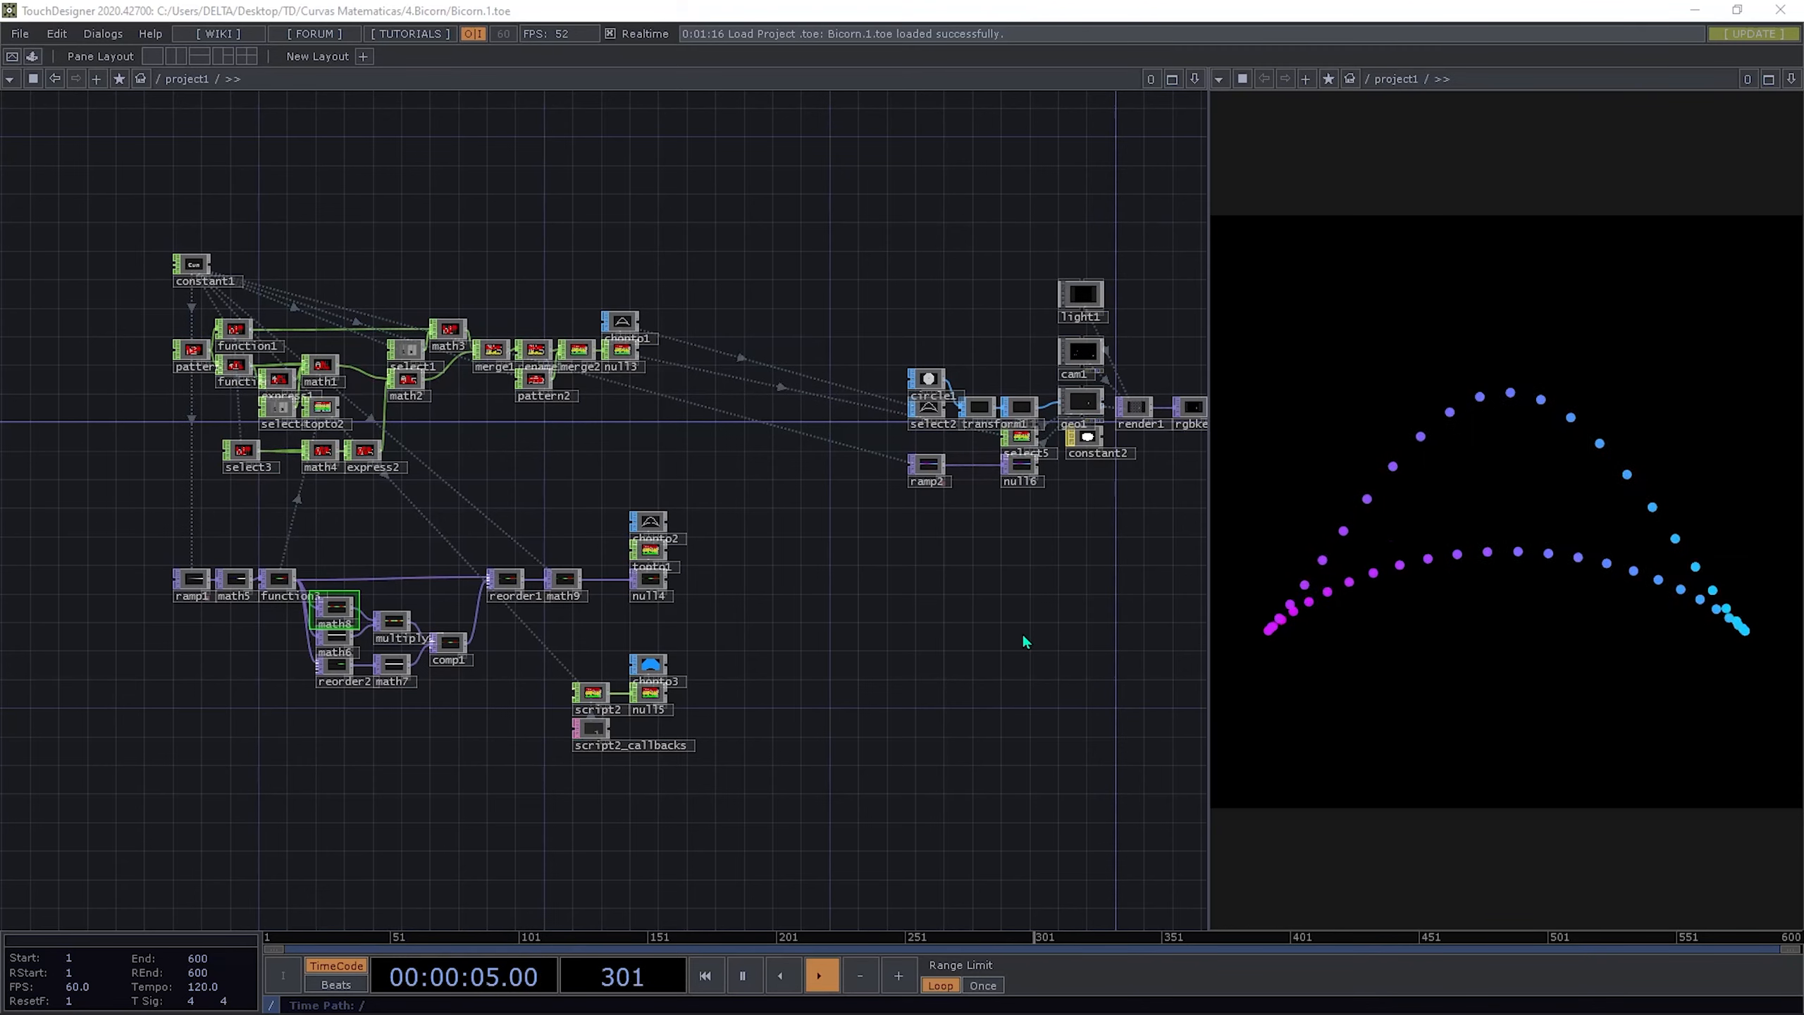
# Step: Review the MathWorld Bicorn page and the bicorn hat image results in the browser, and return to TouchDesigner
pyautogui.hotkey('alt', 'Tab')
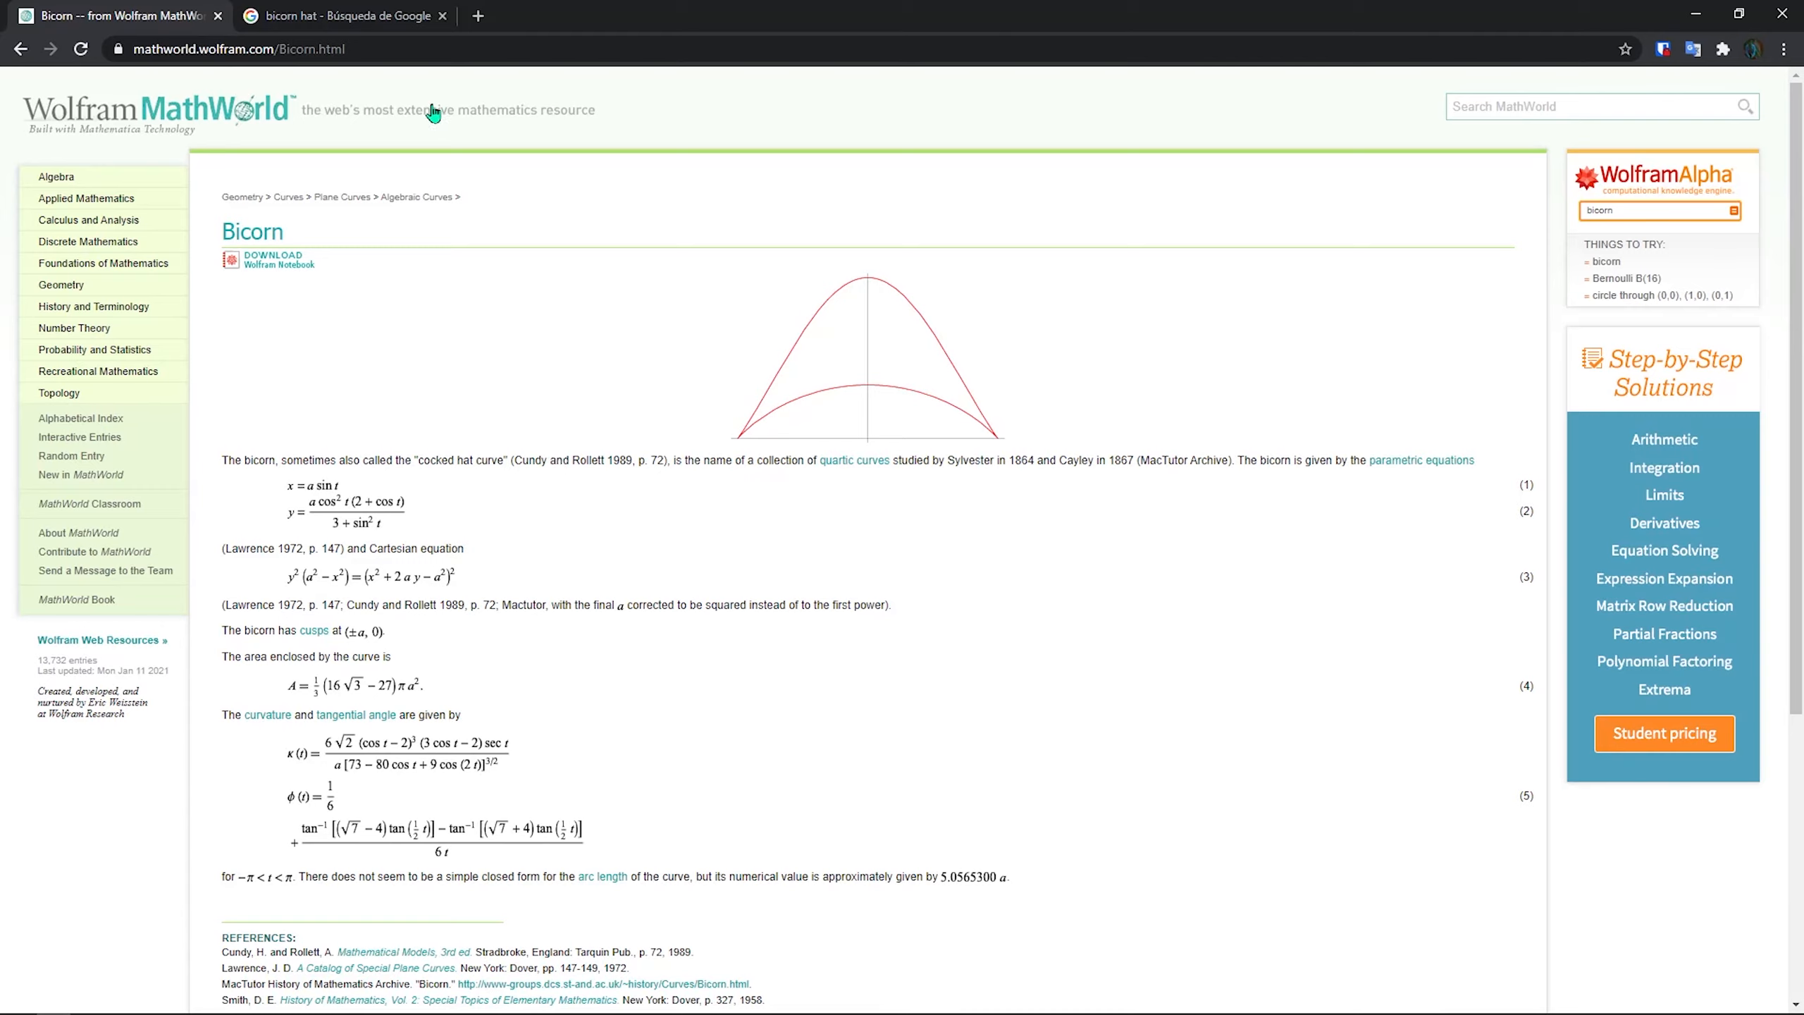
pyautogui.click(346, 21)
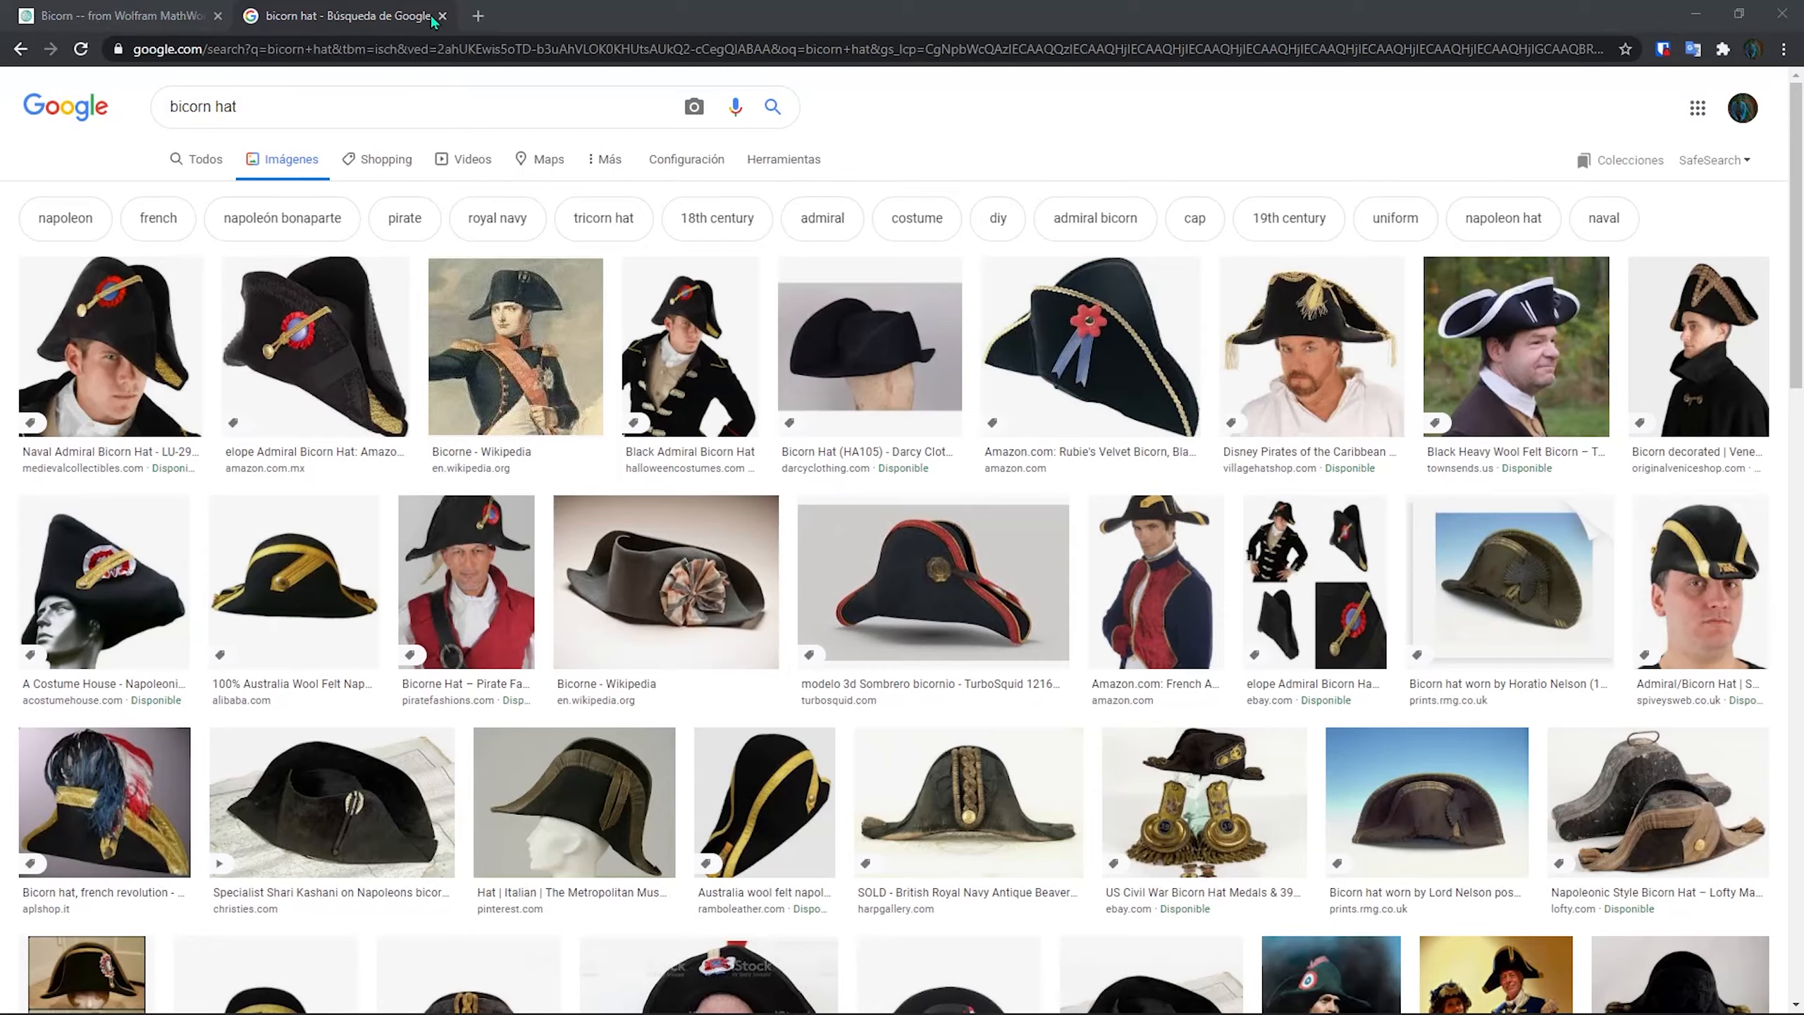
pyautogui.hotkey('alt', 'Tab')
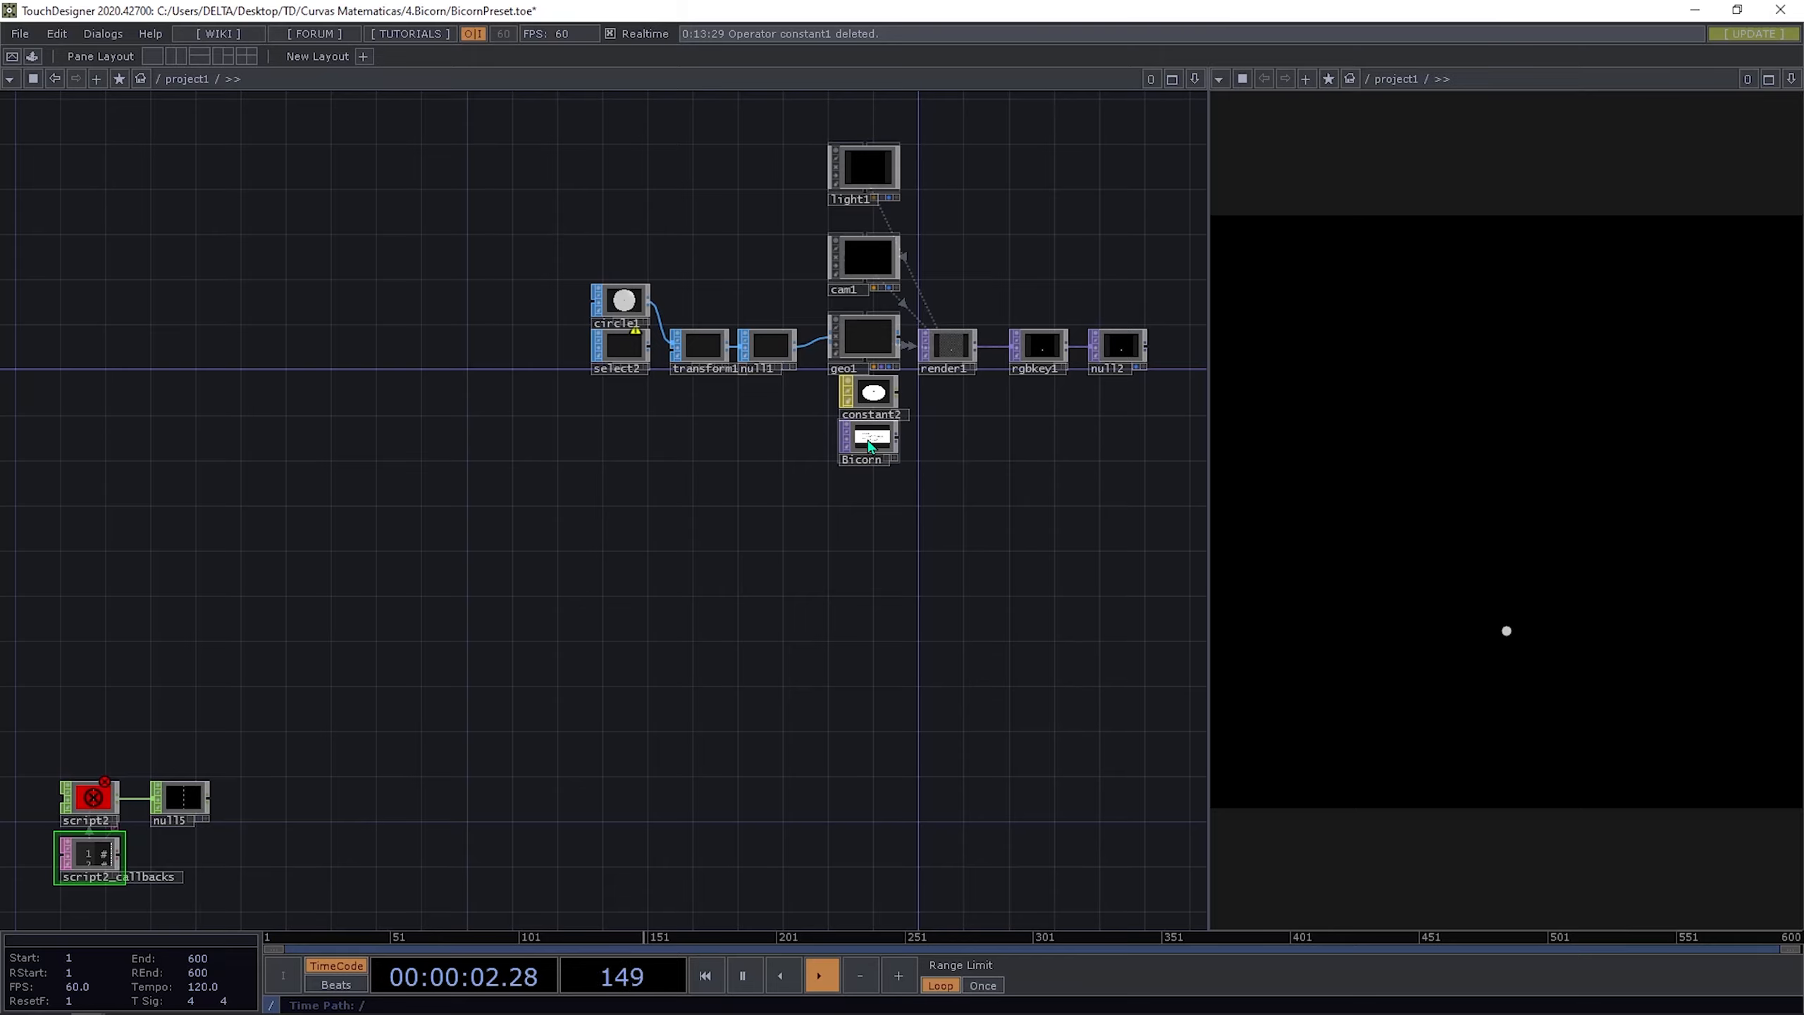
# Step: Open the Bicorn formula image in its own viewer window and place it clear of the network
pyautogui.rightClick(871, 444)
pyautogui.click(927, 437)
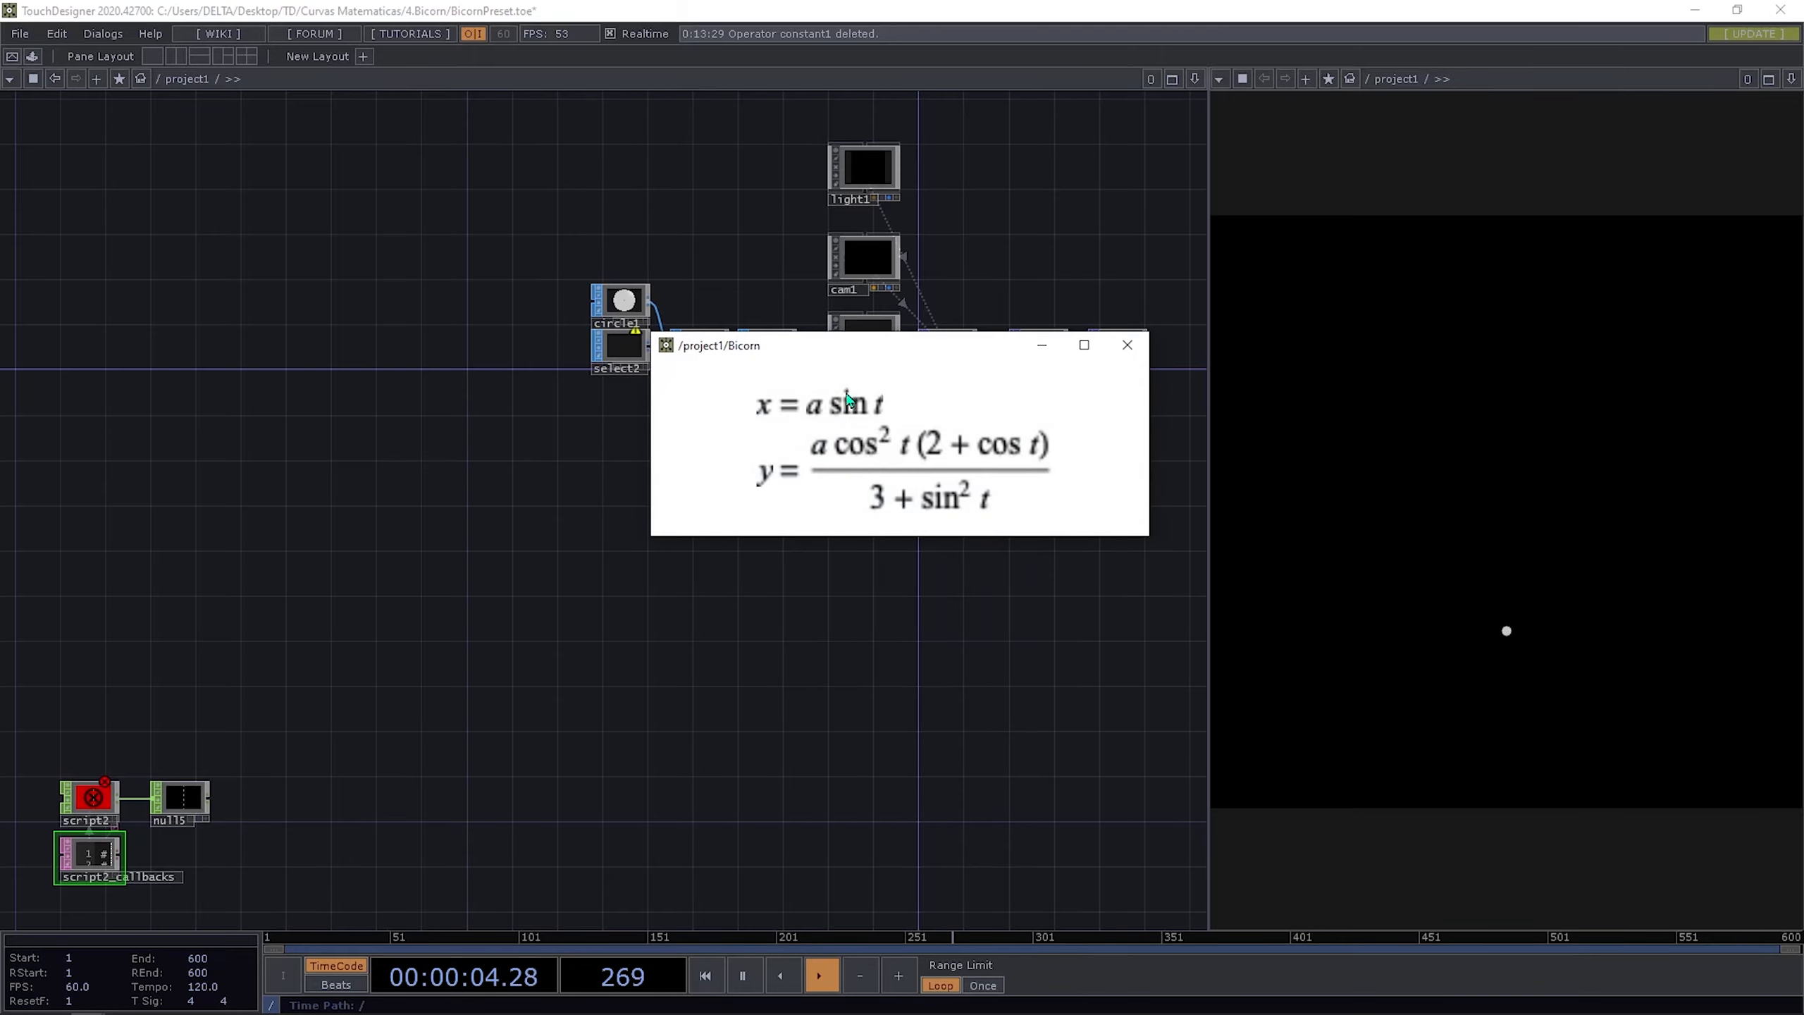
pyautogui.moveTo(860, 353); pyautogui.dragTo(1446, 776)
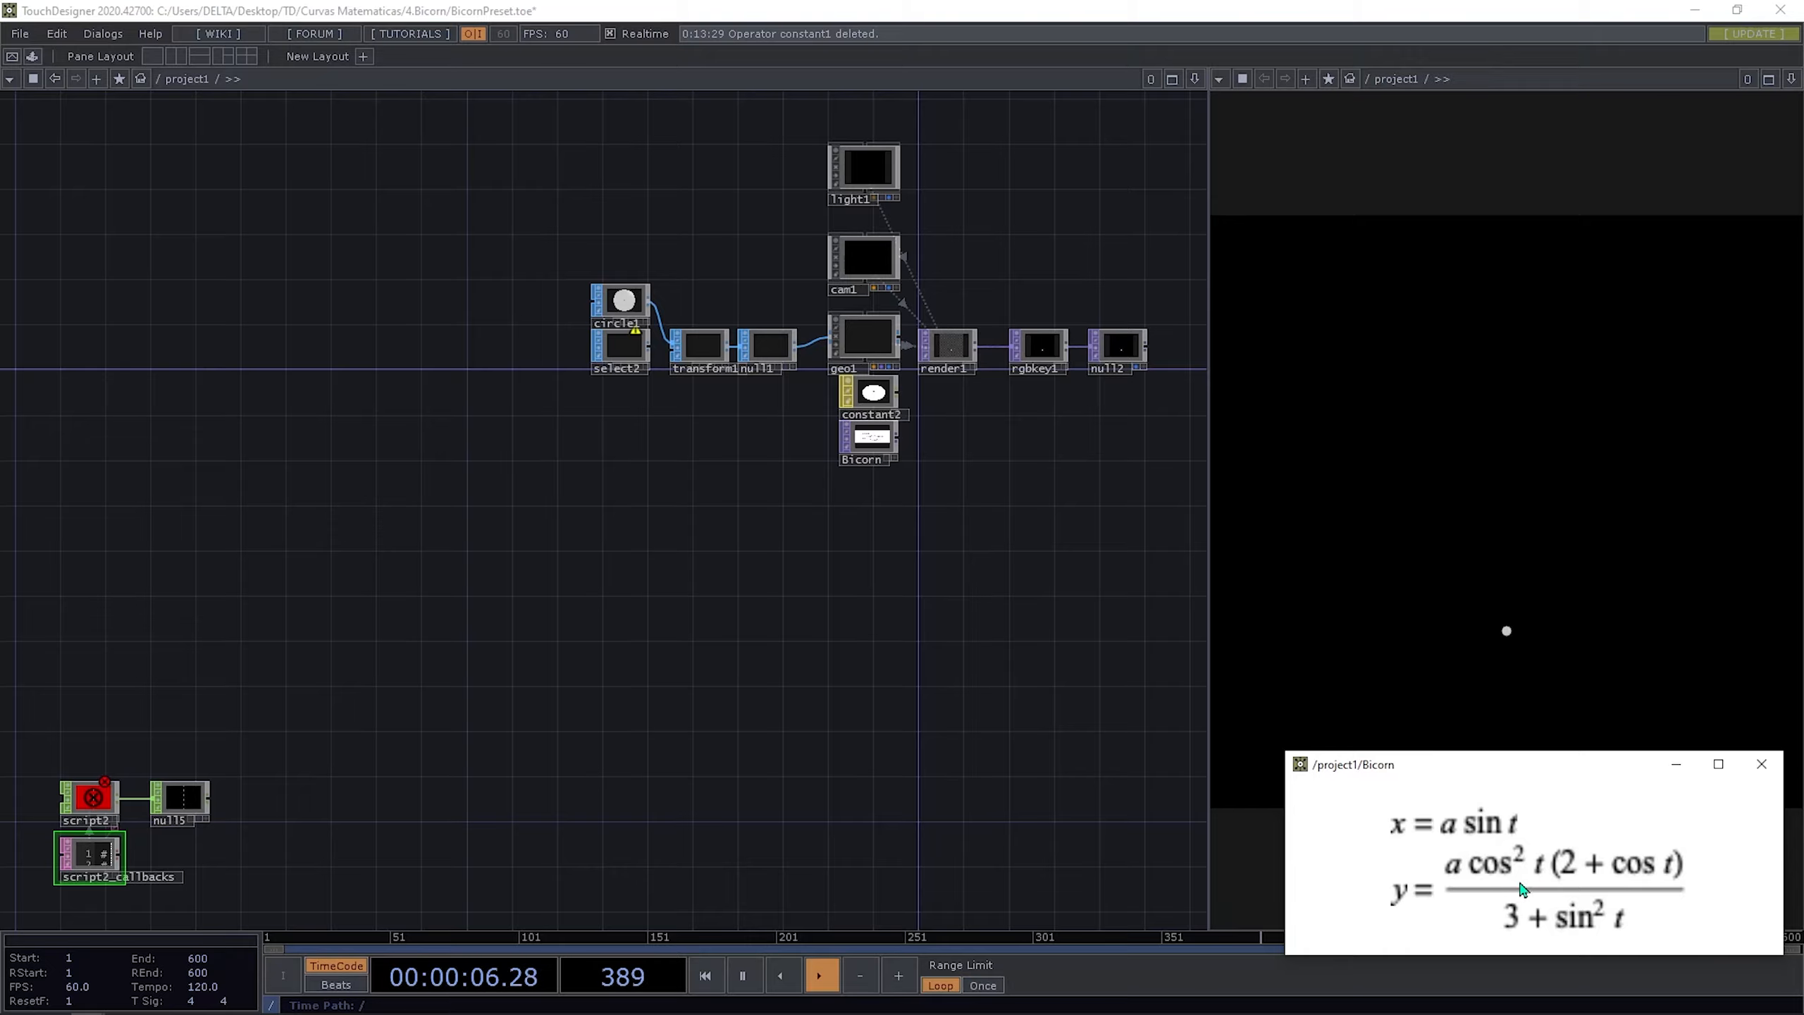
# Step: Add a Constant CHOP in an empty area of the project network
pyautogui.moveTo(626, 643); pyautogui.dragTo(926, 693)
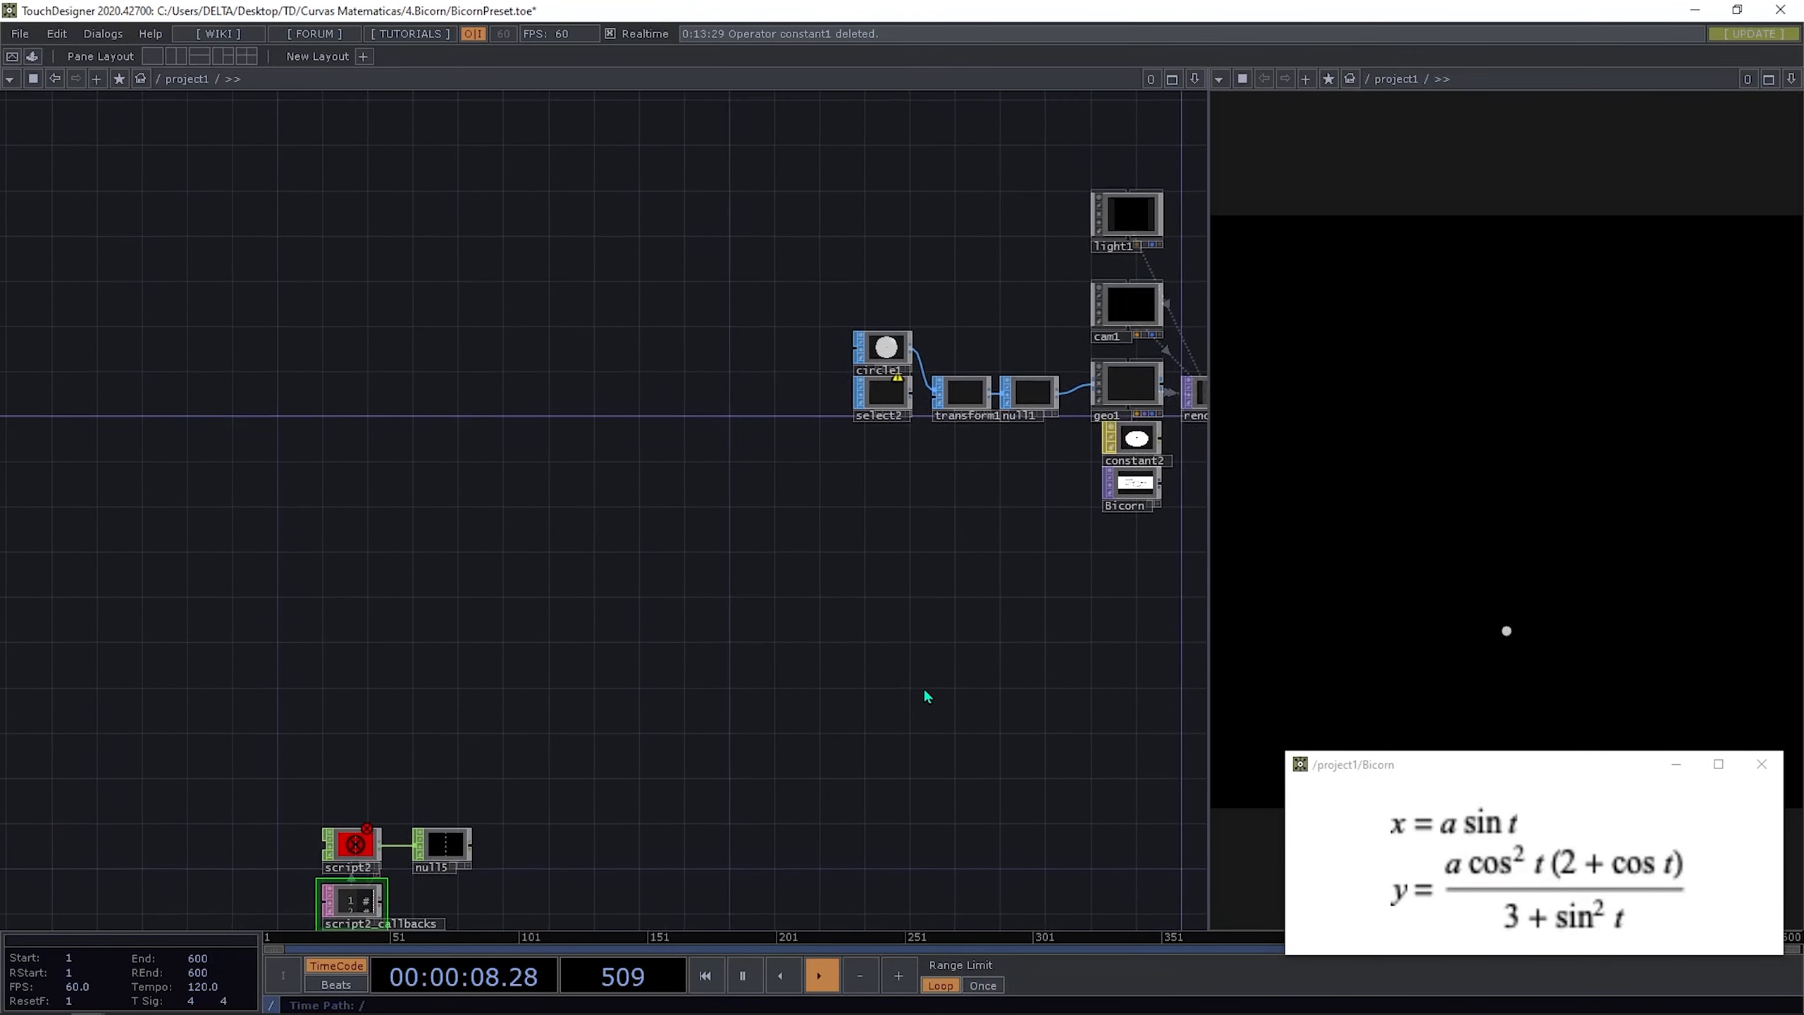
pyautogui.moveTo(504, 653); pyautogui.dragTo(556, 703)
pyautogui.scroll(6, 543, 492)
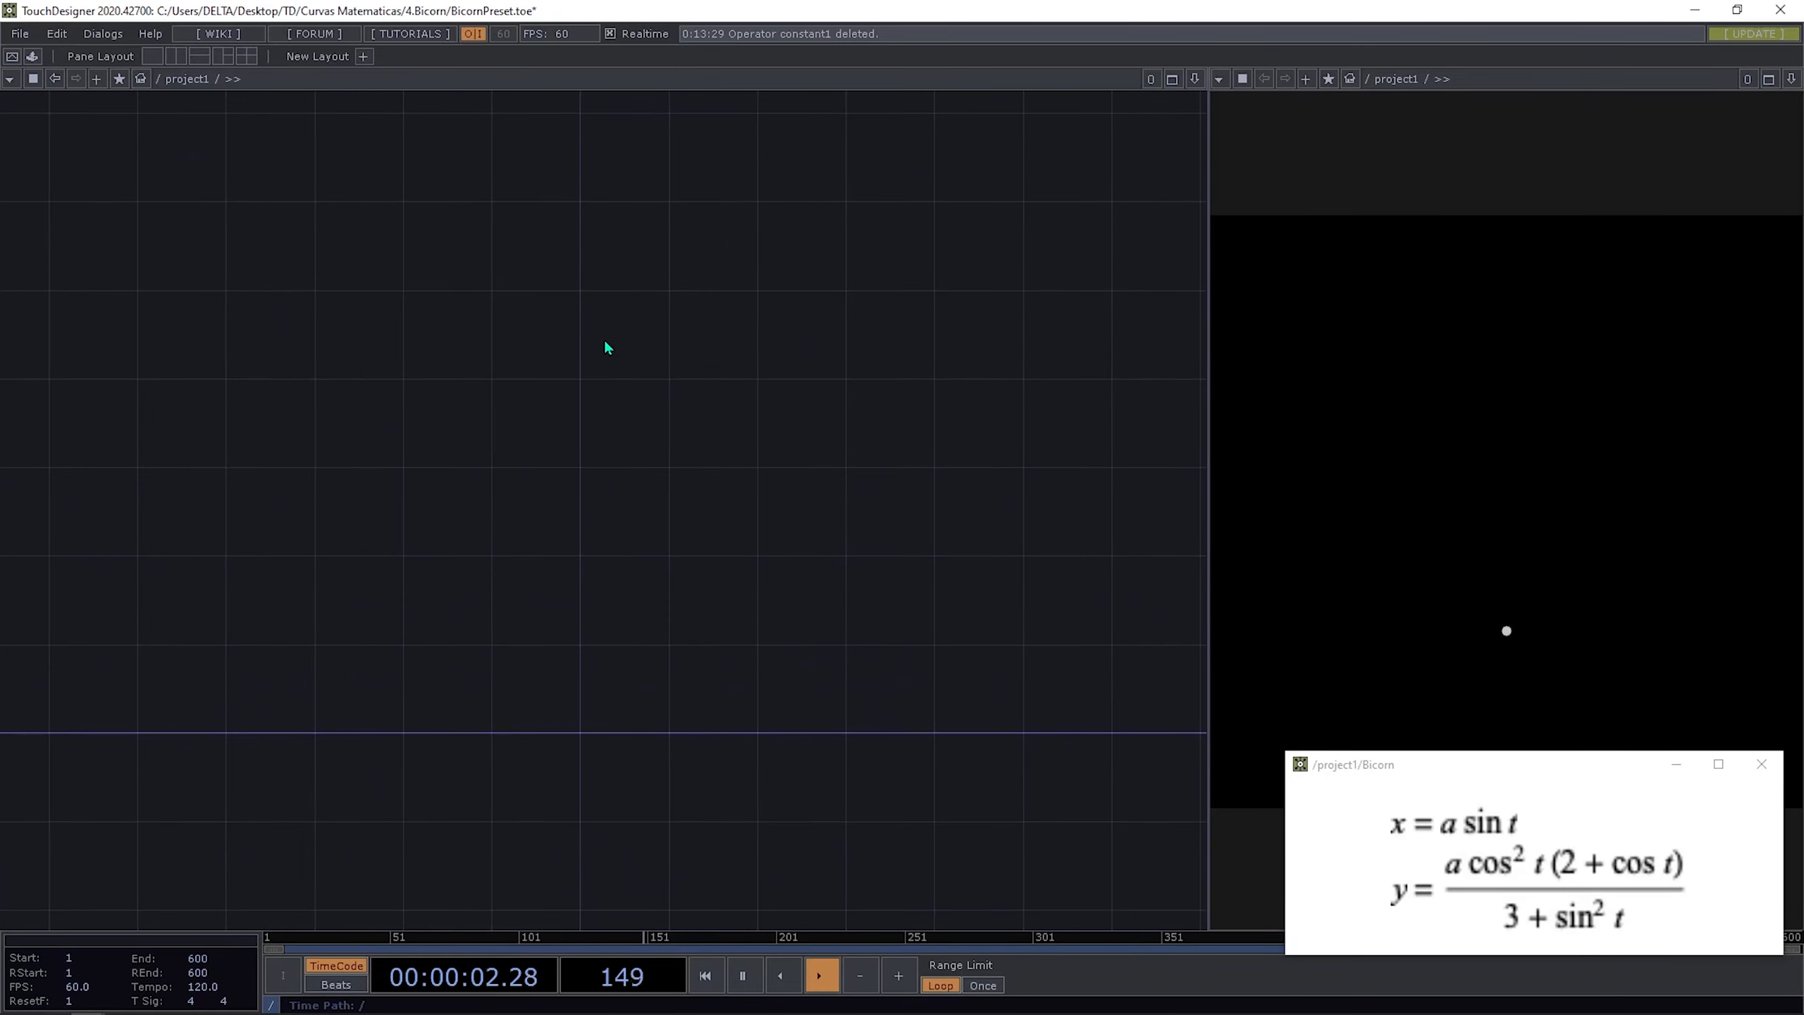
pyautogui.press('Tab')
pyautogui.write('con')
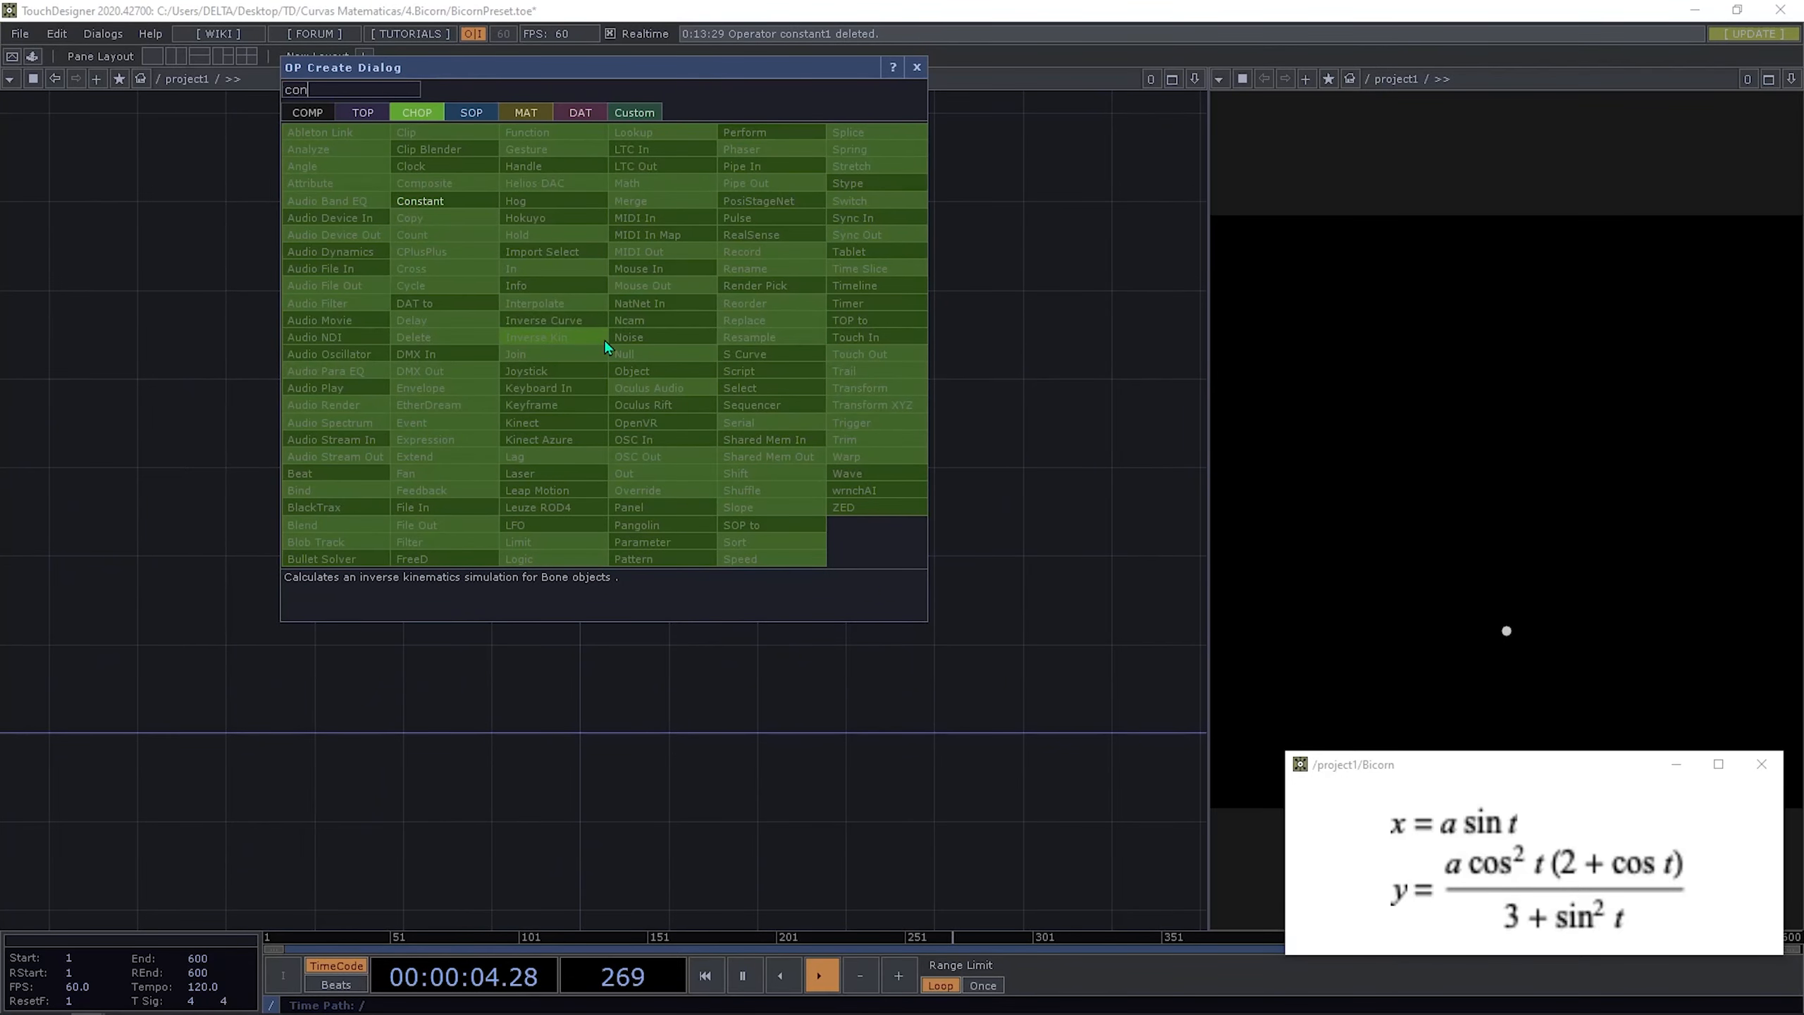
pyautogui.click(440, 200)
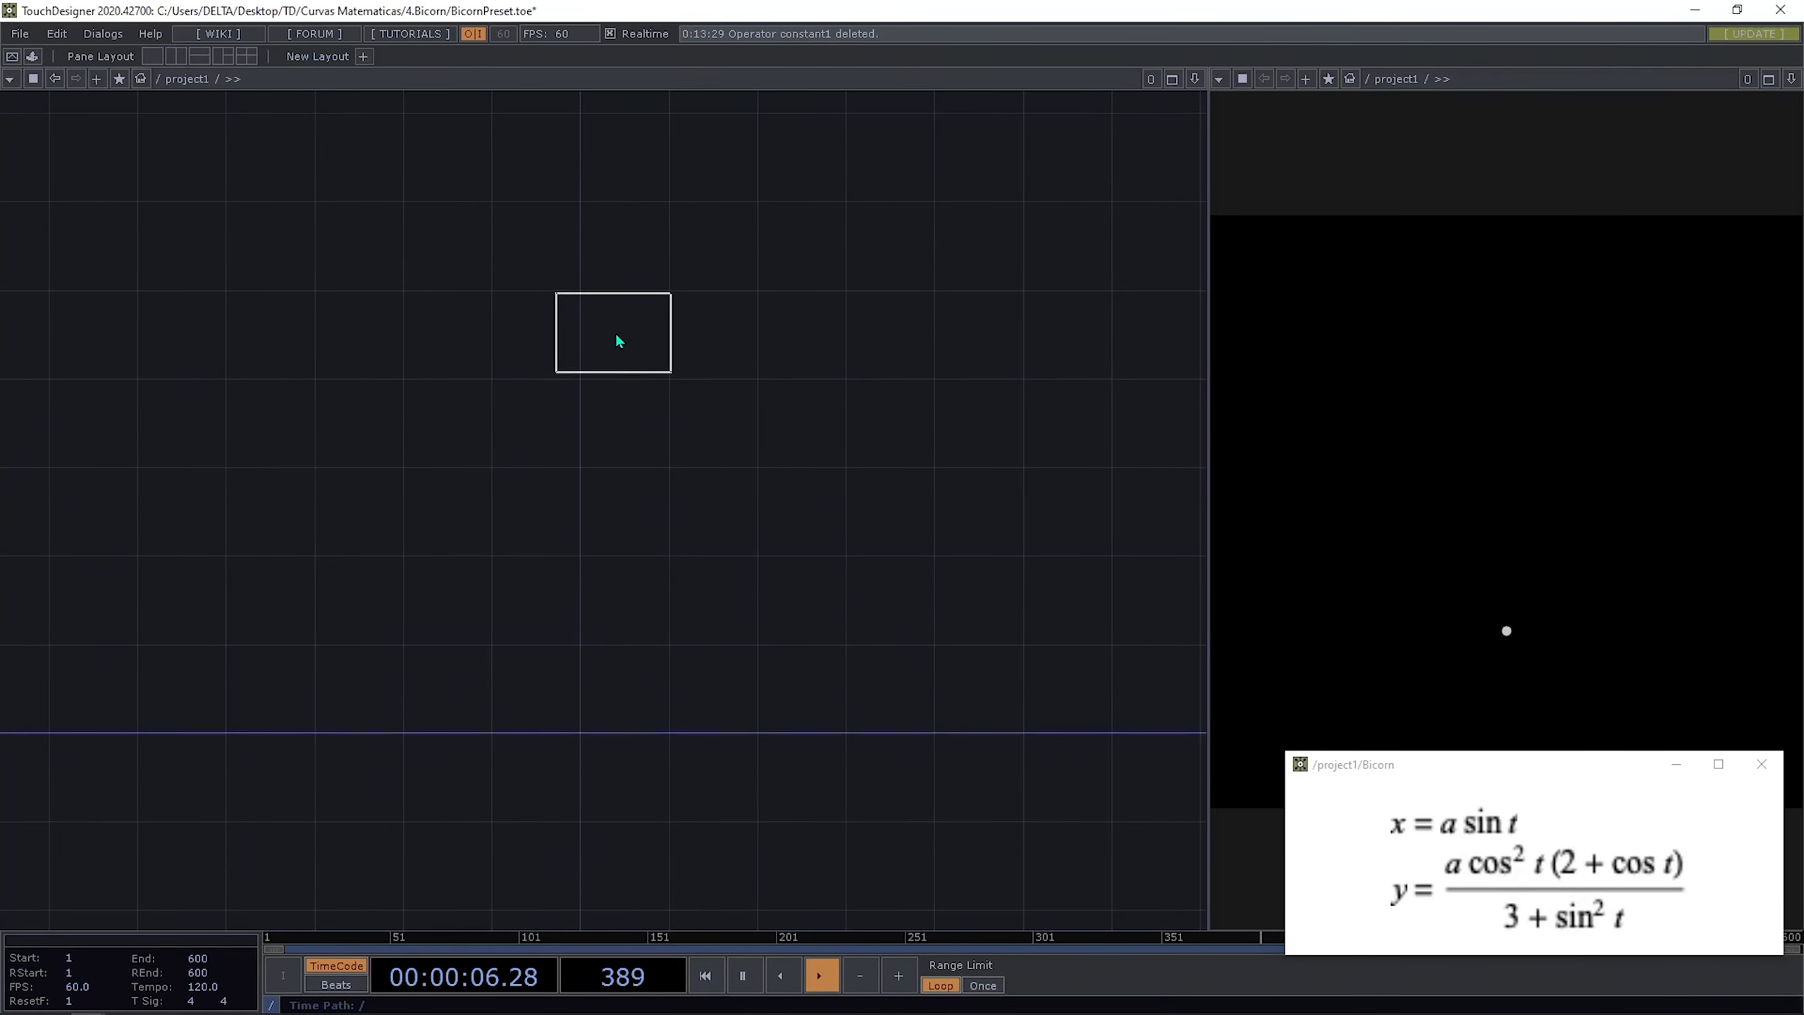
pyautogui.click(635, 345)
# Step: Name the Constant CHOP's first channel samples and set its value to 100
pyautogui.press('p')
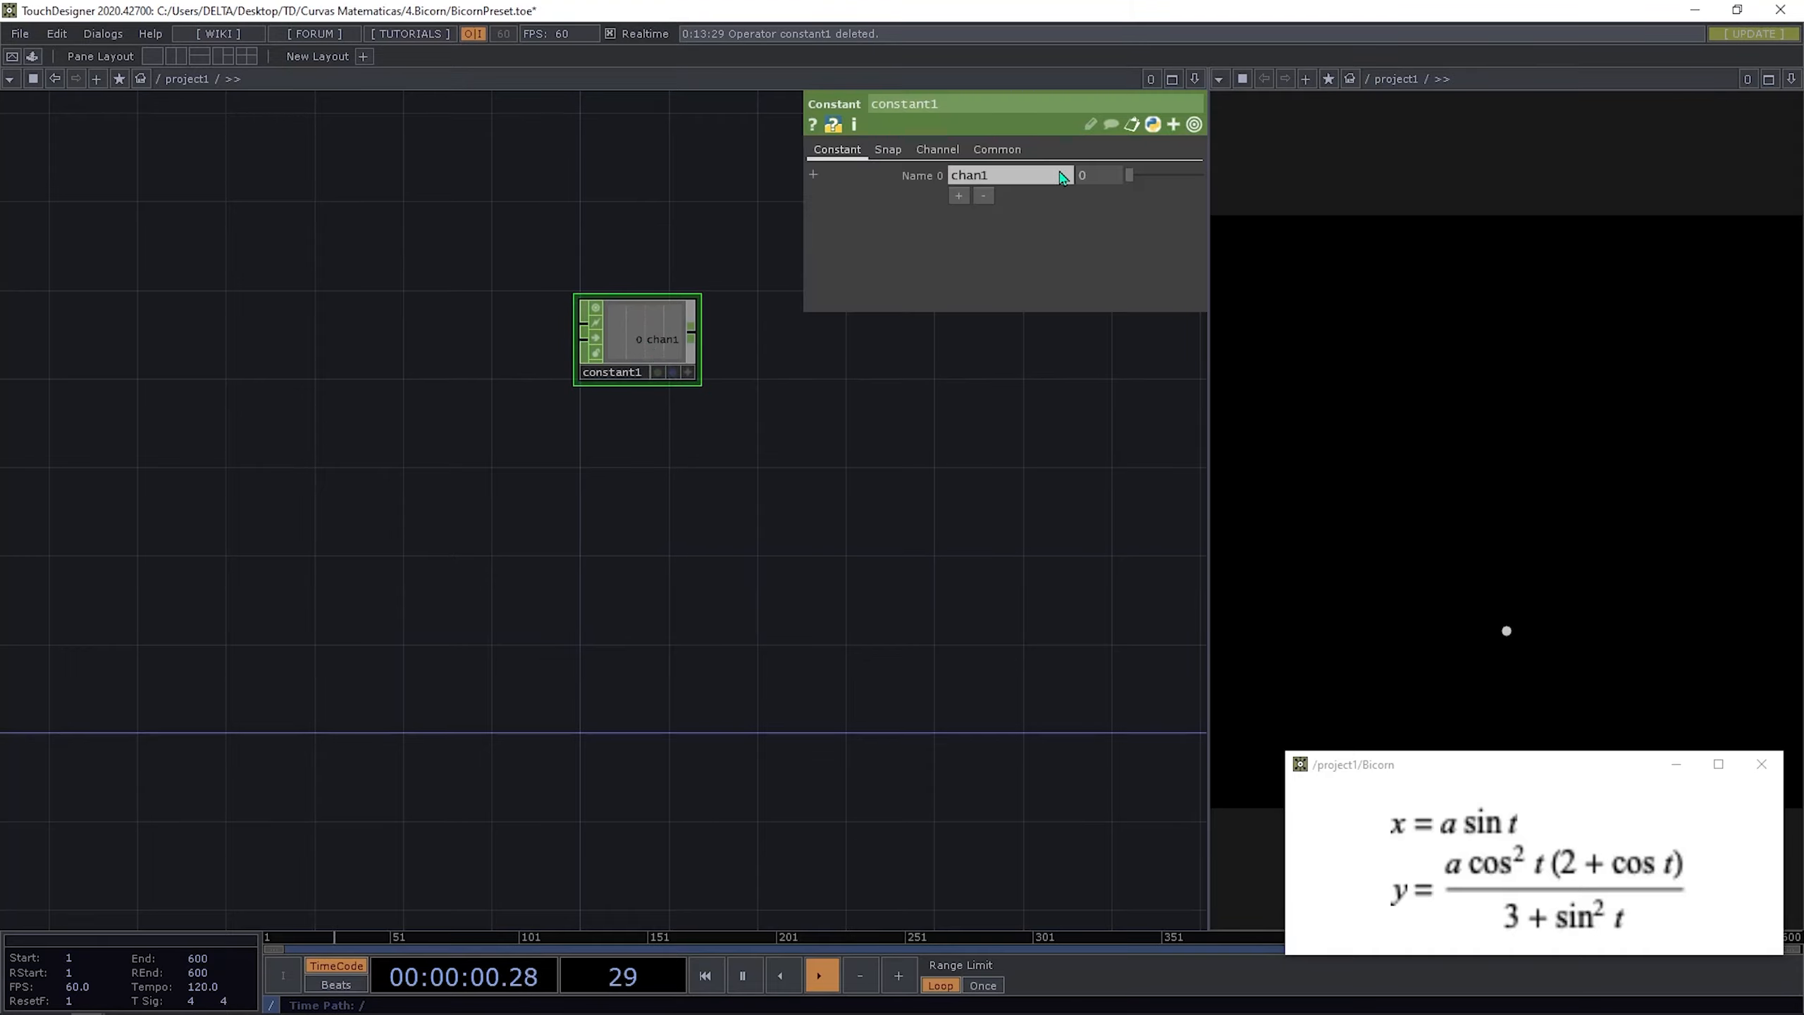
pyautogui.click(1062, 177)
pyautogui.write('samples')
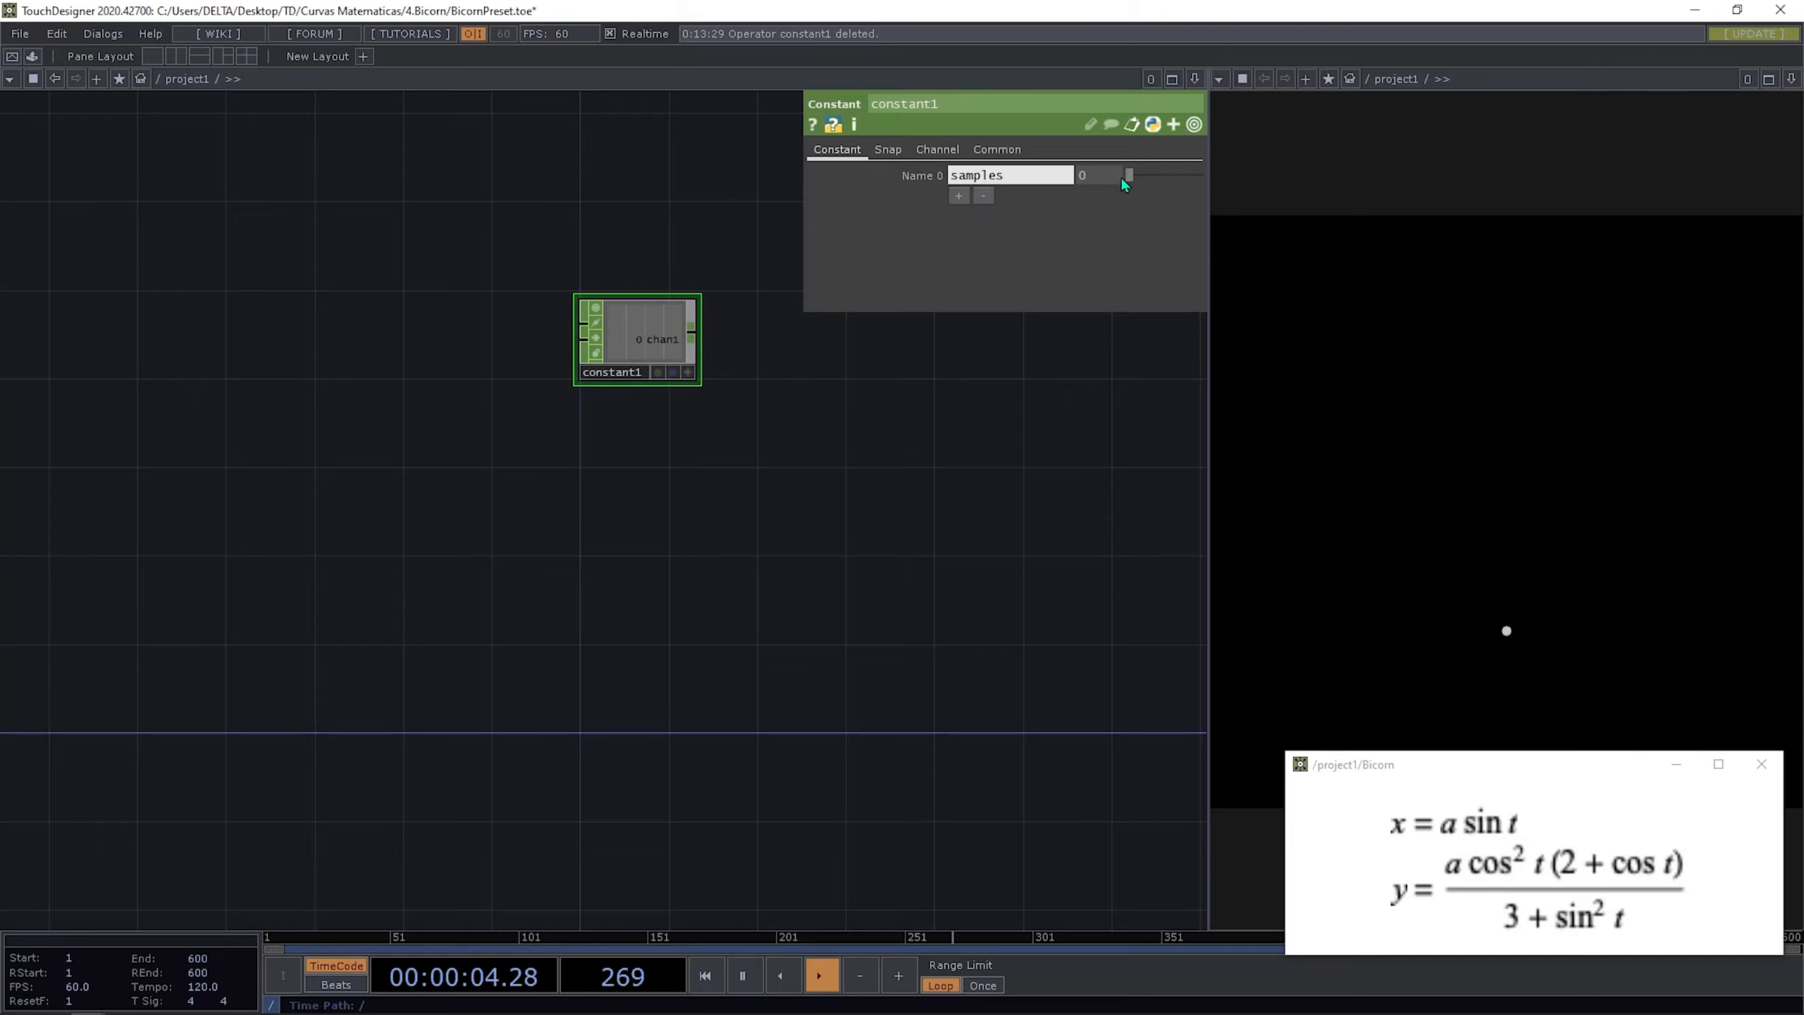
pyautogui.press('Tab')
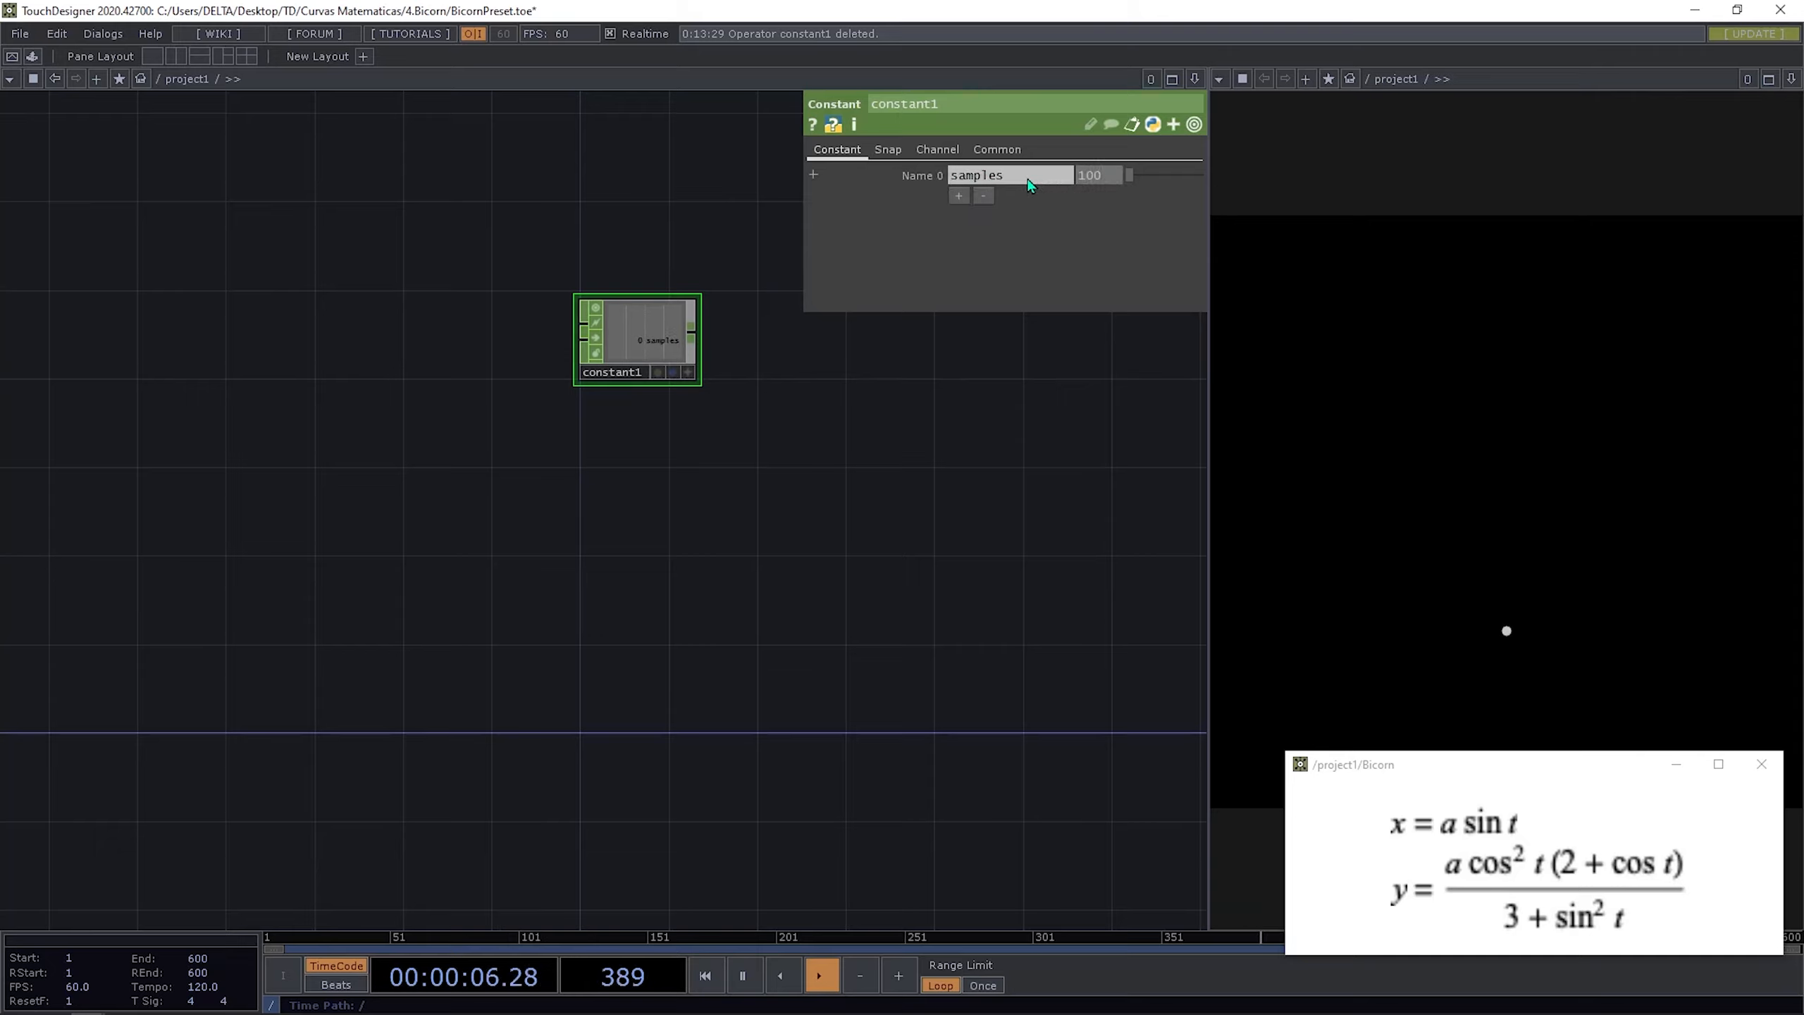
pyautogui.write('100')
pyautogui.press('Return')
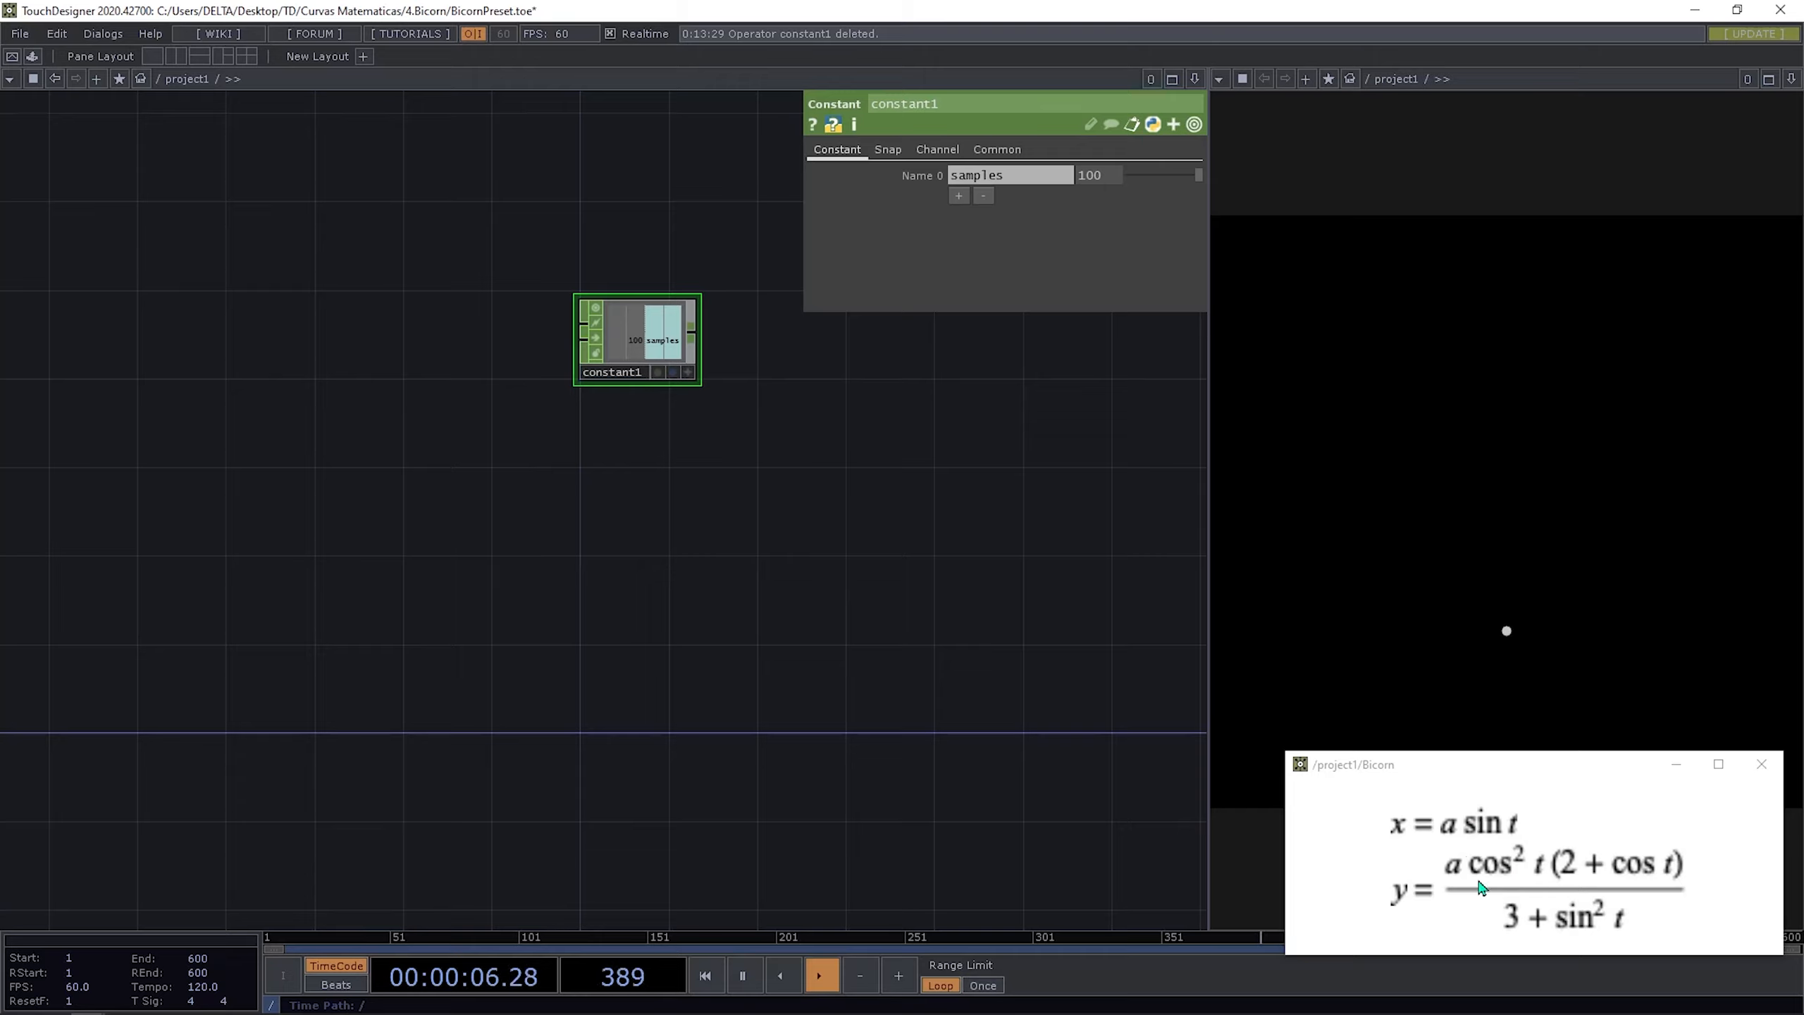
# Step: Add a second channel named a to the Constant CHOP with a value of 1
pyautogui.click(959, 196)
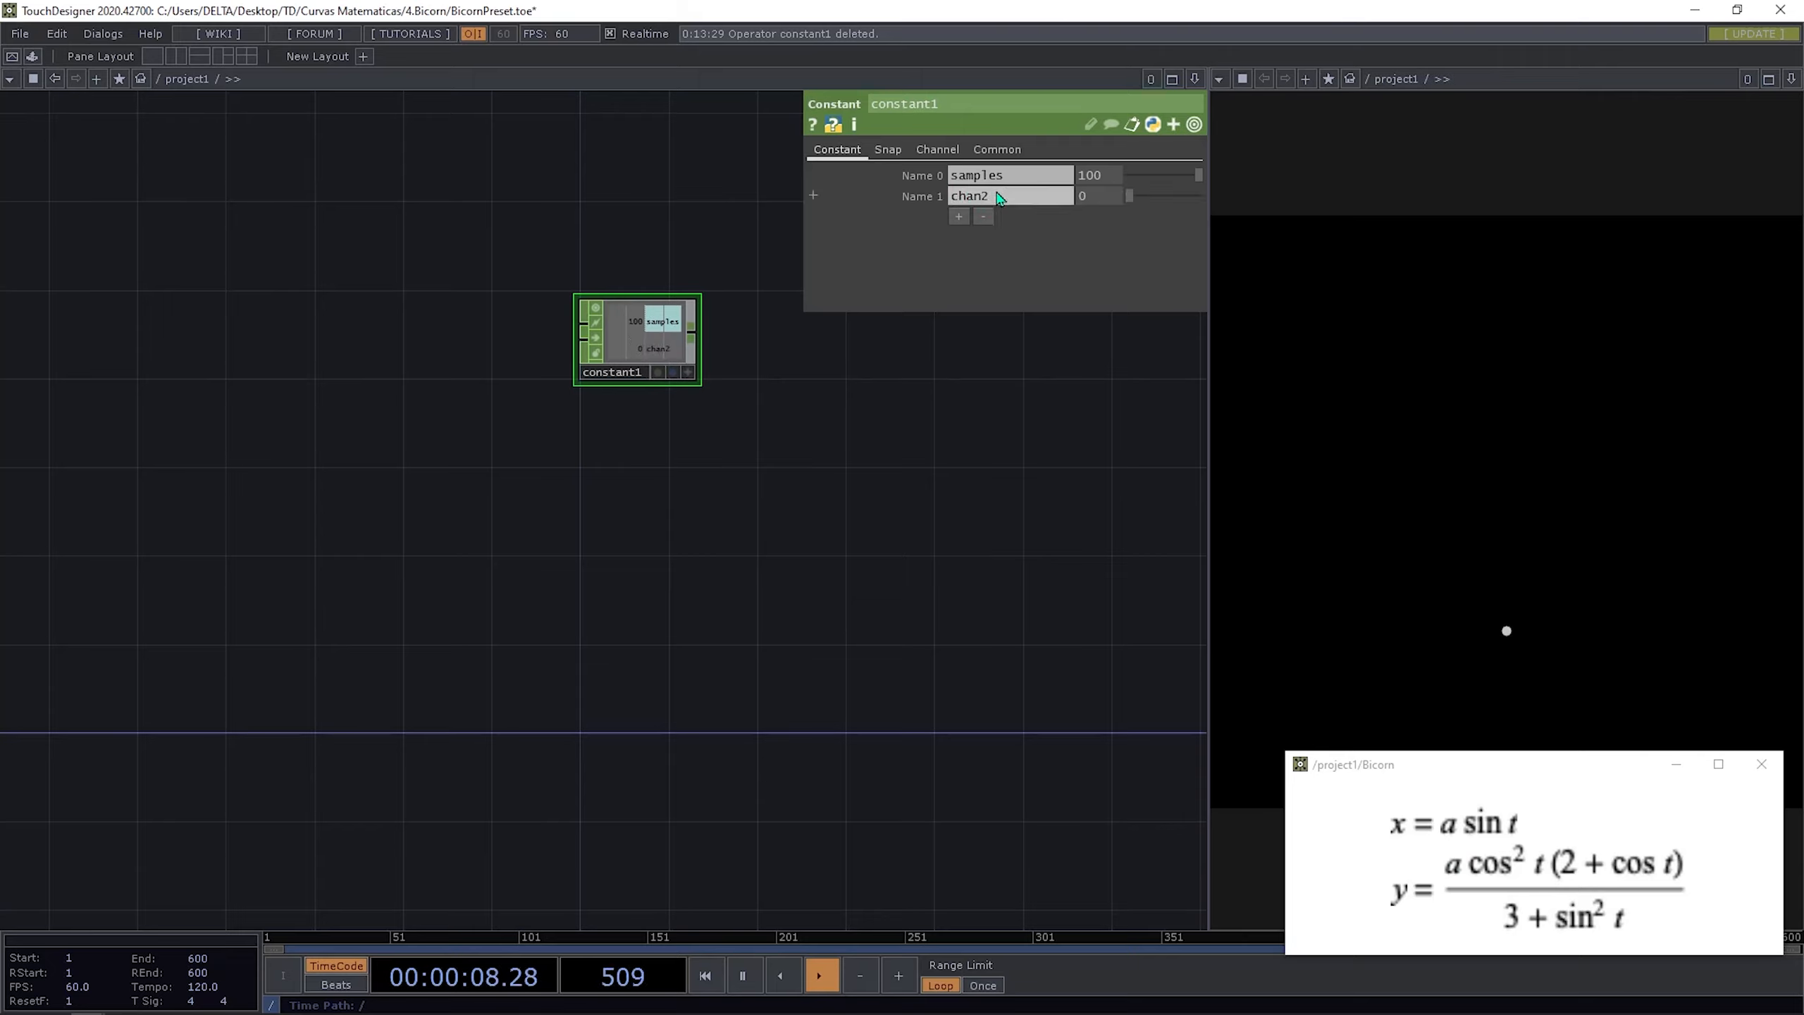
pyautogui.write('a')
pyautogui.press('Return')
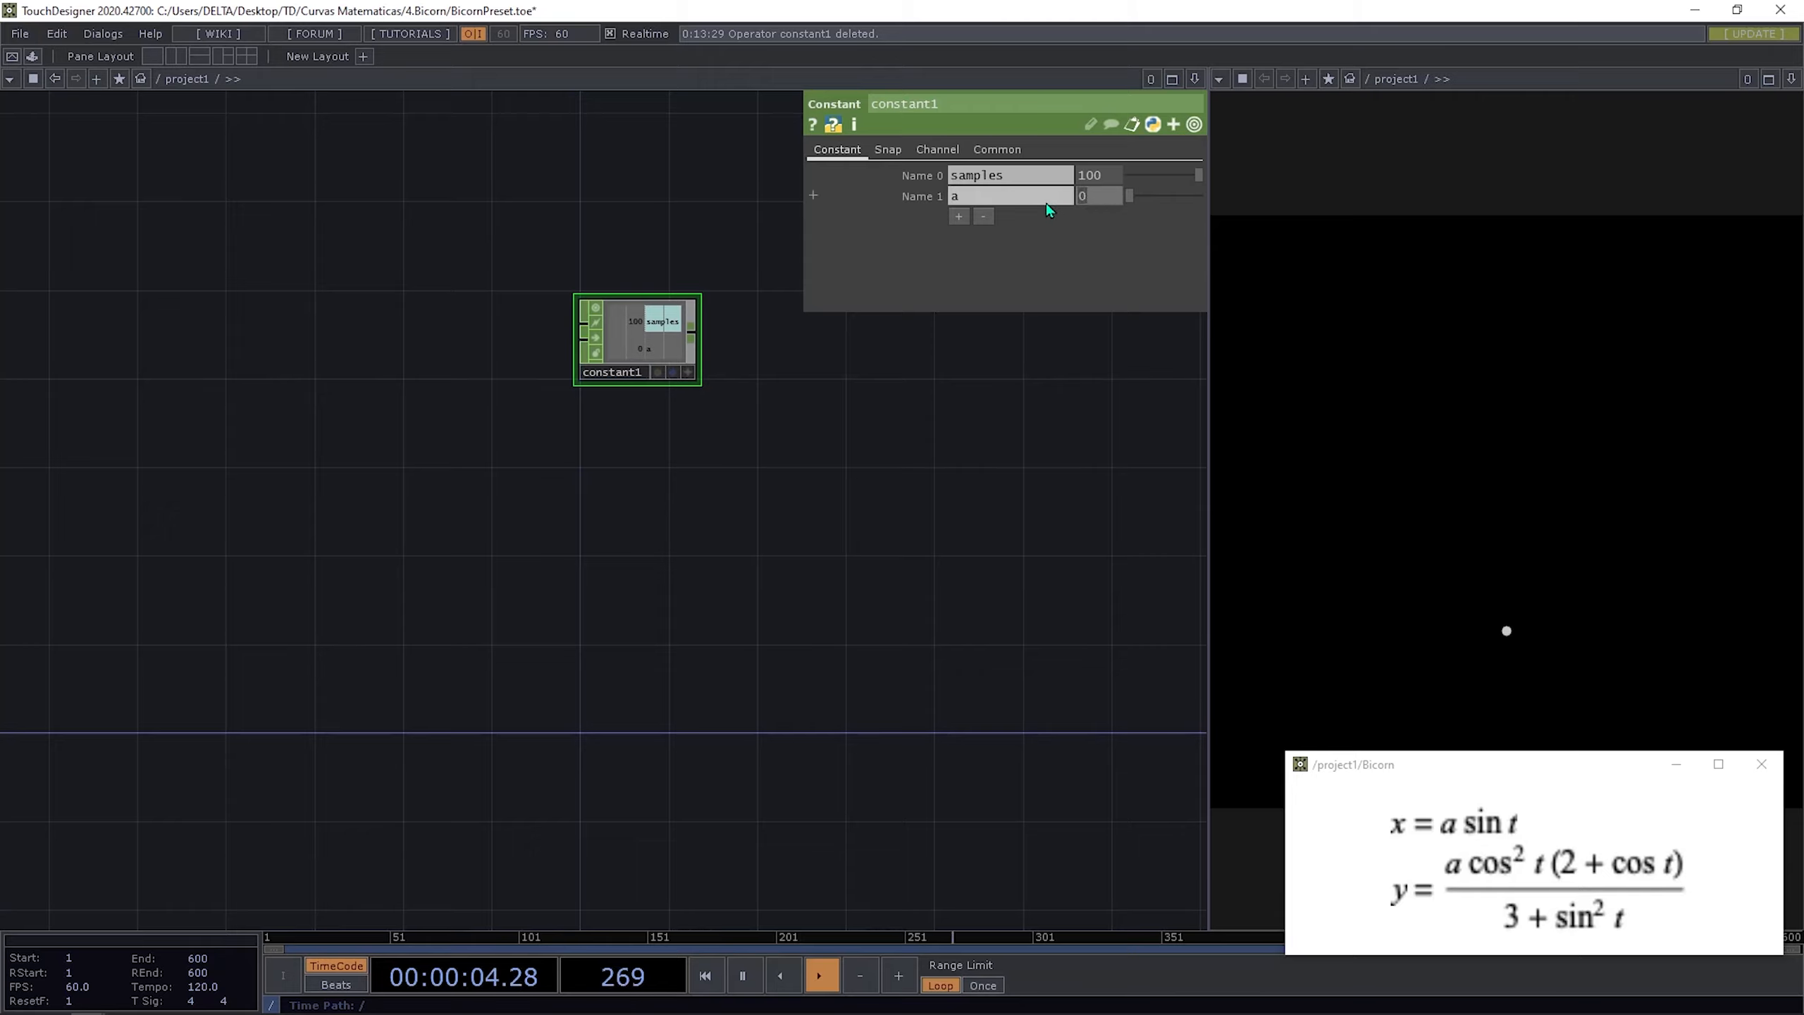
pyautogui.write('1')
pyautogui.press('Return')
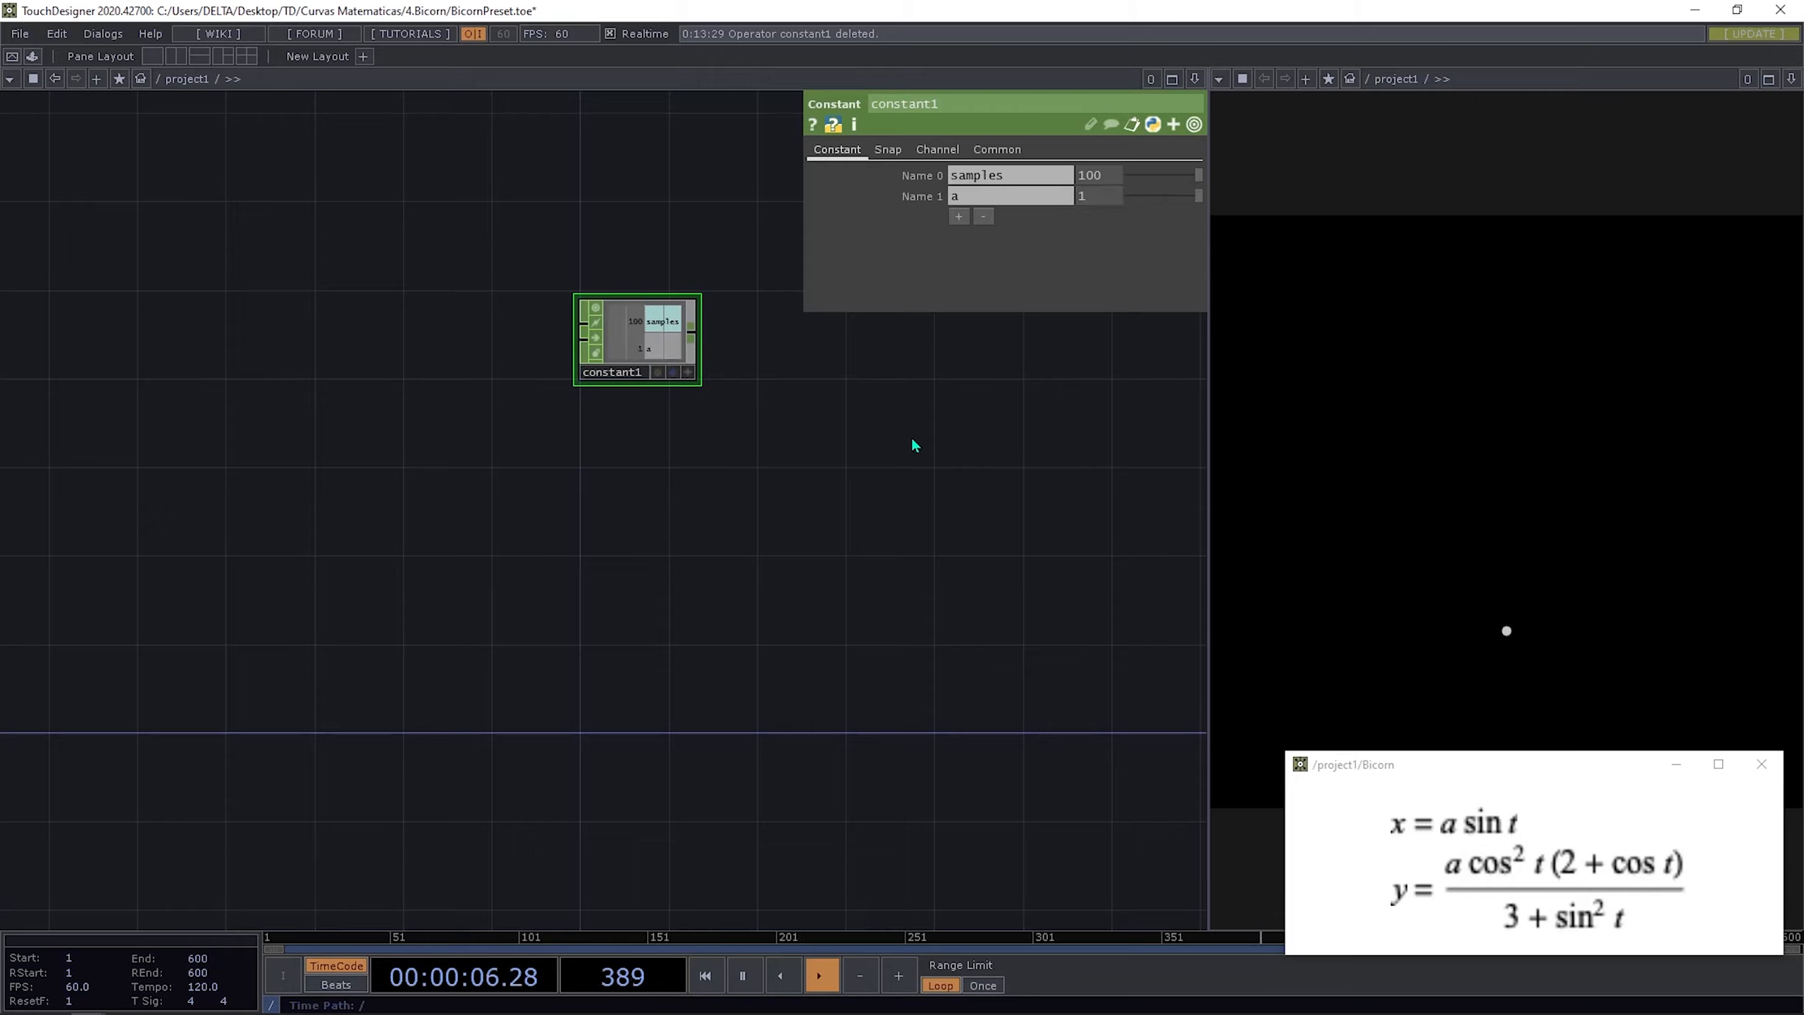
# Step: Add a Pattern CHOP below the Constant CHOP and set its type to Ramp
pyautogui.moveTo(890, 438); pyautogui.dragTo(781, 427)
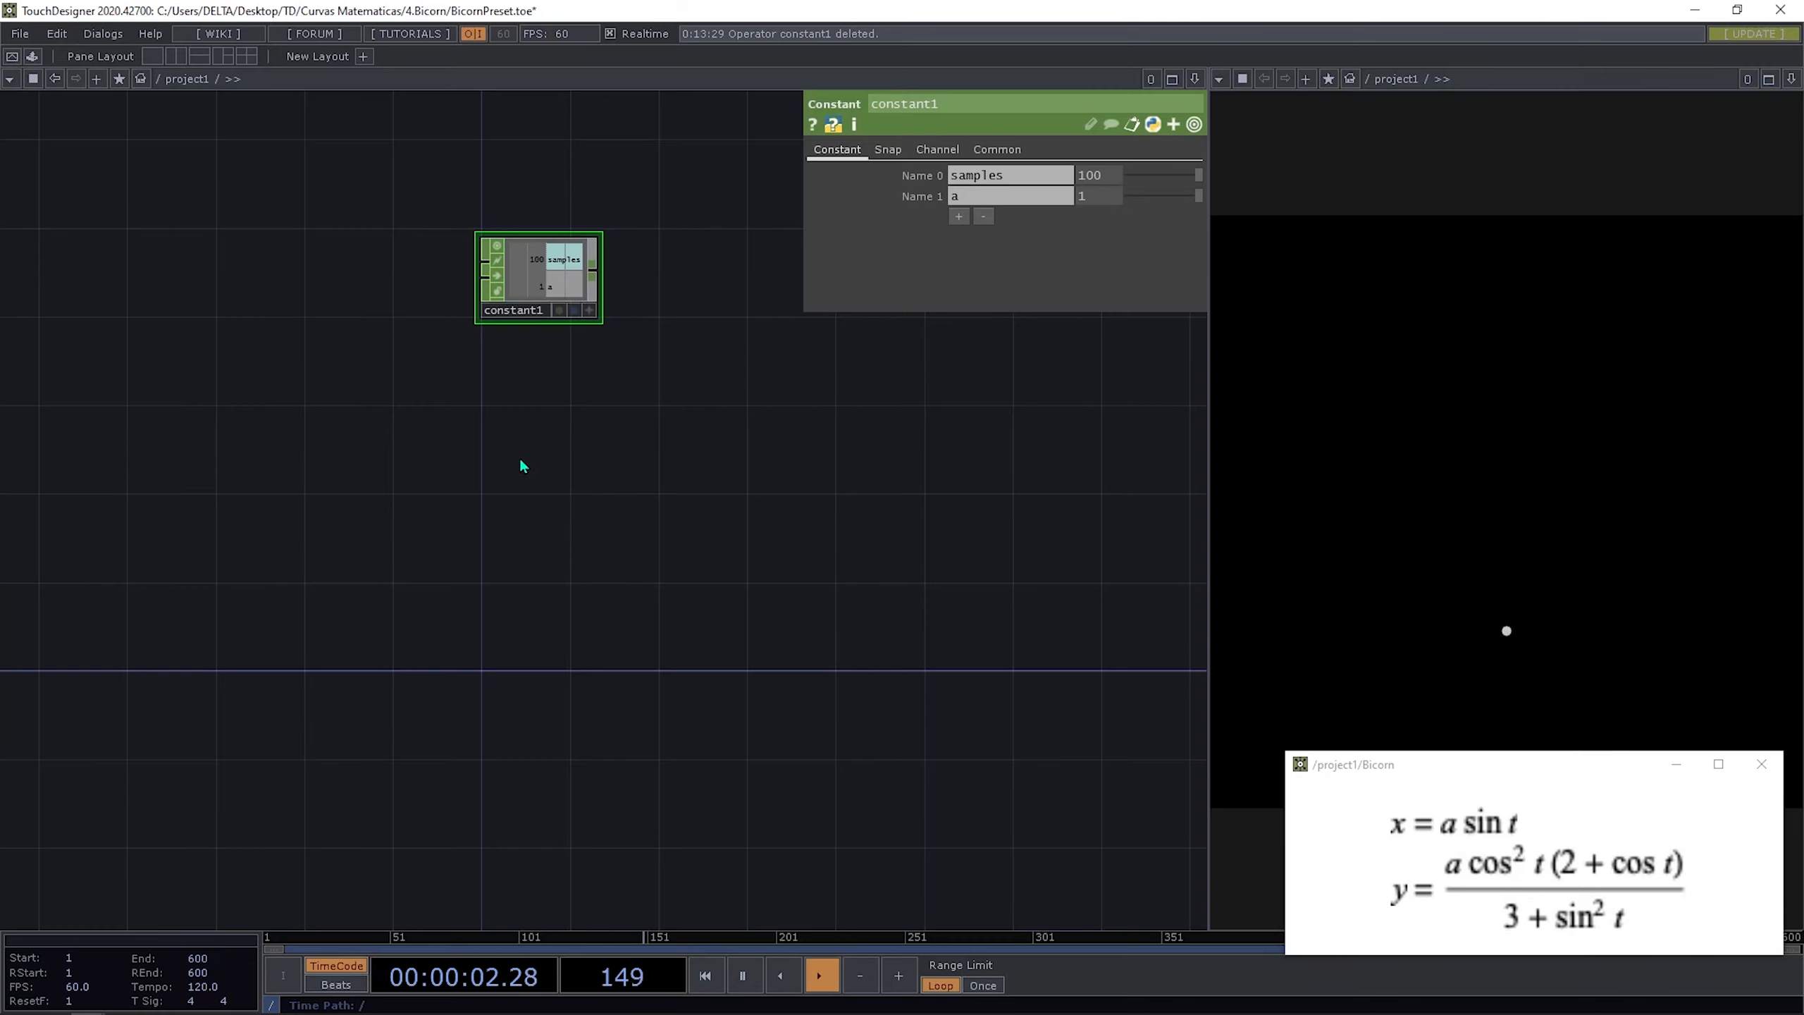
pyautogui.press('Tab')
pyautogui.write('pat')
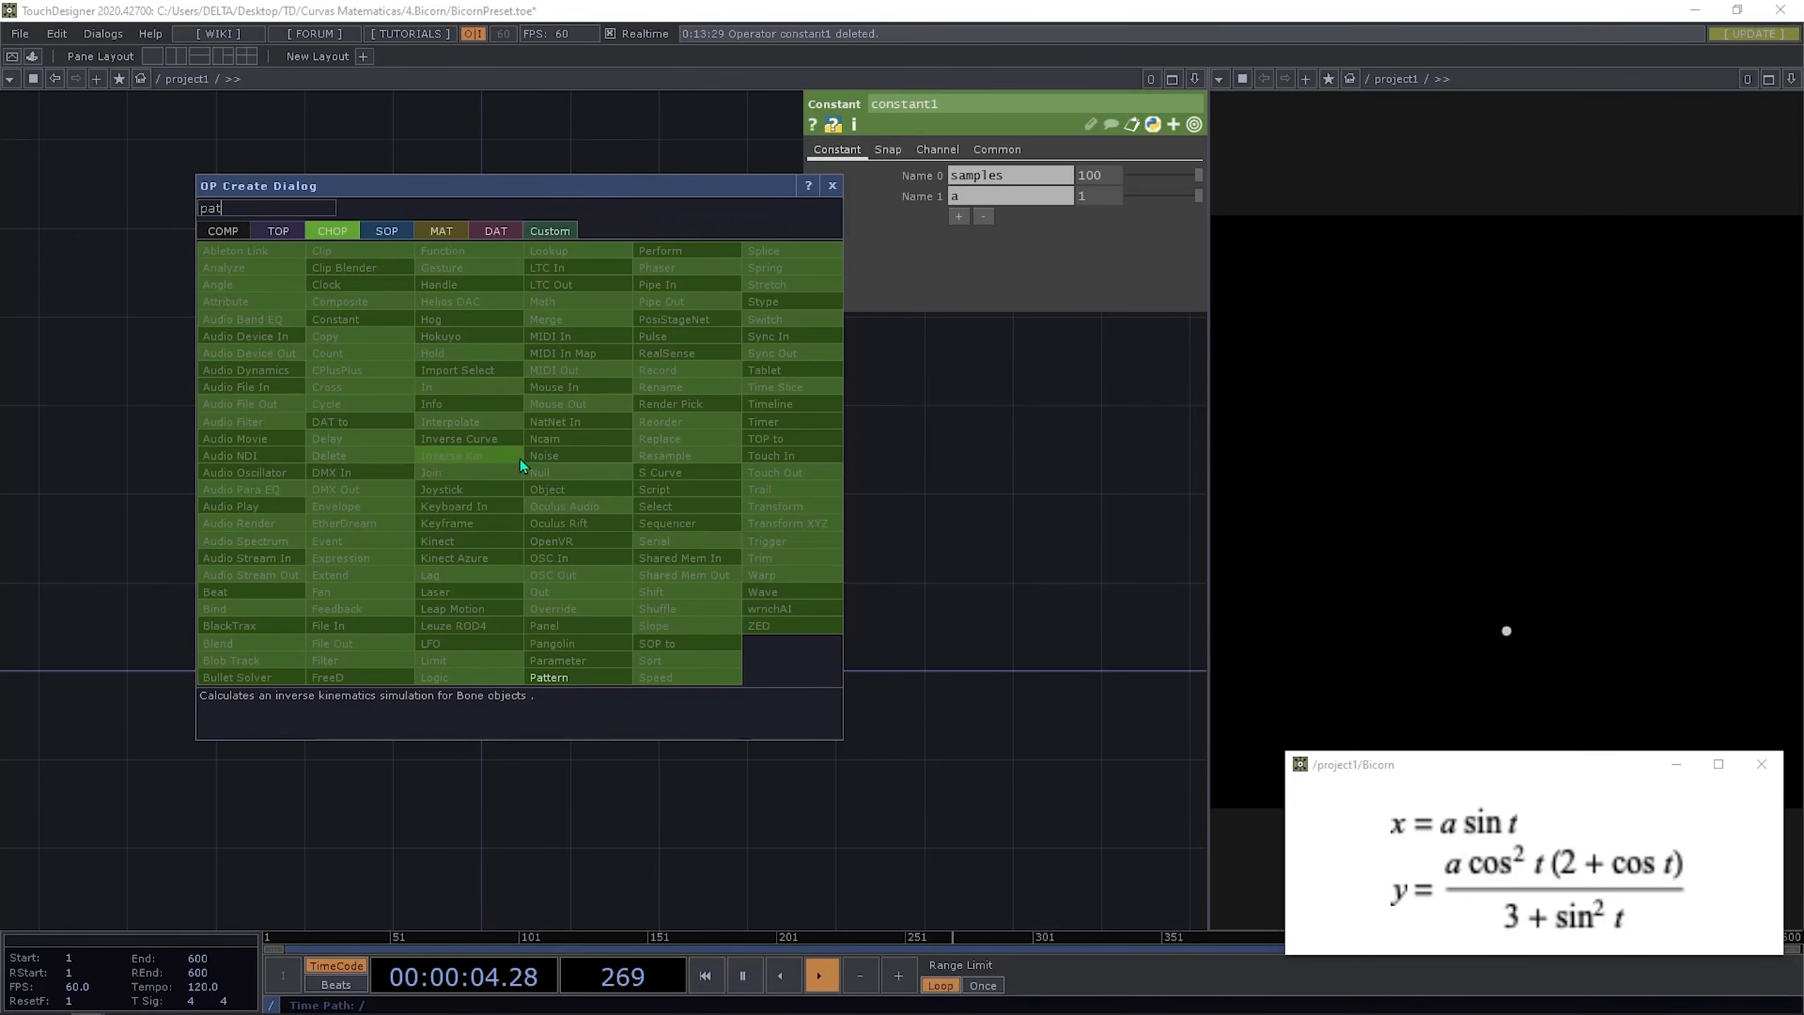
pyautogui.click(564, 677)
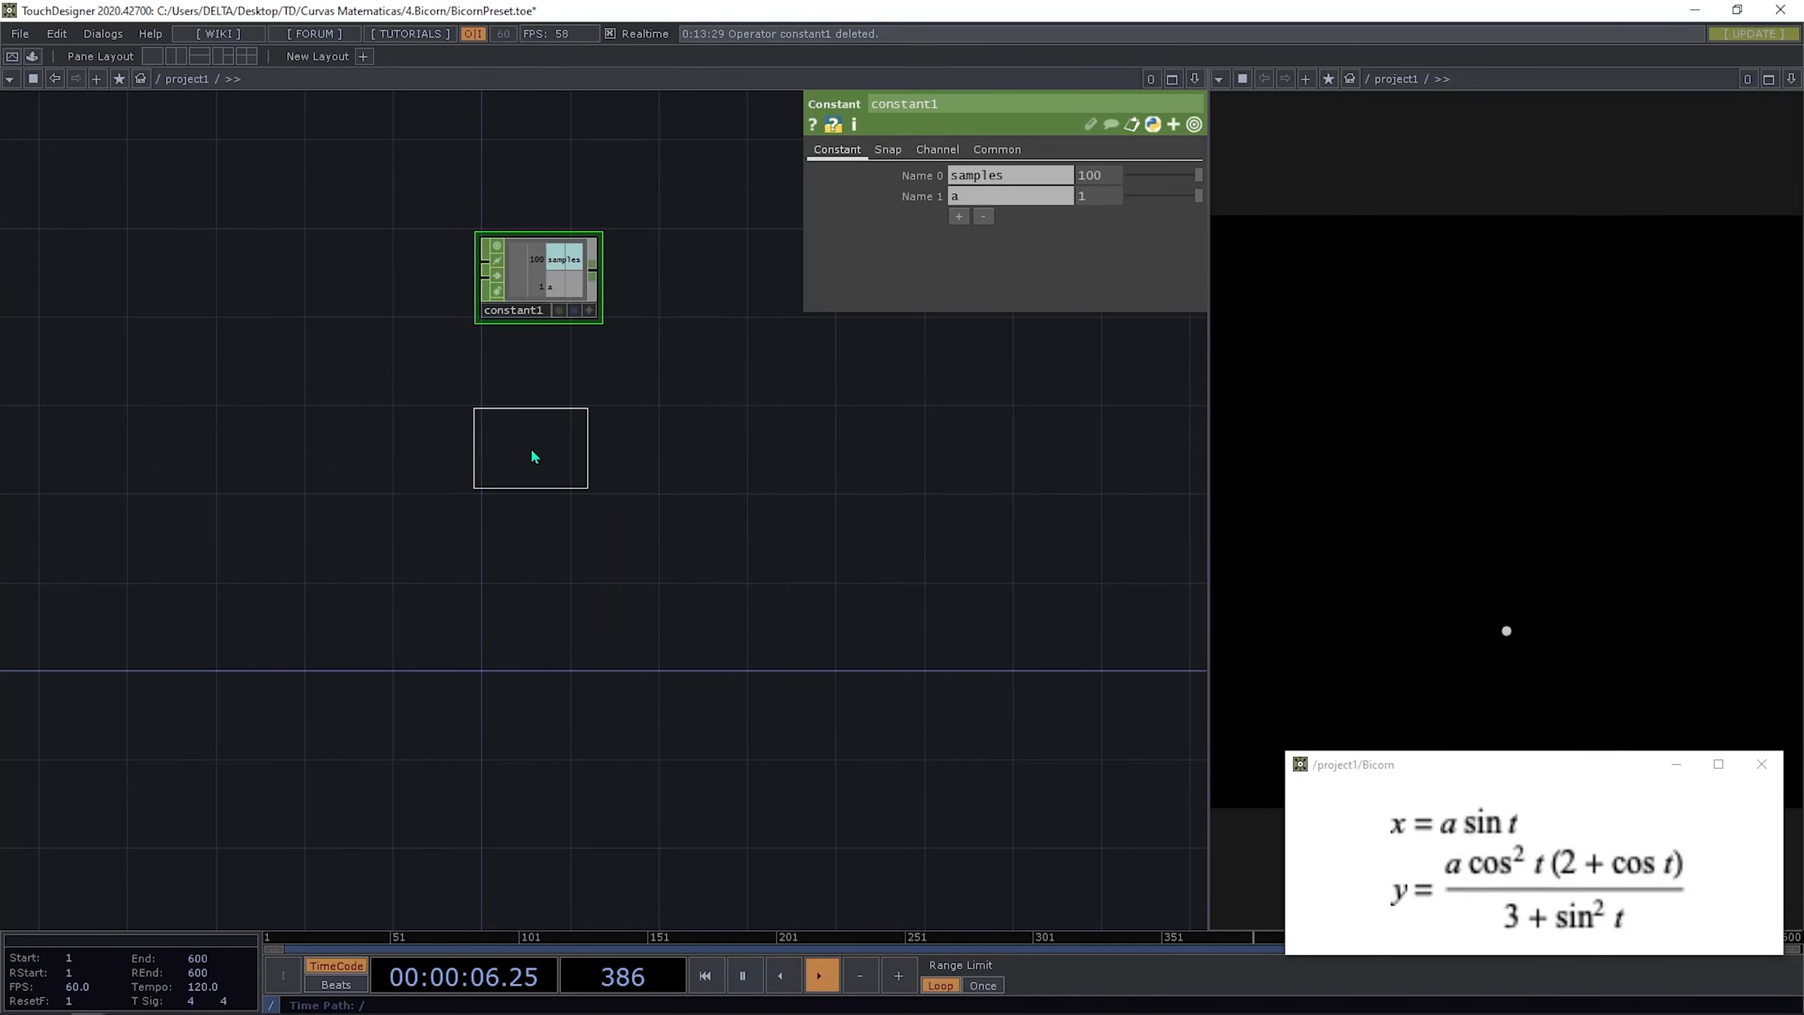
pyautogui.click(535, 456)
pyautogui.click(1056, 178)
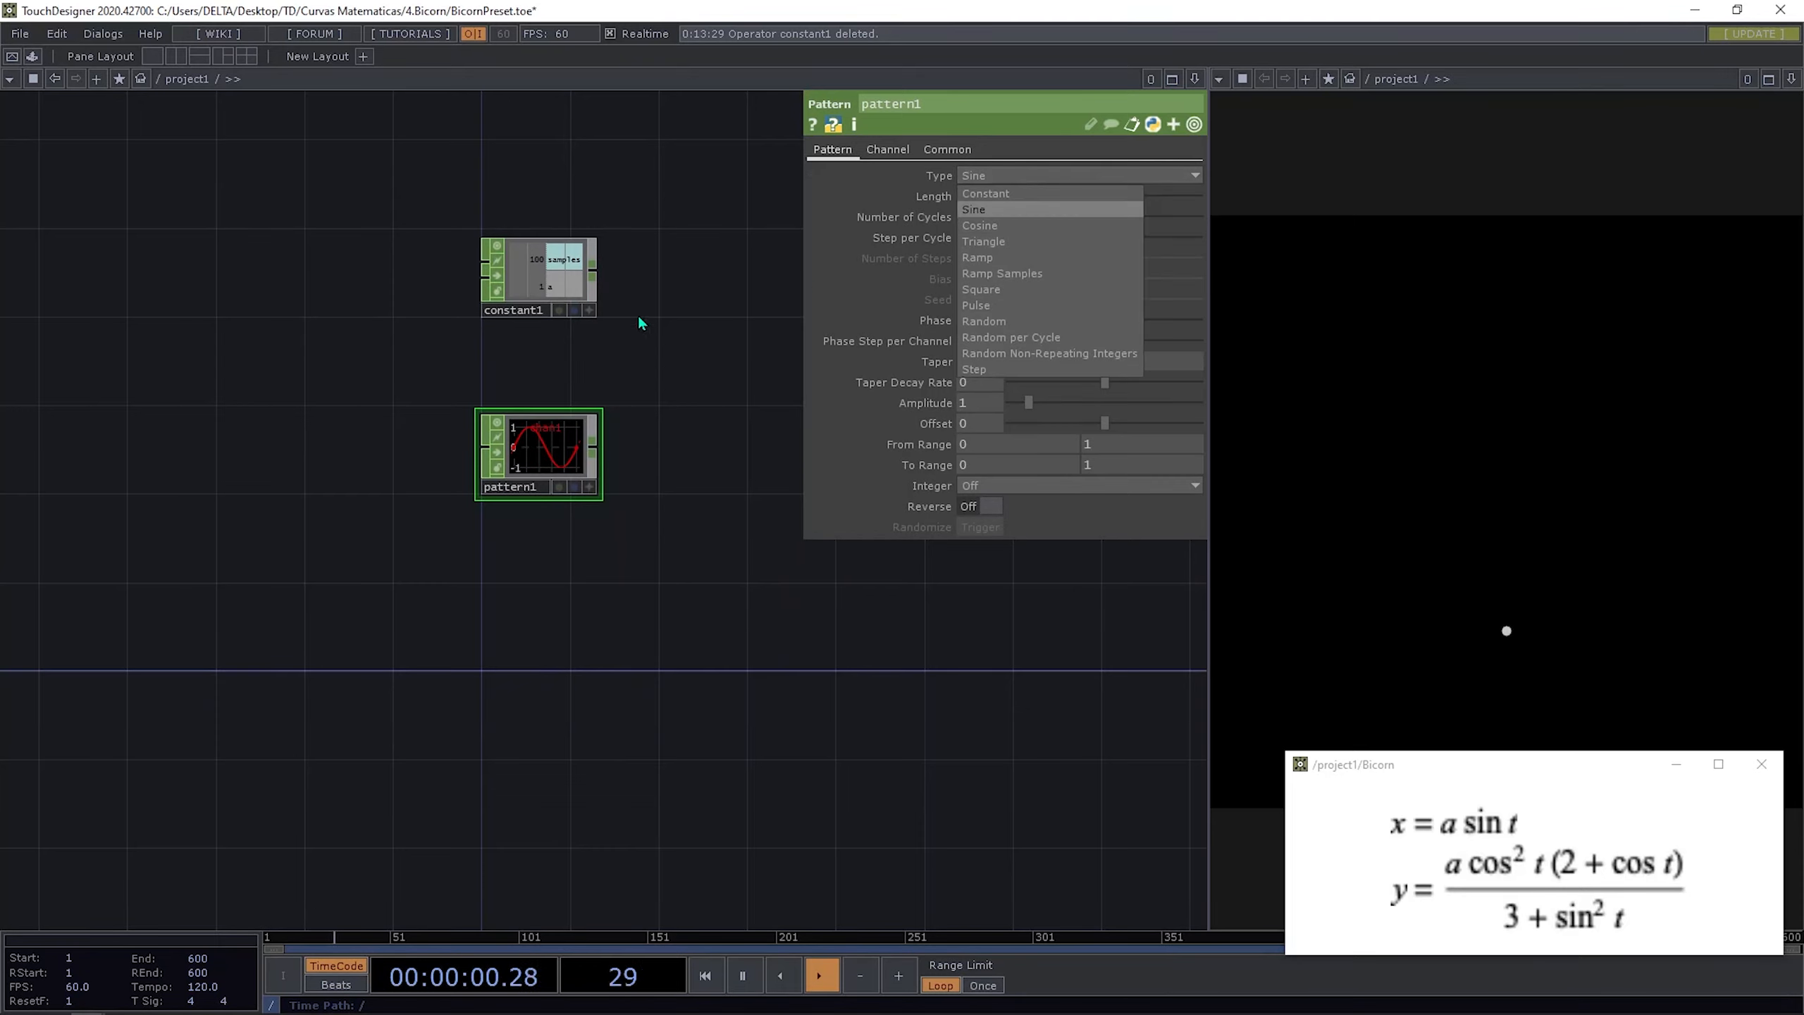
pyautogui.click(1008, 257)
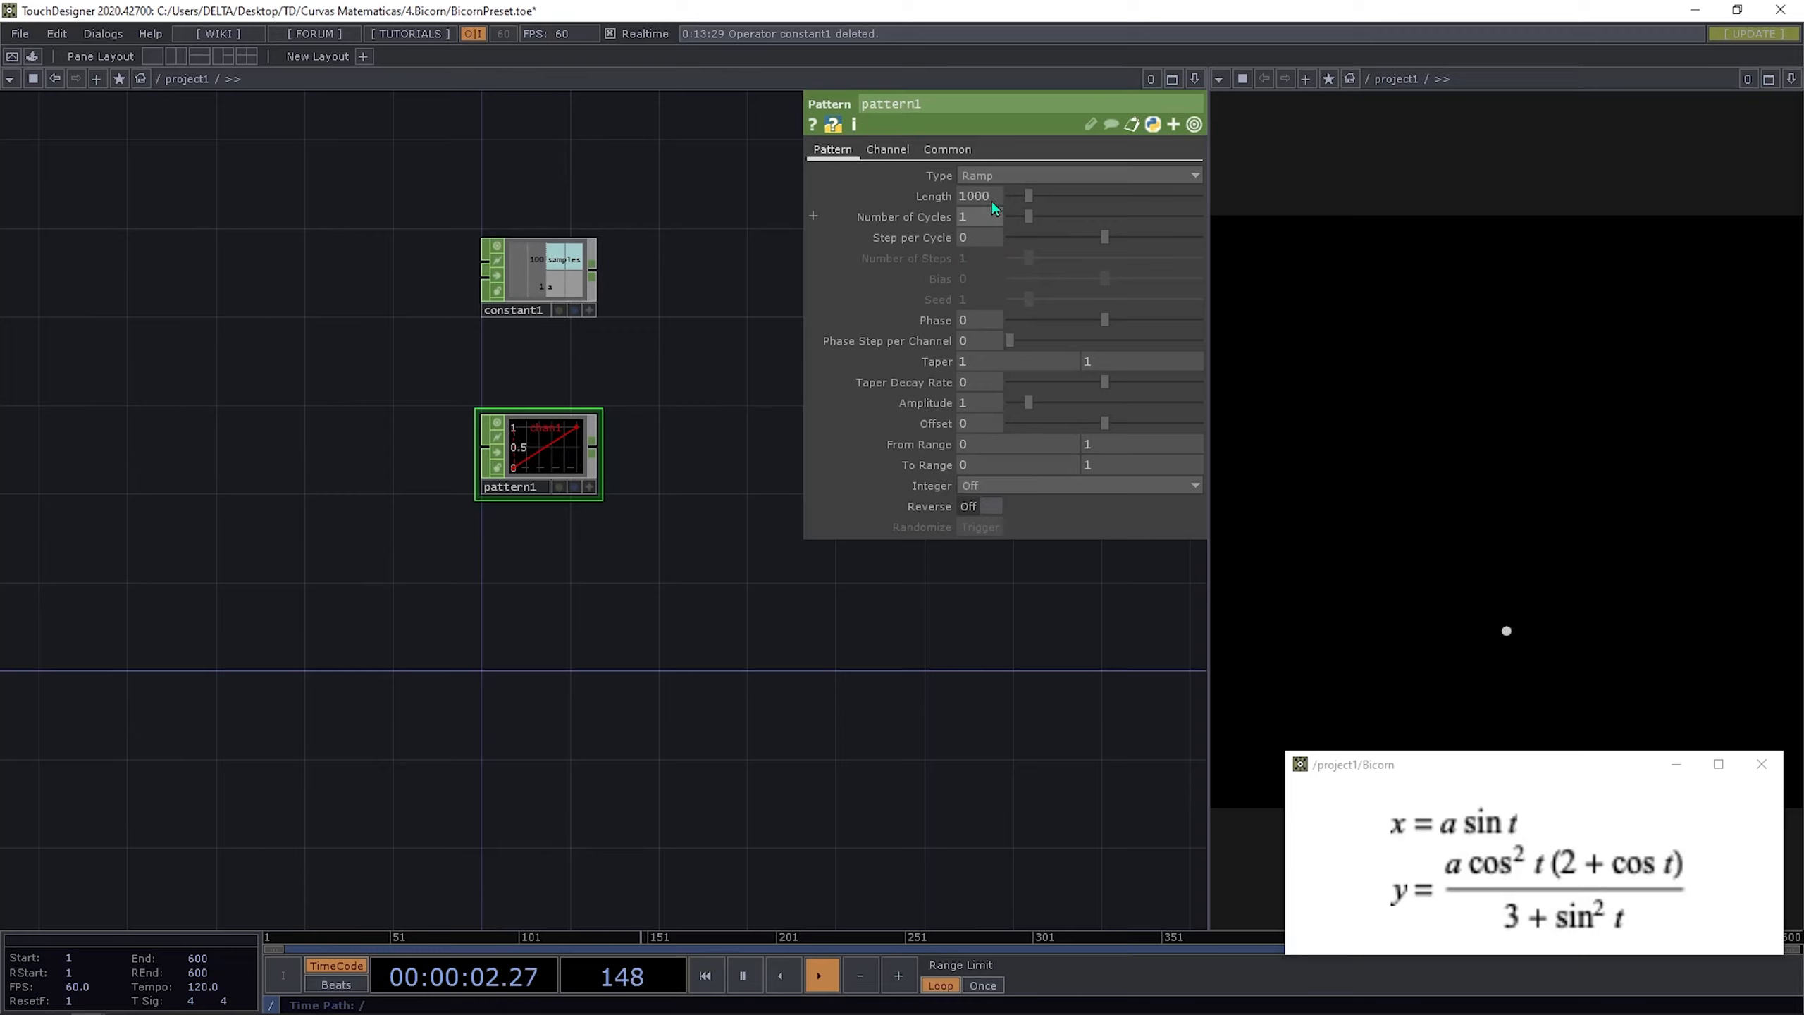
# Step: Drive the Pattern CHOP's Length with the samples channel of the Constant CHOP
pyautogui.click(590, 311)
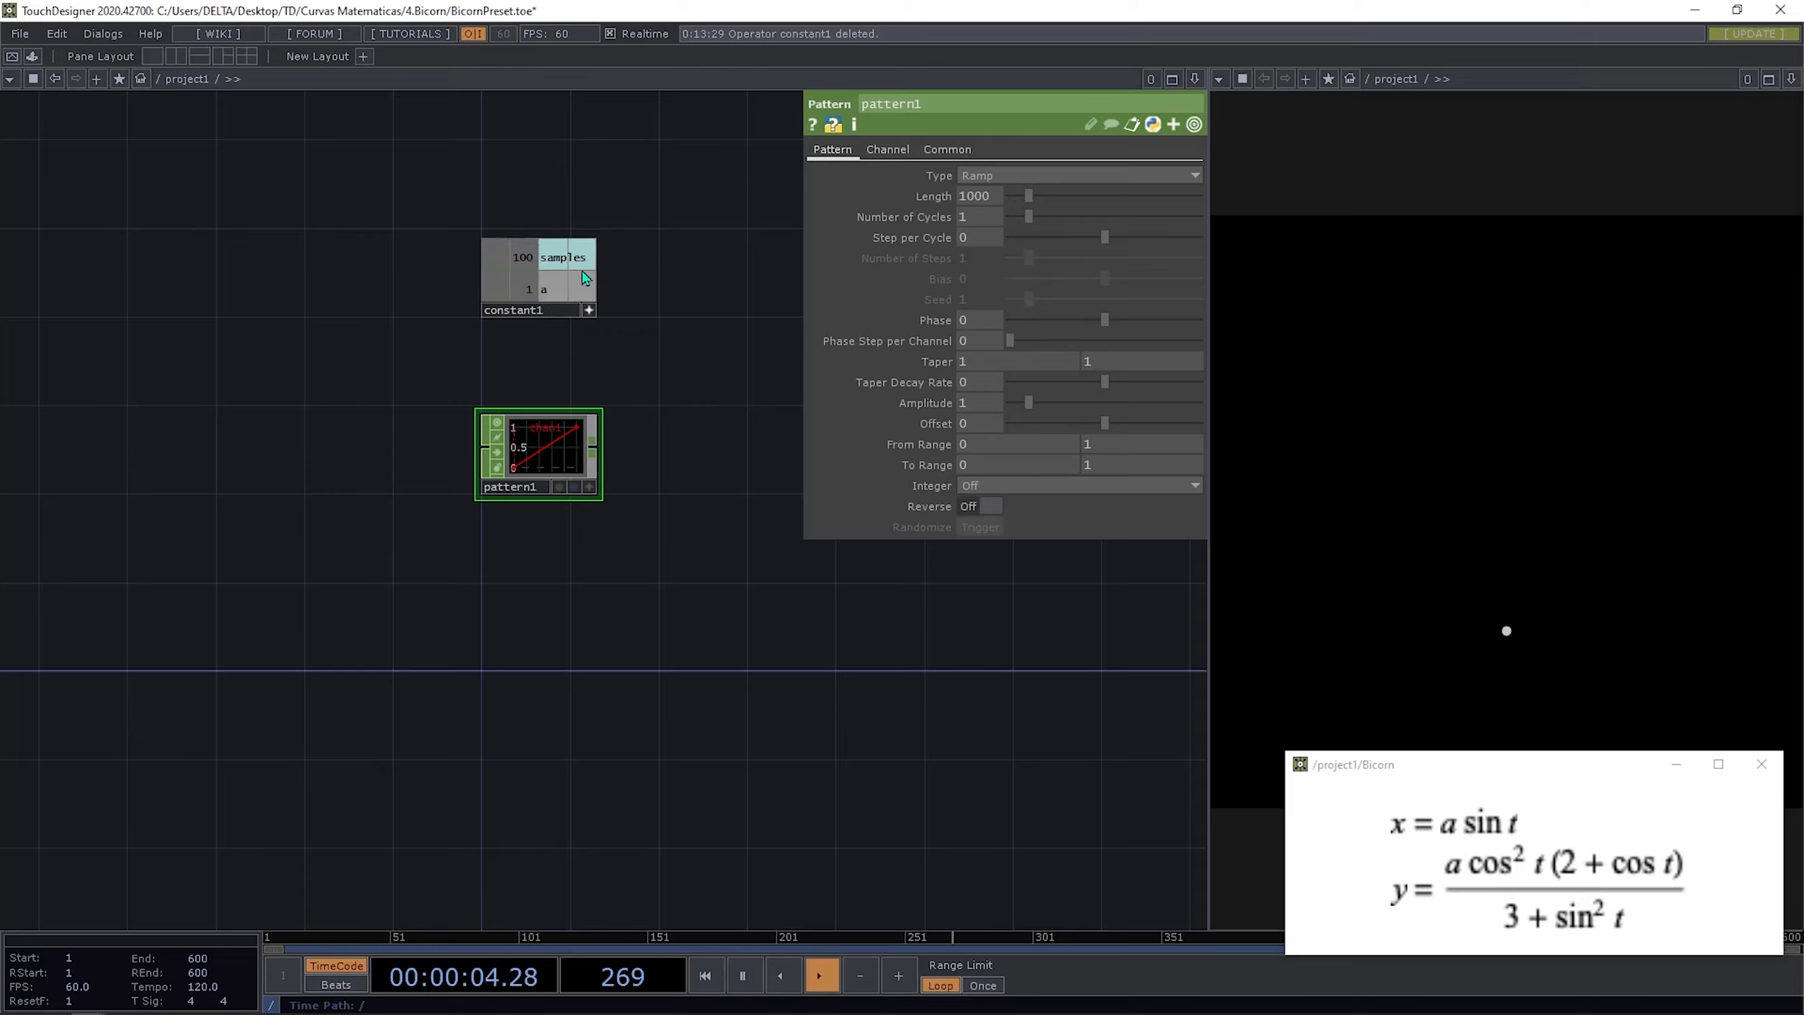
pyautogui.moveTo(584, 277); pyautogui.dragTo(980, 197)
pyautogui.click(1009, 202)
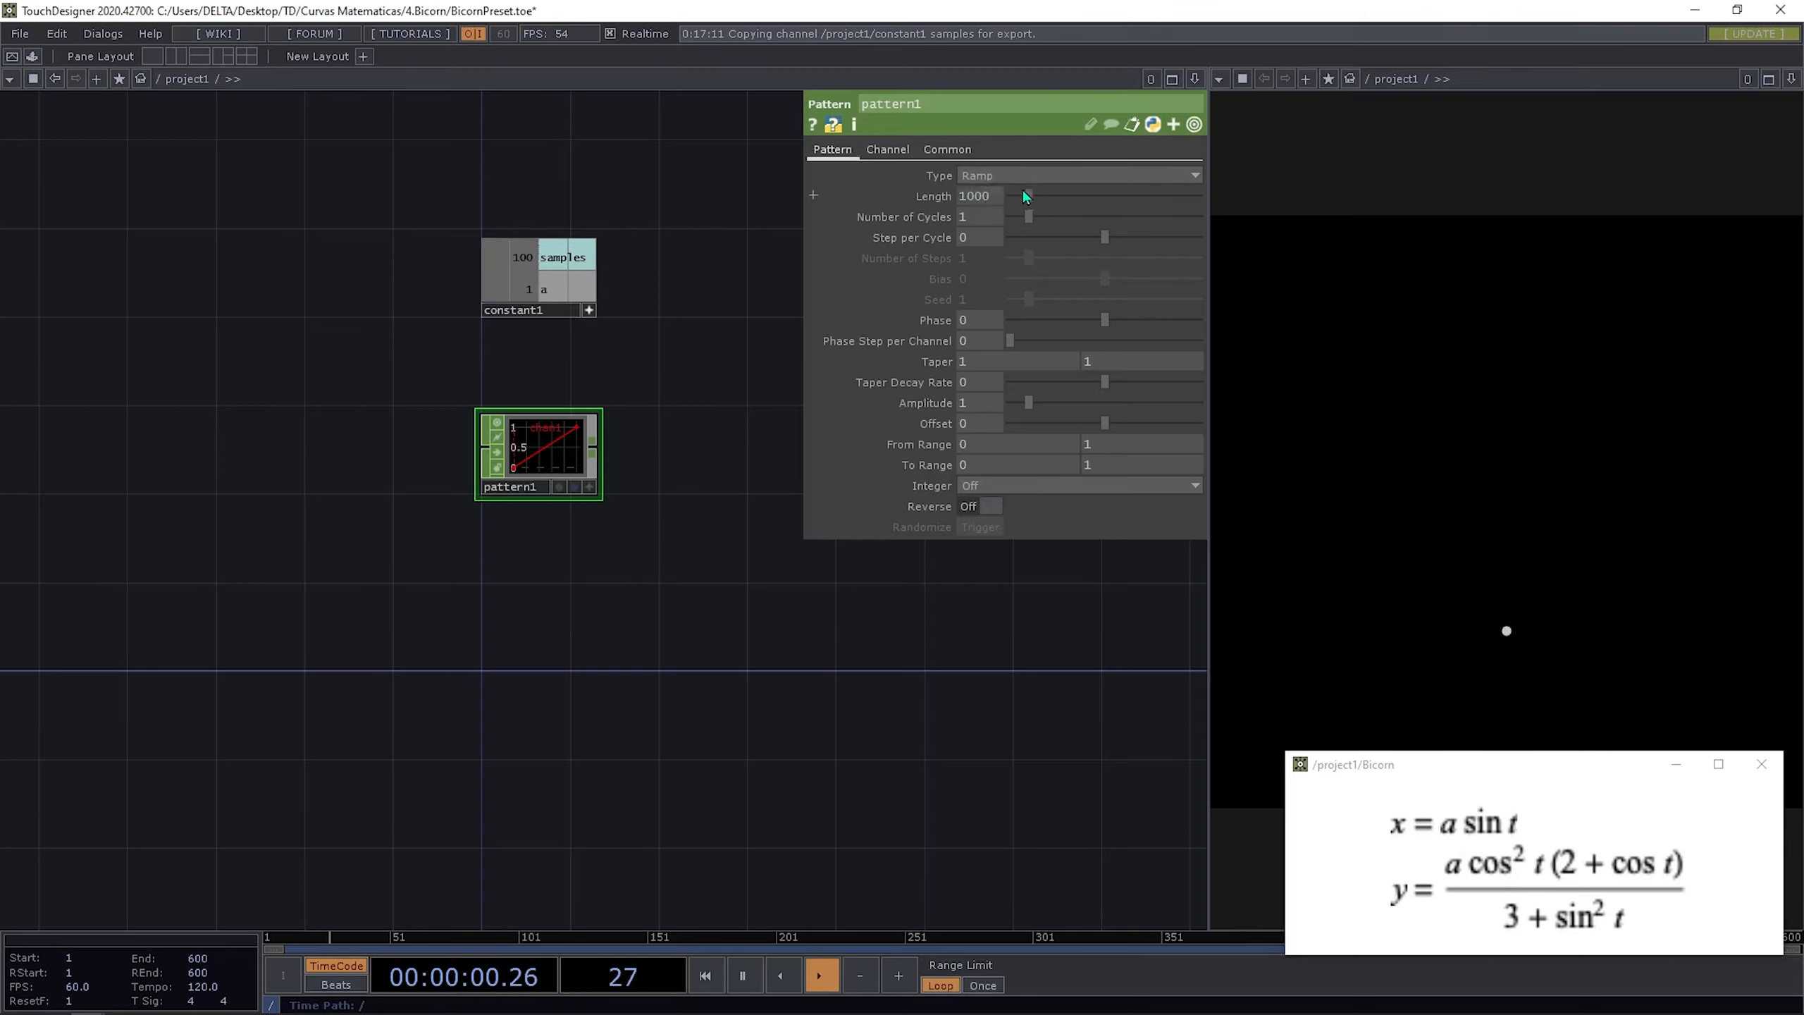
pyautogui.click(591, 313)
# Step: Rename the Pattern CHOP's channel to t and return to its pattern settings
pyautogui.moveTo(648, 331); pyautogui.dragTo(644, 371)
pyautogui.scroll(3, 596, 376)
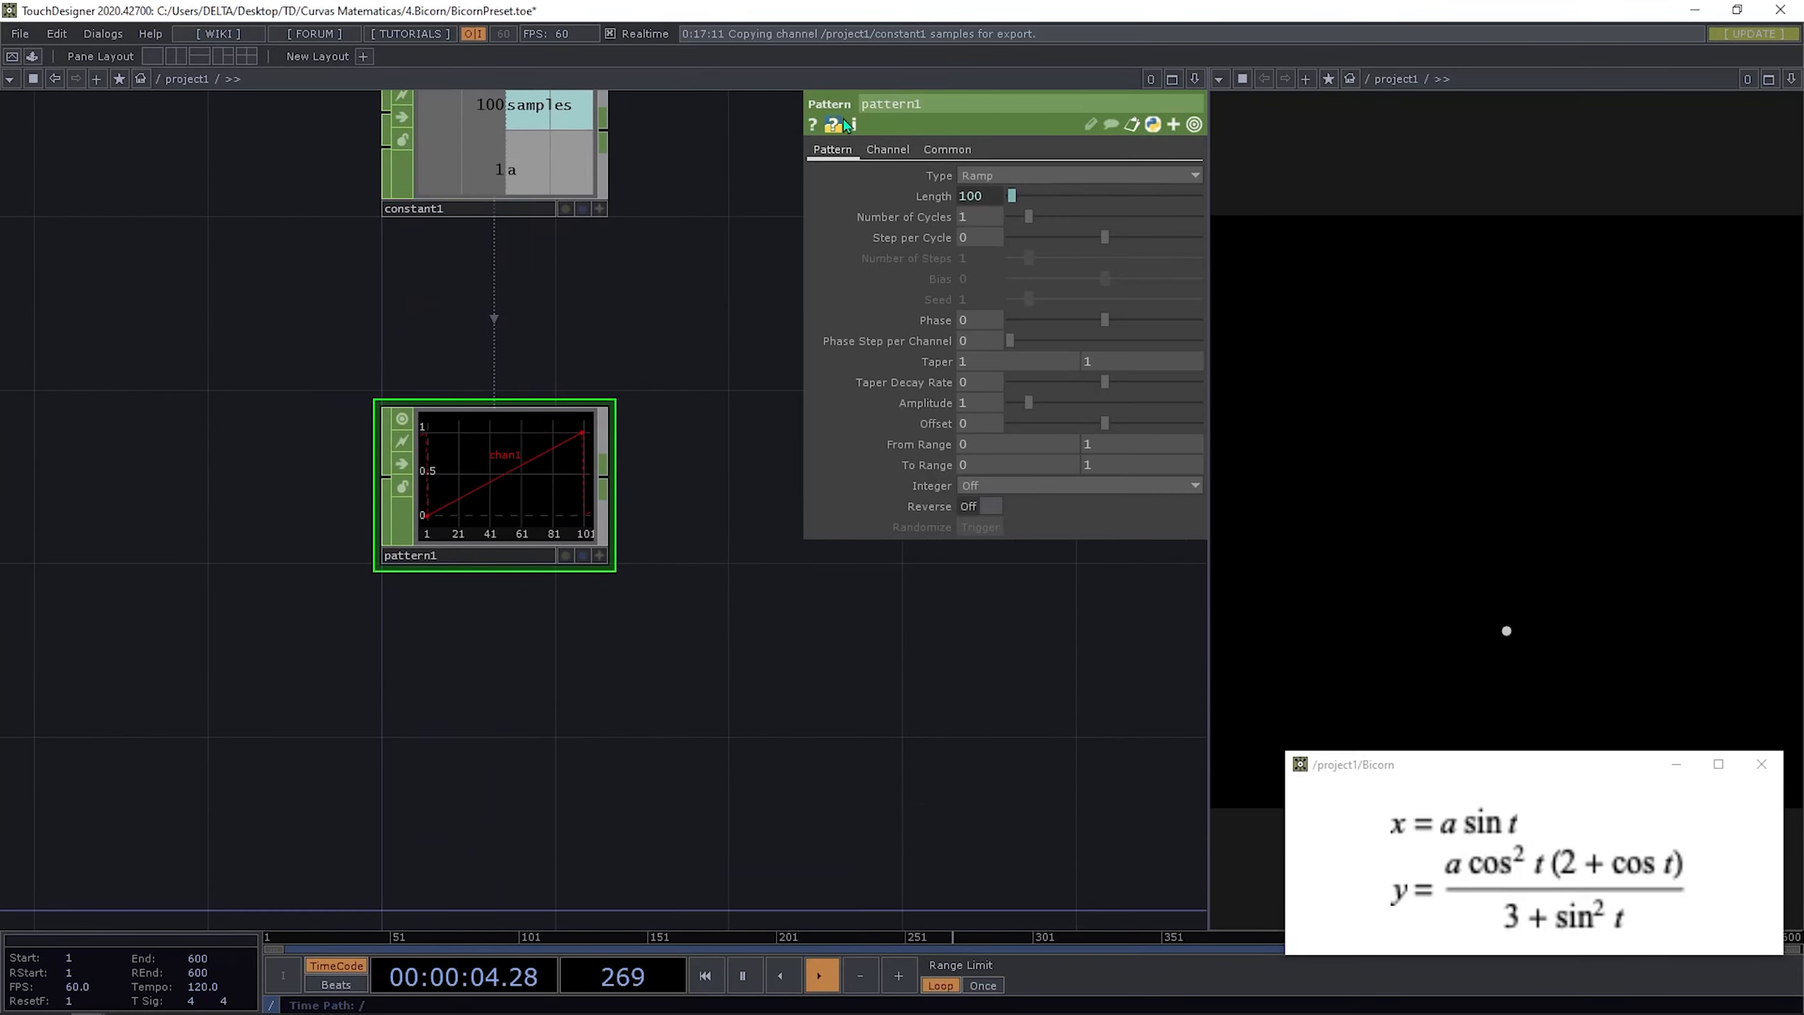
pyautogui.click(889, 151)
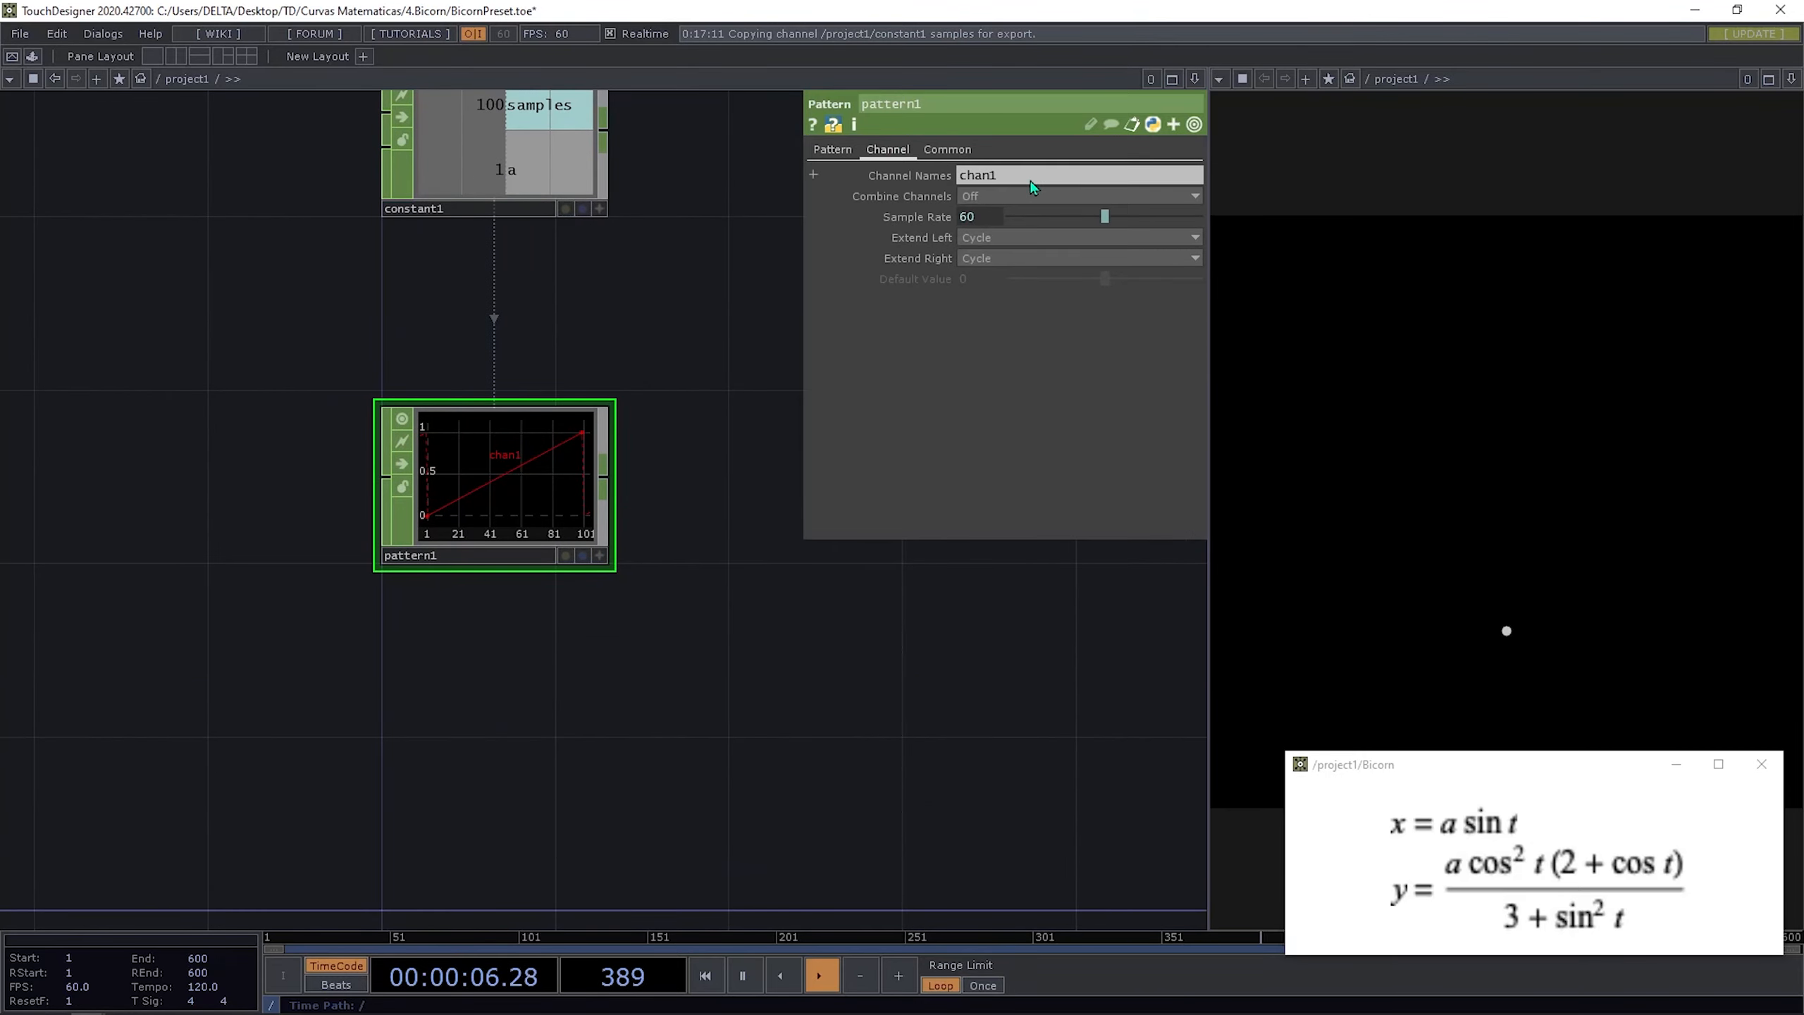
pyautogui.write('t')
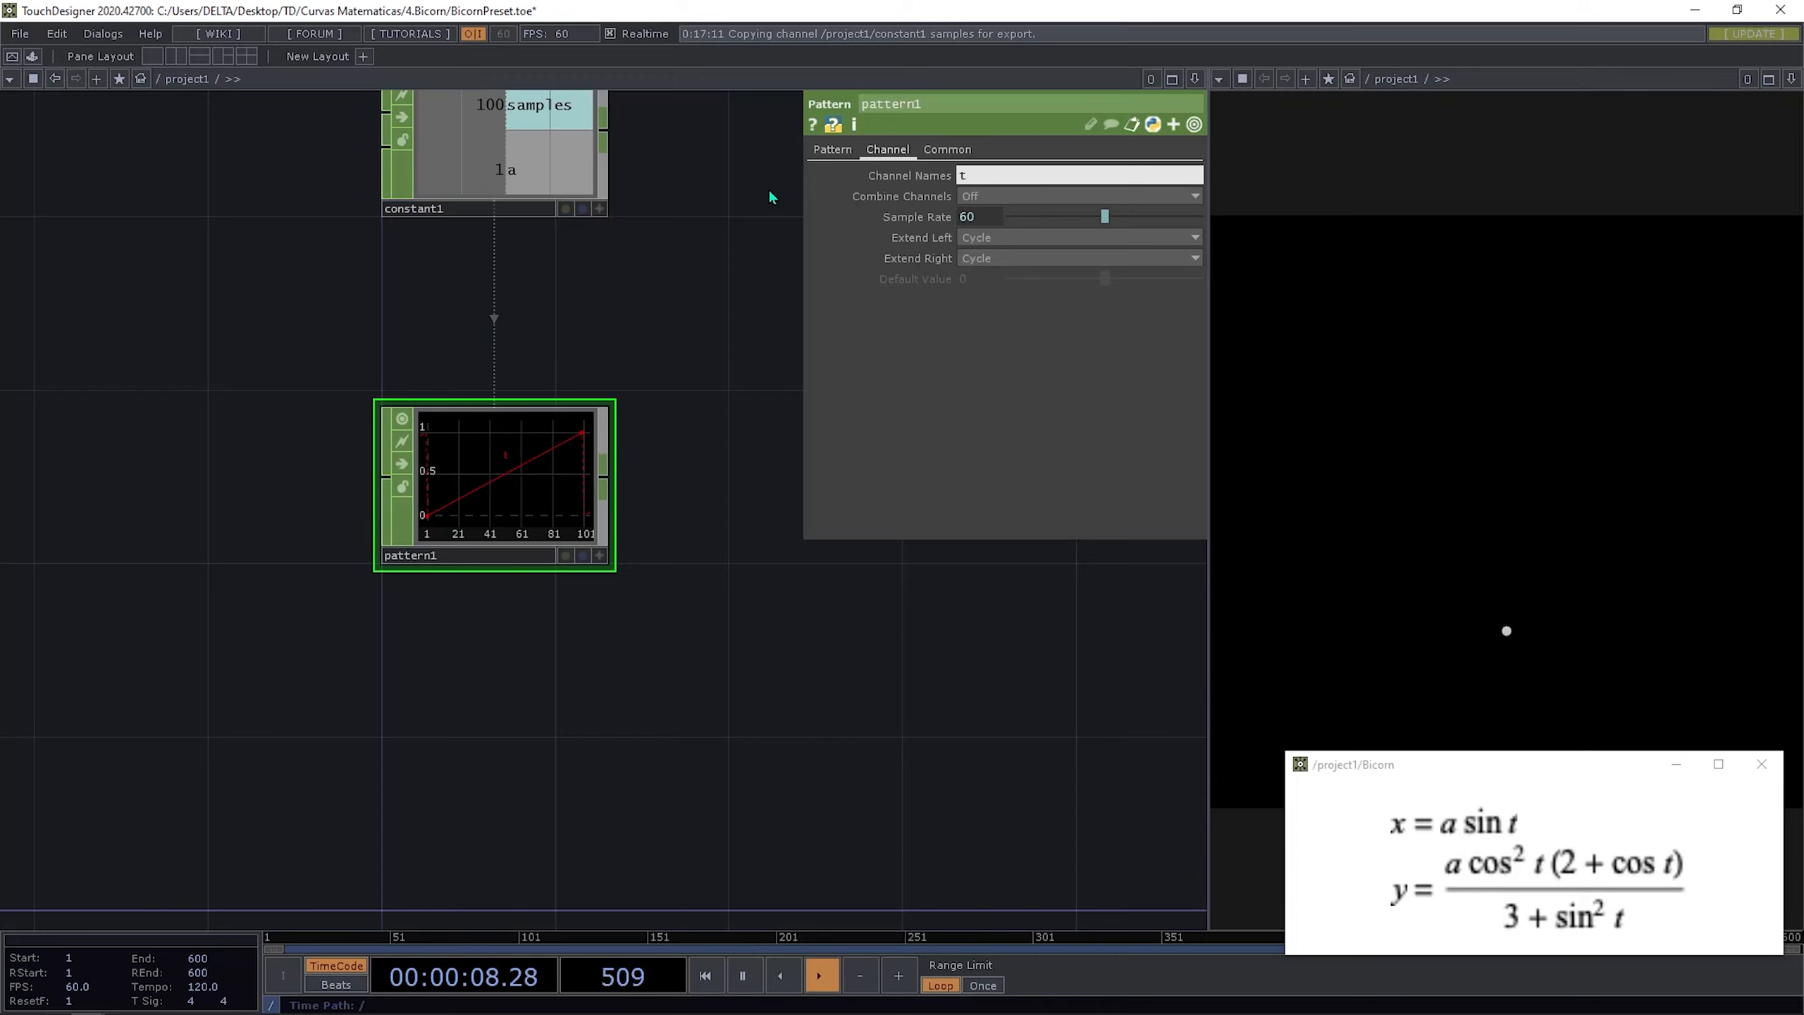
pyautogui.click(831, 155)
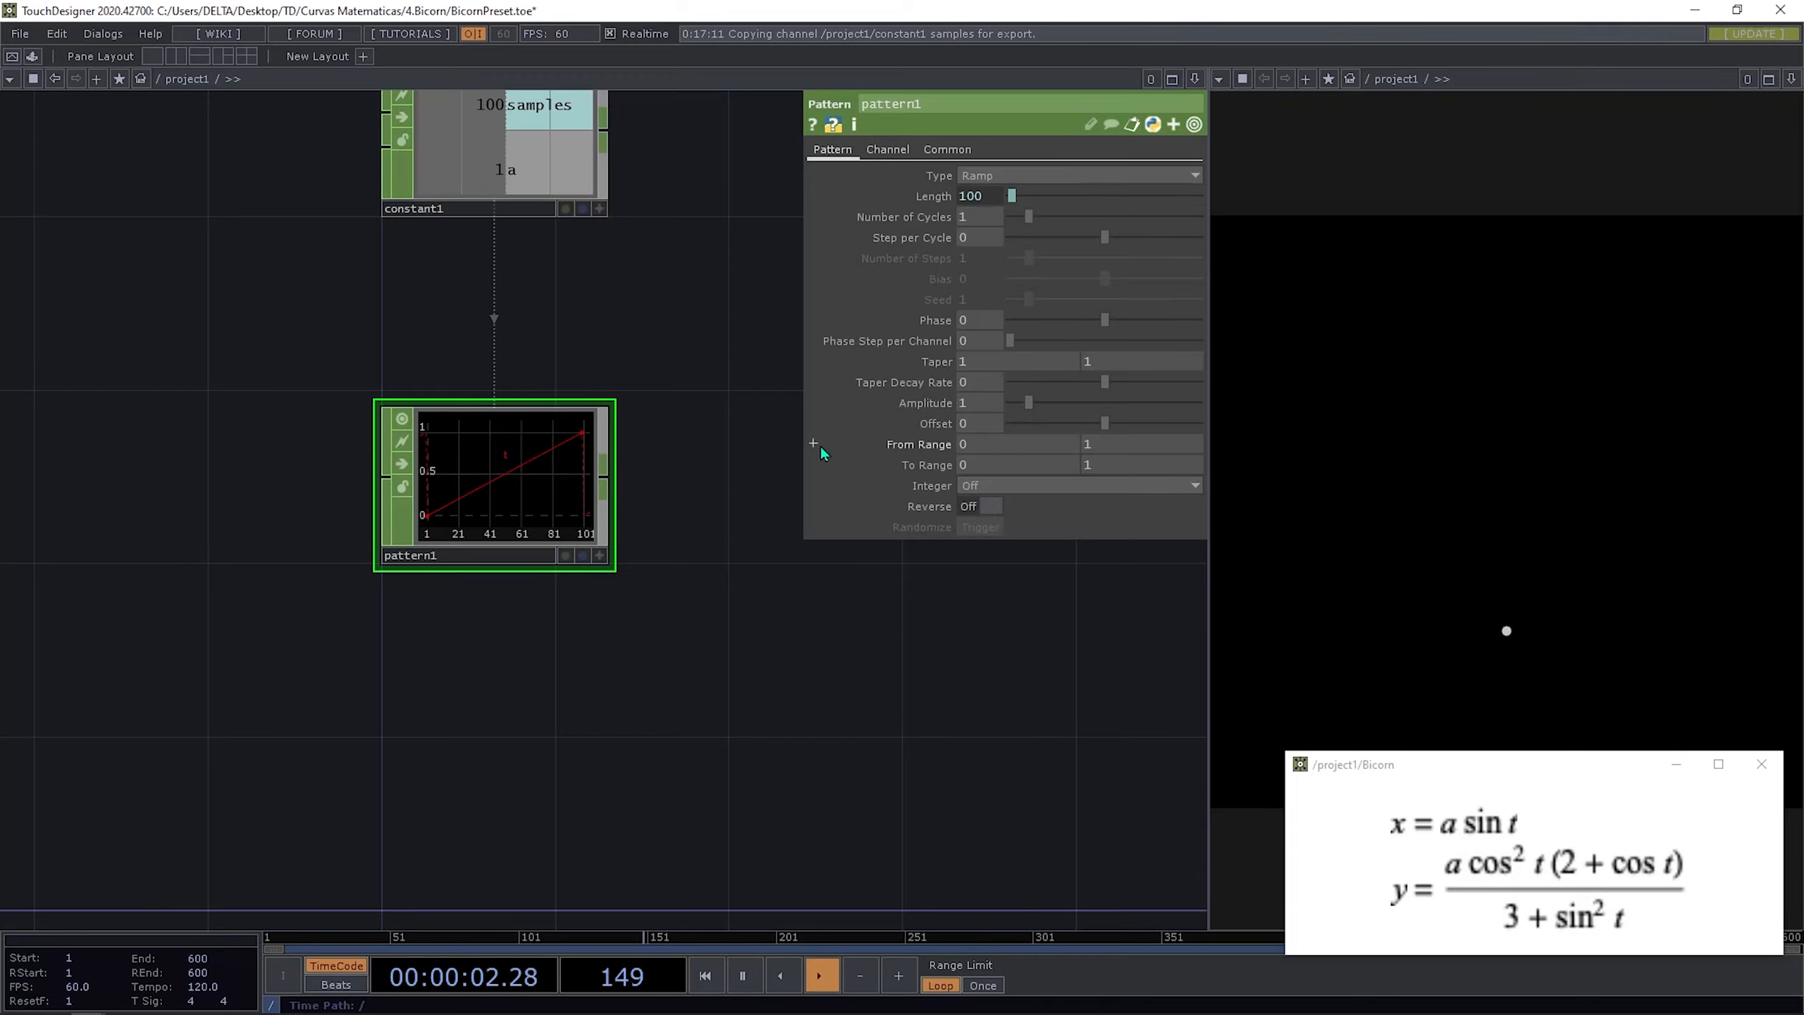
pyautogui.moveTo(723, 329); pyautogui.dragTo(705, 374)
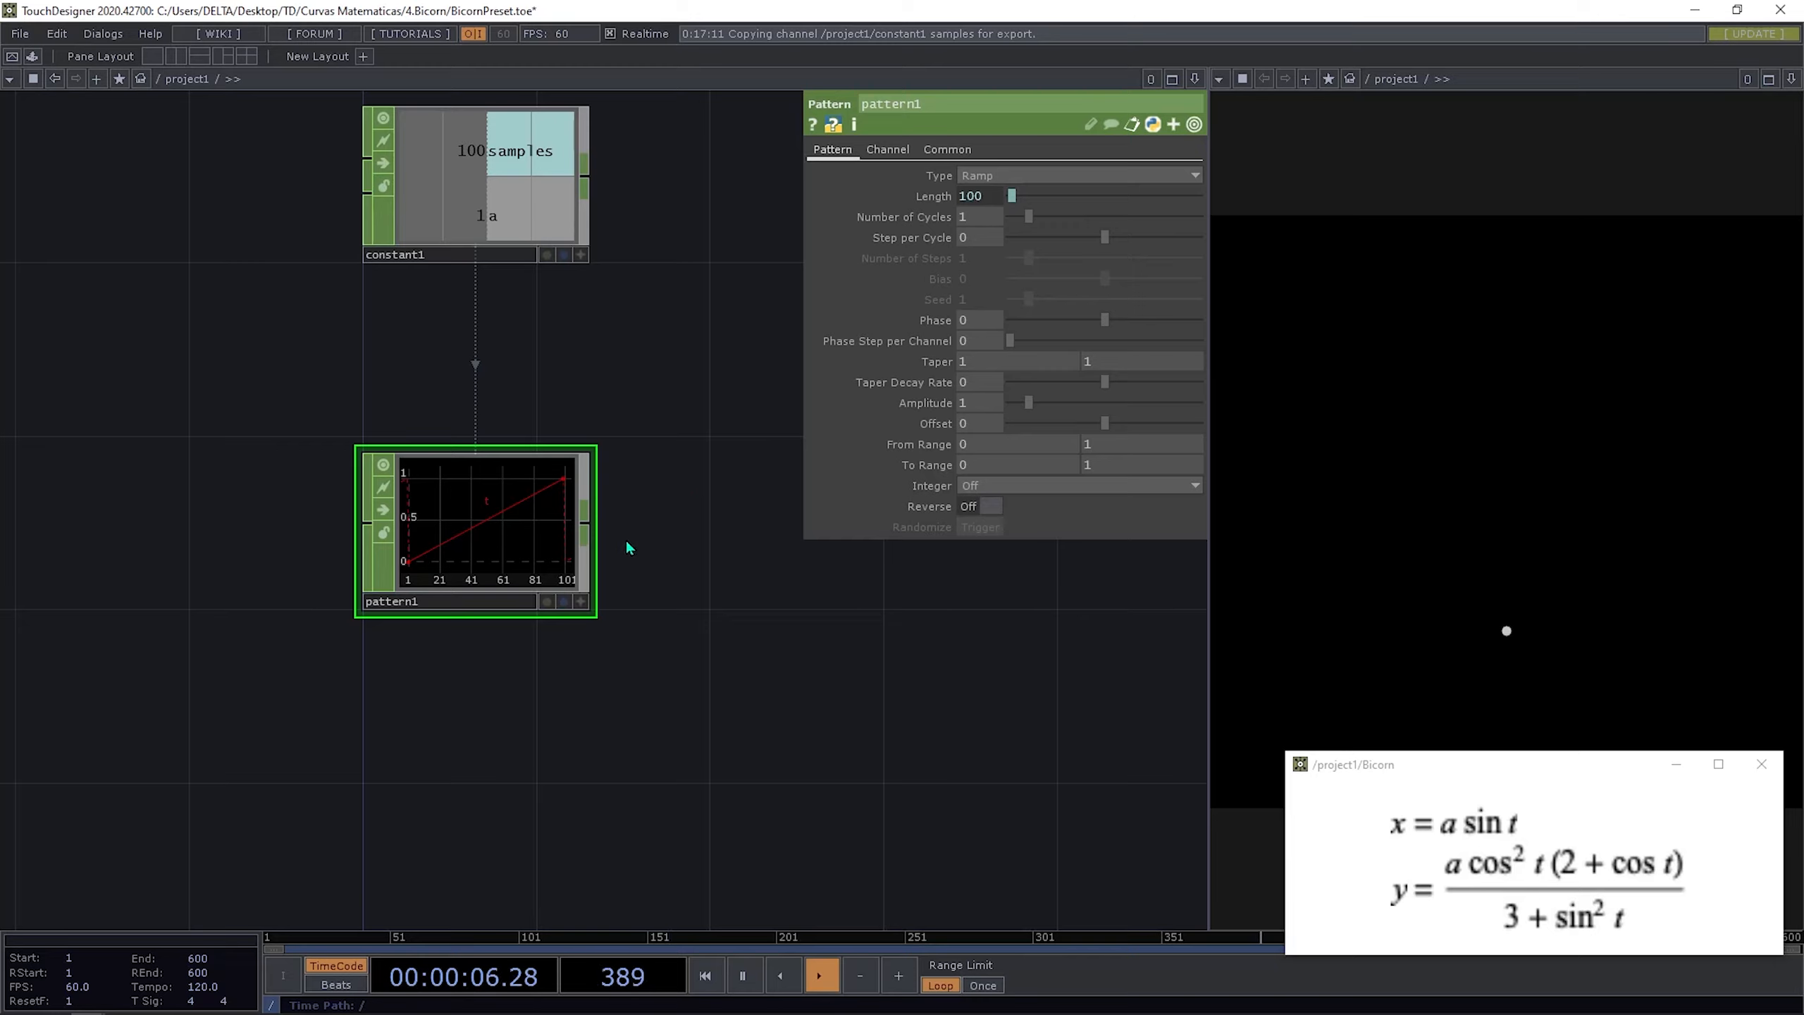
# Step: Switch to the browser and check the range of t given on the MathWorld Bicorn page
pyautogui.hotkey('alt', 'Tab')
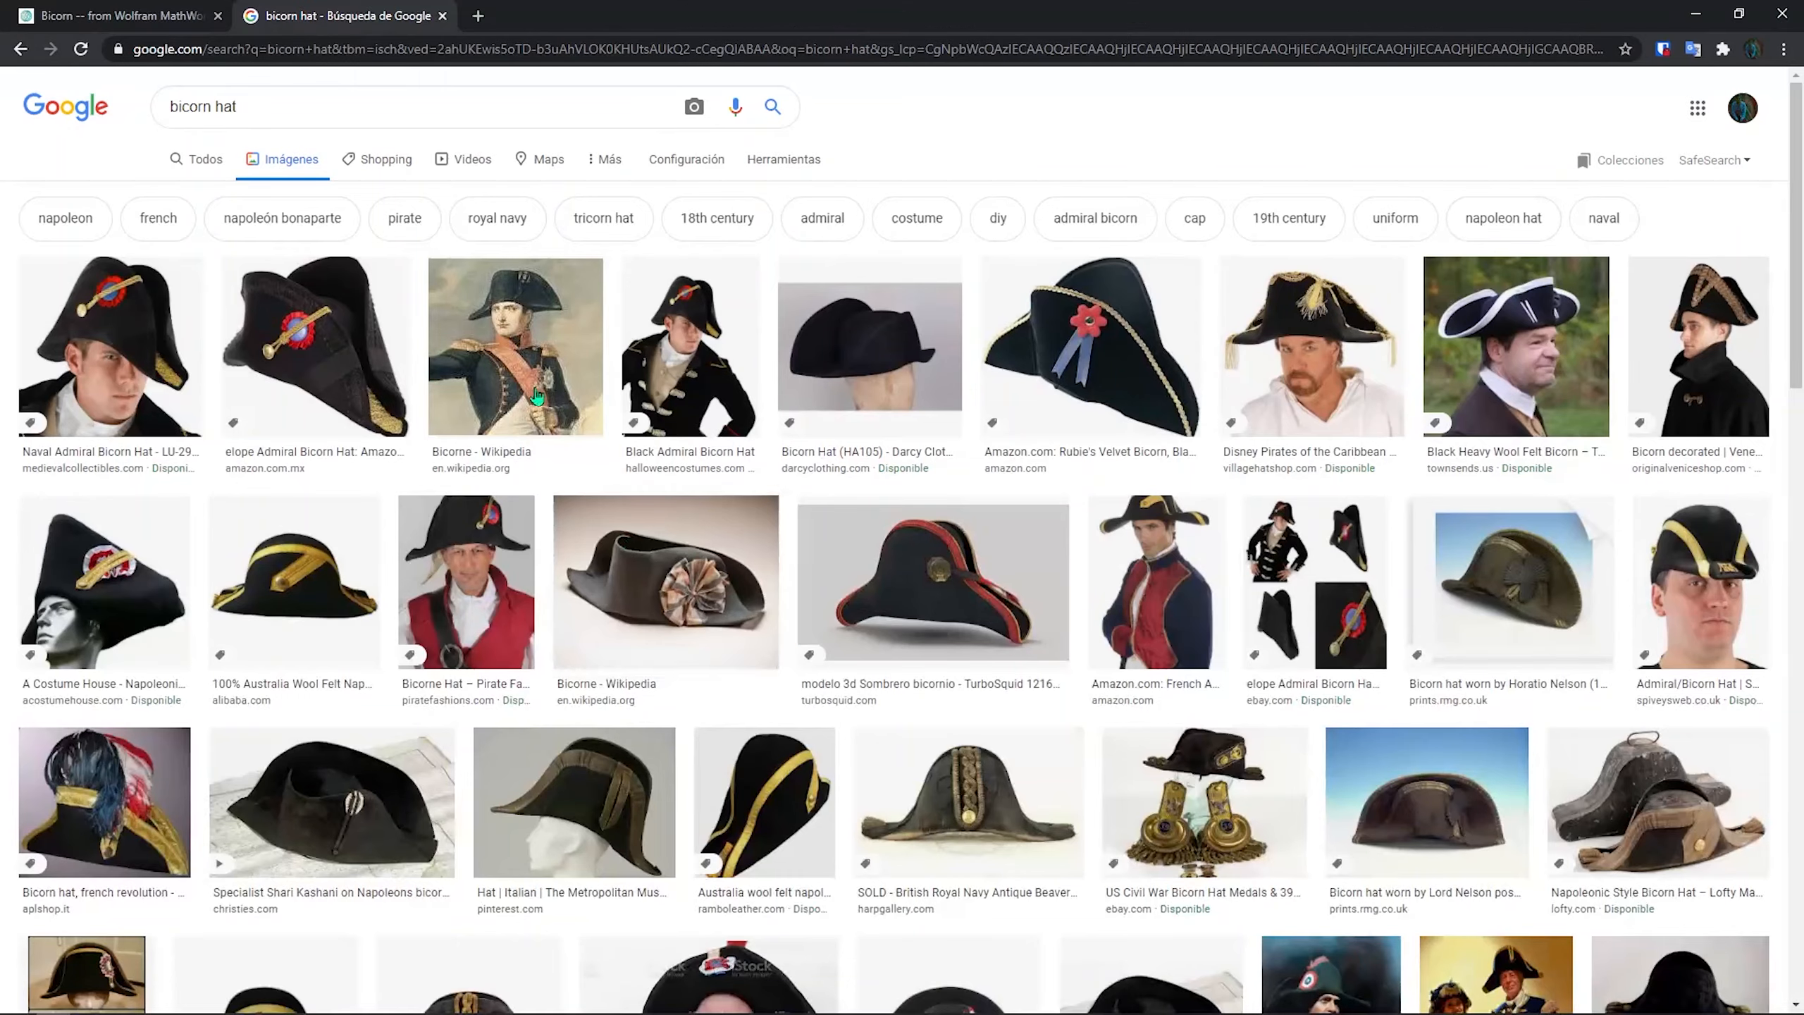
pyautogui.click(158, 19)
pyautogui.scroll(-5, 628, 590)
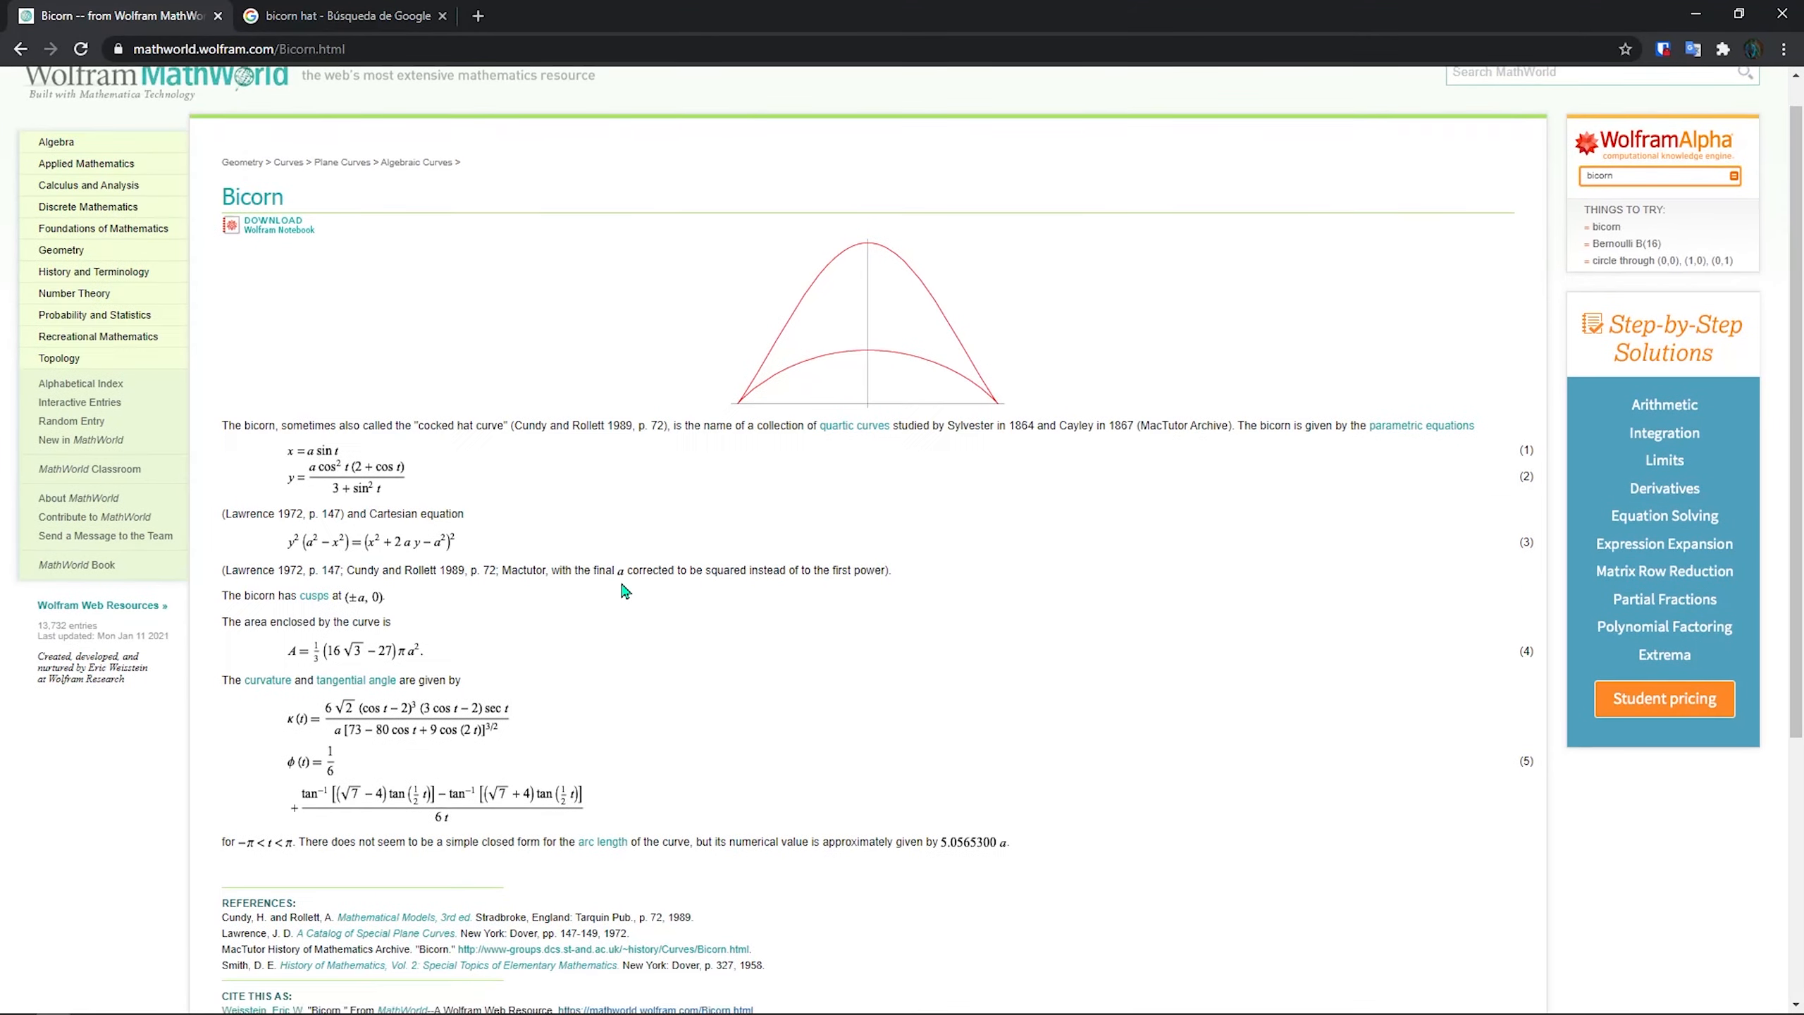
pyautogui.scroll(3, 281, 574)
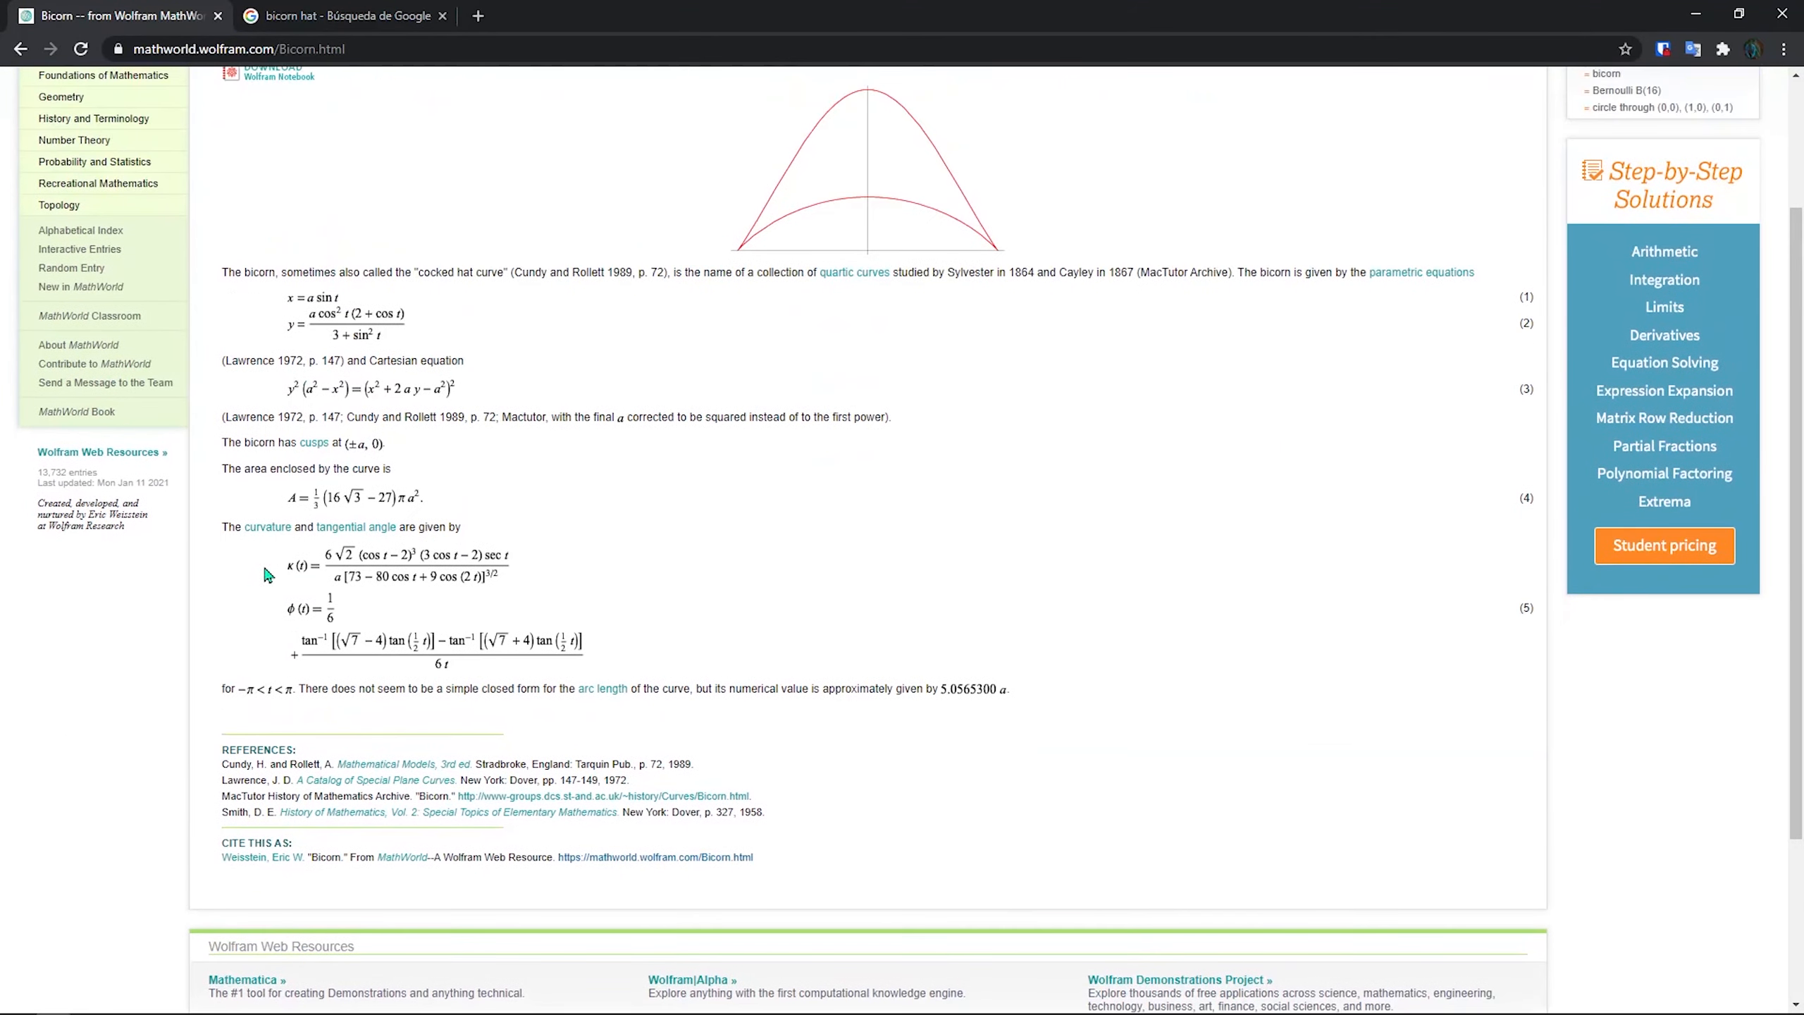
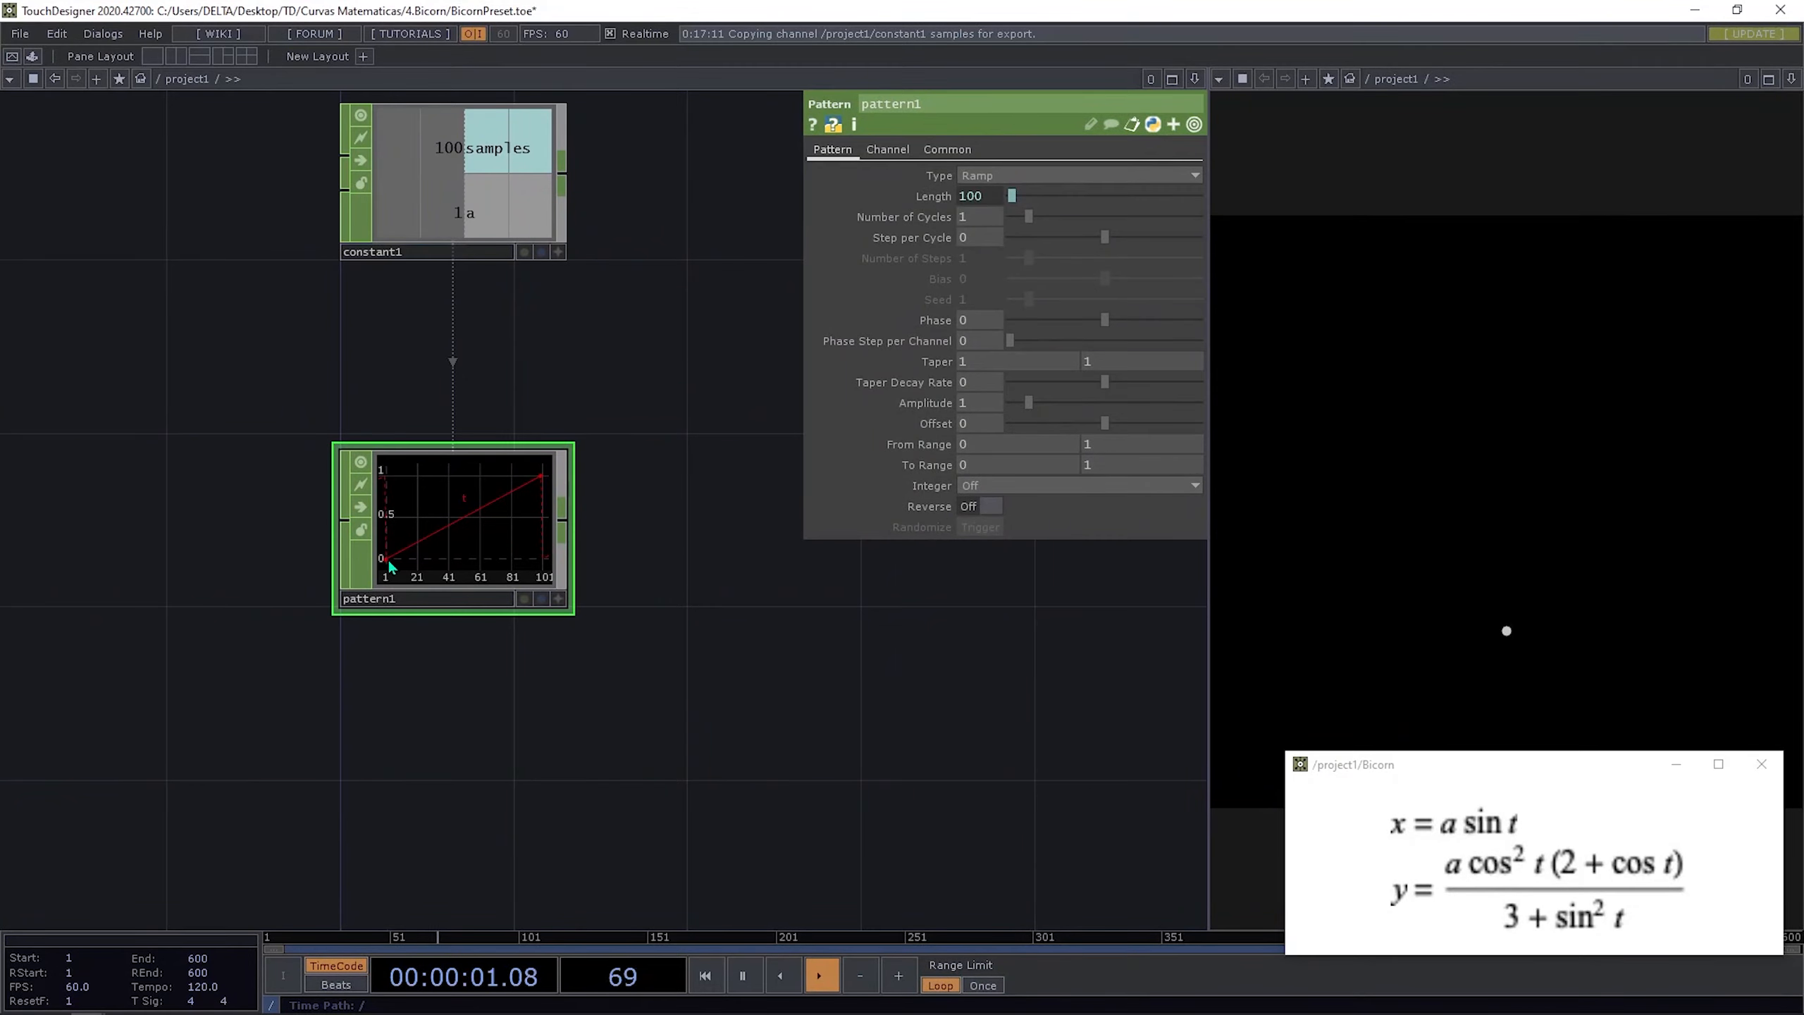
# Step: Set the Pattern CHOP's To Range from -math.pi to math.pi
pyautogui.click(986, 466)
pyautogui.write('math')
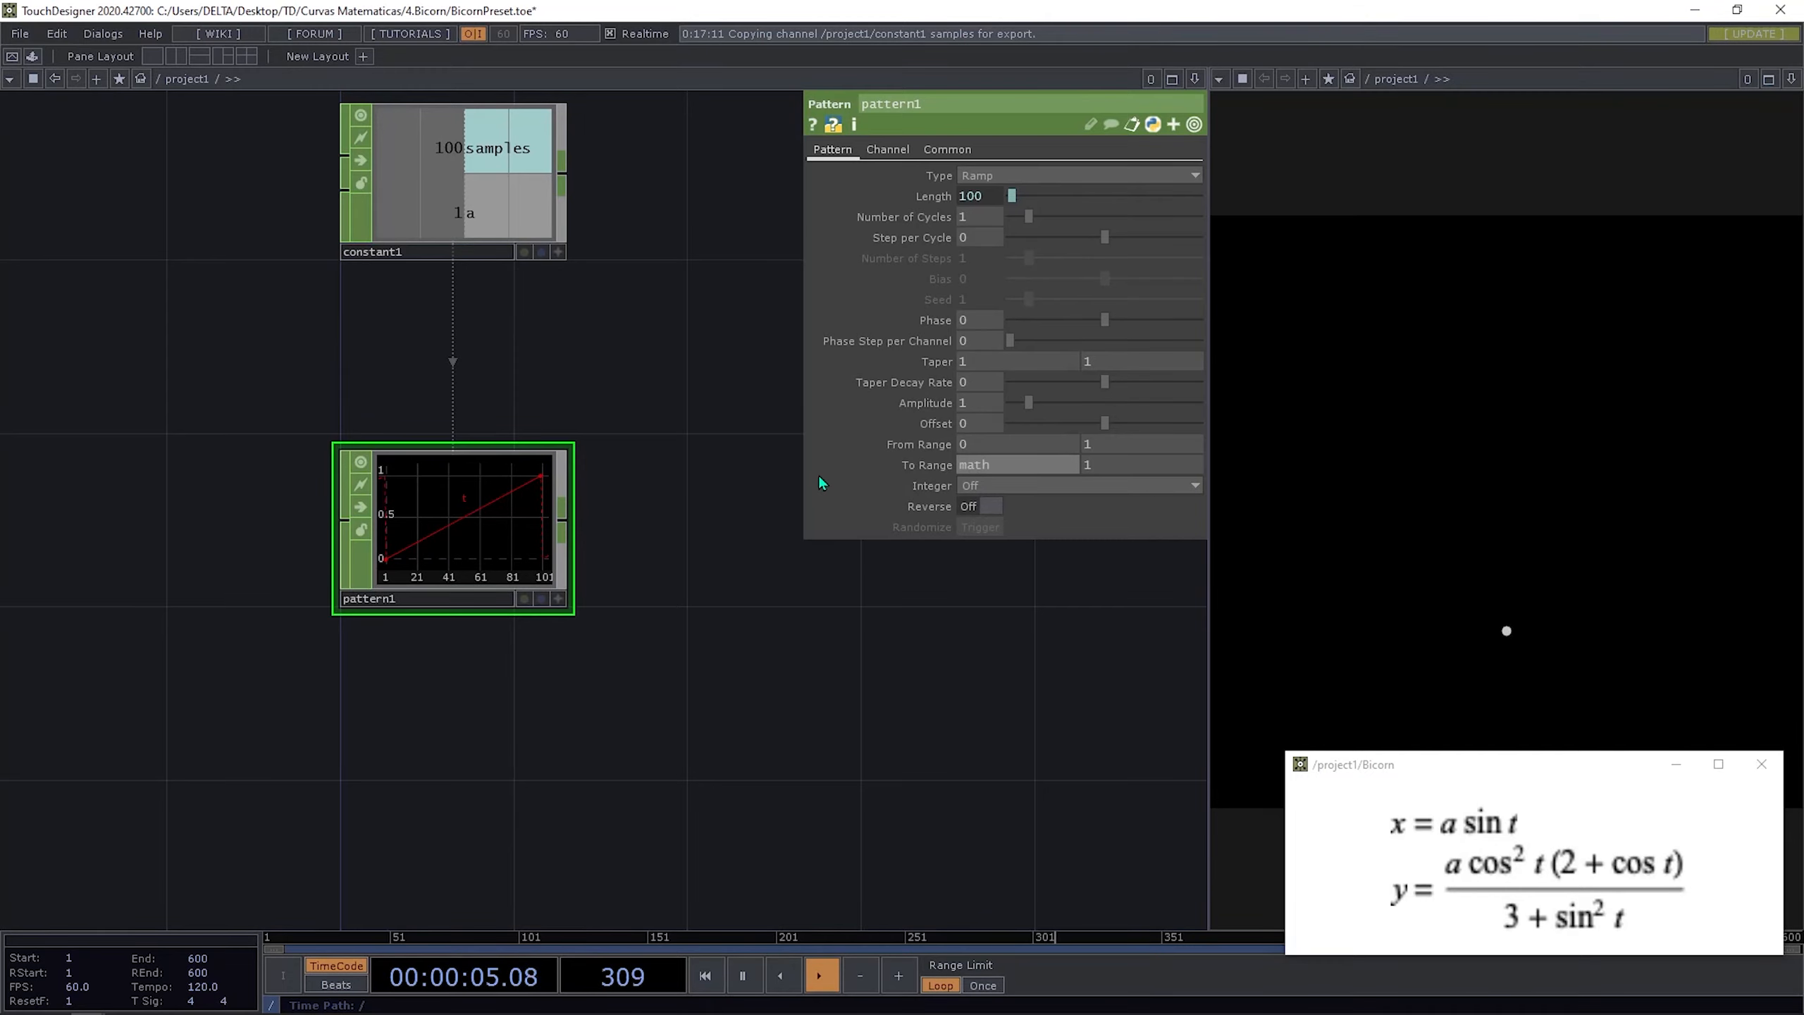
pyautogui.write('.pi')
pyautogui.write('-')
pyautogui.press('Return')
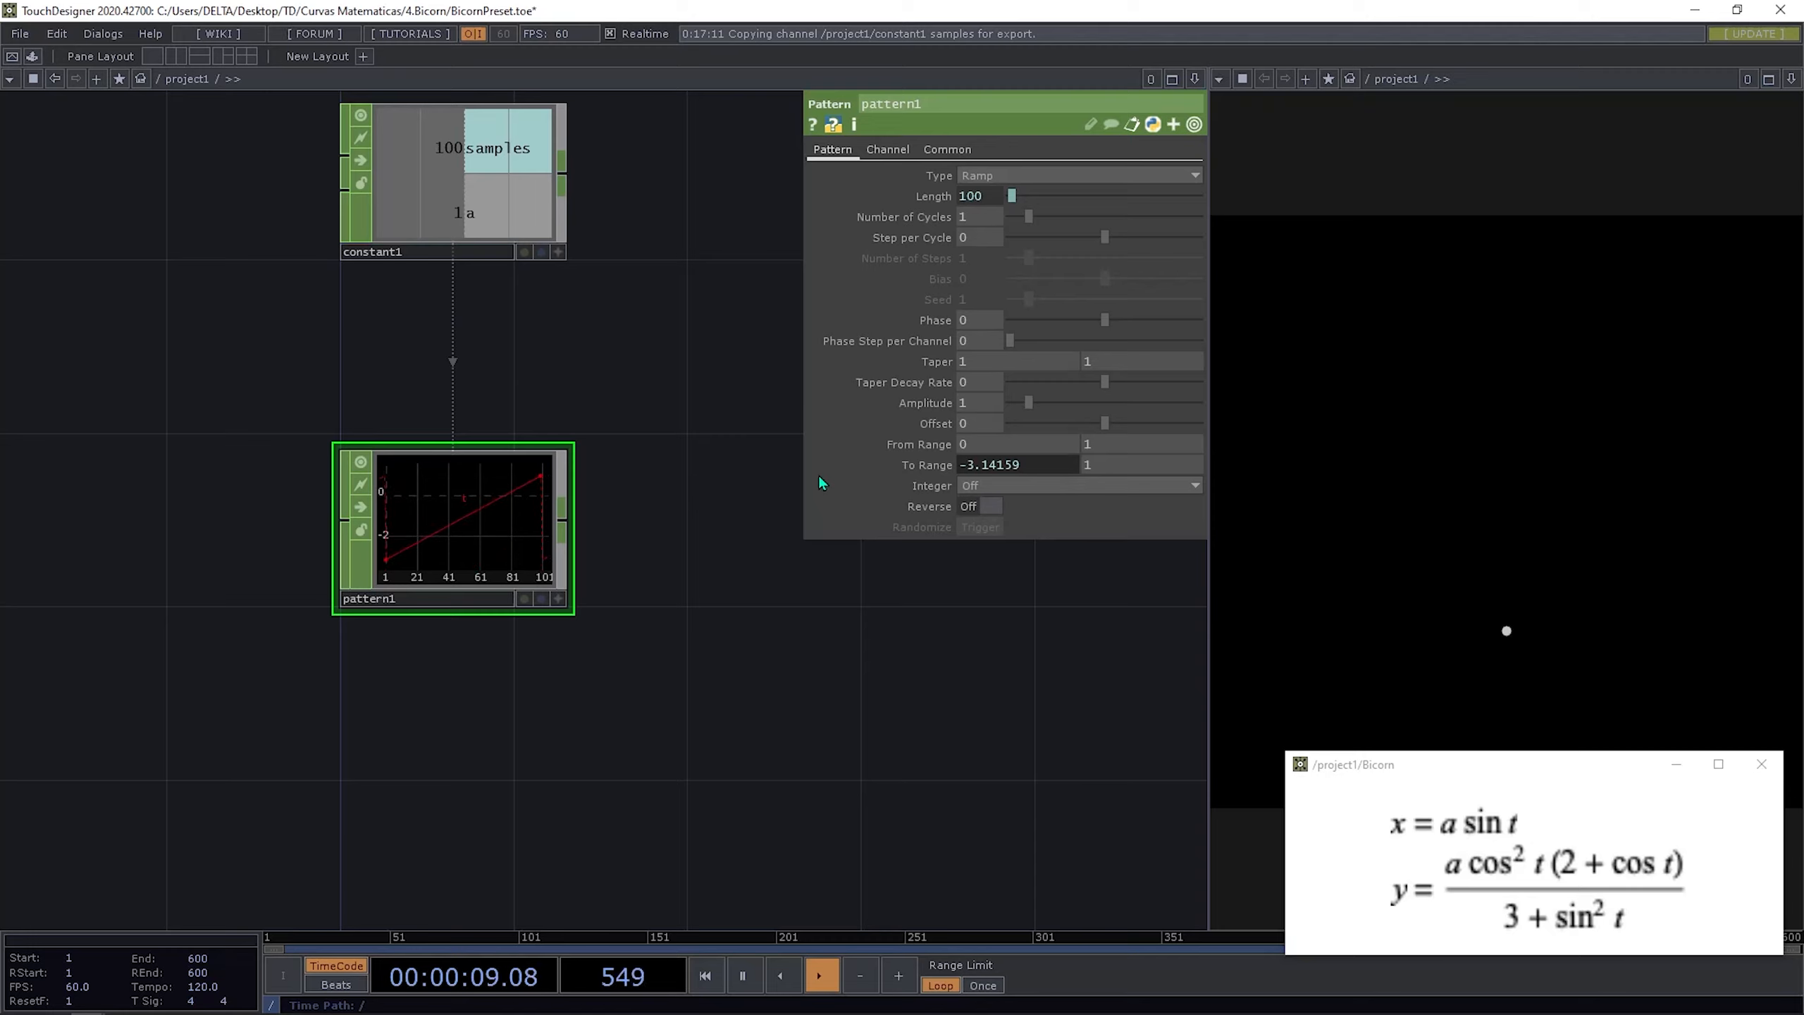
pyautogui.click(912, 466)
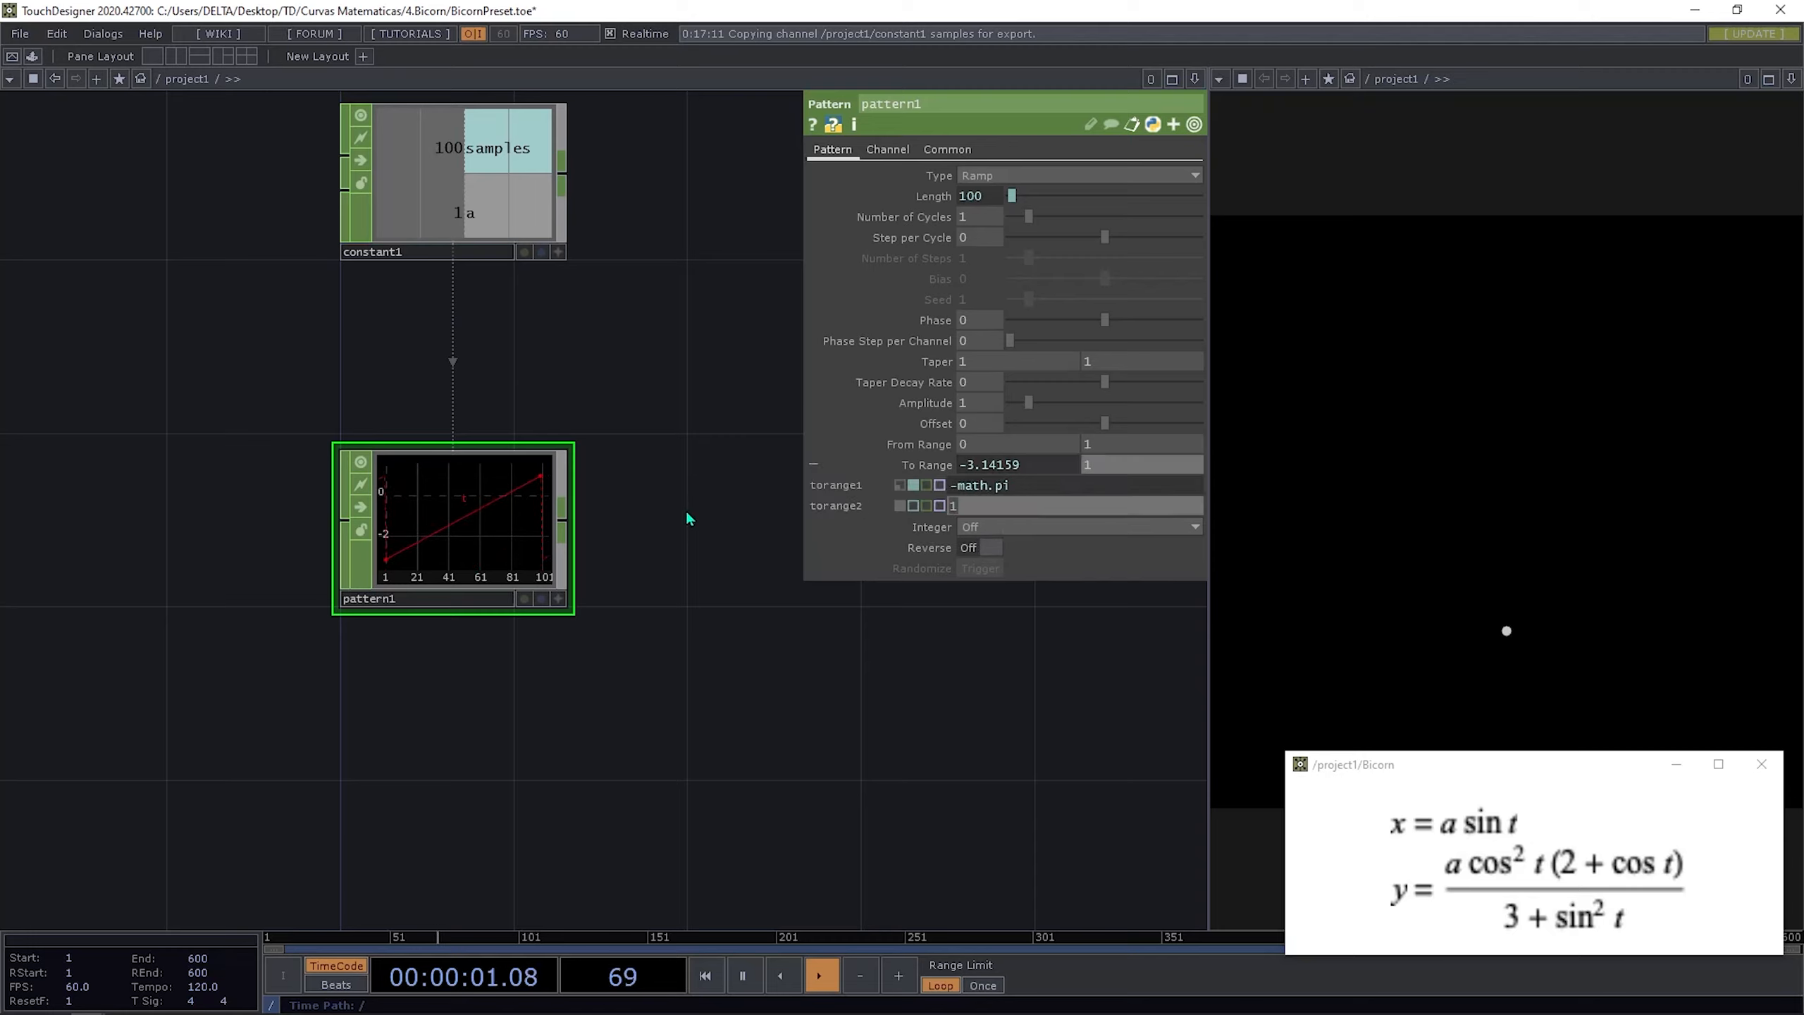
pyautogui.write('math.pi')
pyautogui.press('Return')
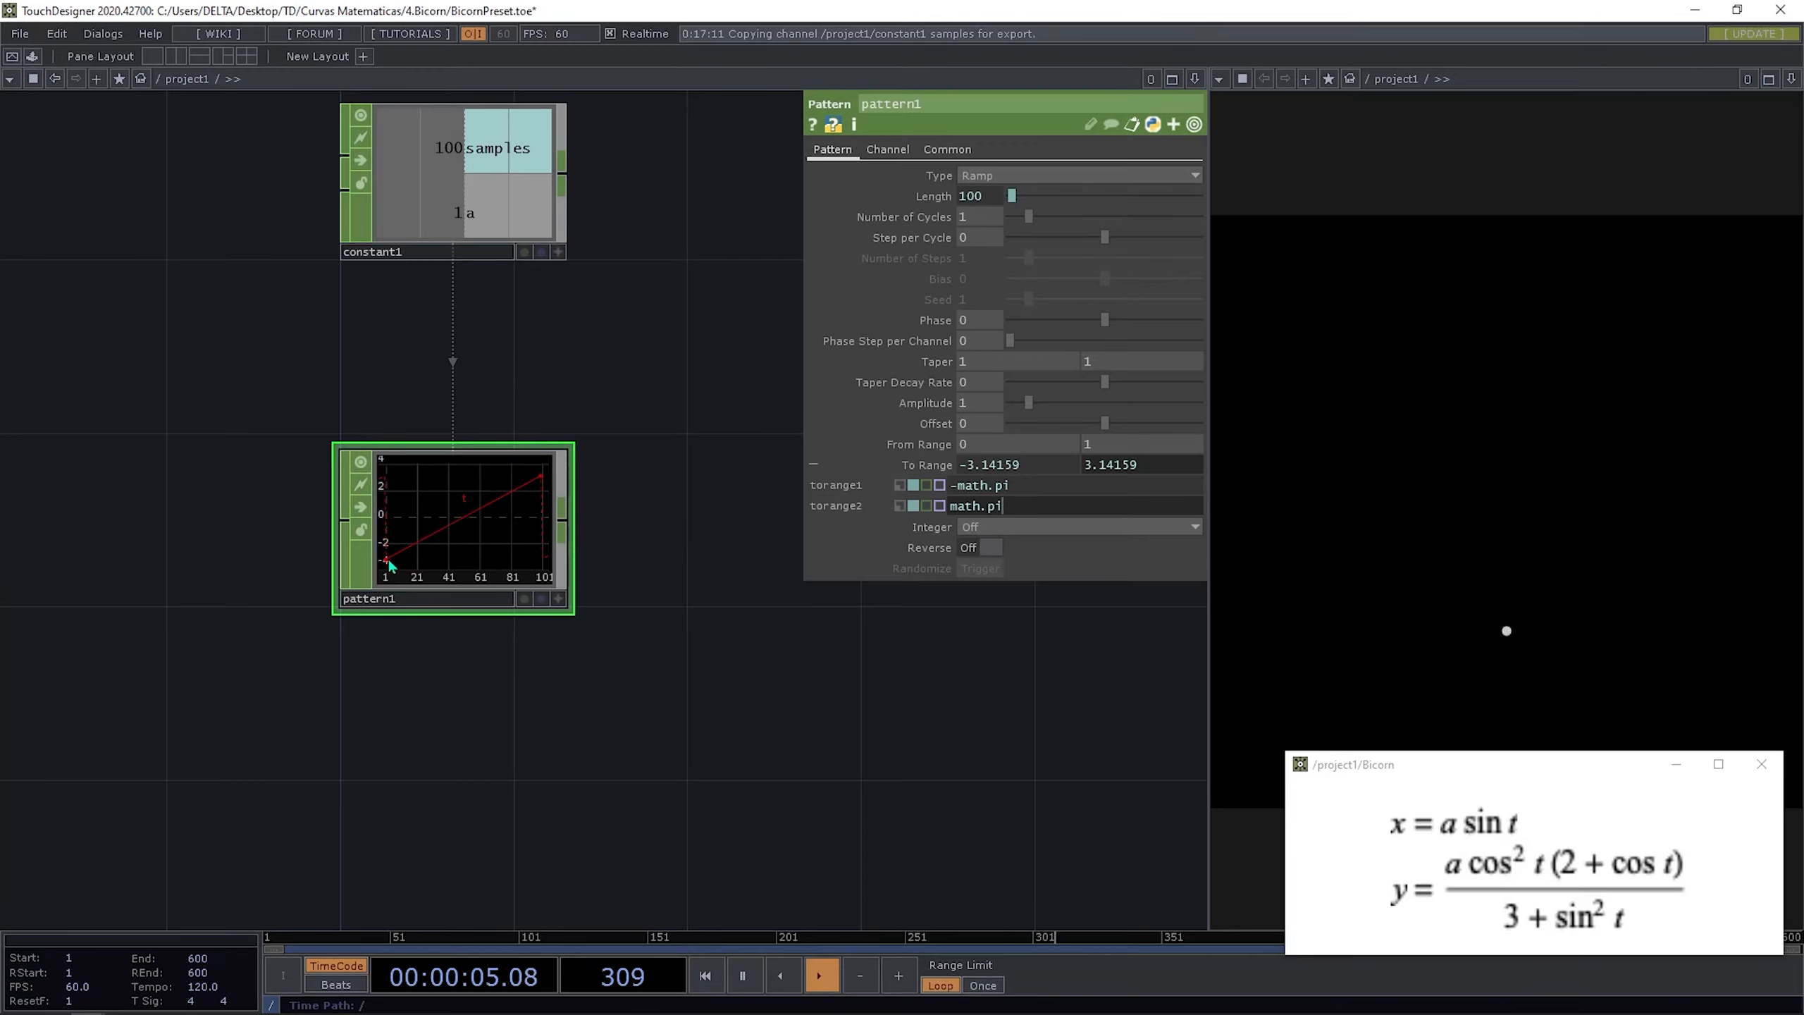
# Step: Add a Function CHOP fed by the Pattern CHOP's output and place it beside the Pattern CHOP
pyautogui.moveTo(585, 605); pyautogui.dragTo(429, 602)
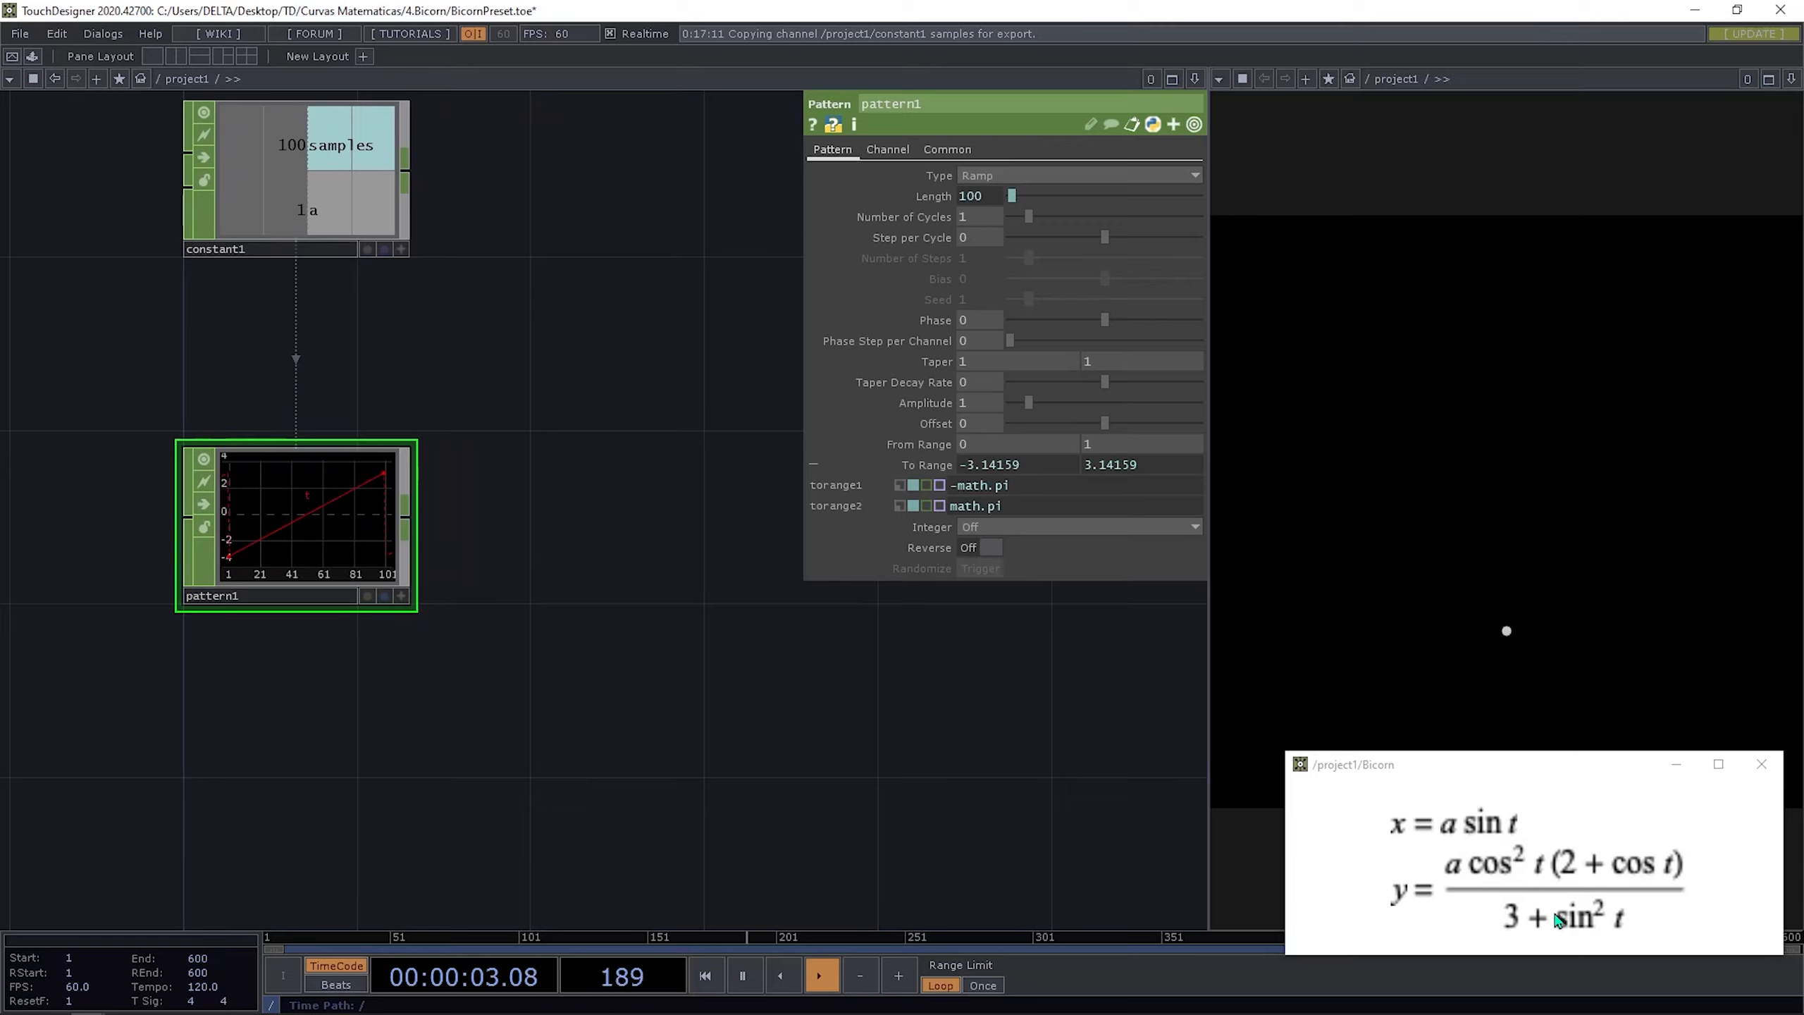
pyautogui.moveTo(540, 742); pyautogui.dragTo(460, 716)
pyautogui.scroll(-3, 460, 716)
pyautogui.moveTo(542, 757); pyautogui.dragTo(551, 692)
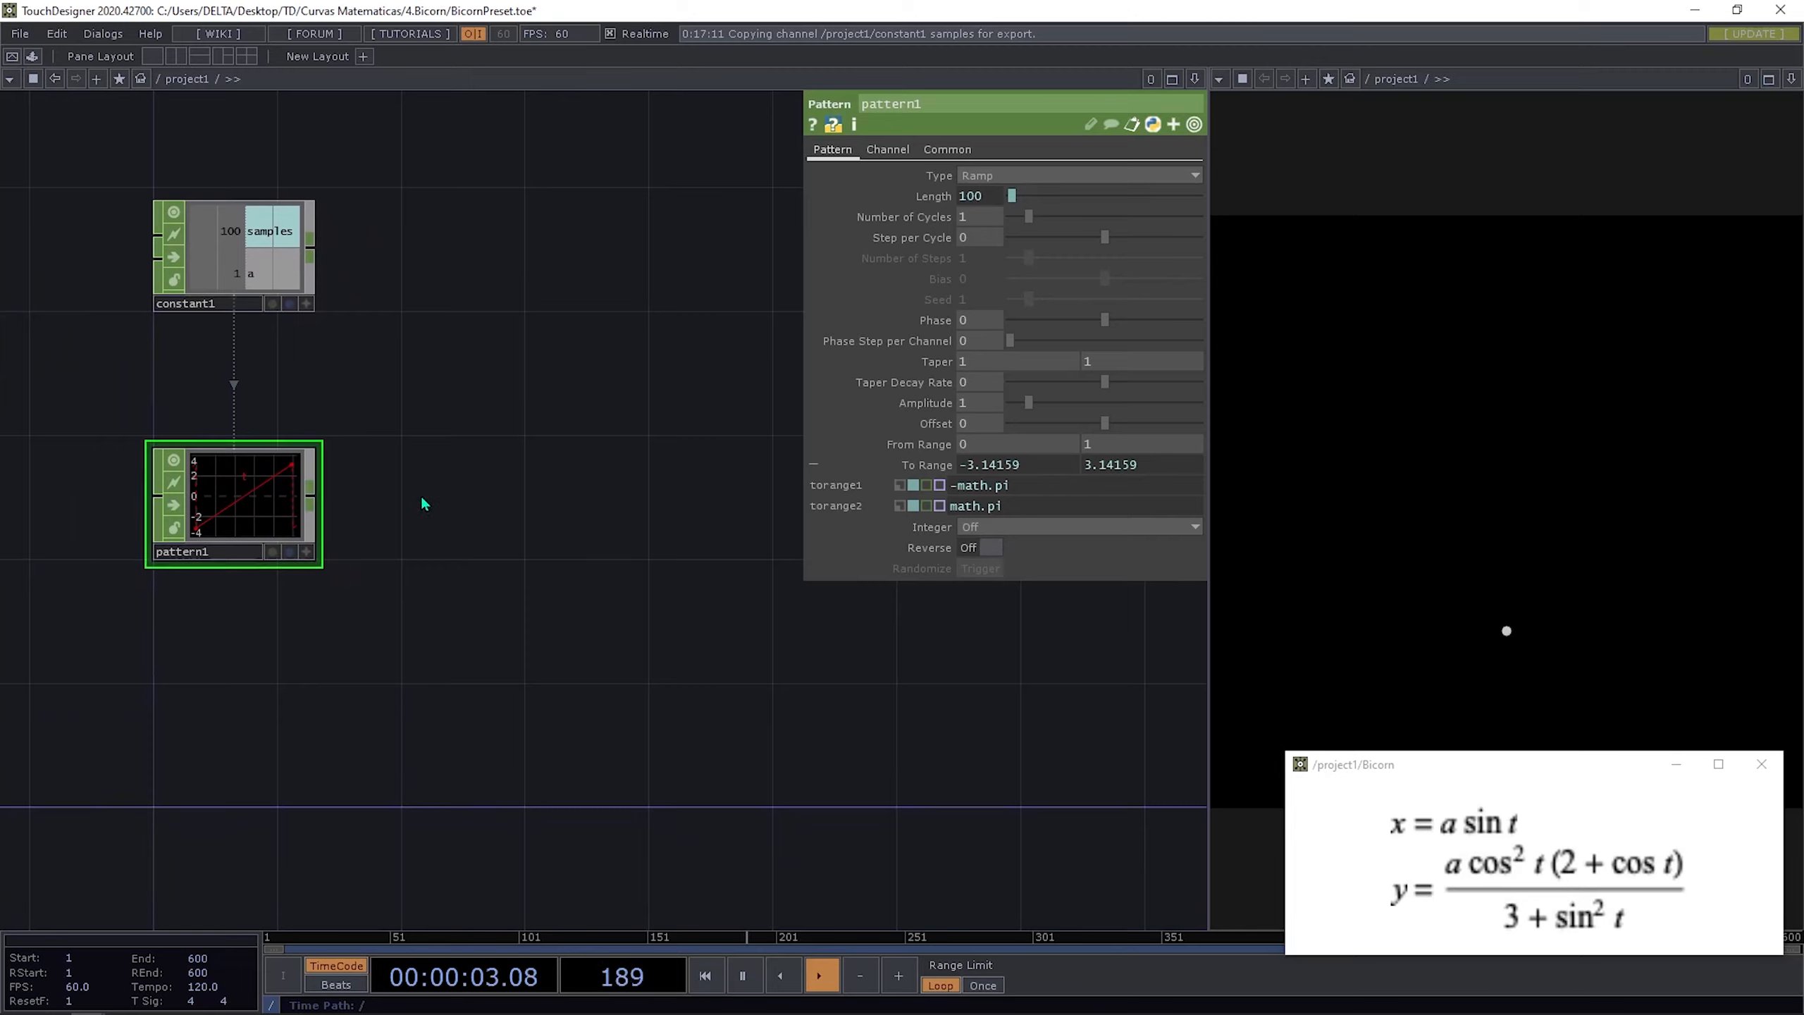
pyautogui.moveTo(498, 624); pyautogui.dragTo(458, 625)
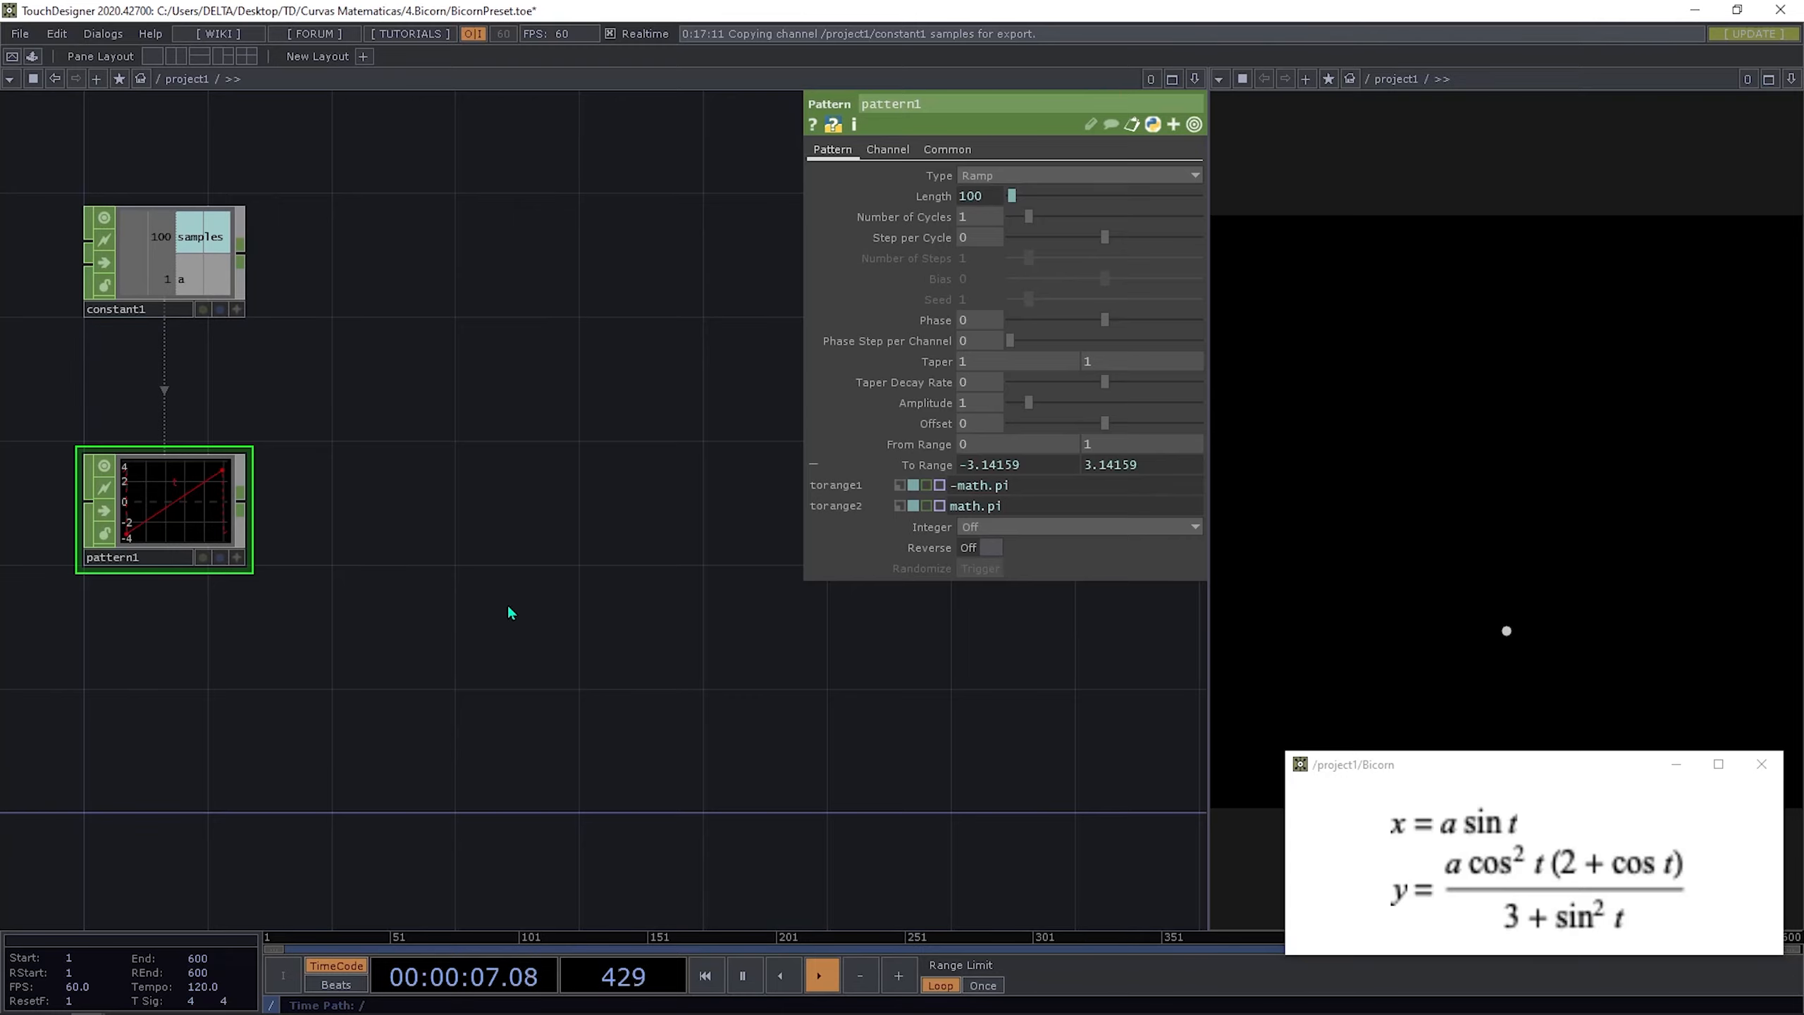
pyautogui.moveTo(508, 604)
pyautogui.mouseDown()
pyautogui.moveTo(366, 653)
pyautogui.moveTo(513, 591)
pyautogui.mouseUp()
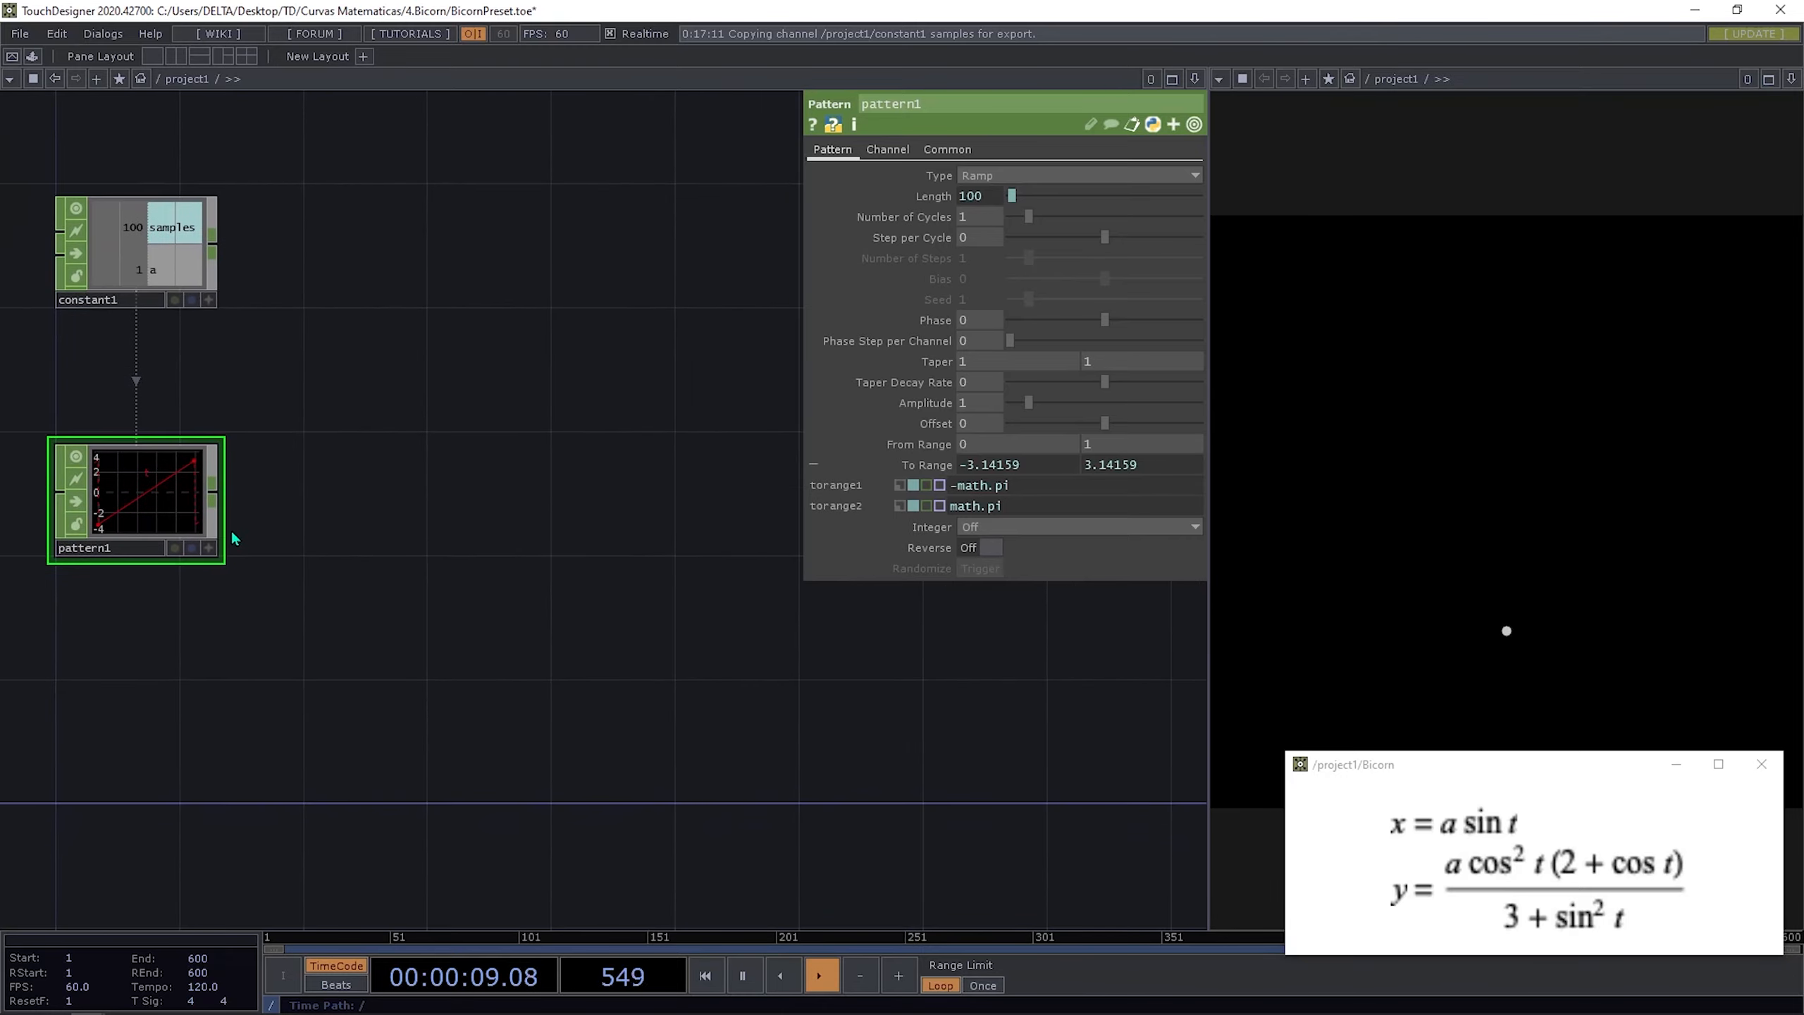
pyautogui.rightClick(211, 499)
pyautogui.write('fun')
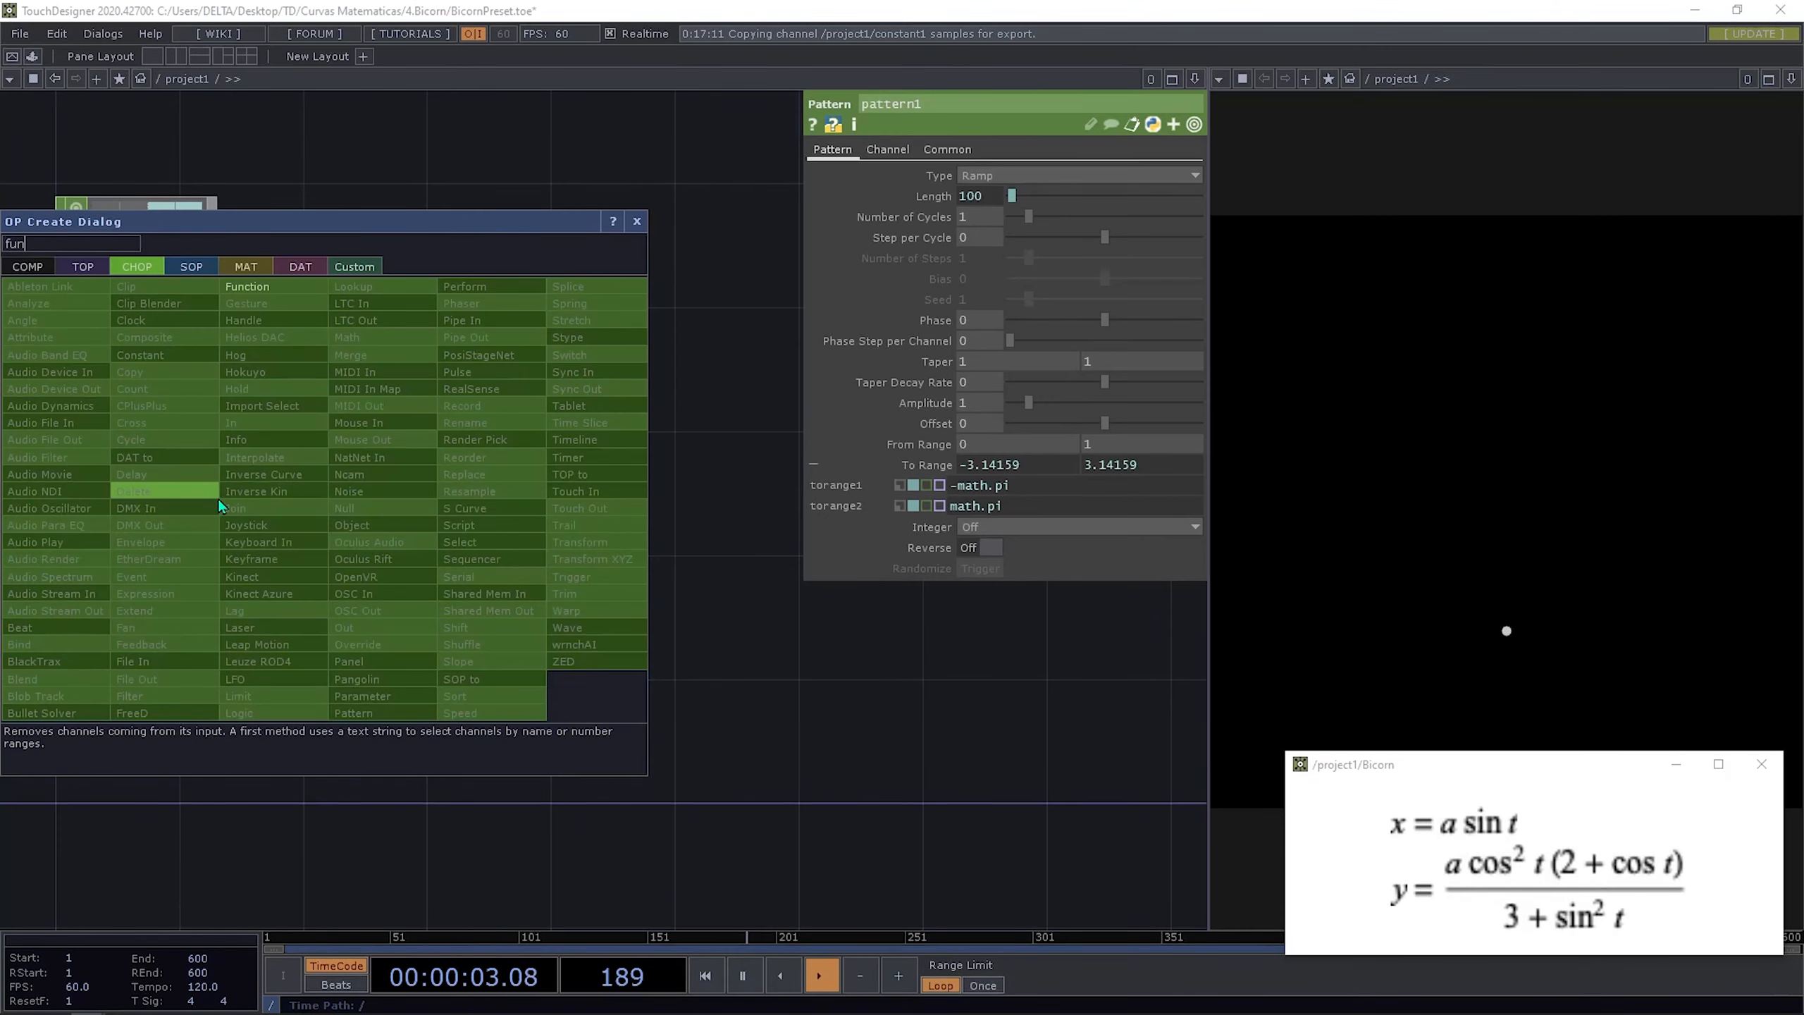
pyautogui.click(275, 292)
pyautogui.click(394, 418)
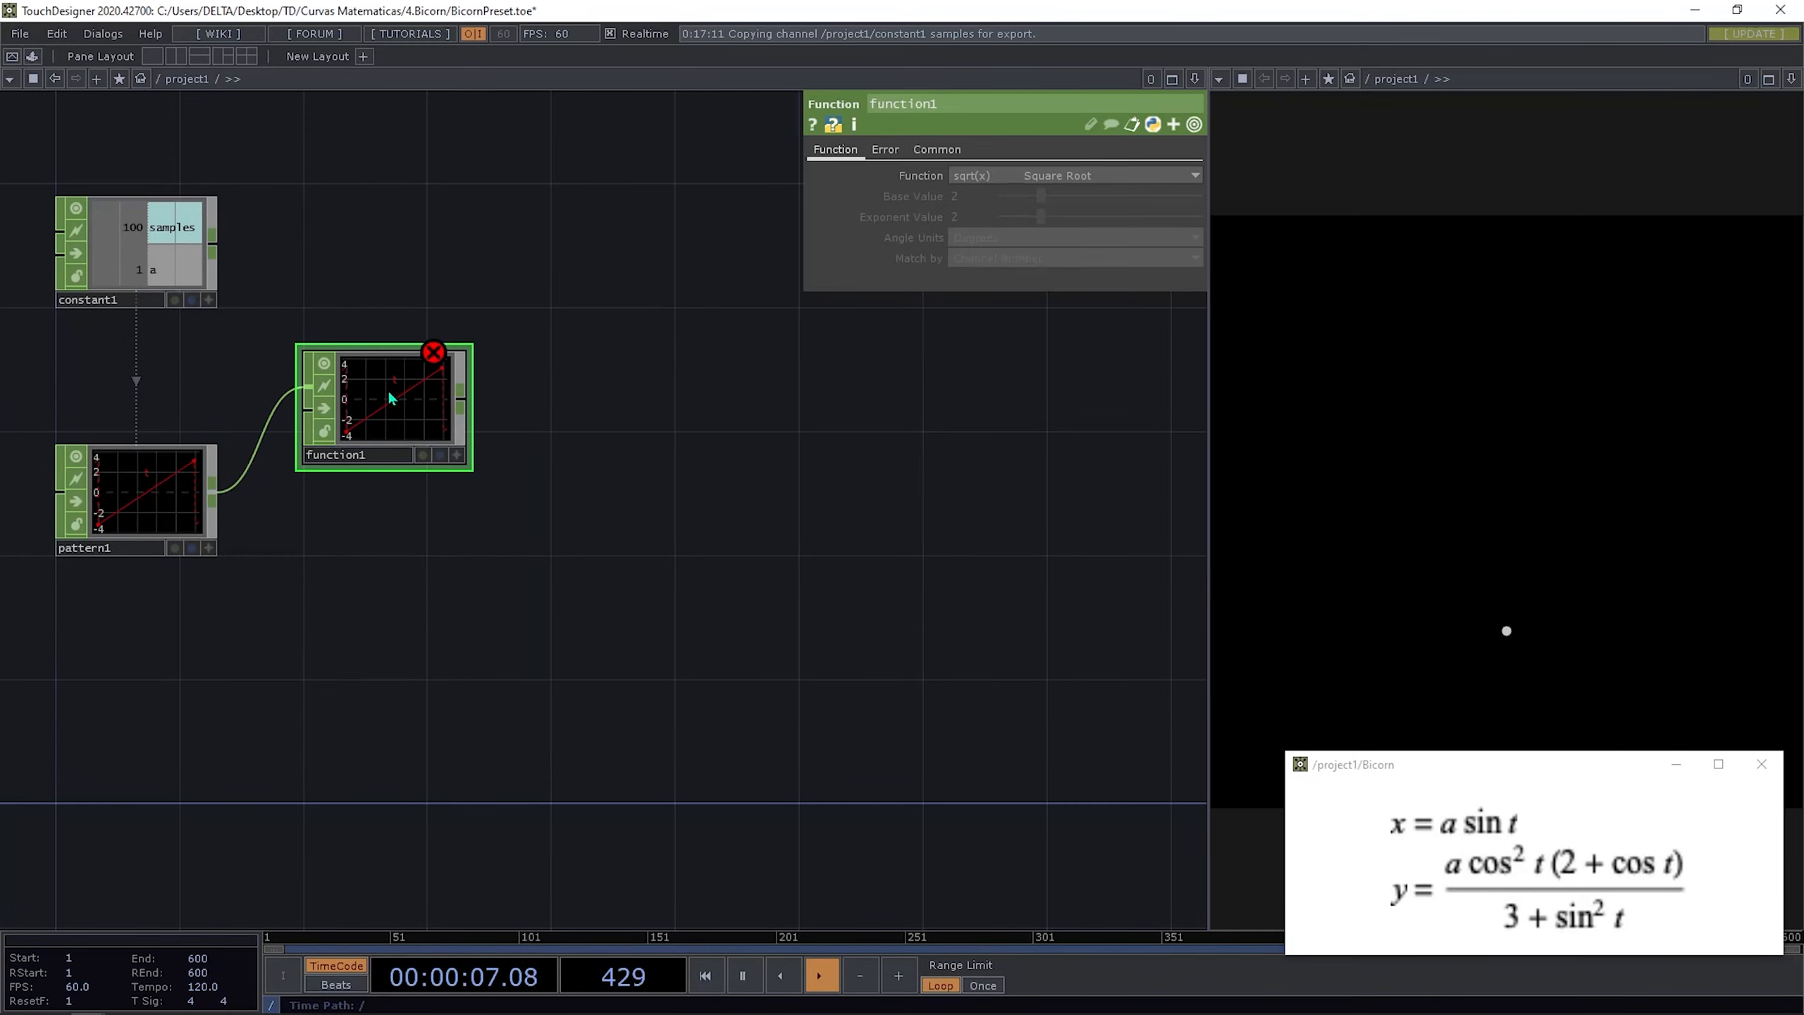
# Step: Set the Function CHOP to sin(x) Sine with its angle units in Radians
pyautogui.click(991, 178)
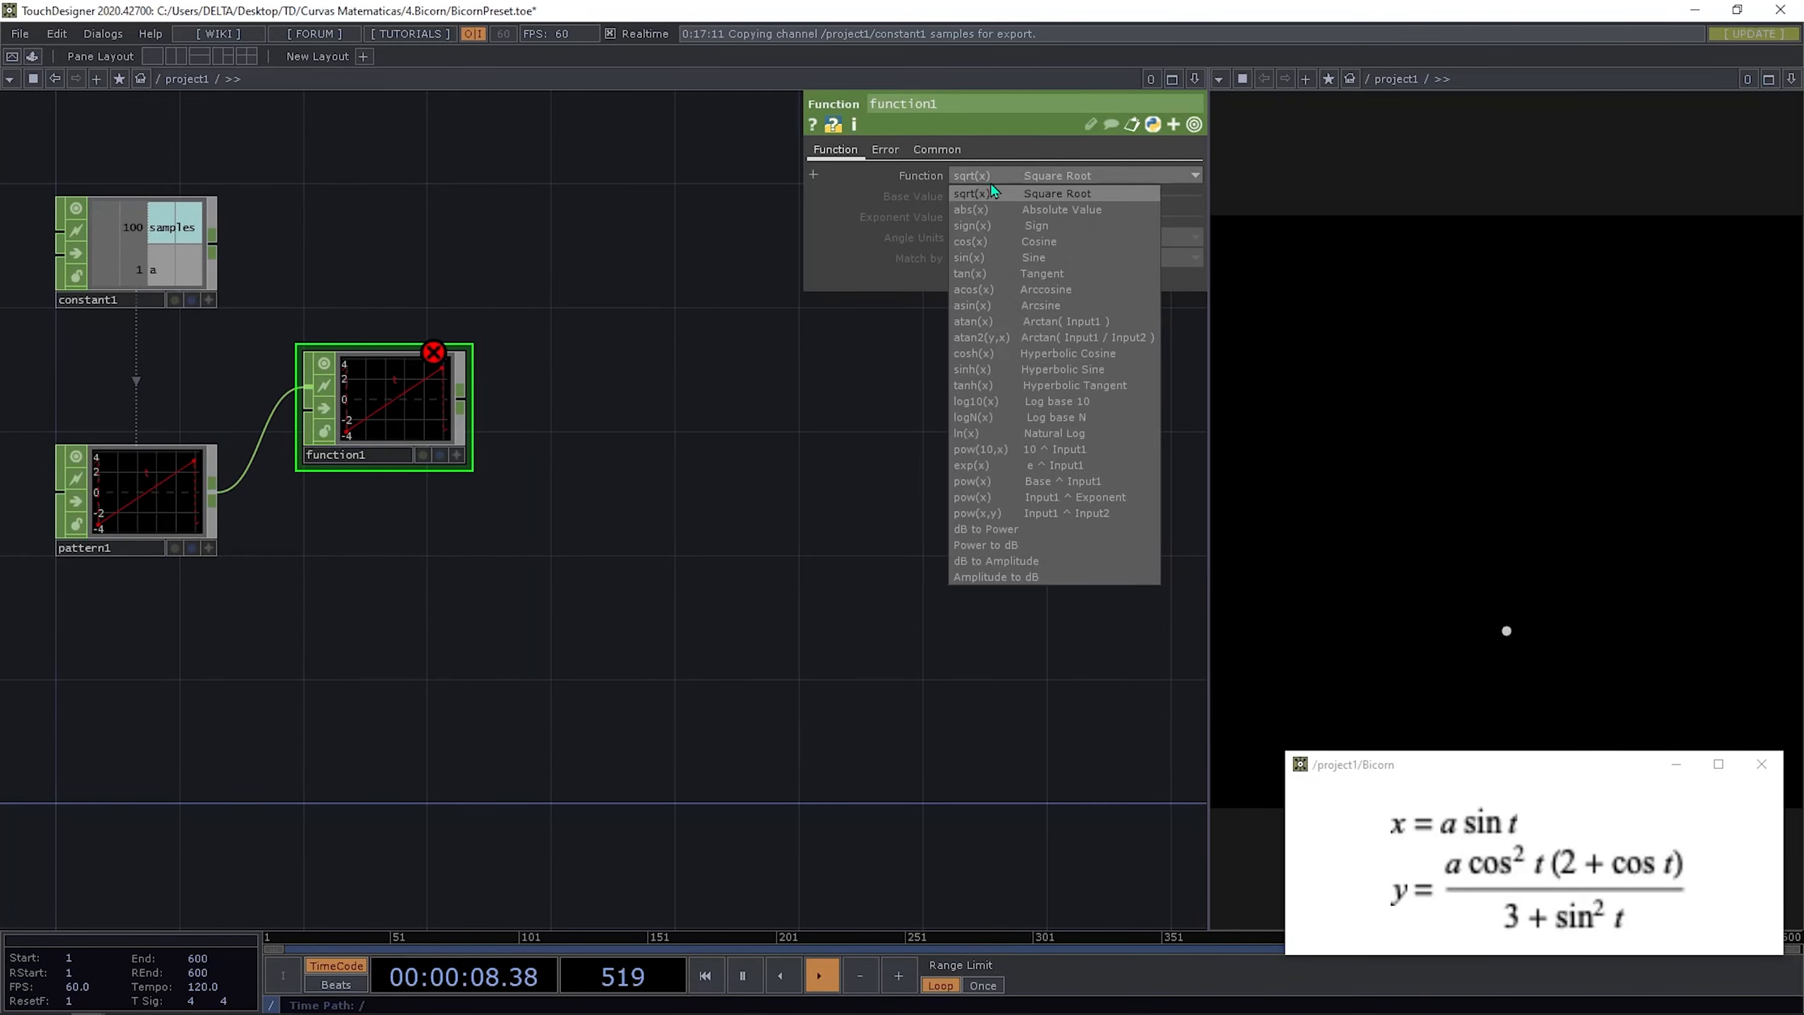
pyautogui.click(1031, 259)
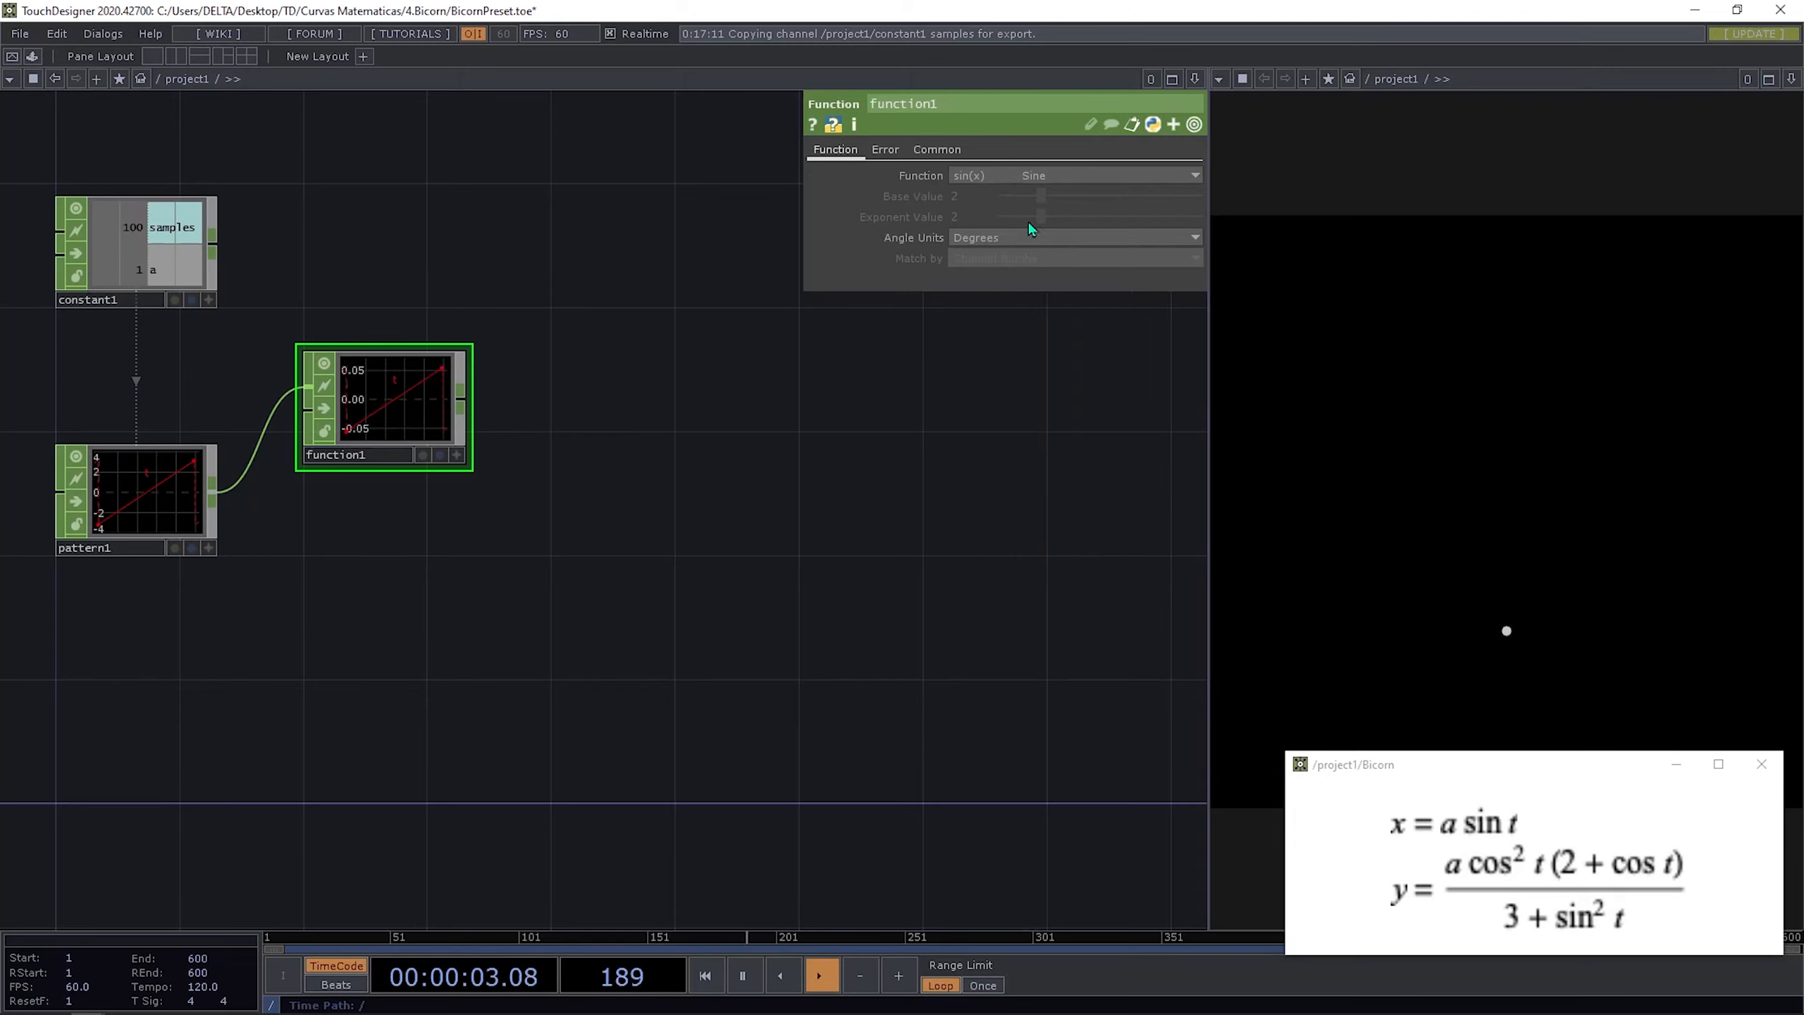
pyautogui.click(1017, 238)
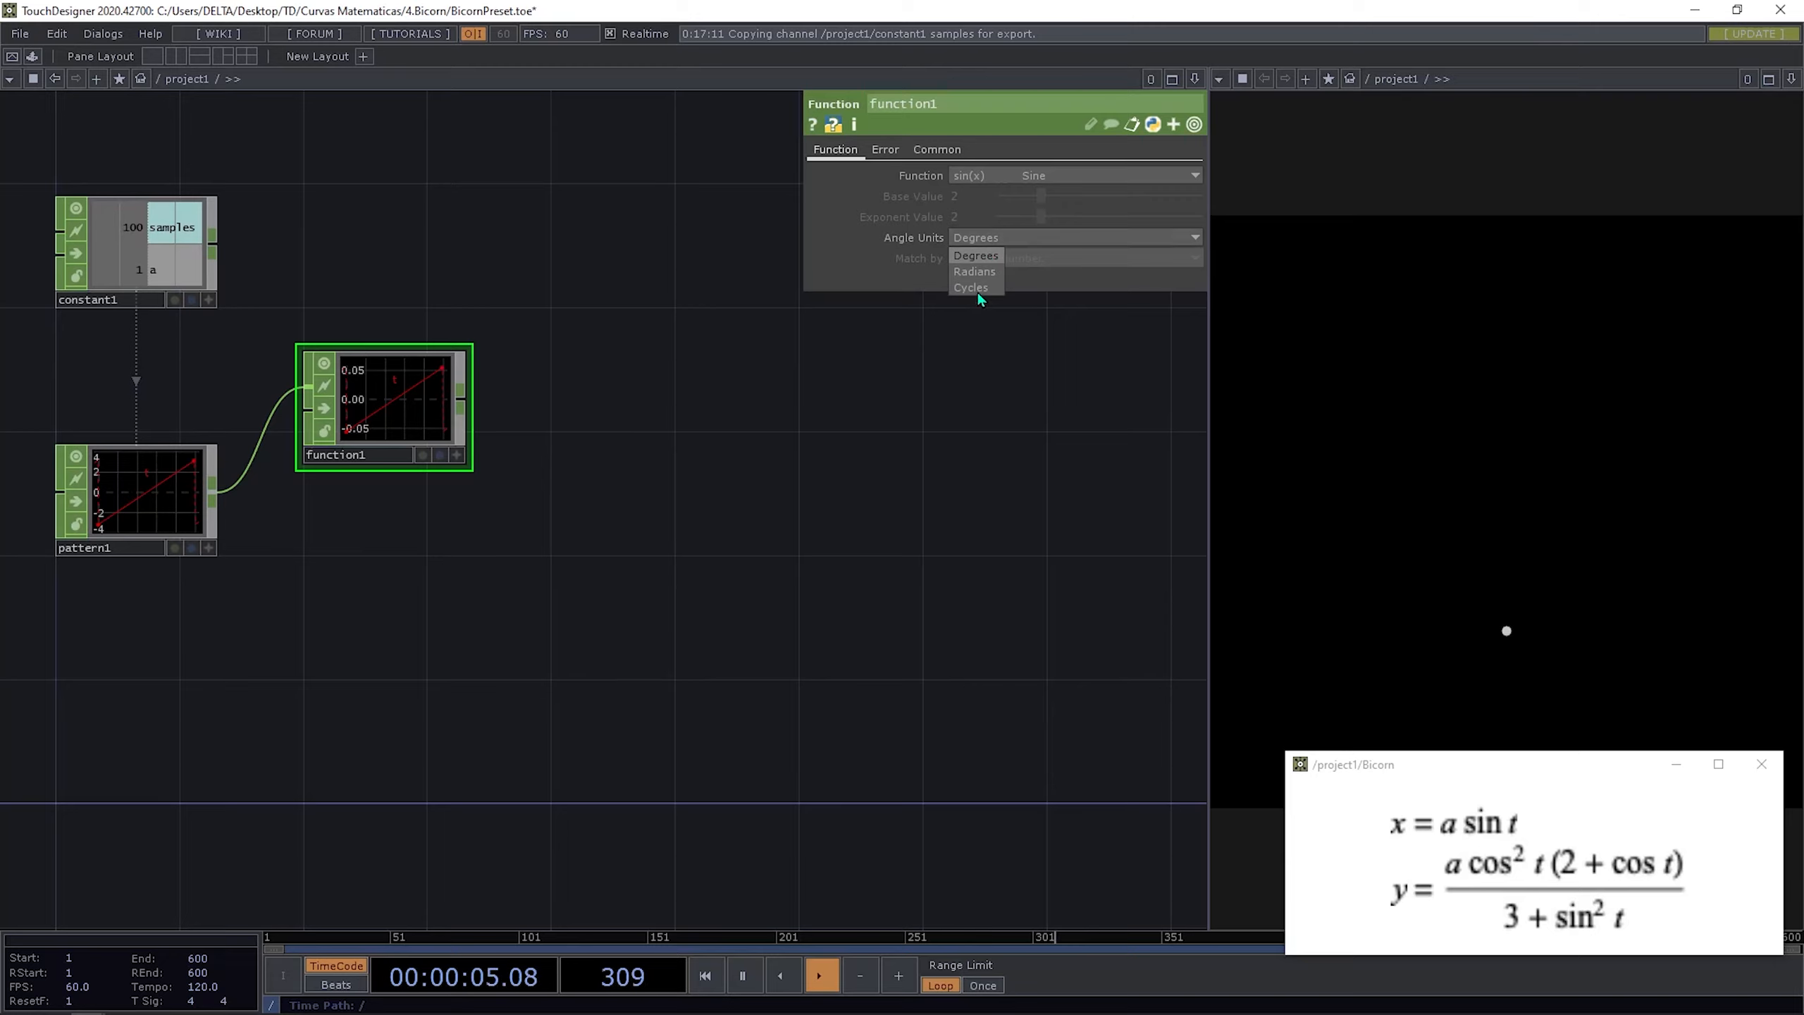
pyautogui.click(981, 273)
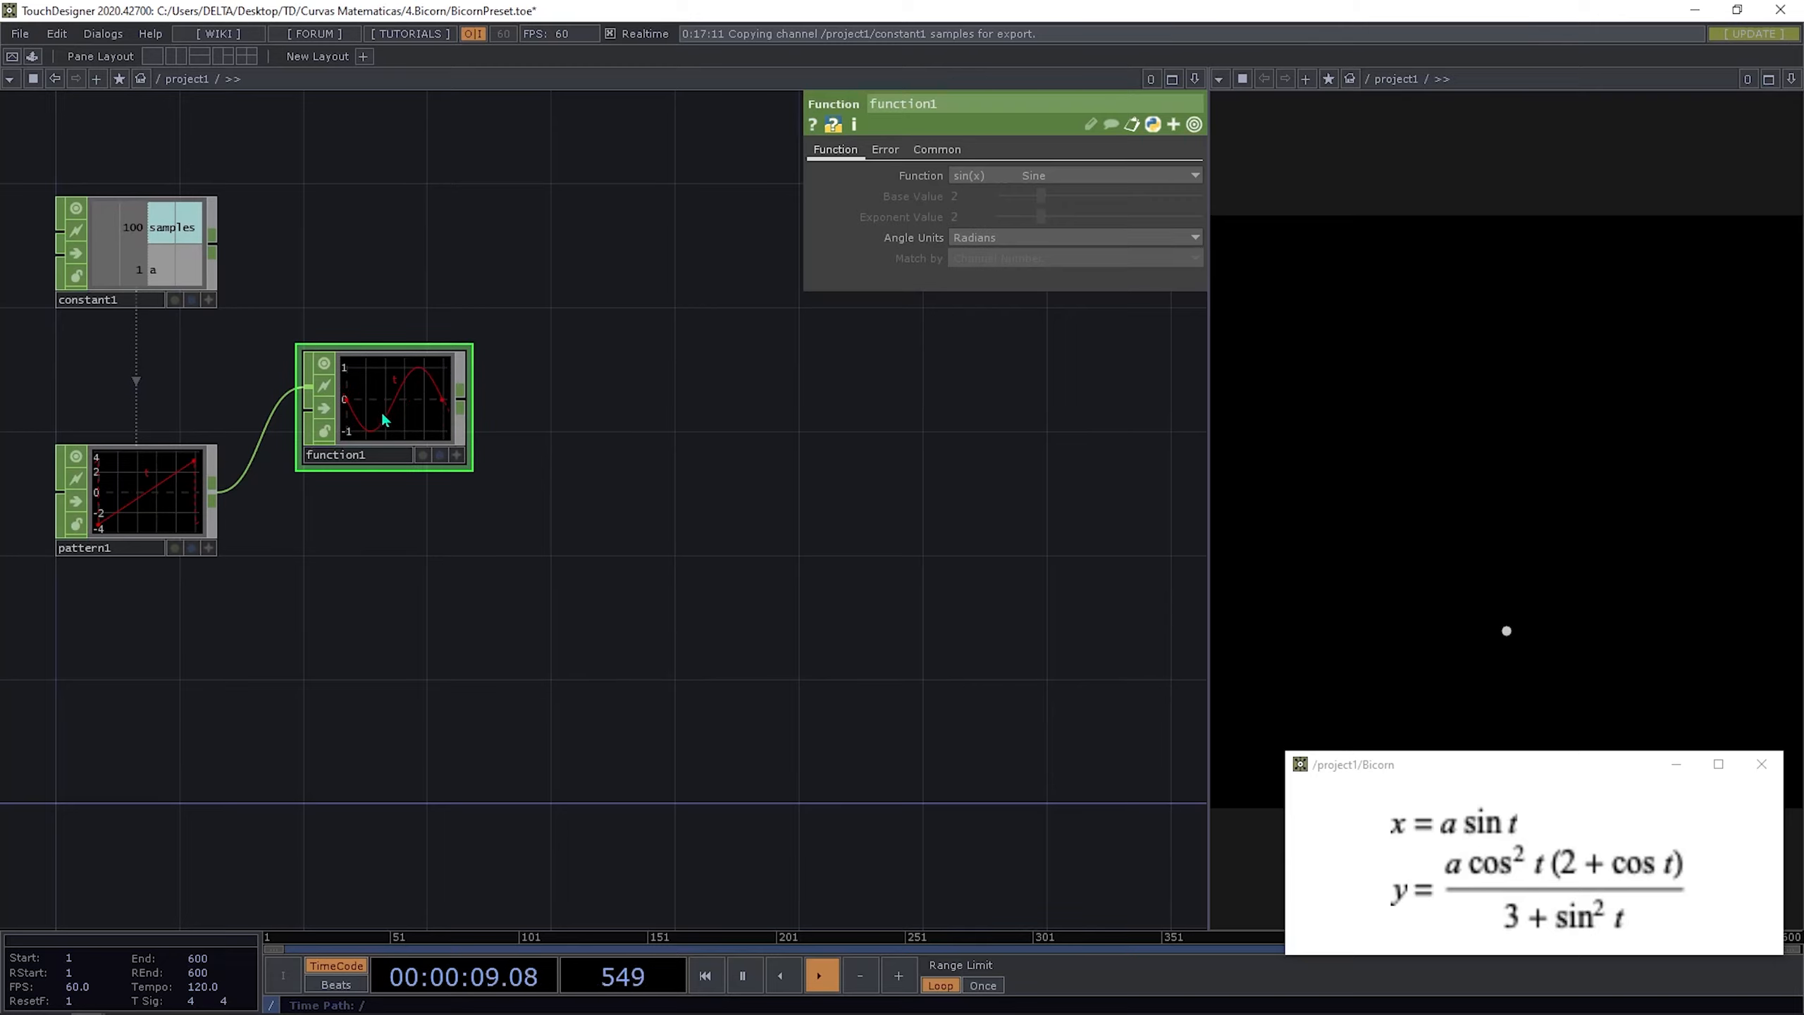
# Step: Duplicate the sine Function CHOP below the original and set the copy's function to cos(x) Cosine
pyautogui.hotkey('ctrl', 'c')
pyautogui.hotkey('ctrl', 'v')
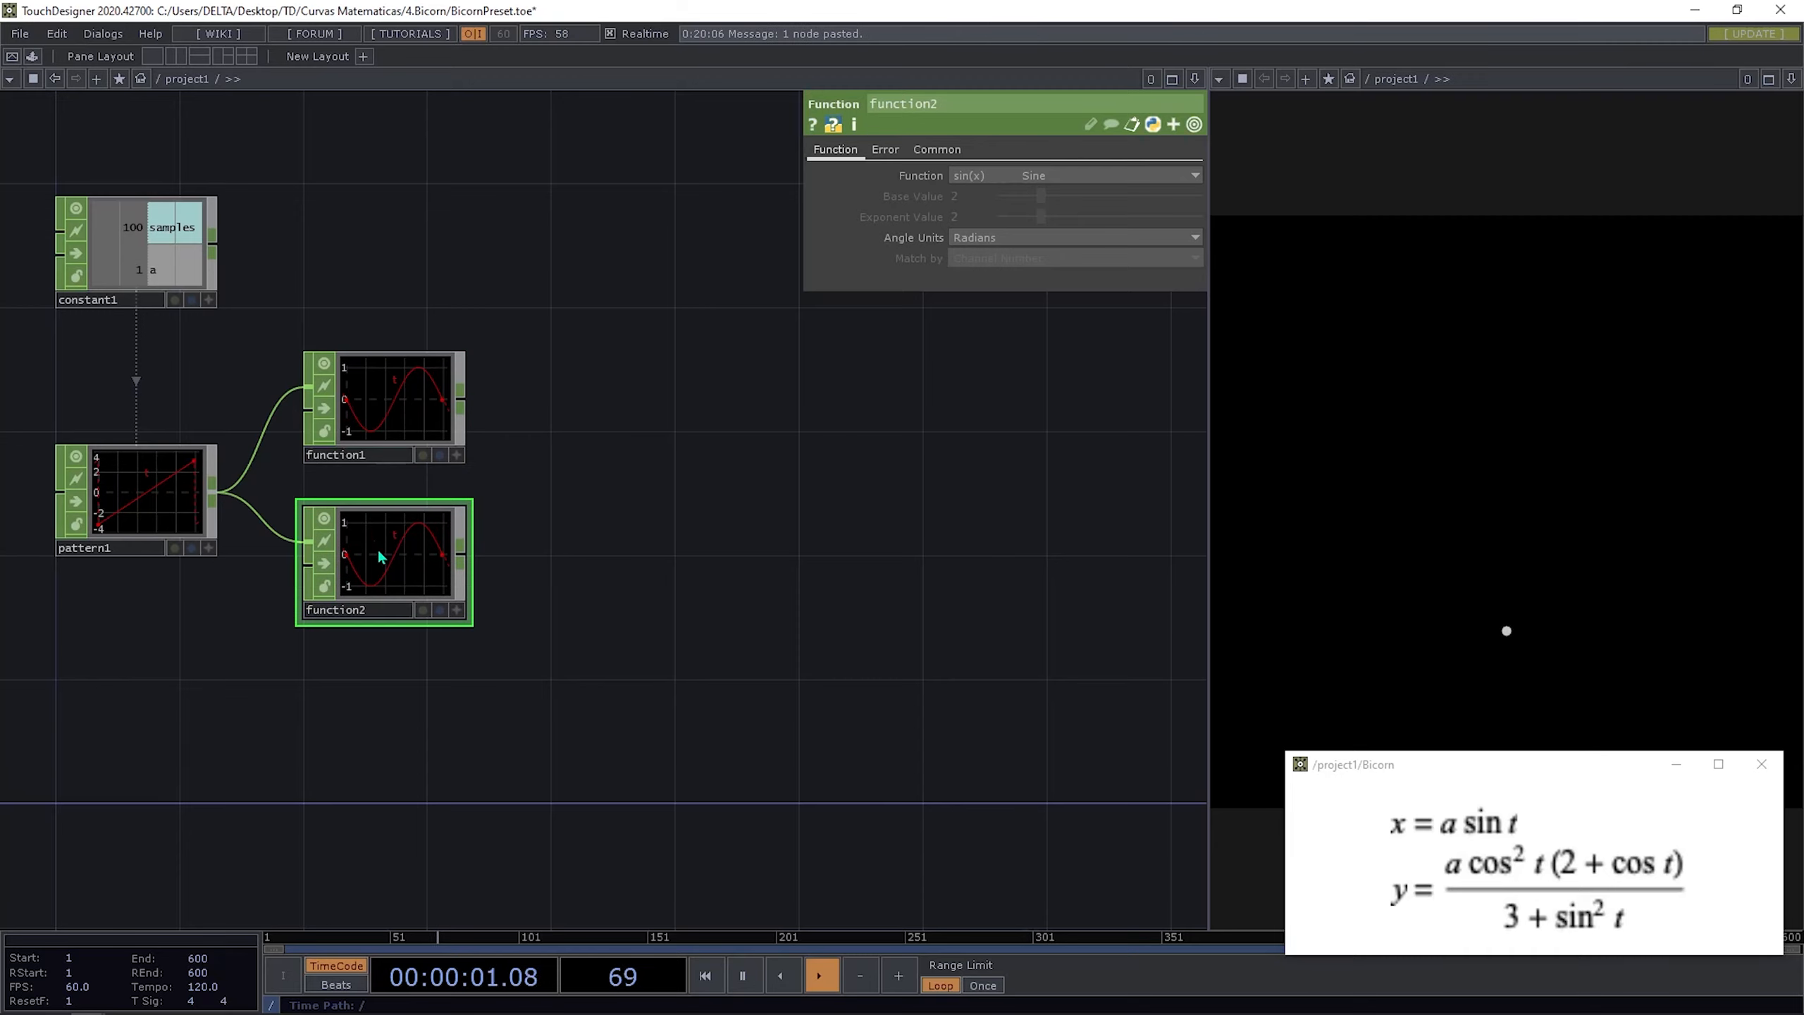
pyautogui.click(1080, 177)
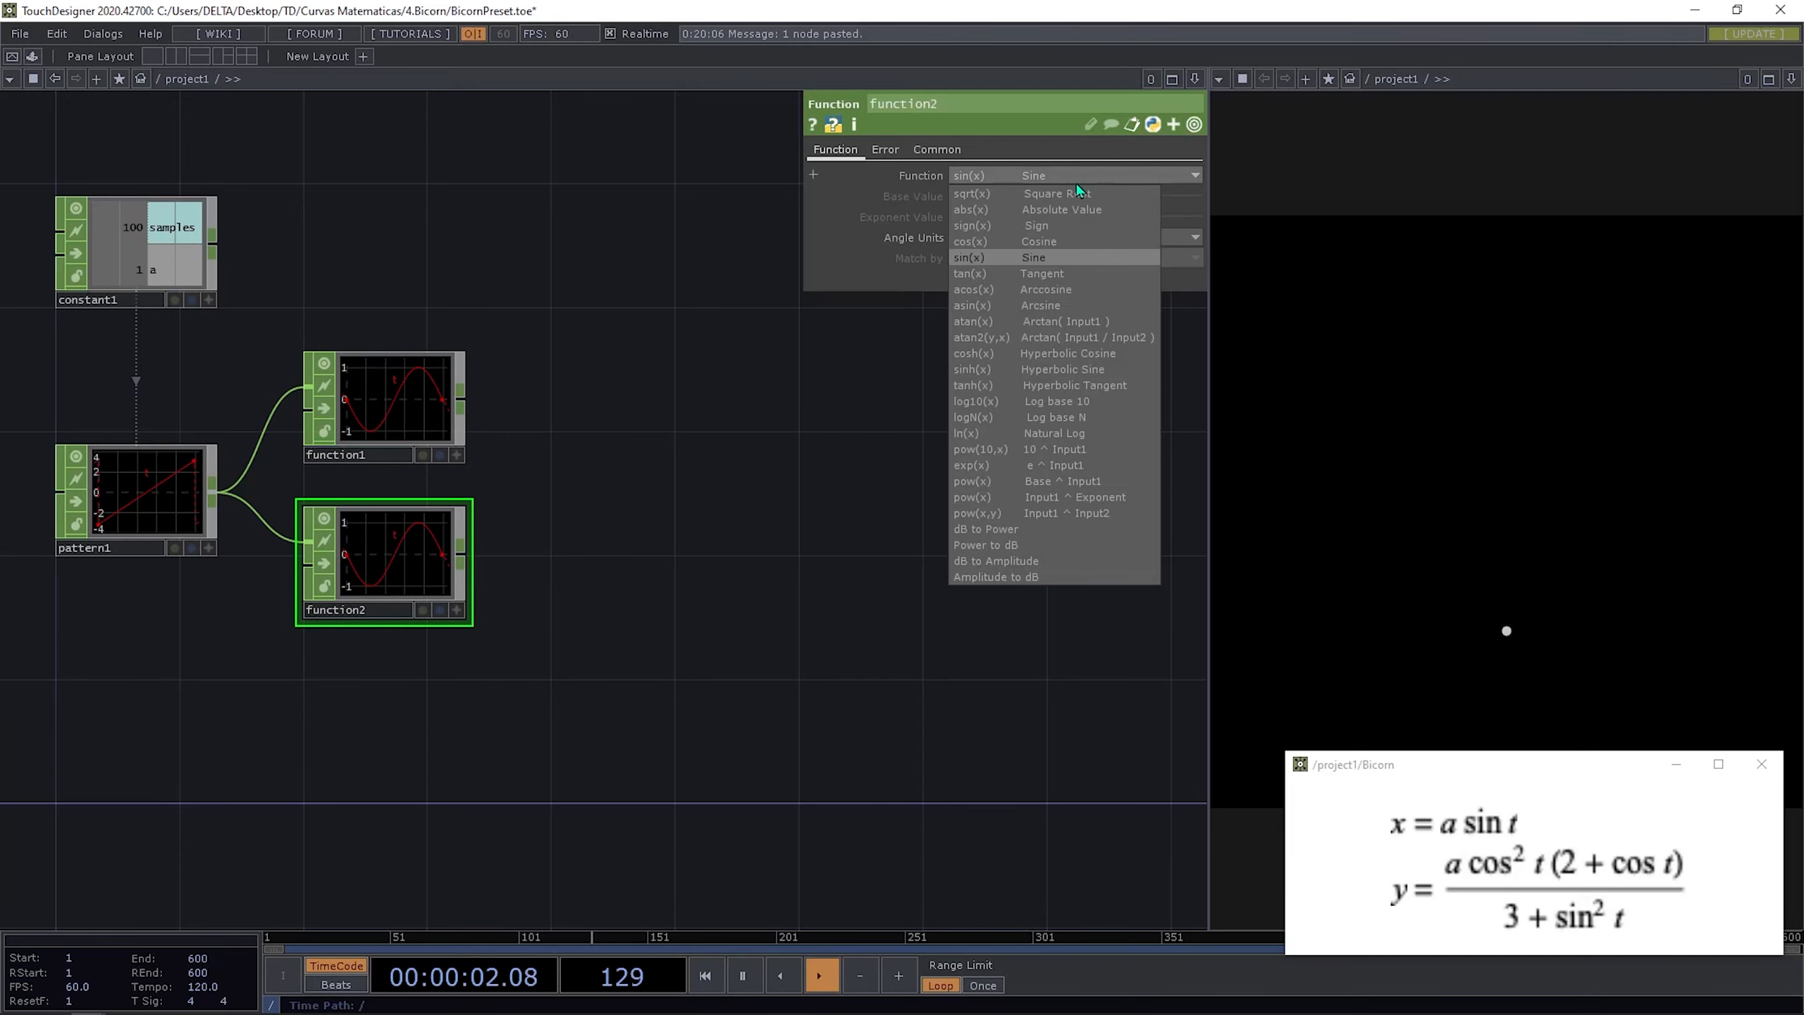
pyautogui.click(987, 242)
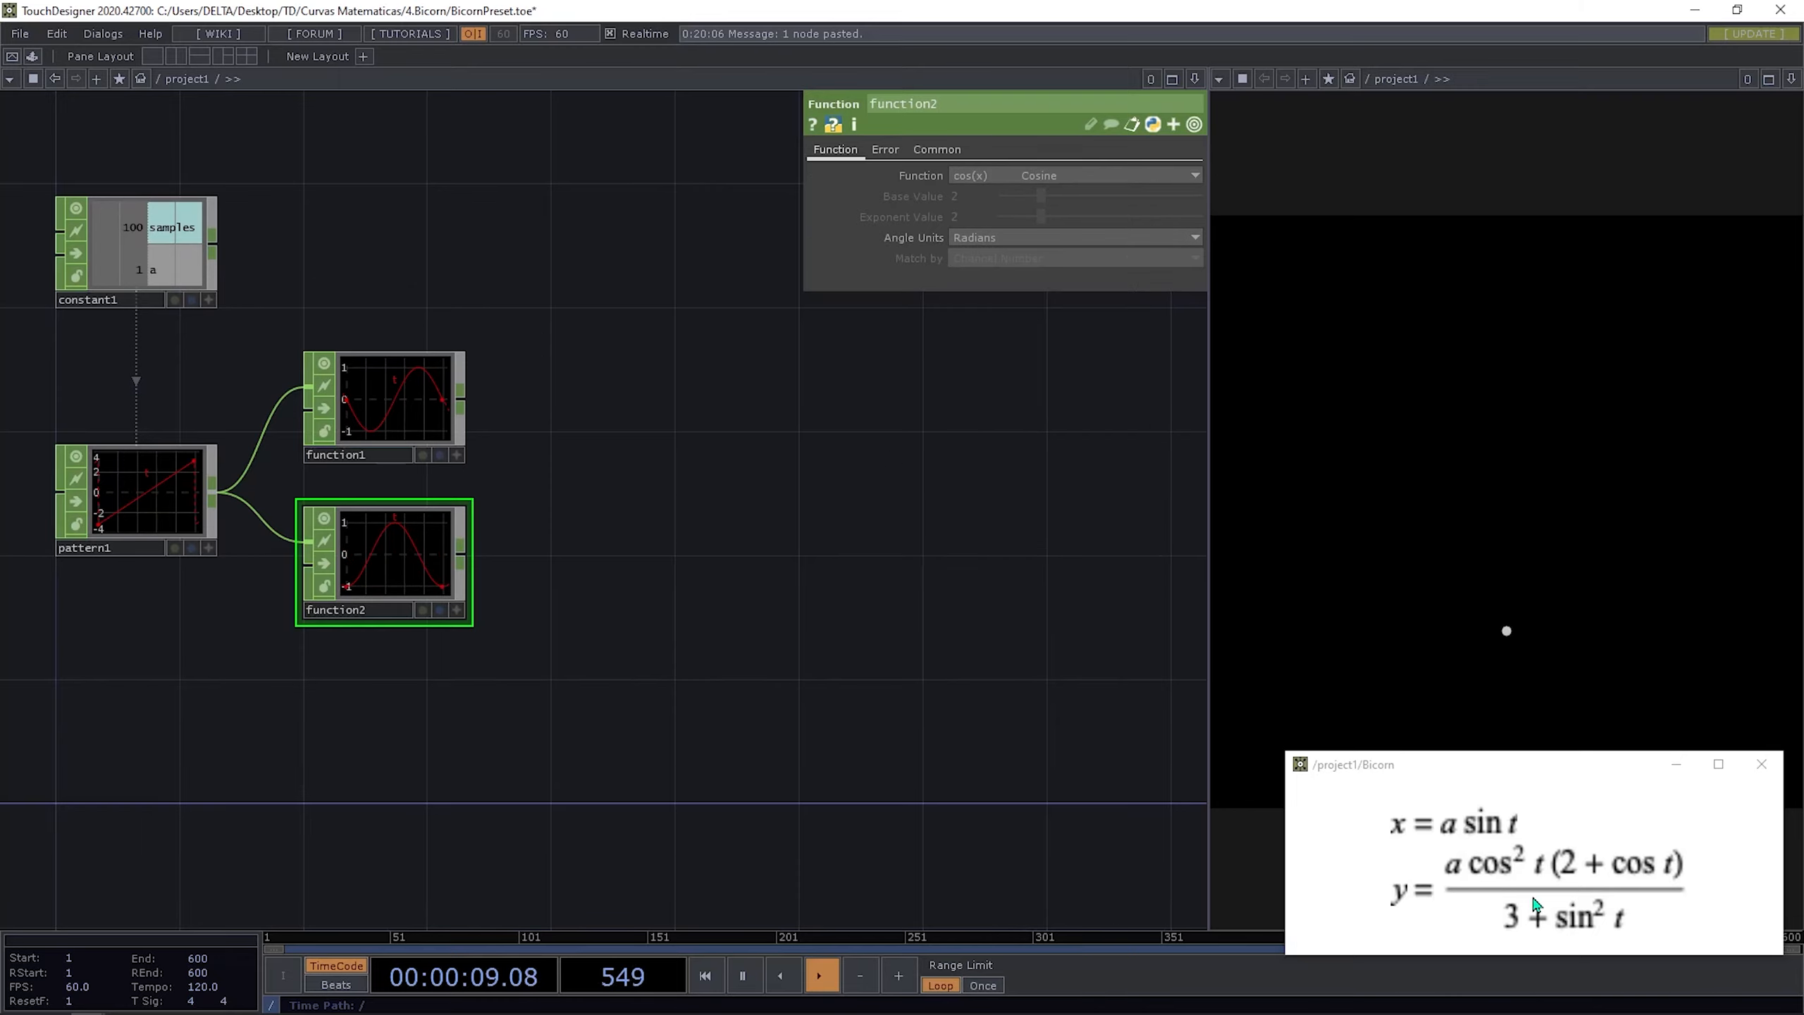
# Step: Add a Select CHOP that references the Constant CHOP and limit its channel names to a
pyautogui.moveTo(604, 753); pyautogui.dragTo(508, 746)
pyautogui.moveTo(716, 583); pyautogui.dragTo(570, 618)
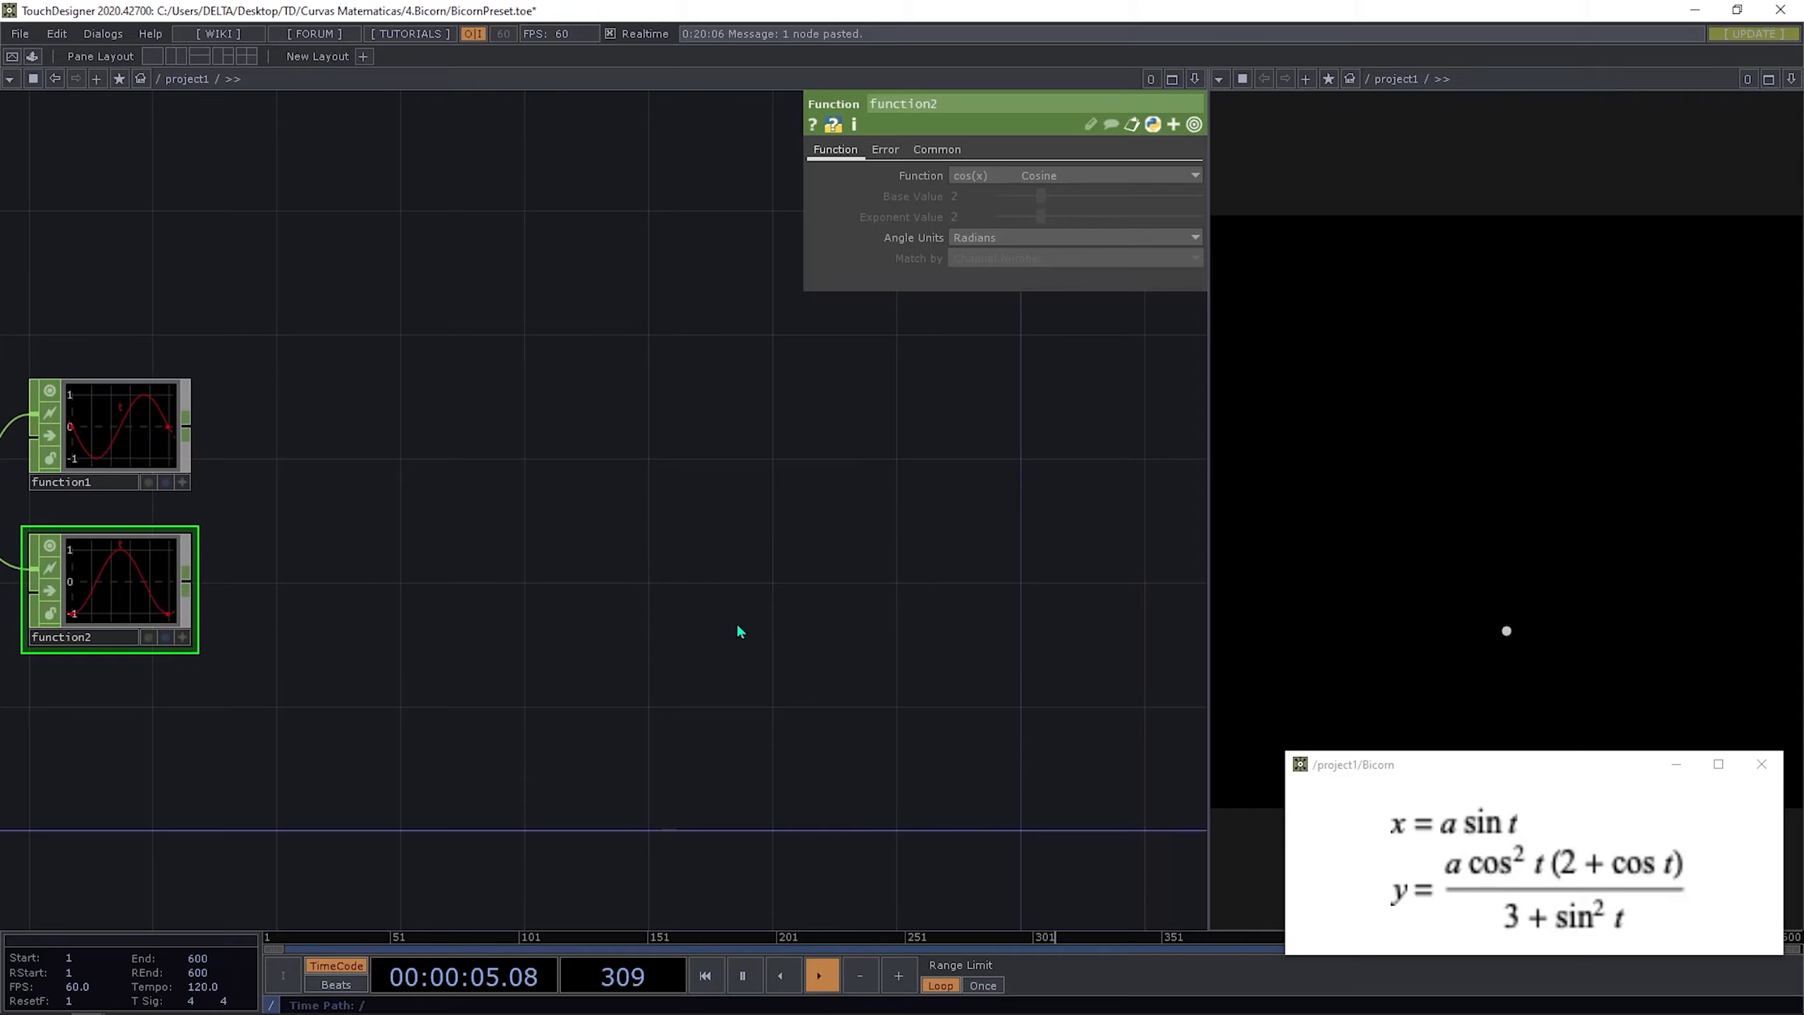
pyautogui.moveTo(737, 624); pyautogui.dragTo(810, 693)
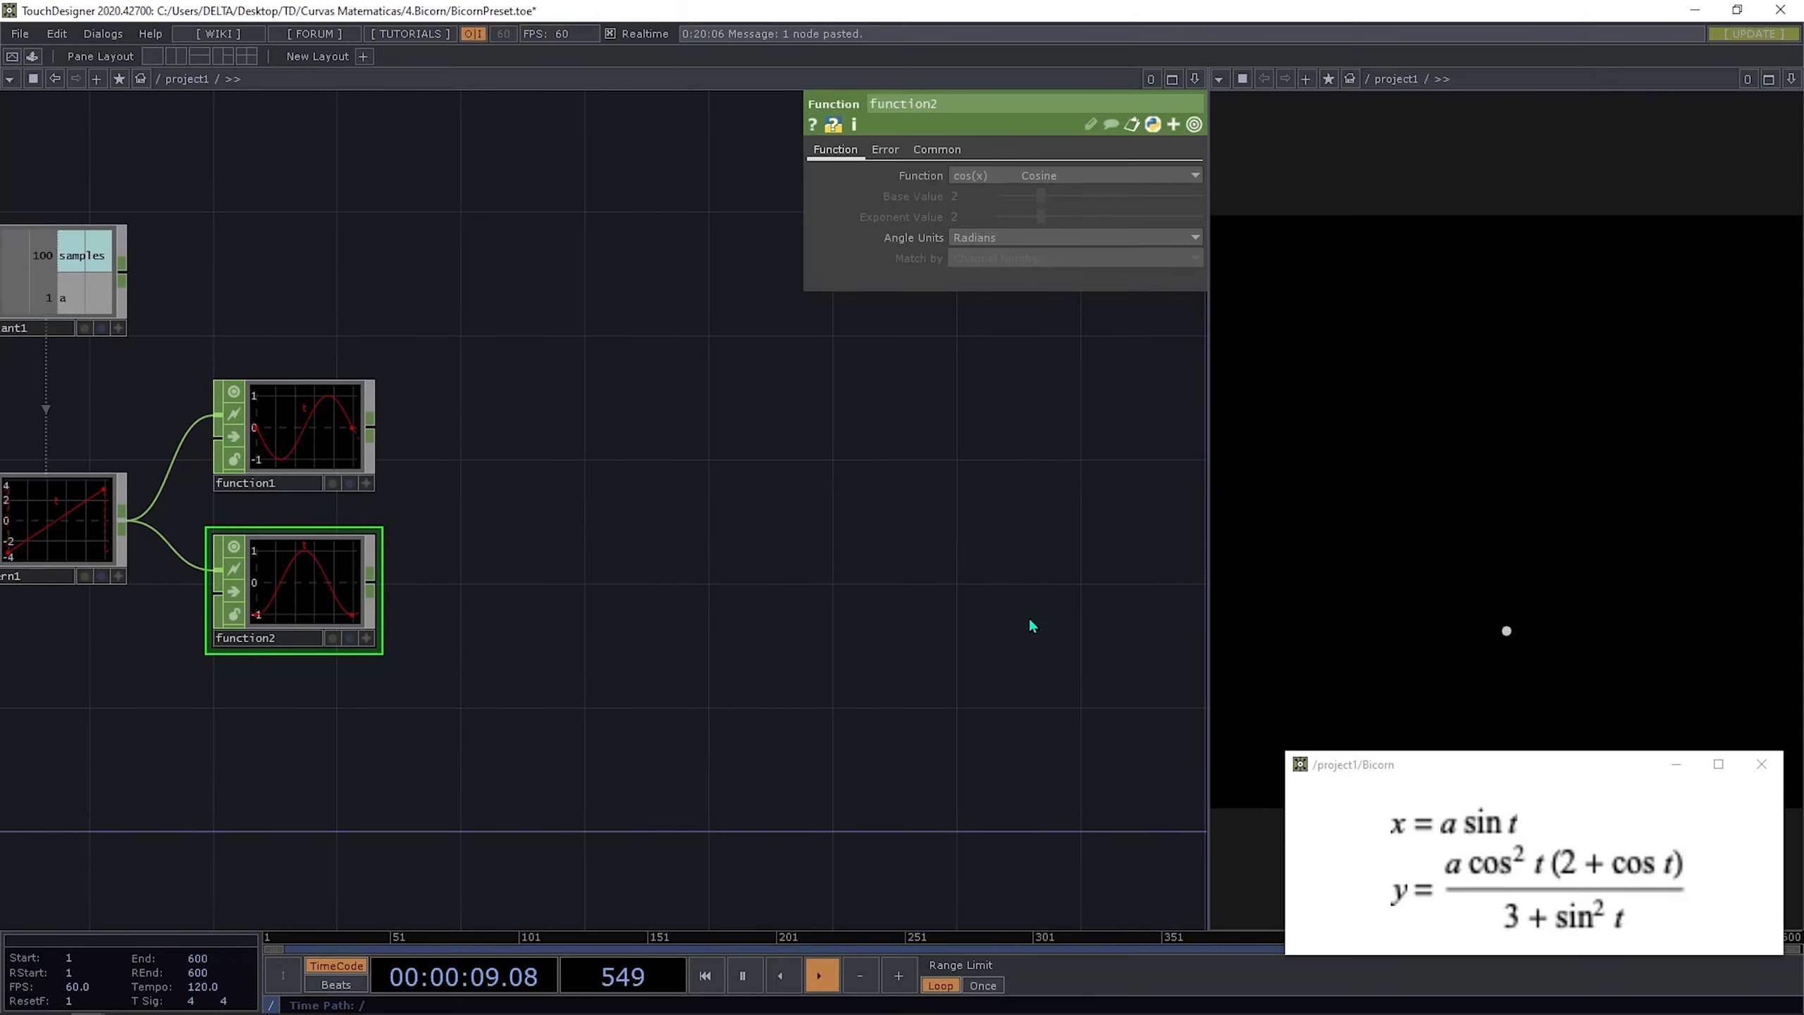
pyautogui.moveTo(938, 669); pyautogui.dragTo(1013, 739)
pyautogui.moveTo(1046, 562); pyautogui.dragTo(842, 612)
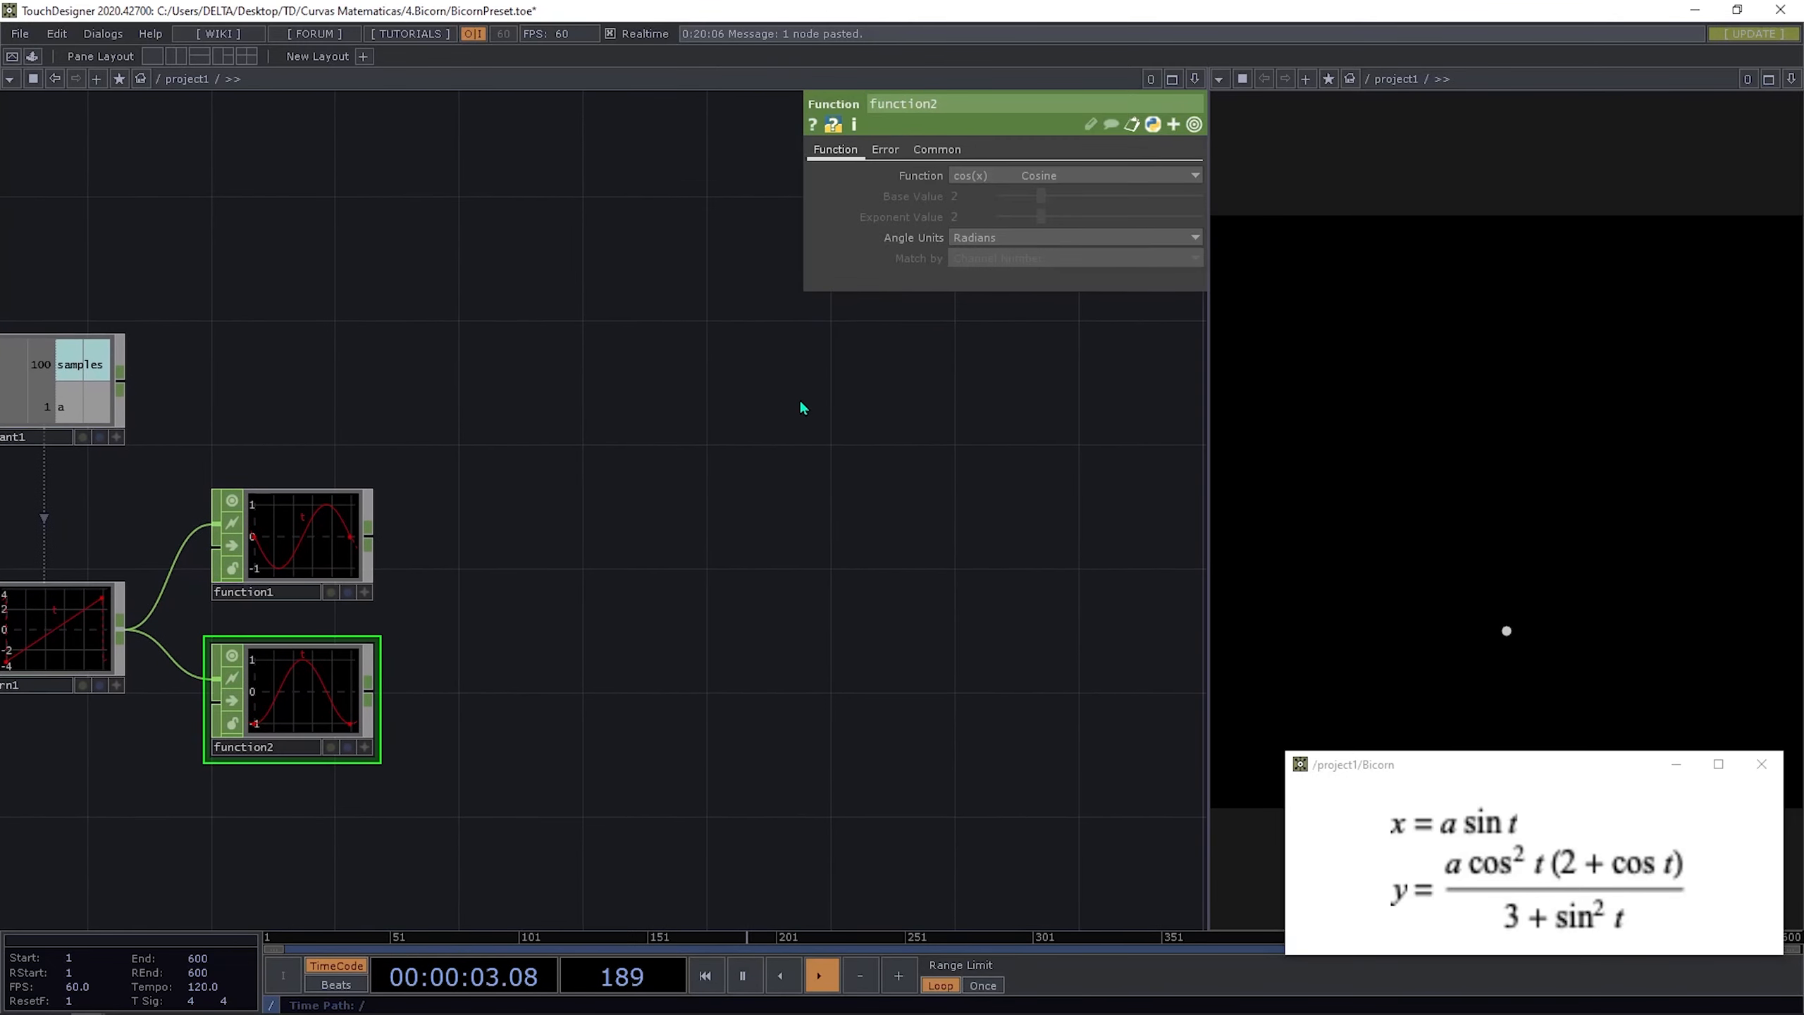
pyautogui.press('Tab')
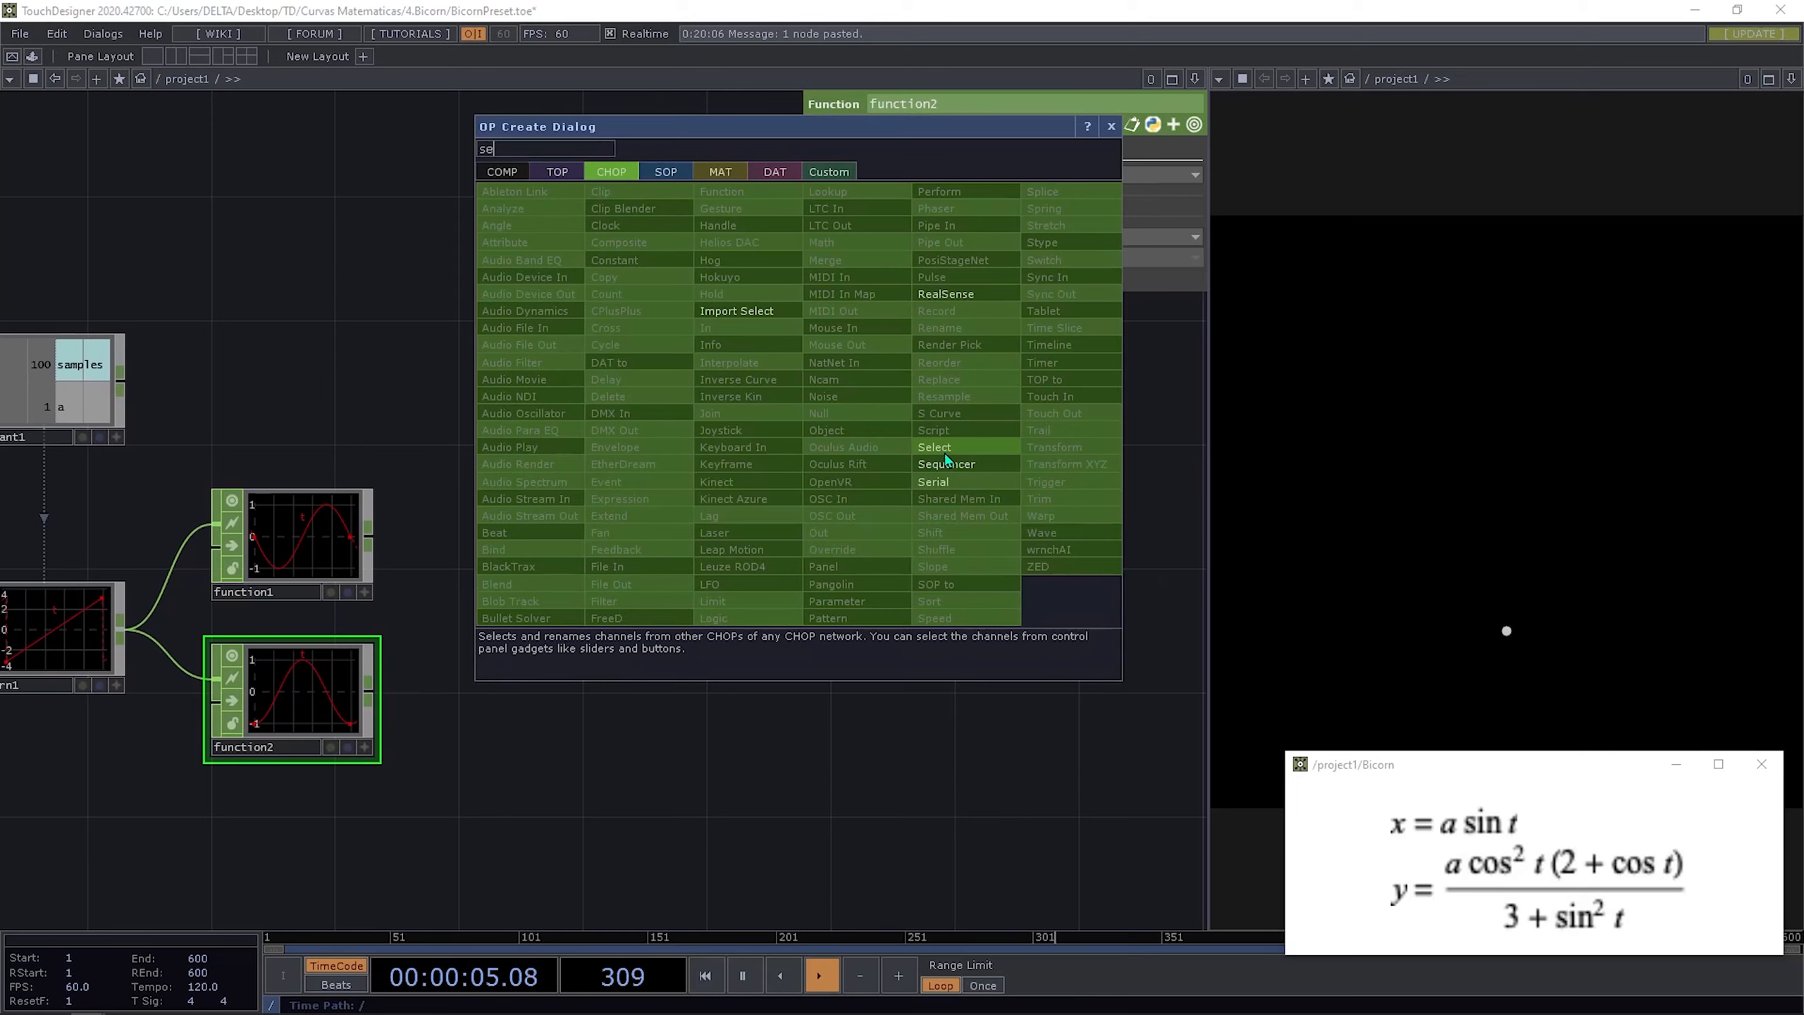
pyautogui.click(936, 451)
pyautogui.click(835, 397)
pyautogui.moveTo(67, 376); pyautogui.dragTo(835, 377)
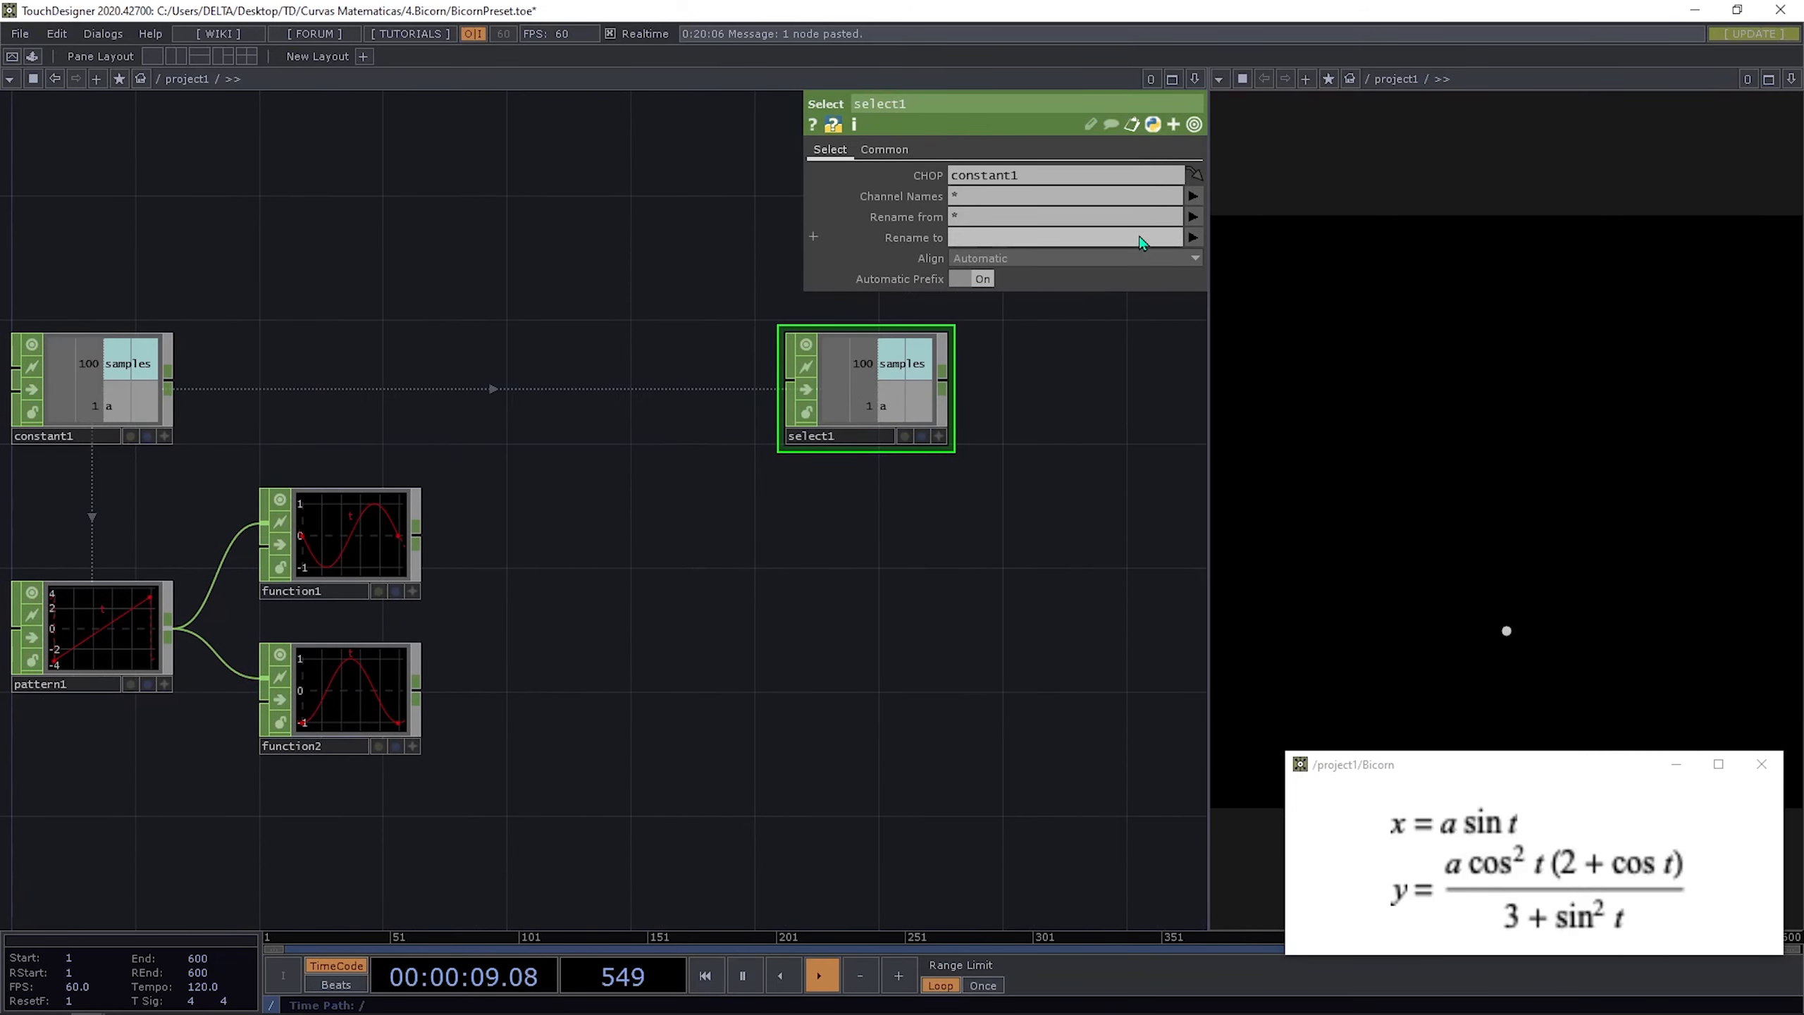
pyautogui.click(1192, 198)
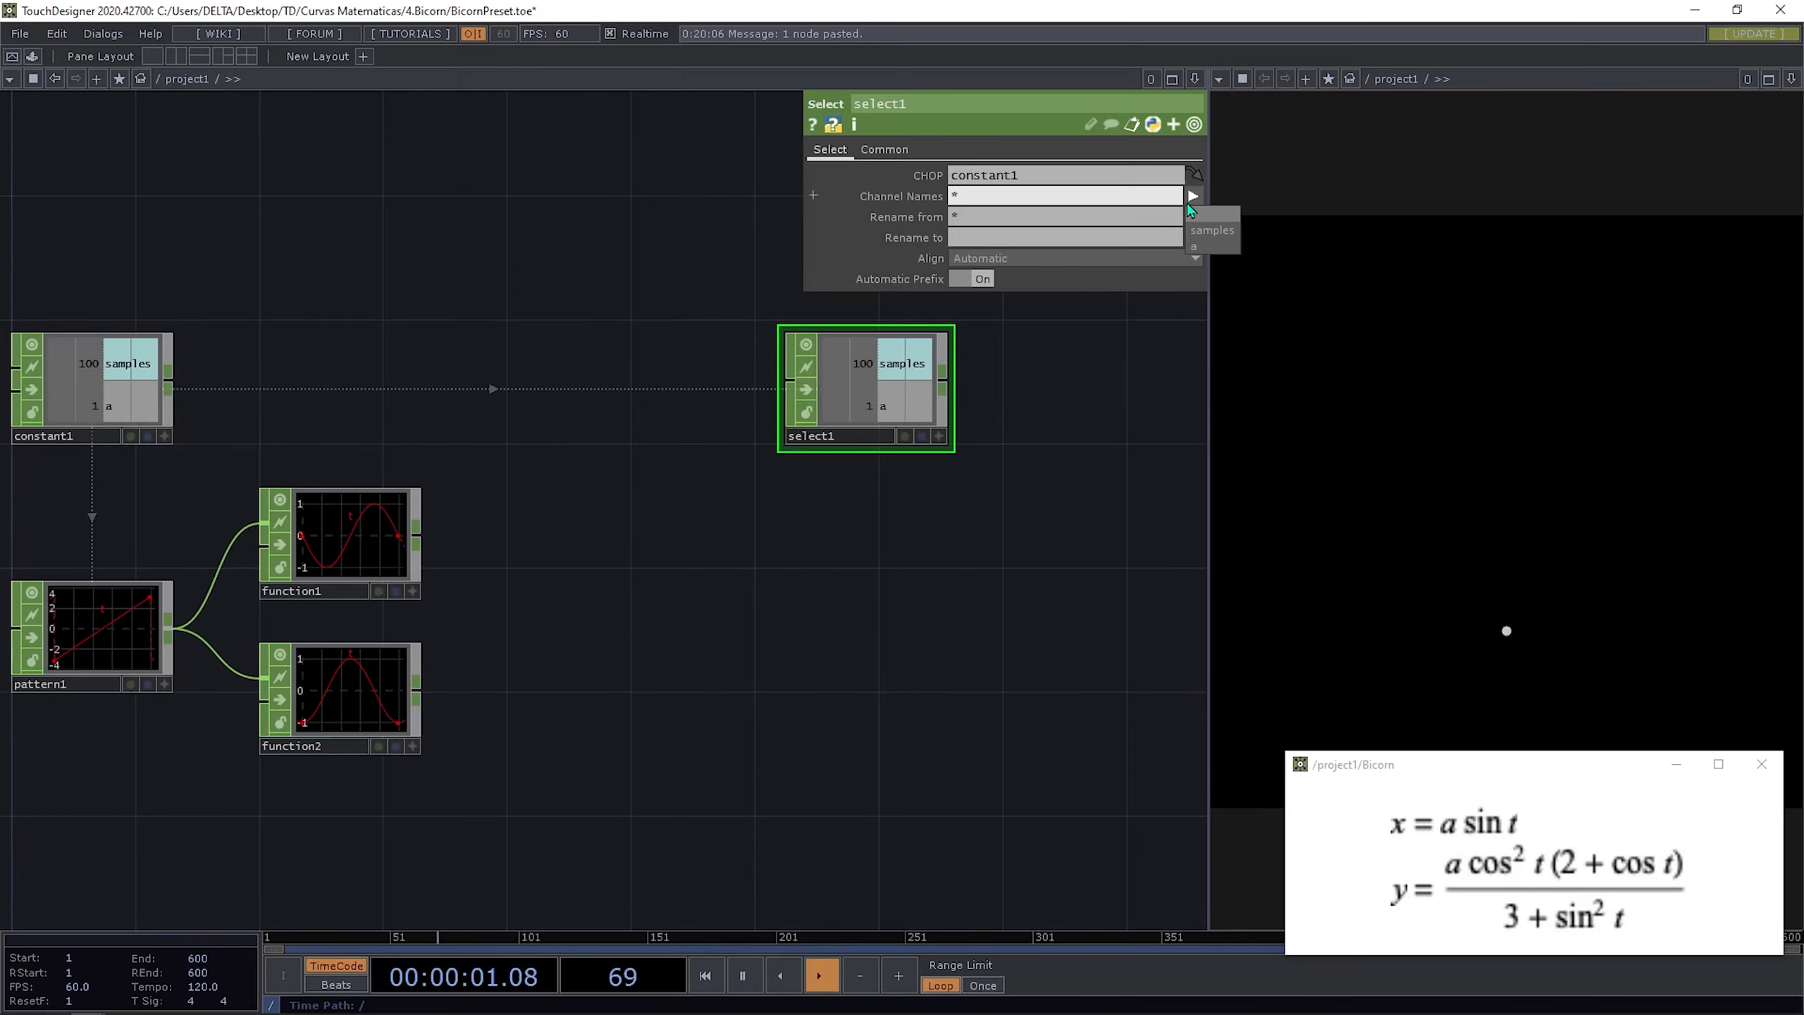
pyautogui.click(1191, 250)
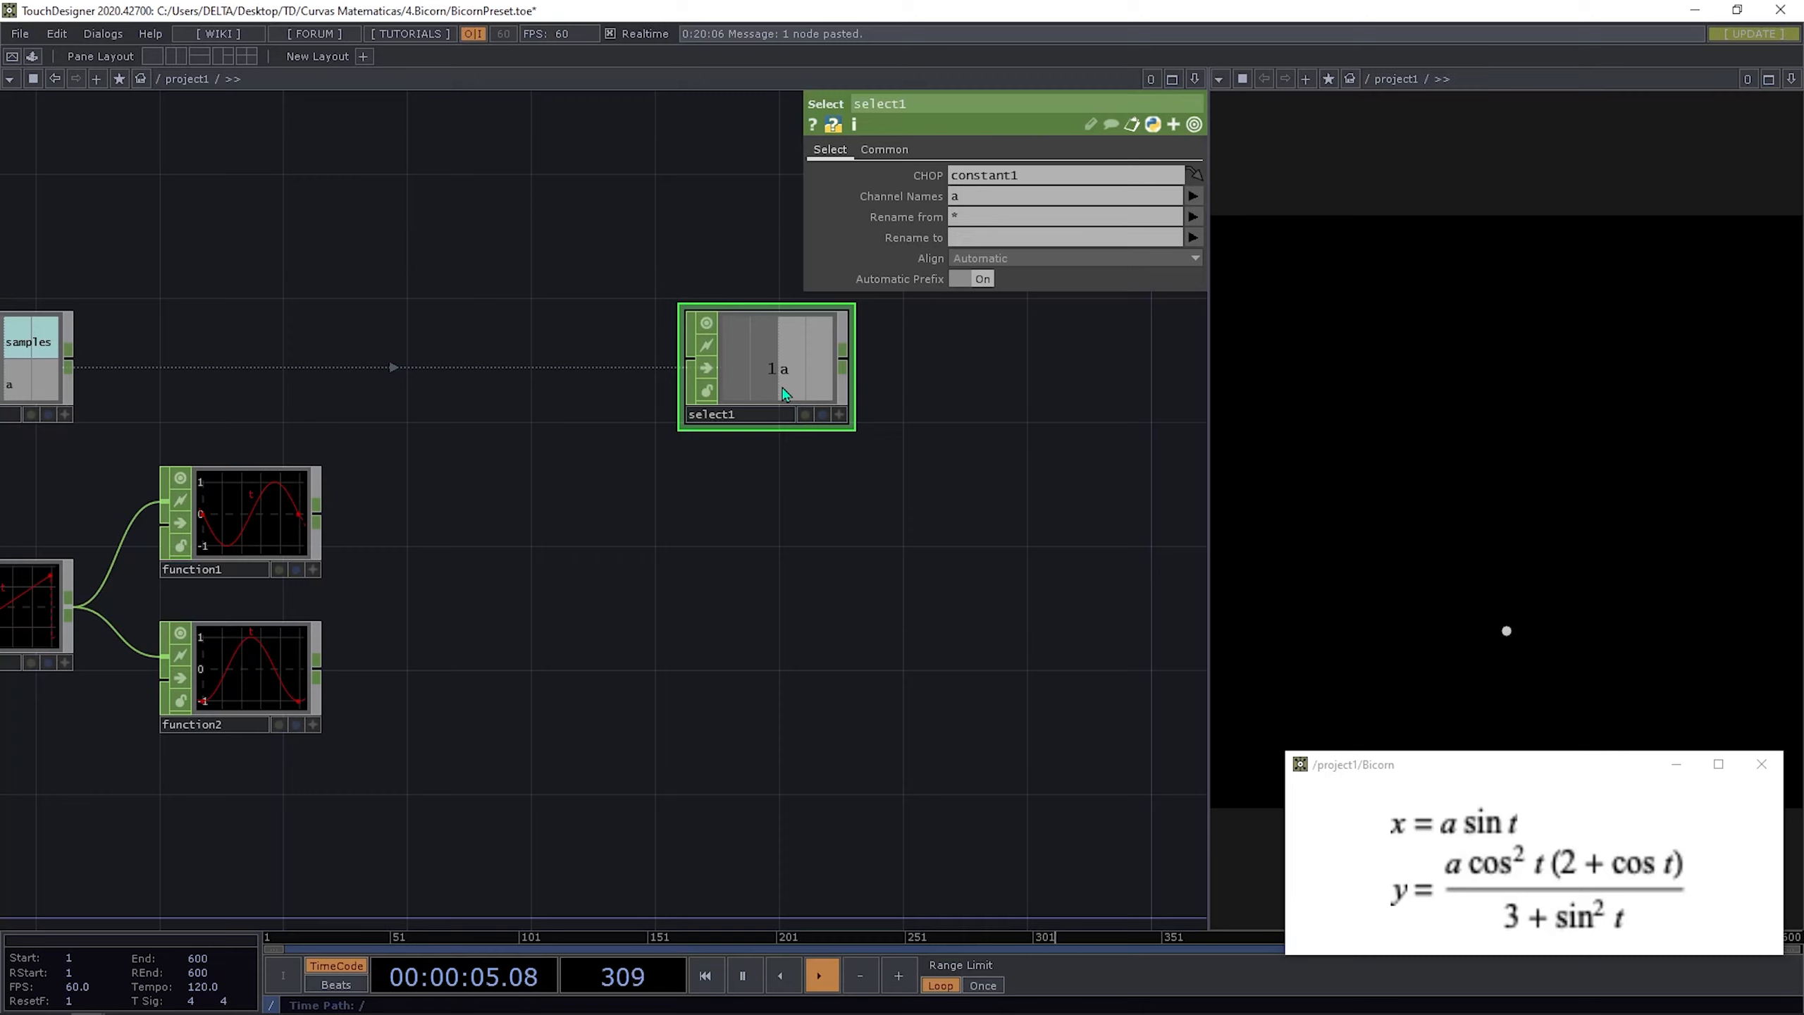
# Step: Add another Select CHOP directly below the one that holds channel a
pyautogui.press('Tab')
pyautogui.write('se')
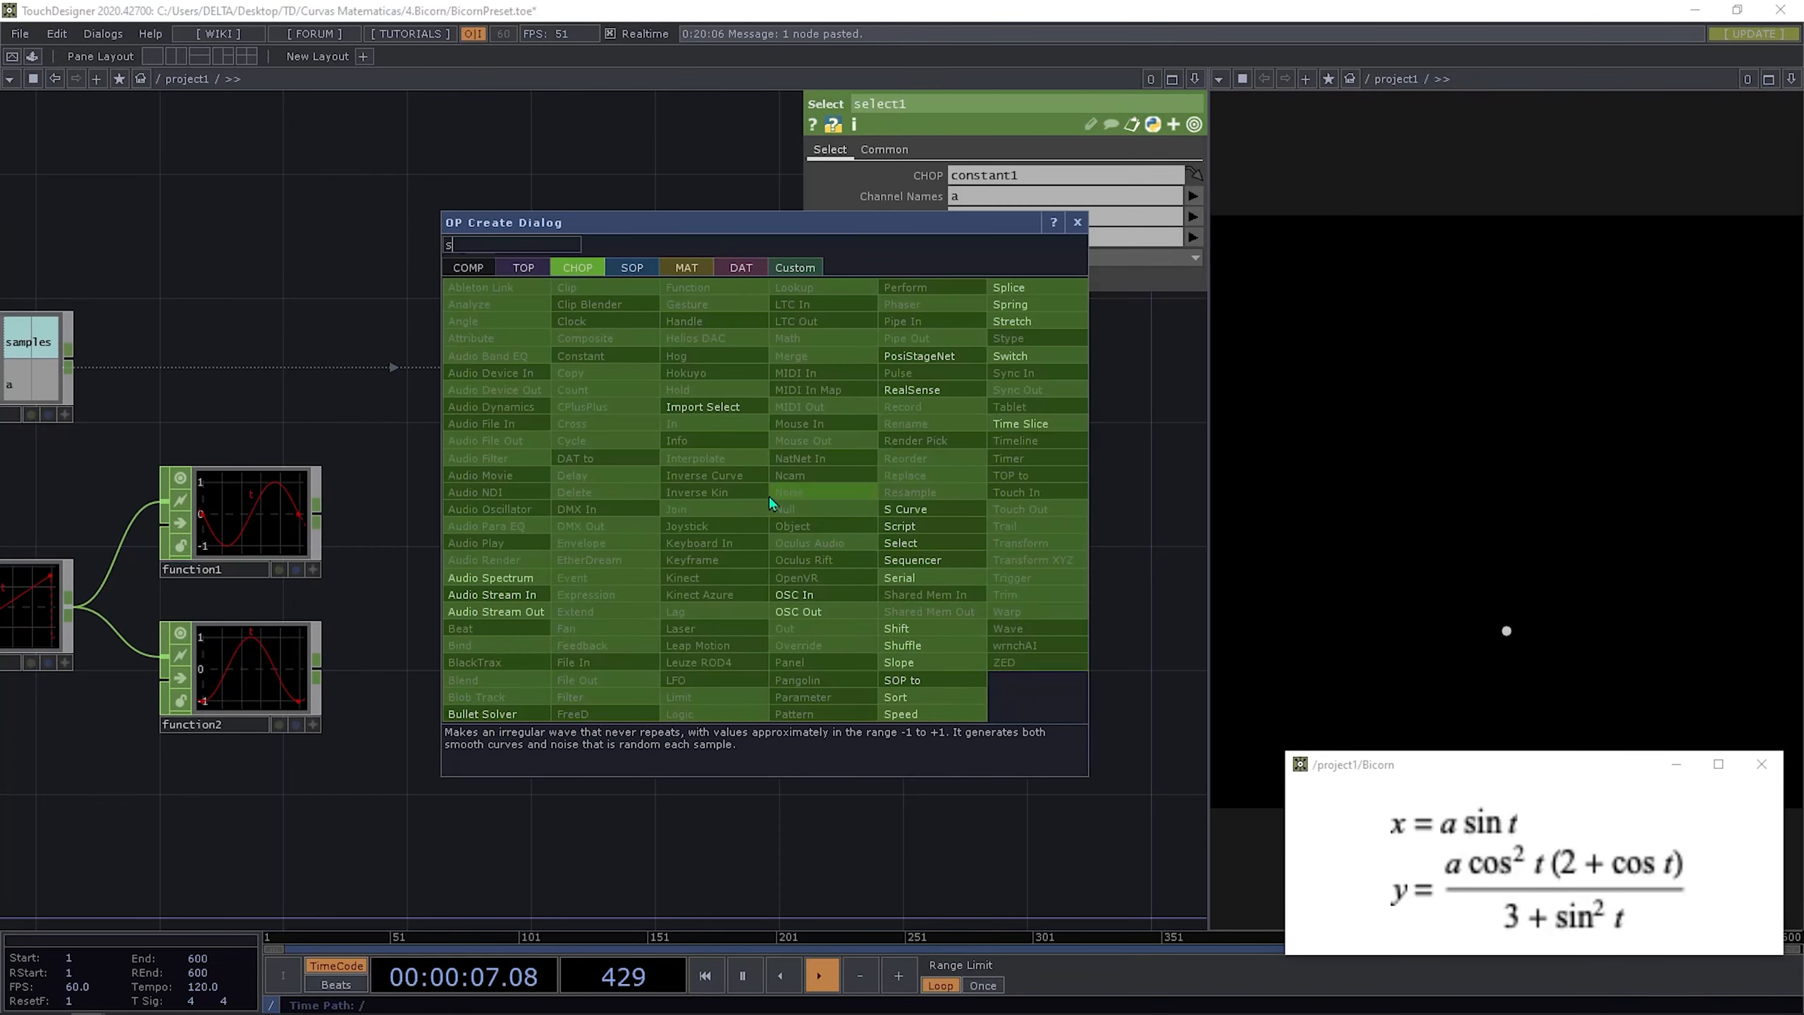
pyautogui.click(916, 542)
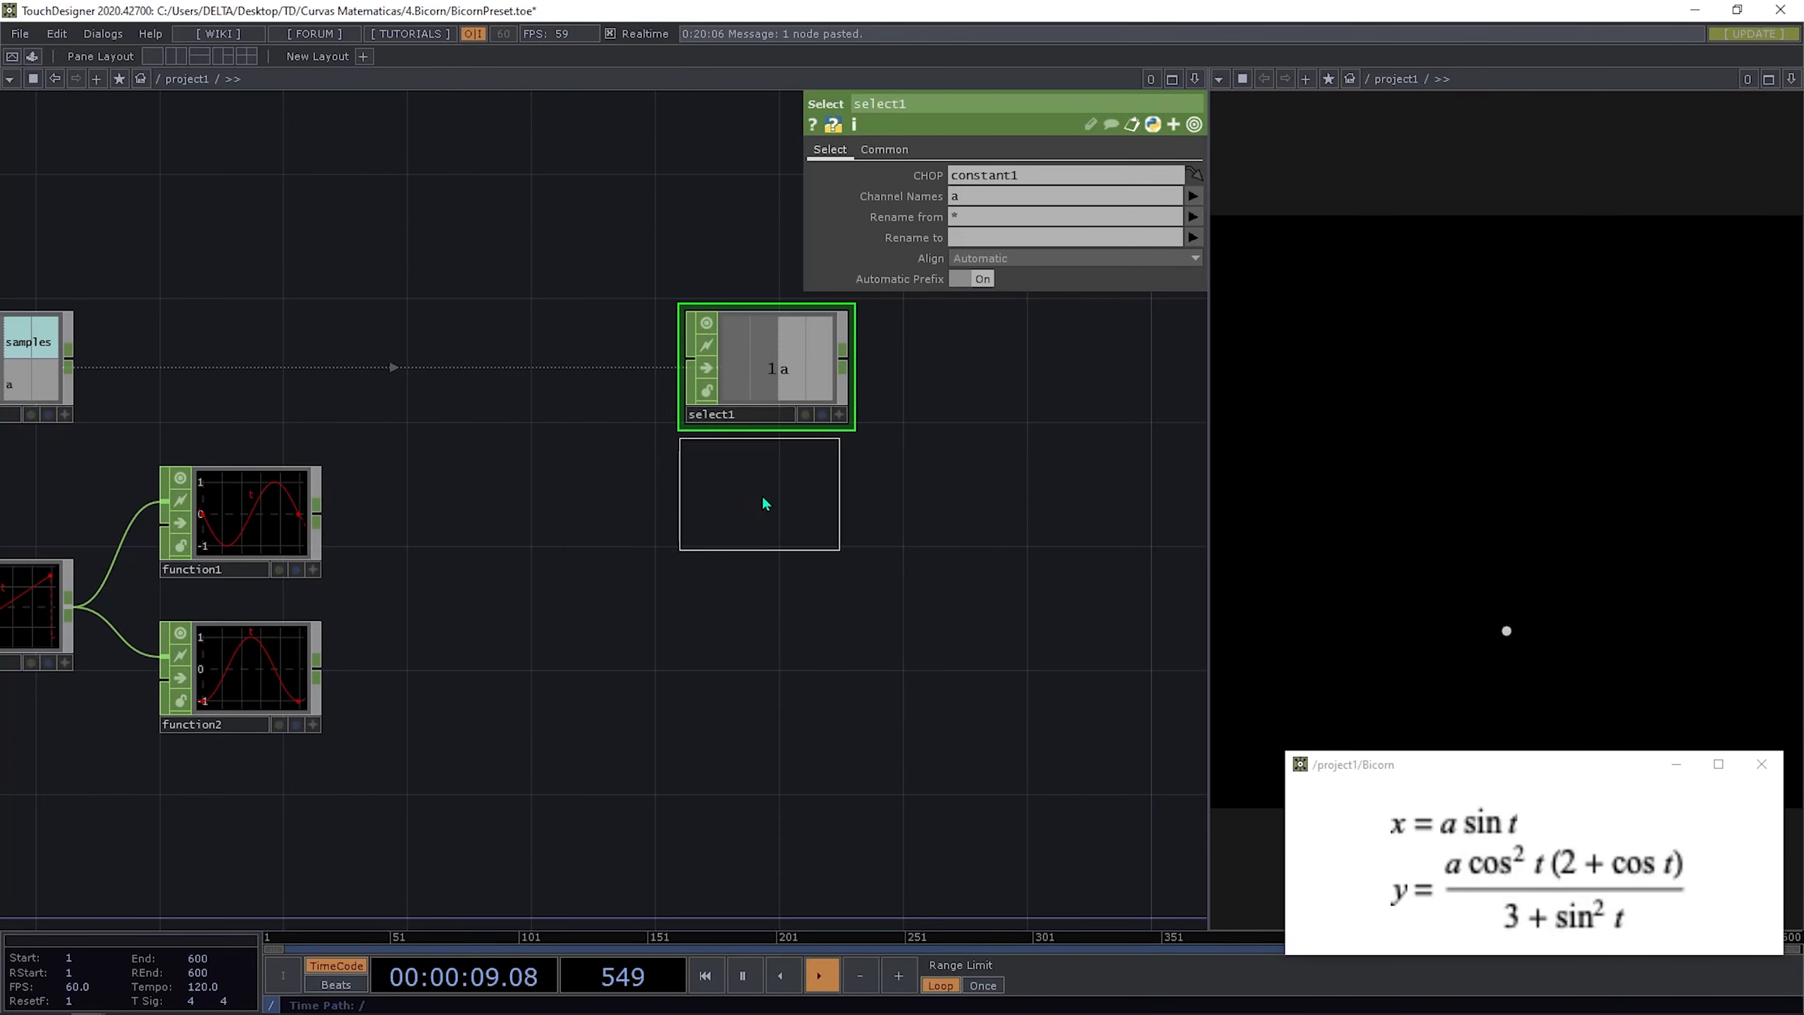
pyautogui.click(764, 497)
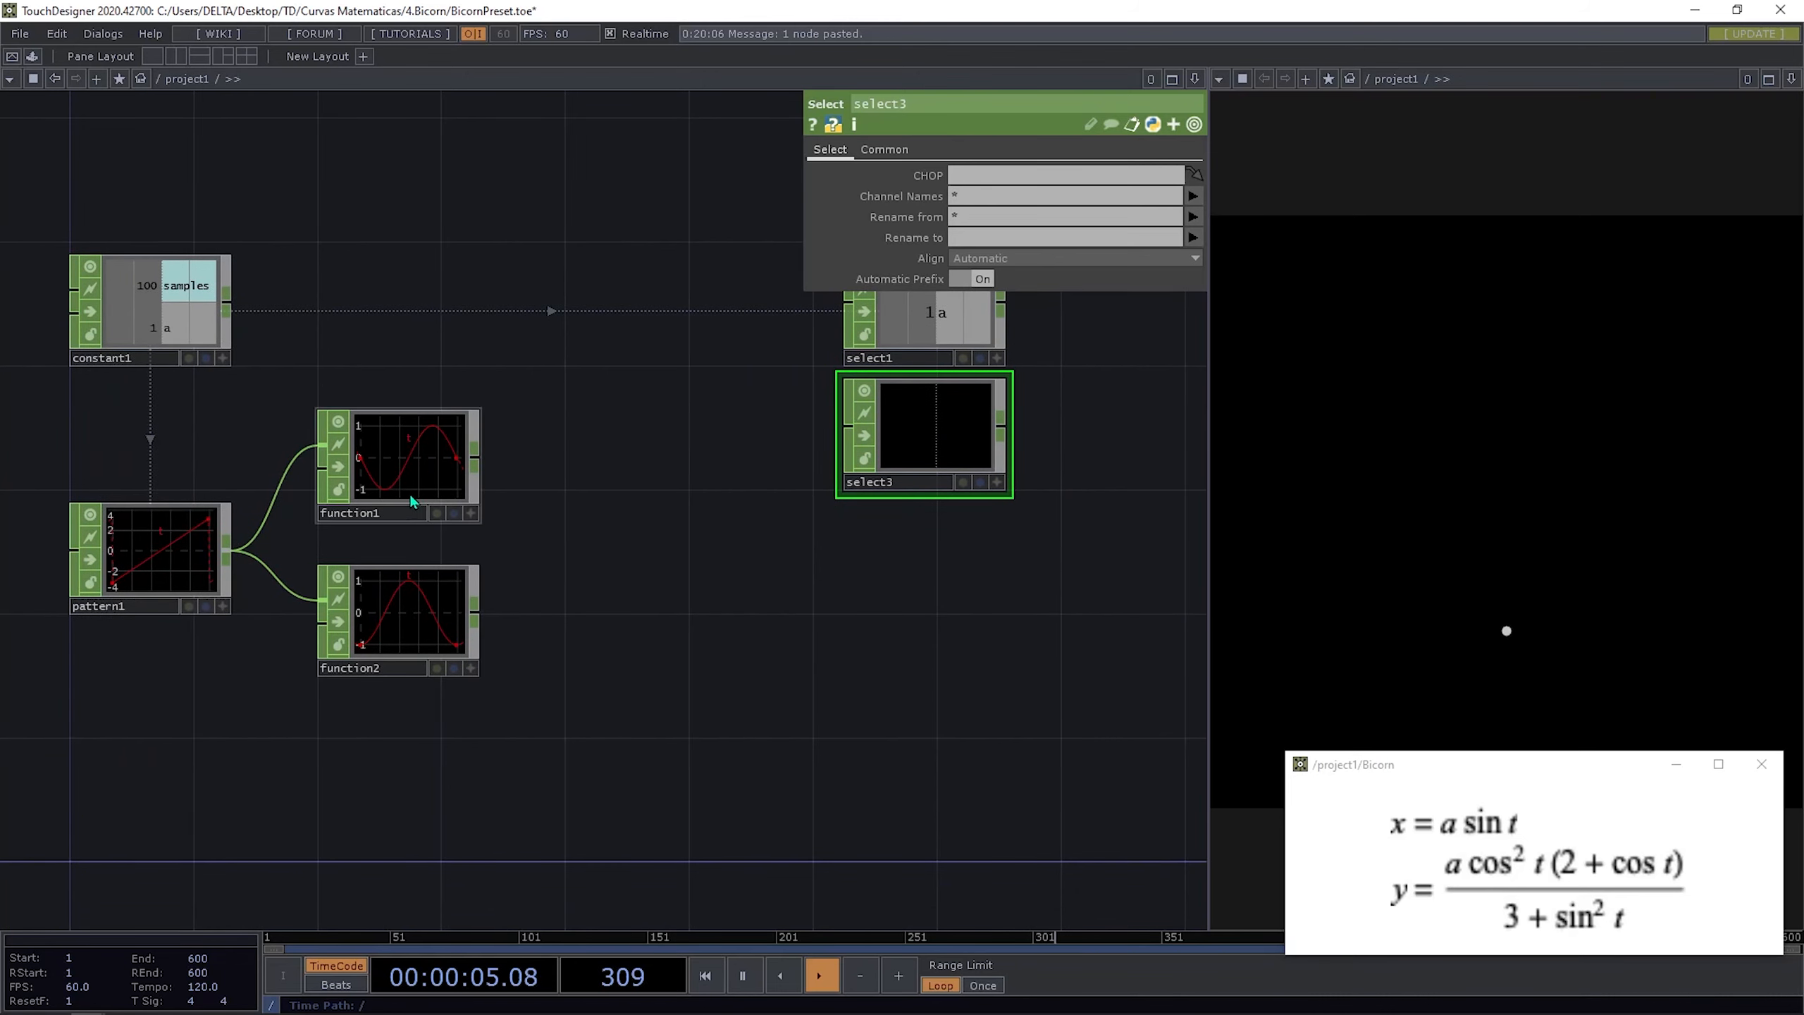
# Step: Rename the sine Function CHOP as sin and the cosine Function CHOP as cos
pyautogui.click(415, 471)
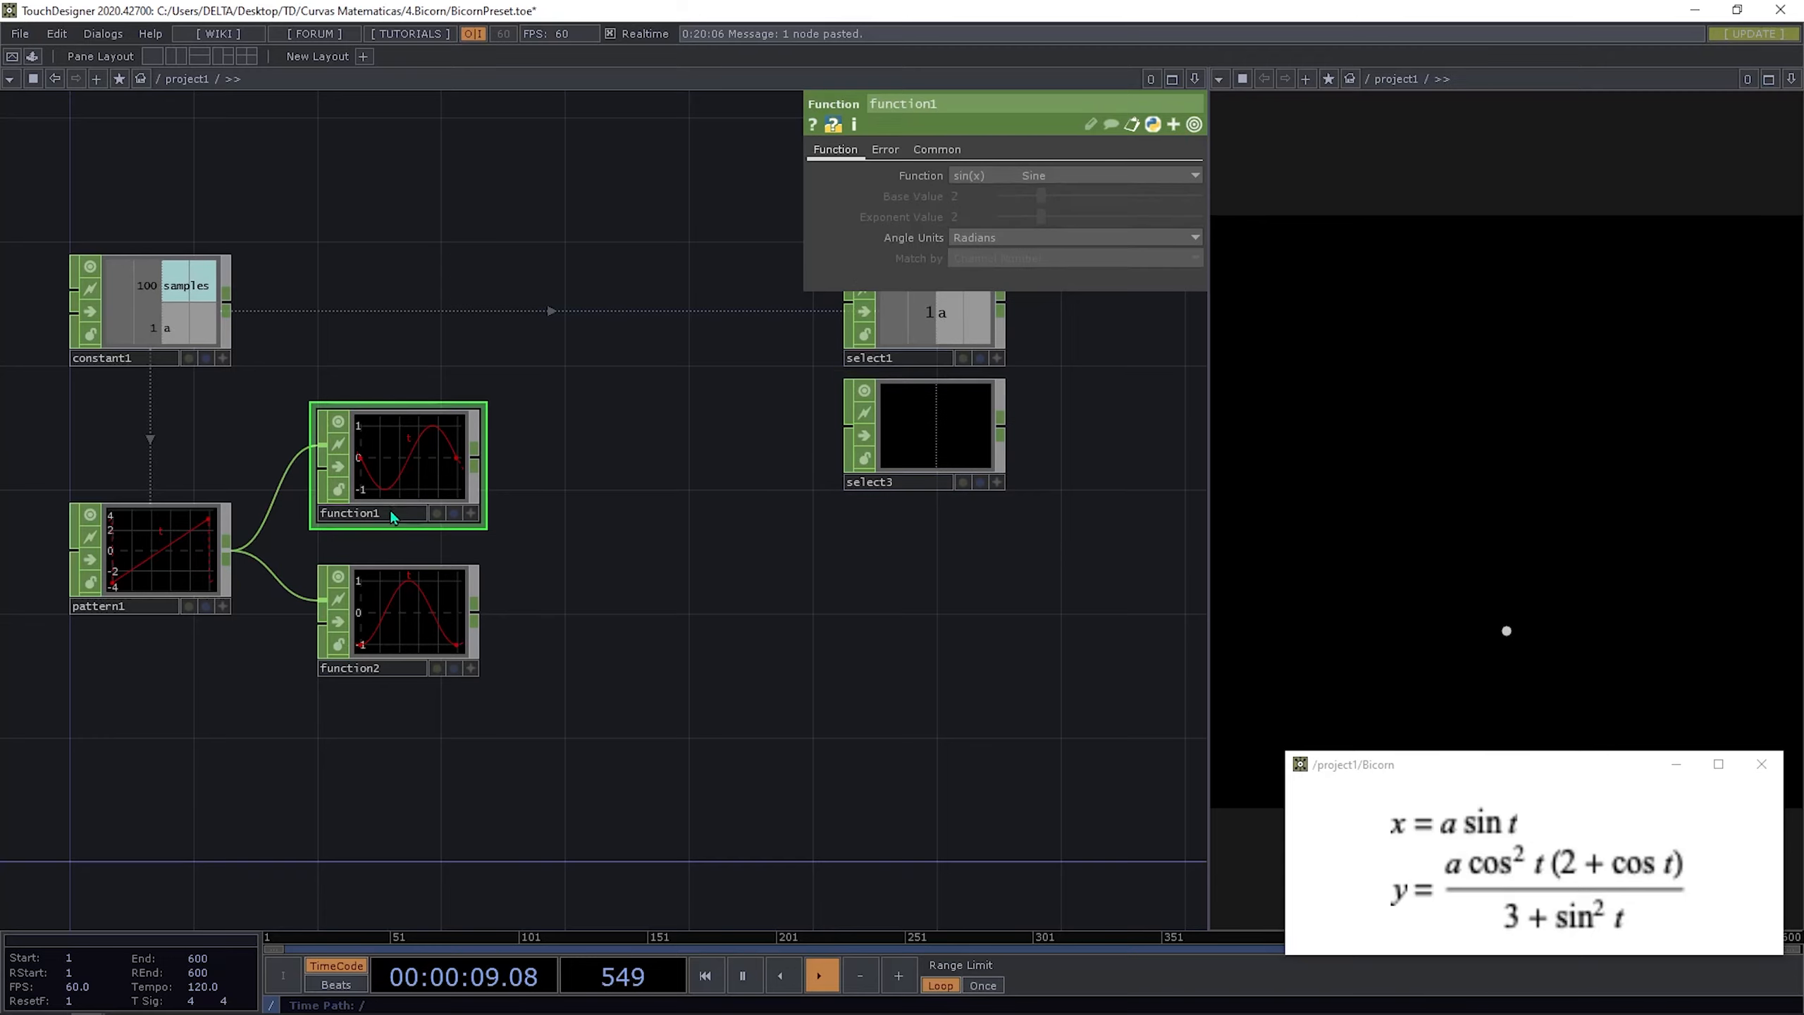
pyautogui.doubleClick(369, 513)
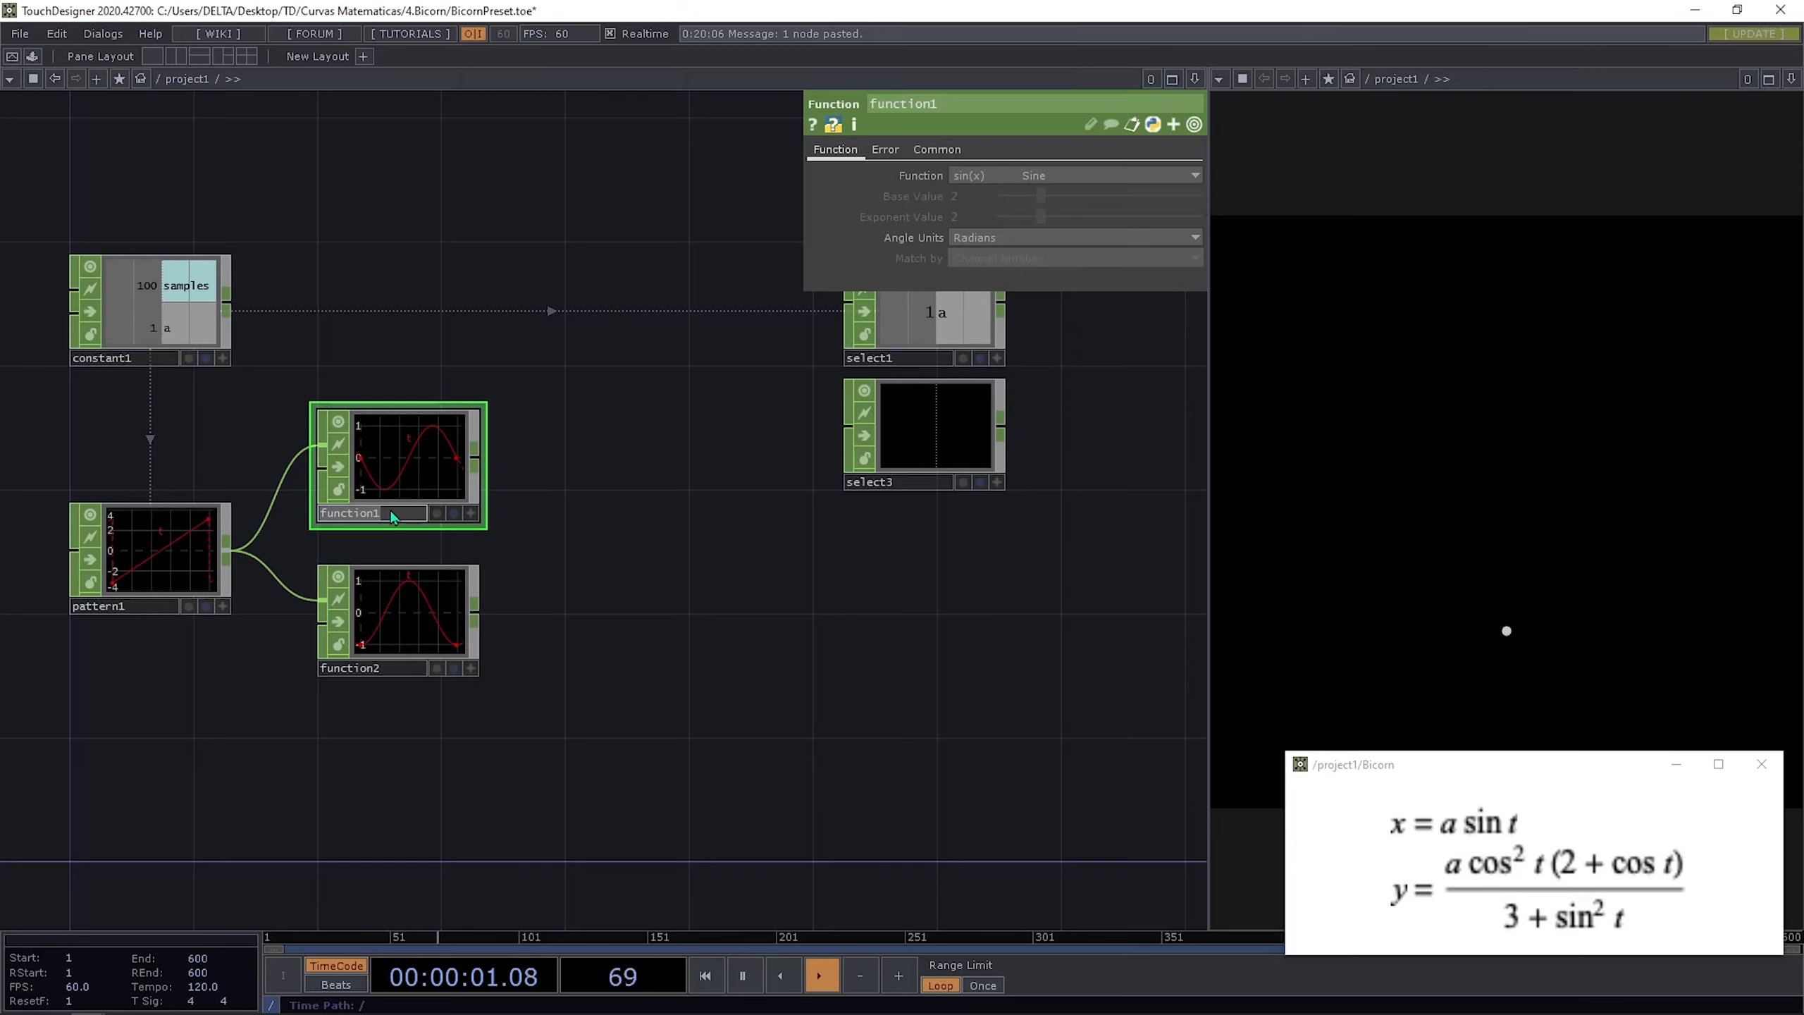
pyautogui.write('sin')
pyautogui.press('Return')
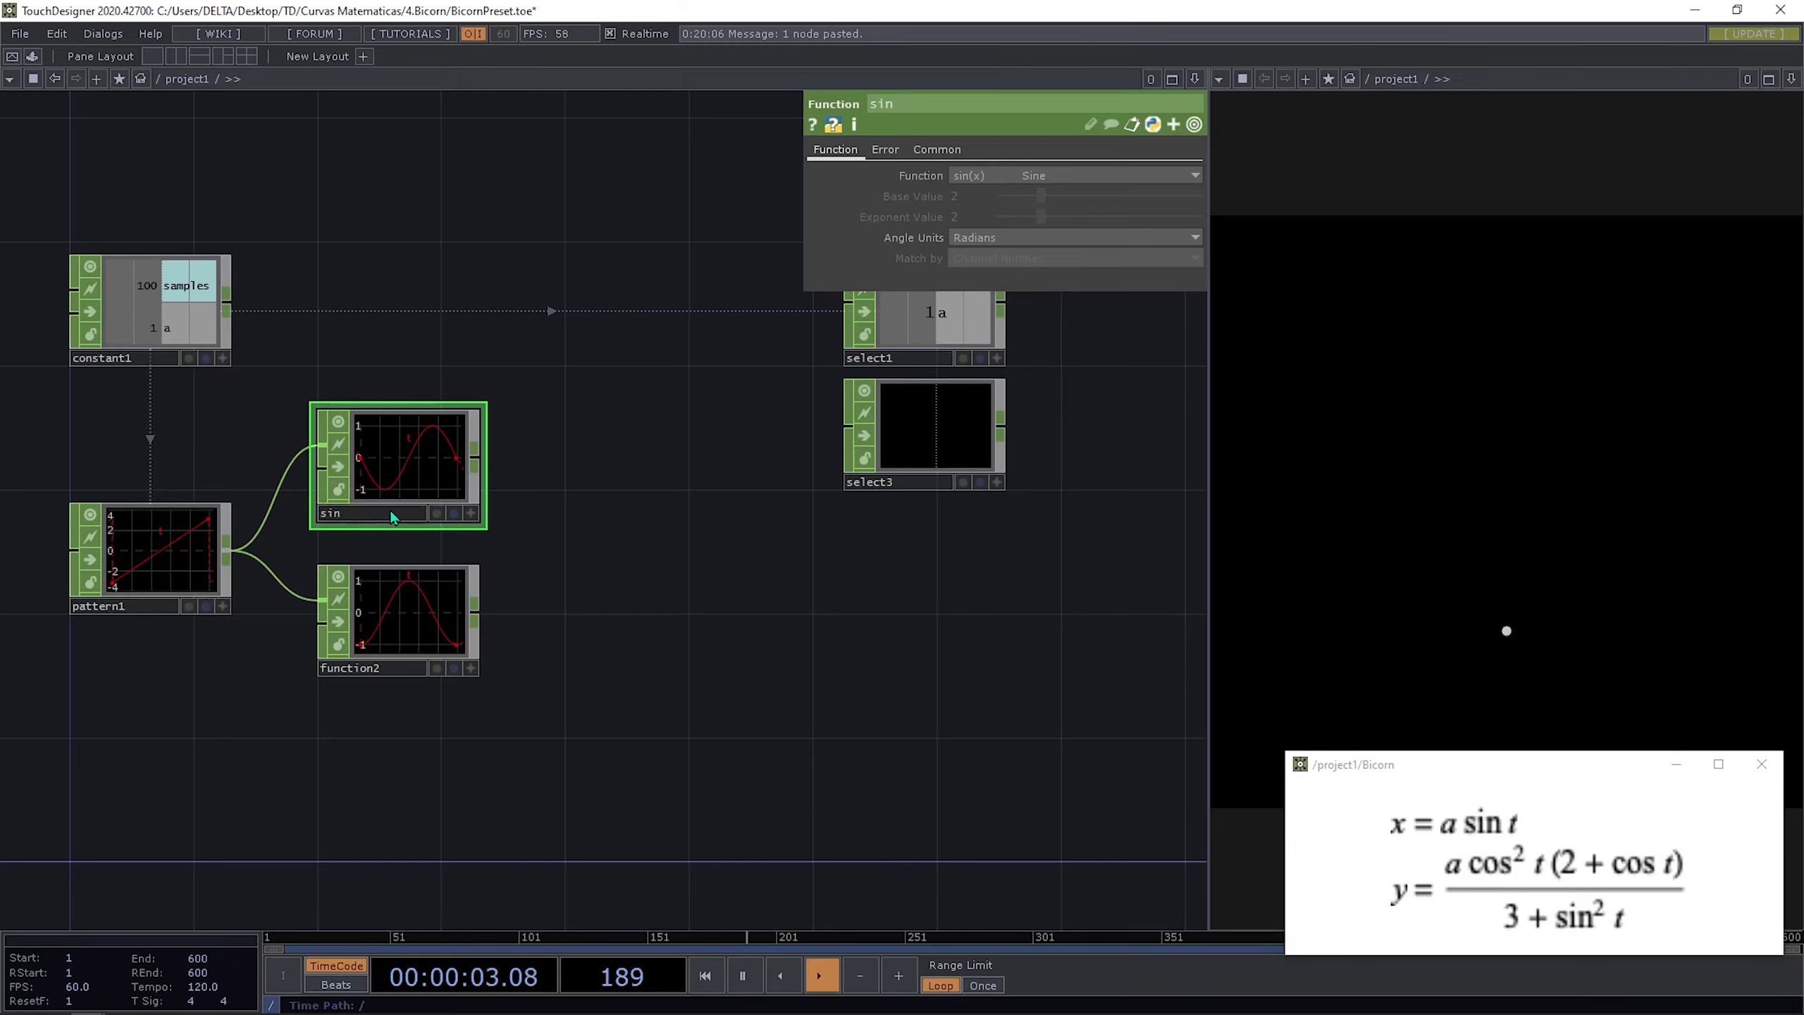
pyautogui.click(383, 675)
pyautogui.doubleClick(383, 675)
pyautogui.write('cos')
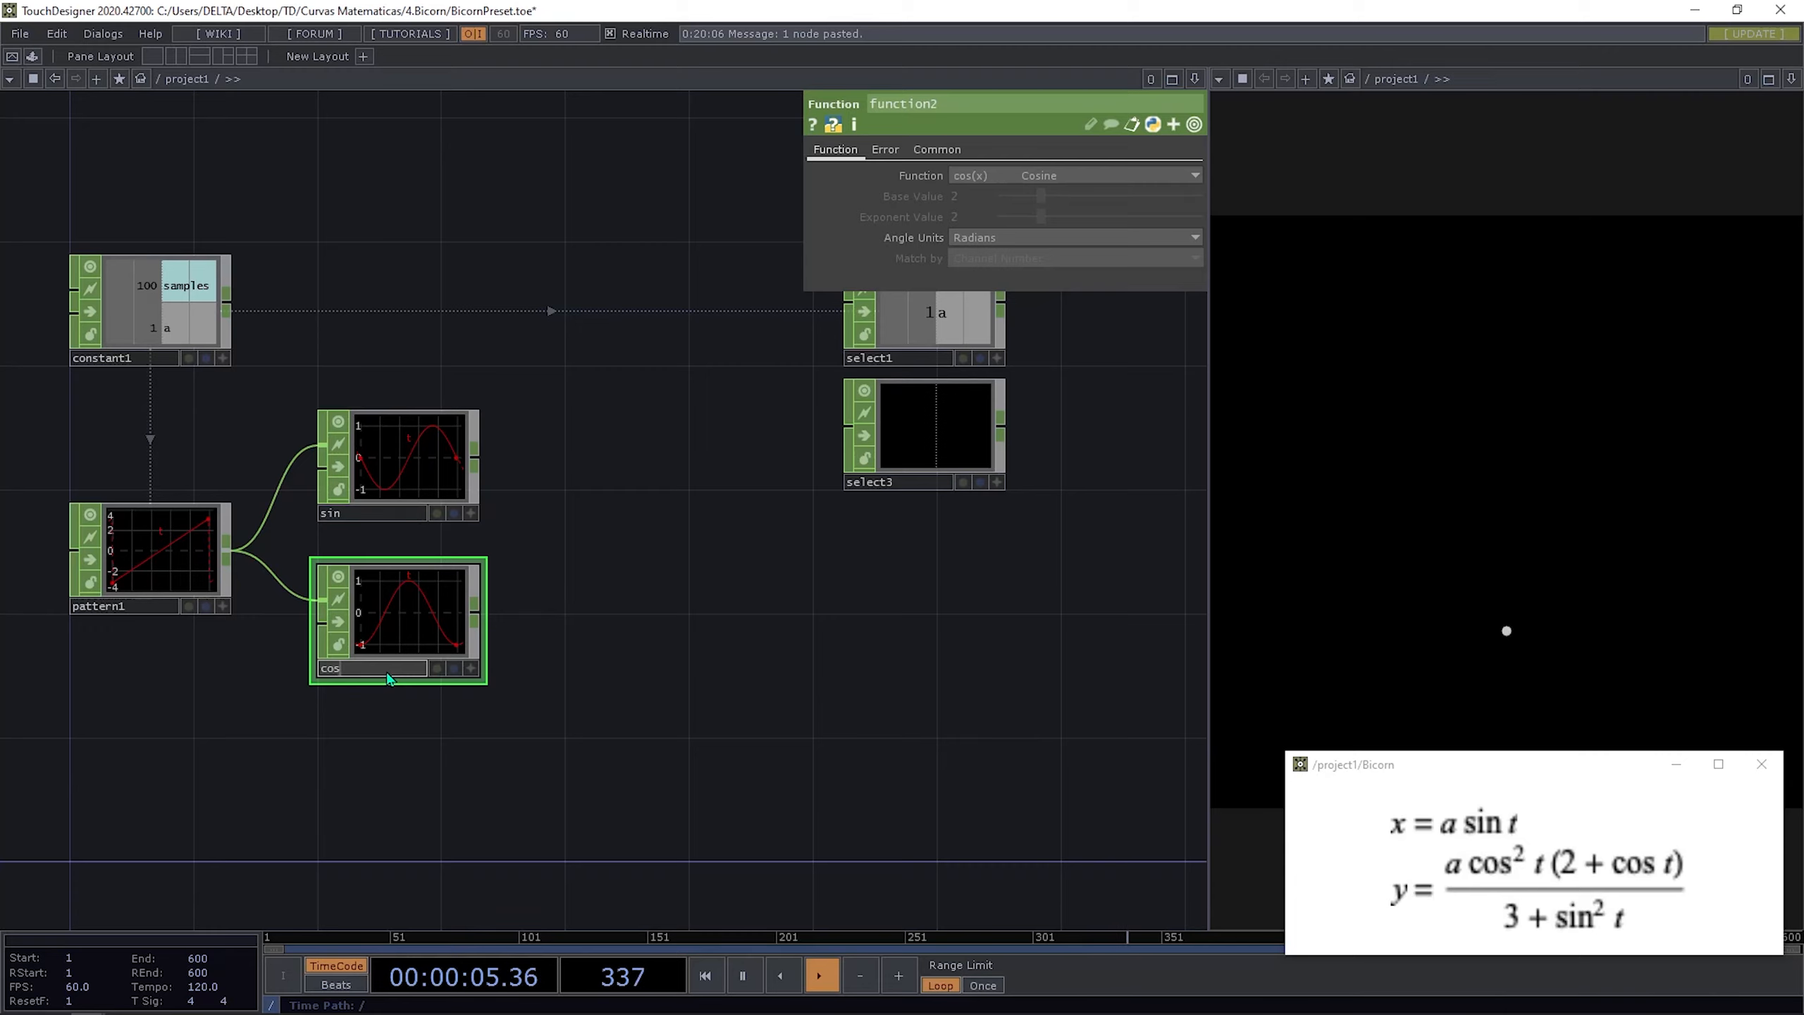
pyautogui.press('Return')
# Step: Make the lower Select CHOP reference the sin CHOP and choose t as its channel name
pyautogui.moveTo(413, 474); pyautogui.dragTo(937, 441)
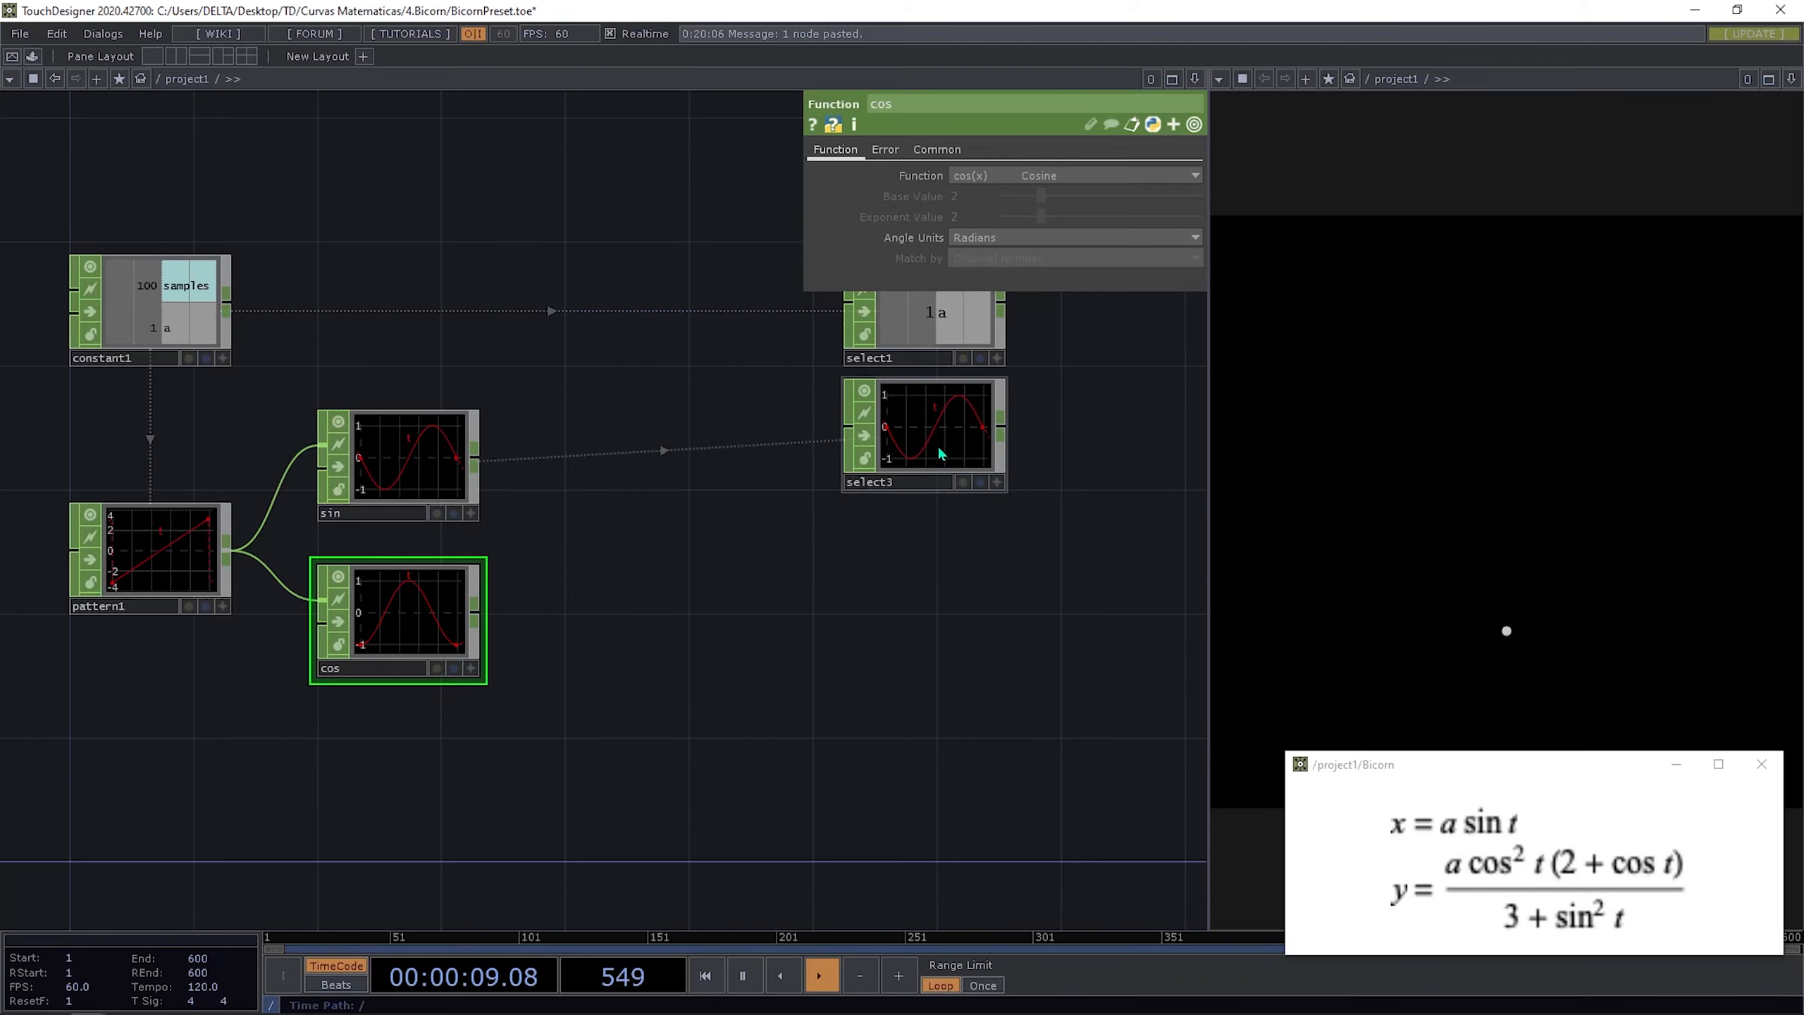
pyautogui.moveTo(1094, 412); pyautogui.dragTo(960, 433)
pyautogui.click(789, 453)
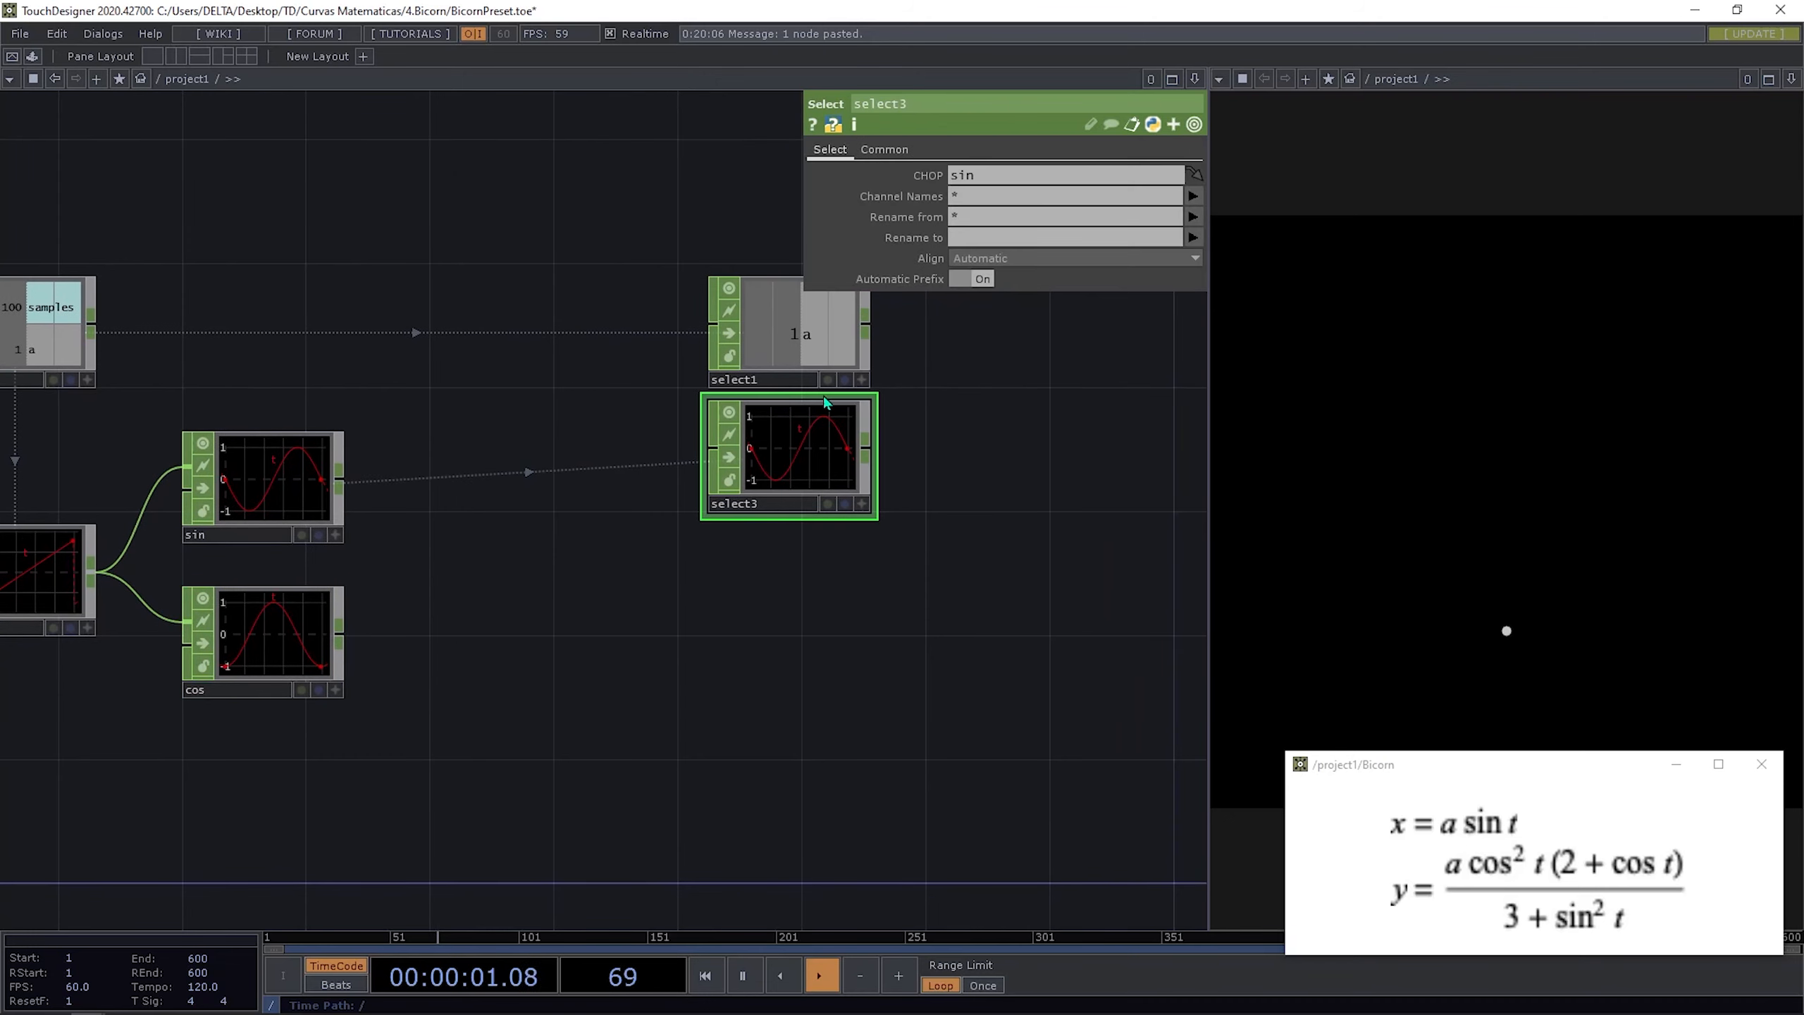
pyautogui.click(1192, 196)
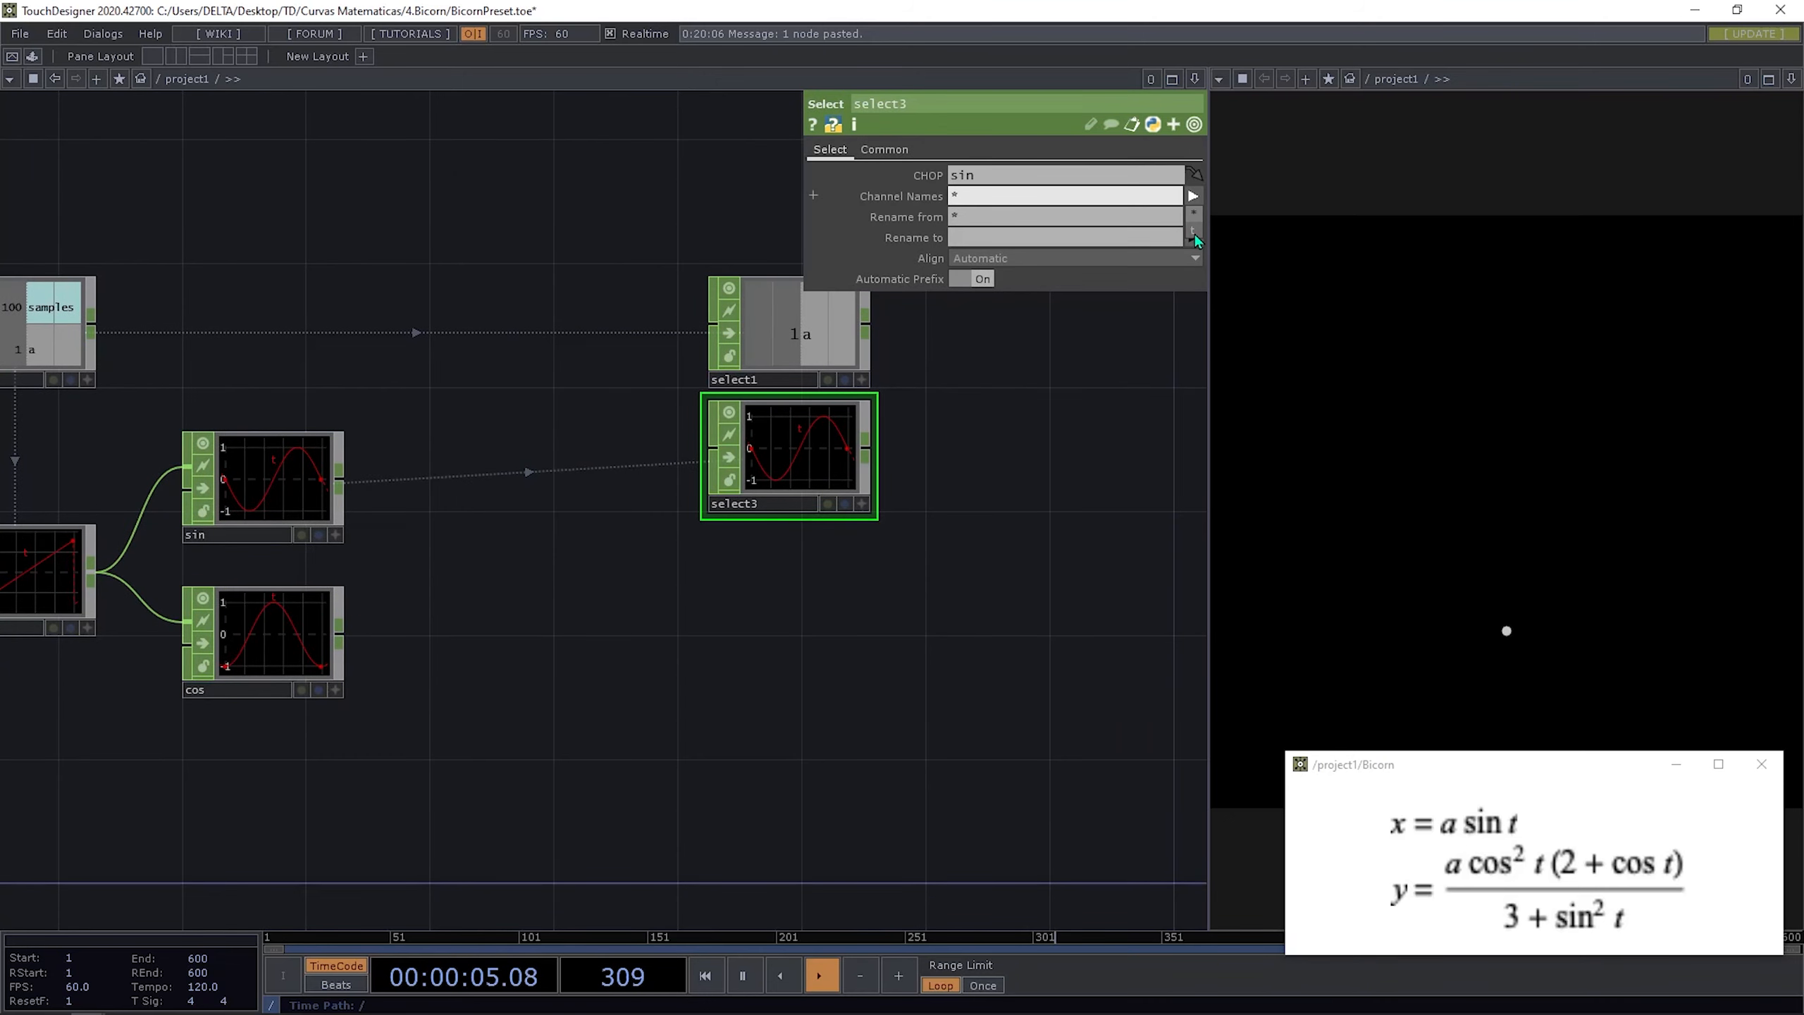
pyautogui.click(1193, 231)
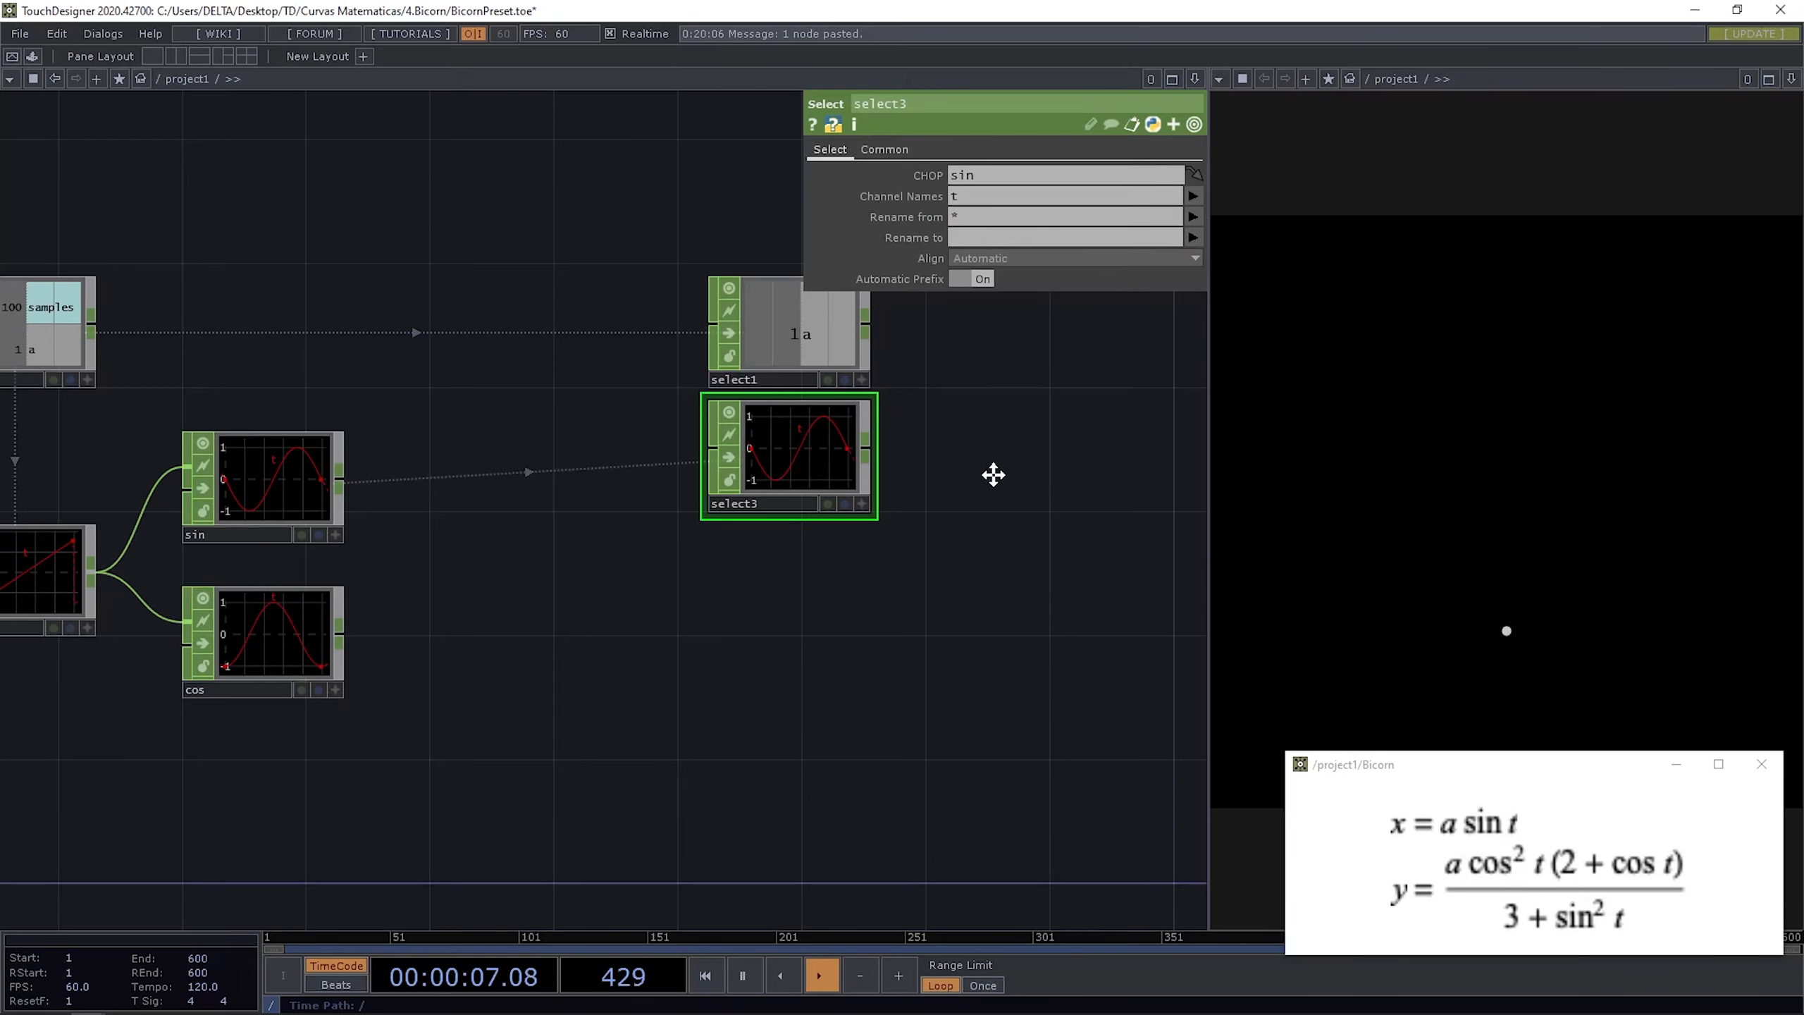
# Step: Add a Math CHOP fed by the a and sin Select CHOPs, and set Combine CHOPs to Multiply
pyautogui.moveTo(1033, 472); pyautogui.dragTo(878, 490)
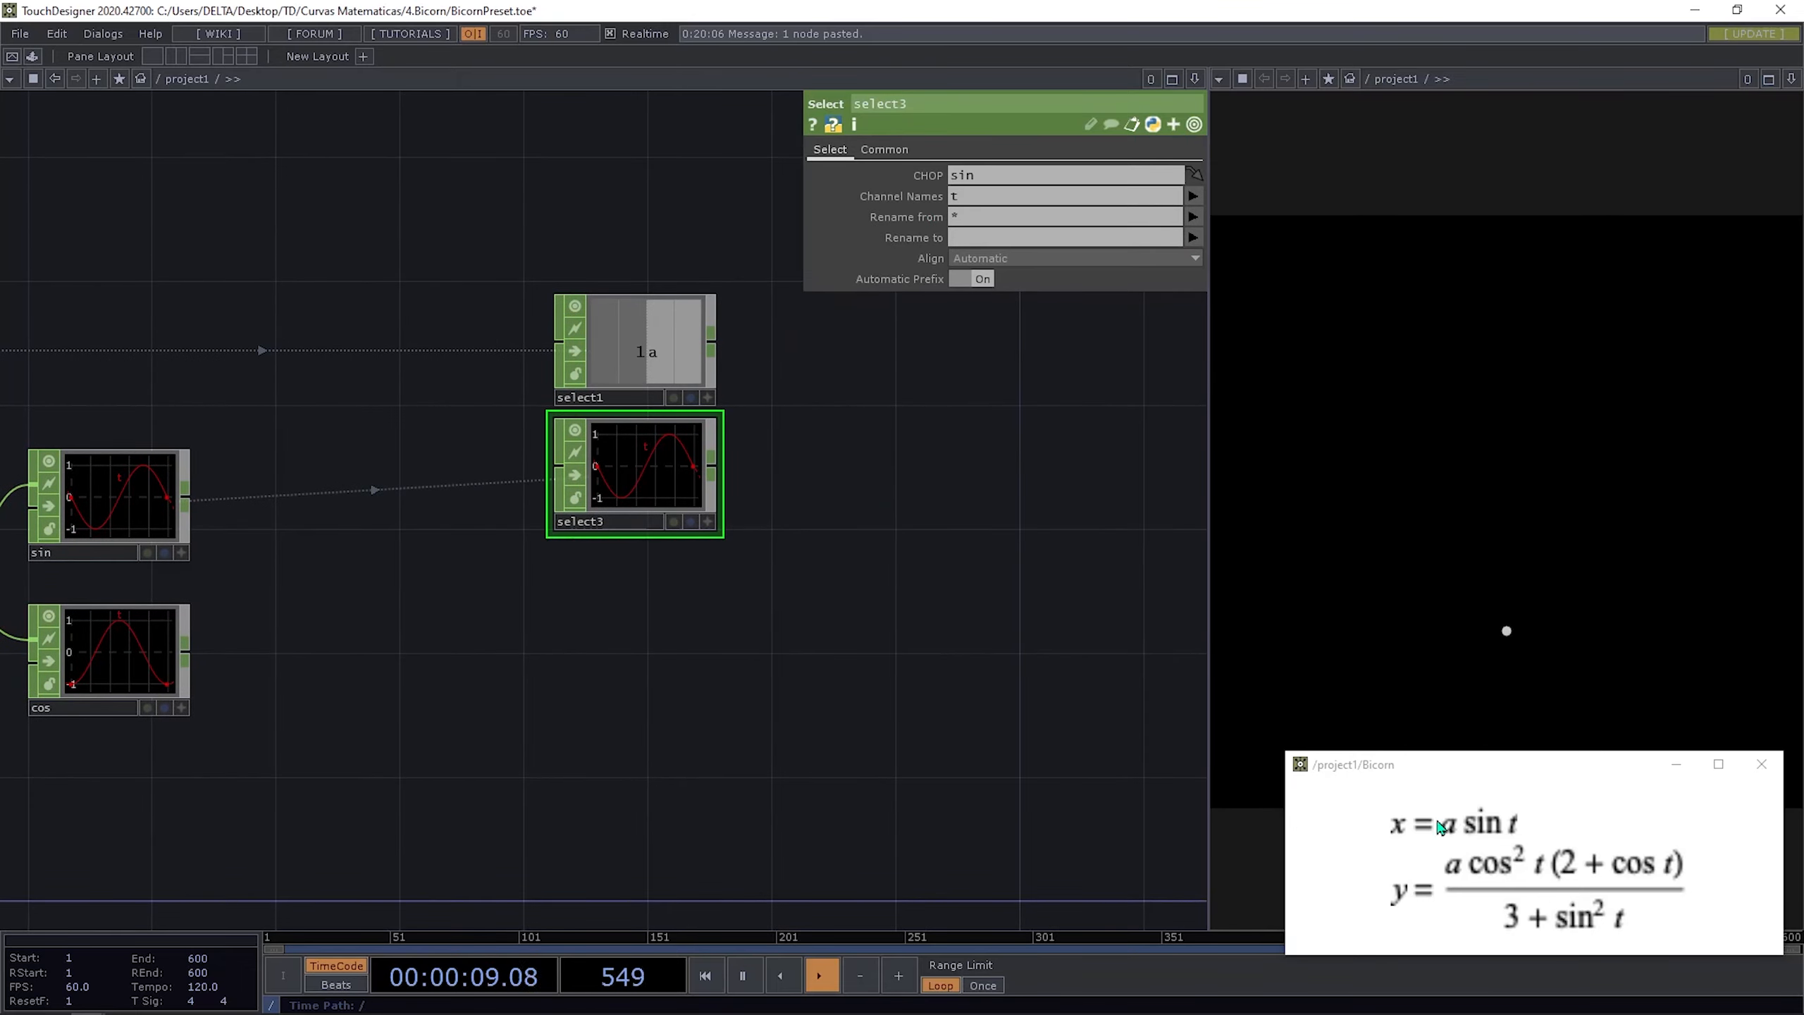
pyautogui.rightClick(718, 344)
pyautogui.write('math')
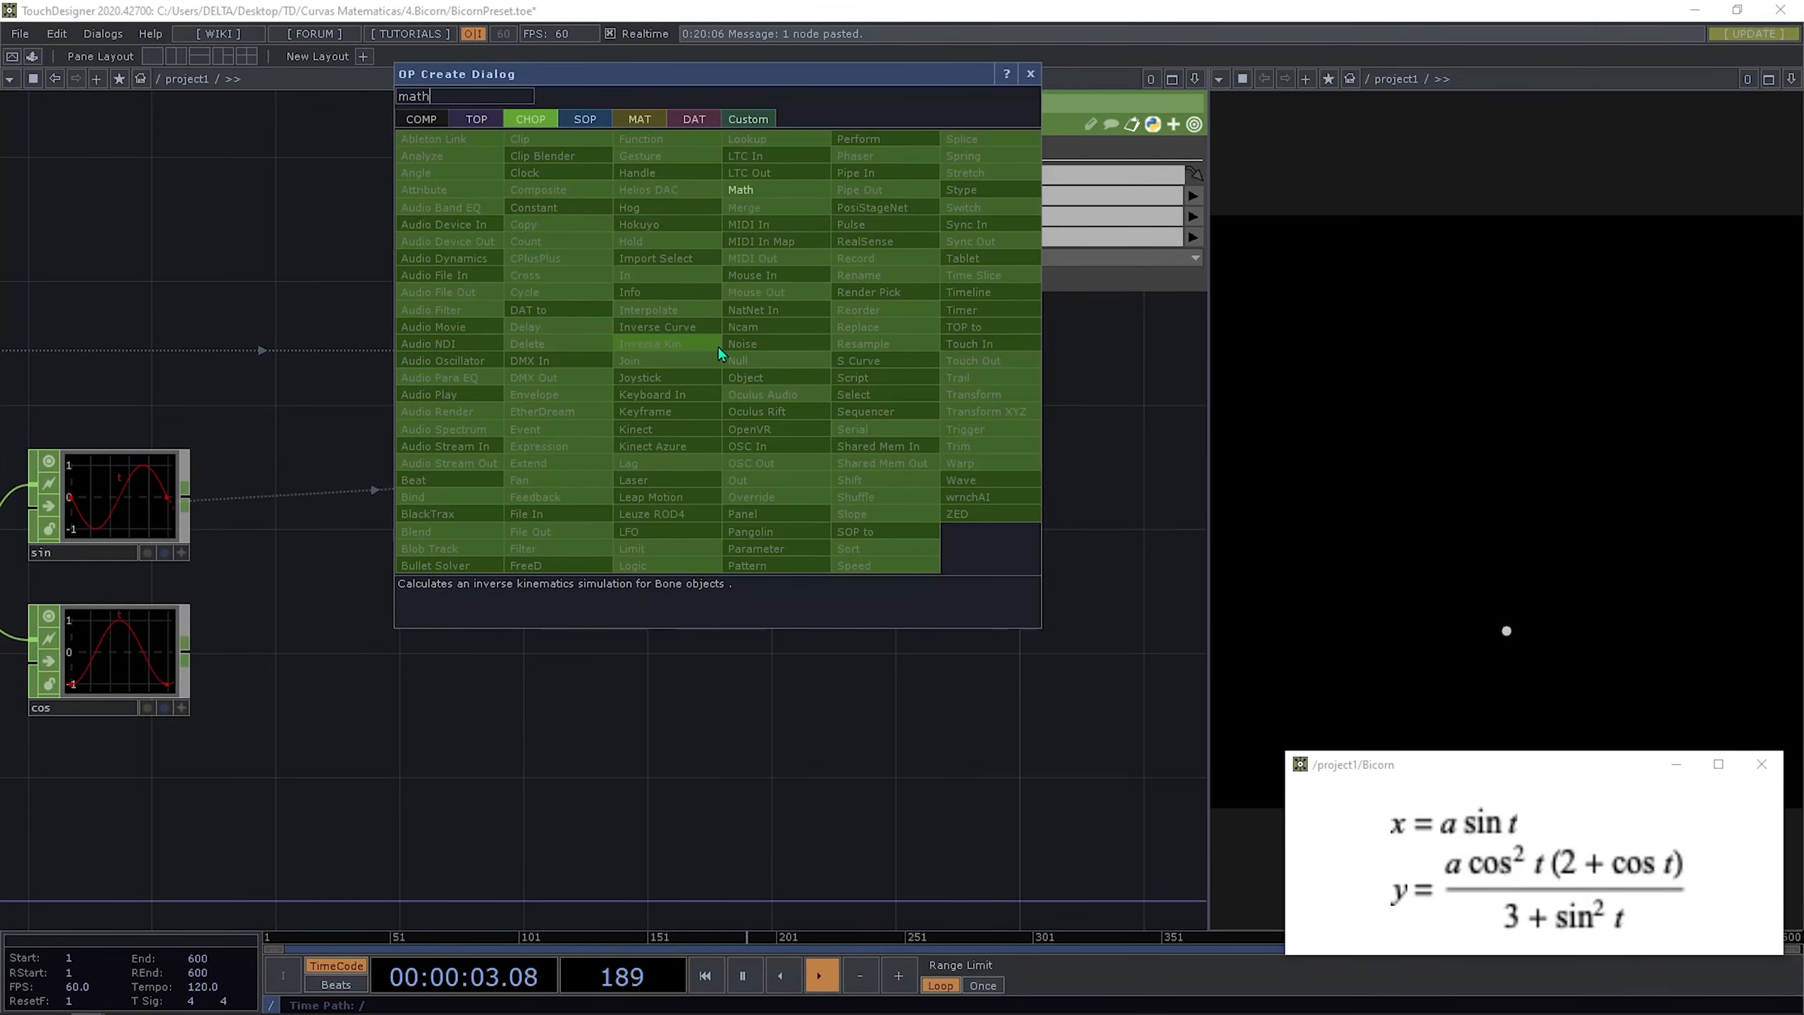
pyautogui.click(768, 190)
pyautogui.click(842, 399)
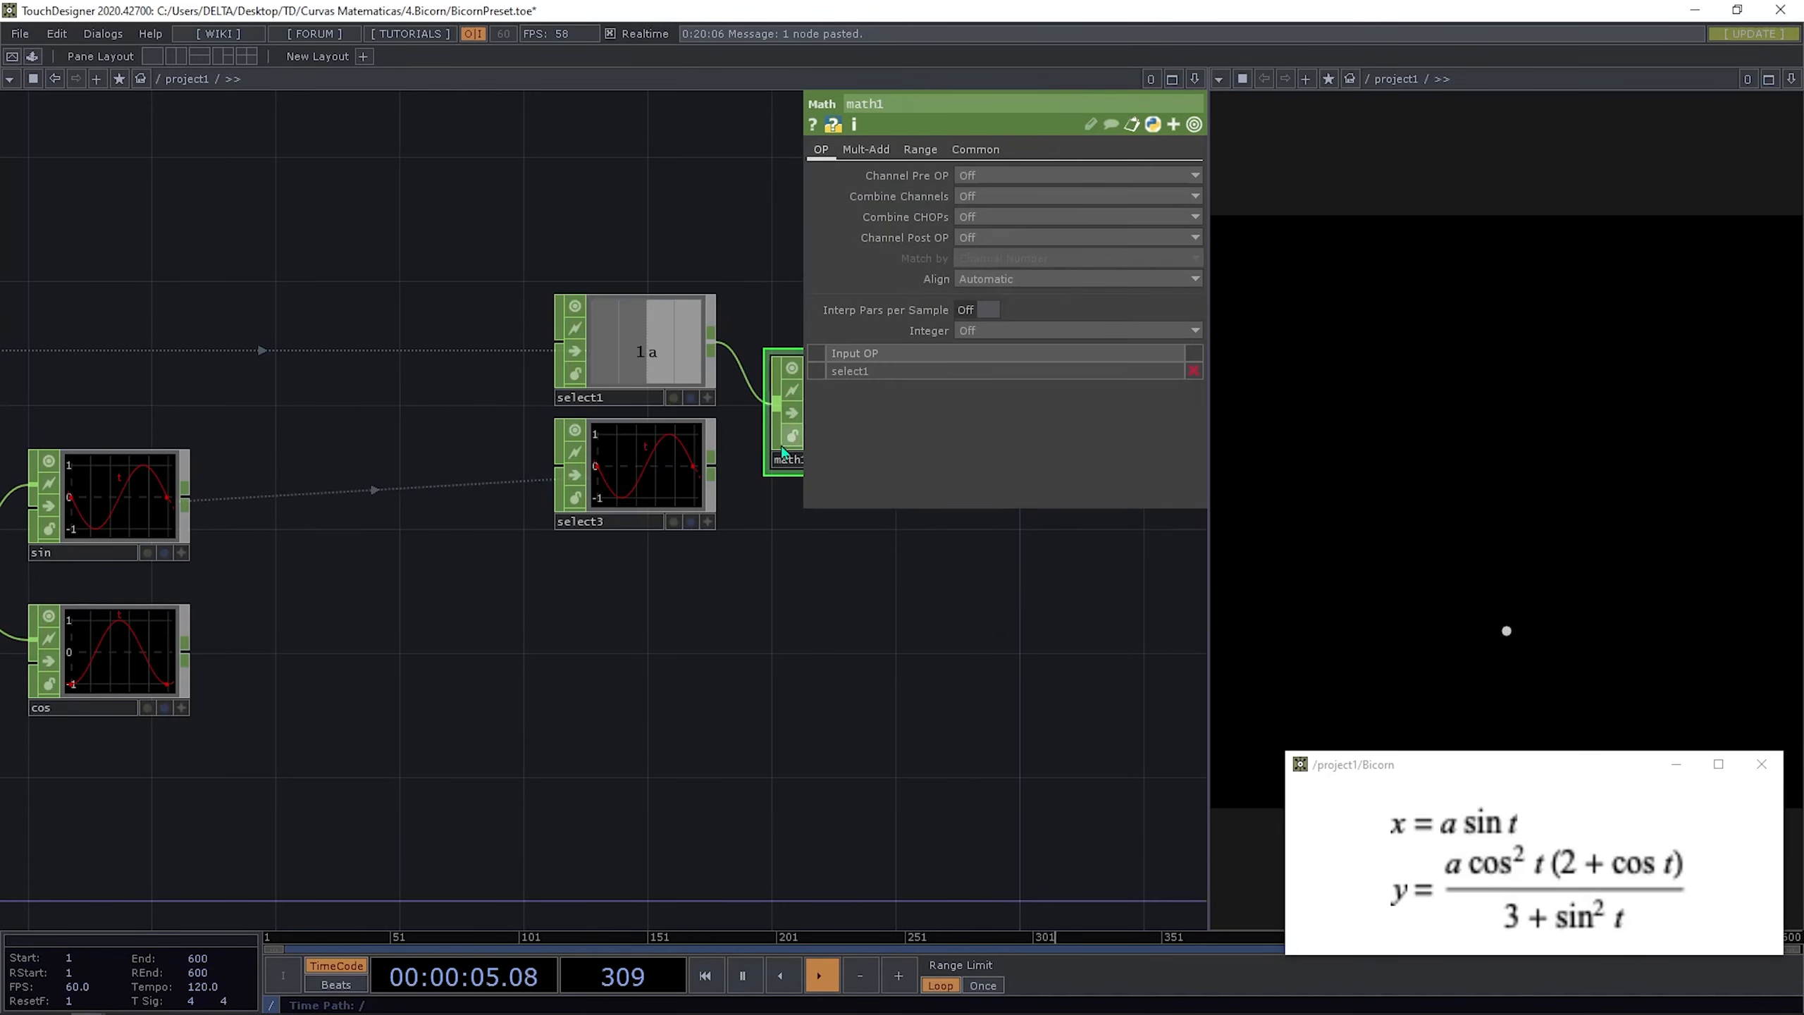
pyautogui.moveTo(709, 470); pyautogui.dragTo(776, 411)
pyautogui.click(1077, 217)
pyautogui.click(994, 290)
# Step: Set the Select CHOP holding channel a to rename its channel to tx
pyautogui.moveTo(717, 640); pyautogui.dragTo(405, 676)
pyautogui.click(326, 380)
pyautogui.click(971, 239)
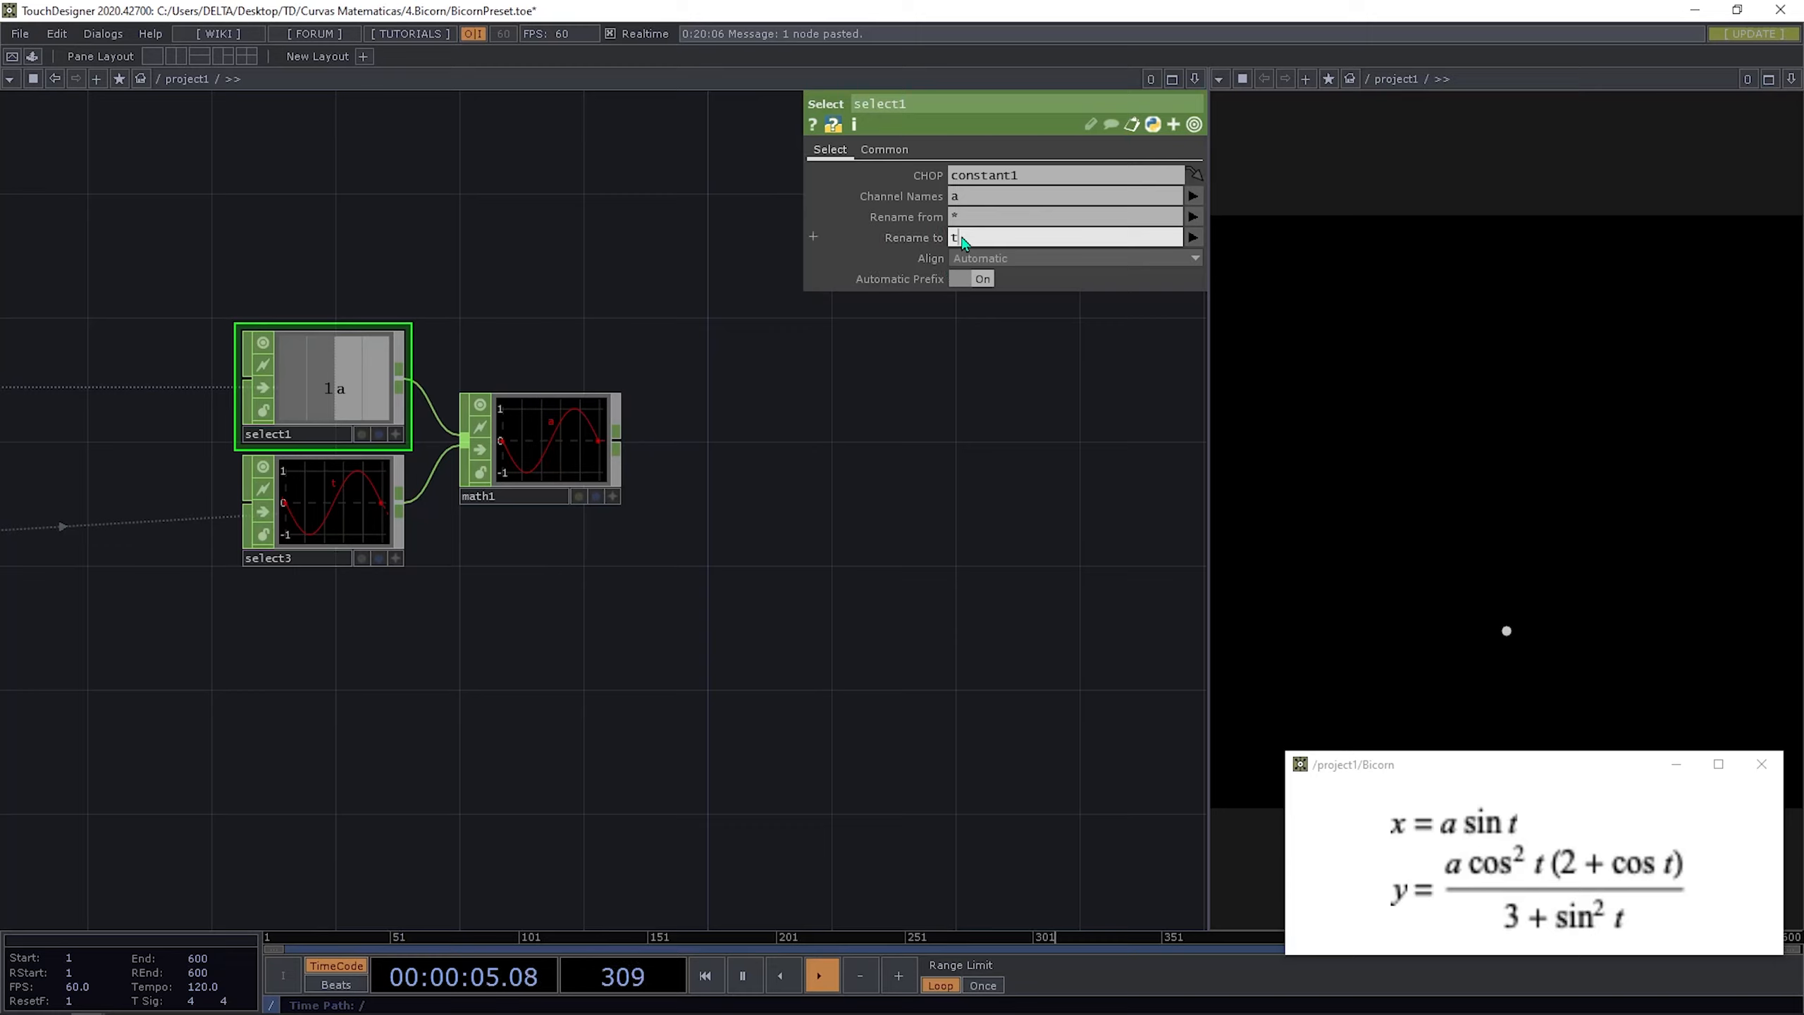
pyautogui.write('x')
pyautogui.press('Return')
pyautogui.moveTo(841, 489); pyautogui.dragTo(935, 482)
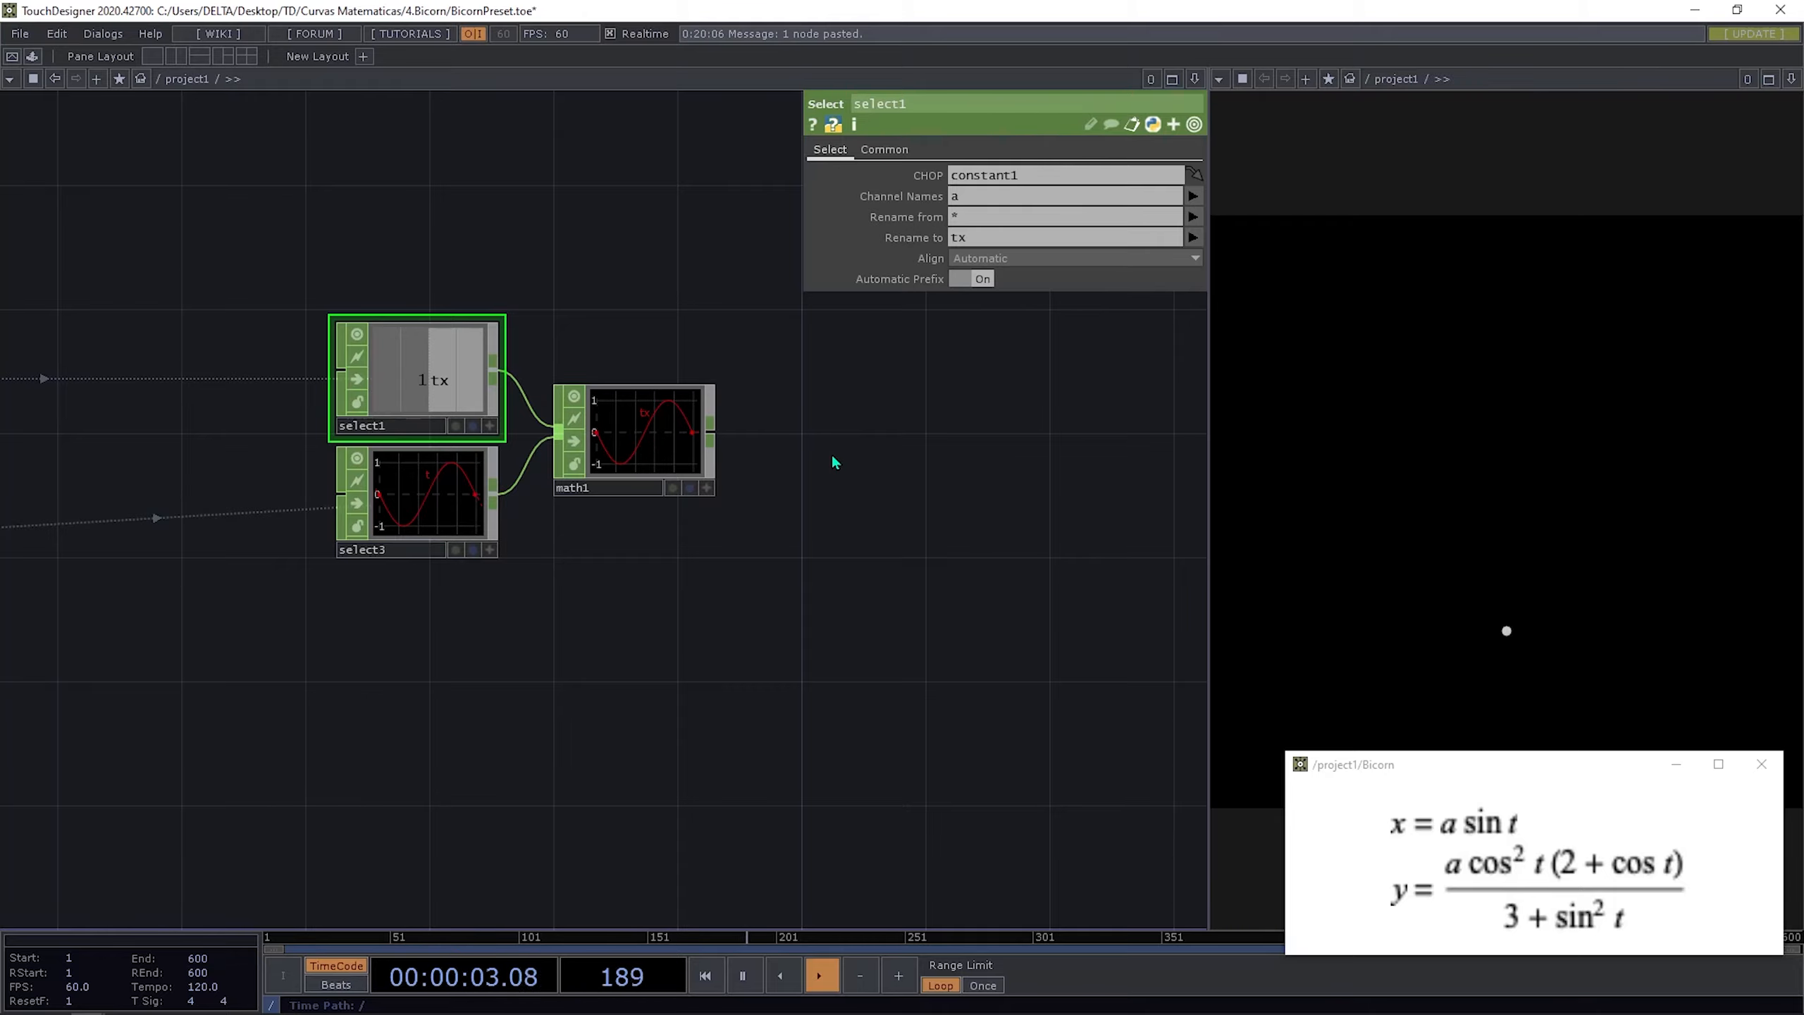
pyautogui.moveTo(981, 541); pyautogui.dragTo(1042, 515)
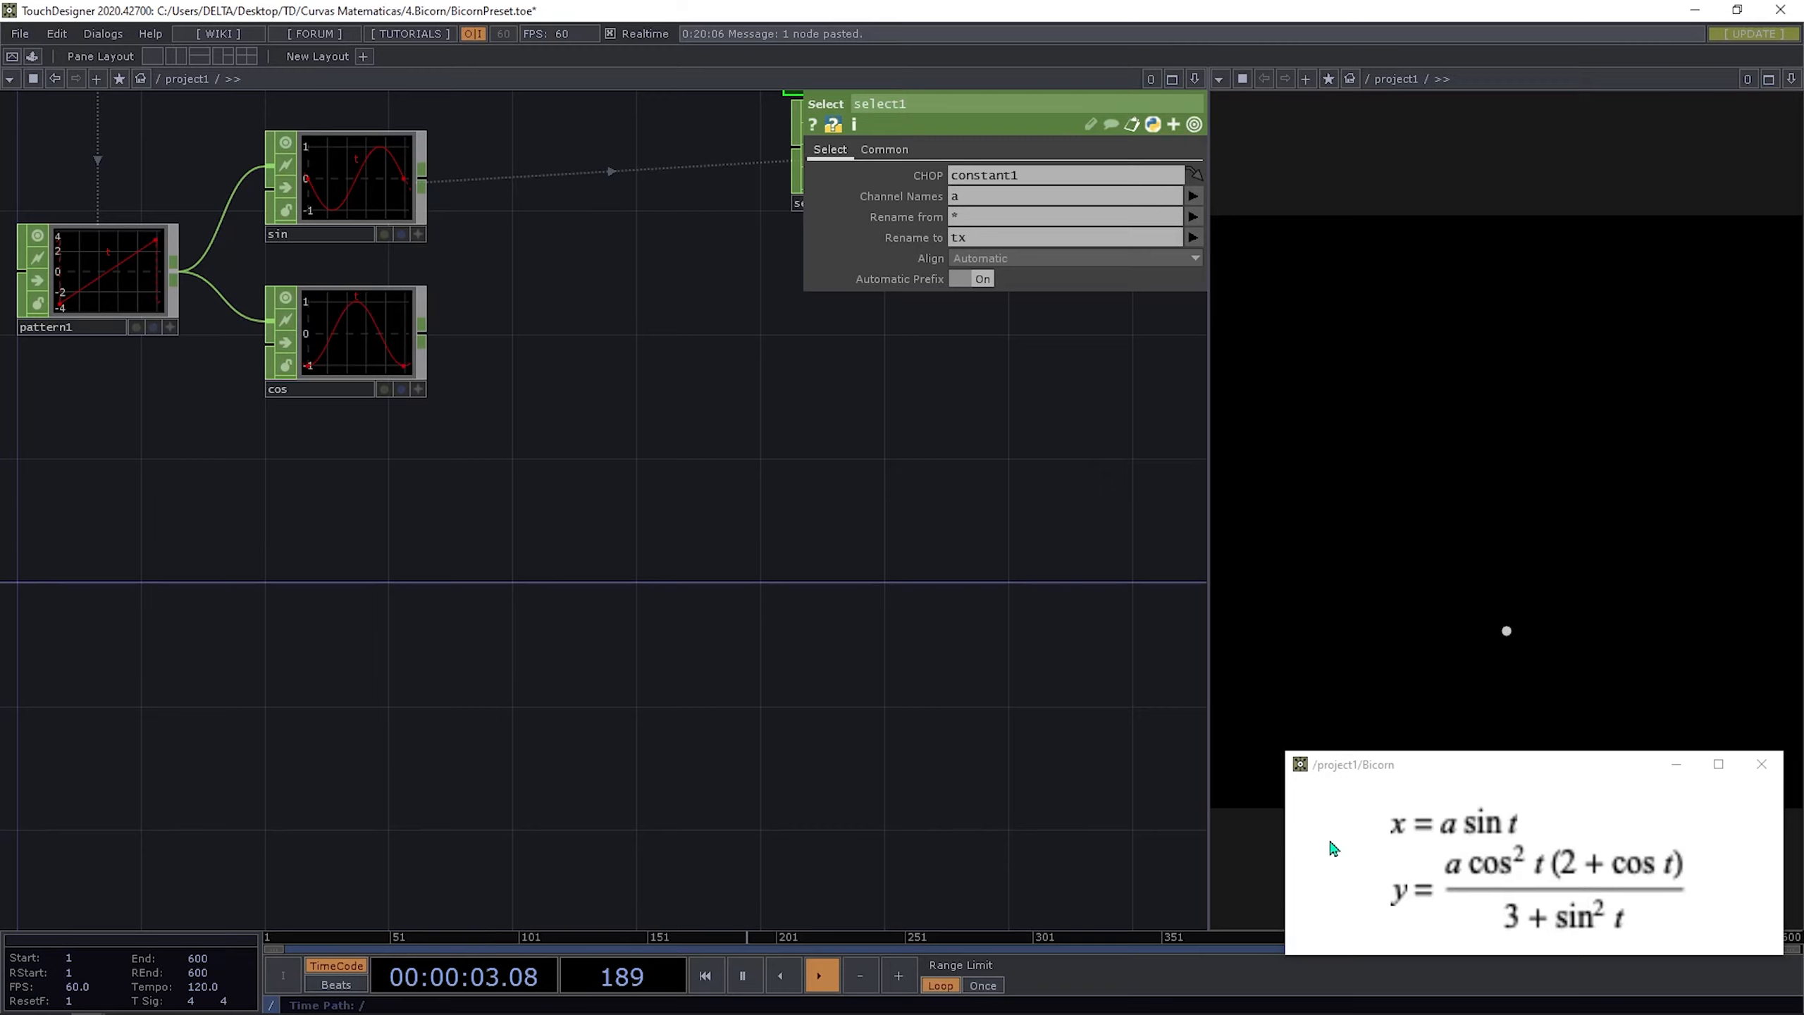
pyautogui.moveTo(1129, 773); pyautogui.dragTo(1005, 778)
pyautogui.moveTo(734, 716); pyautogui.dragTo(902, 719)
pyautogui.moveTo(656, 700); pyautogui.dragTo(680, 773)
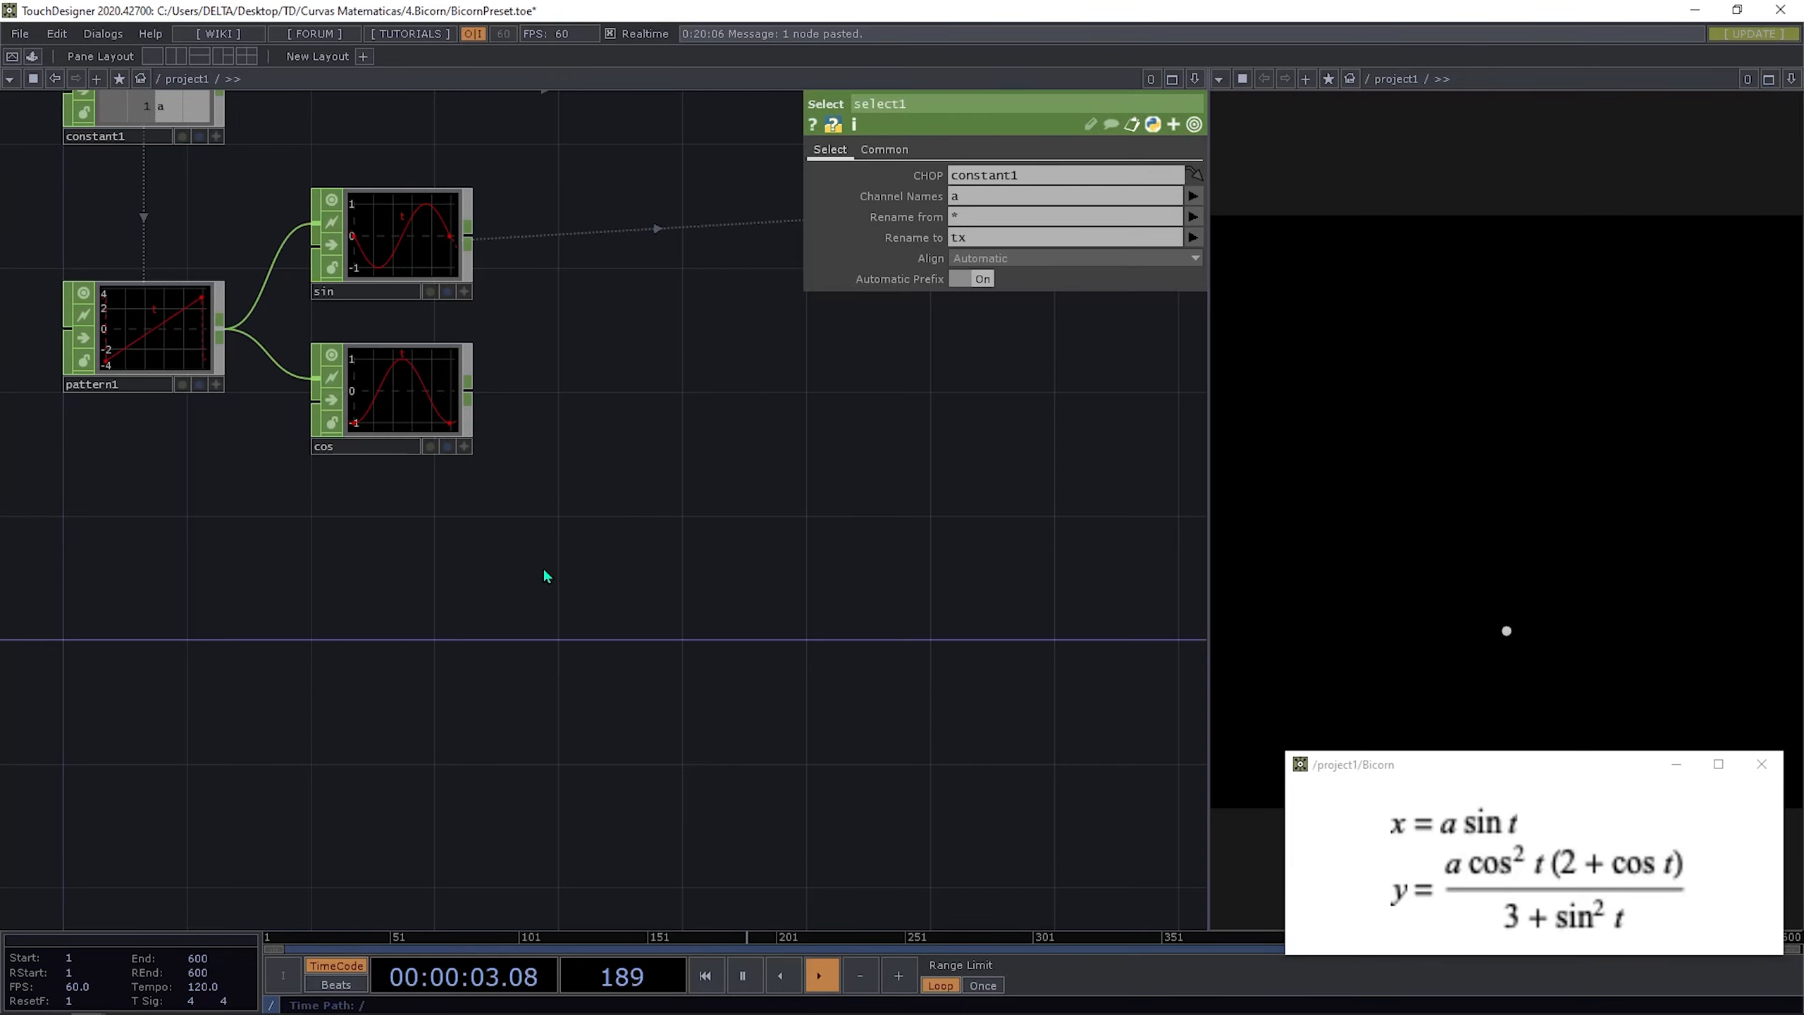
pyautogui.moveTo(545, 574); pyautogui.dragTo(643, 586)
pyautogui.press('Tab')
pyautogui.write('se')
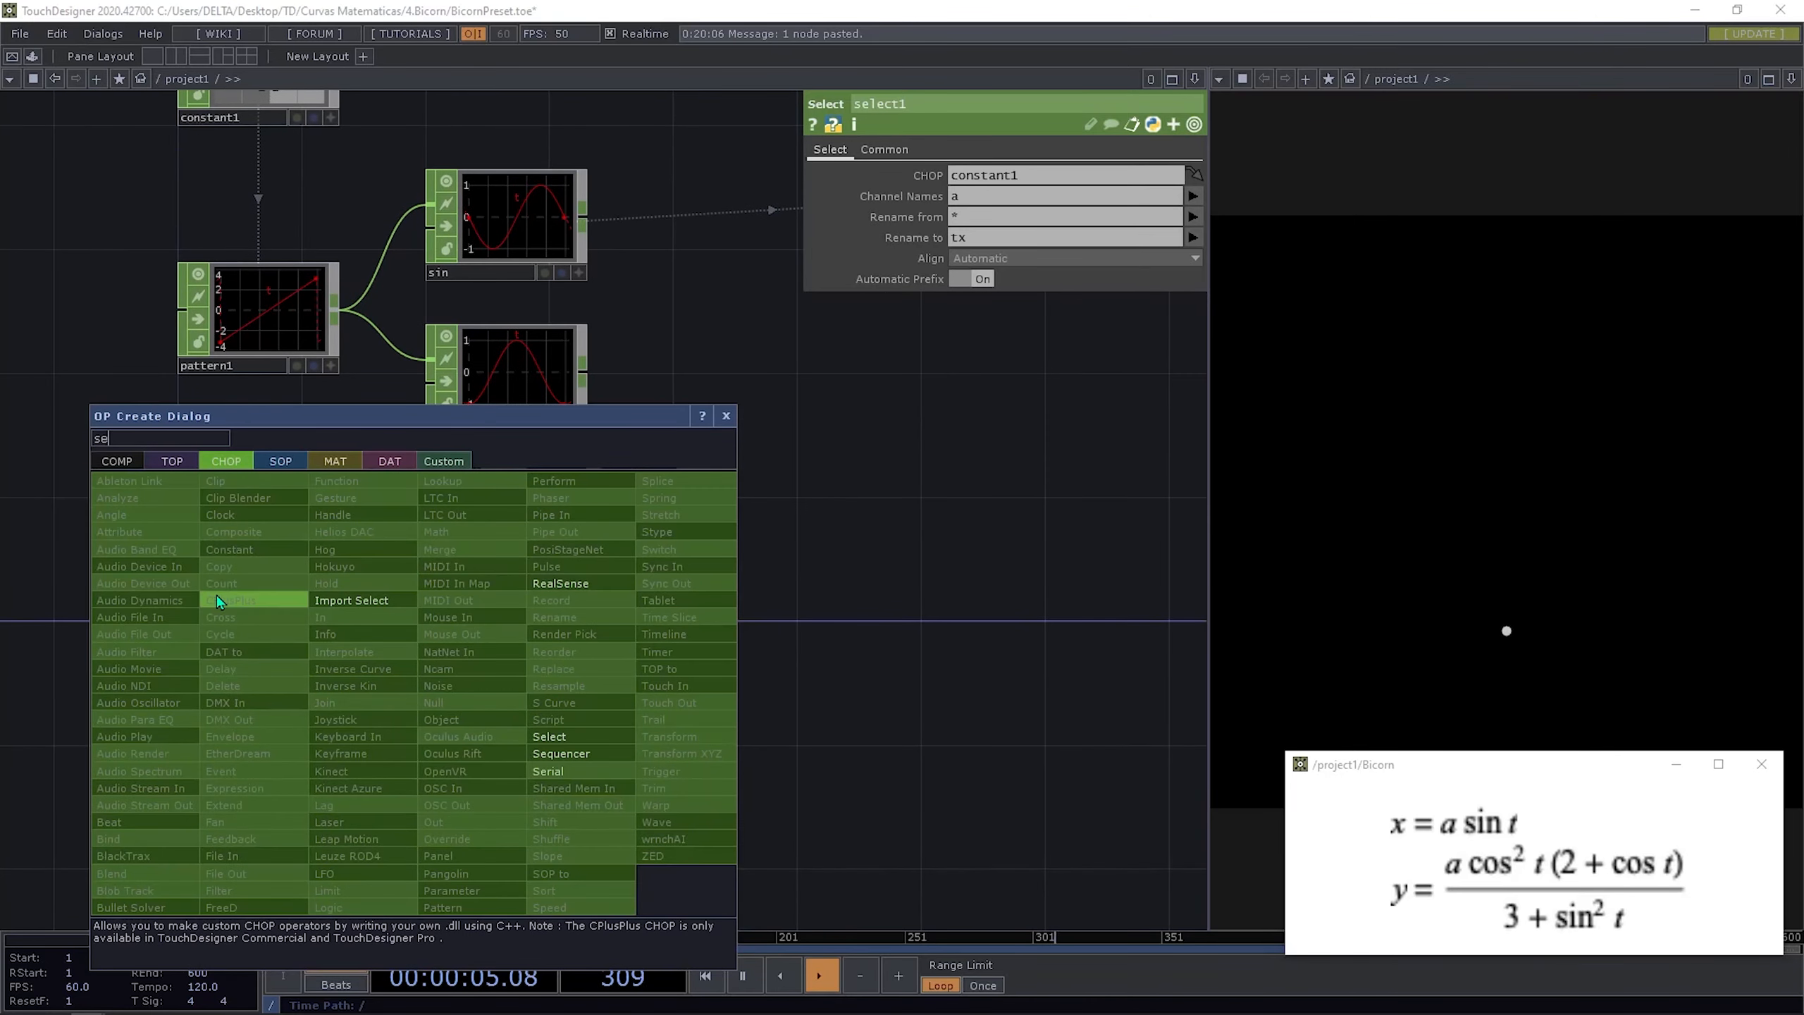
pyautogui.press('Escape')
# Step: Paste a copy of the Select CHOP that references the constant below the cos Function CHOP
pyautogui.moveTo(815, 567); pyautogui.dragTo(346, 785)
pyautogui.hotkey('ctrl', 'v')
pyautogui.moveTo(716, 540); pyautogui.dragTo(947, 351)
pyautogui.moveTo(768, 232); pyautogui.dragTo(207, 561)
pyautogui.moveTo(668, 673); pyautogui.dragTo(837, 625)
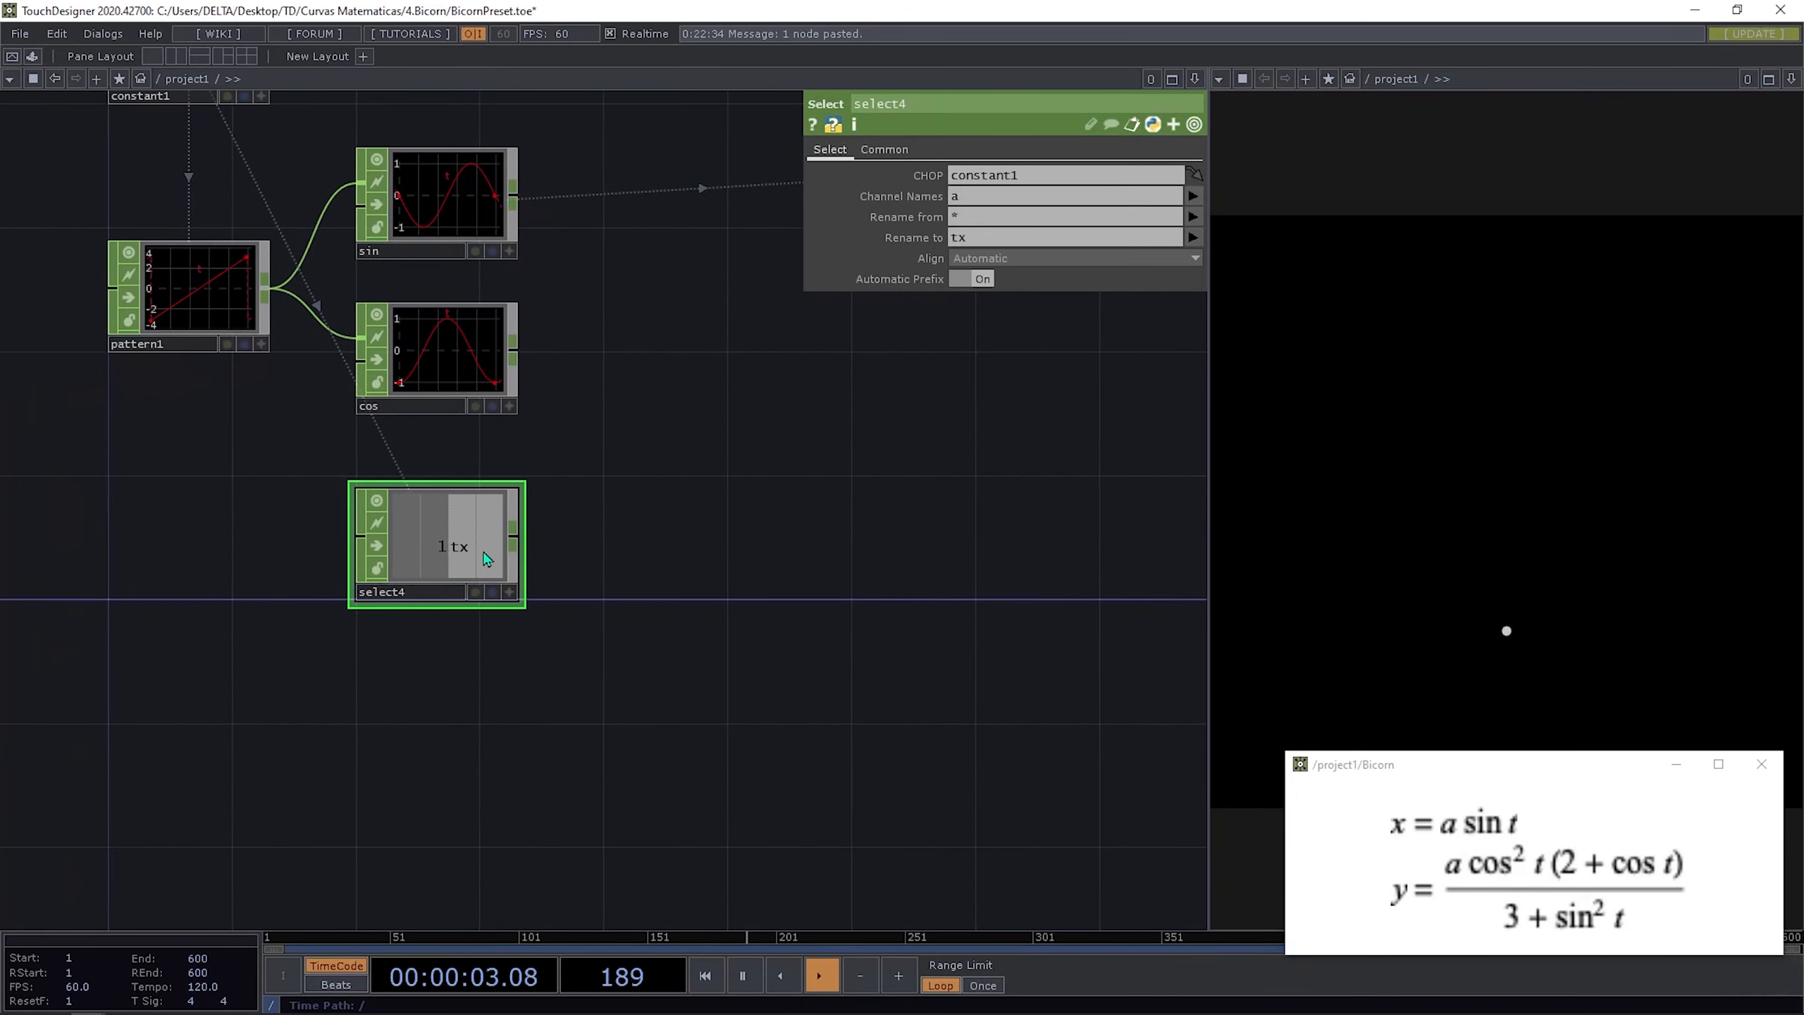
pyautogui.moveTo(622, 302); pyautogui.dragTo(611, 371)
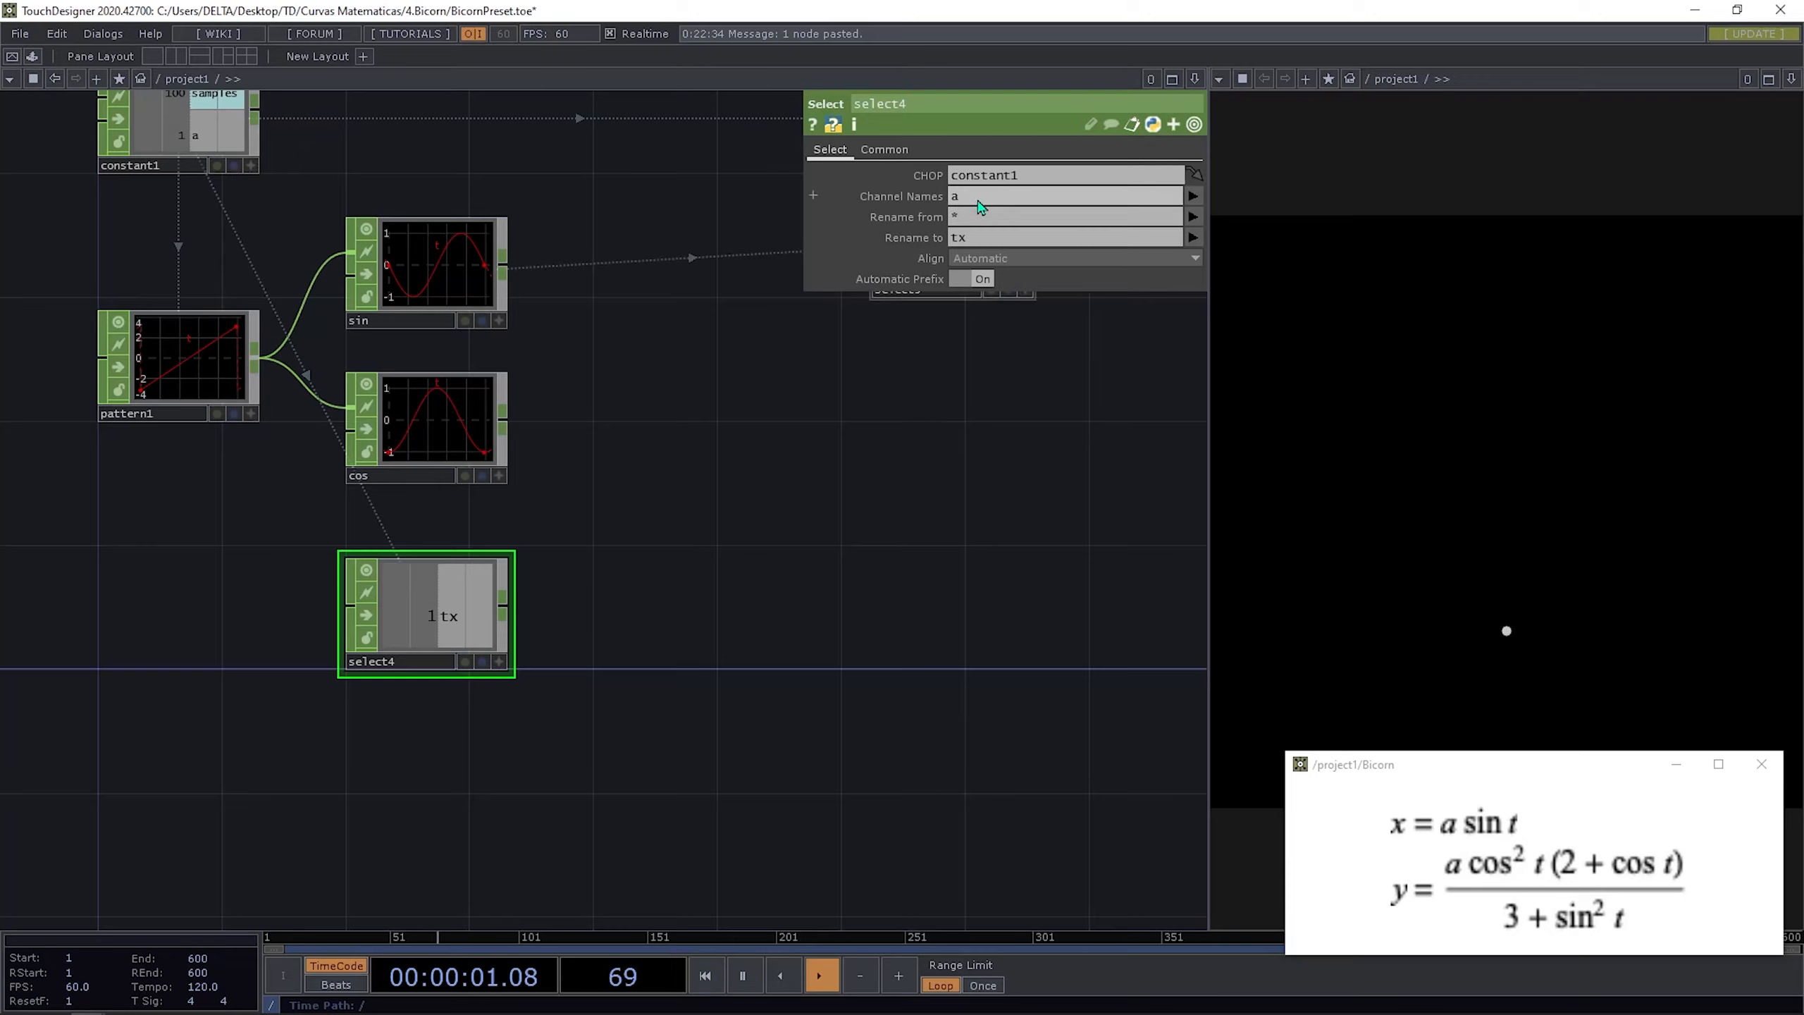
# Step: Set the copied Select CHOP's Rename to value to ty
pyautogui.click(1012, 241)
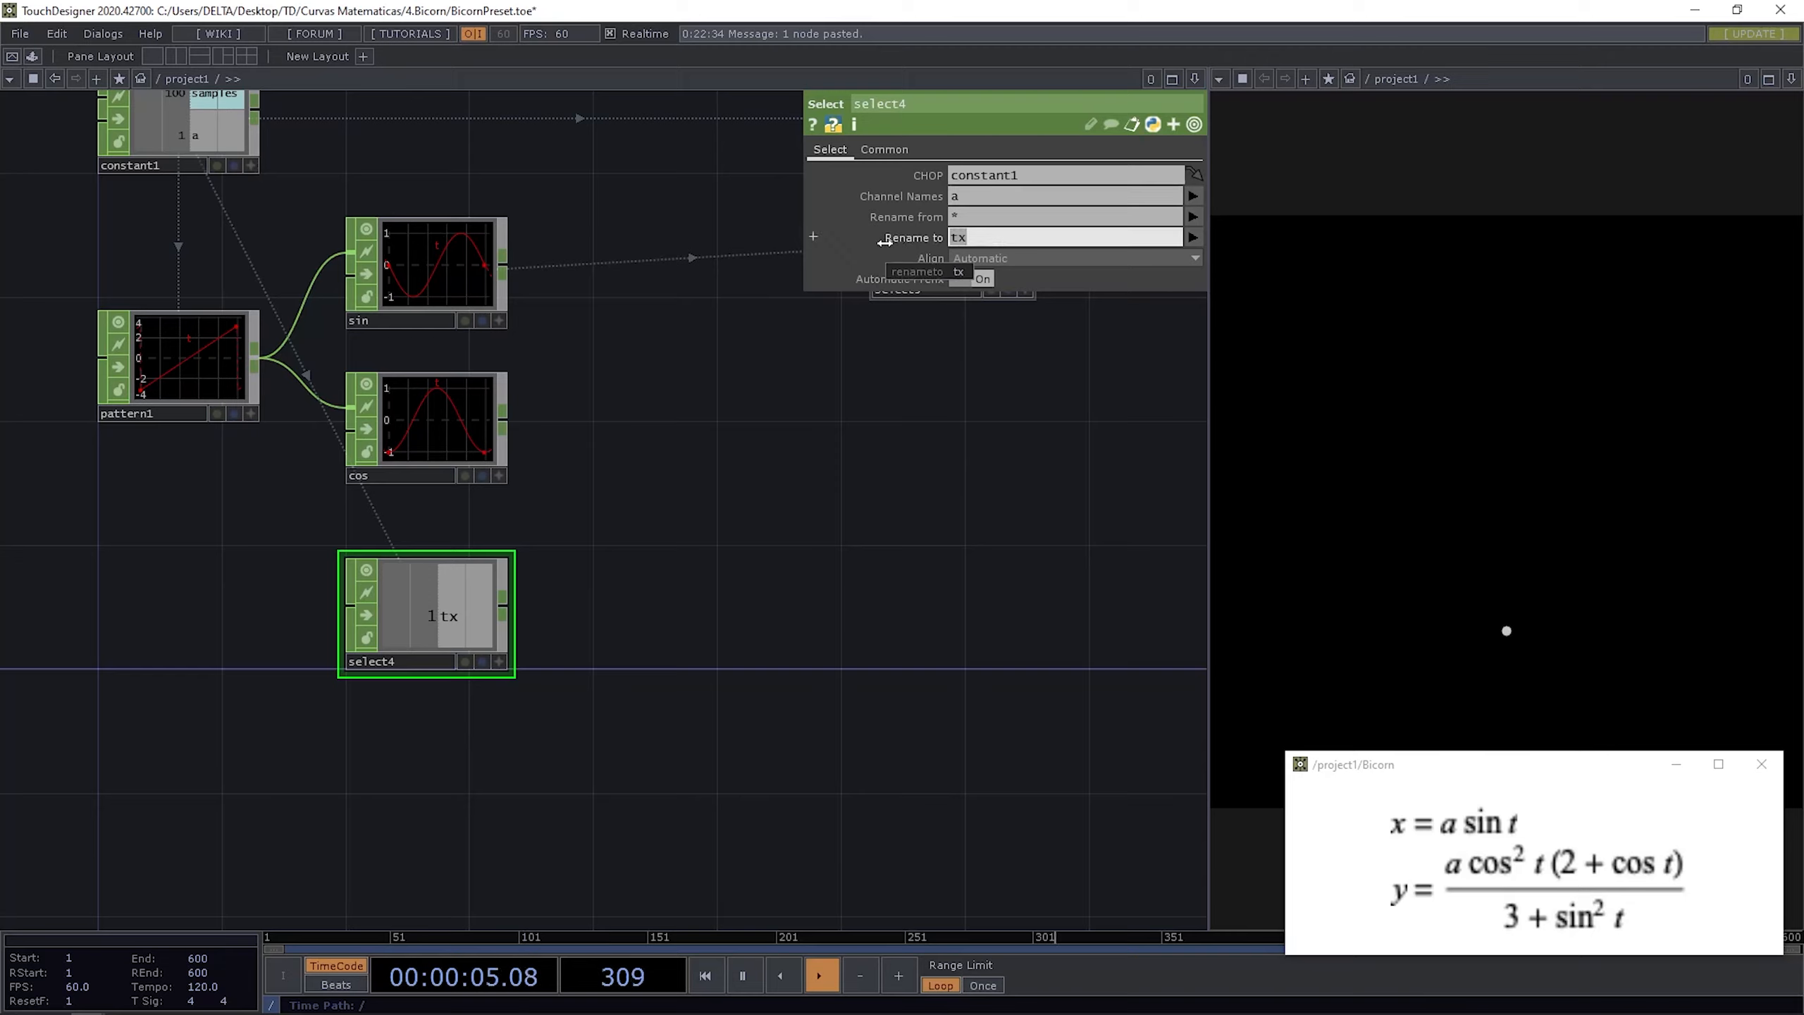
pyautogui.write('ty')
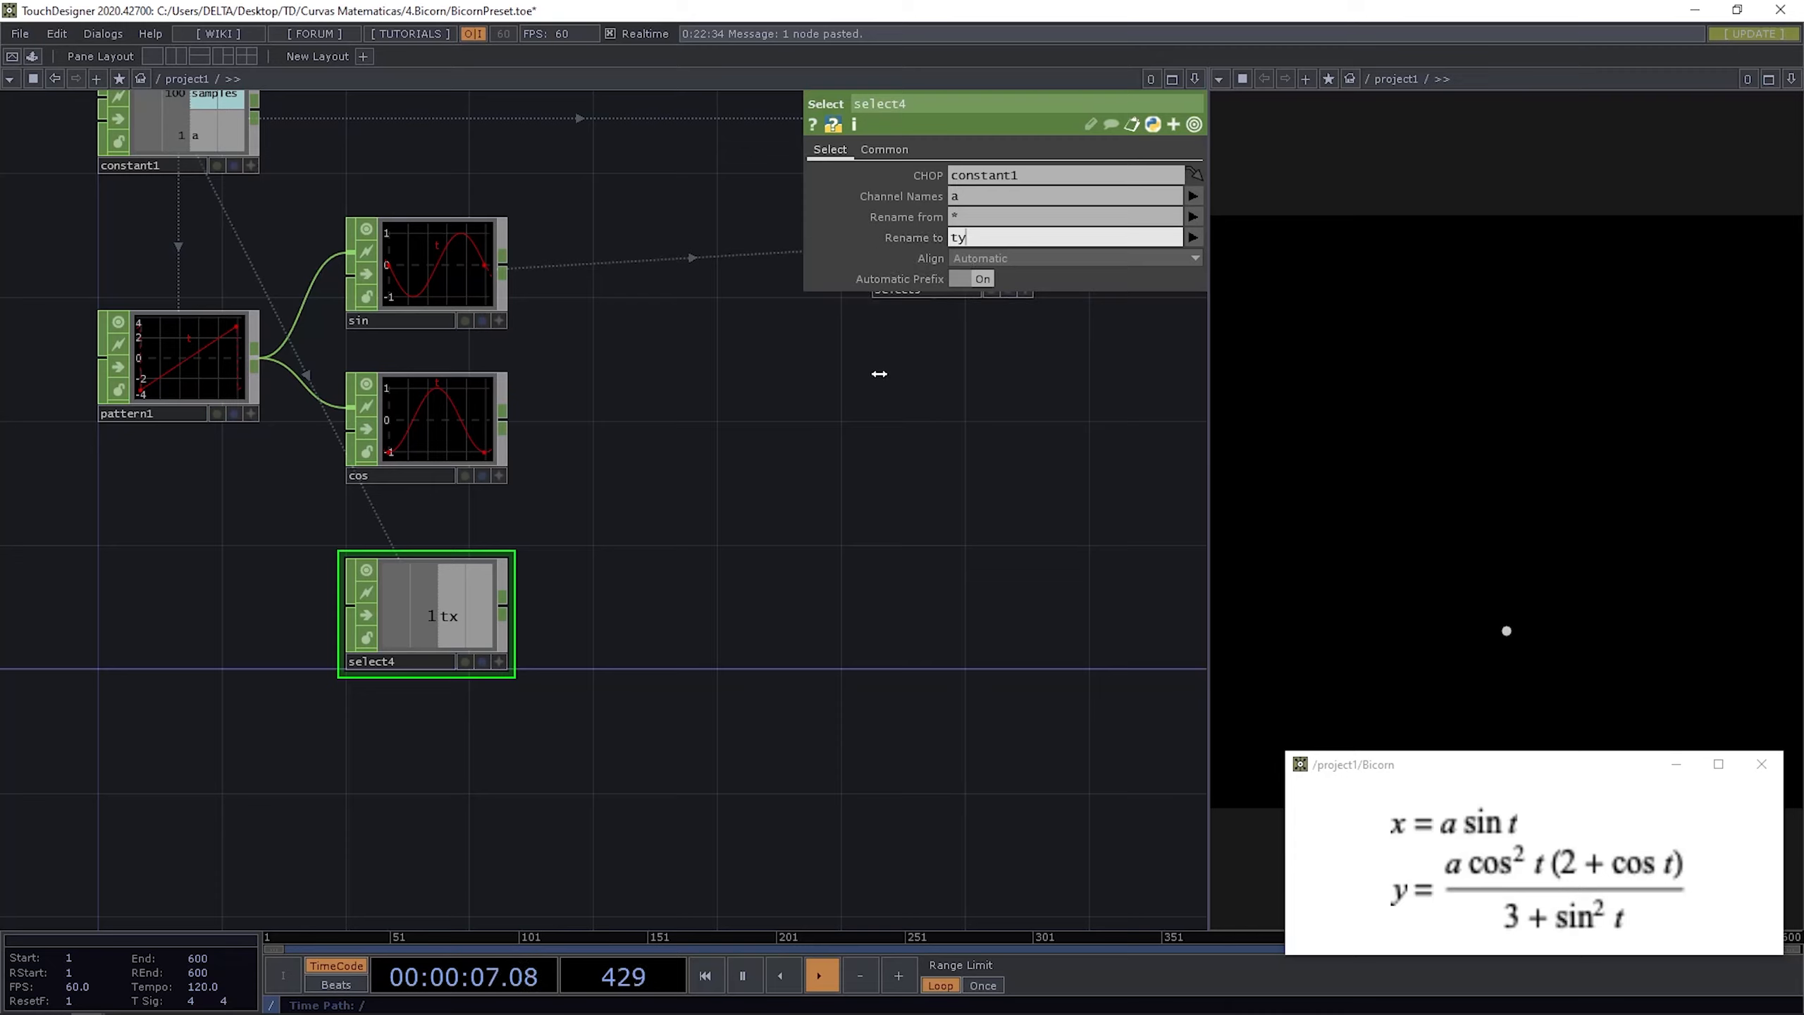
pyautogui.press('Return')
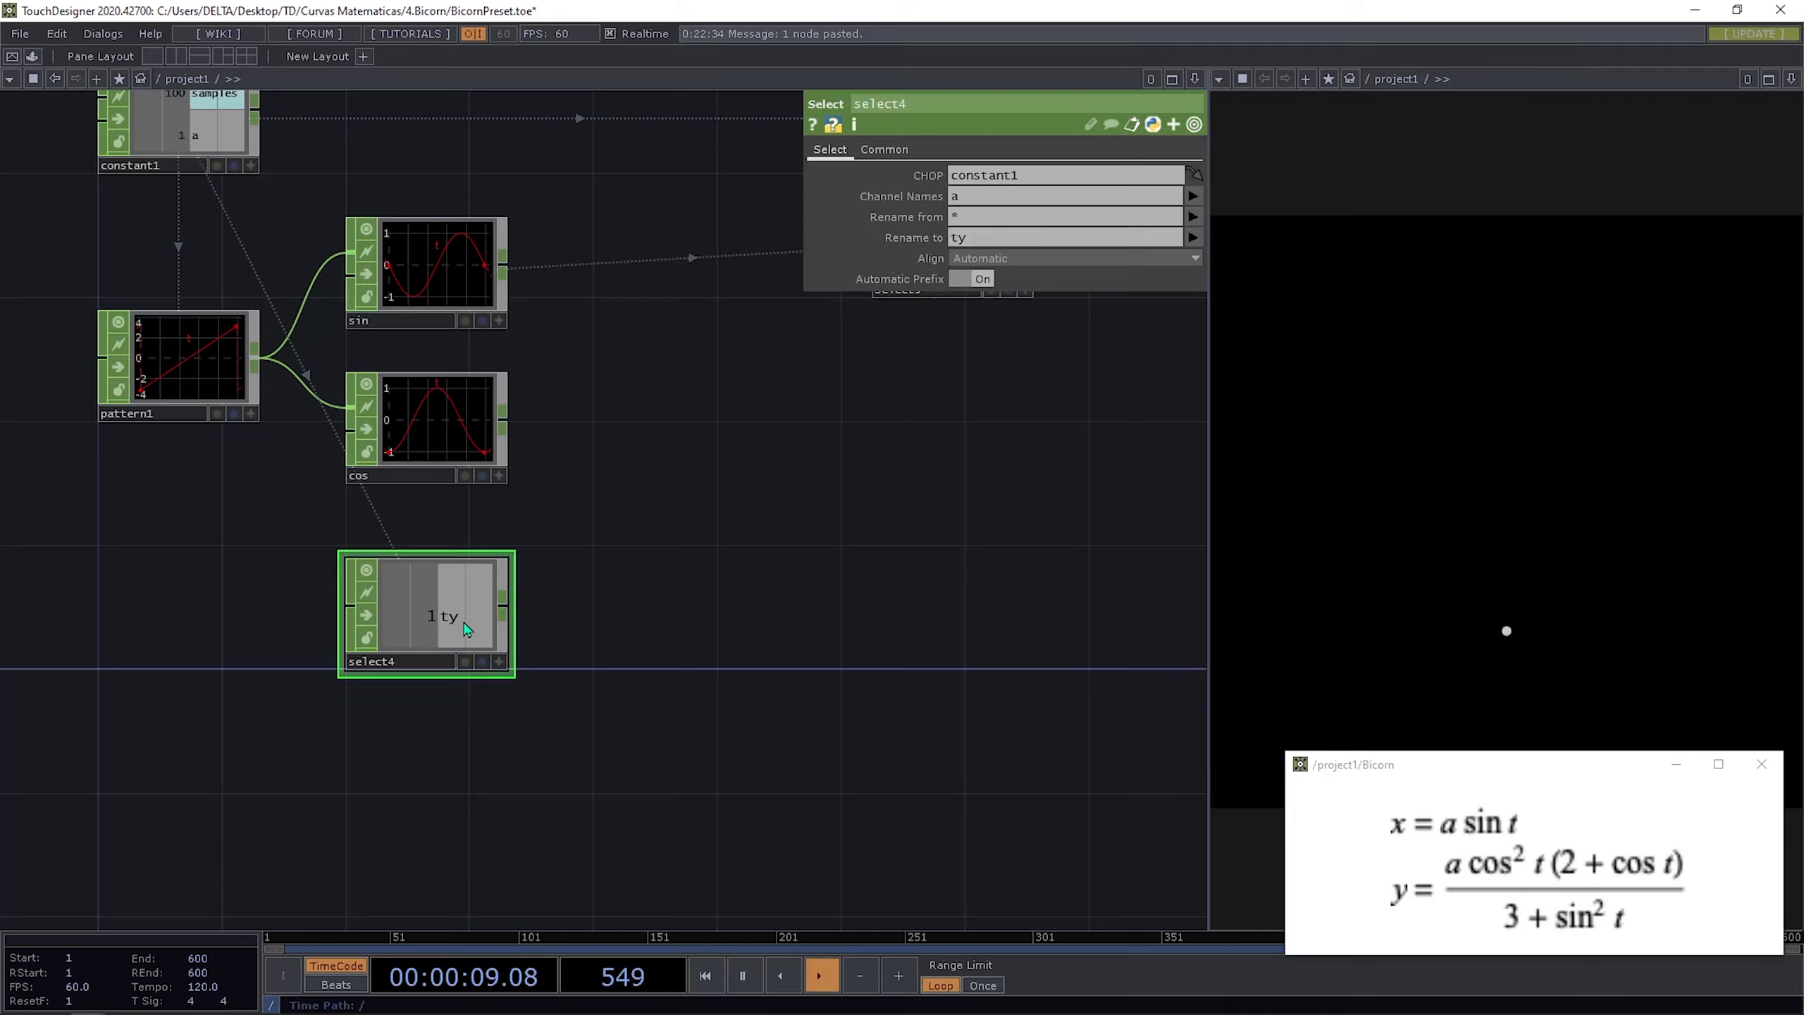
# Step: Set the copied Select CHOP's Rename to value to a
pyautogui.moveTo(1033, 239); pyautogui.dragTo(758, 244)
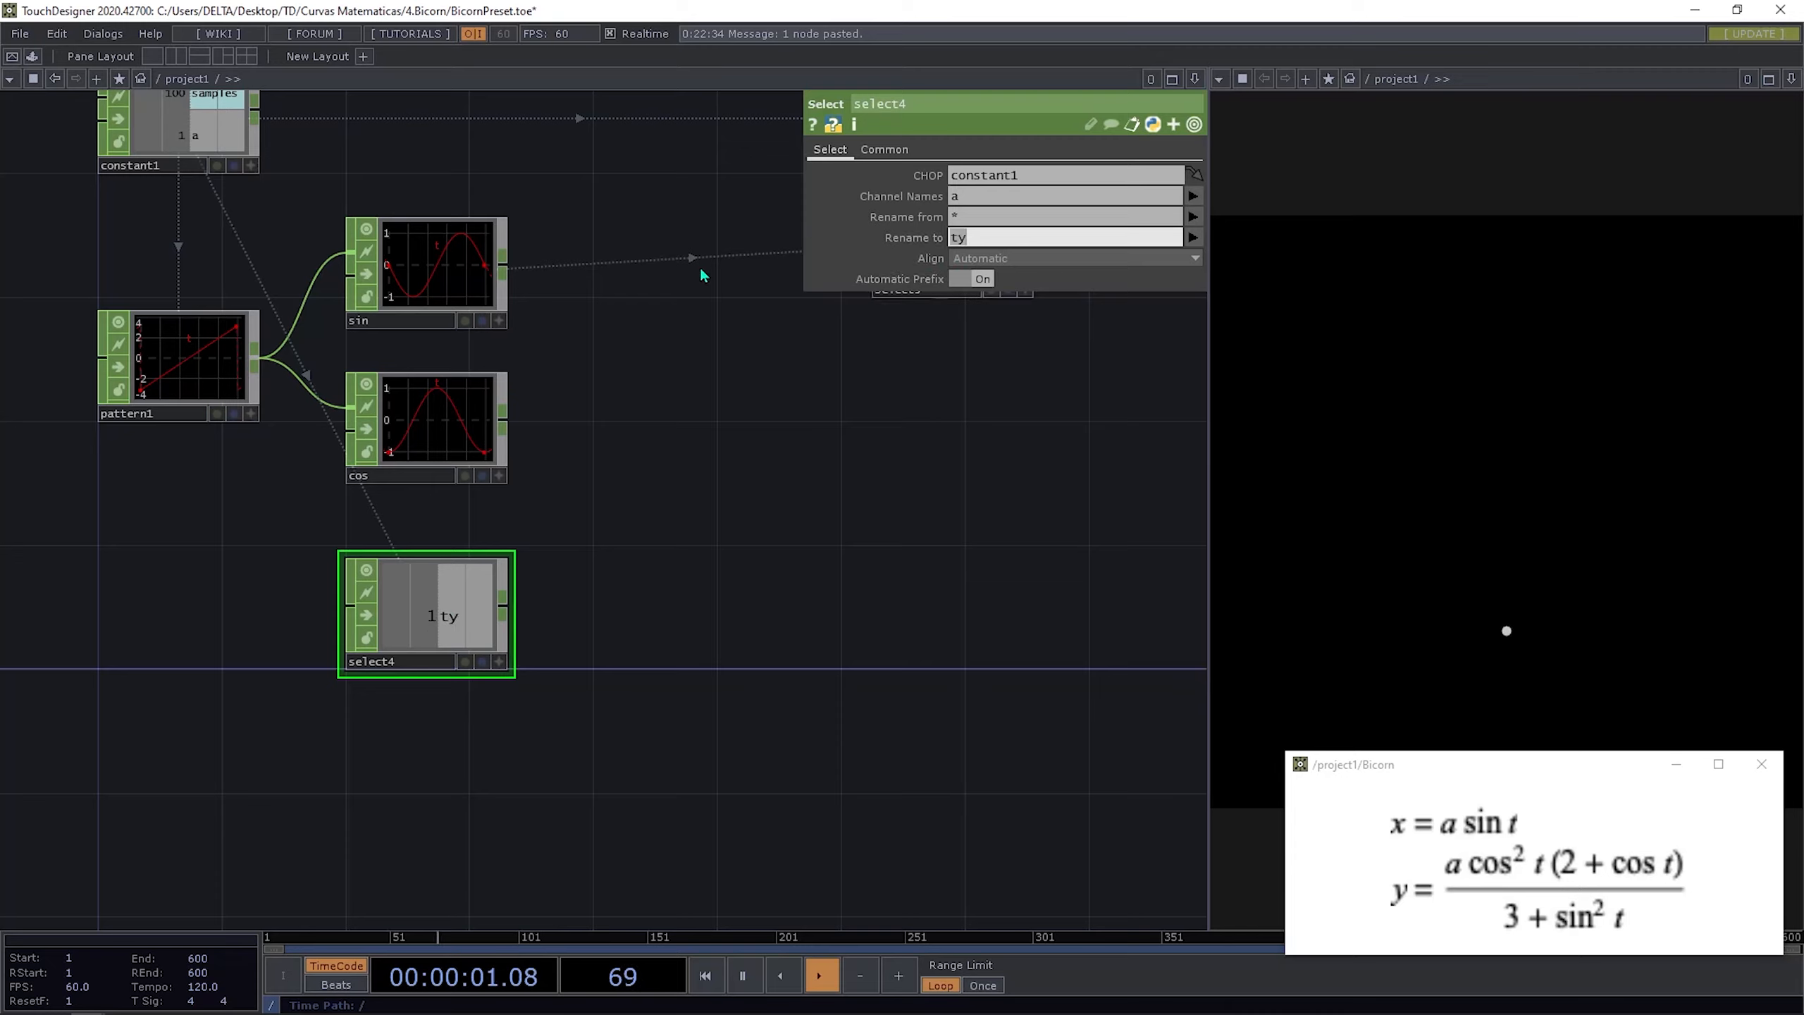
pyautogui.write('a')
pyautogui.press('Return')
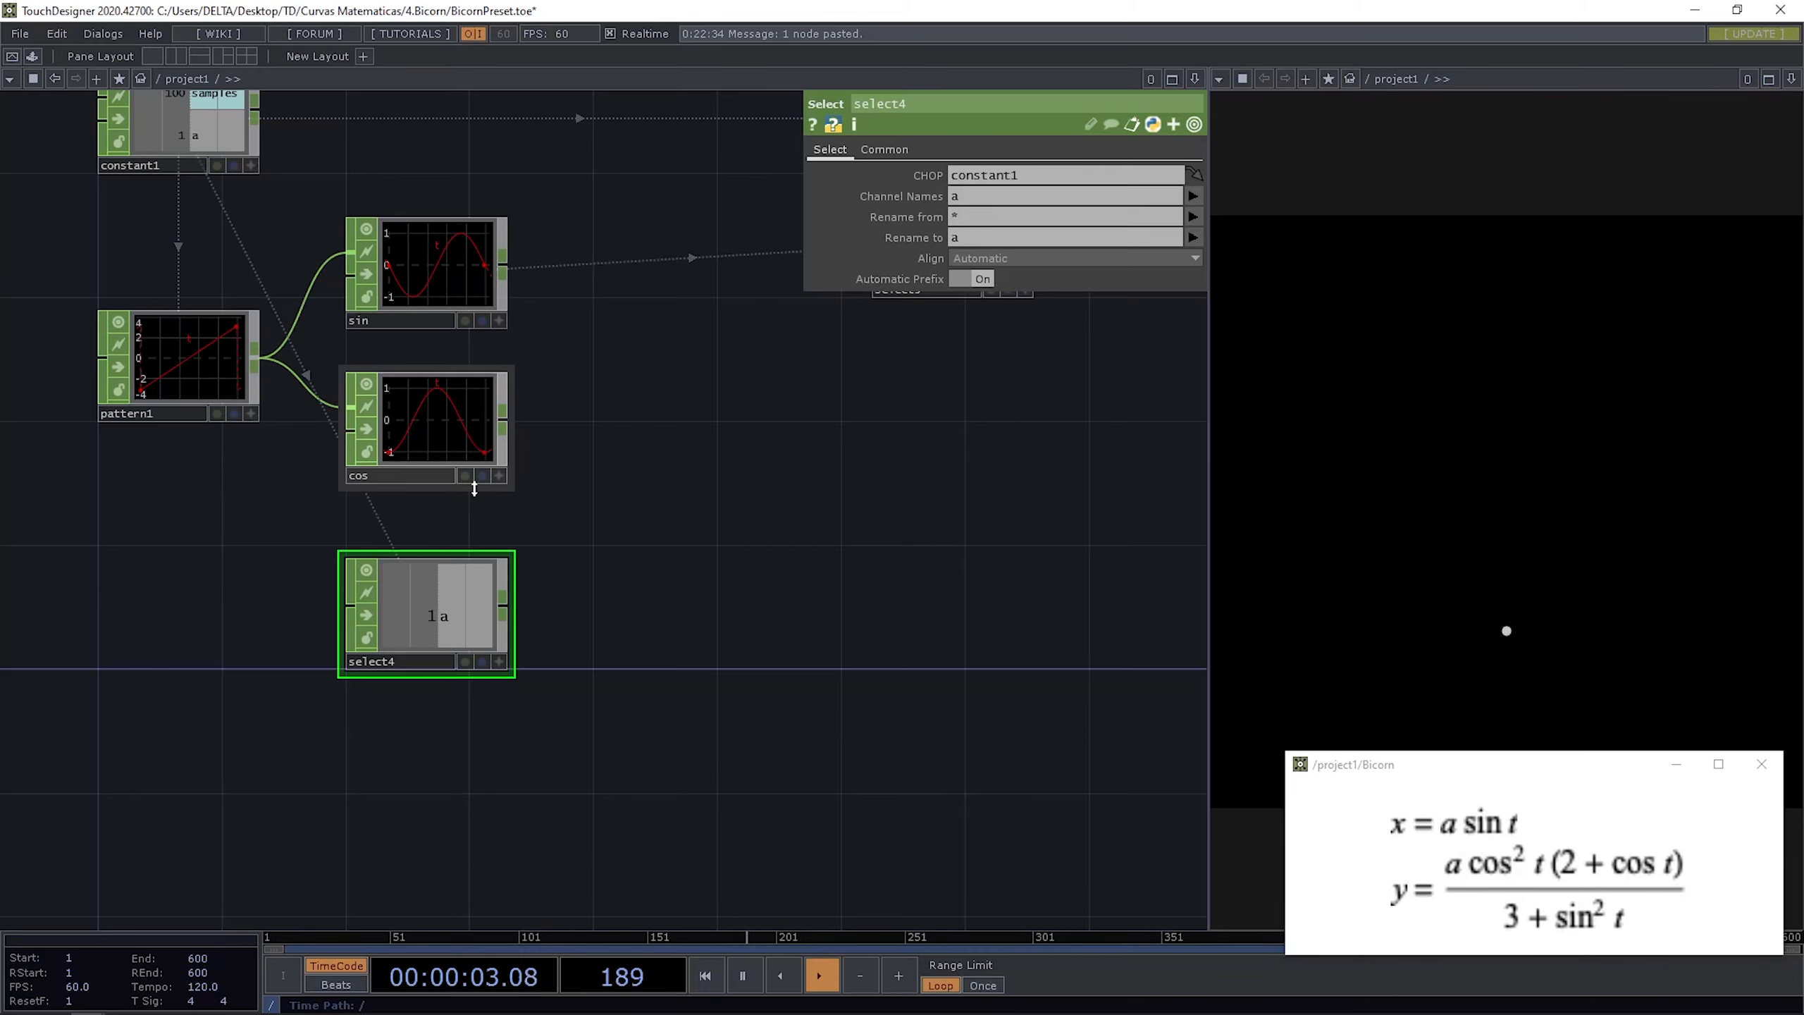
# Step: Add a Select CHOP directly below the copied one and make it reference the cos CHOP
pyautogui.press('Tab')
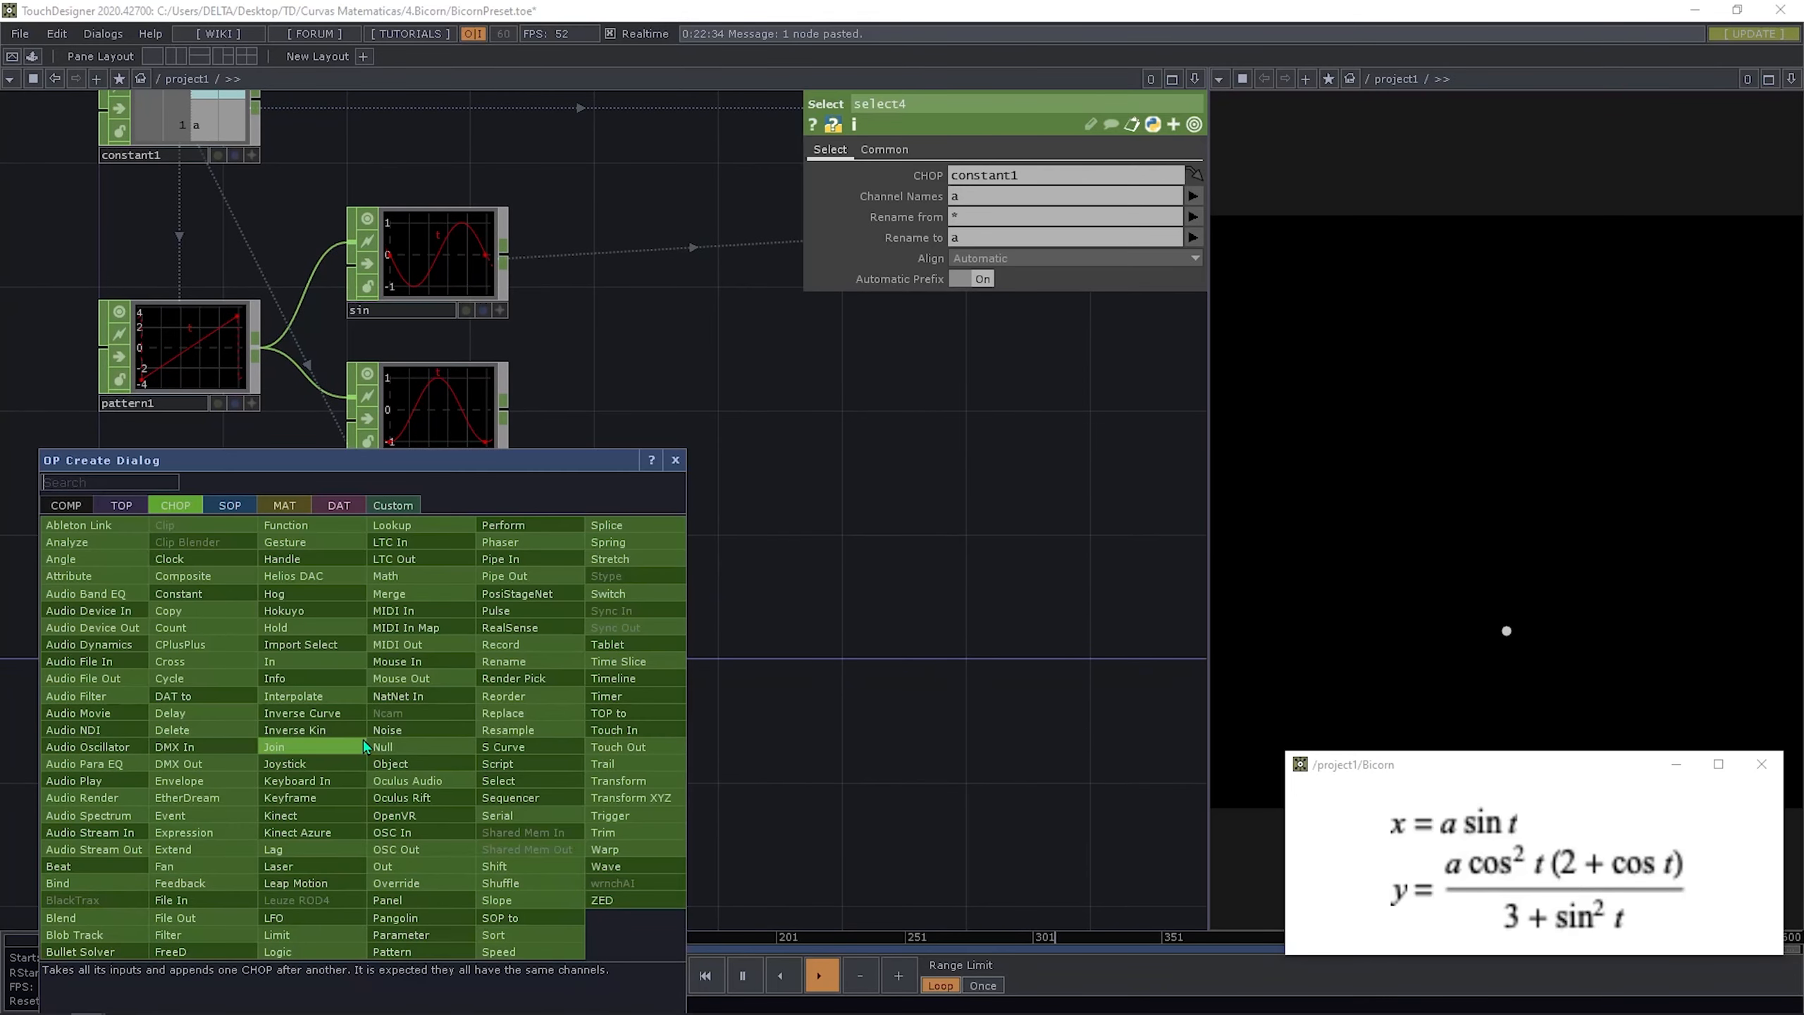
pyautogui.write('se')
pyautogui.click(498, 780)
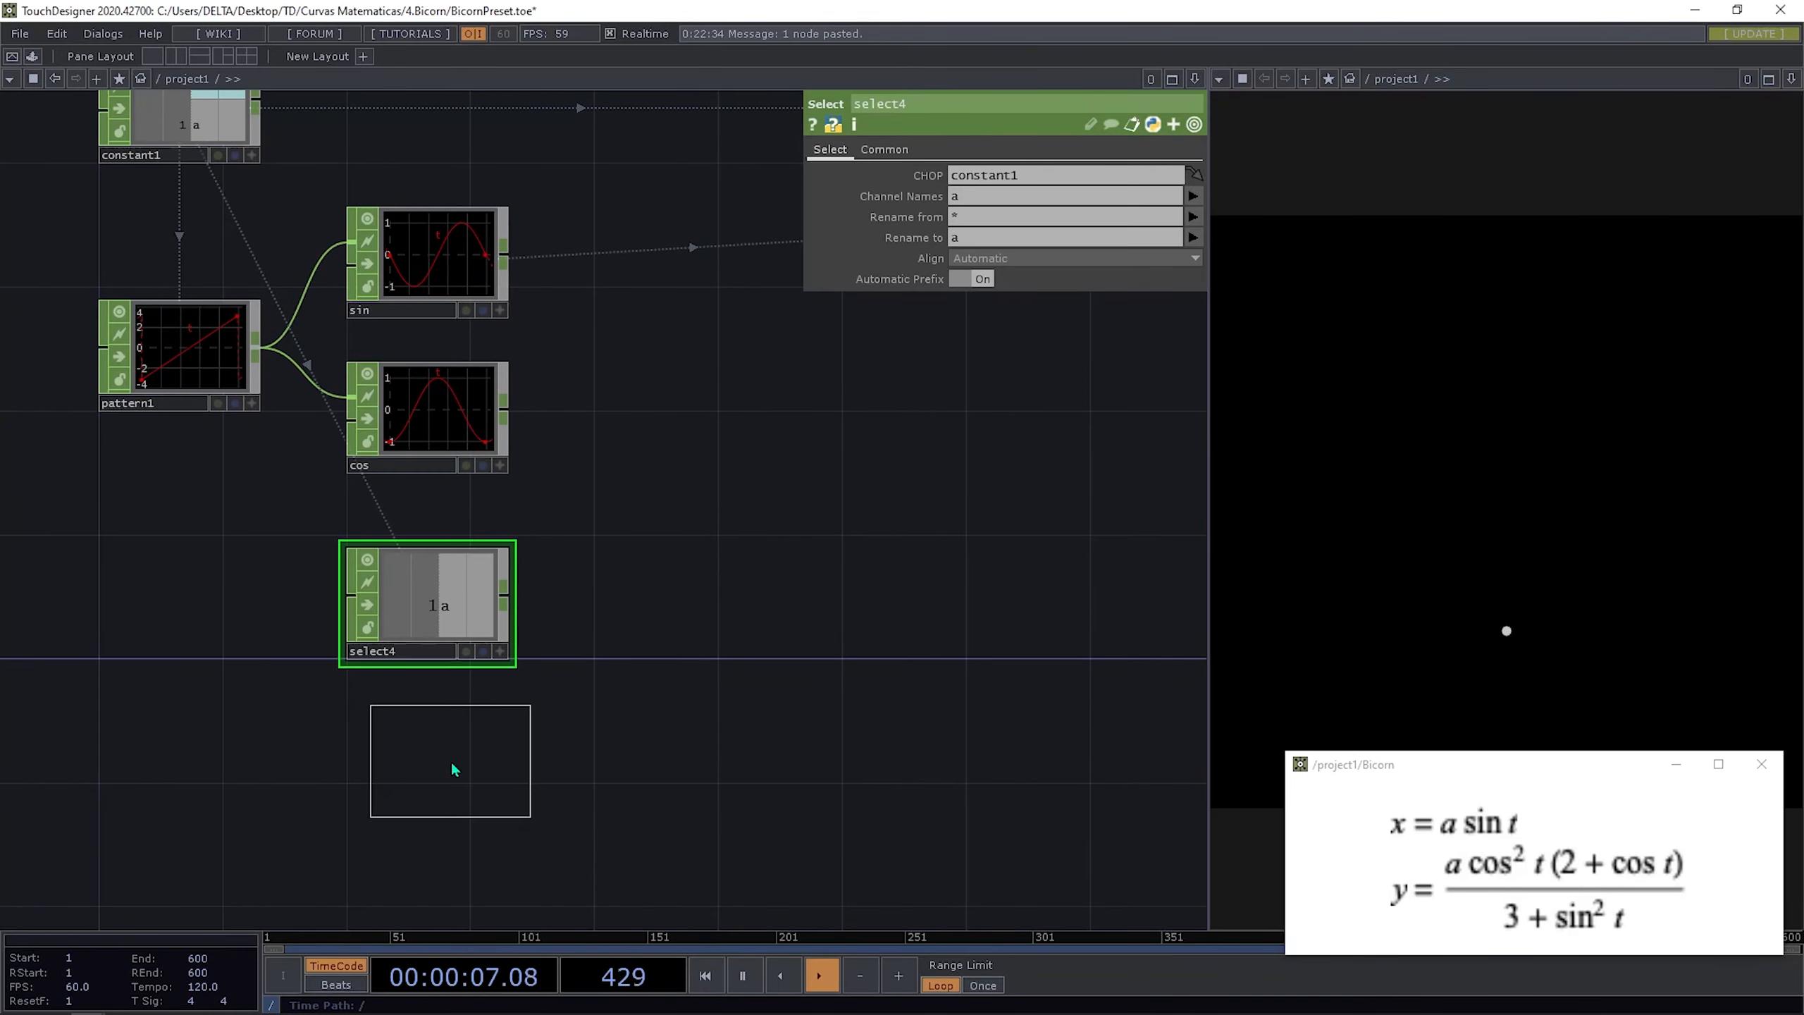
pyautogui.click(409, 764)
pyautogui.moveTo(428, 753); pyautogui.dragTo(458, 725)
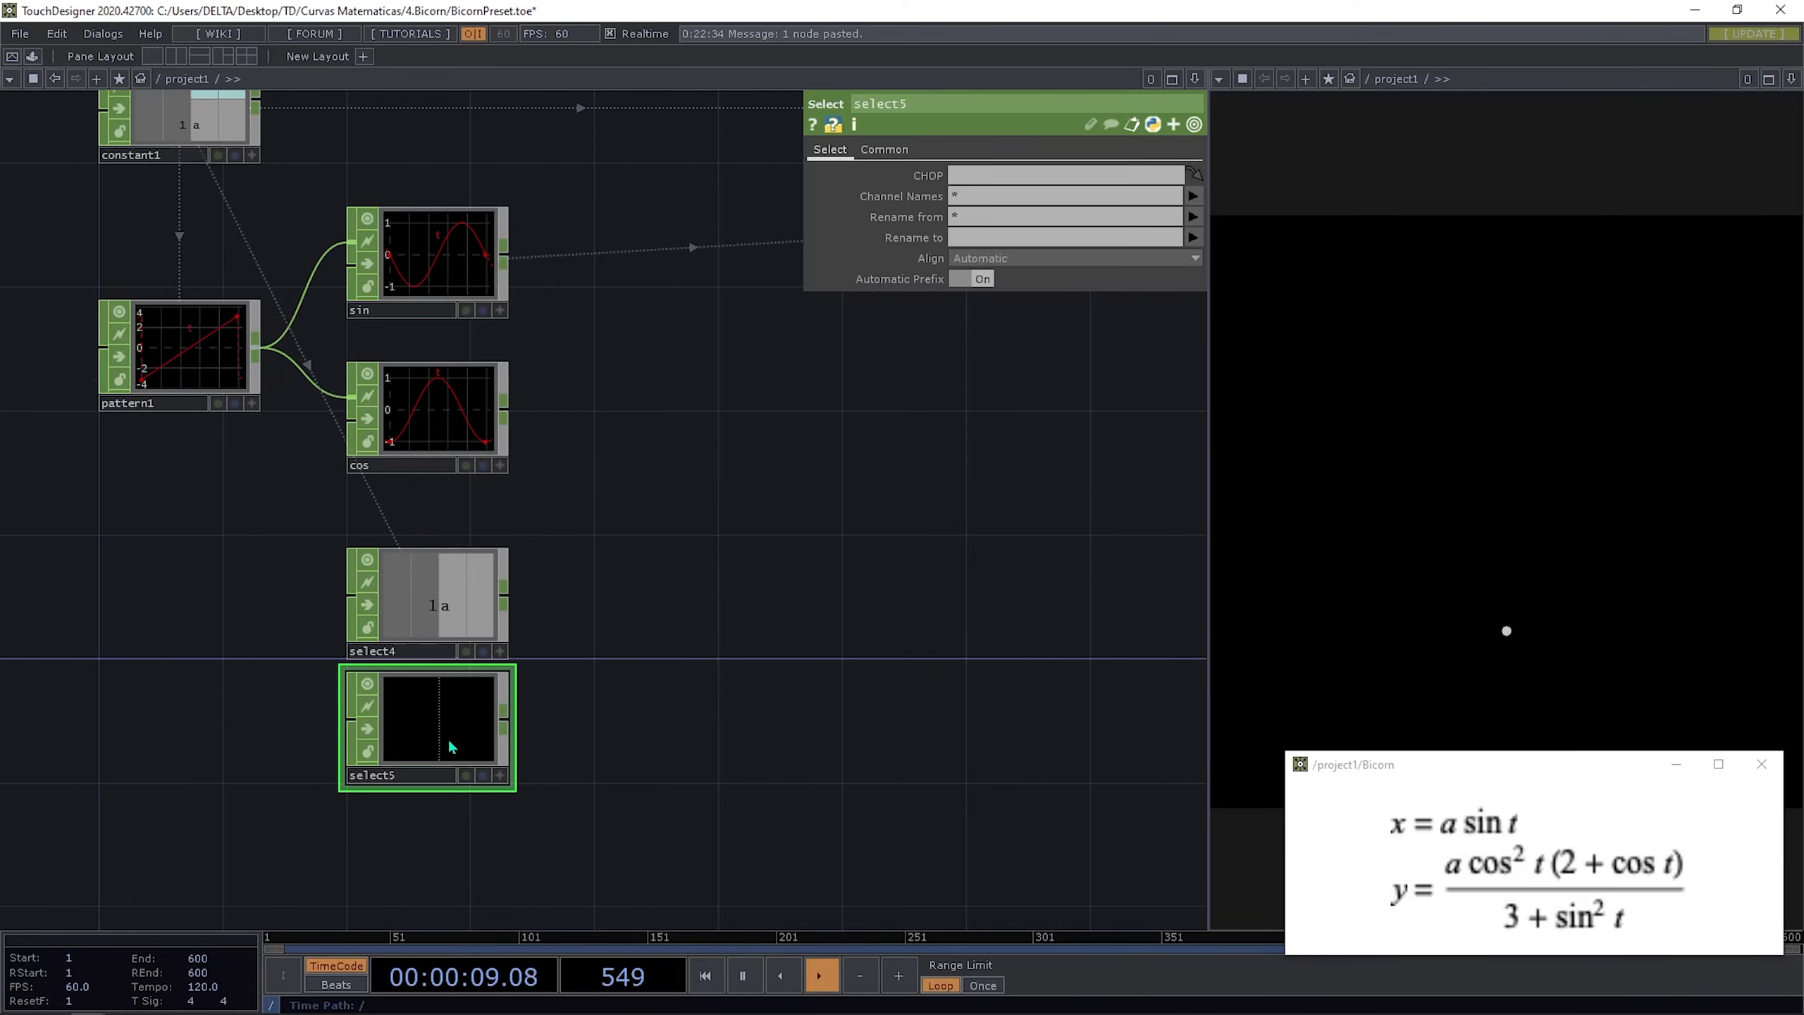
pyautogui.moveTo(502, 423); pyautogui.dragTo(465, 753)
pyautogui.moveTo(632, 692); pyautogui.dragTo(512, 664)
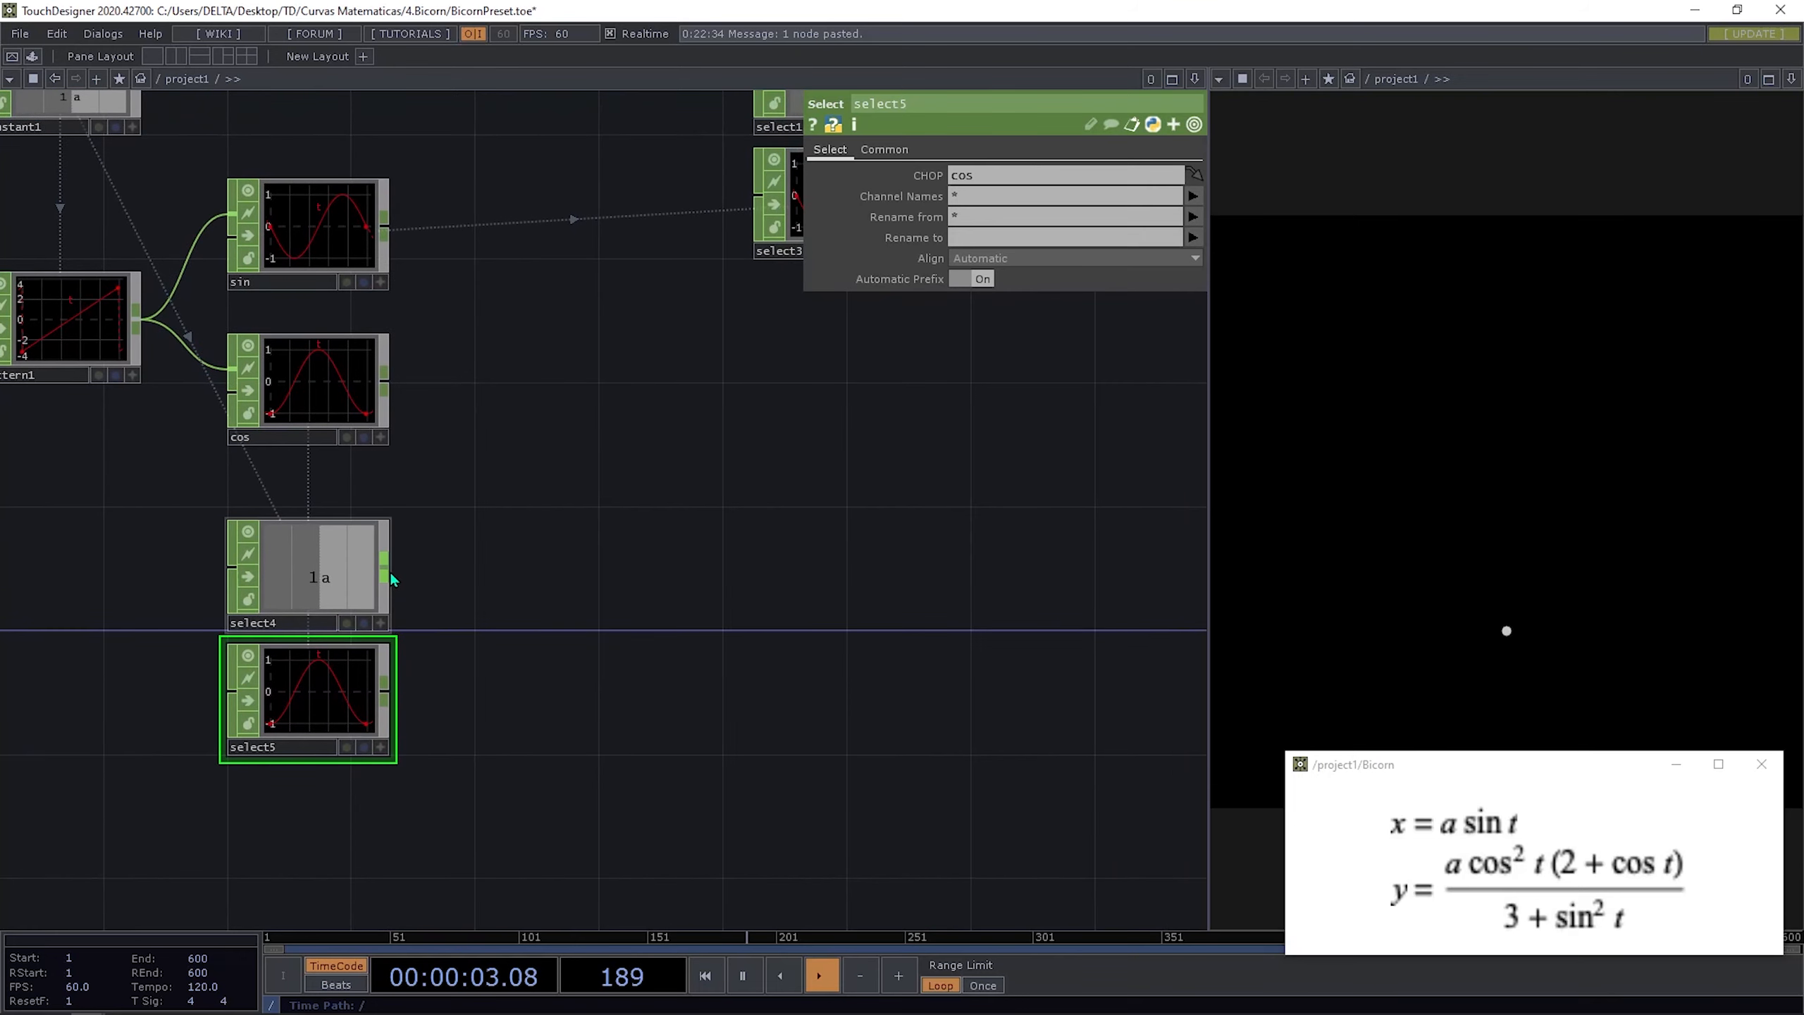
# Step: Add a Math CHOP fed once by the lower a Select and twice by the cos Select, with Combine CHOPs set to Multiply
pyautogui.rightClick(389, 573)
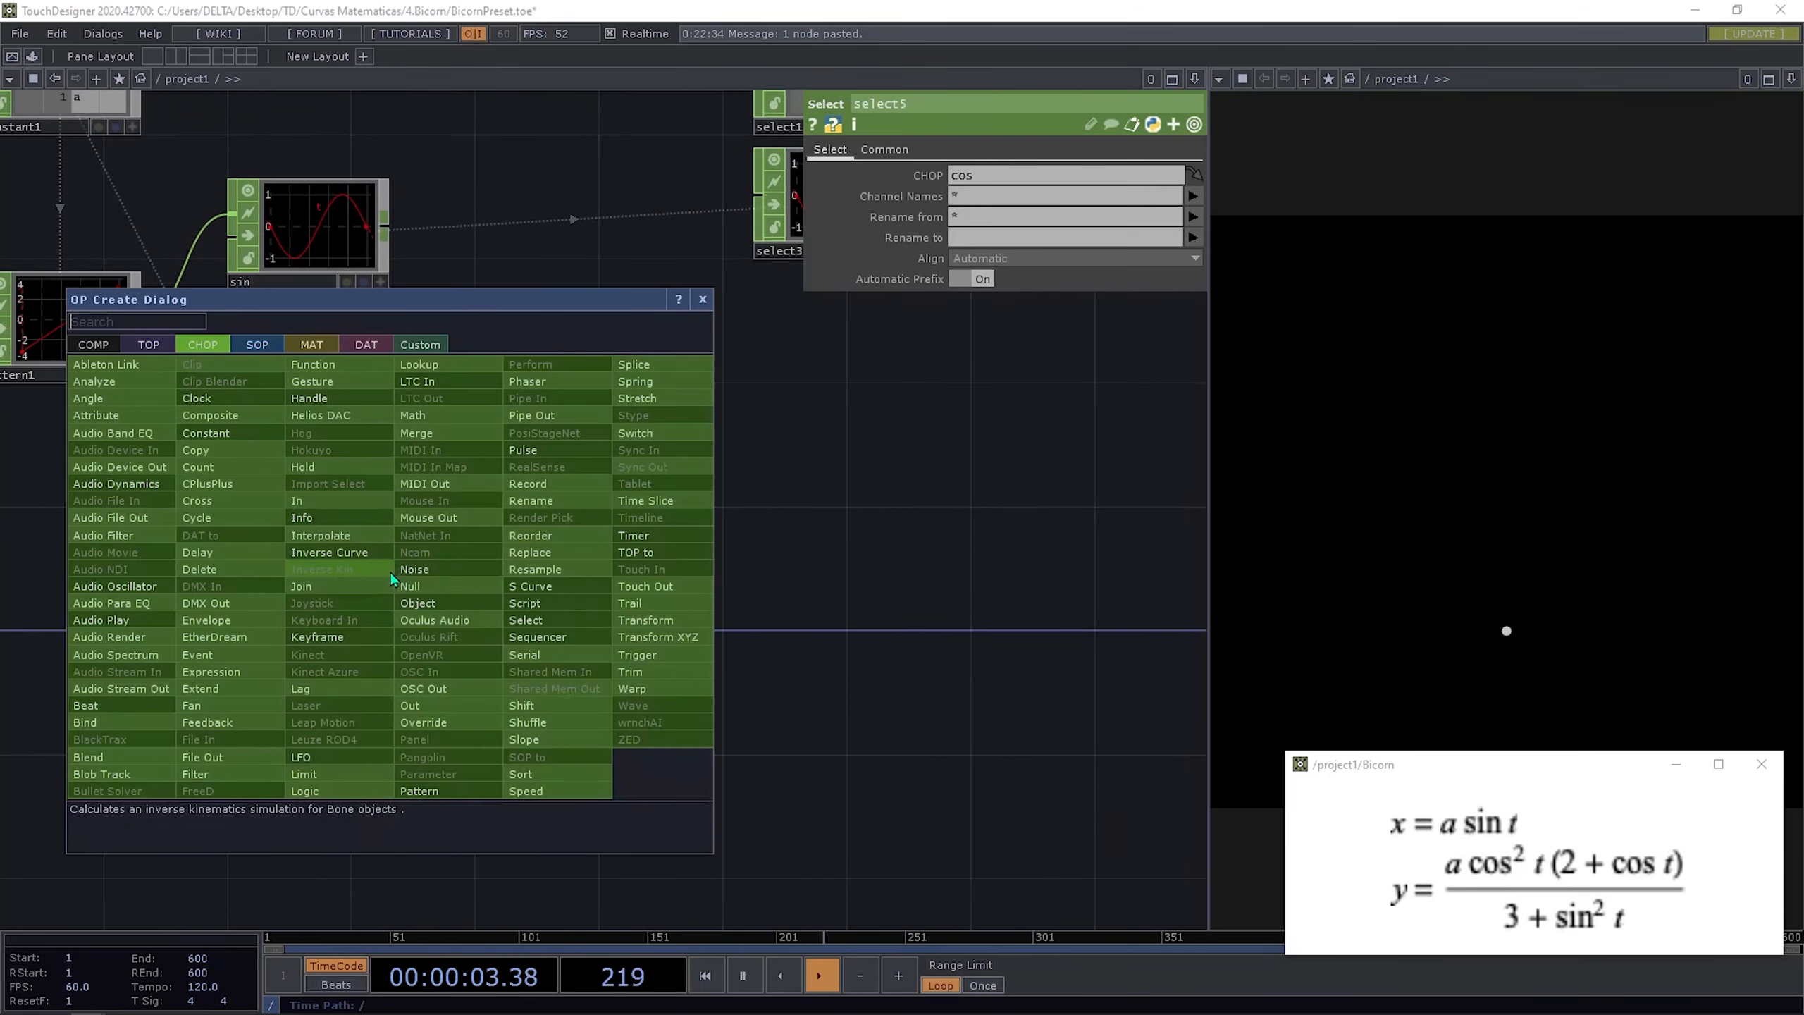
pyautogui.click(439, 417)
pyautogui.click(532, 618)
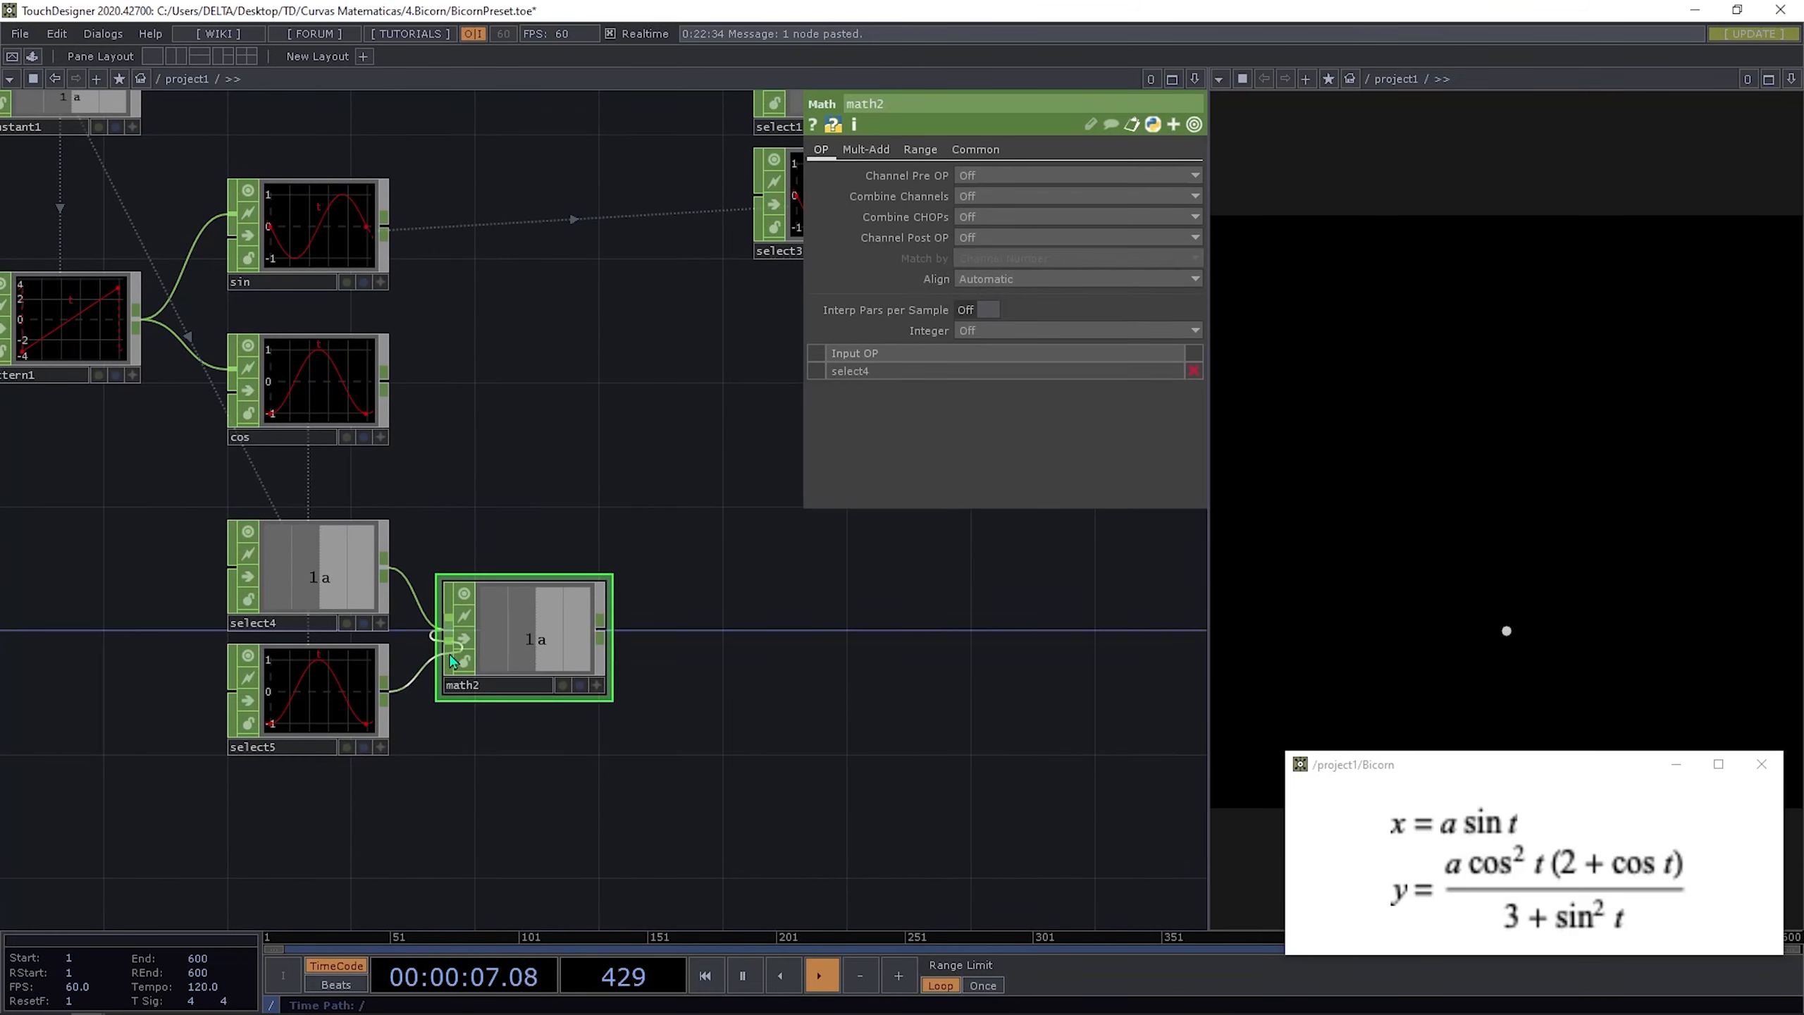
pyautogui.moveTo(384, 693); pyautogui.dragTo(436, 702)
pyautogui.moveTo(512, 748); pyautogui.dragTo(616, 744)
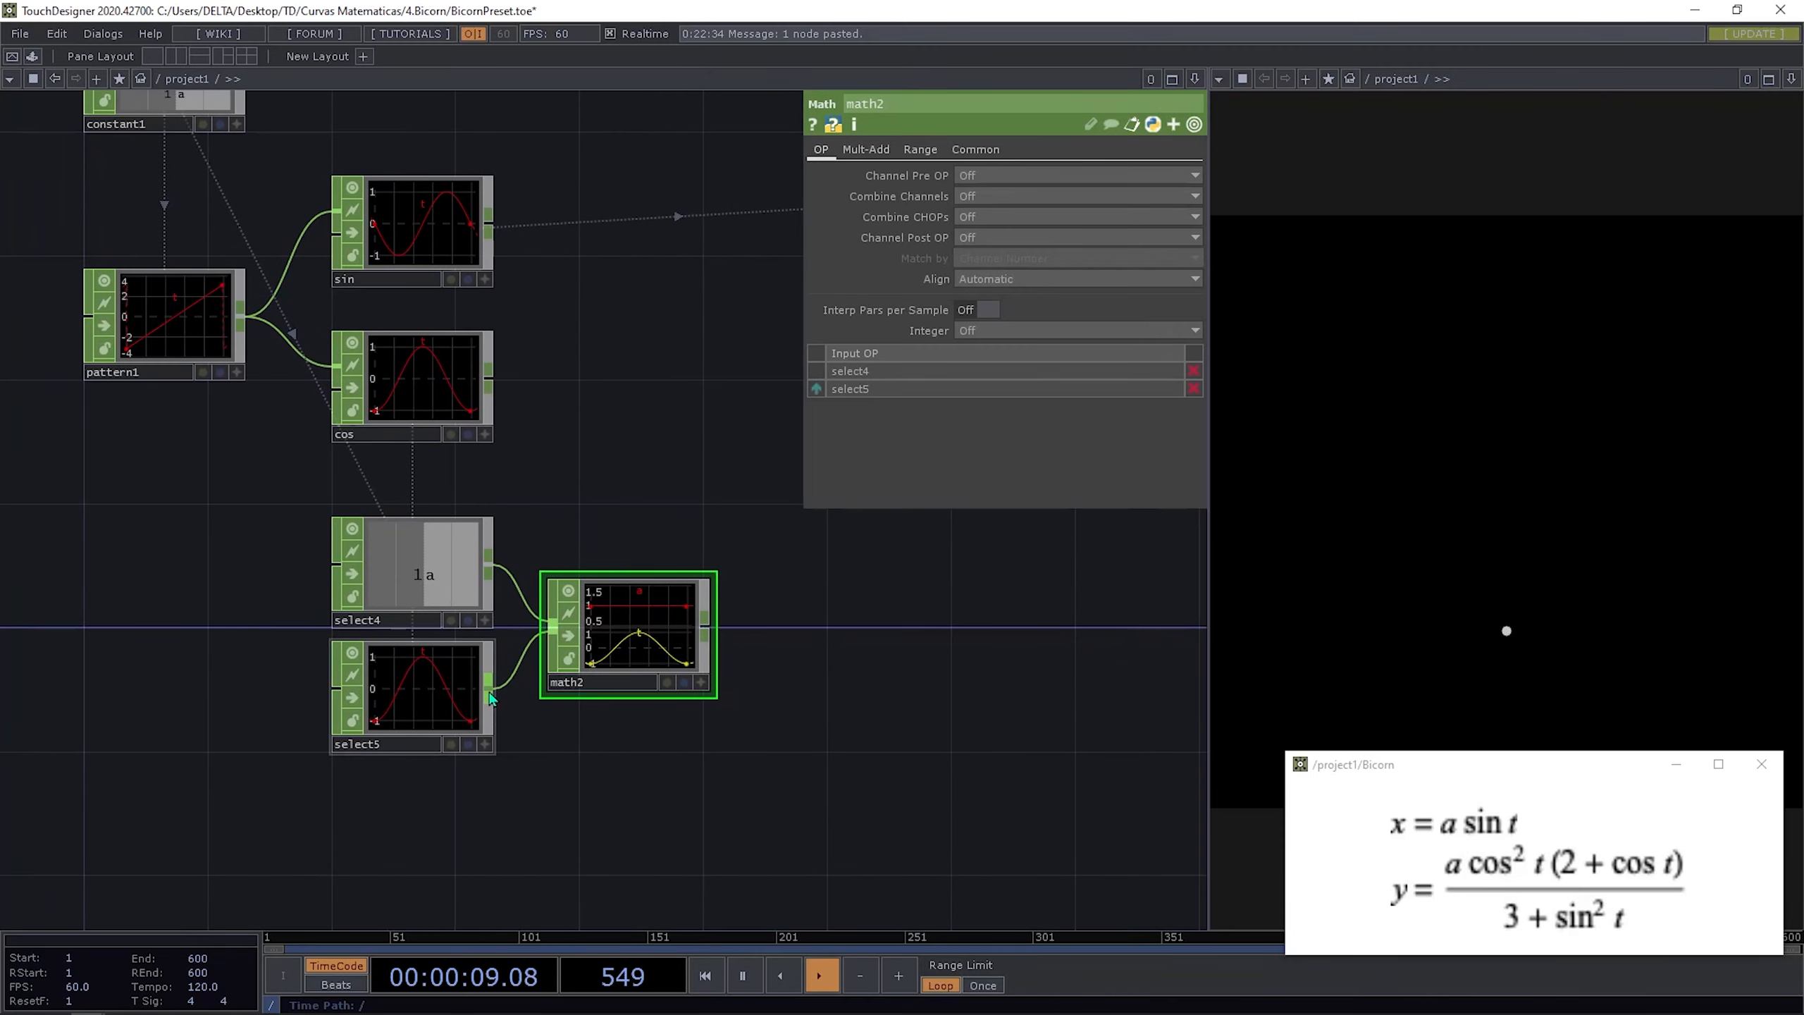
pyautogui.moveTo(489, 693); pyautogui.dragTo(559, 670)
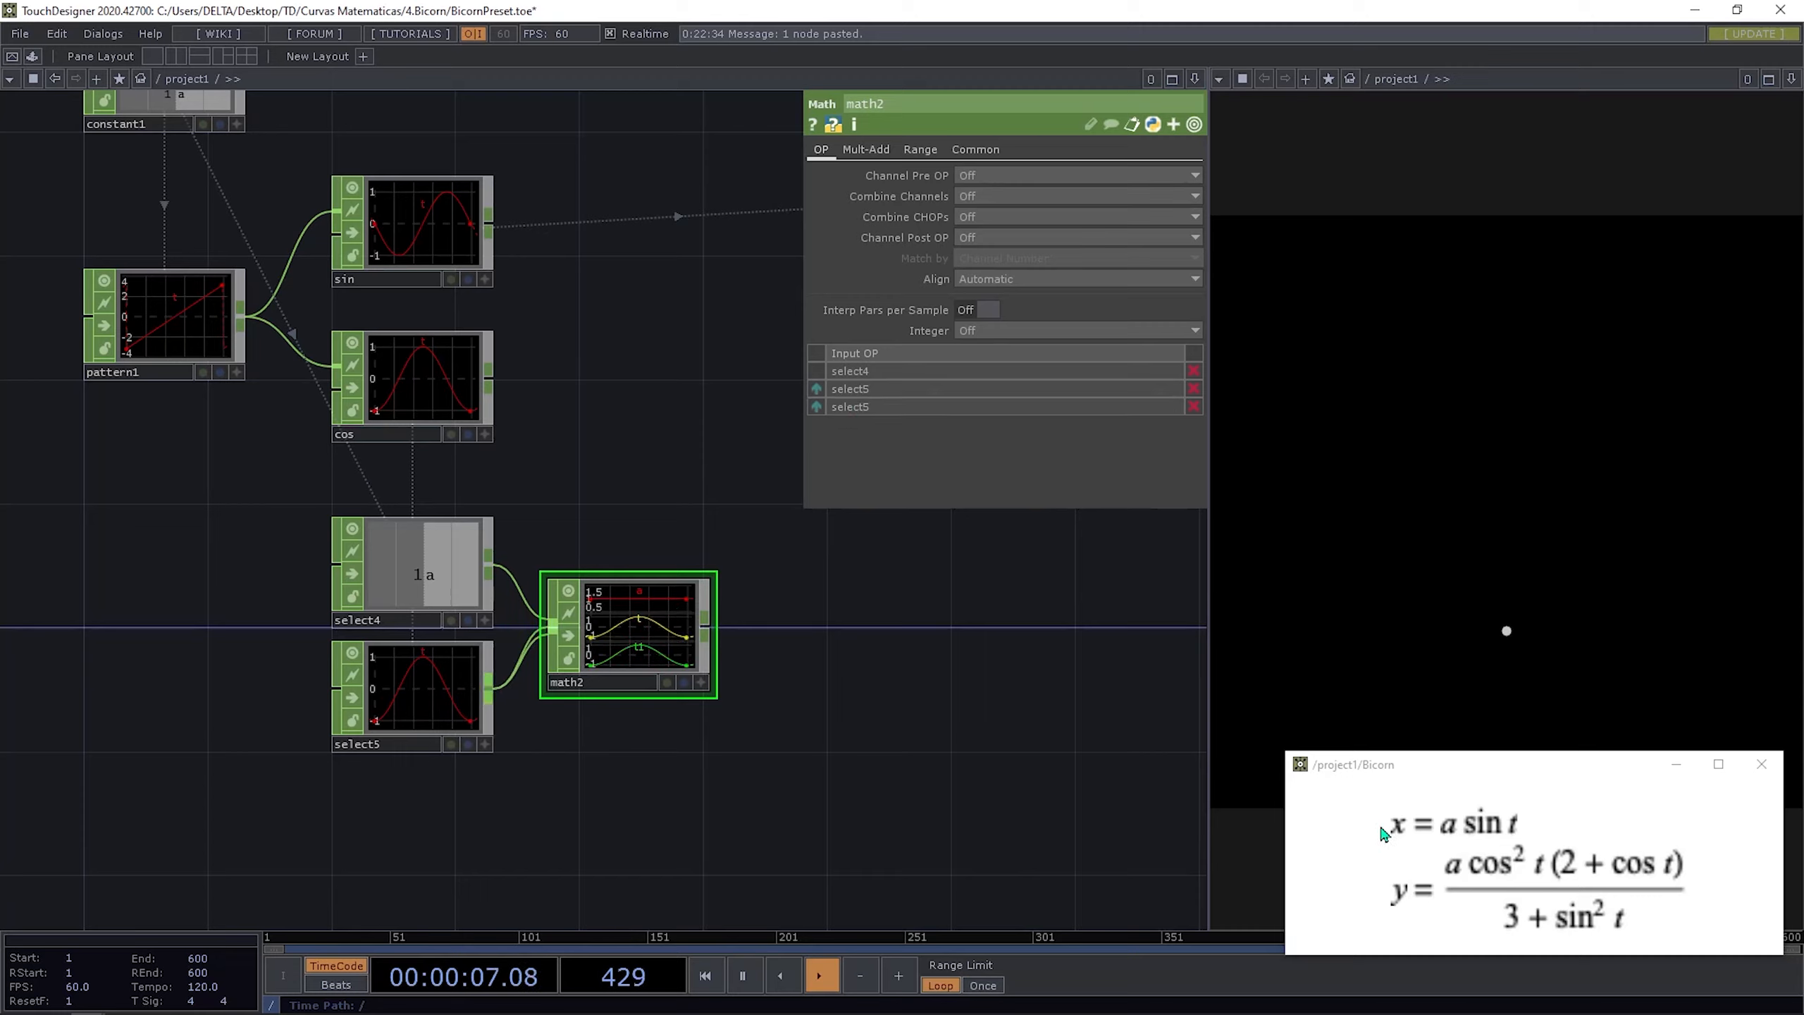
pyautogui.click(980, 217)
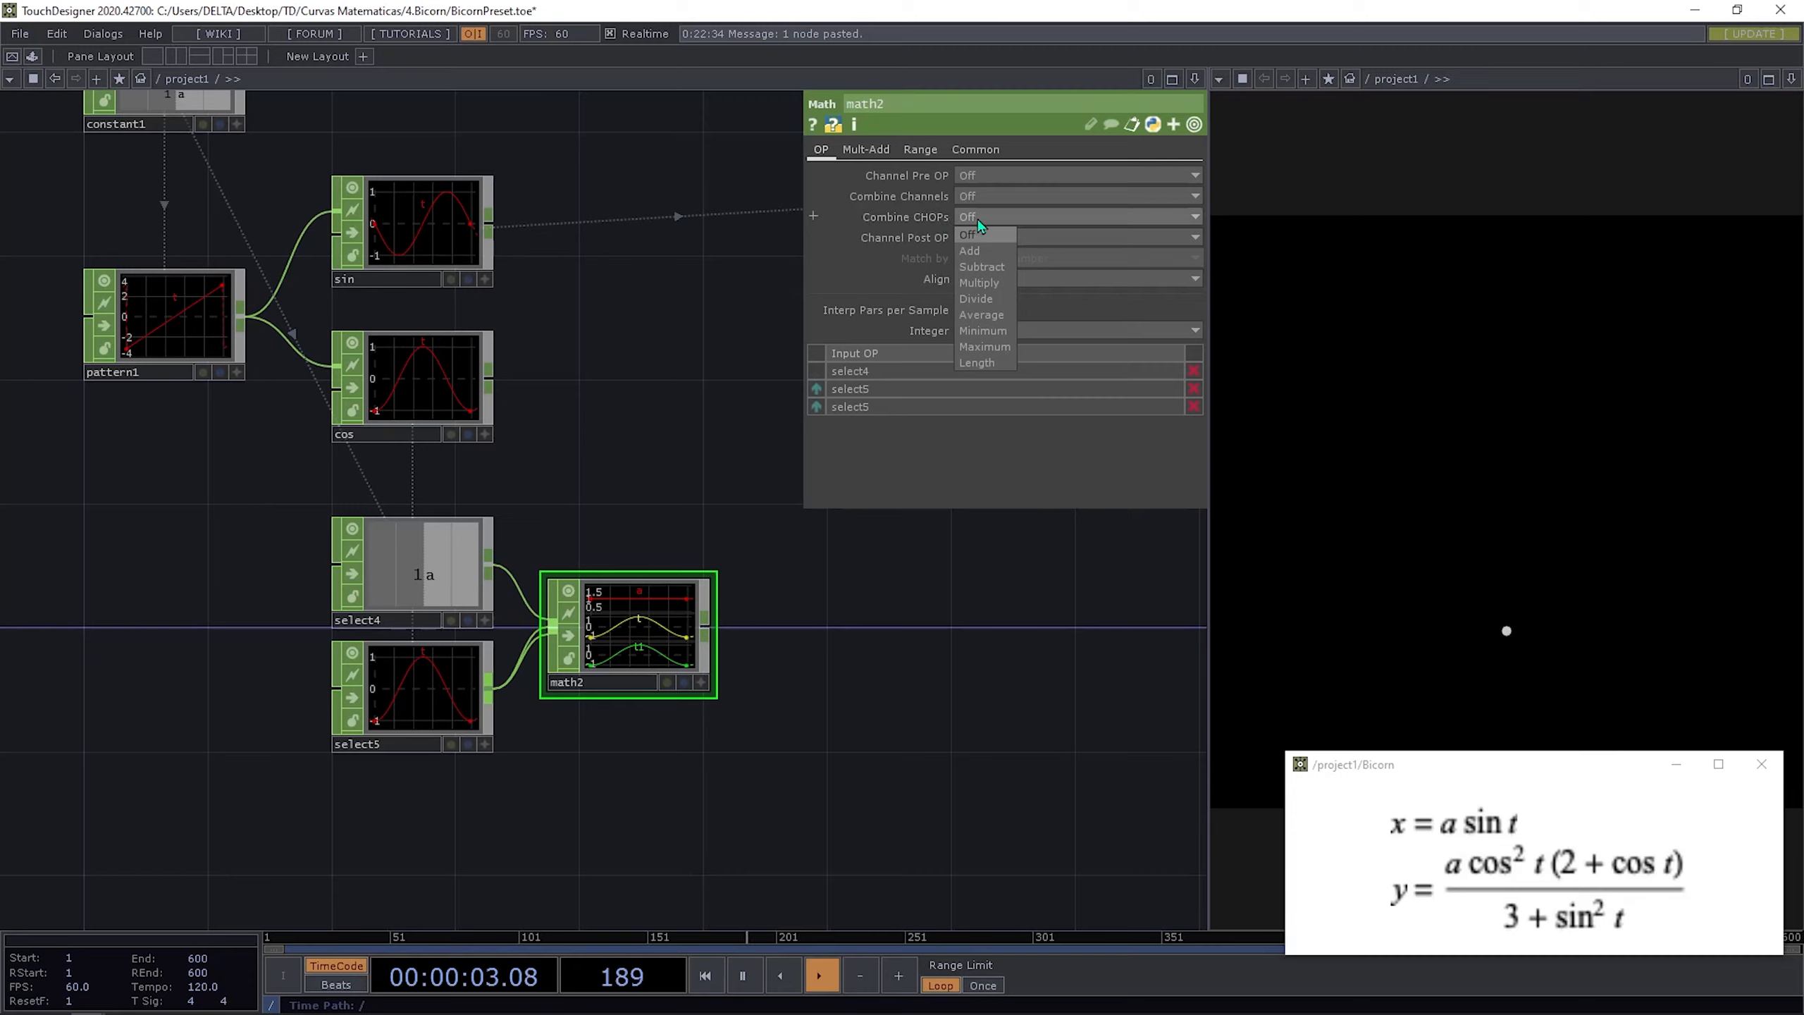
pyautogui.click(995, 282)
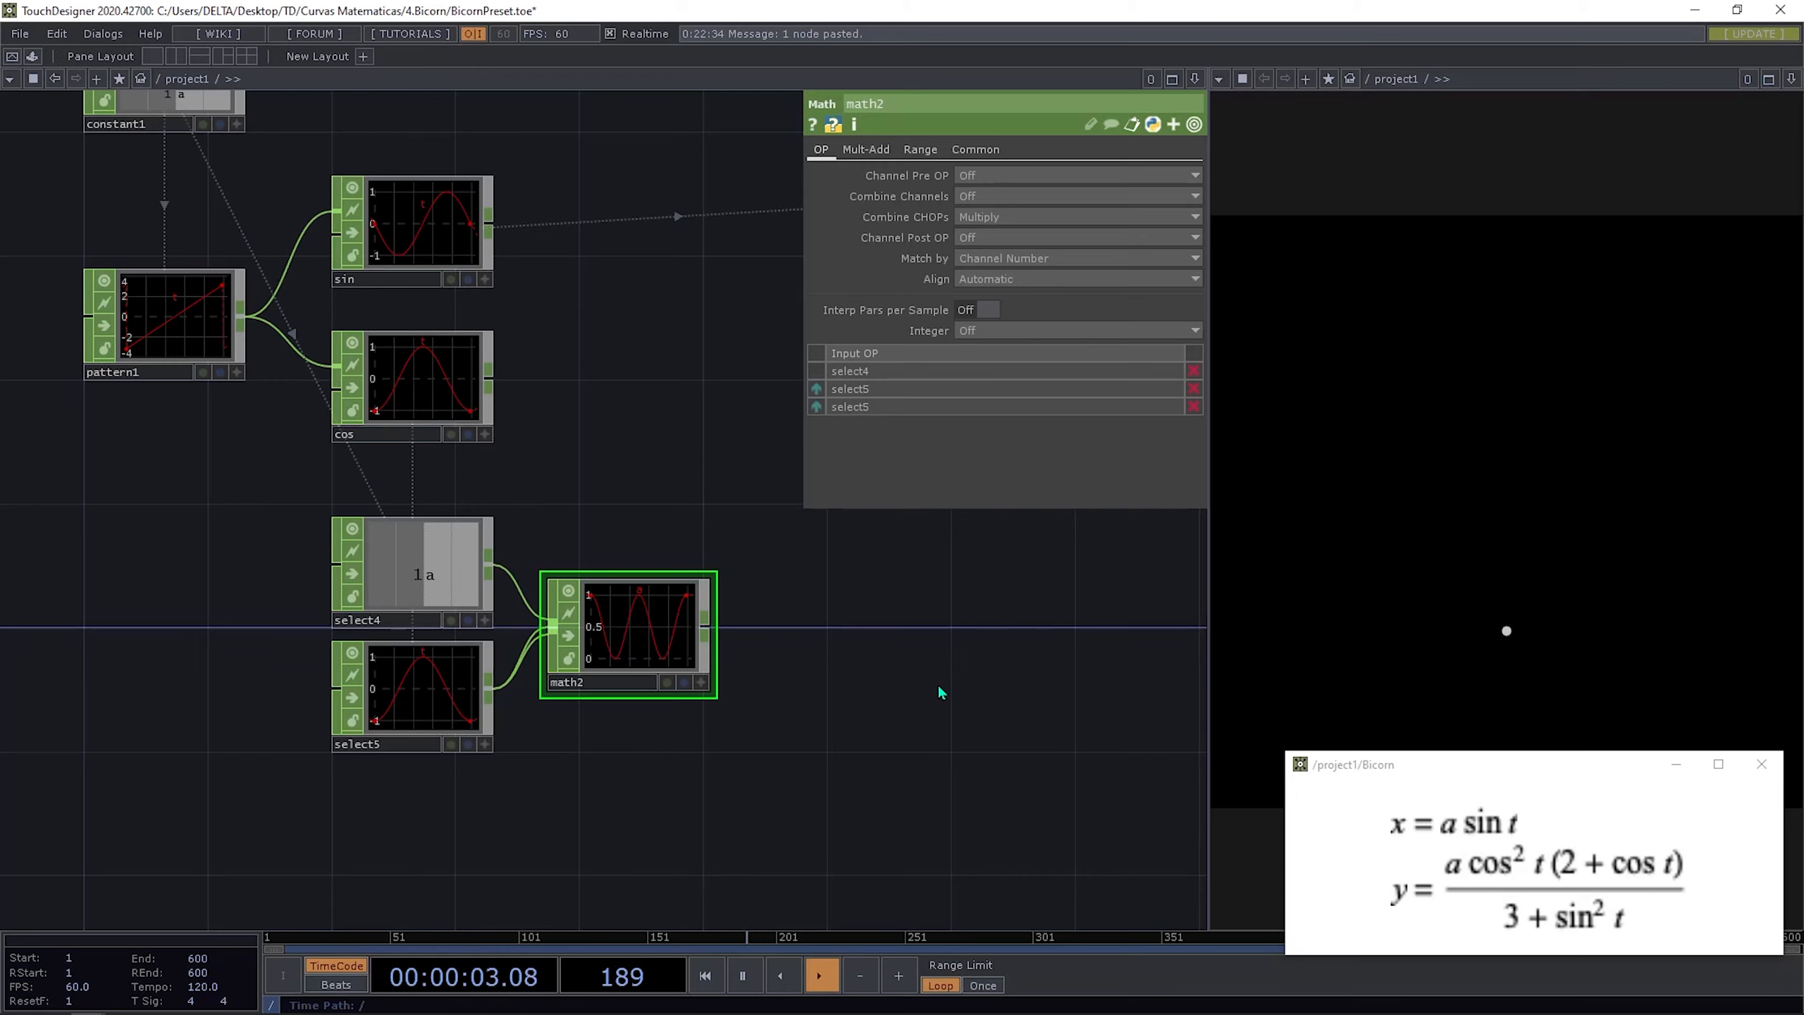
# Step: Add an Expression CHOP and place it below the Math CHOP that multiplies a by cos squared
pyautogui.moveTo(828, 675); pyautogui.dragTo(766, 597)
pyautogui.moveTo(648, 729); pyautogui.dragTo(862, 709)
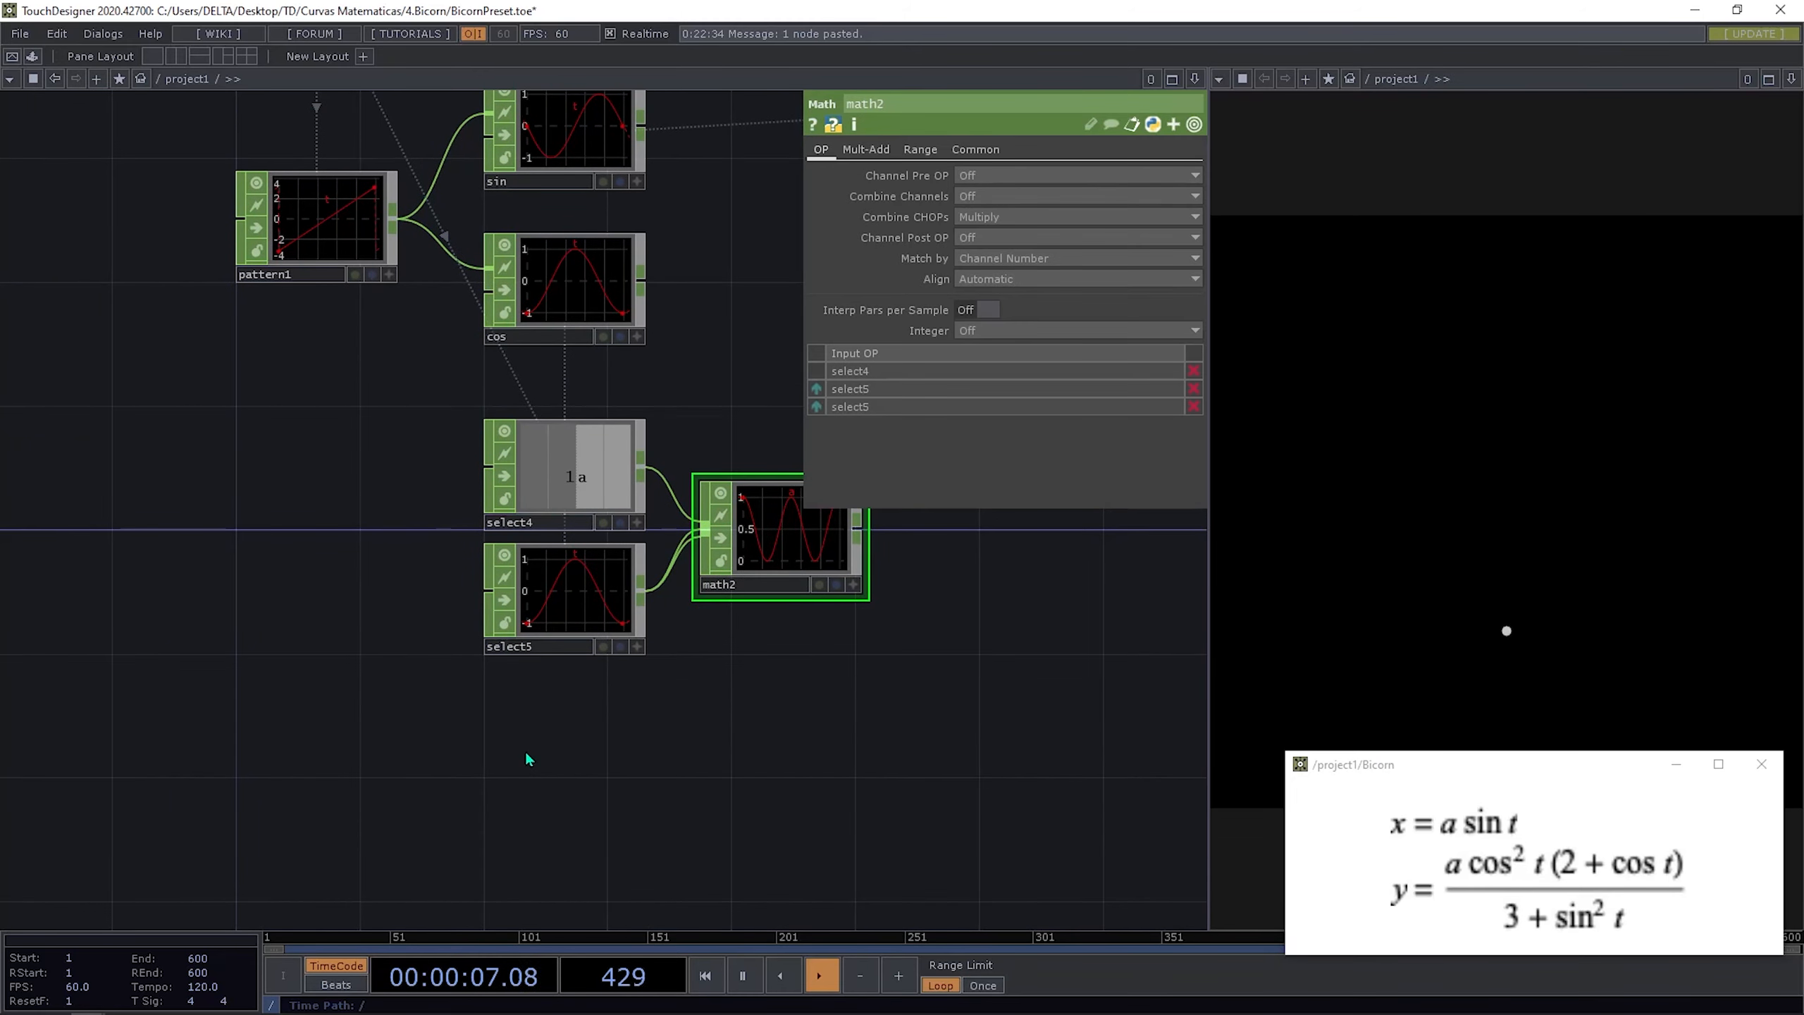
pyautogui.press('Tab')
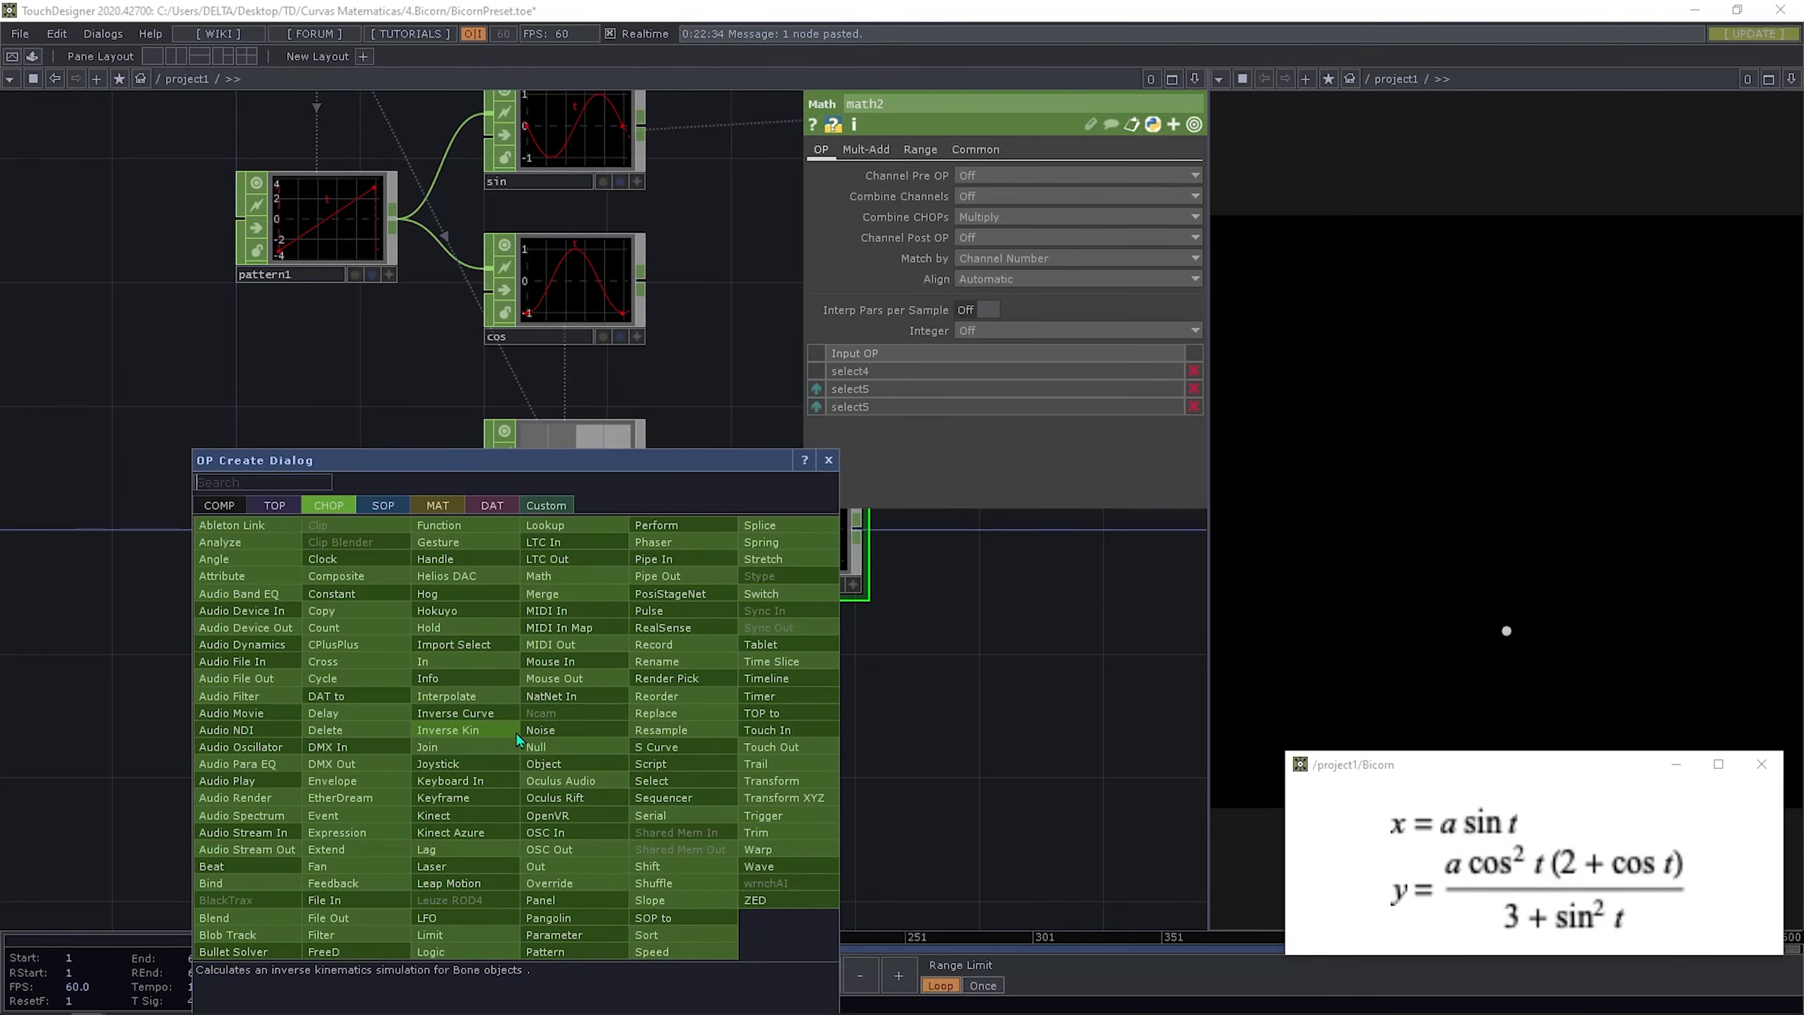
pyautogui.write('ex')
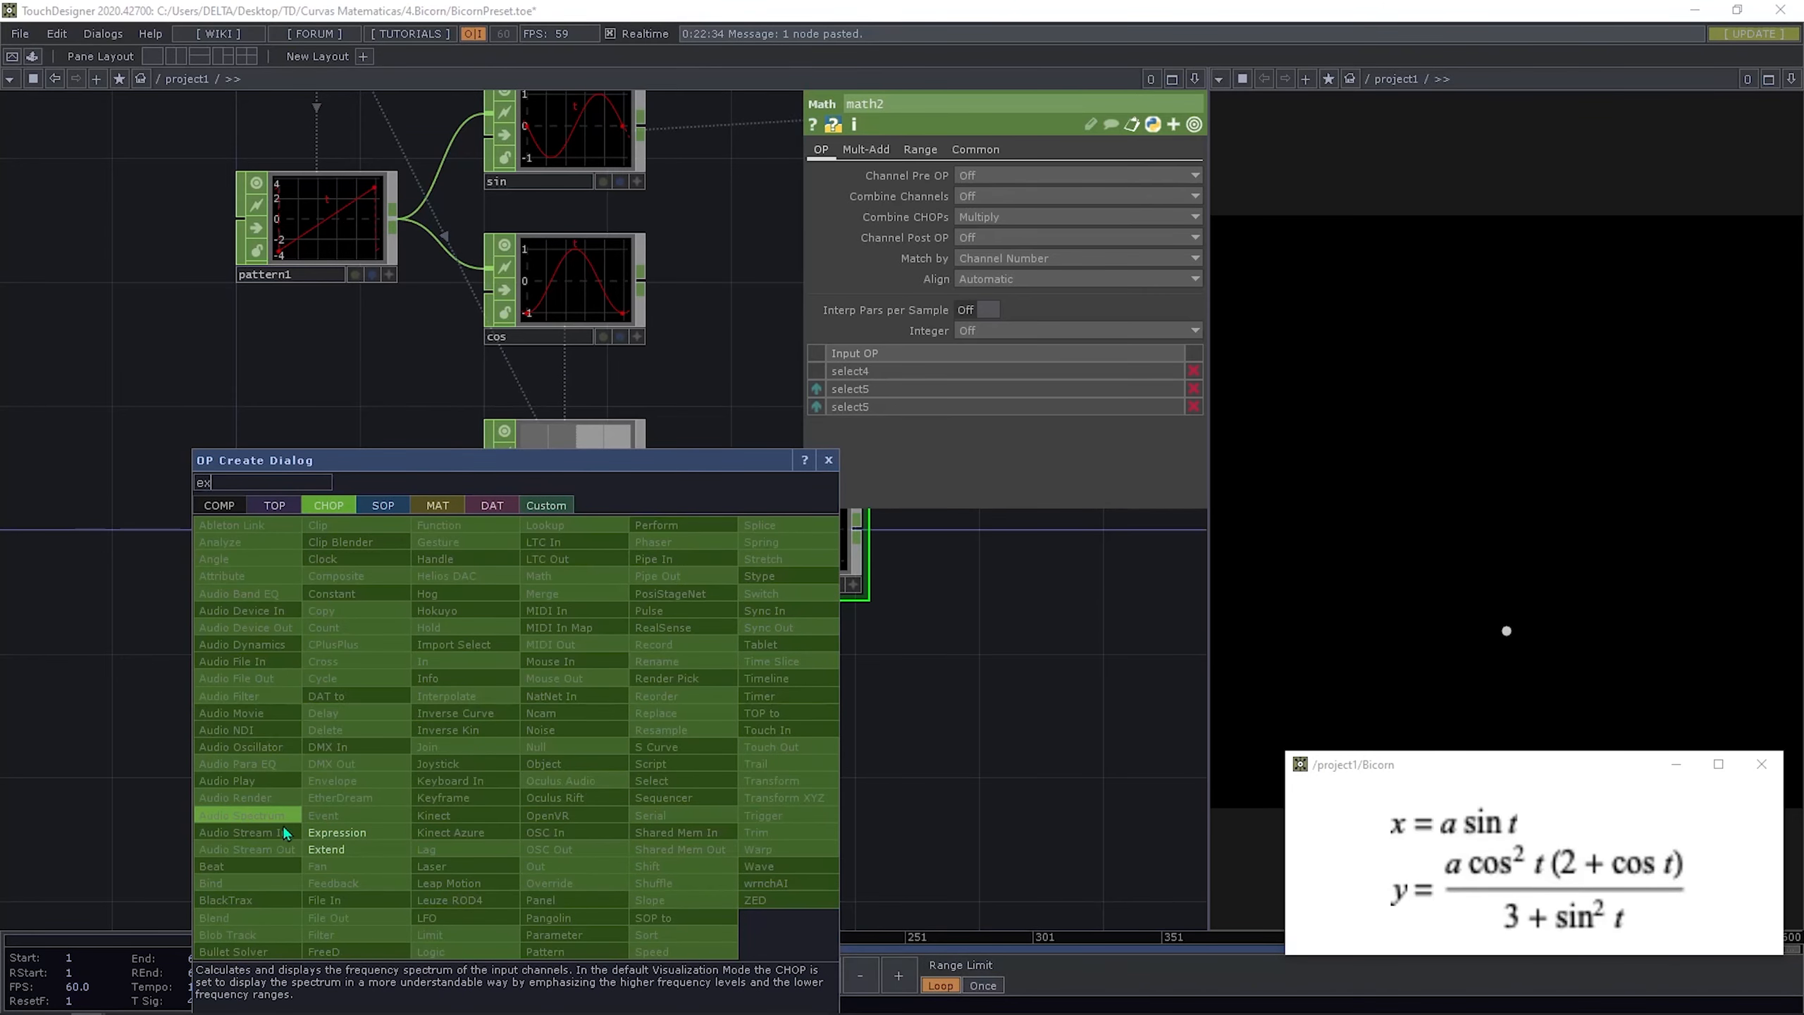
pyautogui.click(364, 835)
pyautogui.click(563, 733)
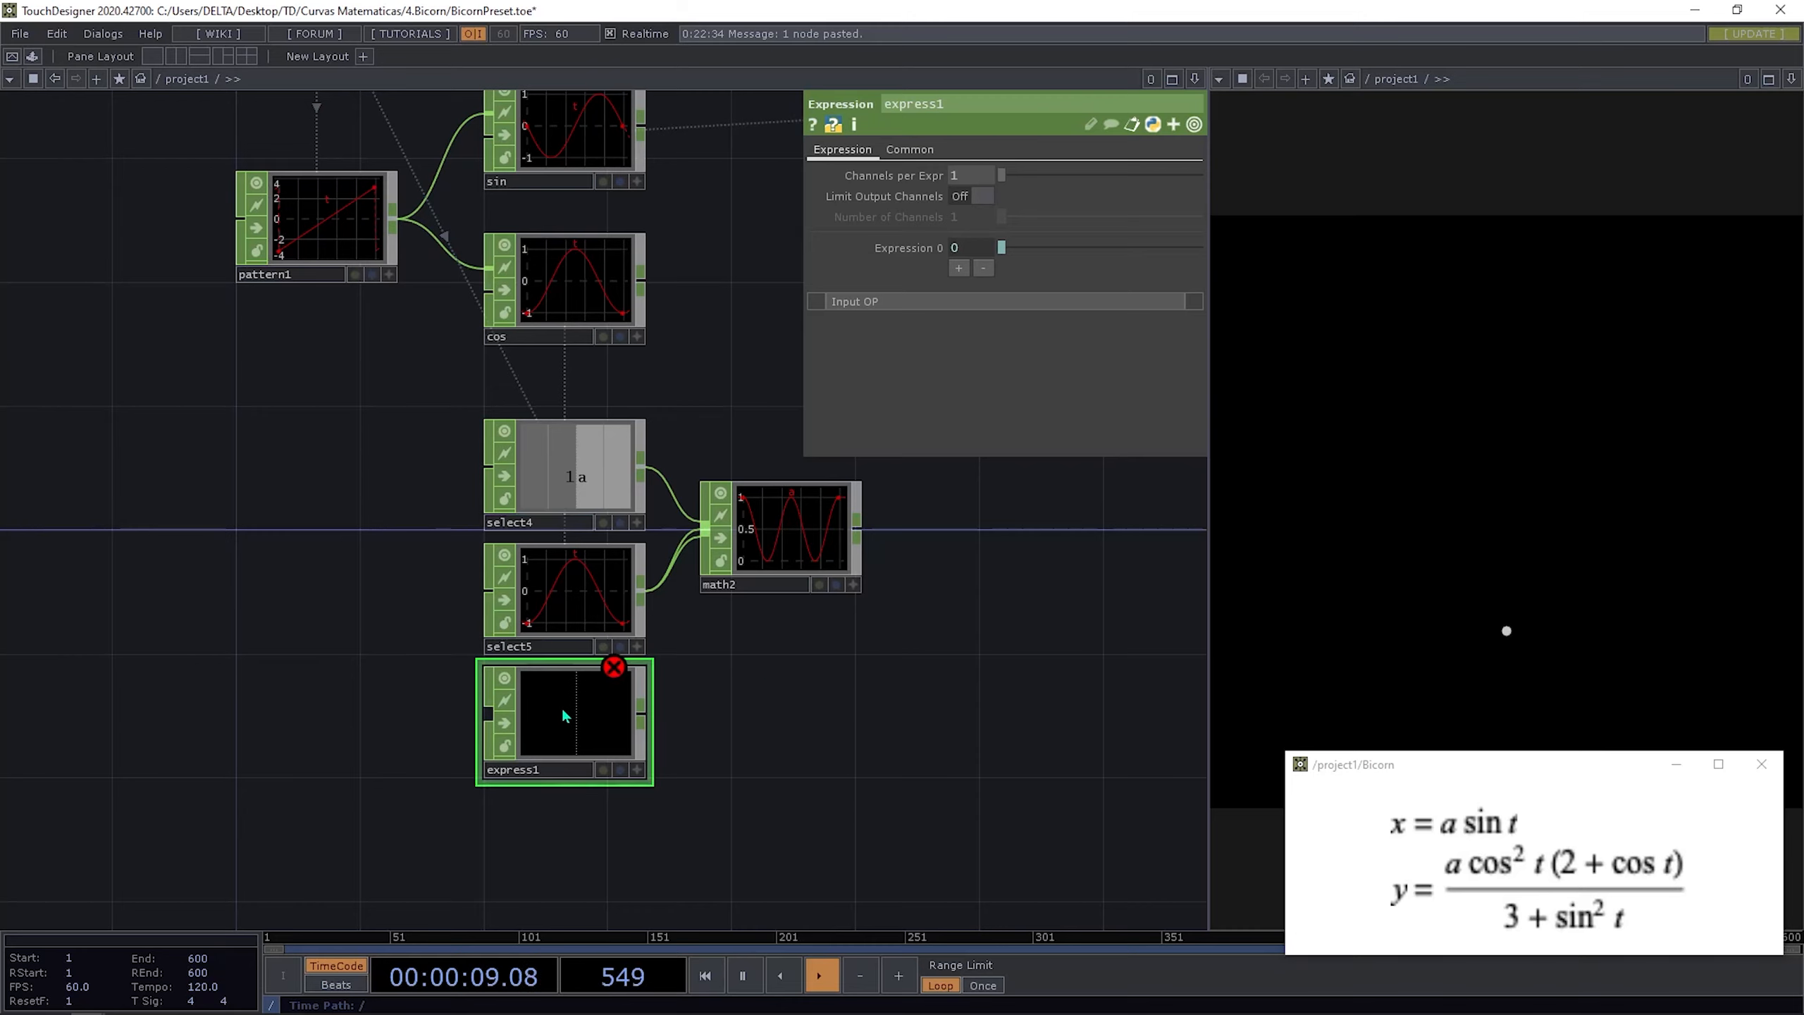
pyautogui.moveTo(563, 716); pyautogui.dragTo(793, 674)
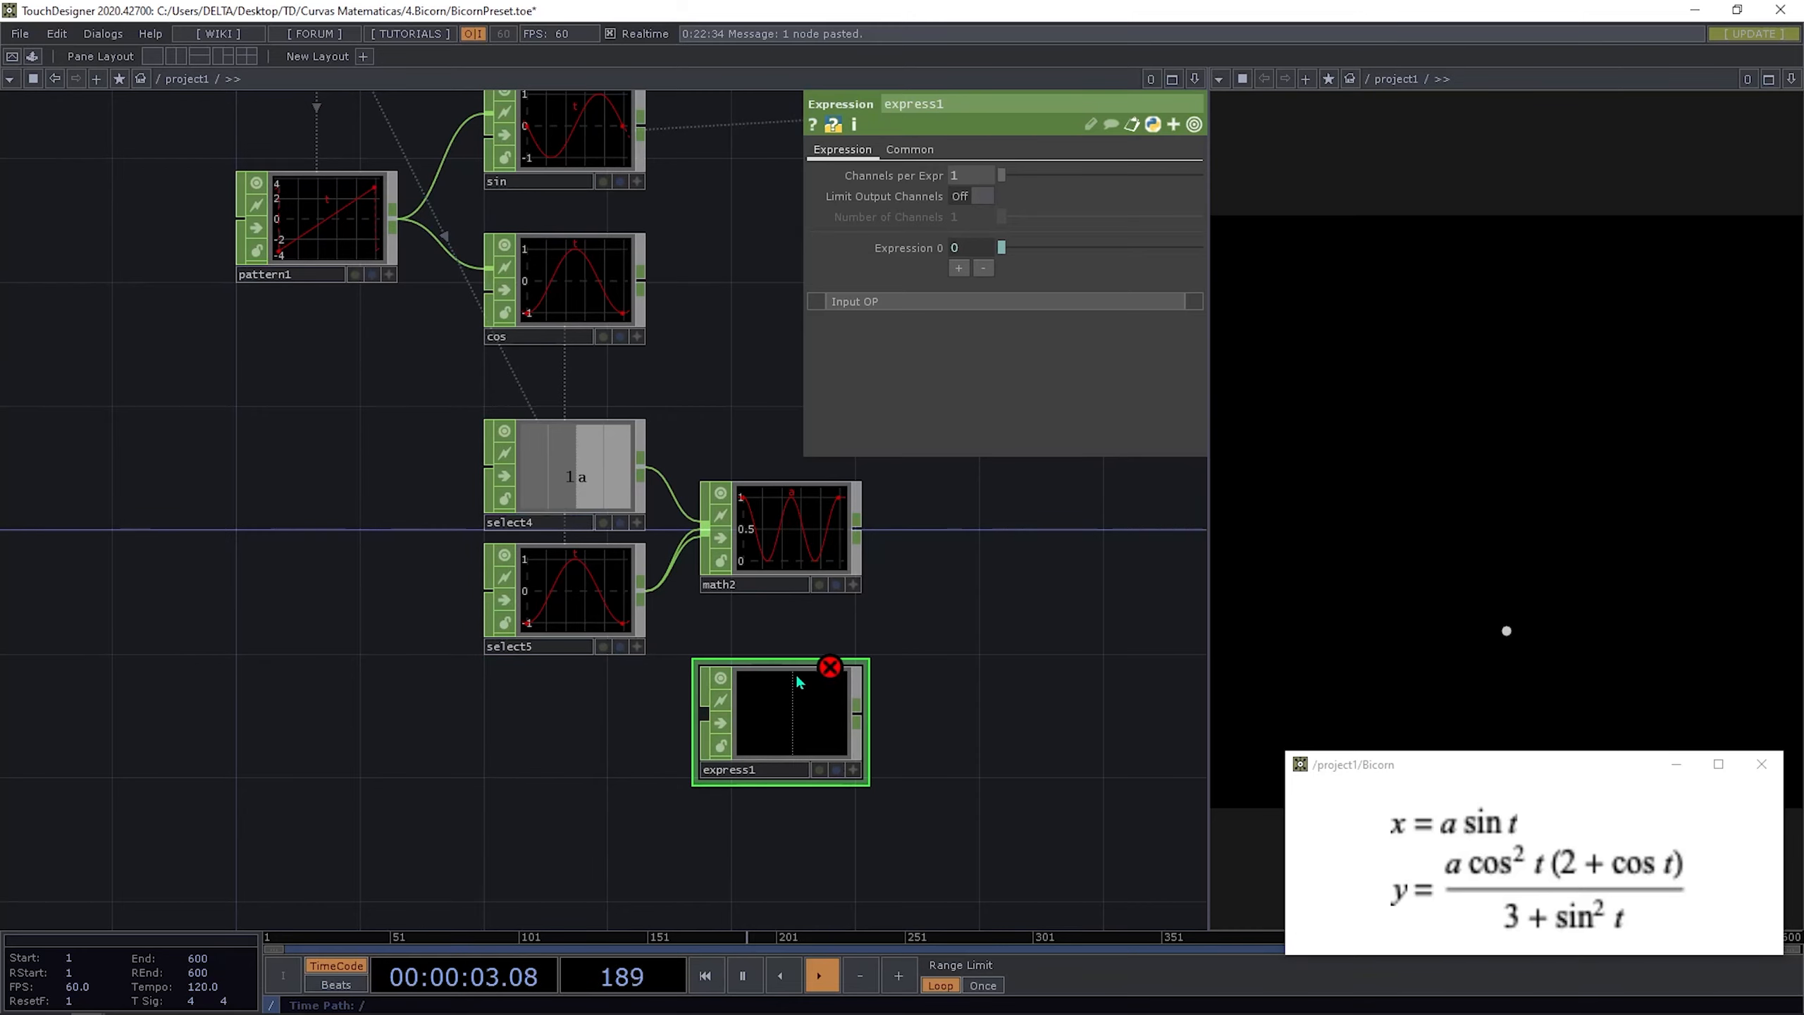
# Step: Move that Math CHOP farther from its inputs, wire the cos Select into the Expression CHOP and expand its Expression 0 parameter
pyautogui.moveTo(769, 547); pyautogui.dragTo(1019, 547)
pyautogui.click(641, 590)
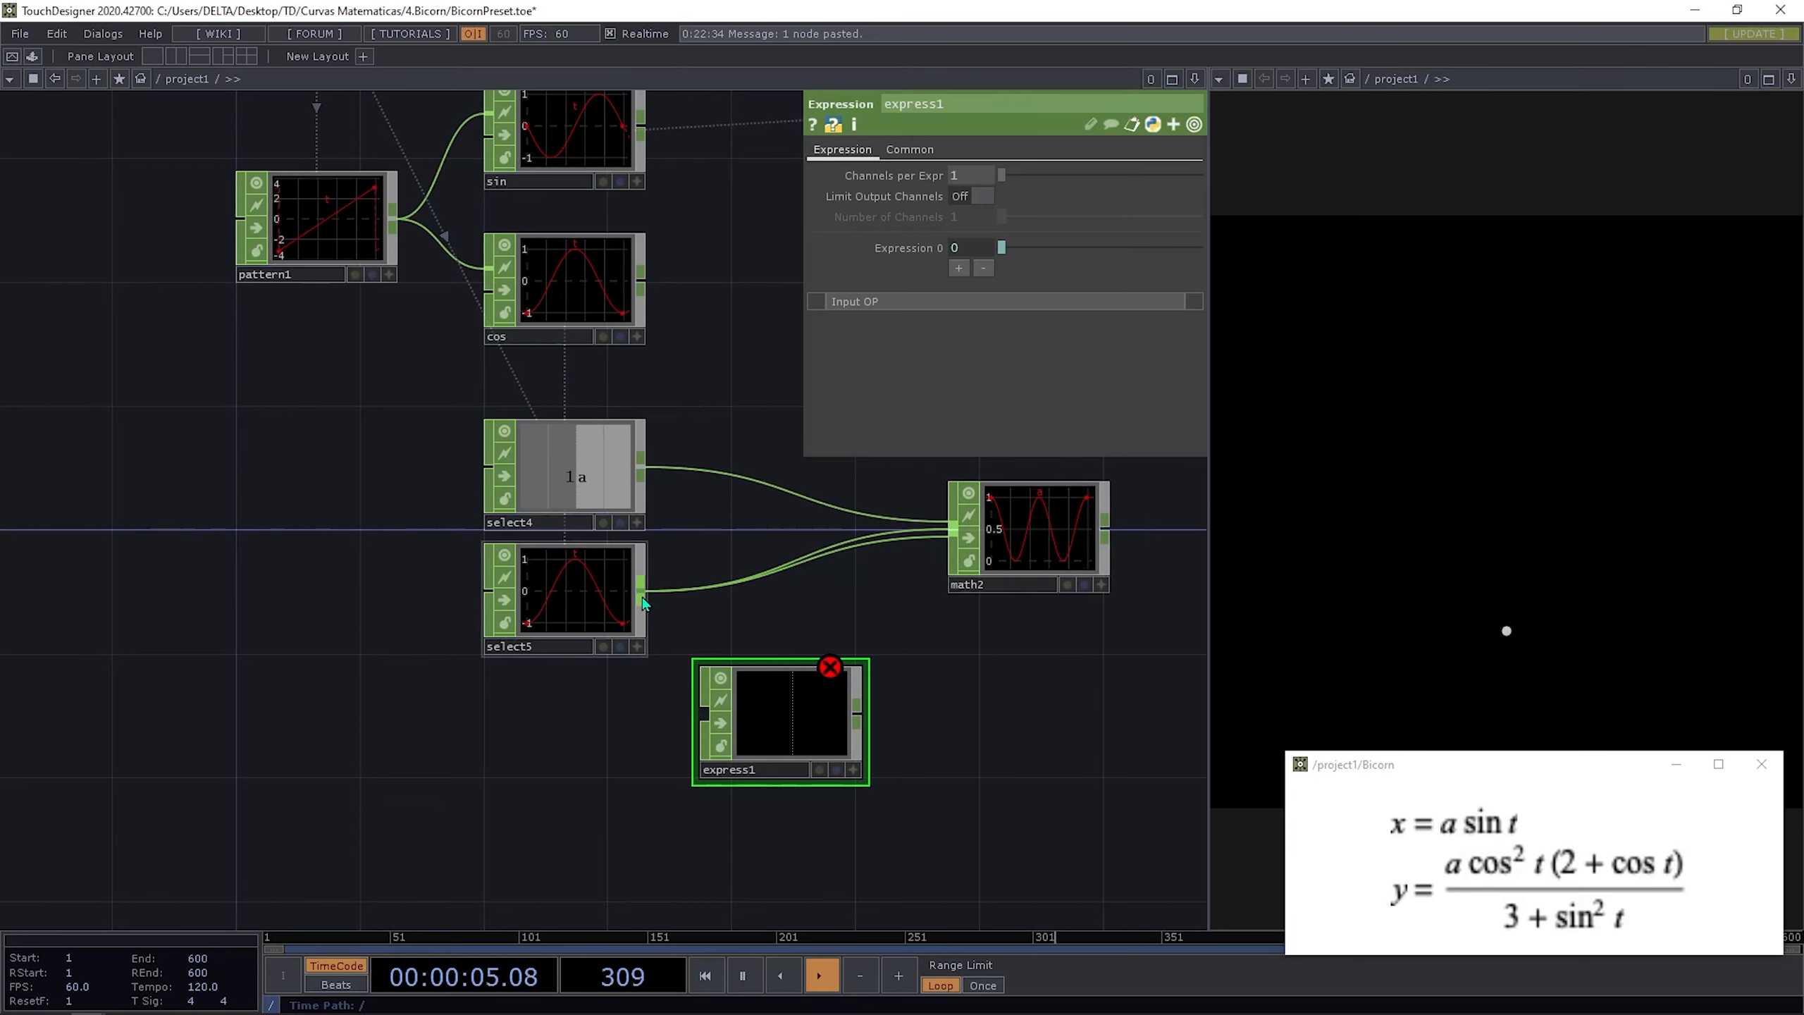
pyautogui.click(702, 718)
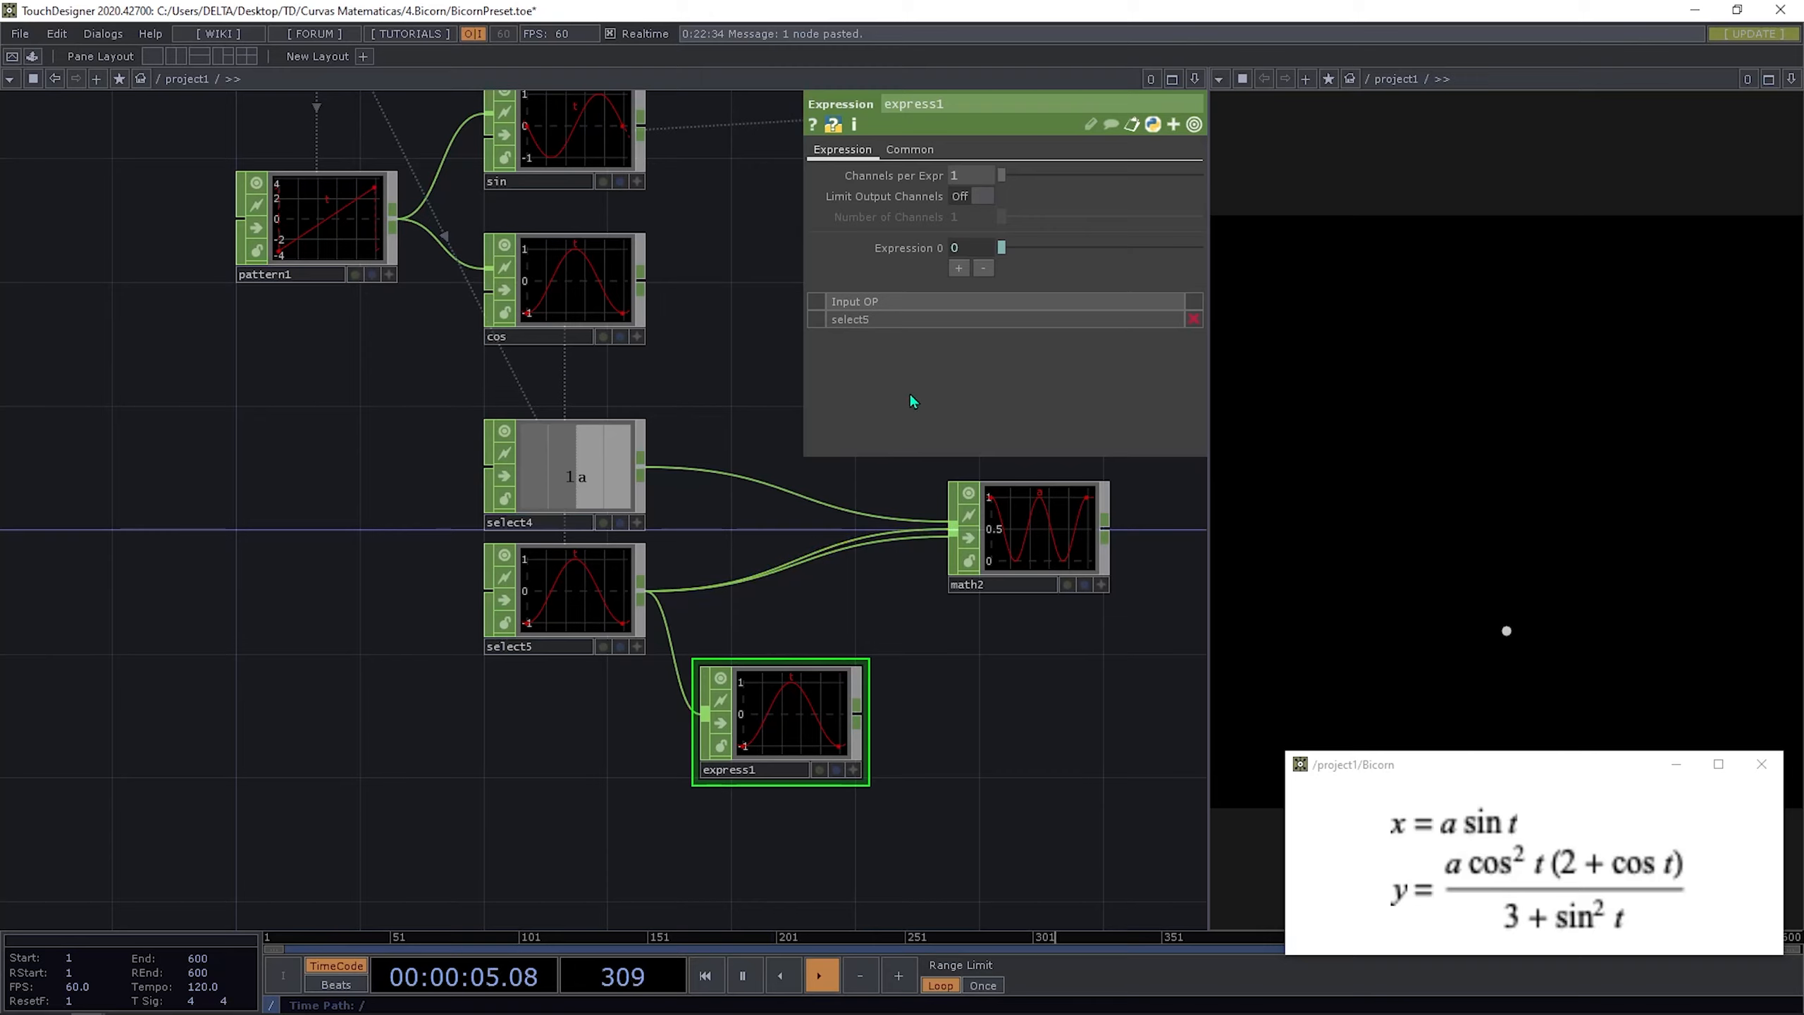
pyautogui.click(938, 248)
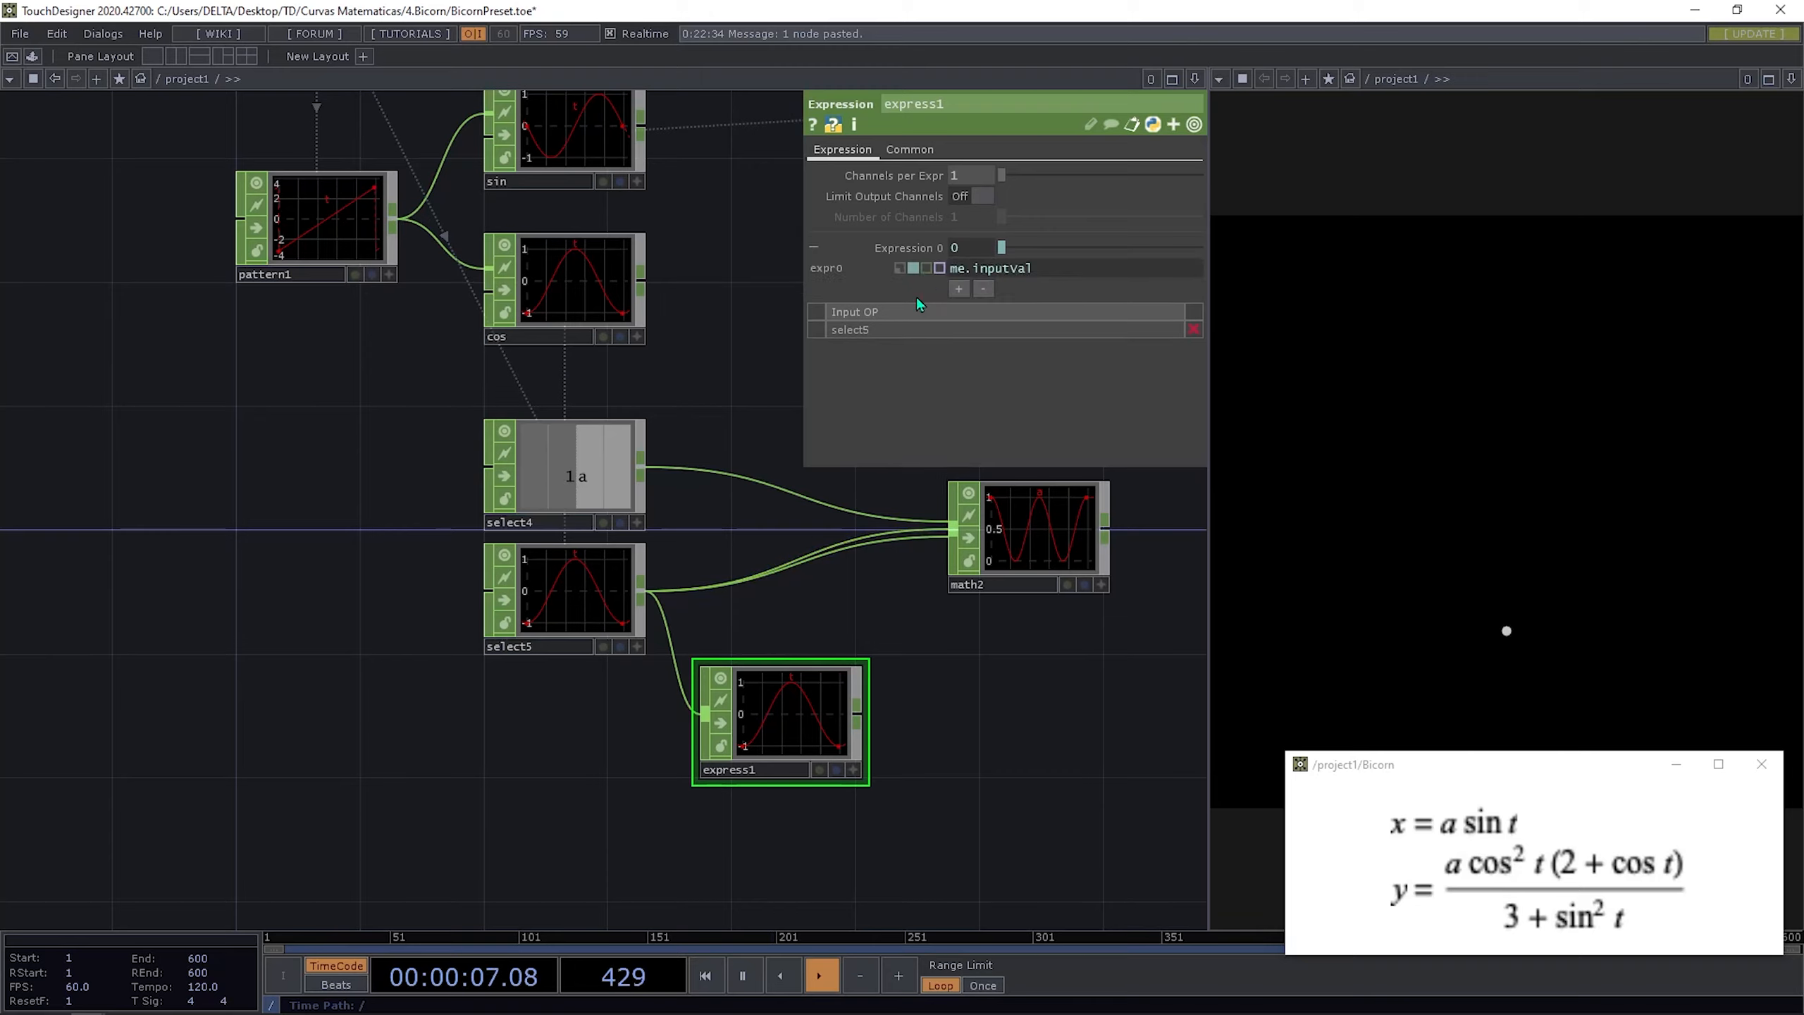
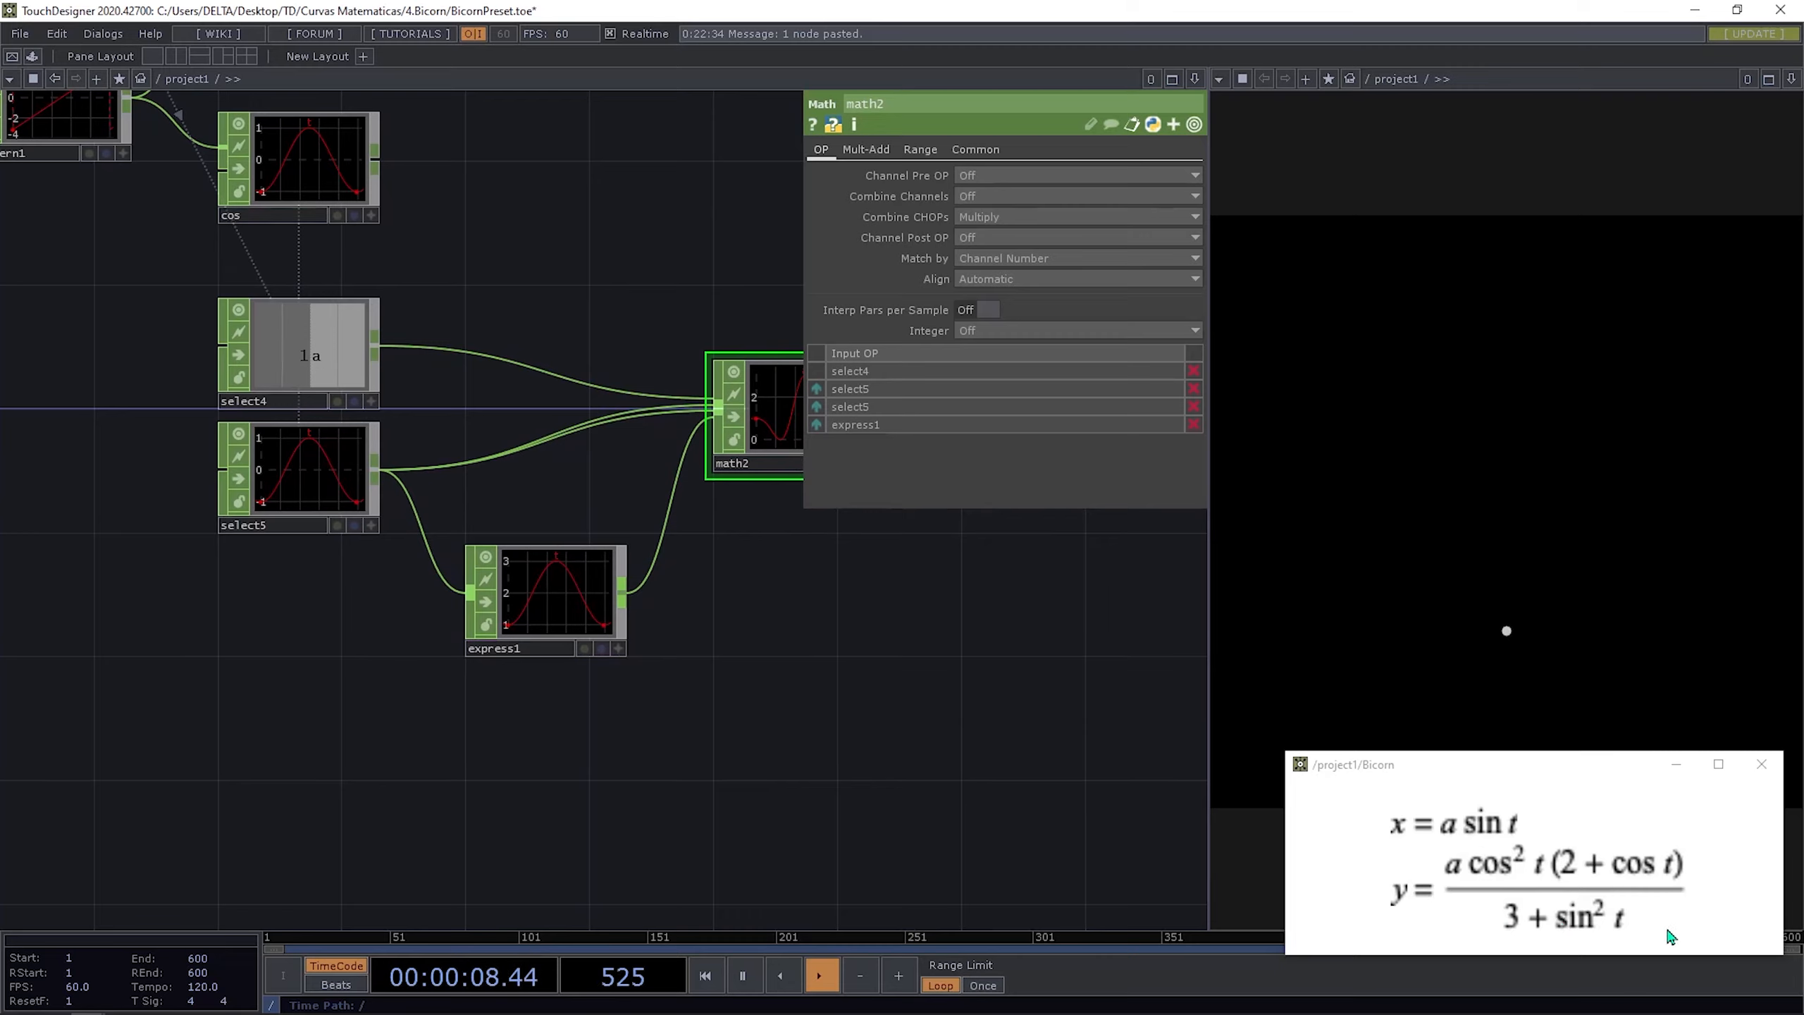
pyautogui.moveTo(648, 763); pyautogui.dragTo(585, 760)
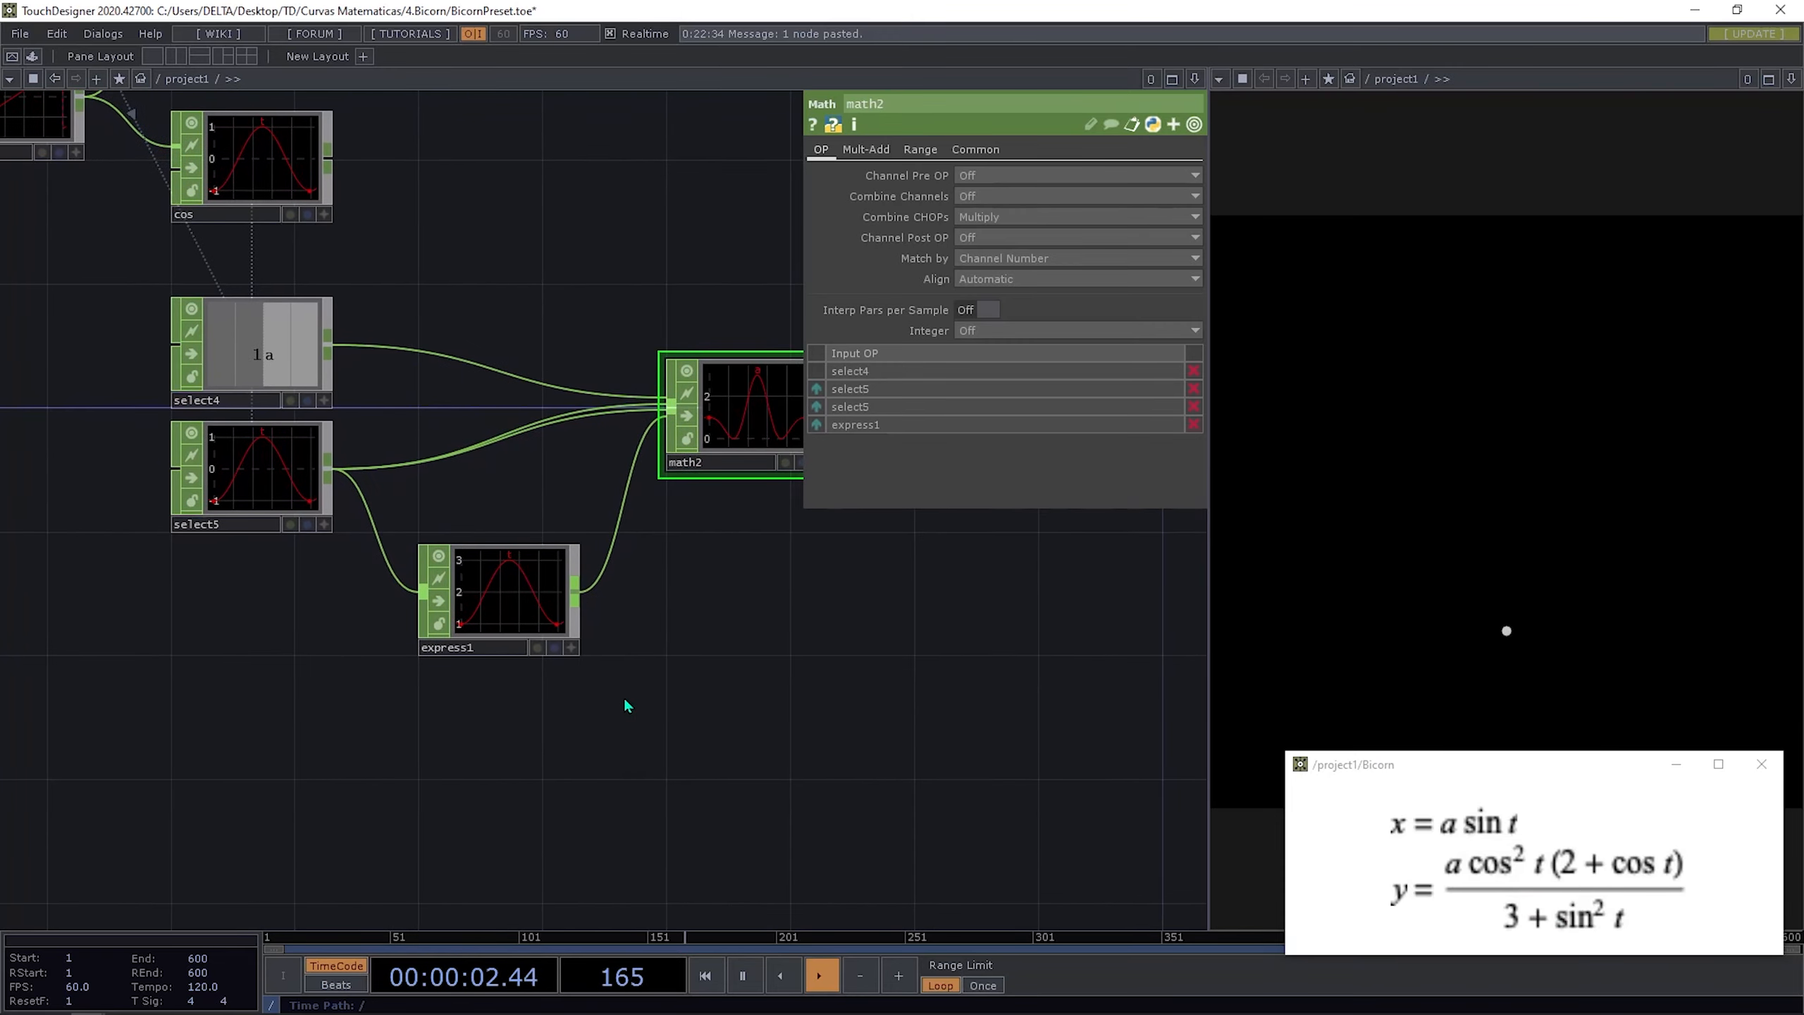
# Step: Add a second Expression CHOP and place it below the Expression CHOP that computes 2 + cos t
pyautogui.scroll(-2, 633, 705)
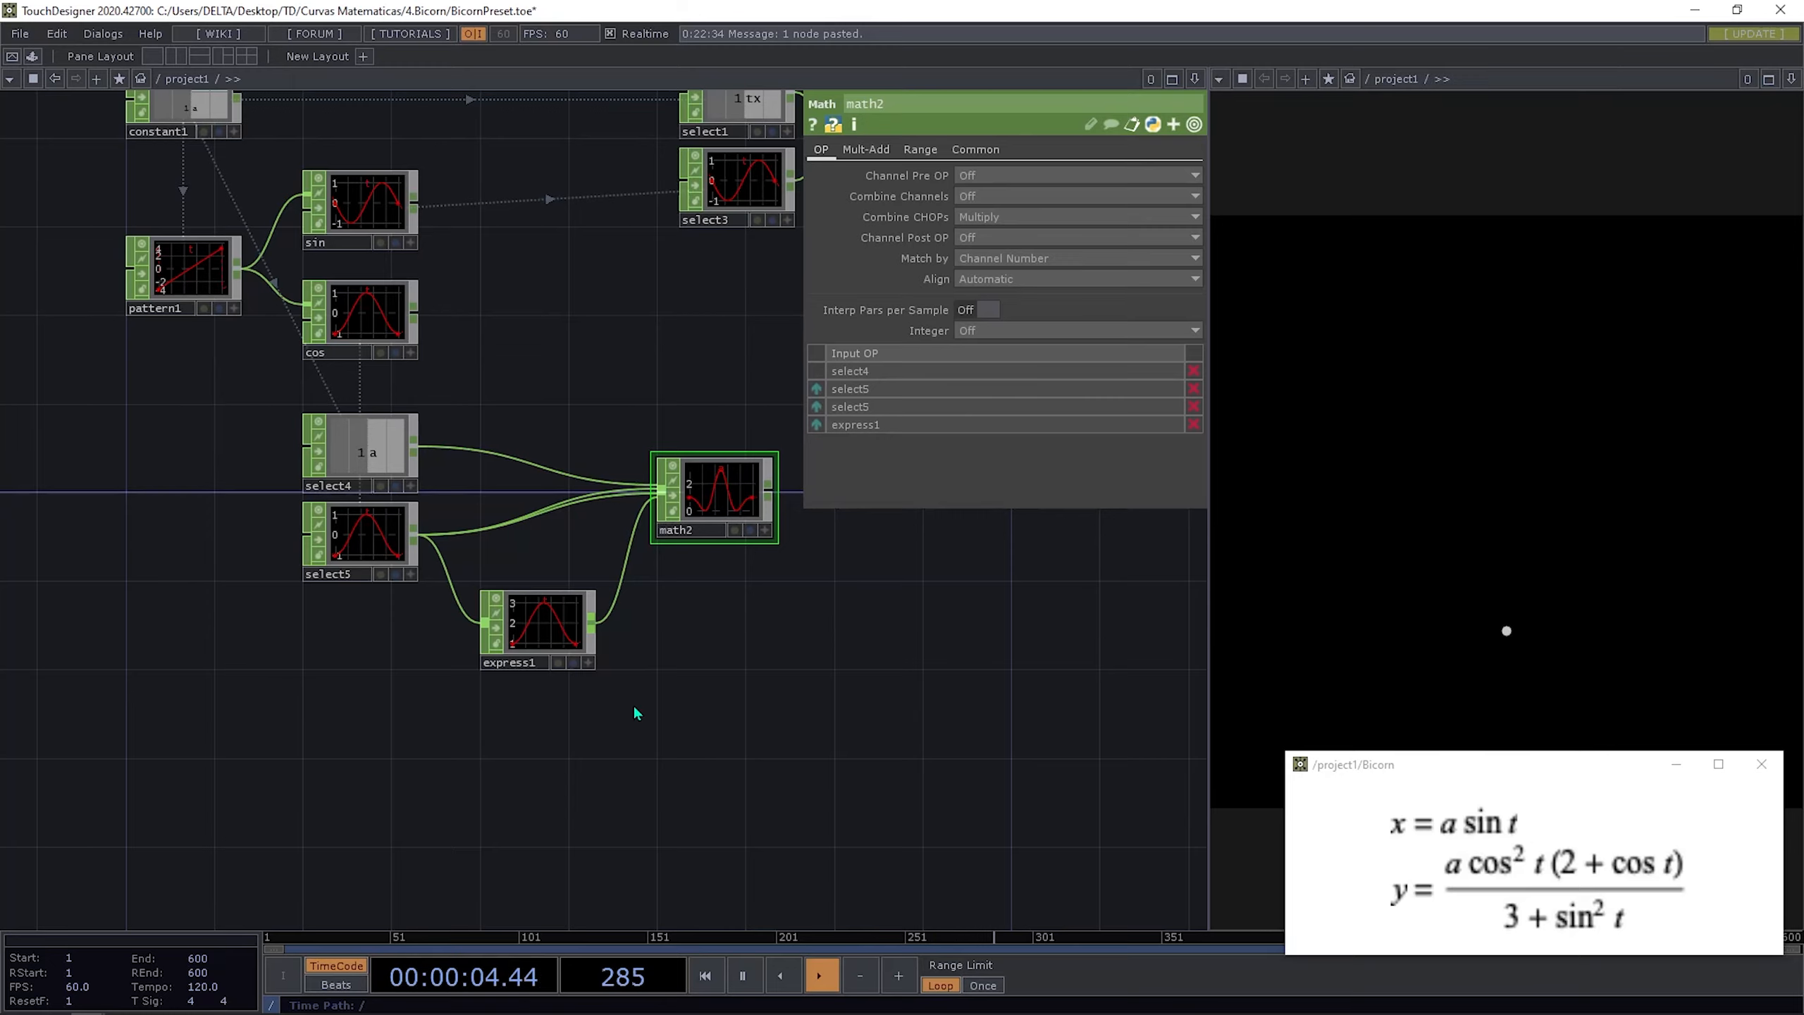
pyautogui.scroll(2, 633, 711)
pyautogui.scroll(1, 497, 724)
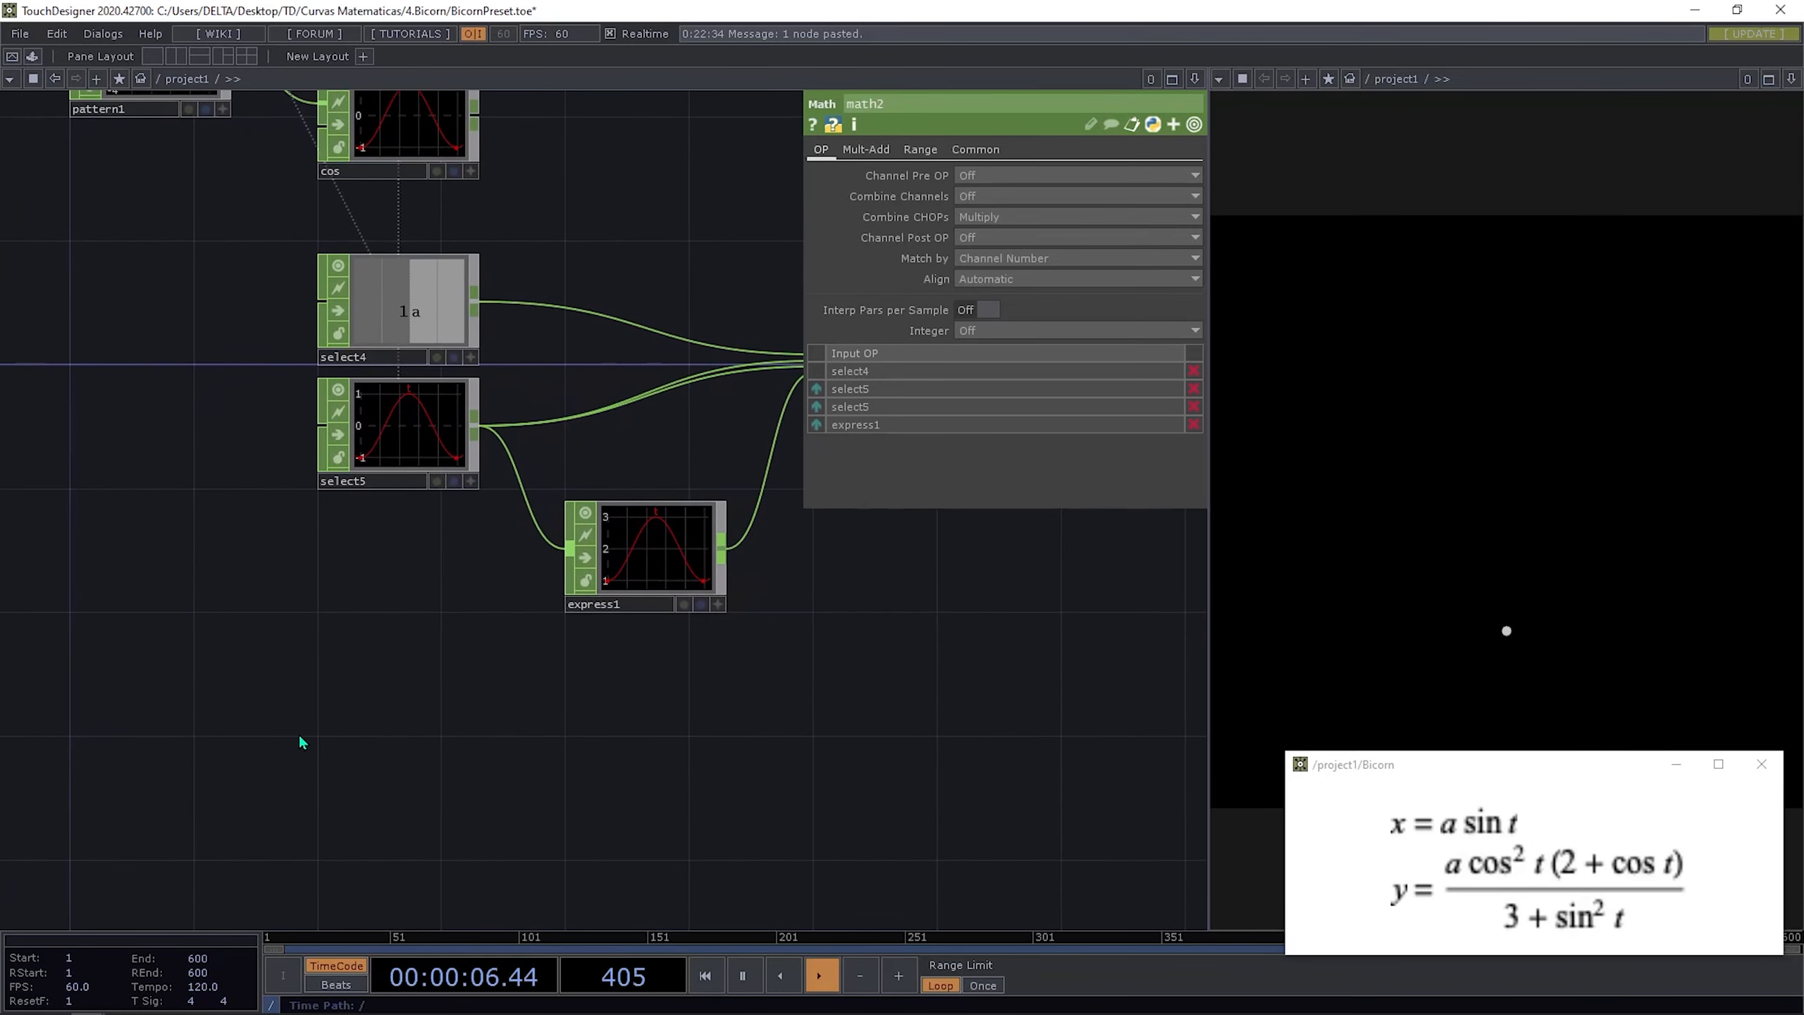
pyautogui.moveTo(777, 737); pyautogui.dragTo(500, 711)
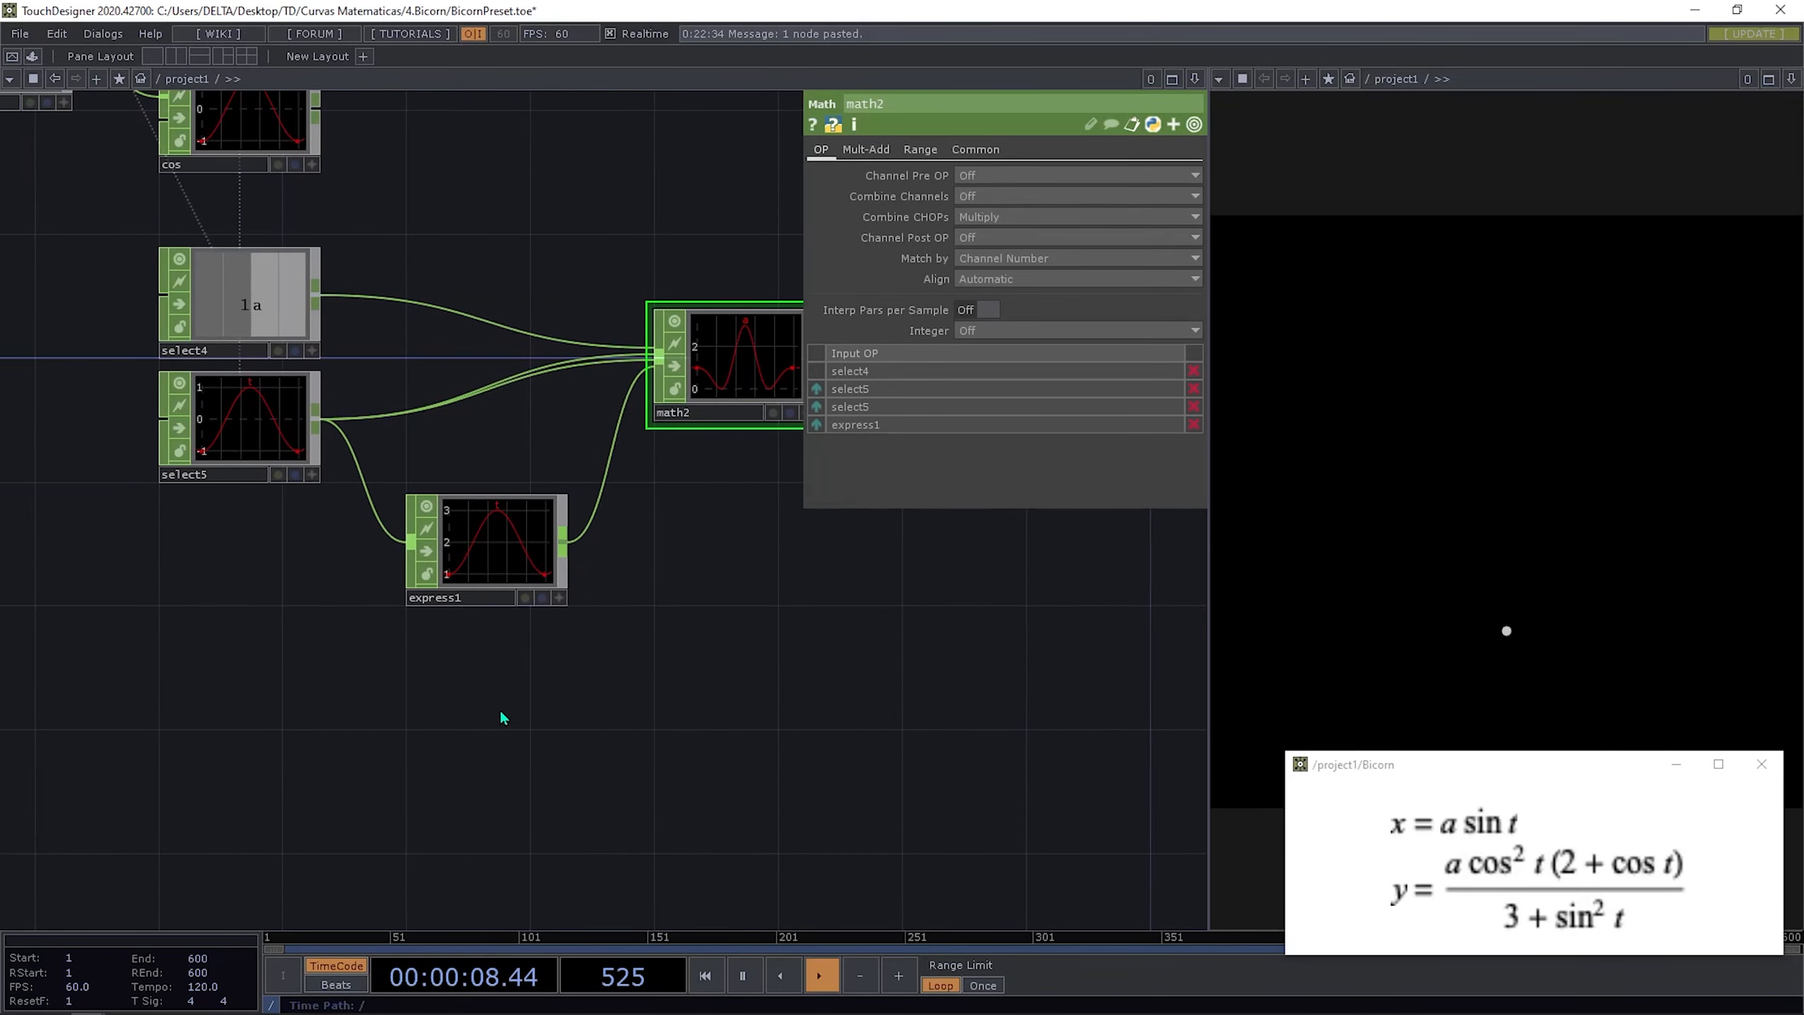
pyautogui.scroll(-1, 501, 718)
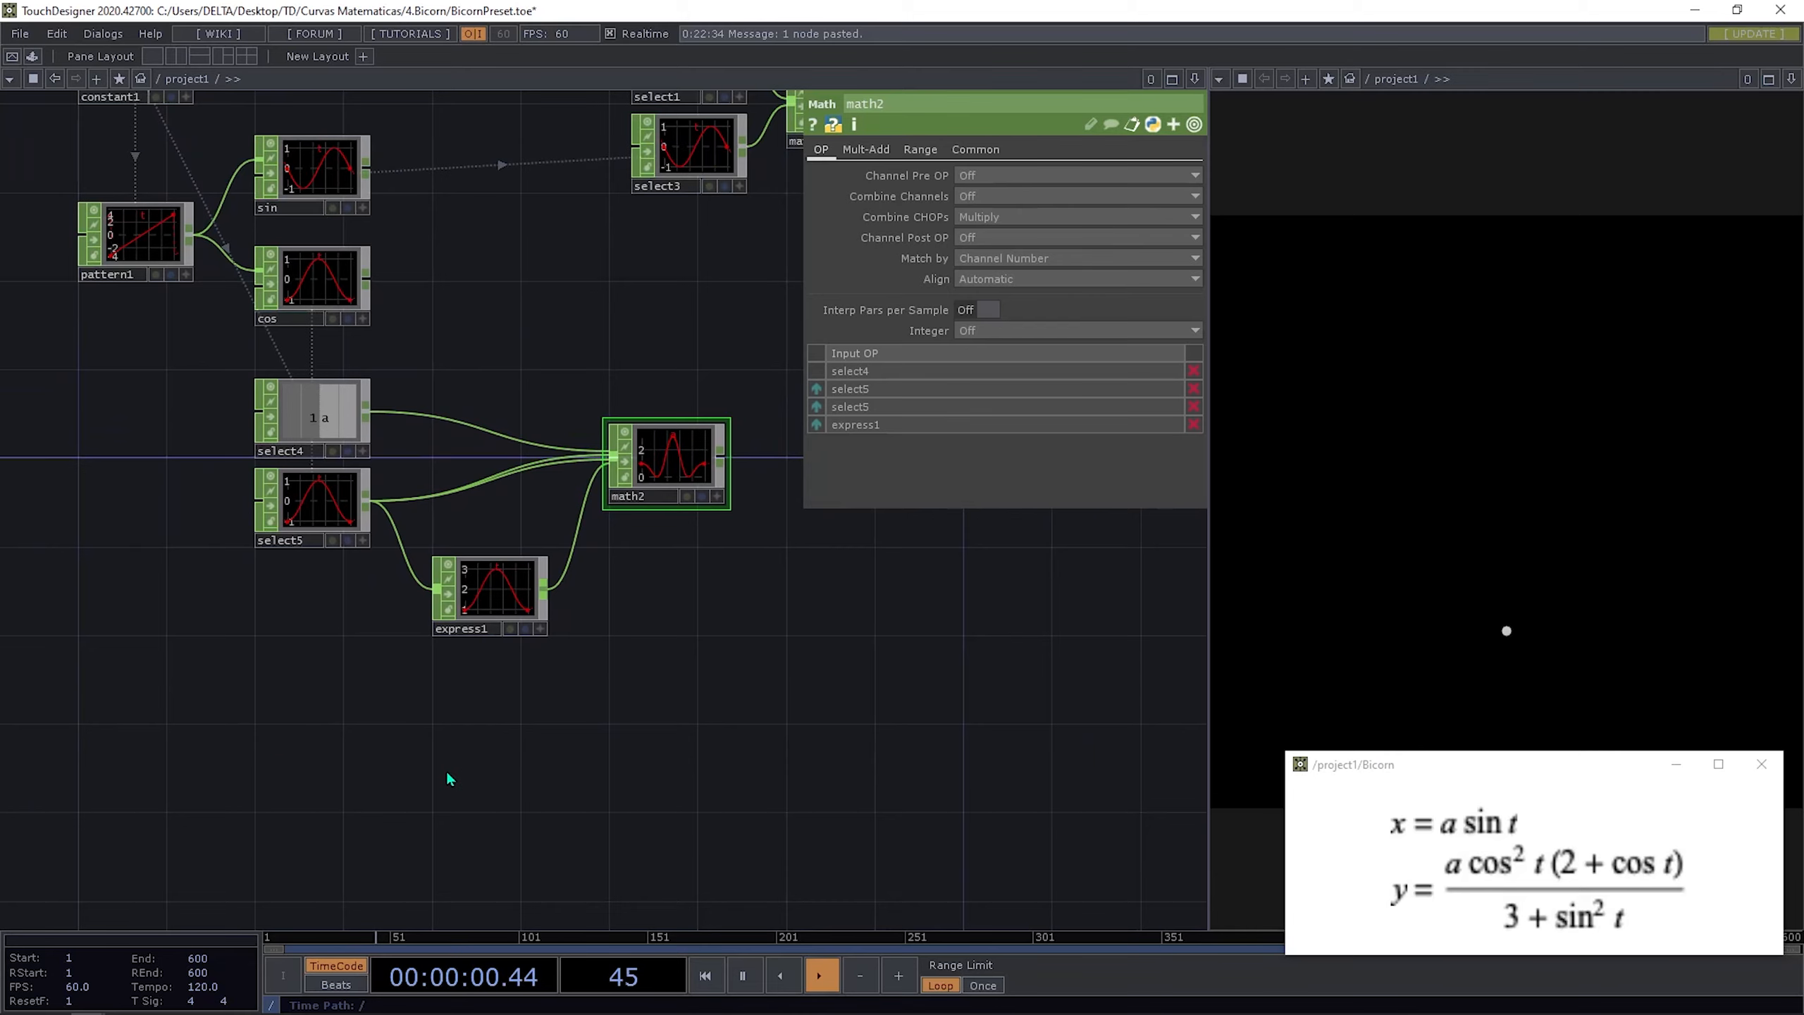
pyautogui.press('Tab')
pyautogui.write('ex')
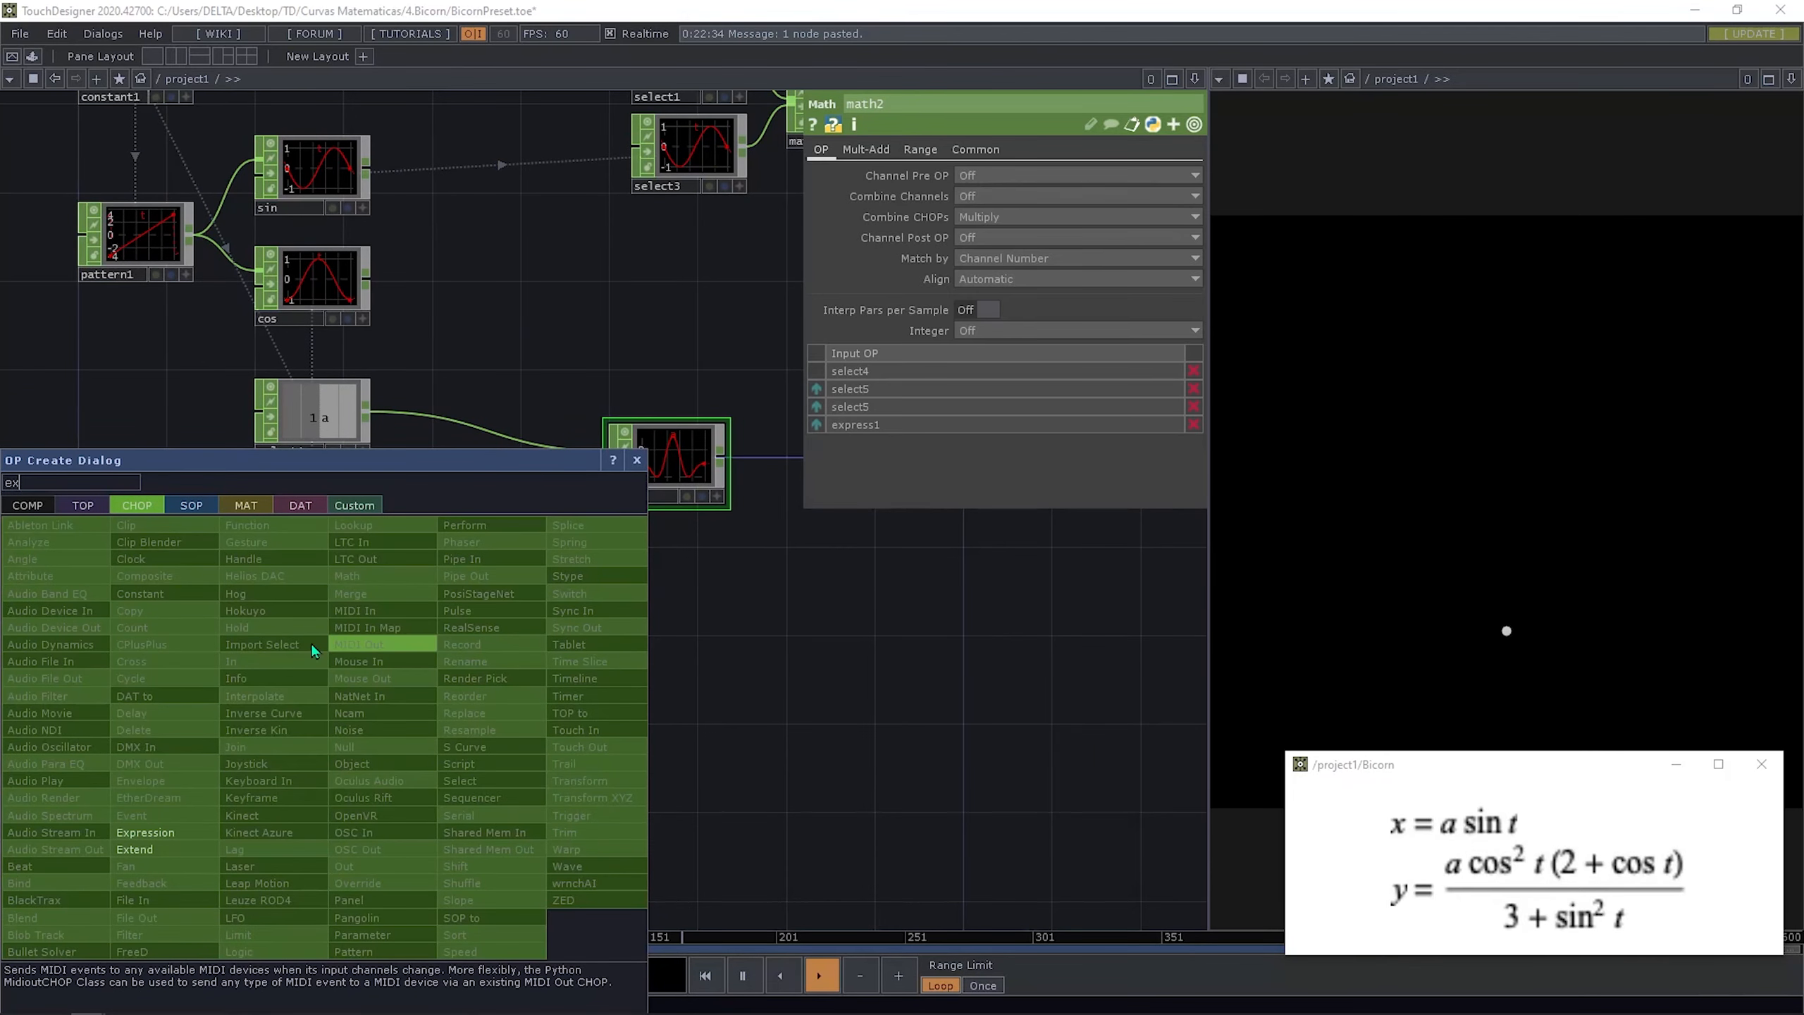
pyautogui.click(146, 833)
pyautogui.click(315, 774)
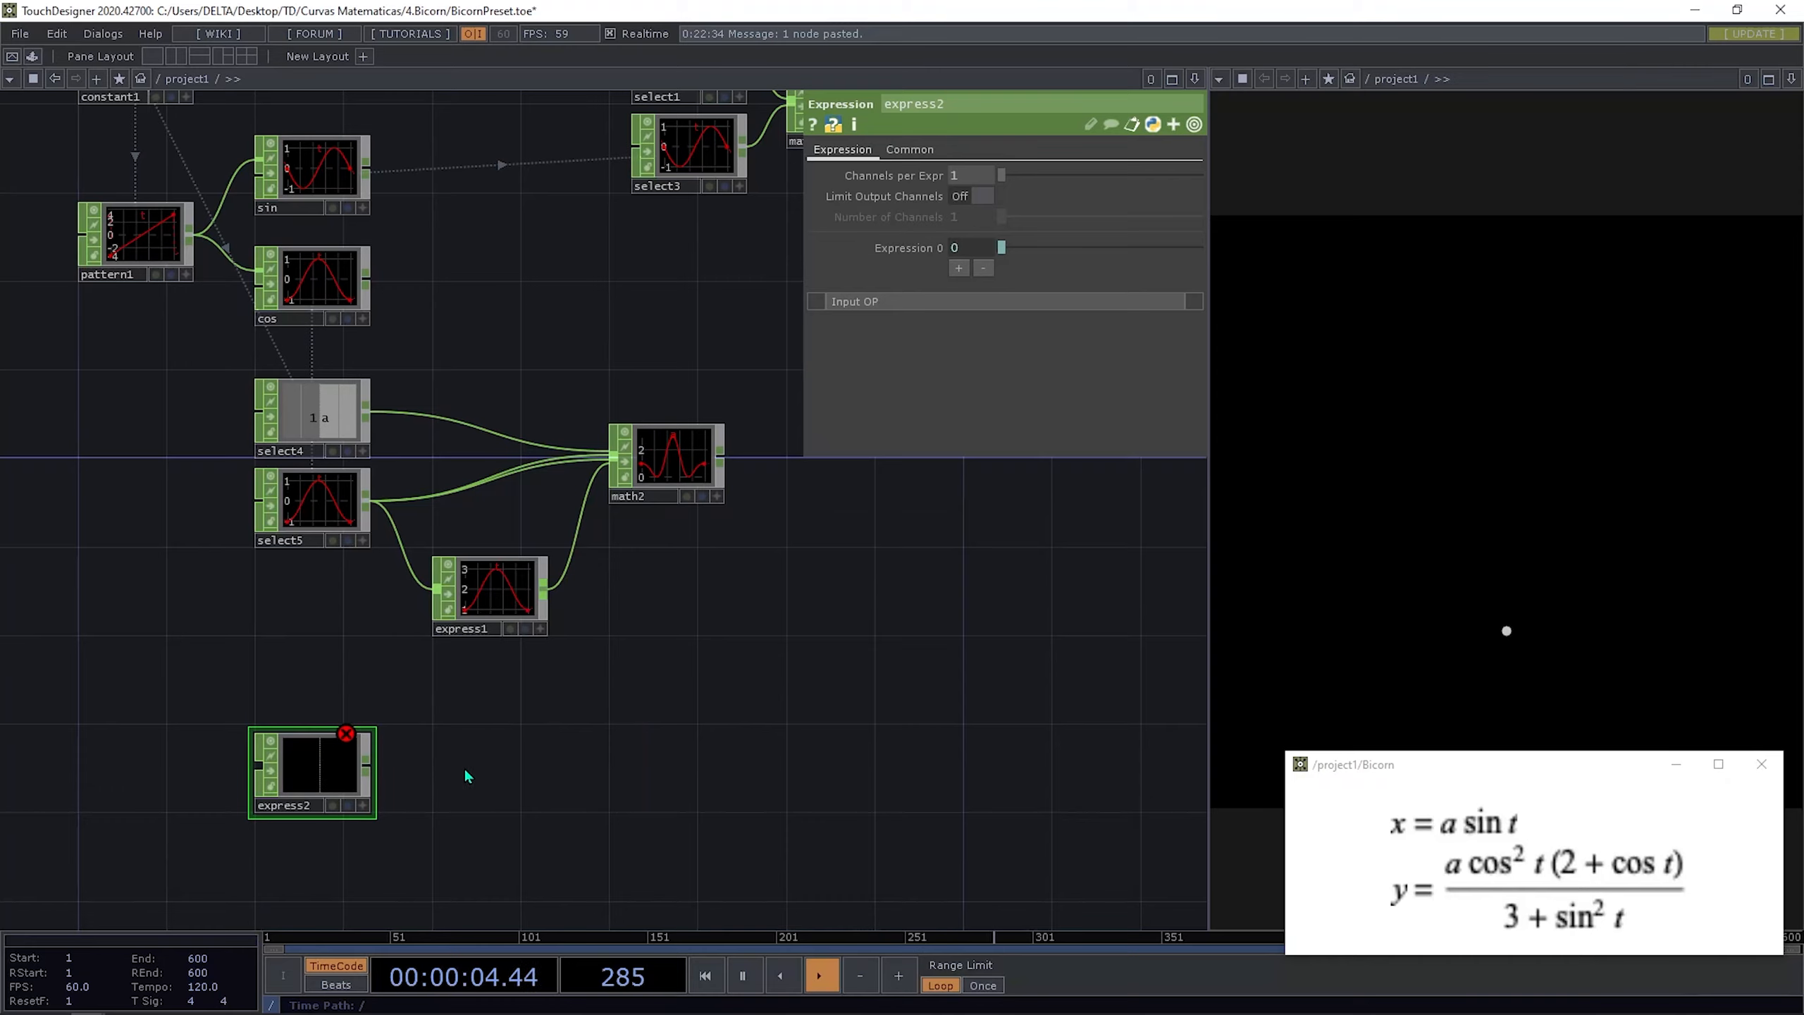
pyautogui.moveTo(480, 756); pyautogui.dragTo(516, 752)
pyautogui.moveTo(315, 753); pyautogui.dragTo(489, 754)
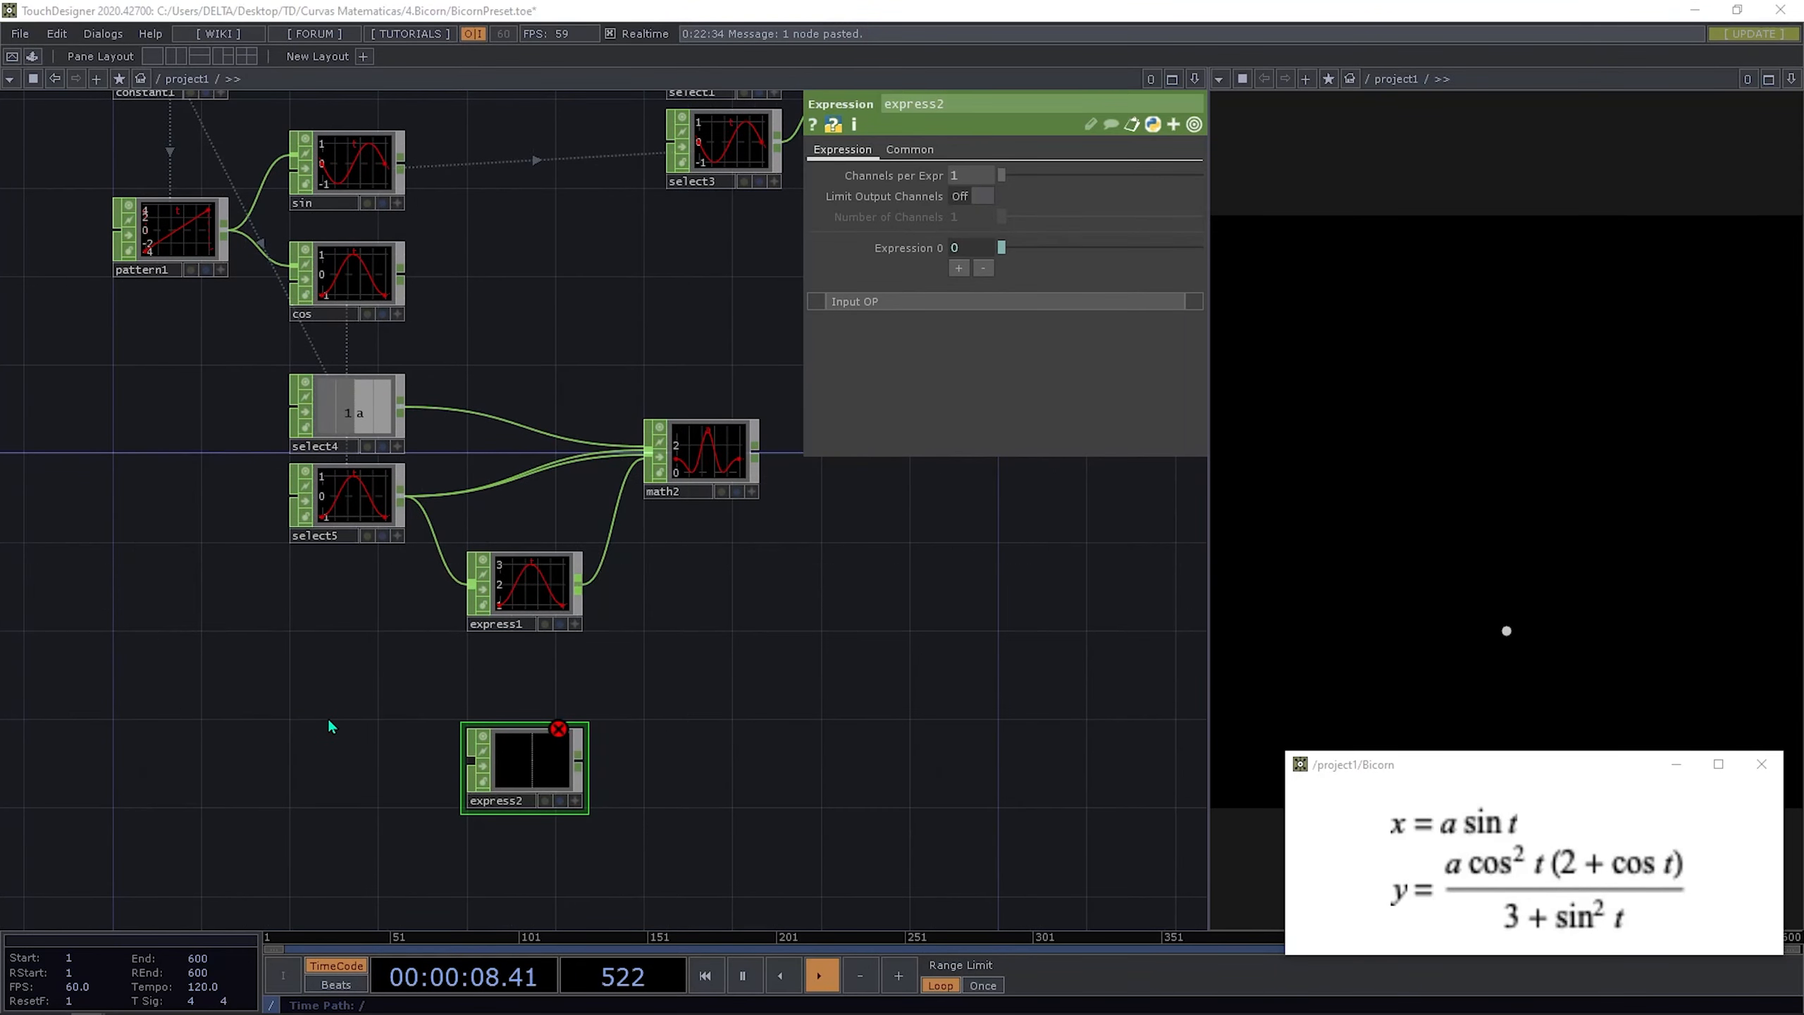
# Step: Add a Select CHOP beside the new Expression CHOP, make it reference the sin CHOP and wire it into that Expression CHOP
pyautogui.press('Tab')
pyautogui.write('se')
pyautogui.click(484, 766)
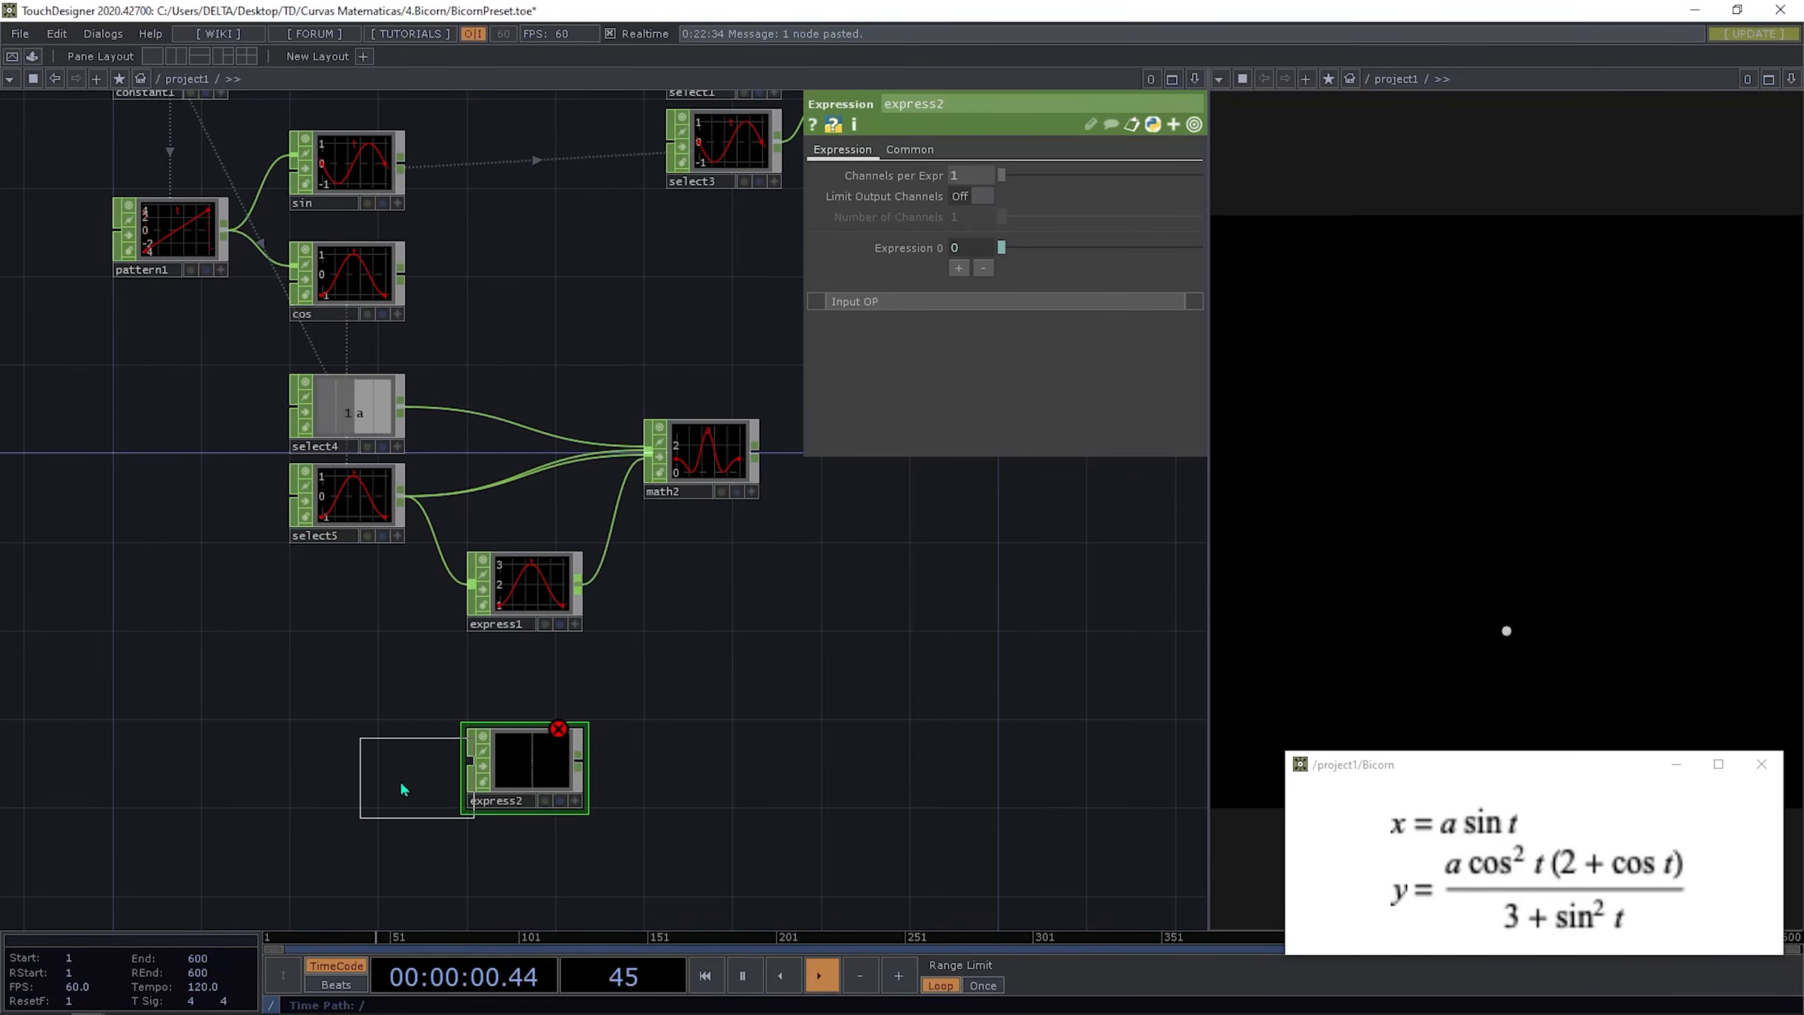
pyautogui.click(356, 774)
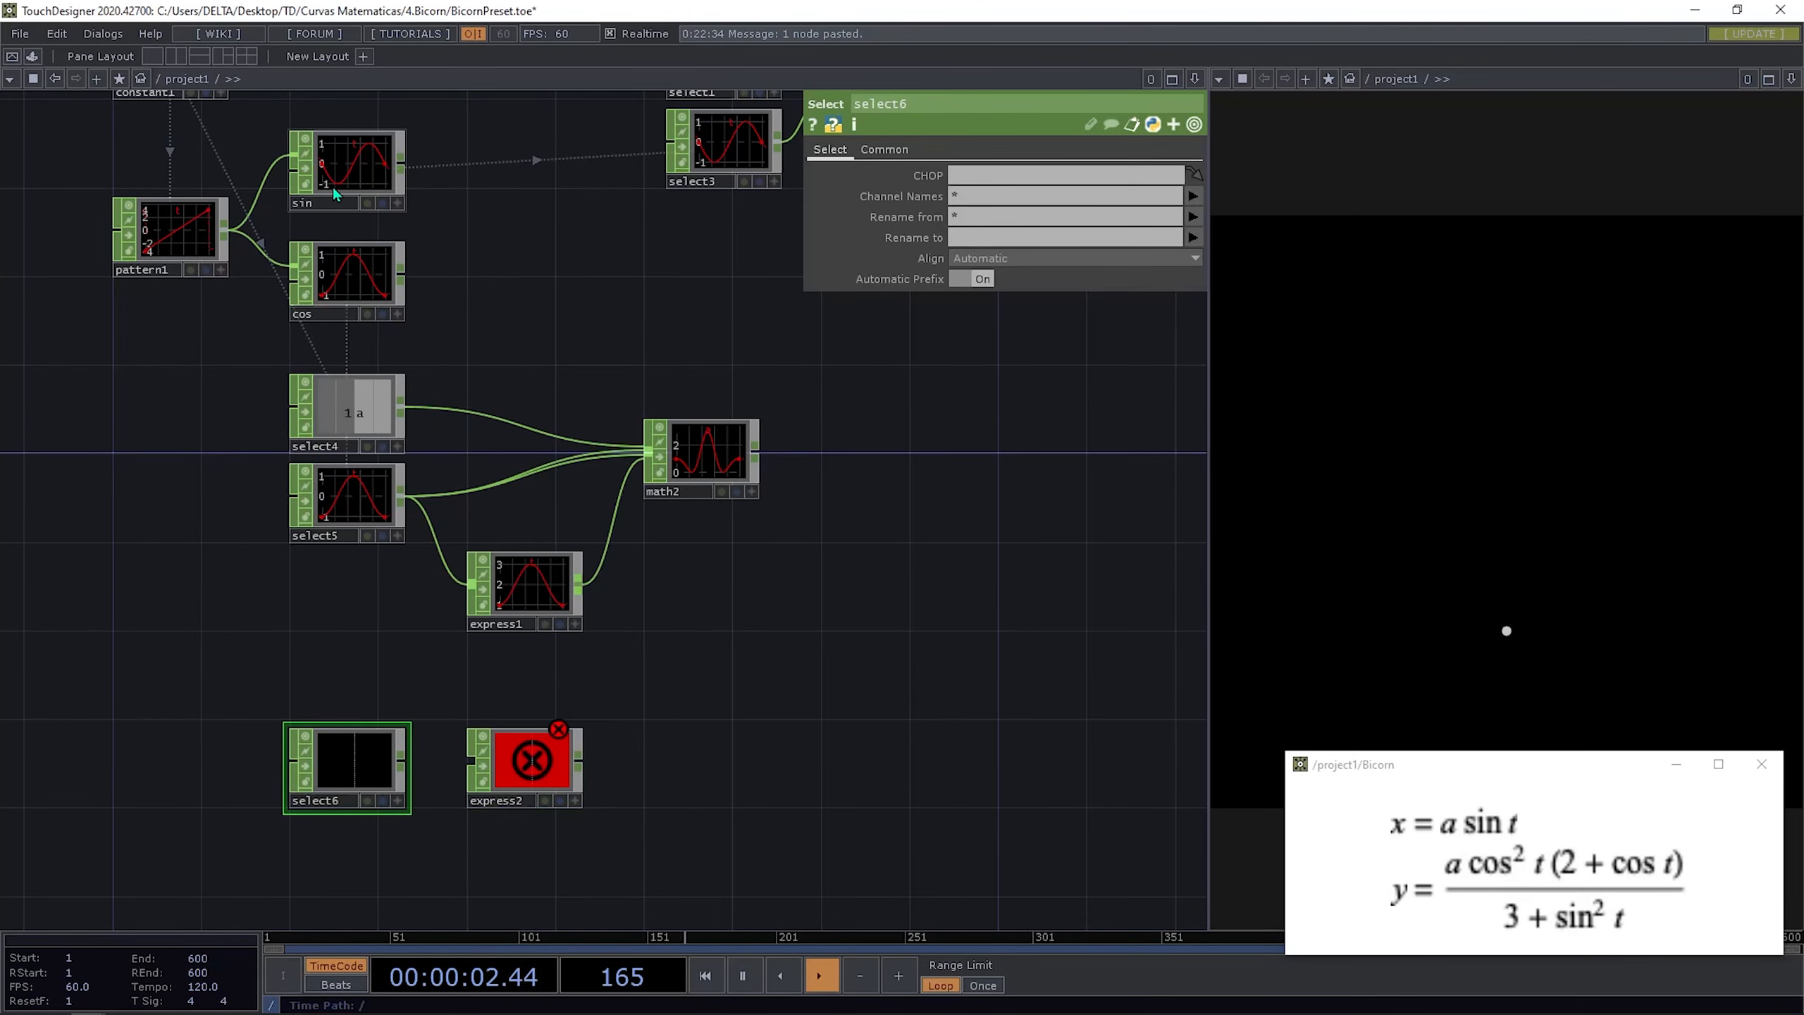
pyautogui.moveTo(358, 170); pyautogui.dragTo(355, 761)
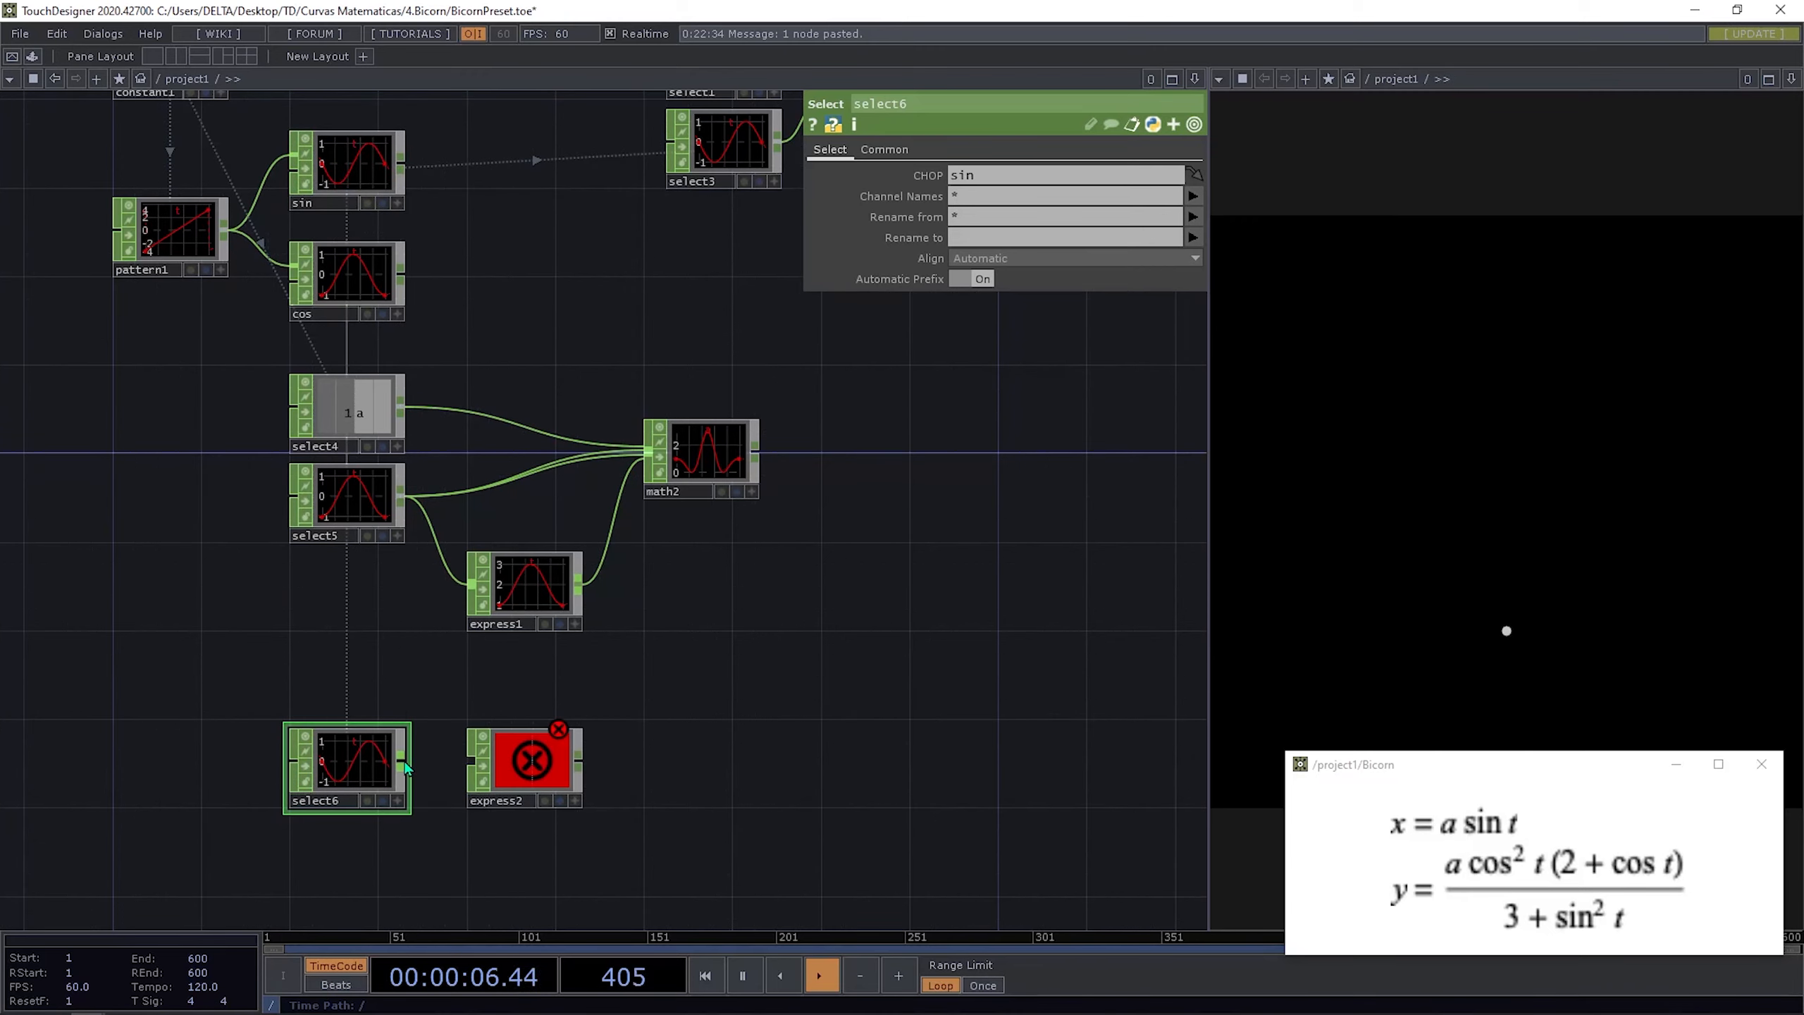
pyautogui.moveTo(406, 768); pyautogui.dragTo(474, 761)
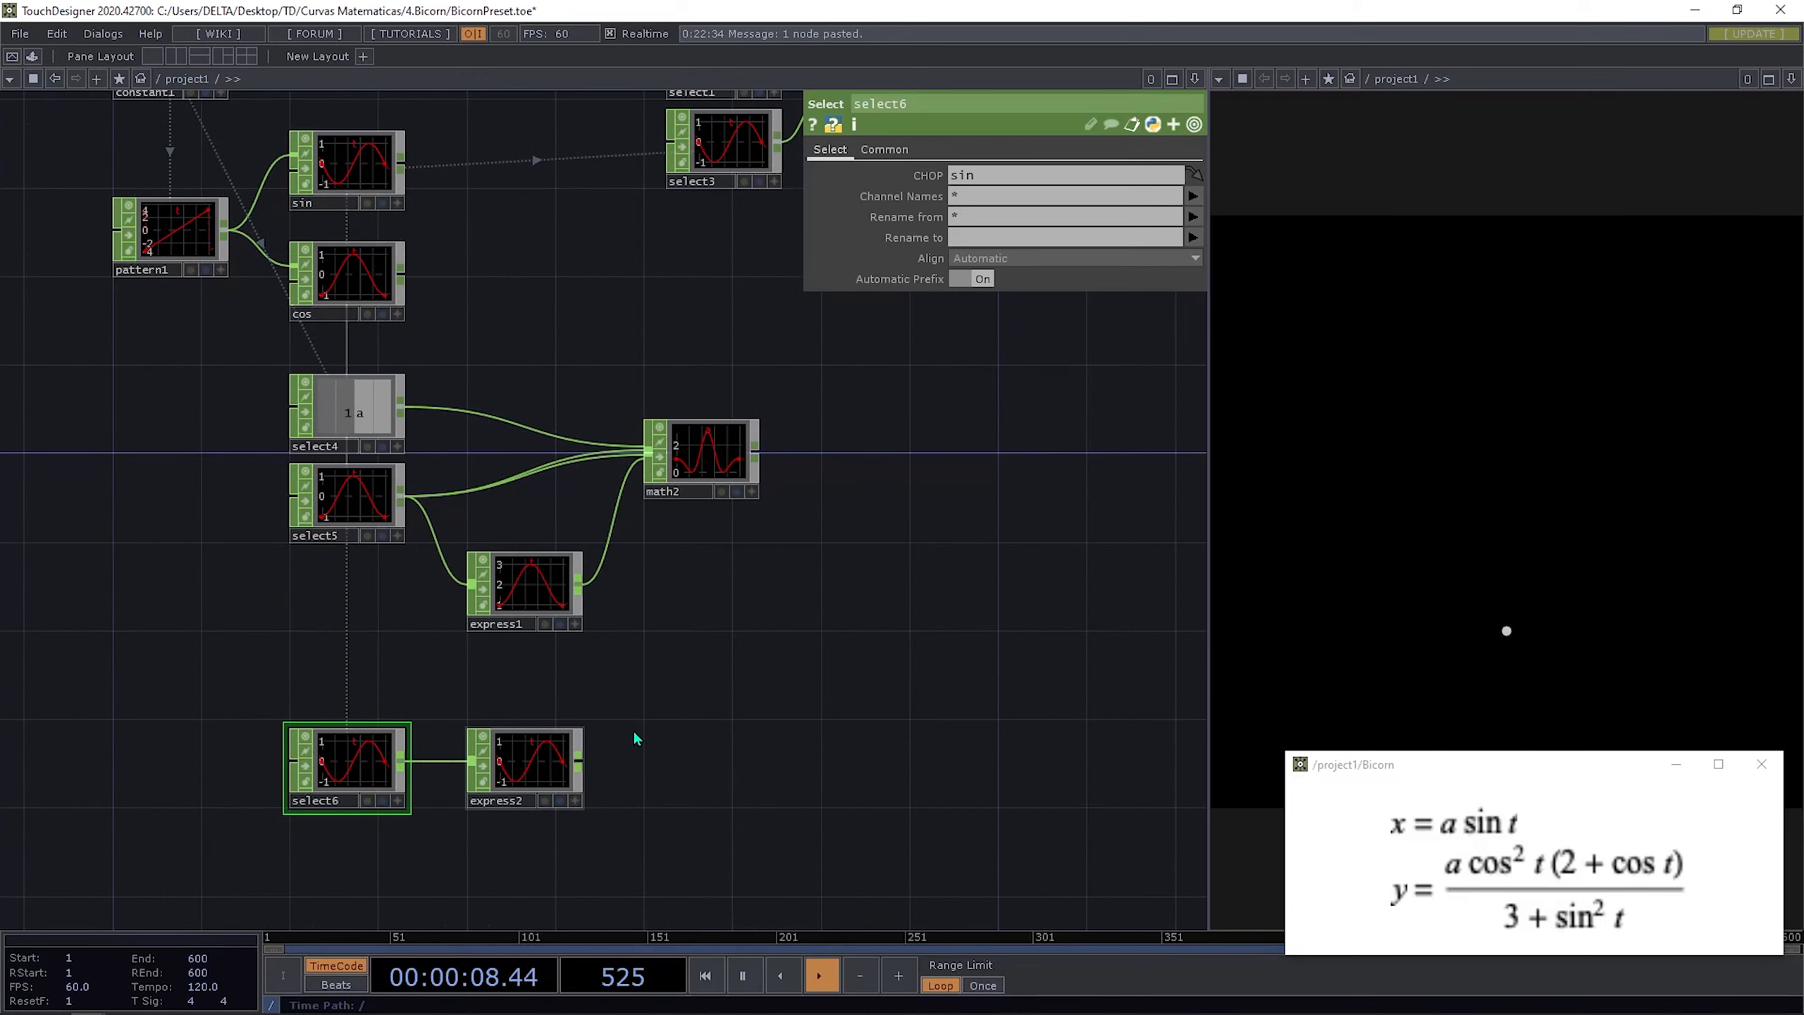
# Step: Set Expression 0 of the sin-fed Expression CHOP to 3+me.inputVal**2 for the denominator
pyautogui.click(525, 766)
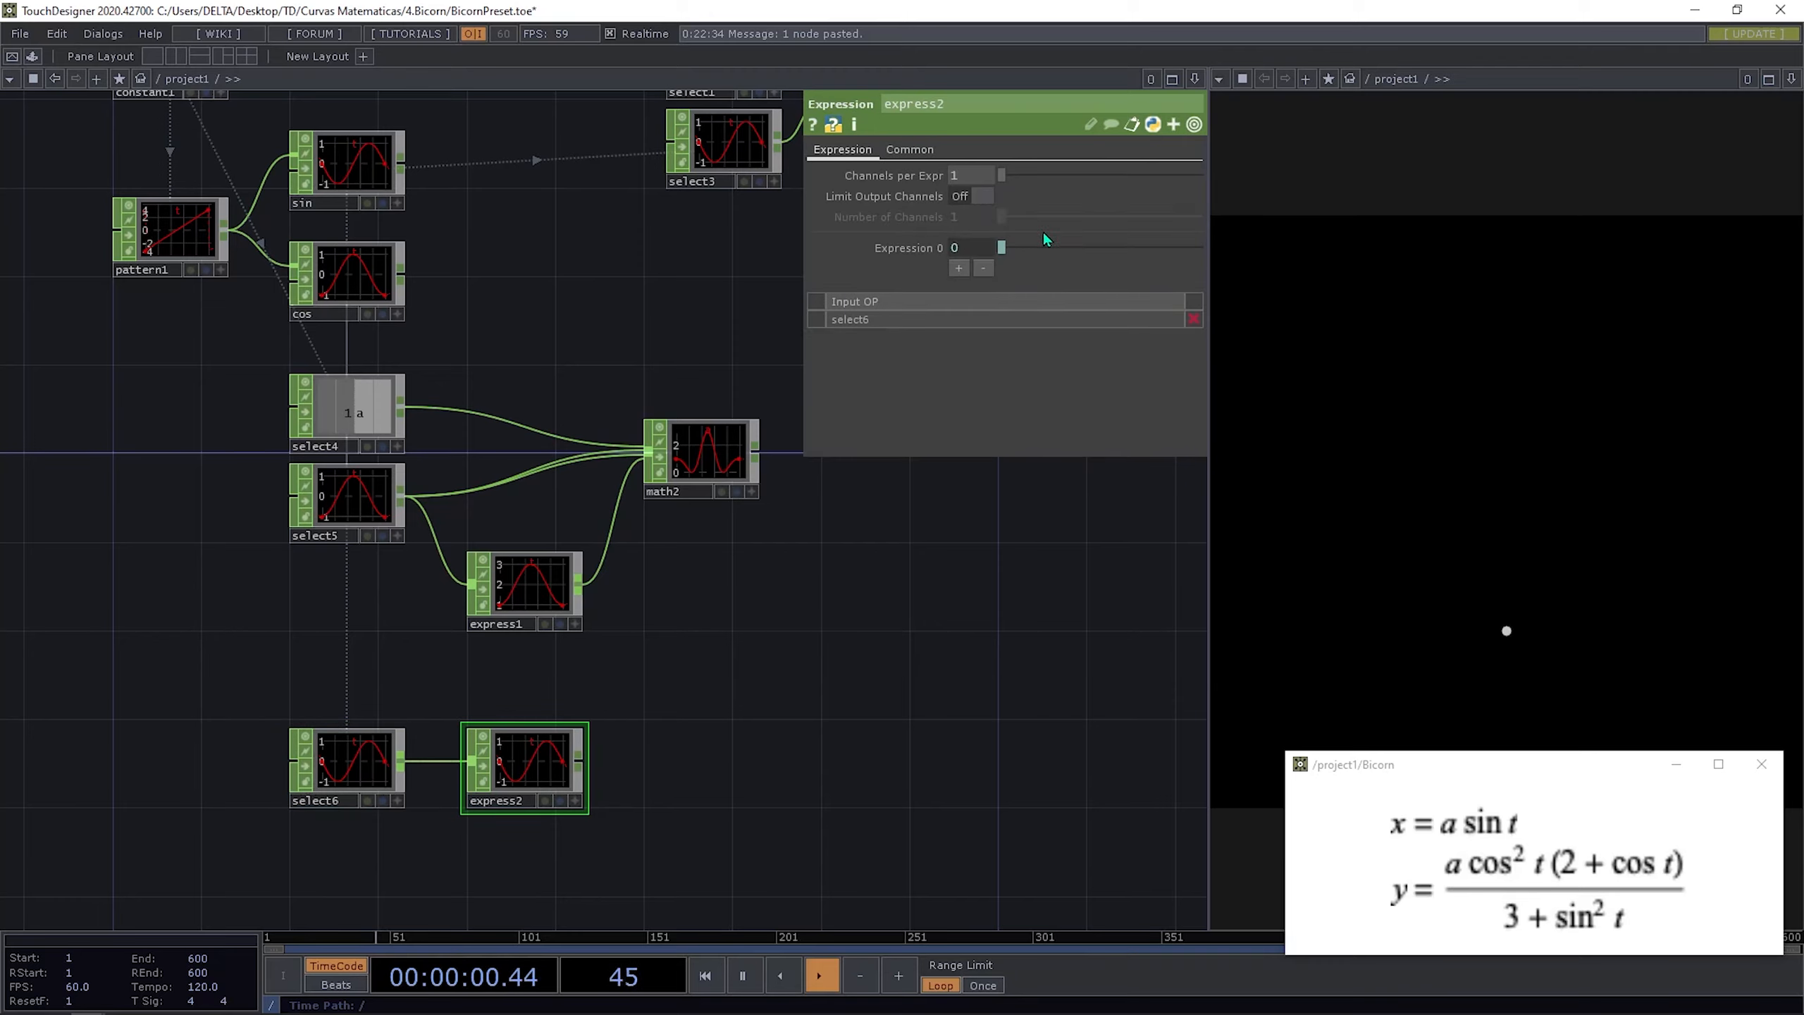
pyautogui.click(908, 245)
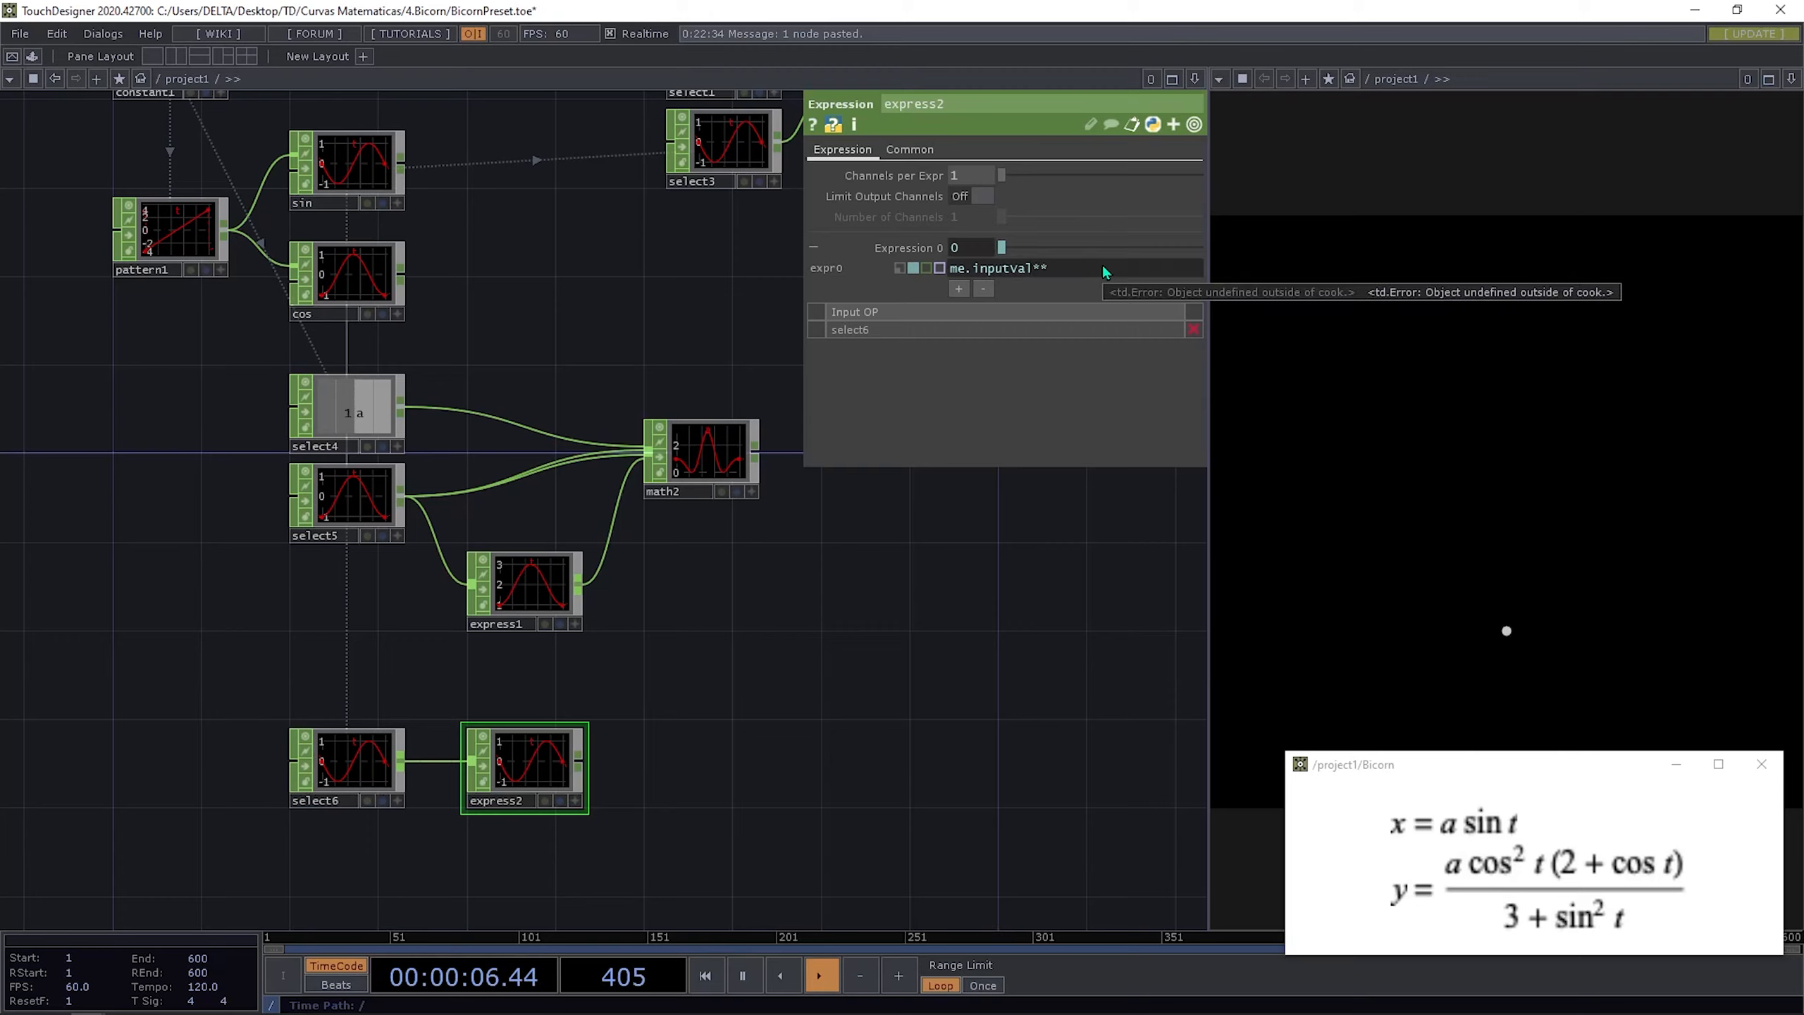
pyautogui.press('Return')
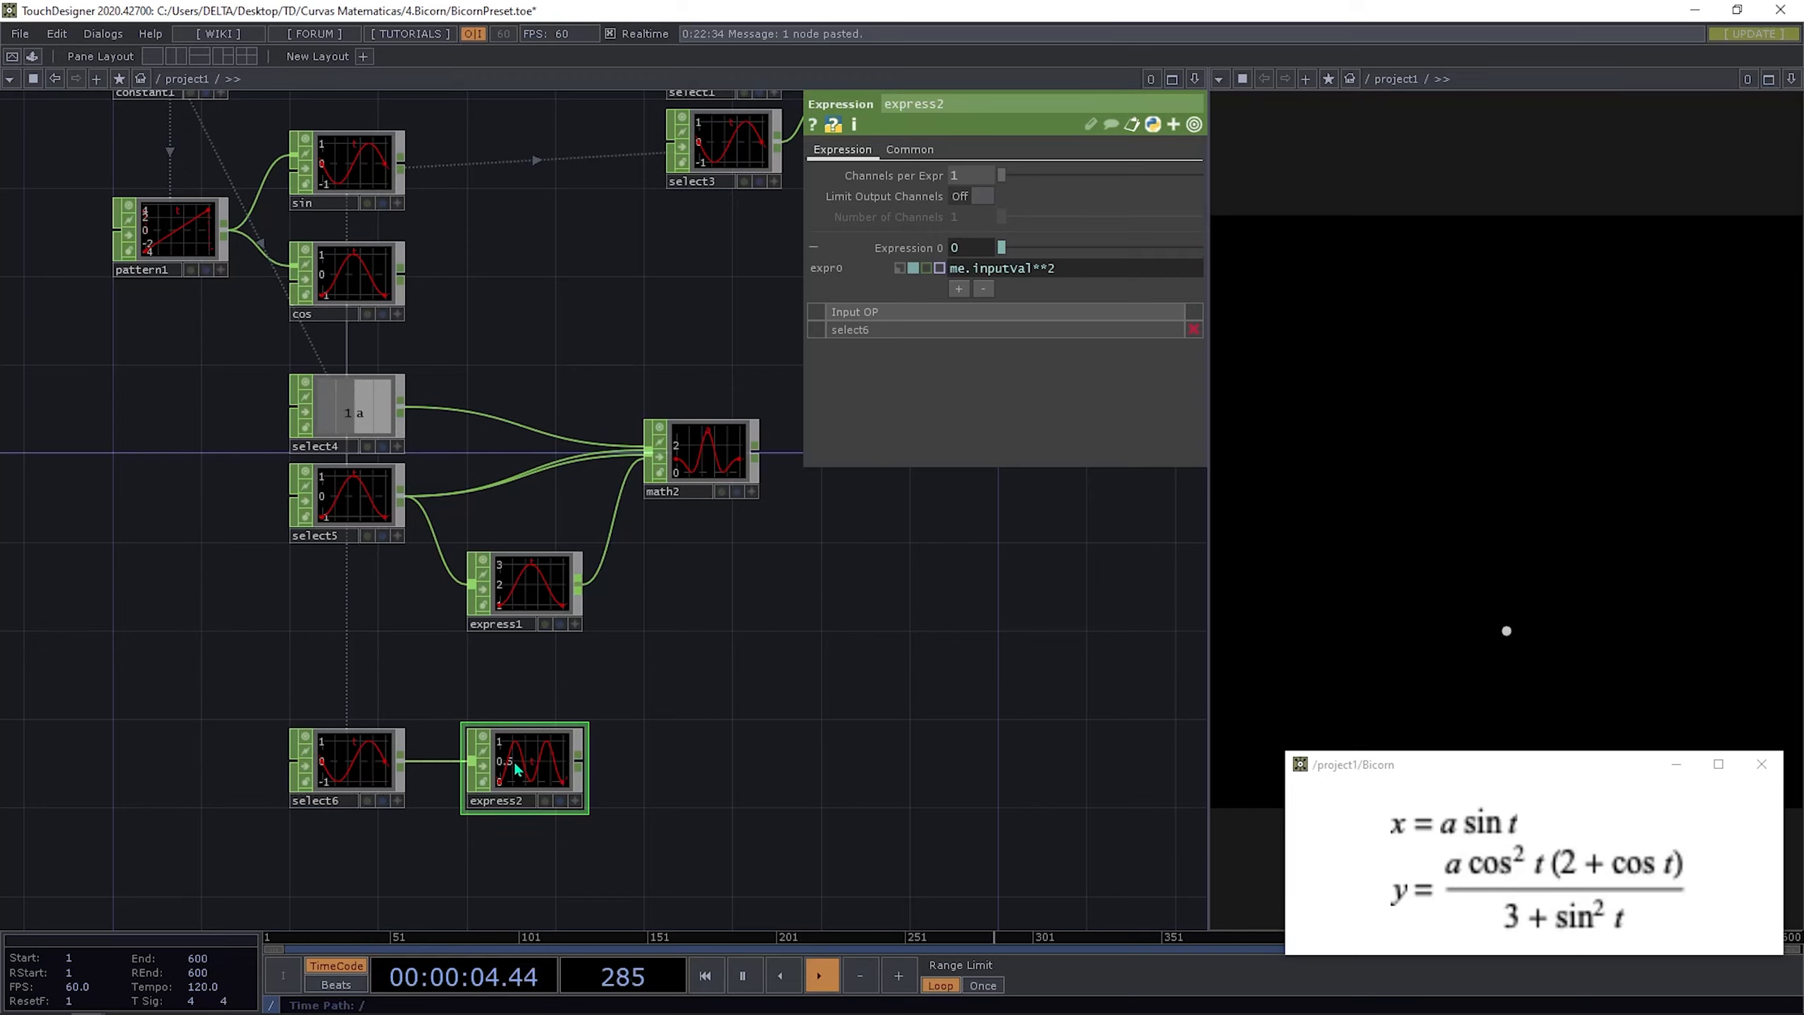
pyautogui.moveTo(672, 750); pyautogui.dragTo(642, 700)
pyautogui.moveTo(957, 273)
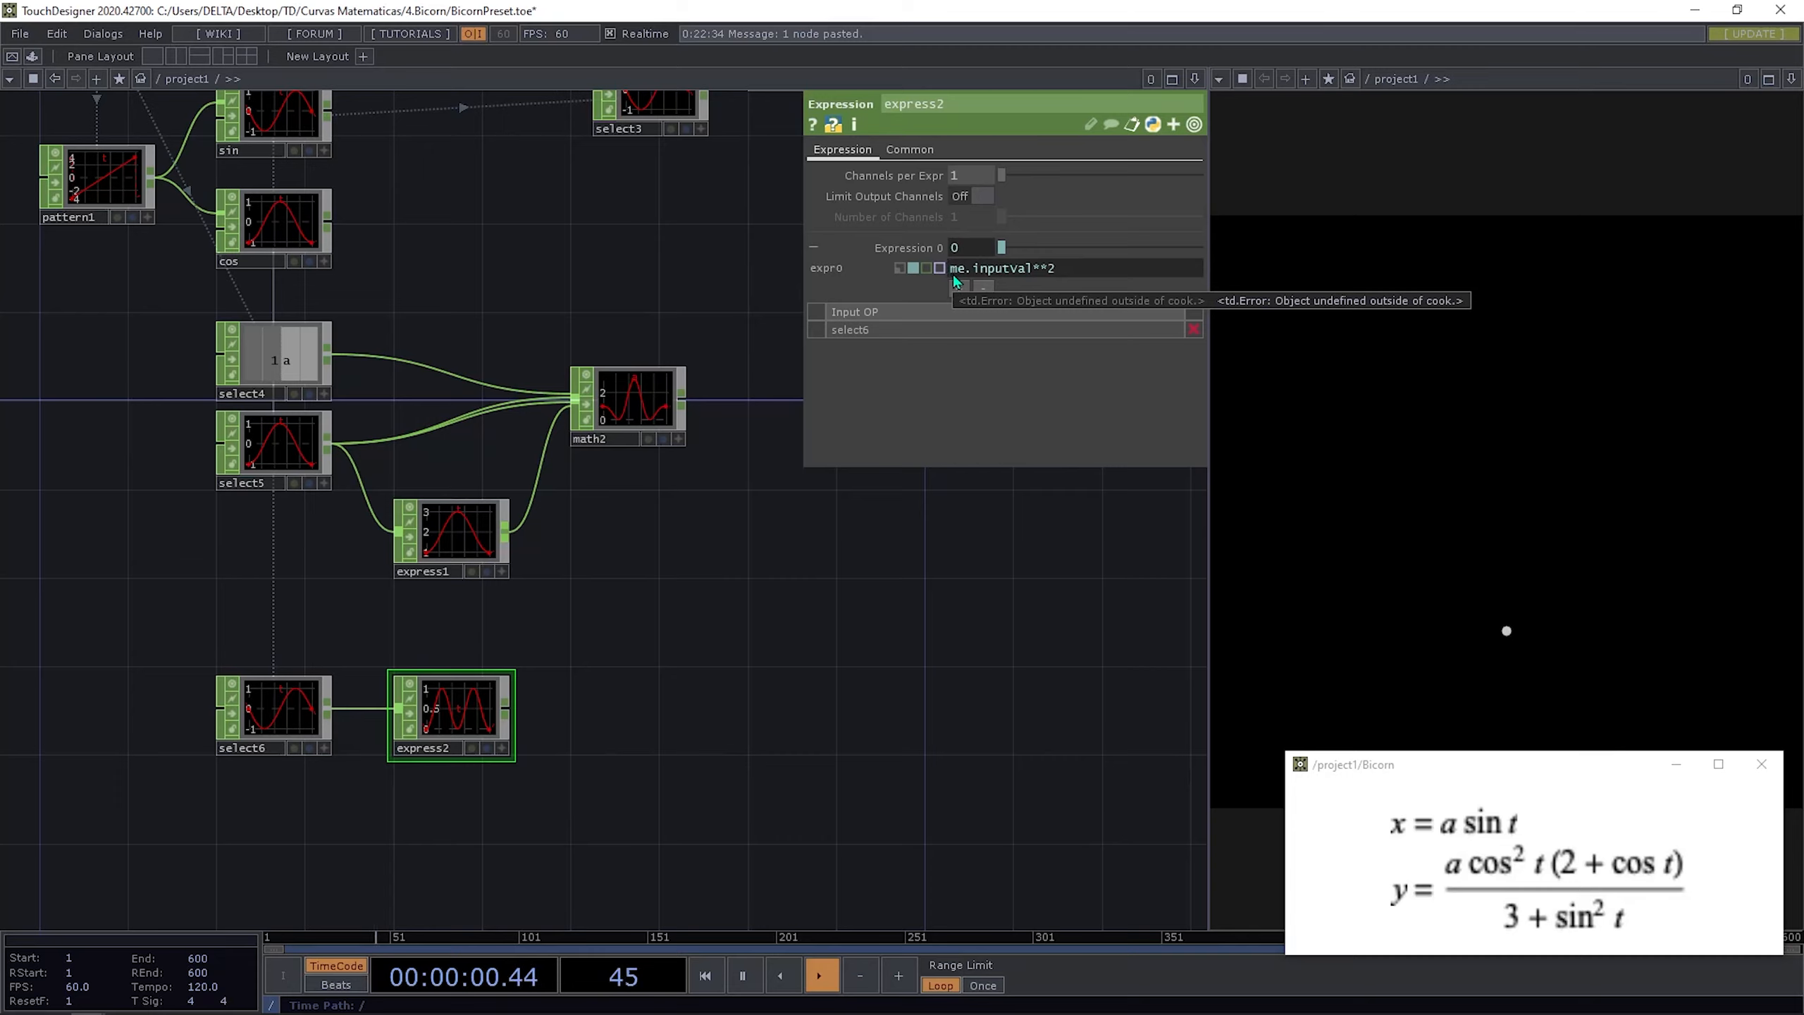
pyautogui.write('3+')
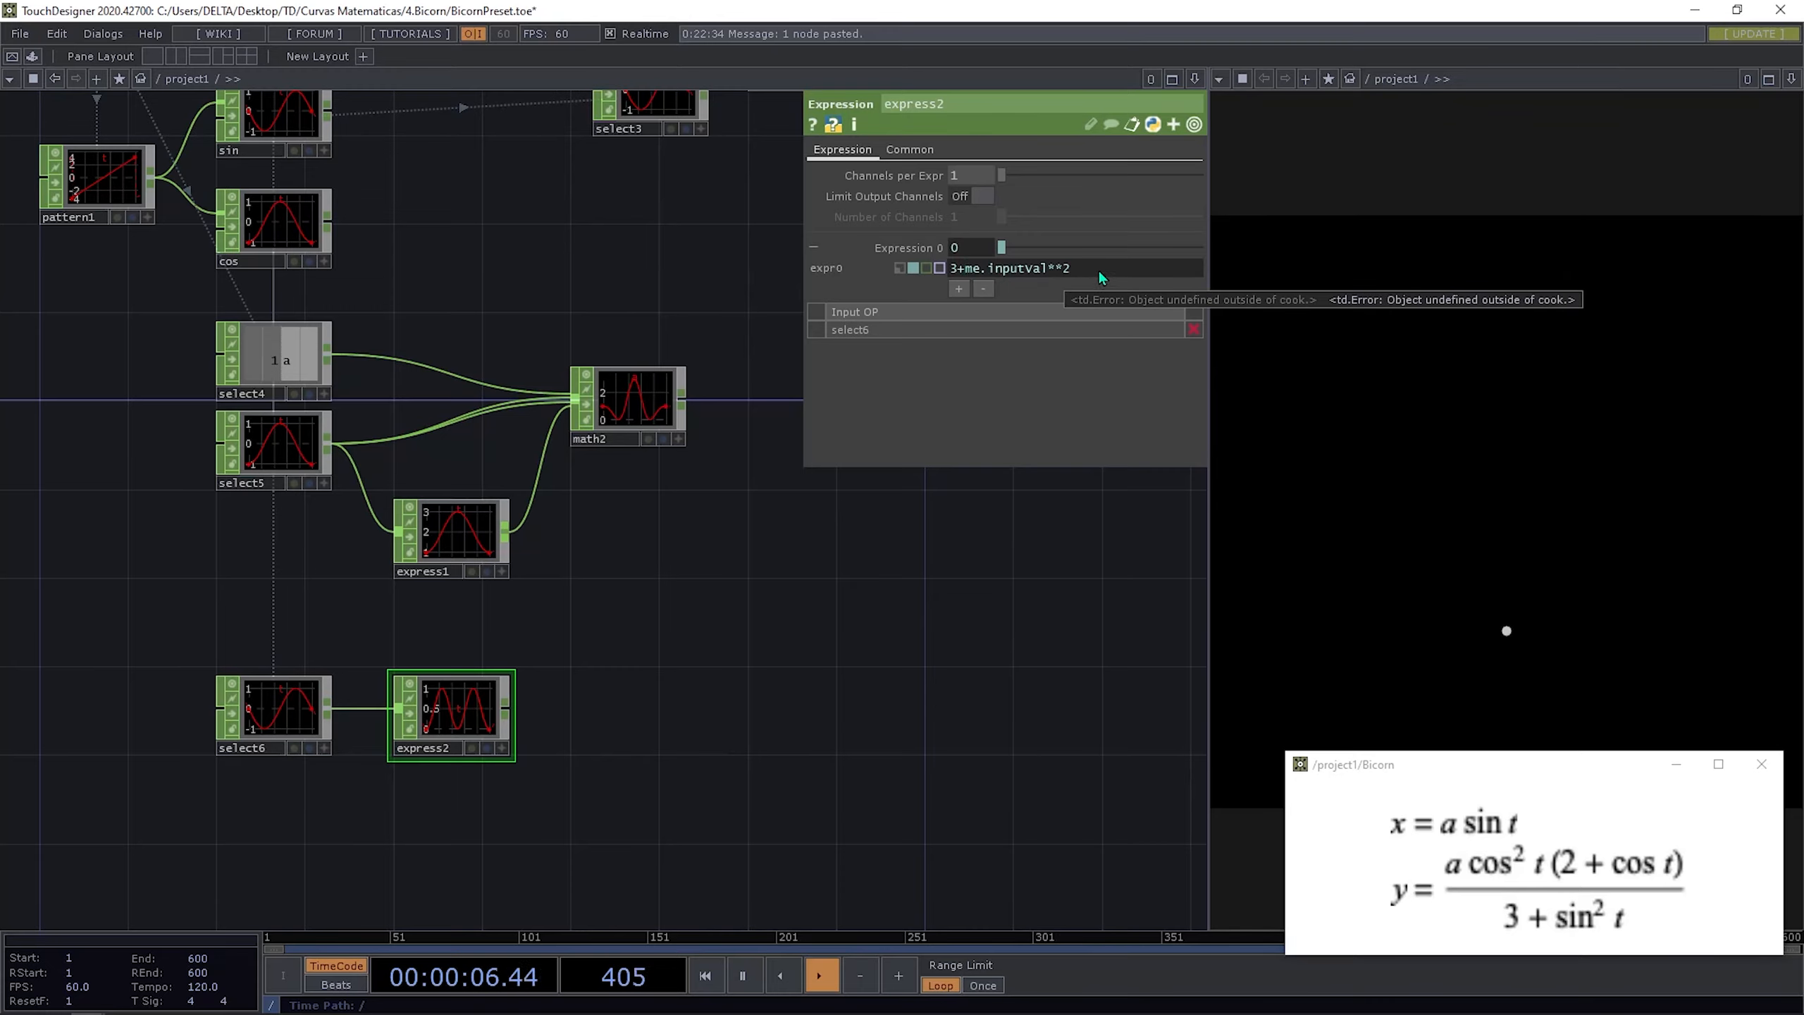
pyautogui.click(551, 688)
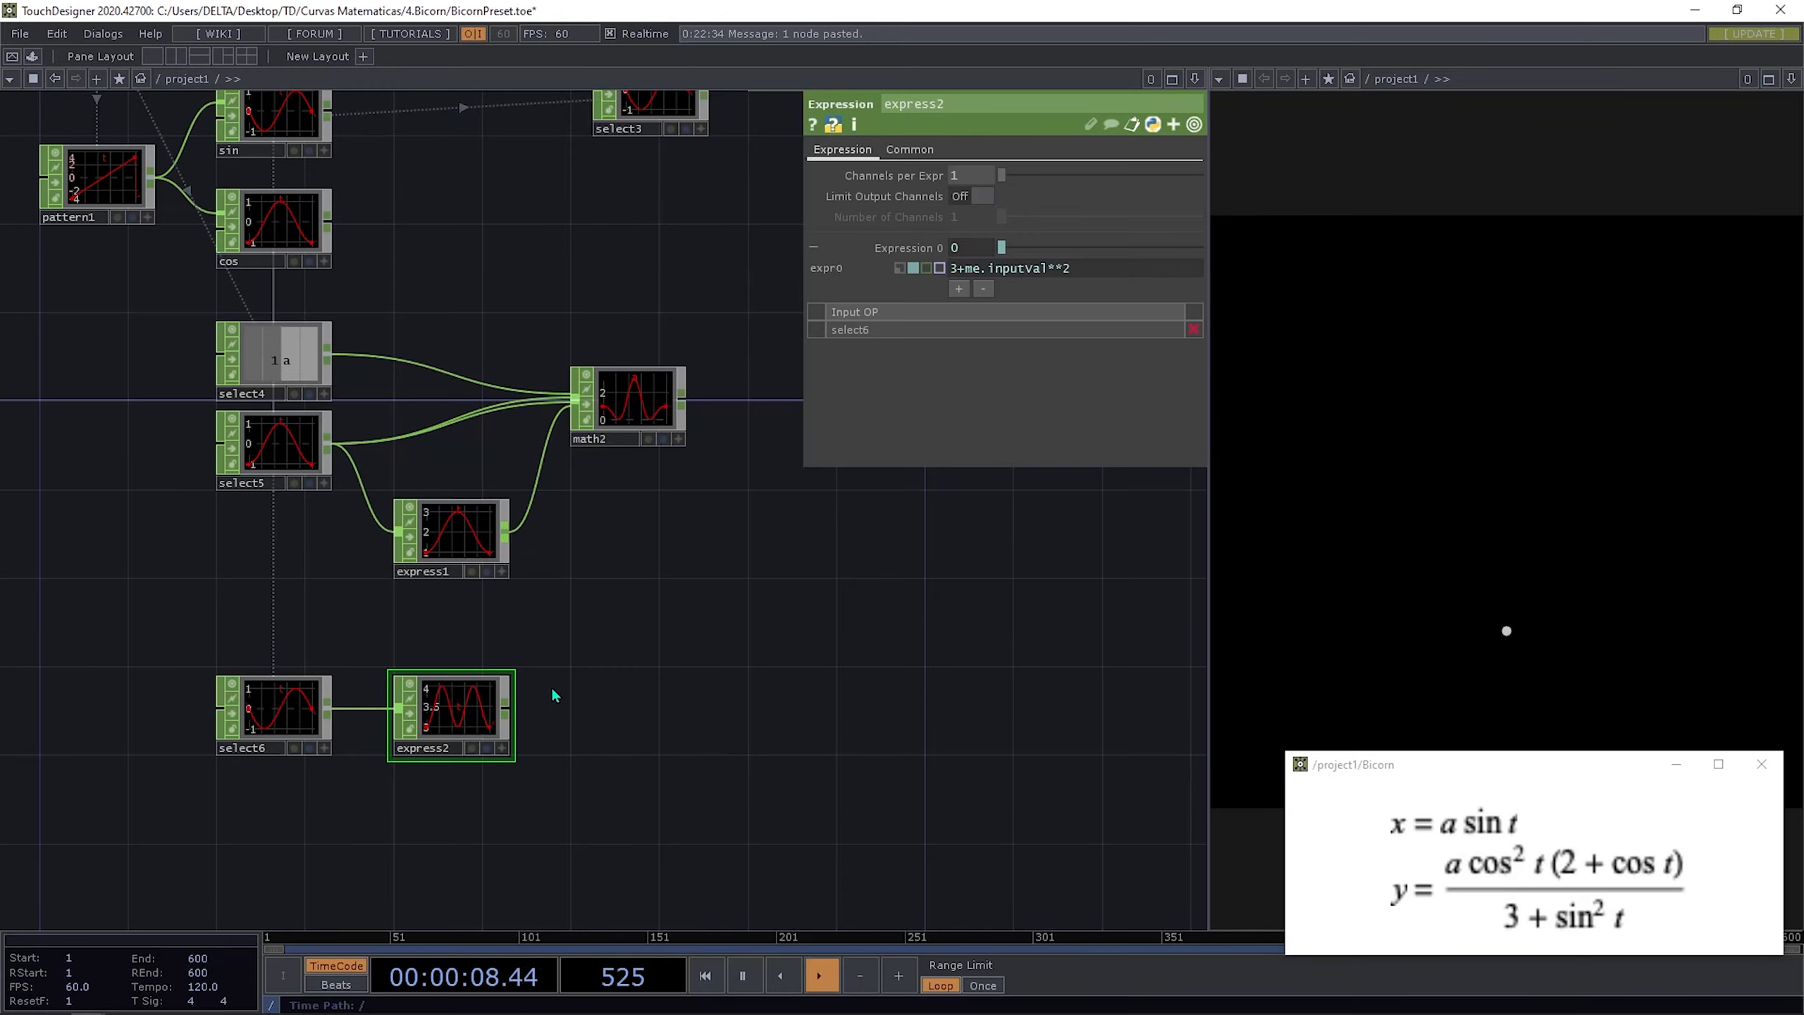
# Step: Add a Math CHOP fed first by the numerator Math CHOP and second by the denominator Expression CHOP
pyautogui.scroll(3, 604, 683)
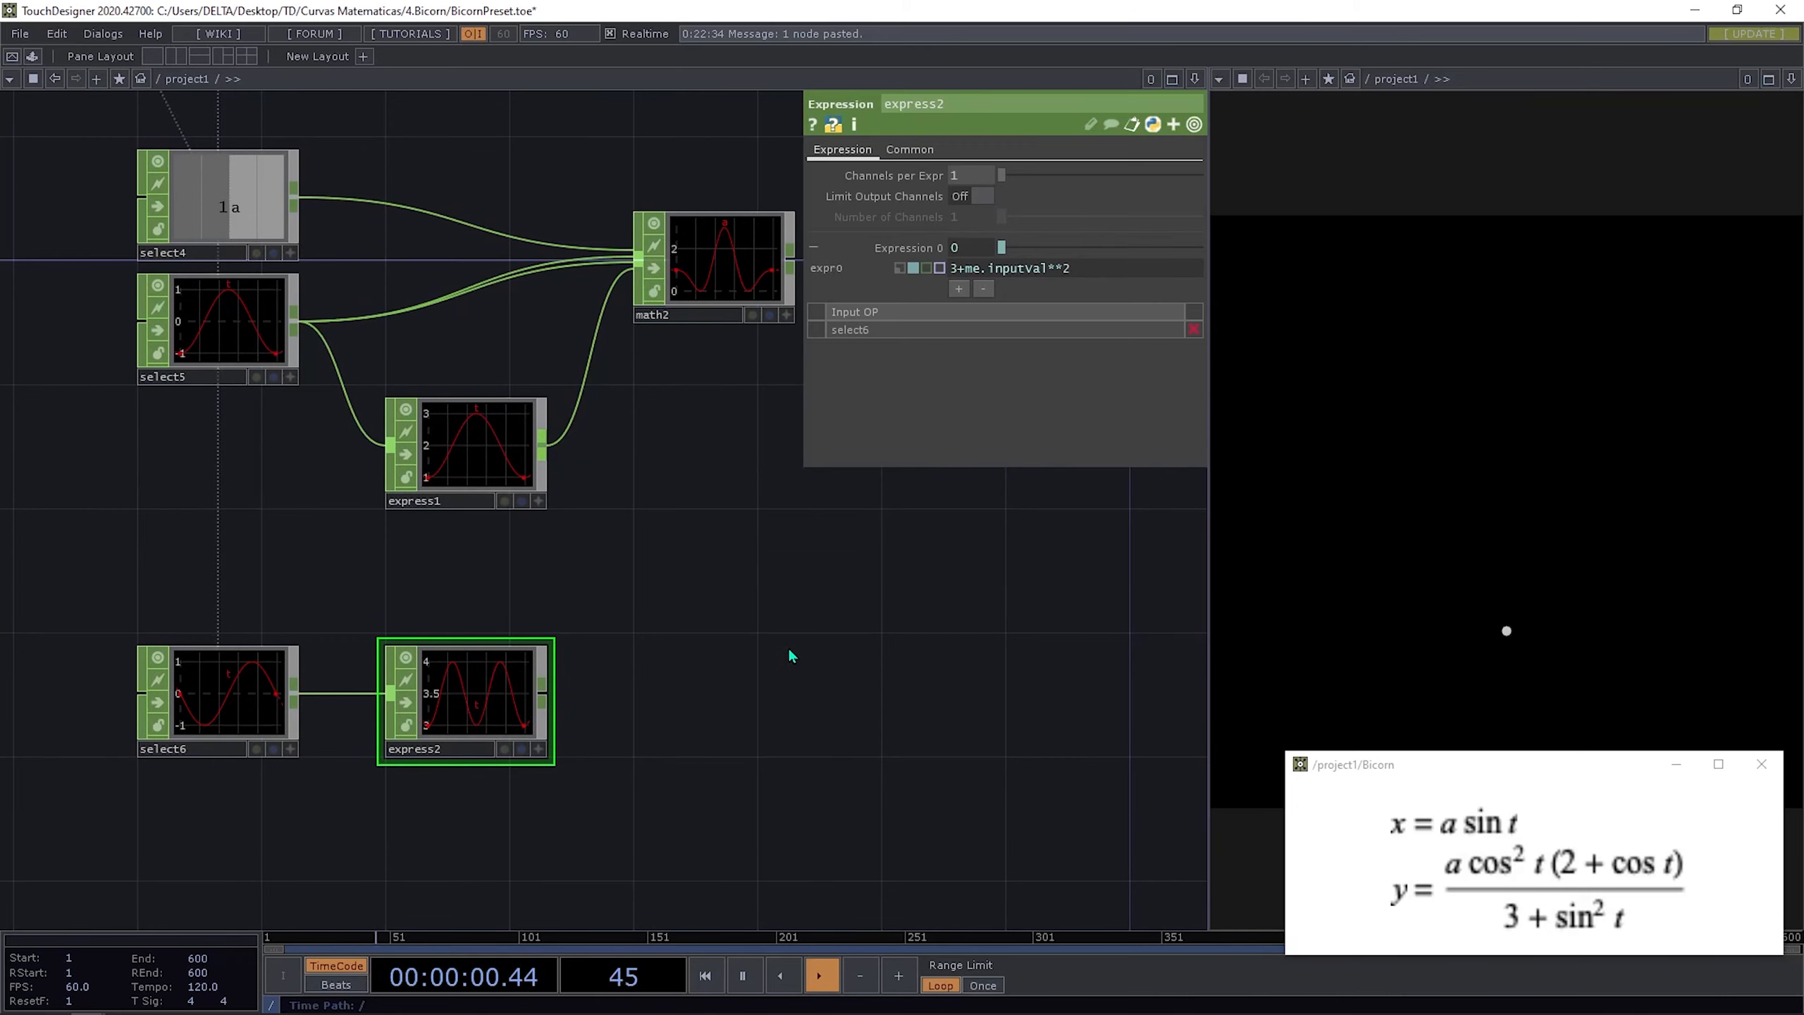
pyautogui.moveTo(790, 650); pyautogui.dragTo(559, 660)
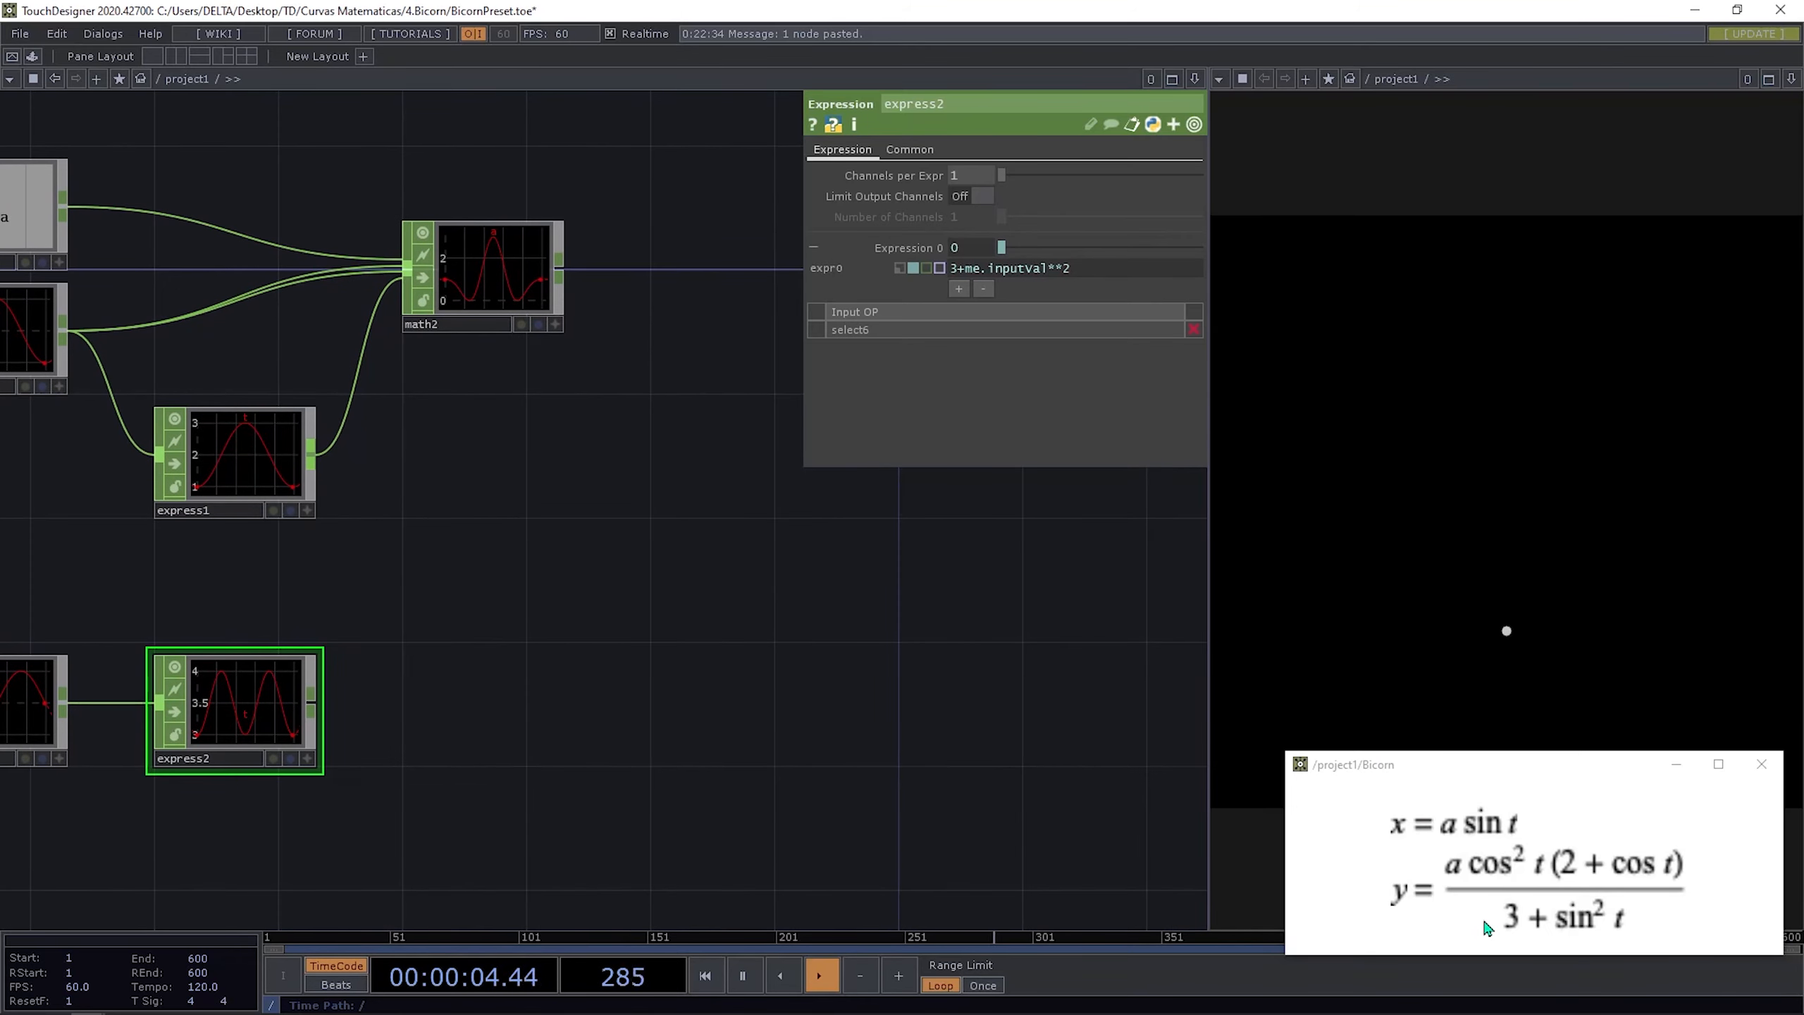
pyautogui.moveTo(561, 761)
pyautogui.mouseDown()
pyautogui.moveTo(663, 760)
pyautogui.moveTo(704, 722)
pyautogui.moveTo(561, 753)
pyautogui.mouseUp()
pyautogui.moveTo(420, 584); pyautogui.dragTo(327, 588)
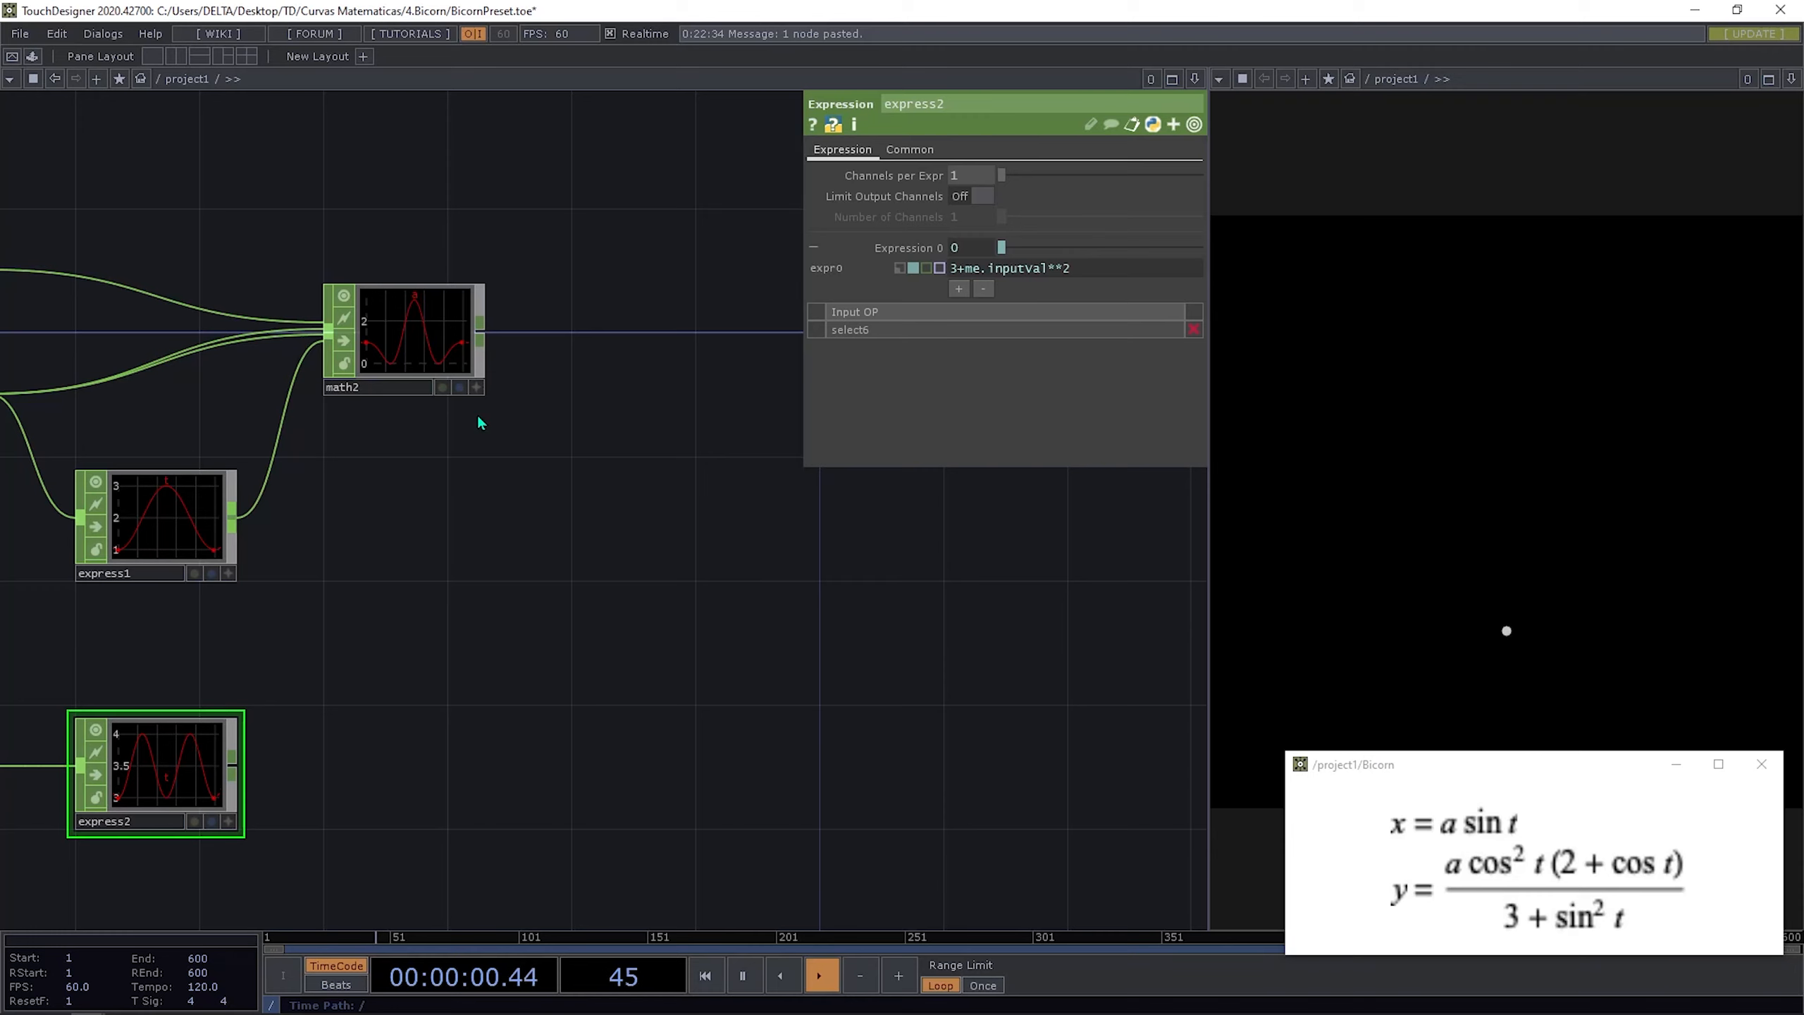
pyautogui.rightClick(479, 331)
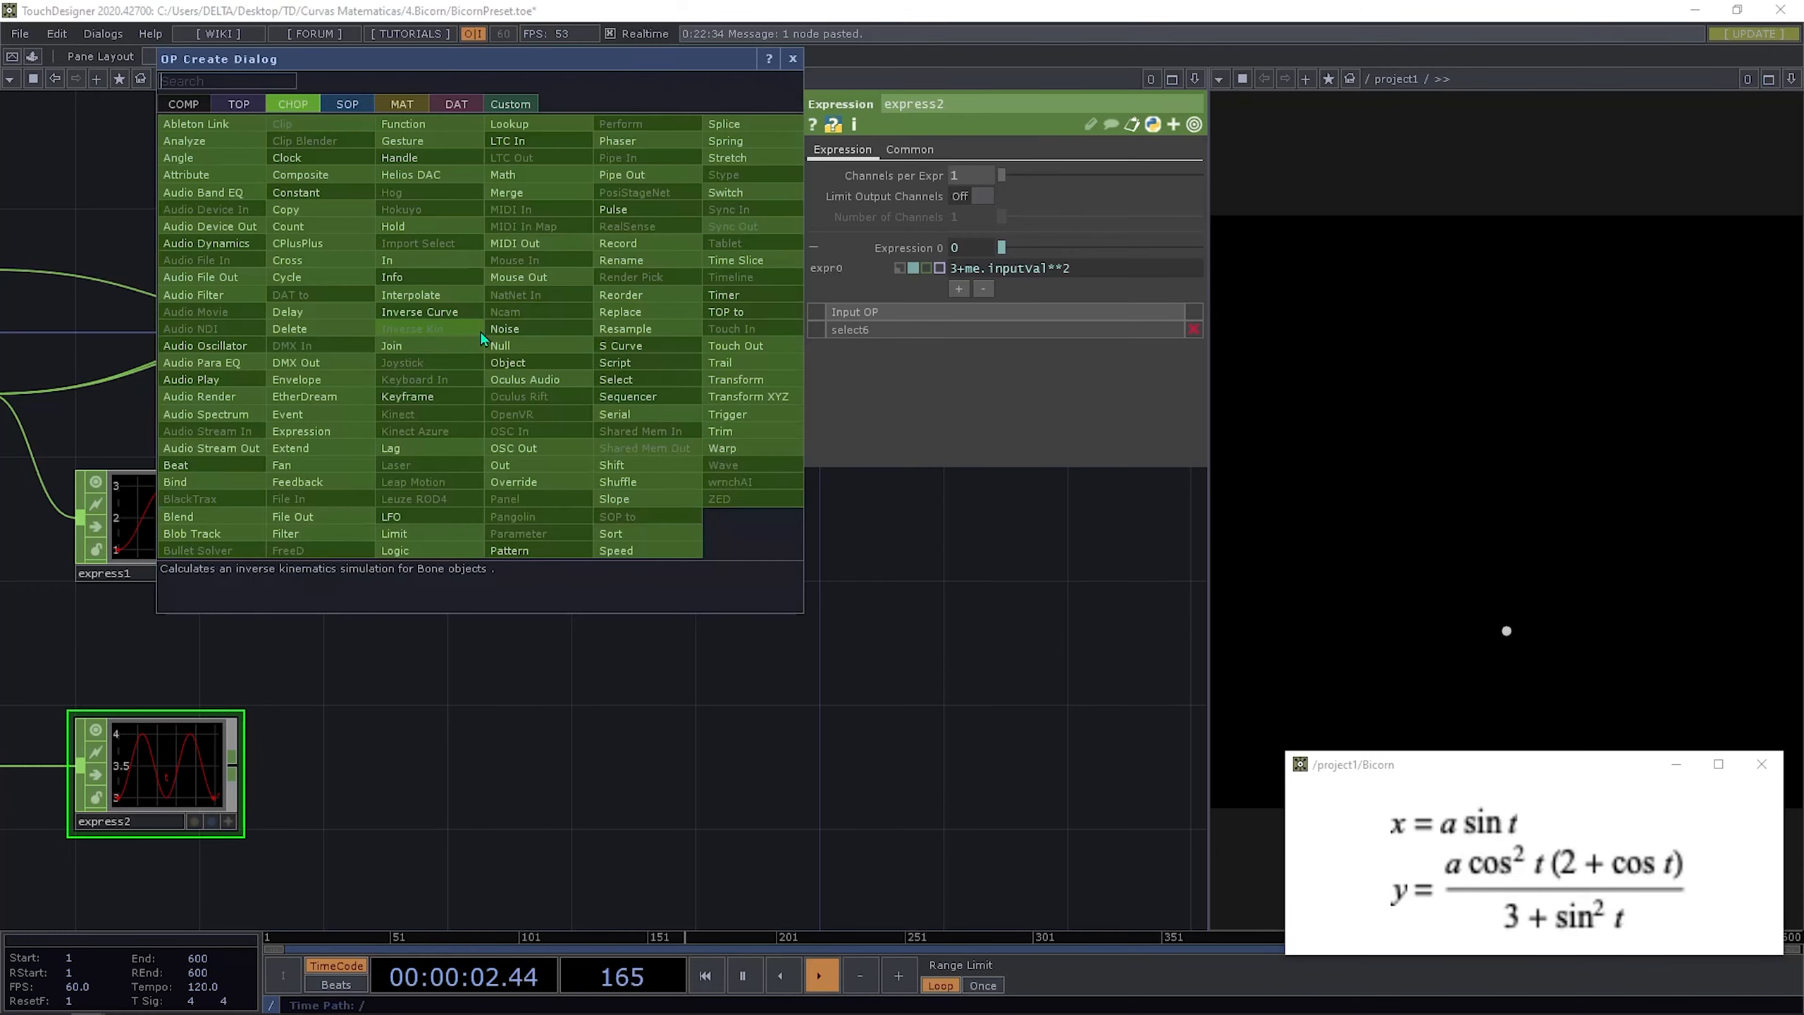
pyautogui.write('math')
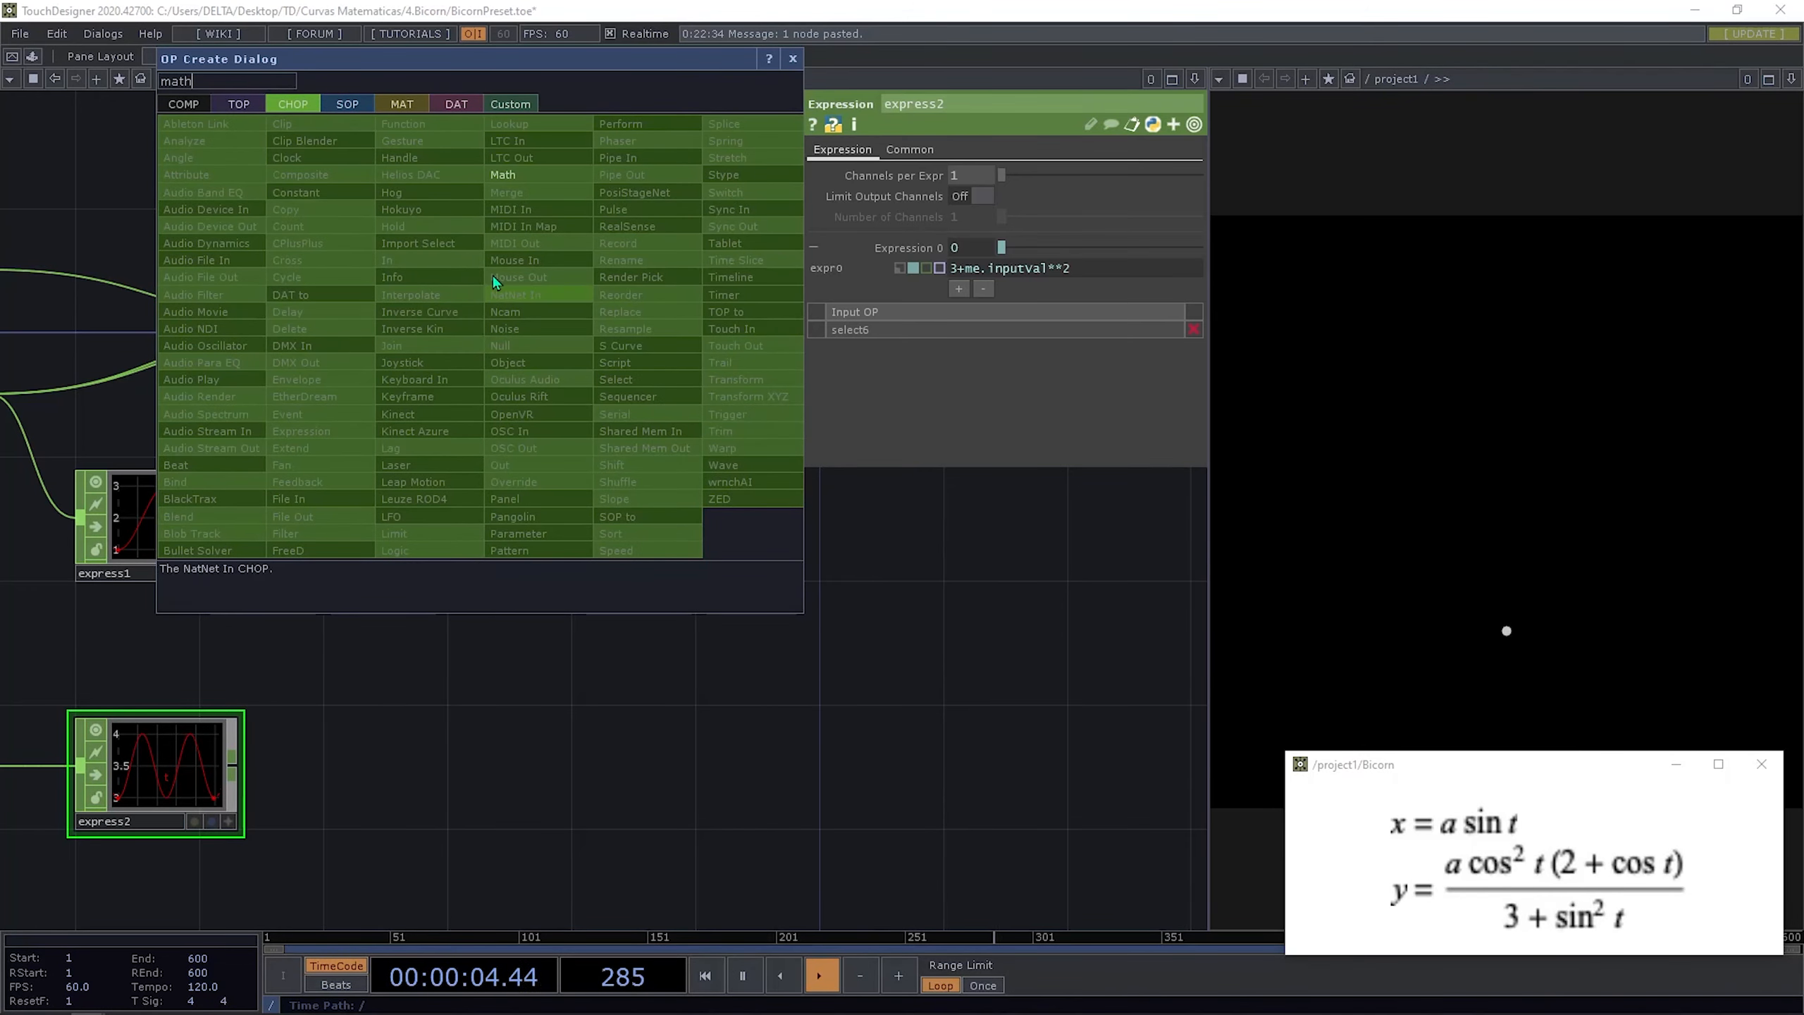
pyautogui.click(508, 171)
pyautogui.click(678, 541)
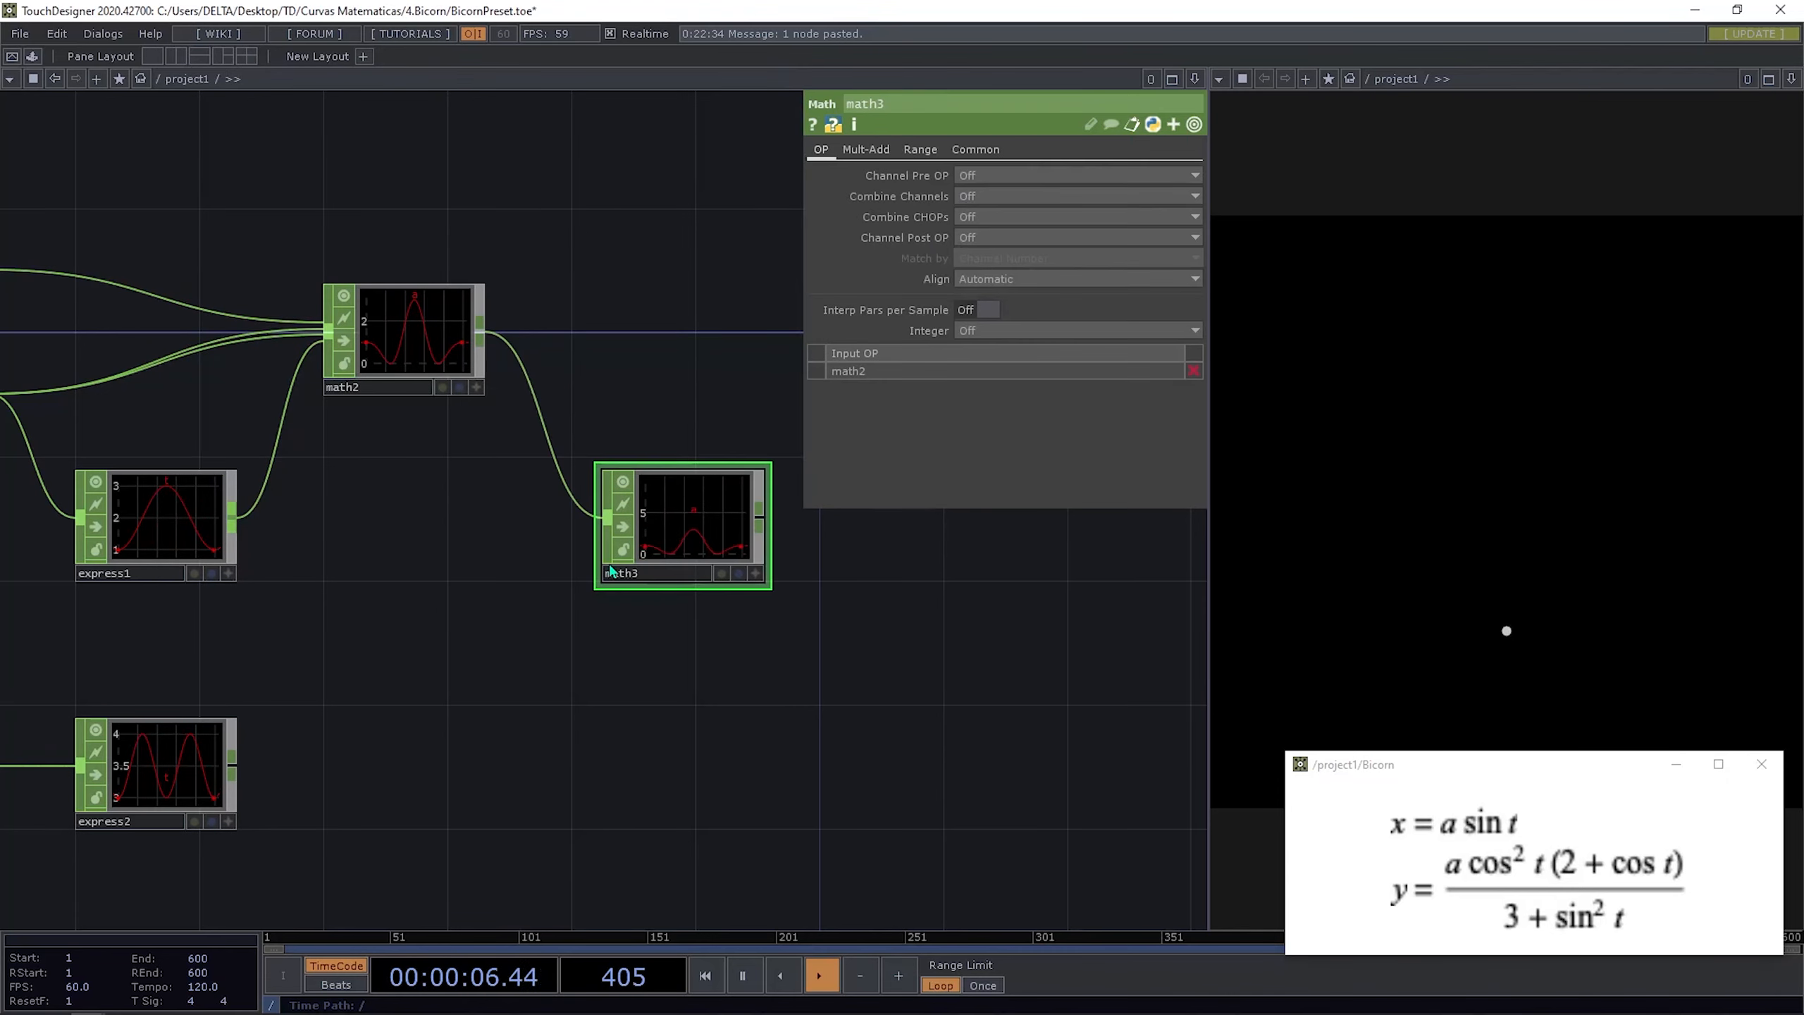
pyautogui.moveTo(469, 651); pyautogui.dragTo(592, 652)
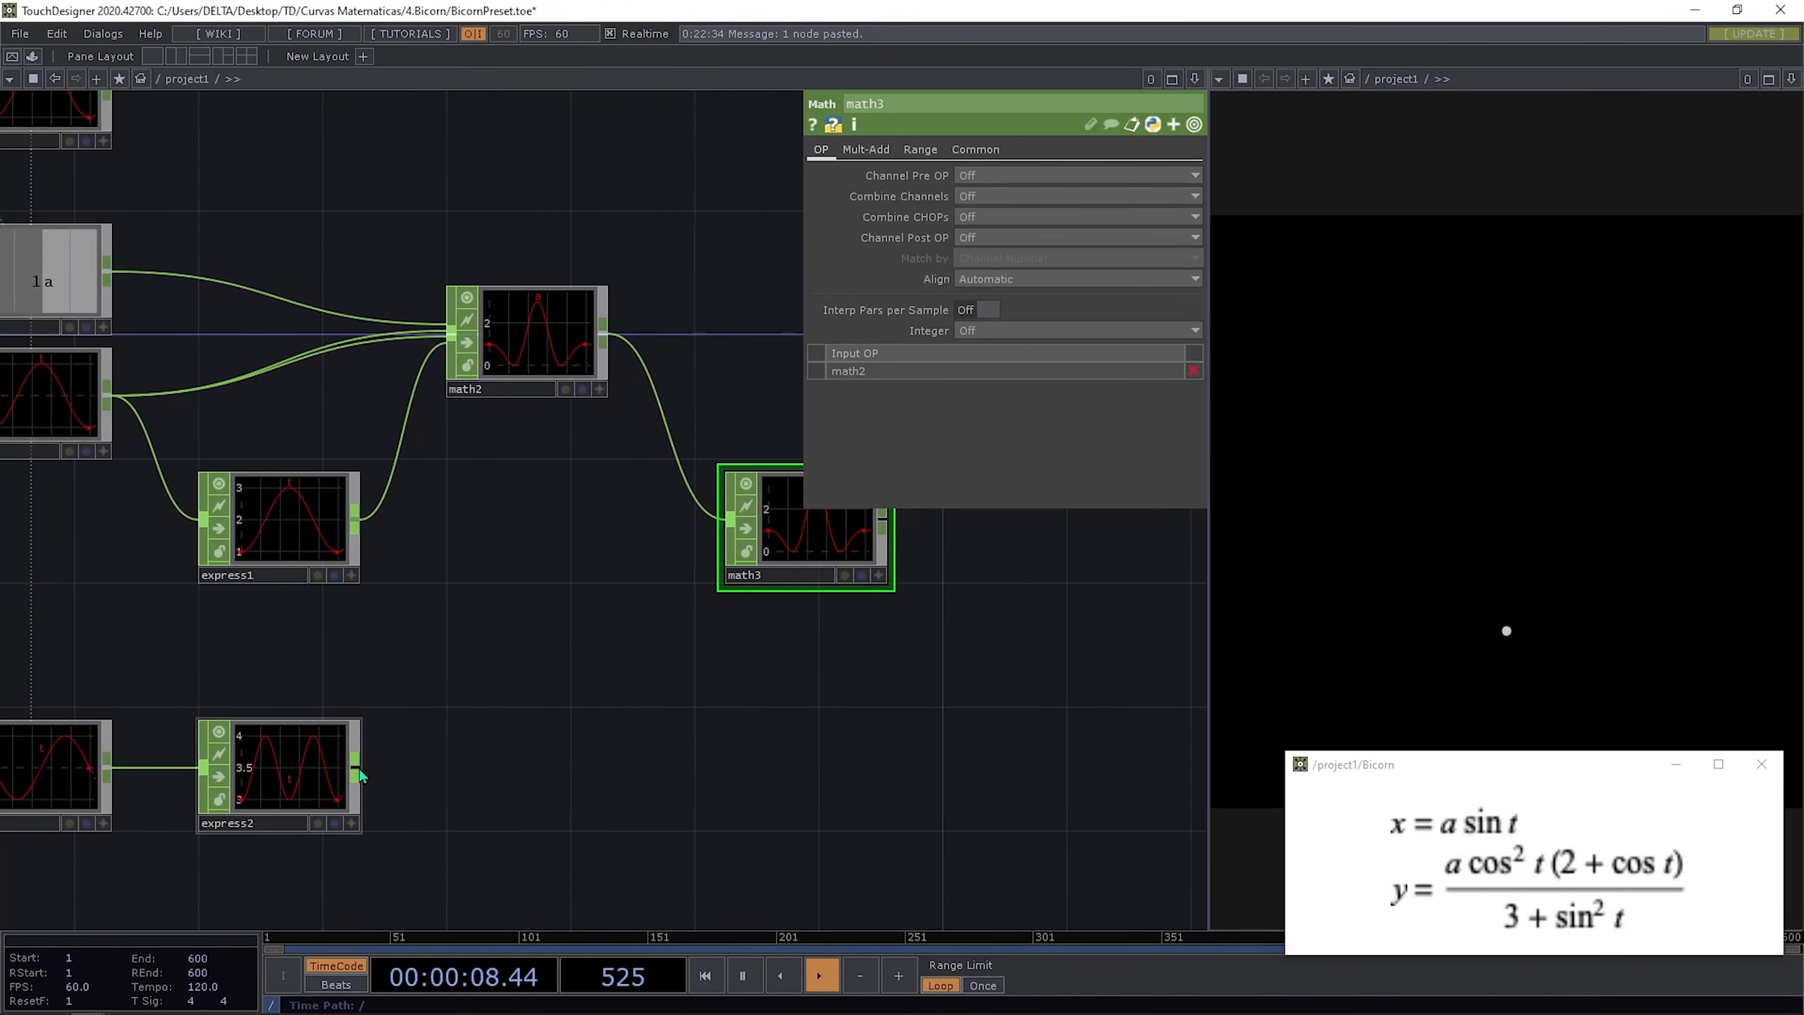
pyautogui.moveTo(355, 766); pyautogui.dragTo(730, 526)
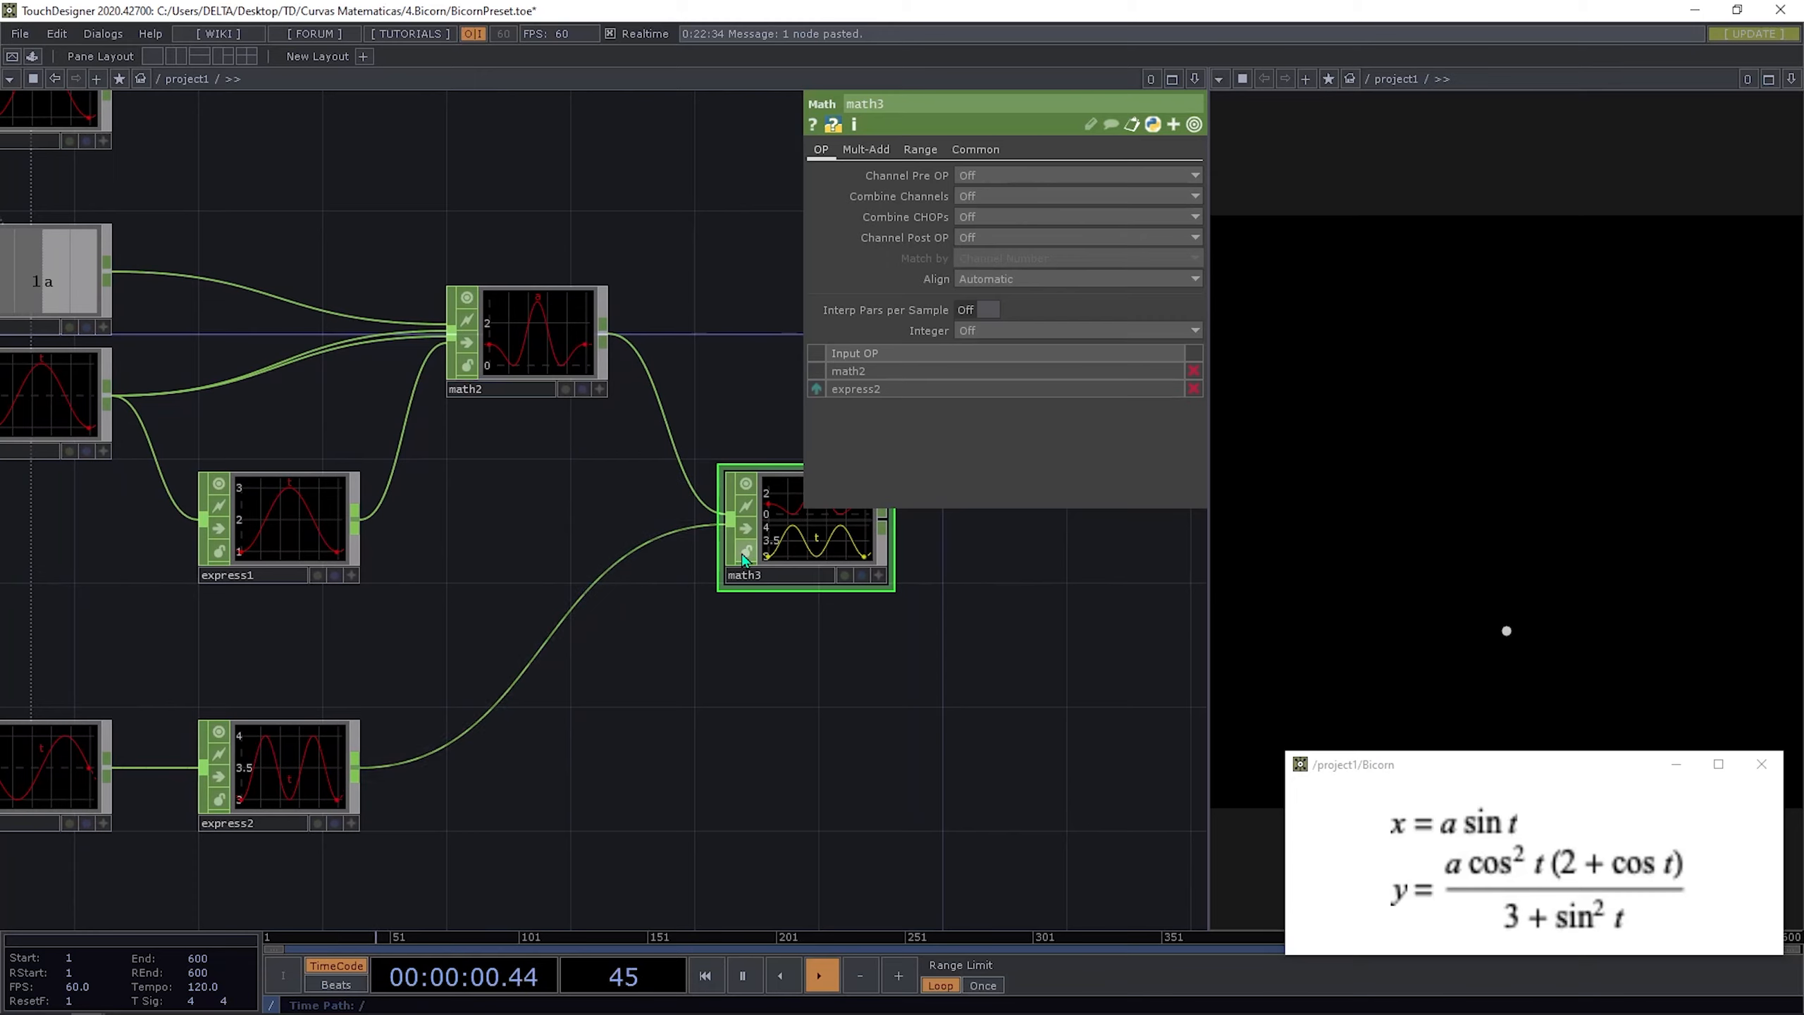
# Step: Set the new Math CHOP's Combine CHOPs to Divide and move it level with the numerator Math CHOP
pyautogui.moveTo(656, 324); pyautogui.dragTo(490, 356)
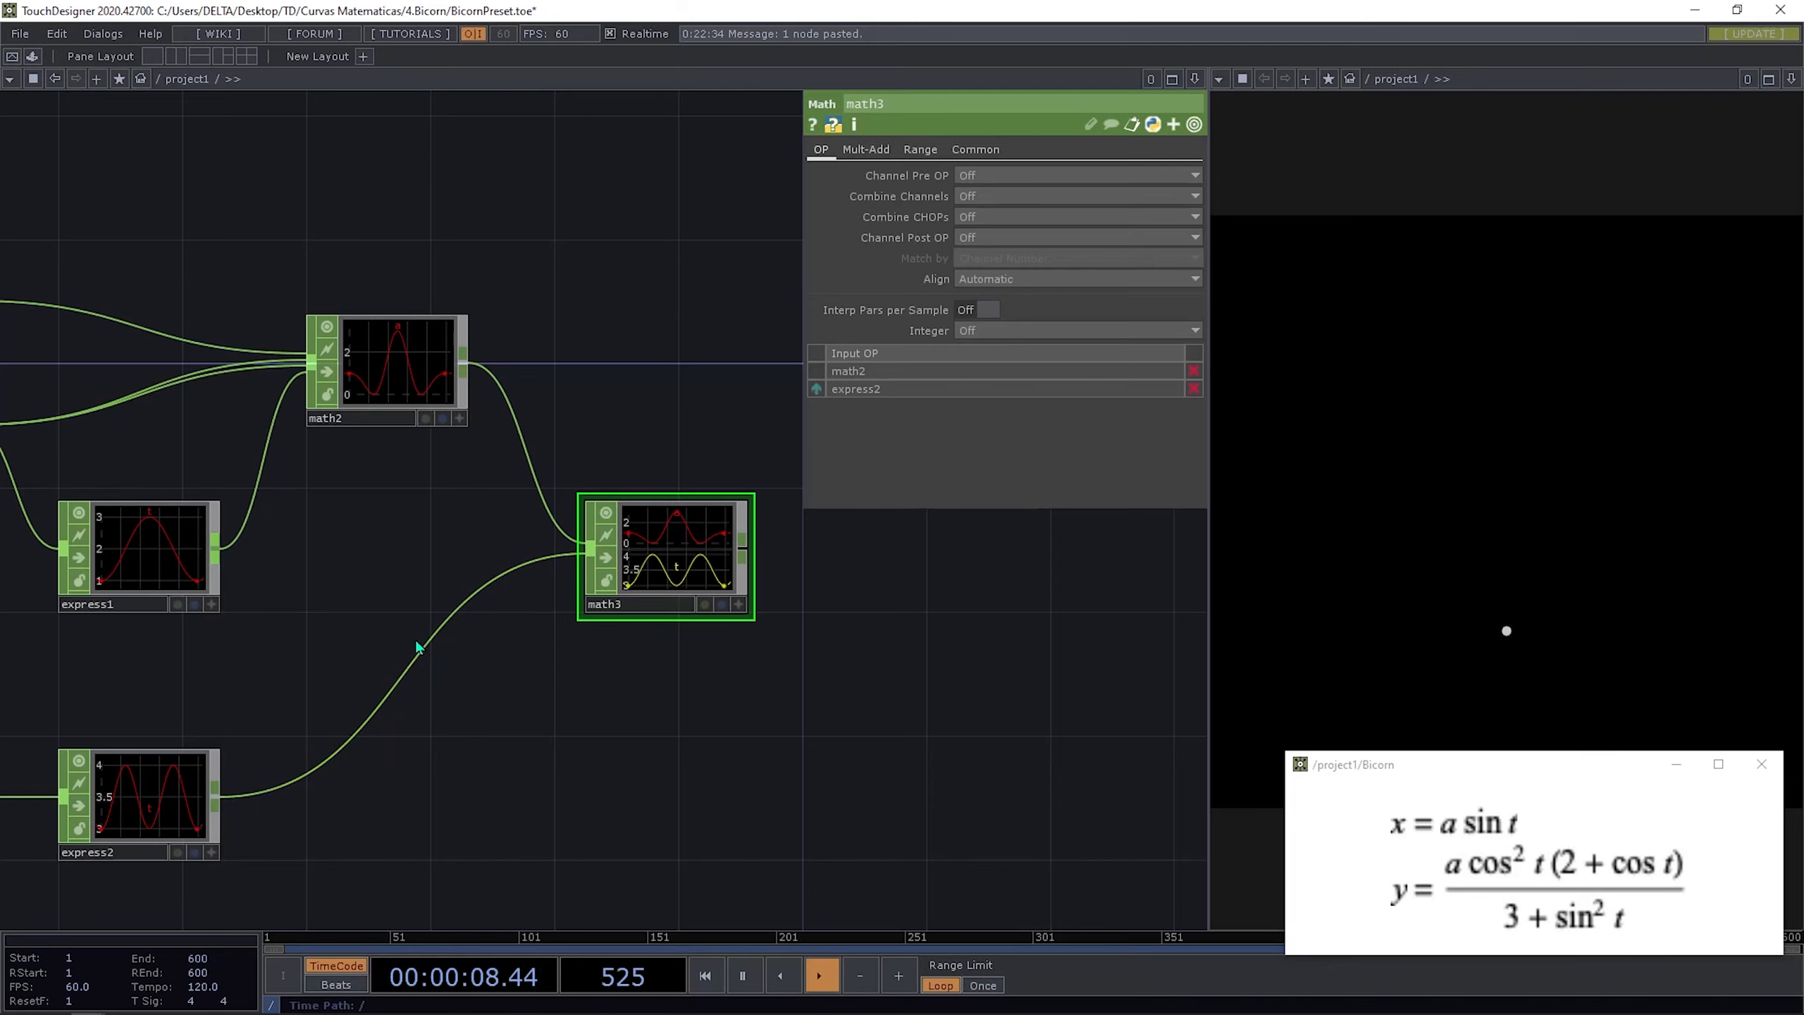
pyautogui.moveTo(331, 722); pyautogui.dragTo(452, 711)
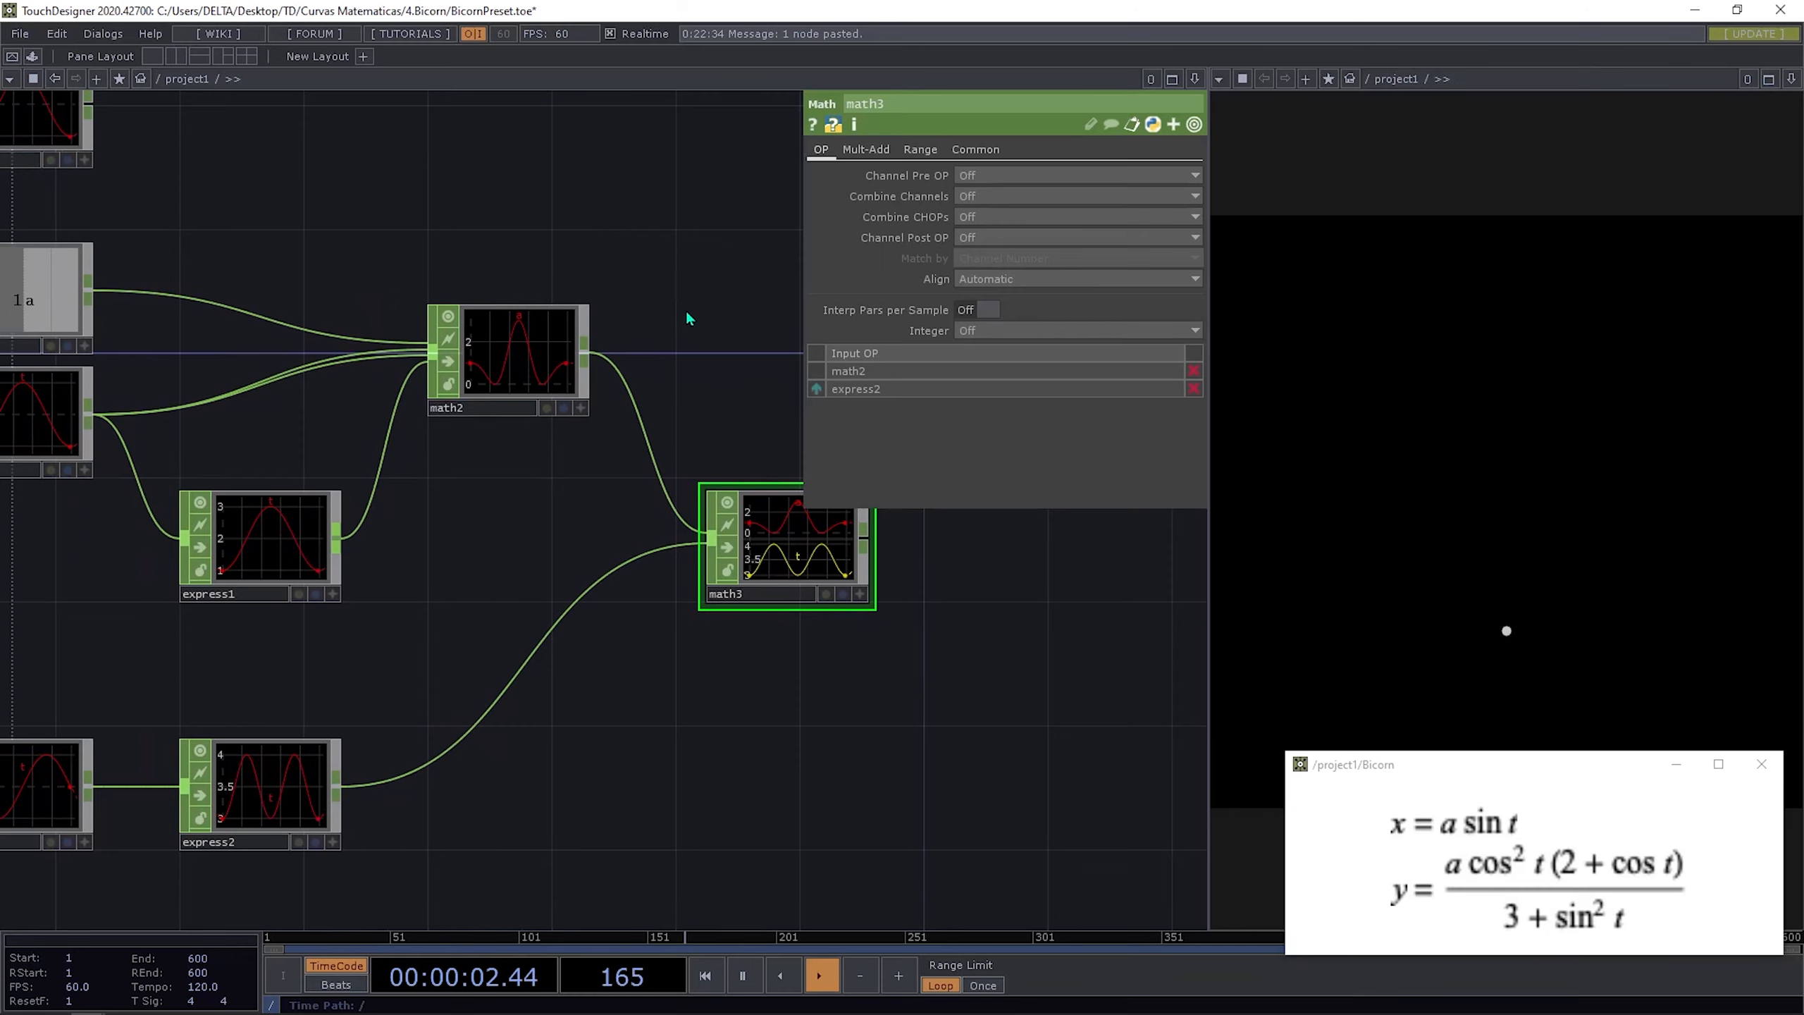
pyautogui.moveTo(687, 312); pyautogui.dragTo(539, 344)
pyautogui.click(1001, 217)
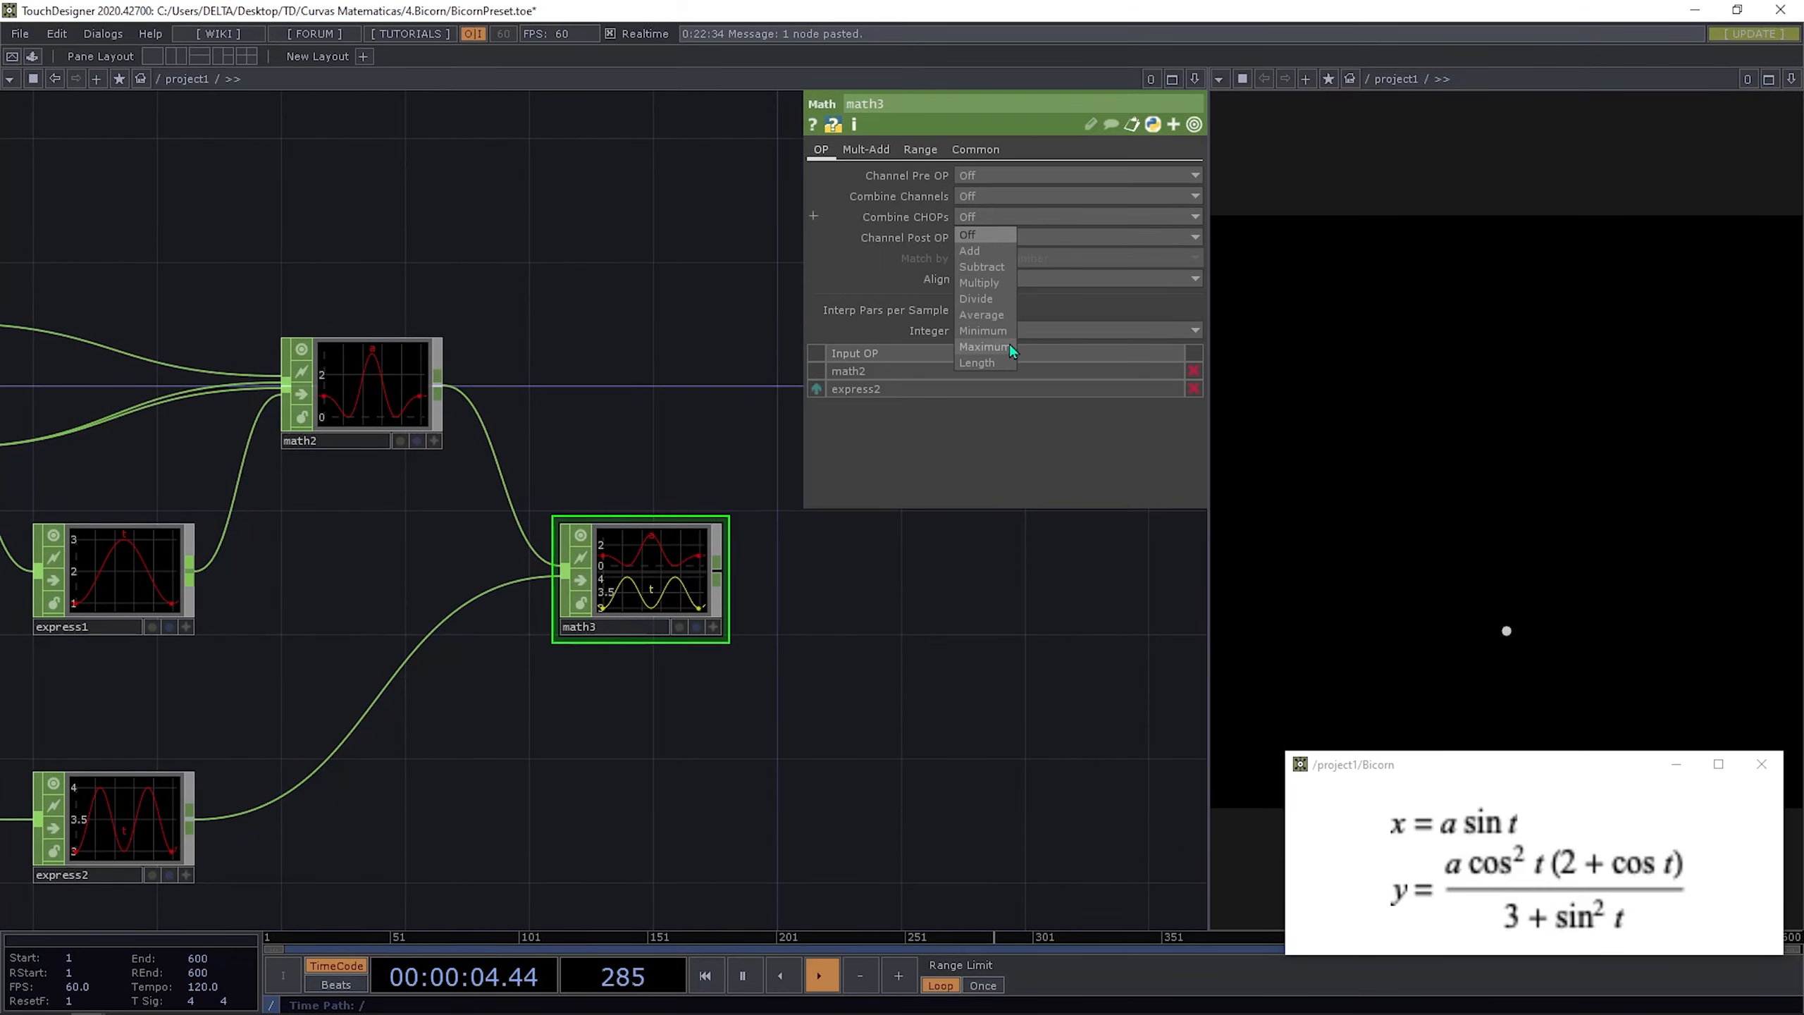
pyautogui.click(991, 300)
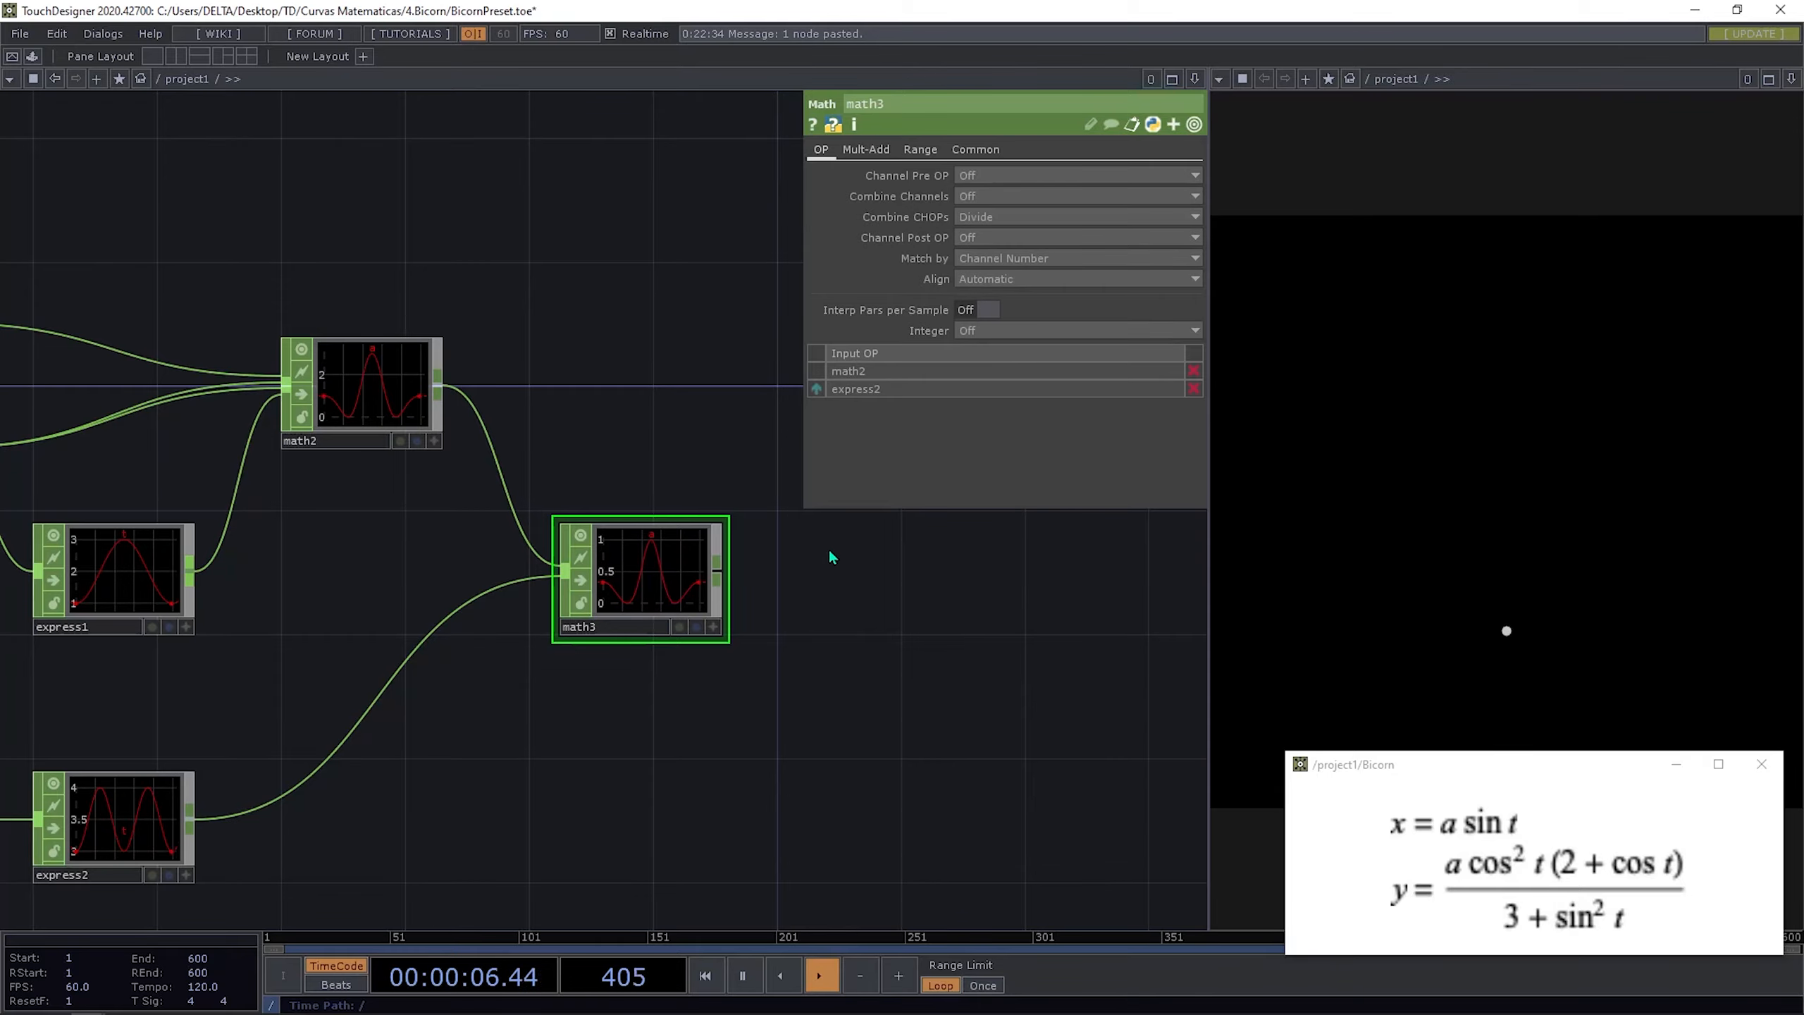
pyautogui.scroll(-3, 504, 592)
pyautogui.scroll(-2, 512, 536)
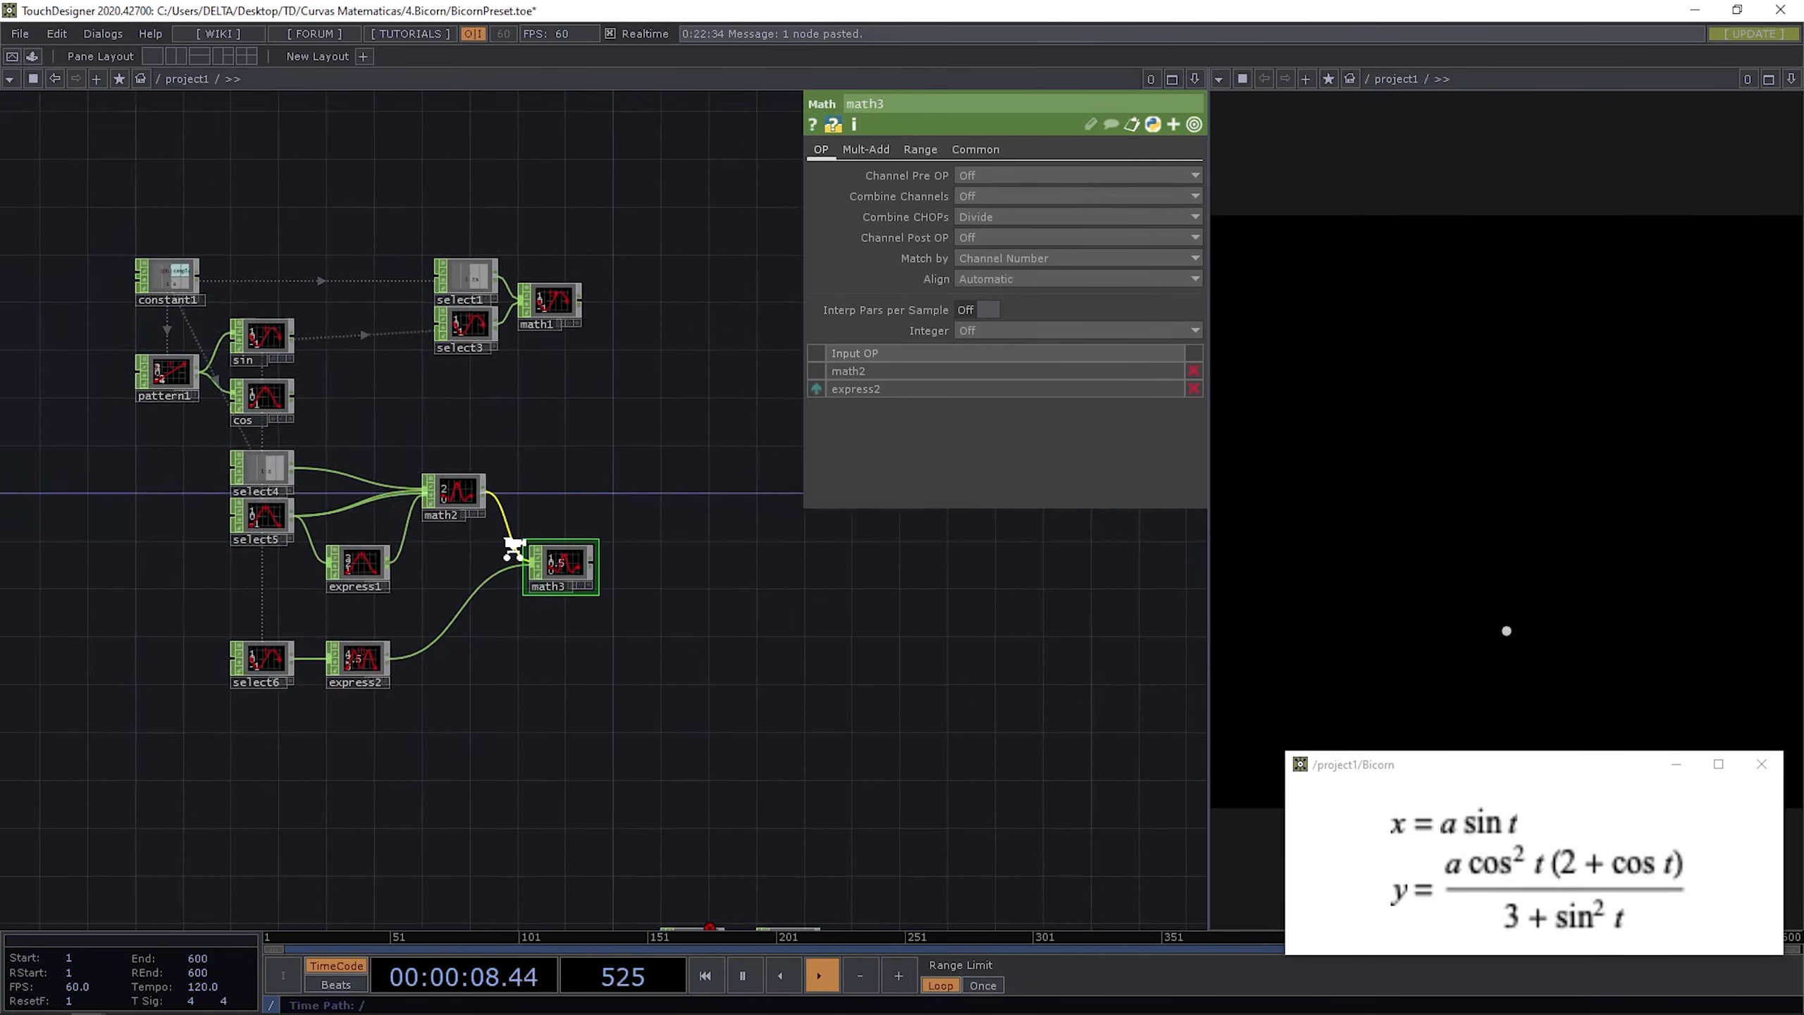
pyautogui.scroll(3, 511, 528)
pyautogui.moveTo(580, 590); pyautogui.dragTo(559, 469)
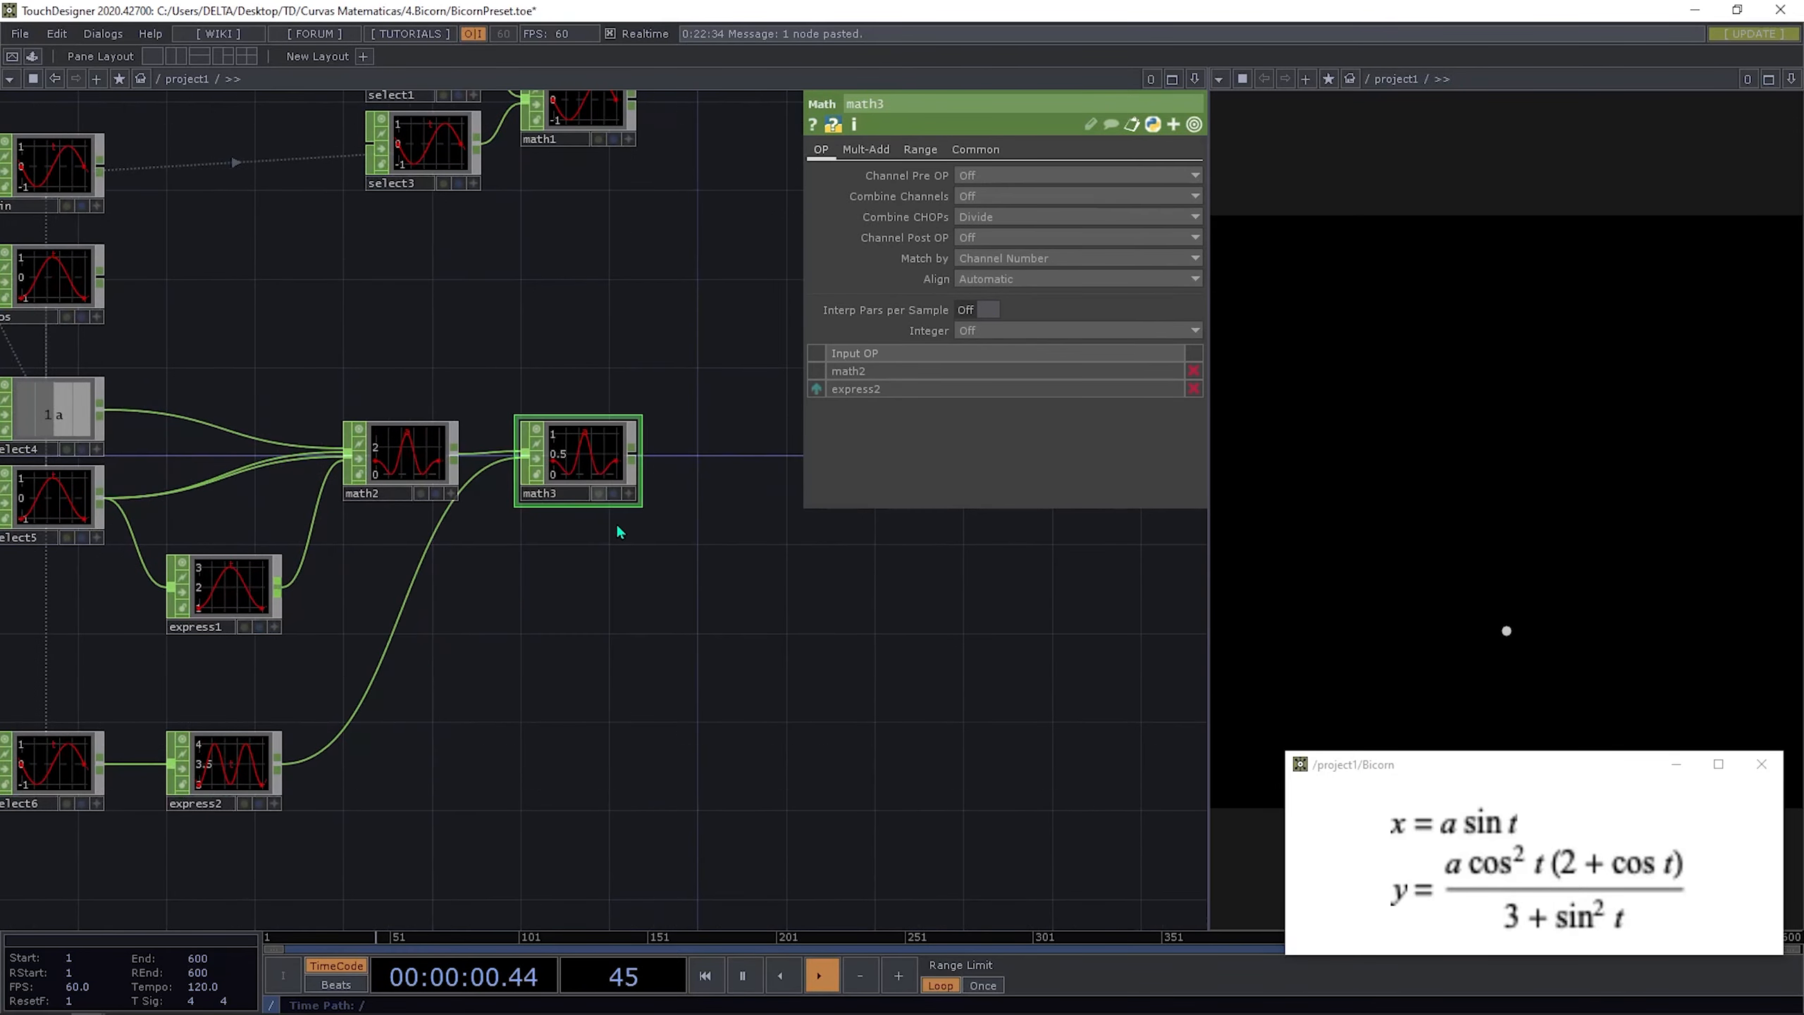
# Step: Set Rename to to ty on the a Select CHOP that feeds the numerator
pyautogui.moveTo(620, 523); pyautogui.dragTo(839, 736)
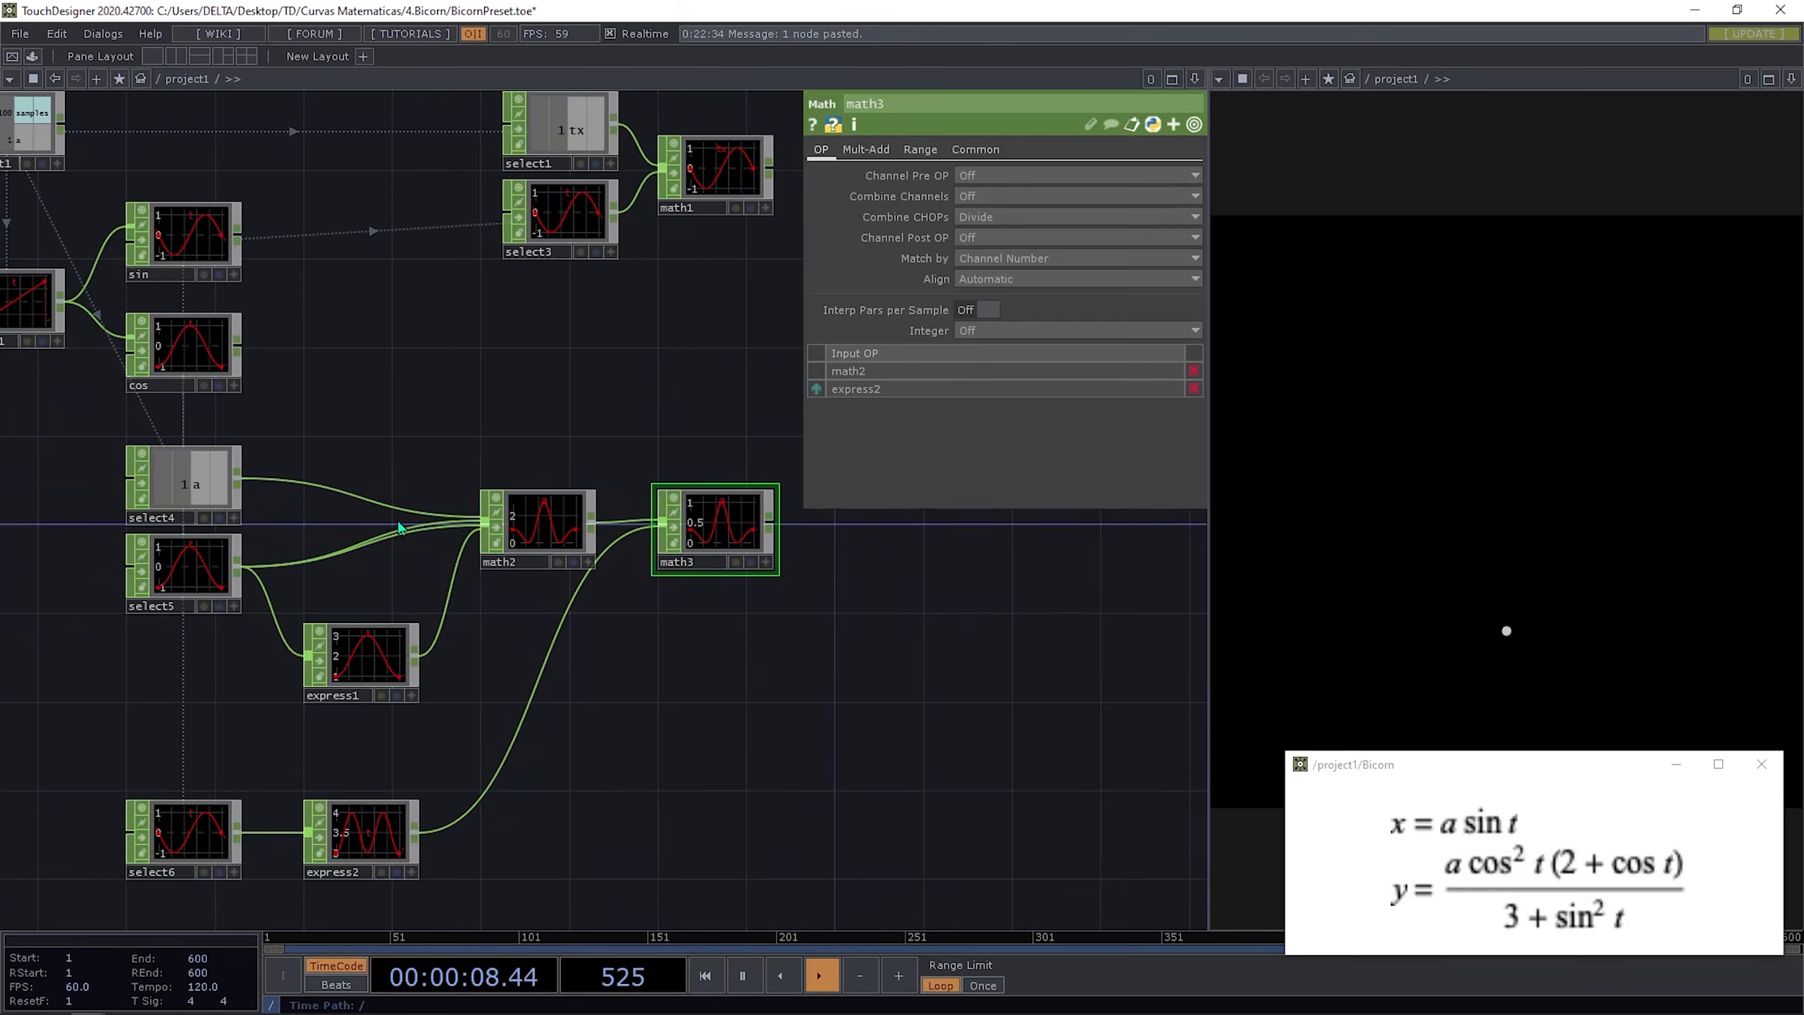
pyautogui.click(190, 471)
pyautogui.click(1030, 237)
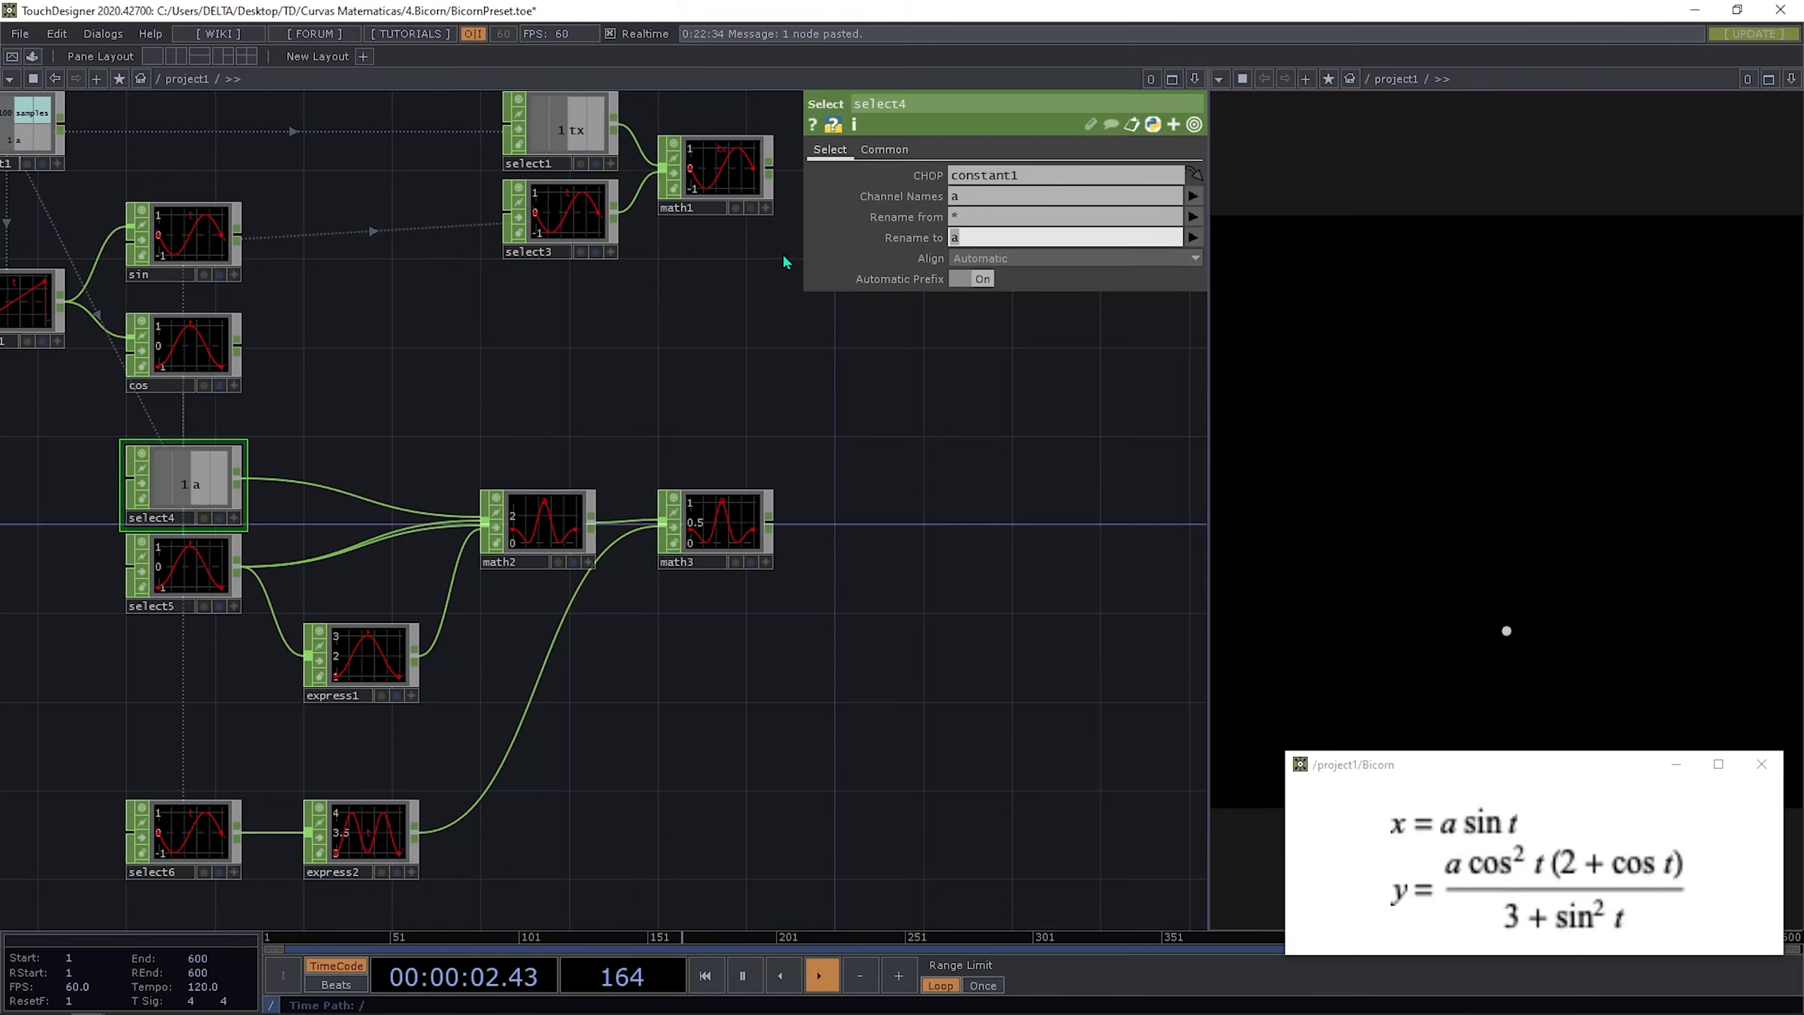
pyautogui.write('ty')
pyautogui.press('Return')
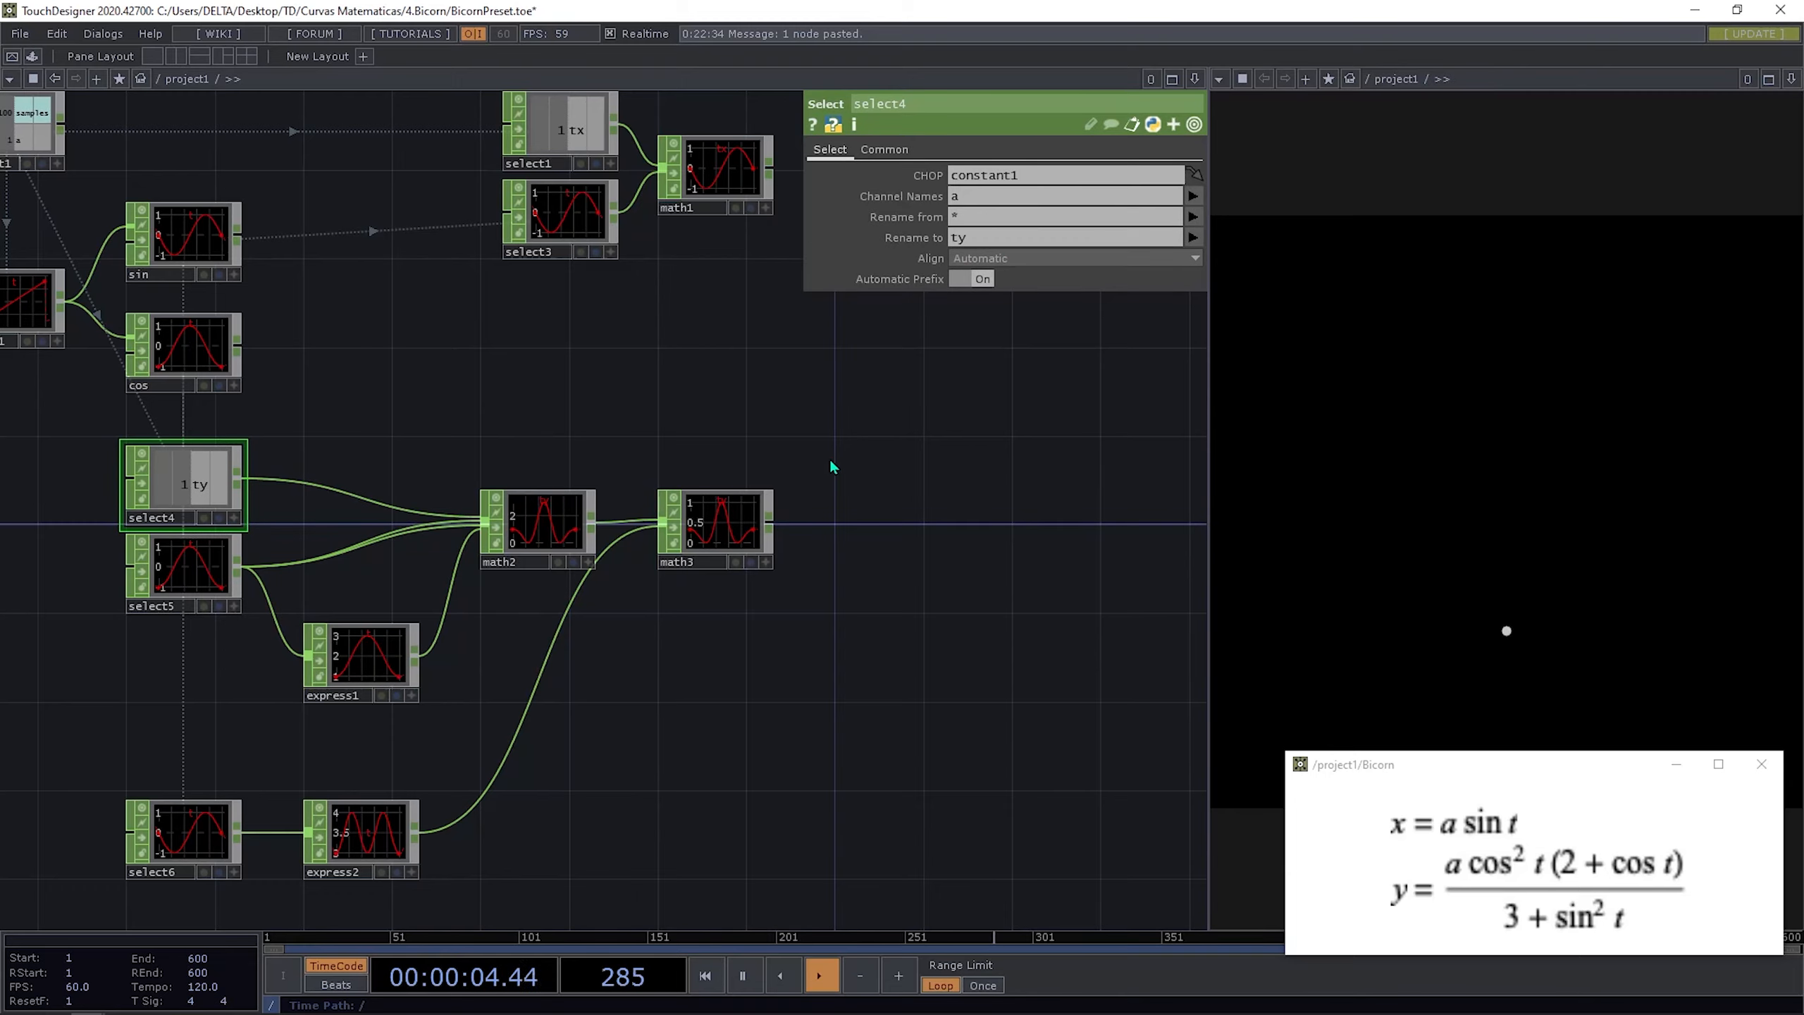
pyautogui.moveTo(829, 460); pyautogui.dragTo(615, 476)
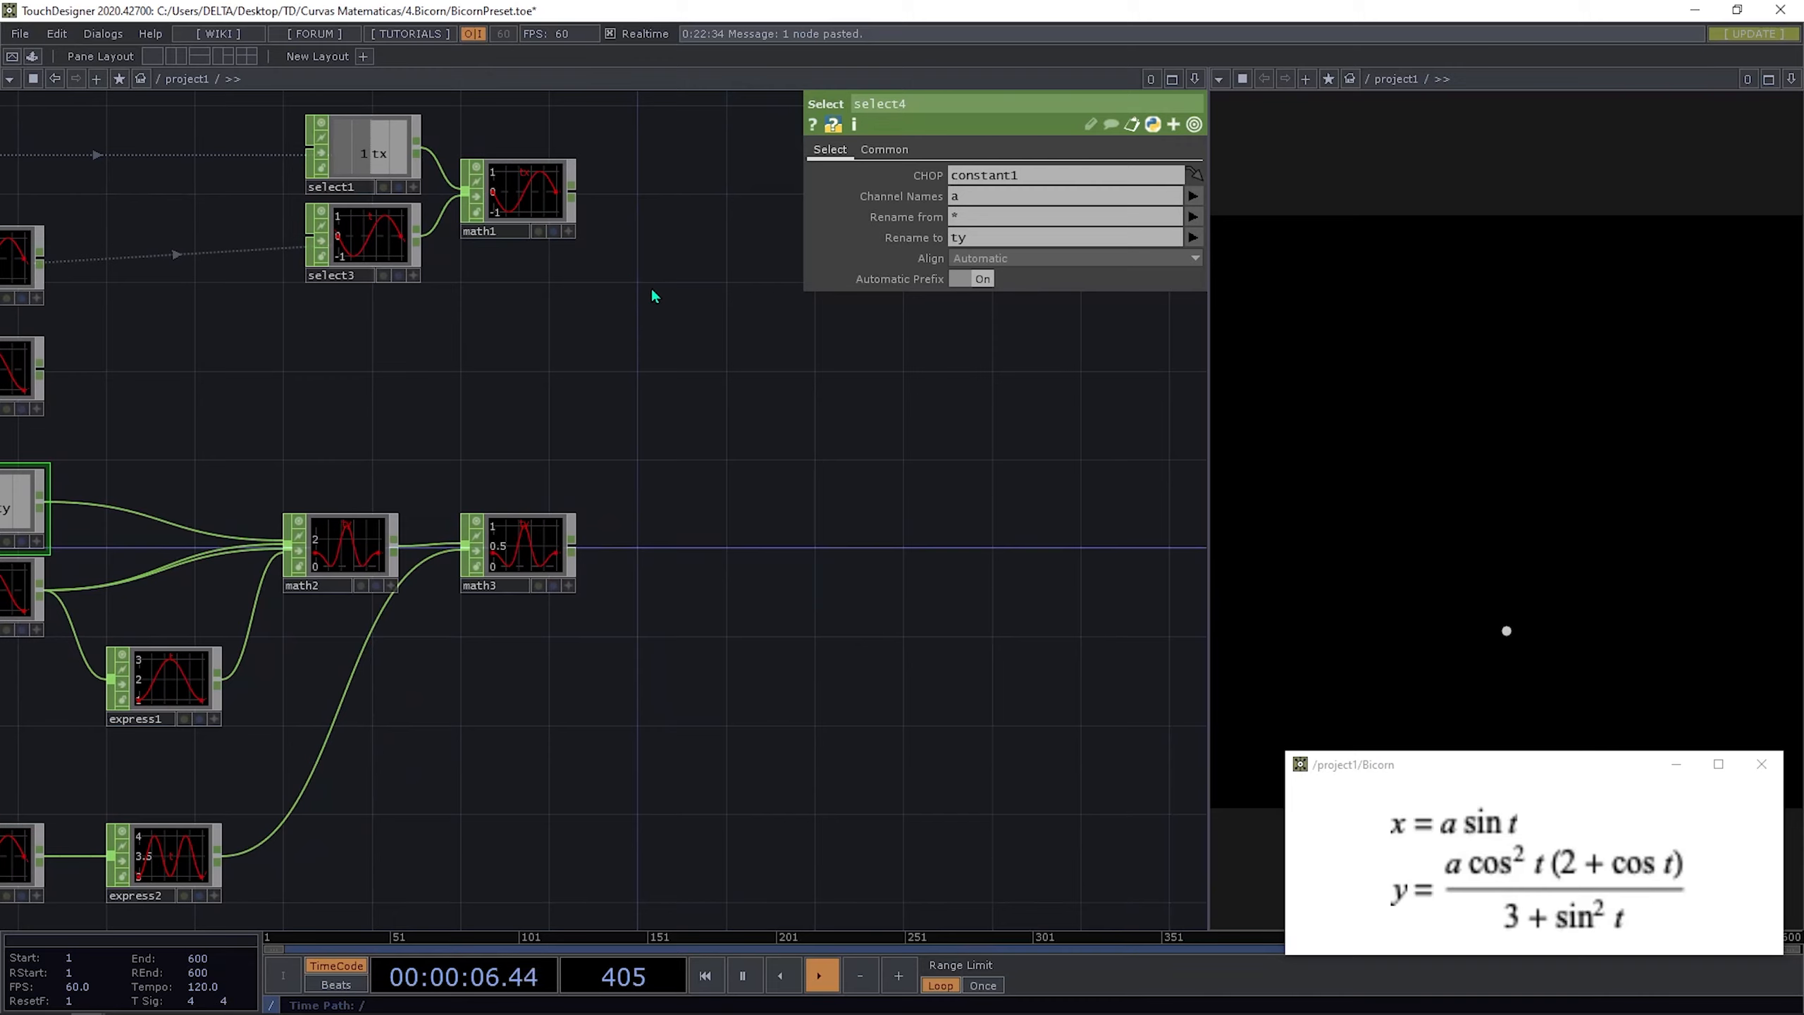
# Step: Add a Merge CHOP that combines the x Math CHOP's tx output with the dividing Math CHOP's ty output
pyautogui.moveTo(779, 775); pyautogui.dragTo(899, 915)
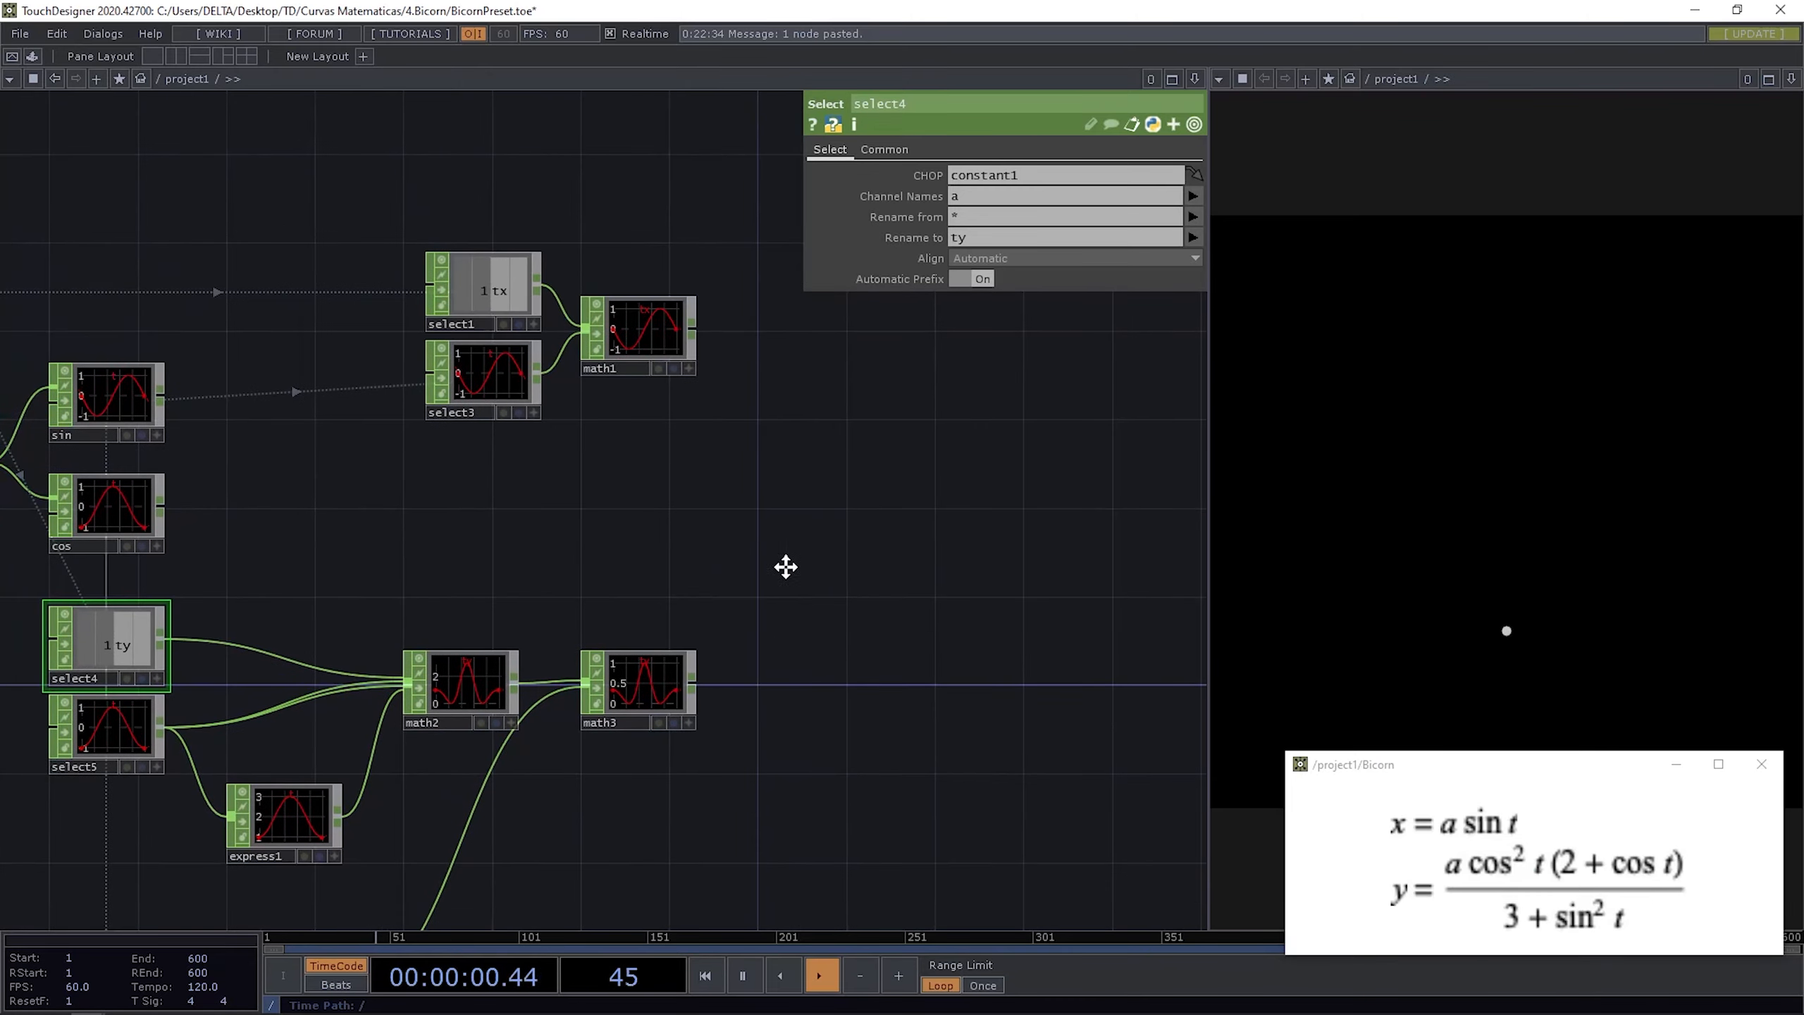
pyautogui.moveTo(785, 564); pyautogui.dragTo(557, 518)
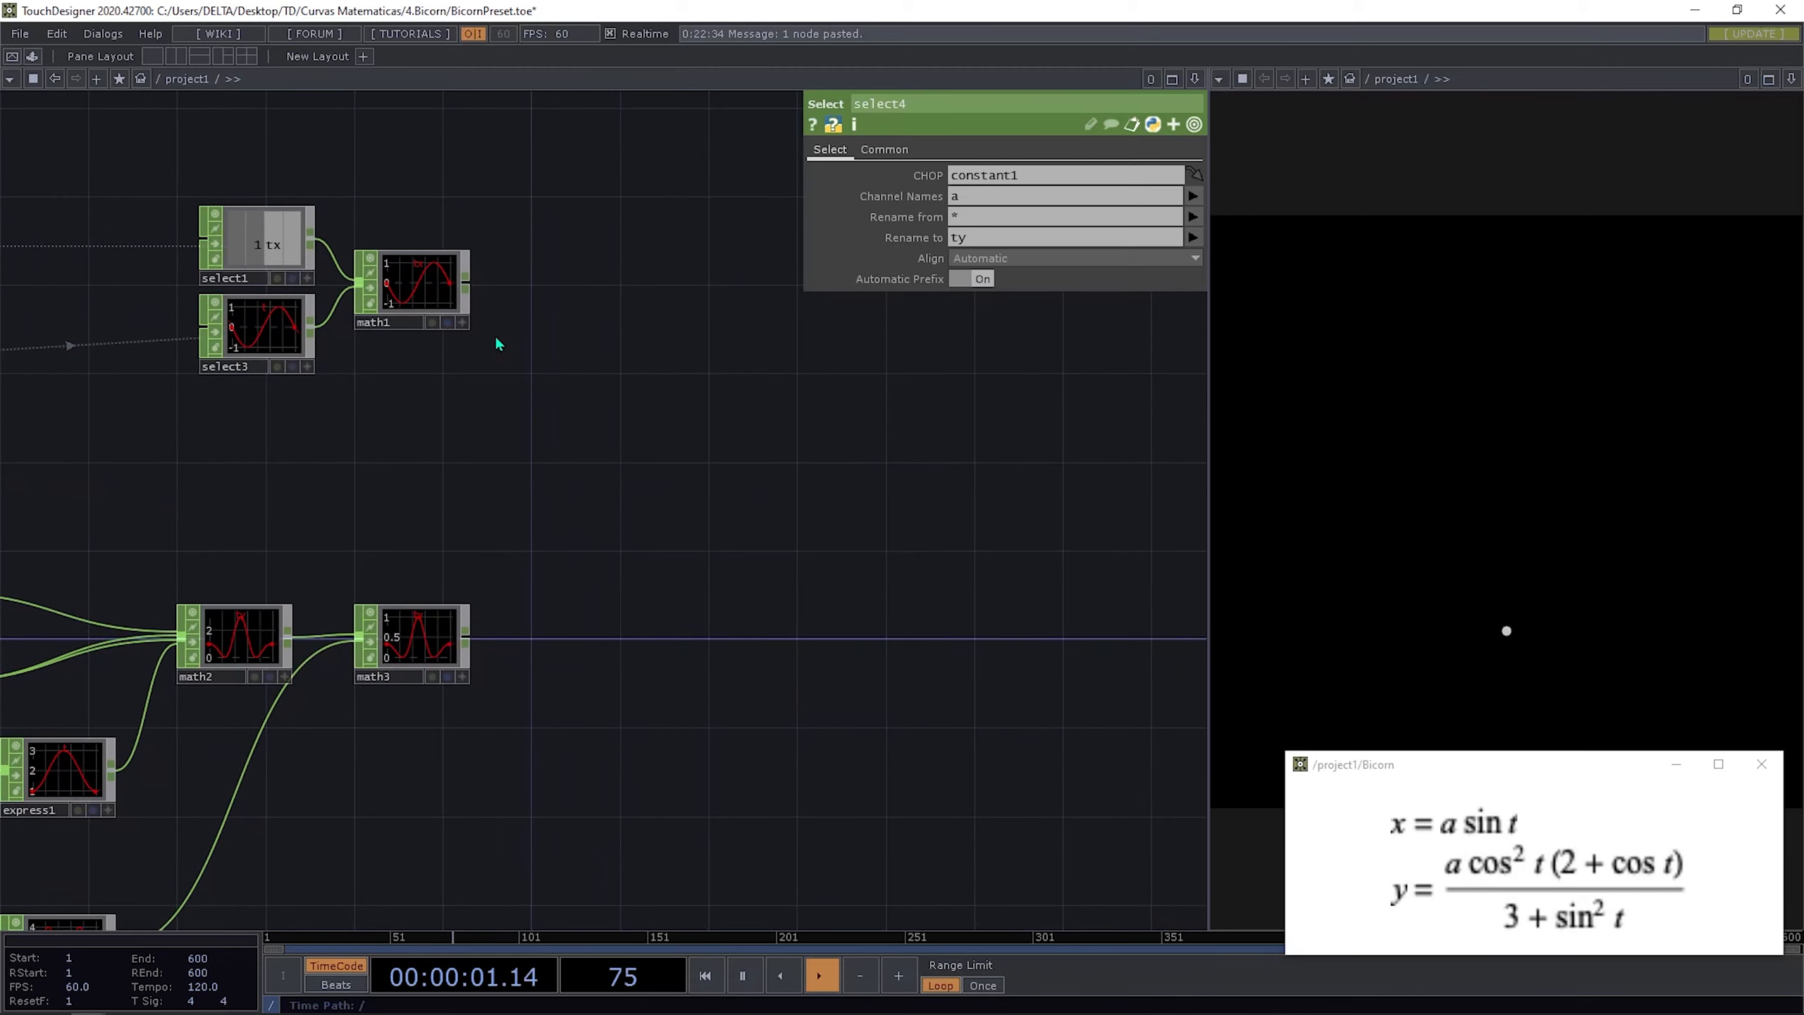
pyautogui.rightClick(470, 284)
pyautogui.write('merge')
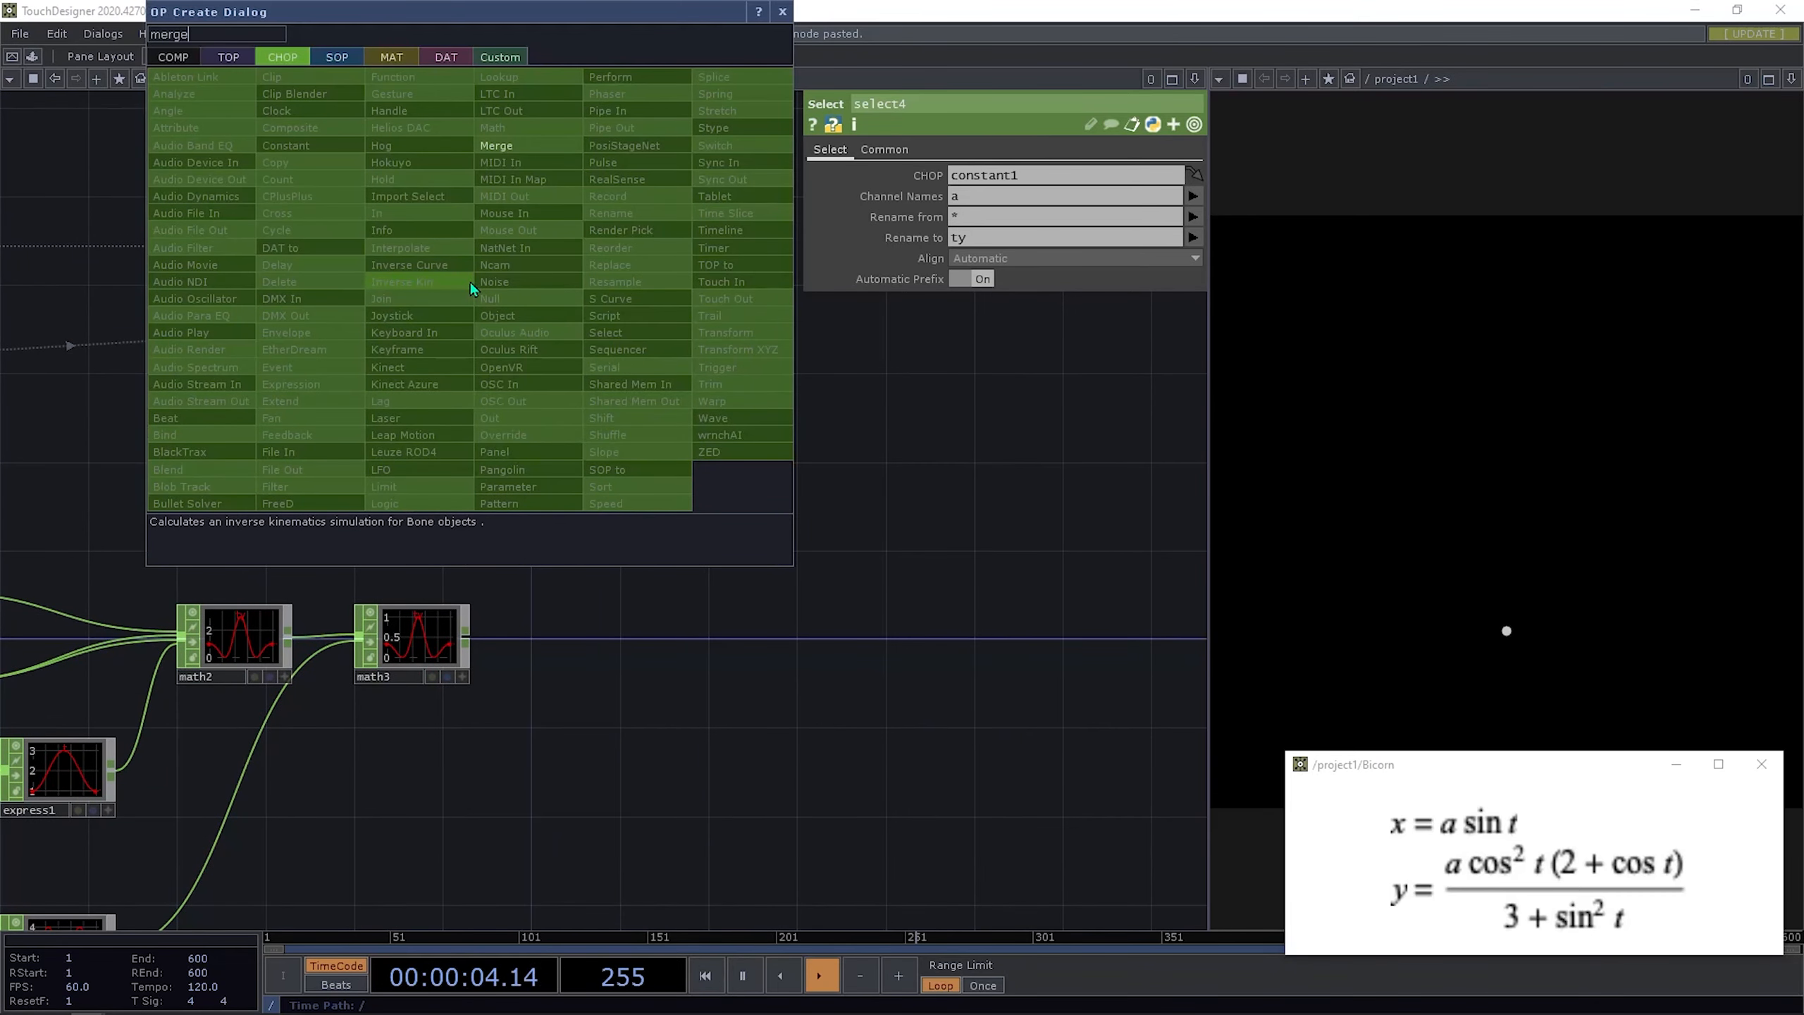
pyautogui.click(506, 147)
pyautogui.click(637, 458)
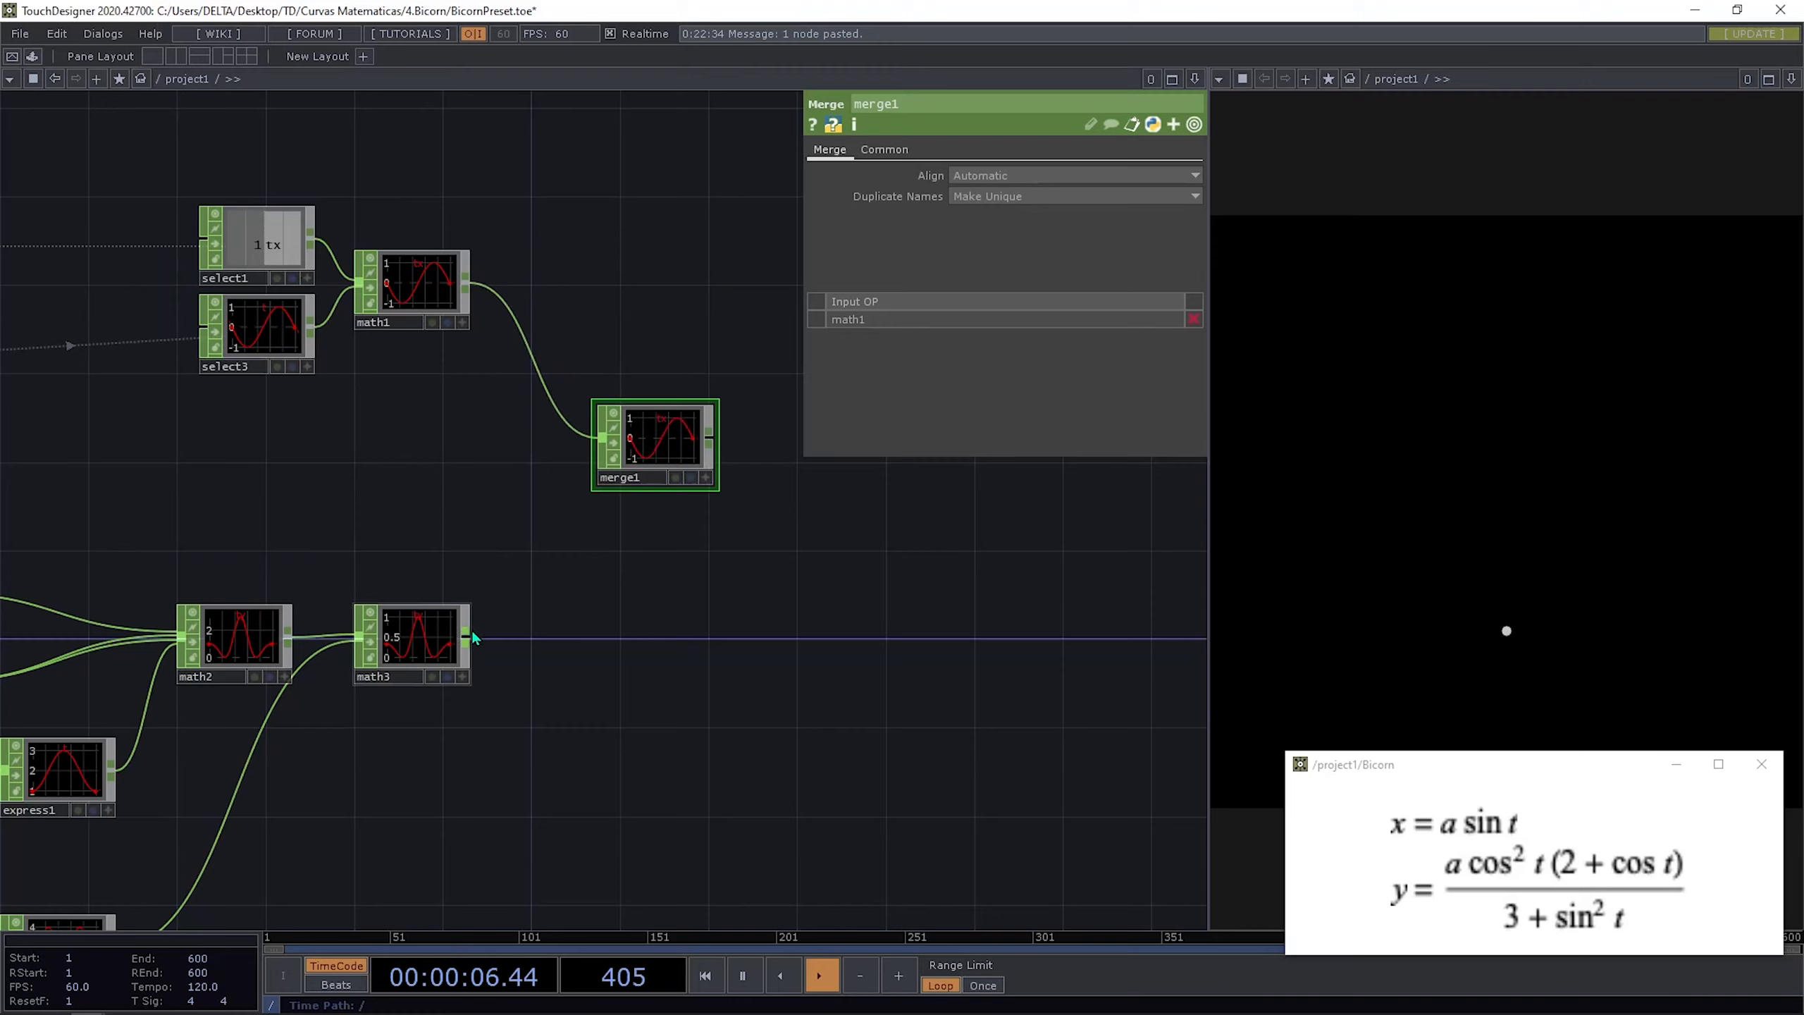
pyautogui.moveTo(467, 638); pyautogui.dragTo(579, 449)
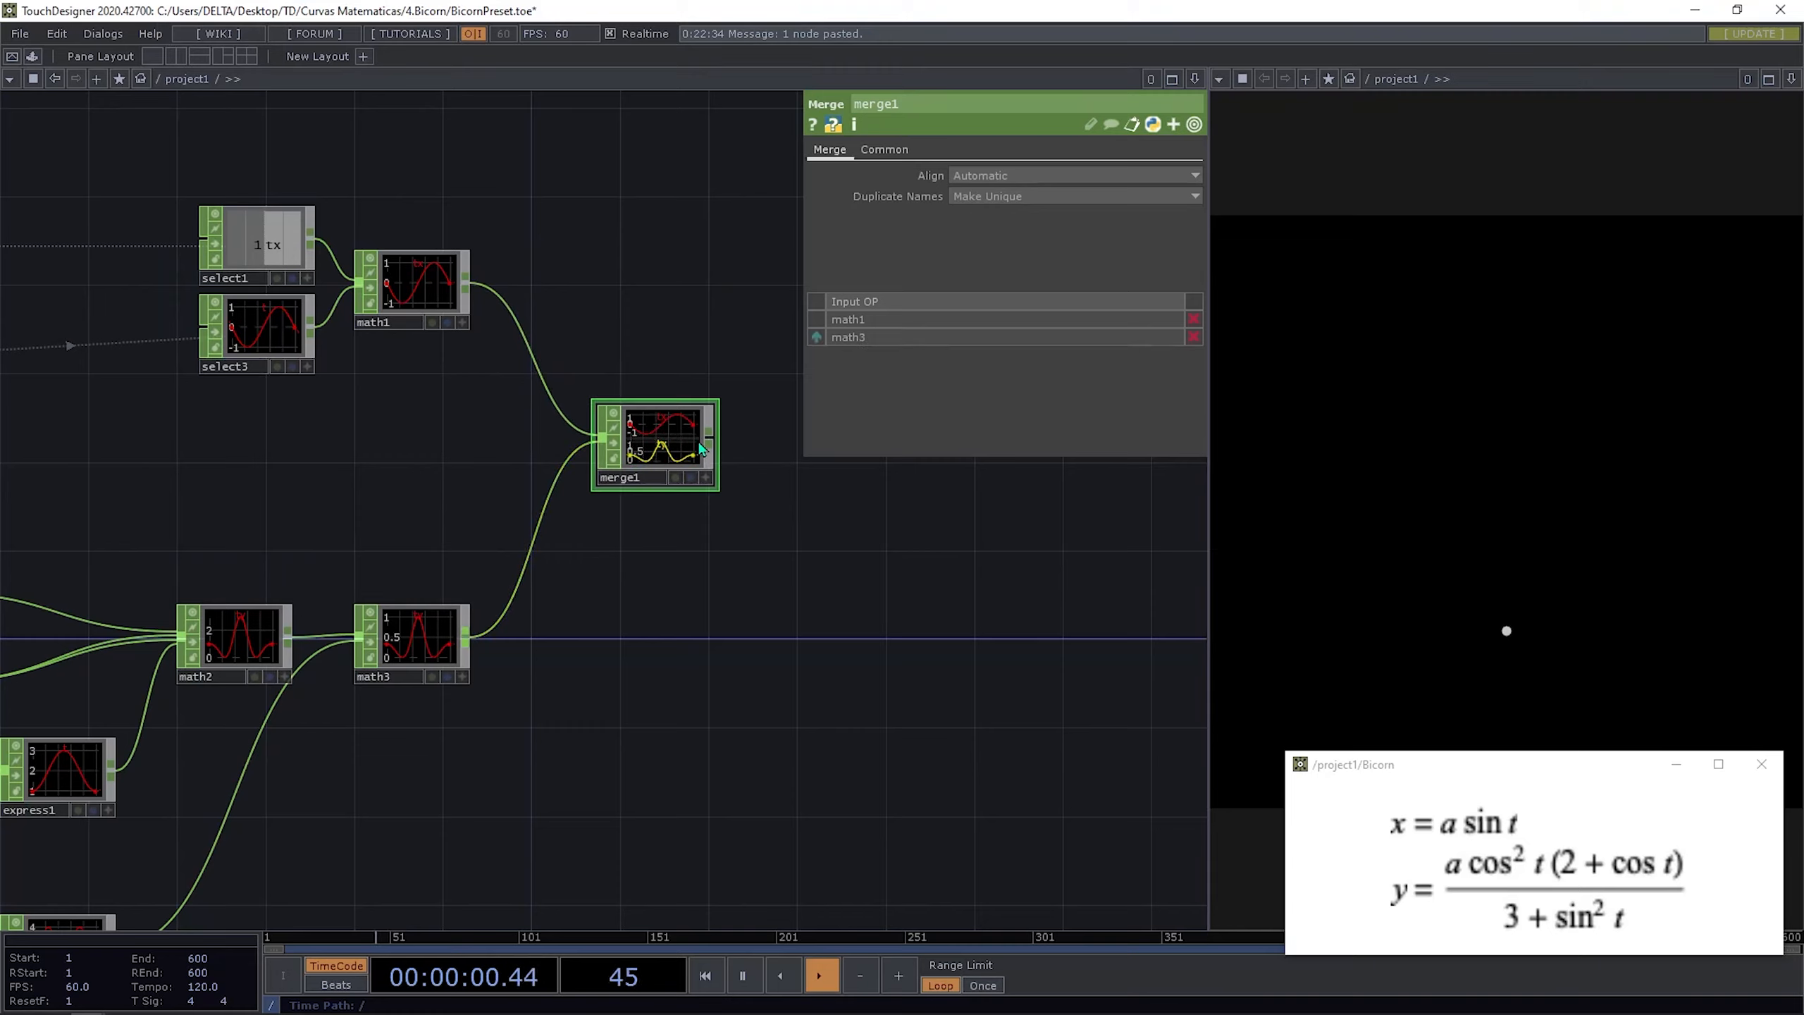
pyautogui.scroll(5, 739, 572)
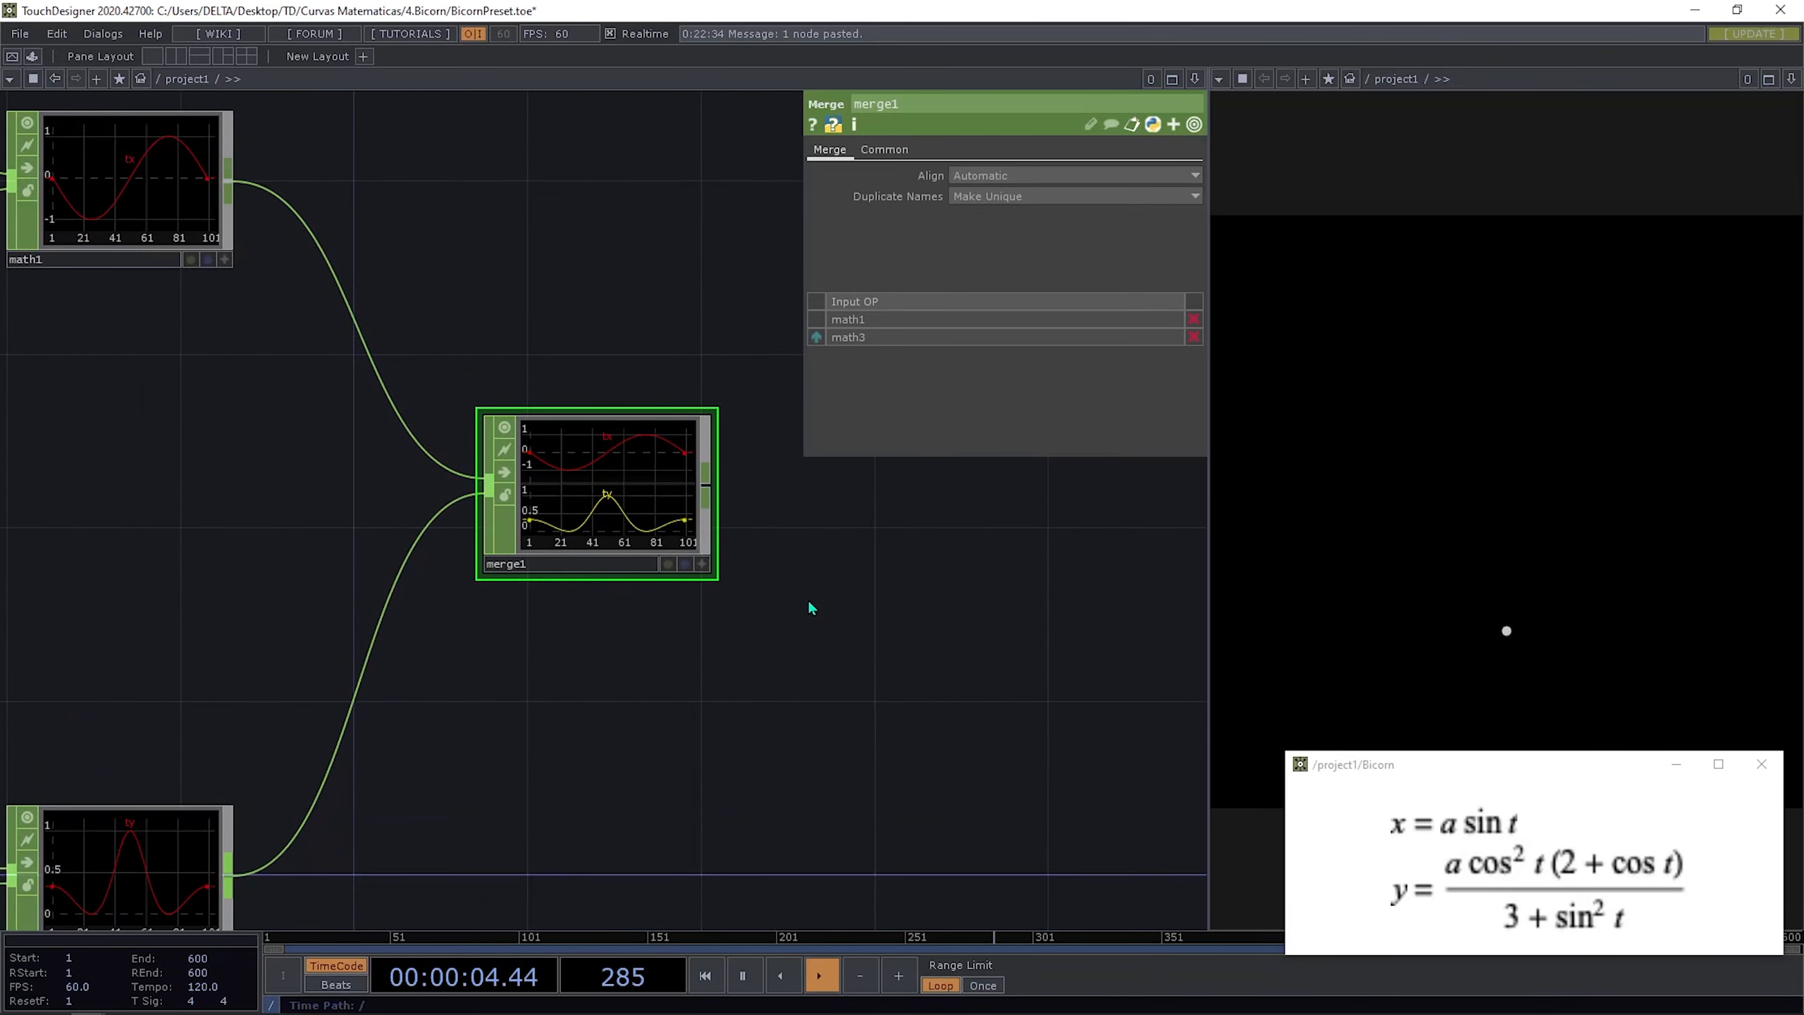
# Step: Duplicate the ramp Pattern CHOP and place the copy just below the dividing Math CHOP
pyautogui.moveTo(713, 671); pyautogui.dragTo(779, 641)
pyautogui.scroll(-5, 617, 520)
pyautogui.moveTo(440, 640); pyautogui.dragTo(614, 513)
pyautogui.click(127, 353)
pyautogui.hotkey('ctrl', 'c')
pyautogui.hotkey('ctrl', 'v')
pyautogui.moveTo(142, 433); pyautogui.dragTo(651, 569)
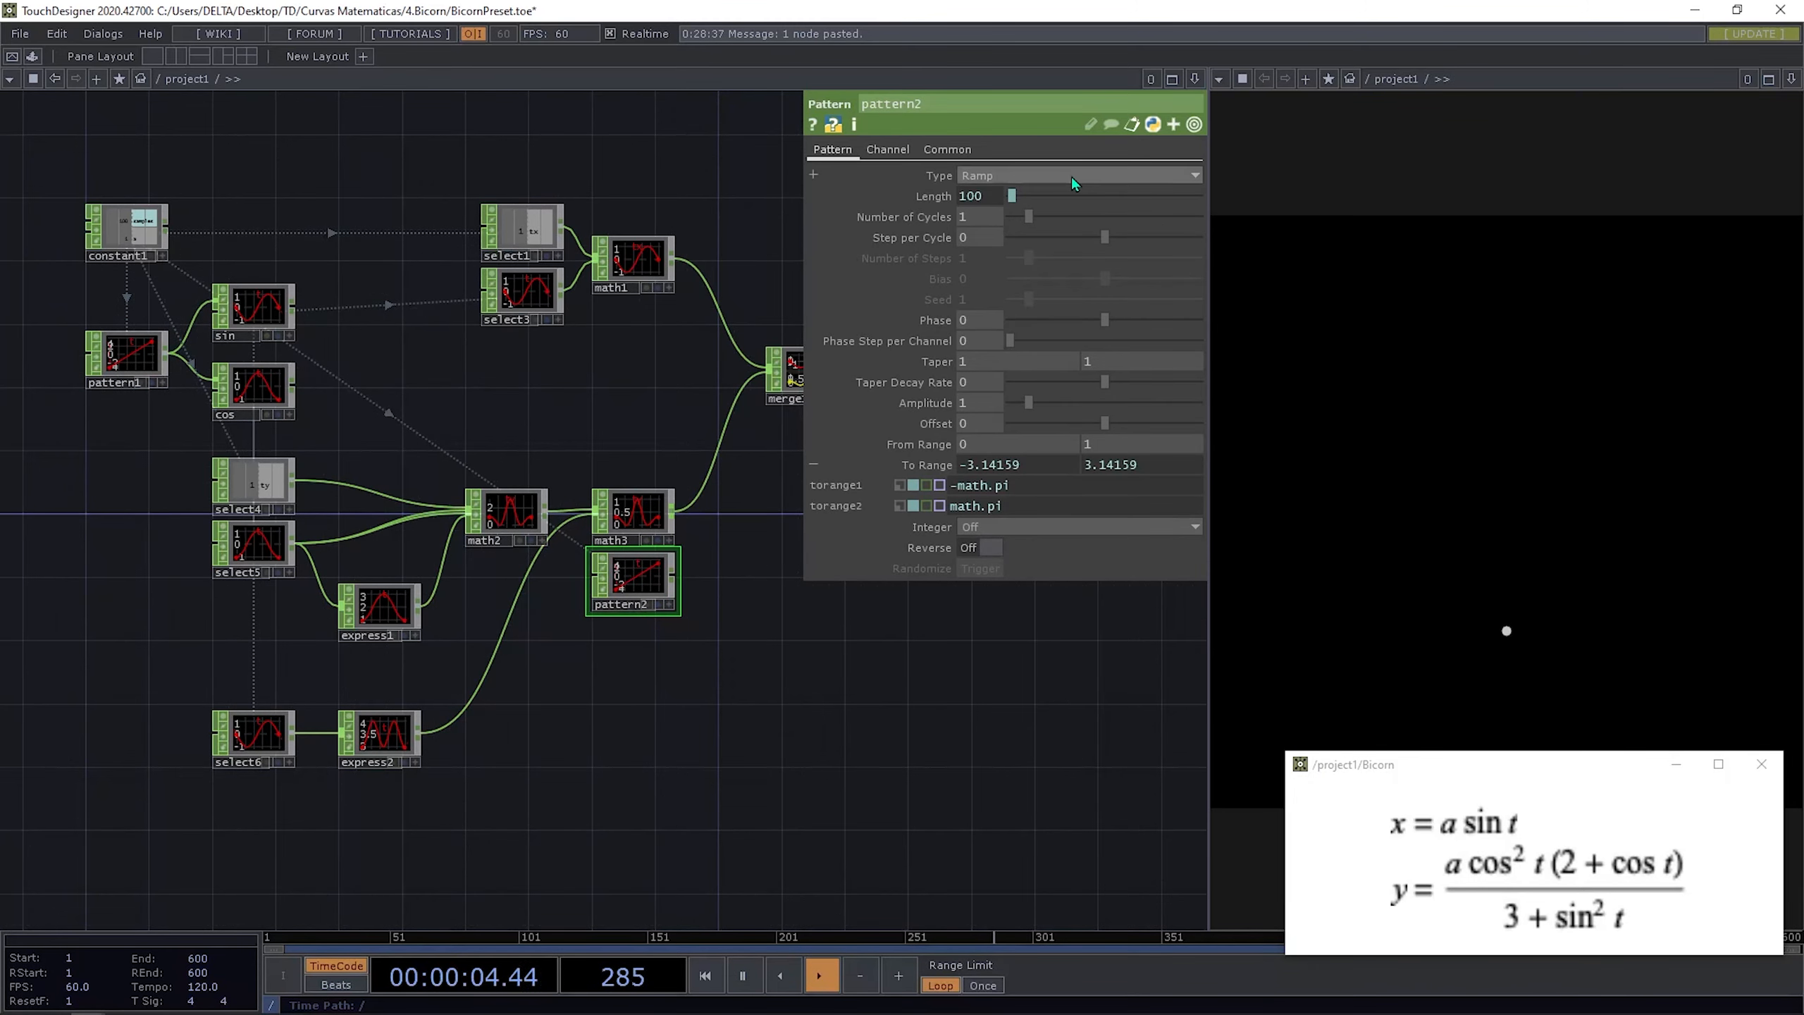
# Step: Reset the copied Pattern CHOP's To Range, set its Type to Constant and its Amplitude to 0
pyautogui.moveTo(932, 473)
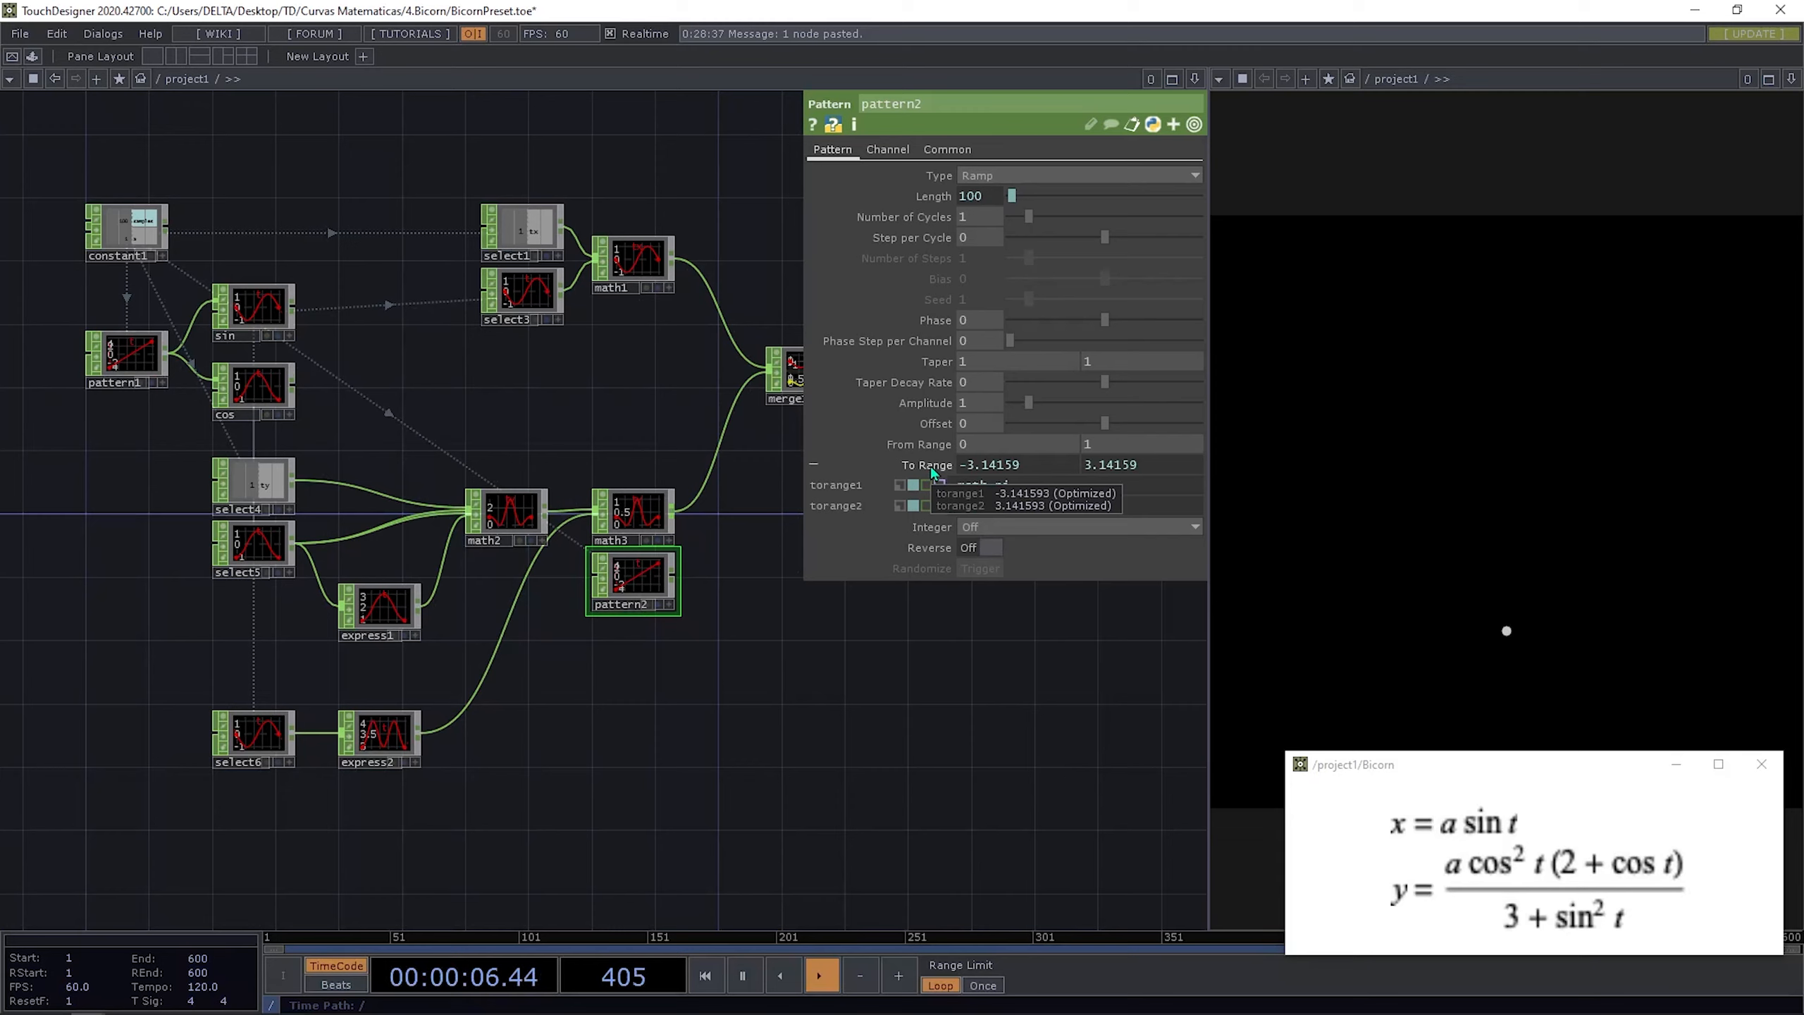
pyautogui.rightClick(932, 473)
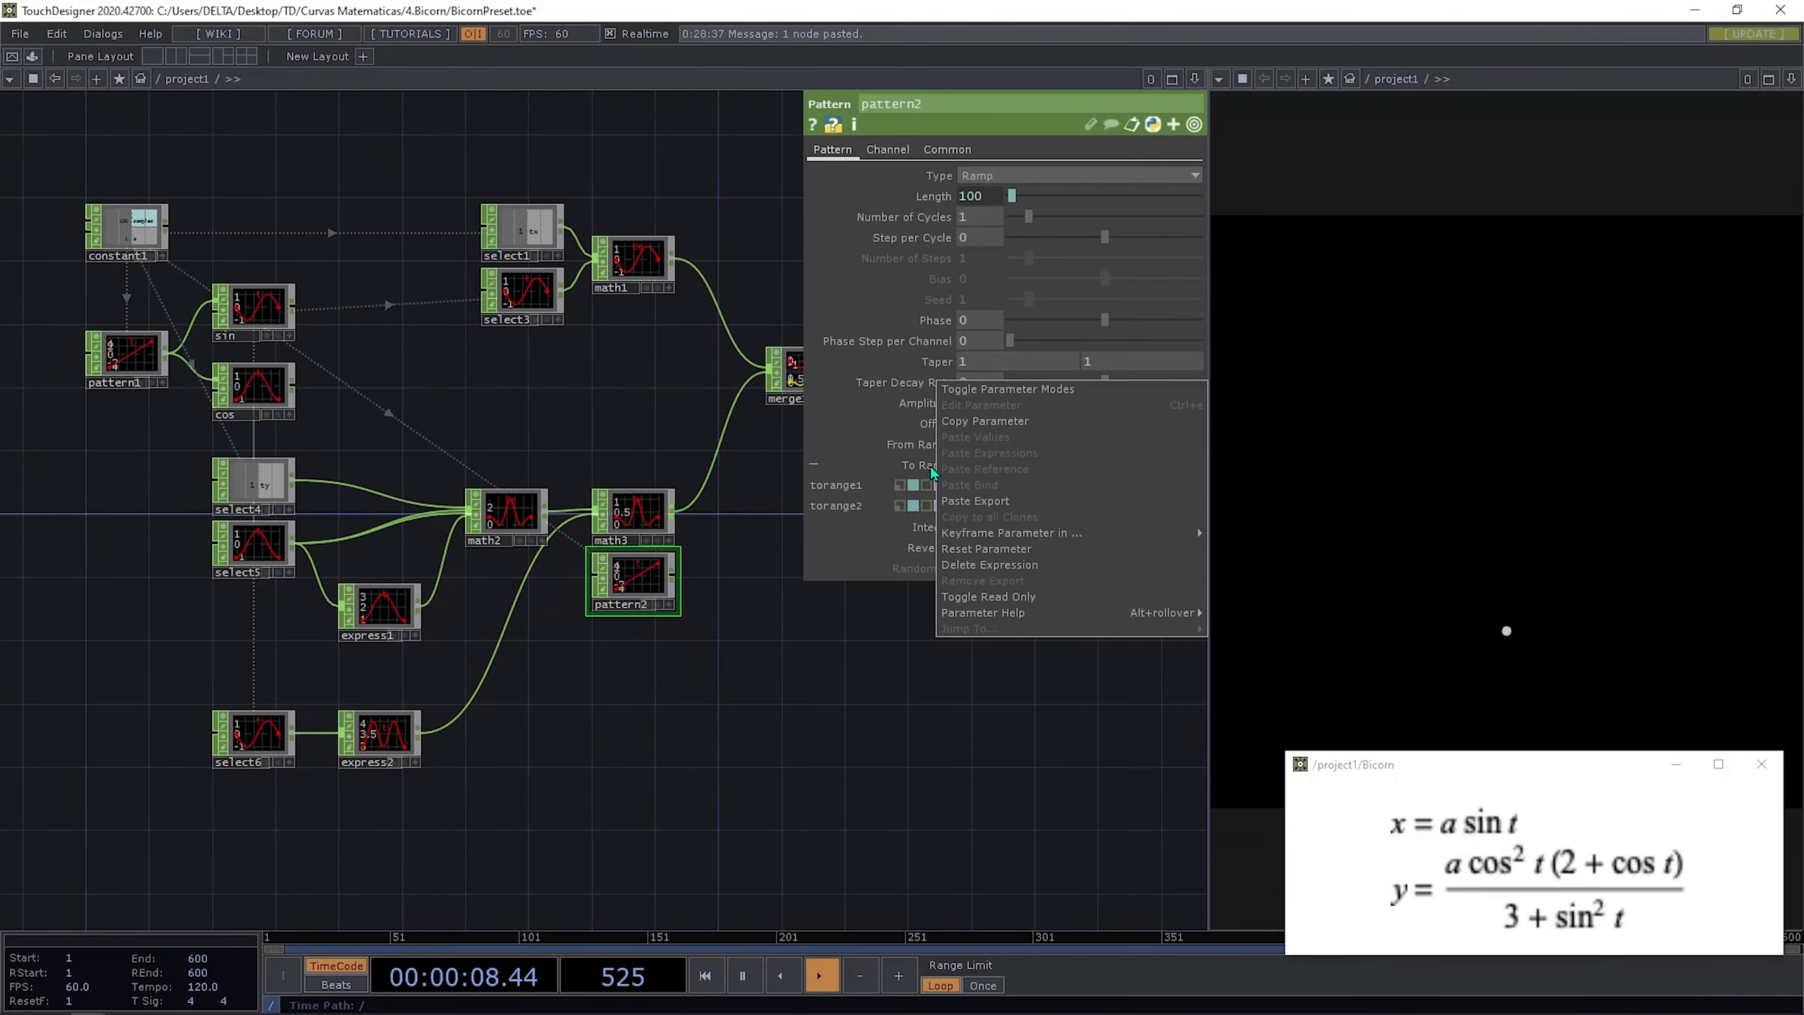
pyautogui.click(998, 548)
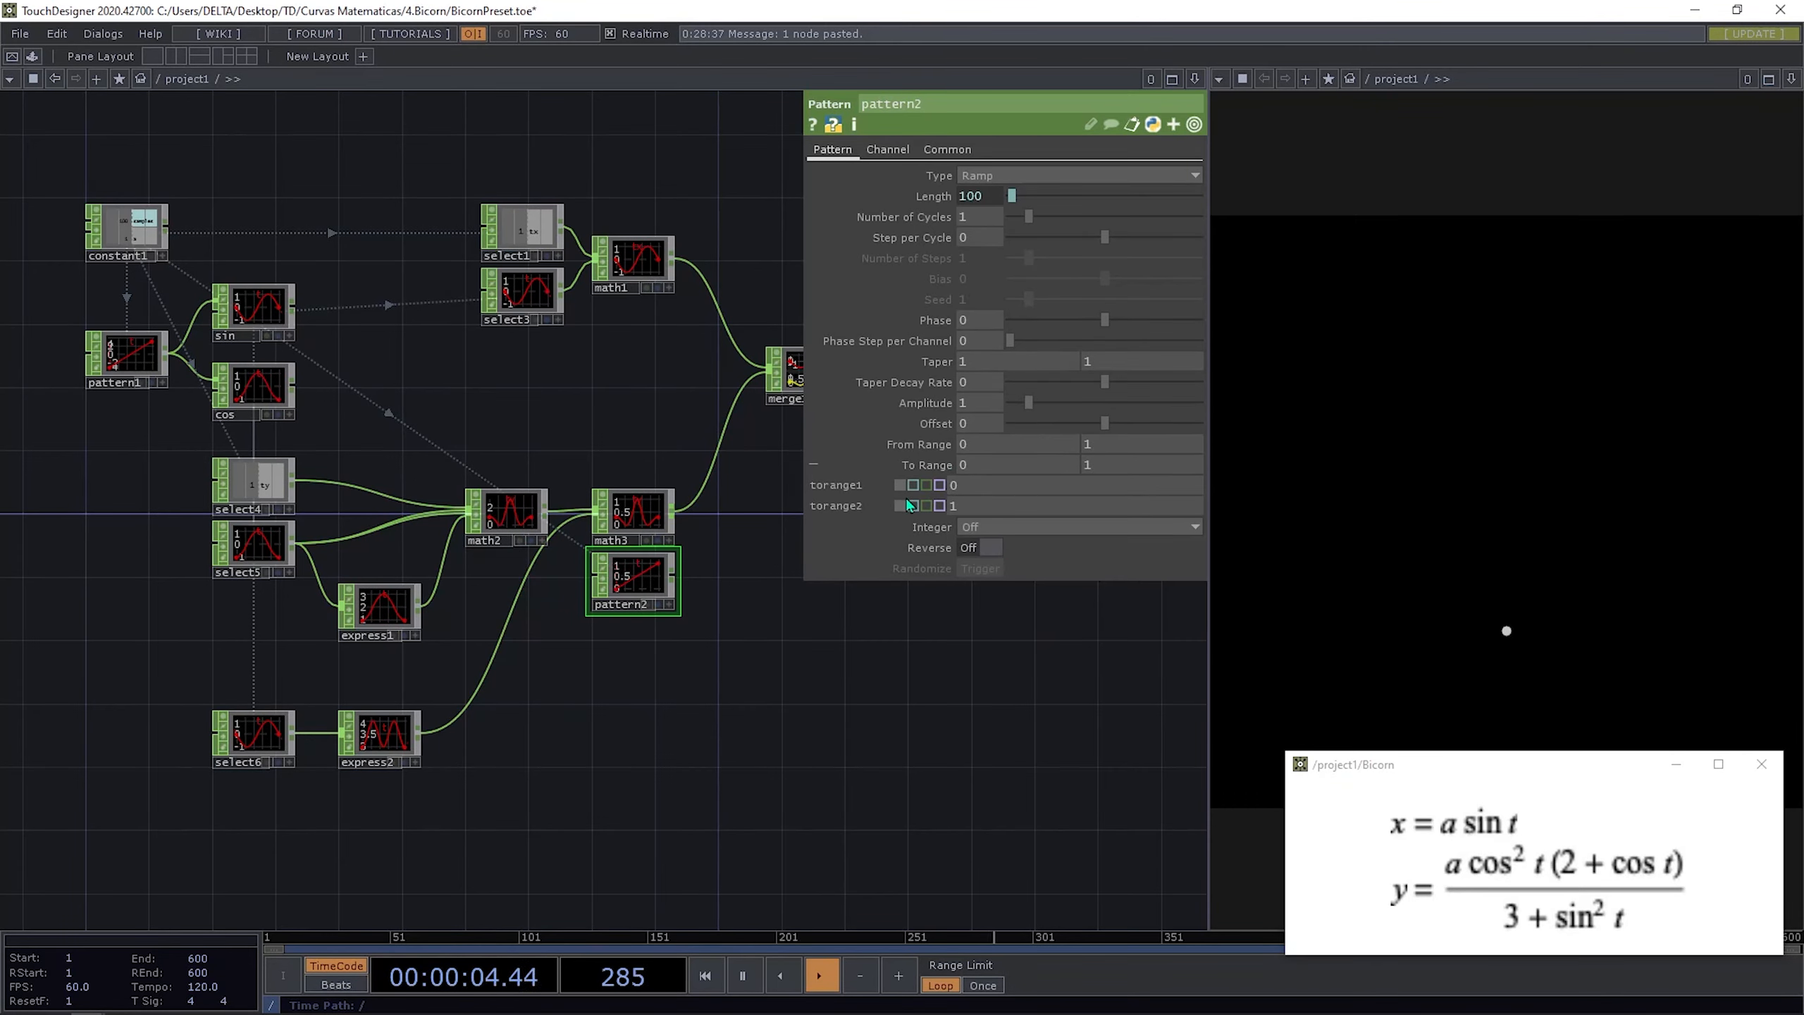
pyautogui.click(995, 175)
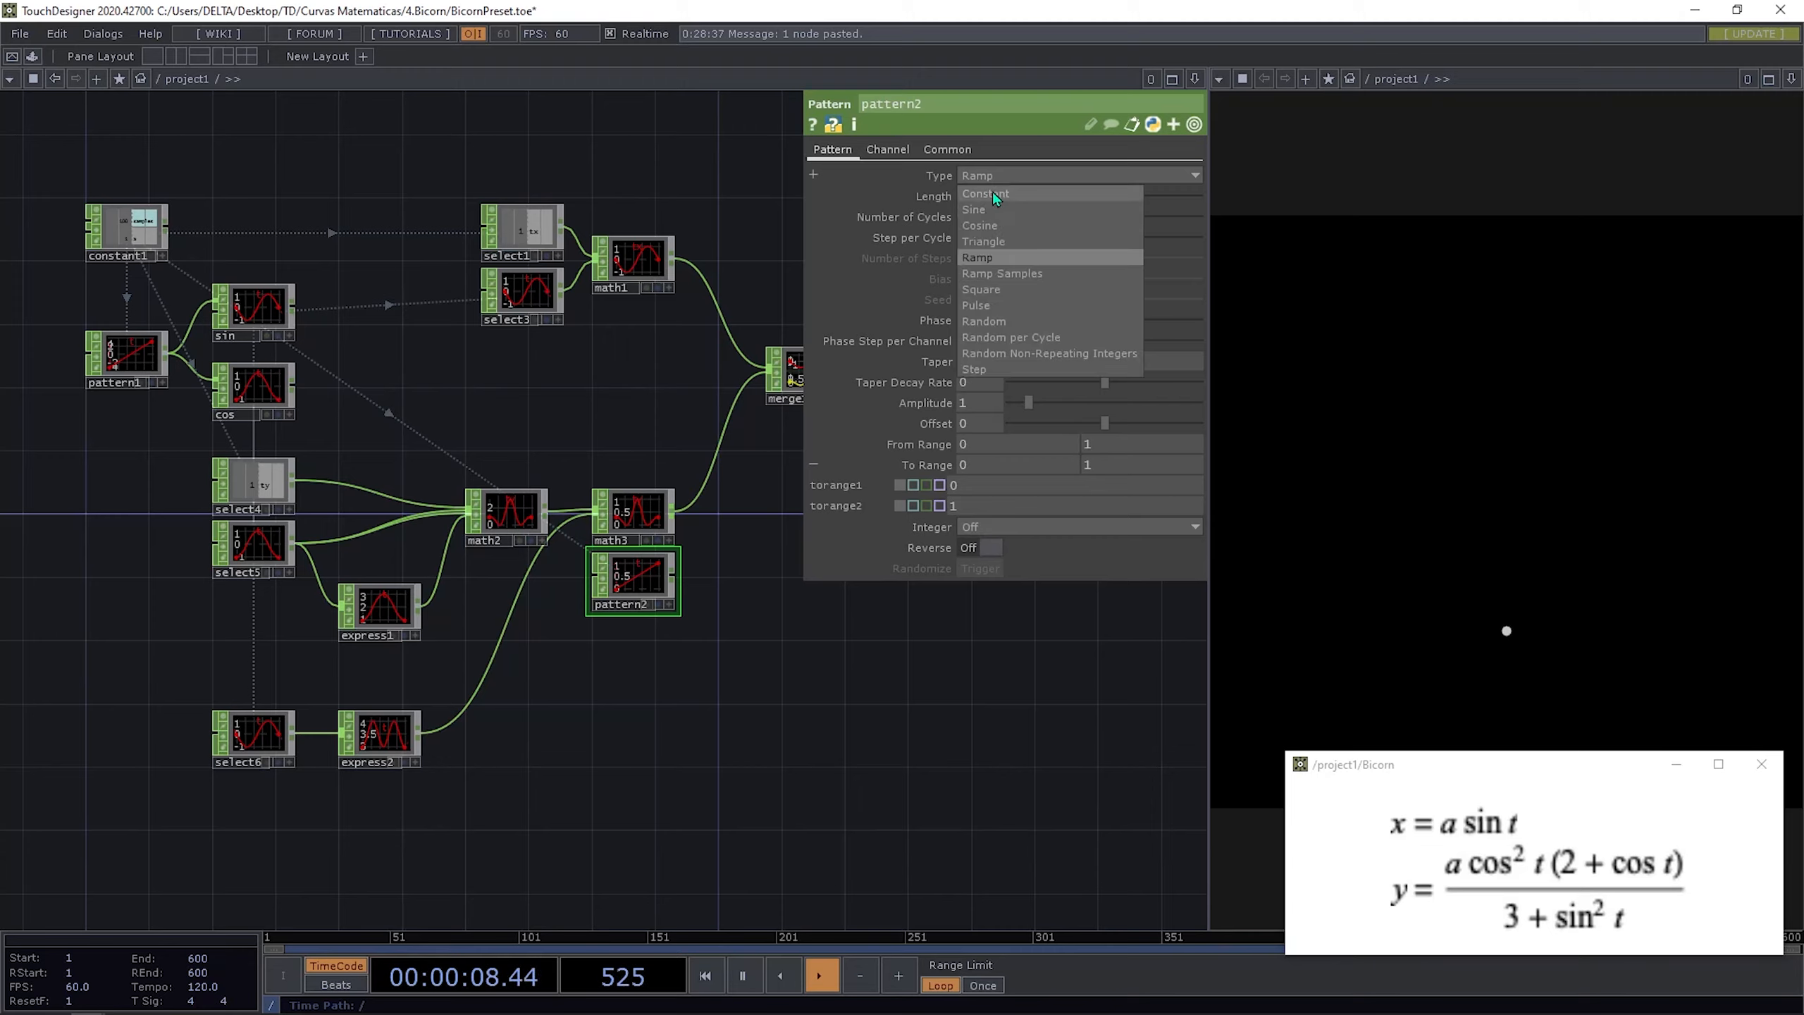
pyautogui.click(993, 198)
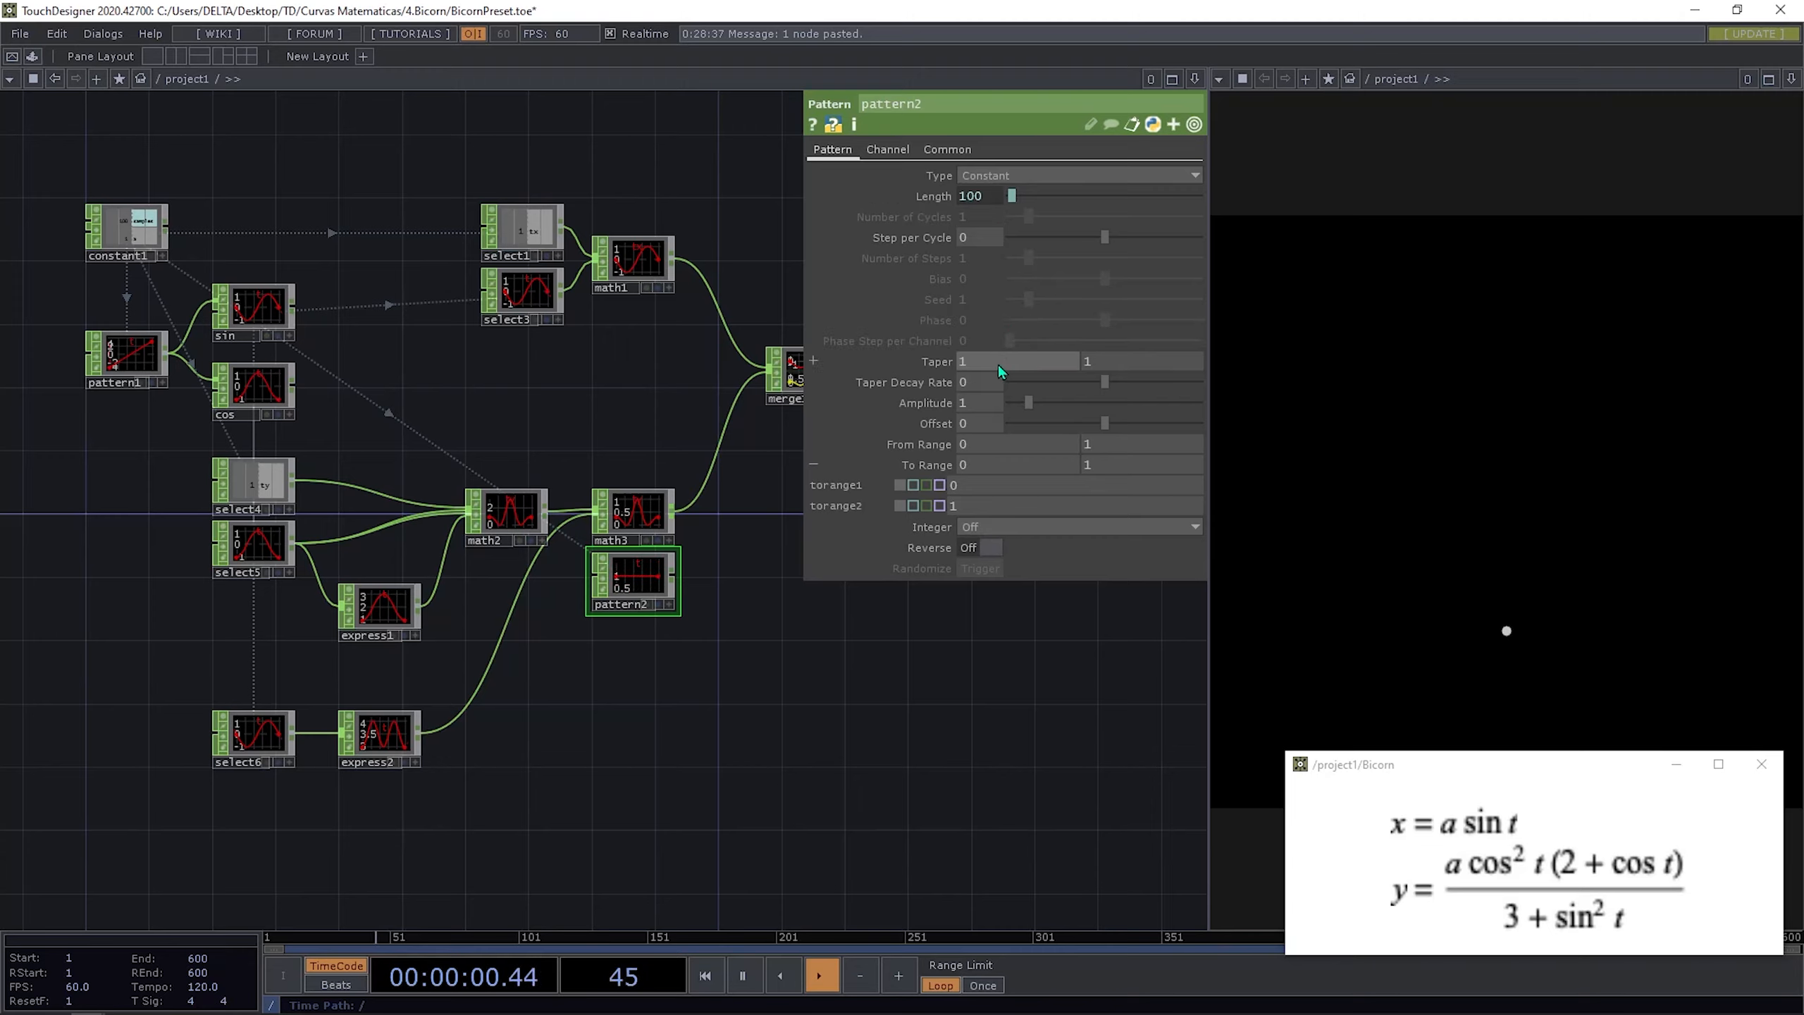
pyautogui.moveTo(1023, 406); pyautogui.dragTo(898, 407)
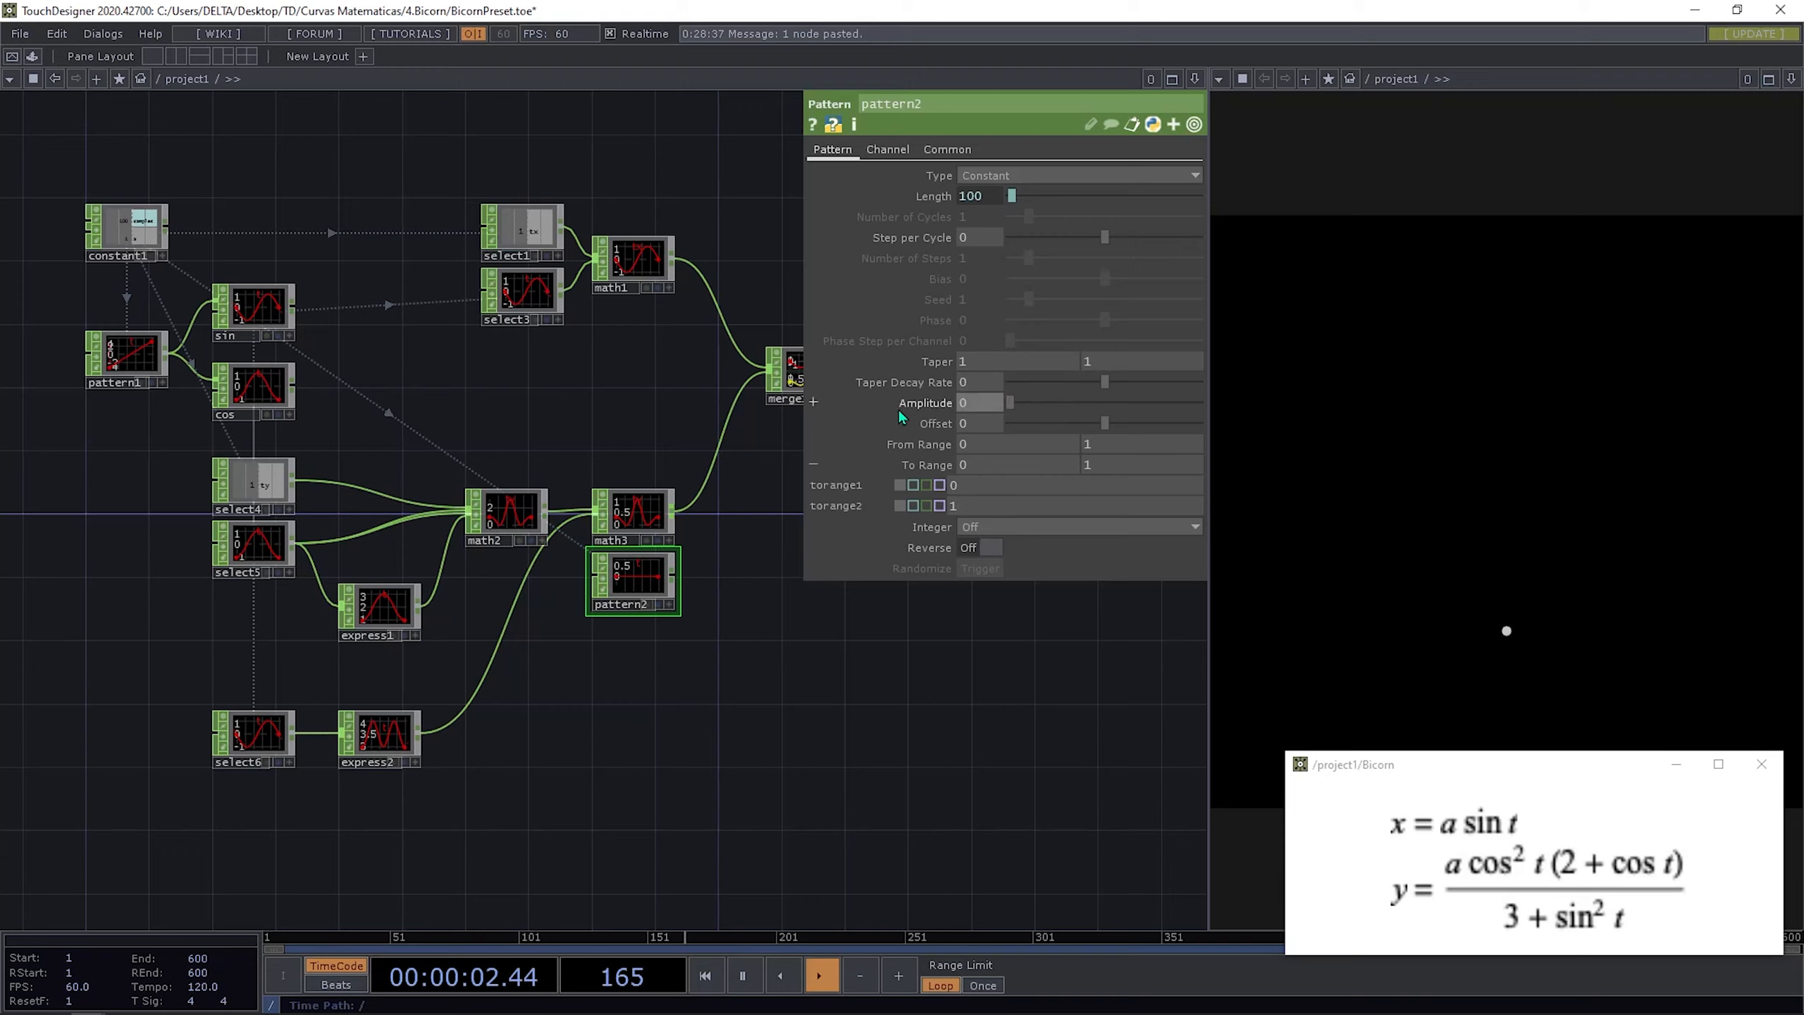
# Step: Name the copied Pattern CHOP's channel tz and connect it to the Merge CHOP as a third input
pyautogui.click(881, 150)
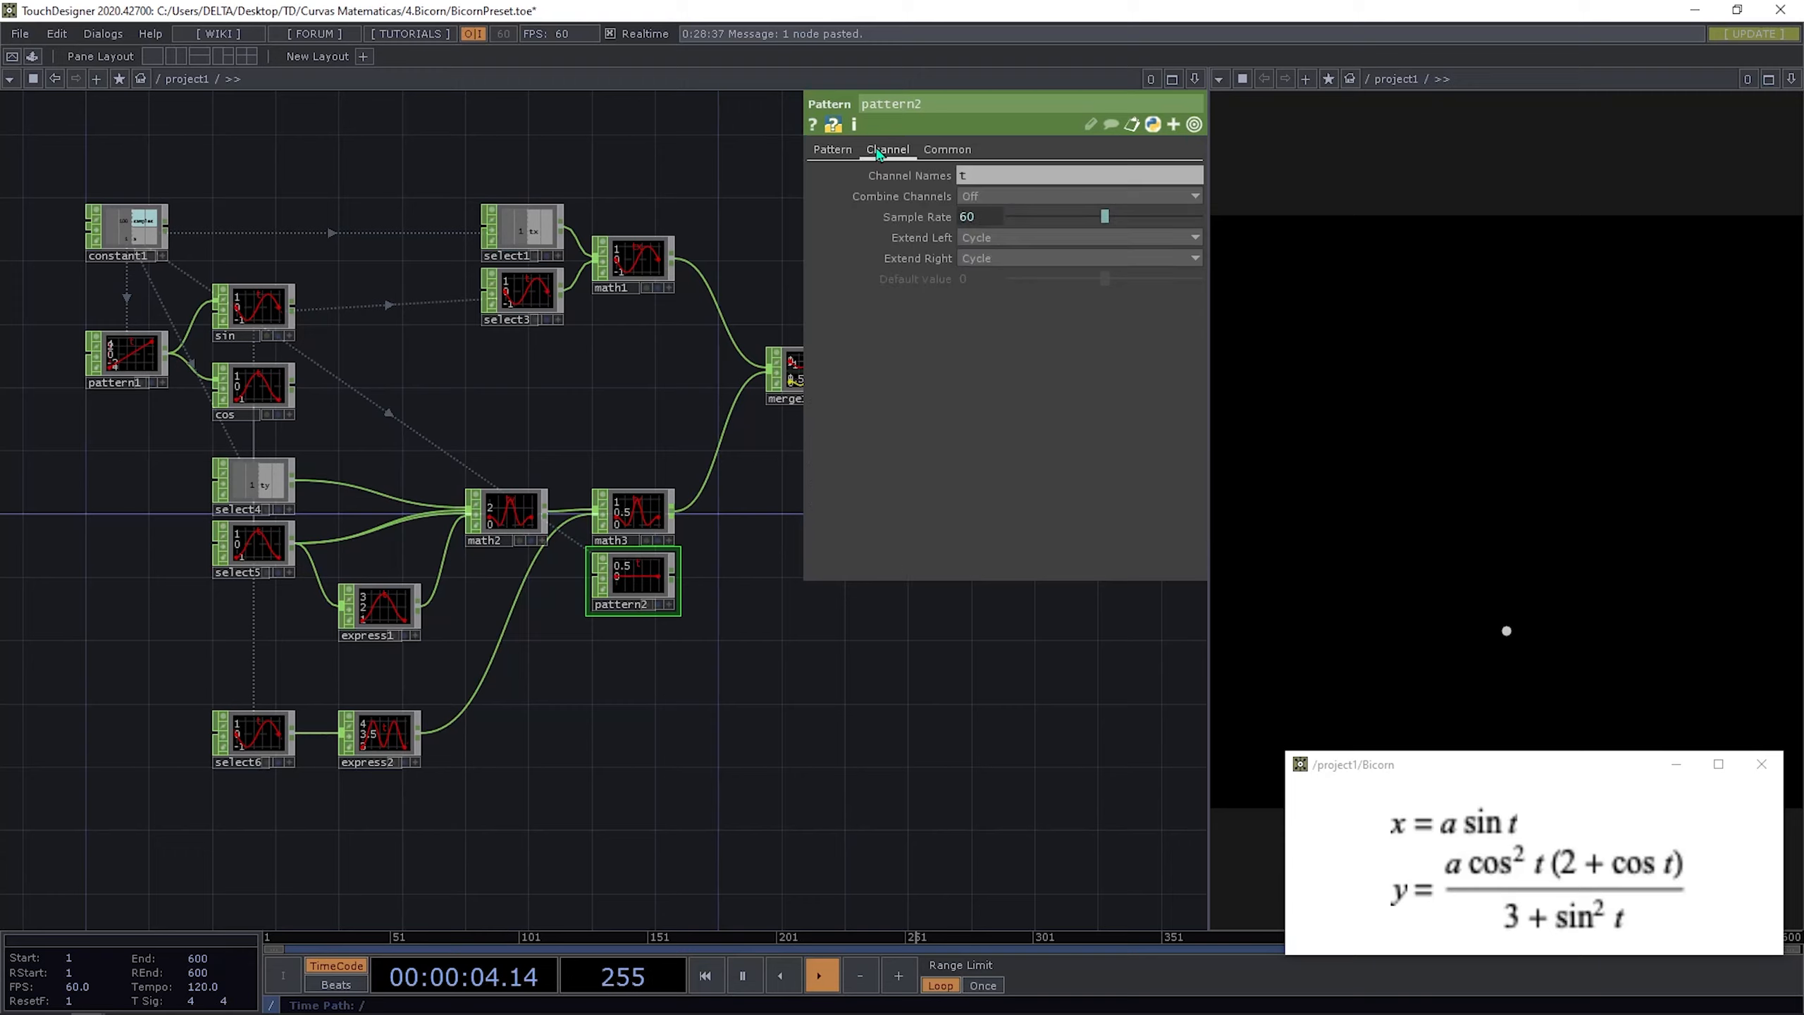
pyautogui.click(994, 177)
pyautogui.write('z')
pyautogui.press('Return')
pyautogui.moveTo(756, 715); pyautogui.dragTo(591, 746)
pyautogui.moveTo(526, 617); pyautogui.dragTo(671, 312)
# Step: Add a Null CHOP after the Merge CHOP to hold the tx, ty and tz channels
pyautogui.moveTo(732, 374); pyautogui.dragTo(528, 473)
pyautogui.click(509, 418)
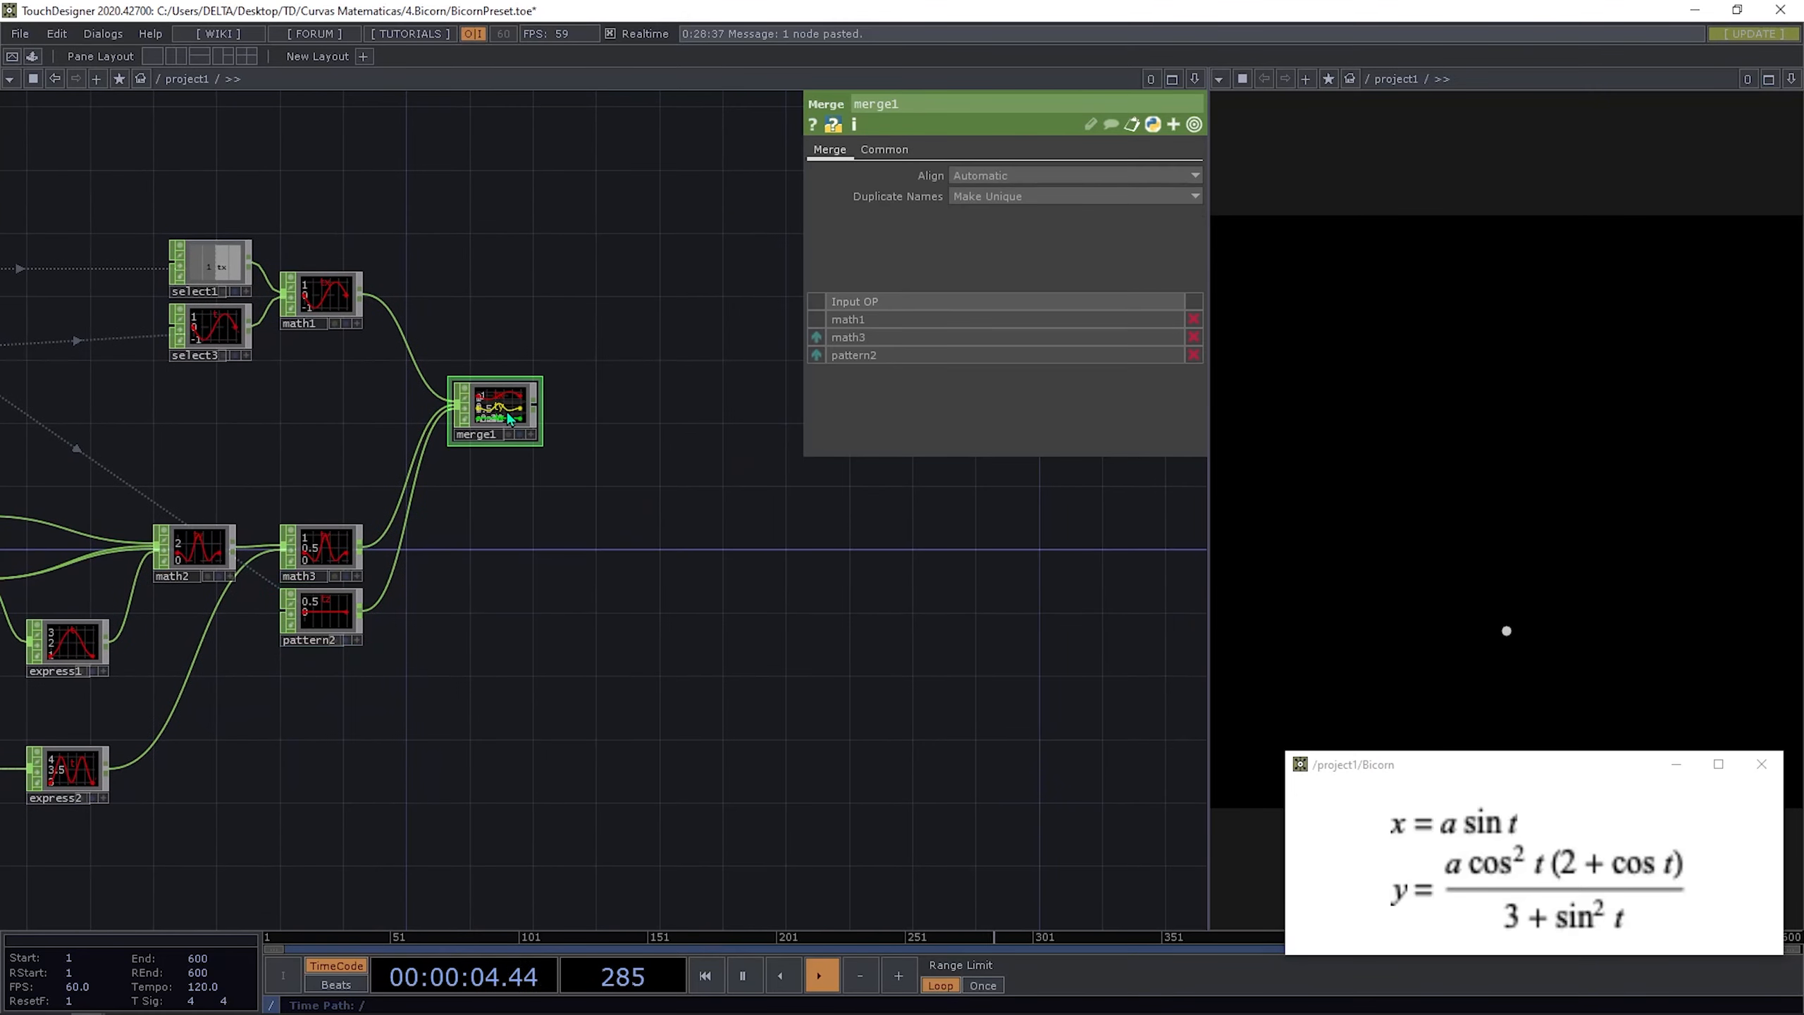
pyautogui.hotkey('alt', 'n')
pyautogui.click(593, 409)
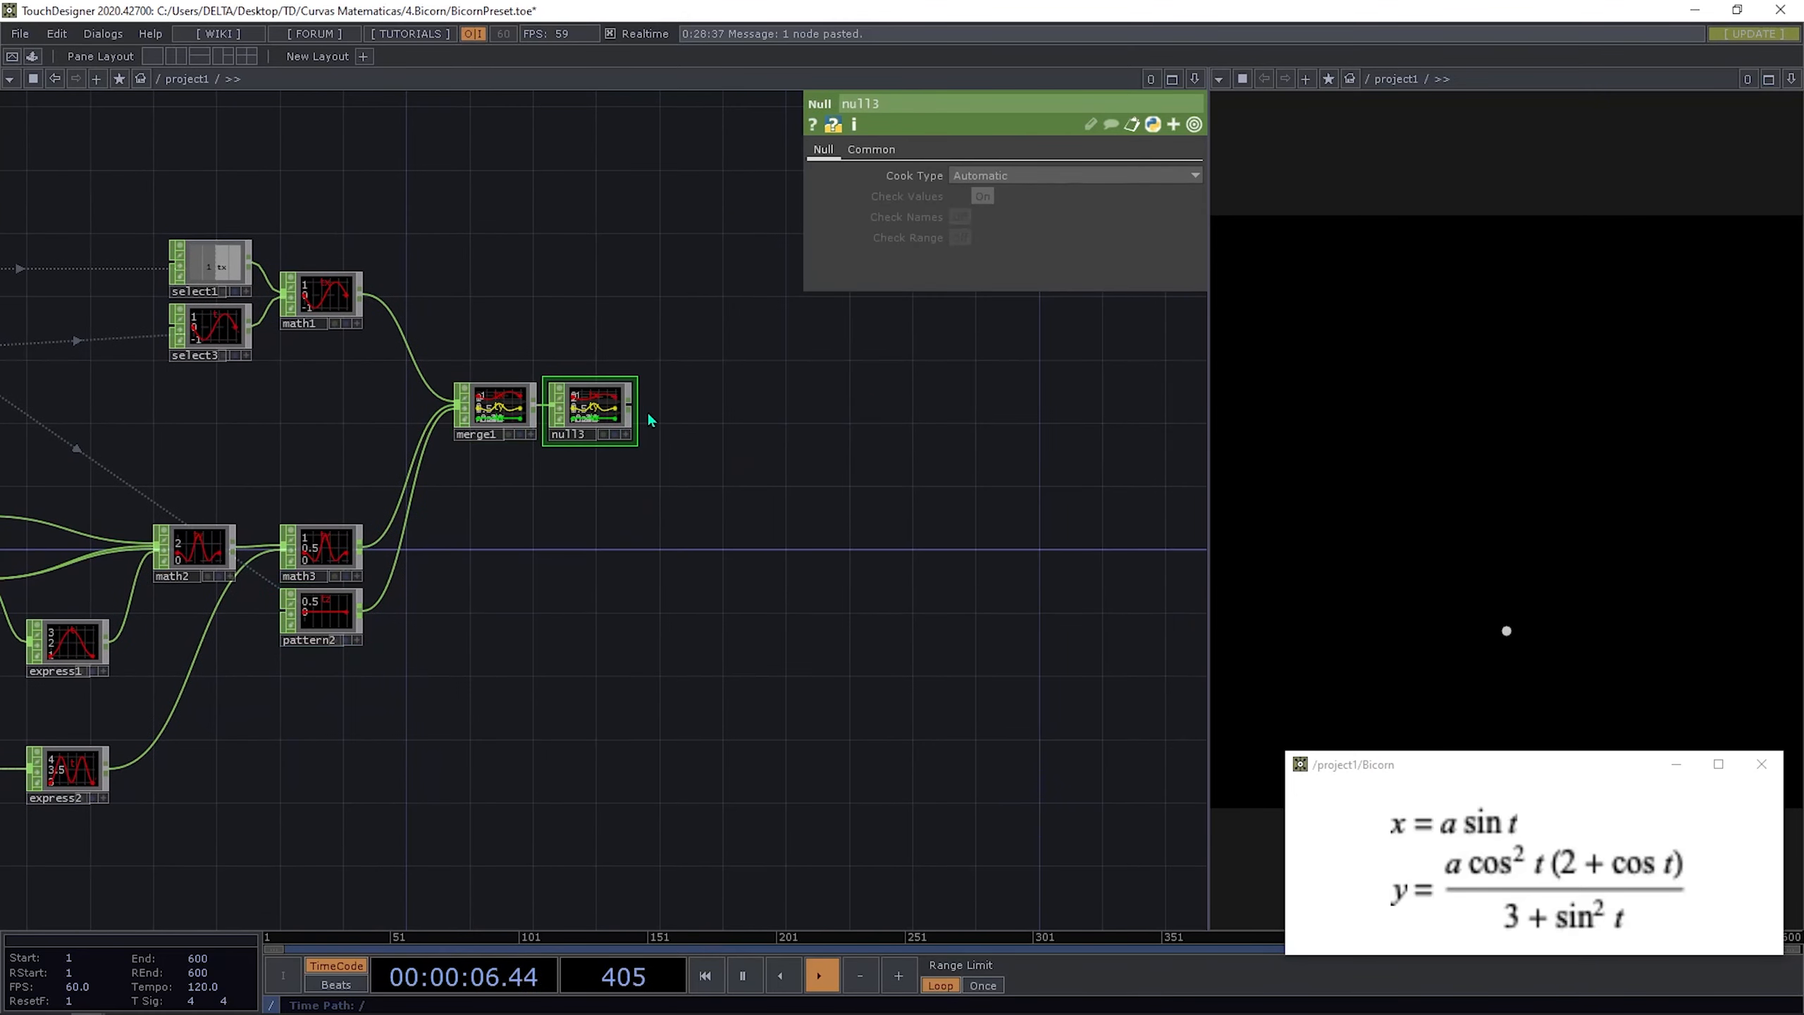
# Step: Add a CHOP to SOP fed by the Null CHOP and place it just above it
pyautogui.scroll(5, 626, 405)
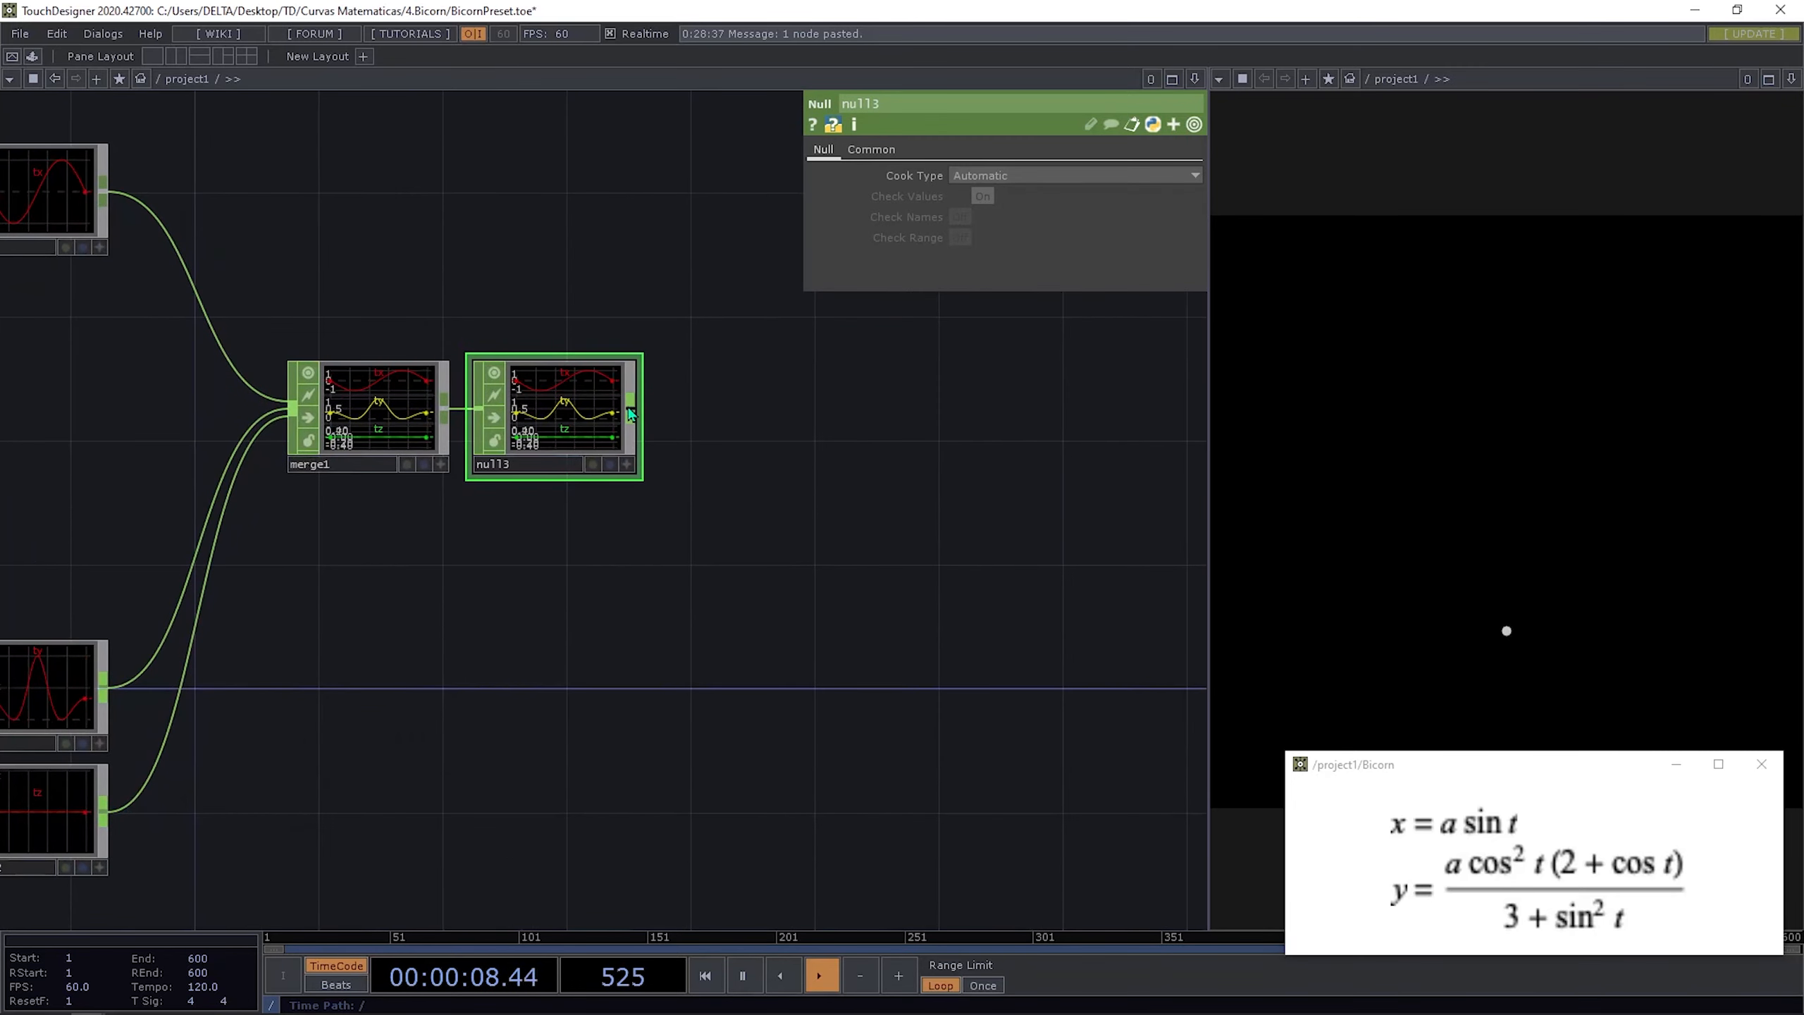
pyautogui.rightClick(628, 405)
pyautogui.click(503, 182)
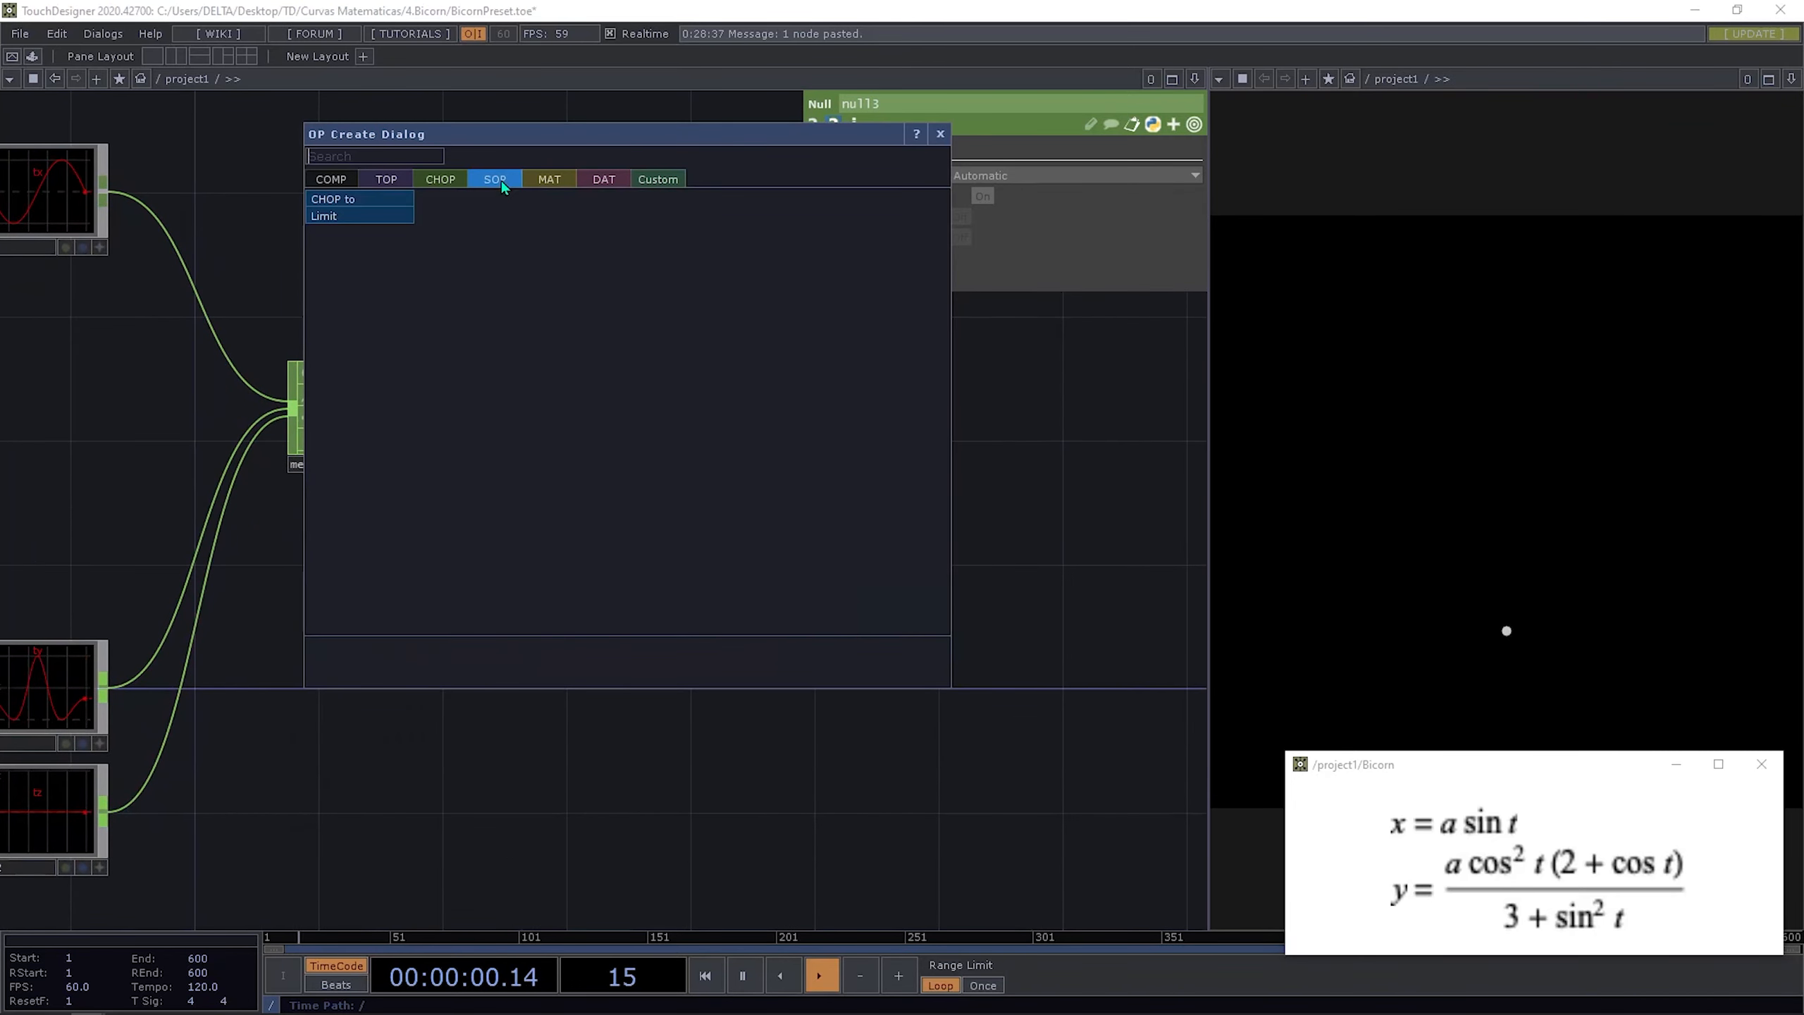
pyautogui.click(370, 202)
pyautogui.click(545, 279)
# Step: Move the denominator's Select and Expression CHOPs up, closer to the numerator nodes
pyautogui.scroll(-5, 881, 442)
pyautogui.moveTo(766, 581); pyautogui.dragTo(652, 609)
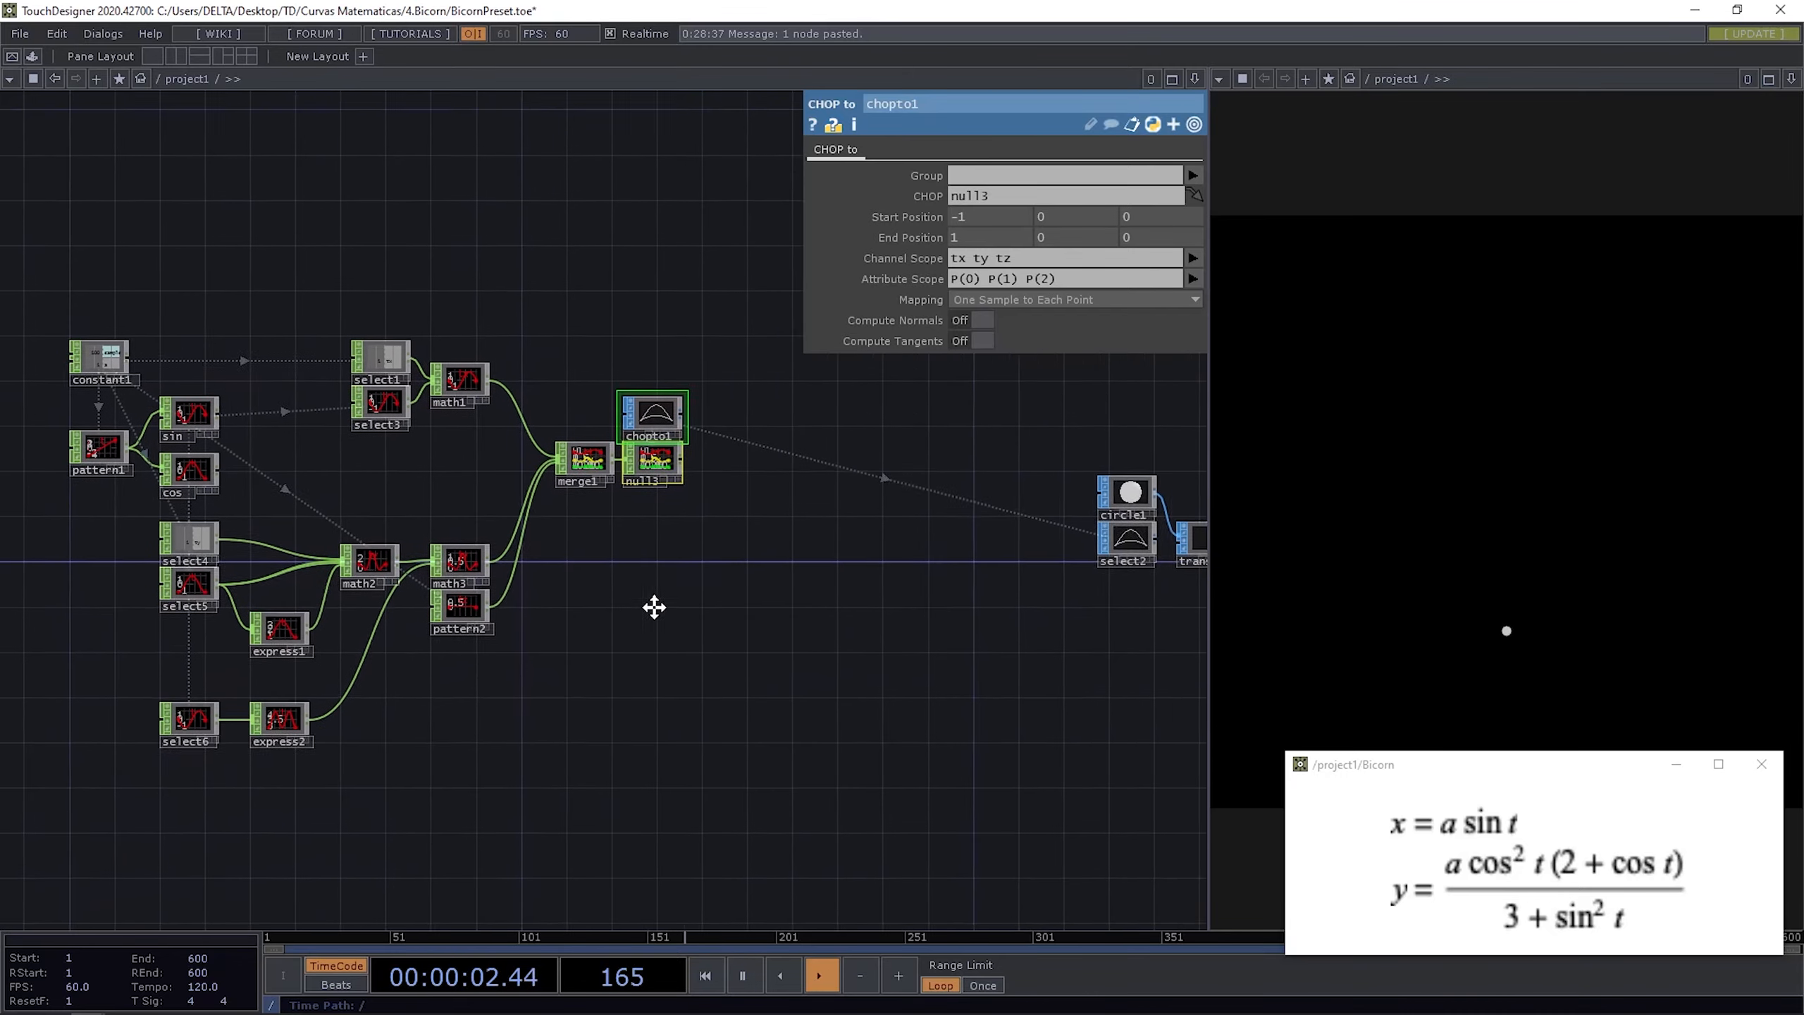
pyautogui.moveTo(831, 549); pyautogui.dragTo(971, 554)
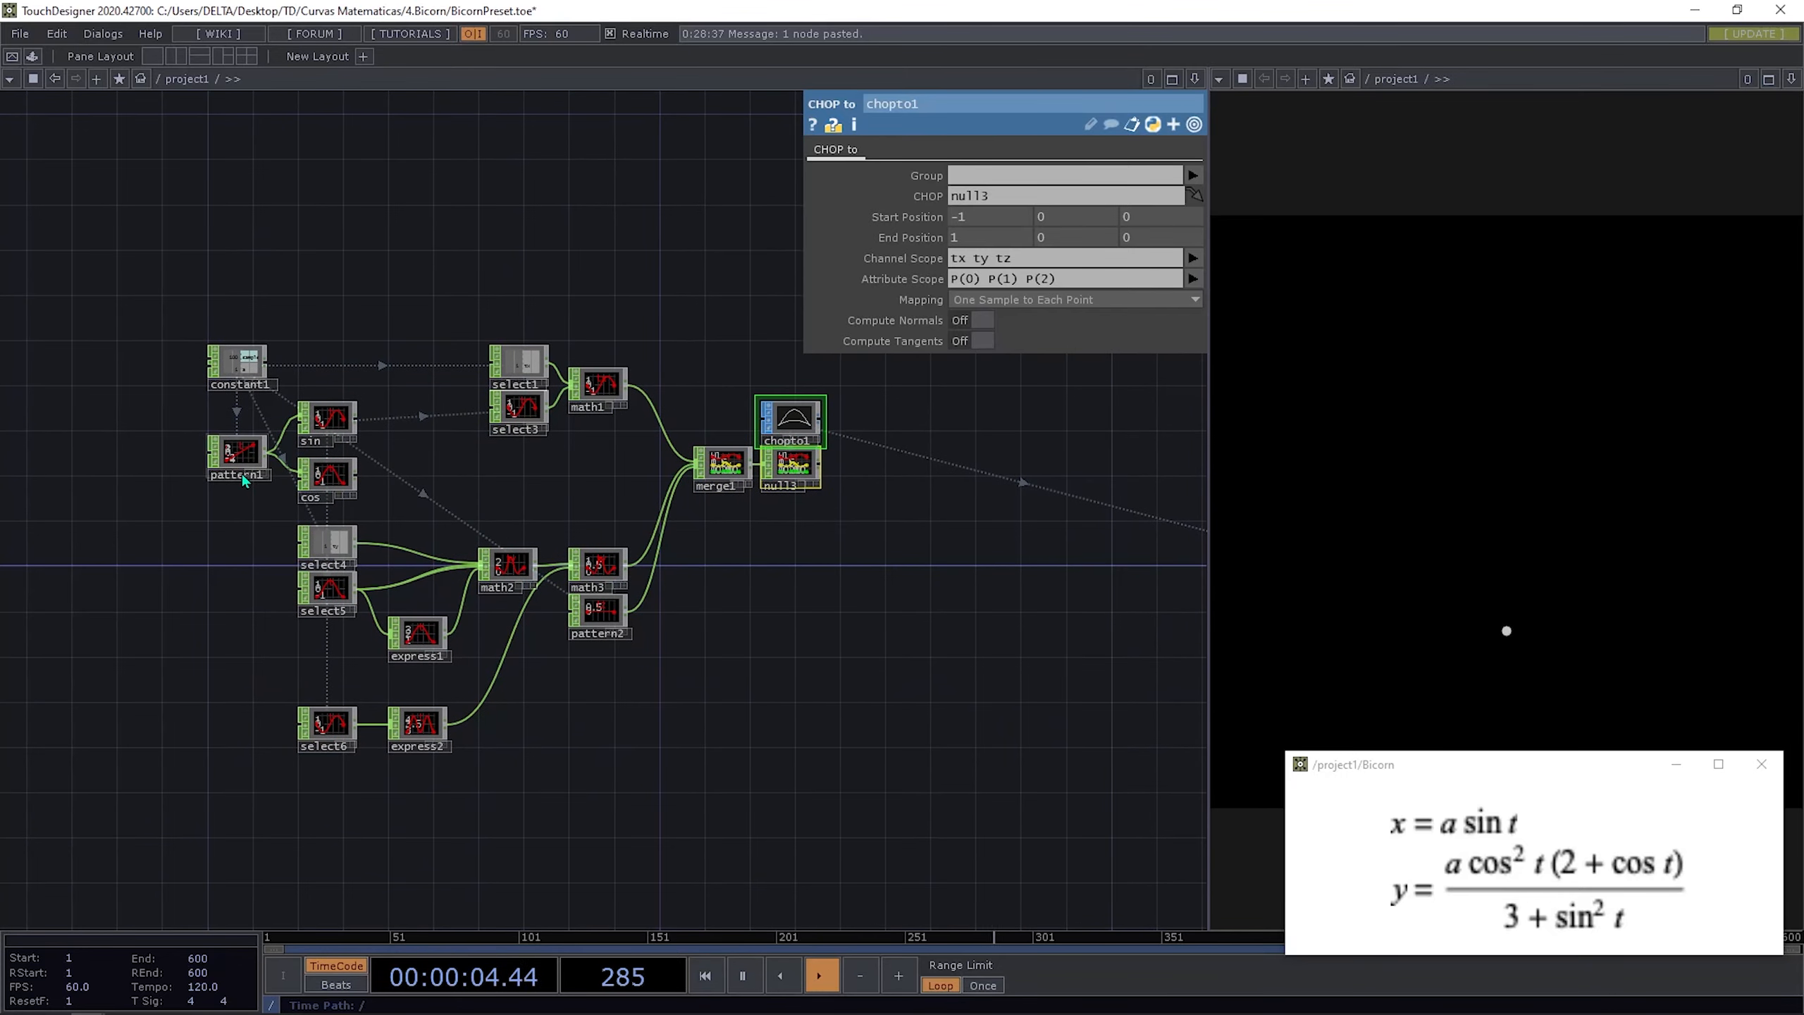
pyautogui.moveTo(231, 608); pyautogui.dragTo(257, 489)
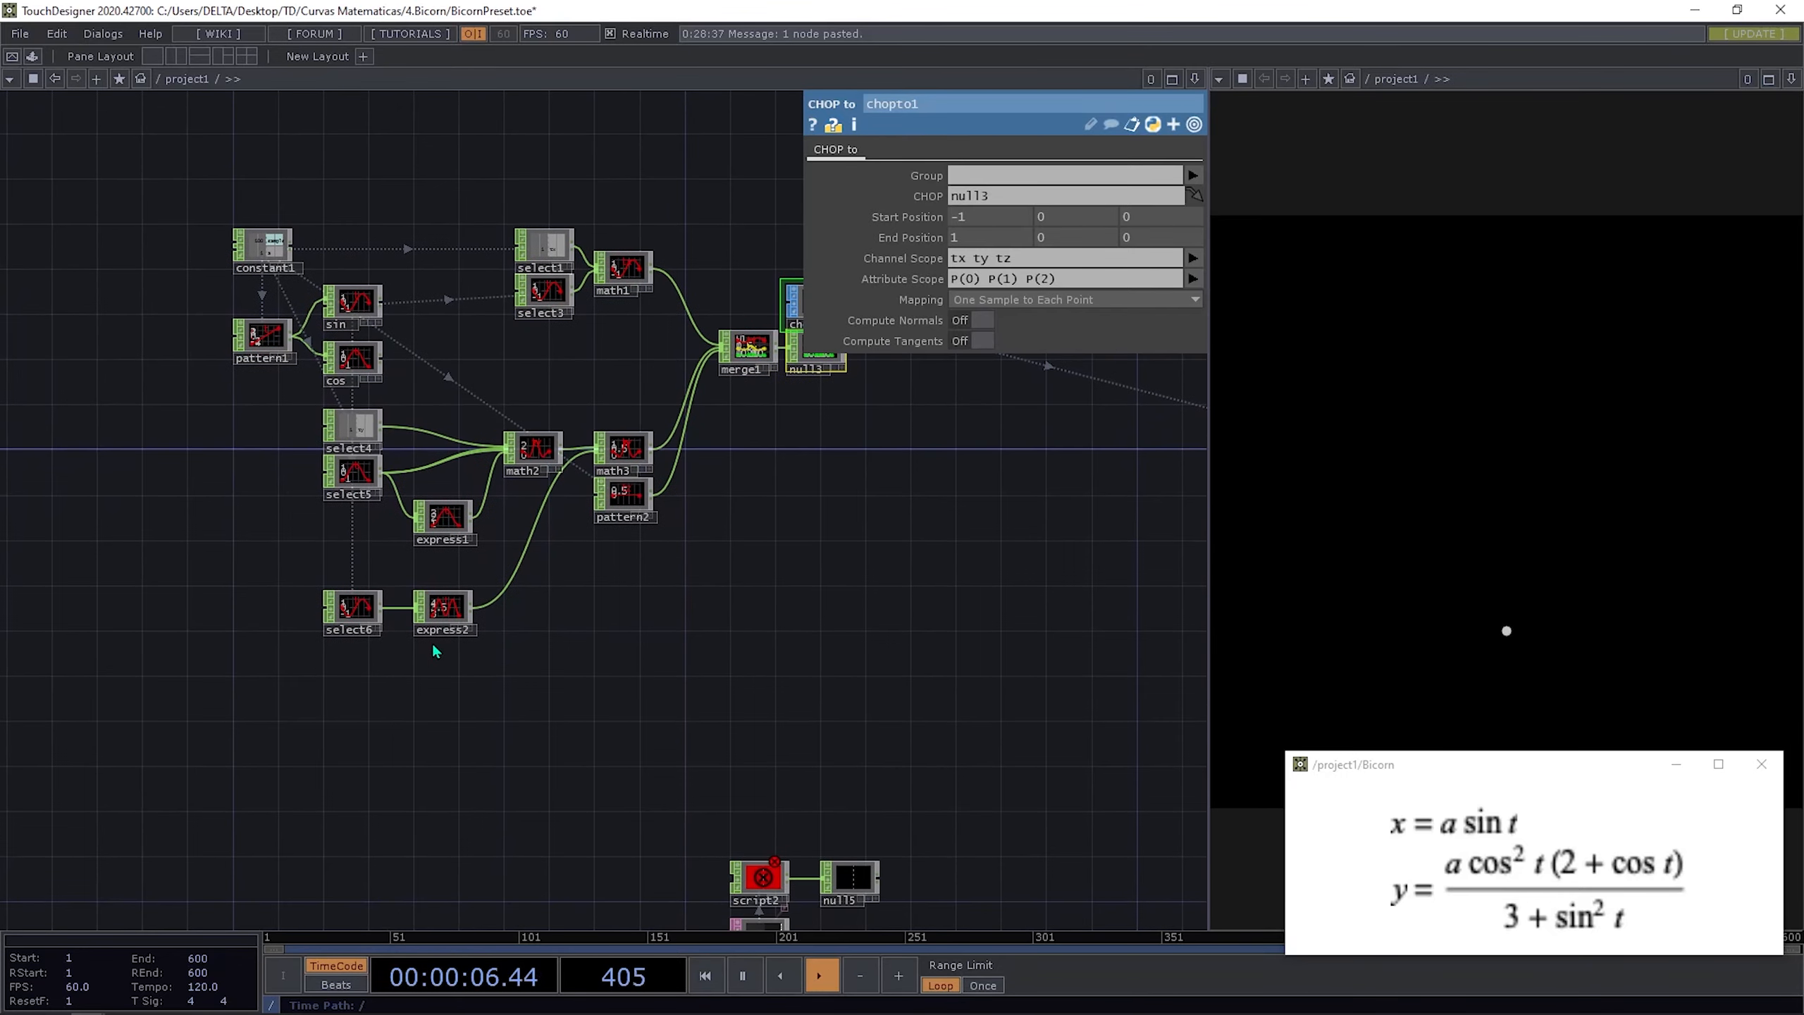
pyautogui.moveTo(470, 673); pyautogui.dragTo(339, 607, button='right')
pyautogui.moveTo(339, 607); pyautogui.dragTo(338, 574)
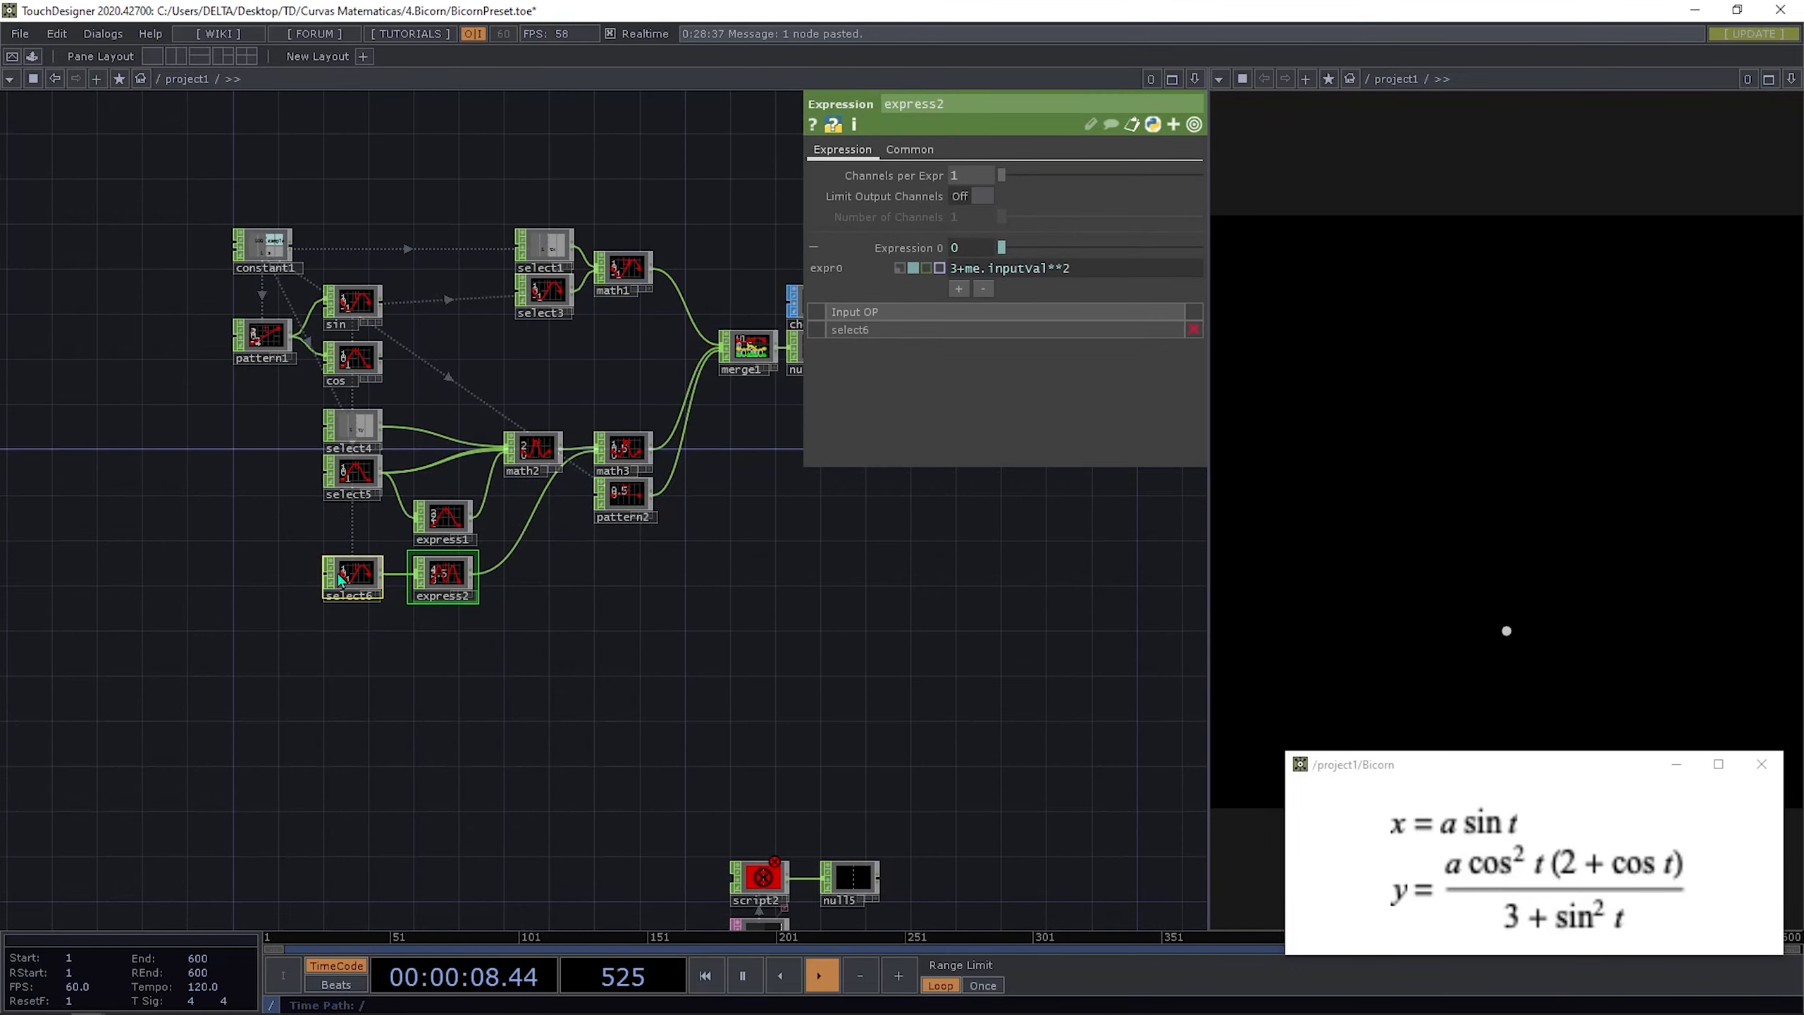
# Step: Add a Ramp TOP in the empty area below the denominator nodes
pyautogui.moveTo(617, 646); pyautogui.dragTo(759, 523)
pyautogui.scroll(5, 469, 555)
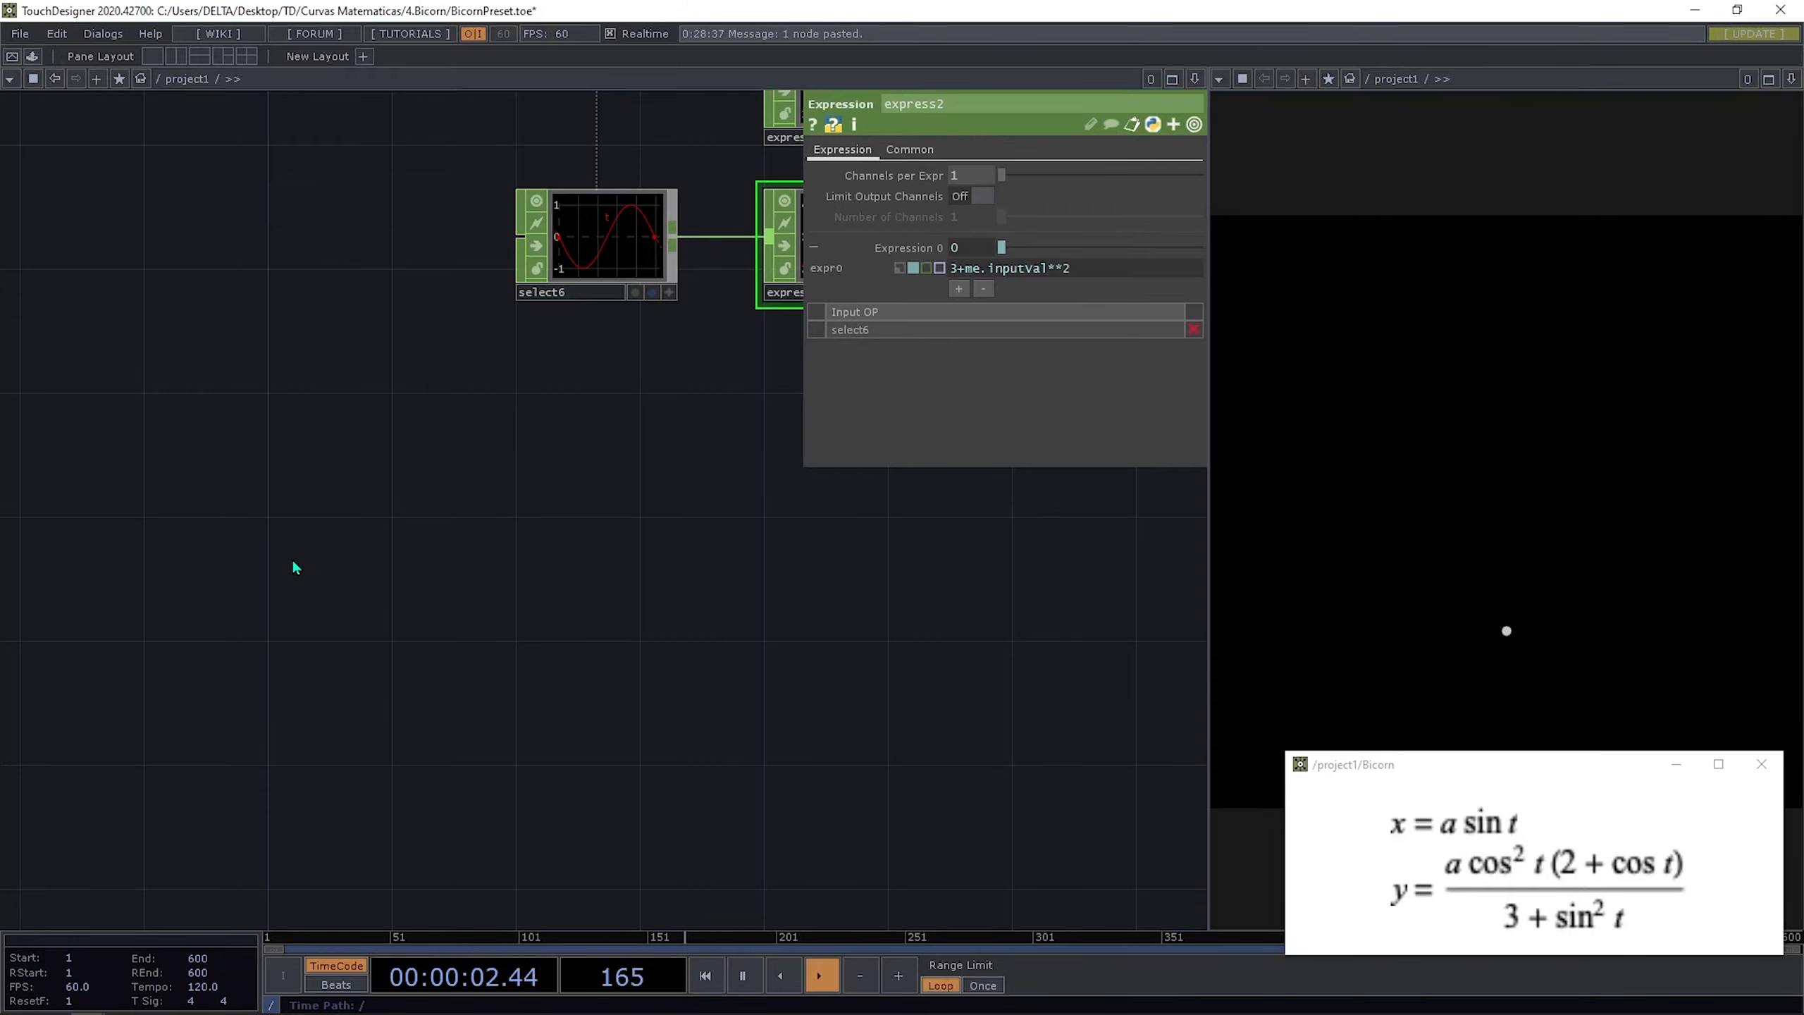
pyautogui.scroll(-5, 426, 597)
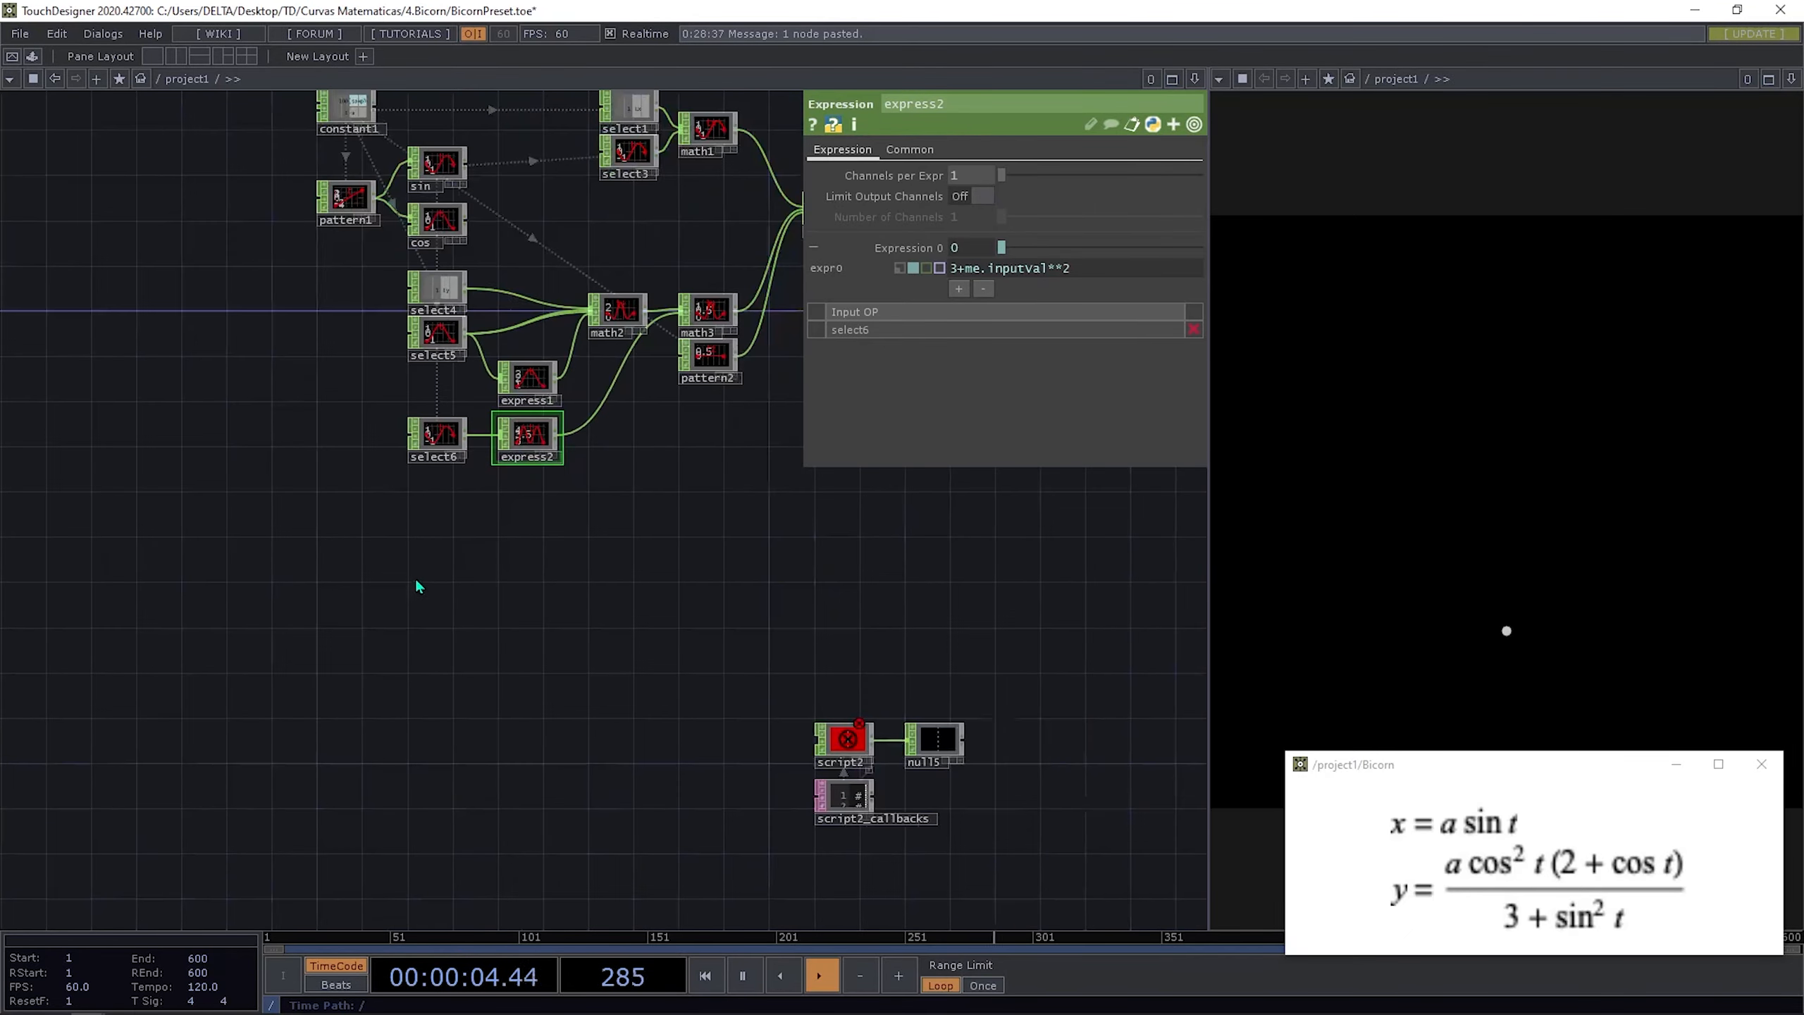
pyautogui.scroll(4, 320, 573)
pyautogui.press('Tab')
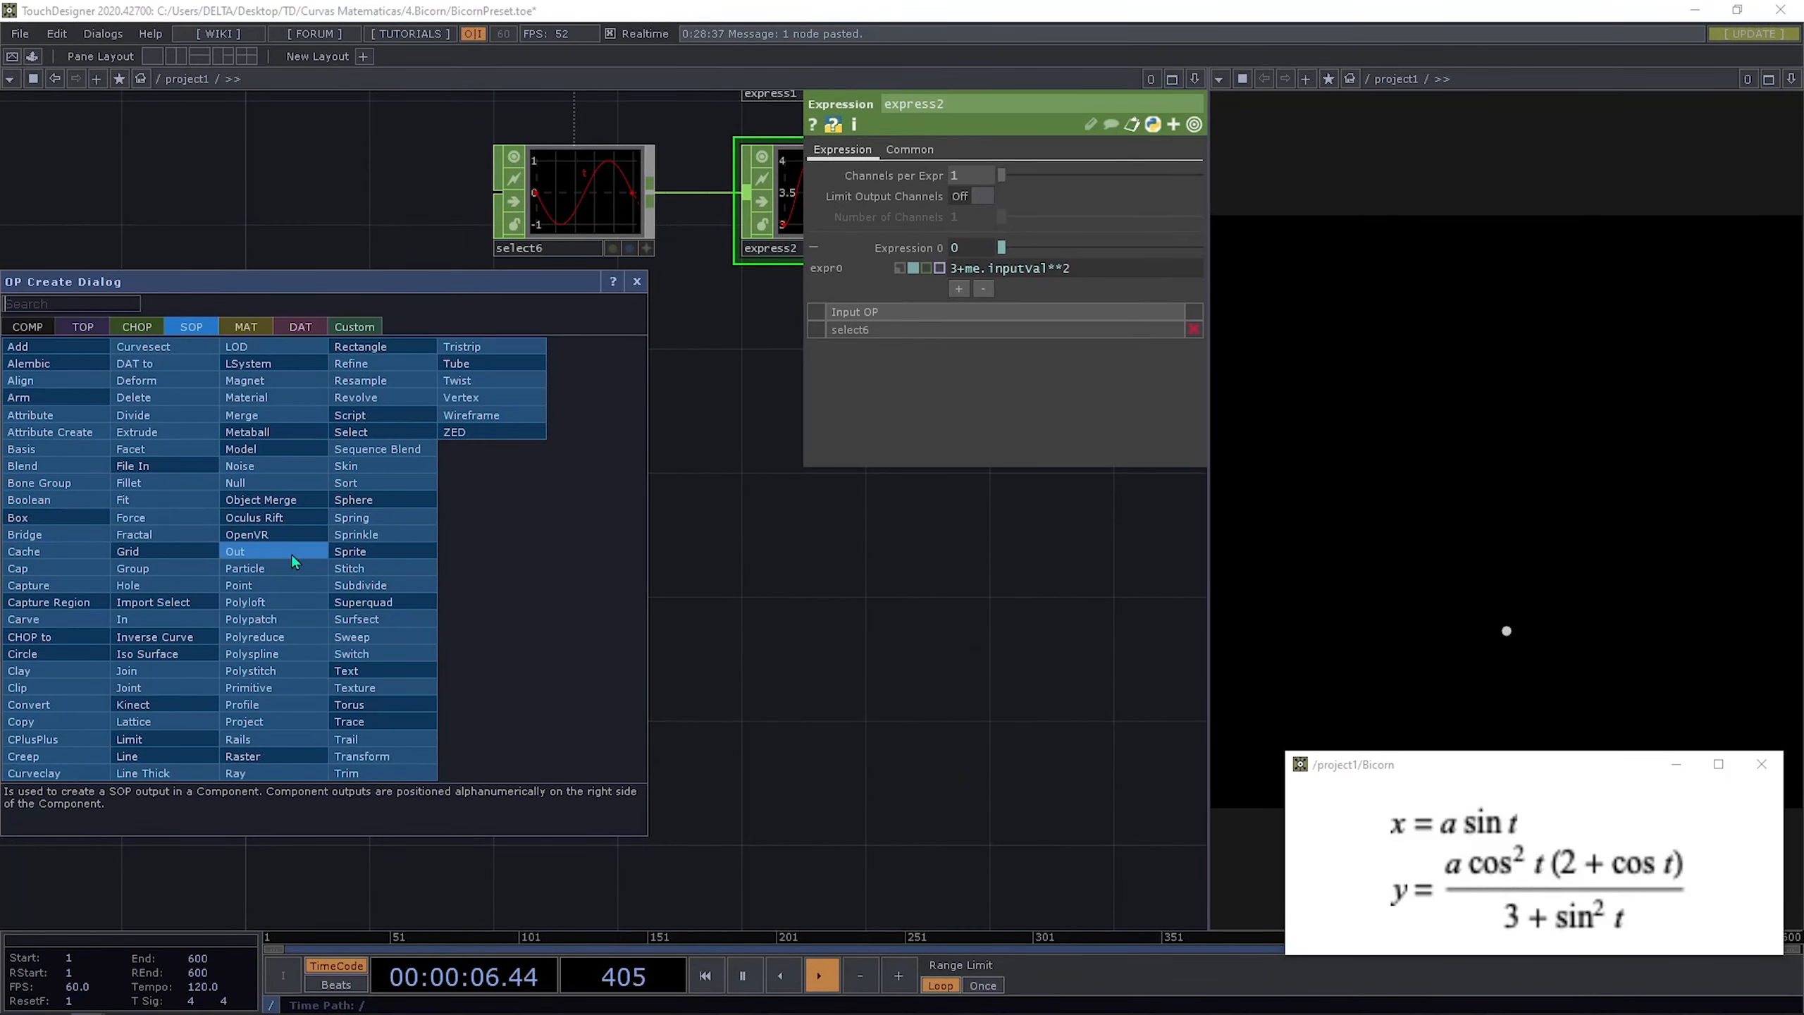
pyautogui.write('ramp')
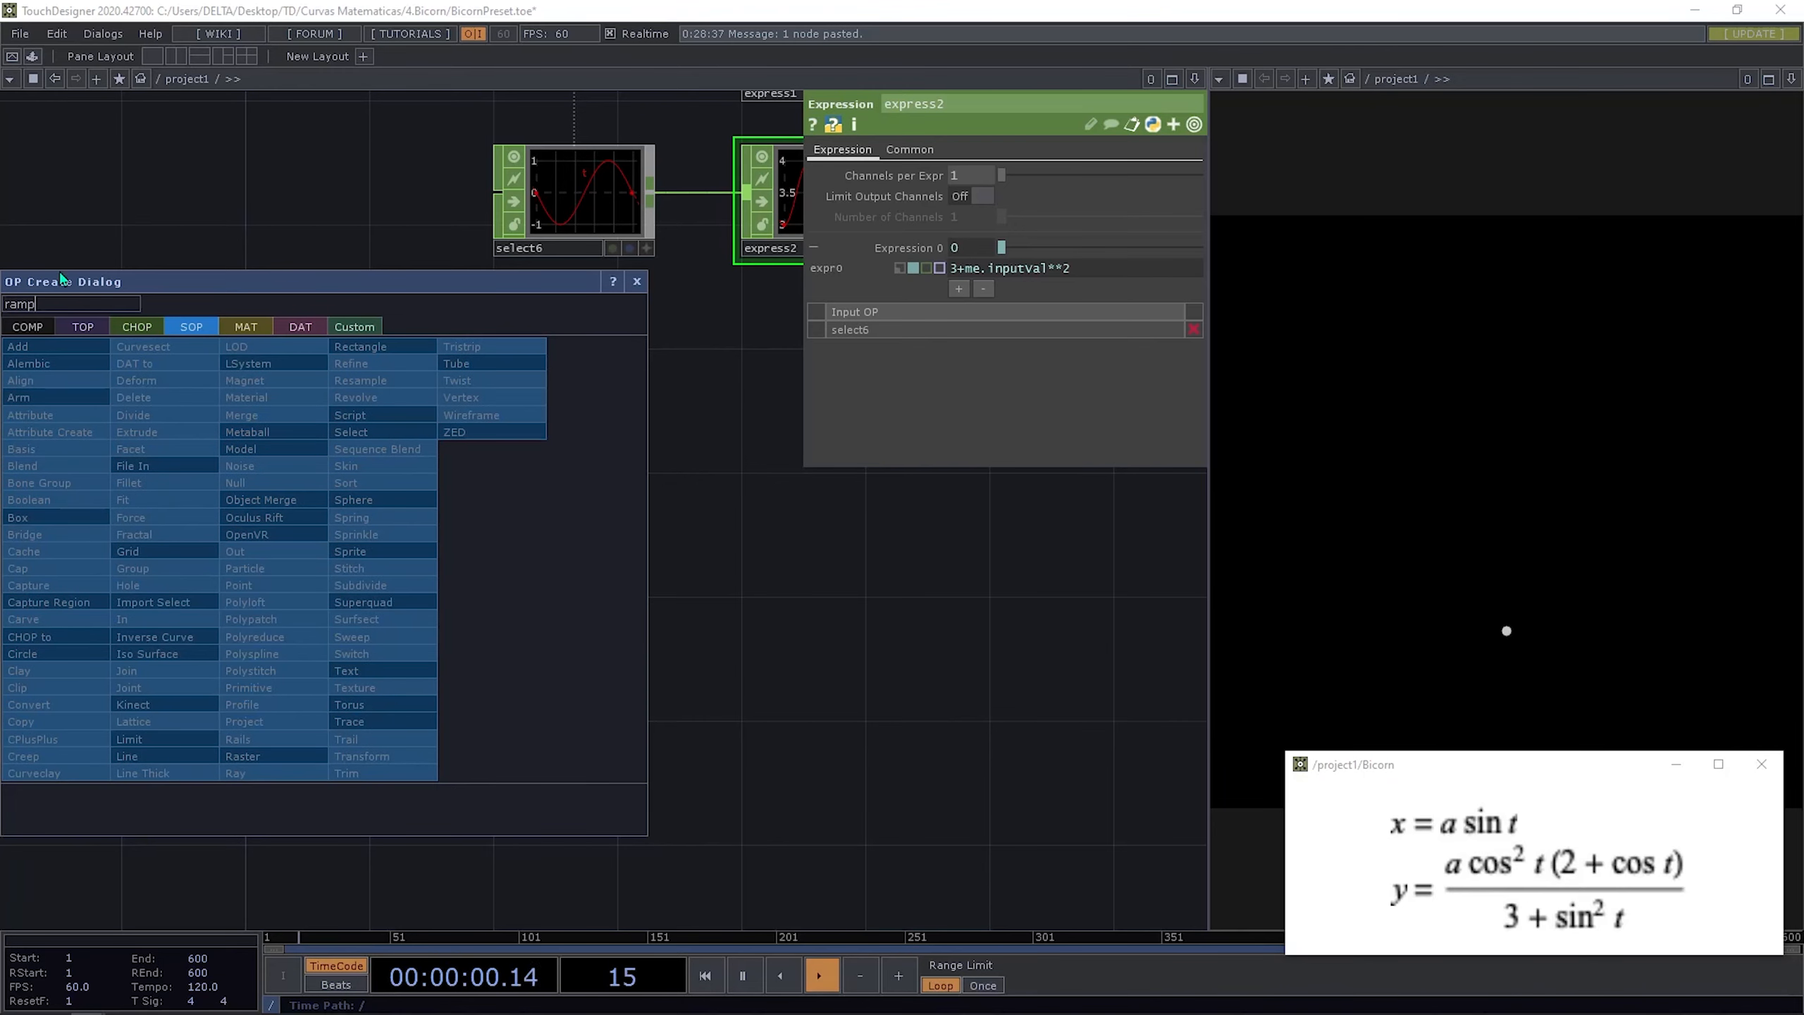
pyautogui.click(77, 324)
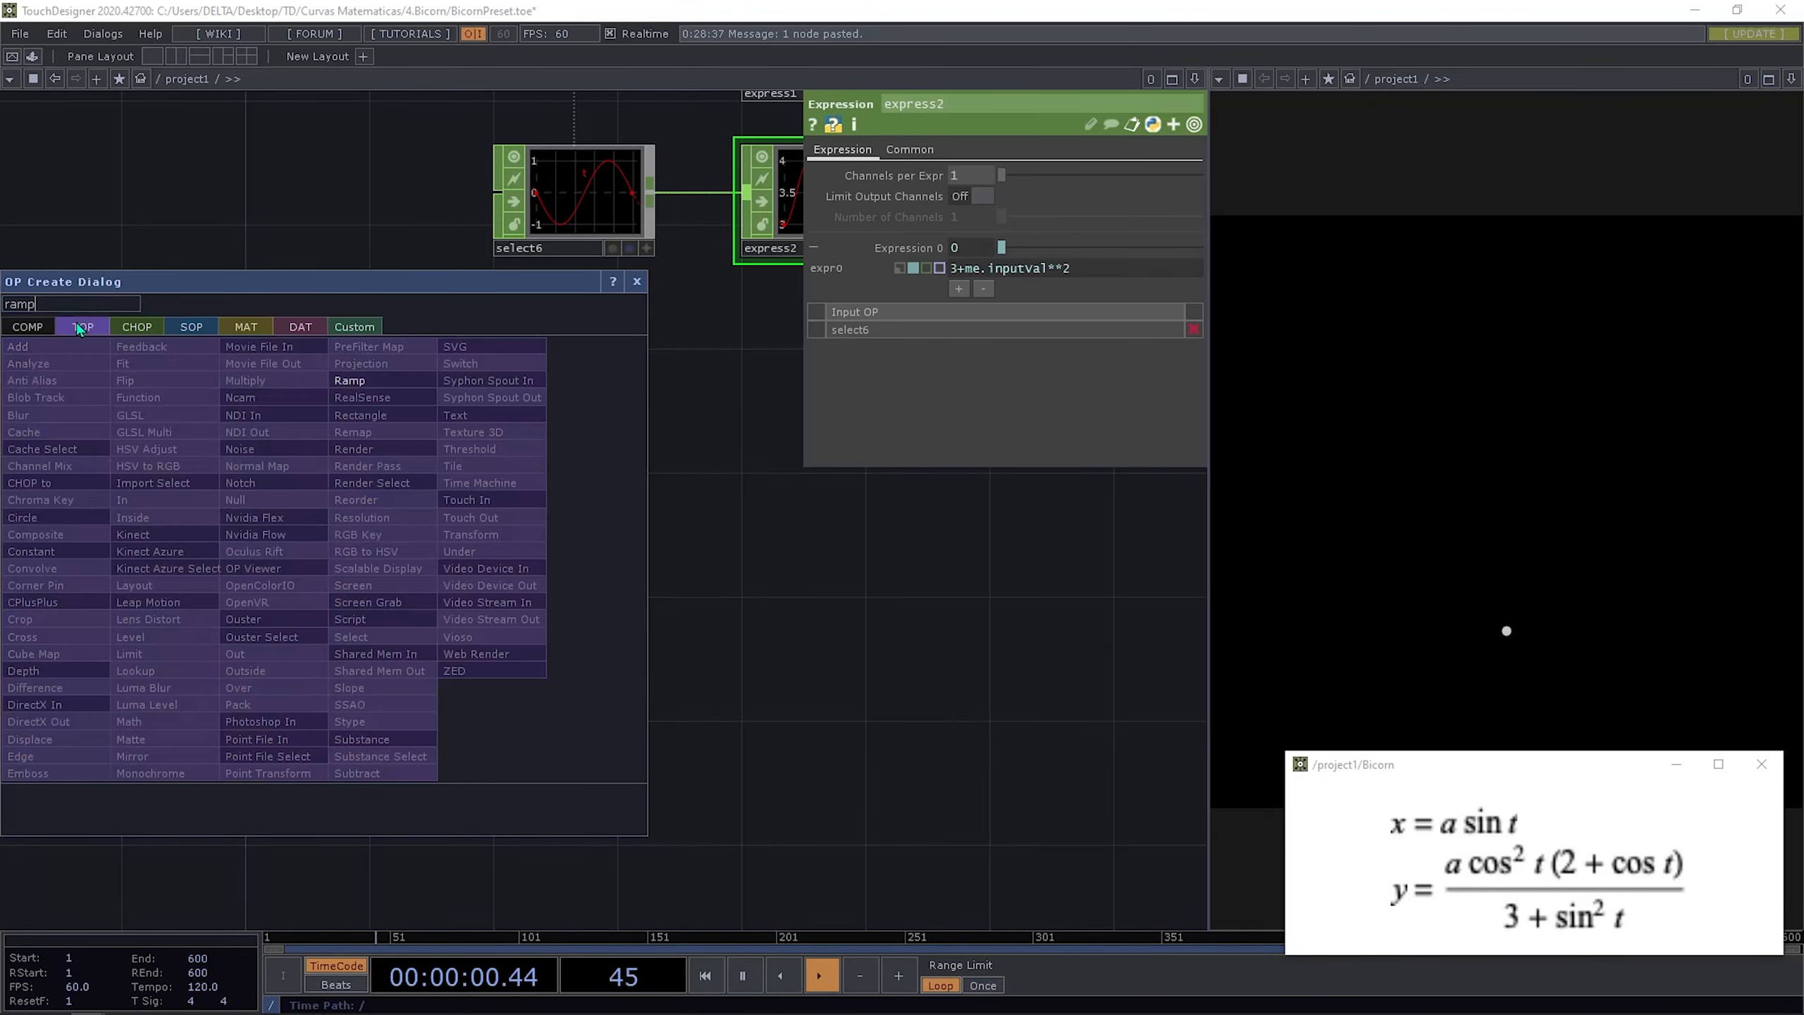
pyautogui.click(387, 382)
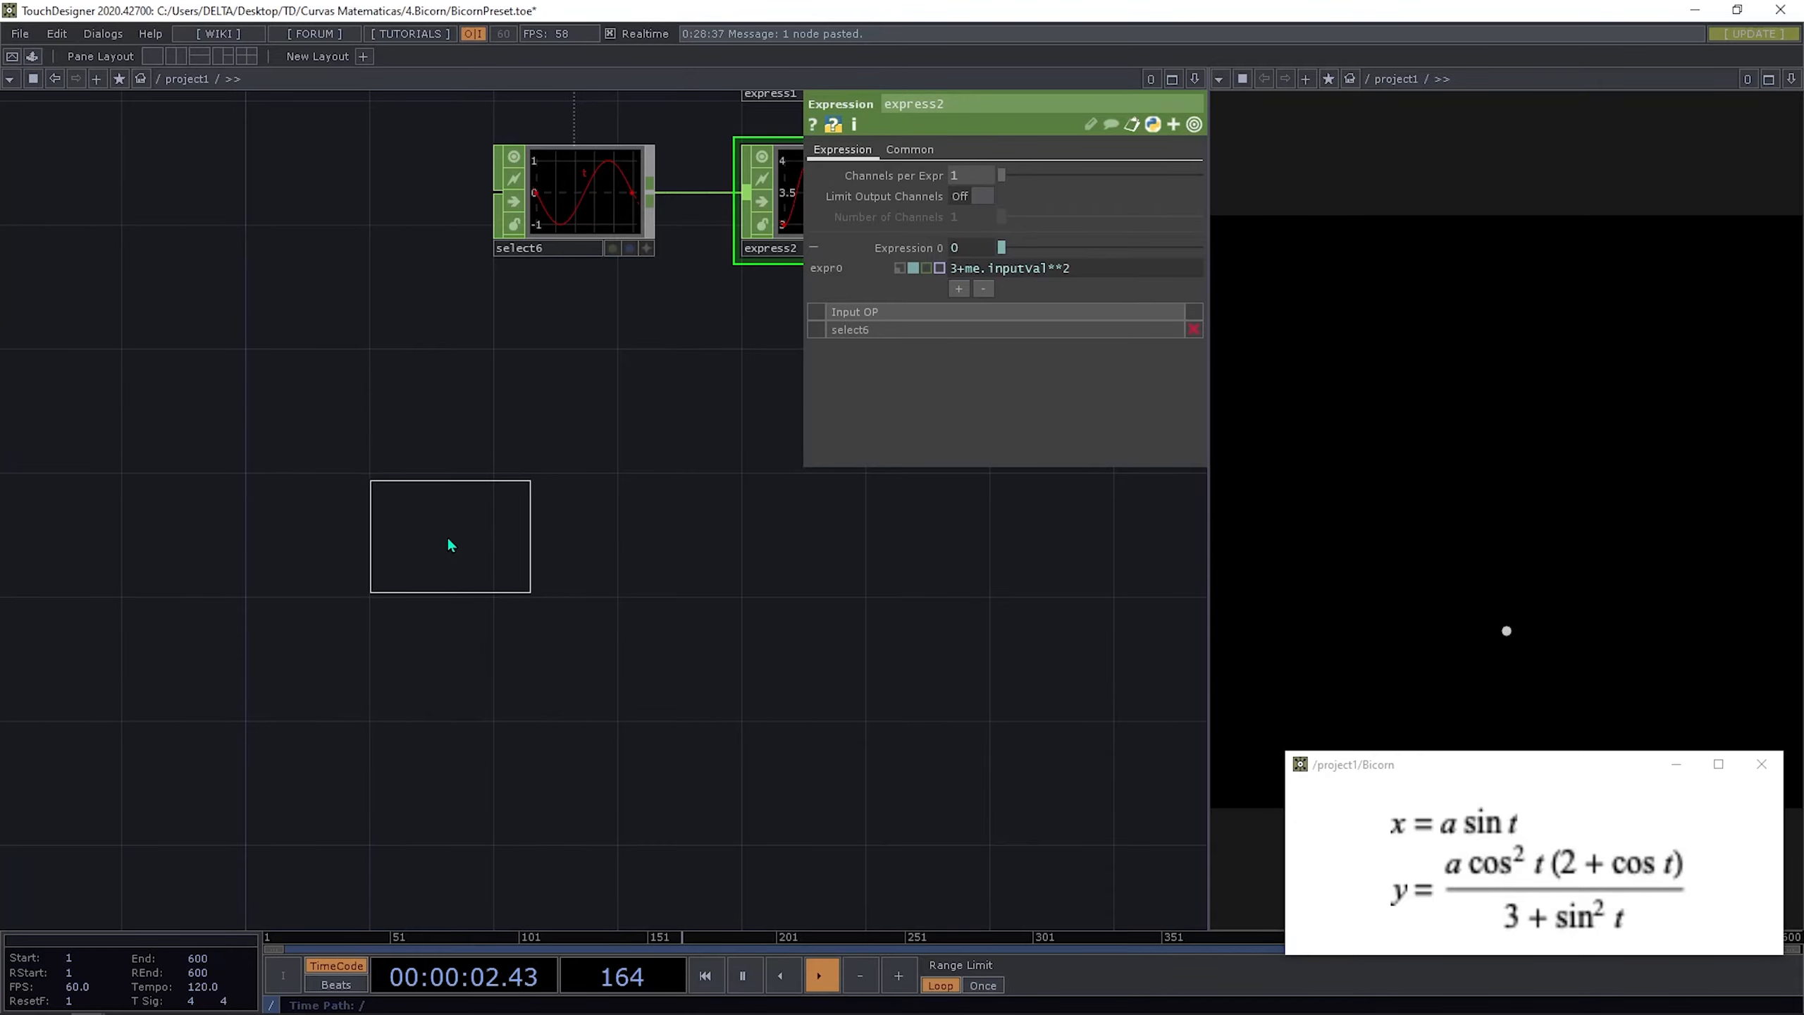
pyautogui.click(481, 542)
pyautogui.moveTo(515, 547); pyautogui.dragTo(485, 544)
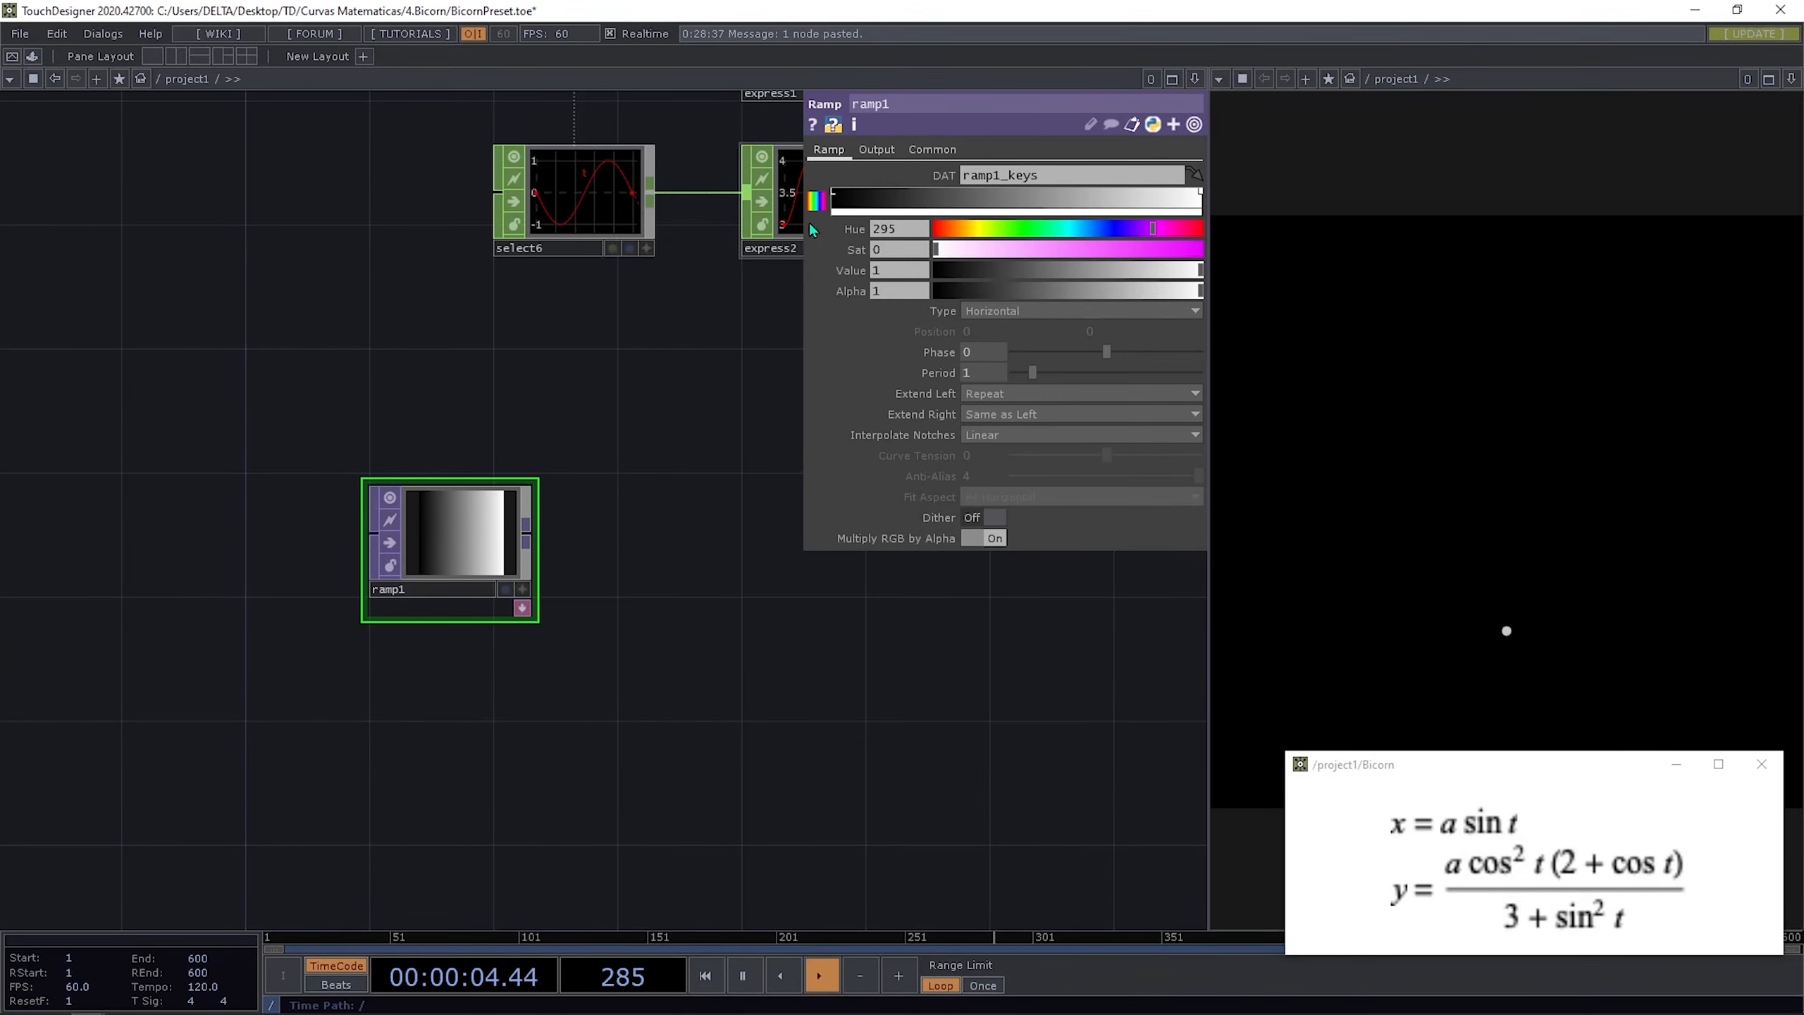
# Step: Drive the Ramp TOP's resolution width from the Constant CHOP's samples channel and set its resolution height to 1
pyautogui.moveTo(244, 447); pyautogui.dragTo(224, 650)
pyautogui.scroll(-8, 308, 482)
pyautogui.scroll(3, 276, 374)
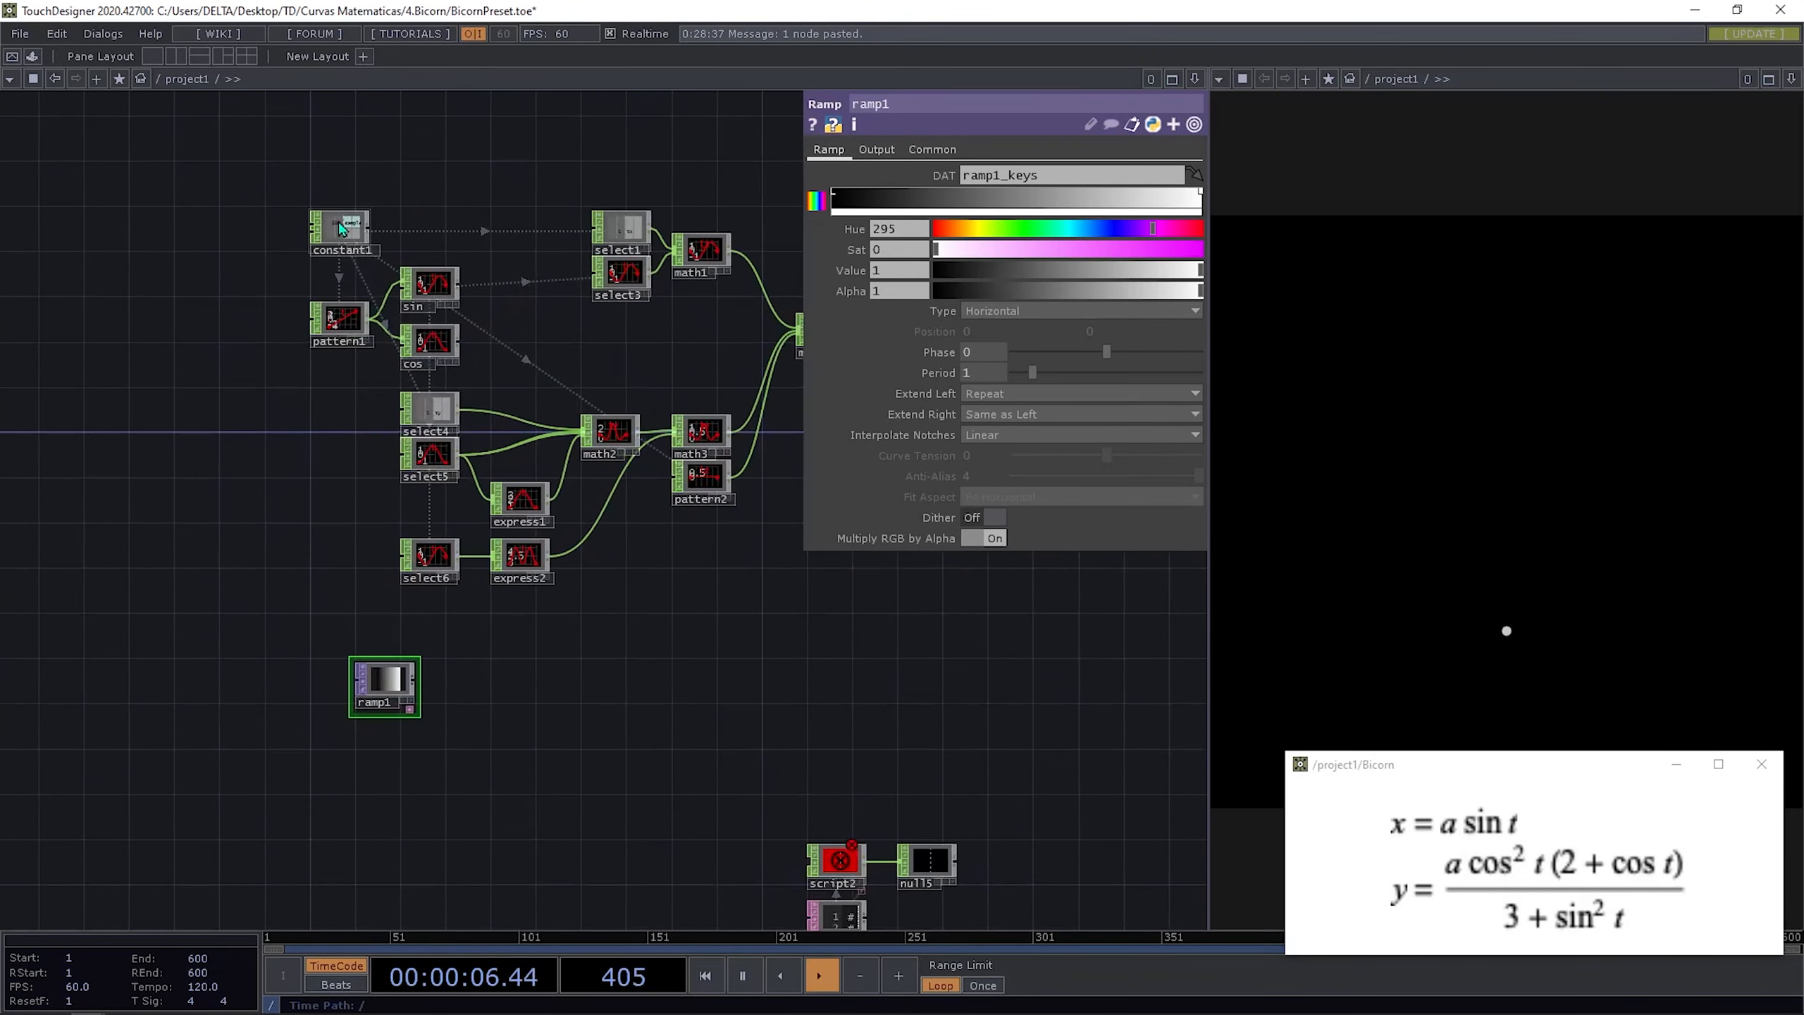
pyautogui.click(339, 223)
pyautogui.click(996, 151)
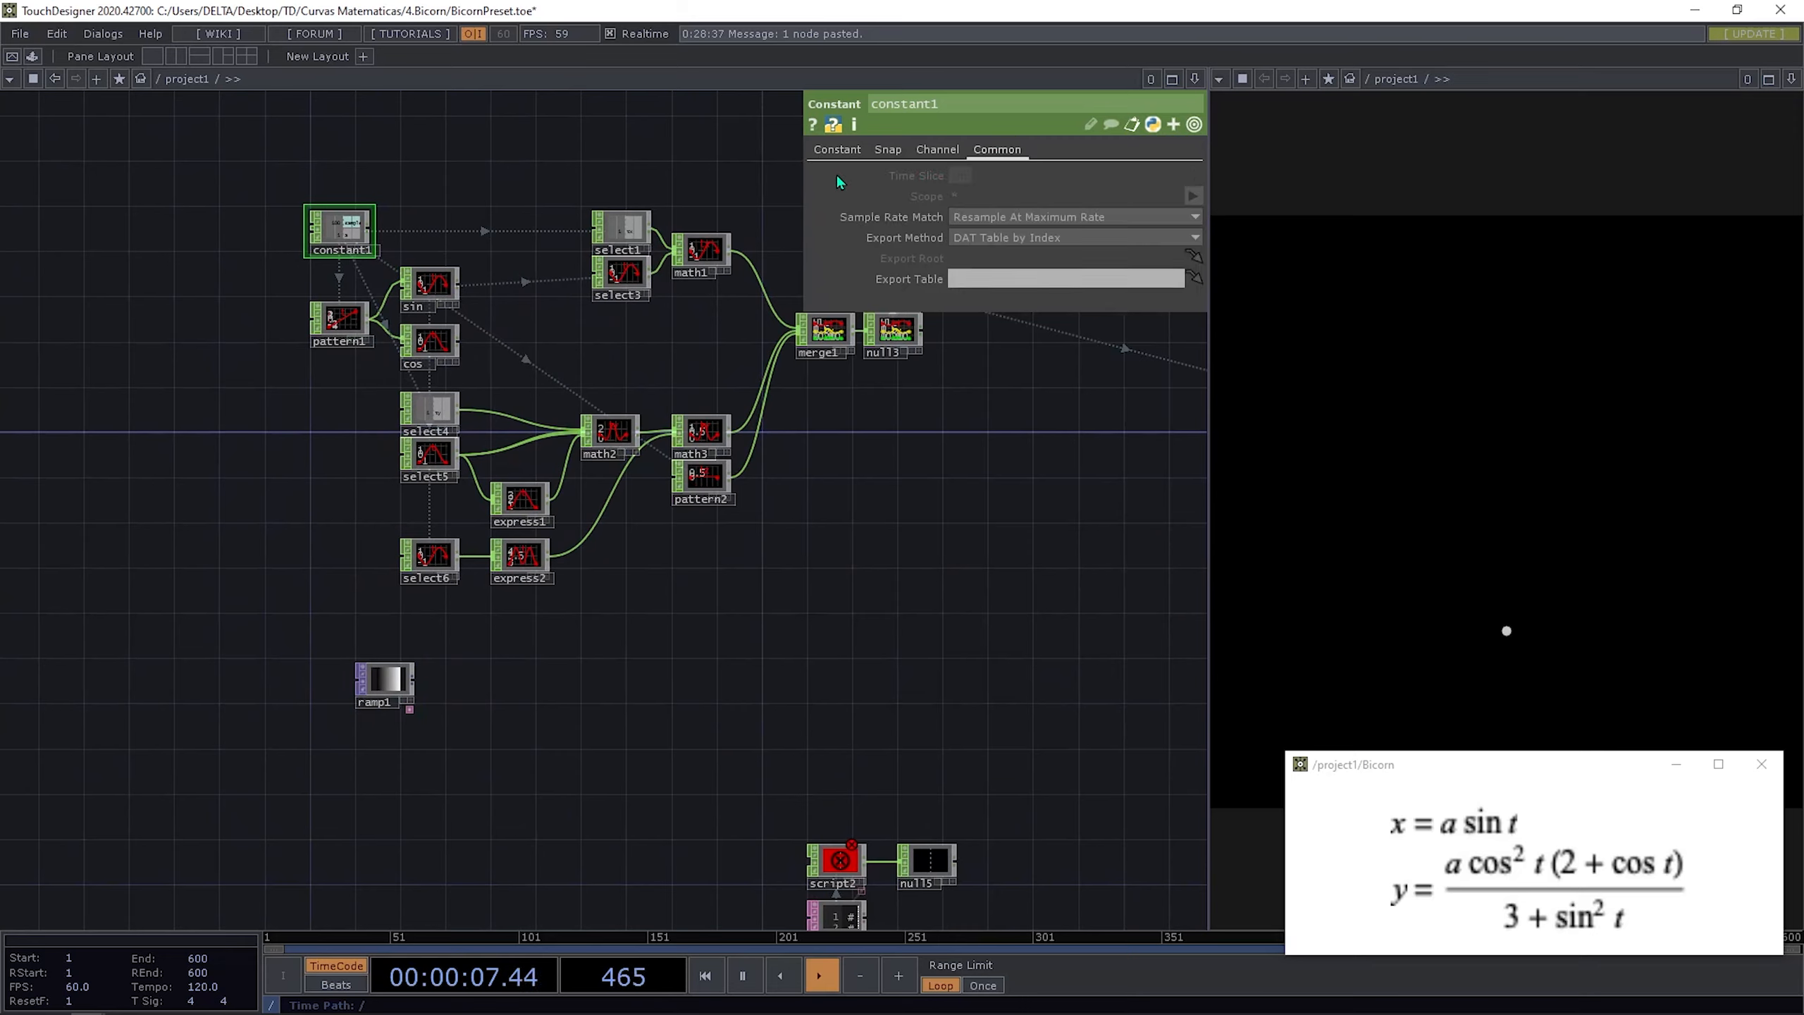
pyautogui.click(407, 686)
pyautogui.click(931, 149)
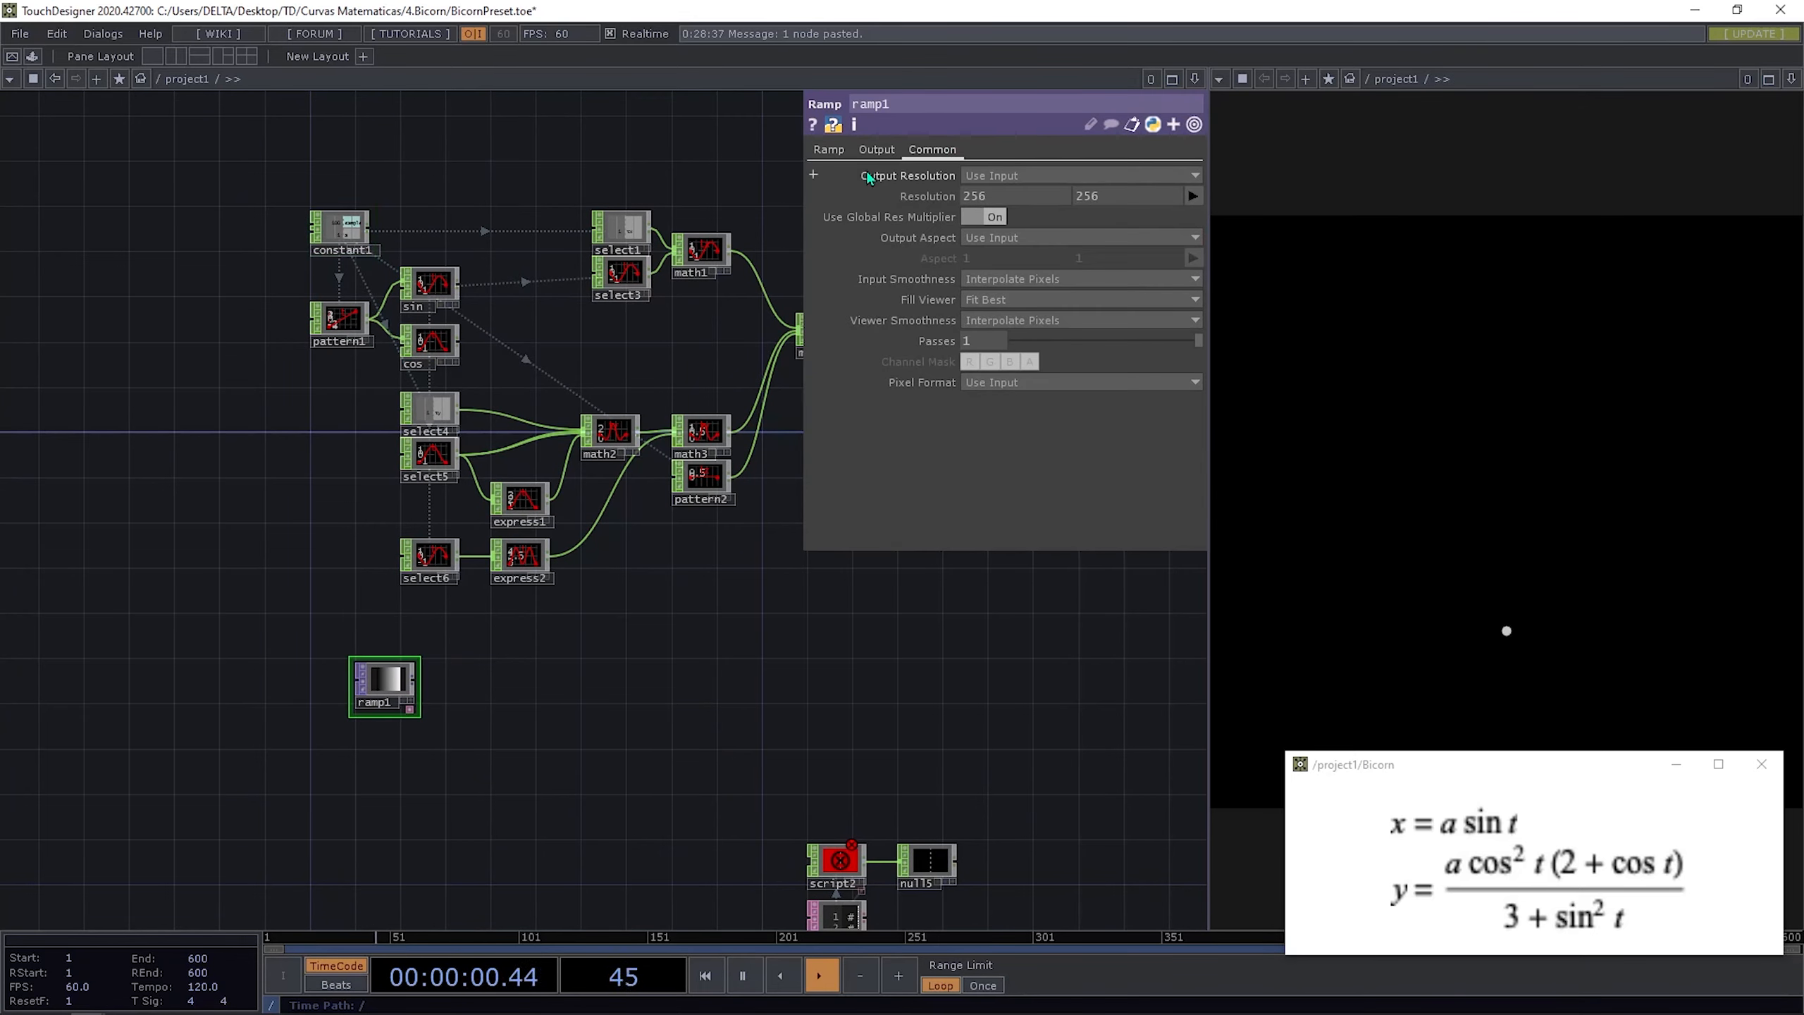
pyautogui.scroll(2, 362, 249)
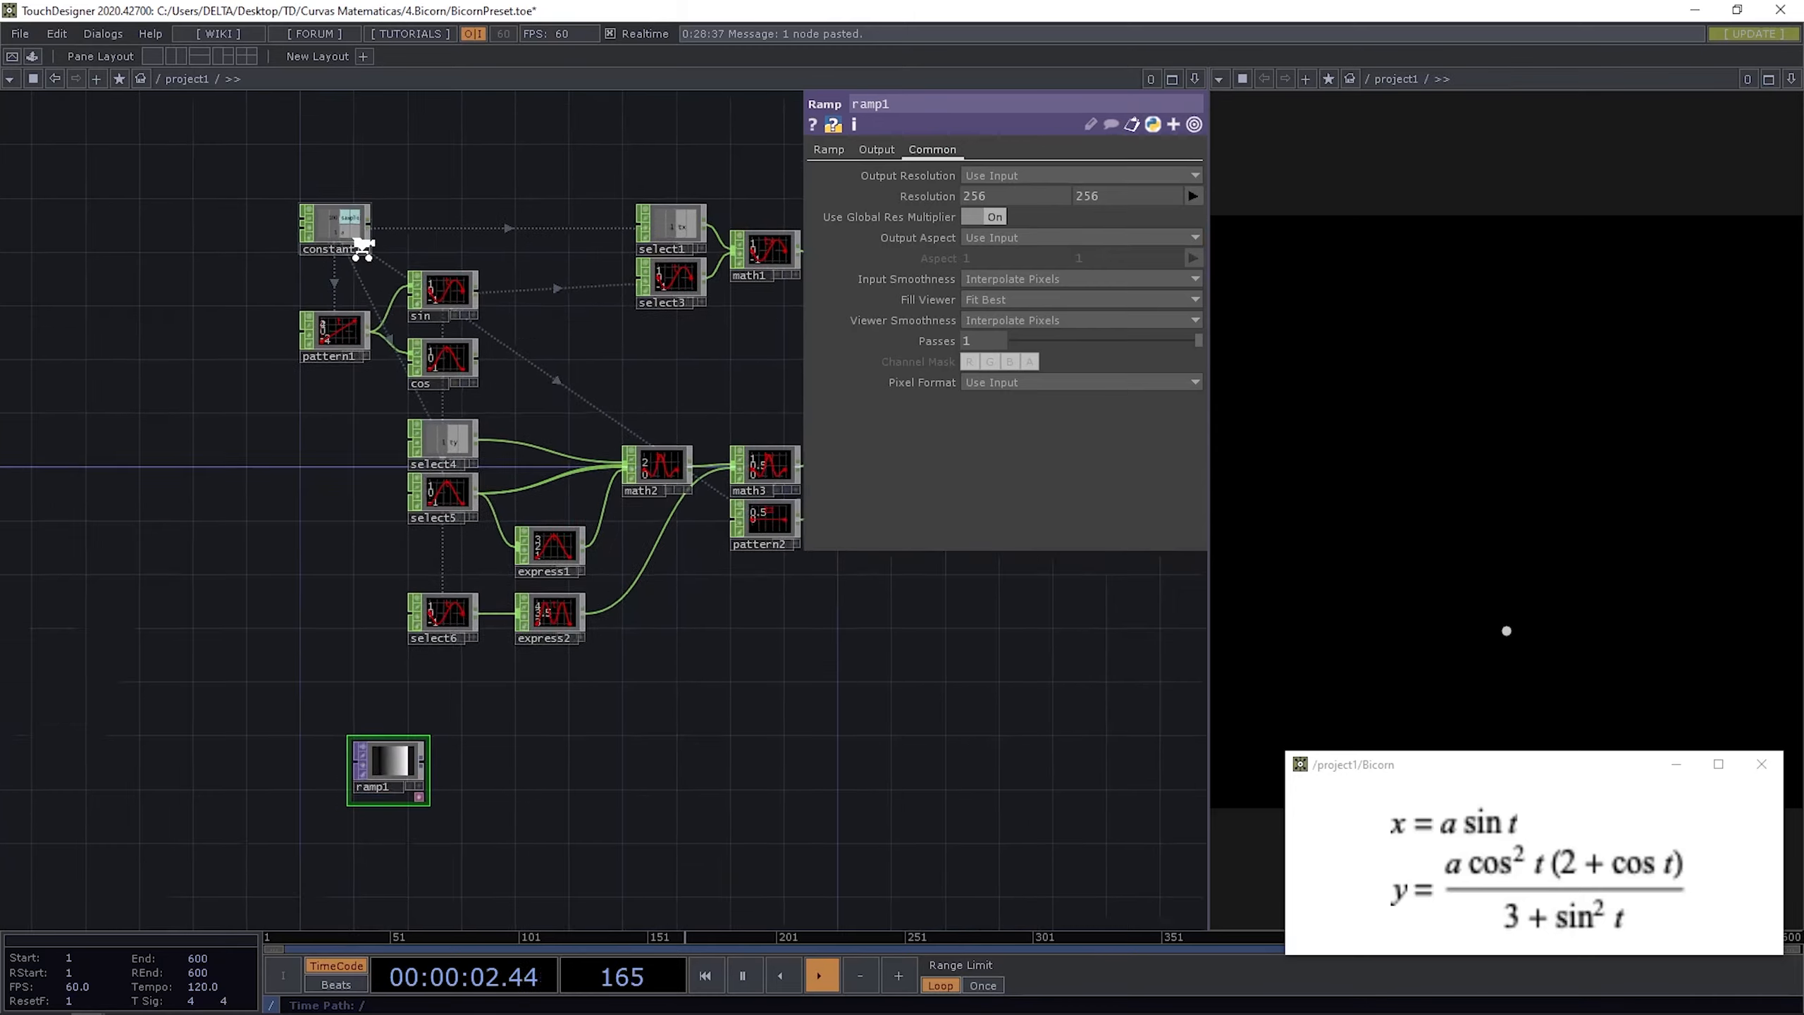
pyautogui.scroll(3, 362, 250)
pyautogui.click(370, 248)
pyautogui.moveTo(348, 173); pyautogui.dragTo(994, 195)
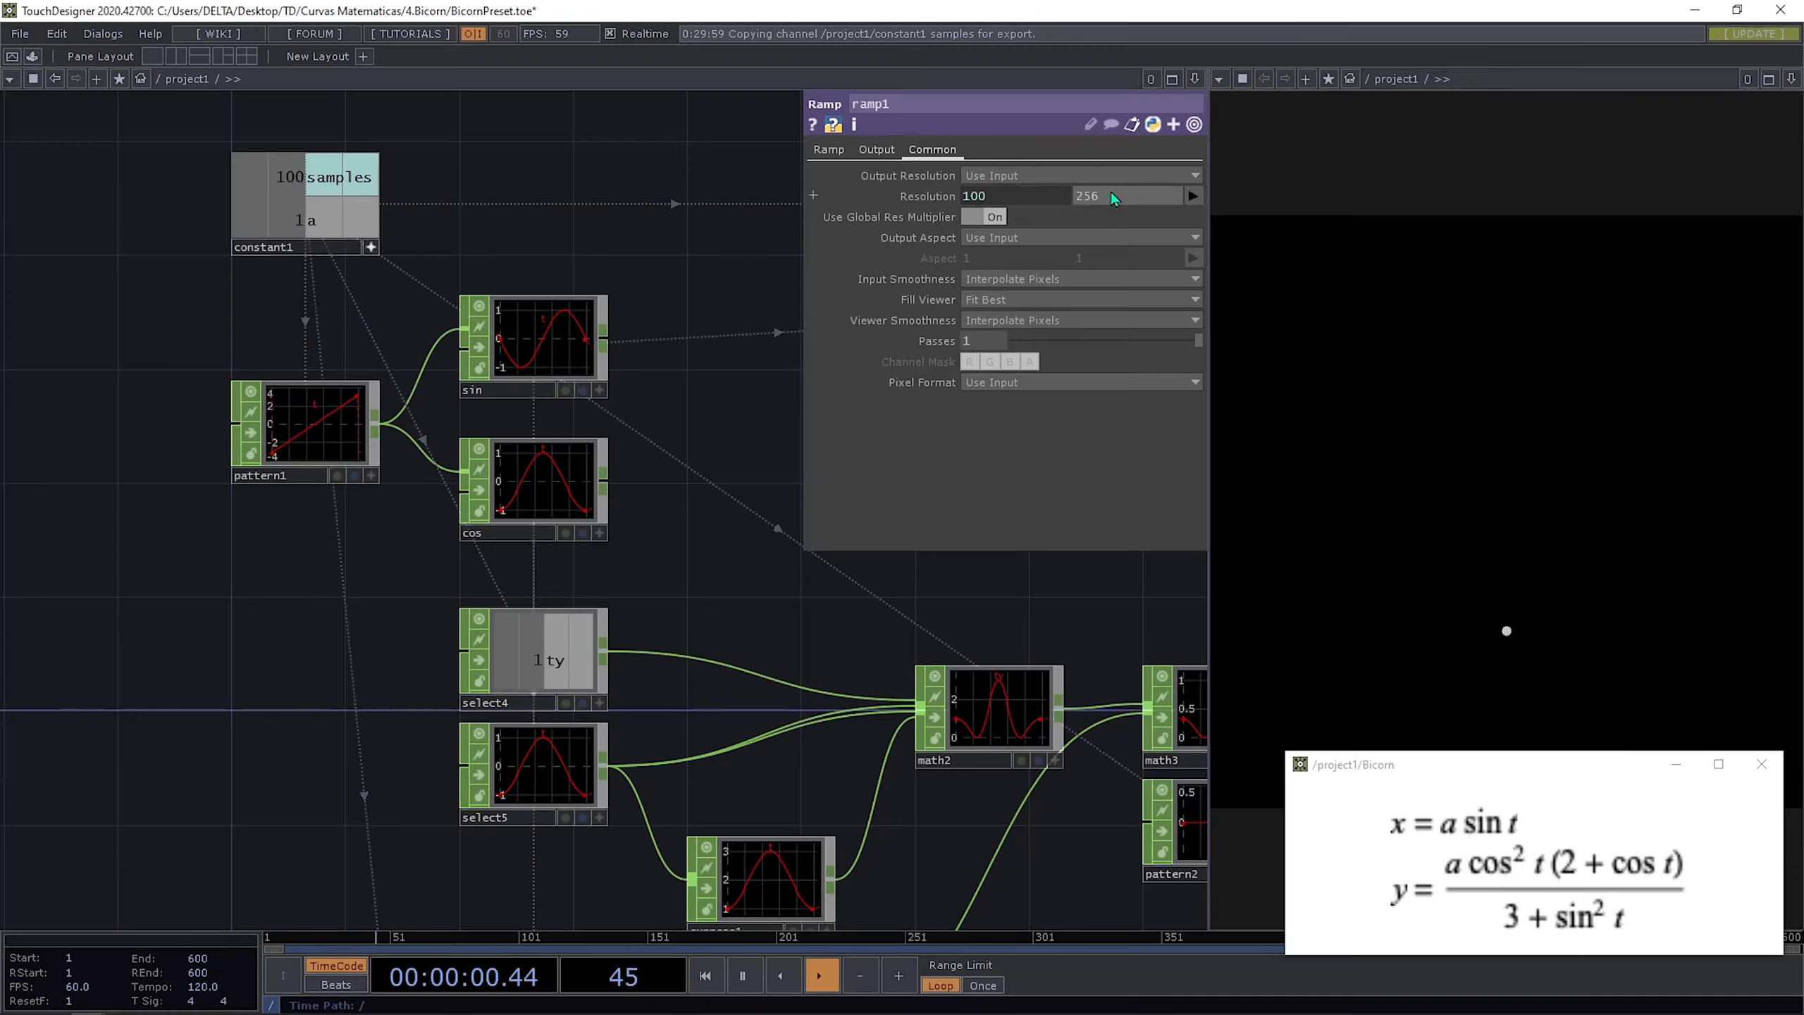
pyautogui.write('1')
pyautogui.press('Return')
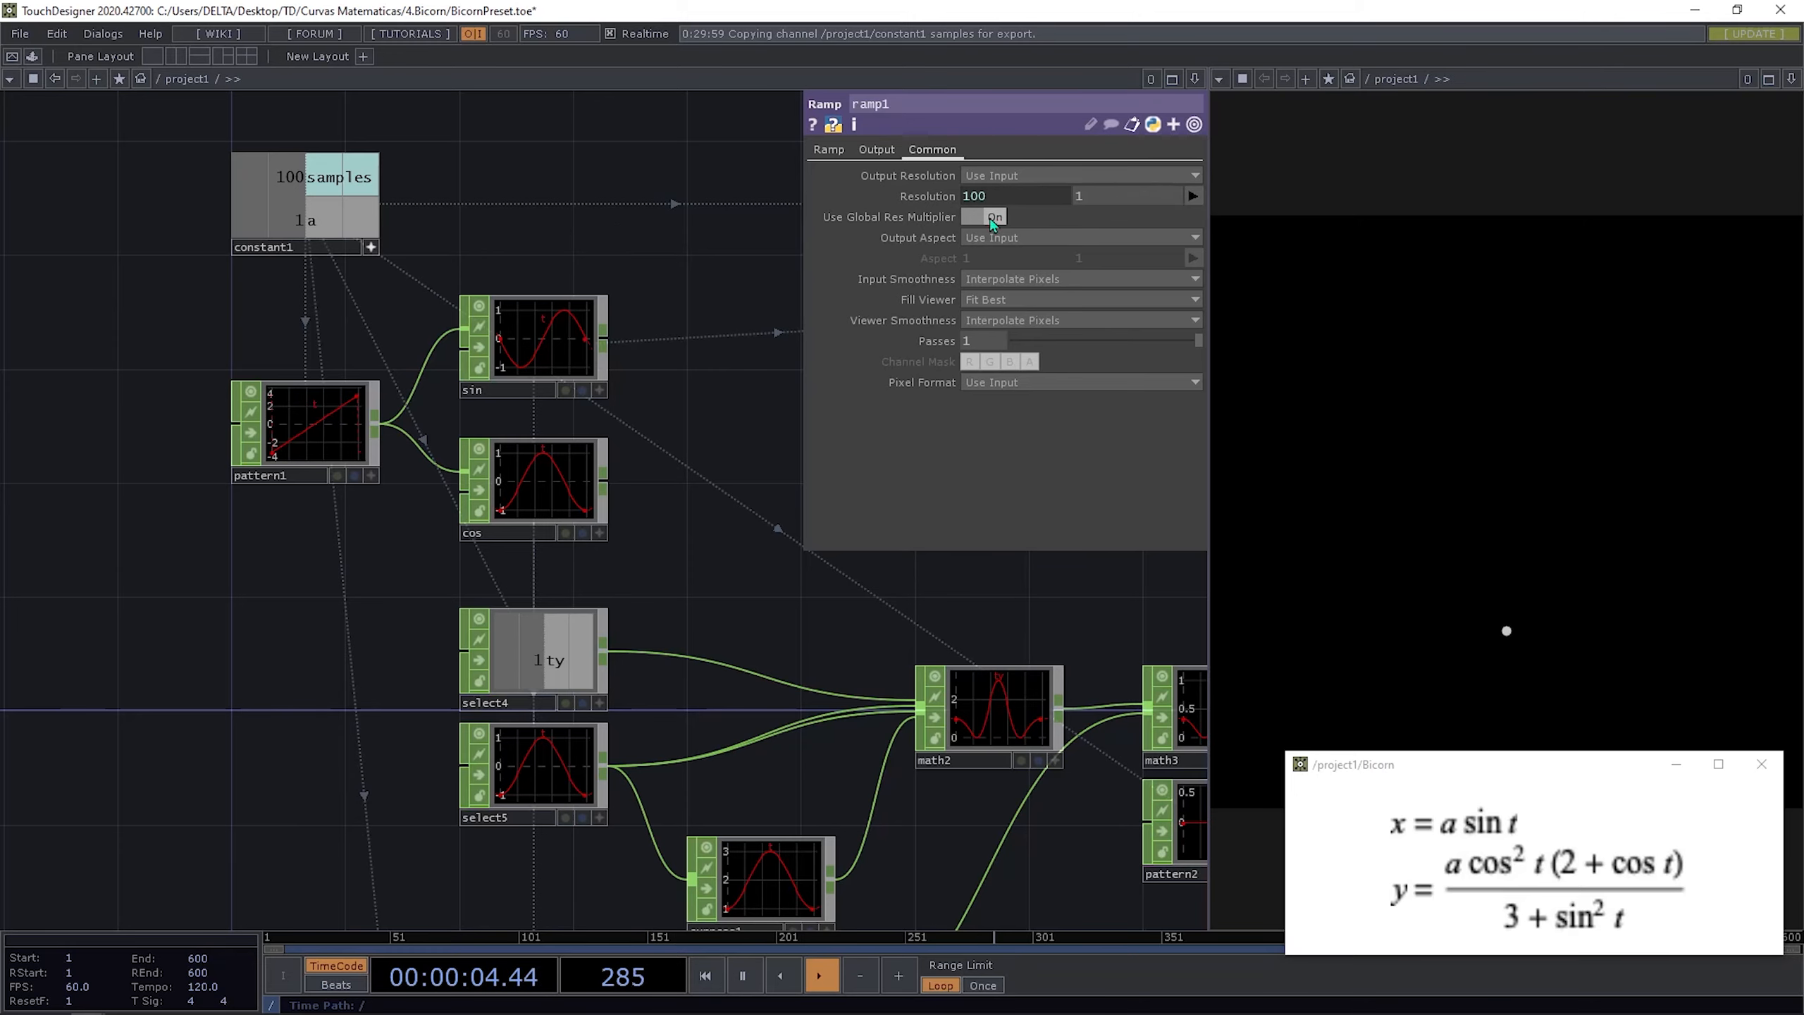
# Step: Set the Ramp TOP's pixel format to 32-bit float (RGB)
pyautogui.moveTo(717, 486); pyautogui.dragTo(455, 387)
pyautogui.click(1012, 383)
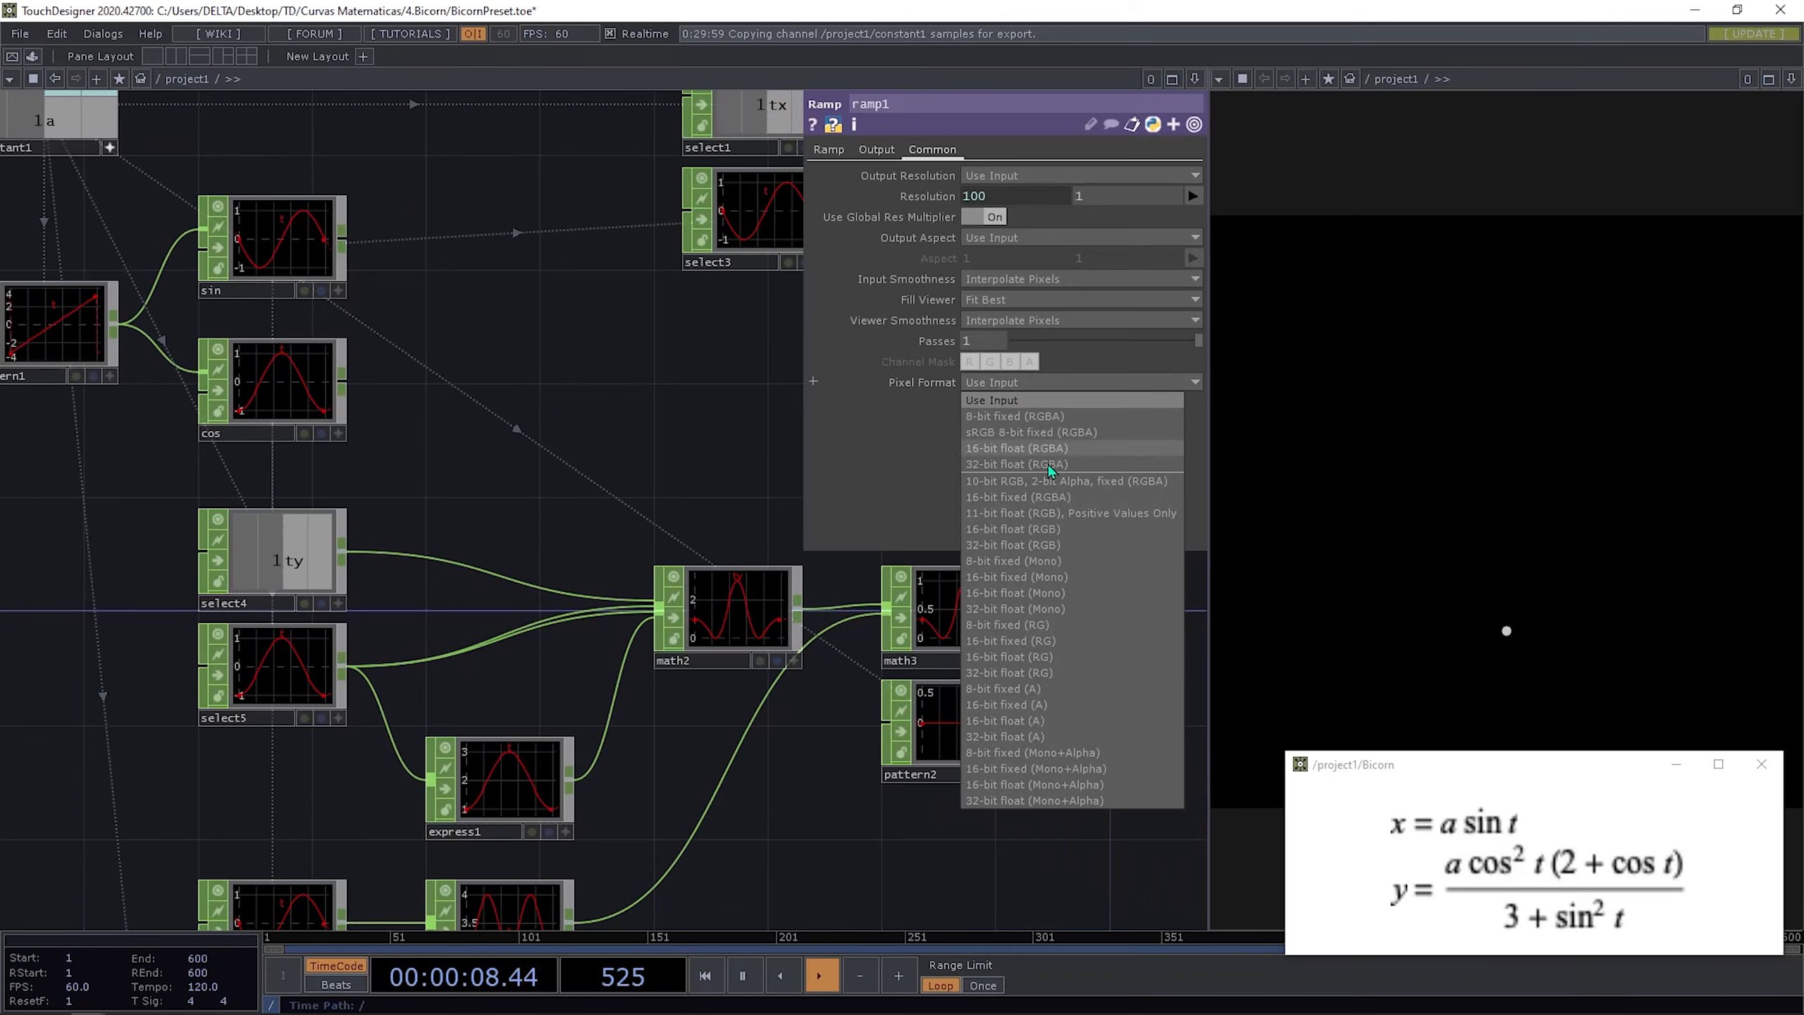
pyautogui.click(1069, 545)
# Step: Move the Ramp TOP sideways so it lines up vertically beneath the Constant and Pattern CHOPs
pyautogui.moveTo(568, 442); pyautogui.dragTo(470, 390)
pyautogui.scroll(-4, 491, 480)
pyautogui.moveTo(534, 728); pyautogui.dragTo(504, 577)
pyautogui.scroll(5, 427, 669)
pyautogui.moveTo(427, 669); pyautogui.dragTo(543, 653)
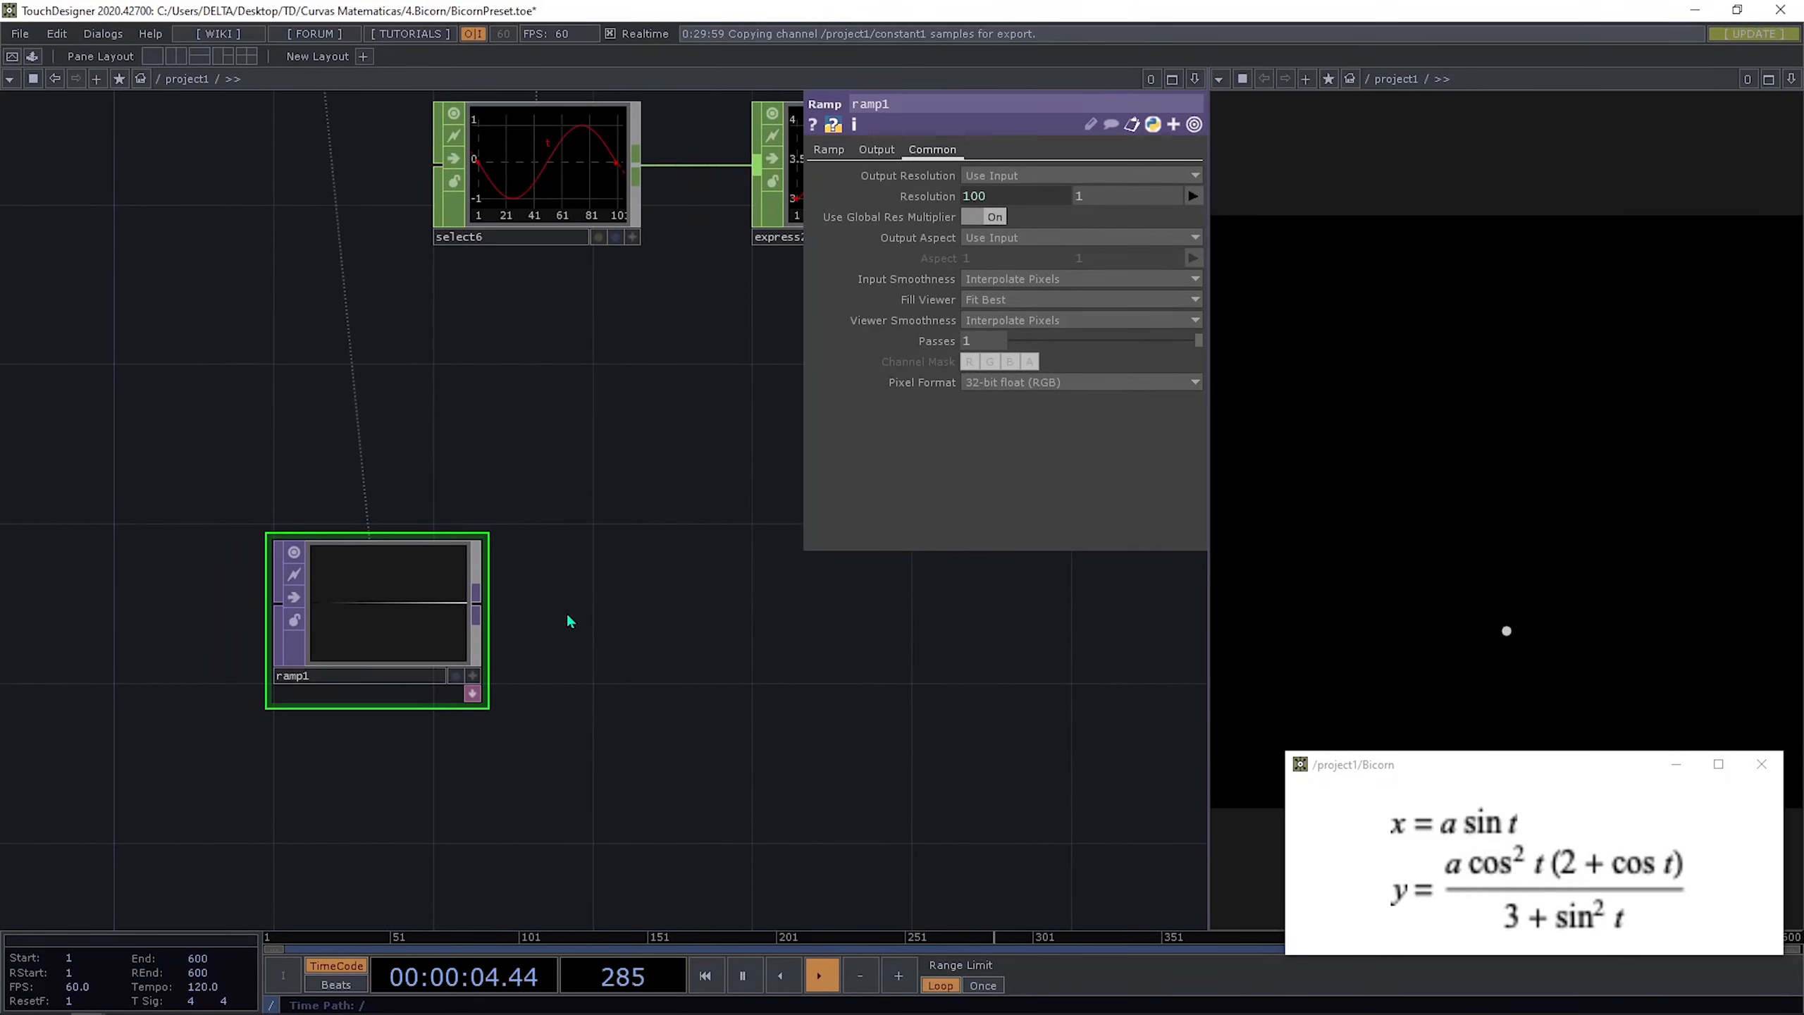
pyautogui.scroll(-5, 520, 645)
pyautogui.scroll(5, 414, 670)
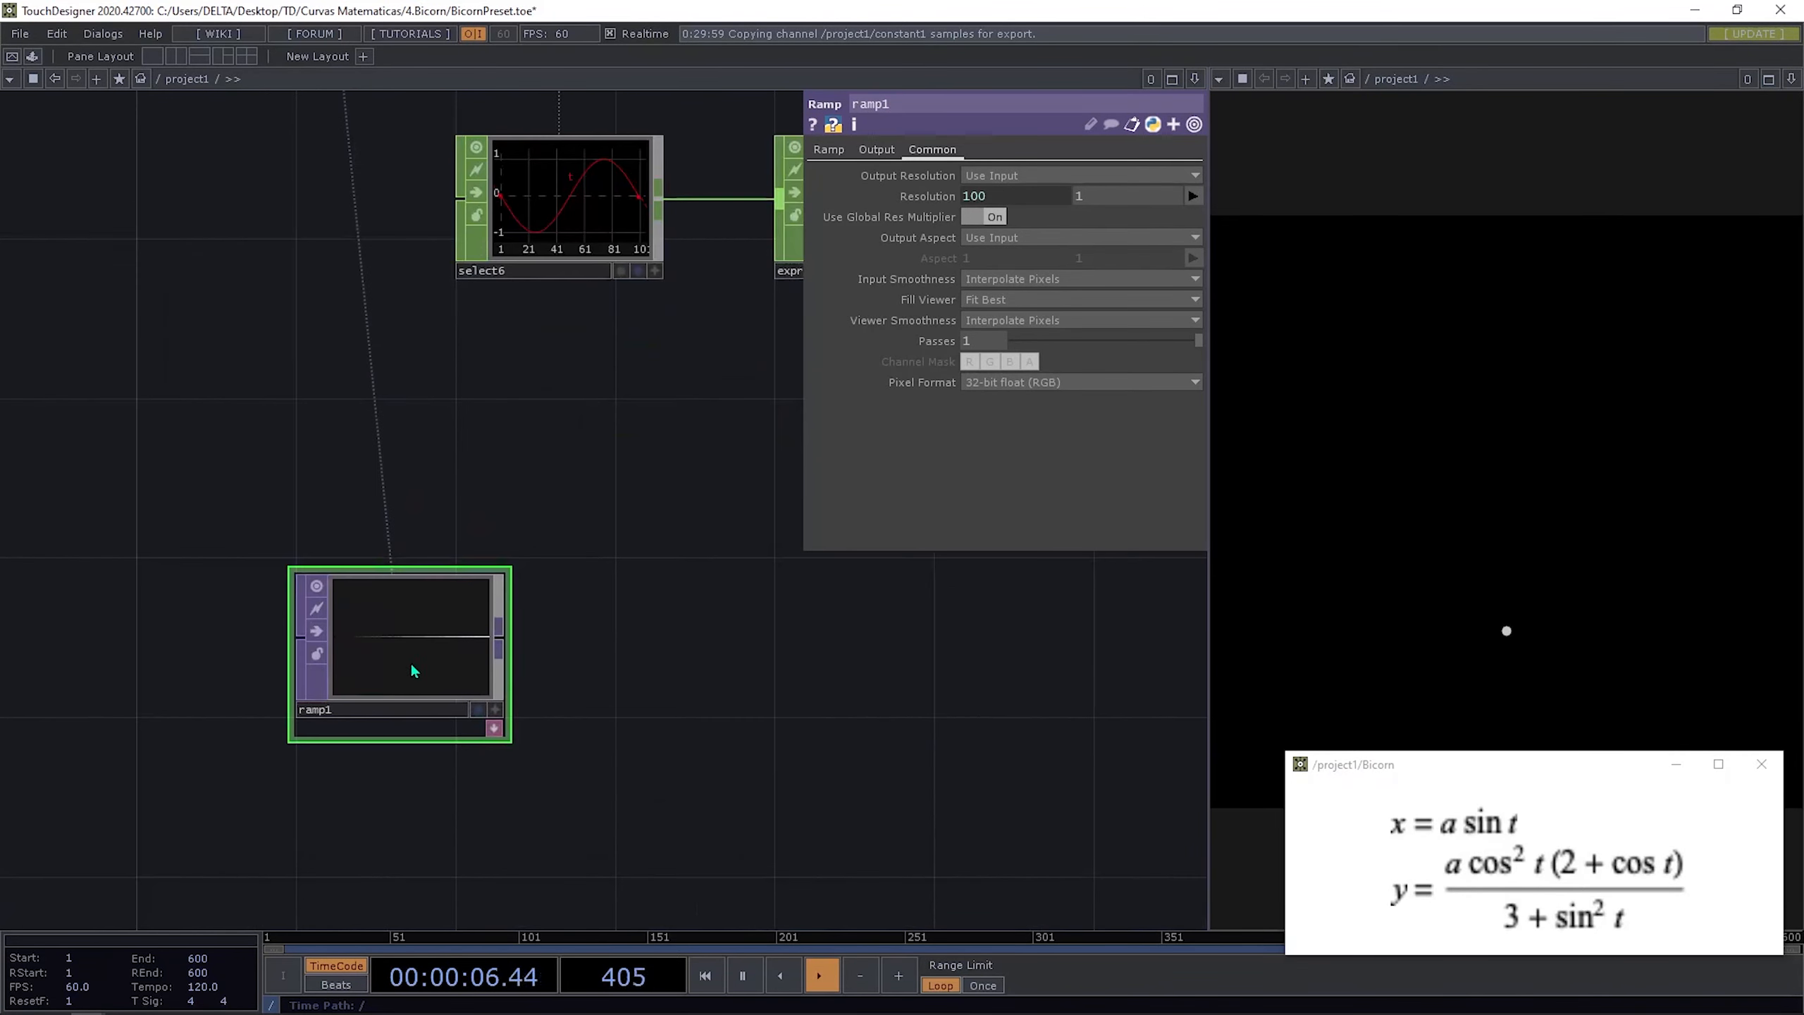
pyautogui.moveTo(387, 658); pyautogui.dragTo(229, 655)
pyautogui.moveTo(580, 568); pyautogui.dragTo(707, 543)
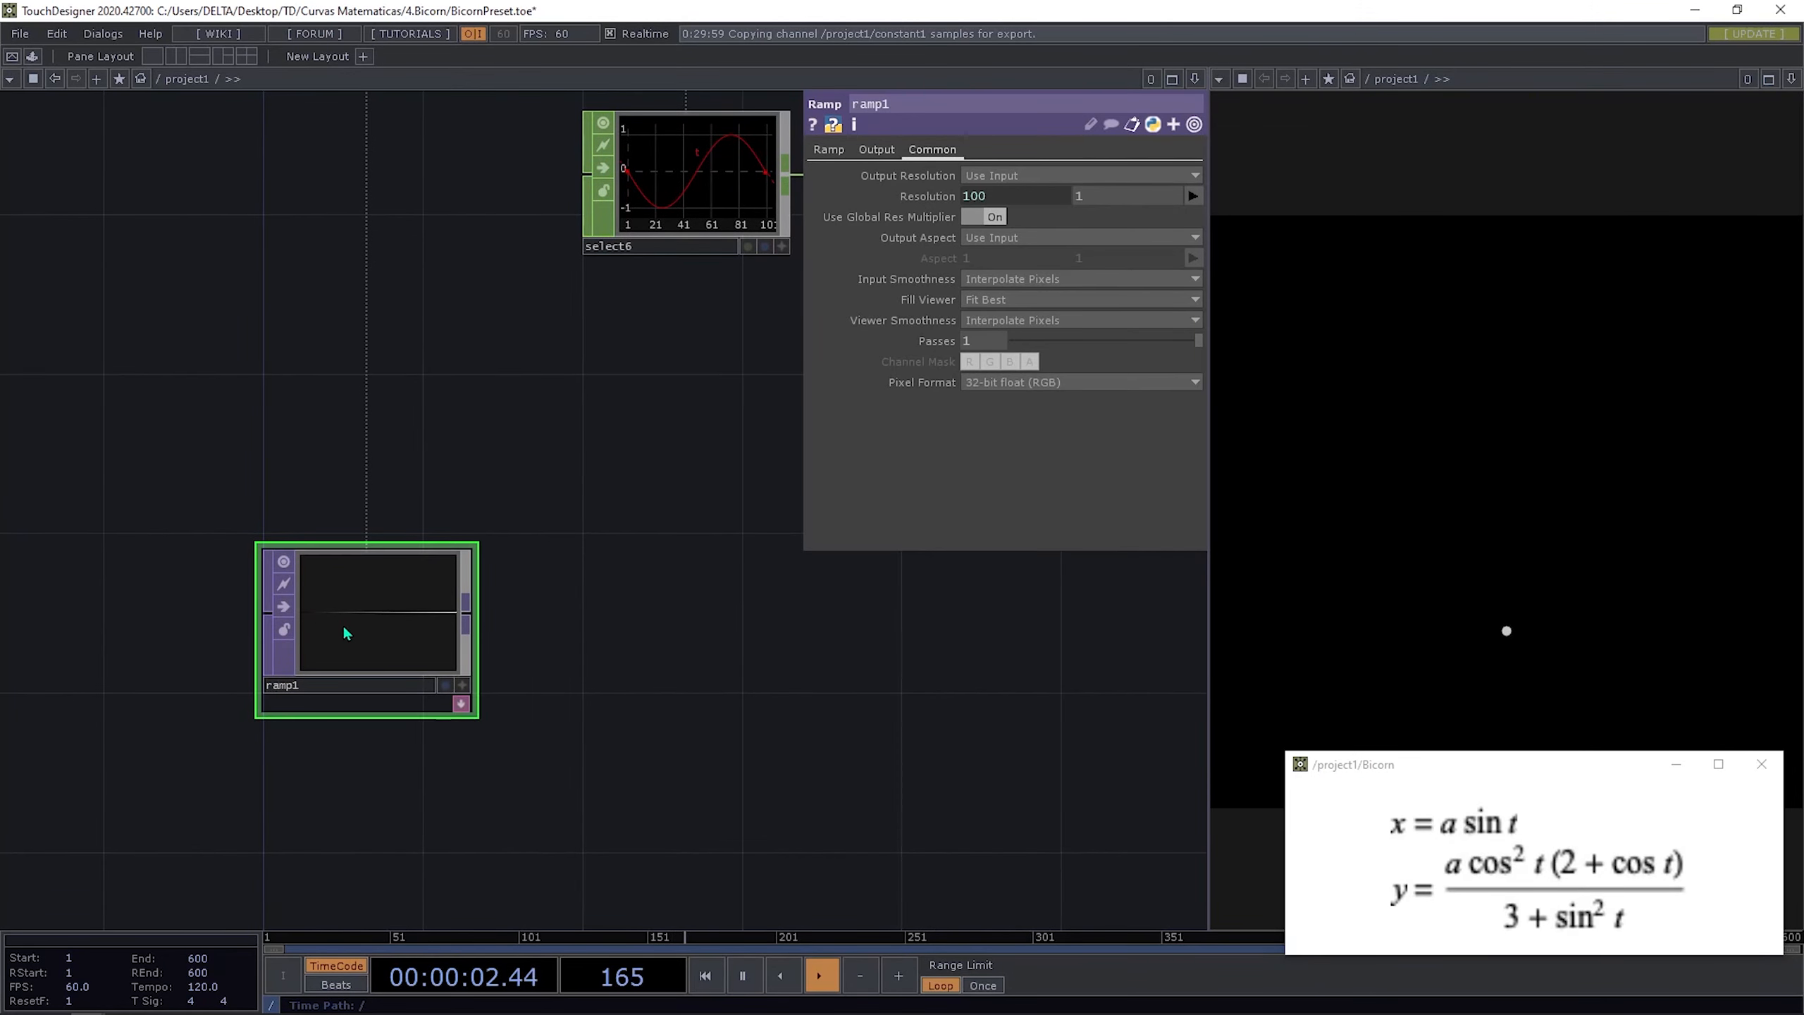
pyautogui.scroll(-4, 338, 617)
pyautogui.scroll(5, 354, 434)
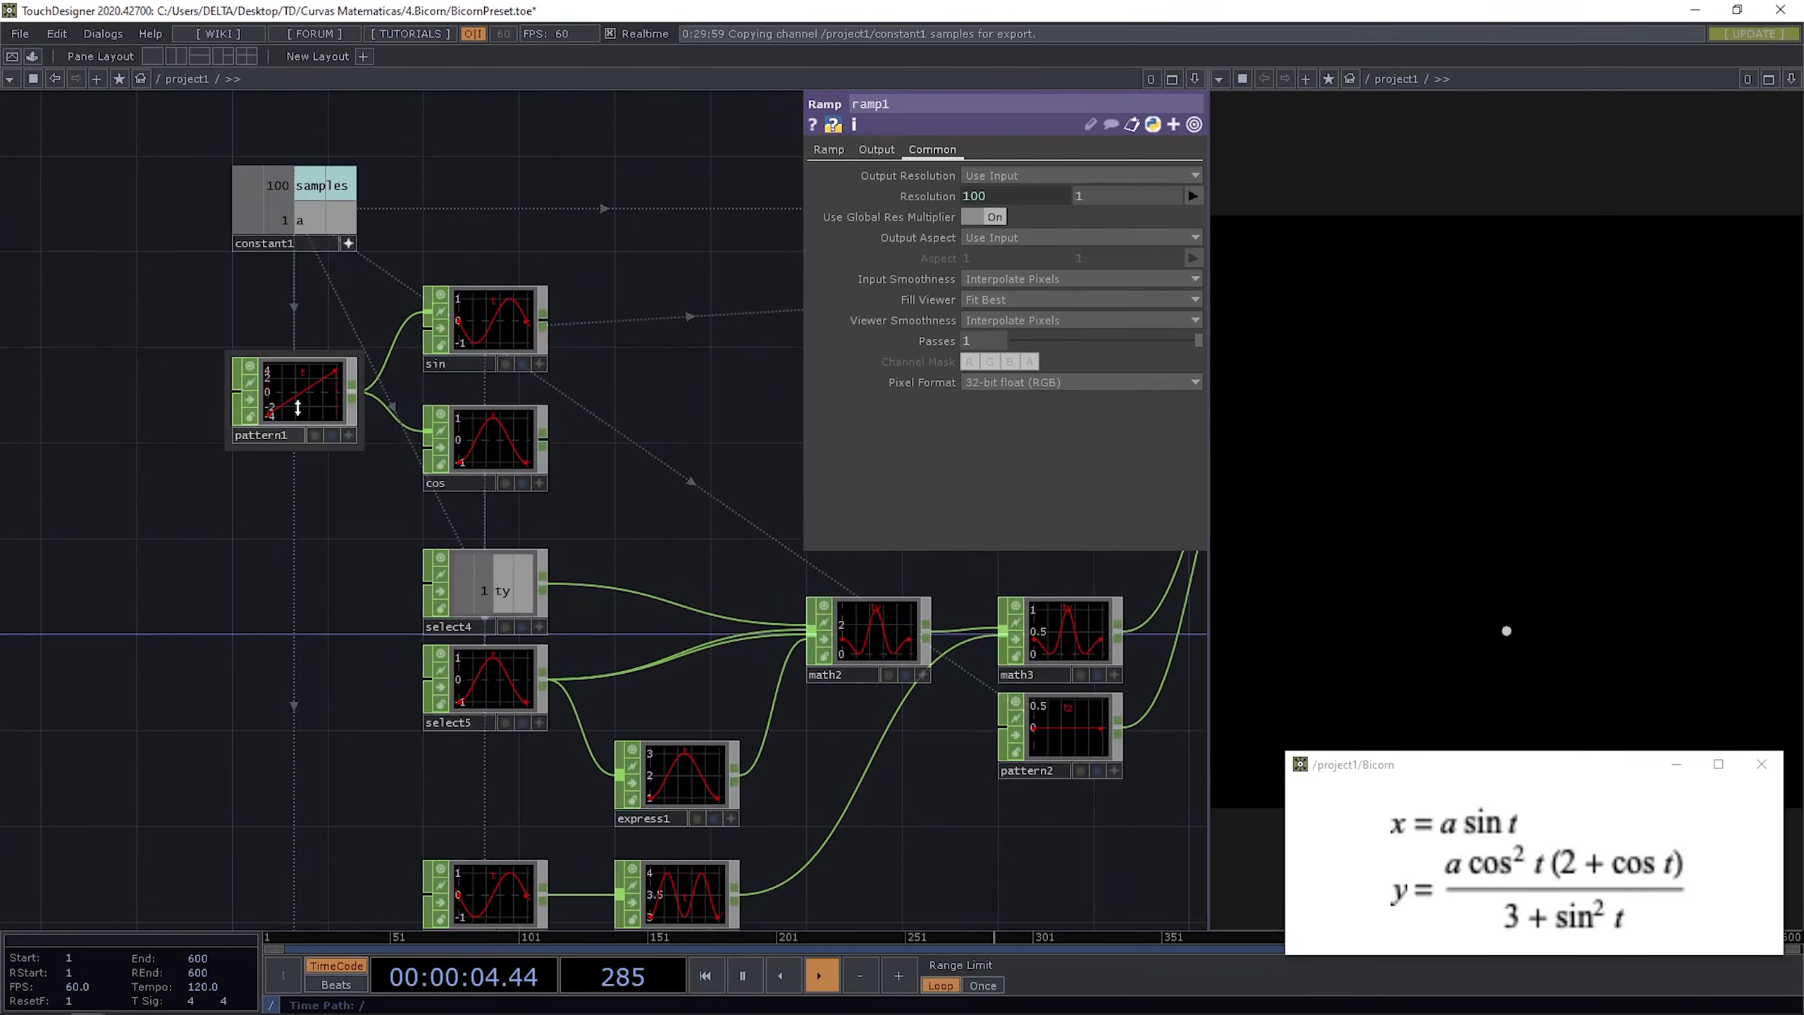
# Step: Add a Math TOP fed by the Ramp TOP and place it just beside it
pyautogui.moveTo(246, 463); pyautogui.dragTo(324, 284)
pyautogui.moveTo(320, 660); pyautogui.dragTo(339, 454)
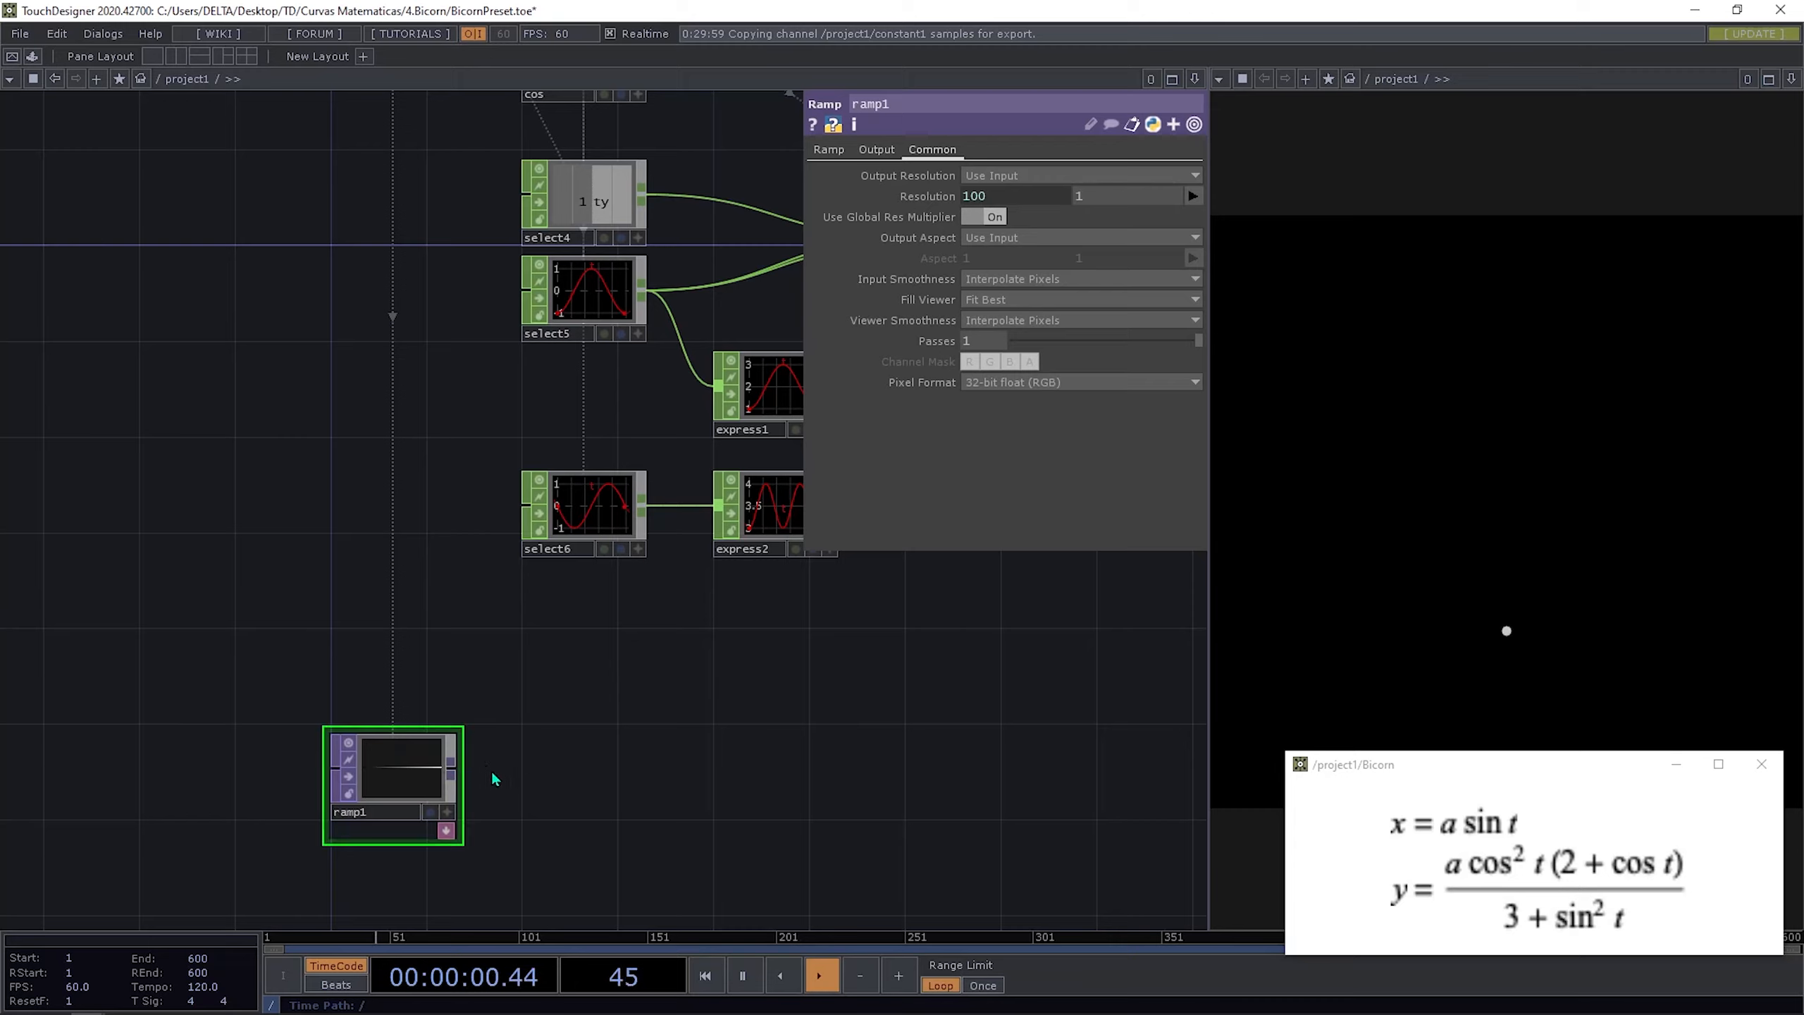
pyautogui.rightClick(452, 772)
pyautogui.write('m')
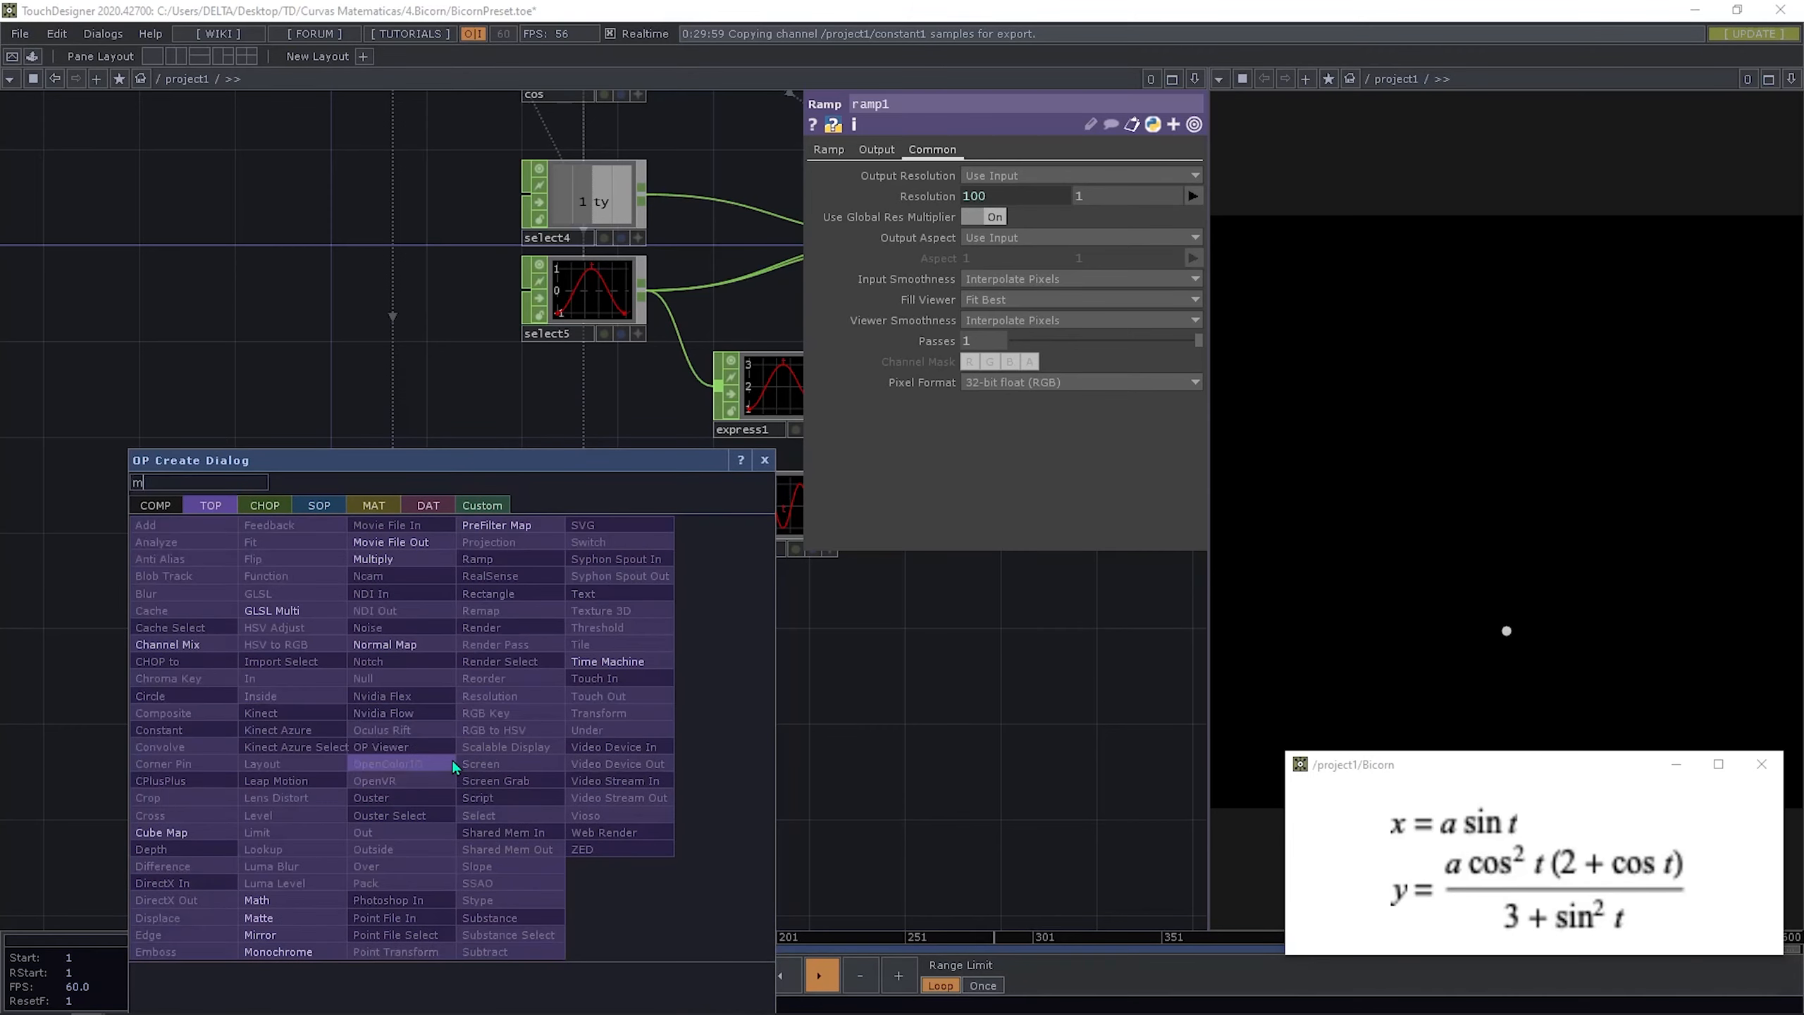
pyautogui.write('th')
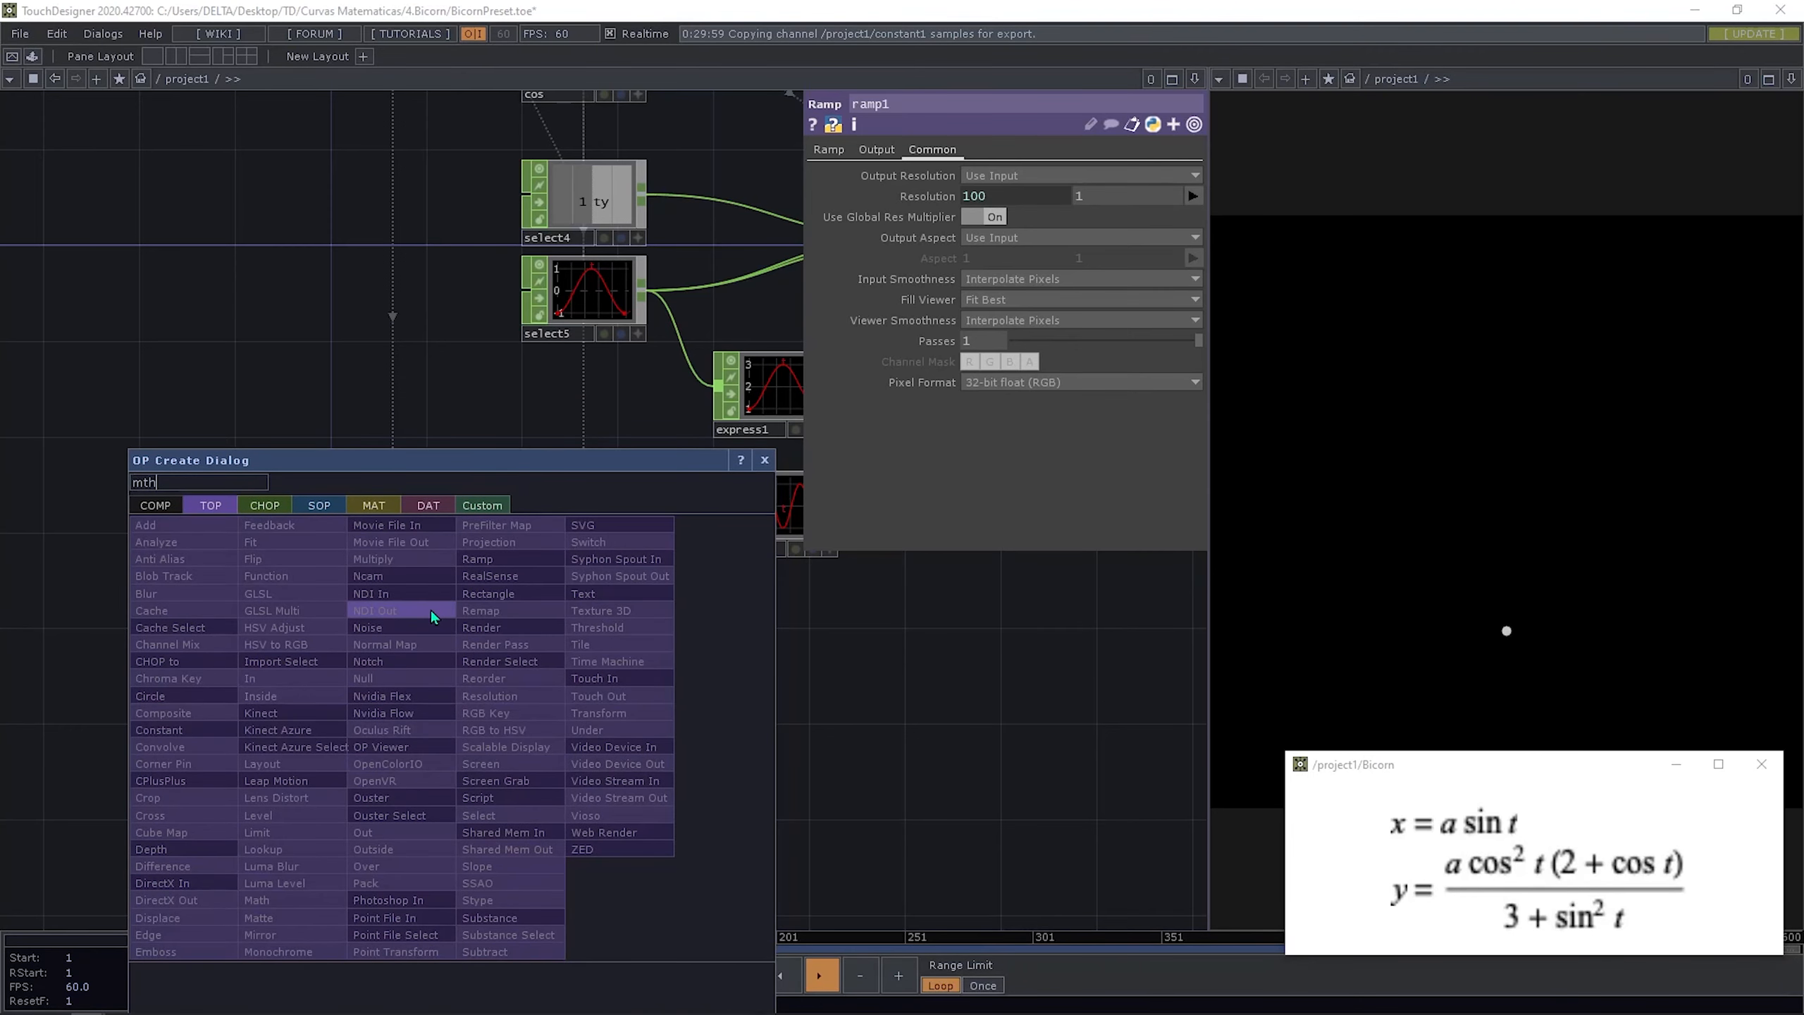
pyautogui.press('BackSpace')
pyautogui.press('BackSpace')
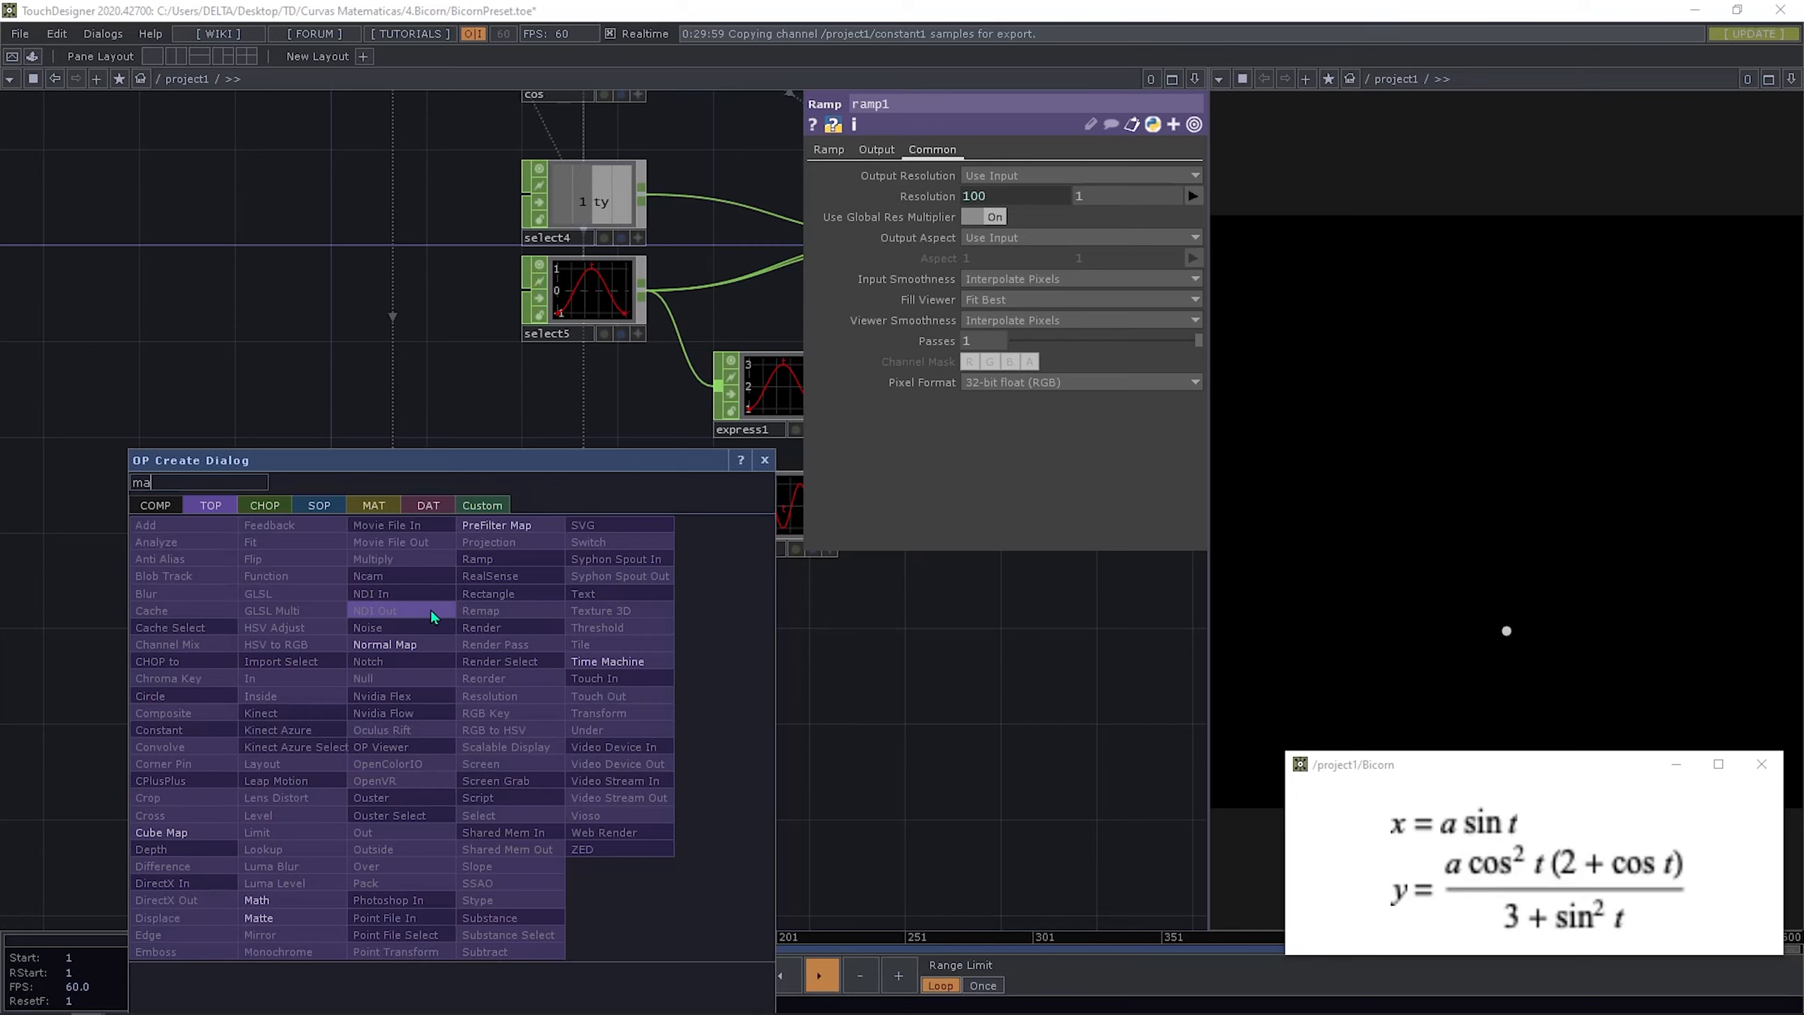
pyautogui.click(258, 901)
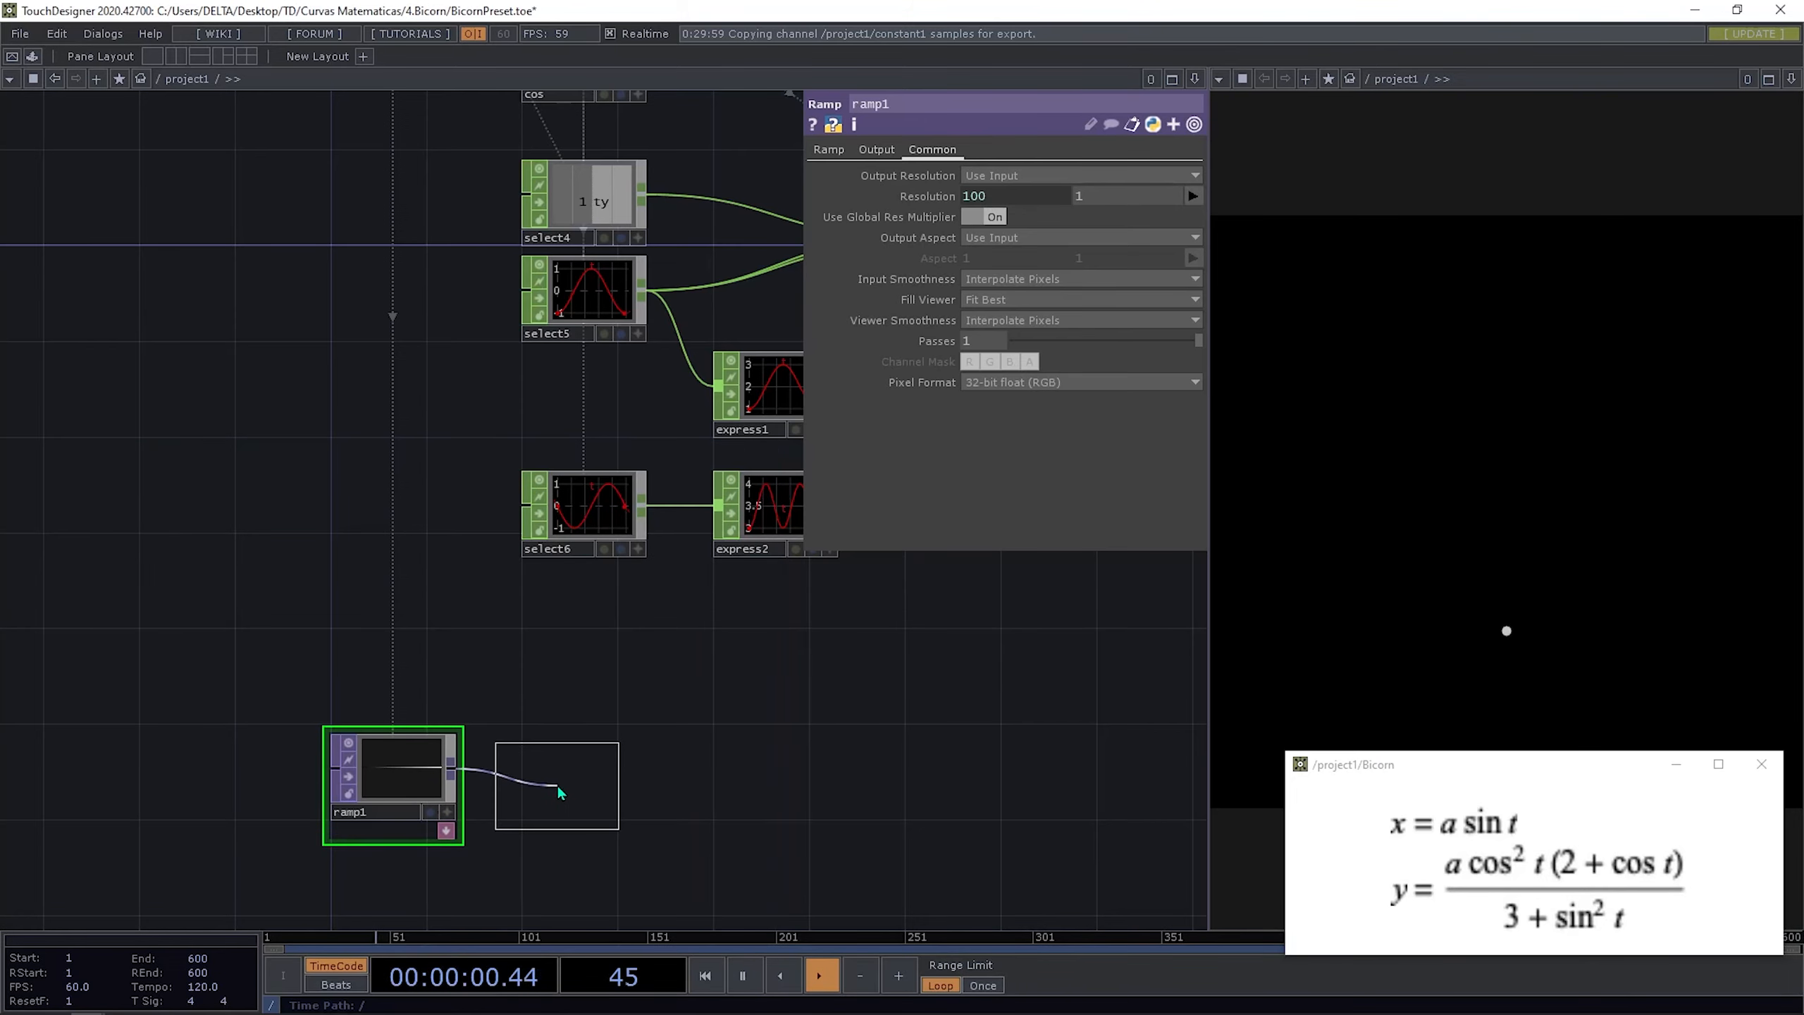
pyautogui.click(568, 785)
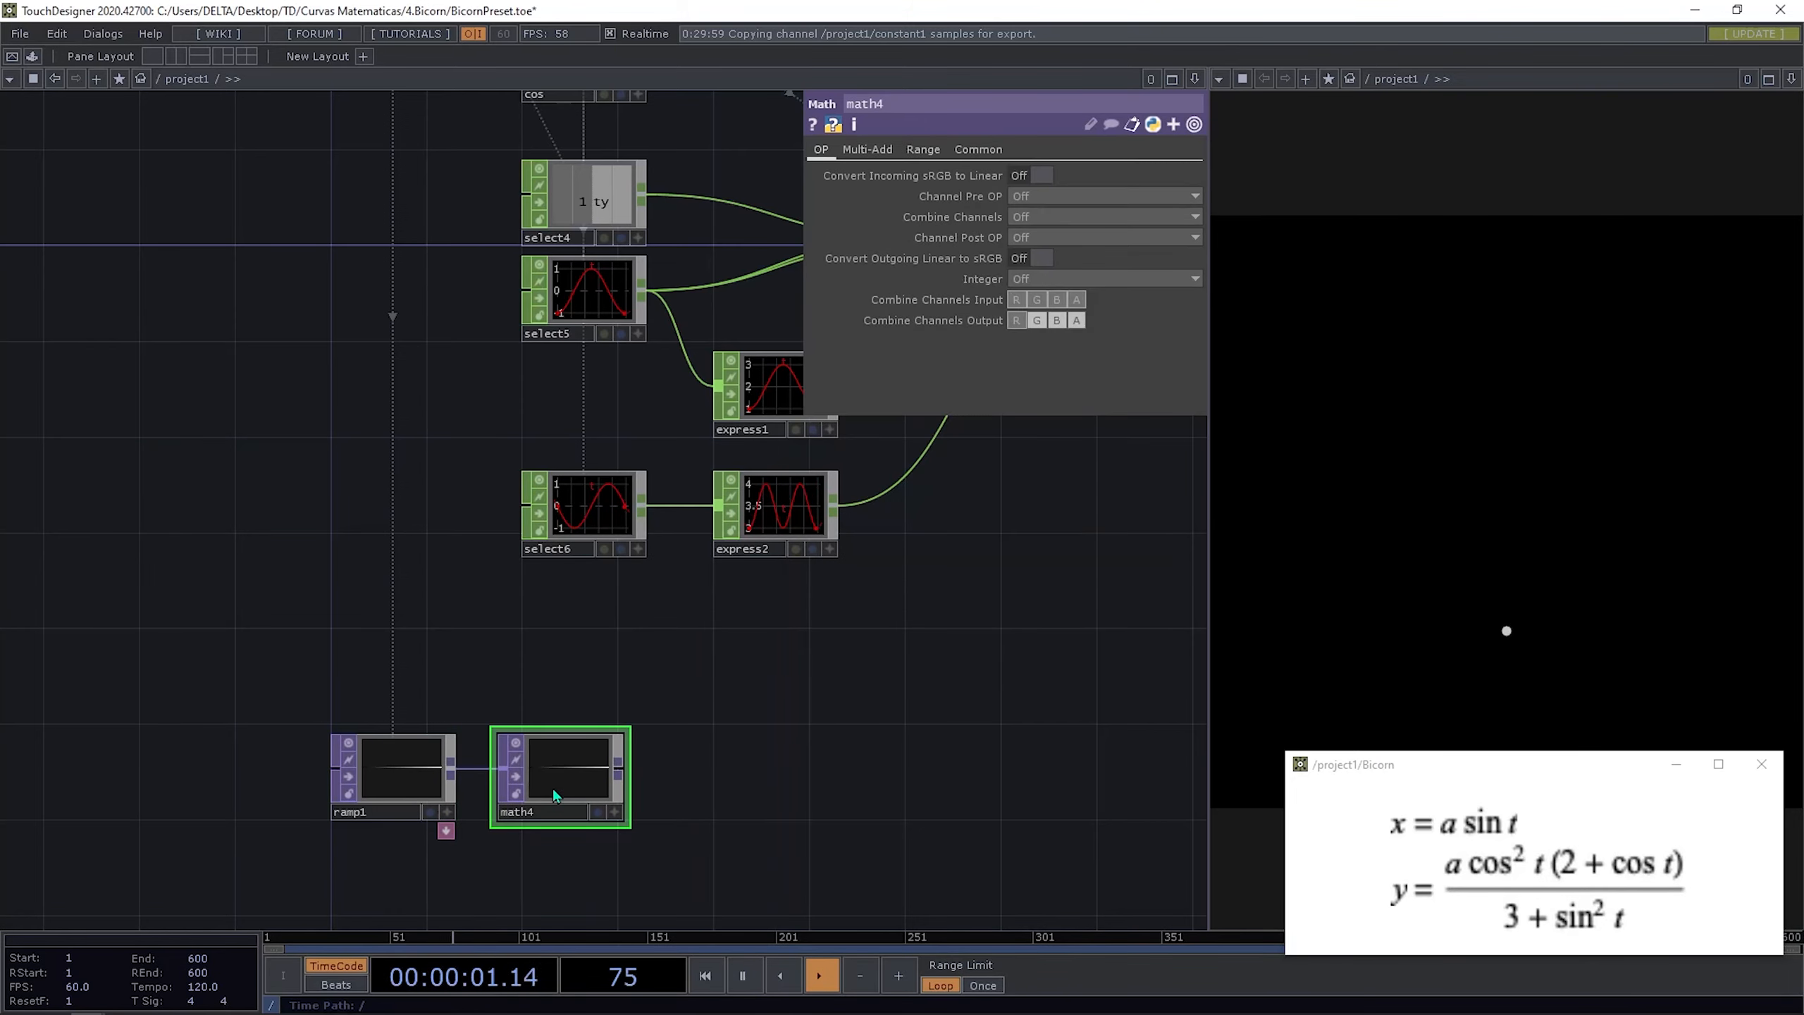
# Step: Set the Math TOP's To Range R to the expressions -math.pi and math.pi
pyautogui.click(923, 150)
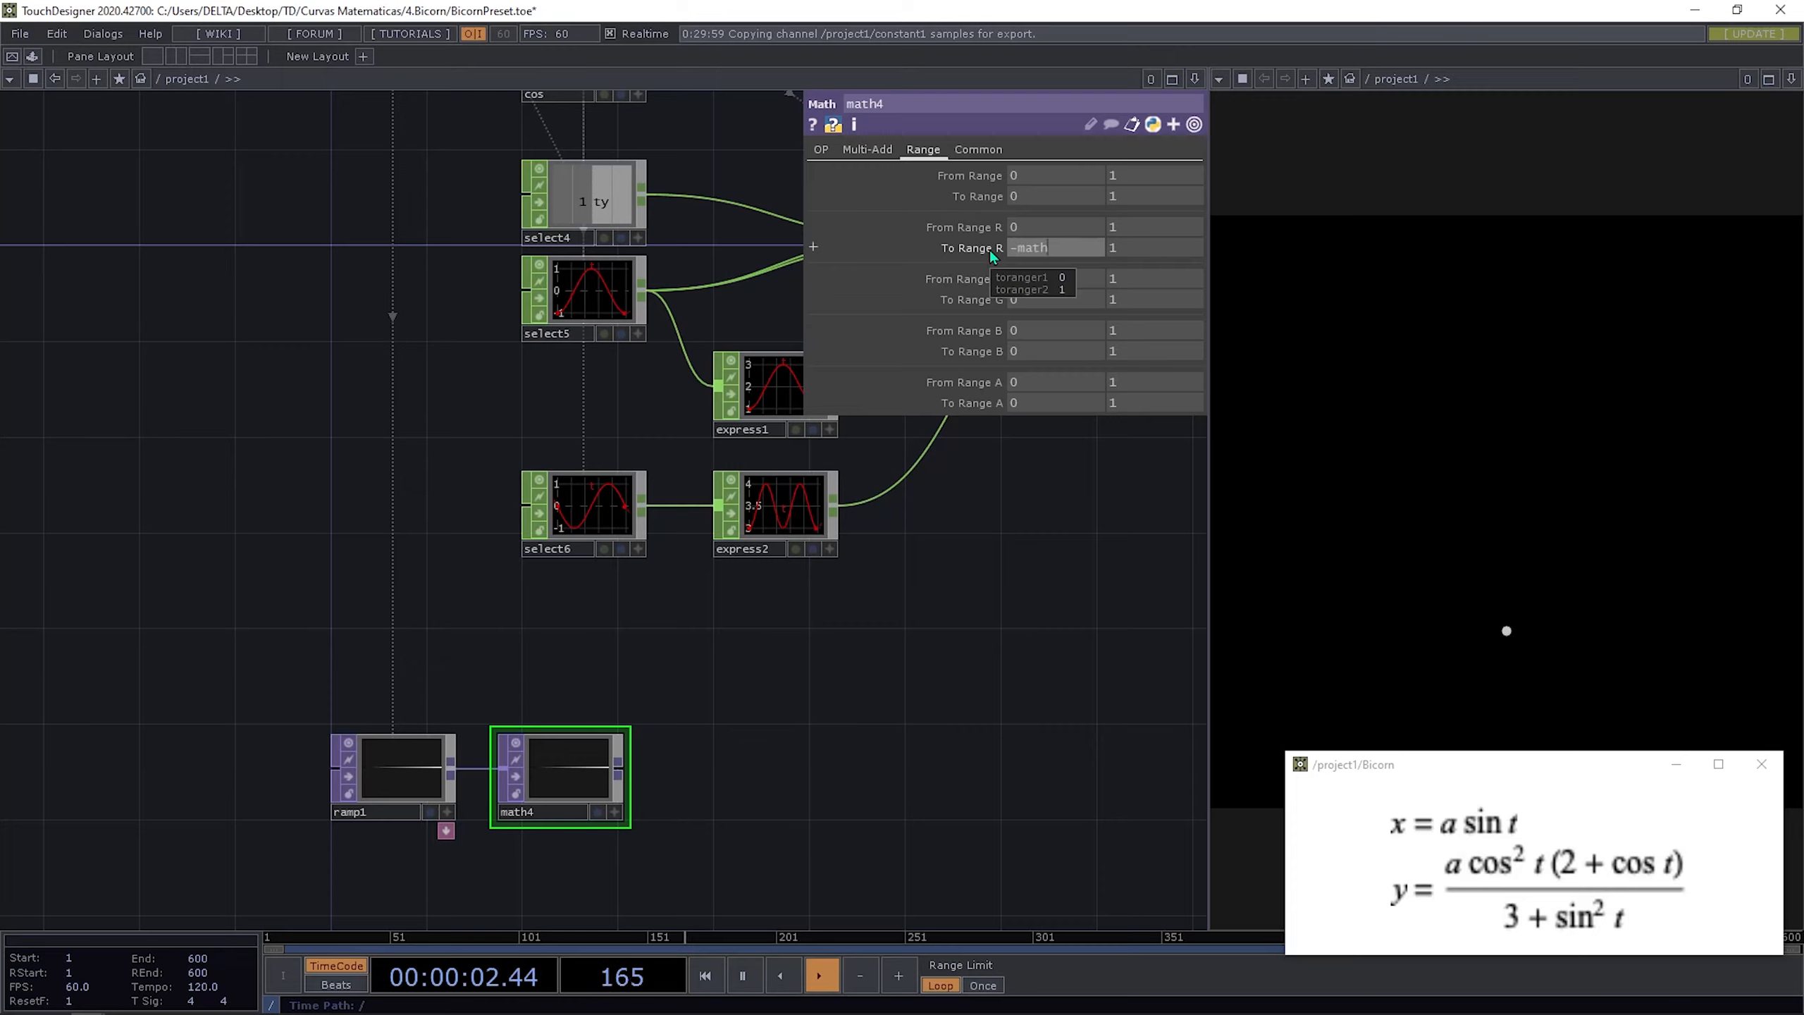
pyautogui.write('.pi')
pyautogui.click(987, 249)
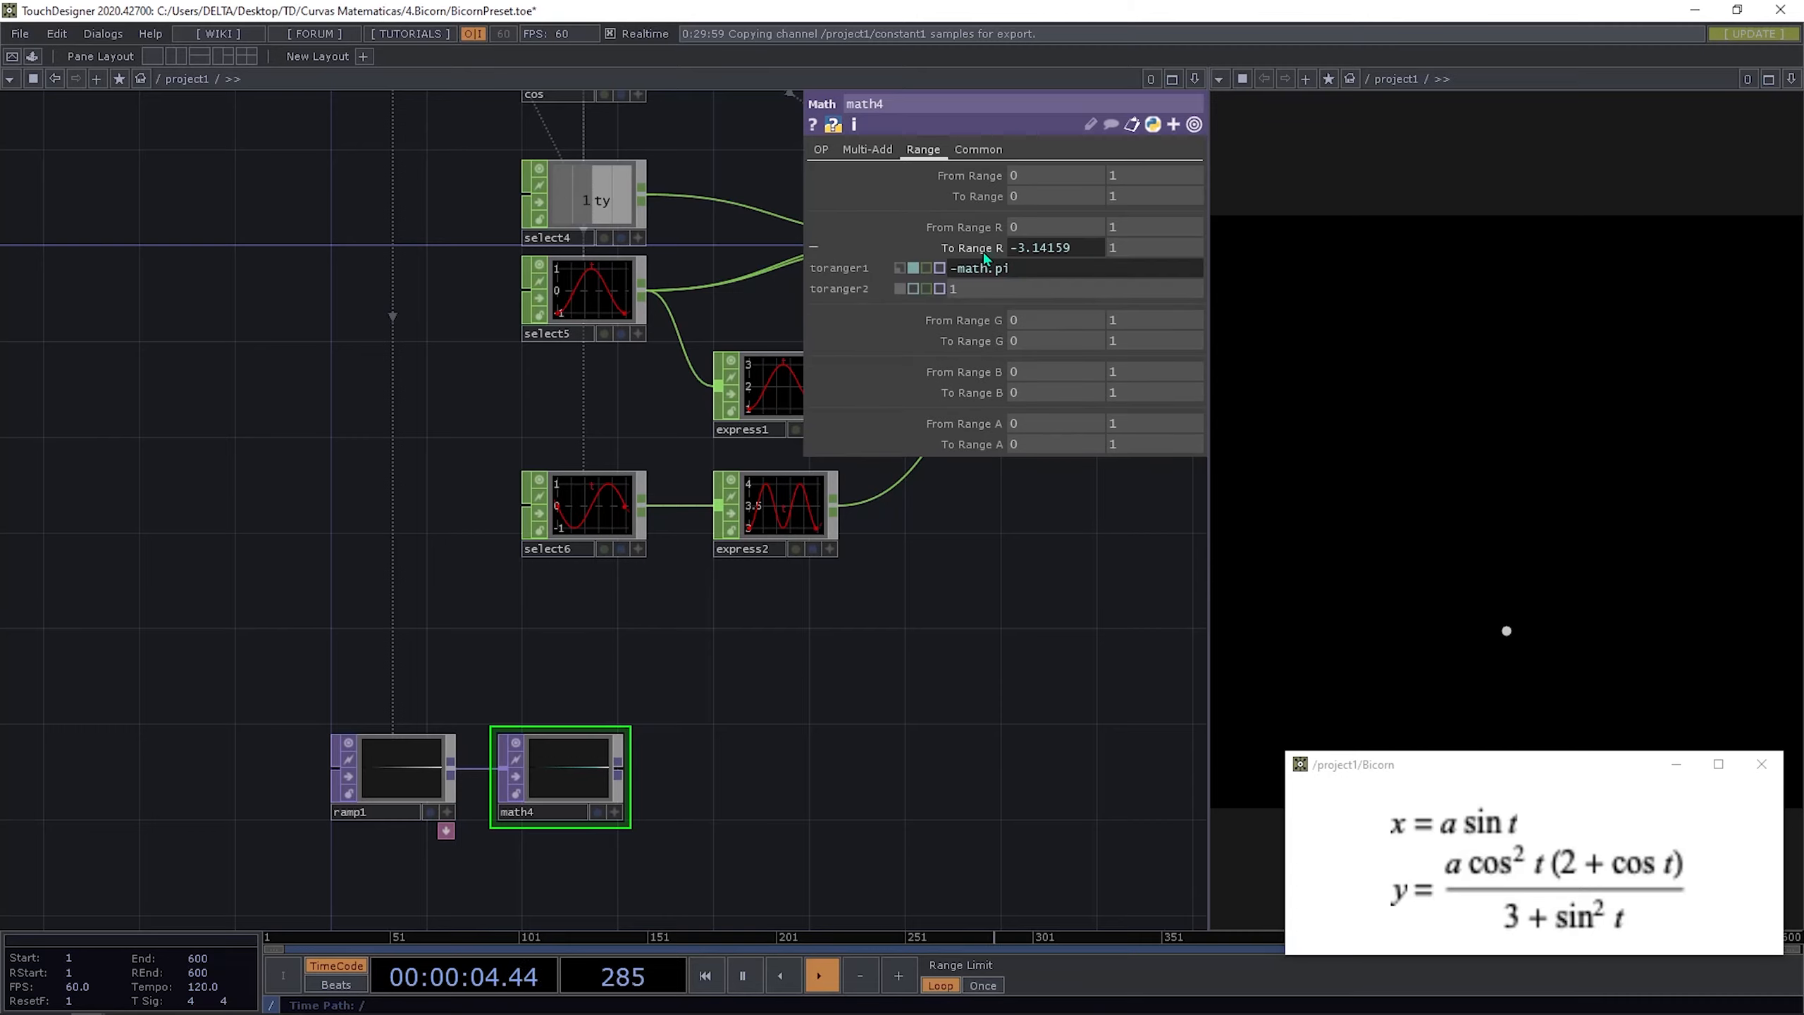
pyautogui.click(1001, 288)
pyautogui.write('math')
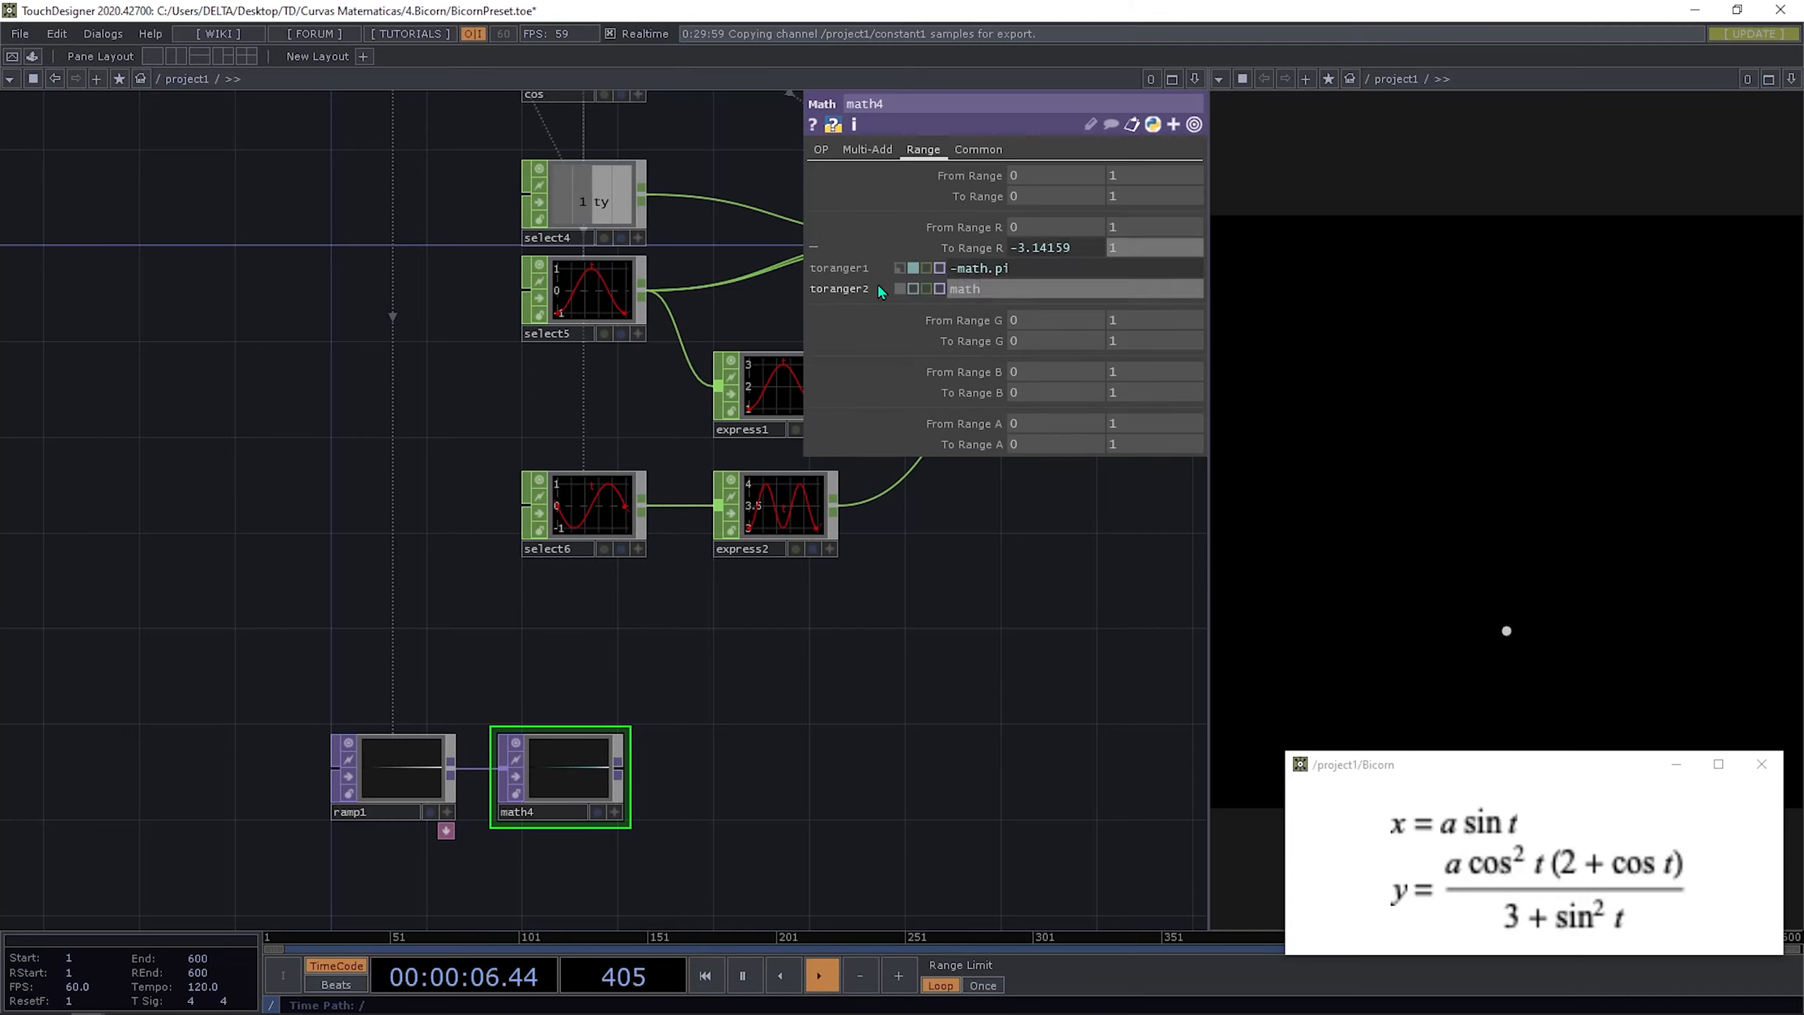
pyautogui.write('.pi')
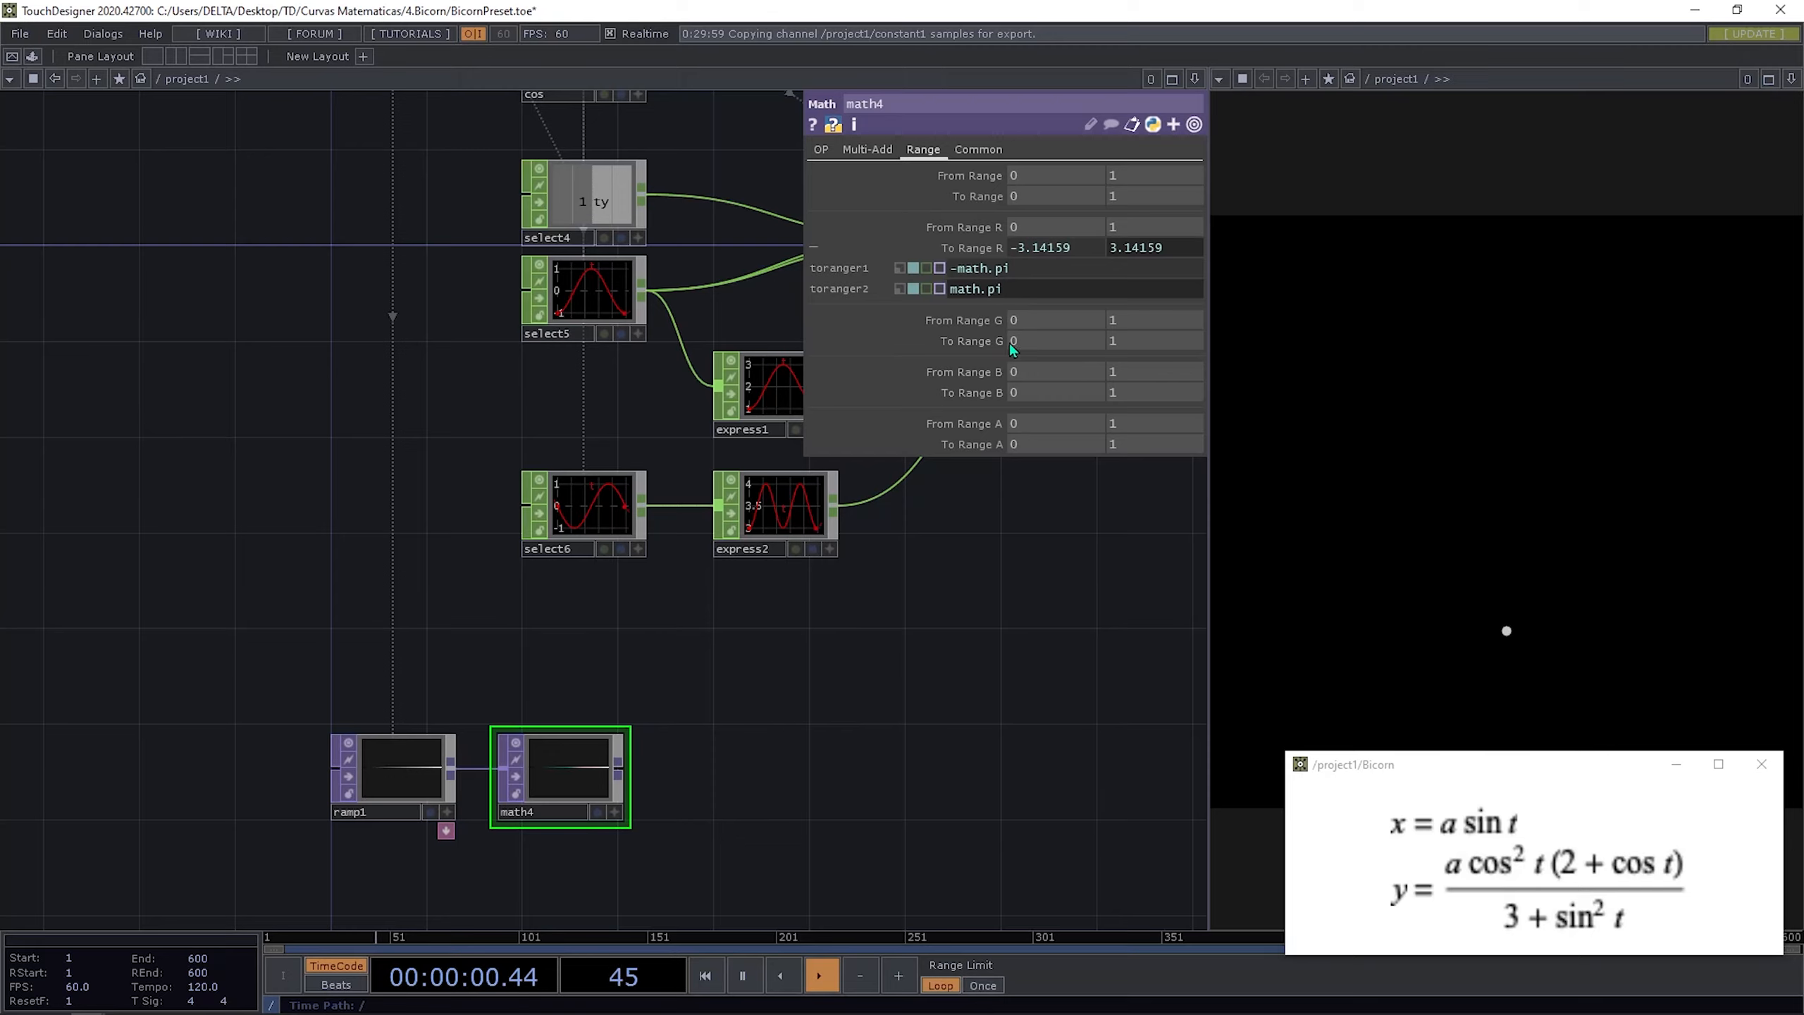
pyautogui.click(843, 245)
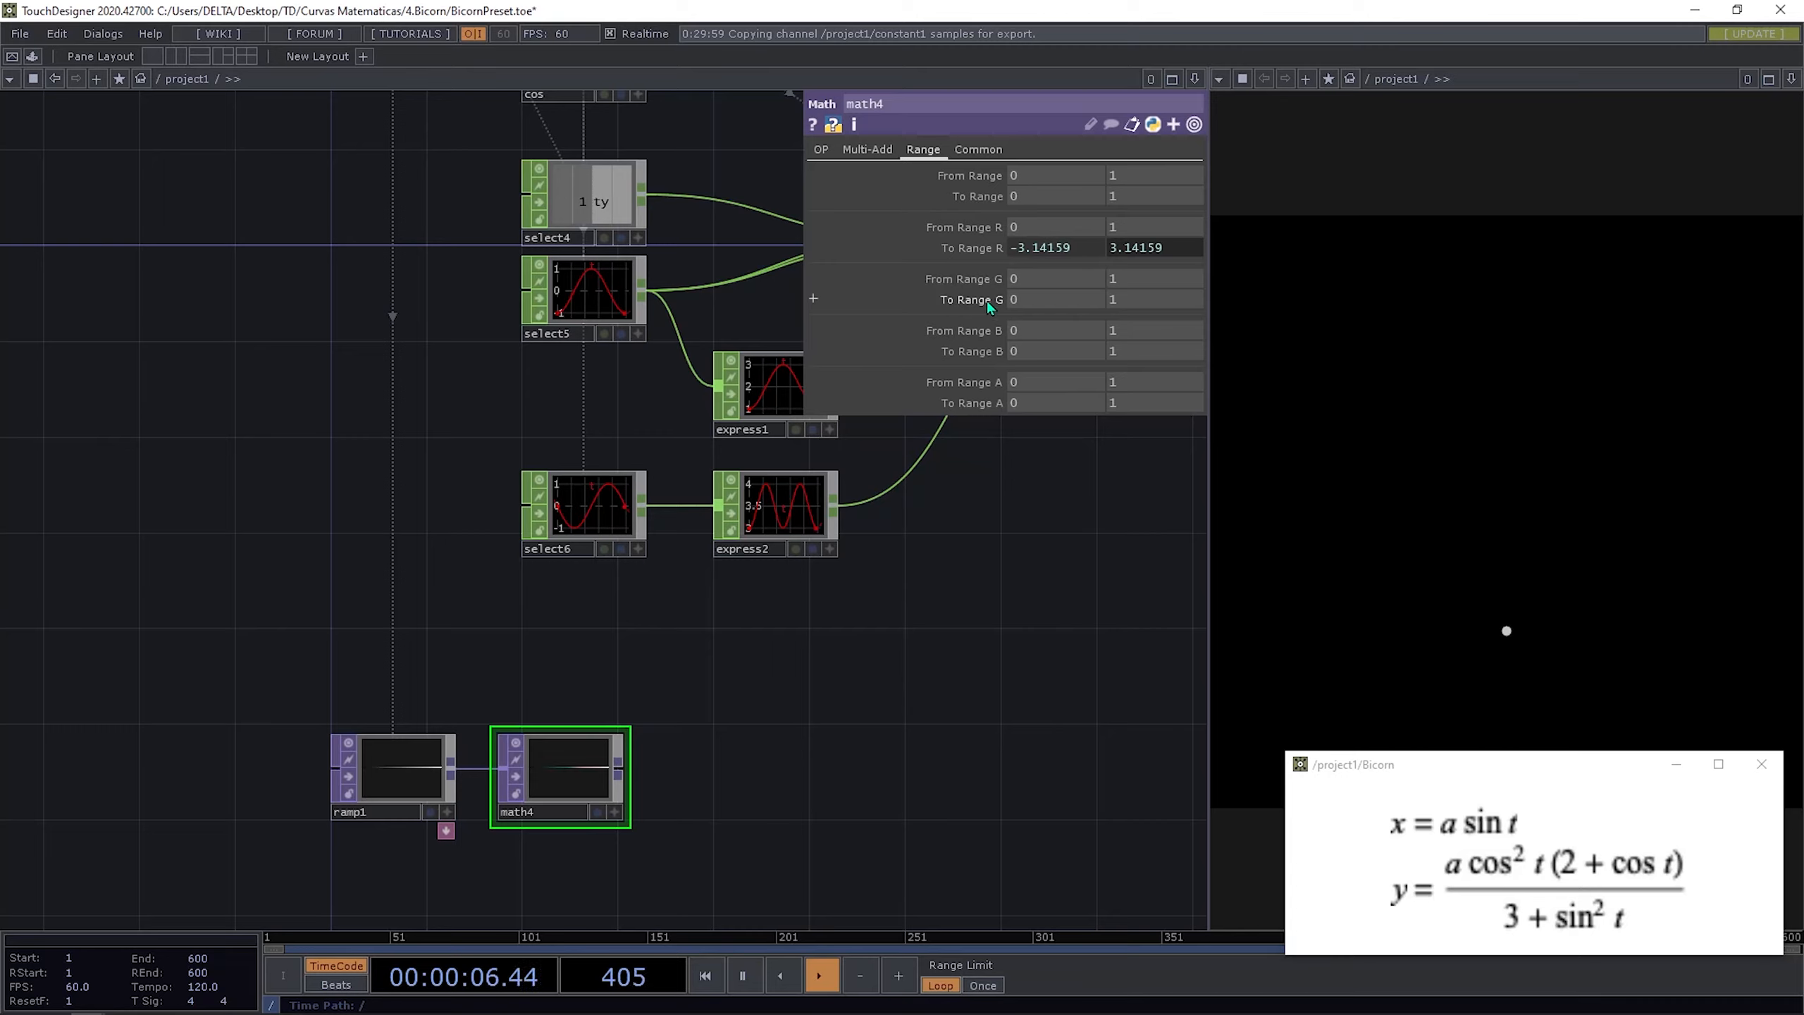
# Step: Copy the Math TOP's To Range R parameter and paste its expressions into To Range G
pyautogui.rightClick(978, 257)
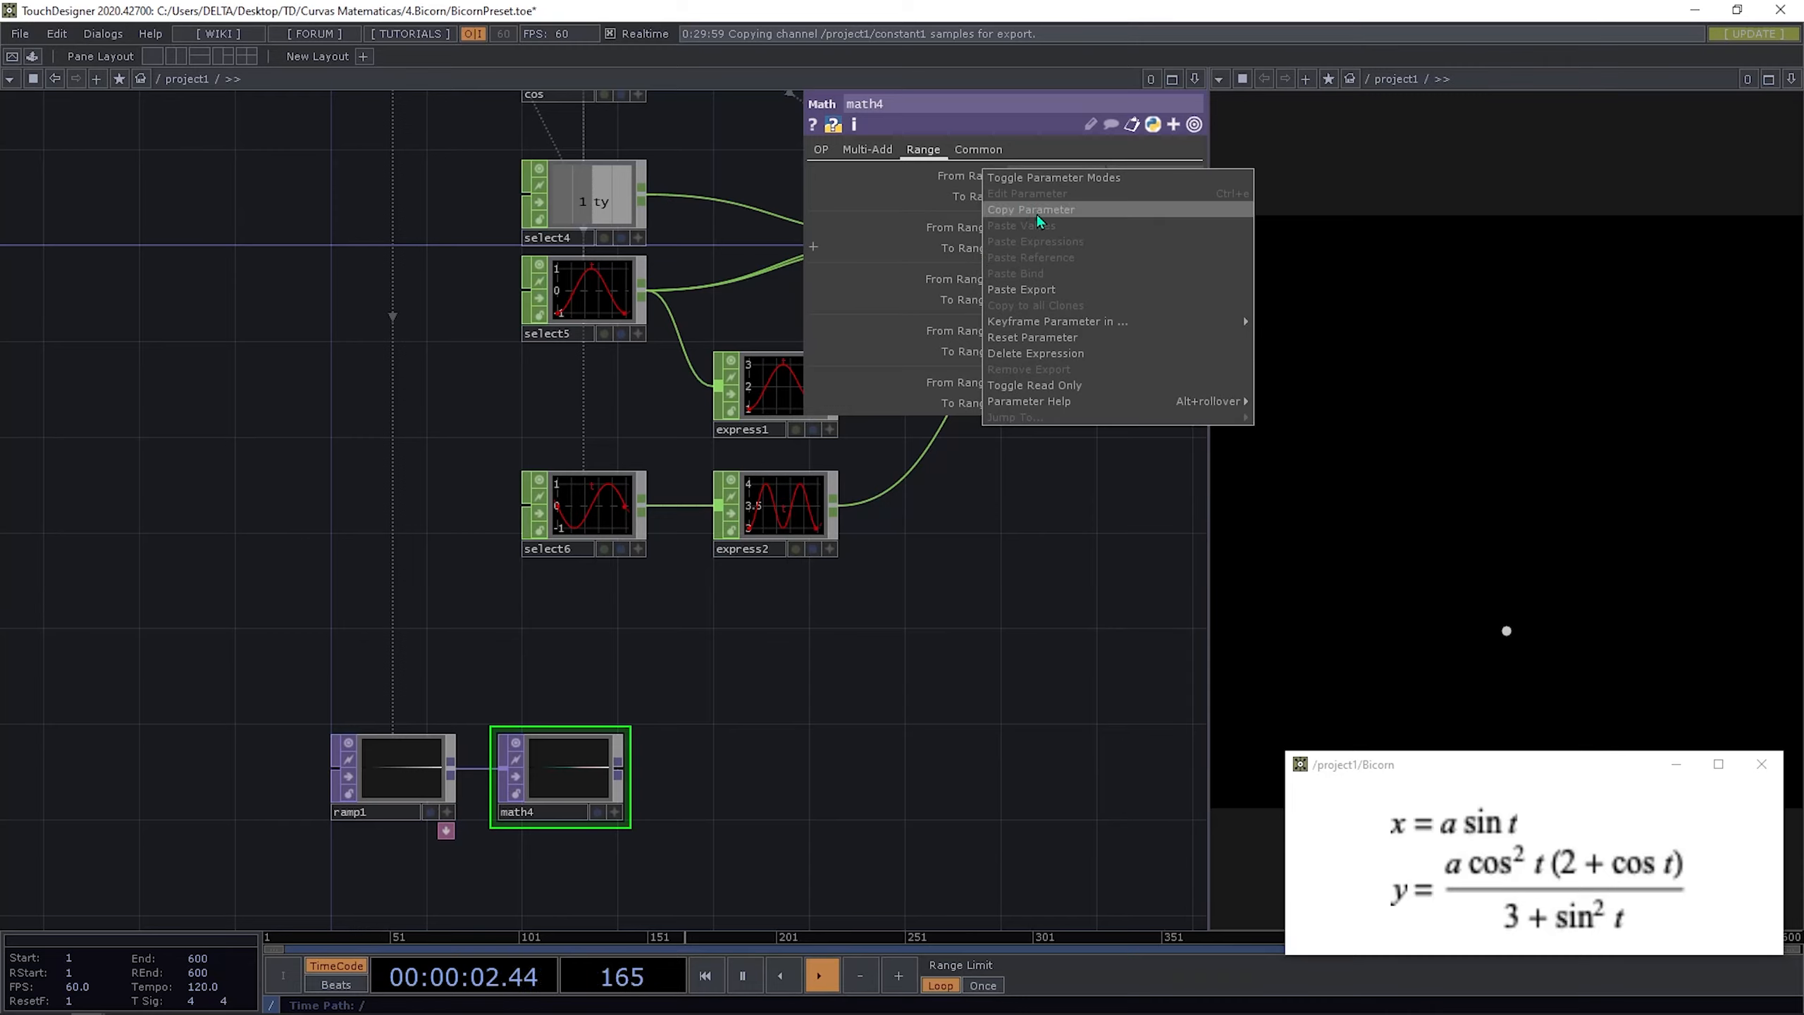
pyautogui.click(962, 254)
pyautogui.rightClick(964, 254)
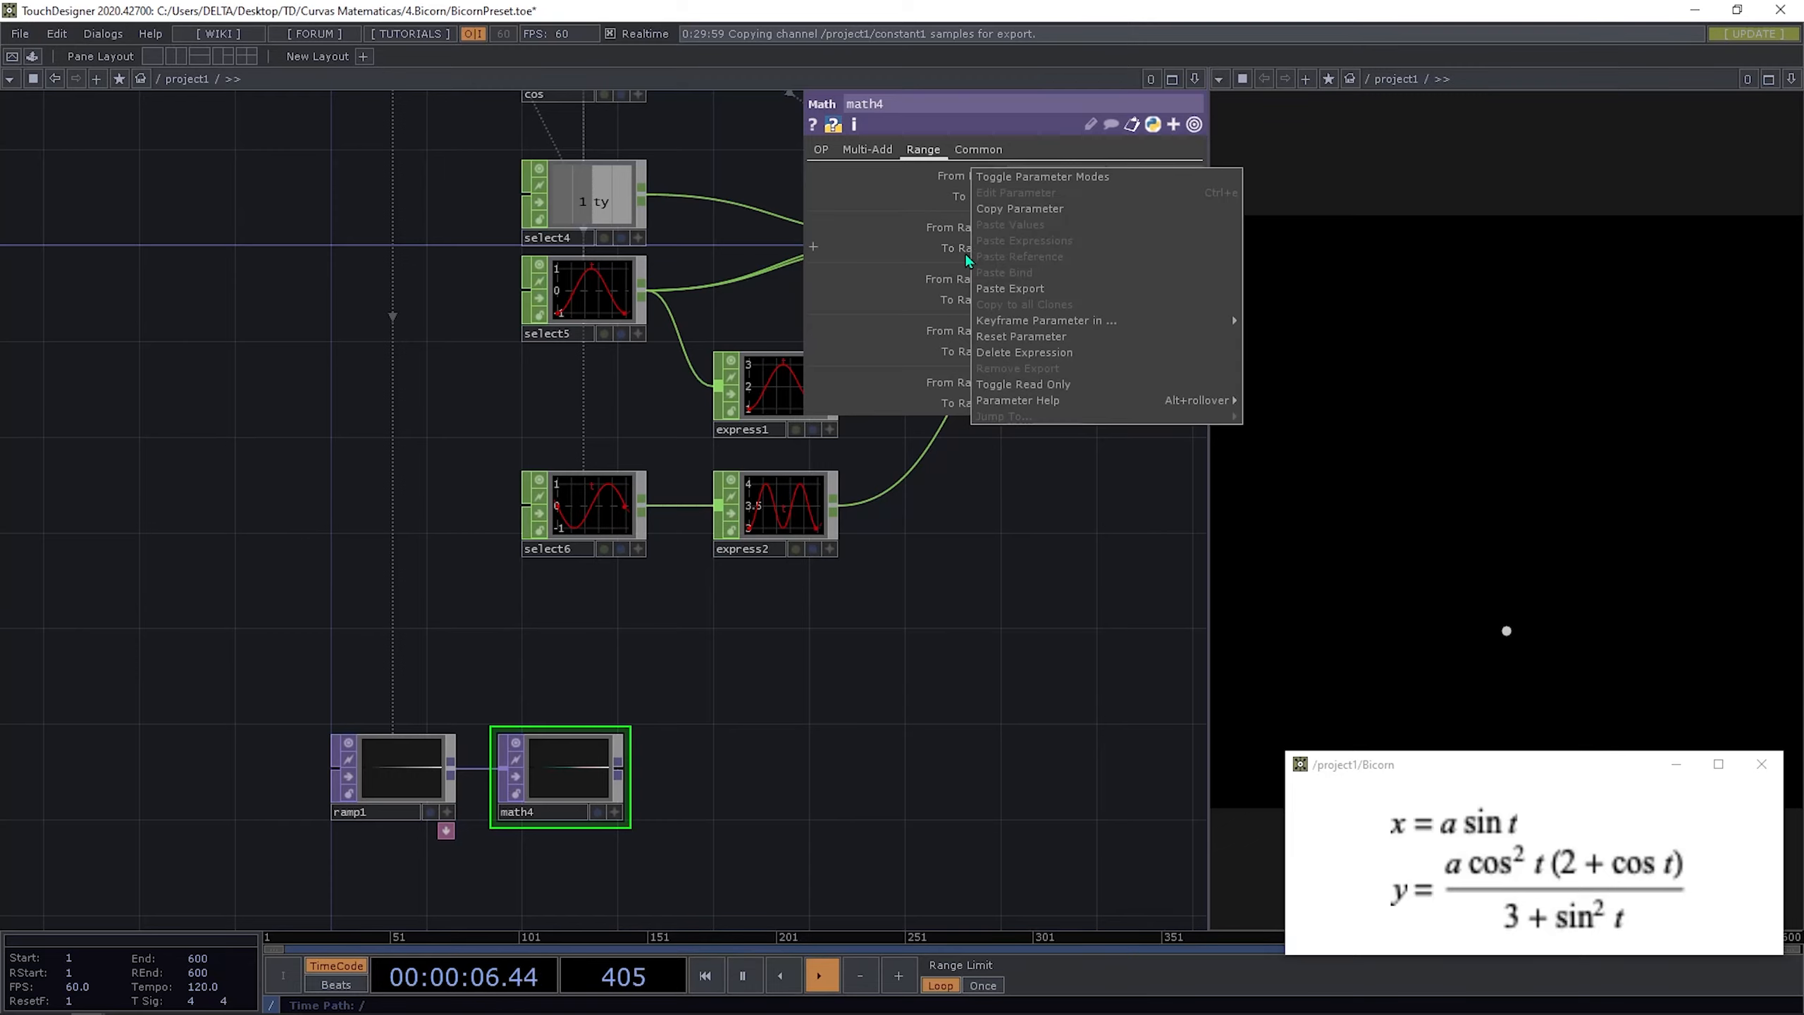
pyautogui.click(1036, 210)
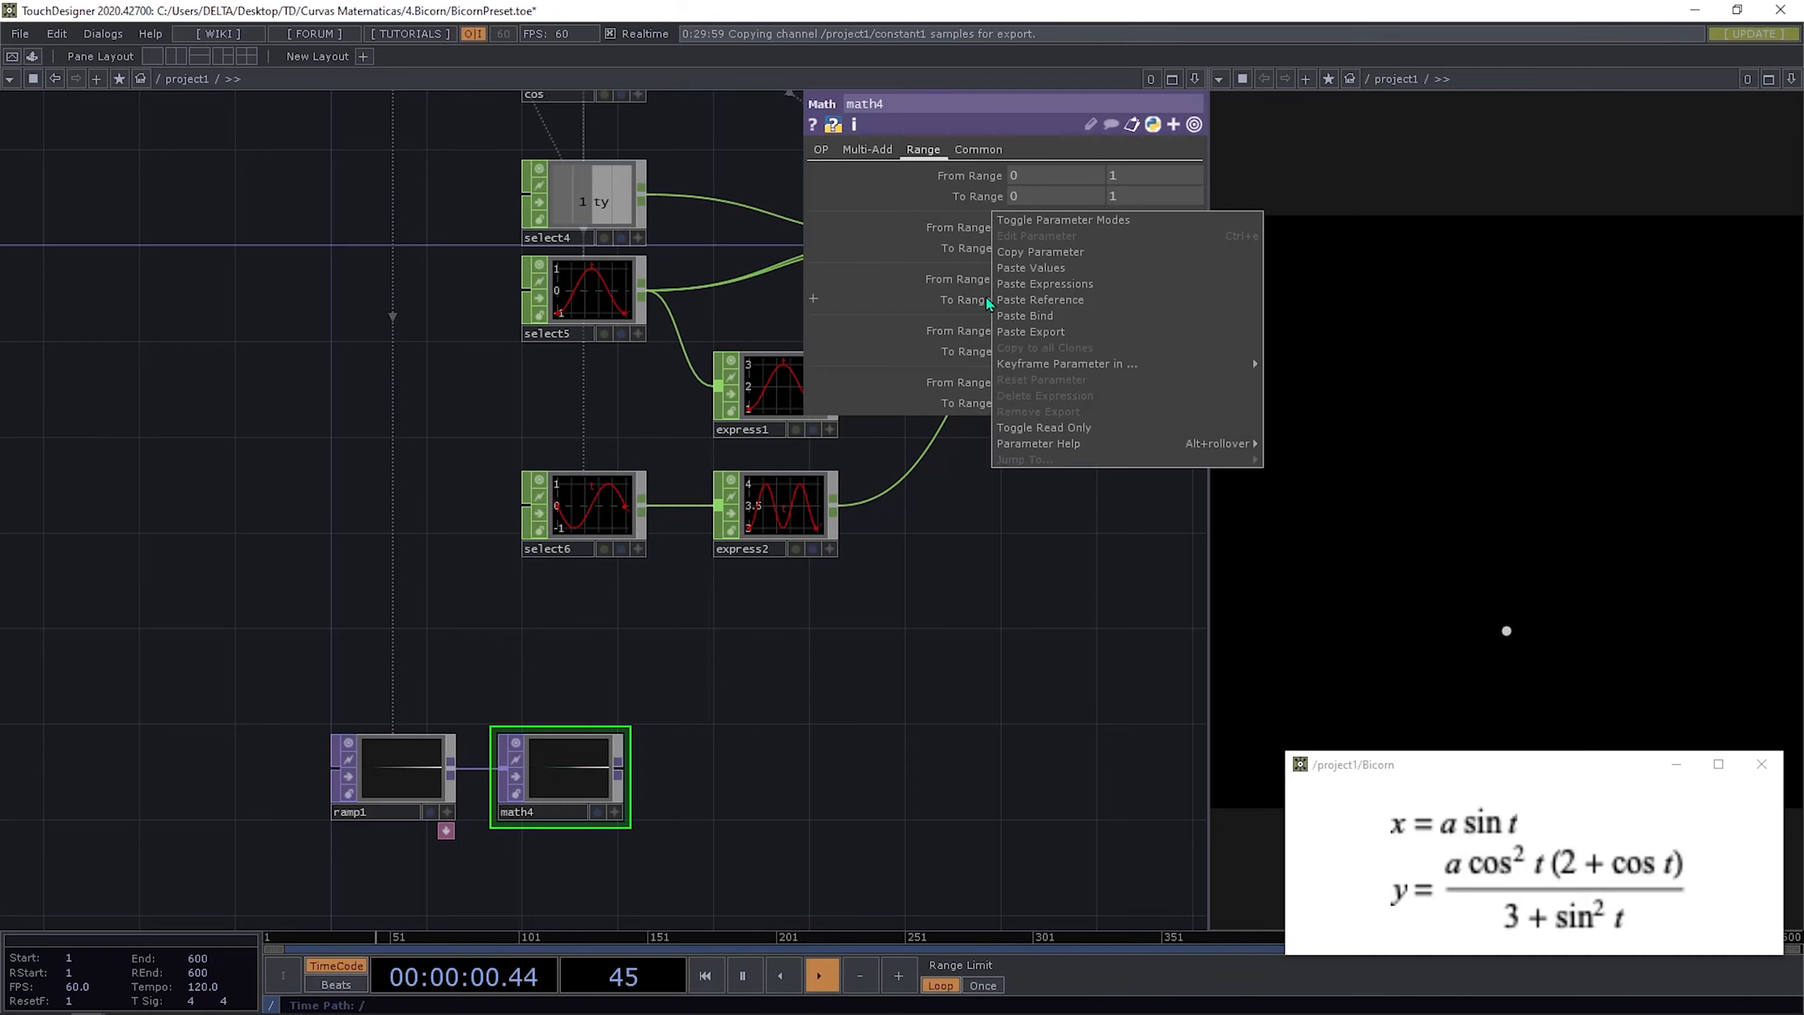
pyautogui.rightClick(986, 296)
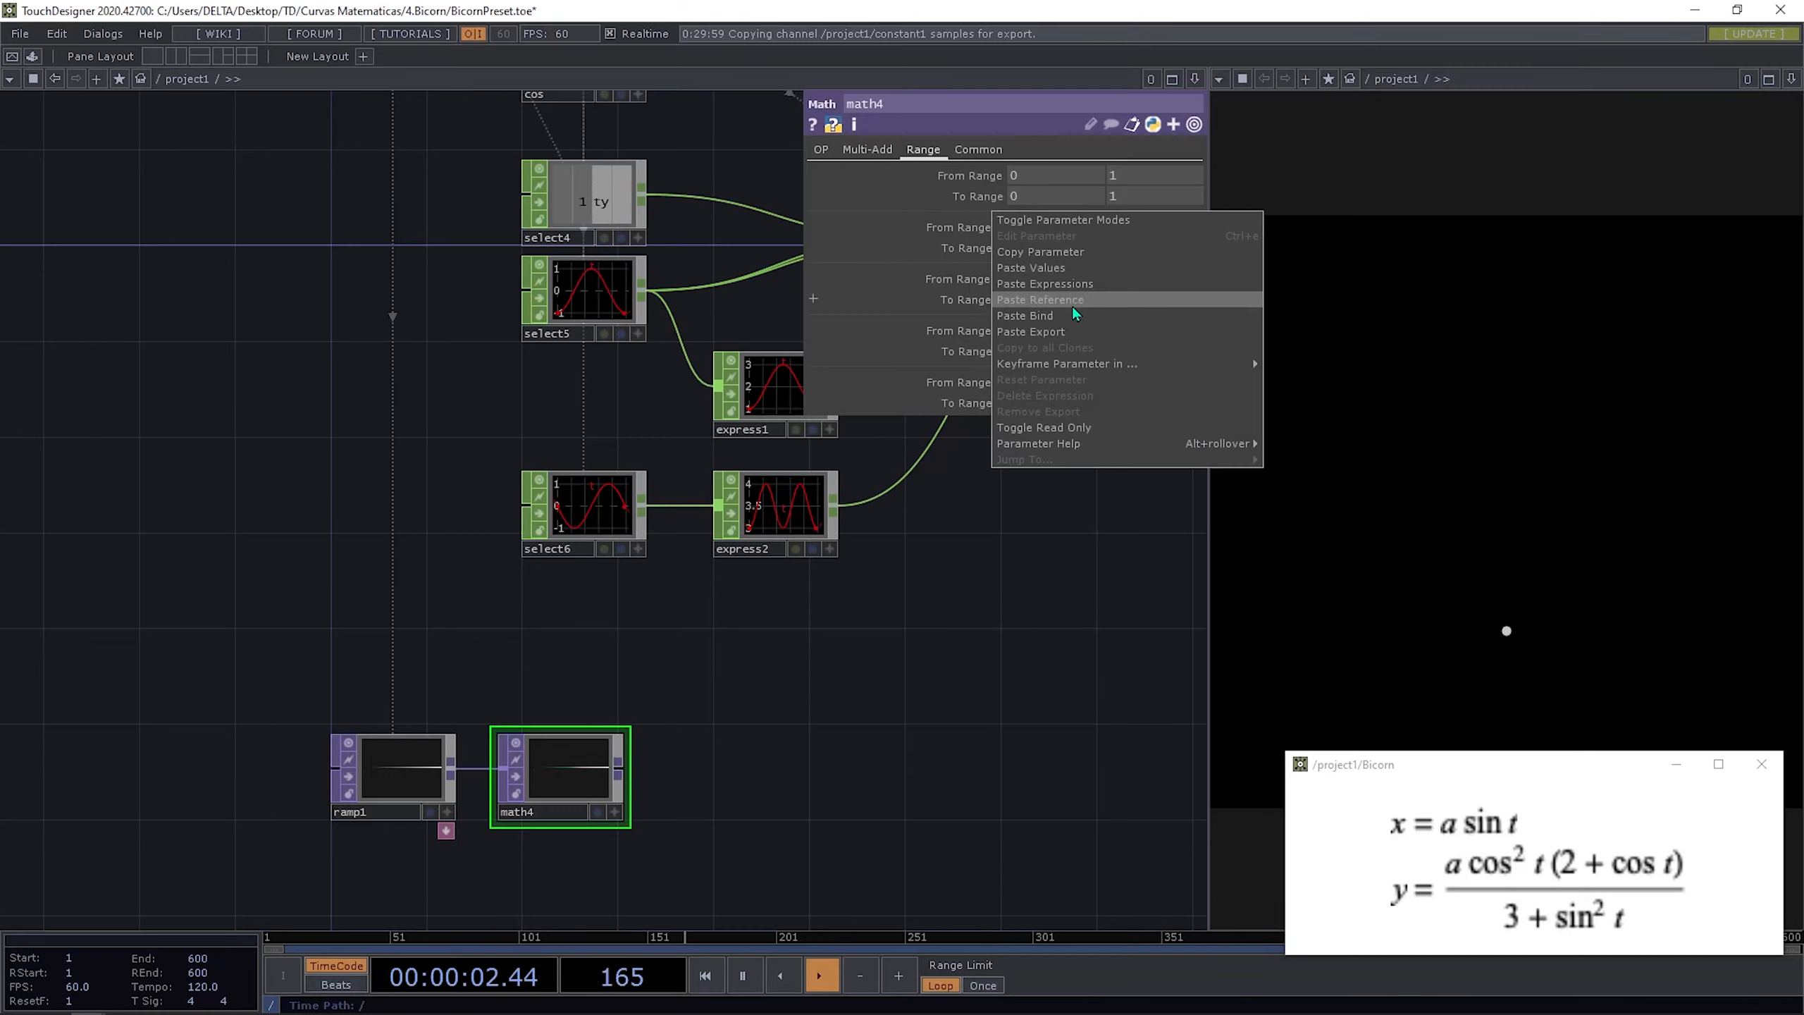
pyautogui.click(1058, 283)
pyautogui.click(928, 303)
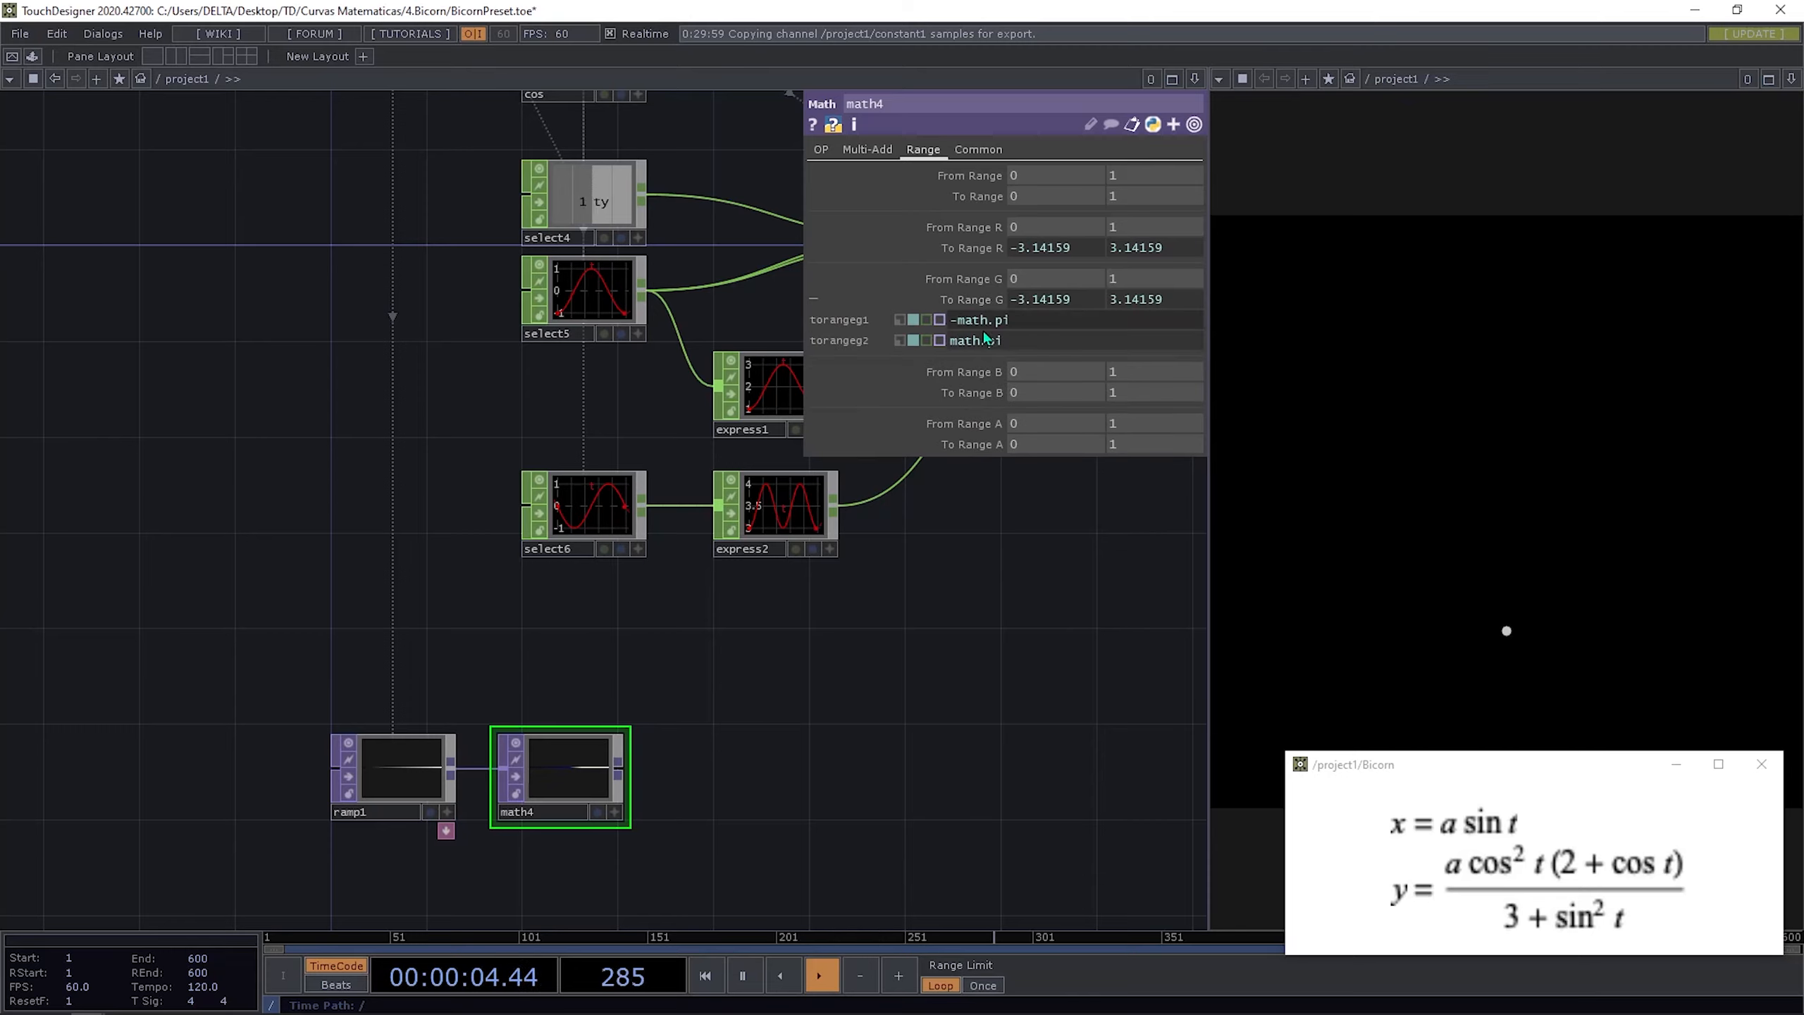
pyautogui.click(883, 304)
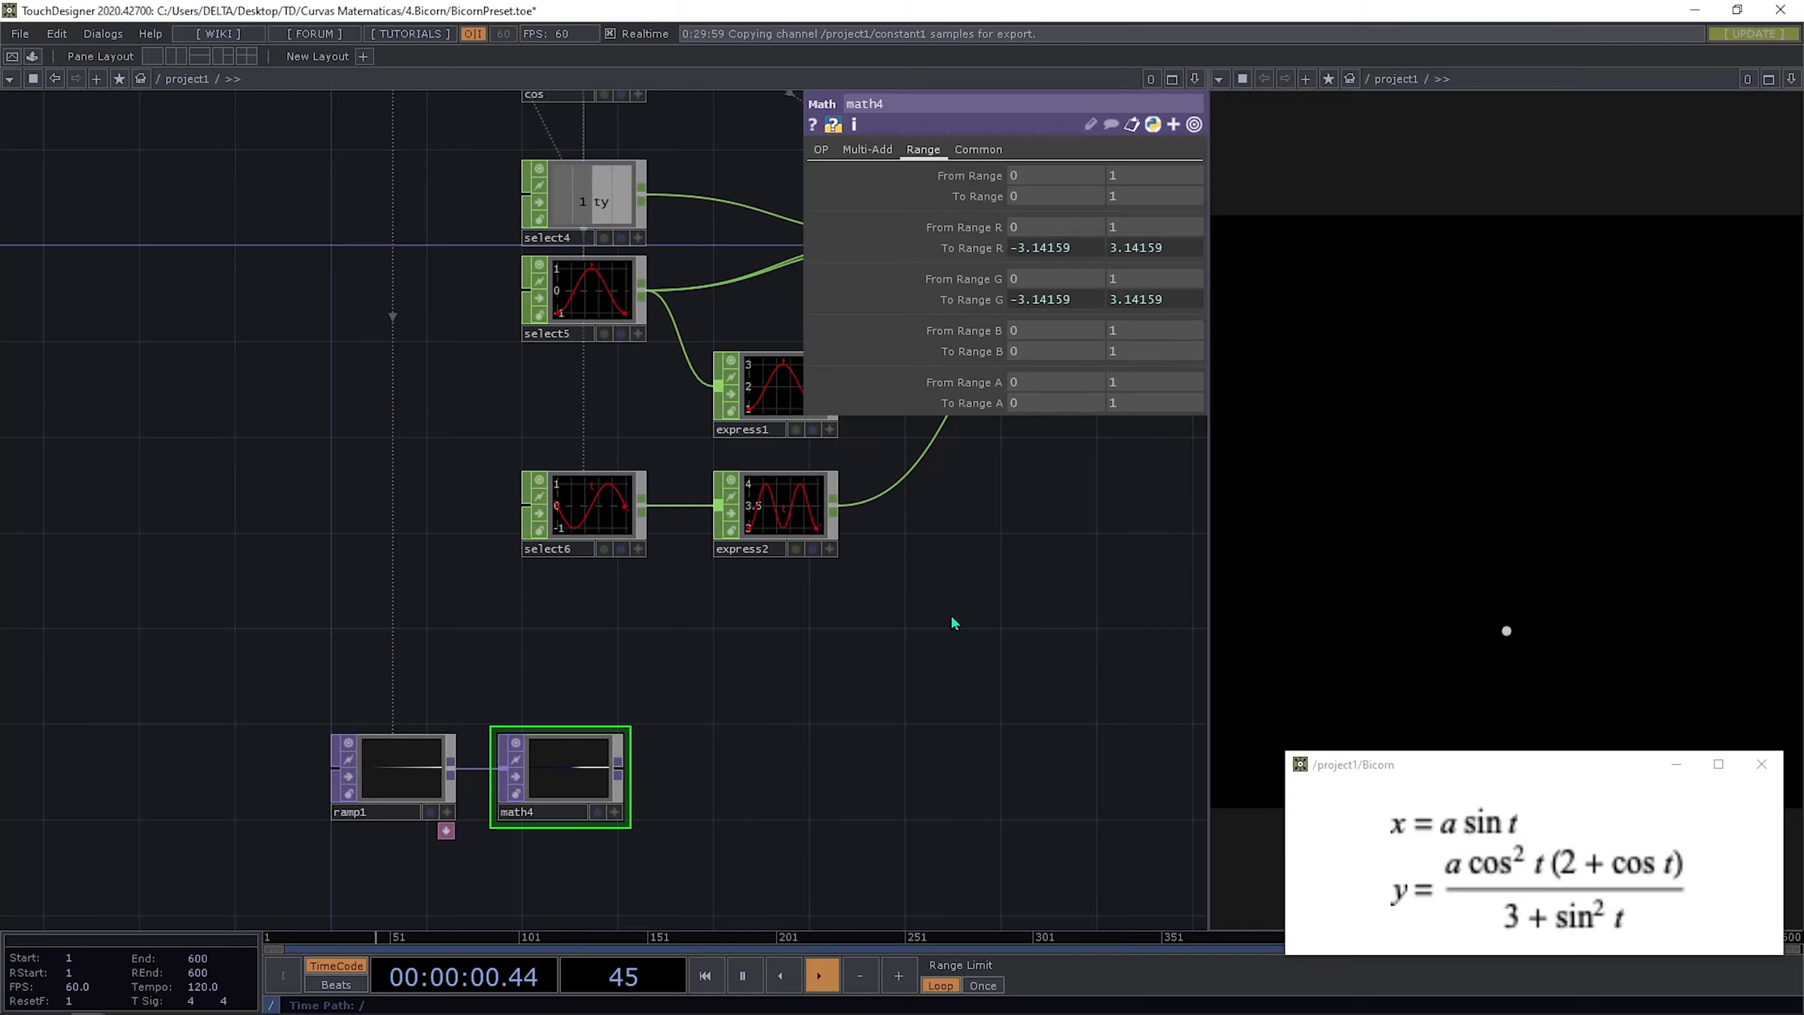
# Step: Add a Function TOP fed by the Math TOP and place it after it in the same row
pyautogui.moveTo(865, 588); pyautogui.dragTo(765, 482)
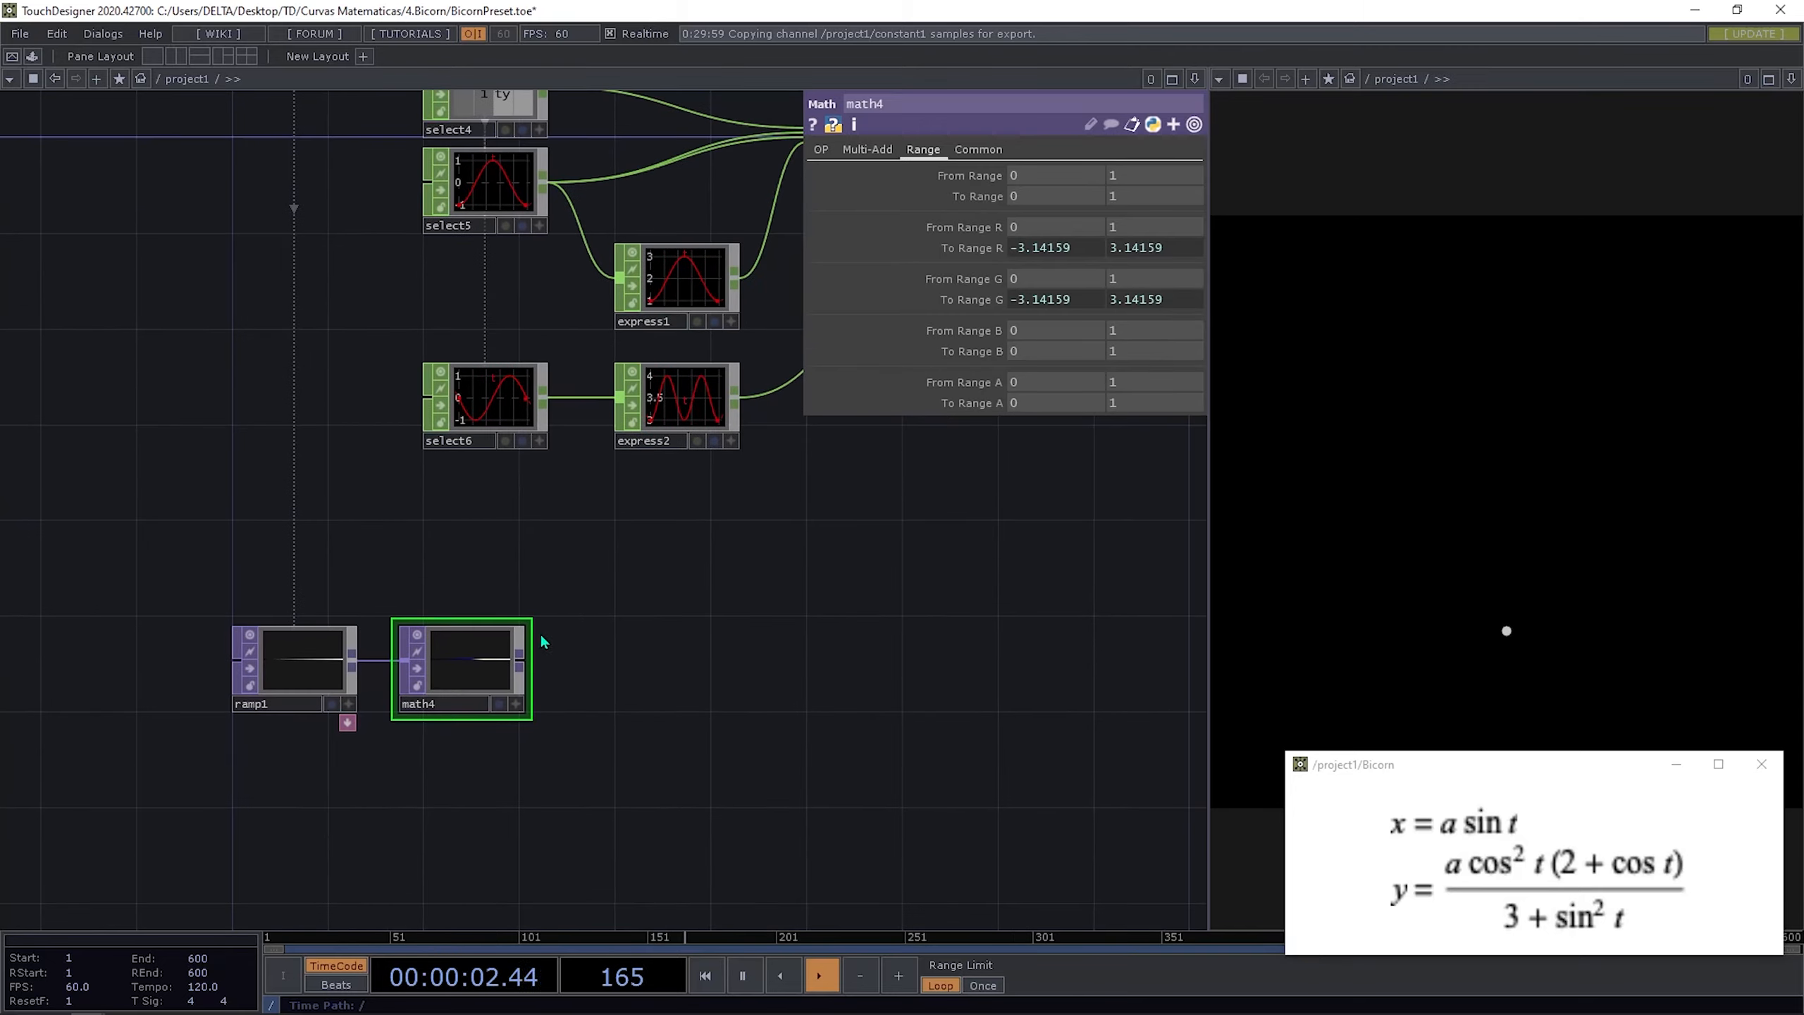
pyautogui.moveTo(568, 643); pyautogui.dragTo(677, 604)
pyautogui.scroll(5, 691, 607)
pyautogui.moveTo(598, 673); pyautogui.dragTo(803, 588)
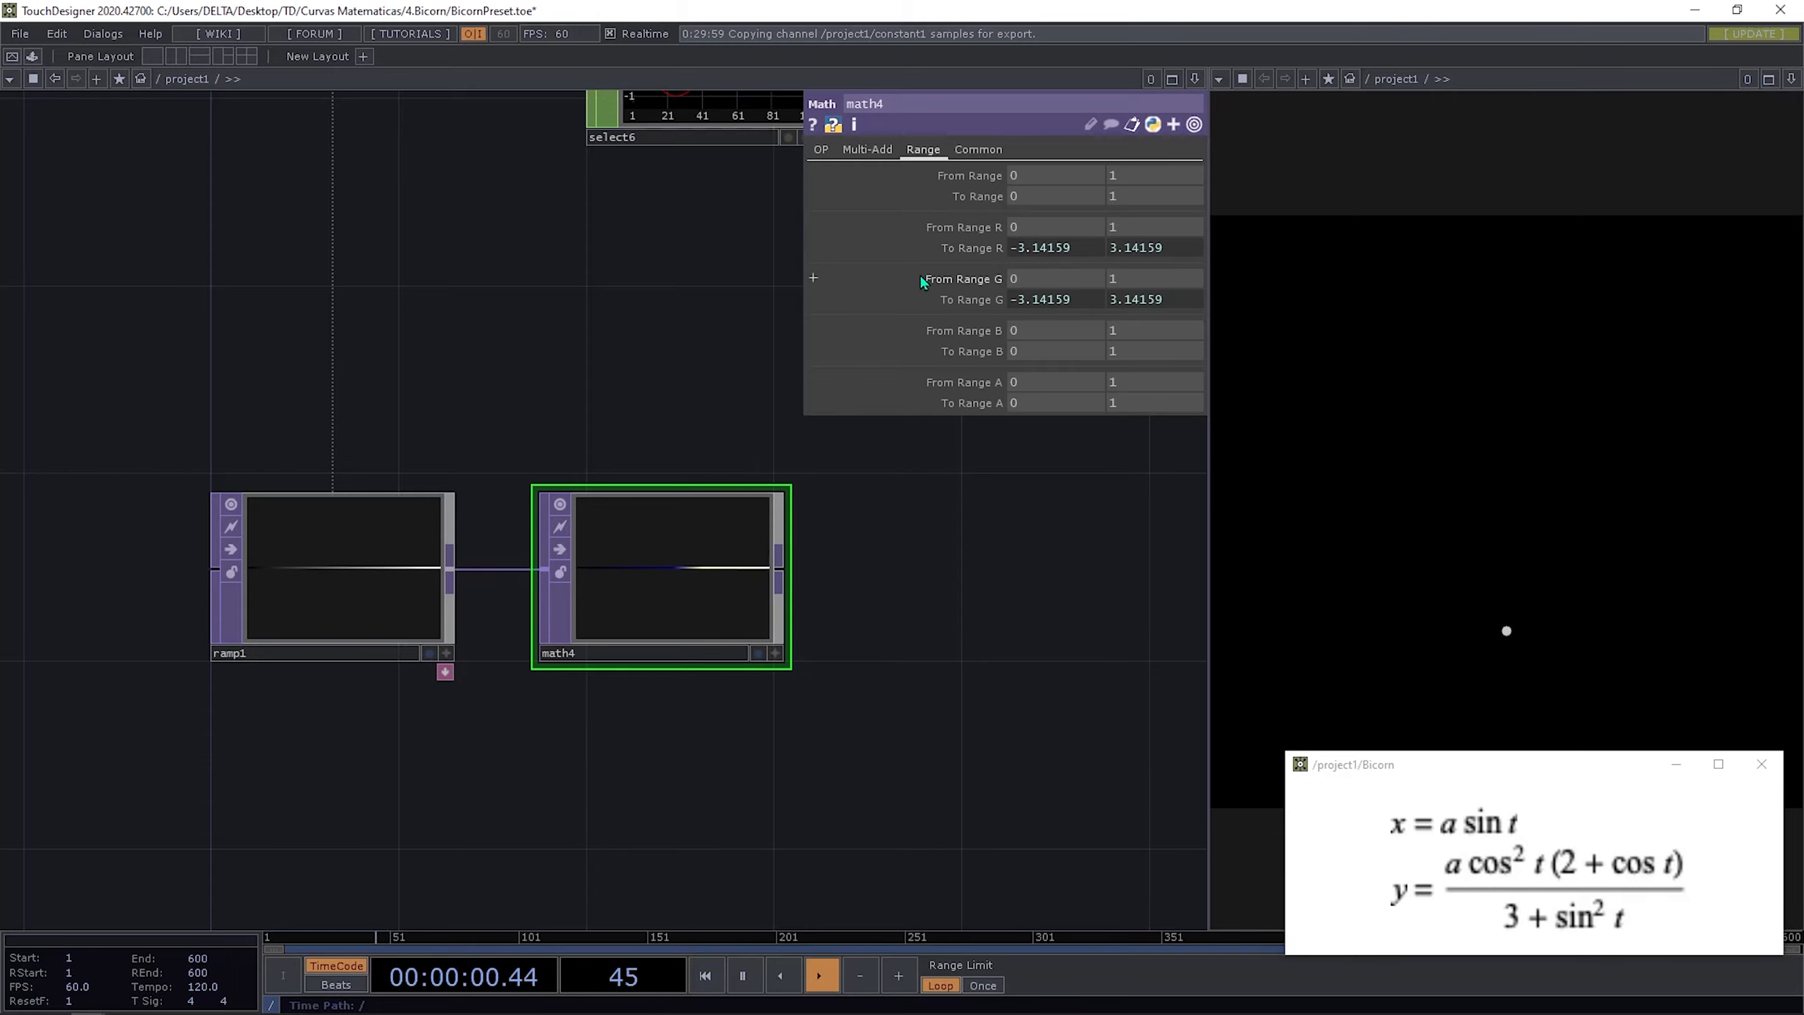
pyautogui.moveTo(838, 568); pyautogui.dragTo(451, 538)
pyautogui.scroll(-2, 785, 537)
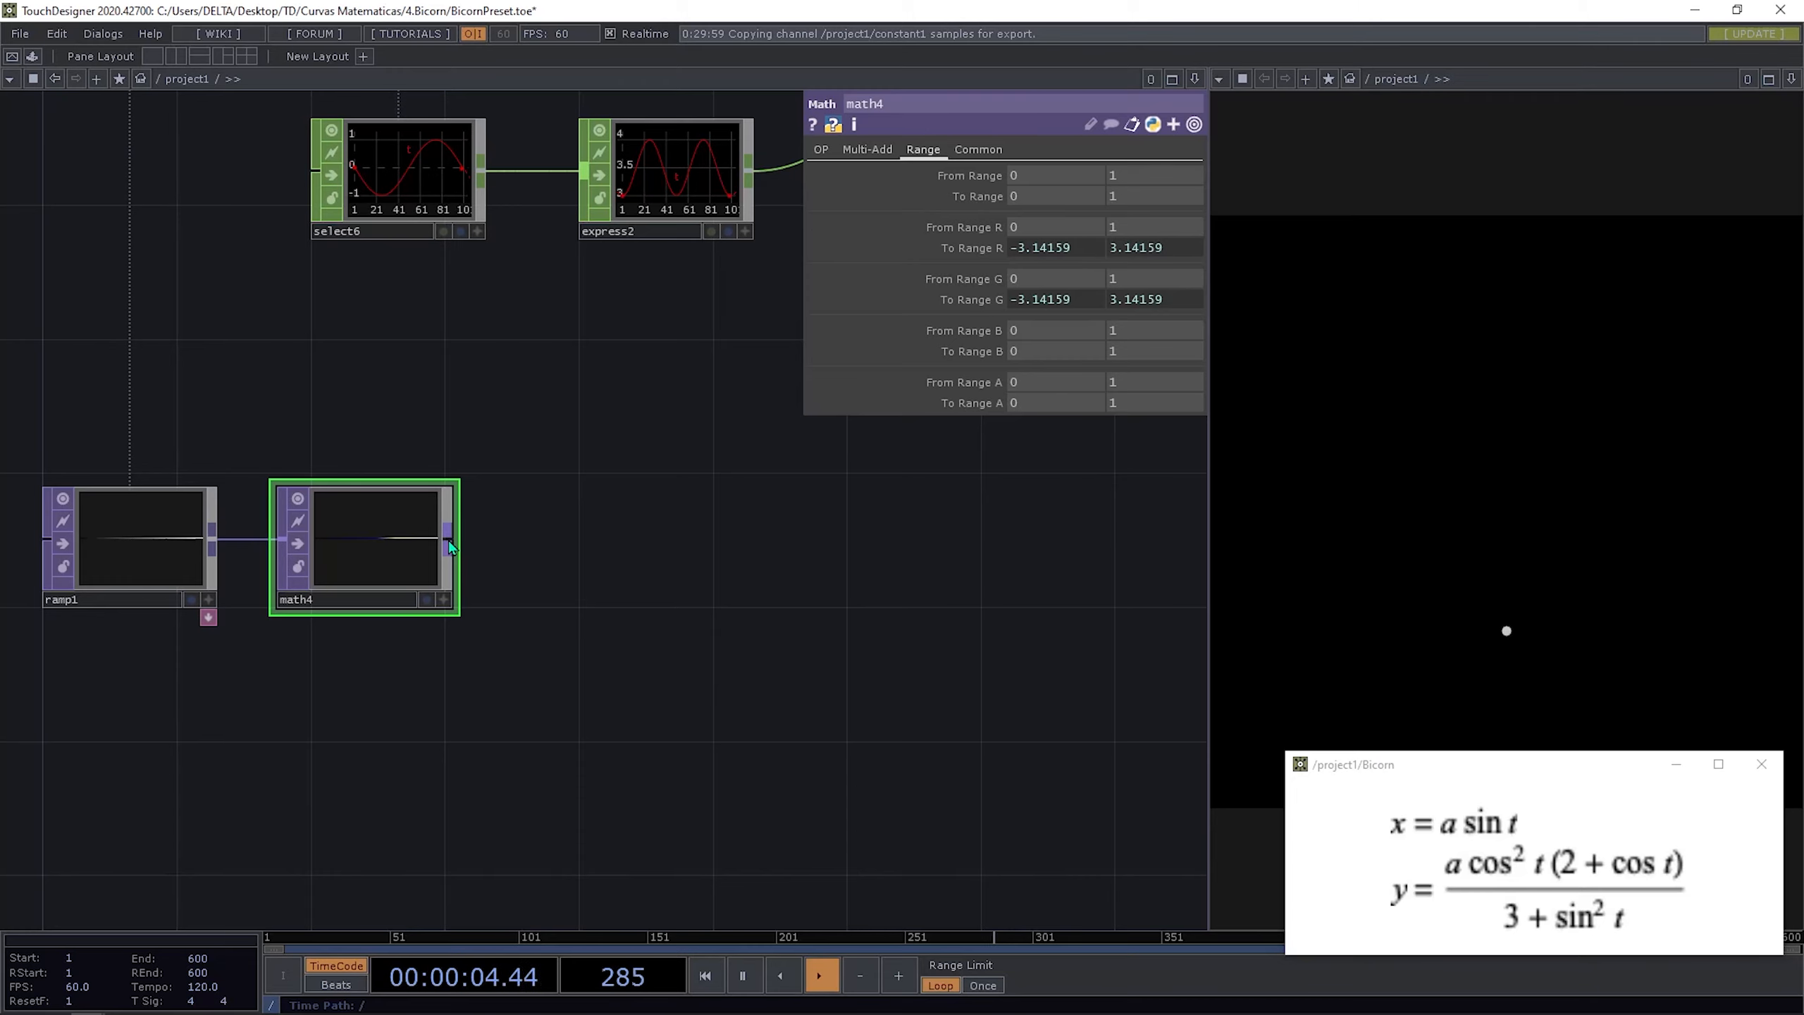
pyautogui.rightClick(448, 540)
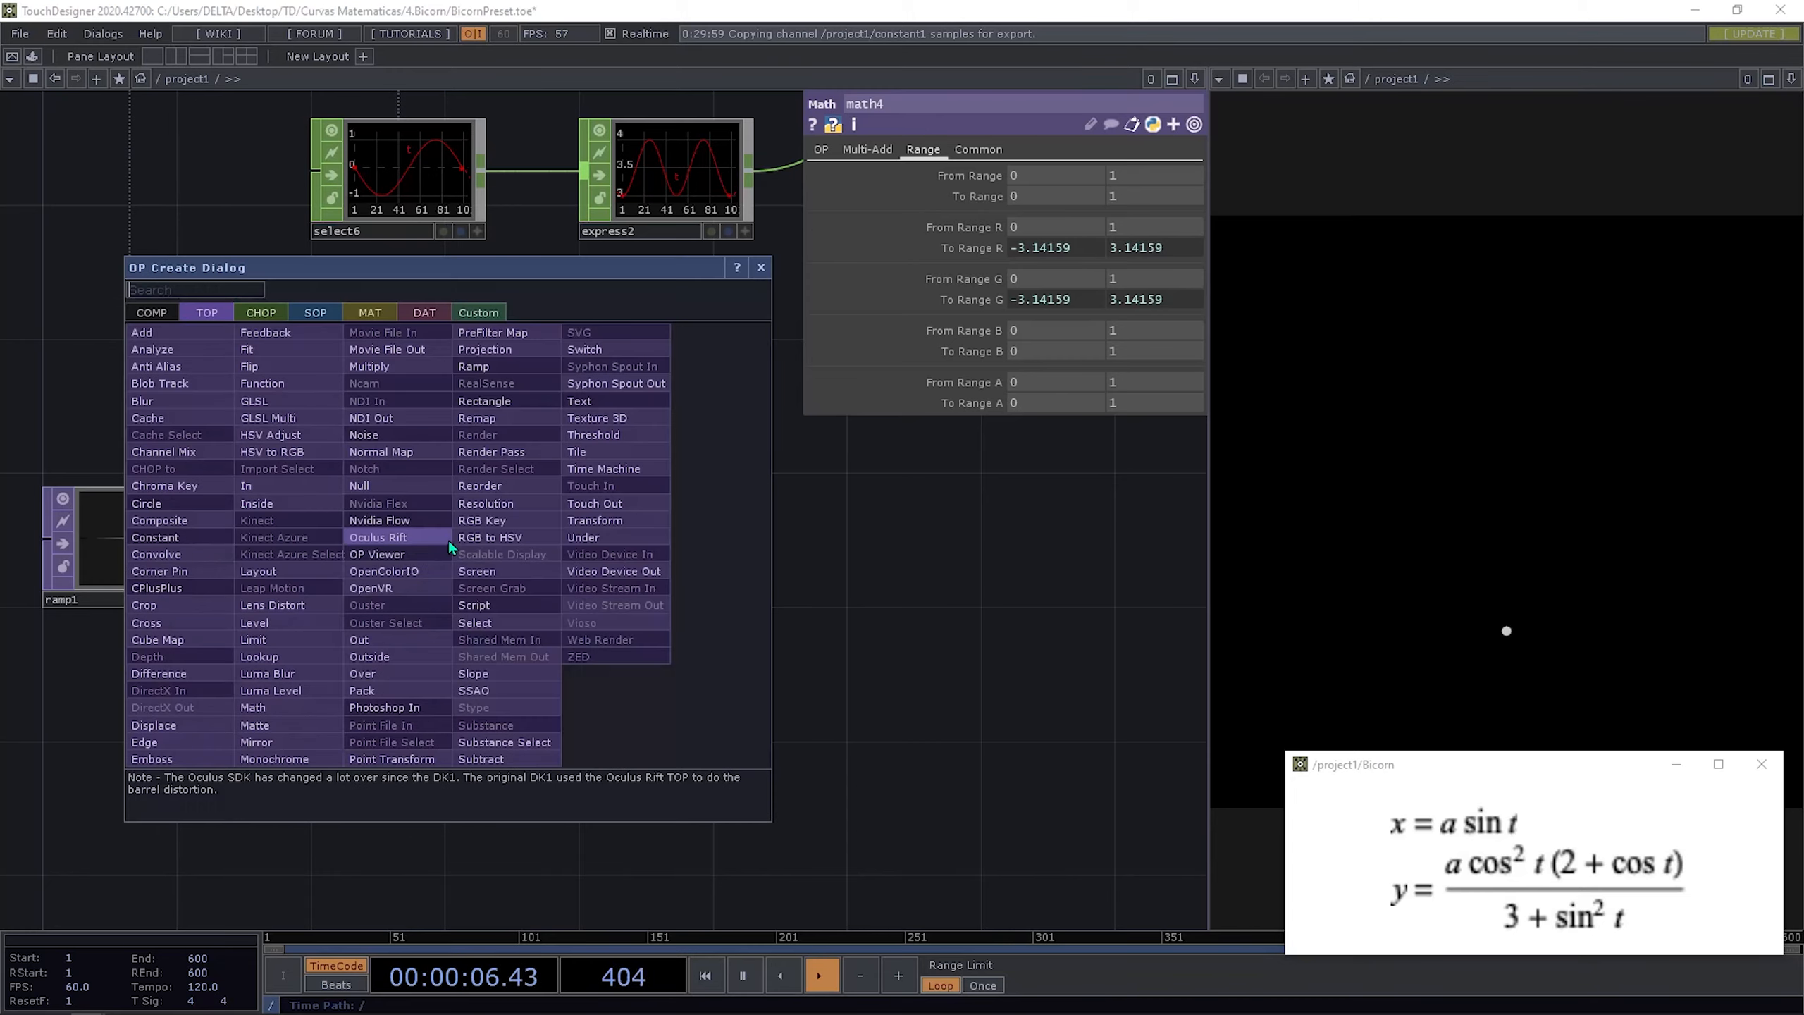
pyautogui.write('f')
pyautogui.click(262, 383)
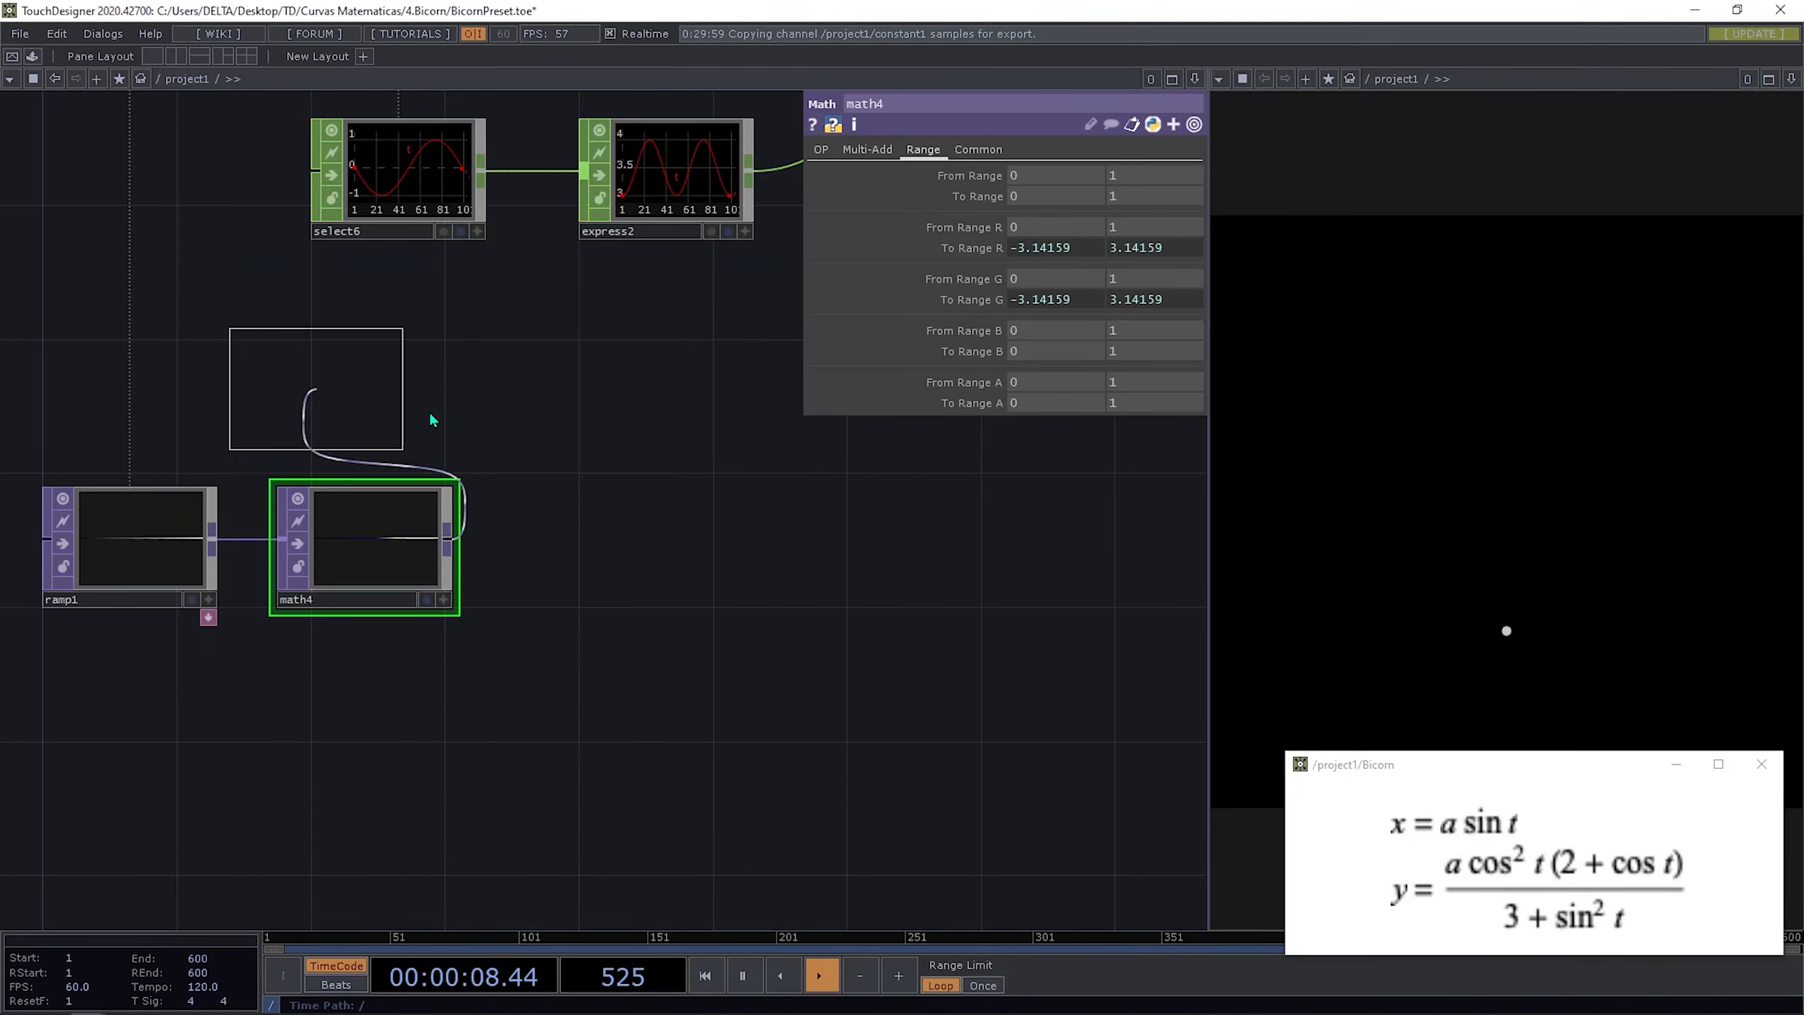
pyautogui.click(584, 538)
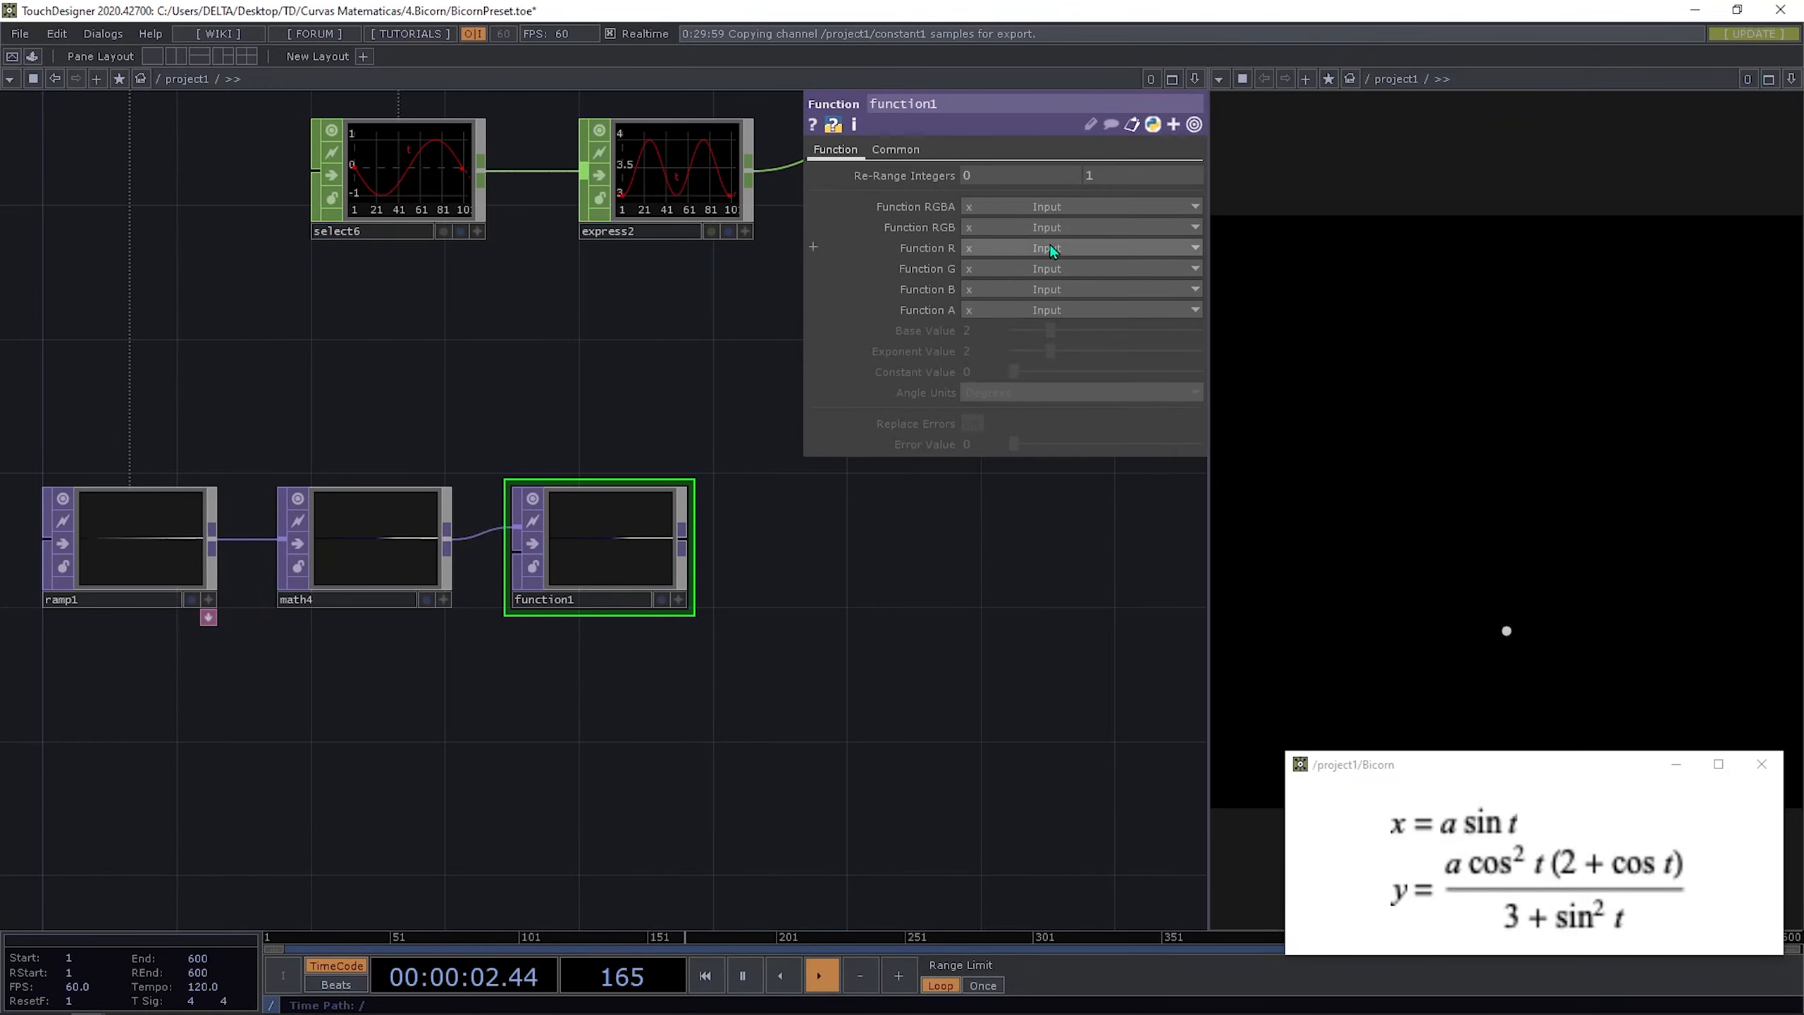
# Step: Set the Function TOP's Function R to Sine and its Function G to Cosine
pyautogui.moveTo(507, 327); pyautogui.dragTo(469, 650)
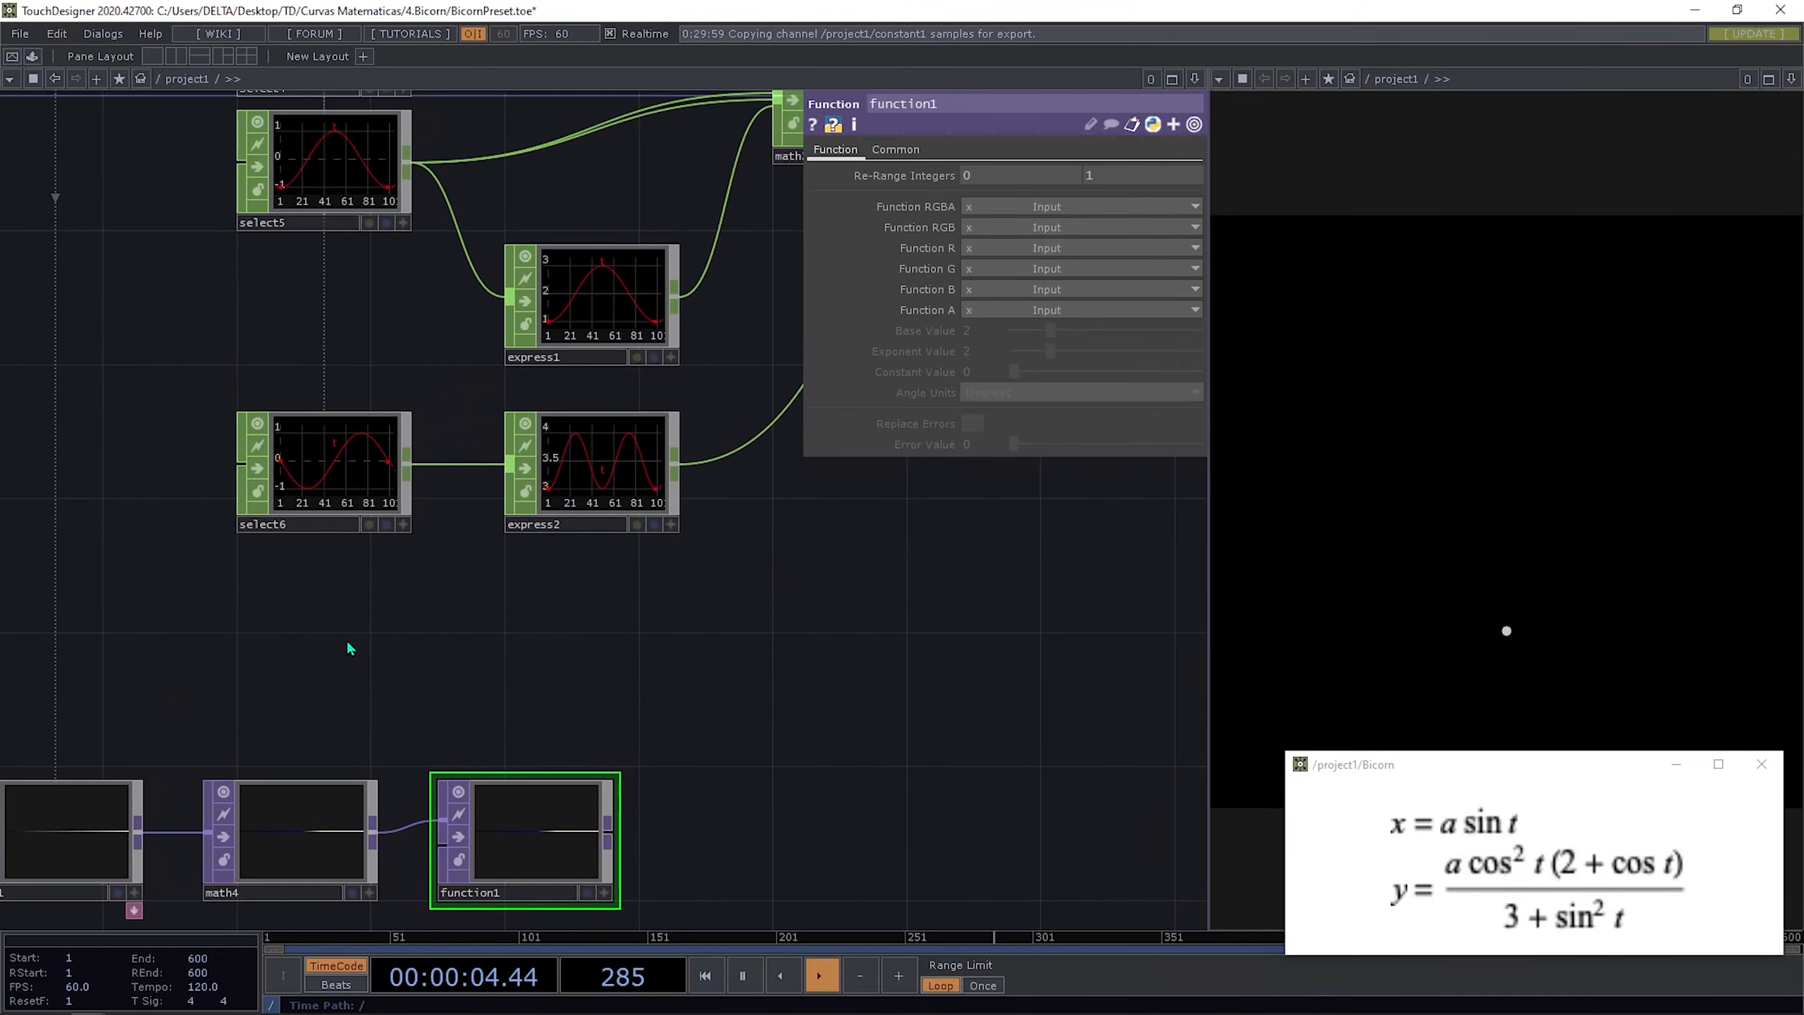
pyautogui.scroll(-5, 347, 639)
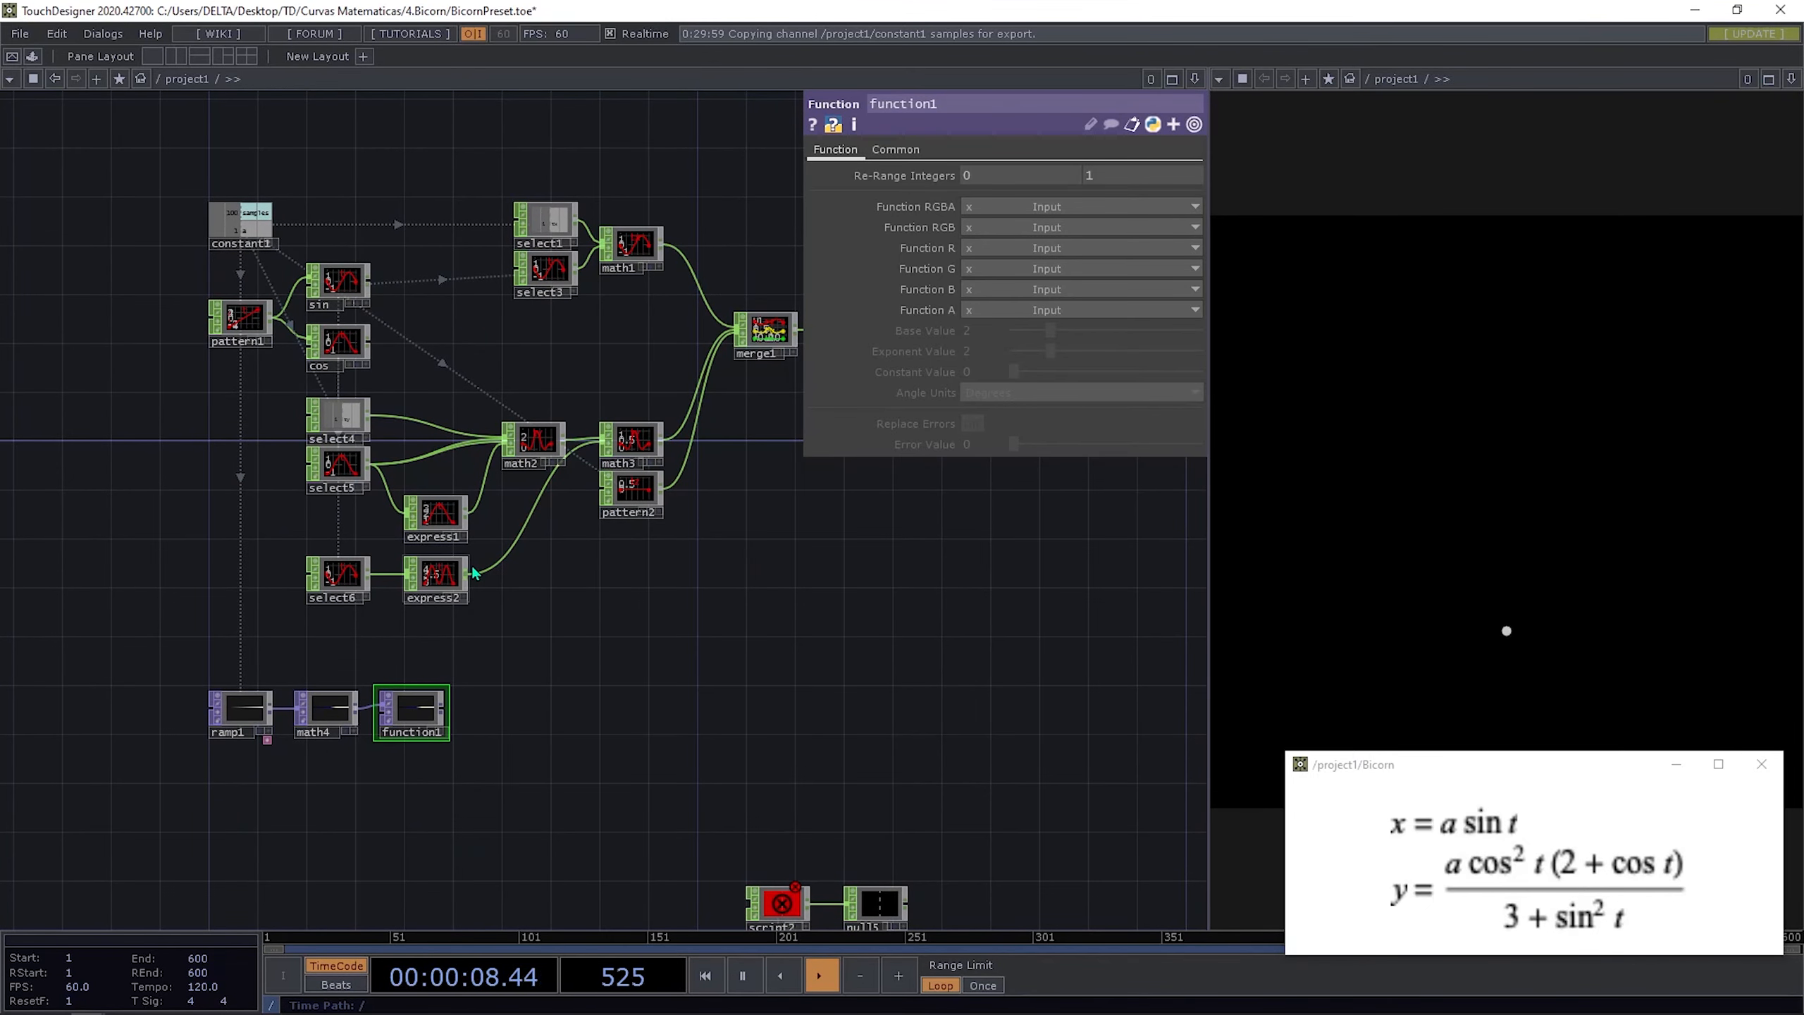
pyautogui.moveTo(669, 576); pyautogui.dragTo(762, 522)
pyautogui.scroll(3, 662, 551)
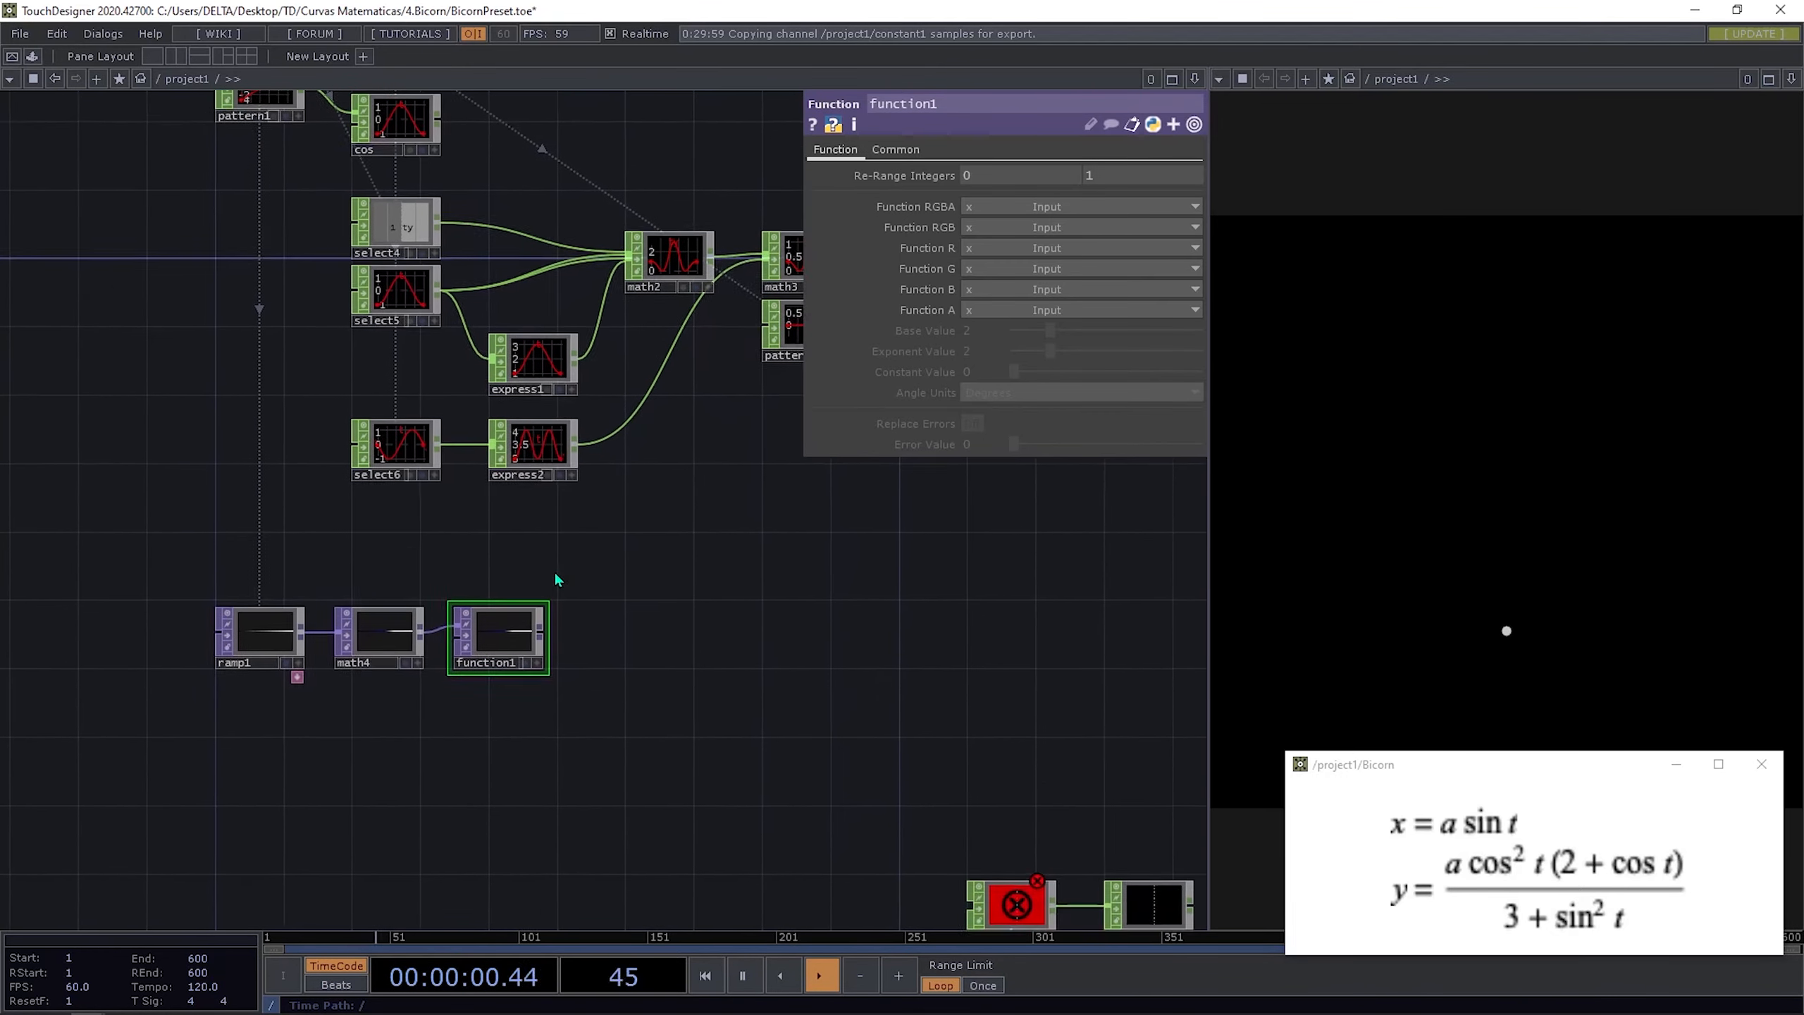
pyautogui.scroll(3, 495, 688)
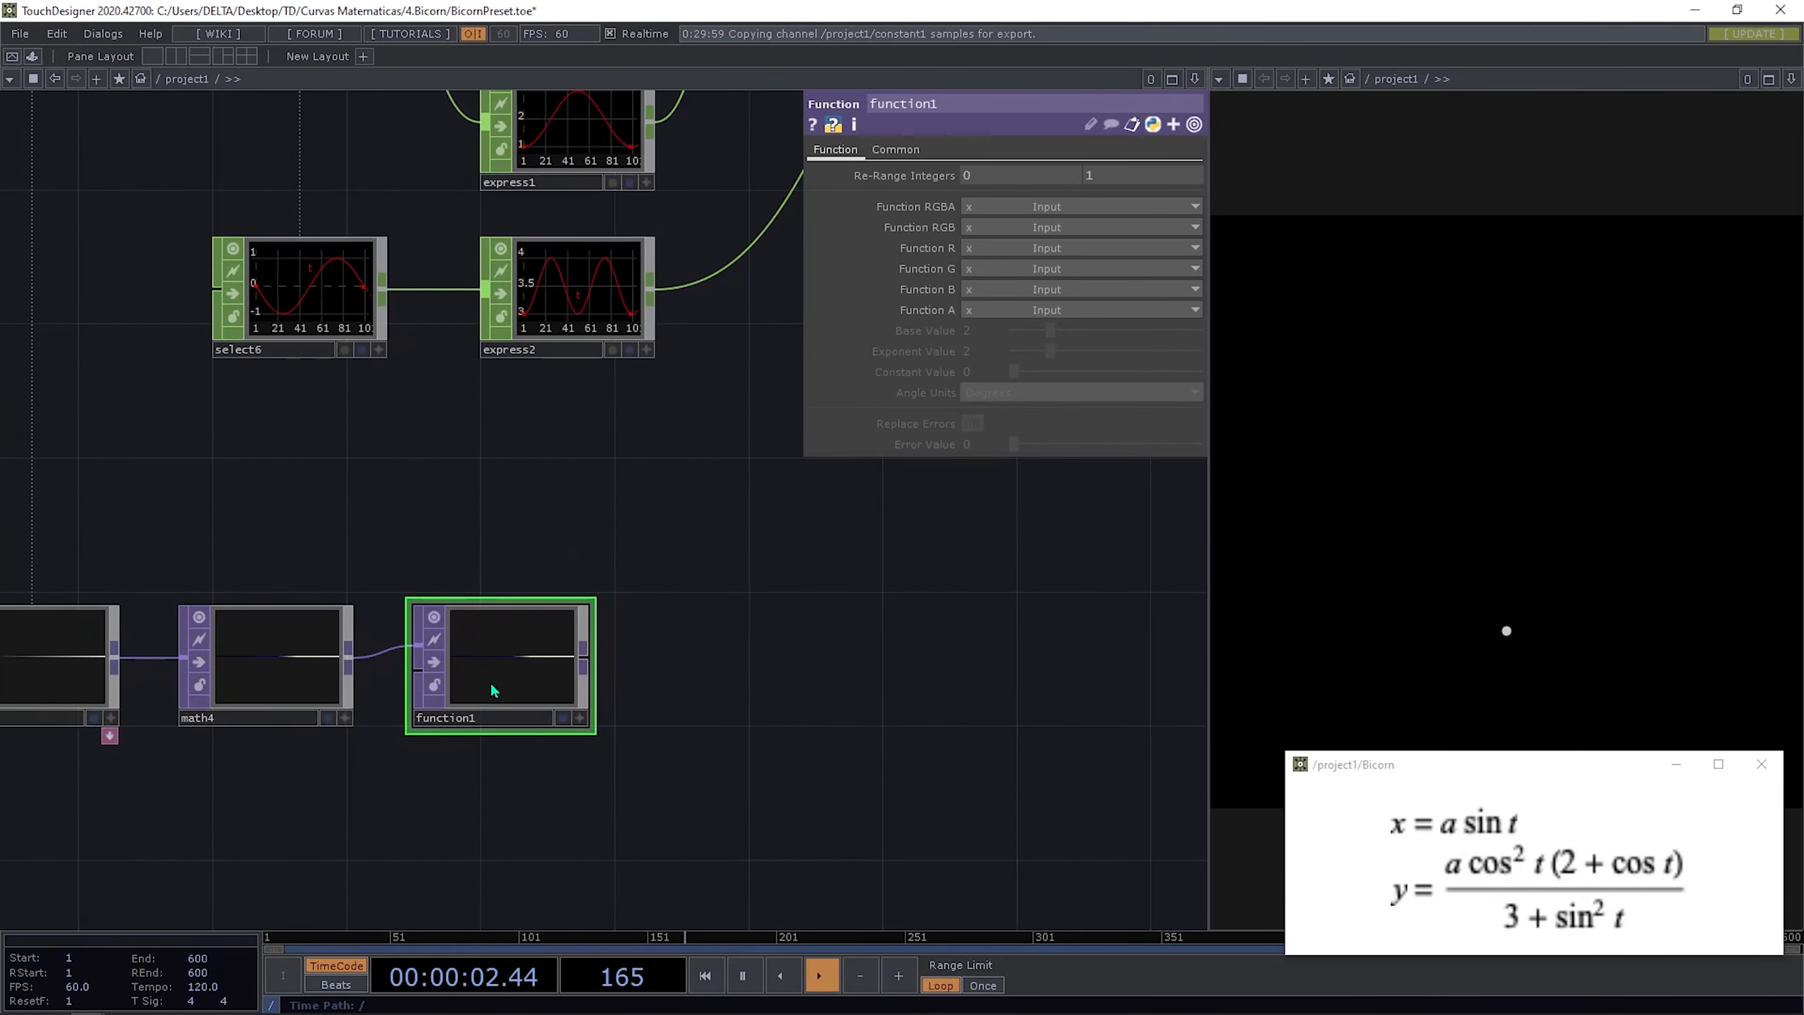
pyautogui.click(1064, 249)
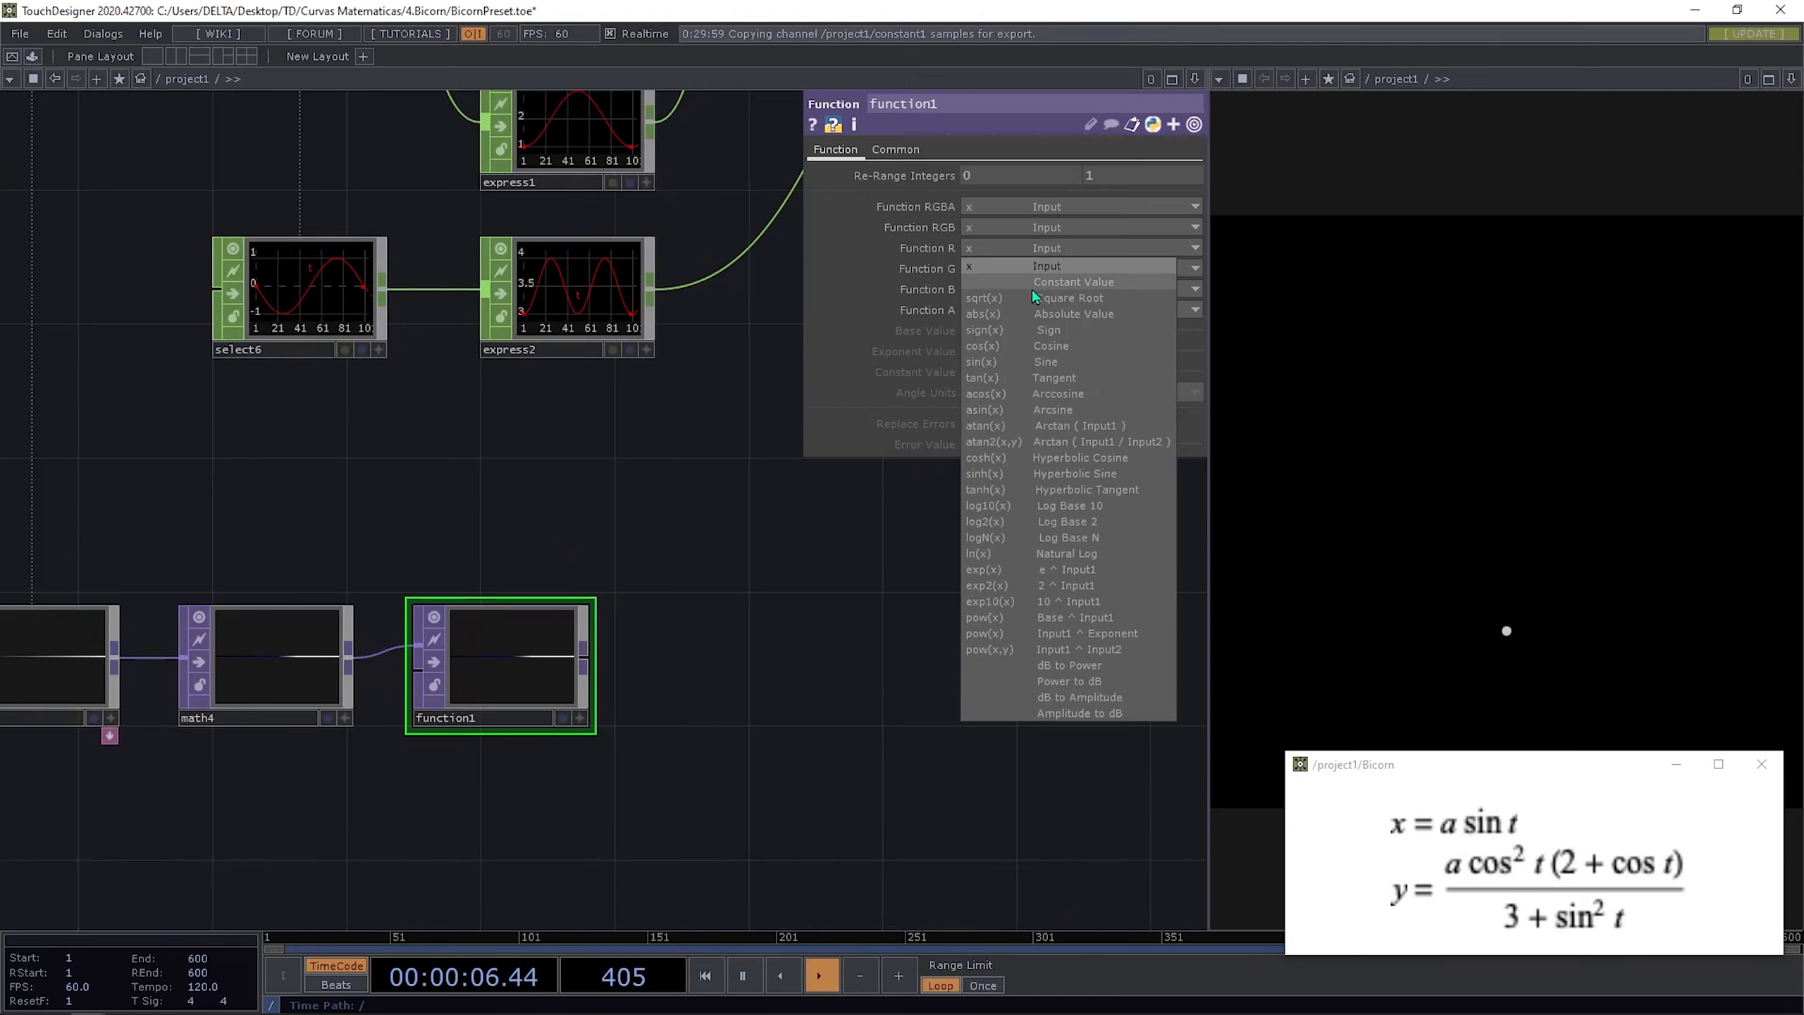
pyautogui.click(1032, 361)
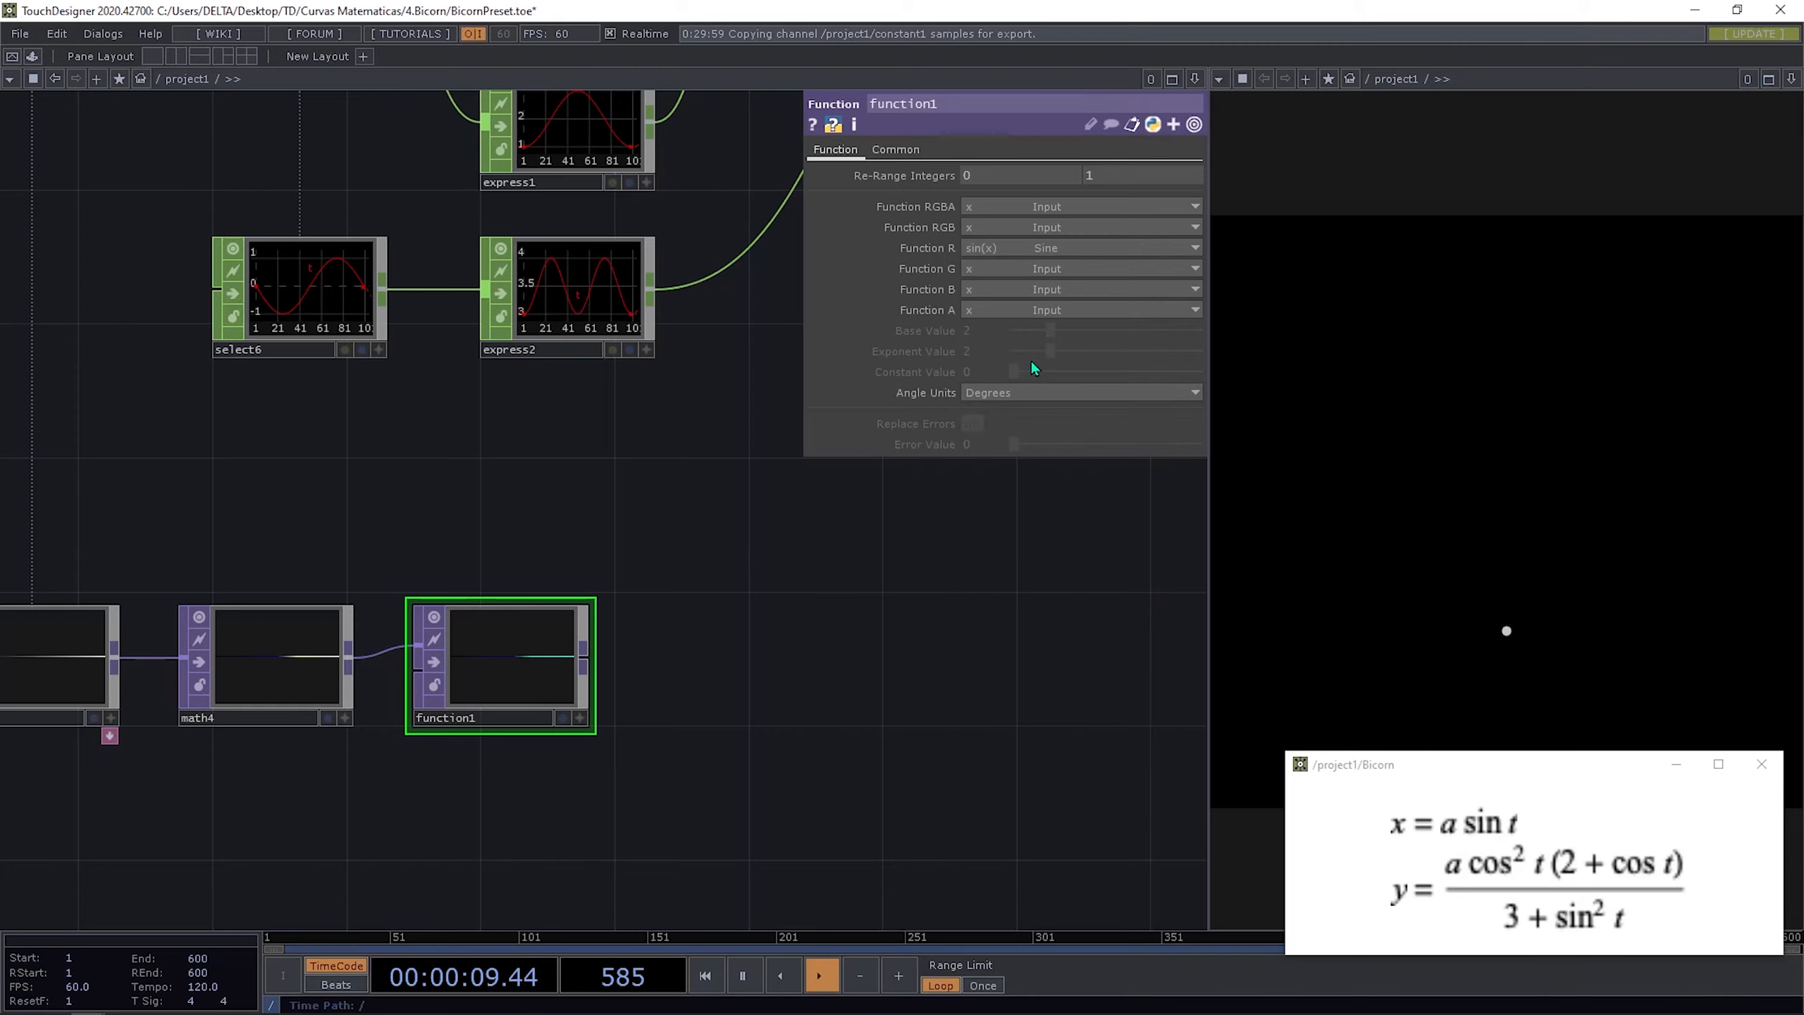
pyautogui.click(1041, 268)
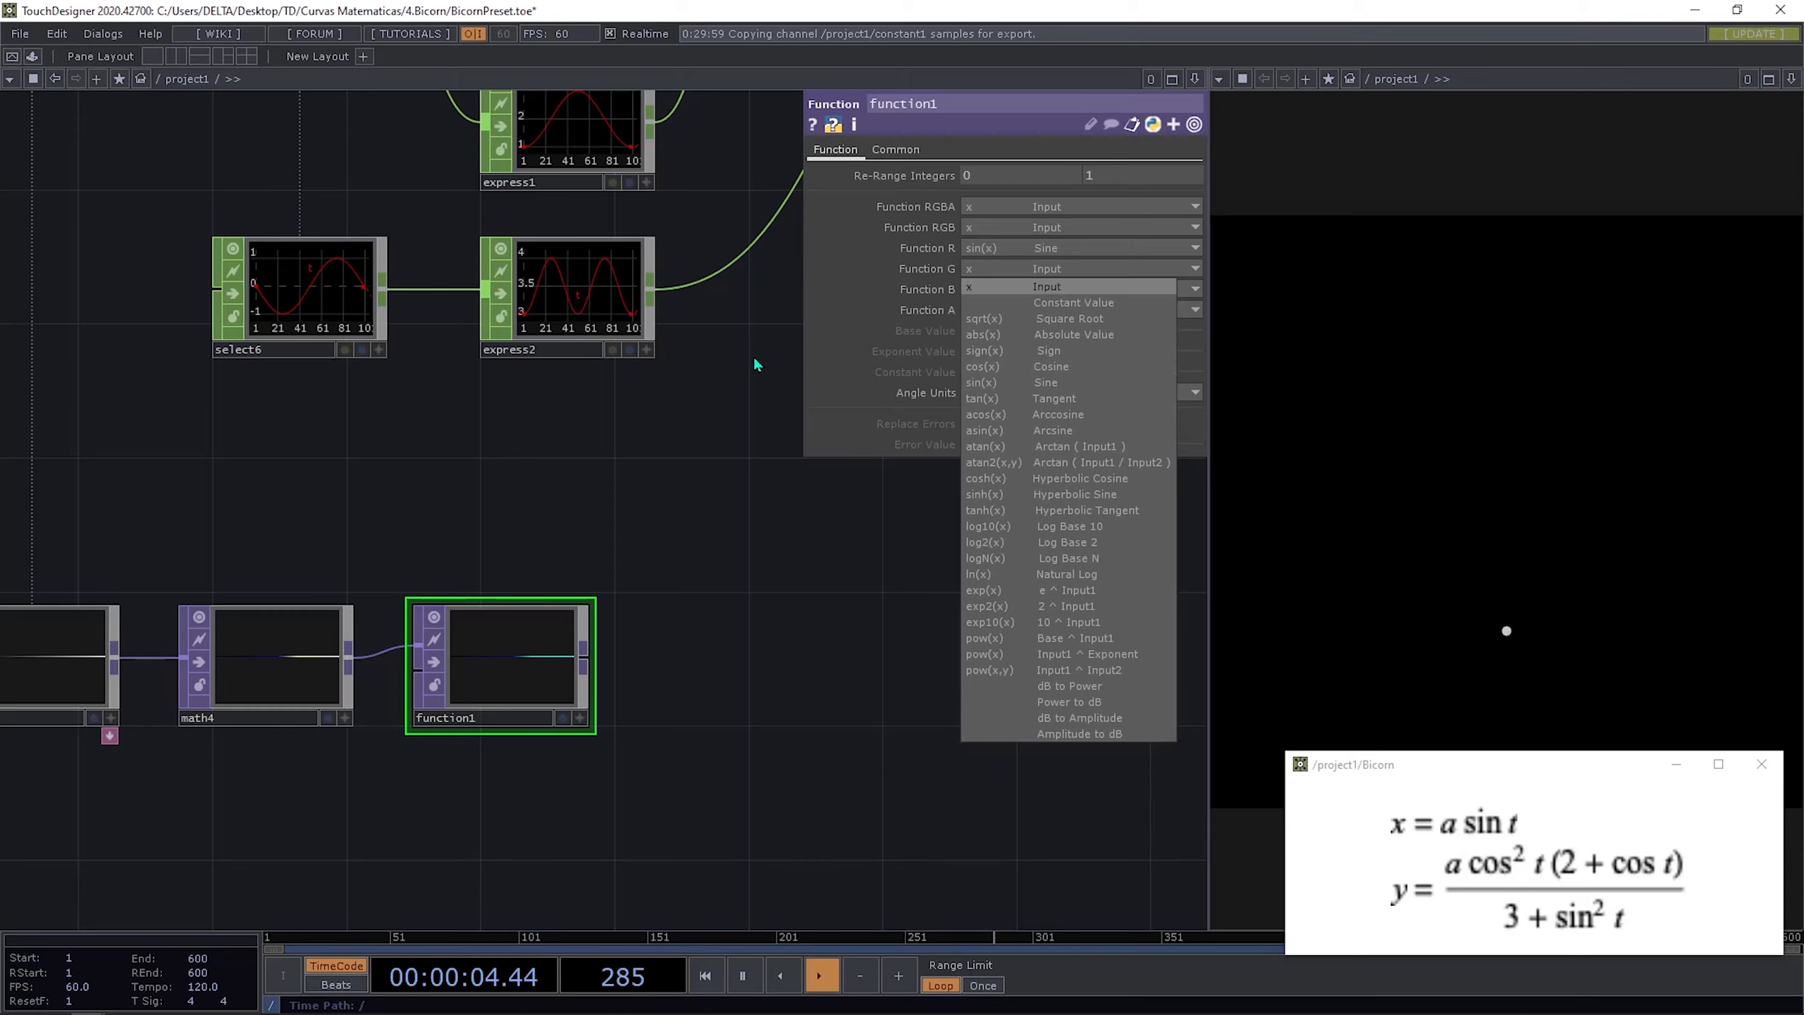
pyautogui.click(1073, 367)
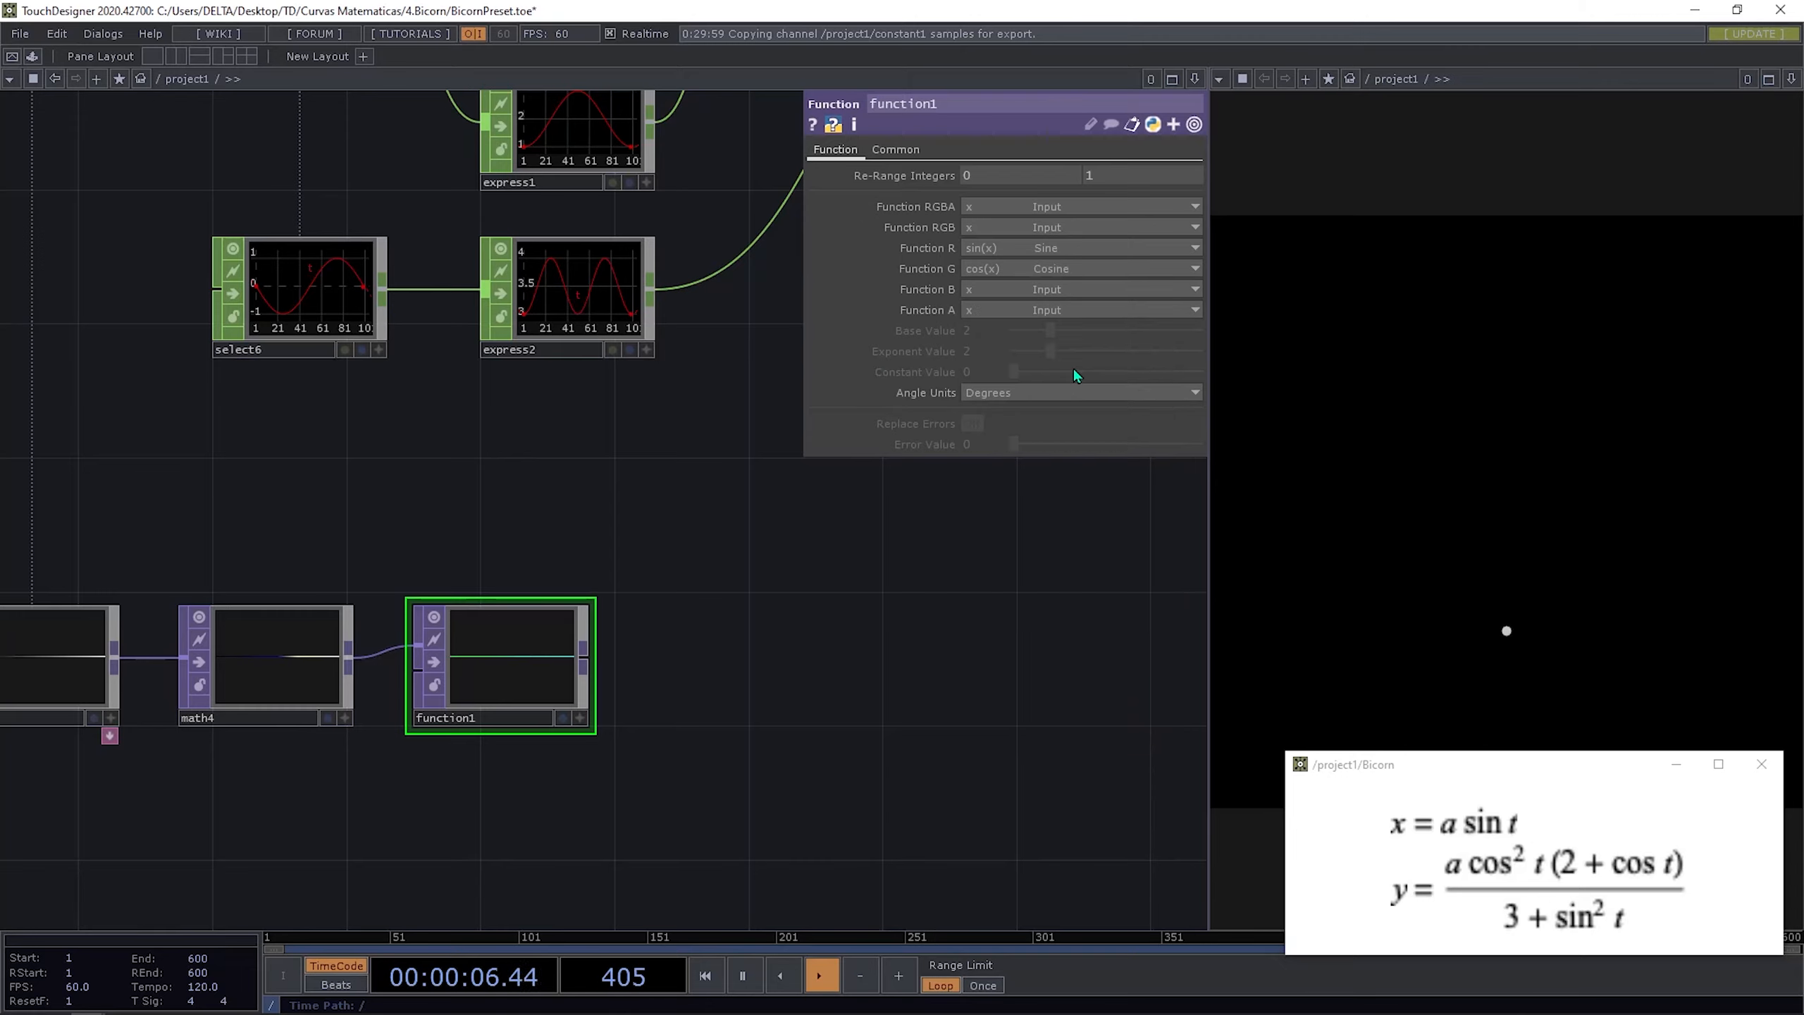
# Step: Set the Function TOP's Function B to Constant Value and its Angle Units to Radians
pyautogui.moveTo(659, 533); pyautogui.dragTo(656, 454)
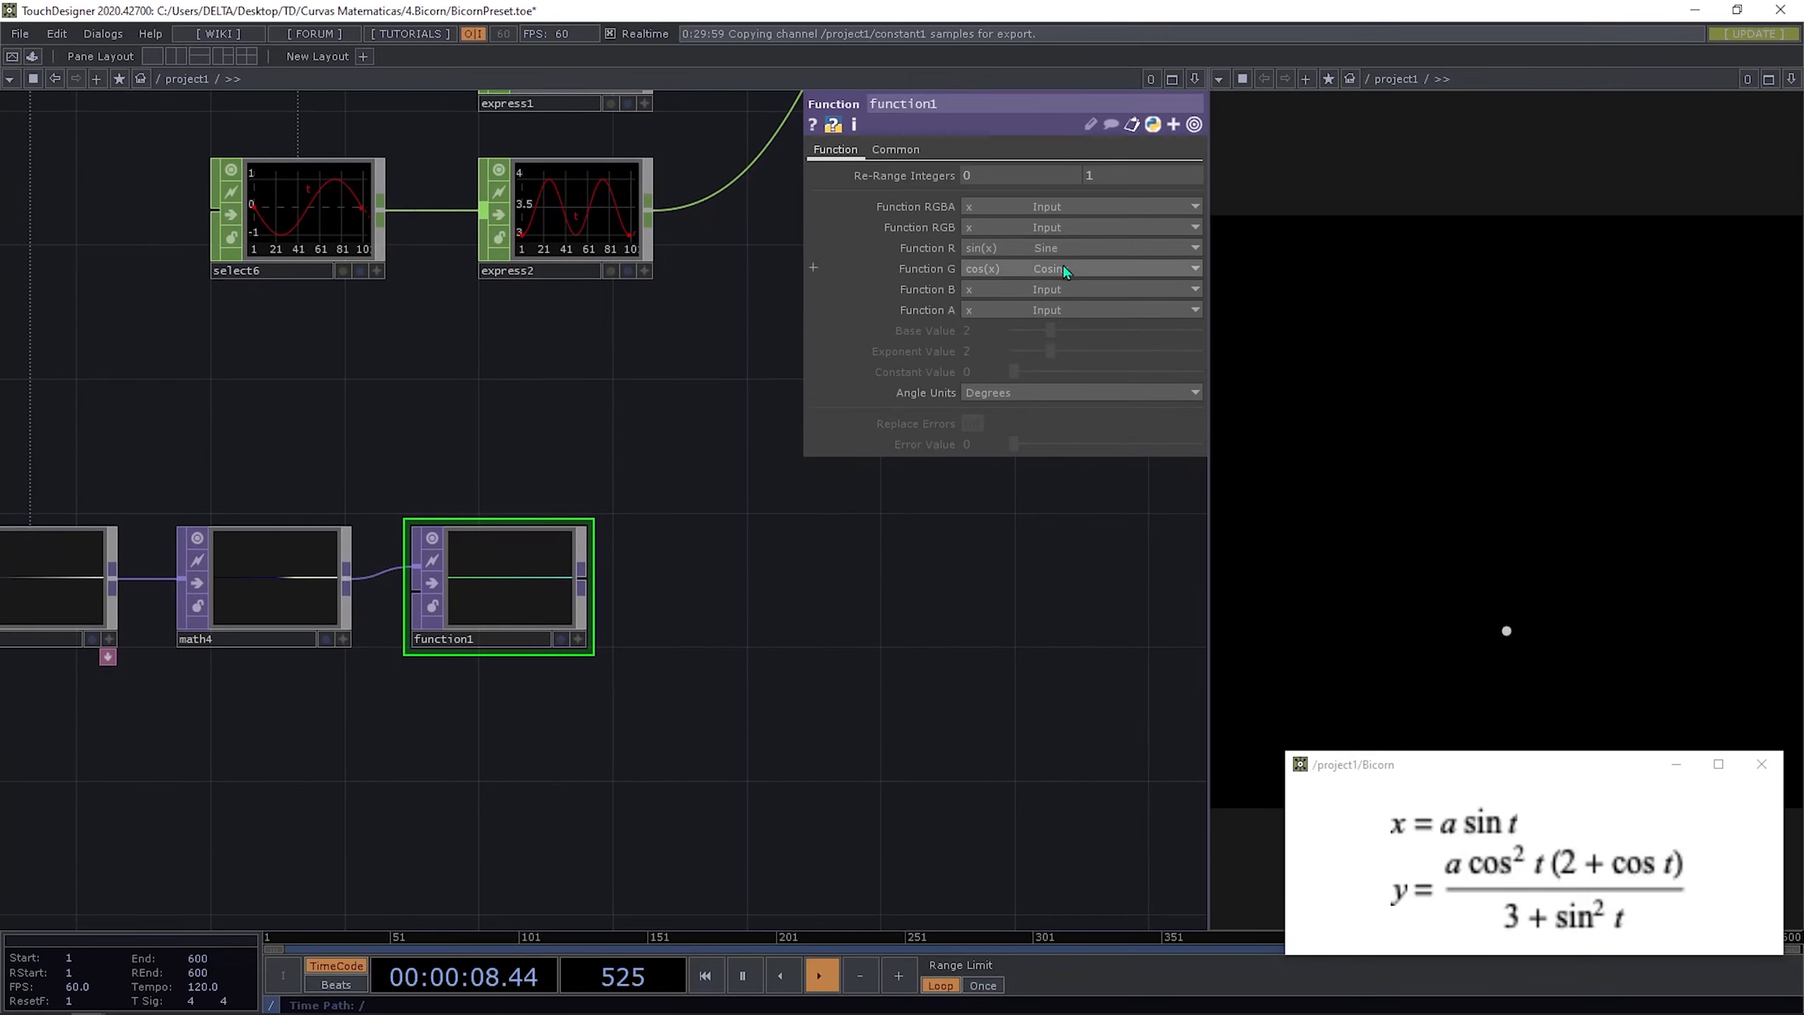
pyautogui.click(1043, 289)
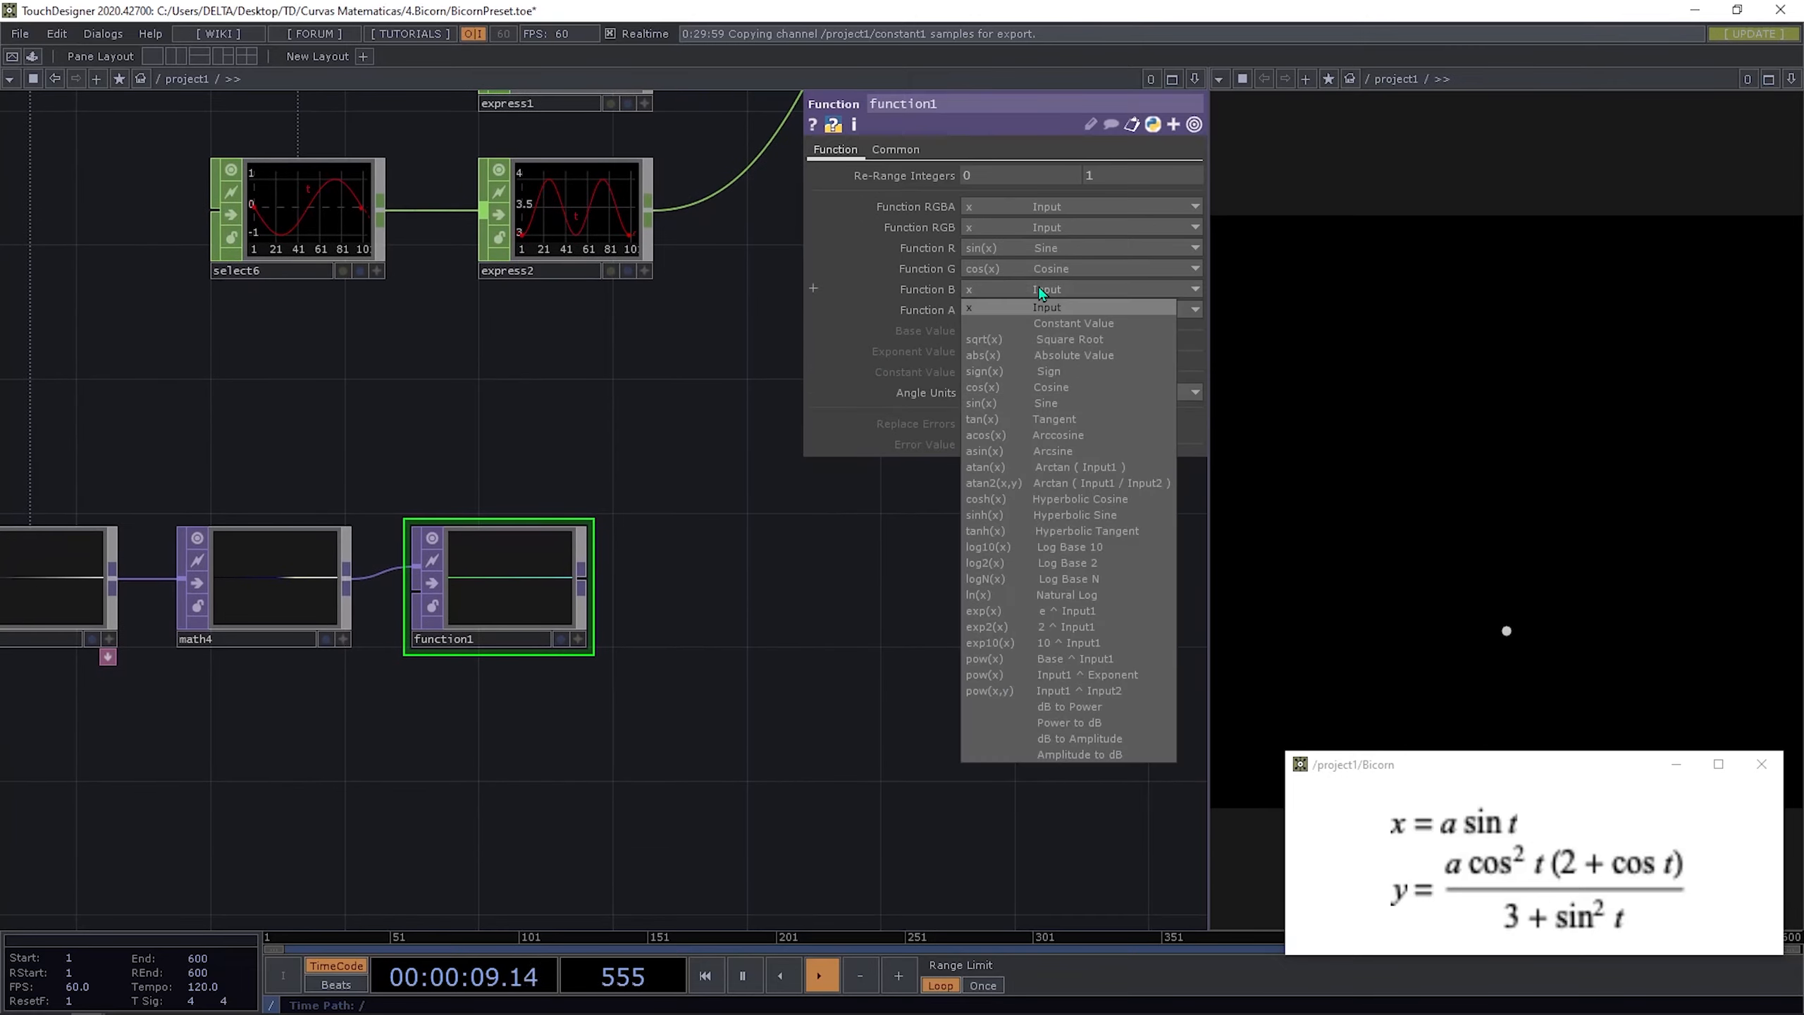
pyautogui.click(1040, 324)
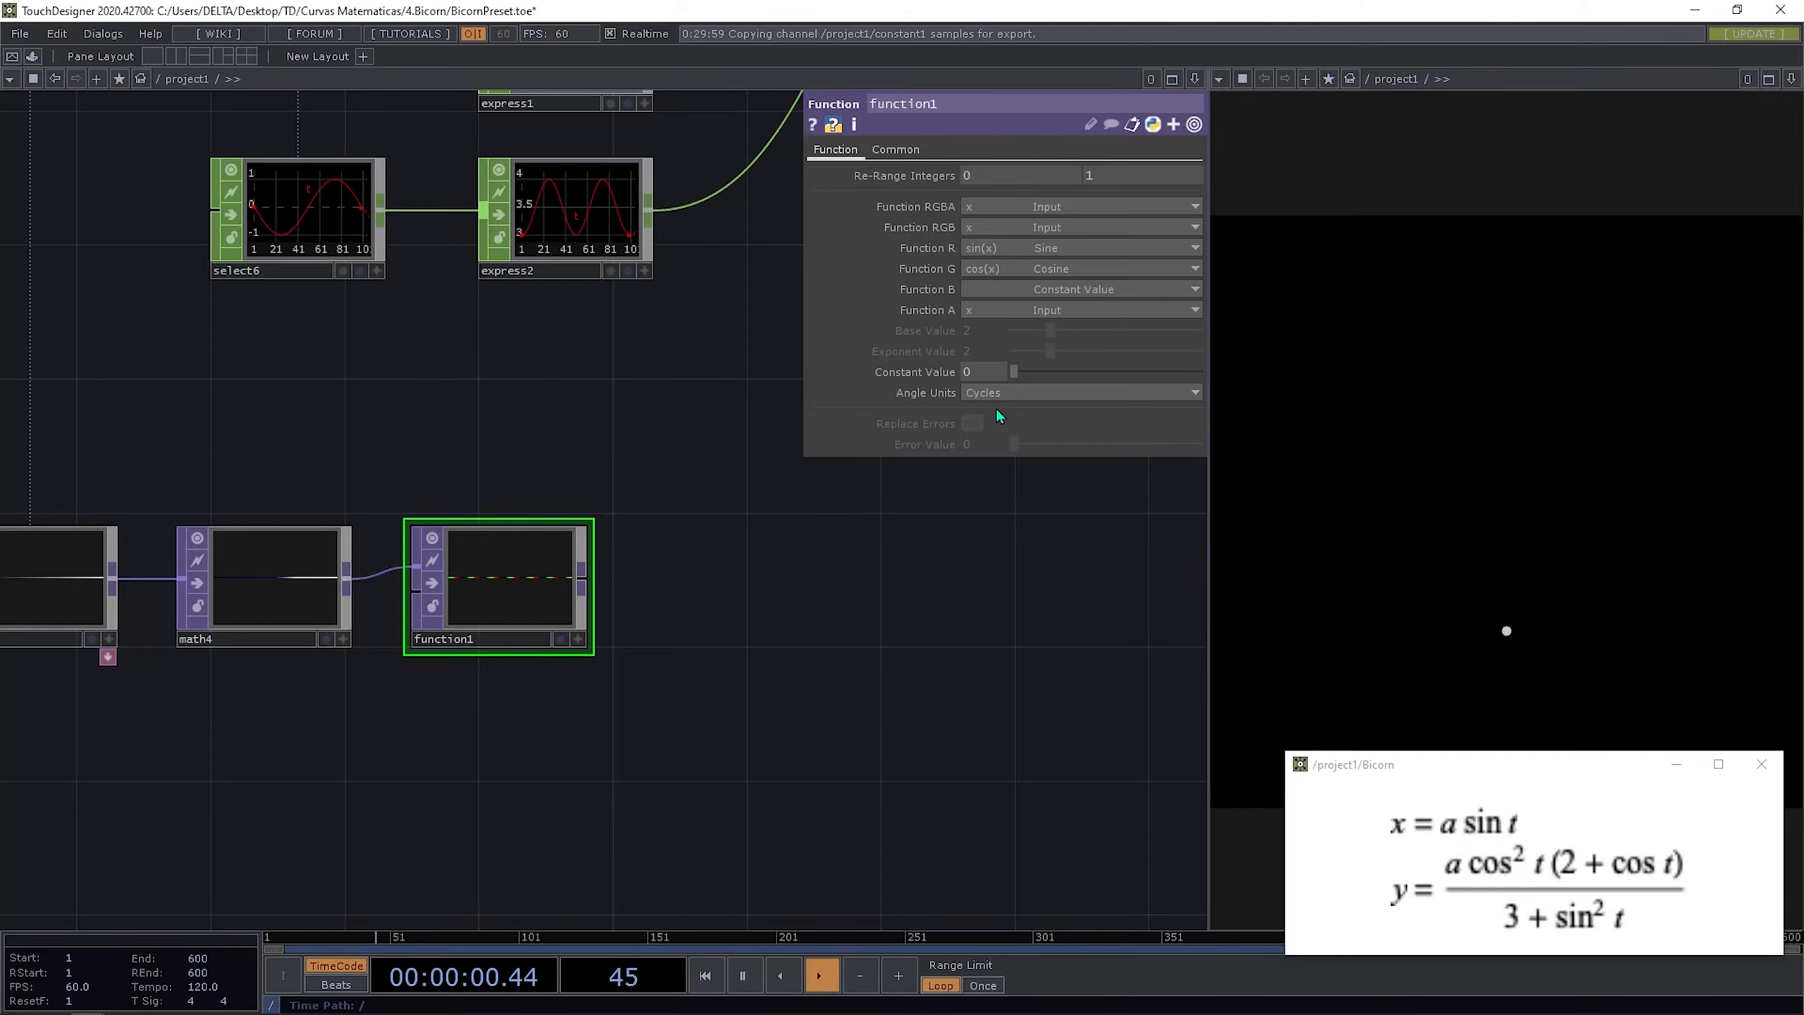
pyautogui.scroll(-8, 736, 572)
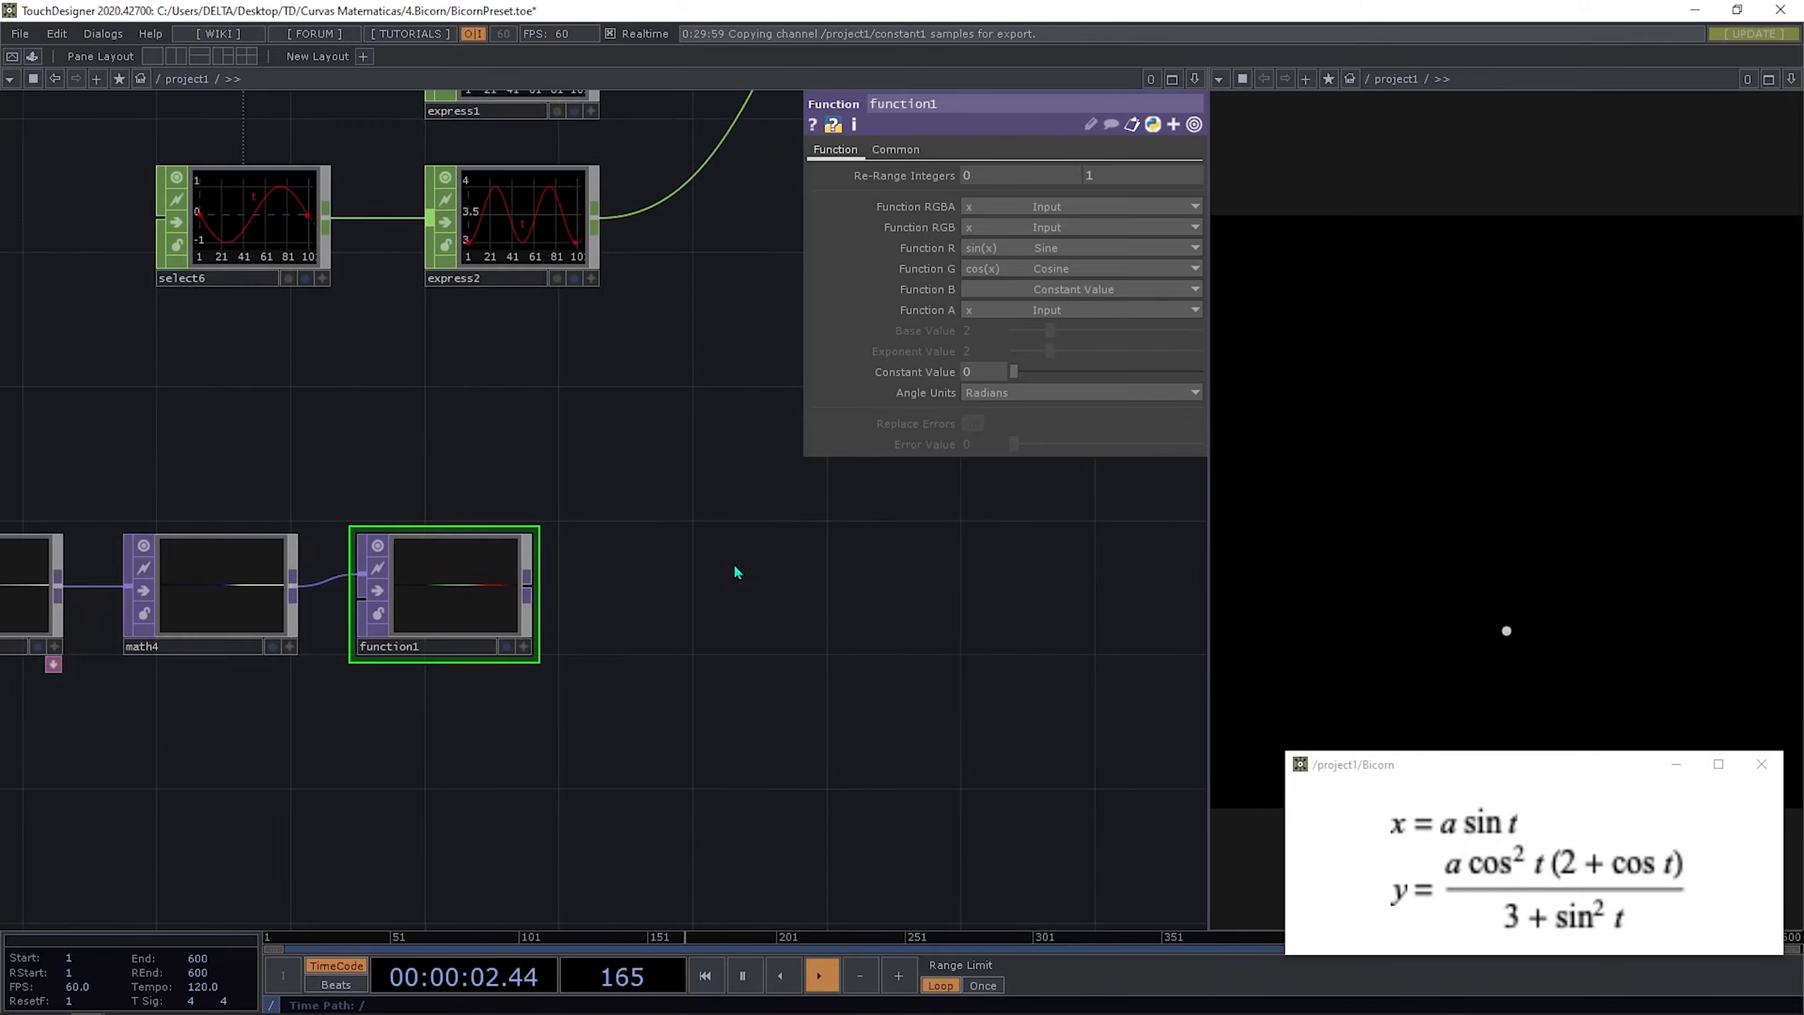
# Step: Shift the Function TOP slightly away from the Math TOP and add a new Math TOP fed by it, placed one row lower
pyautogui.moveTo(741, 597); pyautogui.dragTo(507, 596)
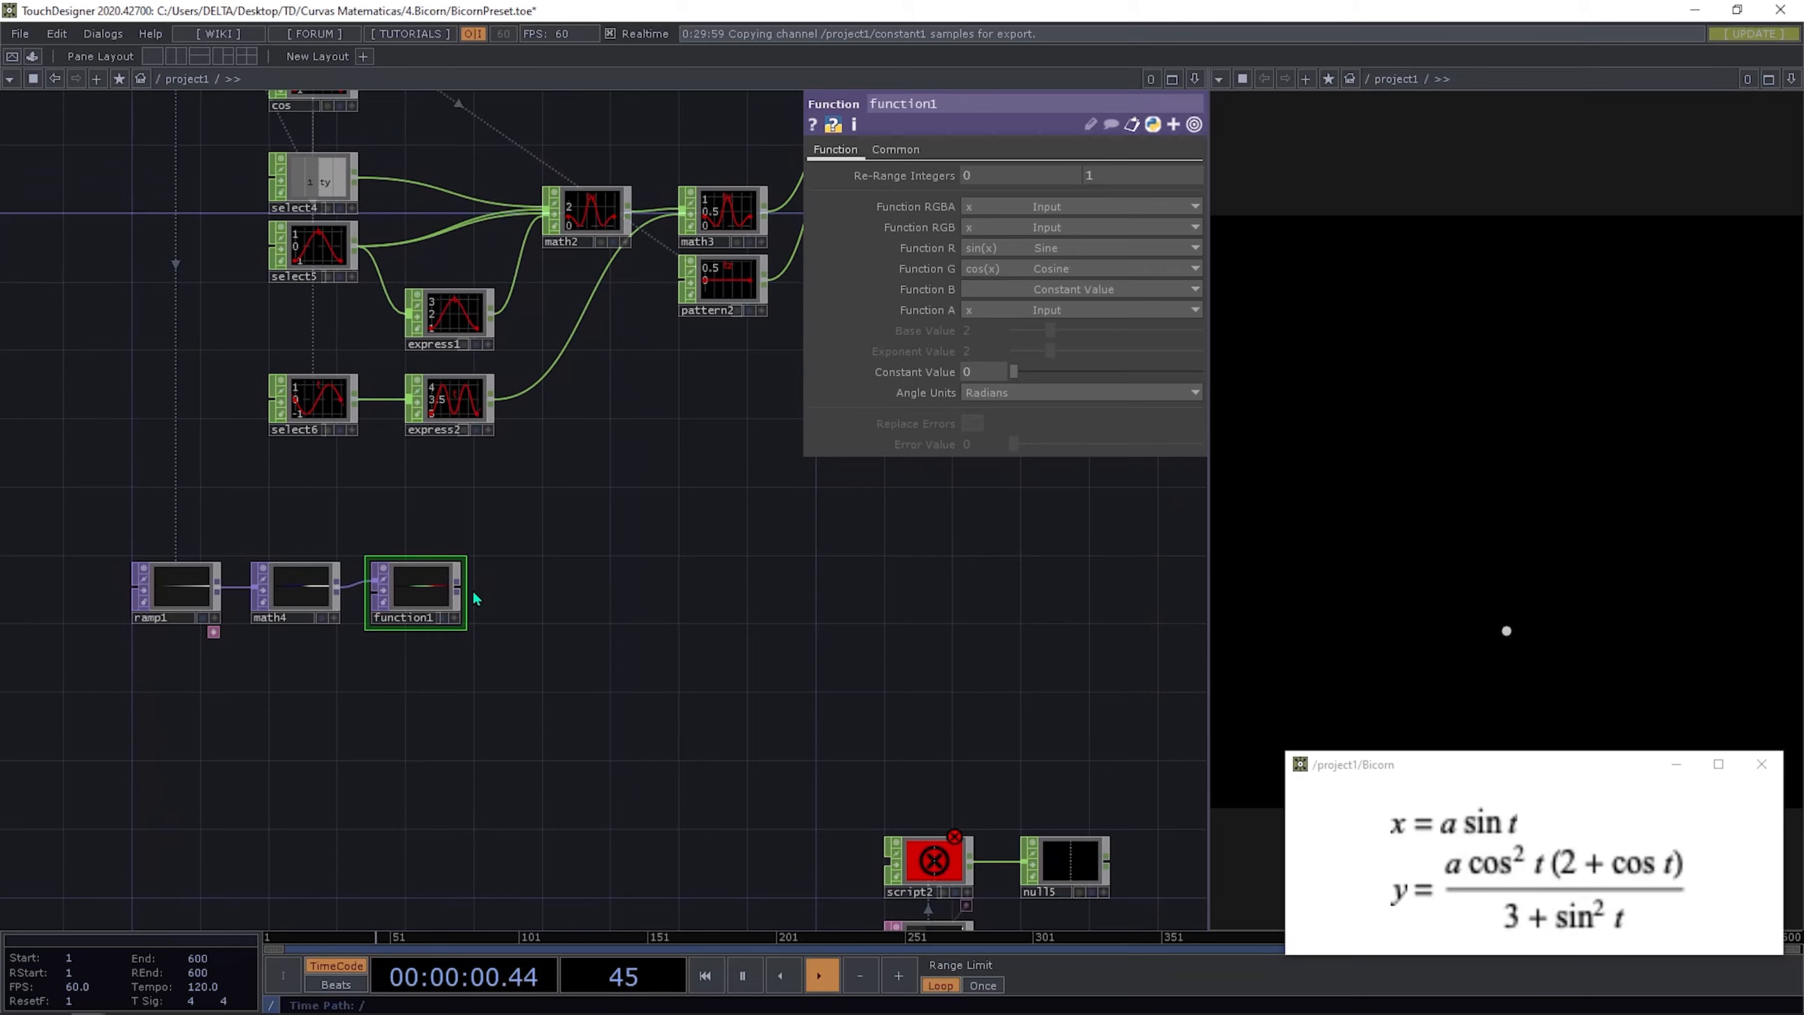
pyautogui.moveTo(540, 592); pyautogui.dragTo(564, 499)
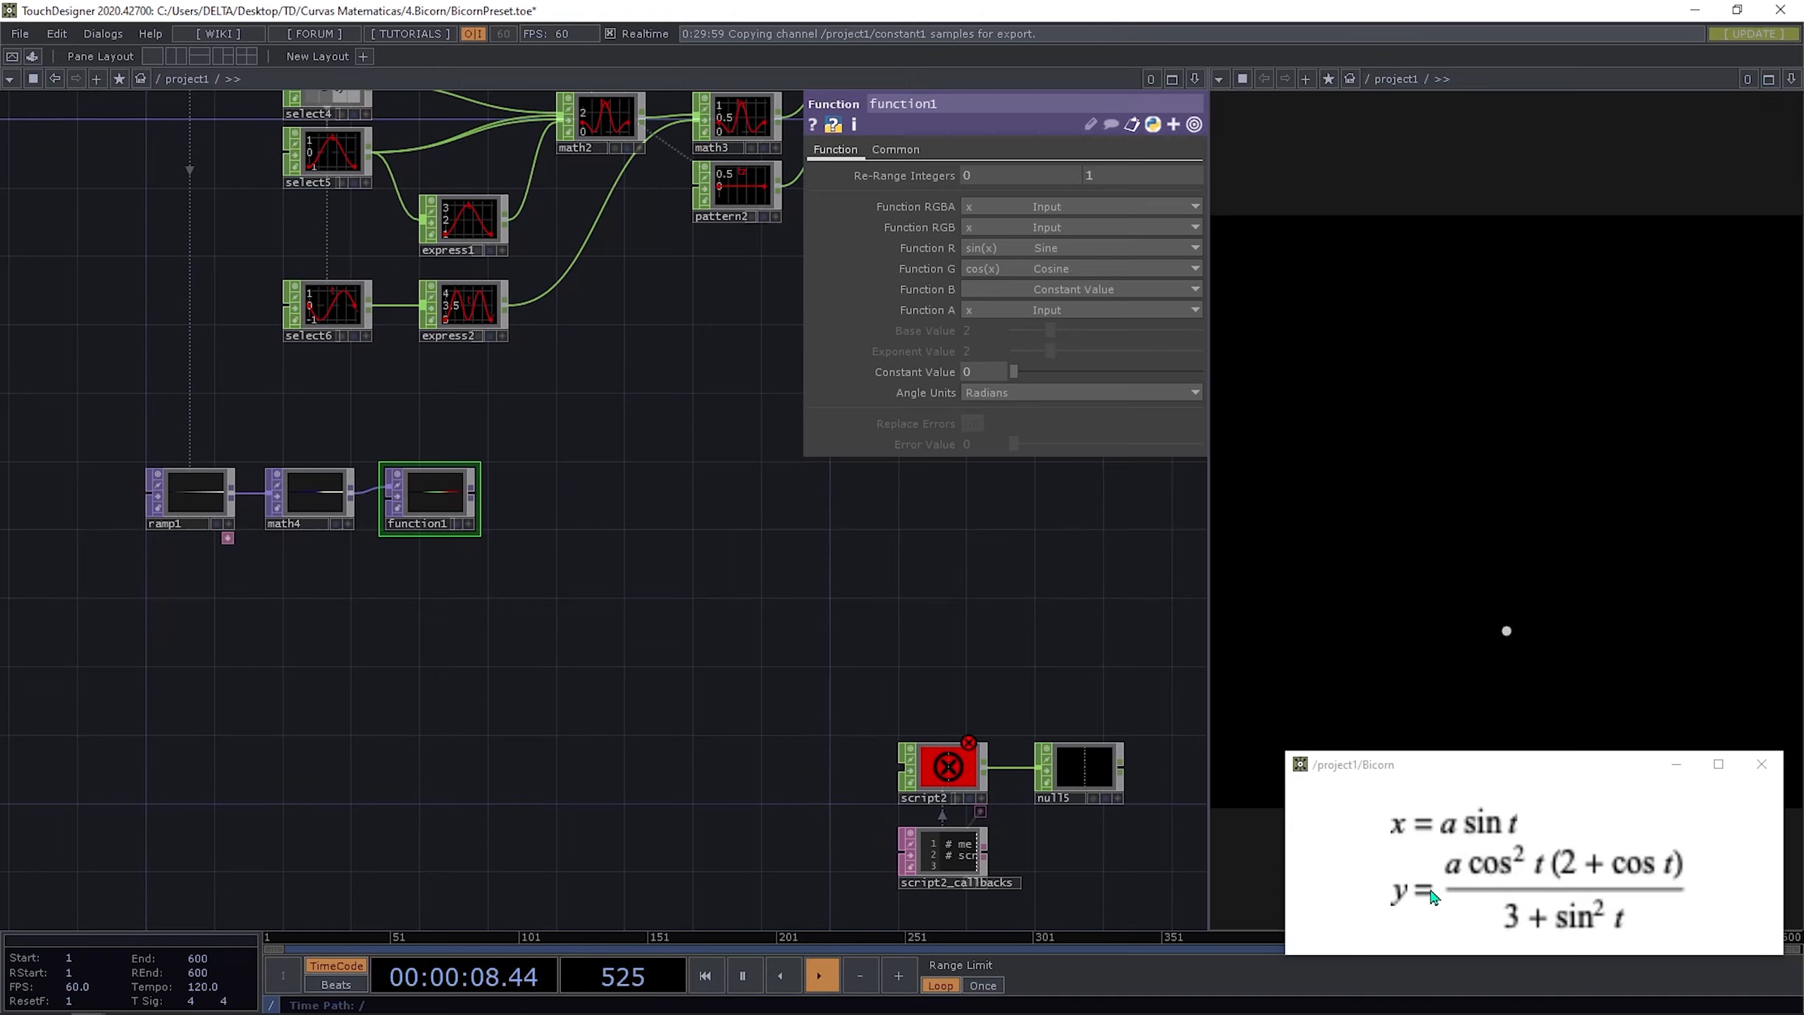
pyautogui.moveTo(432, 515); pyautogui.dragTo(448, 514)
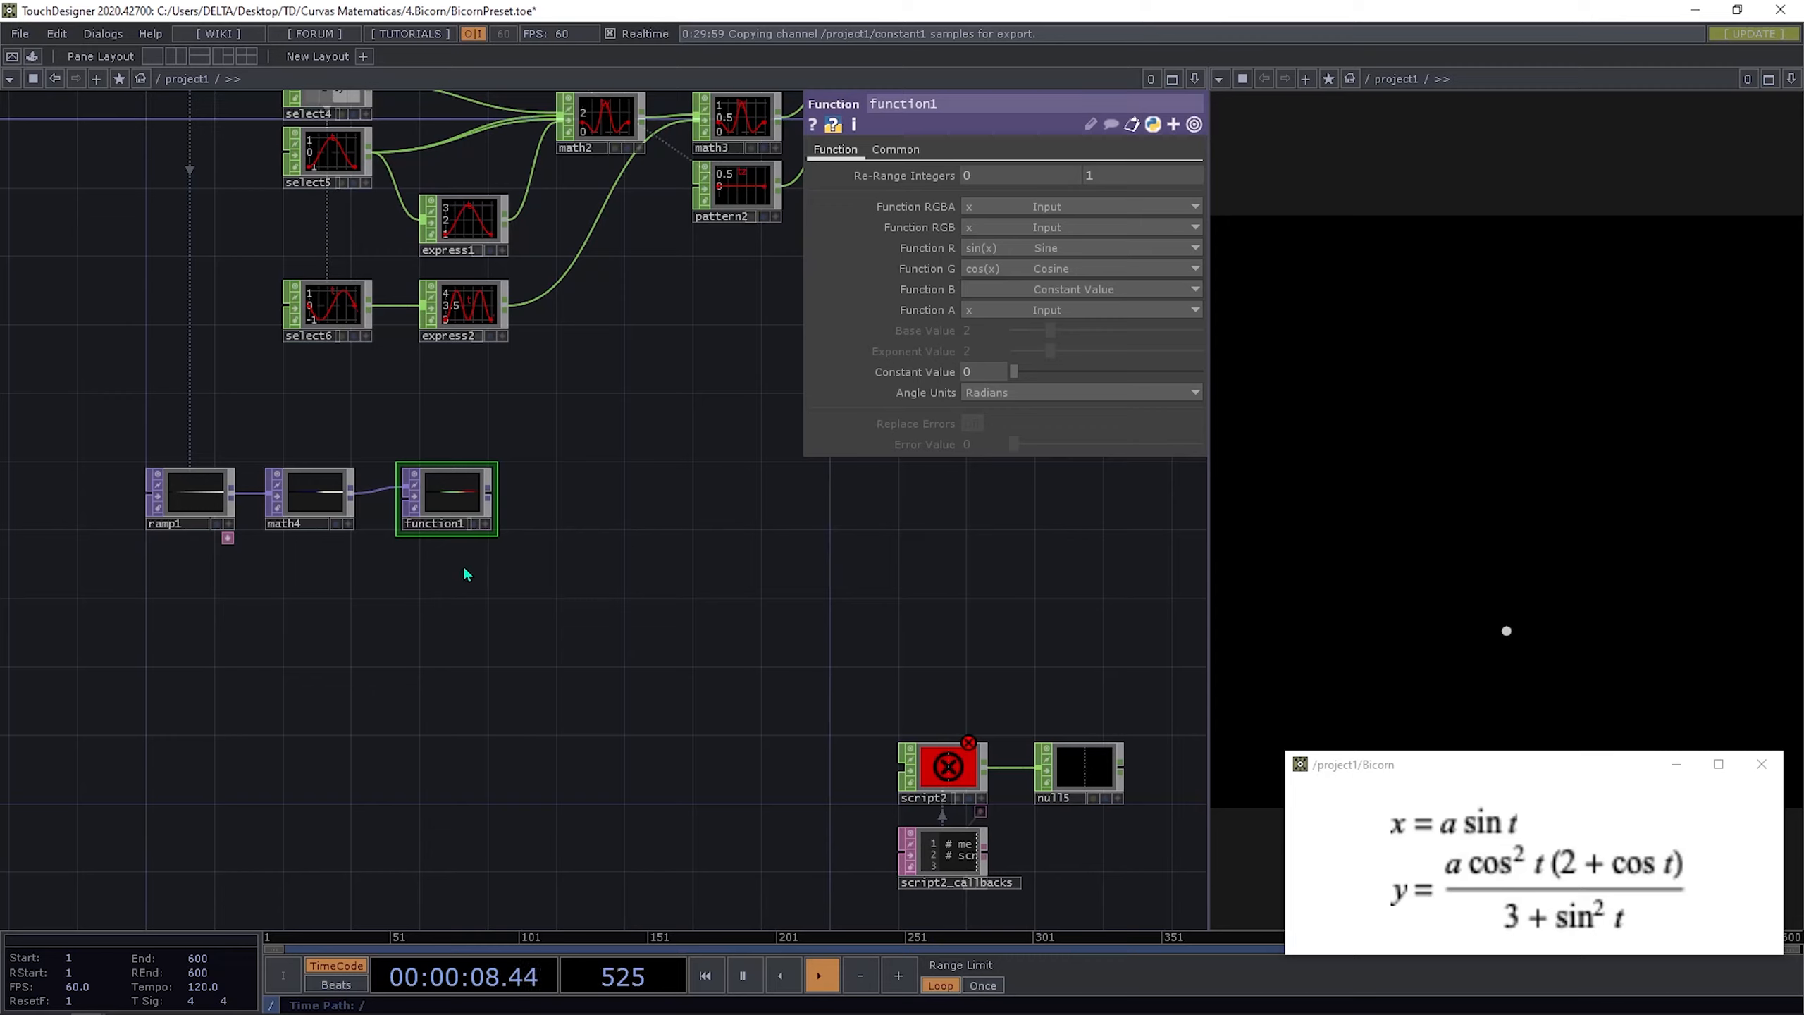
pyautogui.rightClick(492, 503)
pyautogui.write('math')
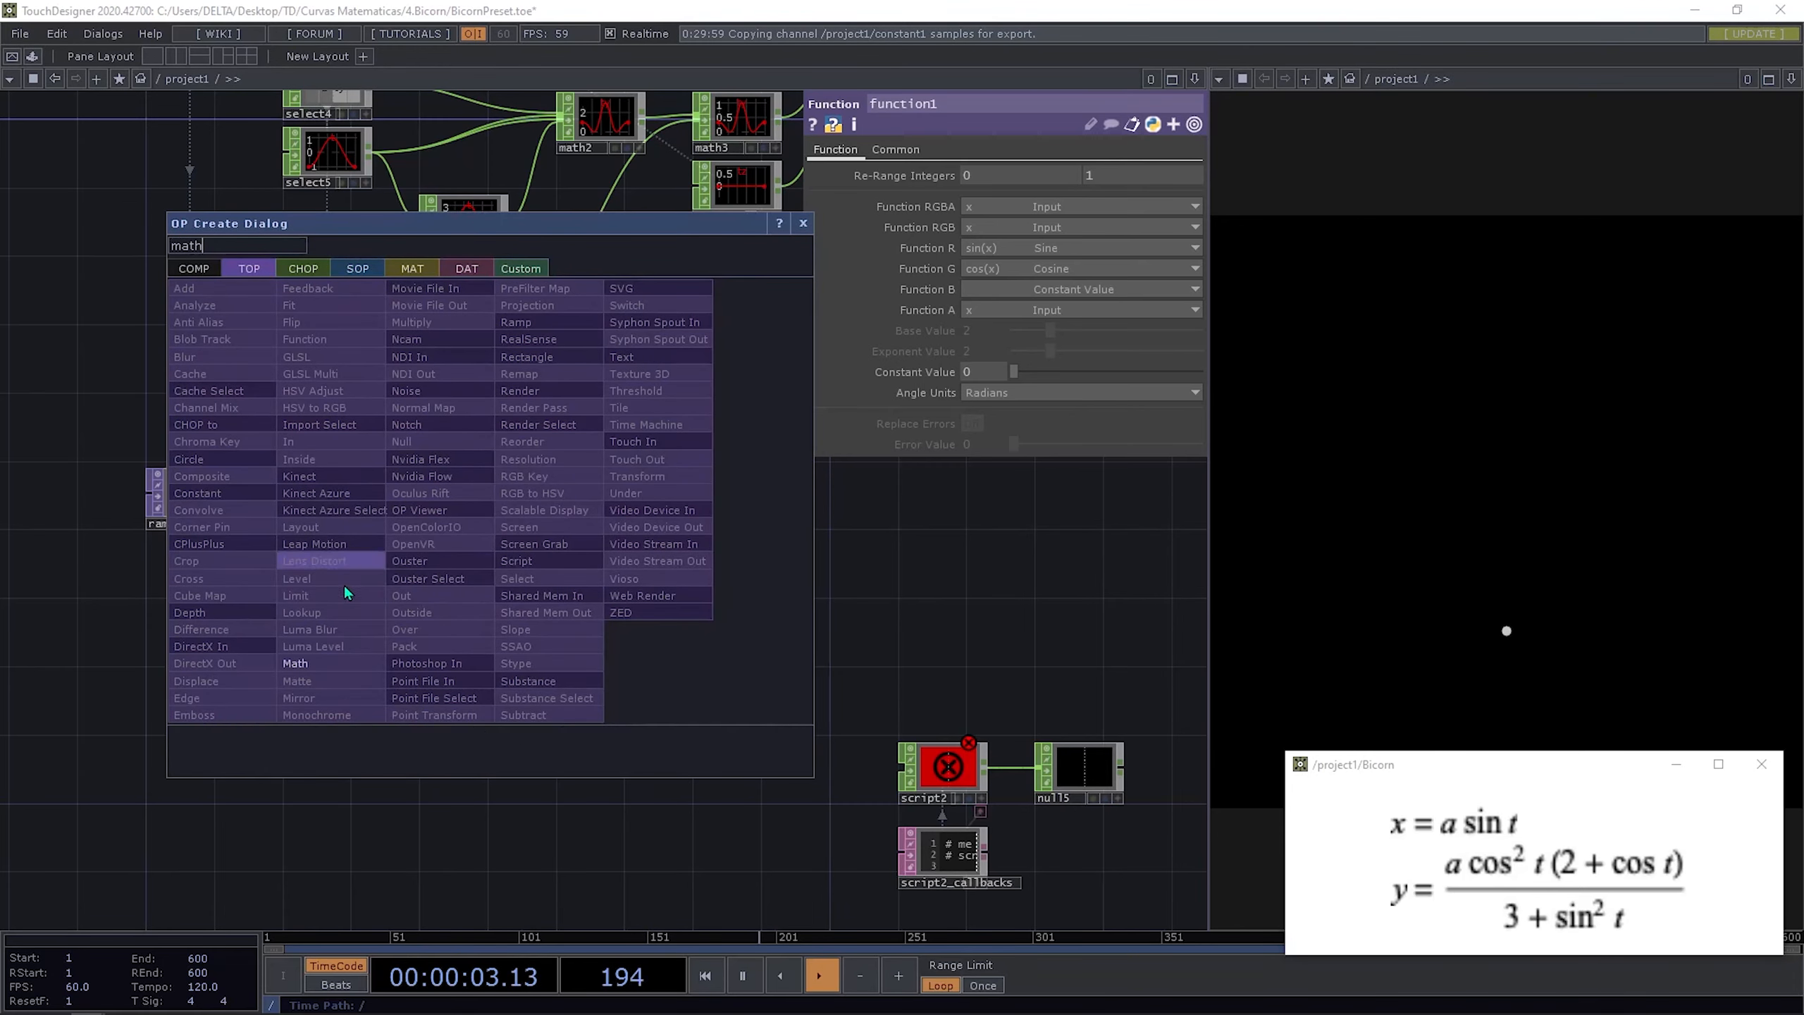
pyautogui.click(320, 665)
pyautogui.click(569, 559)
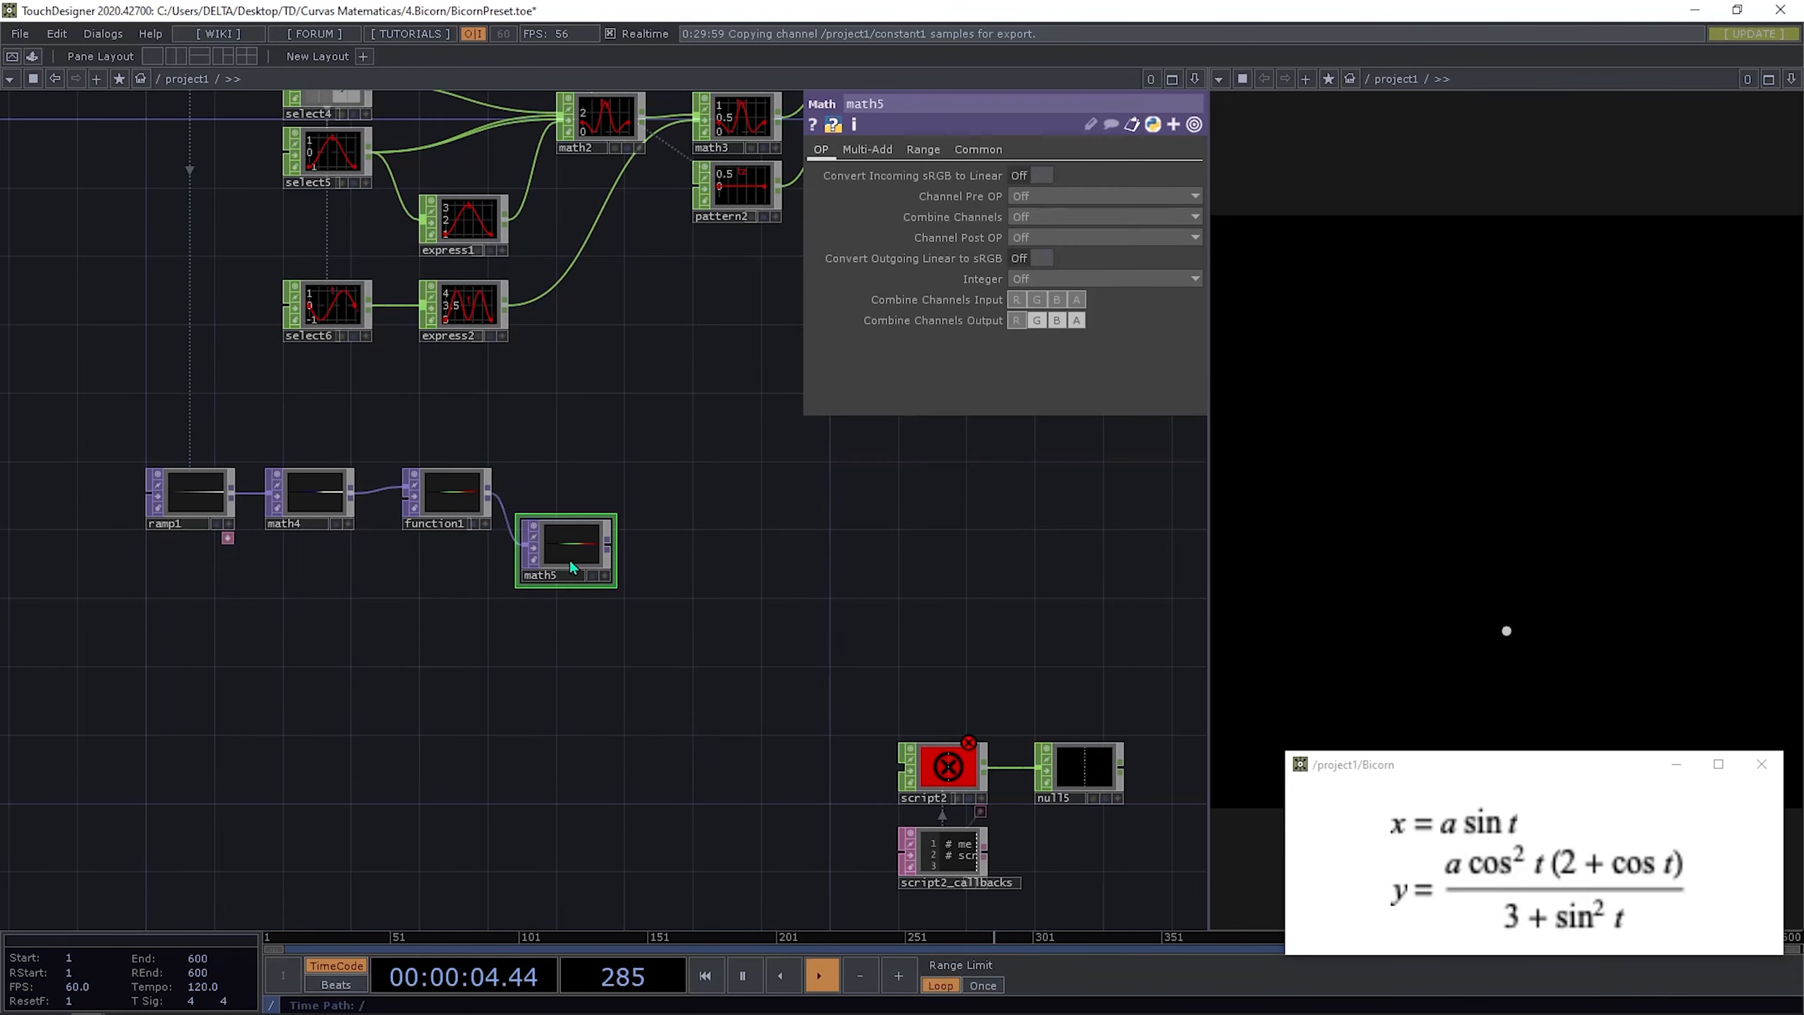
pyautogui.moveTo(570, 563); pyautogui.dragTo(570, 569)
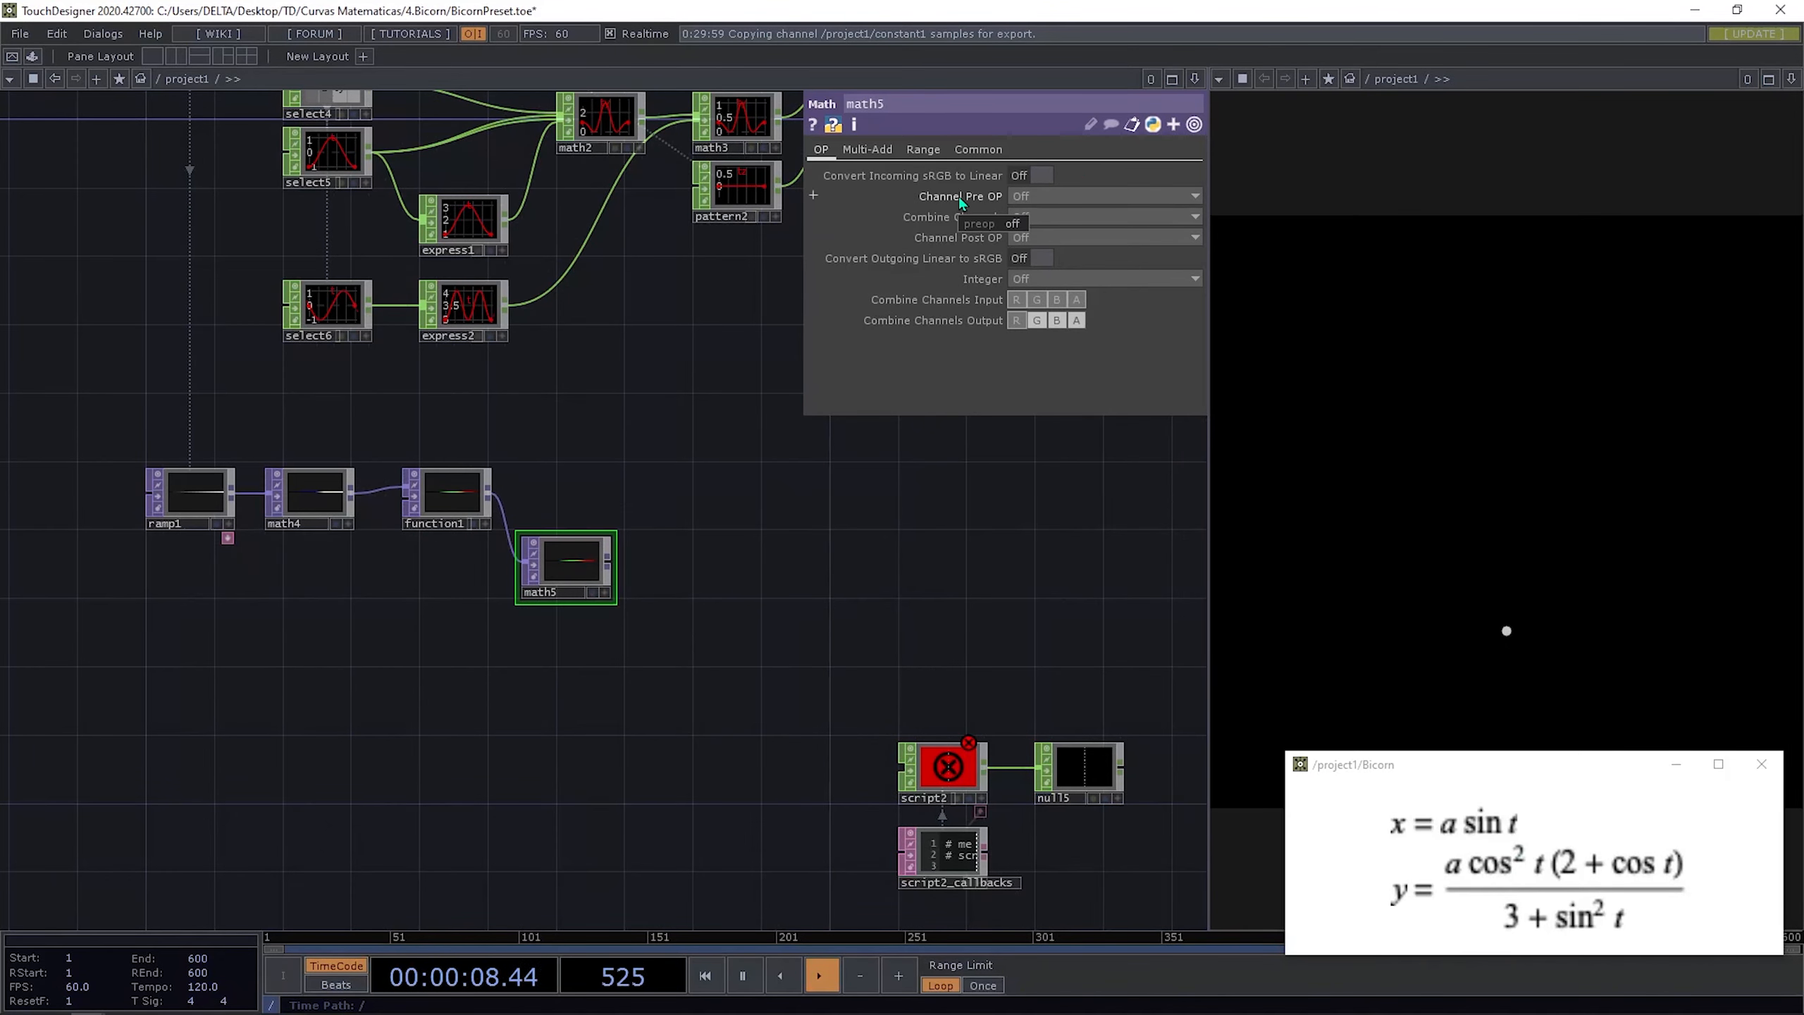
# Step: Set the new Math TOP's Channel Pre OP to Square and space the node farther from the Function TOP
pyautogui.click(1048, 194)
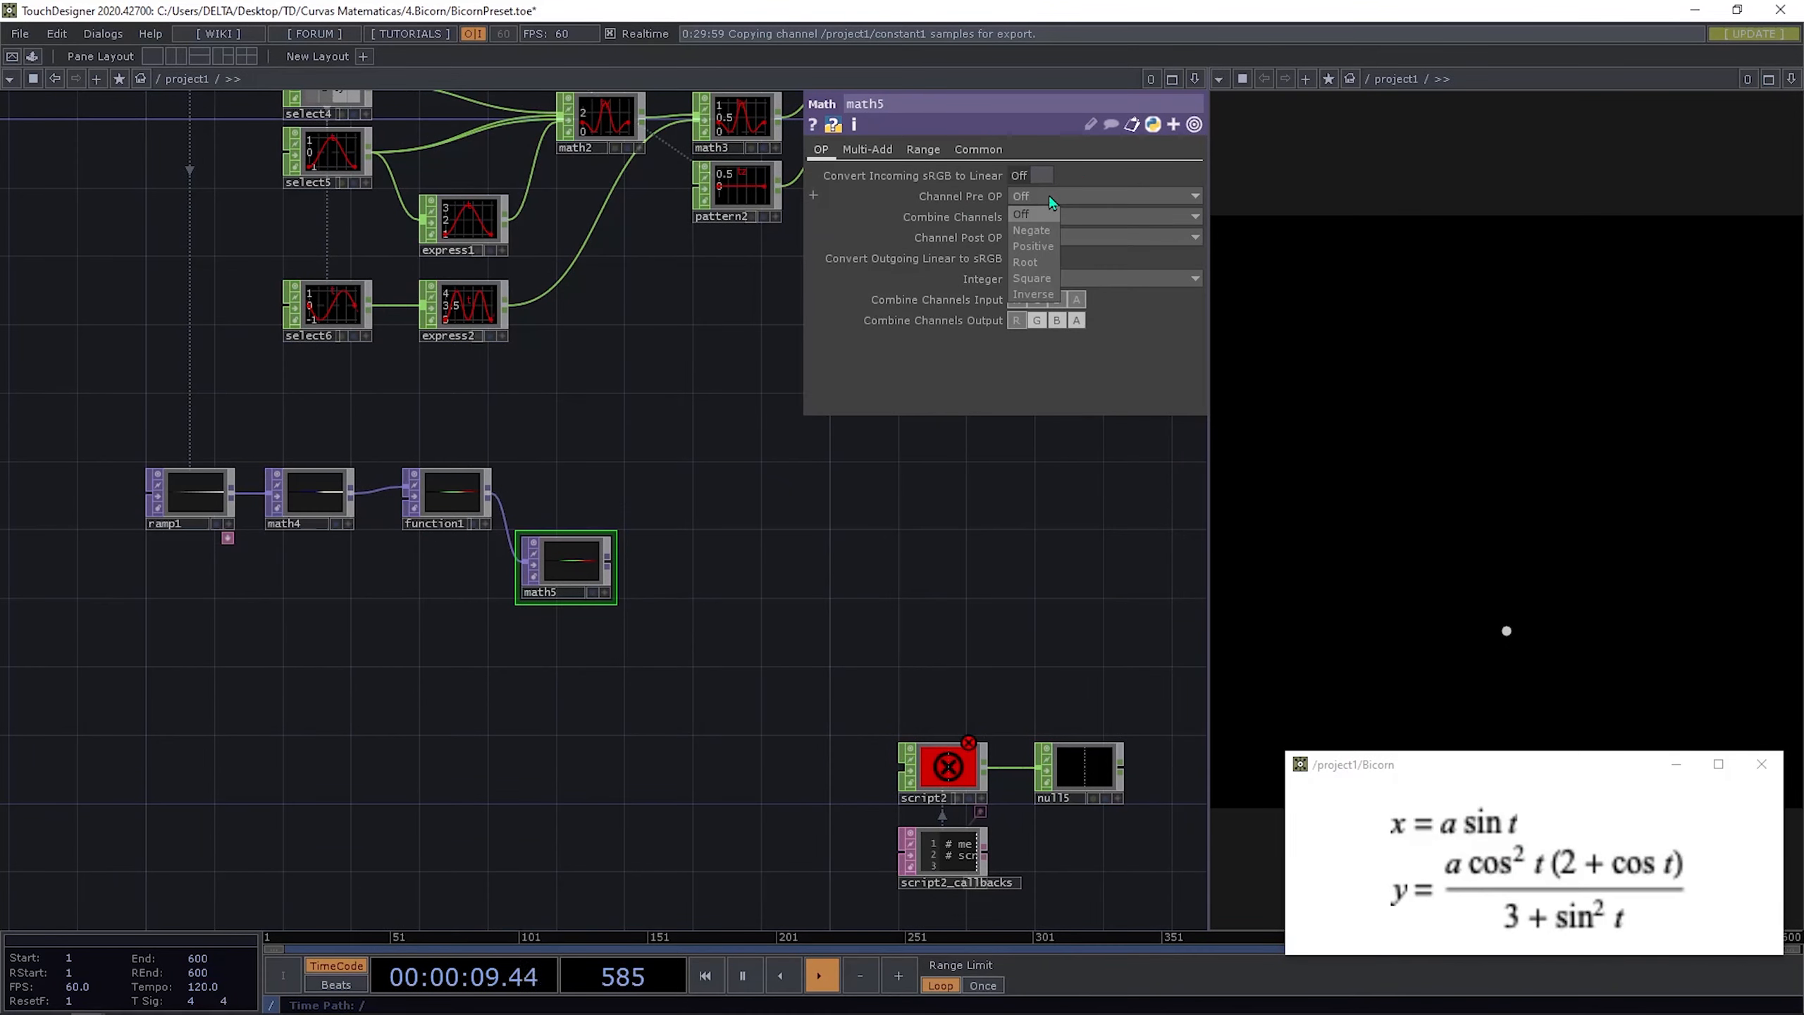
pyautogui.click(1031, 277)
pyautogui.scroll(5, 690, 625)
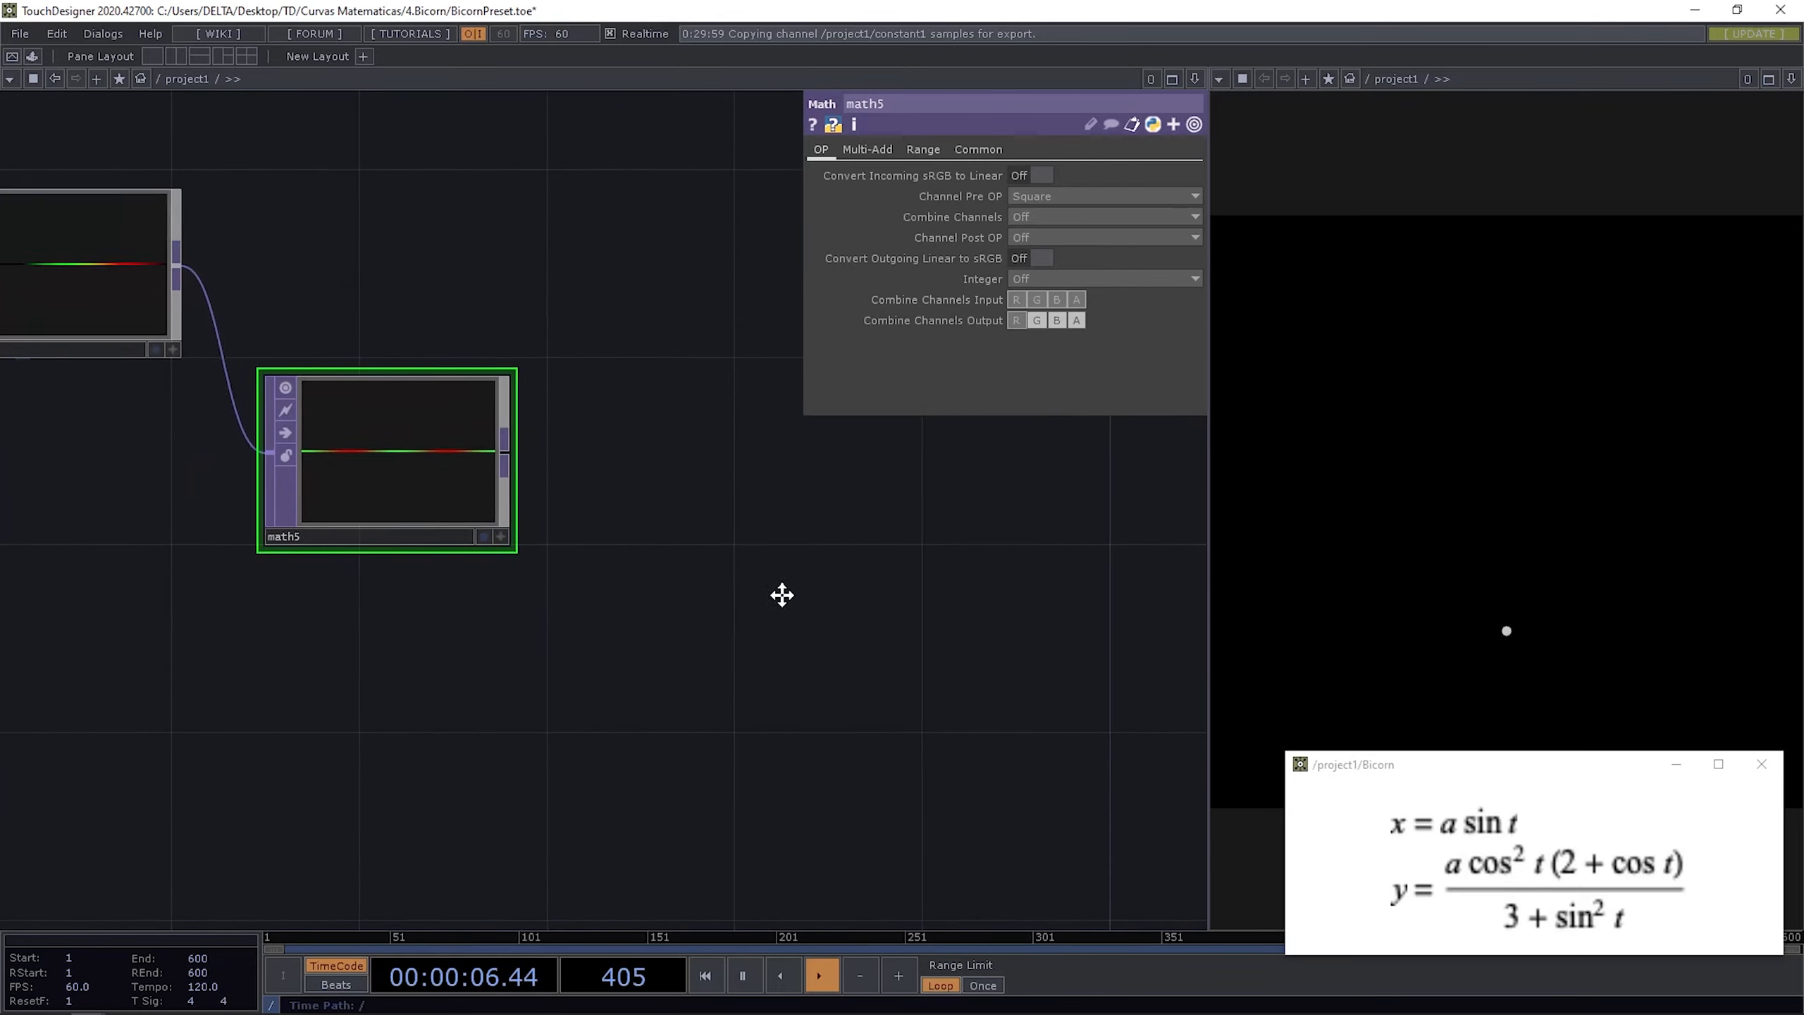
pyautogui.moveTo(783, 595); pyautogui.dragTo(911, 589)
pyautogui.moveTo(491, 456); pyautogui.dragTo(539, 455)
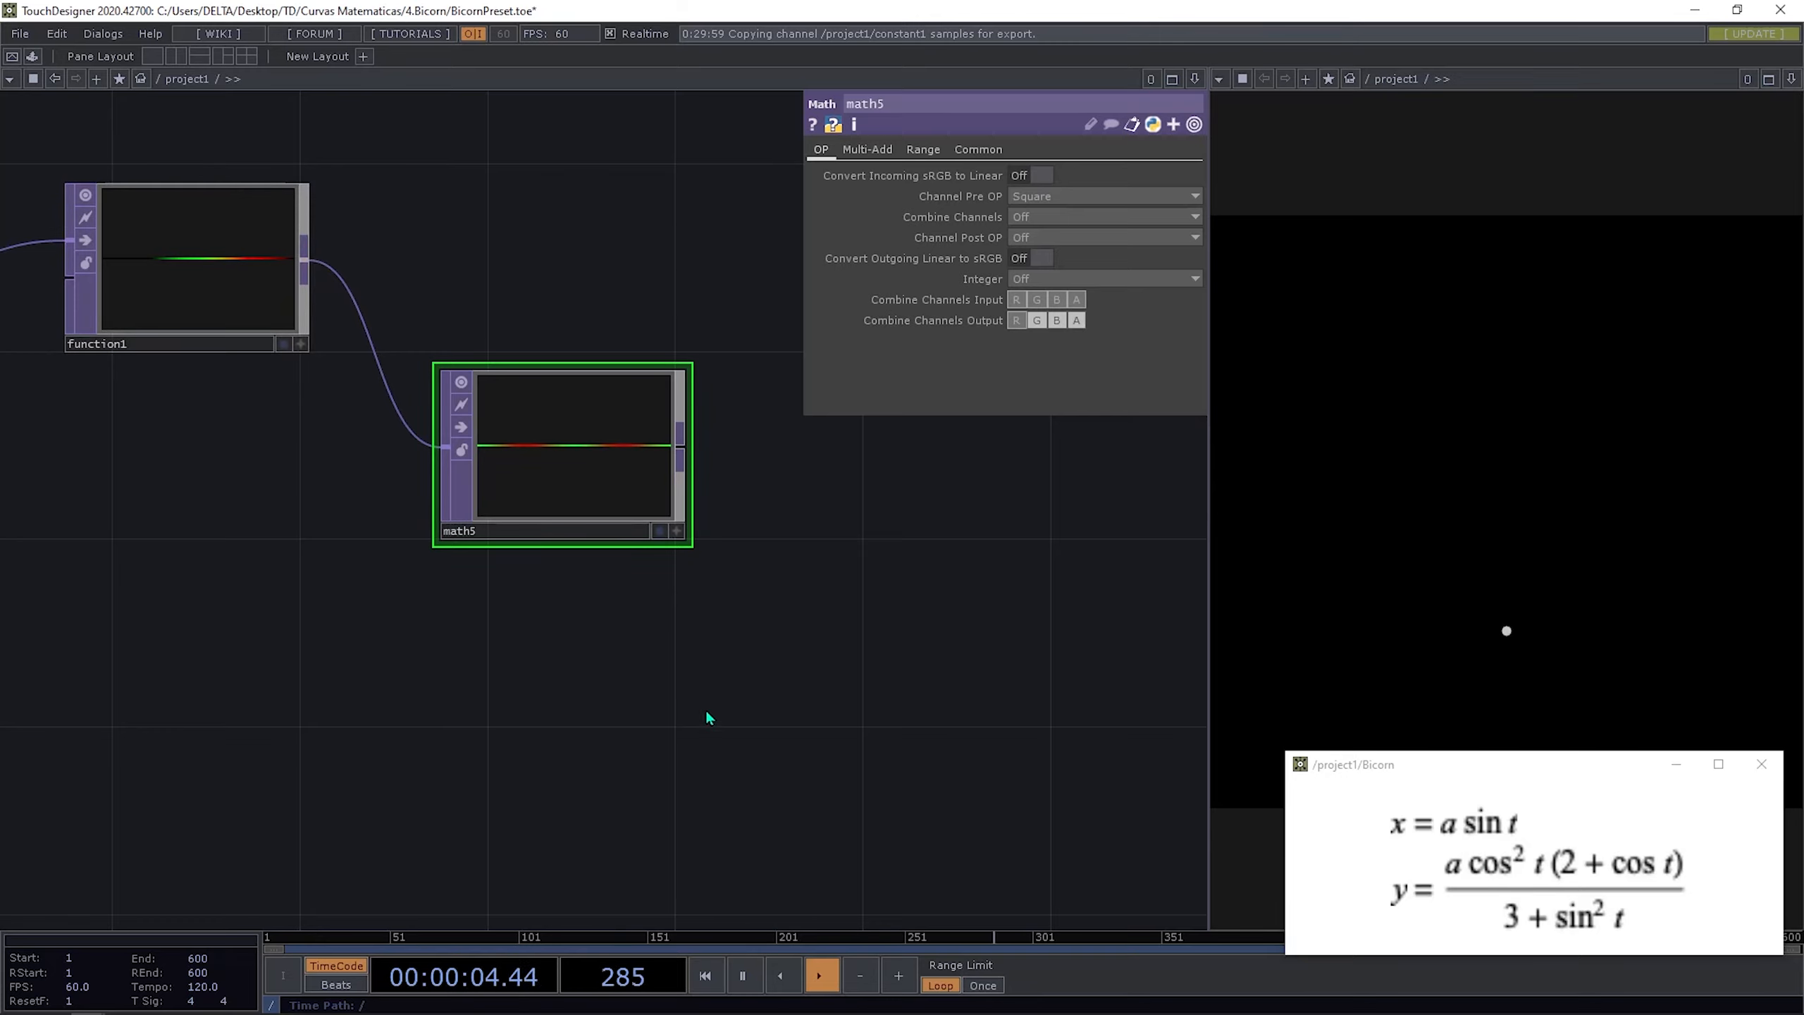
pyautogui.moveTo(707, 711); pyautogui.dragTo(671, 697)
pyautogui.moveTo(509, 689); pyautogui.dragTo(428, 664)
pyautogui.moveTo(474, 456); pyautogui.dragTo(509, 457)
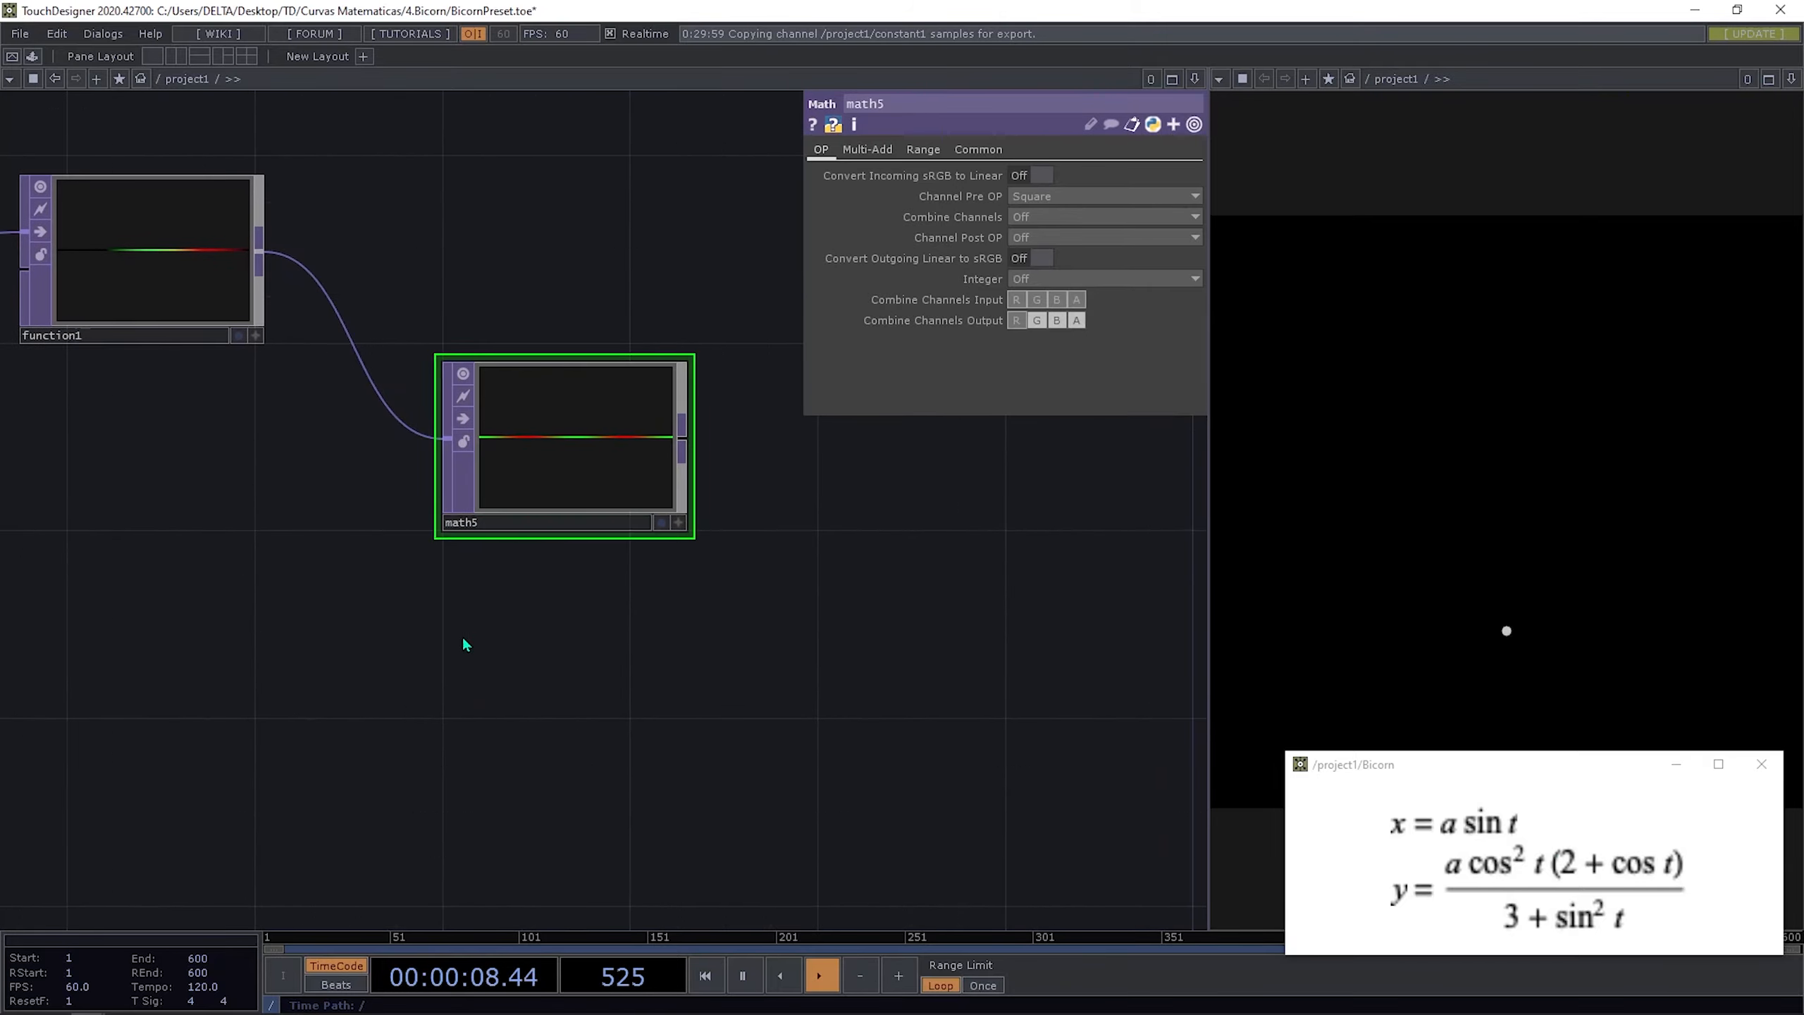
# Step: Add another Math TOP fed by the Function TOP and place it directly below the squaring Math TOP
pyautogui.moveTo(466, 643); pyautogui.dragTo(238, 616)
pyautogui.scroll(-4, 467, 640)
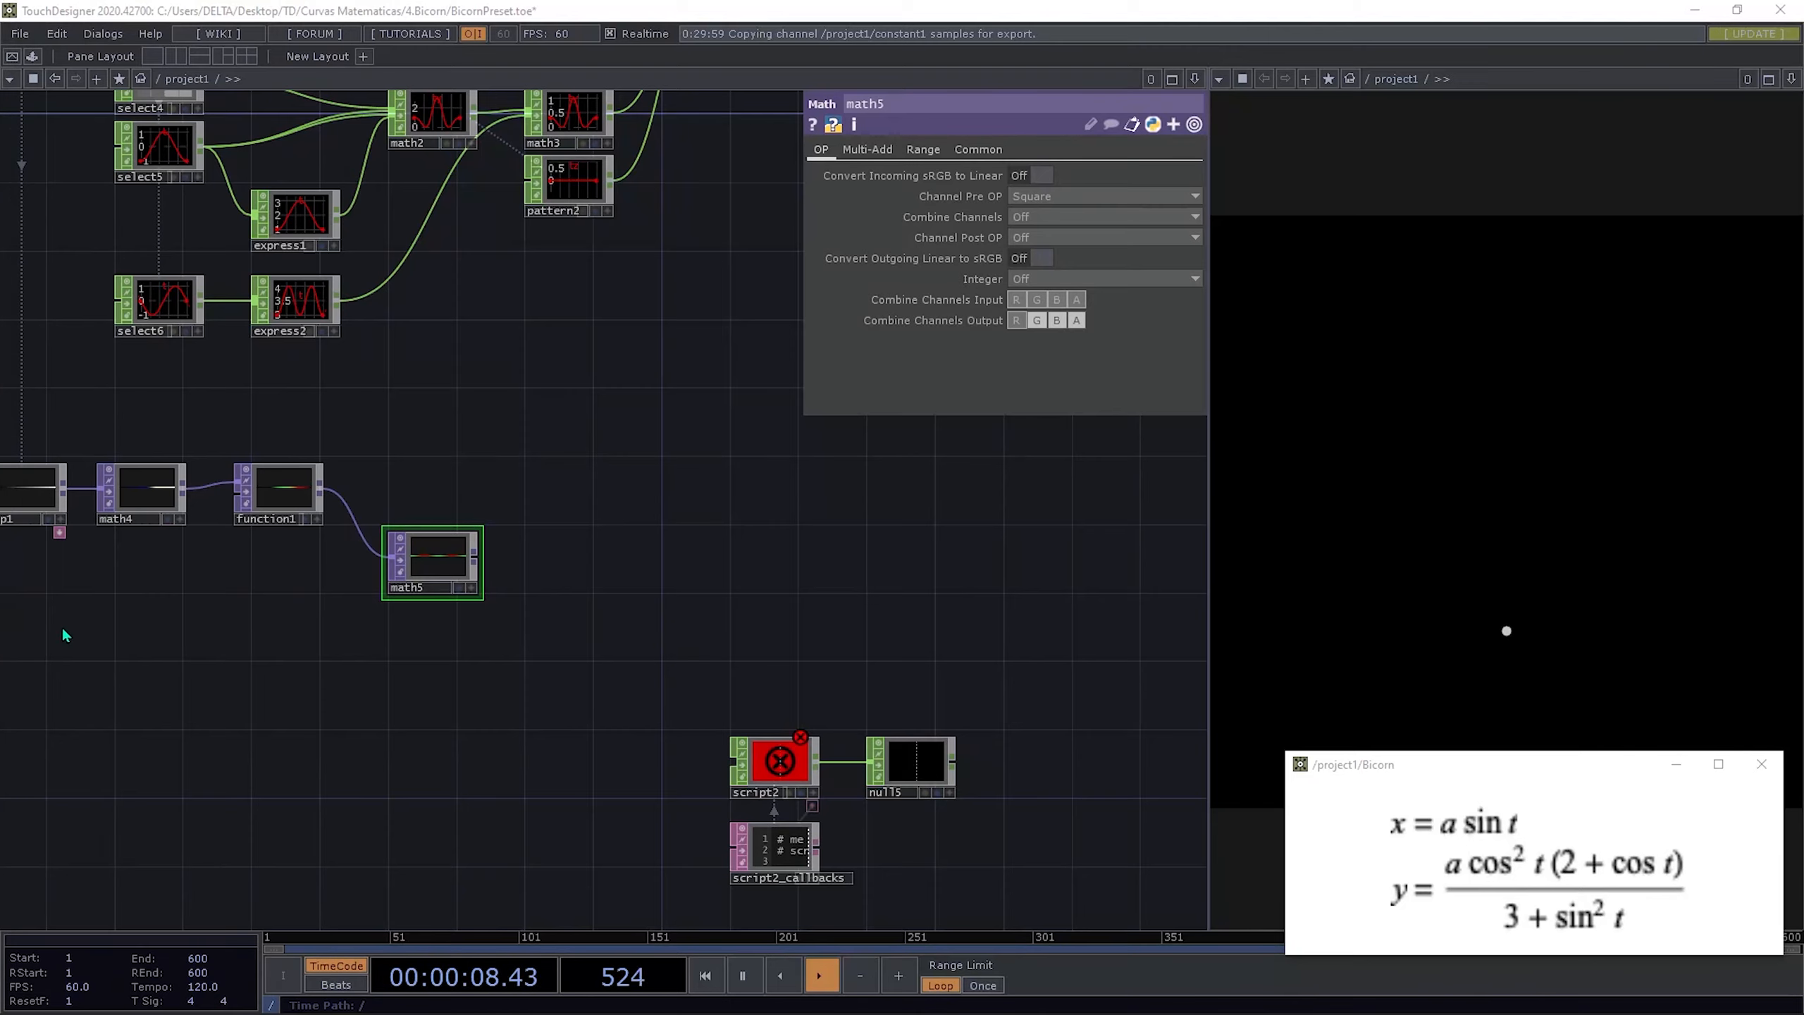
pyautogui.moveTo(740, 604)
pyautogui.mouseDown()
pyautogui.moveTo(729, 562)
pyautogui.moveTo(608, 538)
pyautogui.moveTo(734, 578)
pyautogui.mouseUp()
pyautogui.scroll(2, 476, 524)
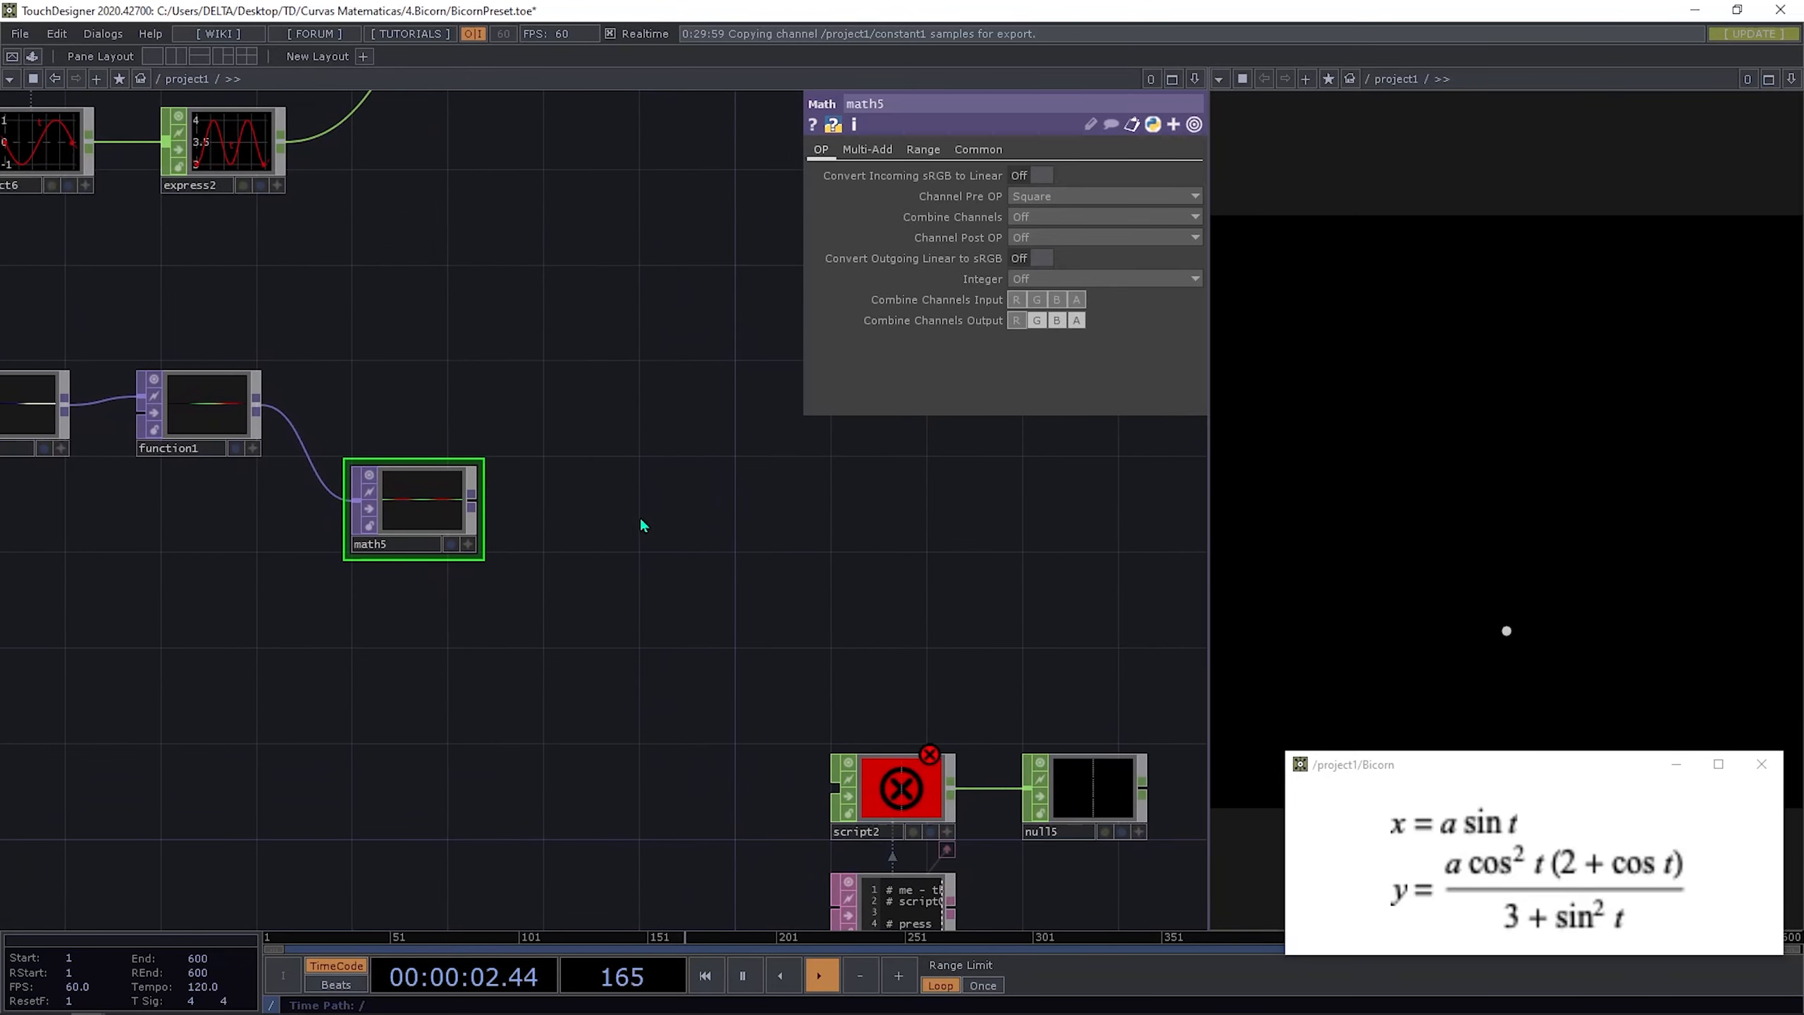
pyautogui.moveTo(503, 520); pyautogui.dragTo(620, 506)
pyautogui.rightClick(376, 385)
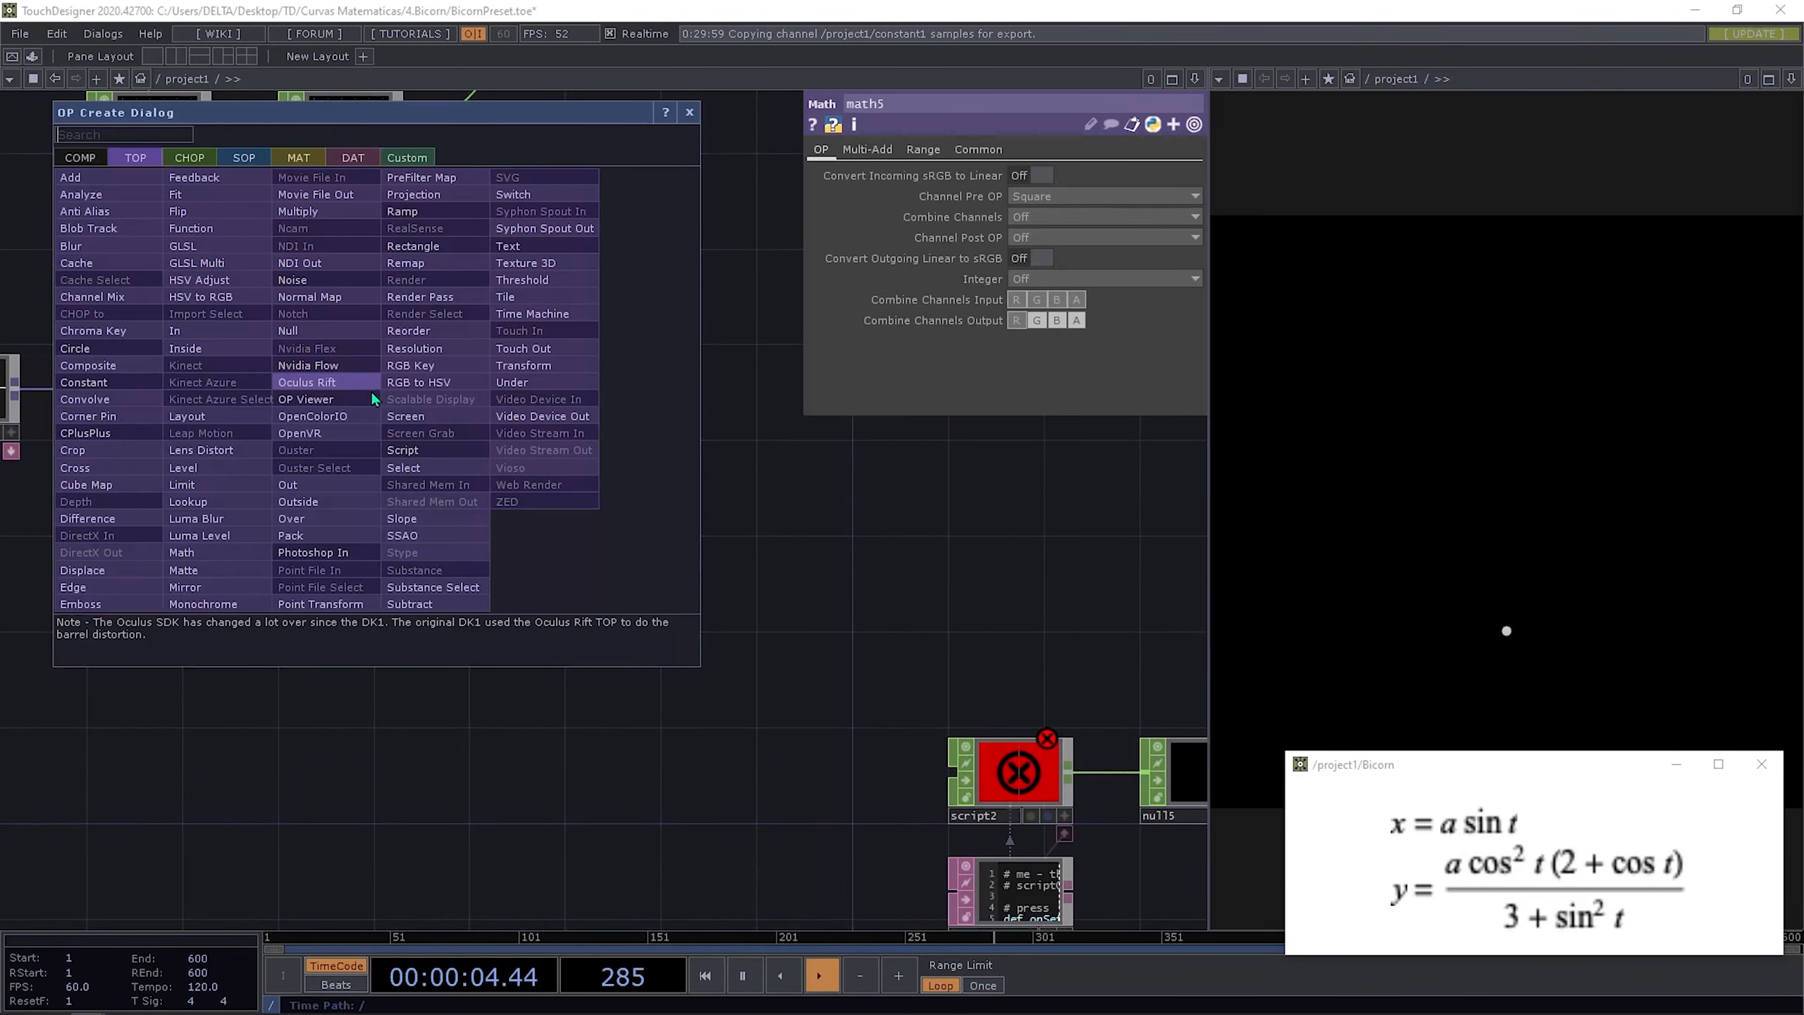
pyautogui.write('math')
pyautogui.click(241, 552)
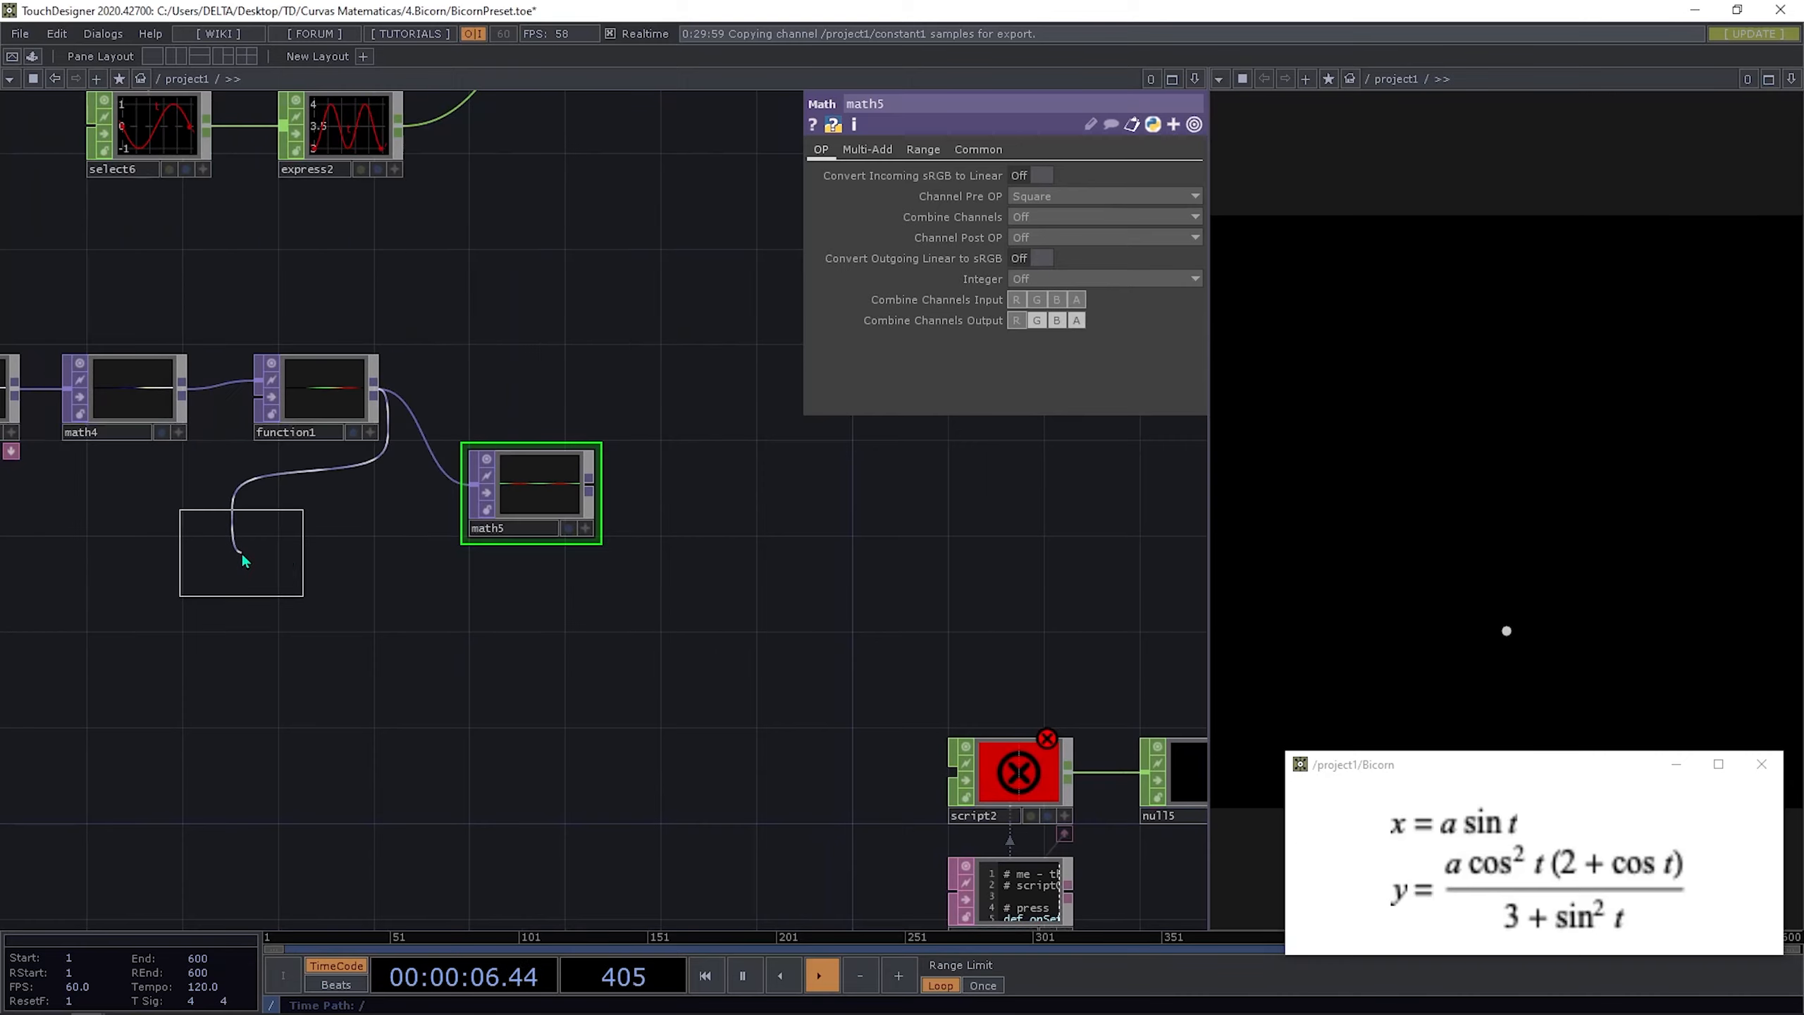
pyautogui.click(534, 589)
pyautogui.scroll(3, 775, 587)
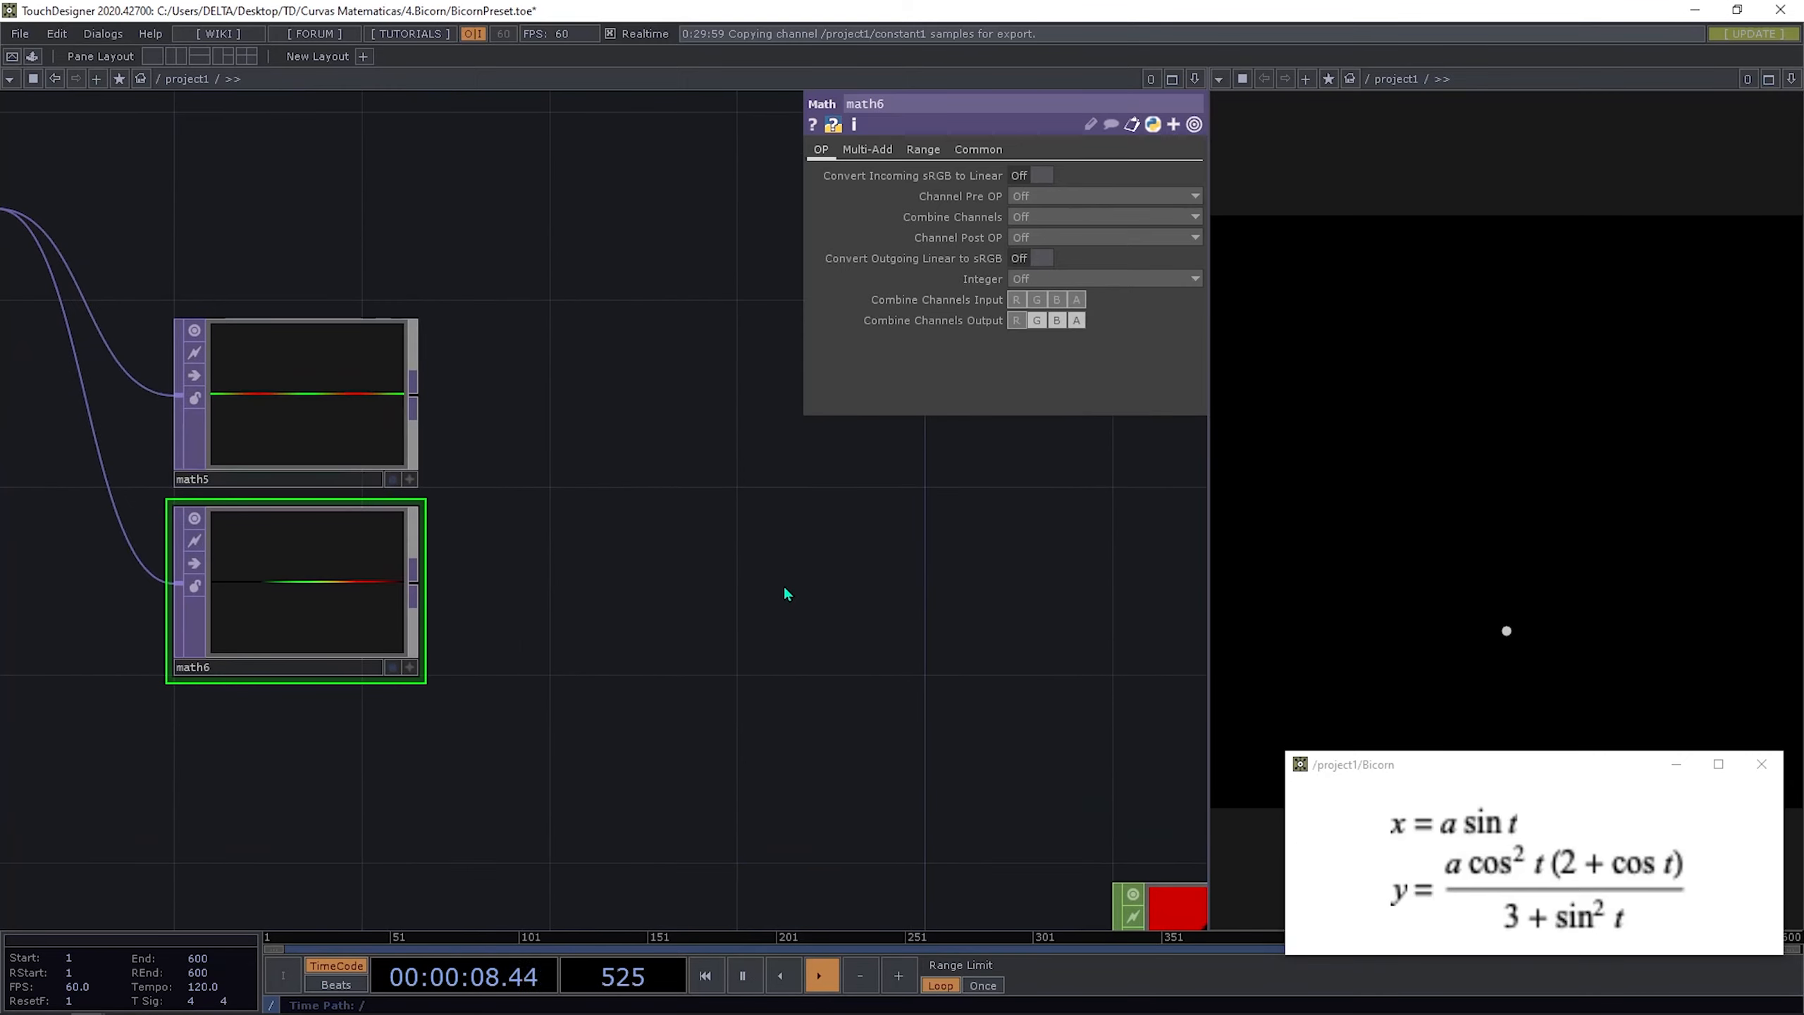
# Step: Set the lower Math TOP's Pre-Add to 2 for the 2 + cos t term
pyautogui.scroll(-3, 773, 611)
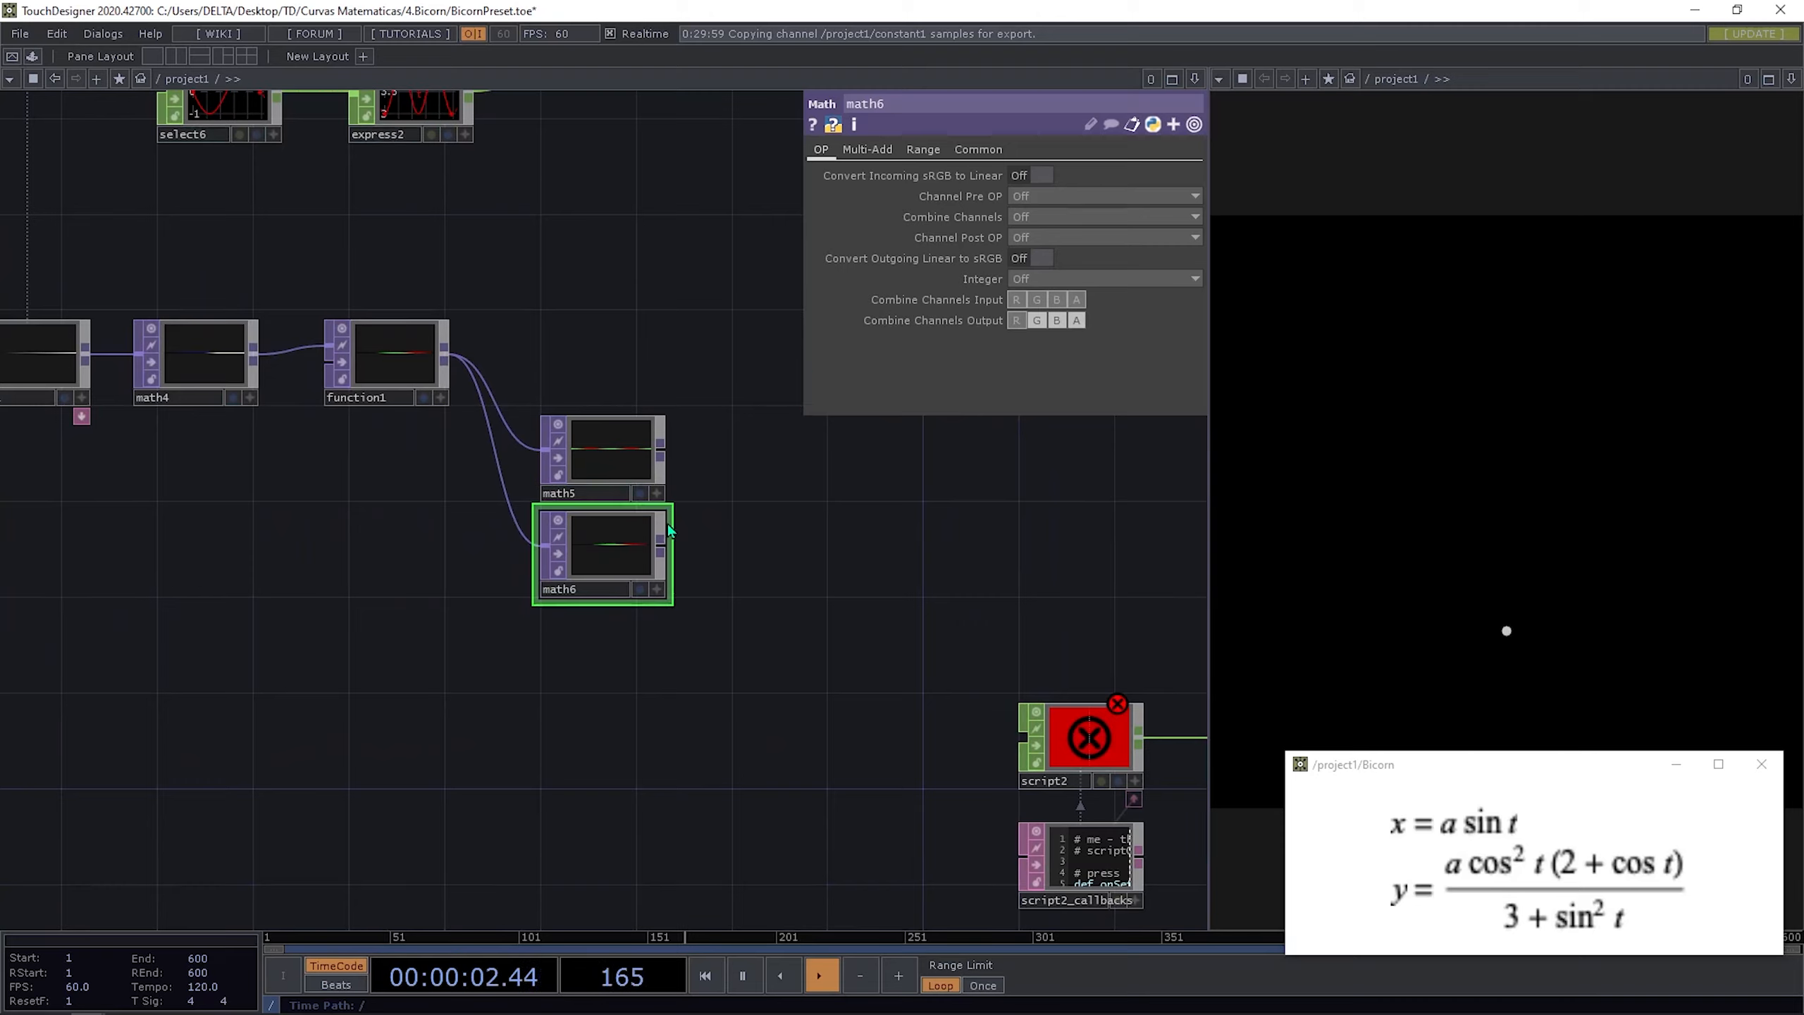
pyautogui.click(884, 152)
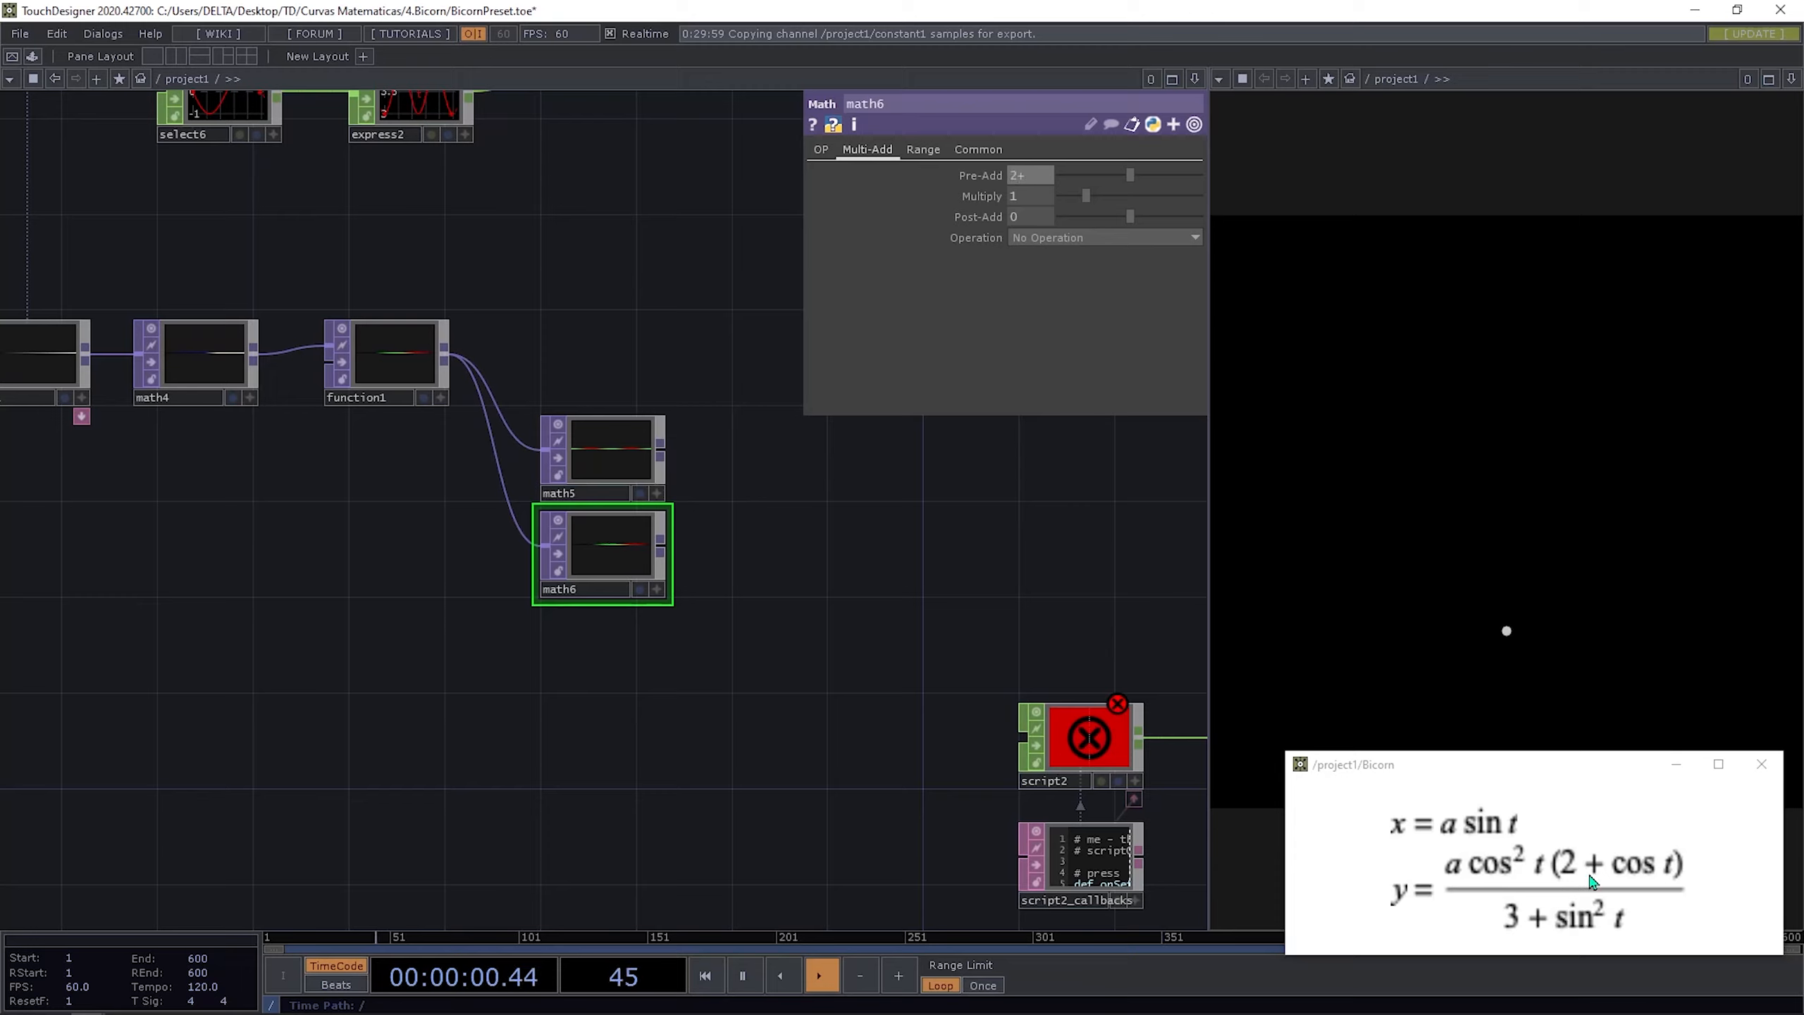
pyautogui.press('BackSpace')
pyautogui.press('Return')
pyautogui.moveTo(854, 612); pyautogui.dragTo(777, 609)
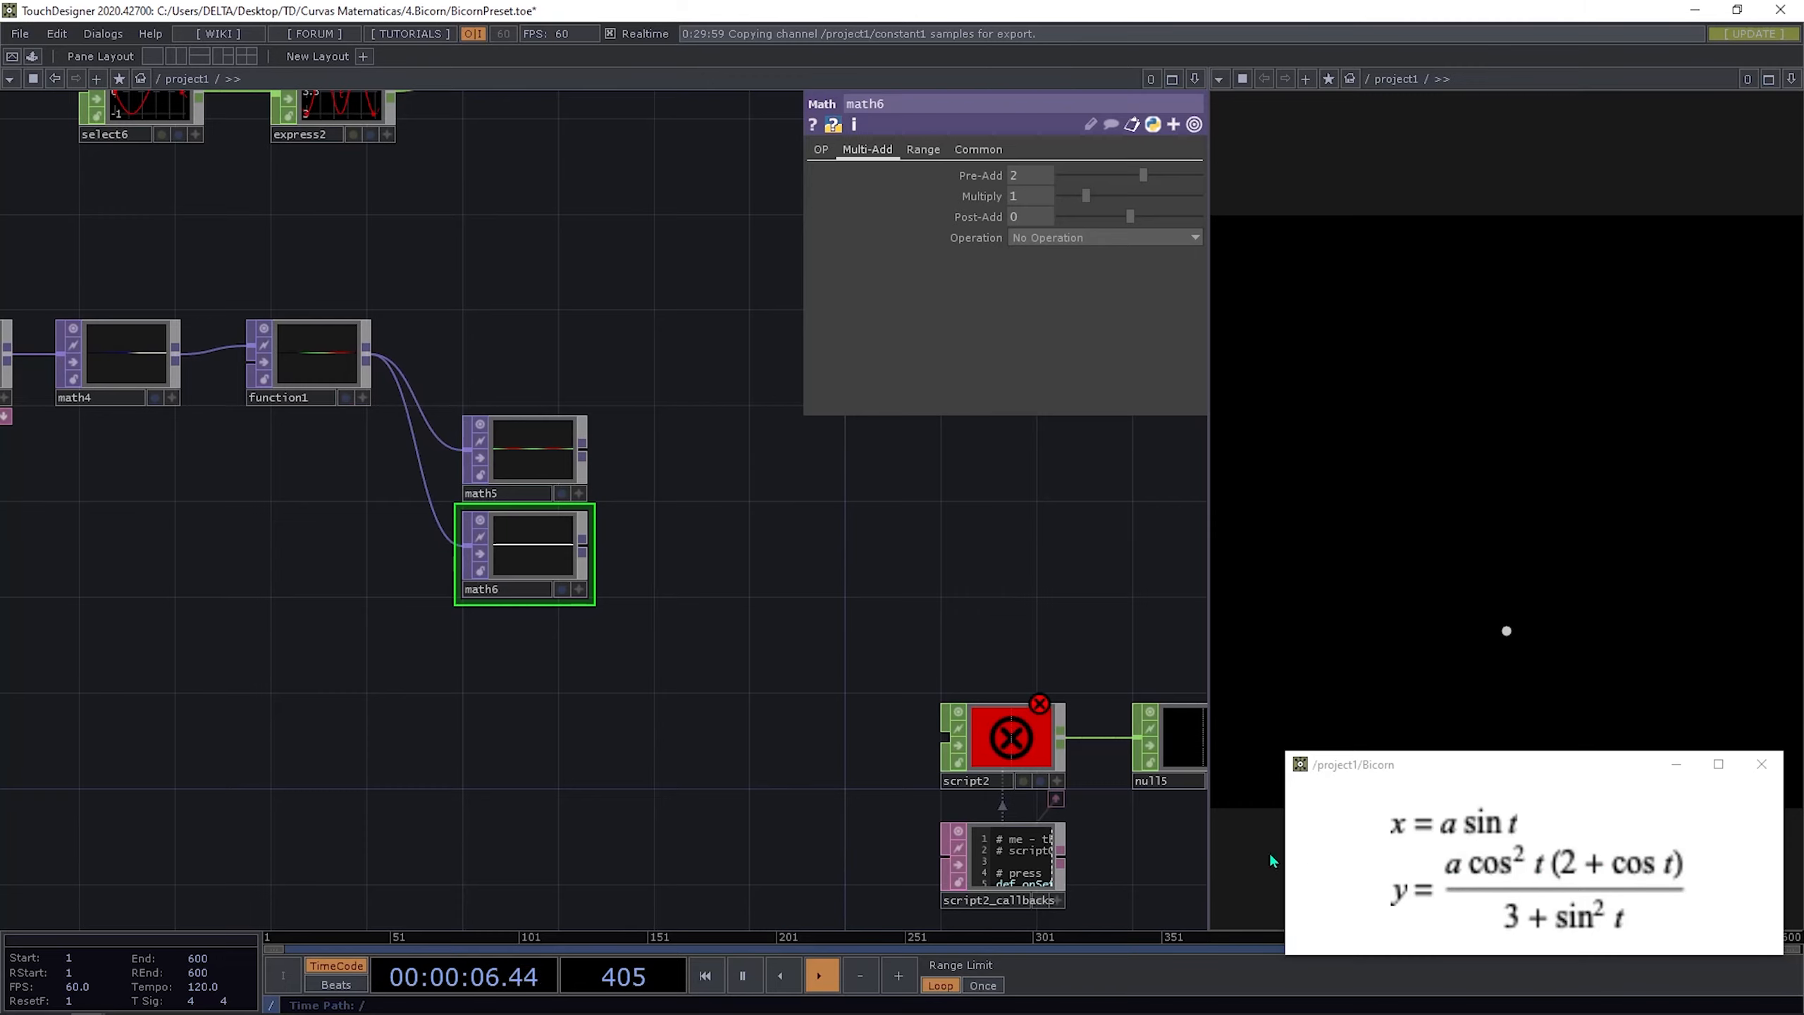
# Step: Add a Multiply TOP after the squaring Math TOP, connect the Pre-Add Math TOP as its second input, and place it close to both
pyautogui.scroll(5, 665, 680)
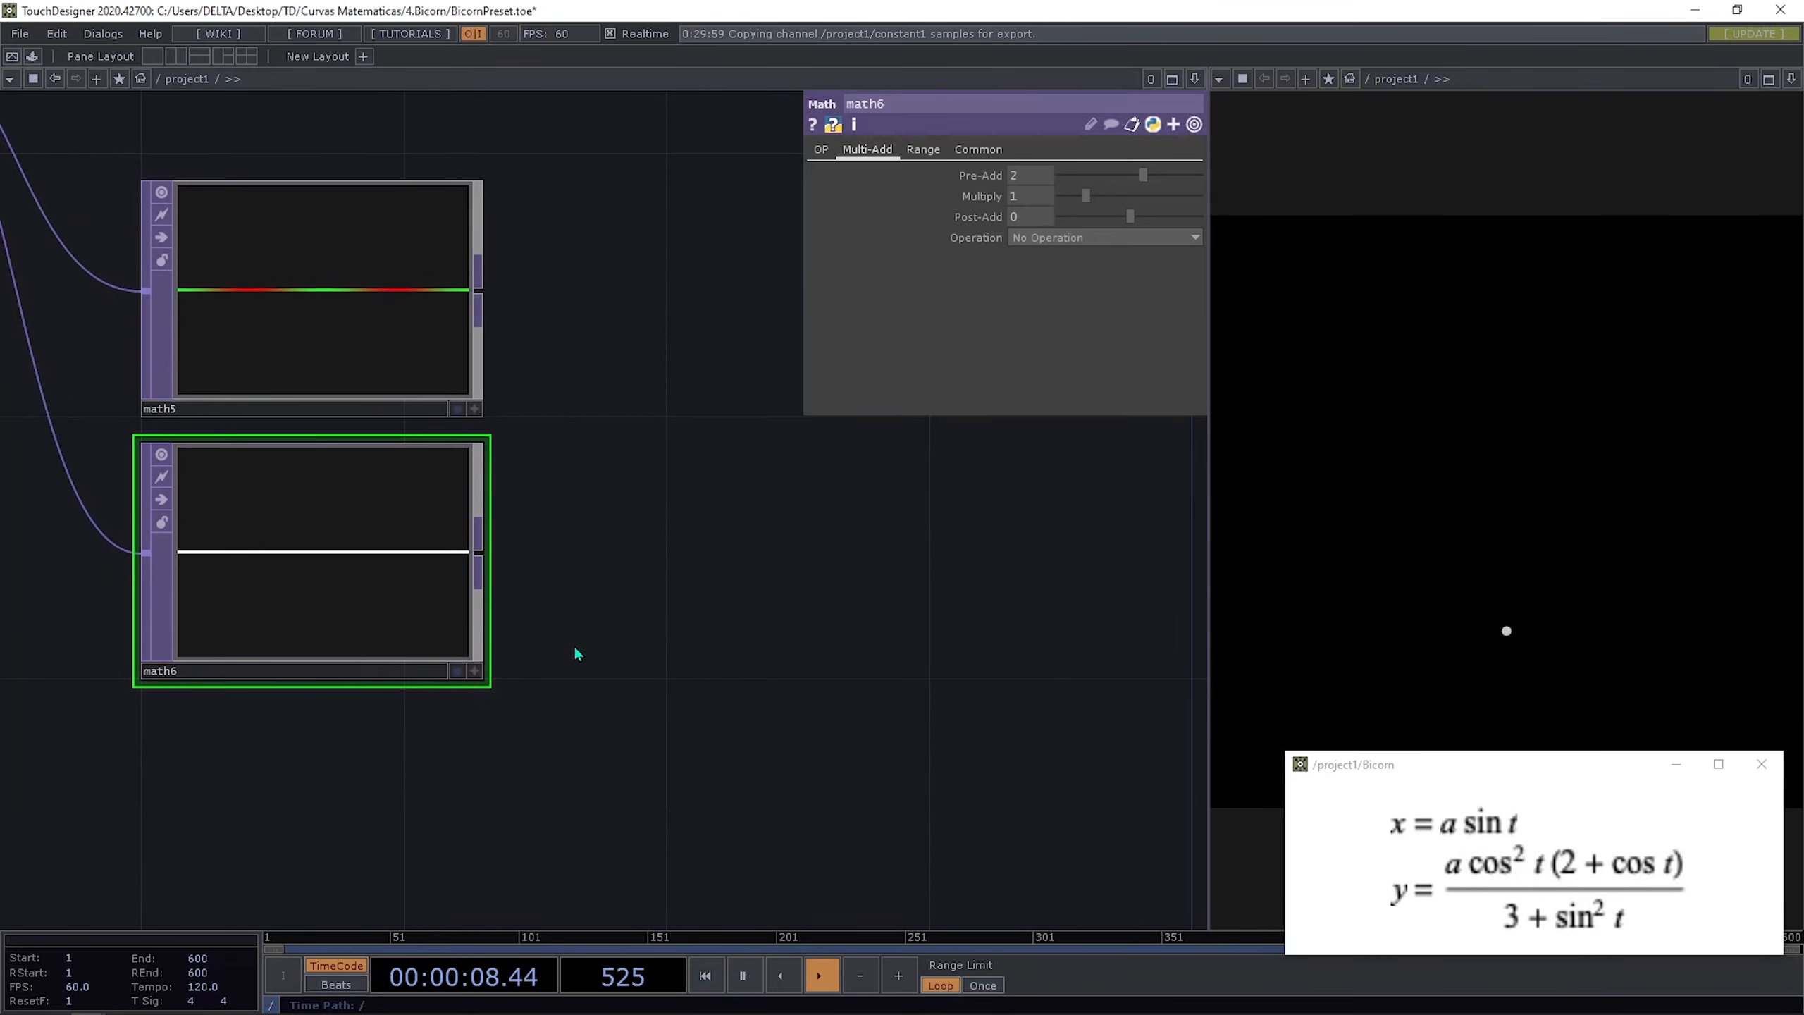
pyautogui.rightClick(509, 391)
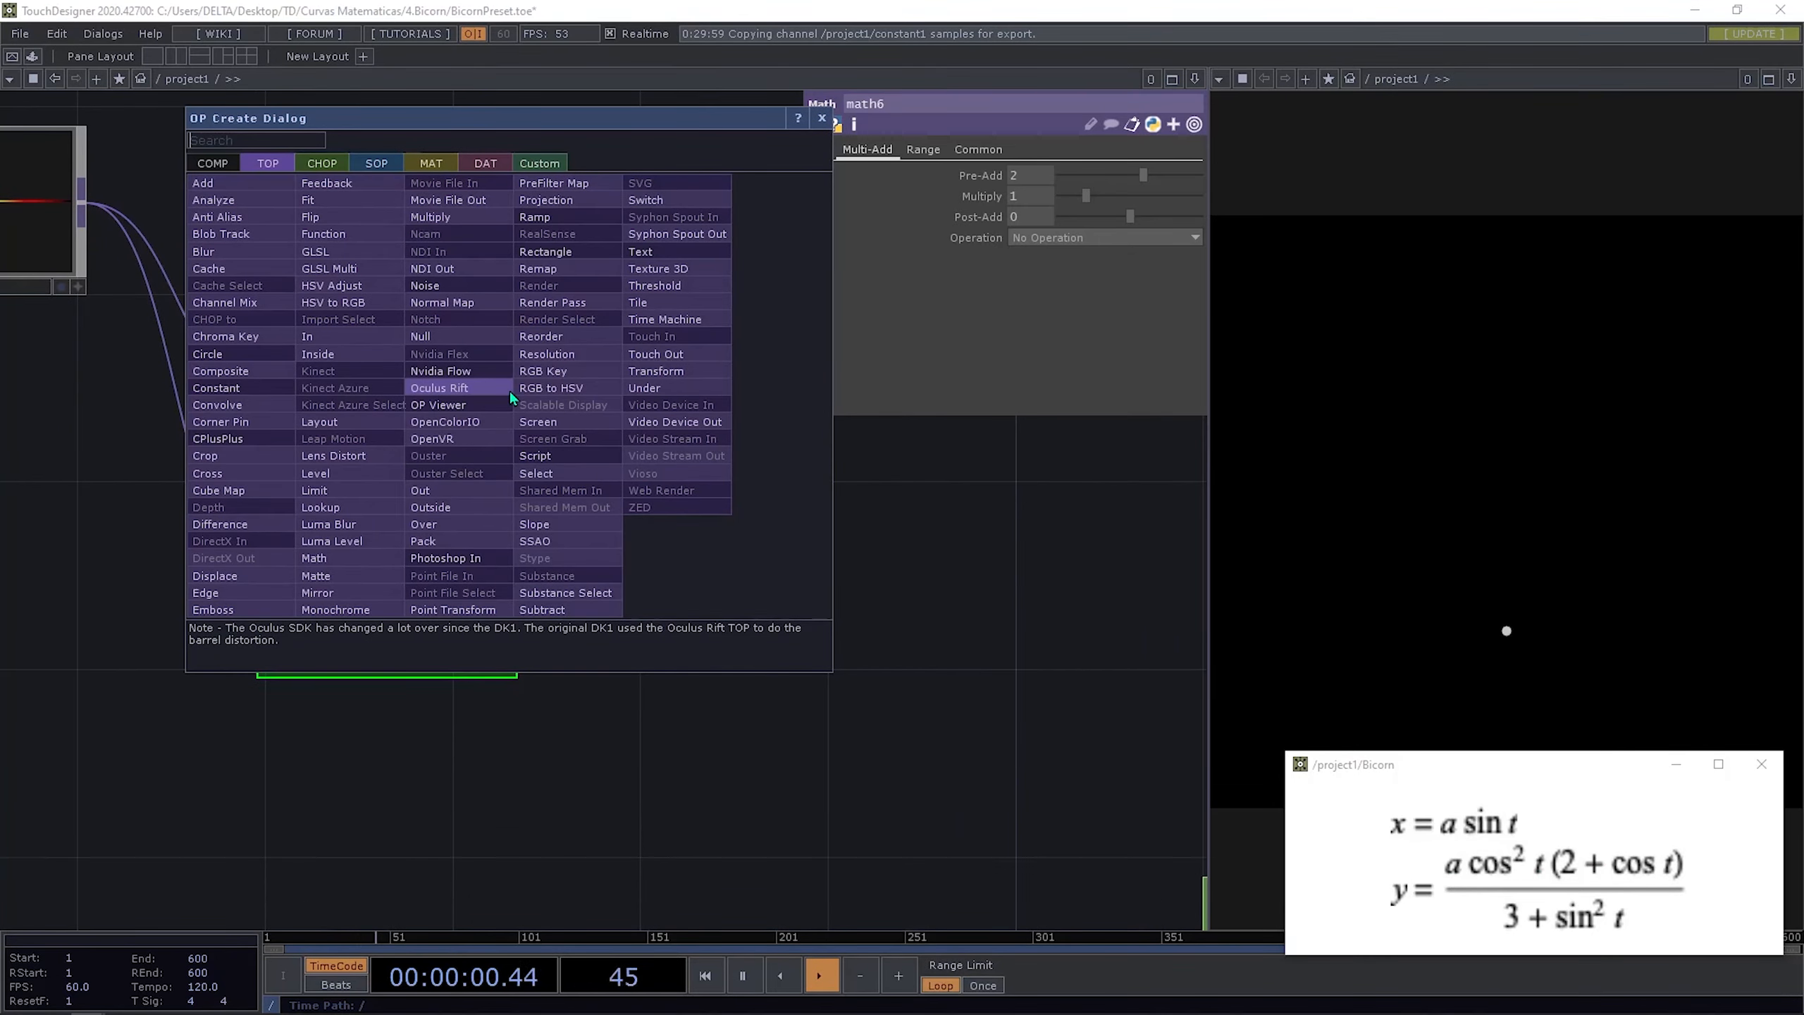
pyautogui.write('mul')
pyautogui.click(445, 218)
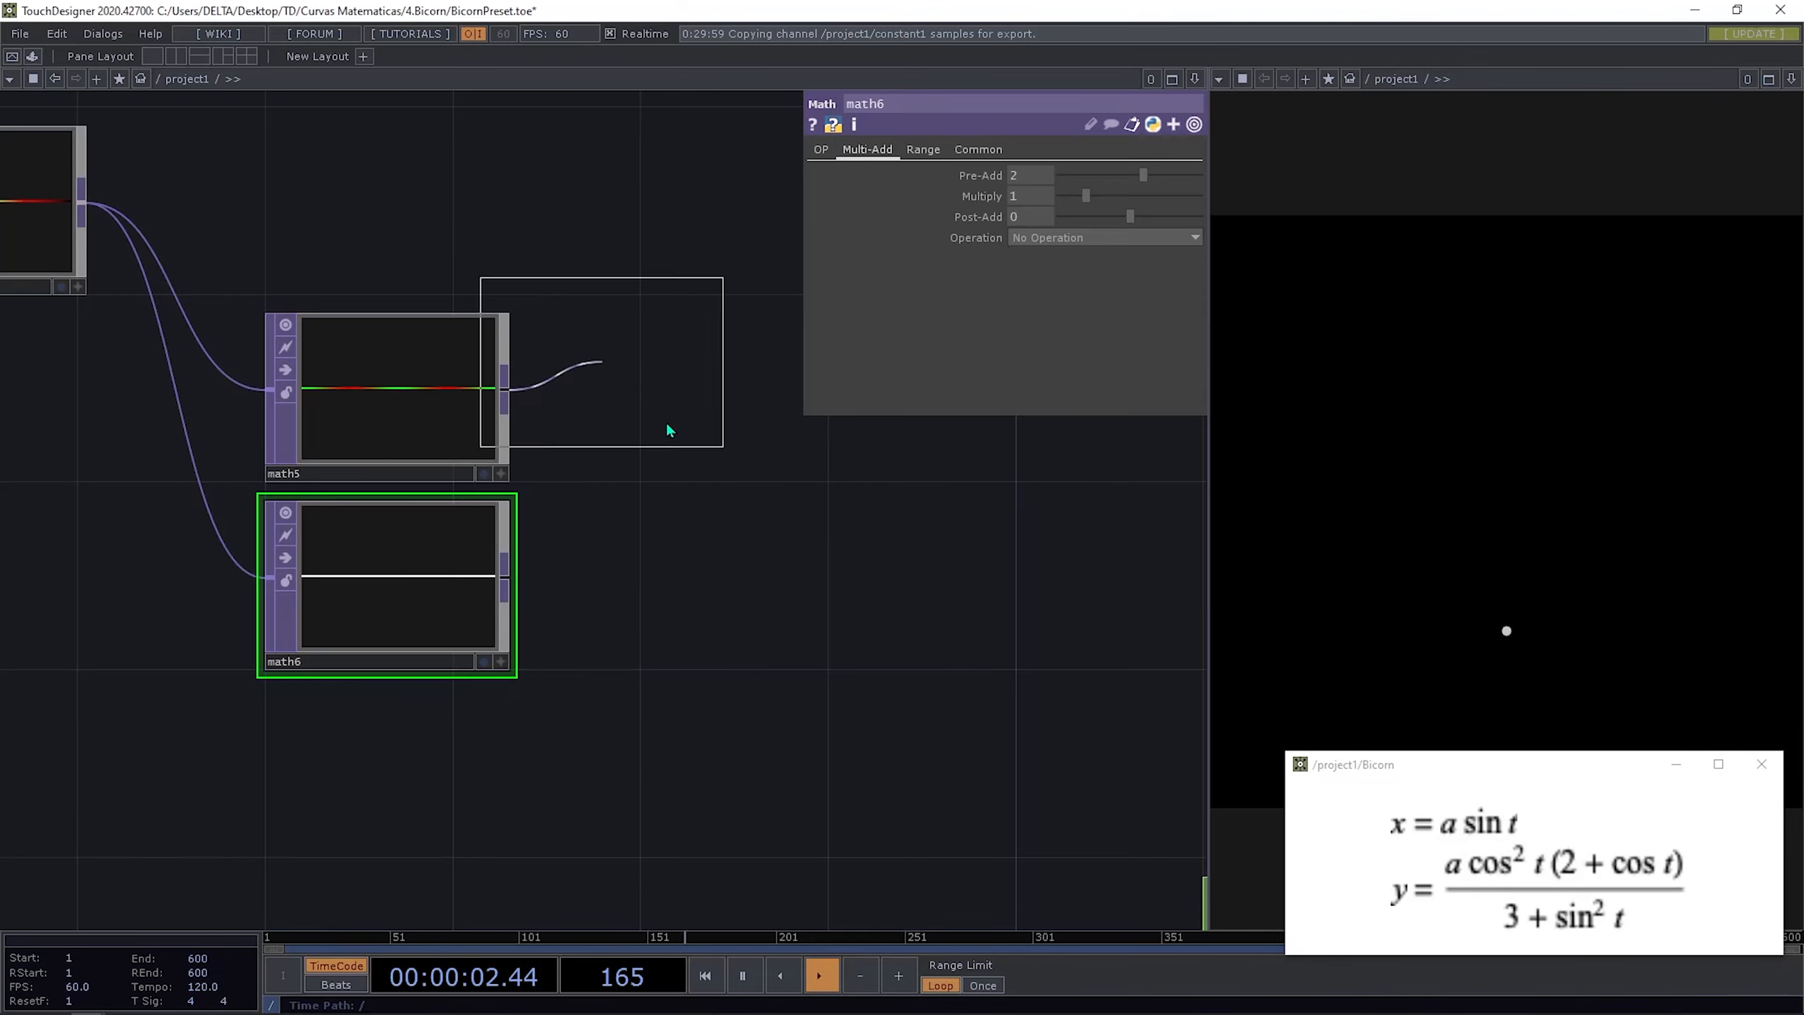
pyautogui.click(824, 551)
pyautogui.moveTo(500, 588); pyautogui.dragTo(644, 502)
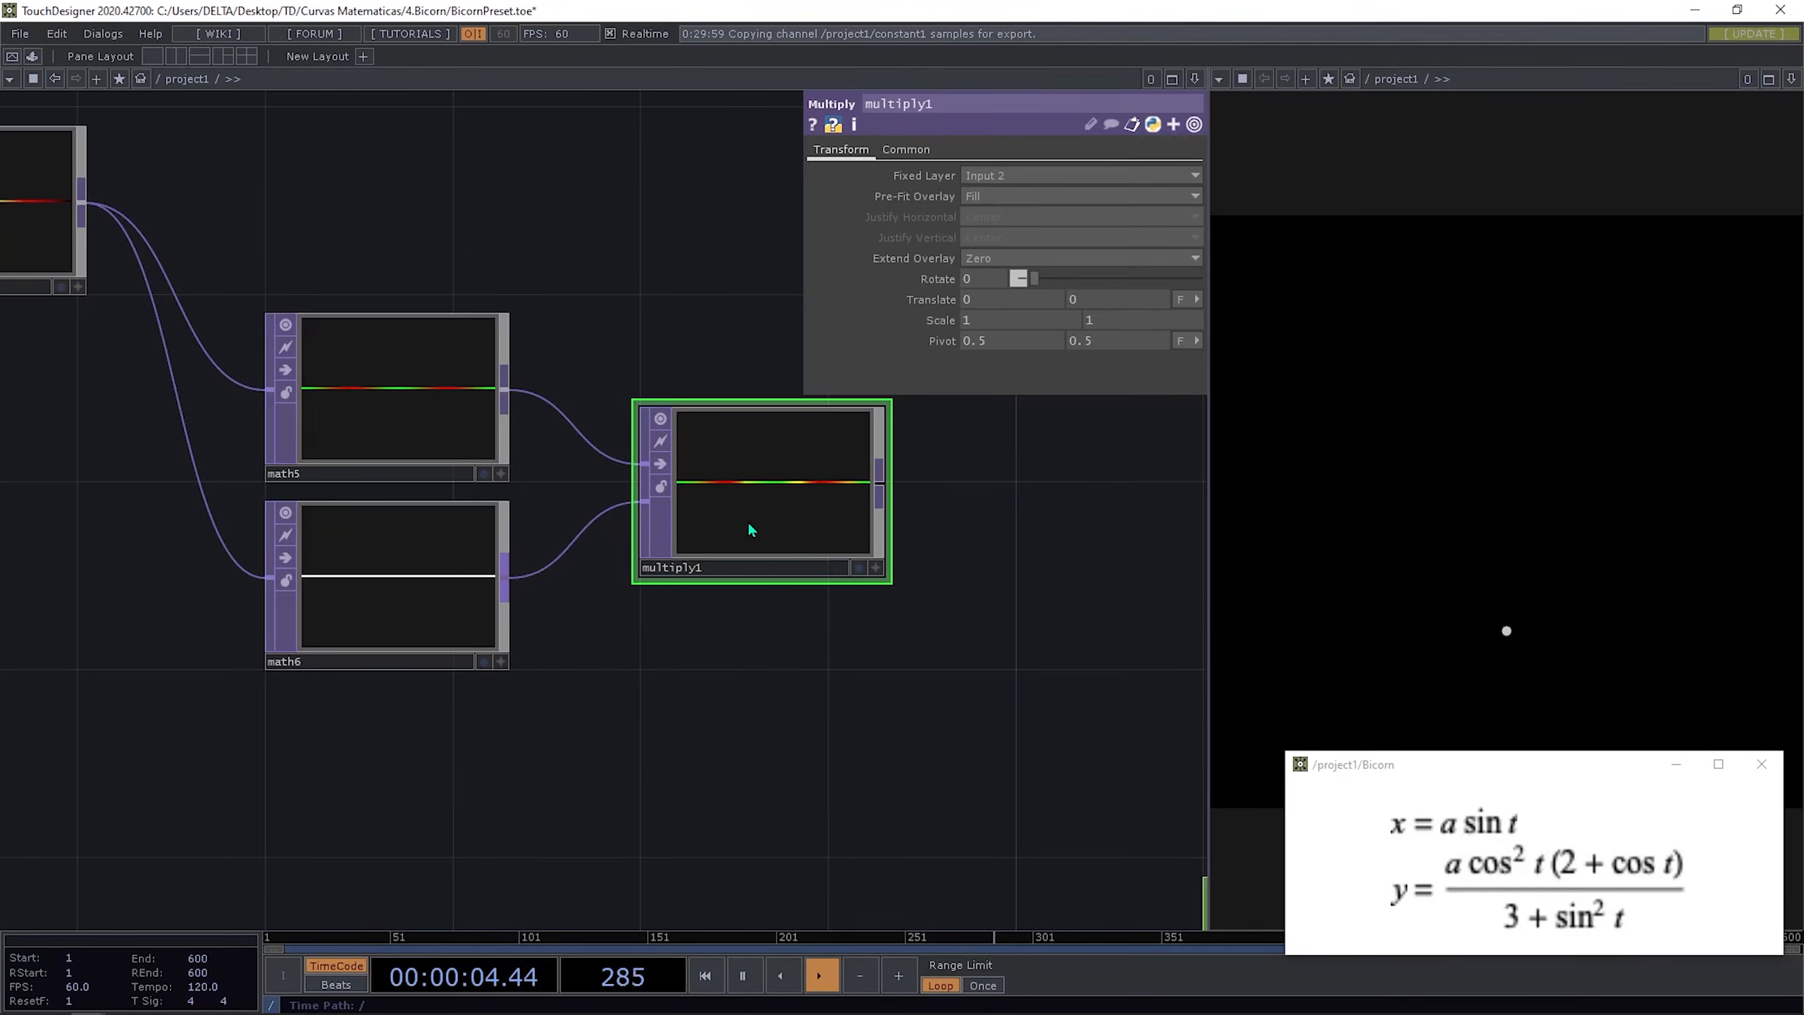
pyautogui.moveTo(747, 521); pyautogui.dragTo(700, 520)
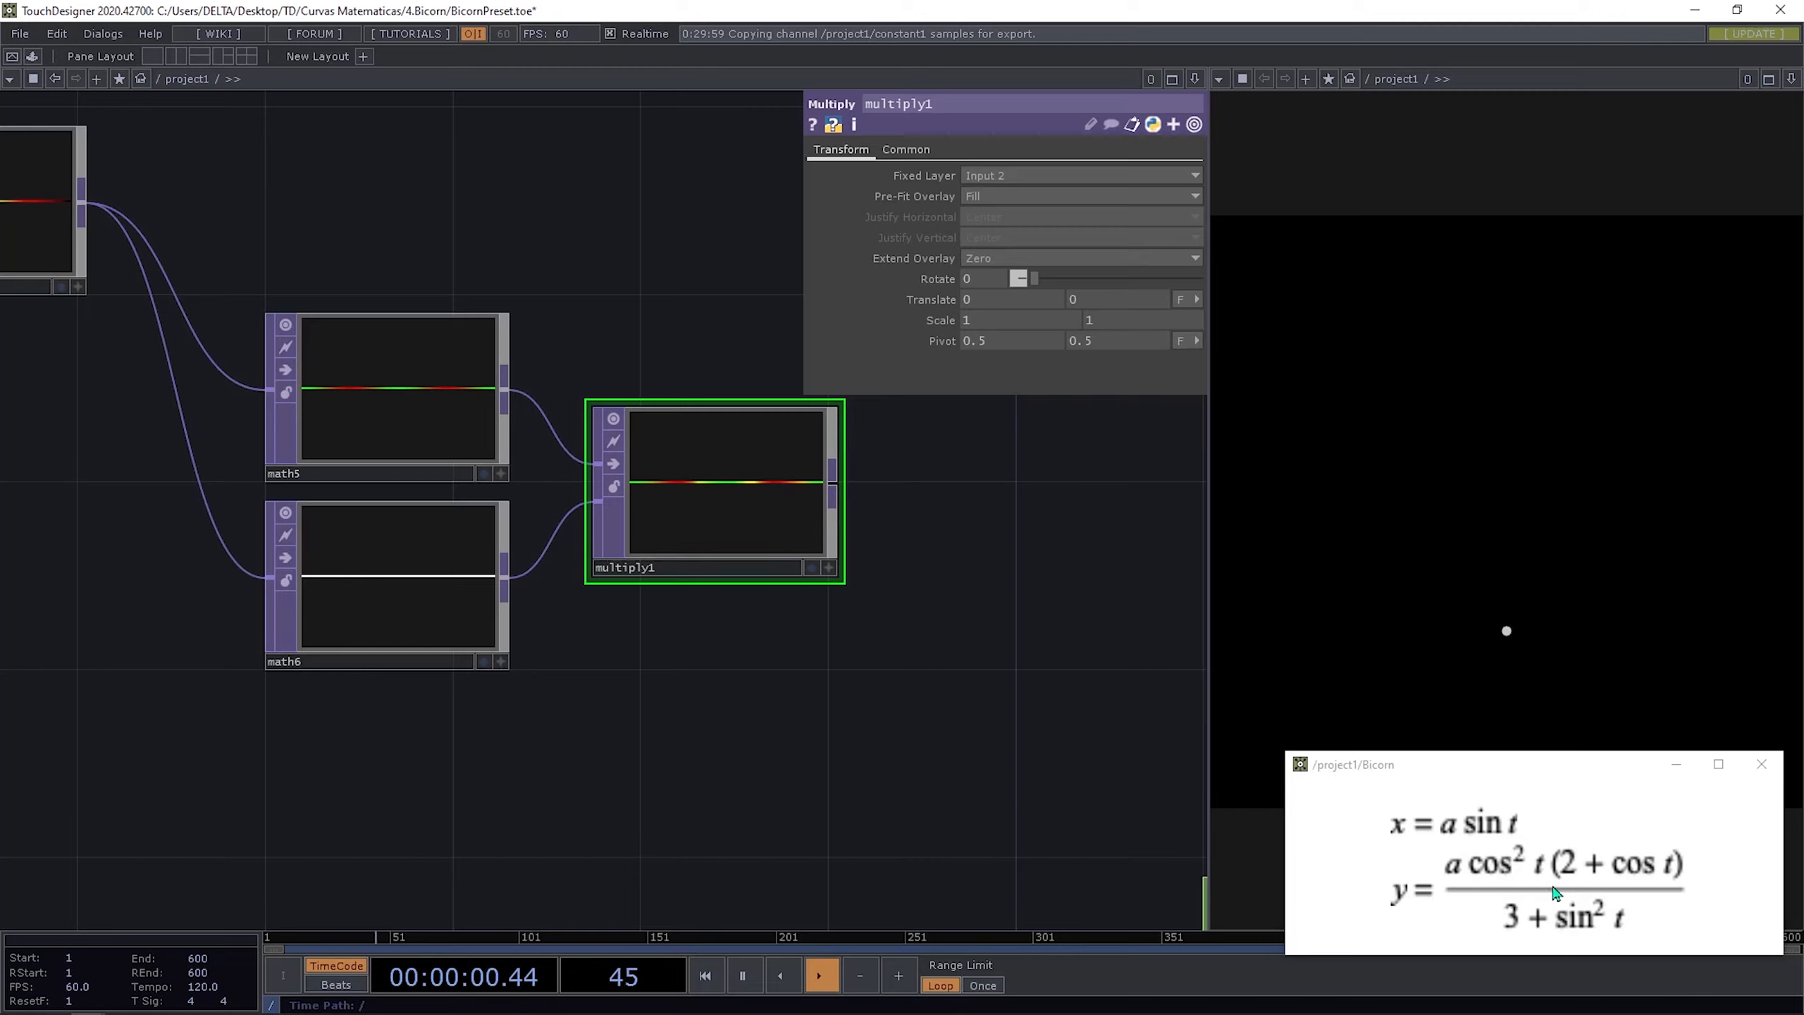
# Step: Add a Reorder TOP fed by the Function TOP and place it directly below the Pre-Add Math TOP
pyautogui.scroll(-2, 663, 631)
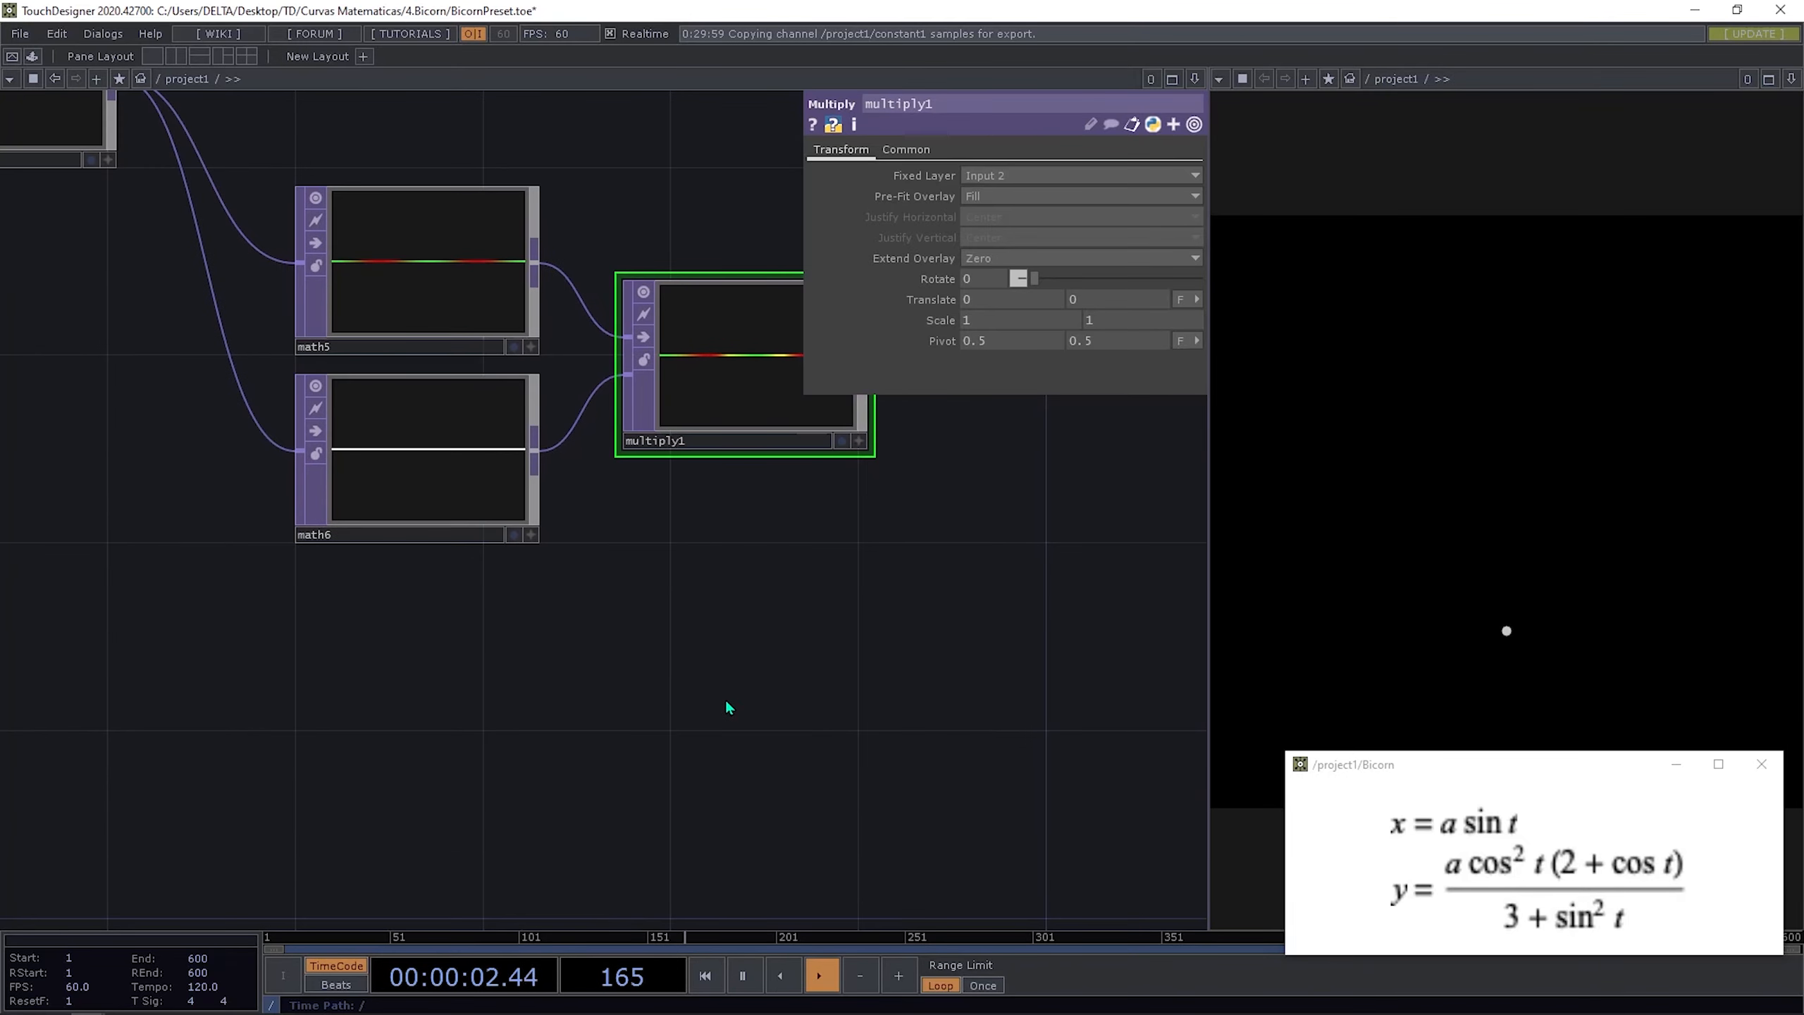
pyautogui.scroll(-1, 724, 697)
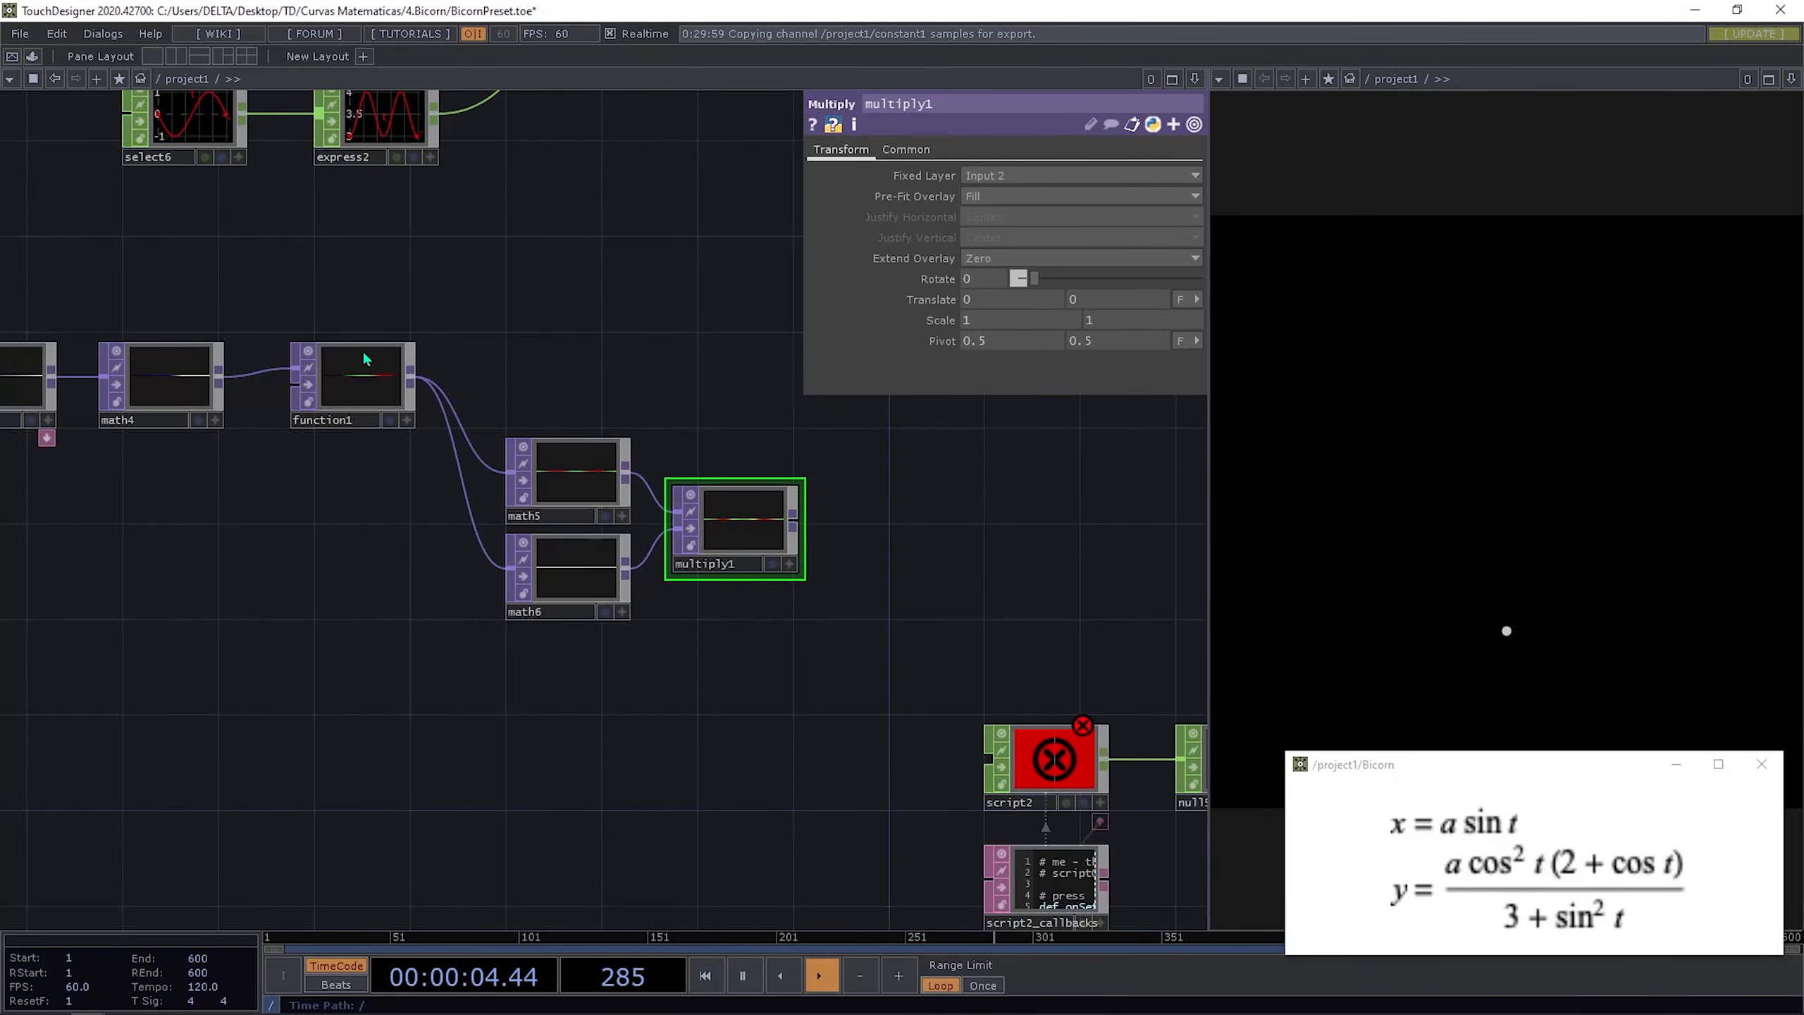
pyautogui.rightClick(415, 381)
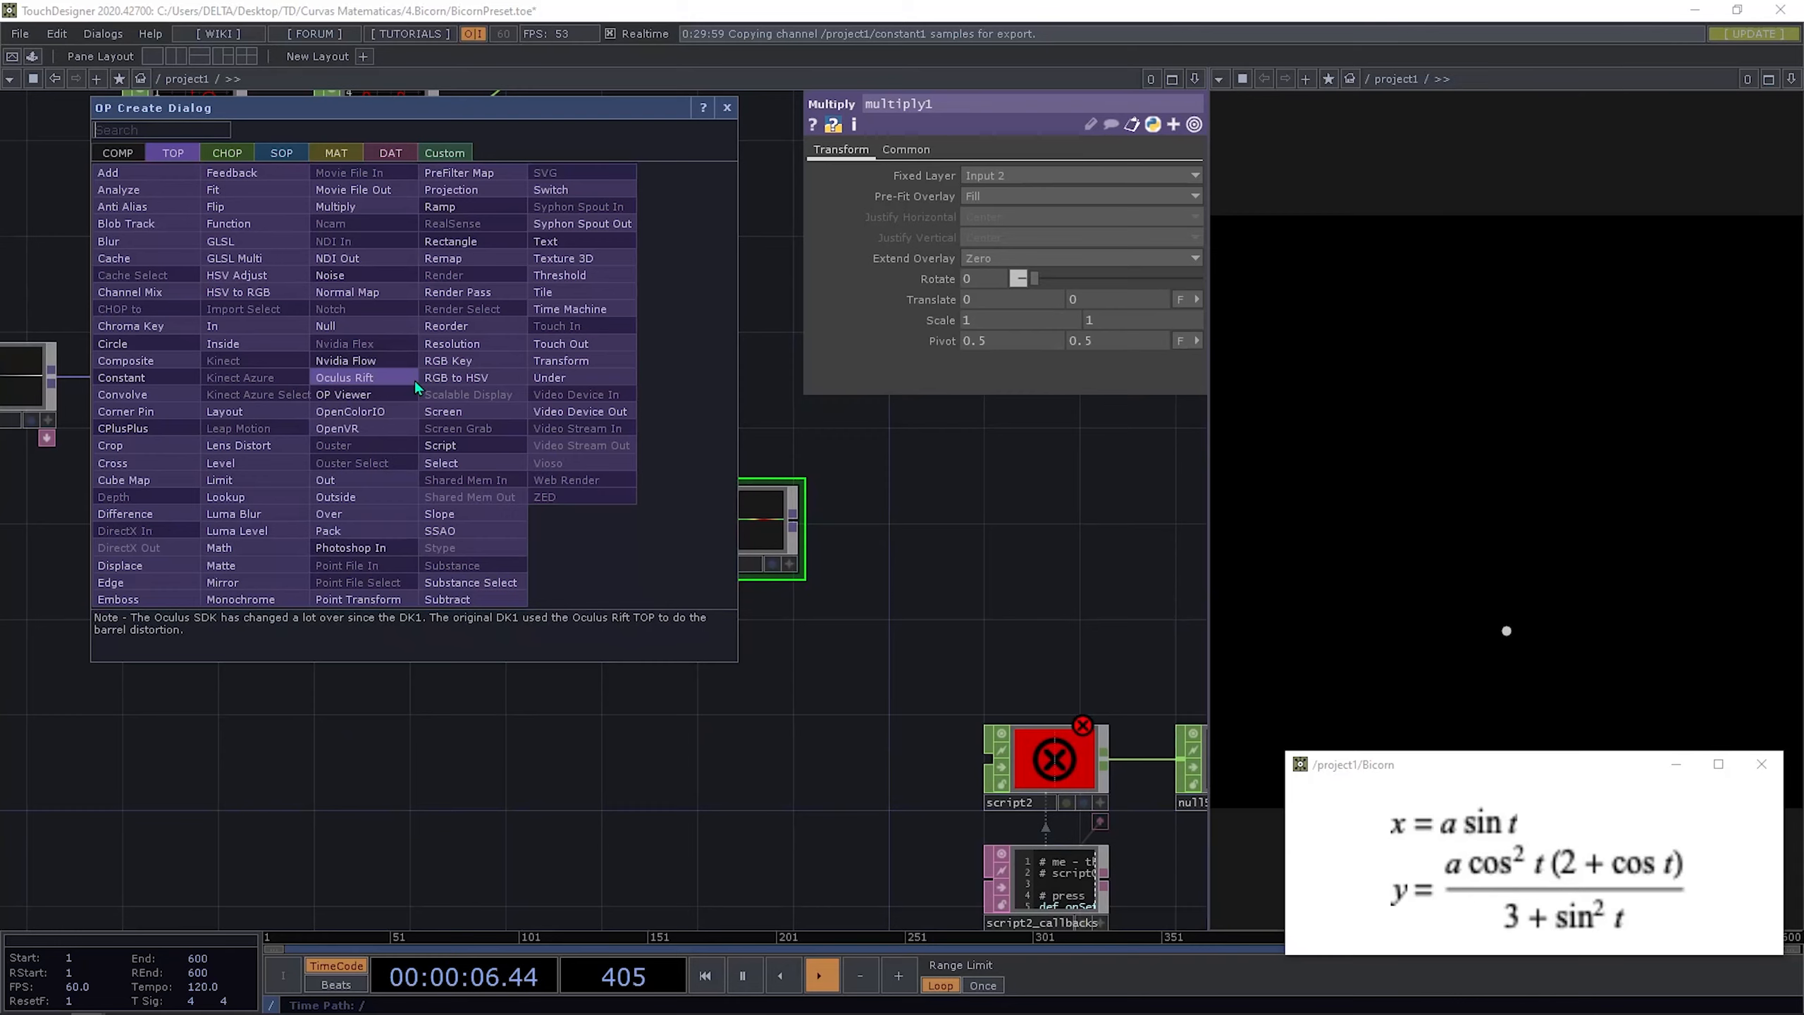
pyautogui.write('re')
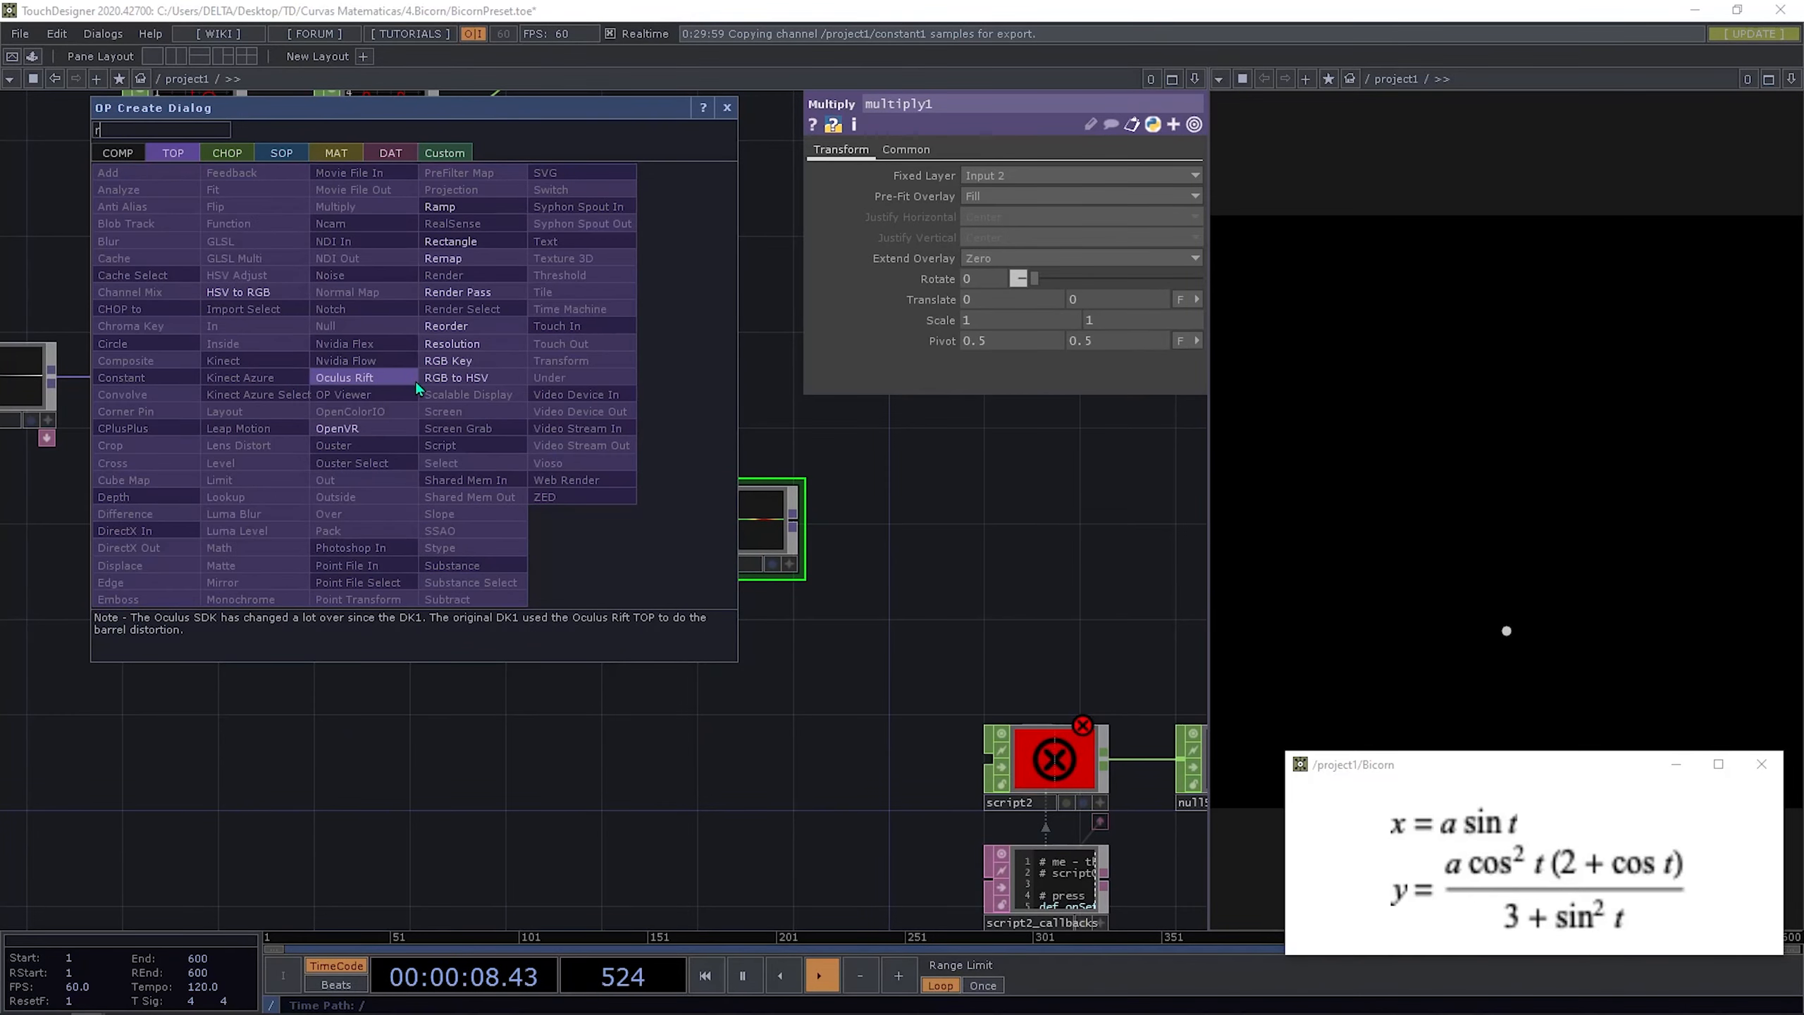
pyautogui.click(477, 325)
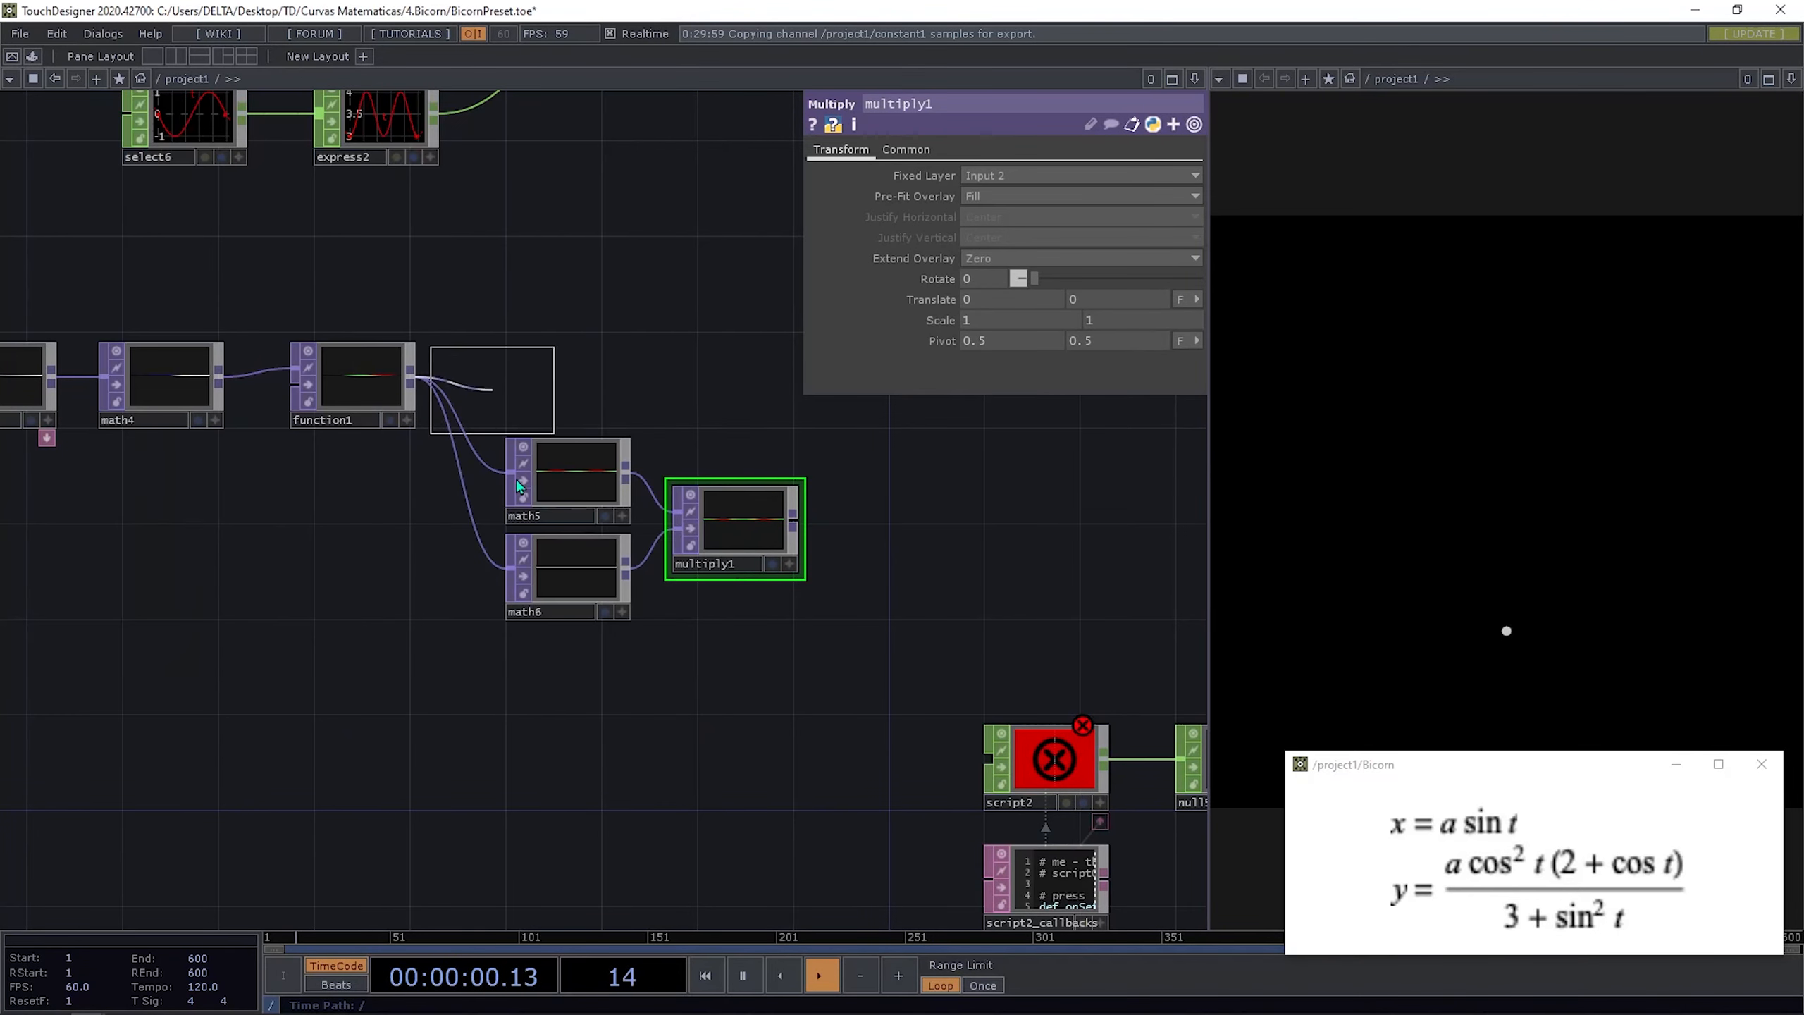
pyautogui.click(568, 673)
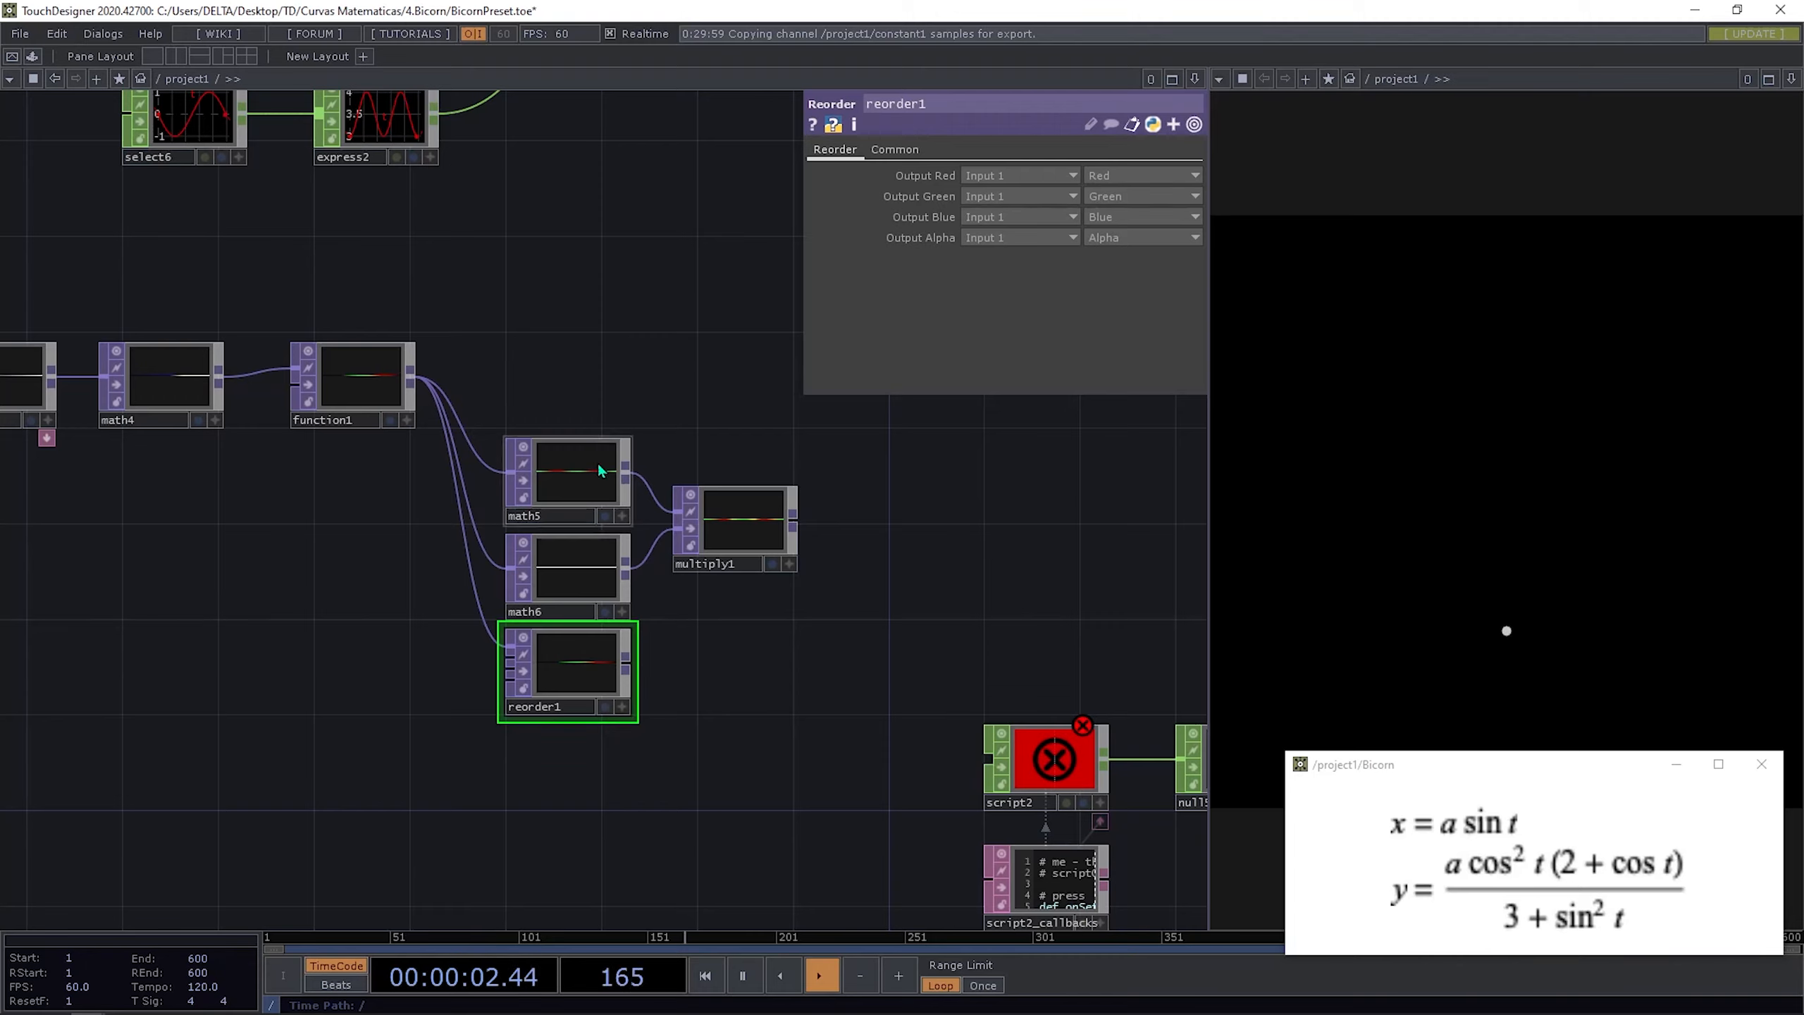
# Step: Set the Reorder TOP's Output Red, Blue and Alpha to Zero and its Output Green to Input 1's Red channel
pyautogui.click(194, 393)
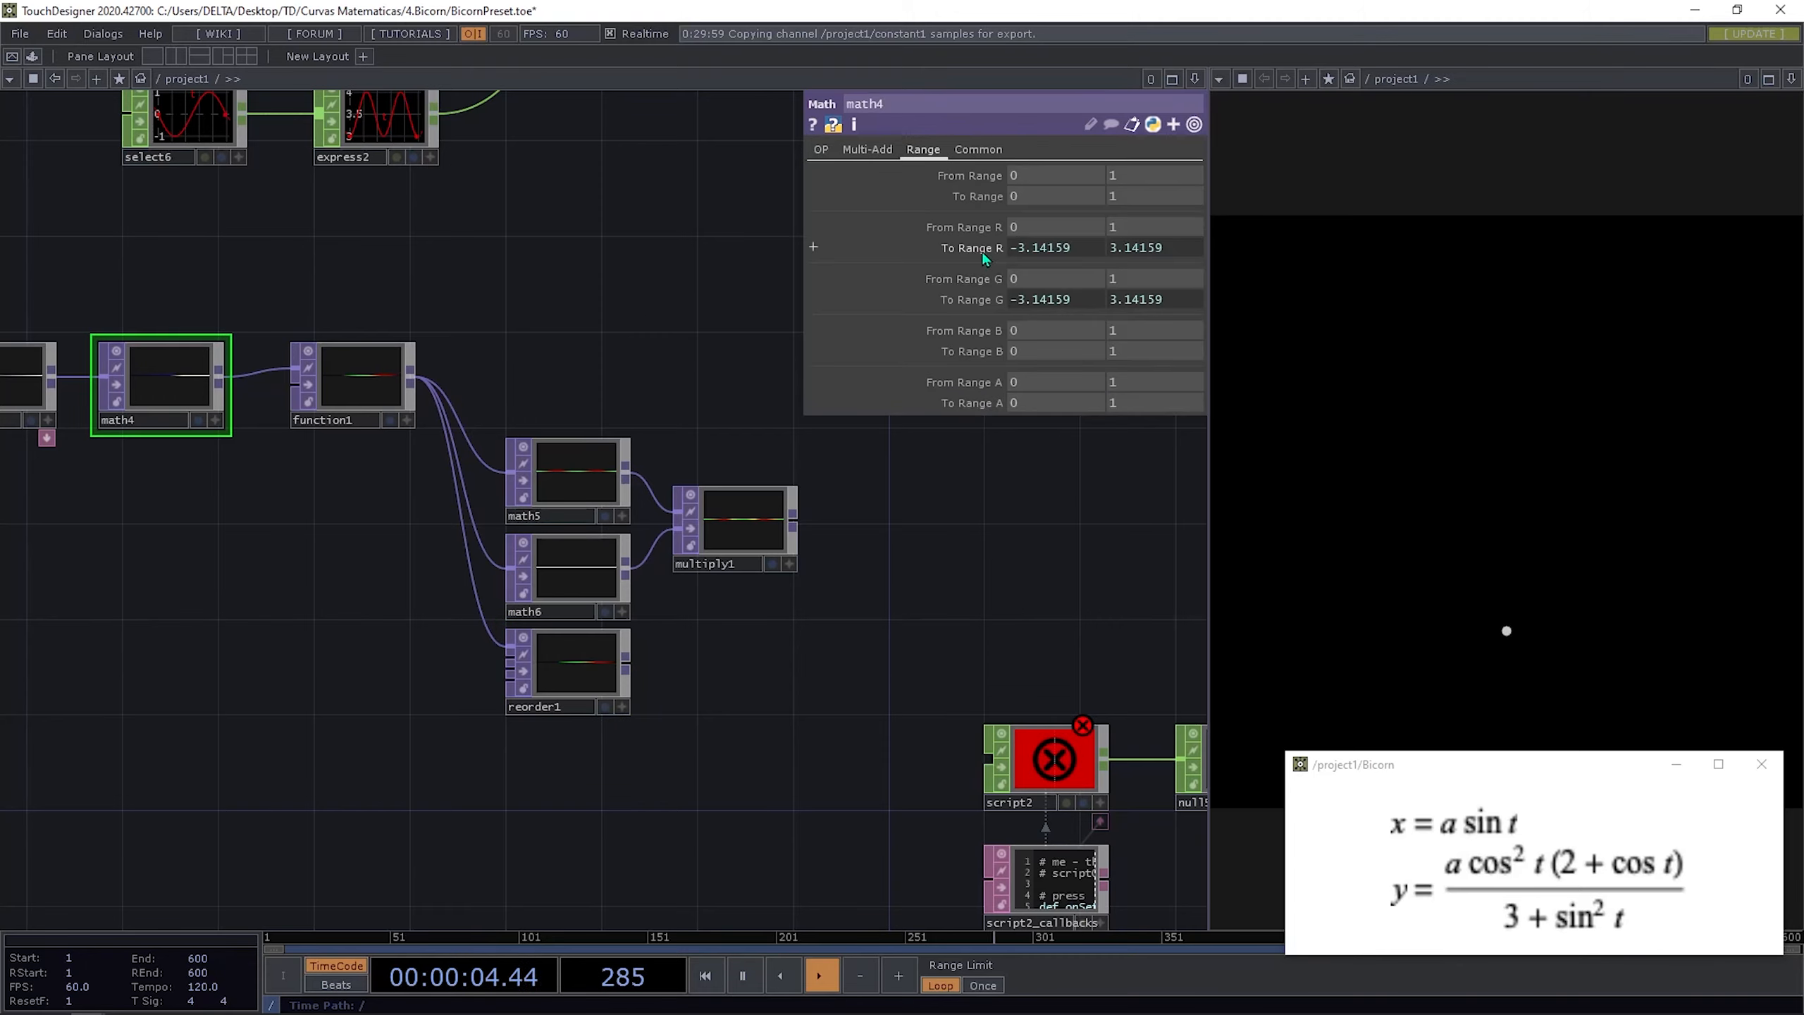
pyautogui.click(359, 376)
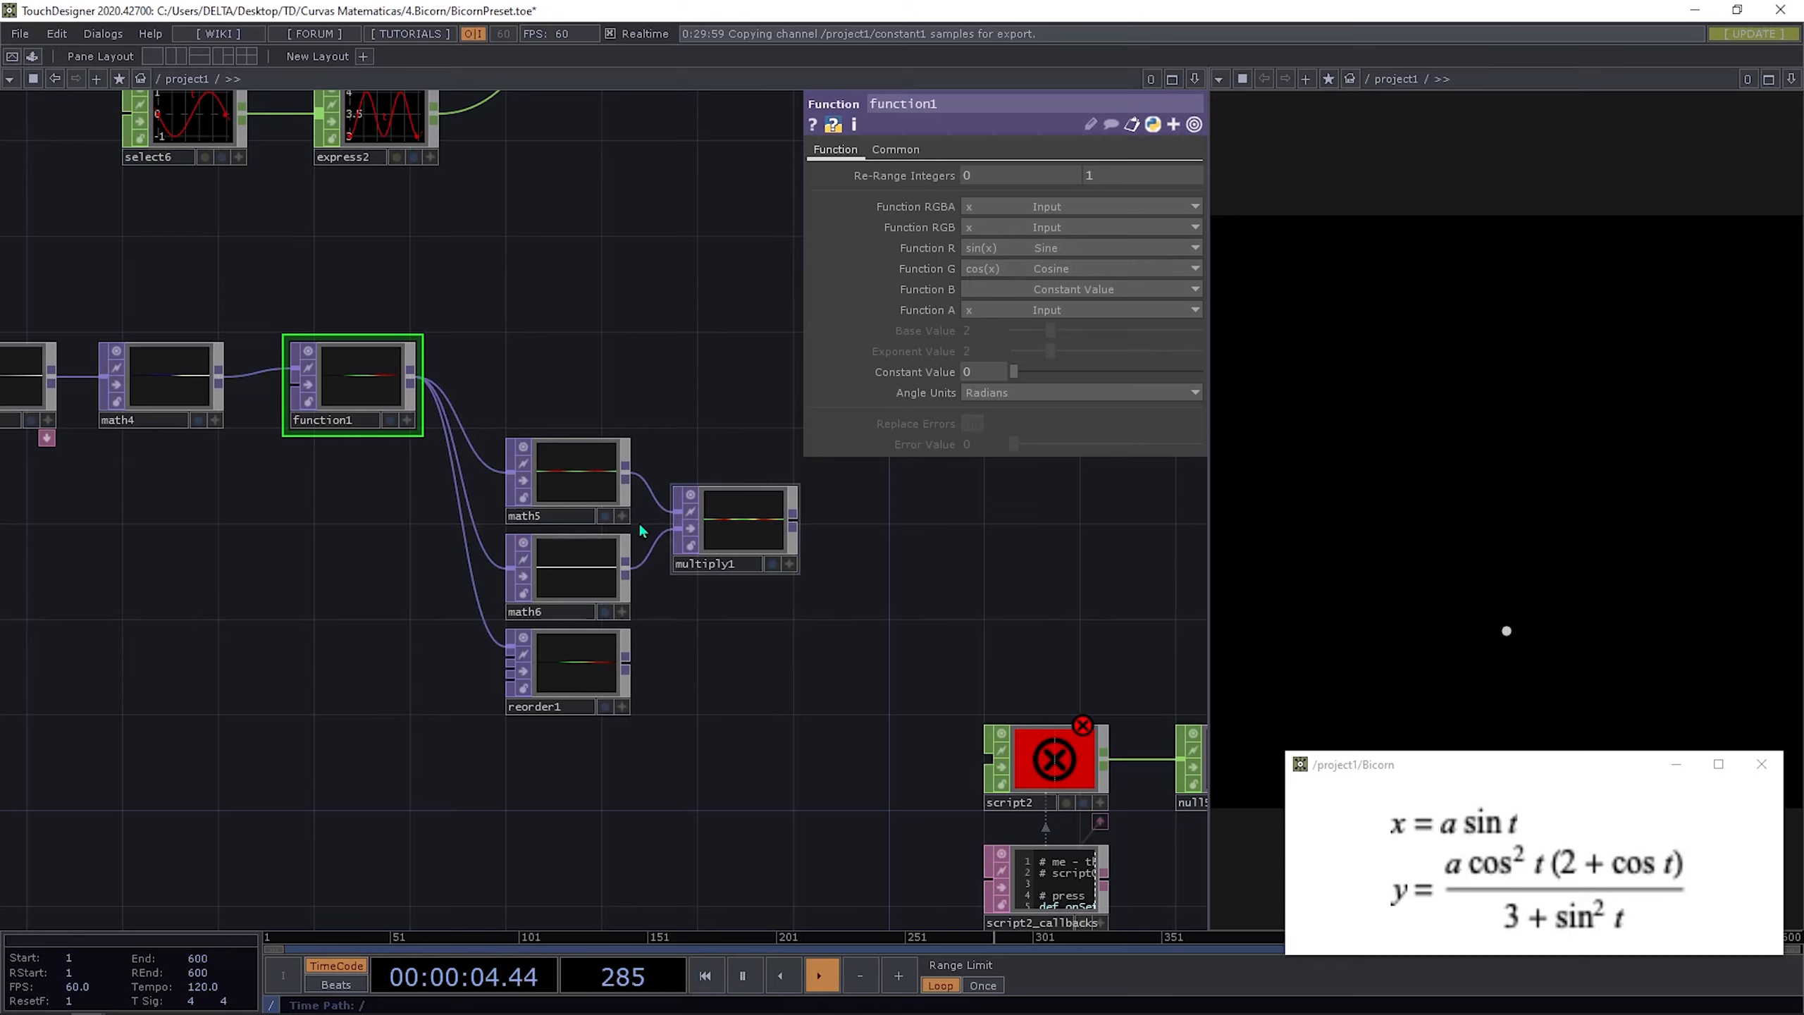
pyautogui.click(560, 657)
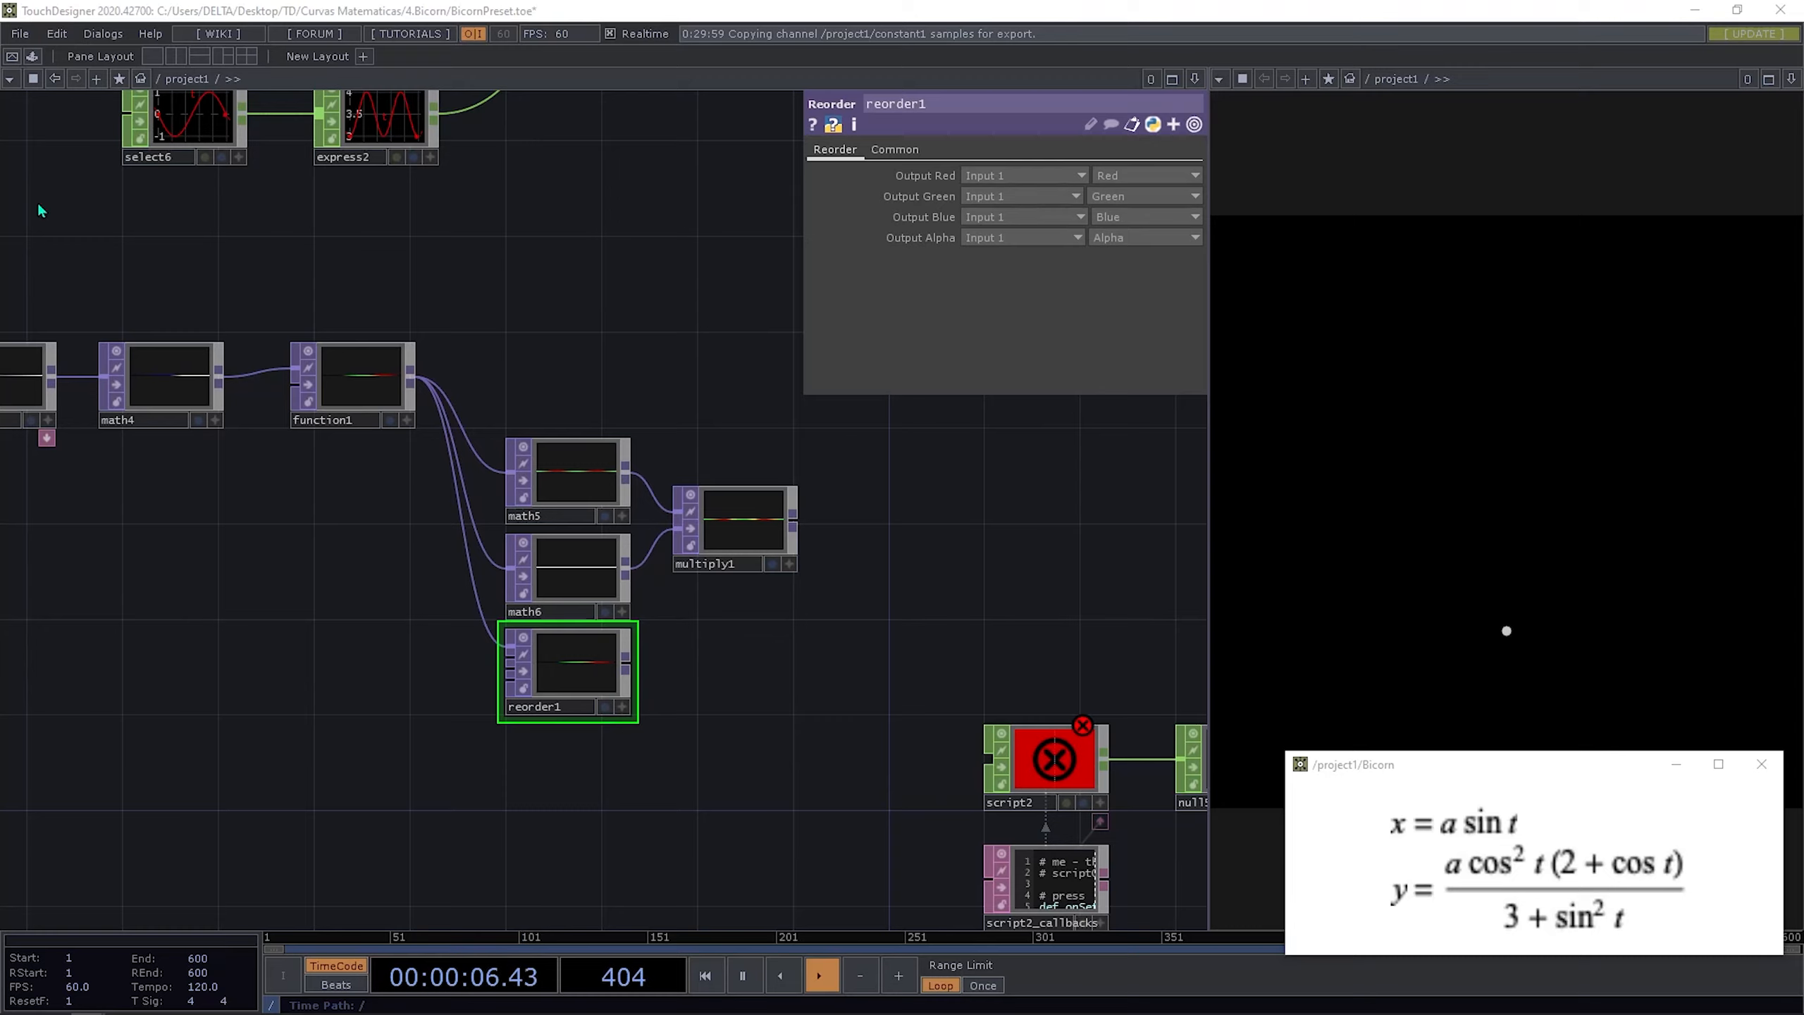
pyautogui.click(1145, 175)
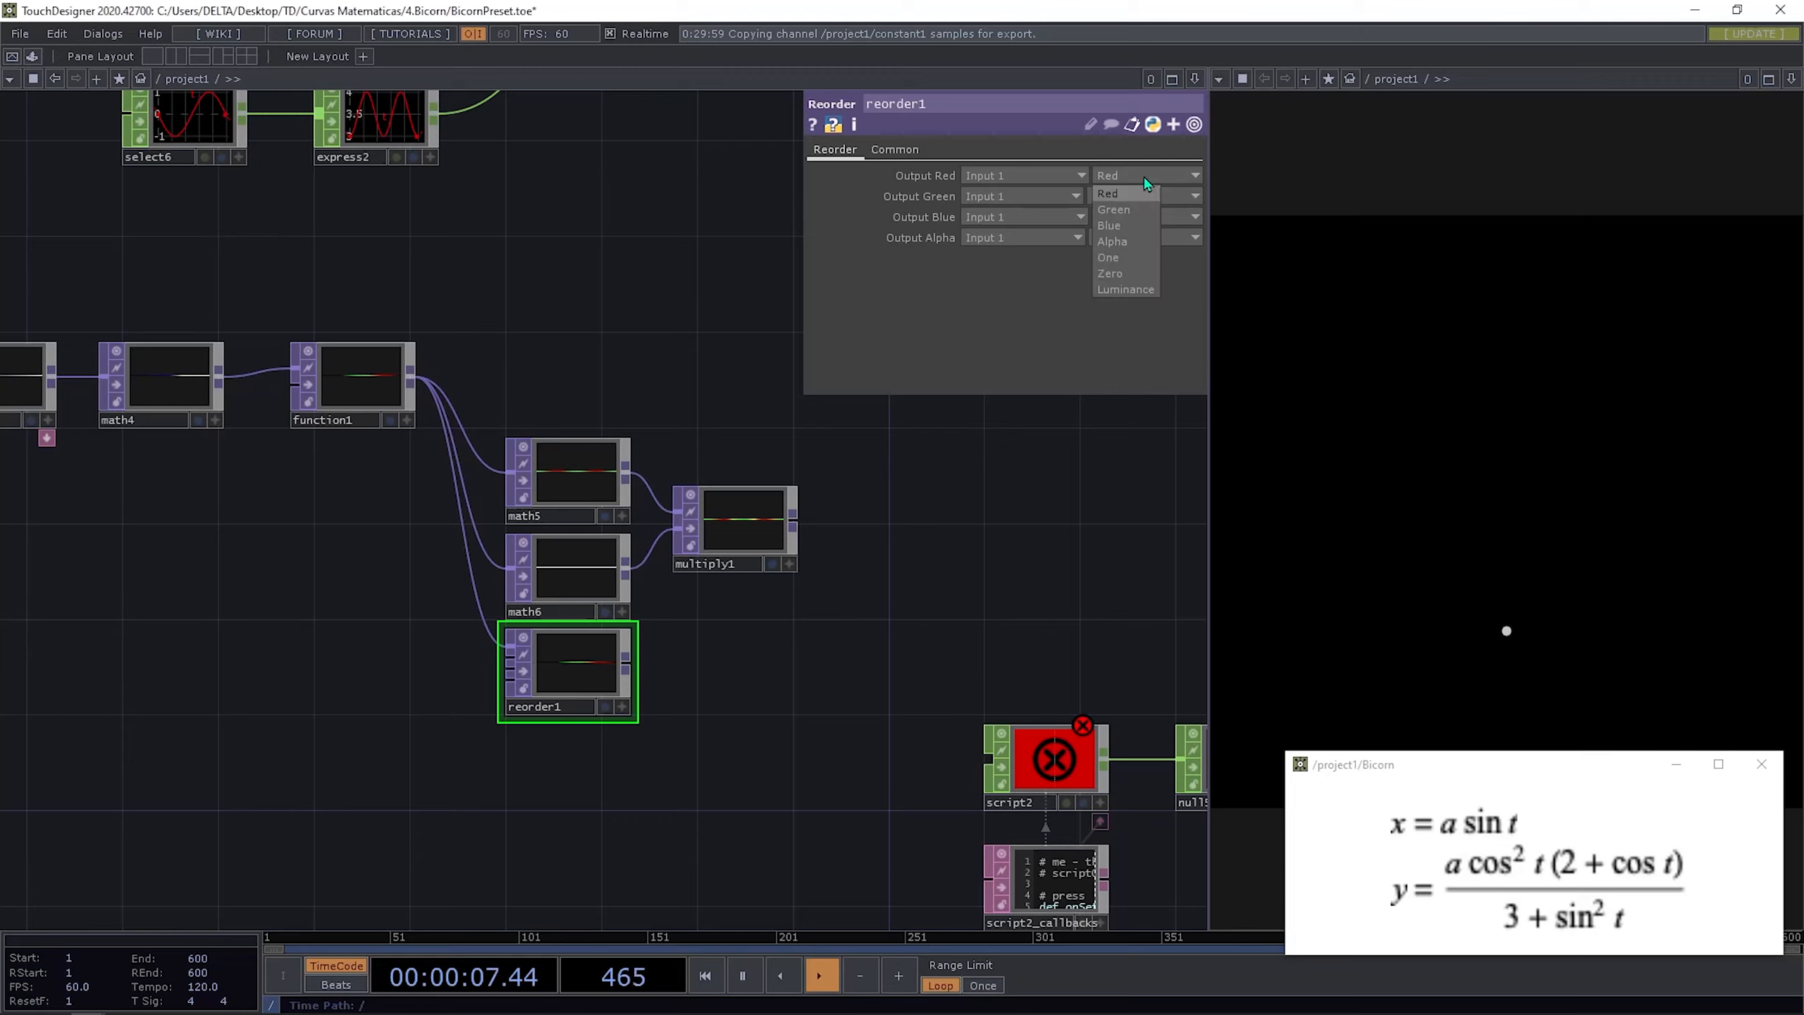
pyautogui.click(1130, 273)
pyautogui.click(1139, 216)
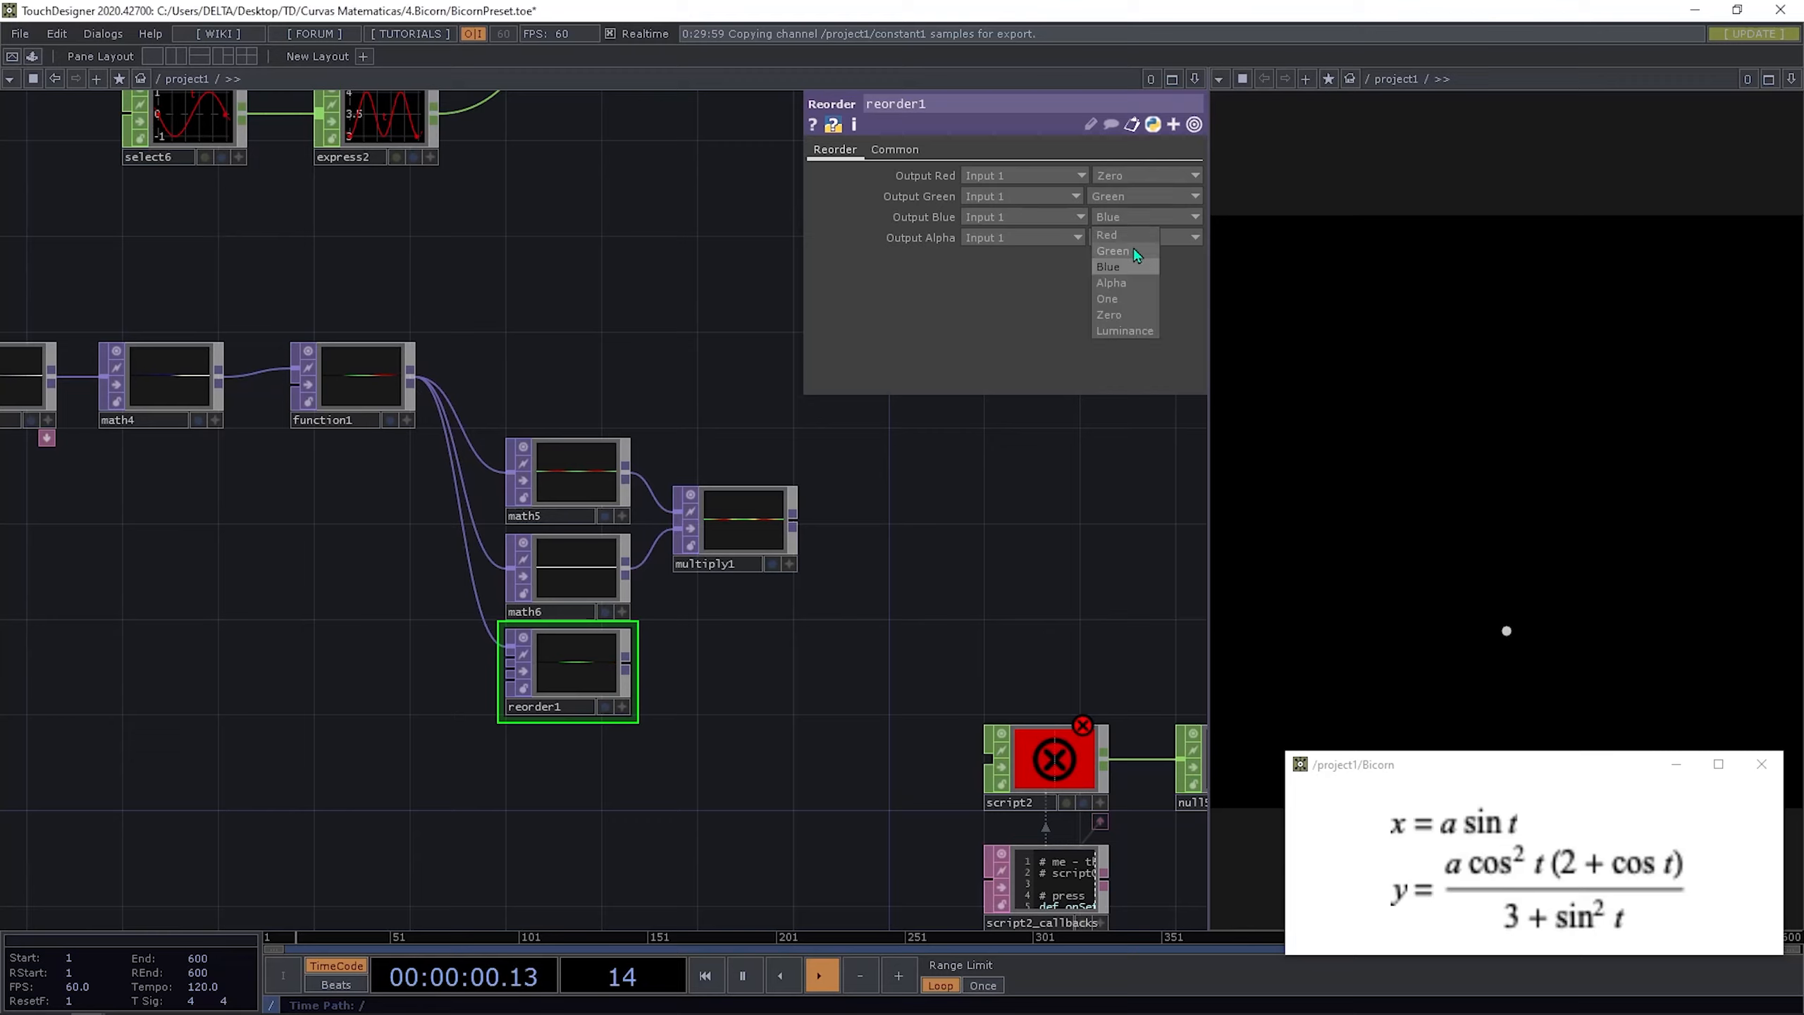
pyautogui.click(1117, 319)
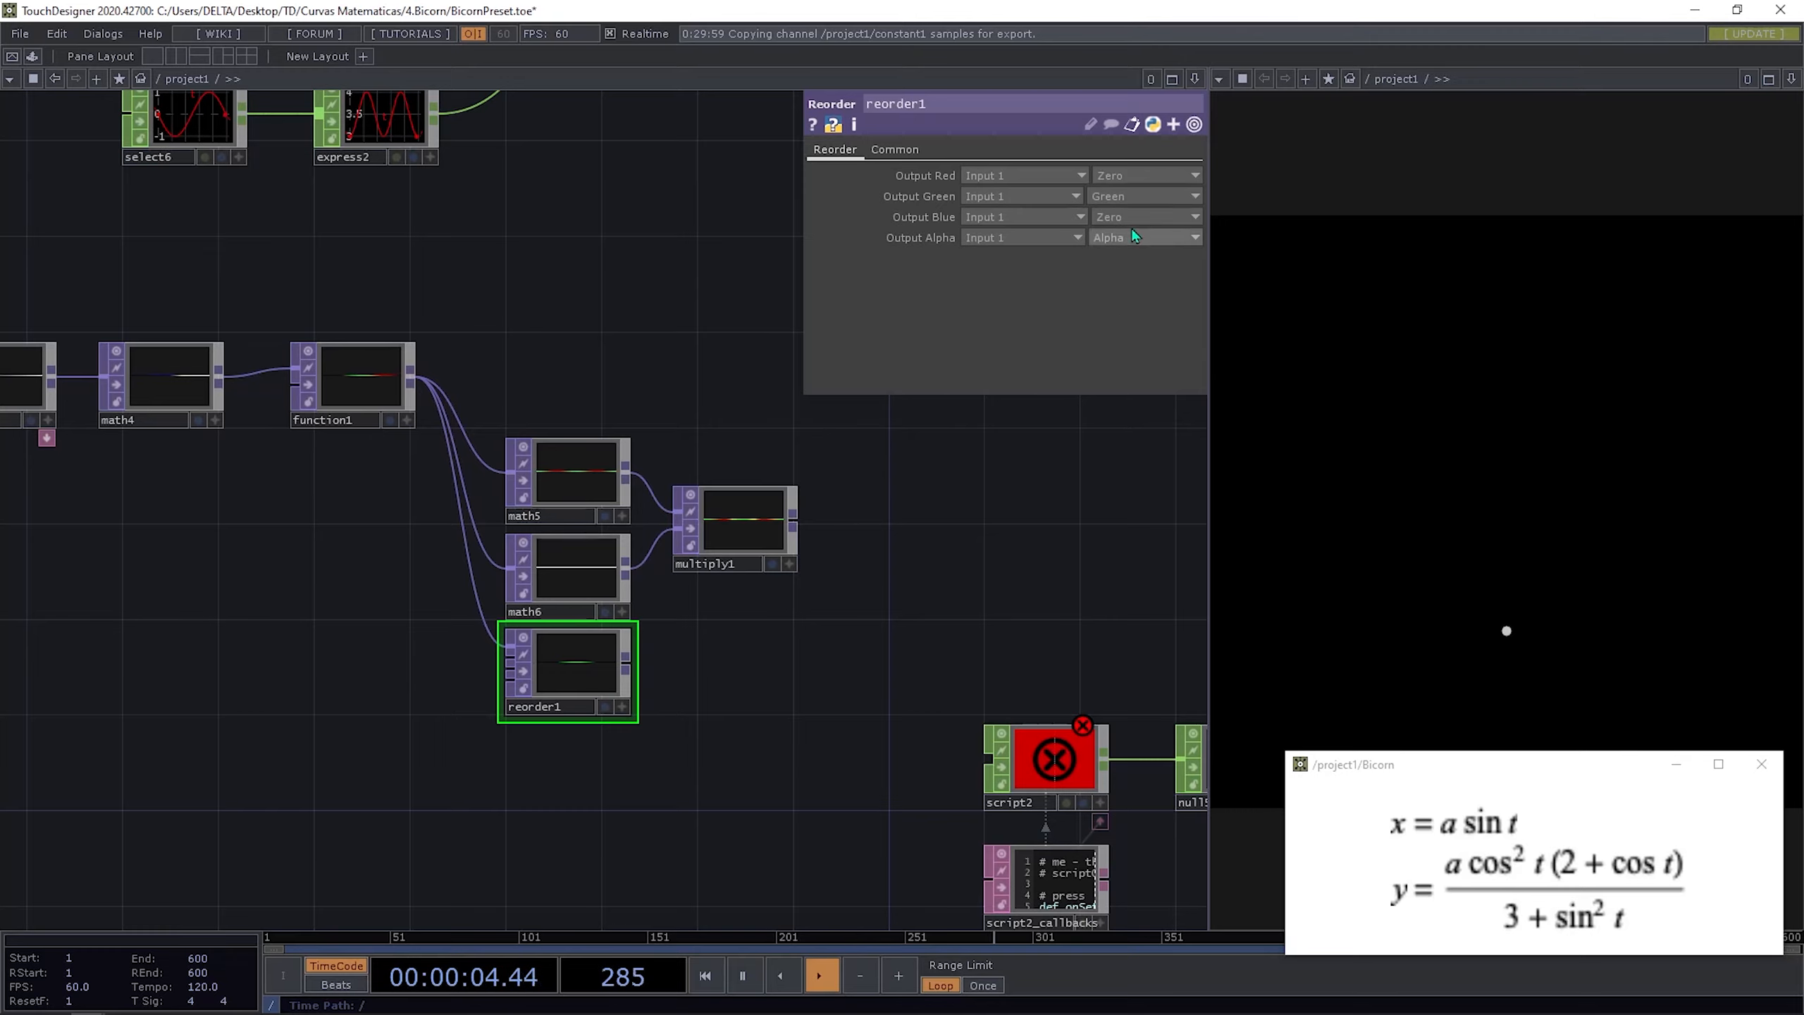
pyautogui.click(1133, 235)
pyautogui.click(1128, 334)
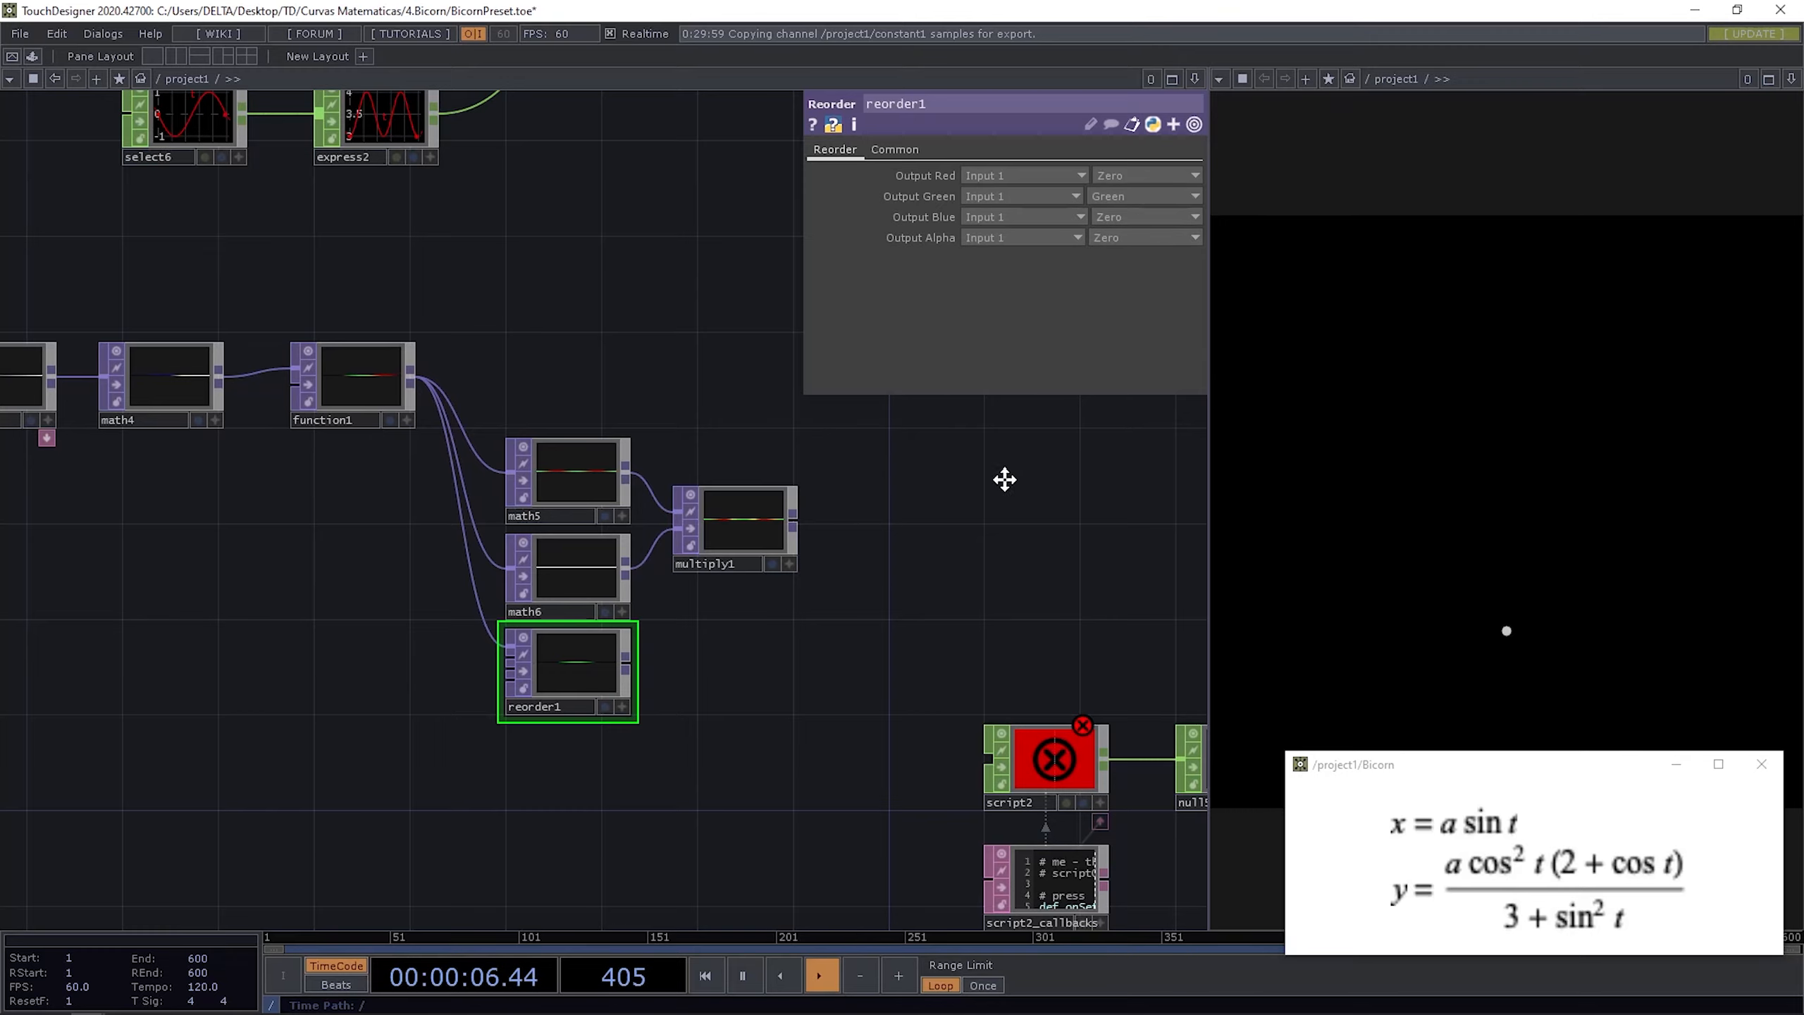
pyautogui.moveTo(1004, 480); pyautogui.dragTo(1027, 452)
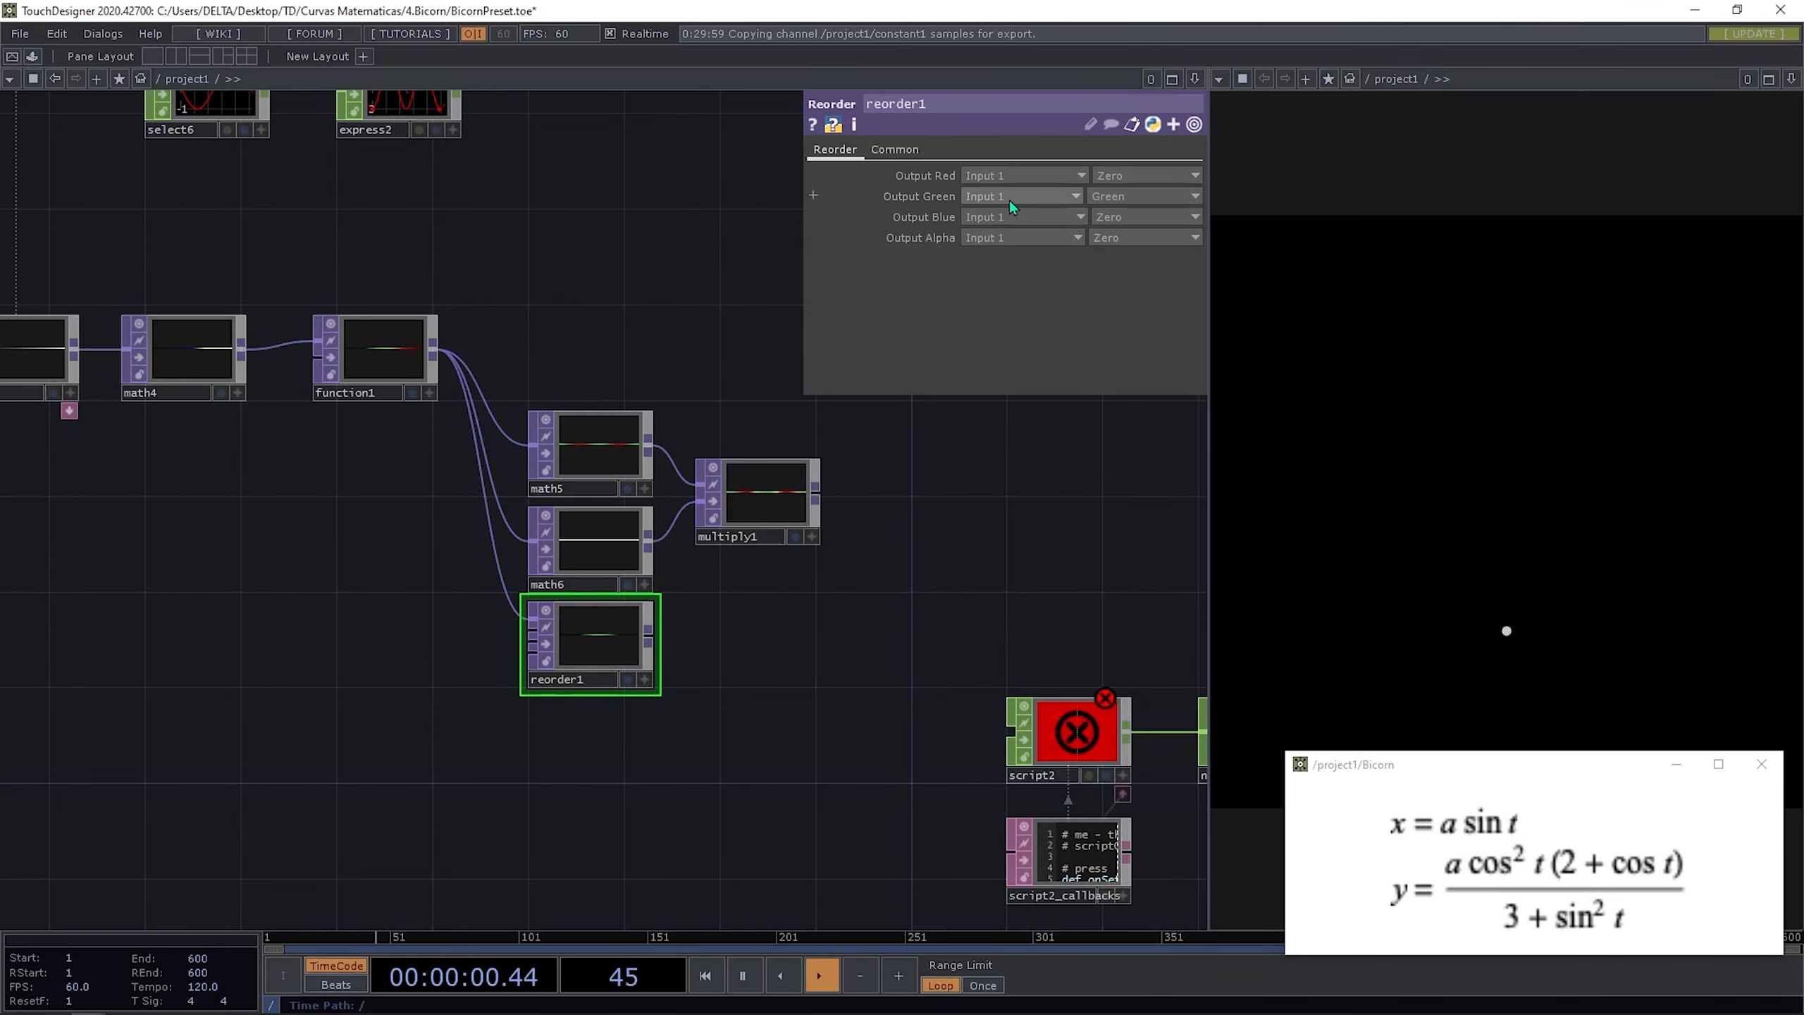
pyautogui.click(1141, 200)
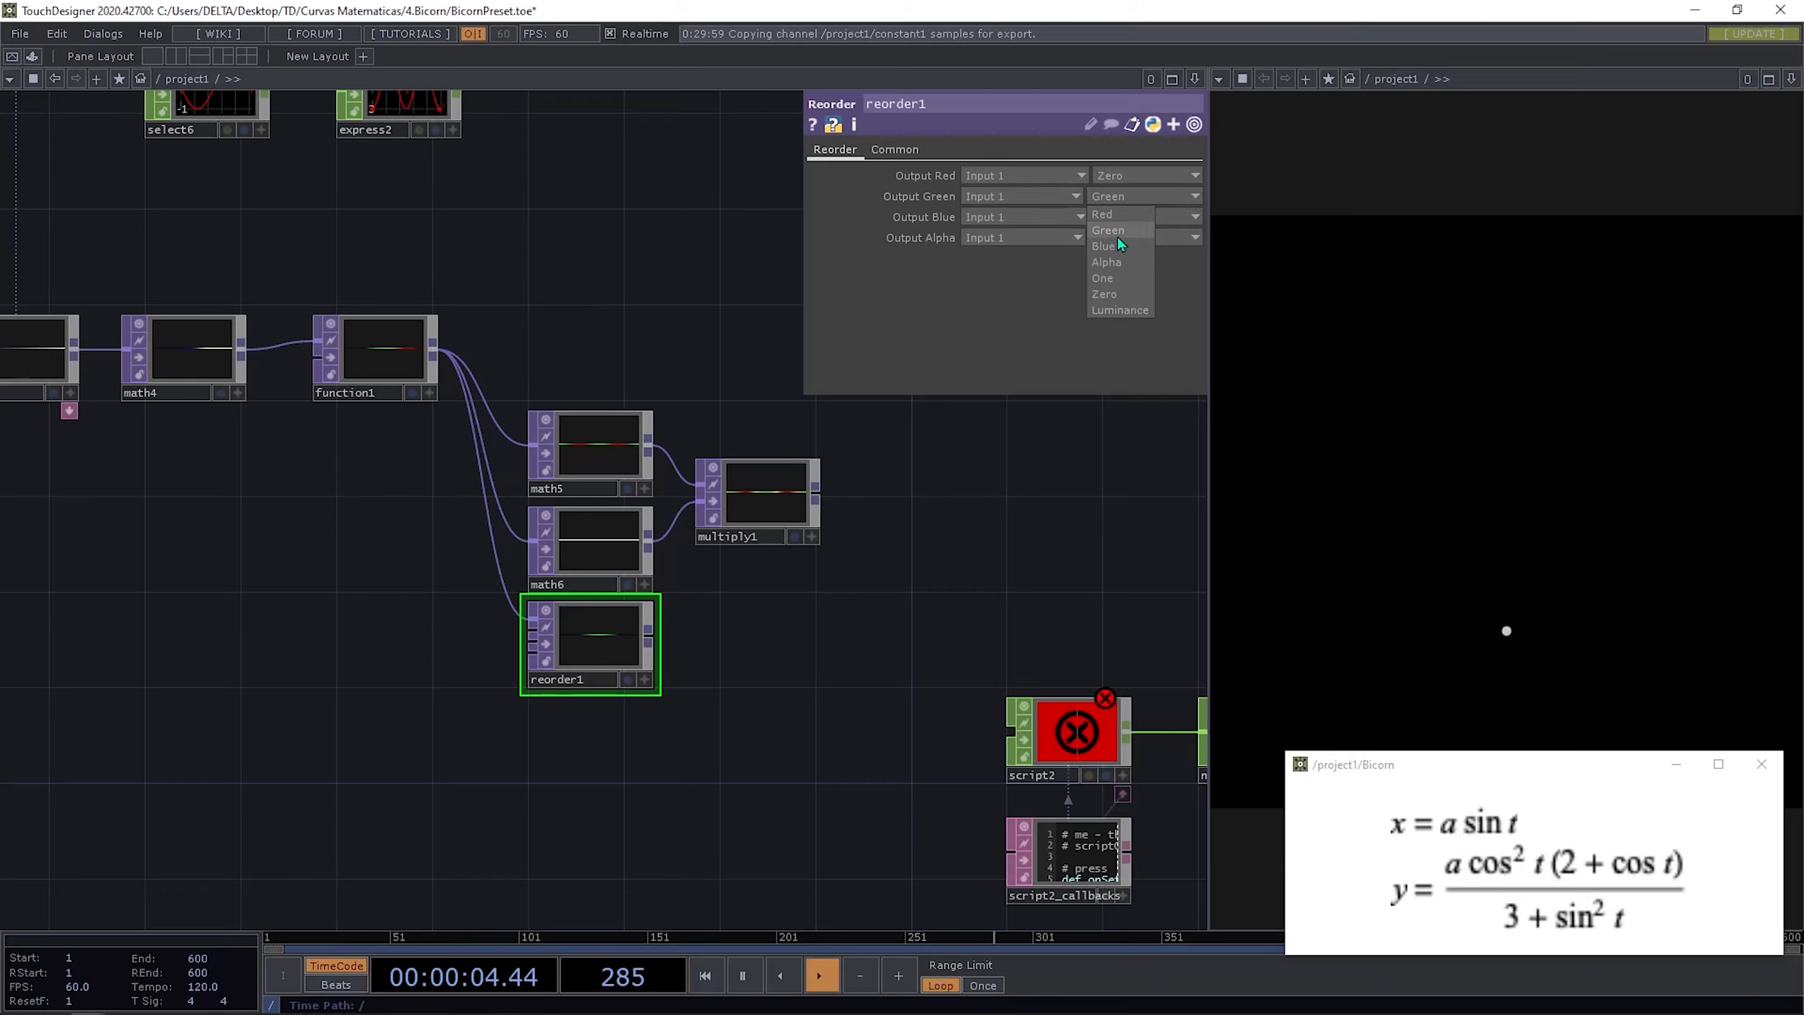
pyautogui.click(1111, 215)
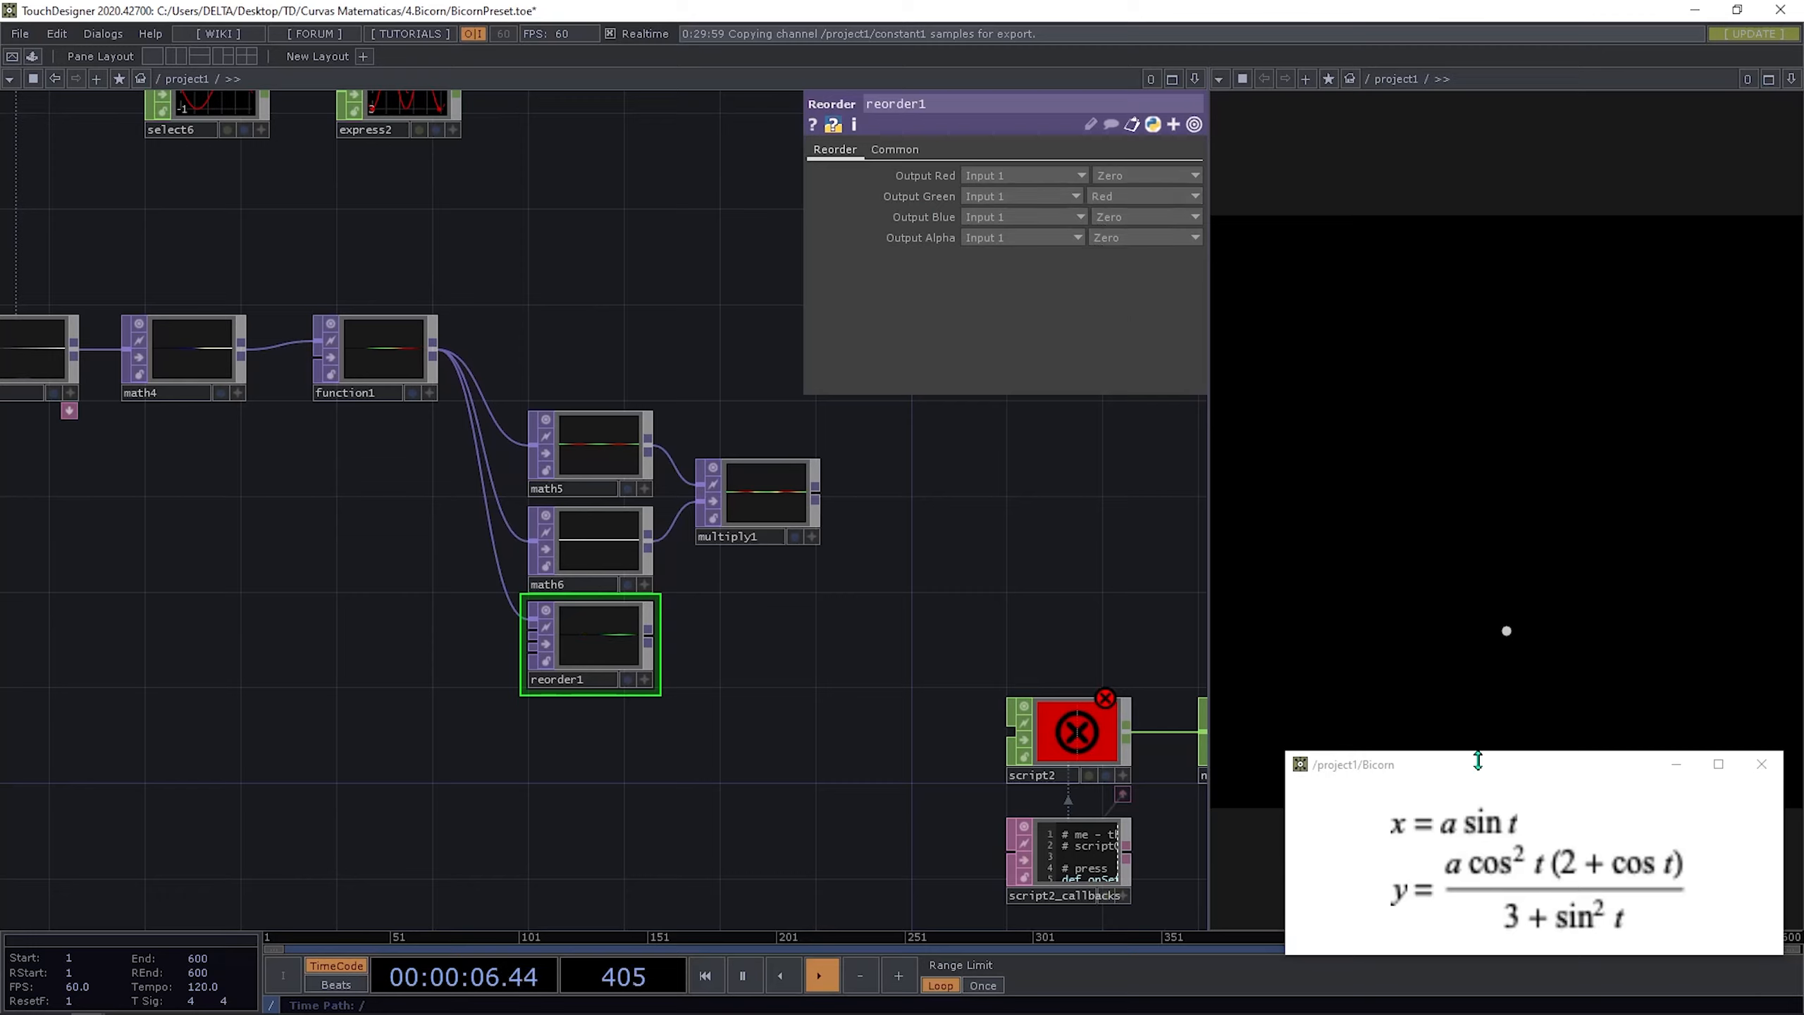
# Step: Add a Math TOP after the Reorder TOP and place it beside it, below the Multiply TOP
pyautogui.moveTo(743, 638); pyautogui.dragTo(372, 583)
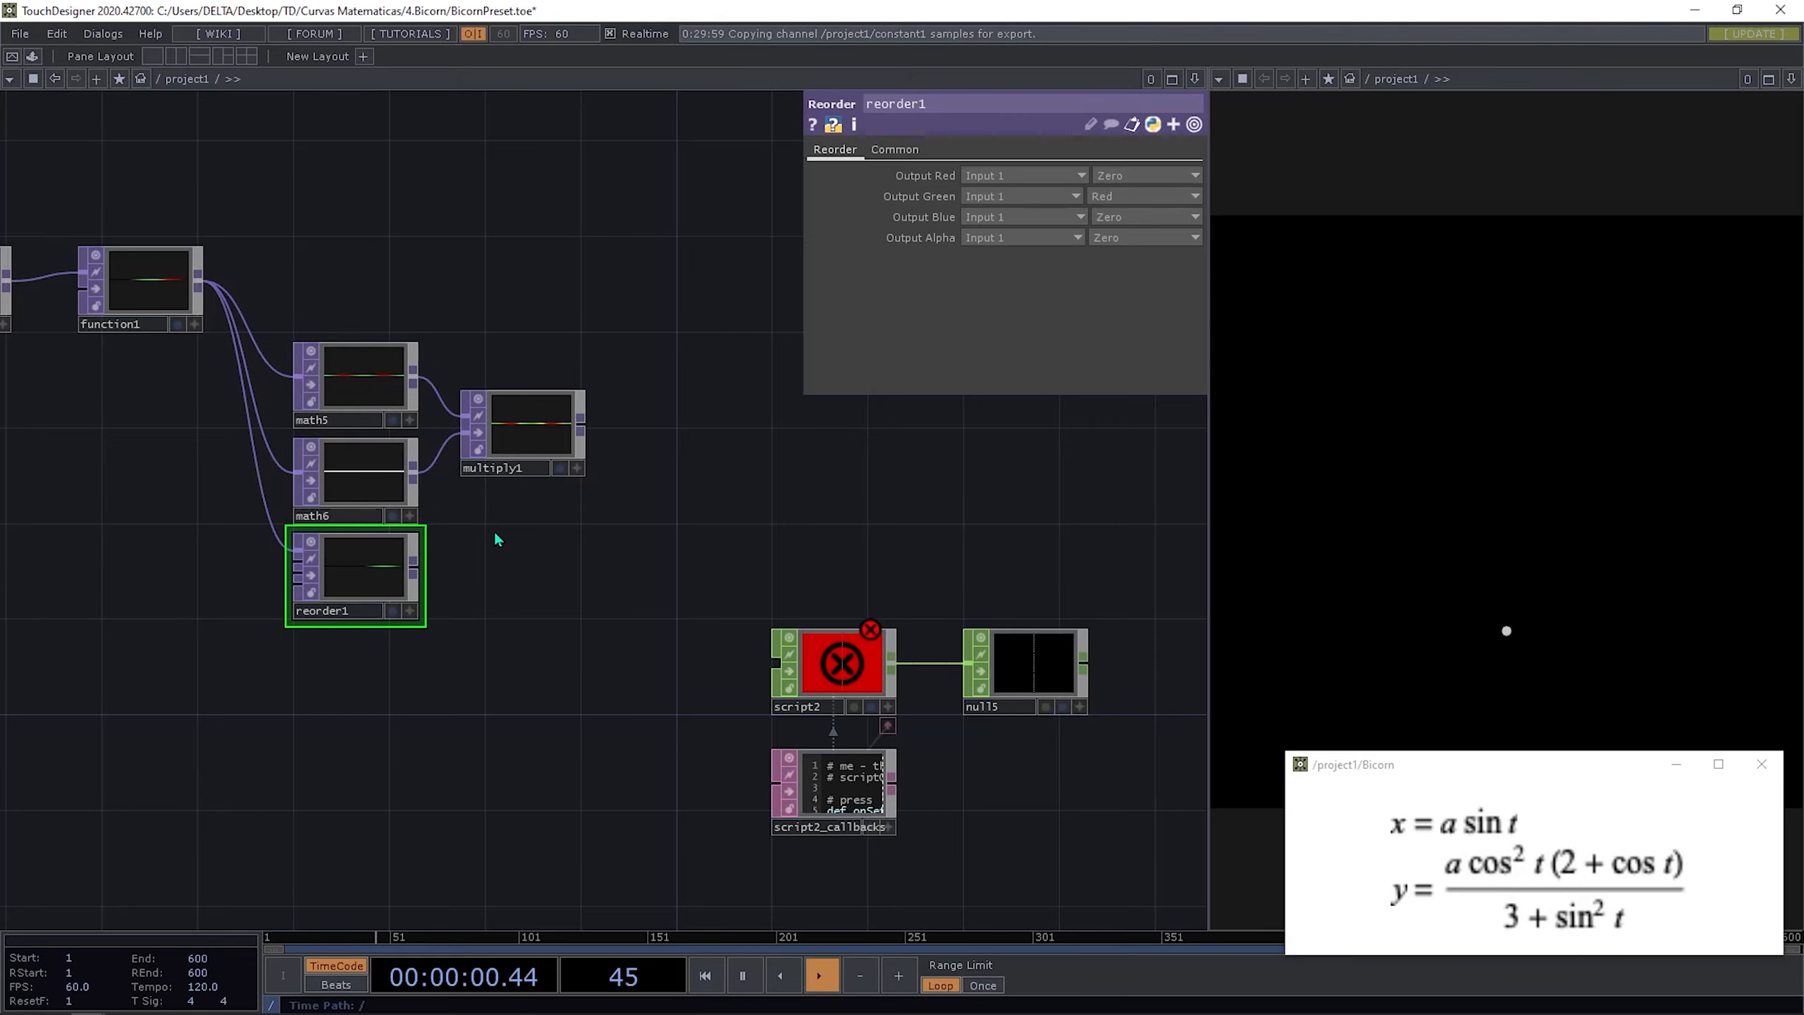
pyautogui.moveTo(537, 641); pyautogui.dragTo(628, 566)
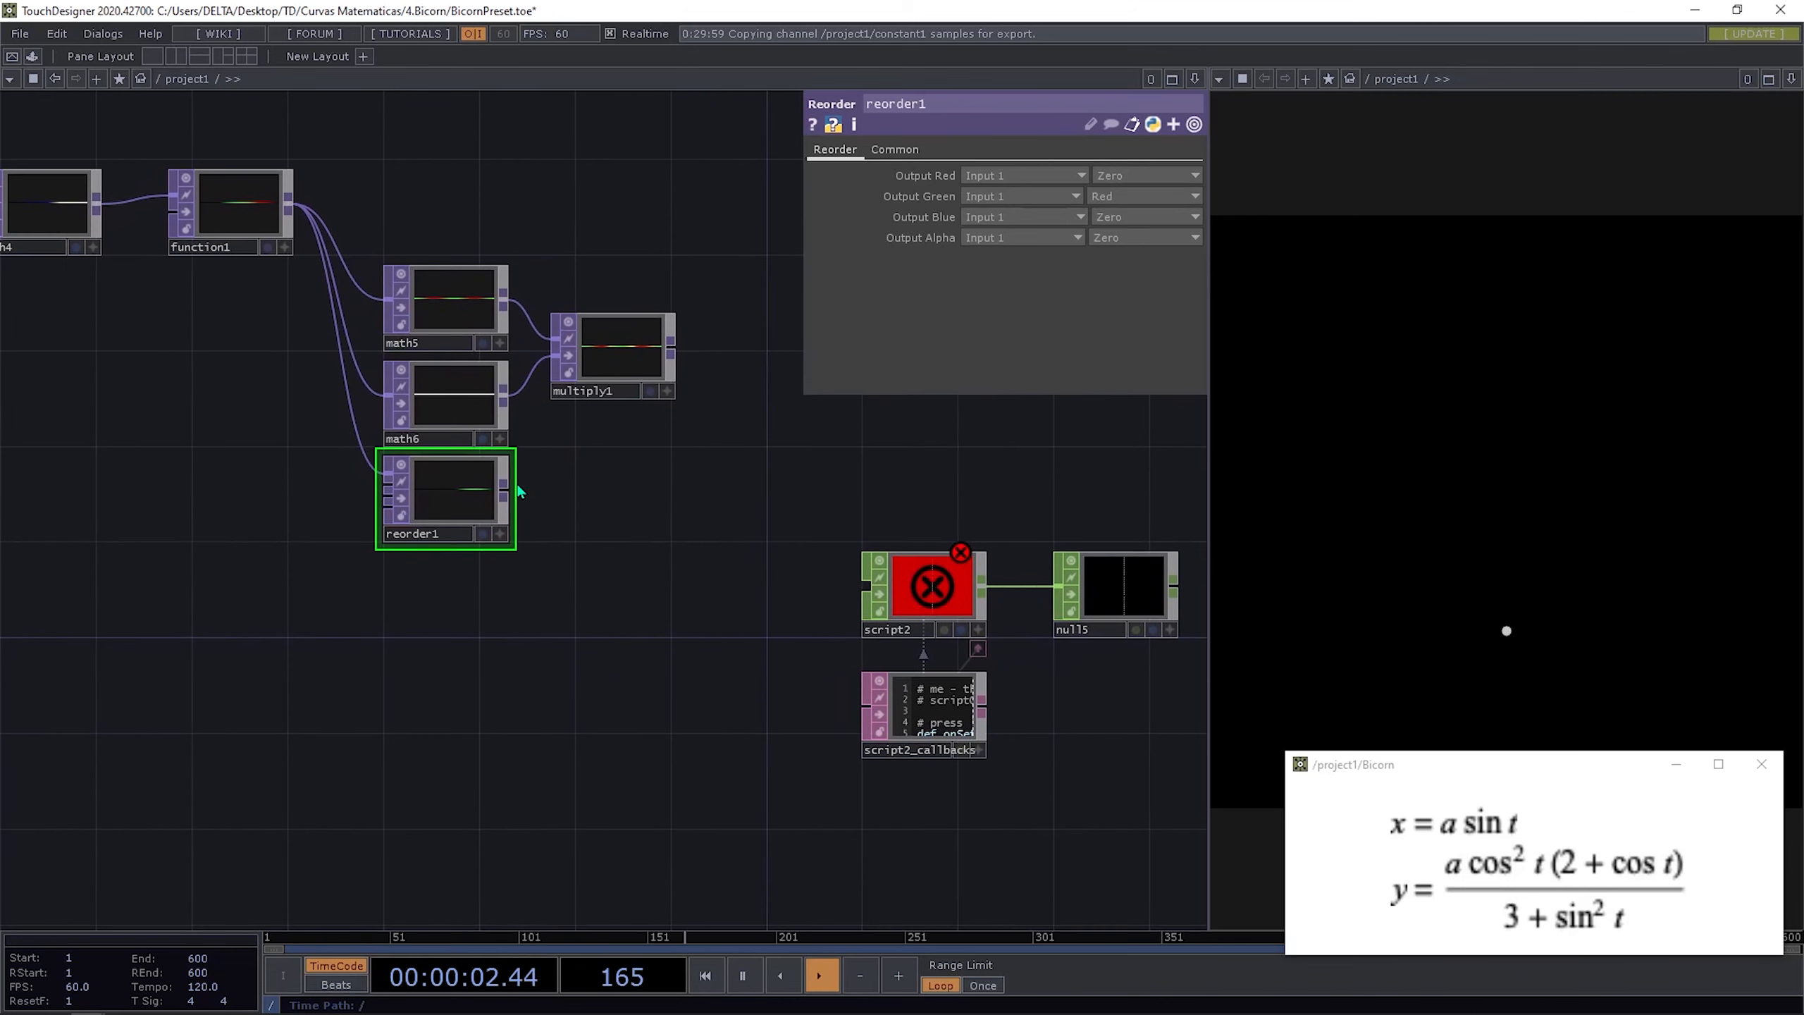
pyautogui.rightClick(513, 496)
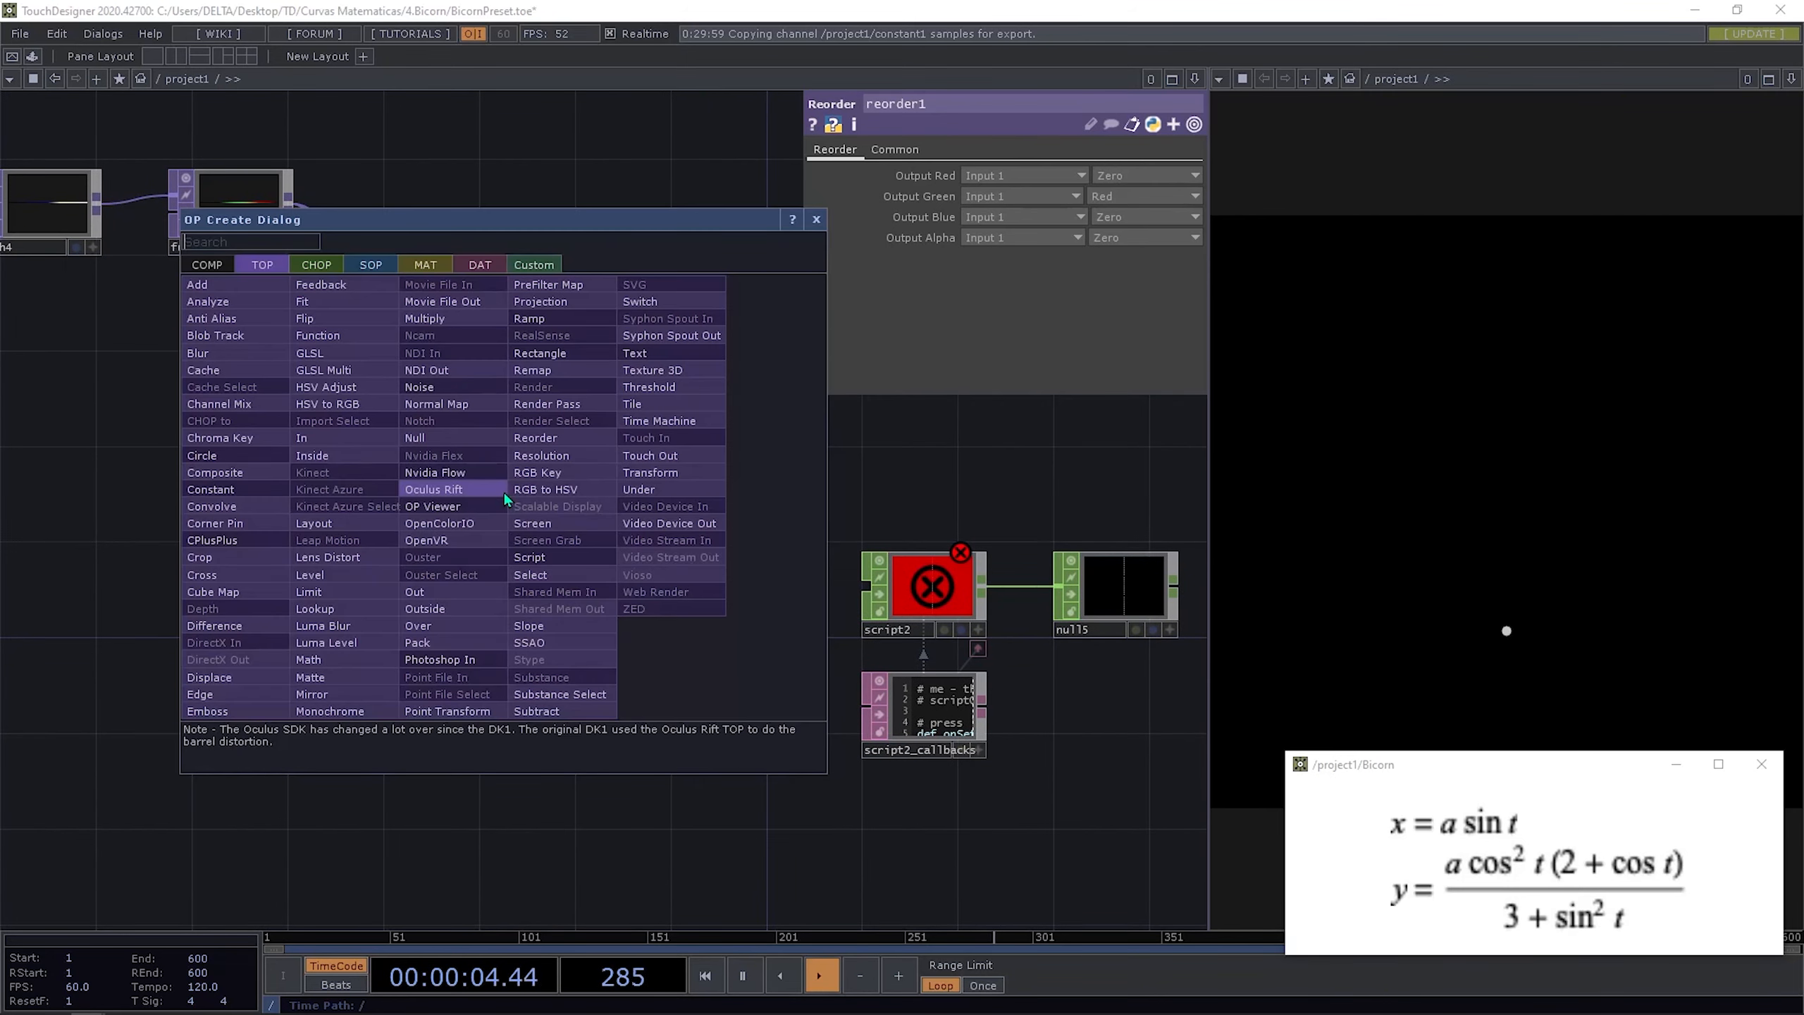
pyautogui.write('math')
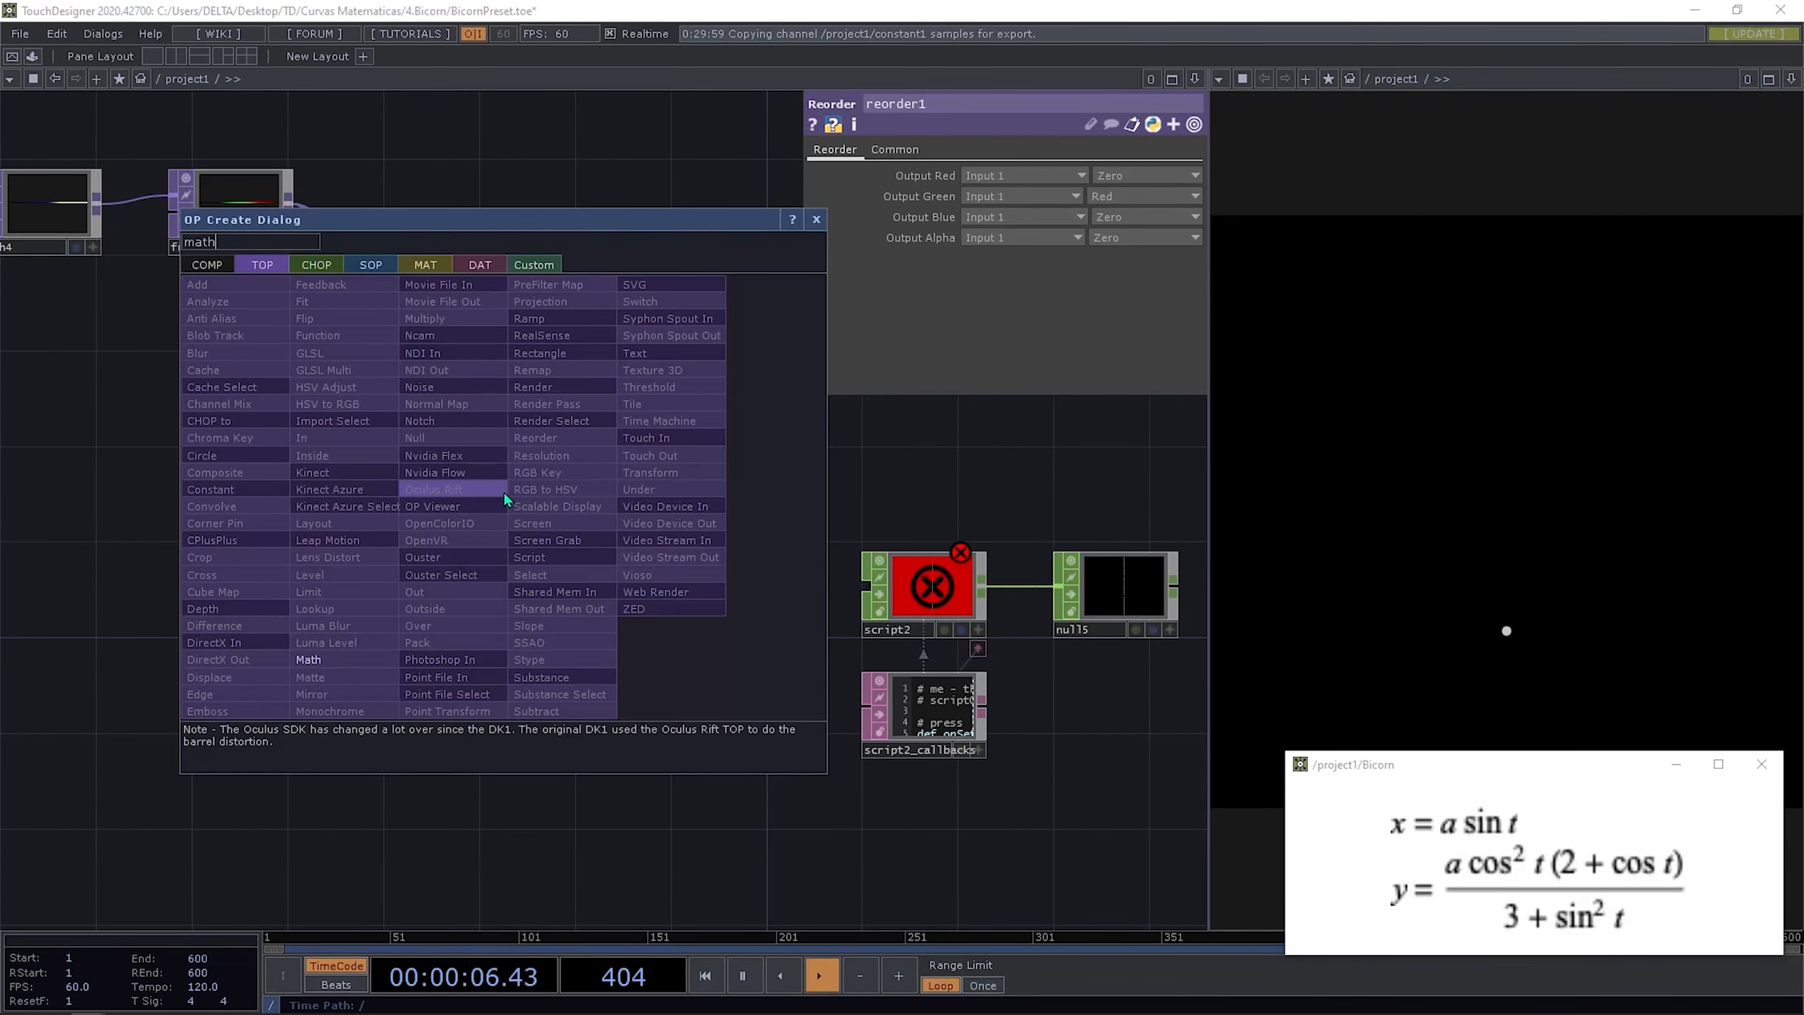
pyautogui.click(352, 659)
pyautogui.click(595, 513)
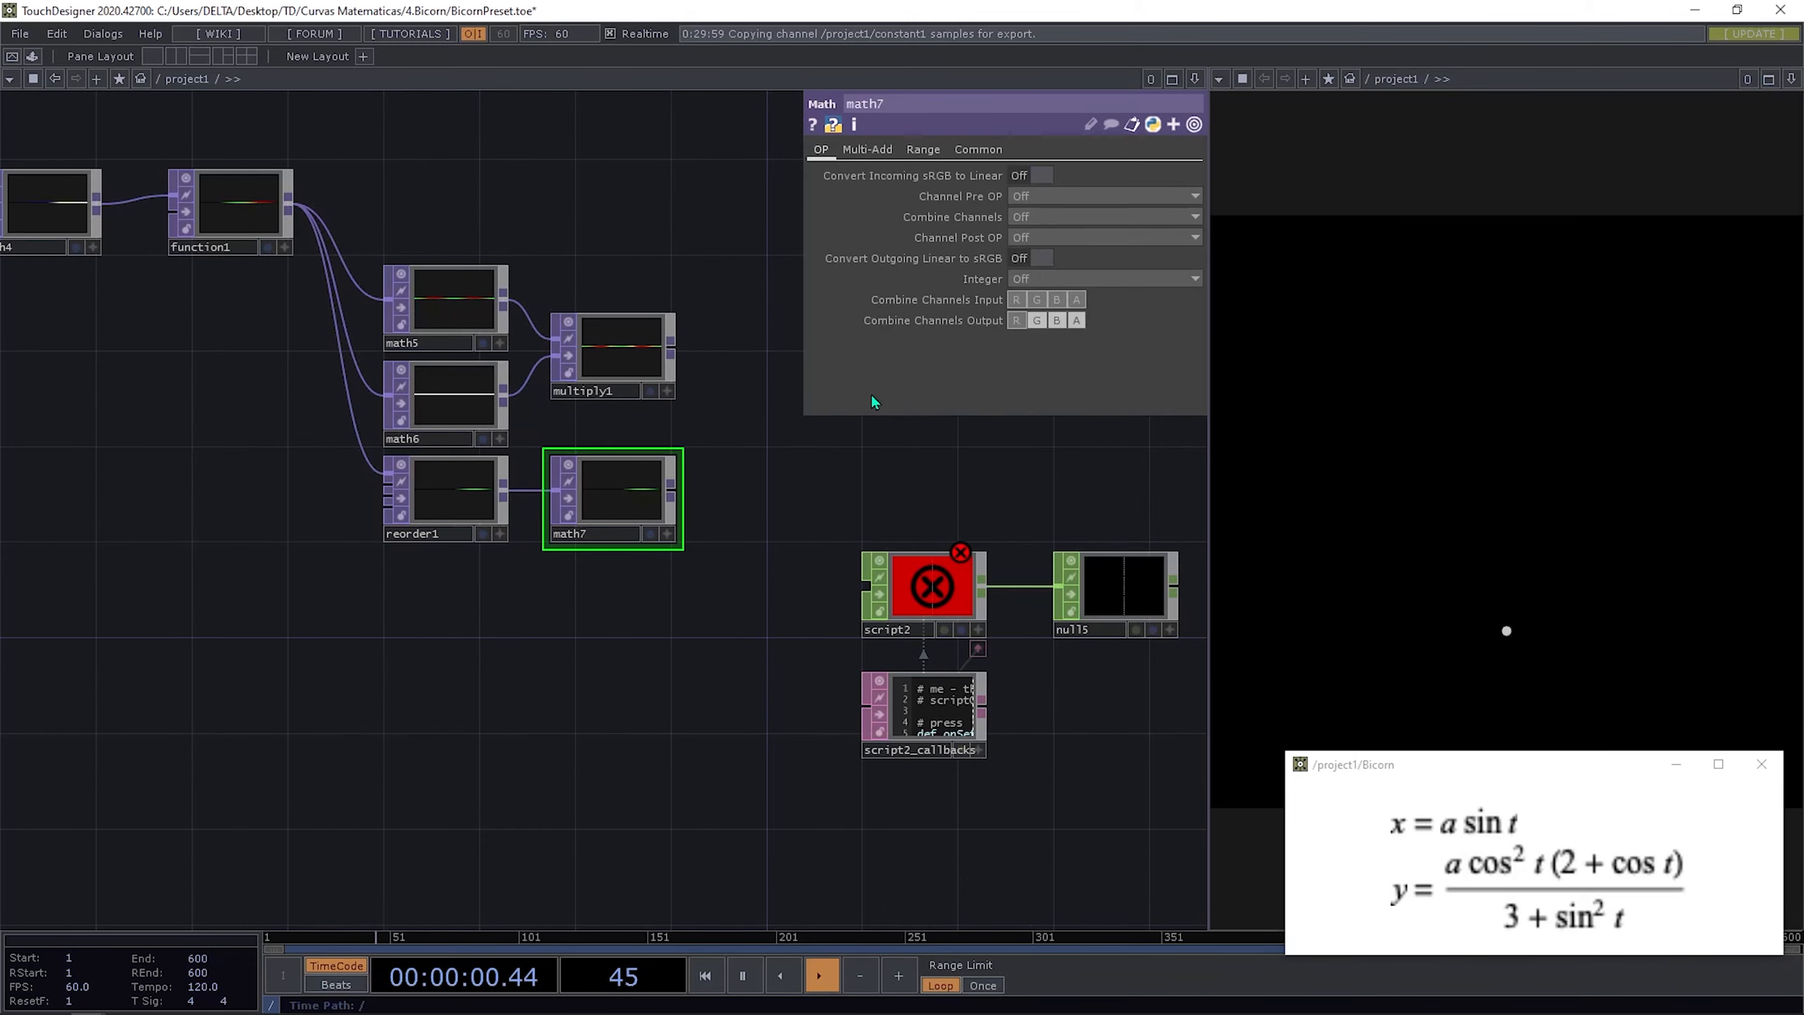
# Step: Set the new Math TOP's Channel Pre OP to Square and Pre-Add to 3 for the 3 + sin² t denominator
pyautogui.click(1065, 196)
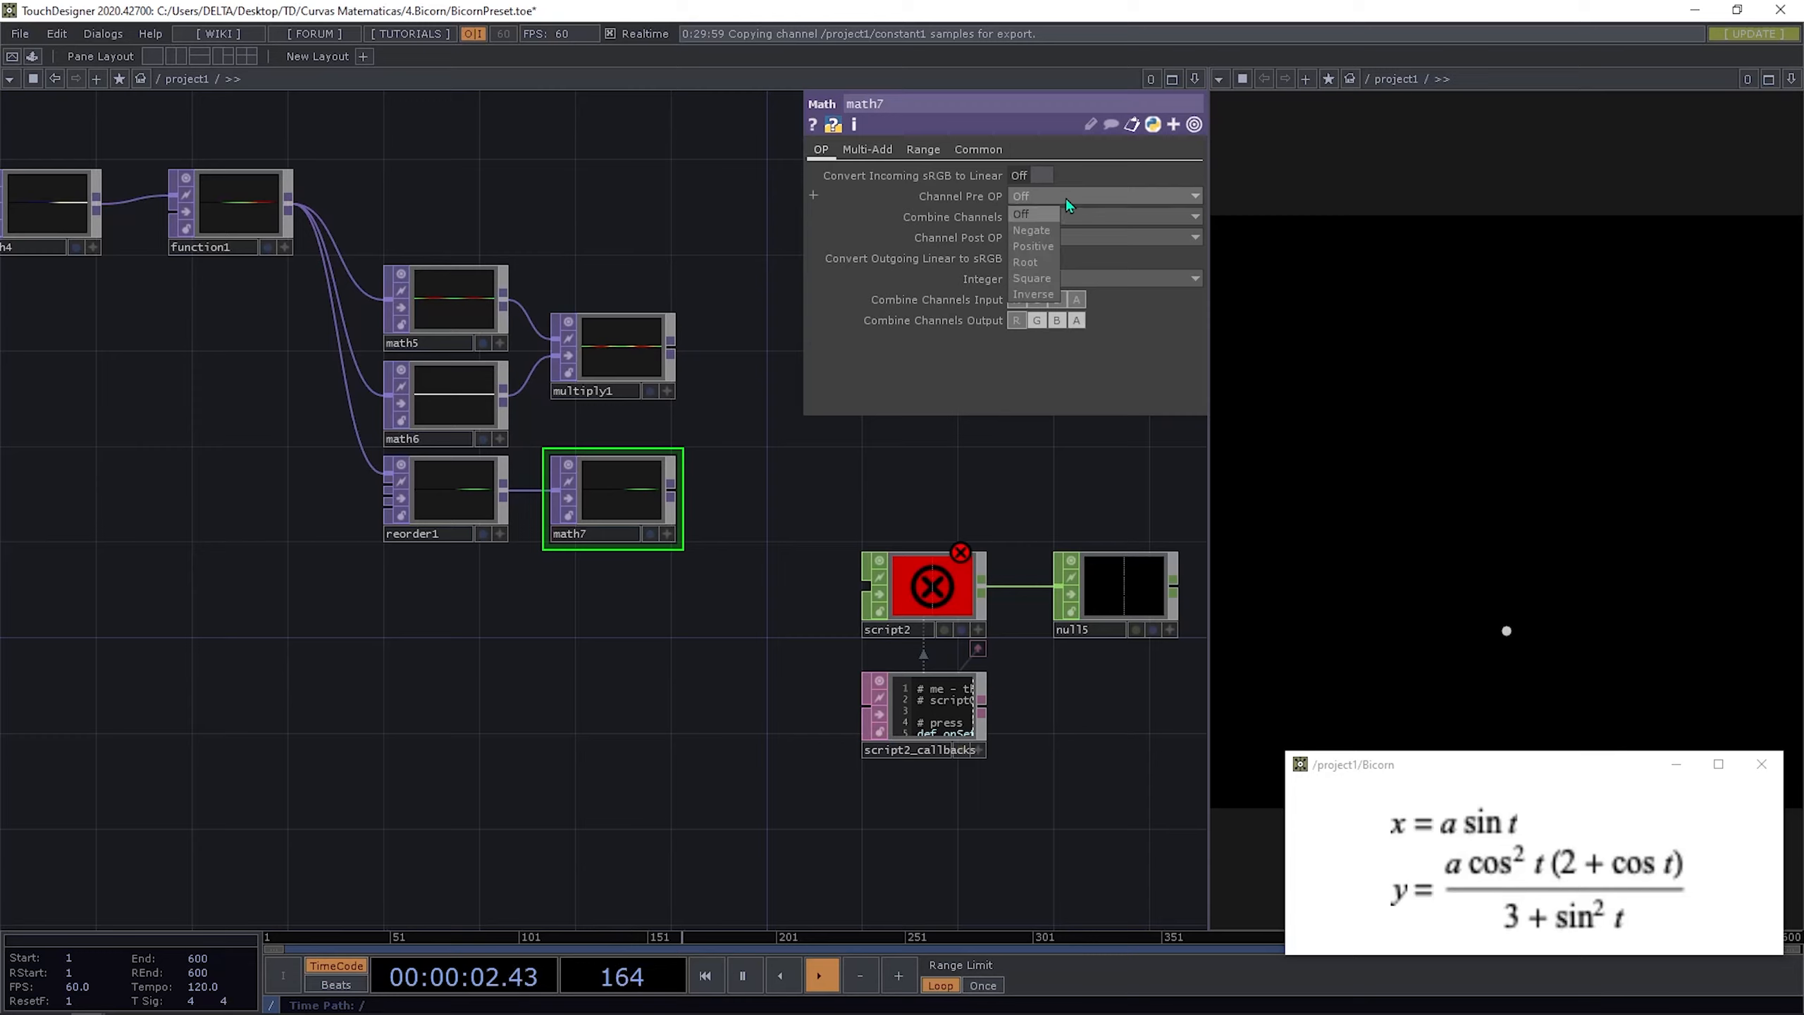
pyautogui.click(1042, 281)
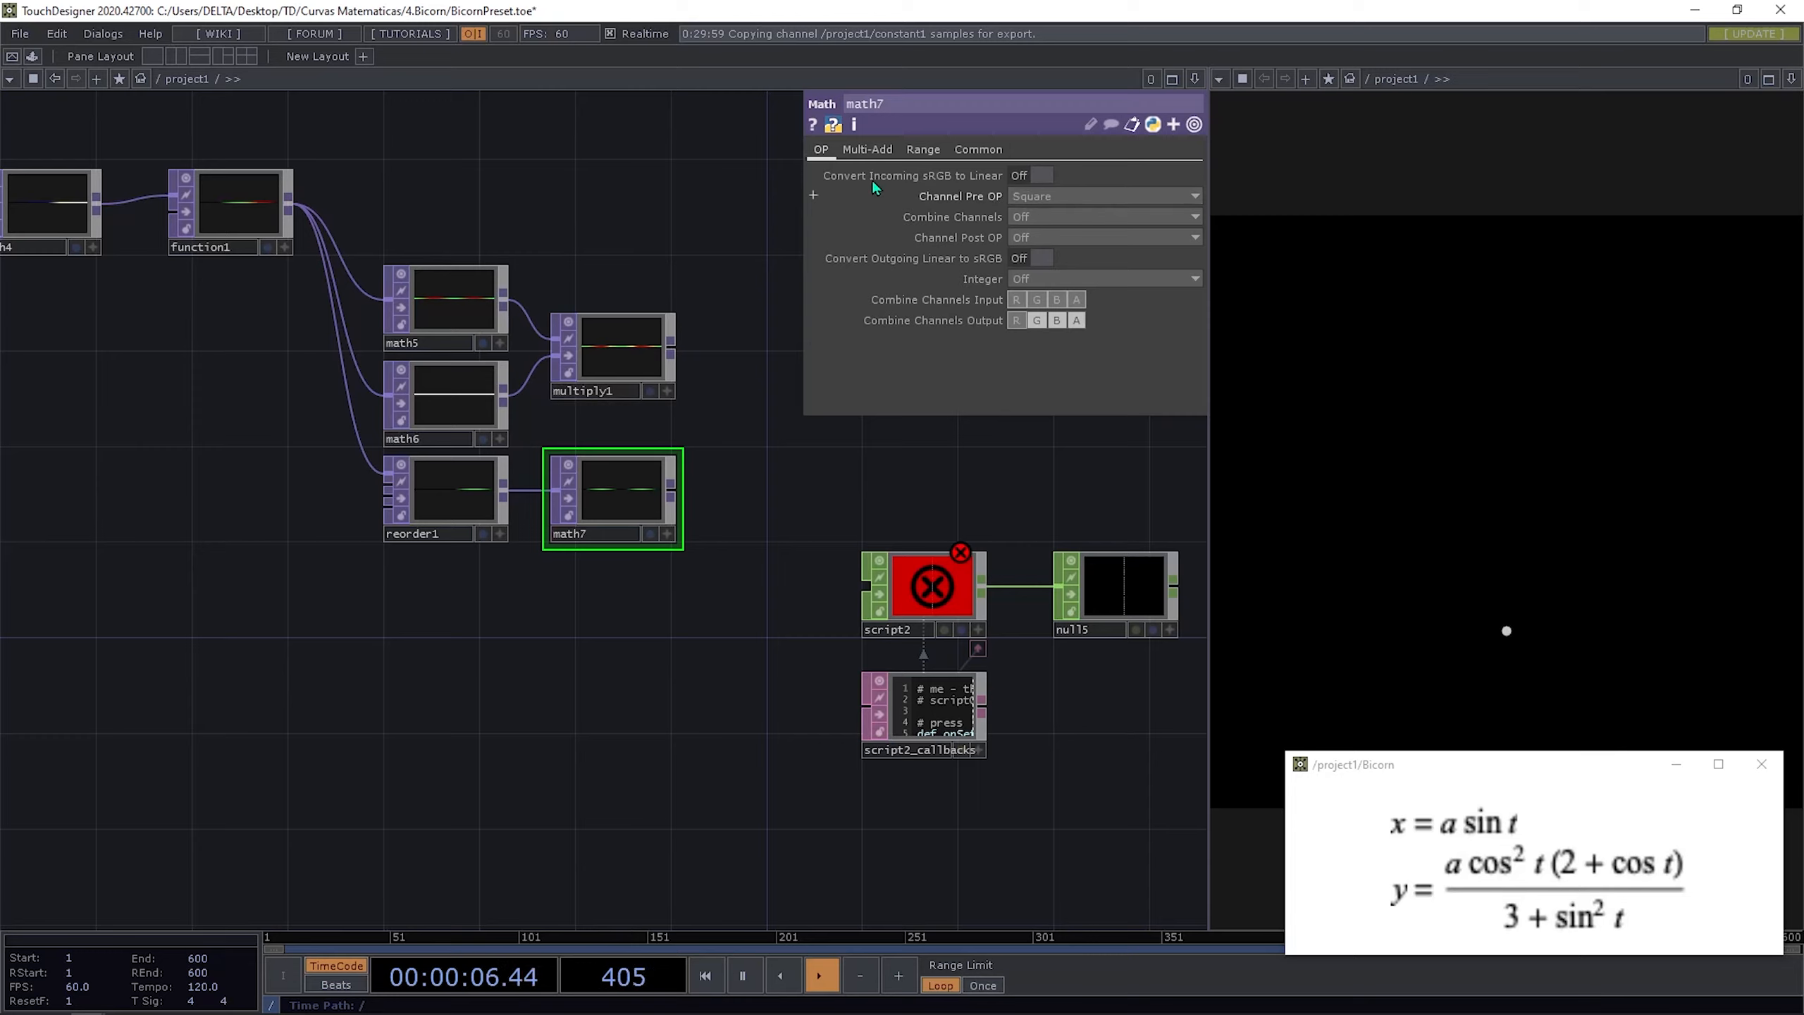
pyautogui.click(867, 150)
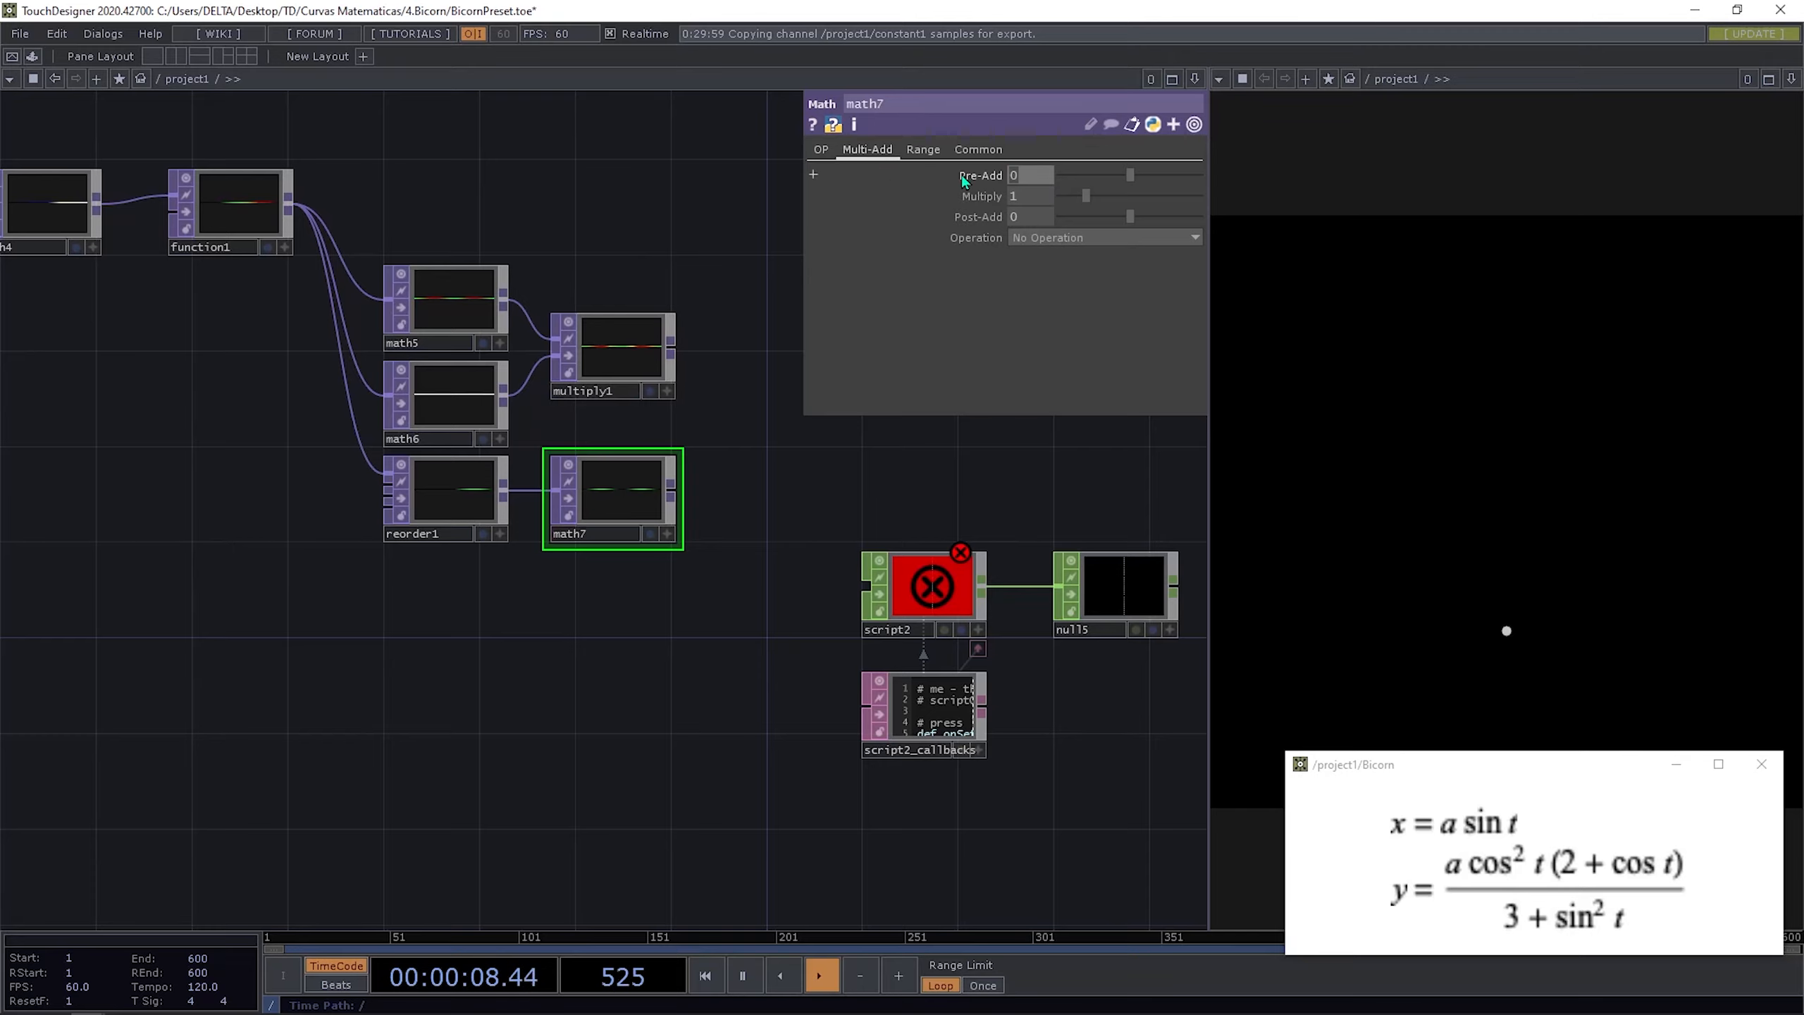
pyautogui.press('Return')
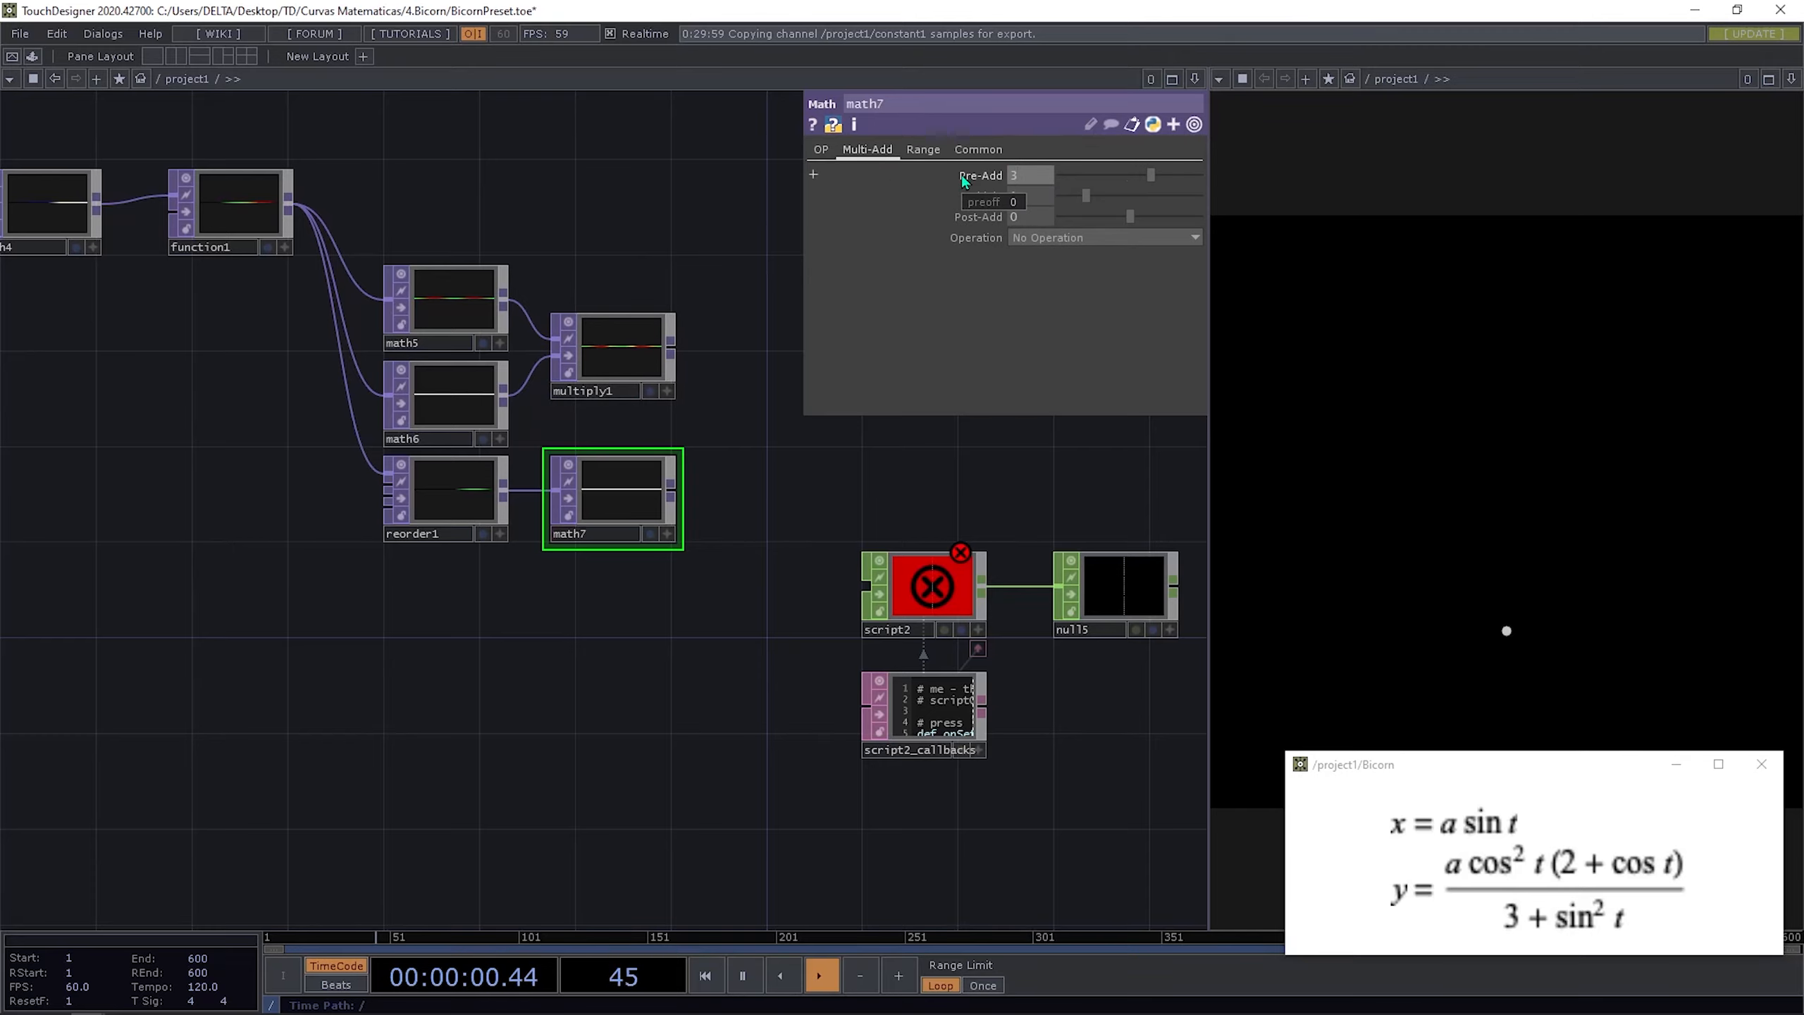
# Step: Add a Composite TOP after the Multiply TOP and connect the 3 + sin² t Math TOP as its second input
pyautogui.moveTo(784, 481); pyautogui.dragTo(725, 480)
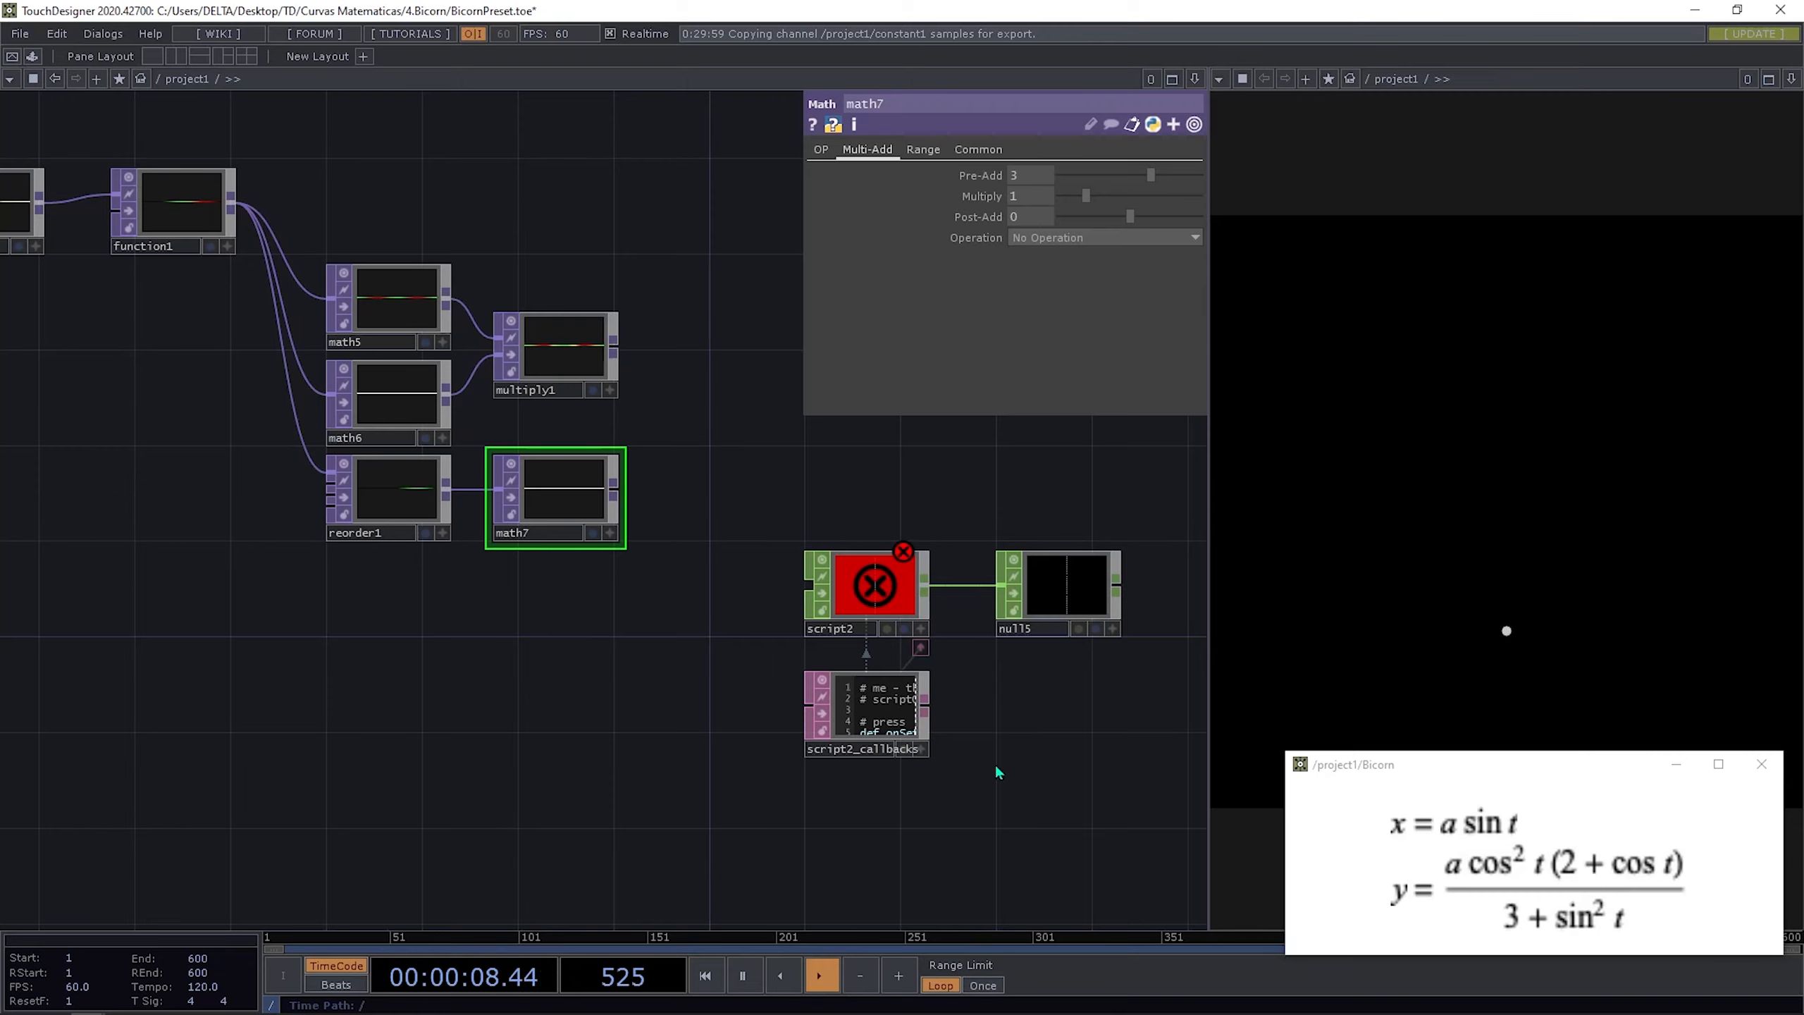
pyautogui.moveTo(680, 398); pyautogui.dragTo(573, 401)
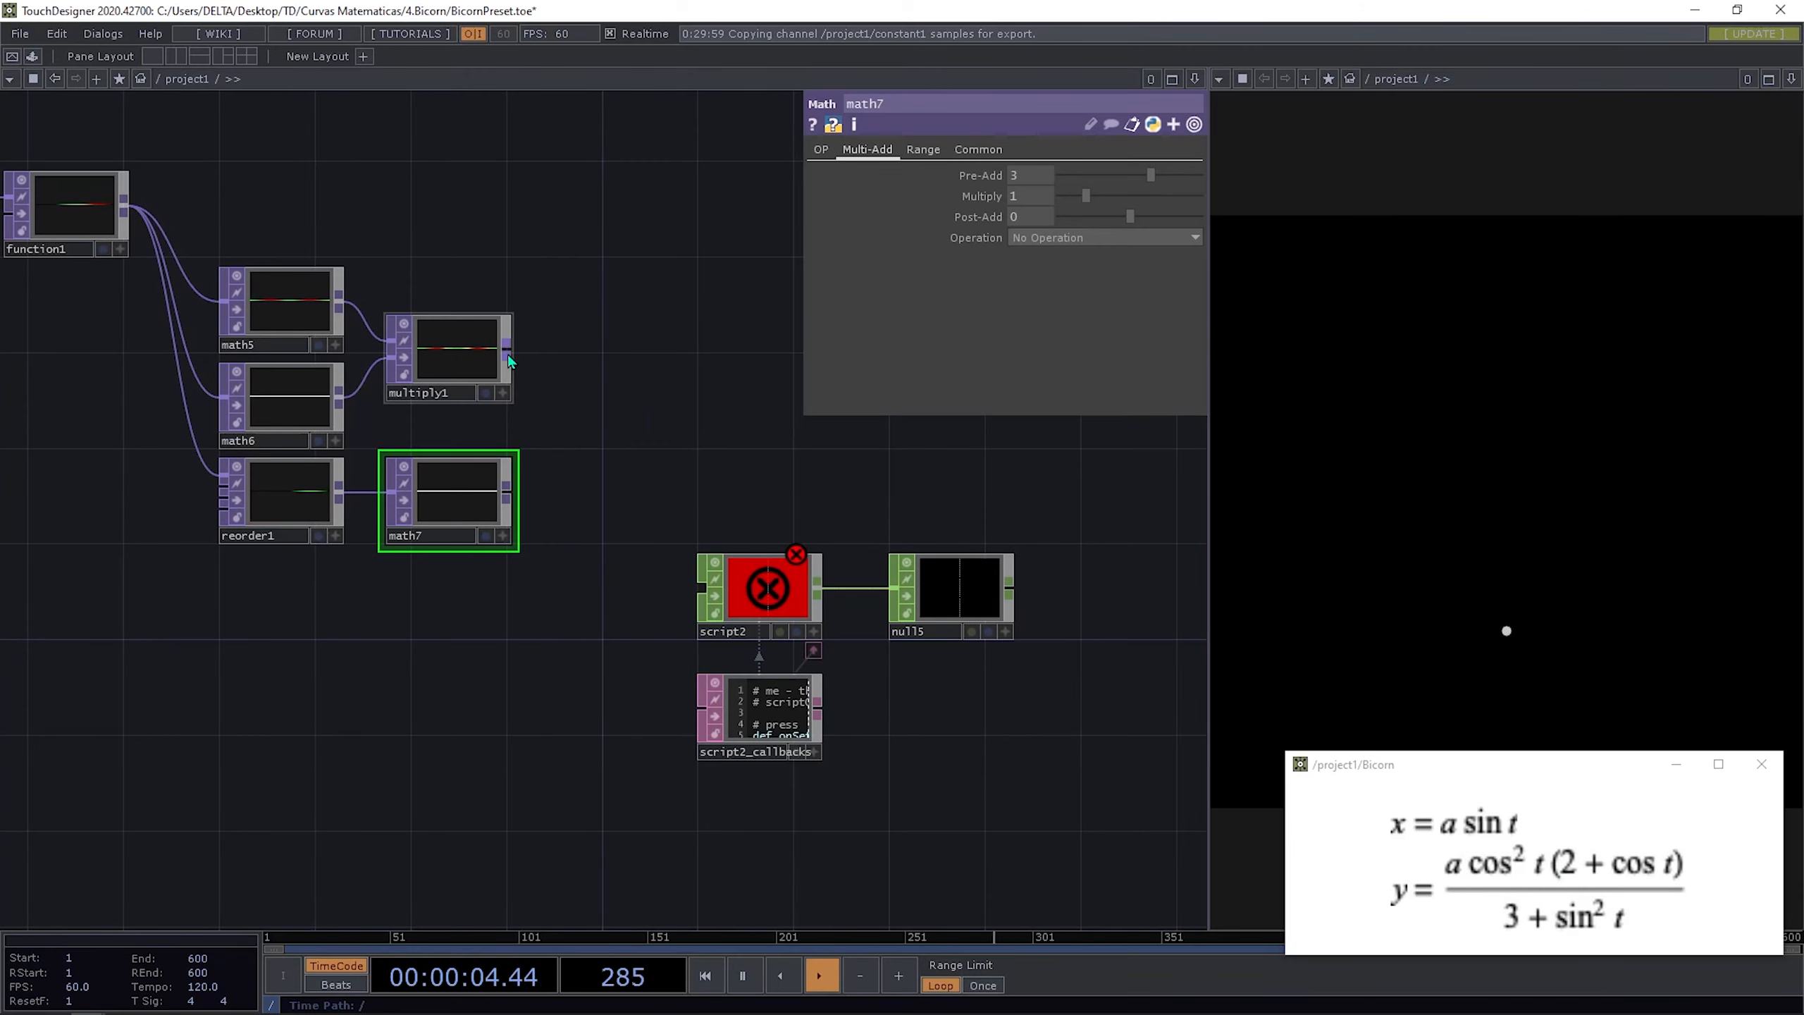
pyautogui.press('Tab')
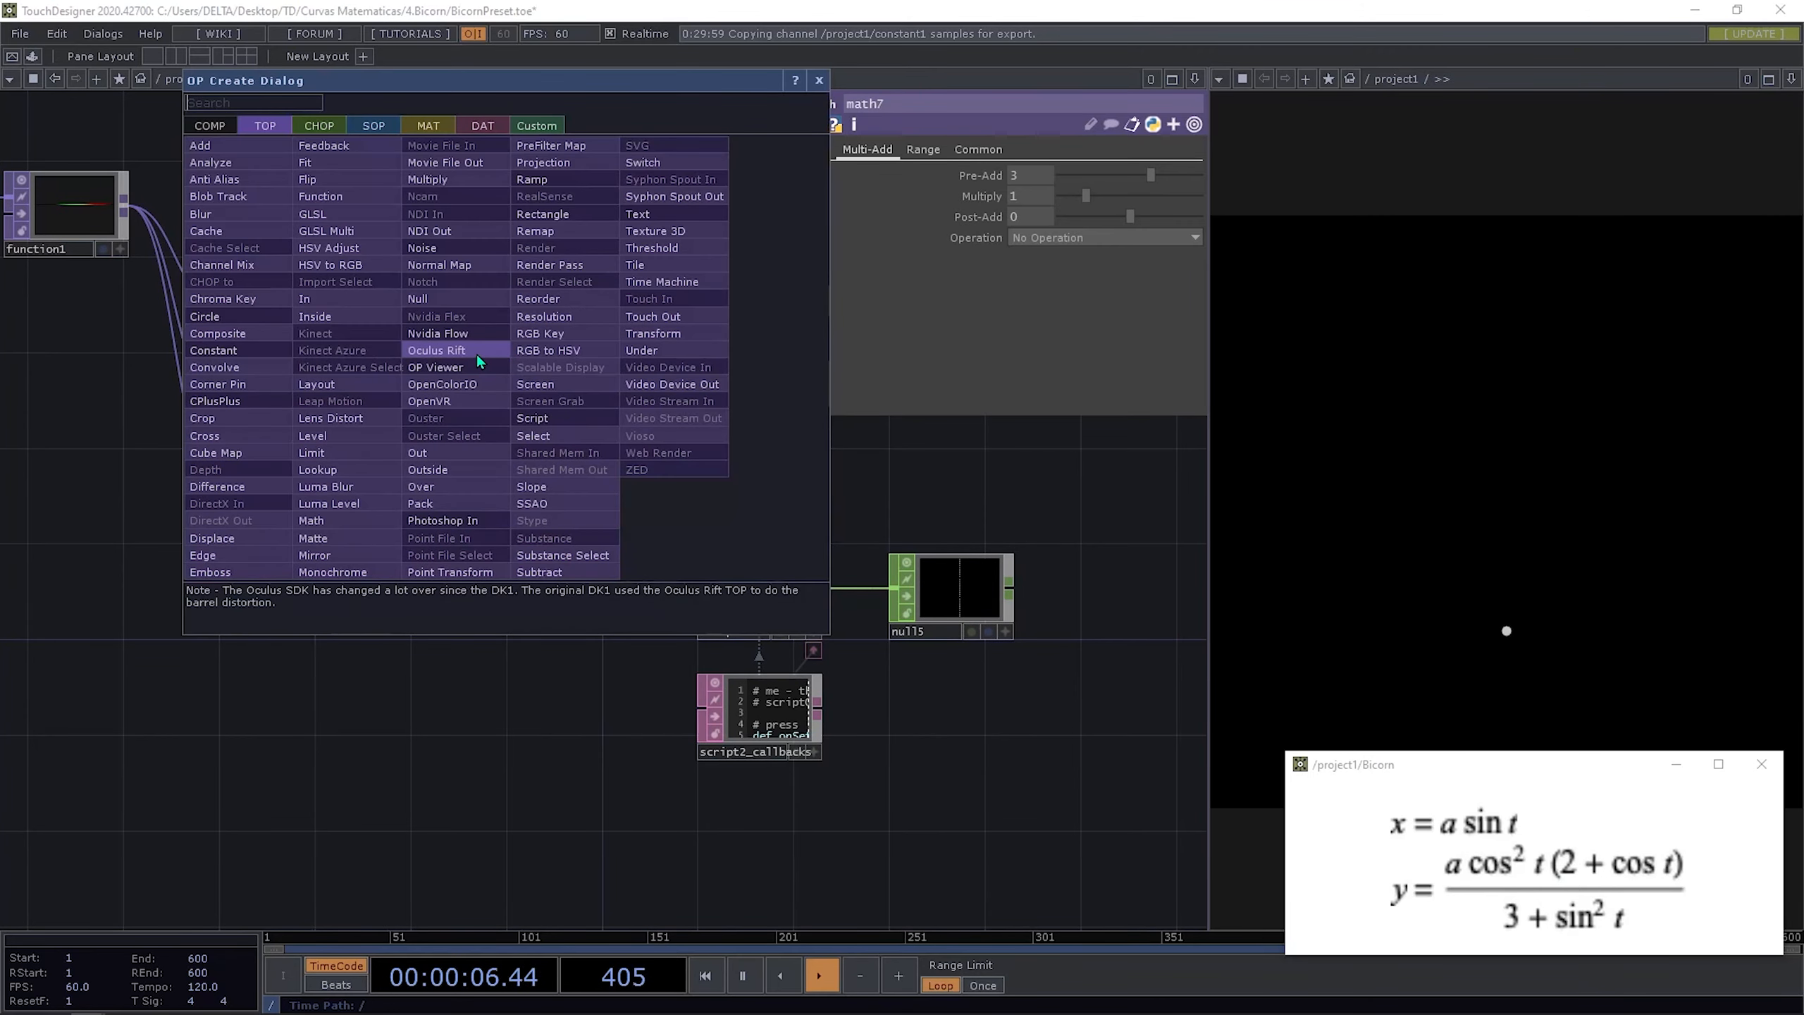
pyautogui.write('c')
pyautogui.click(229, 348)
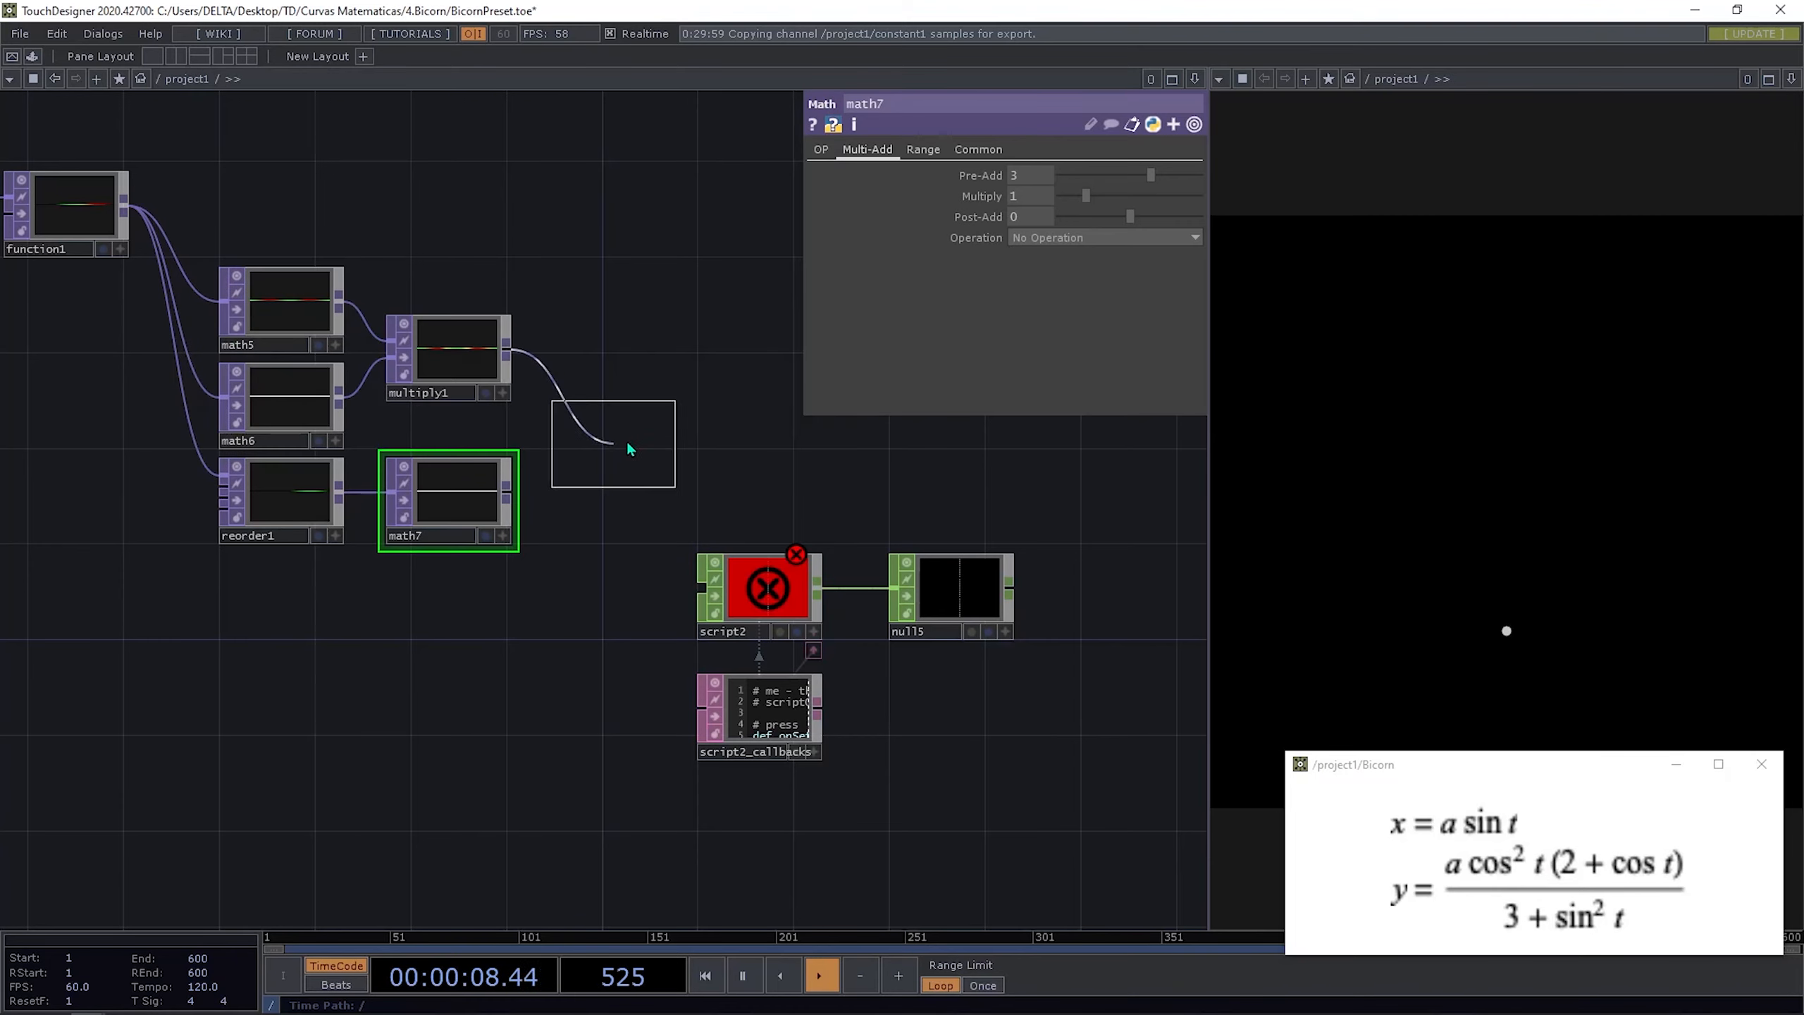
pyautogui.click(628, 449)
pyautogui.moveTo(507, 489); pyautogui.dragTo(561, 425)
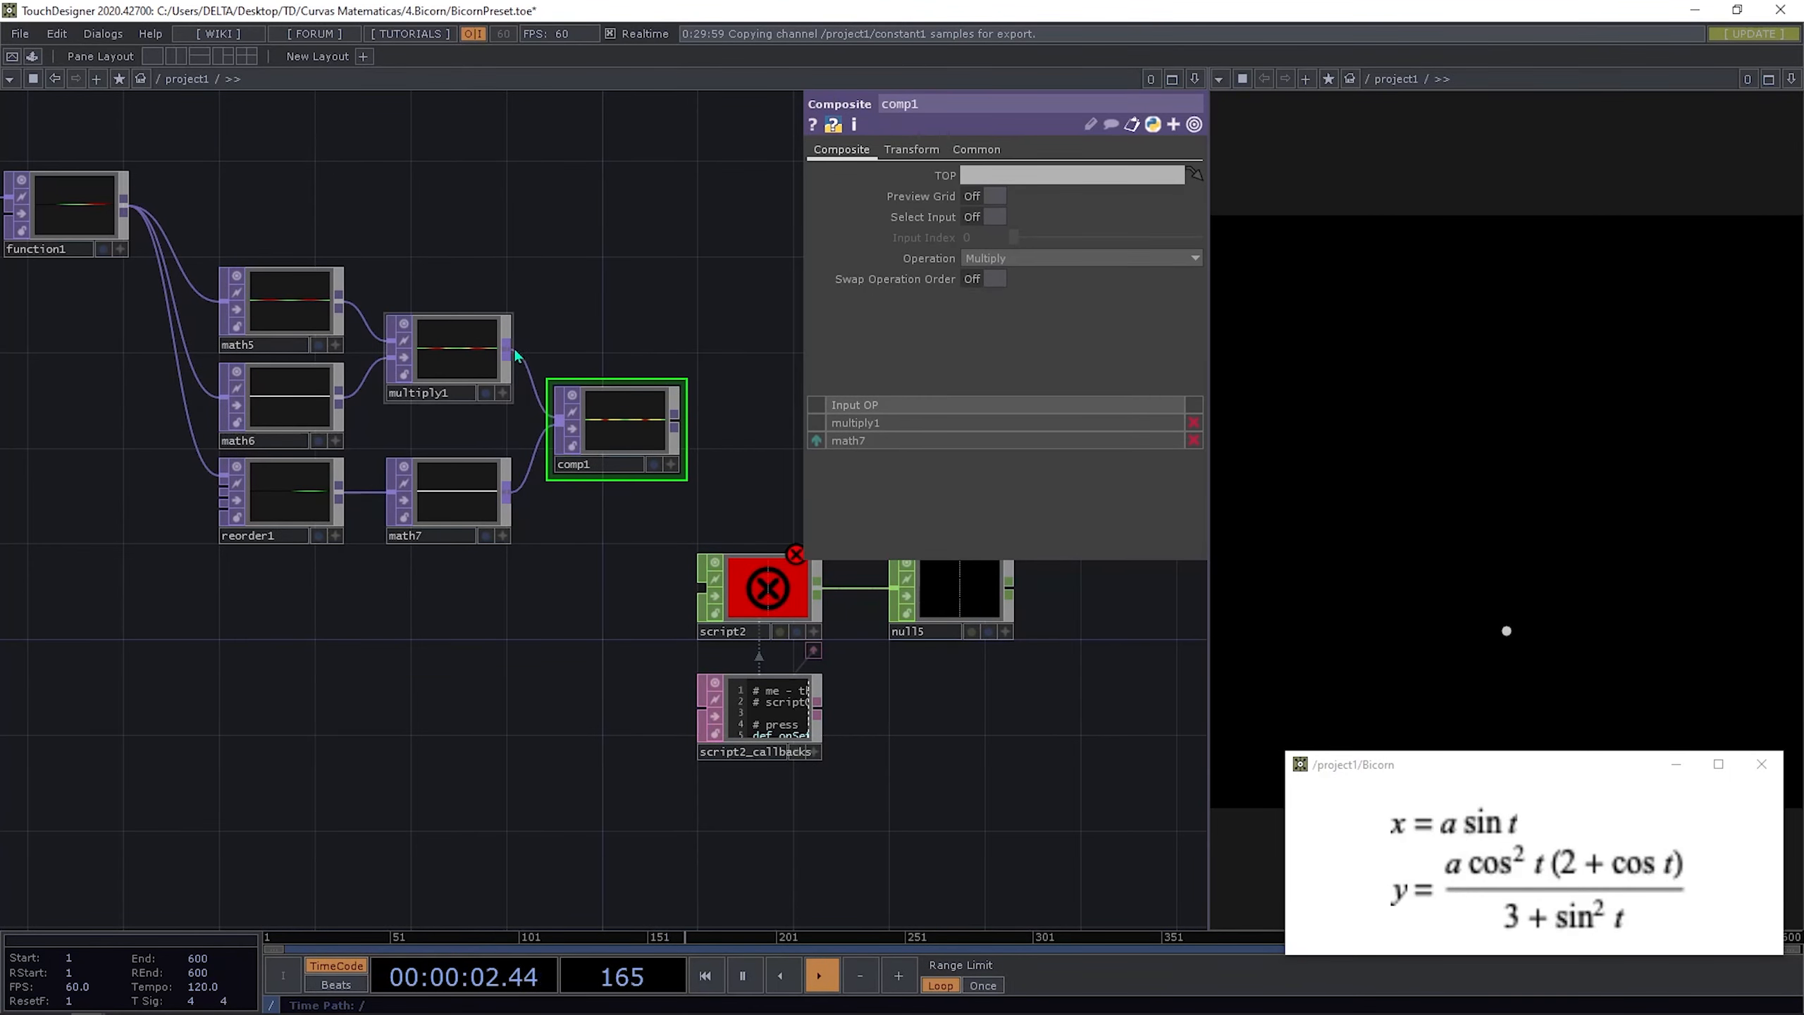
# Step: Set the Composite TOP's Operation to Divide and space the node farther from its two inputs
pyautogui.click(981, 259)
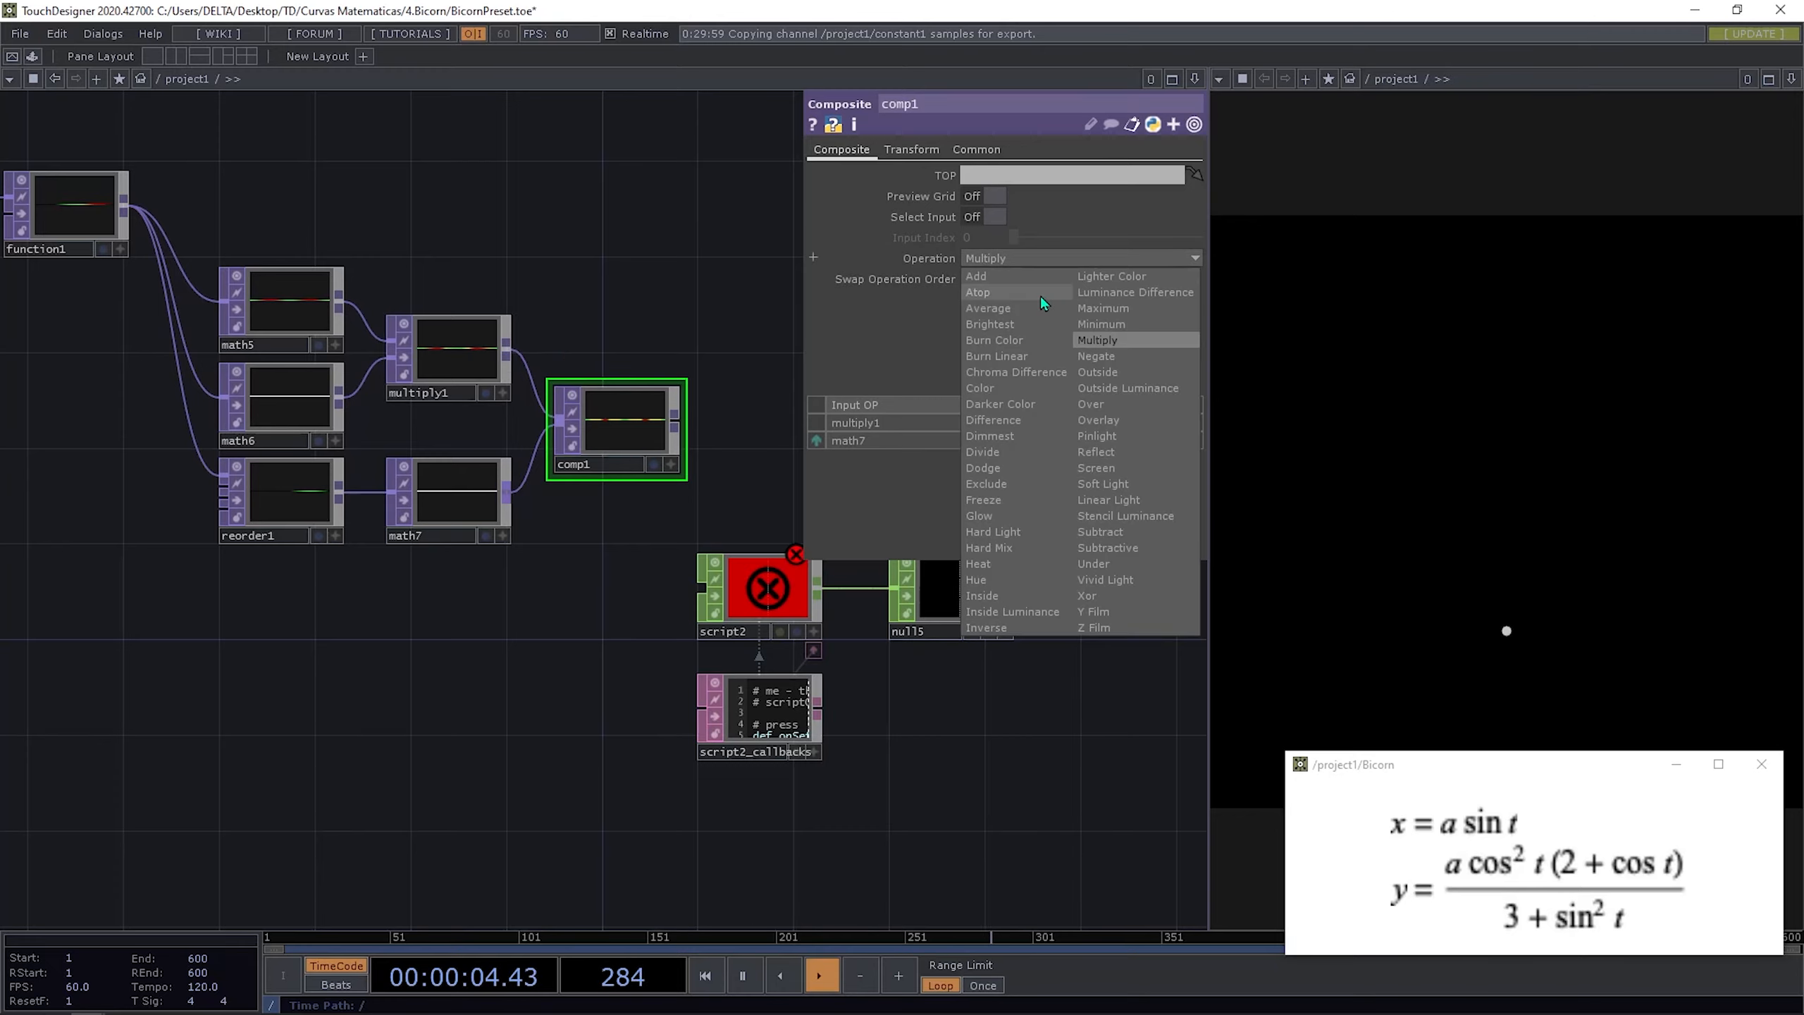
pyautogui.click(1028, 446)
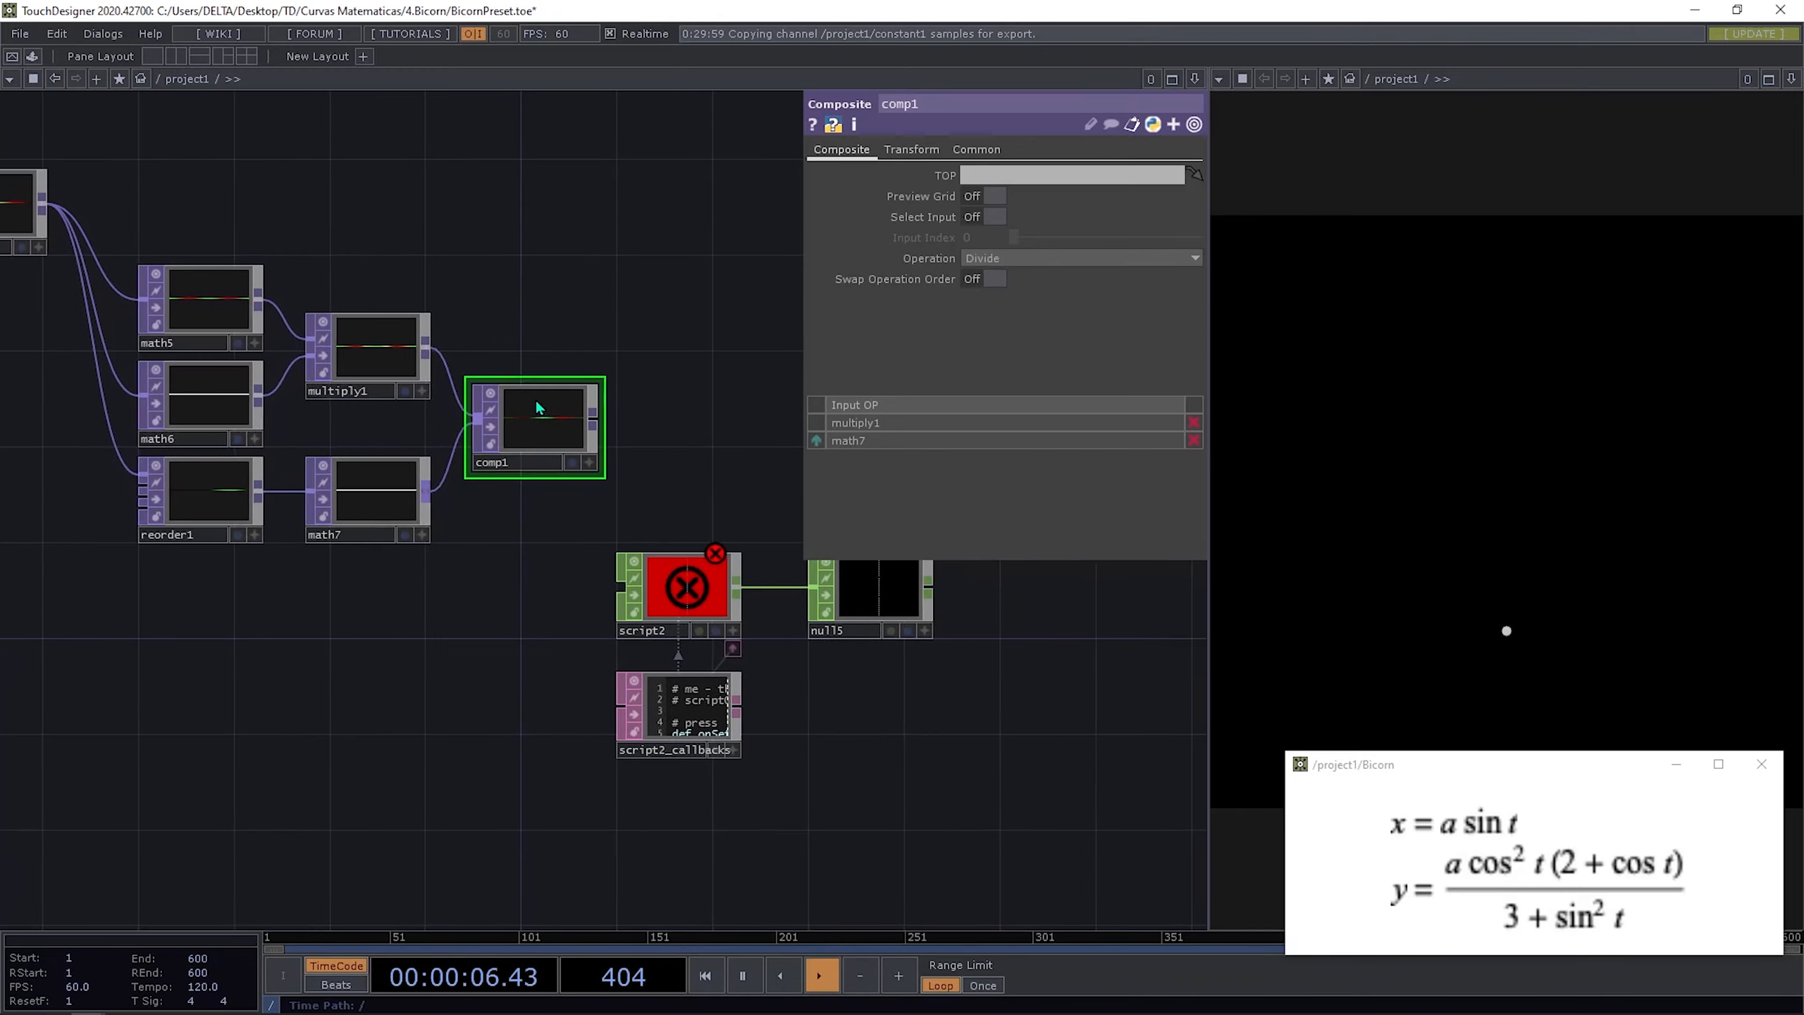
pyautogui.scroll(5, 671, 398)
pyautogui.scroll(-5, 387, 362)
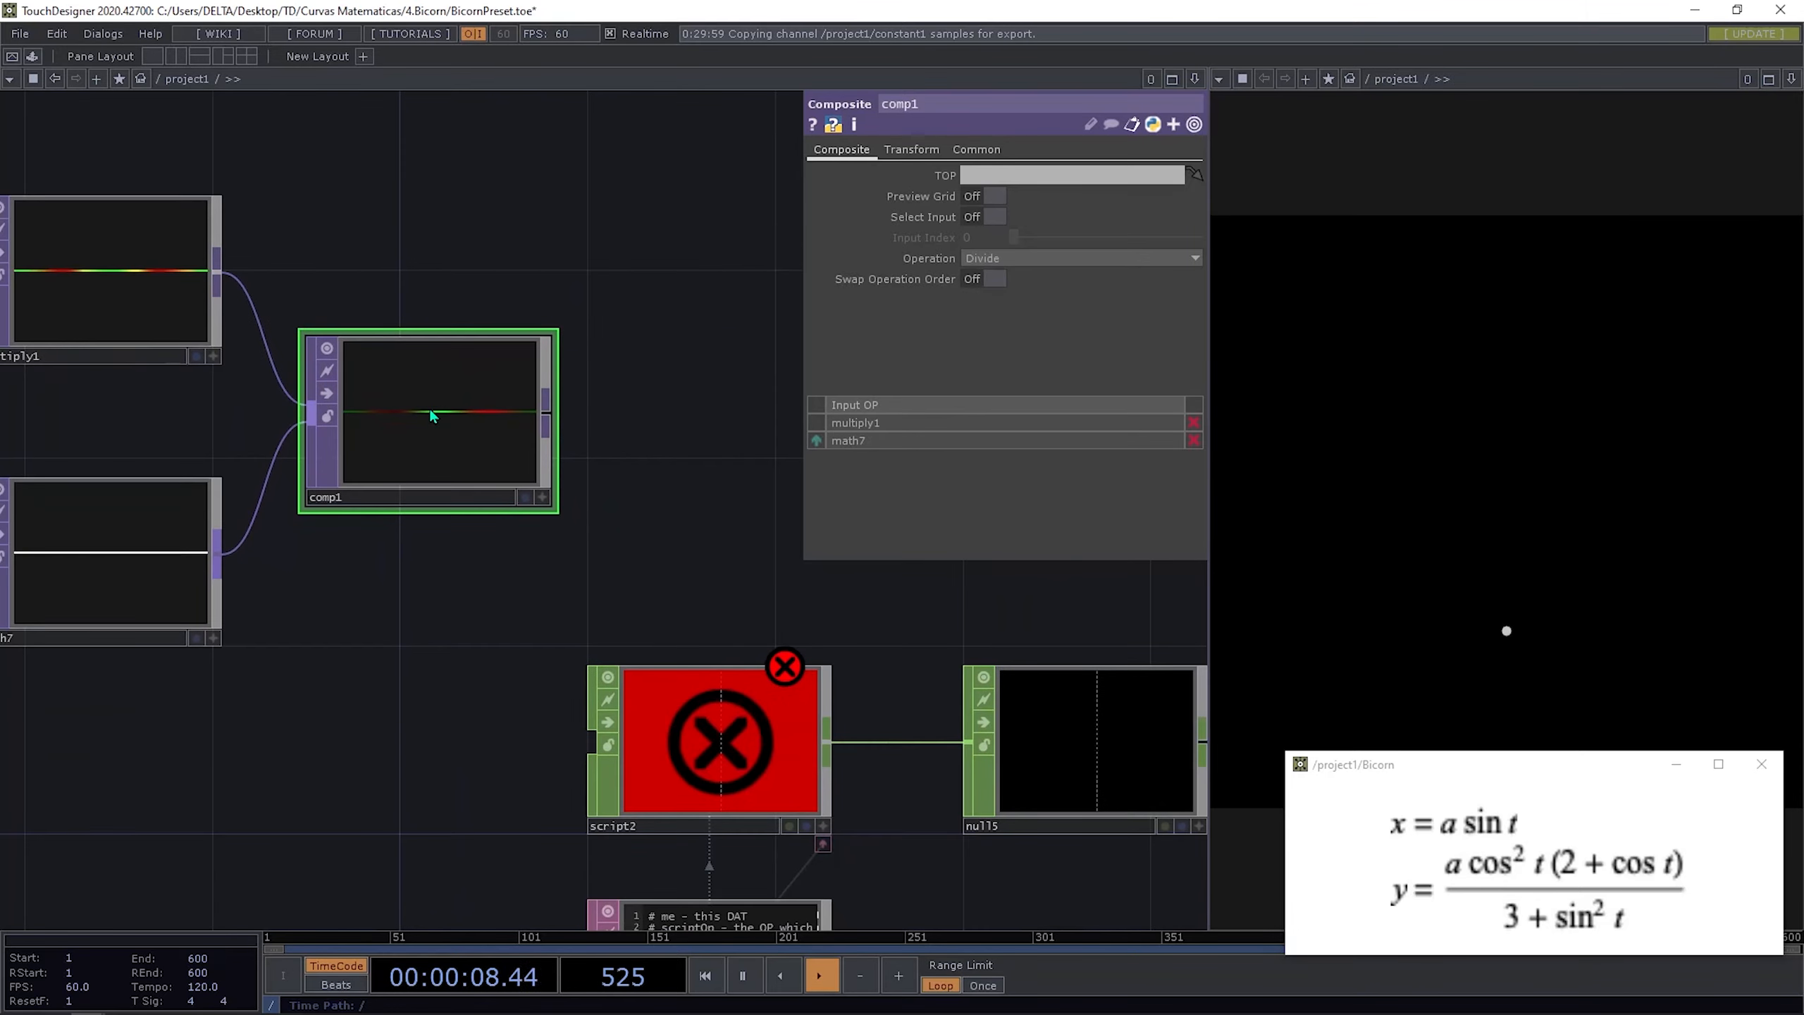
pyautogui.moveTo(428, 407); pyautogui.dragTo(465, 398)
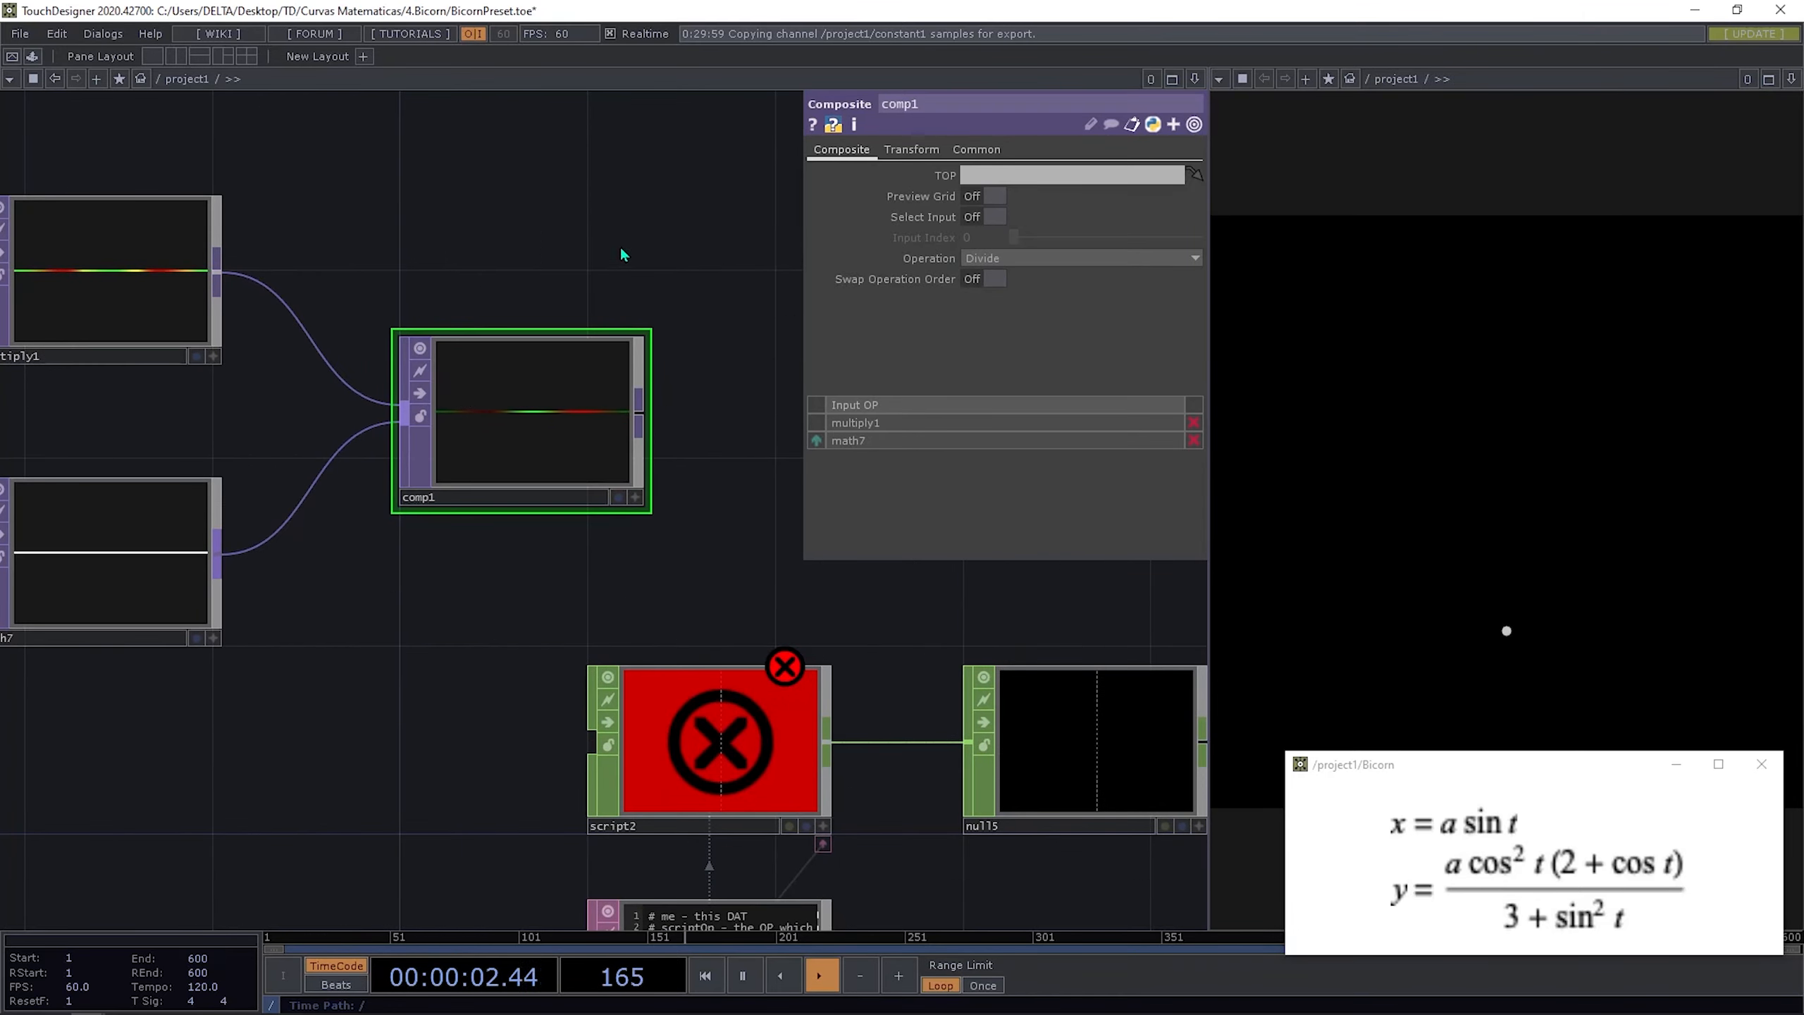
pyautogui.moveTo(621, 254); pyautogui.dragTo(581, 445)
pyautogui.scroll(-4, 589, 437)
pyautogui.scroll(4, 548, 448)
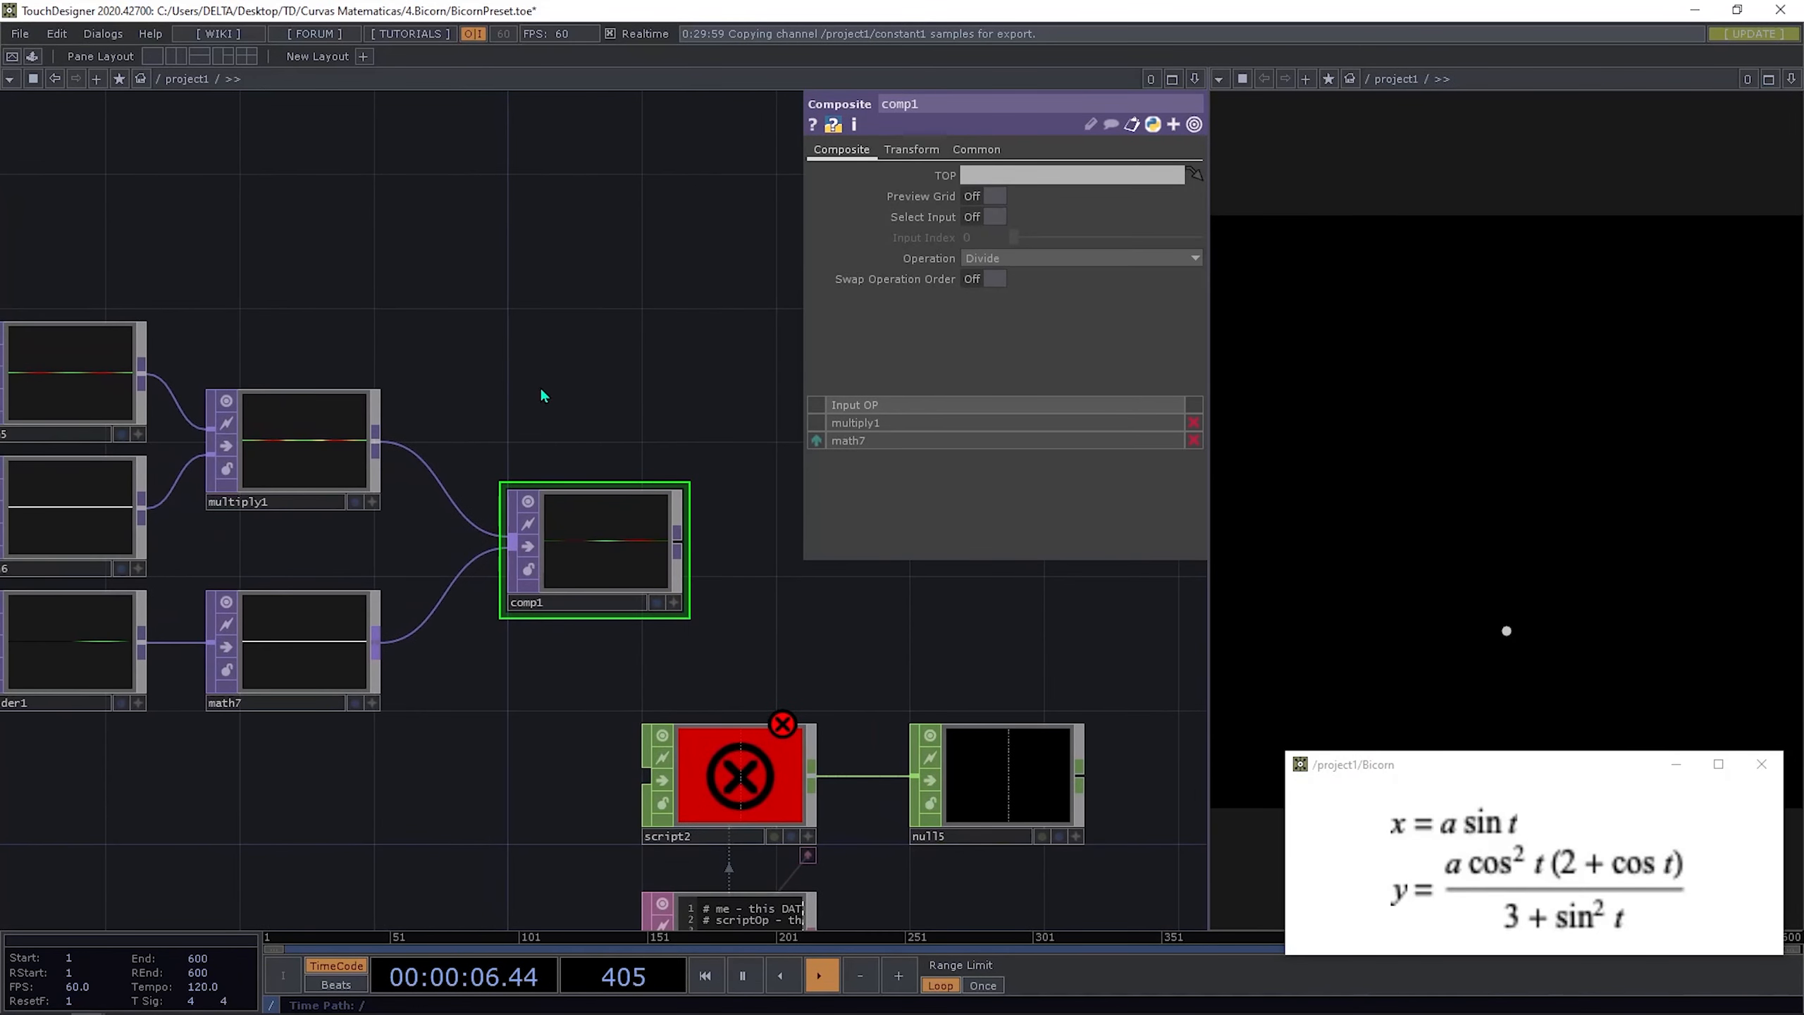
# Step: Examine the TOP chain from the Function TOP through the Math, Multiply and Reorder nodes to the Composite TOP against the y formula
pyautogui.moveTo(563, 364); pyautogui.dragTo(637, 466)
pyautogui.scroll(-2, 639, 471)
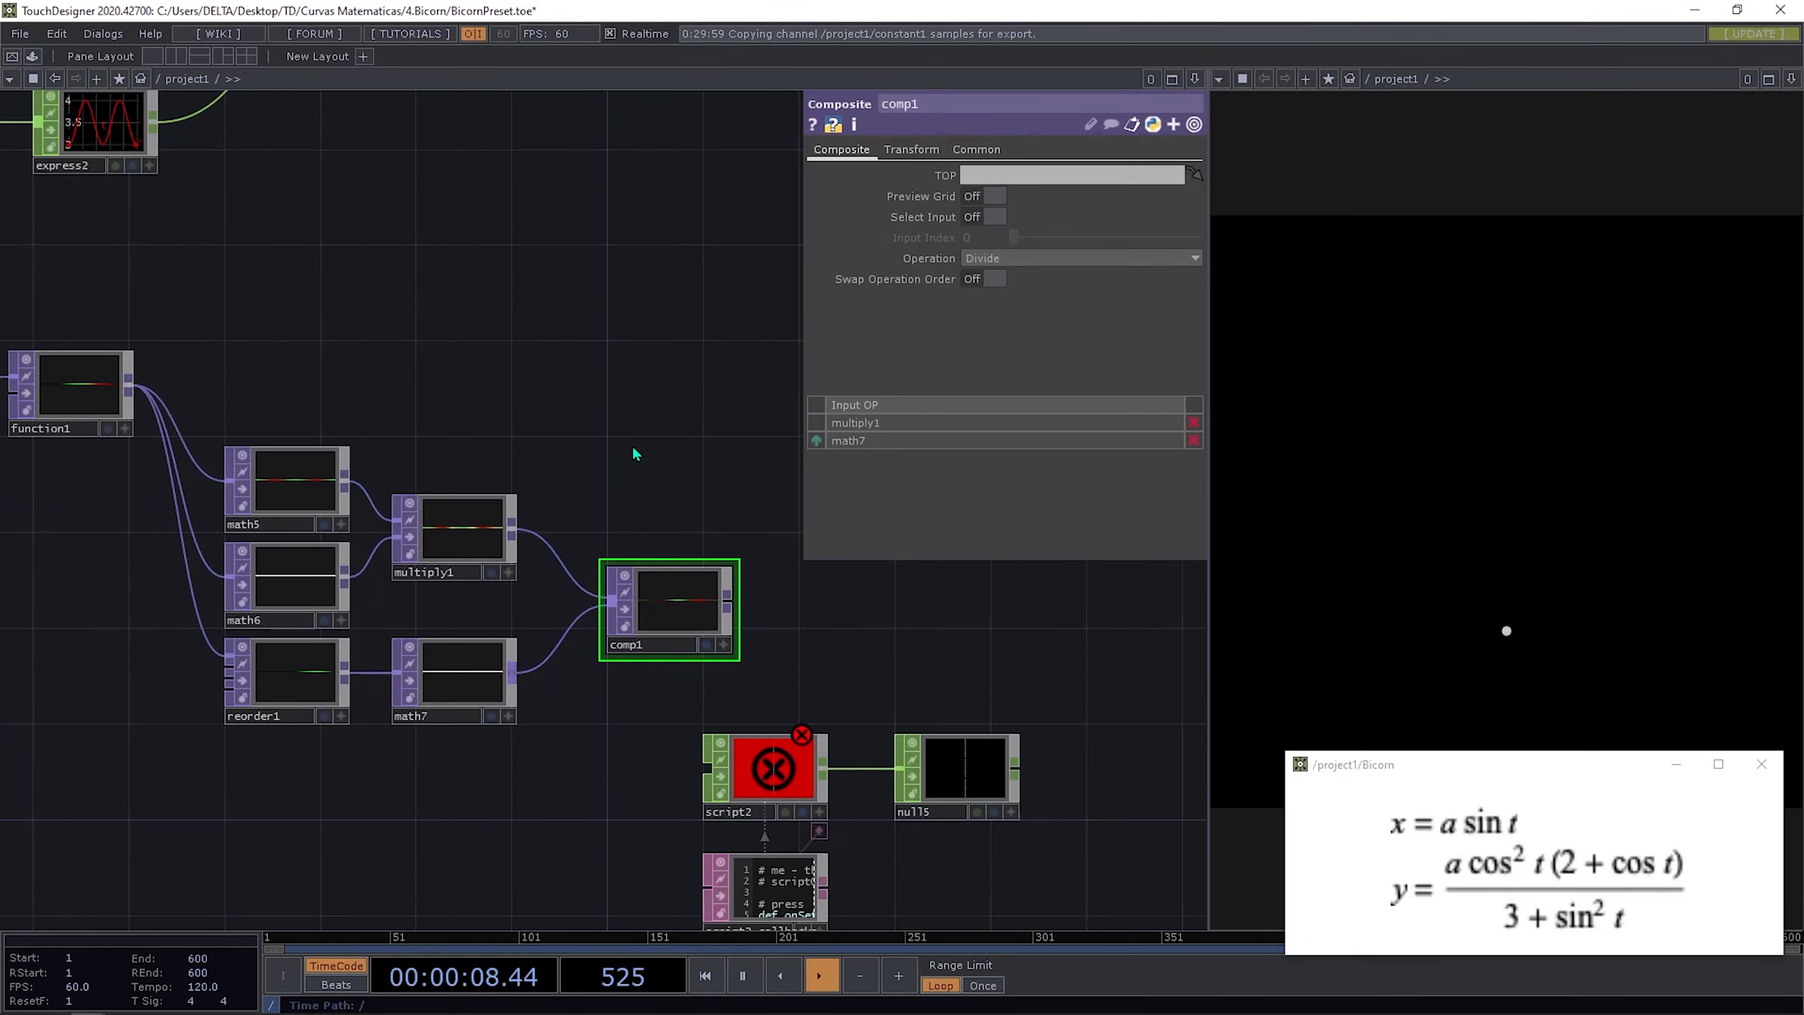
pyautogui.moveTo(394, 385); pyautogui.dragTo(236, 389)
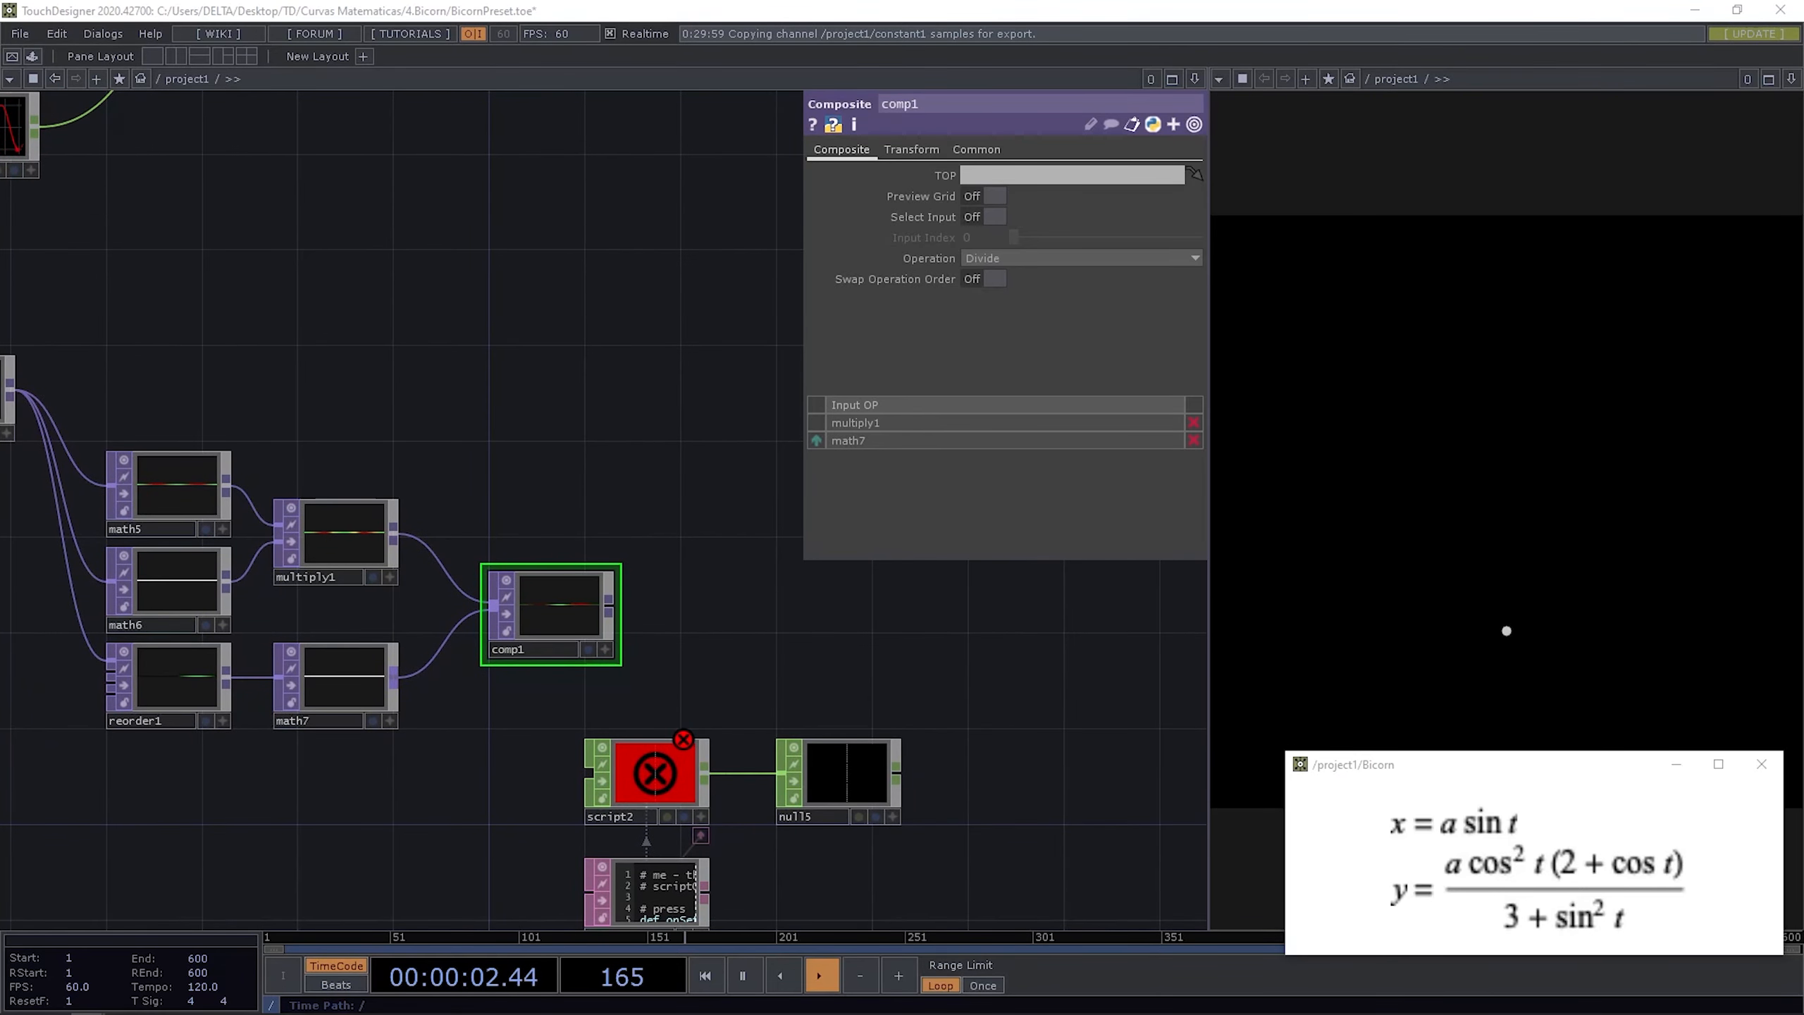
pyautogui.moveTo(312, 389); pyautogui.dragTo(278, 376)
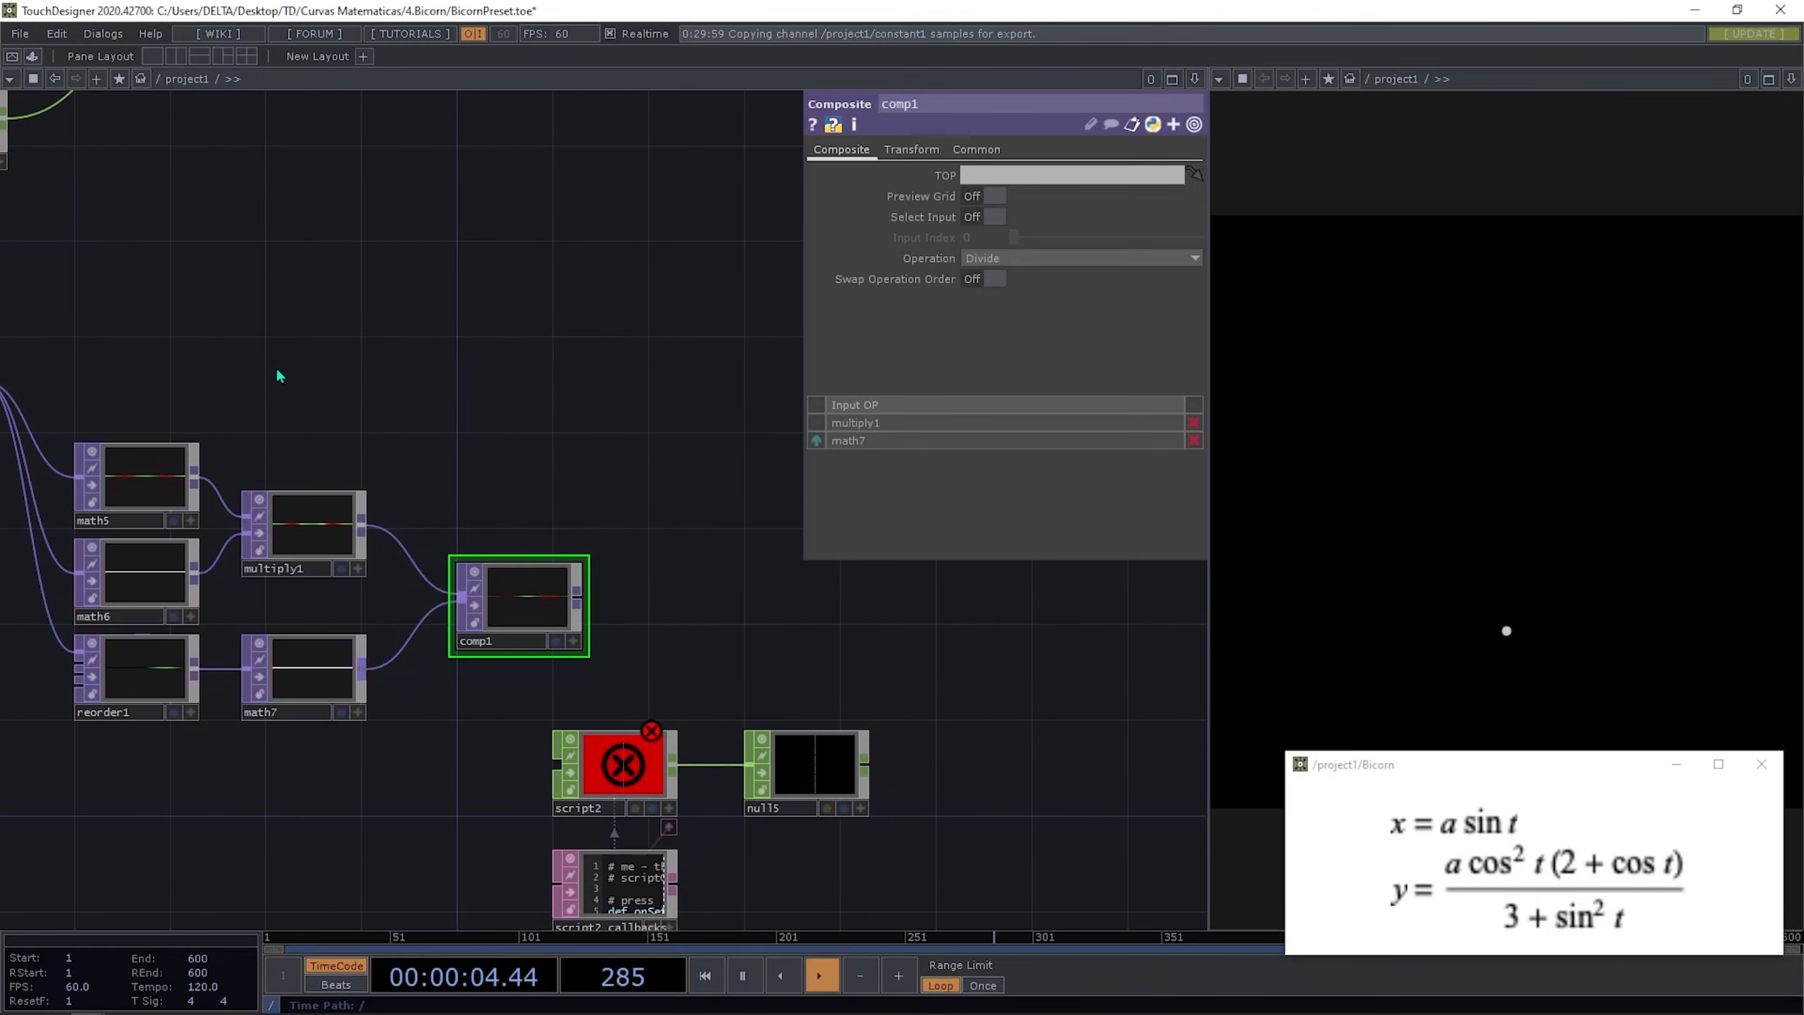
pyautogui.moveTo(363, 382); pyautogui.dragTo(136, 382, button='middle')
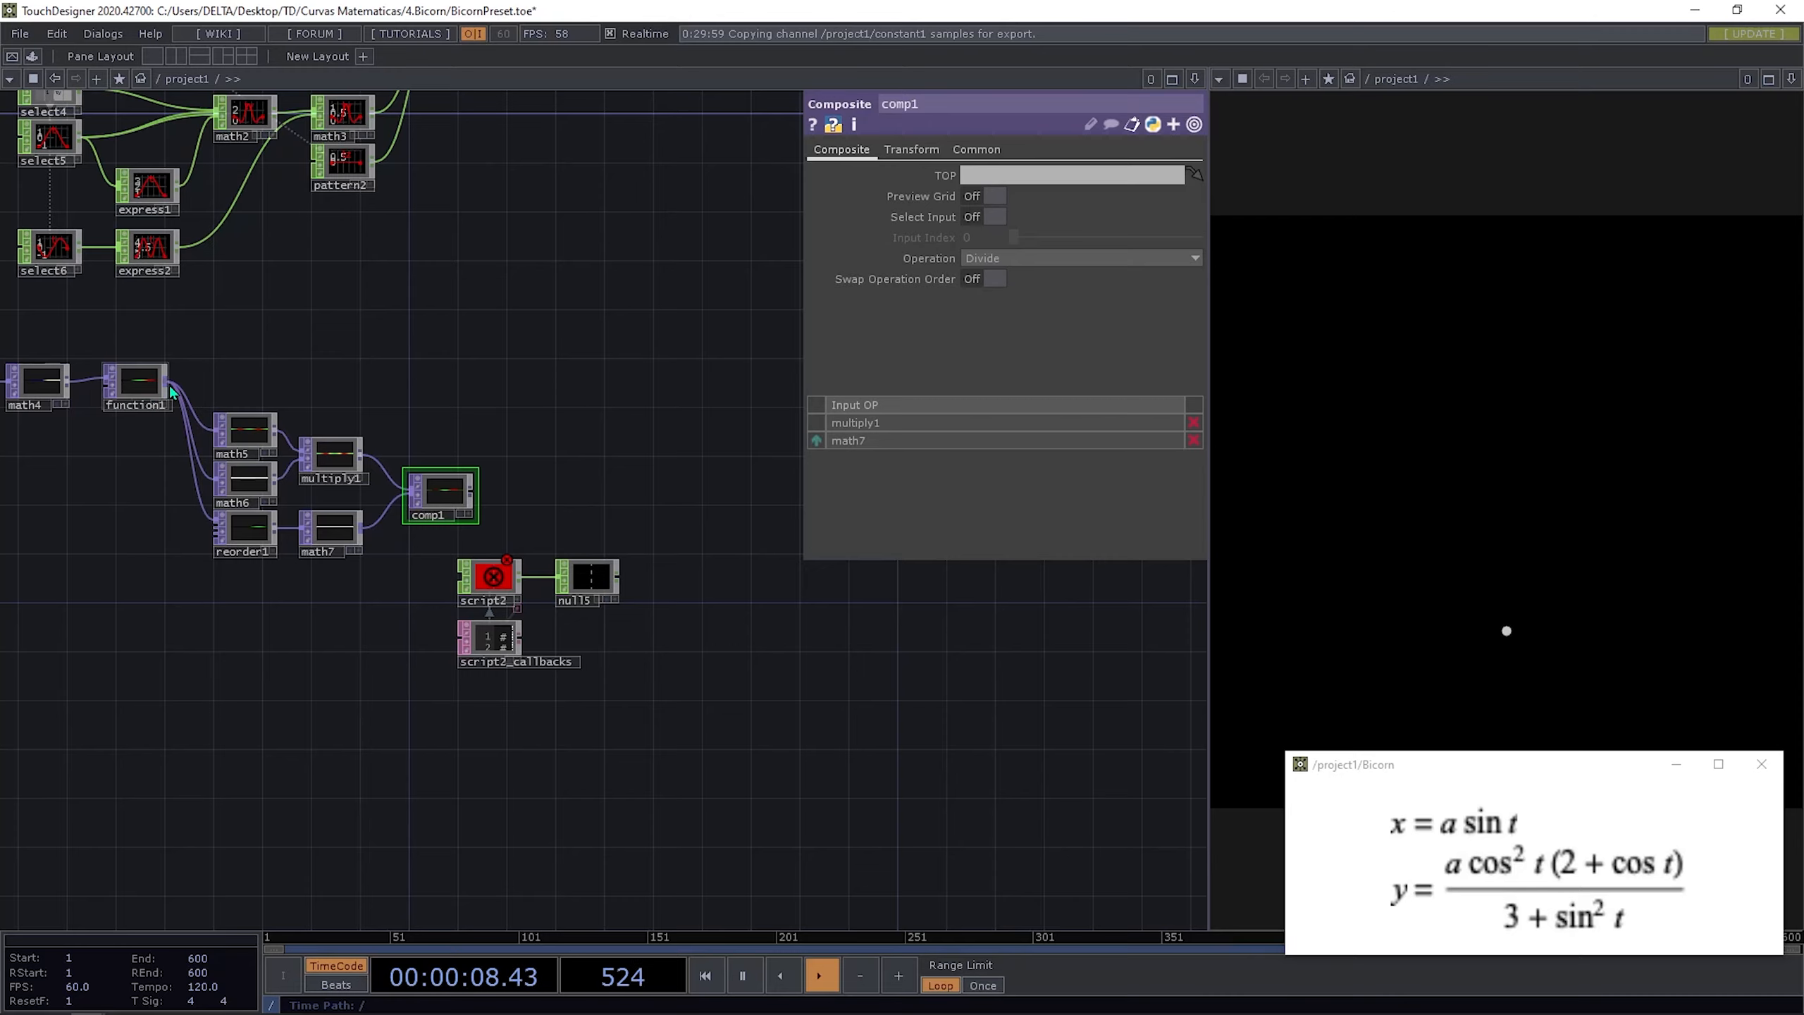
pyautogui.scroll(4, 474, 475)
pyautogui.scroll(3, 375, 544)
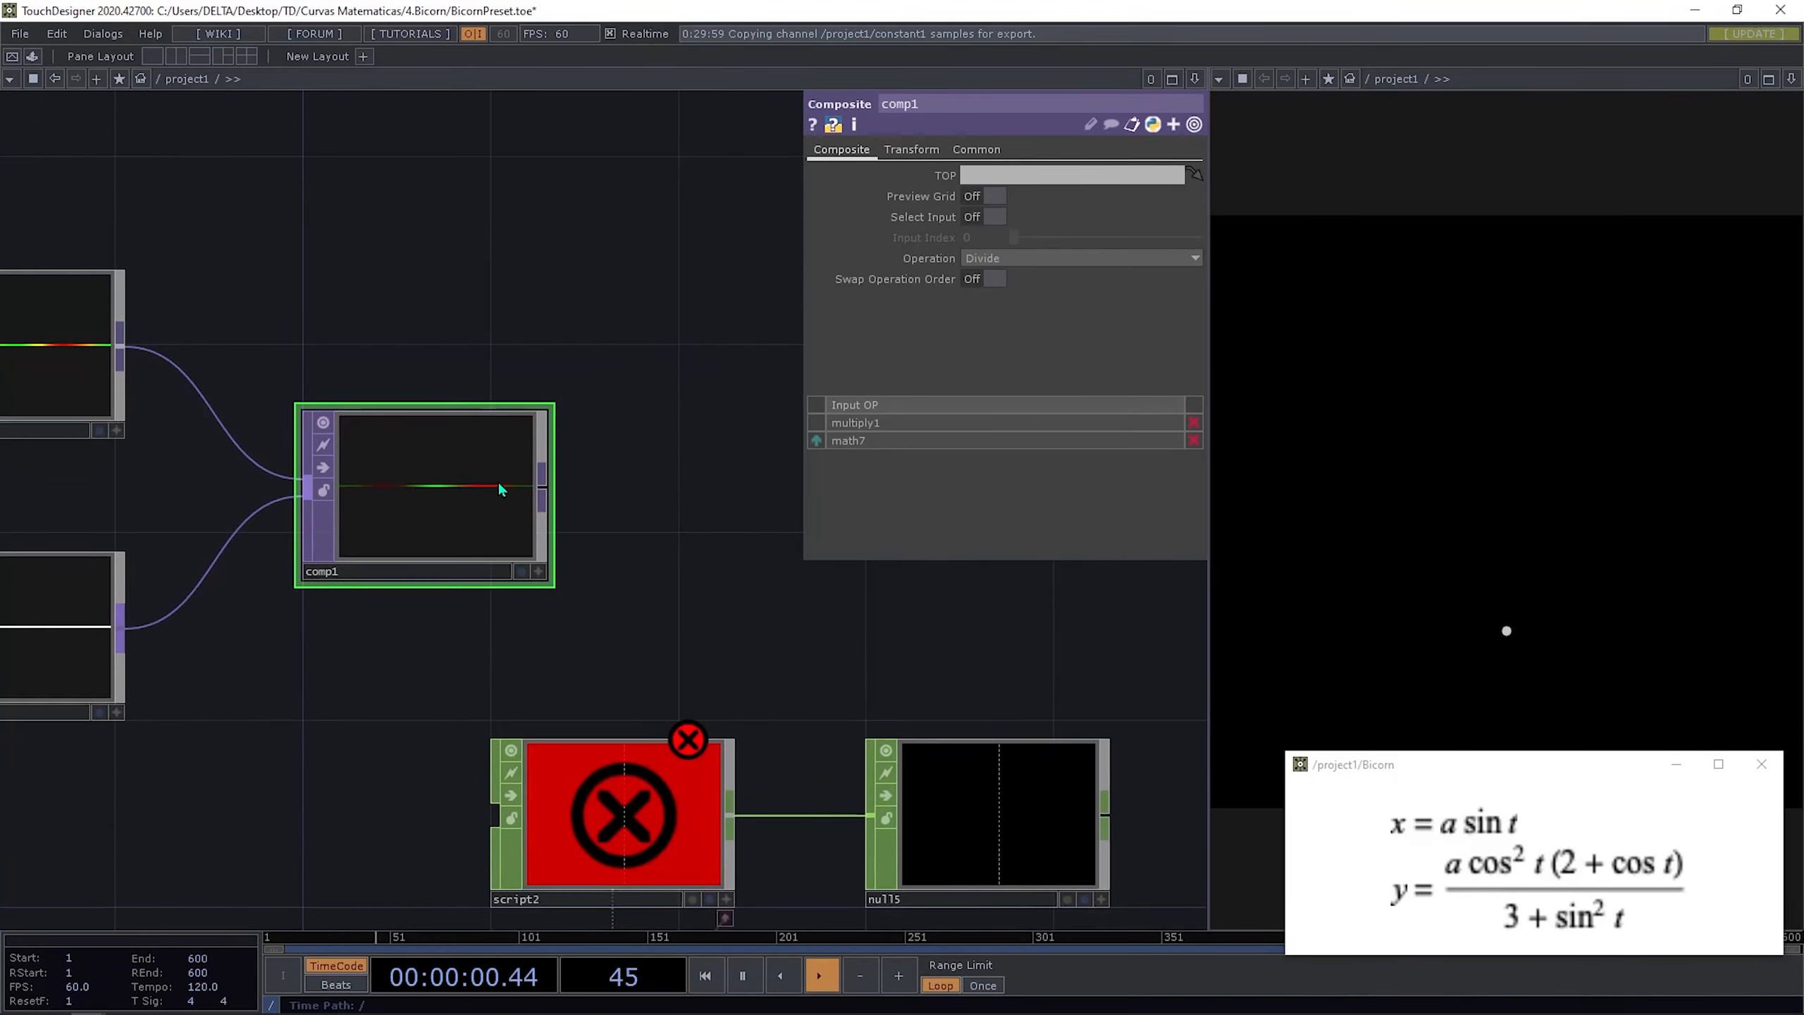
pyautogui.moveTo(589, 326); pyautogui.dragTo(1081, 368)
pyautogui.moveTo(381, 226); pyautogui.dragTo(558, 303)
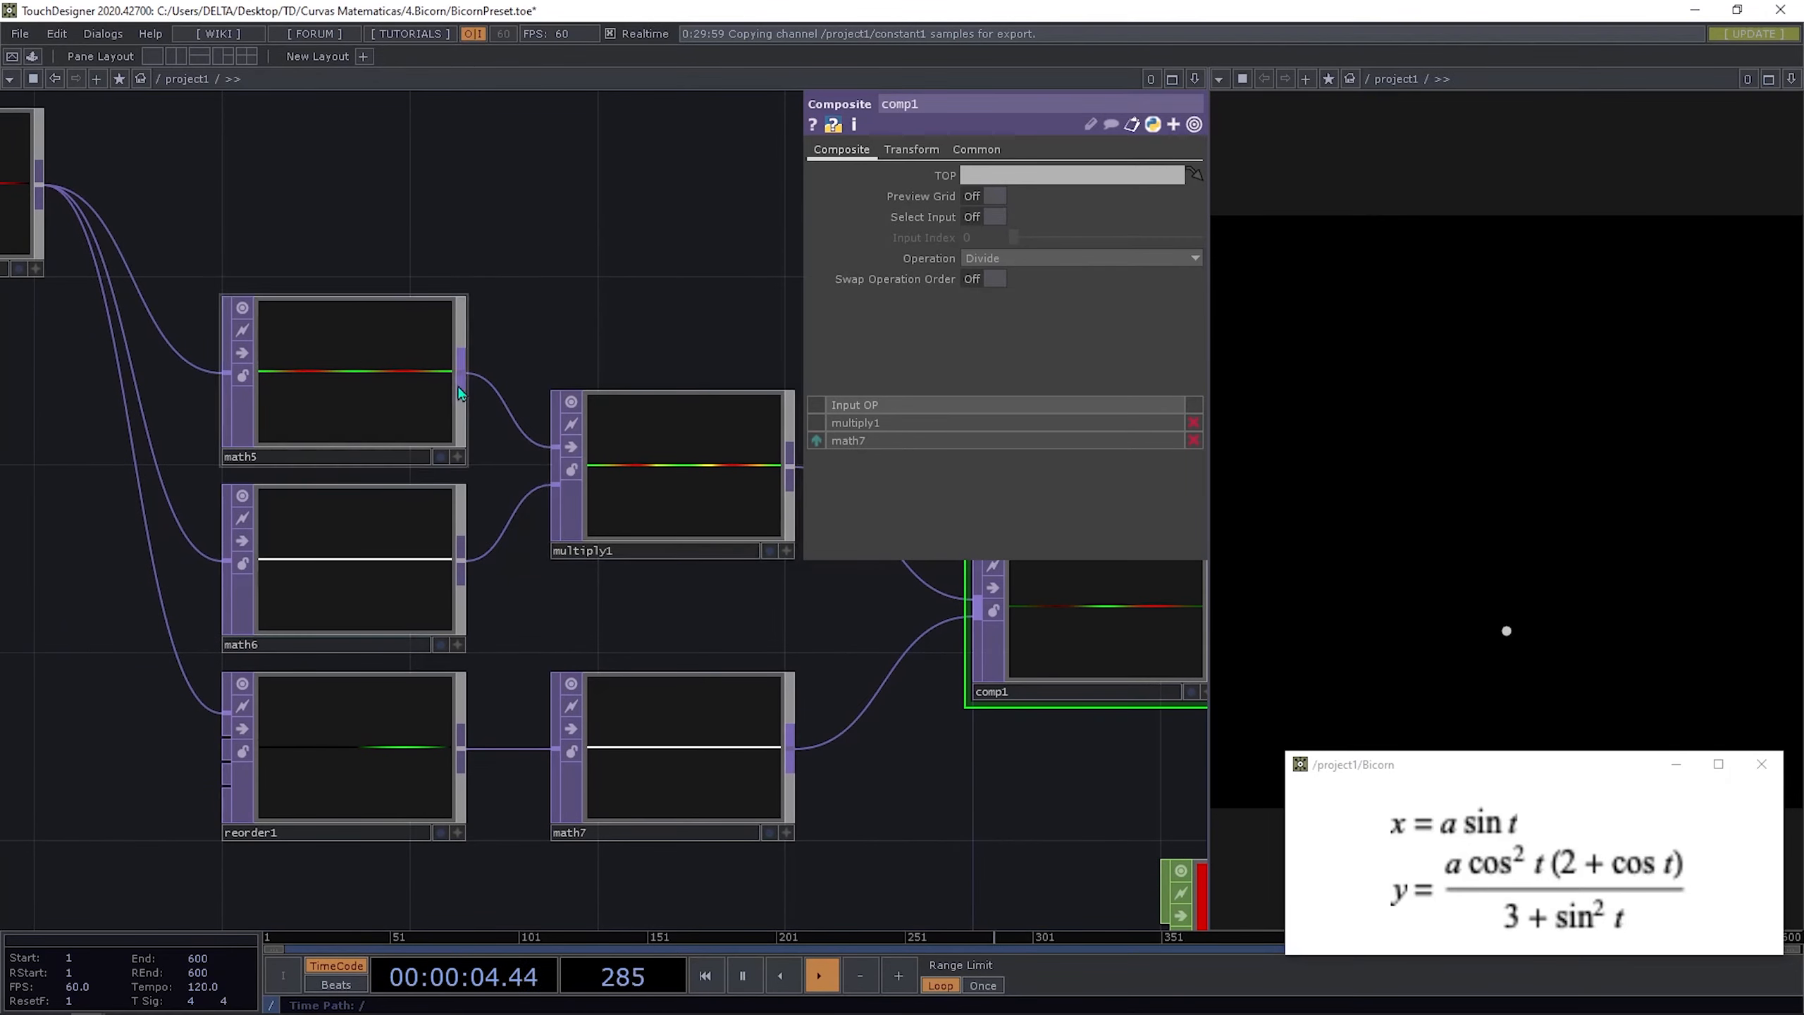
pyautogui.moveTo(544, 383); pyautogui.dragTo(172, 440)
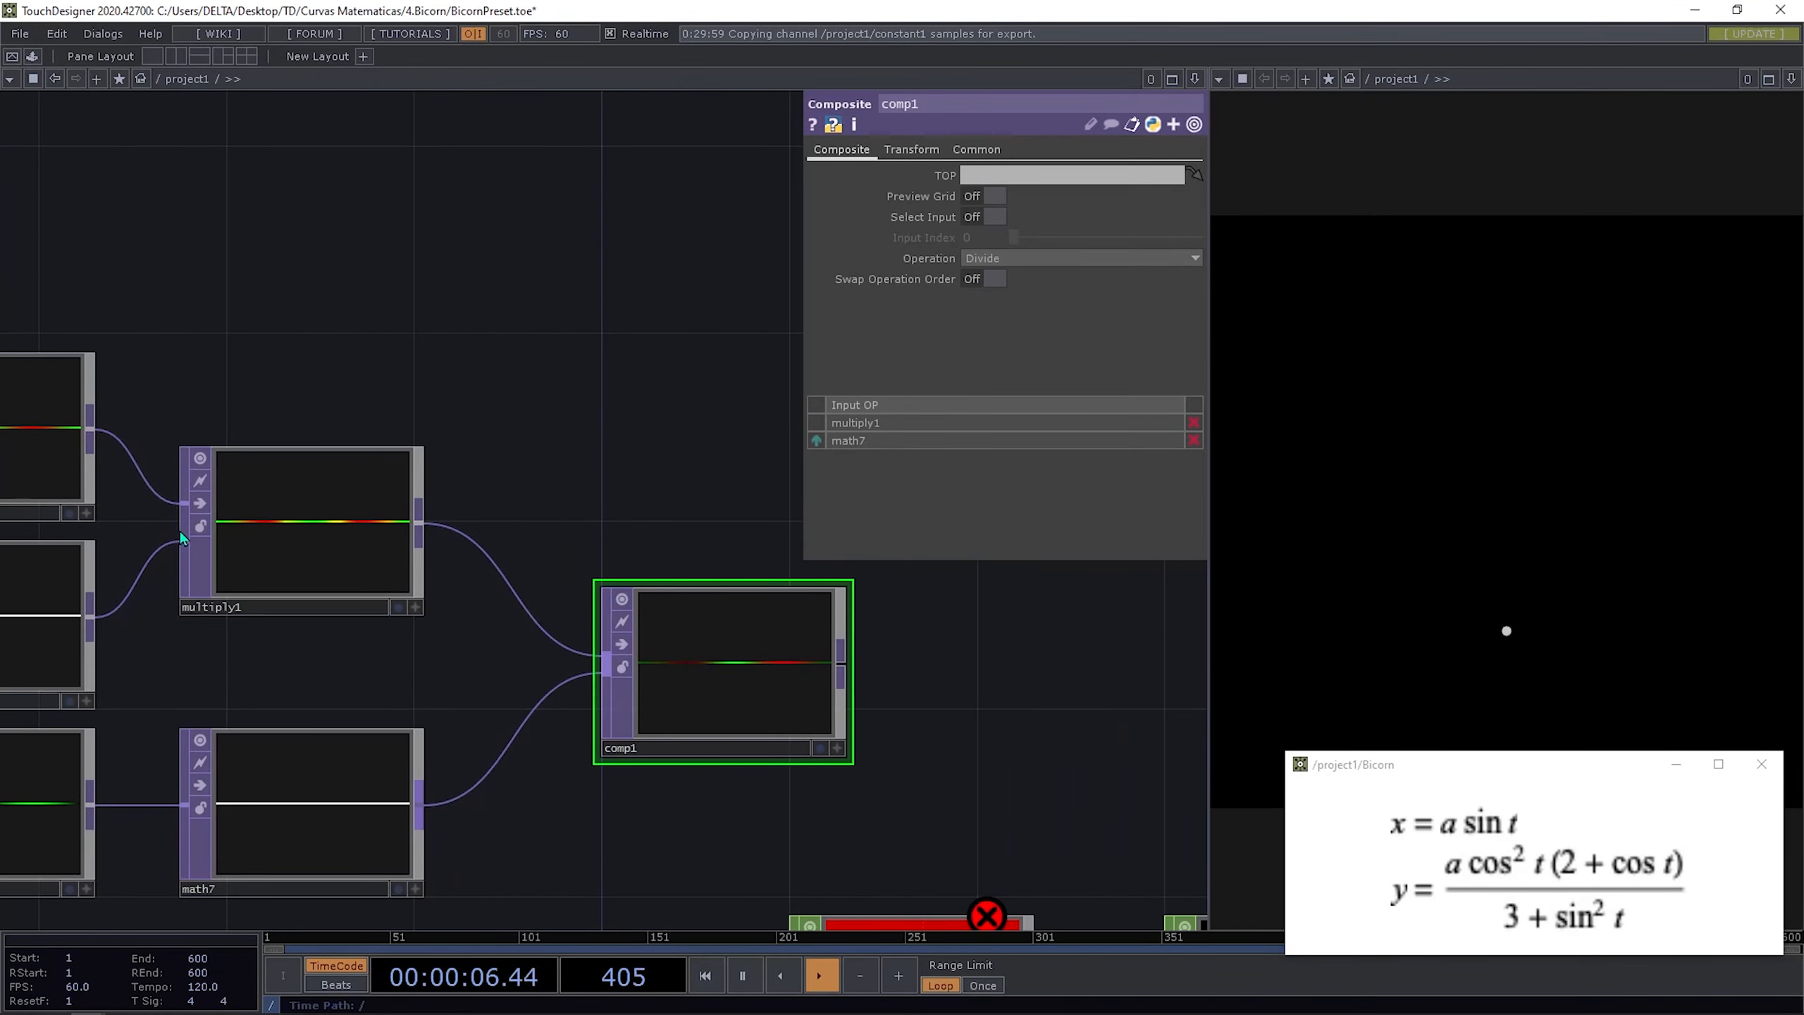
pyautogui.moveTo(486, 406); pyautogui.dragTo(386, 339)
pyautogui.scroll(-2, 550, 411)
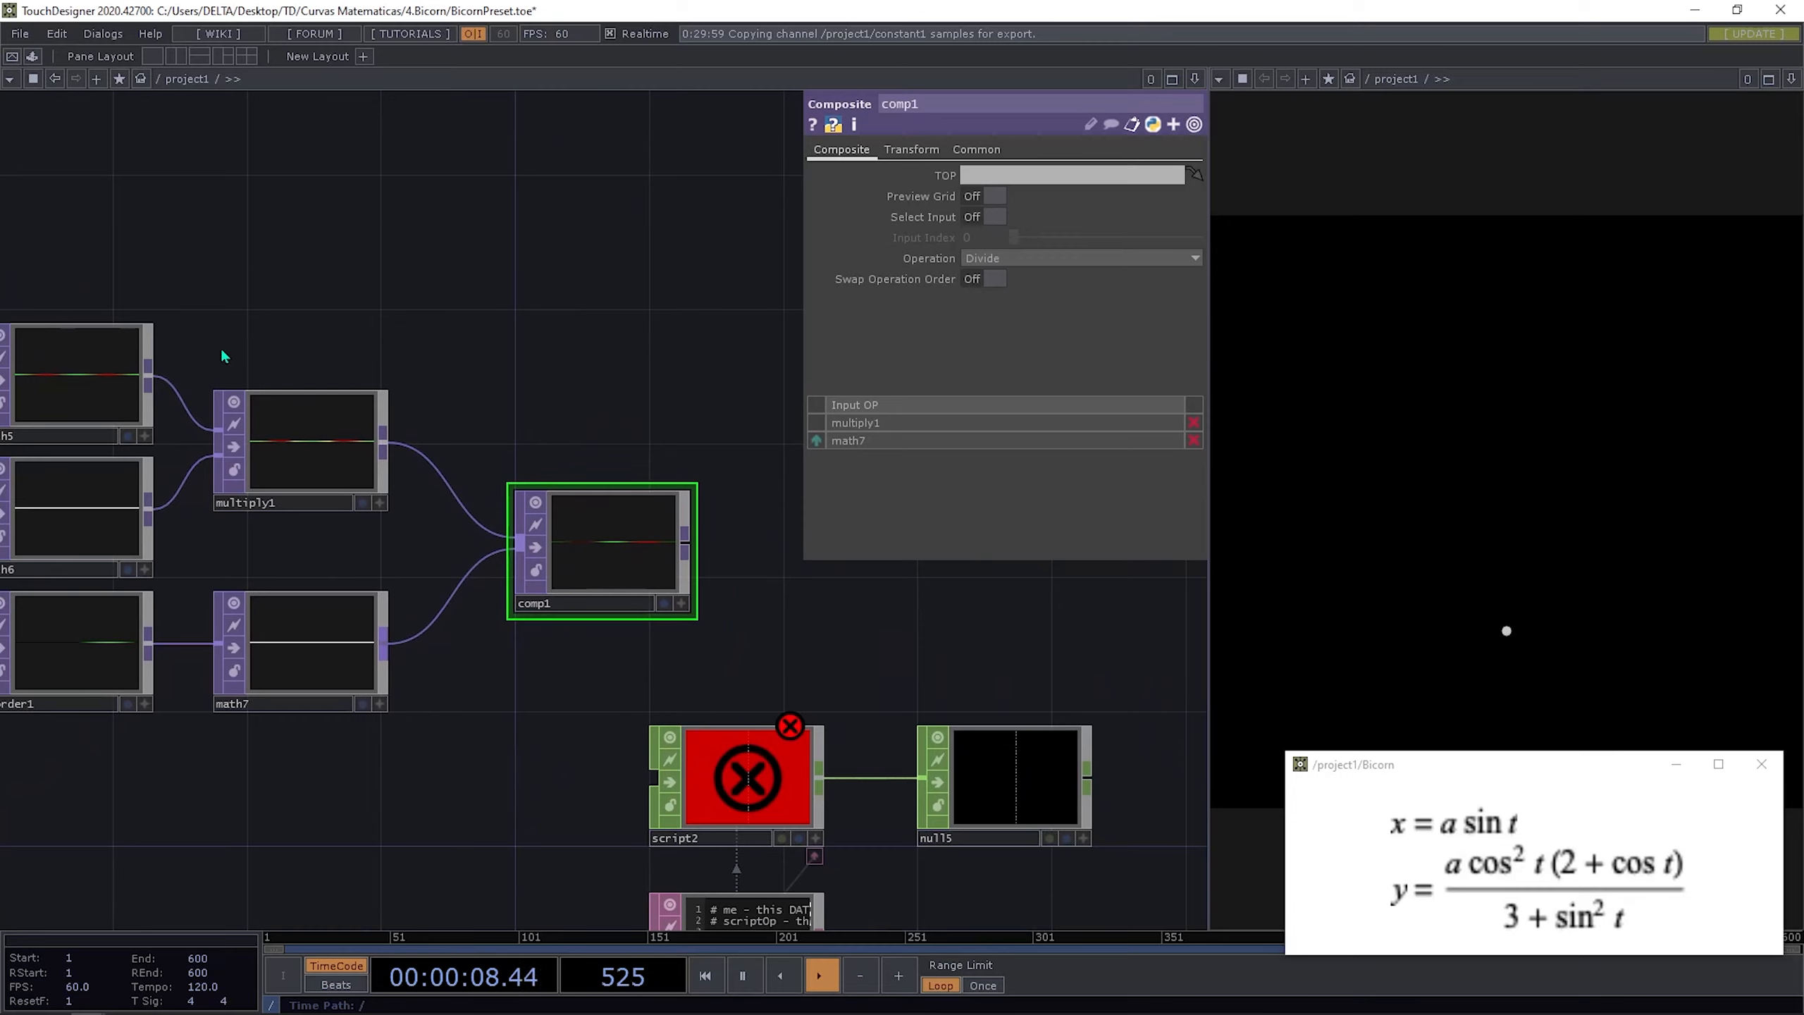
pyautogui.moveTo(599, 425); pyautogui.dragTo(488, 446)
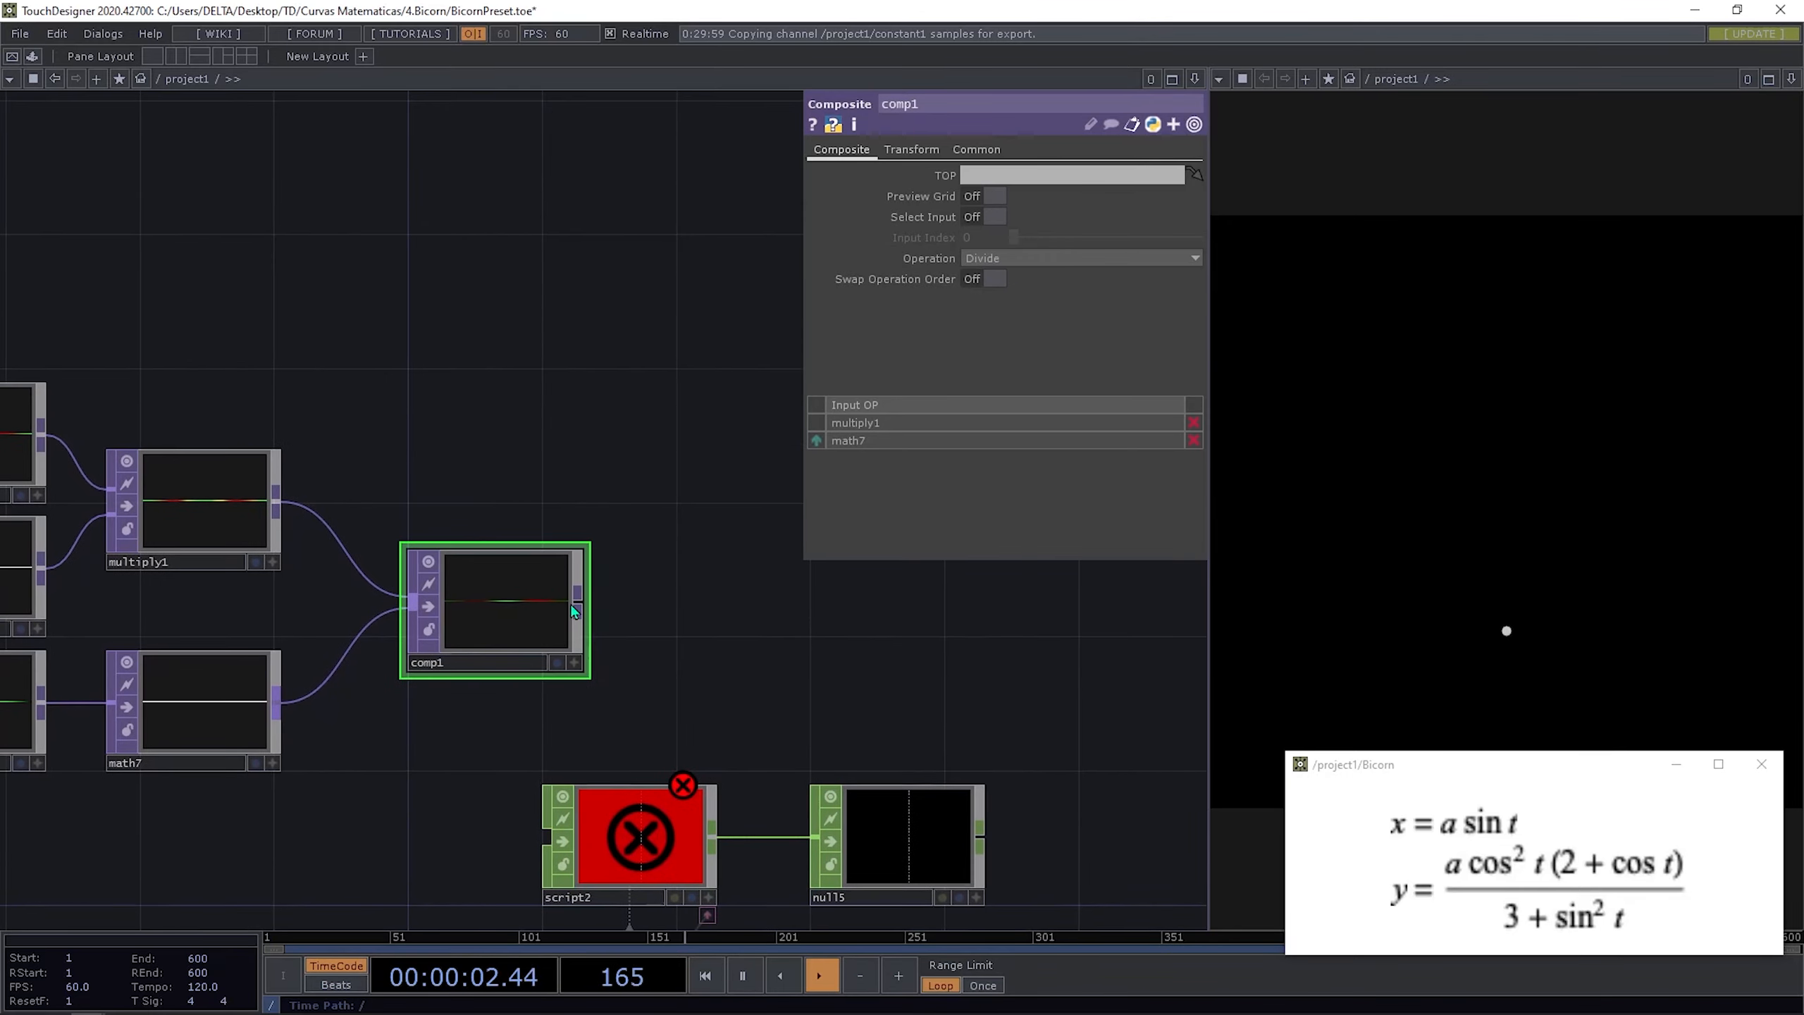
# Step: Add a second Reorder TOP fed by the Function TOP and place it to the upper right of the Composite TOP
pyautogui.moveTo(322, 416); pyautogui.dragTo(457, 406)
pyautogui.moveTo(458, 406); pyautogui.dragTo(69, 321, button='middle')
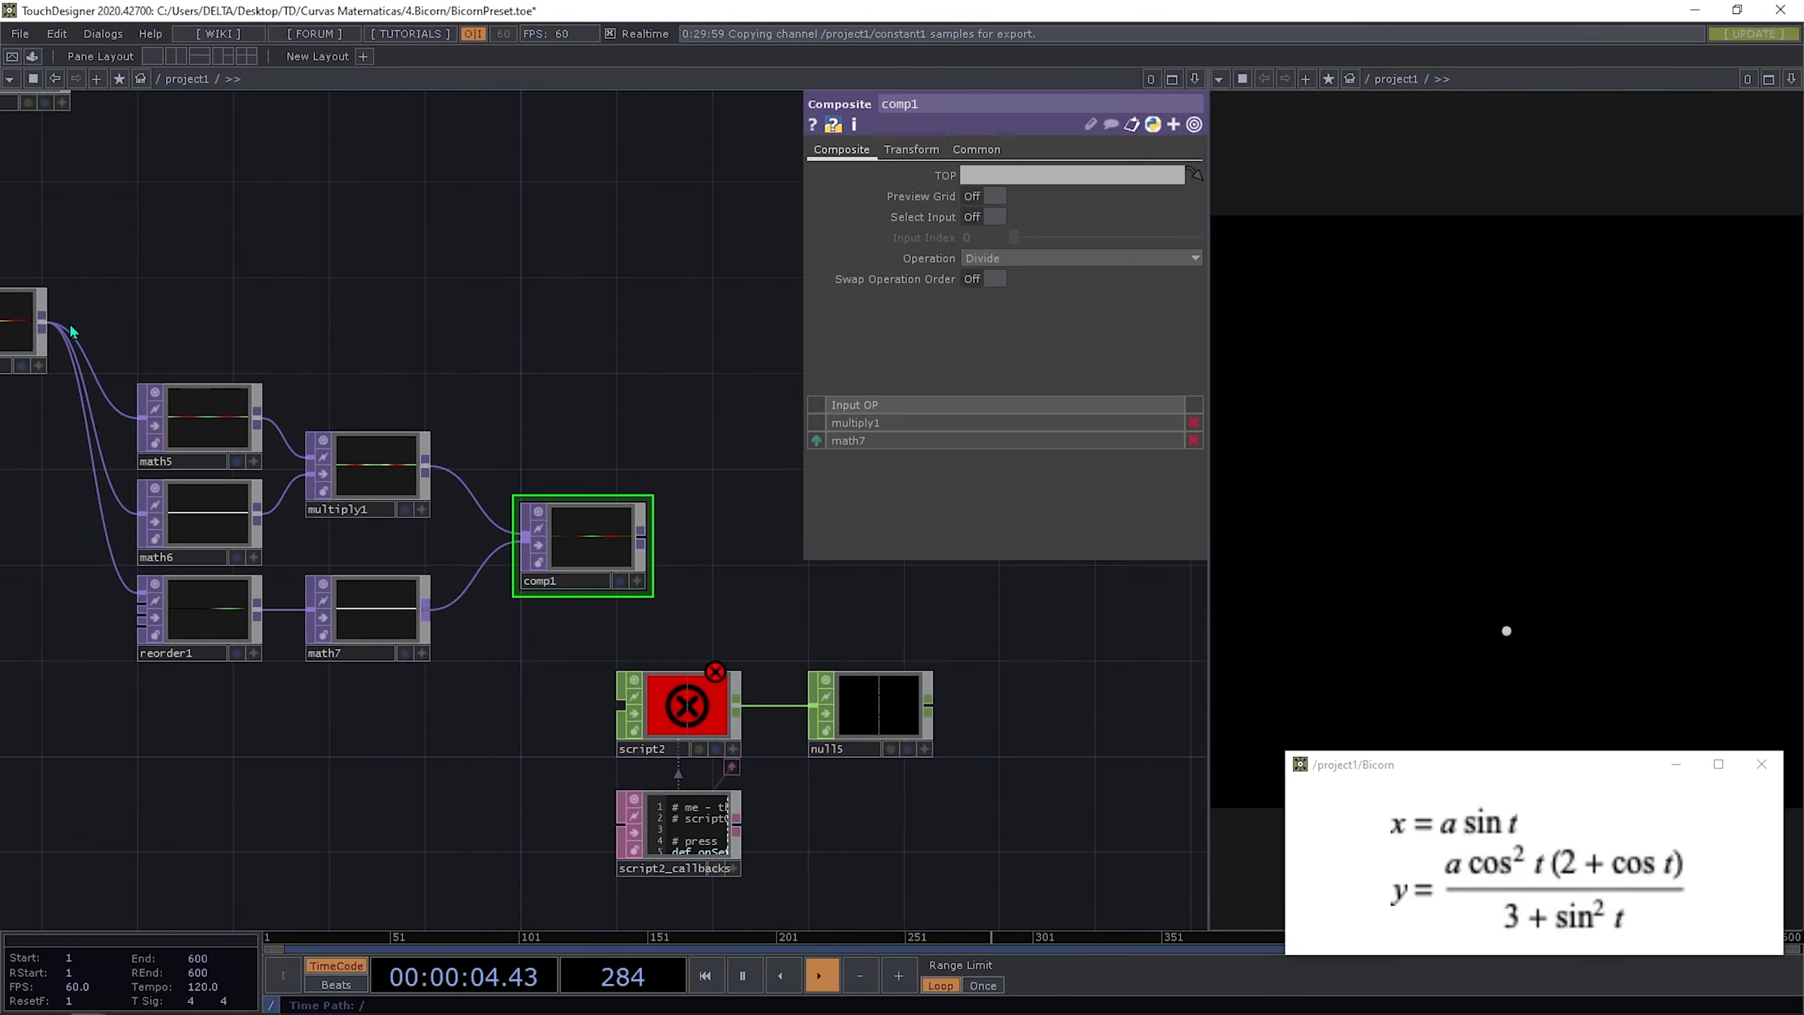
pyautogui.press('Tab')
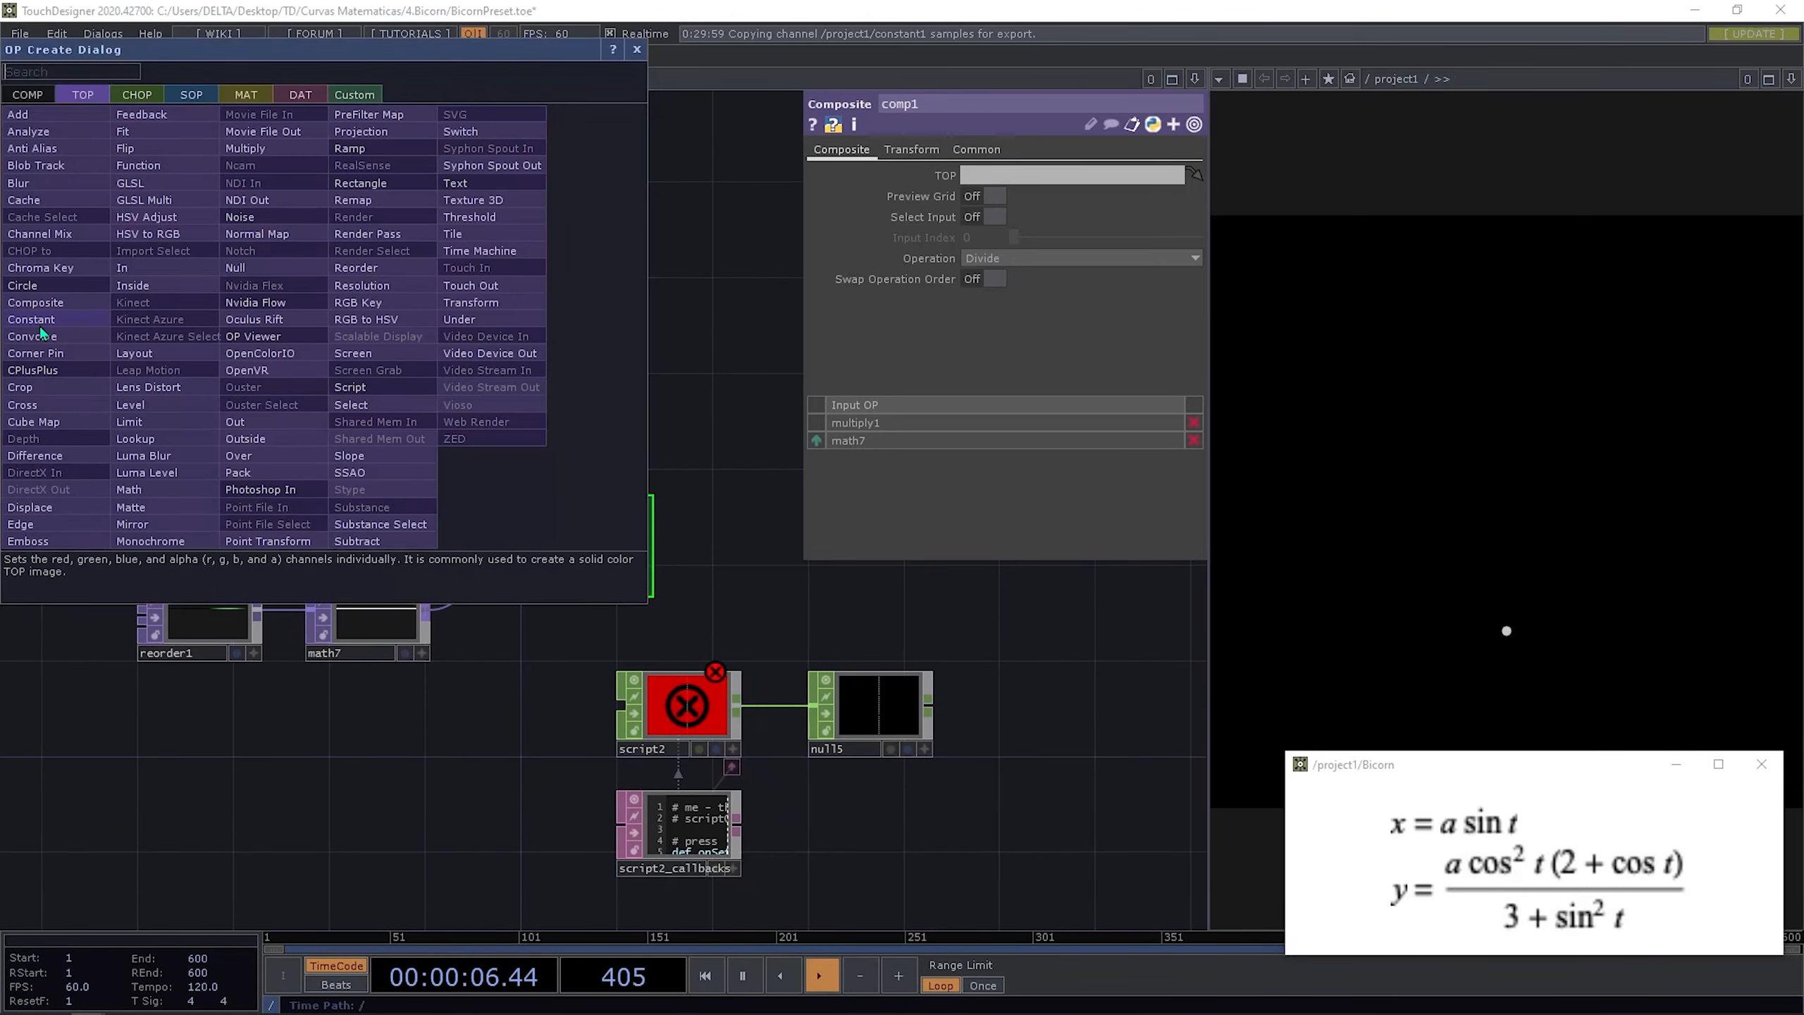
pyautogui.write('r')
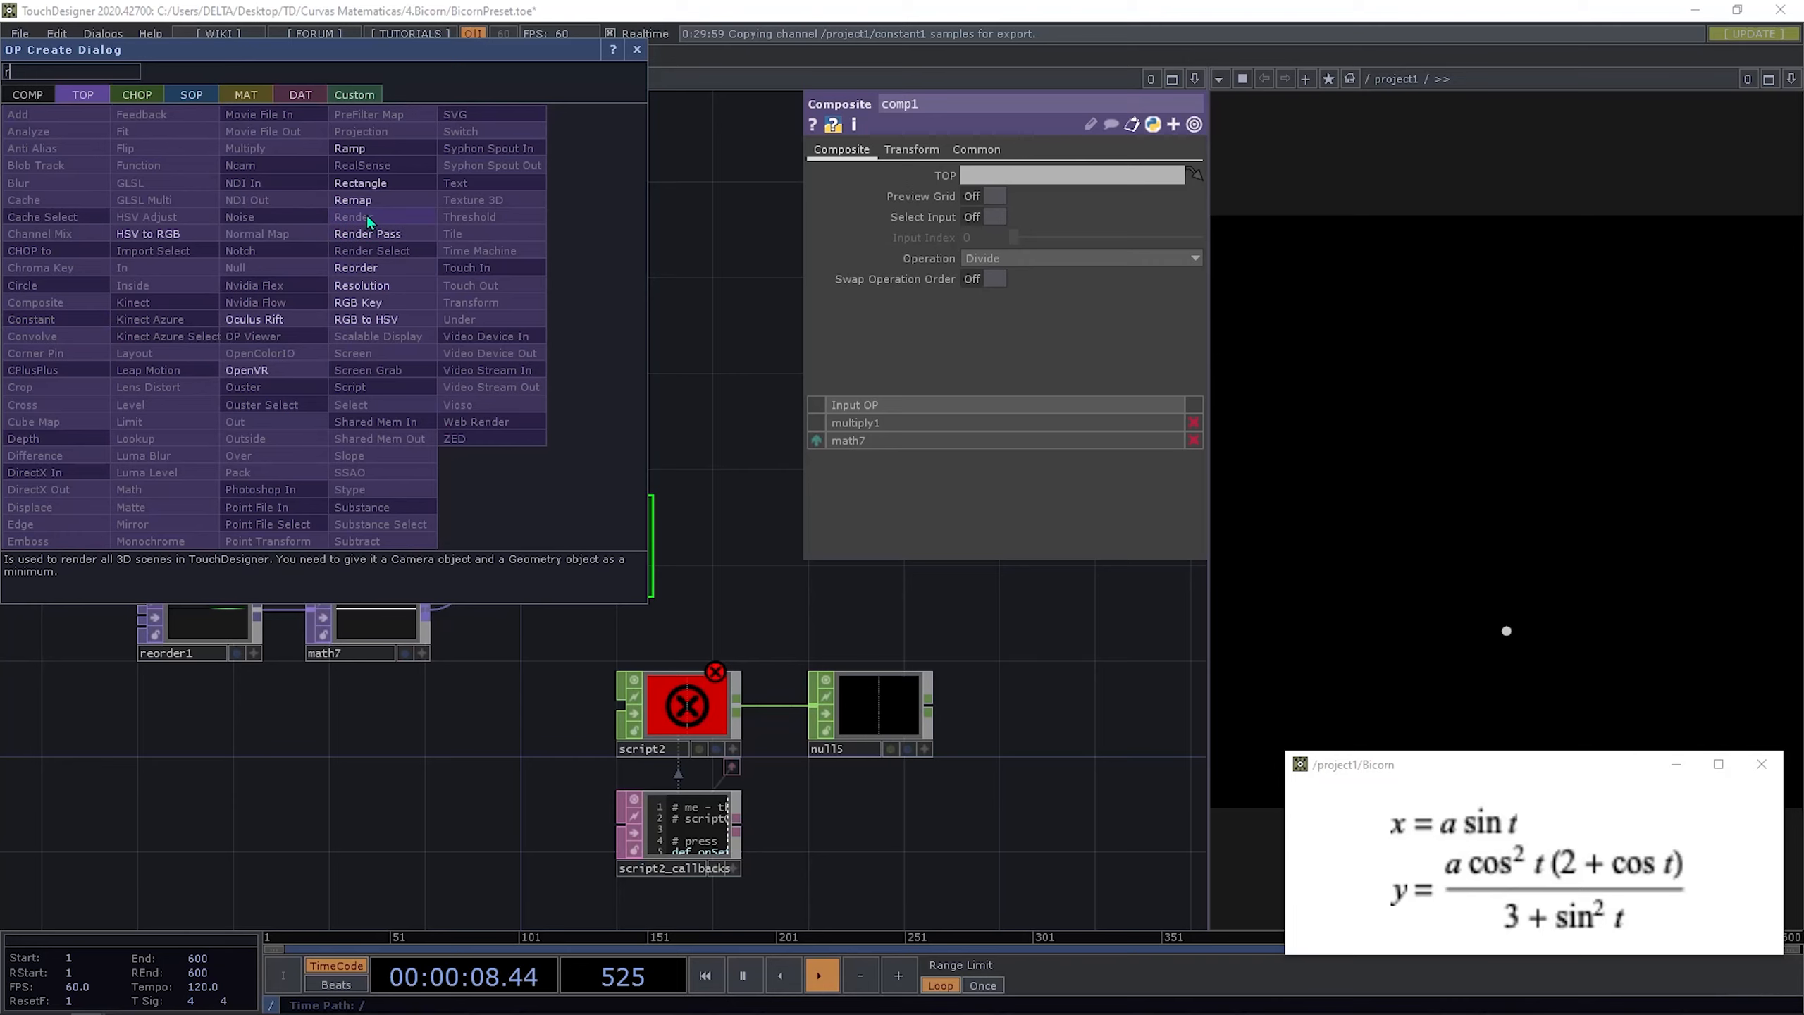
pyautogui.click(383, 252)
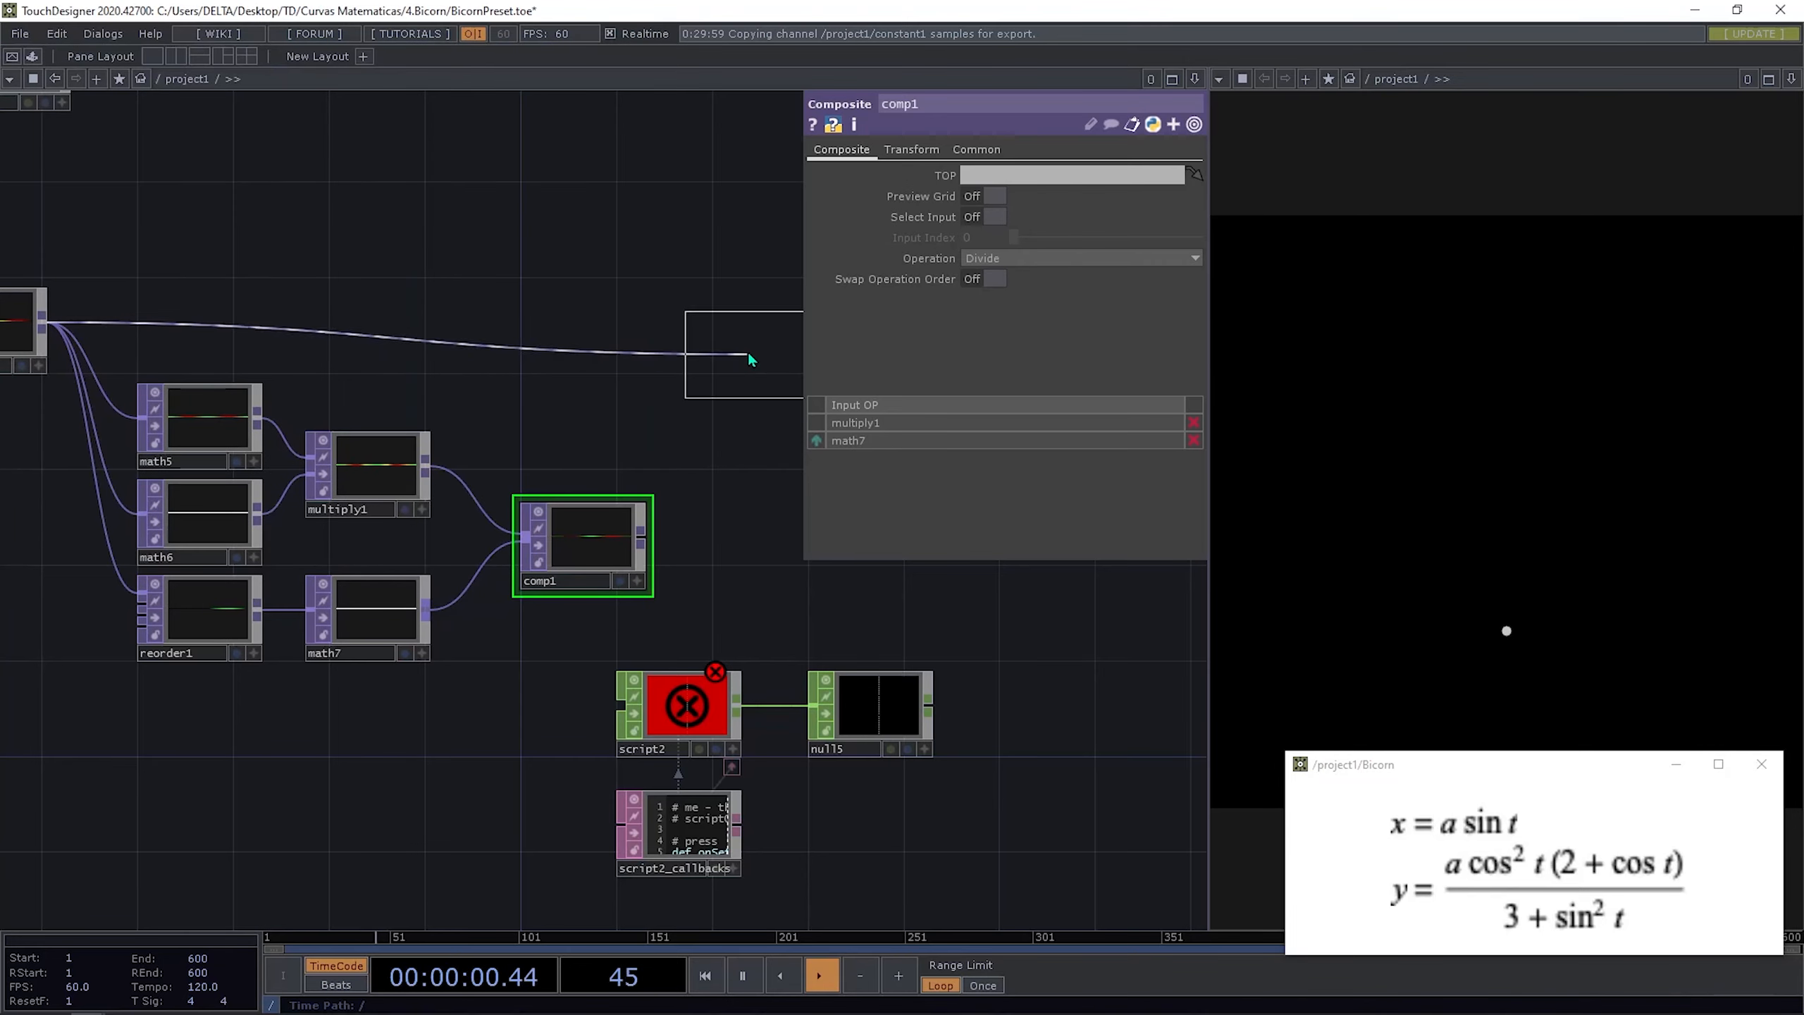
pyautogui.click(744, 355)
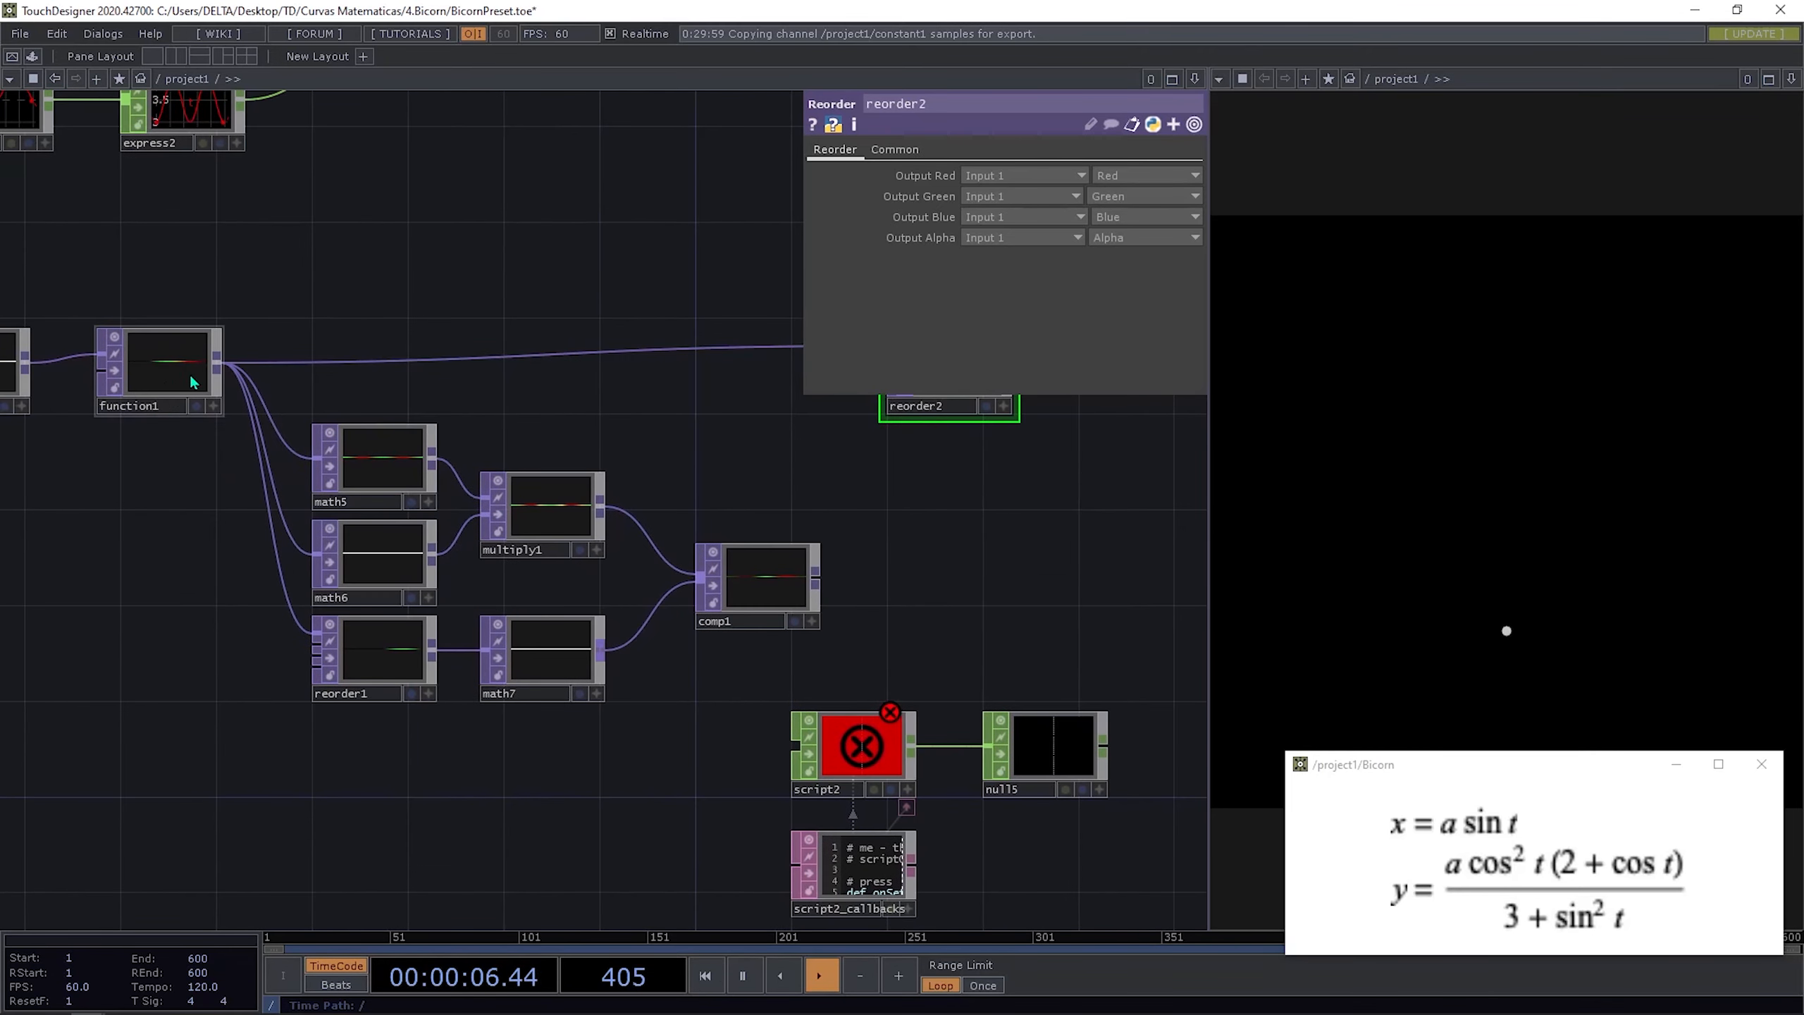
# Step: Check the Function TOP's sine and cosine channel assignments and connect the Composite TOP as the new Reorder TOP's second input
pyautogui.click(192, 363)
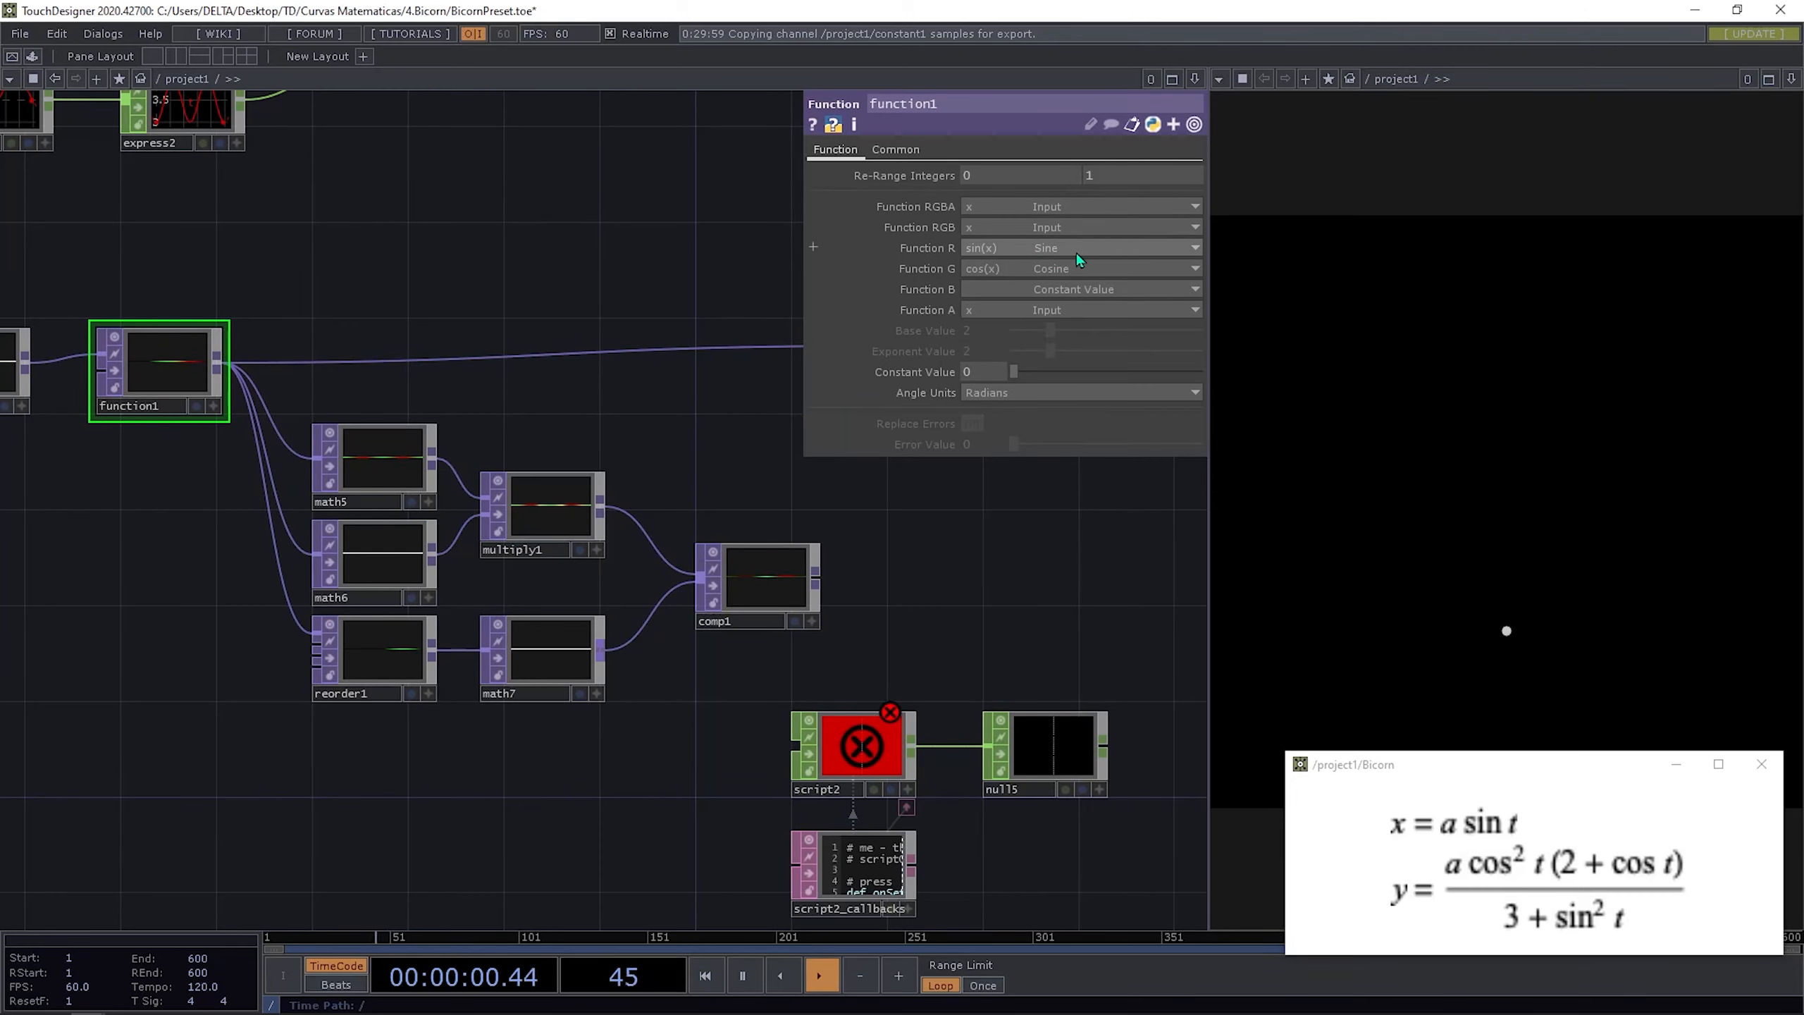
pyautogui.moveTo(761, 363); pyautogui.dragTo(413, 410)
pyautogui.moveTo(468, 569); pyautogui.dragTo(597, 388)
pyautogui.click(617, 373)
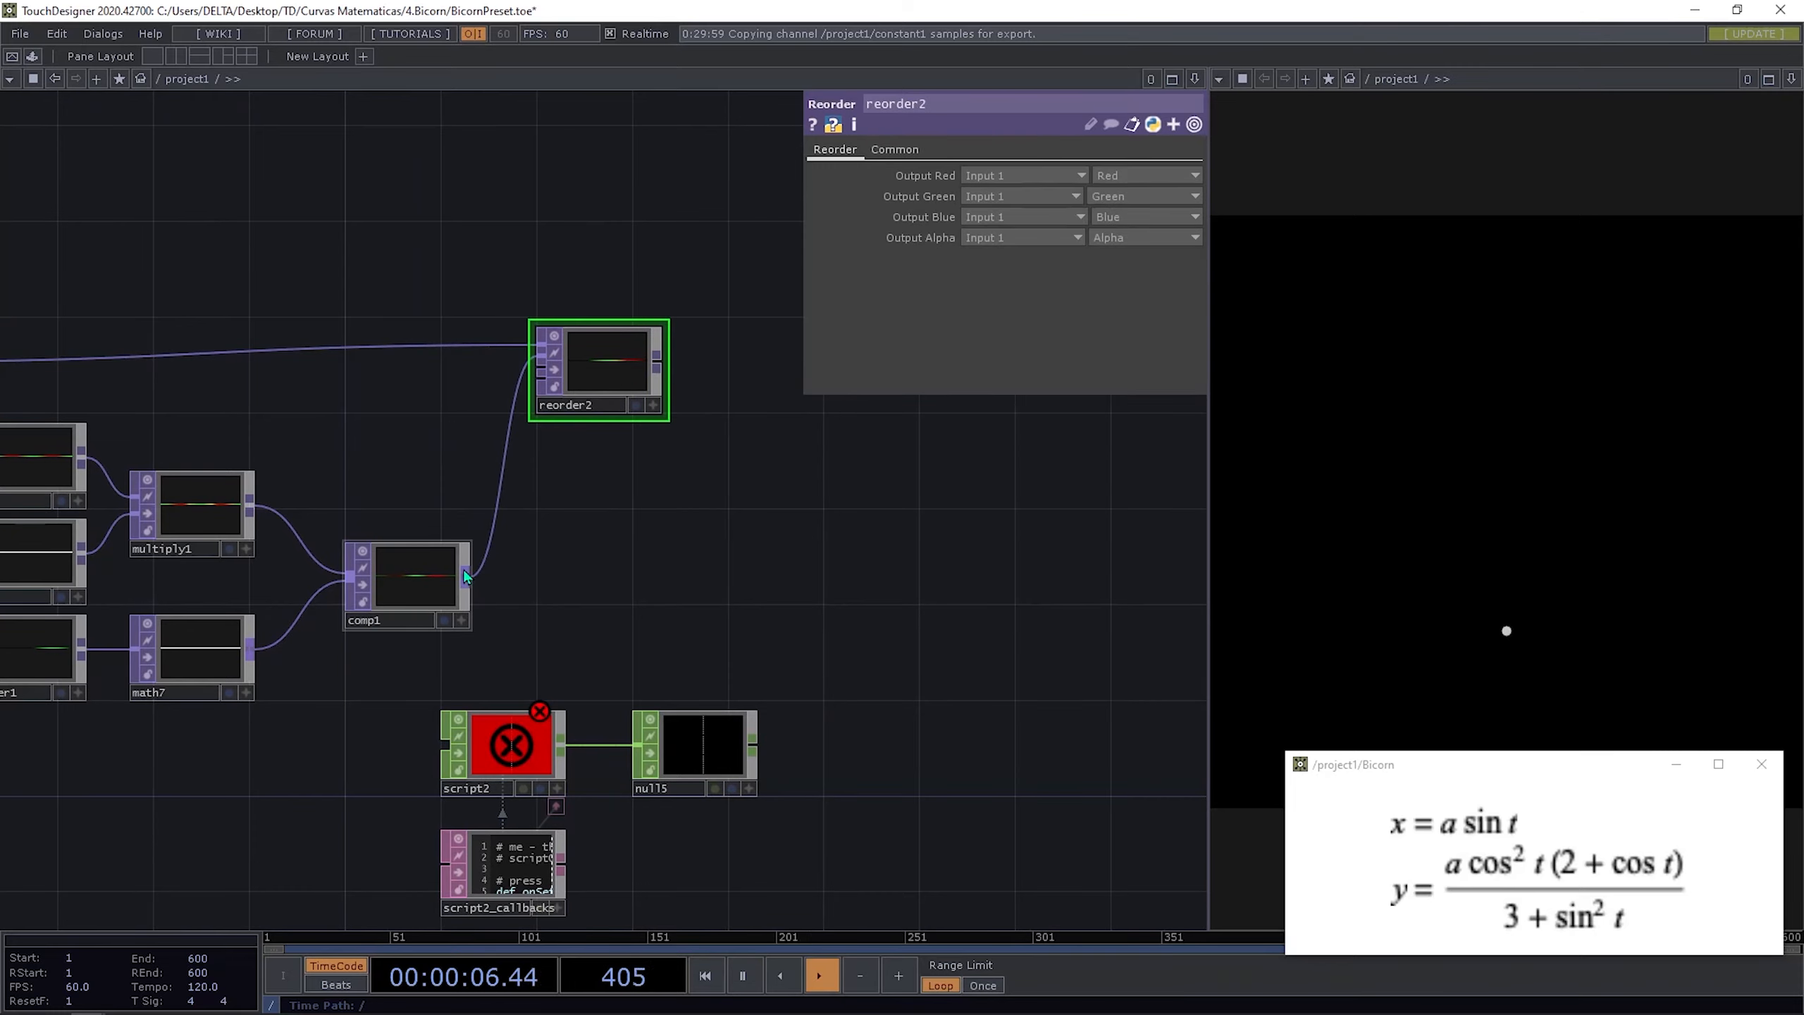
pyautogui.moveTo(503, 539); pyautogui.dragTo(577, 532)
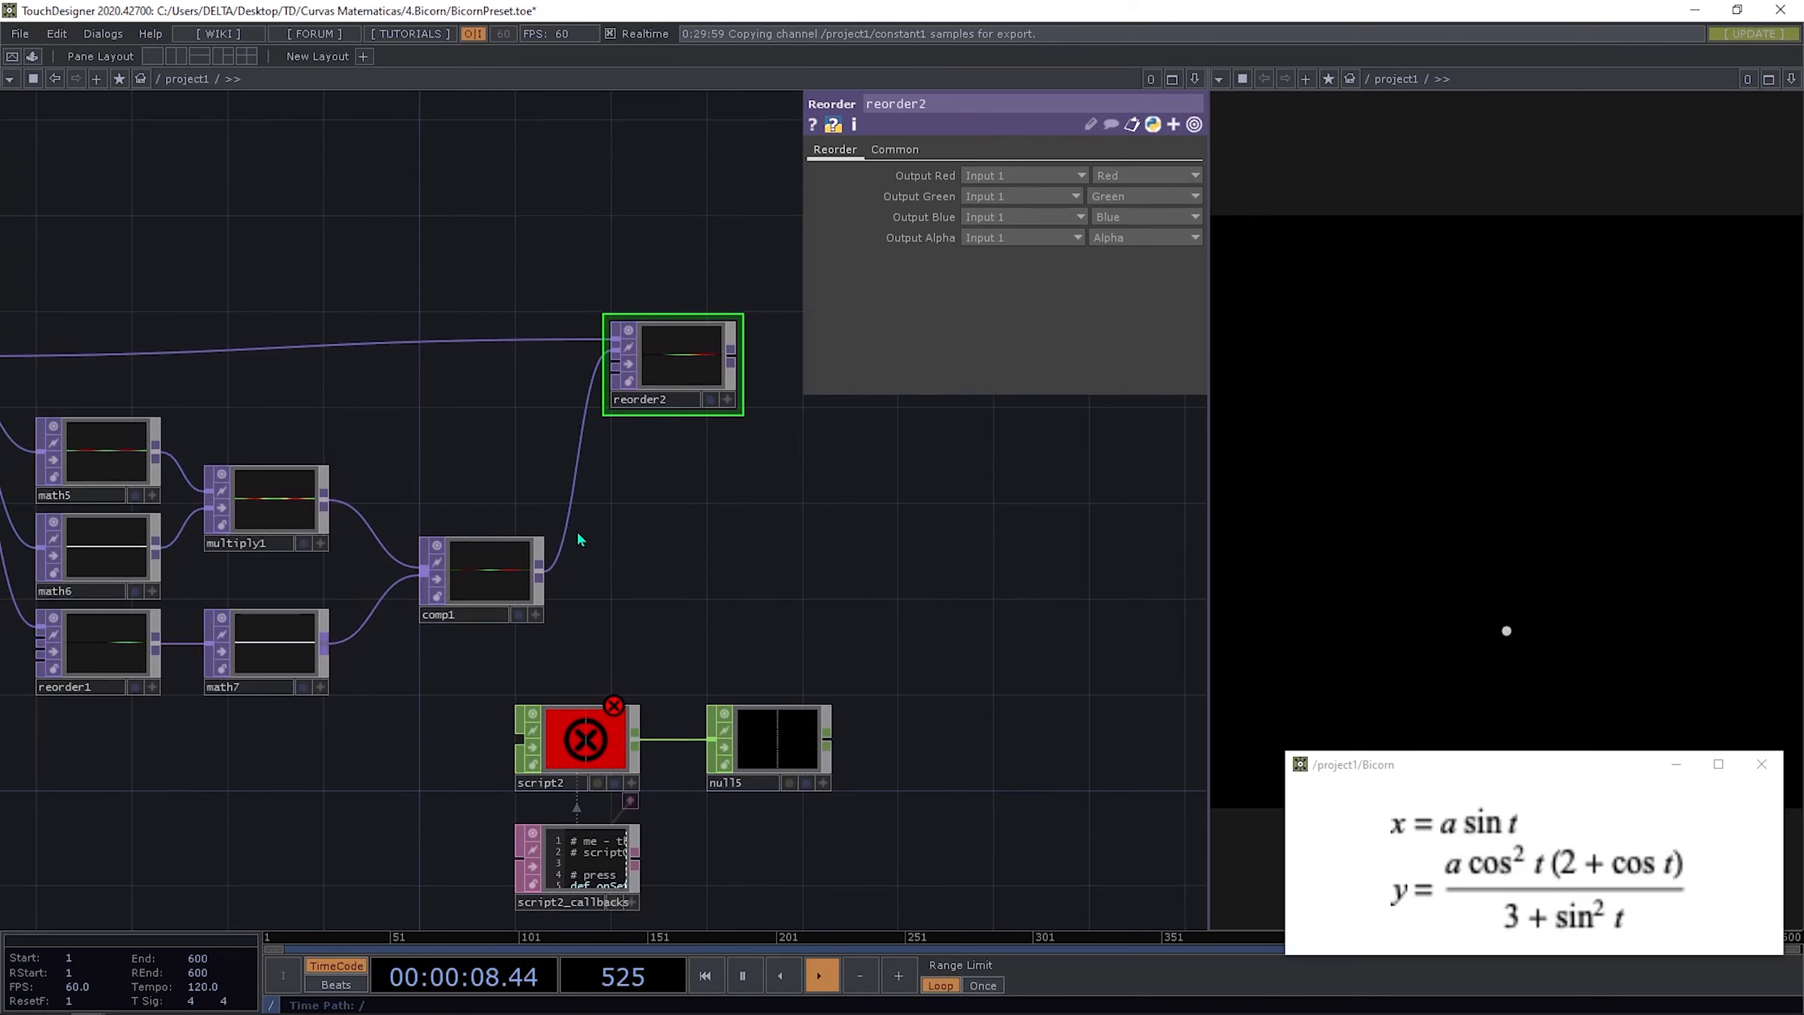
pyautogui.moveTo(490, 477); pyautogui.dragTo(534, 473)
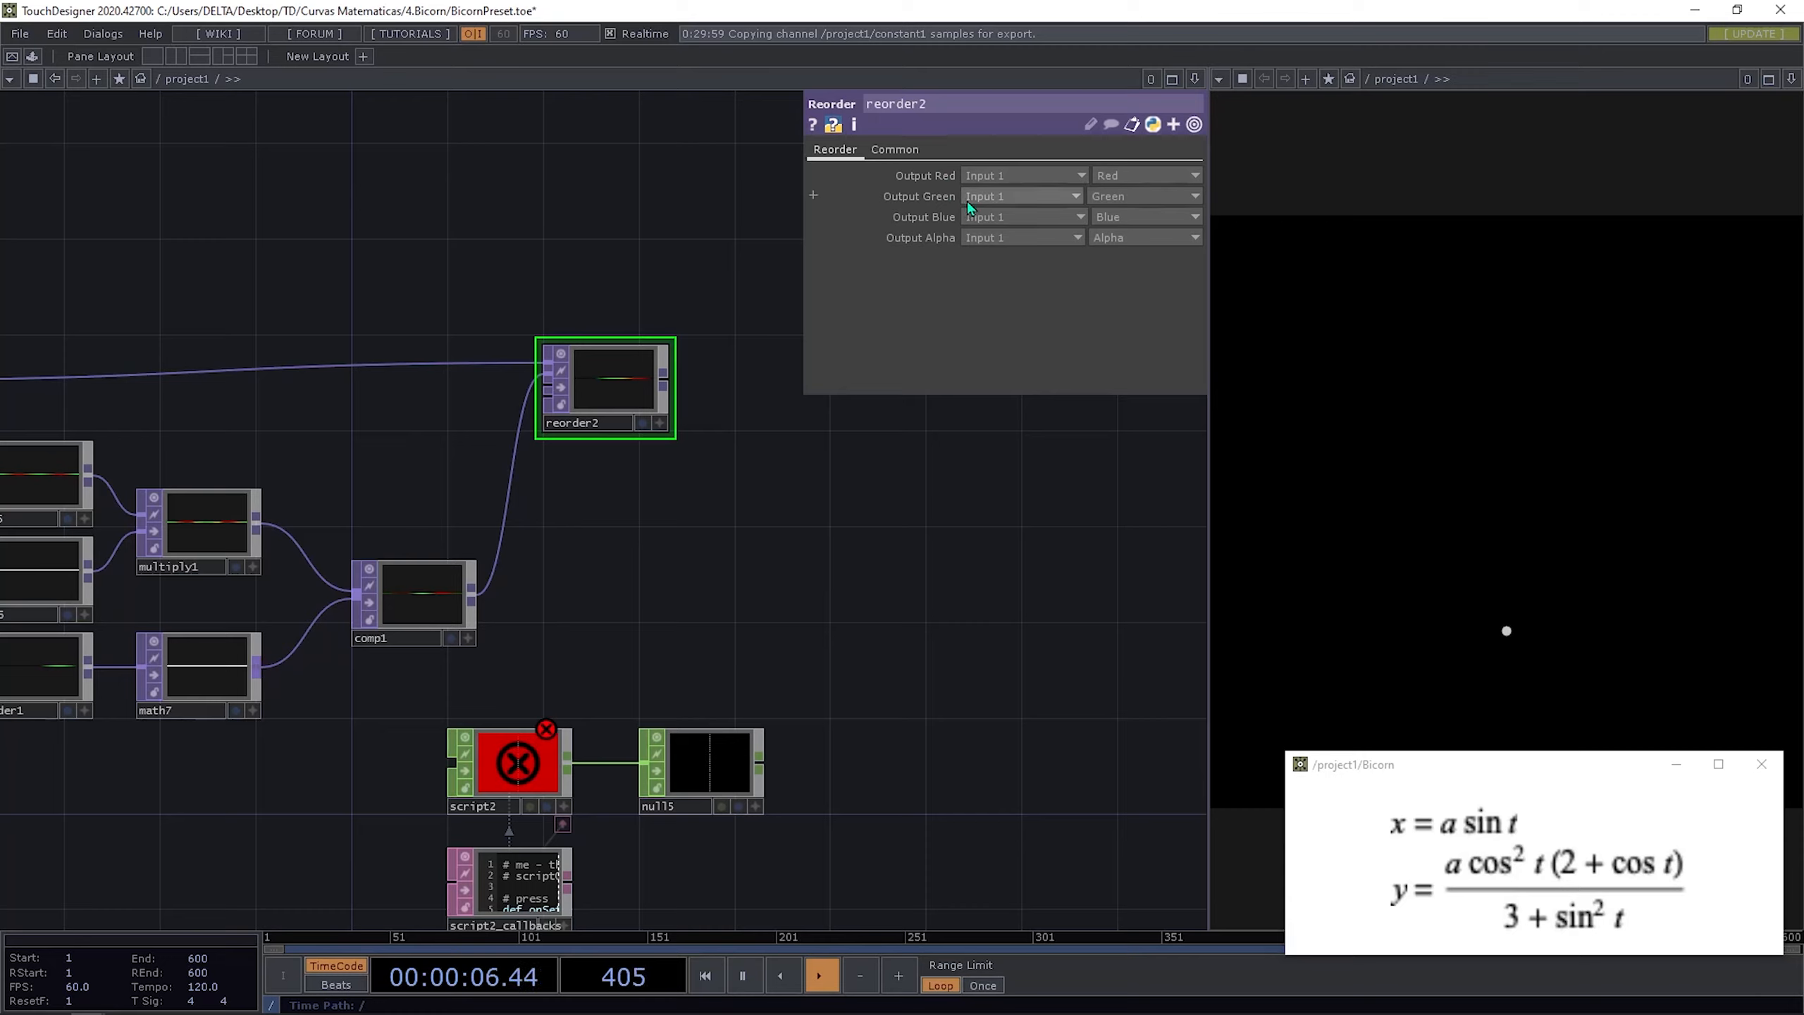
# Step: Set the reorder2 Output Green source to Input 2, keeping the Green channel
pyautogui.click(994, 198)
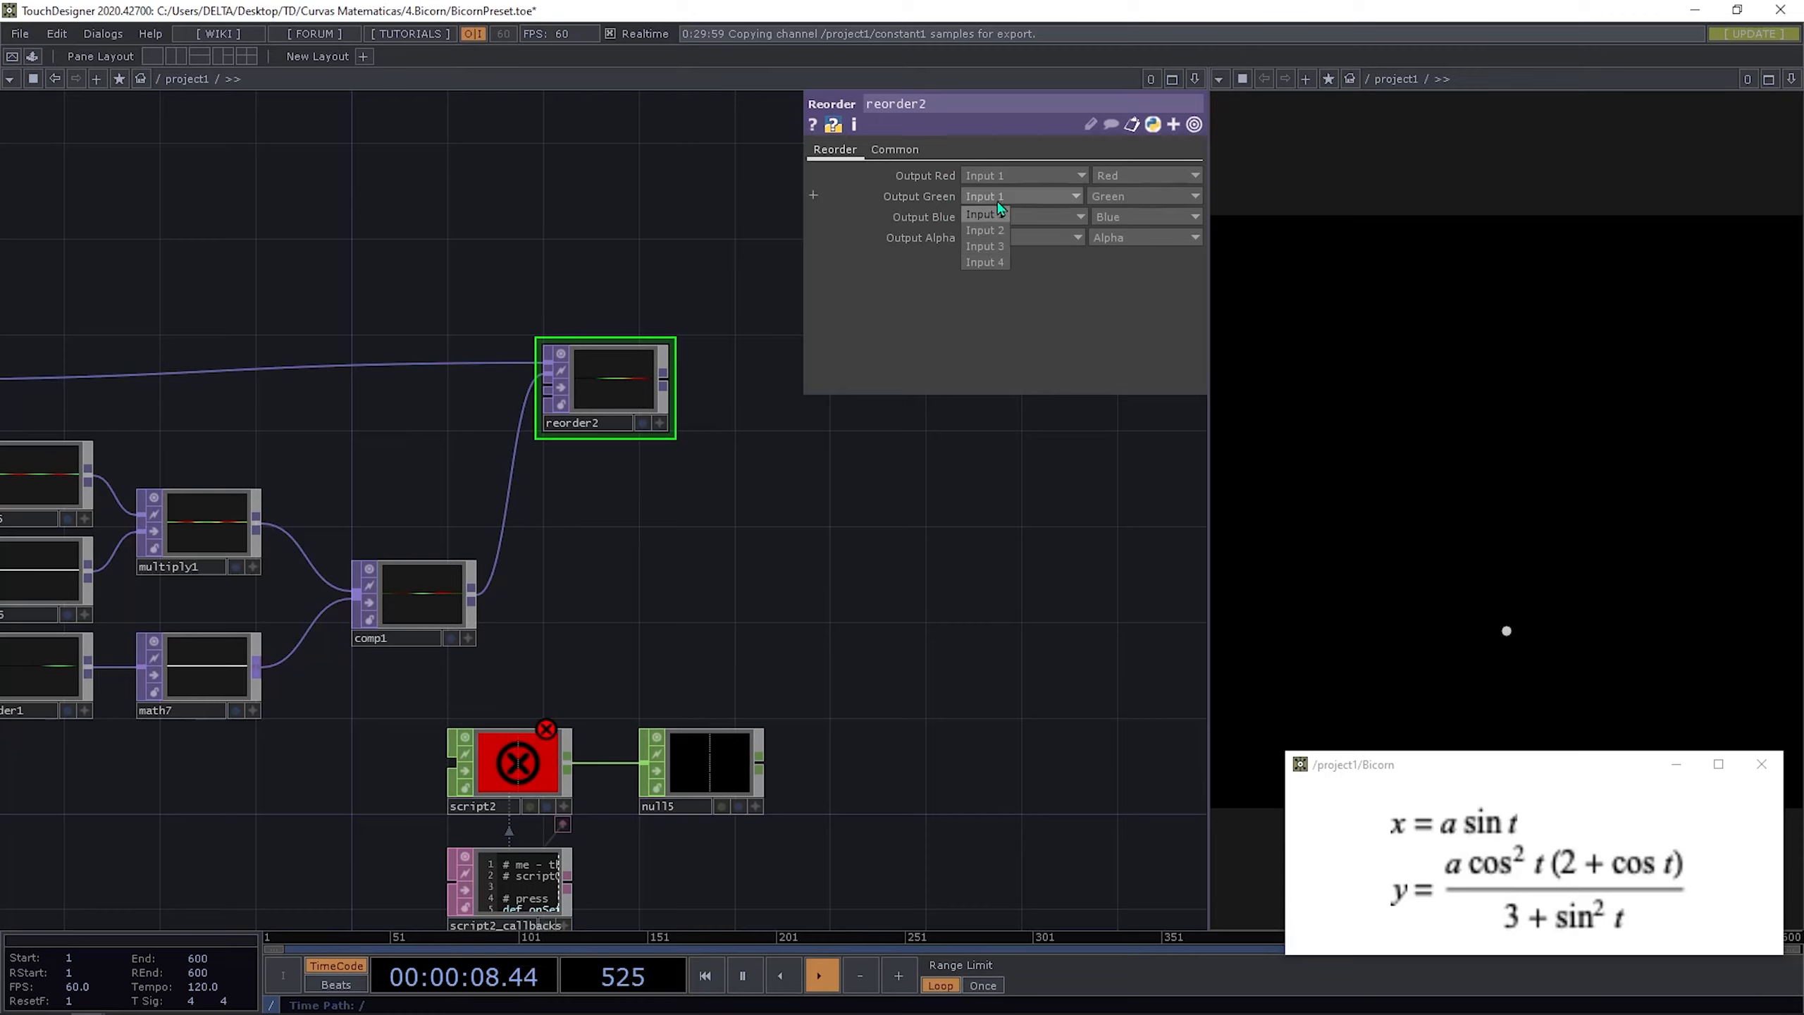
pyautogui.click(998, 234)
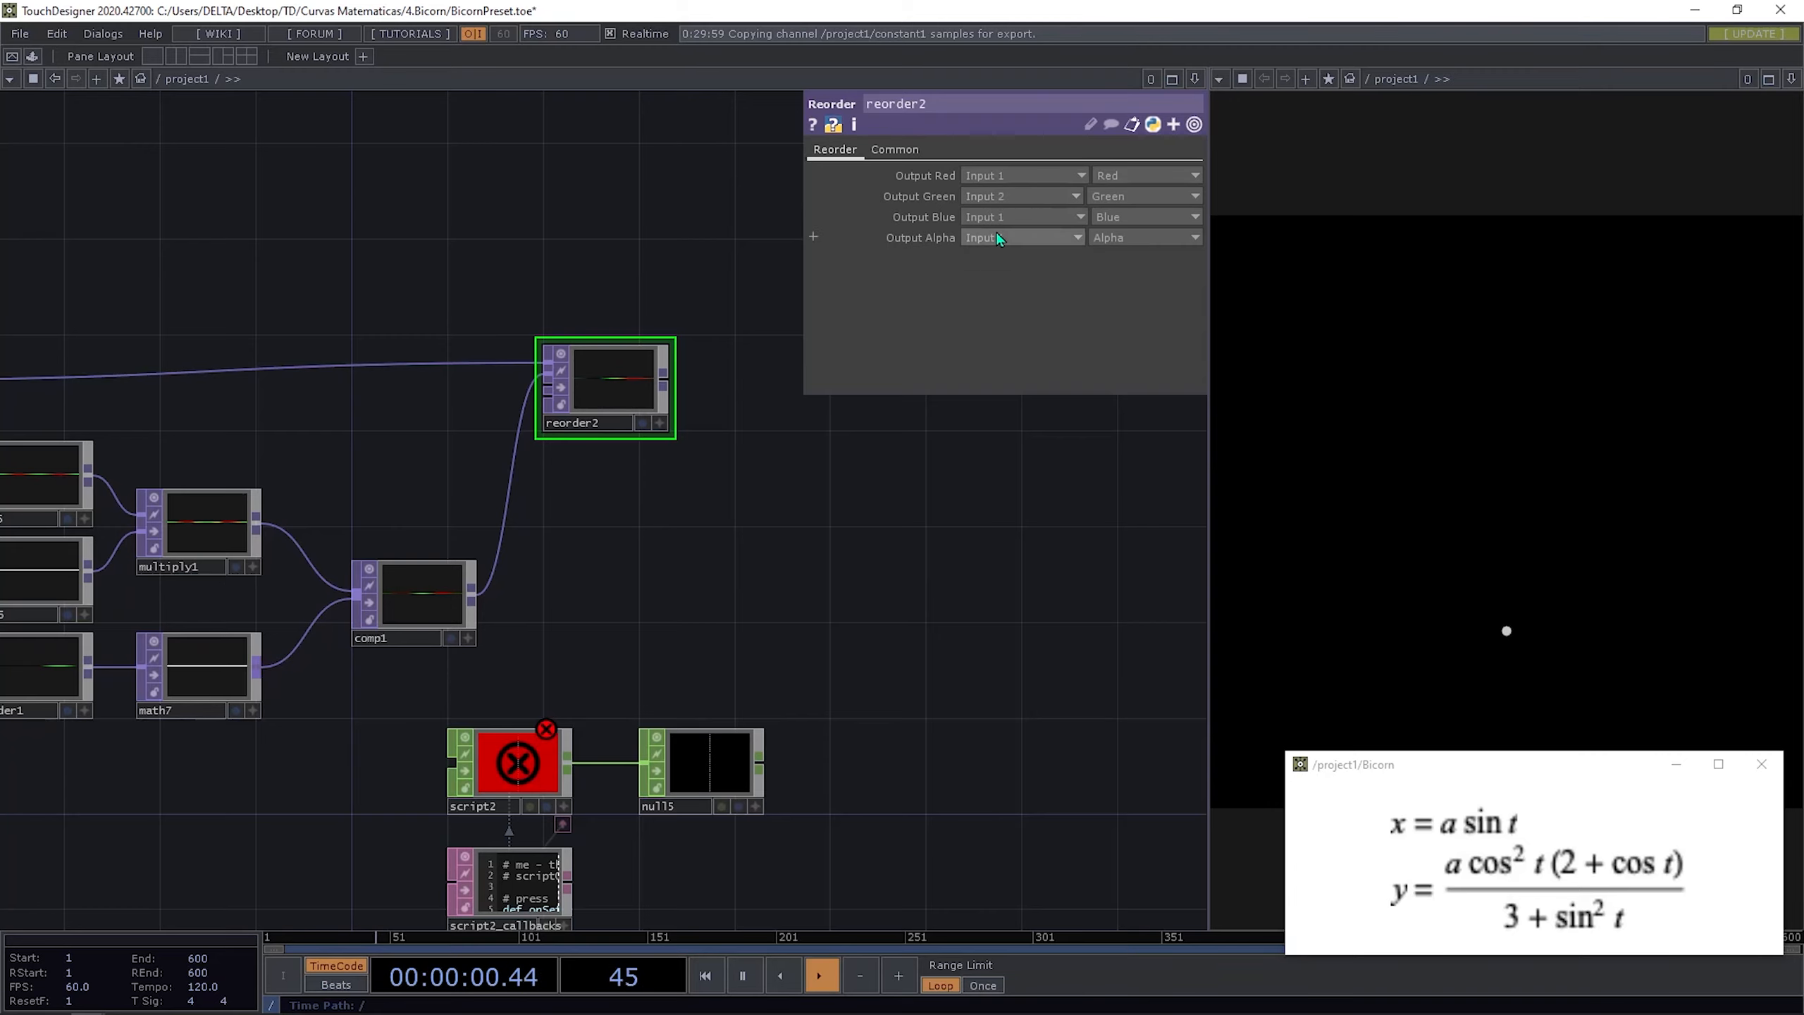
pyautogui.moveTo(761, 568); pyautogui.dragTo(922, 523)
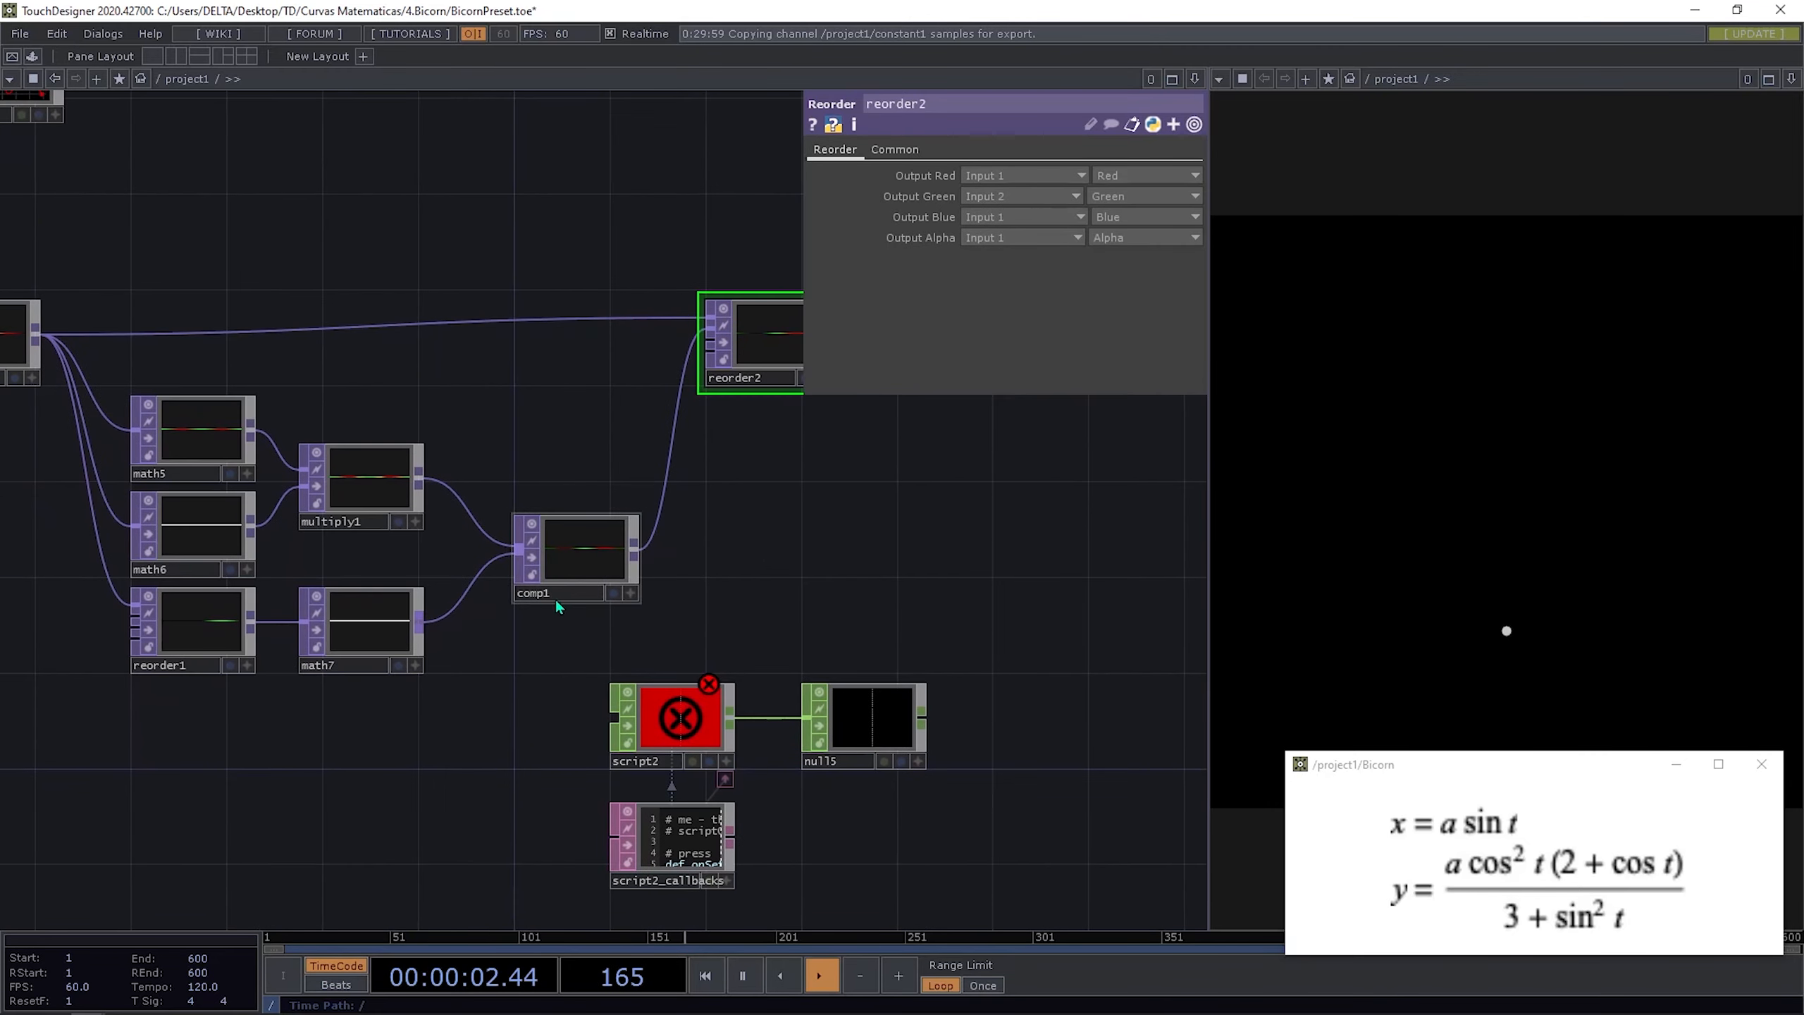
# Step: Add a Math TOP after reorder2 and leave some space between the two operators
pyautogui.moveTo(998, 502); pyautogui.dragTo(782, 548)
pyautogui.scroll(3, 490, 348)
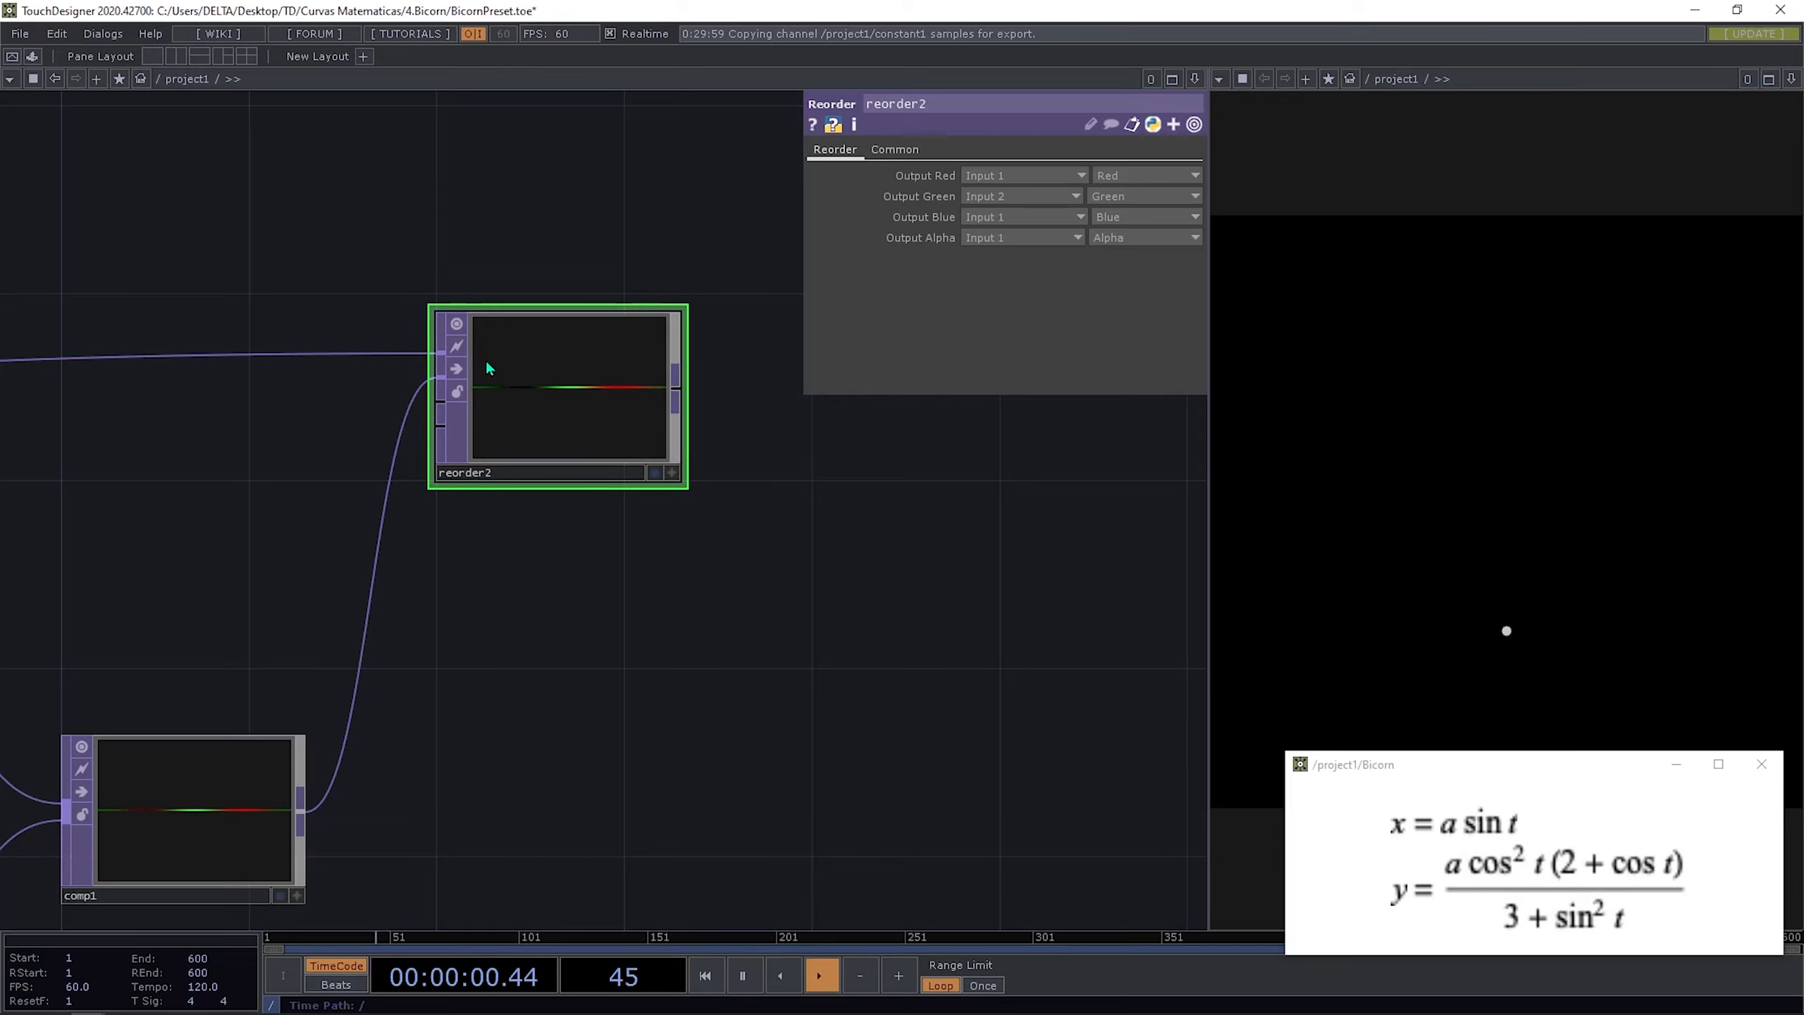
pyautogui.click(674, 395)
pyautogui.write('math')
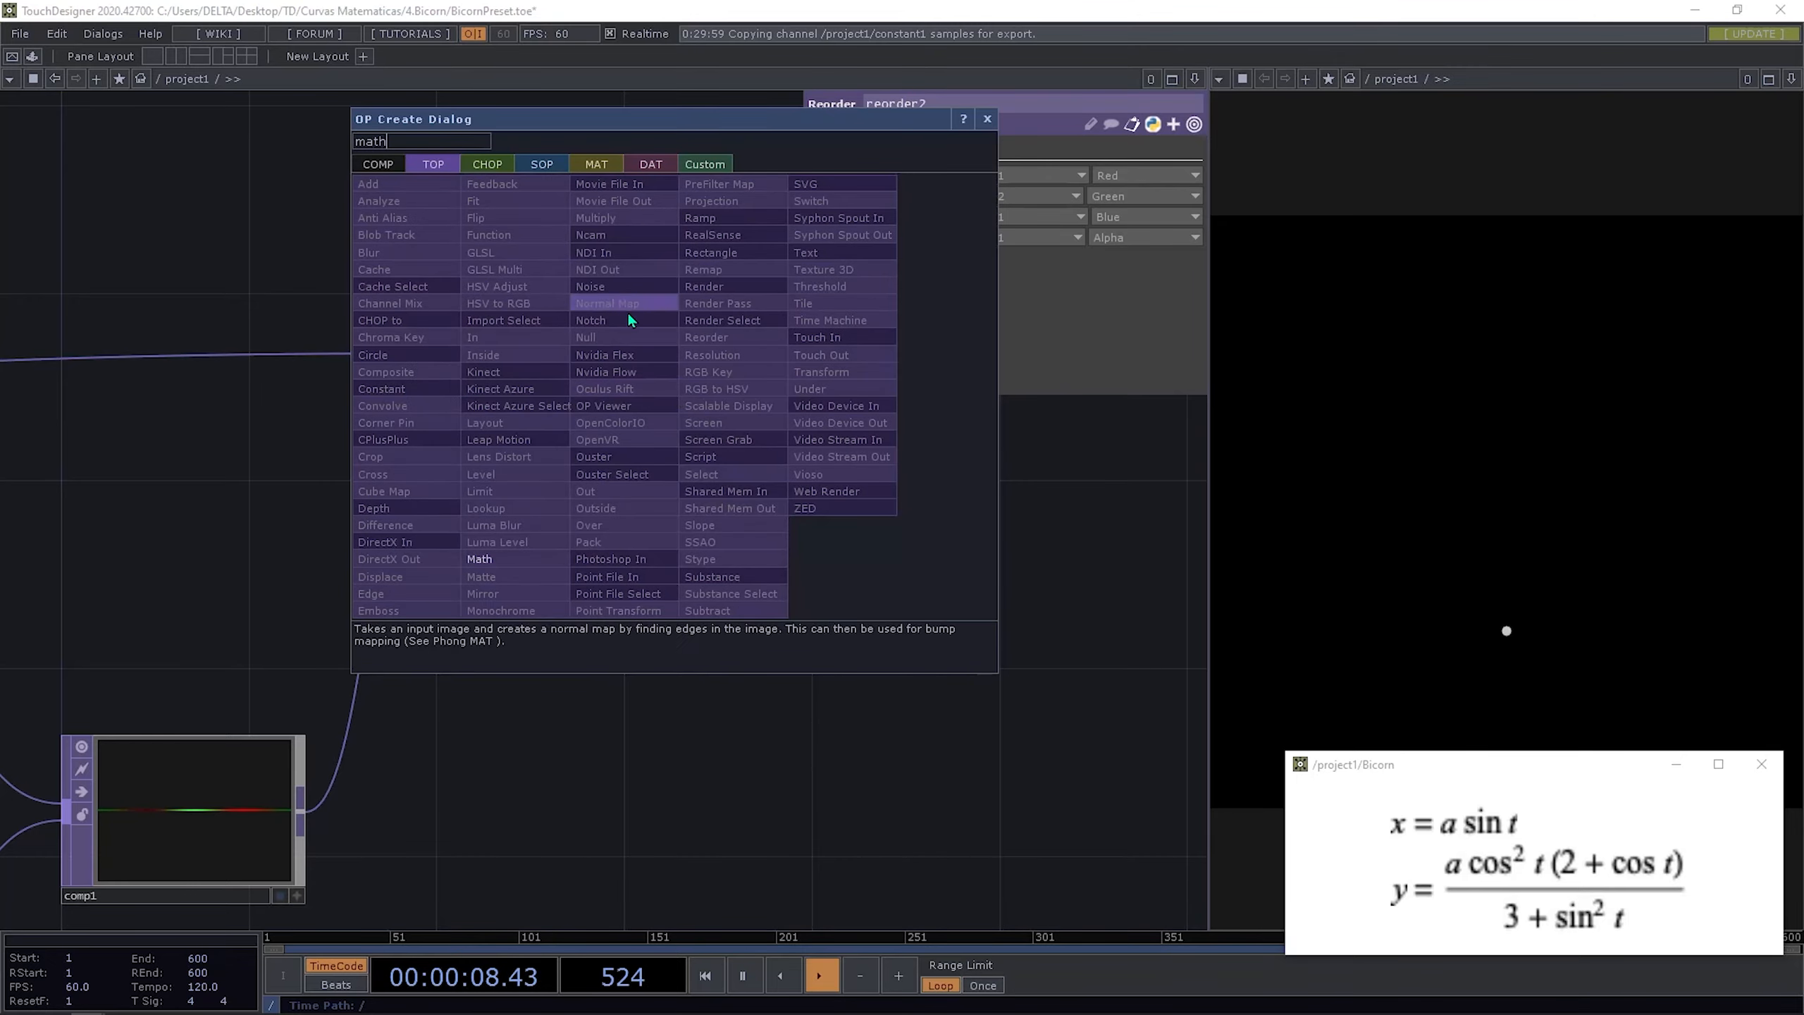
pyautogui.click(543, 562)
pyautogui.click(822, 407)
pyautogui.moveTo(778, 609); pyautogui.dragTo(547, 624)
pyautogui.moveTo(719, 609); pyautogui.dragTo(521, 629)
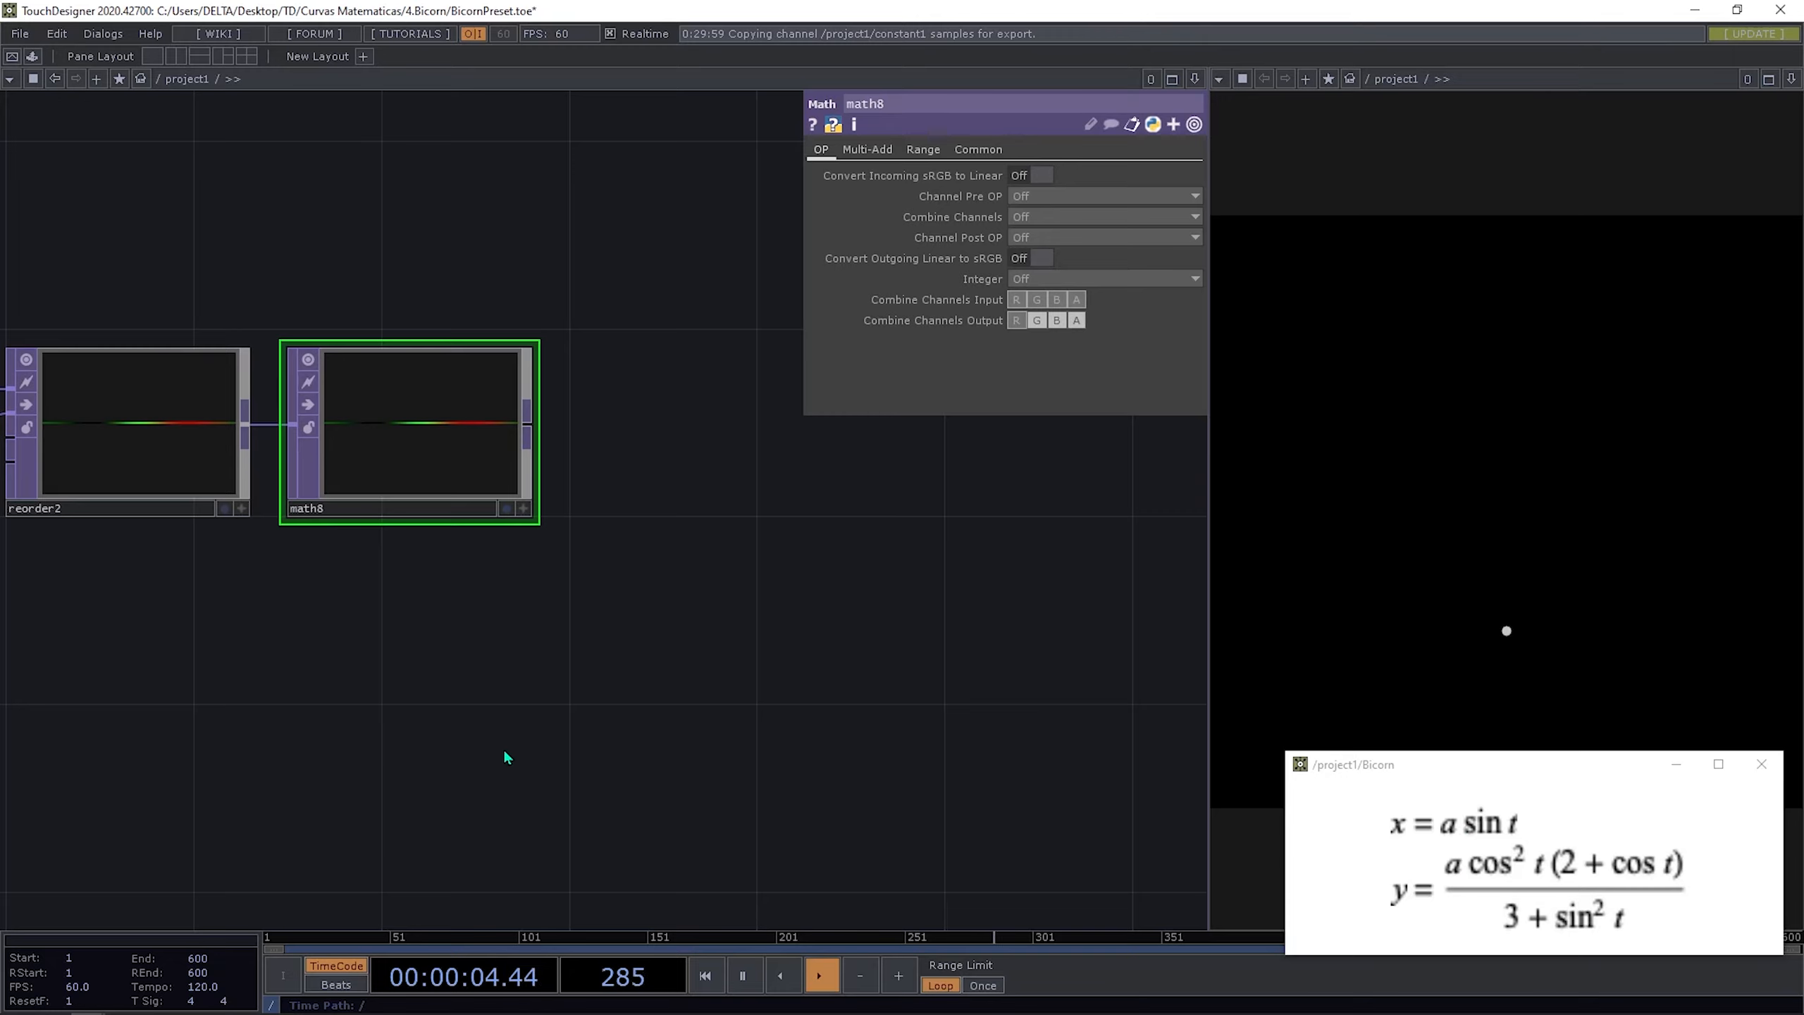
pyautogui.moveTo(506, 758); pyautogui.dragTo(761, 795)
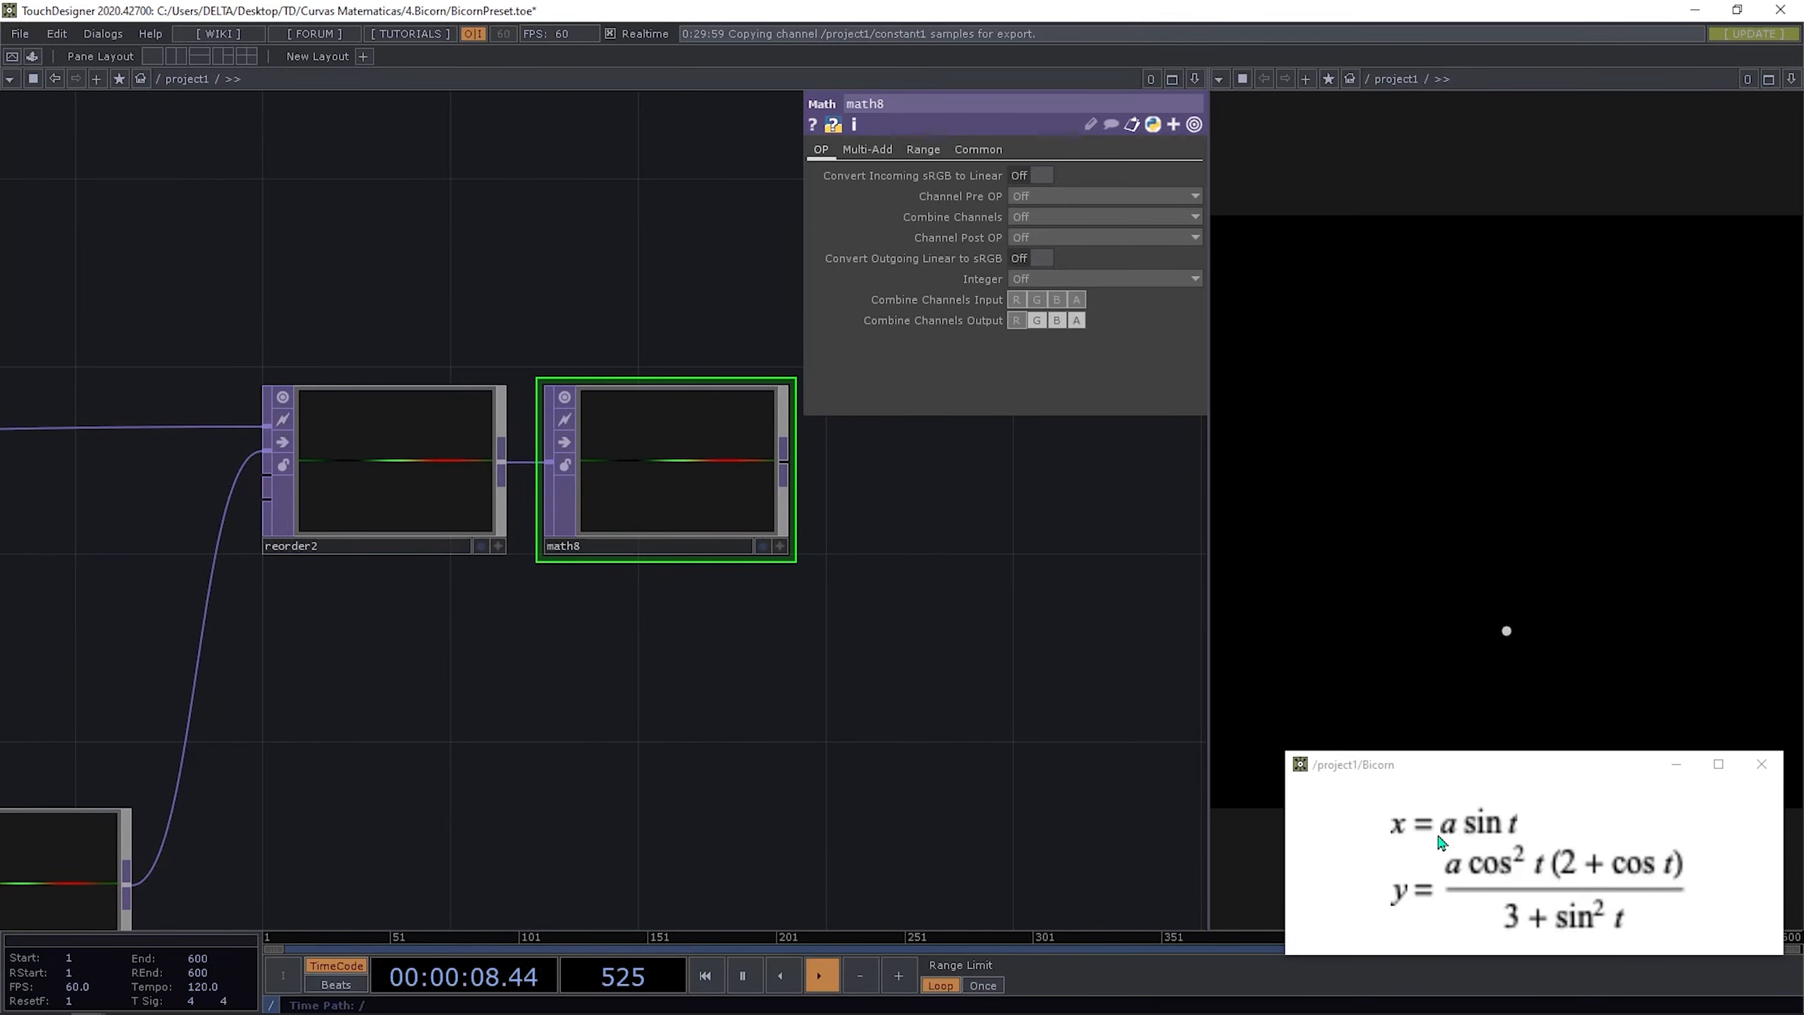
pyautogui.moveTo(656, 506); pyautogui.dragTo(733, 499)
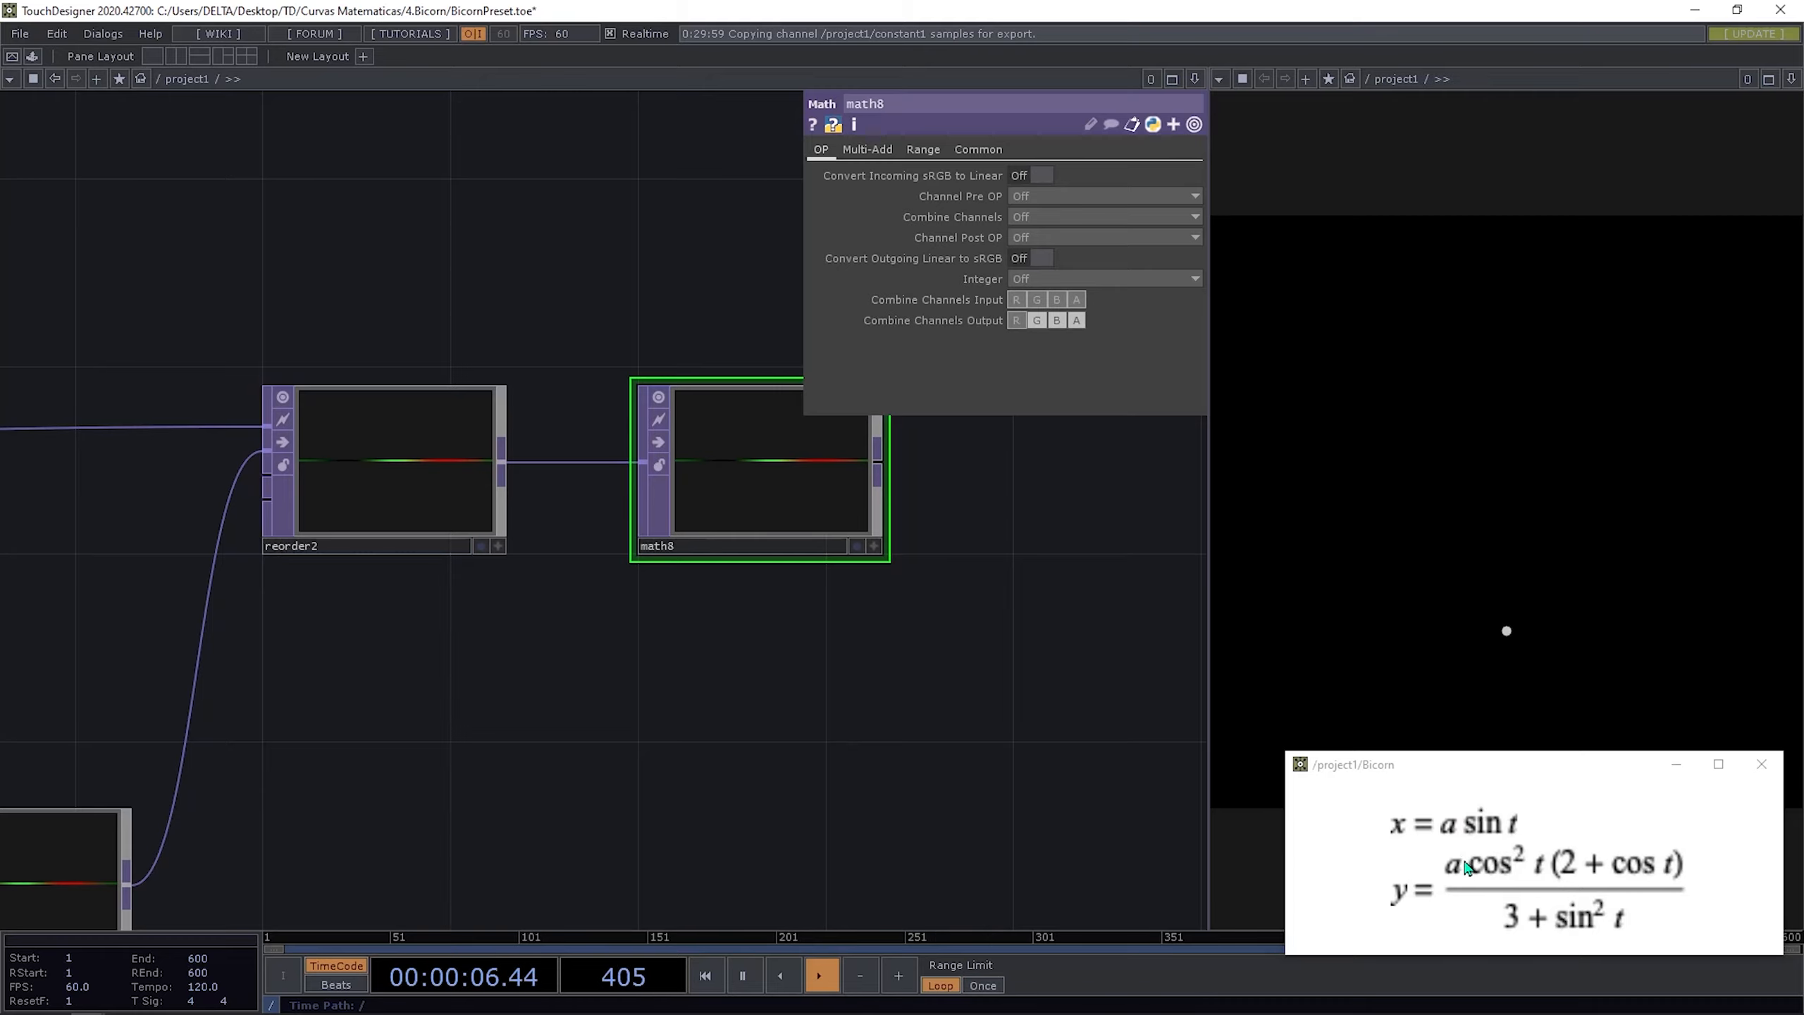
# Step: Link the new Math TOP's Multiply value to the a channel of constant1 as a CHOP Reference
pyautogui.moveTo(814, 826); pyautogui.dragTo(534, 710)
pyautogui.scroll(-5, 725, 632)
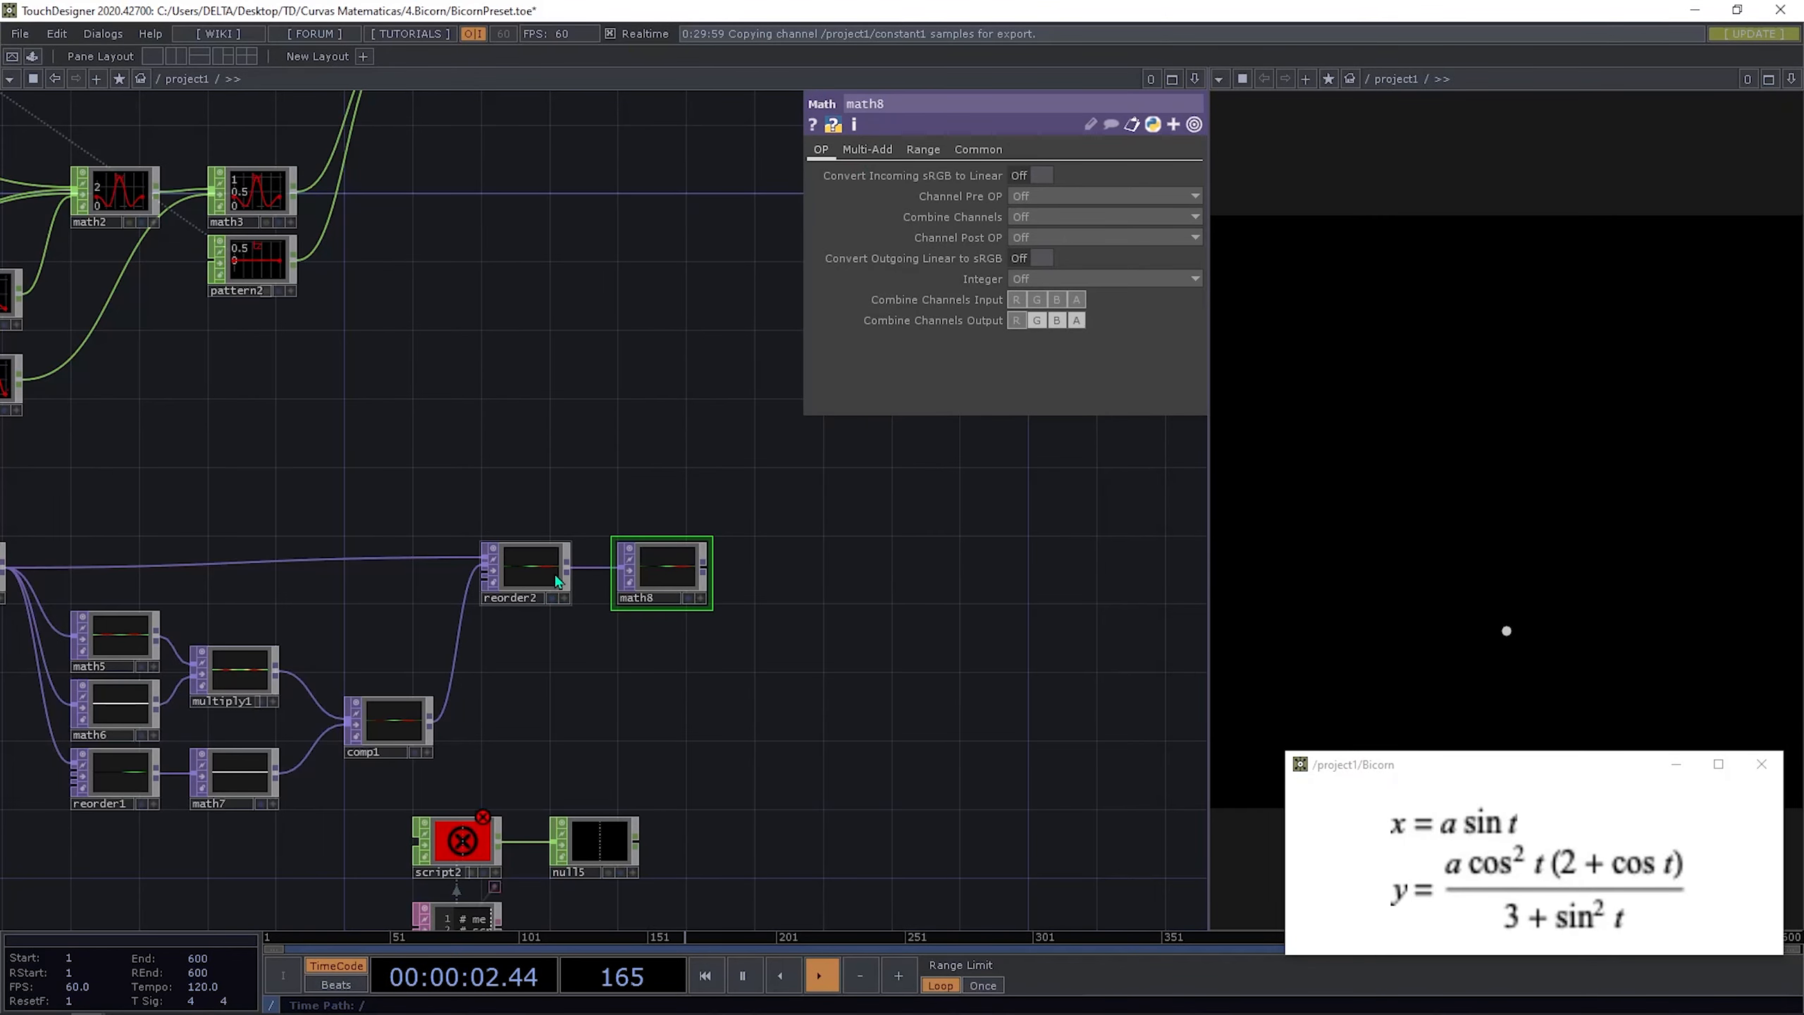
pyautogui.scroll(-6, 654, 538)
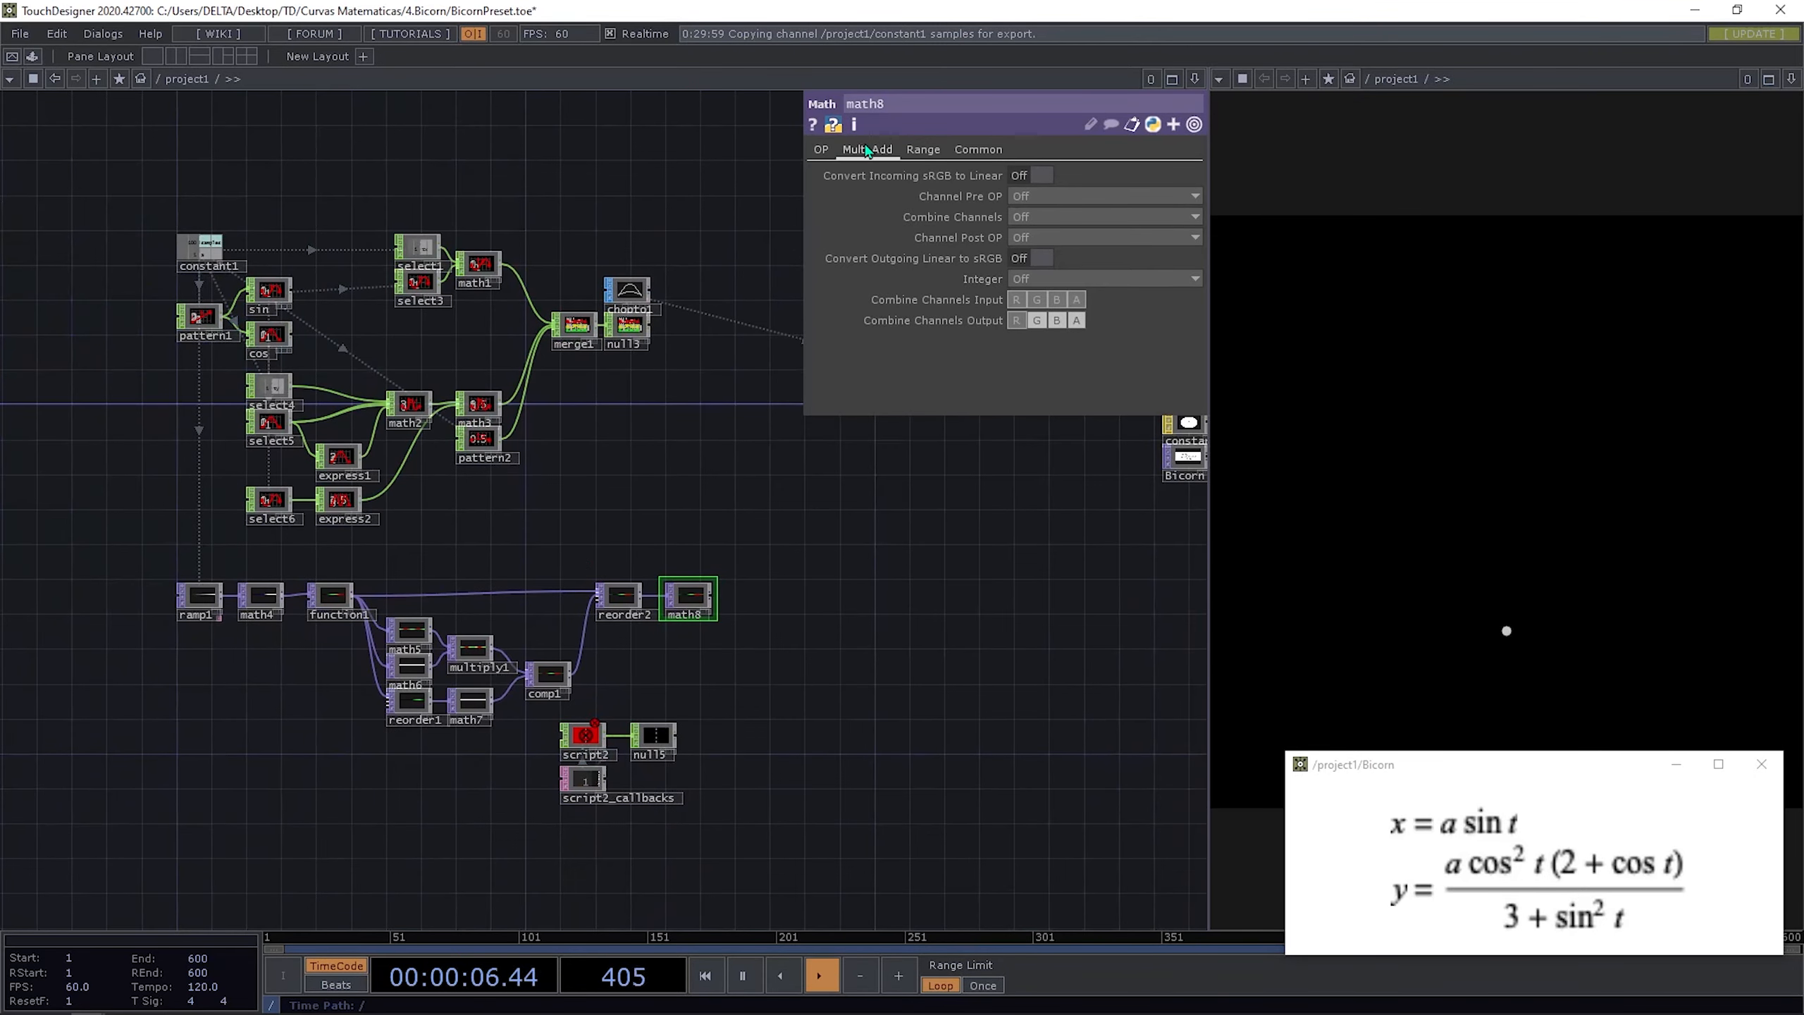
pyautogui.click(867, 149)
pyautogui.scroll(5, 200, 254)
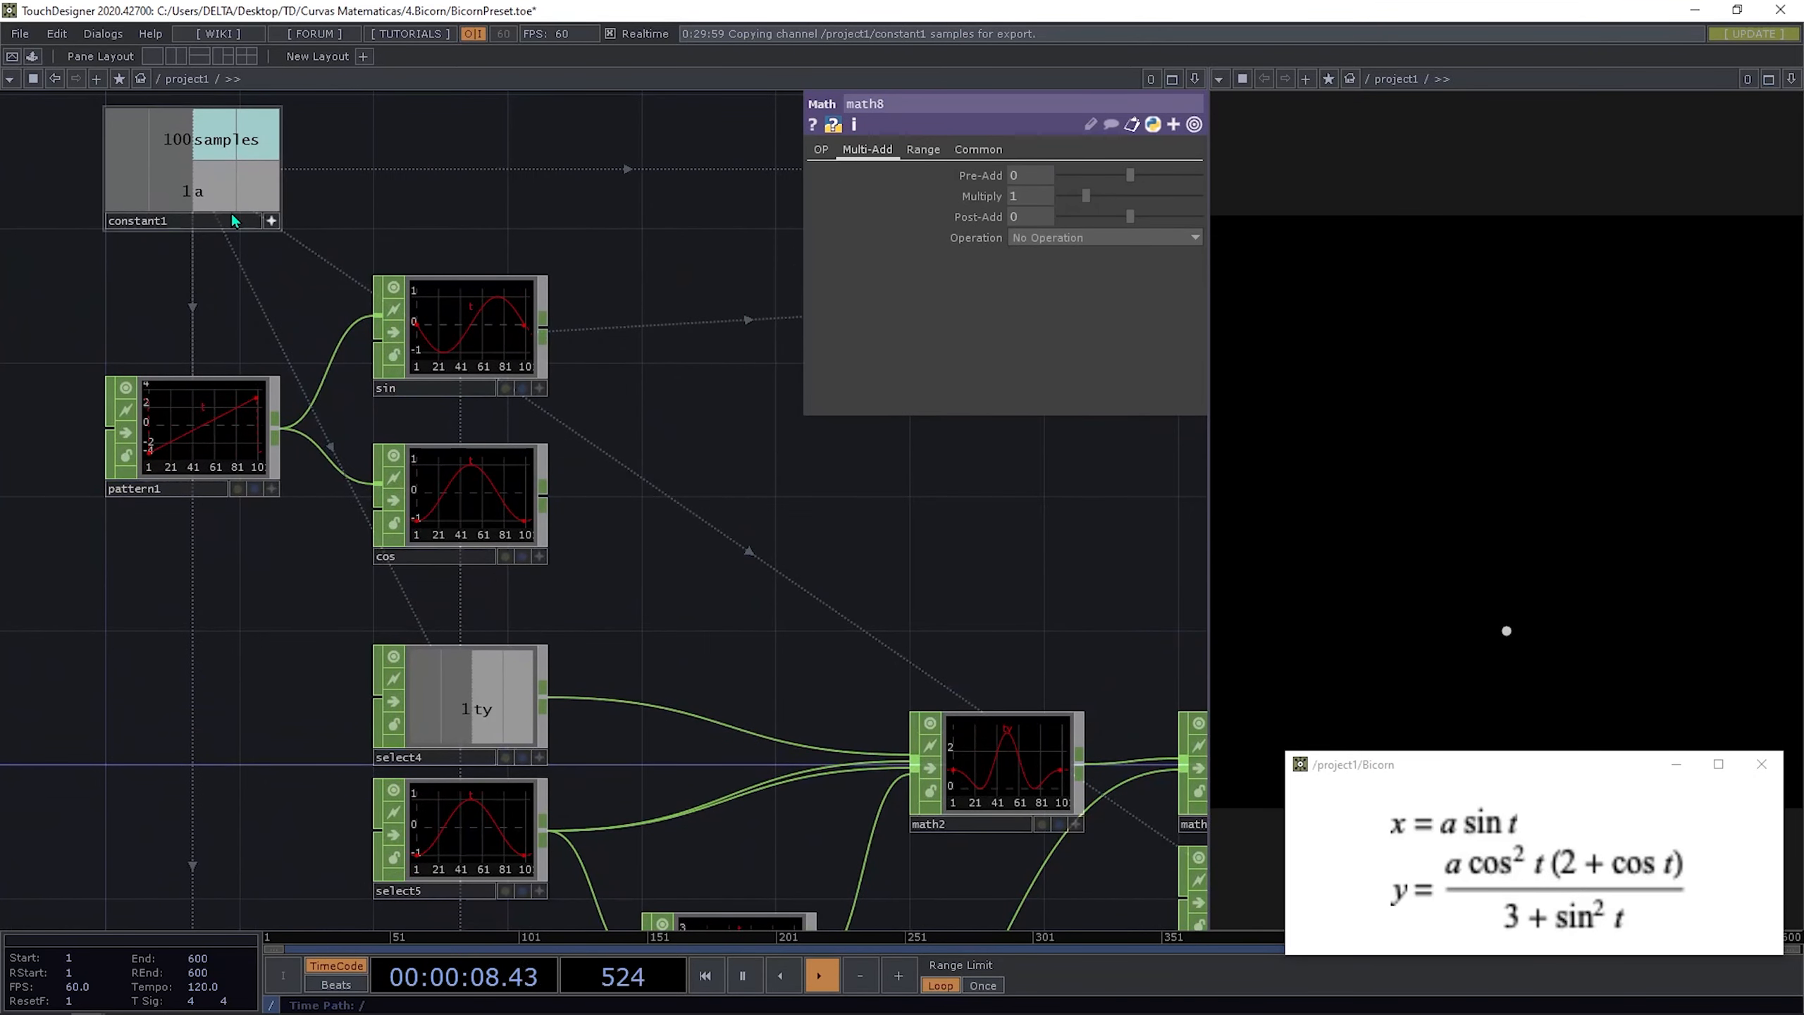
pyautogui.moveTo(201, 196); pyautogui.dragTo(1021, 197)
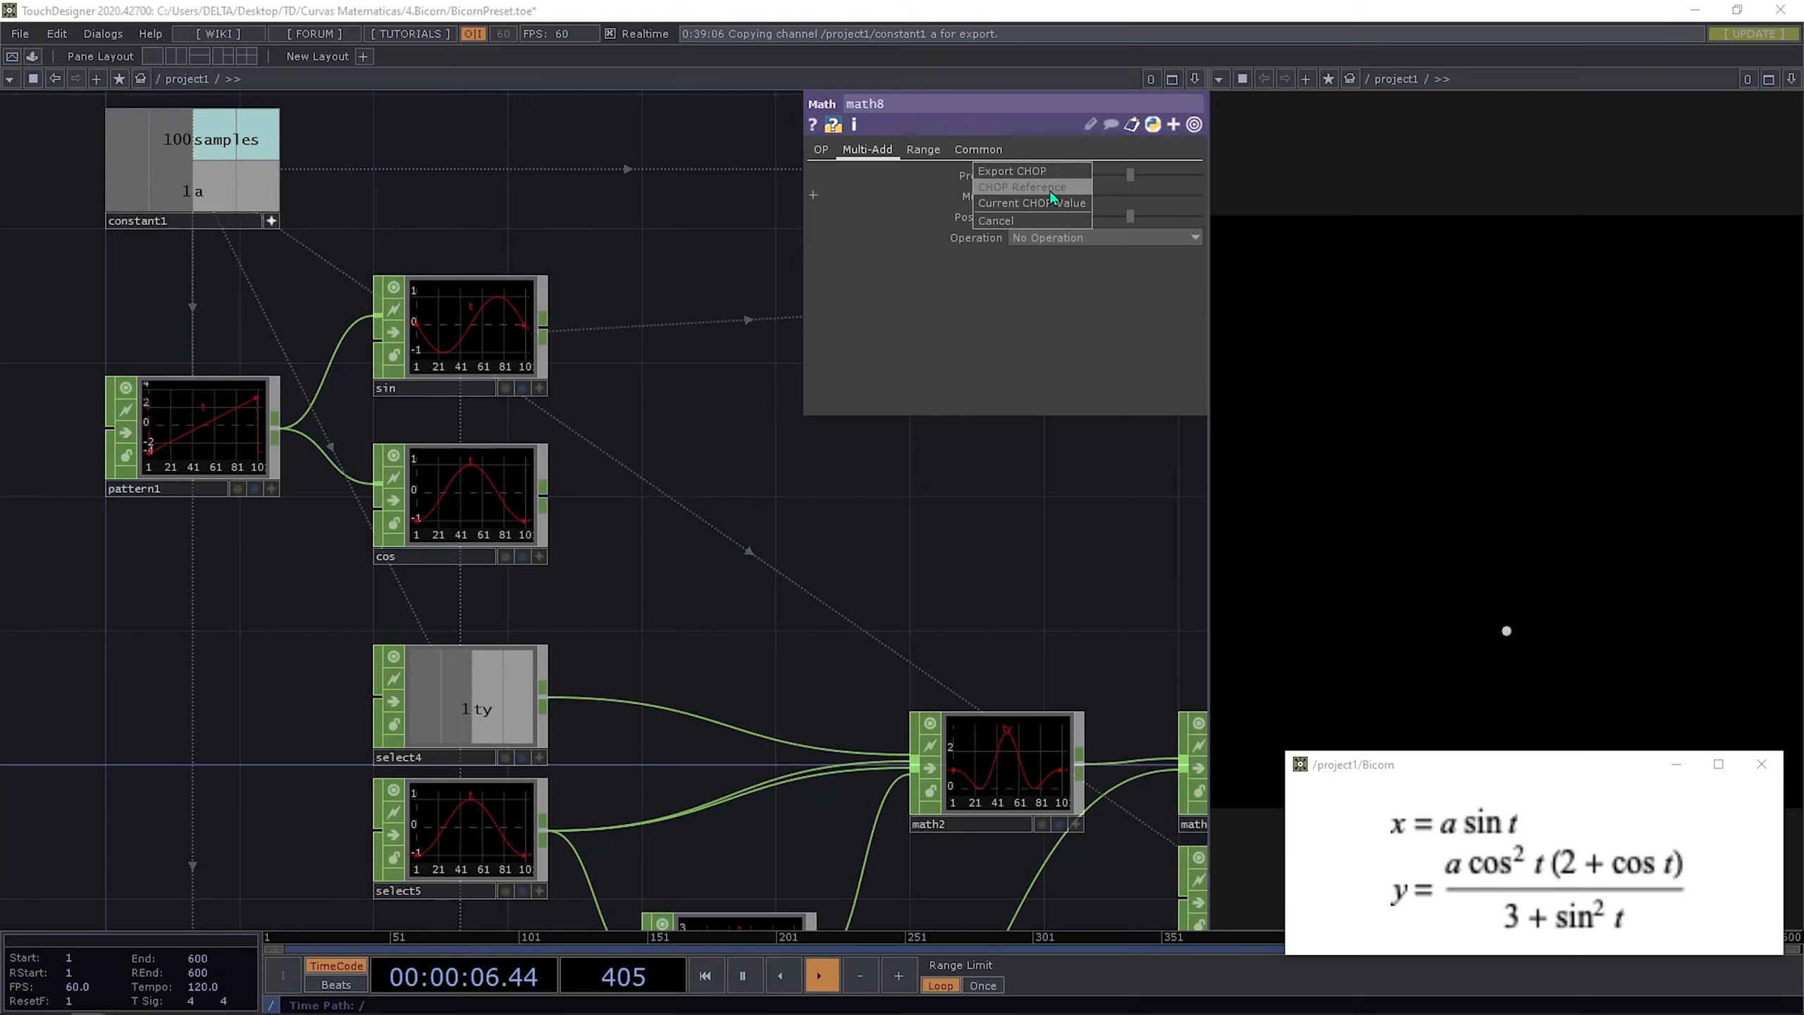
pyautogui.click(1052, 196)
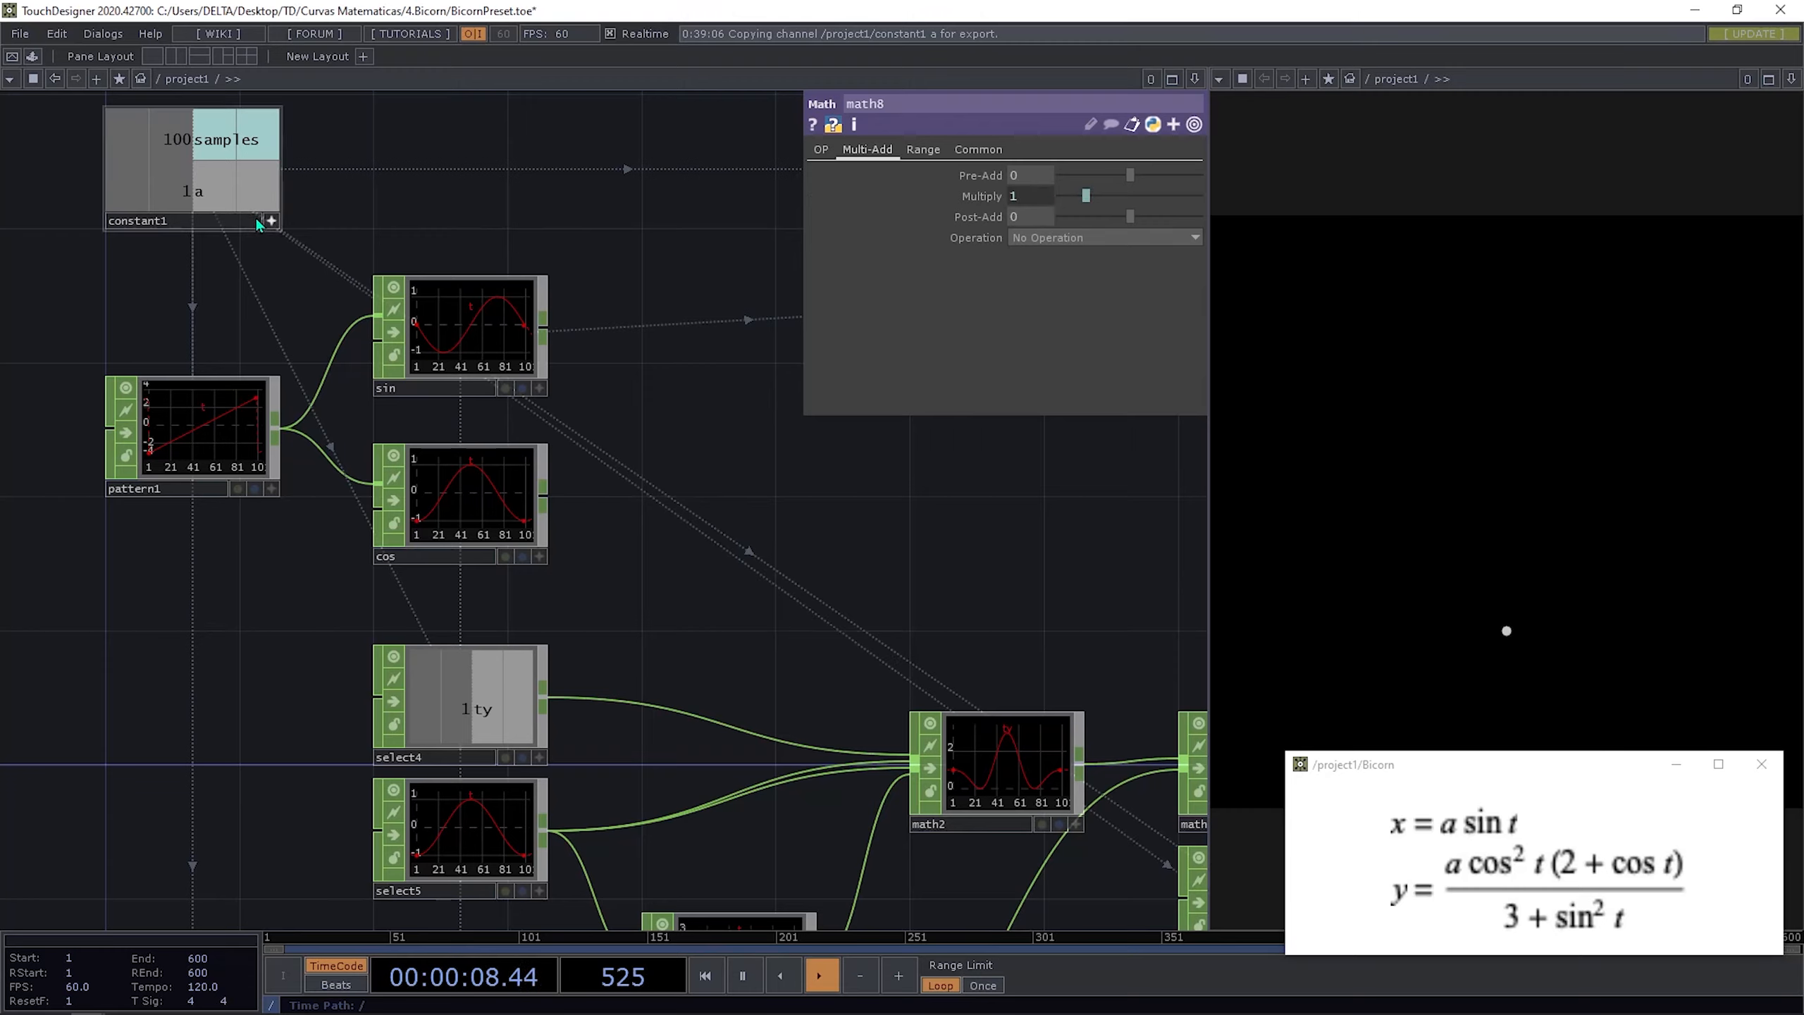
# Step: Add a Null TOP connected to the output of math8
pyautogui.moveTo(435, 231); pyautogui.dragTo(412, 265)
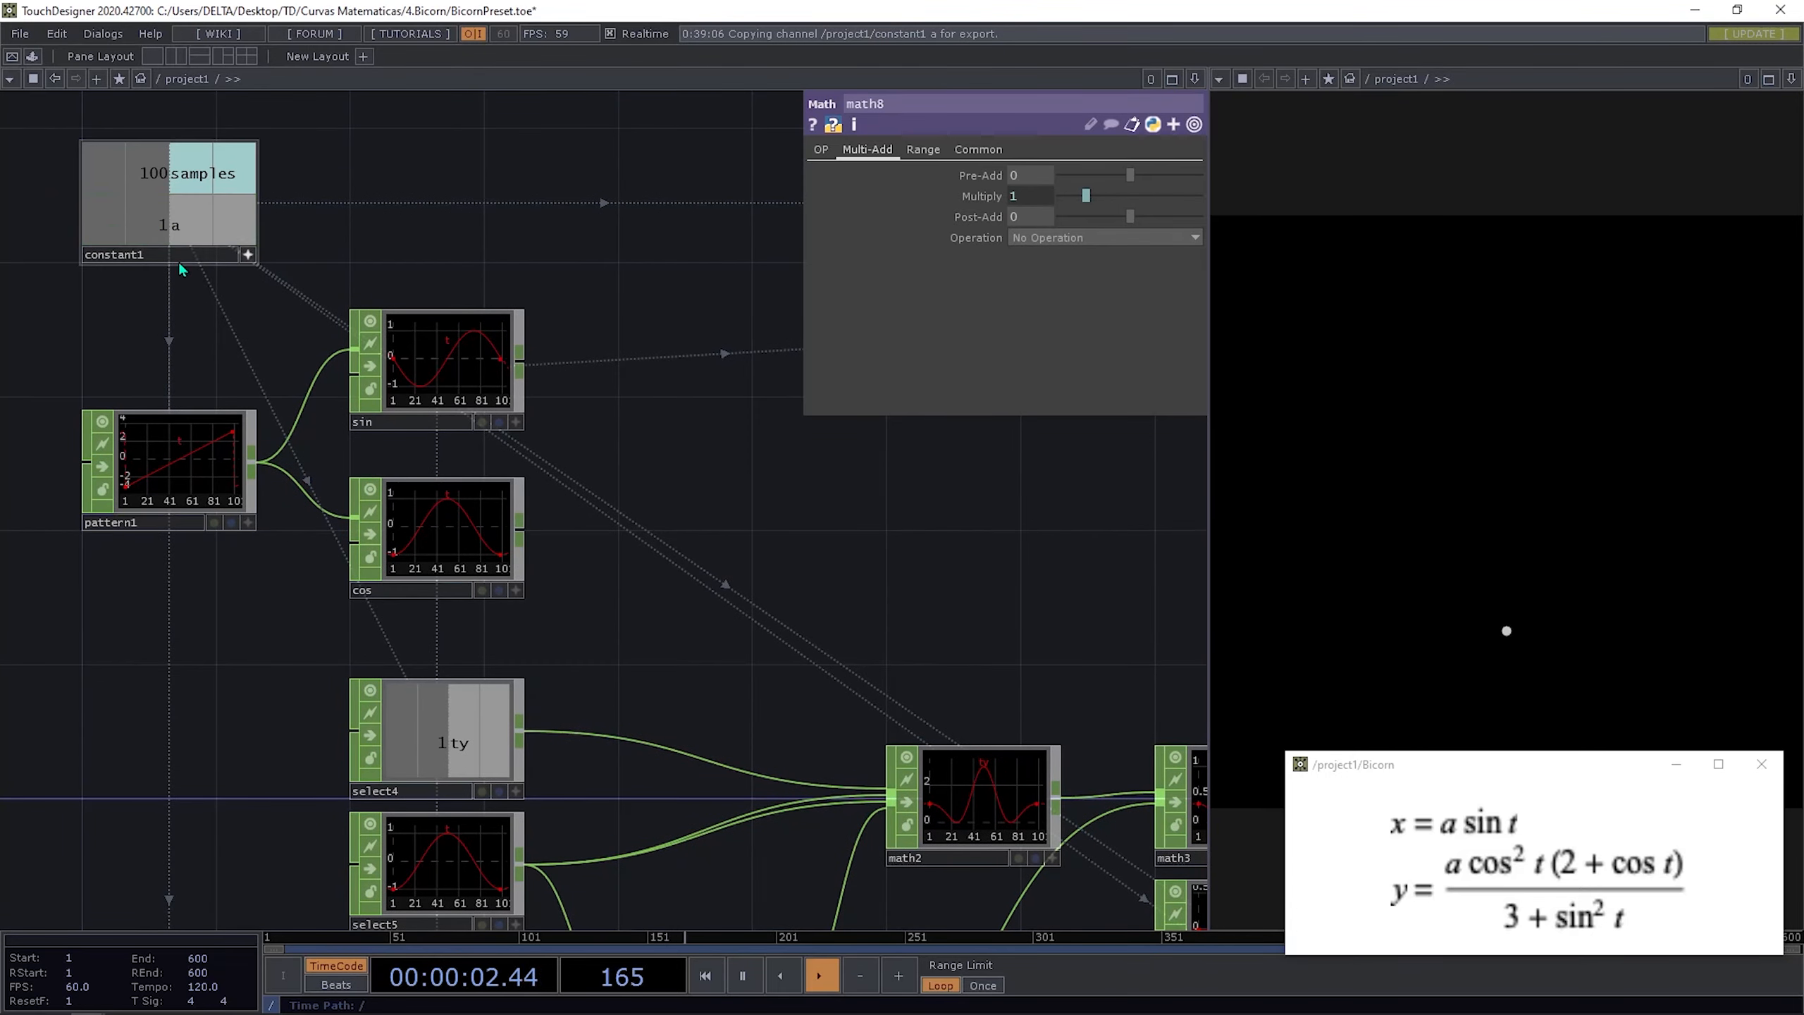
pyautogui.moveTo(472, 247); pyautogui.dragTo(376, 279)
pyautogui.moveTo(881, 594); pyautogui.dragTo(669, 488)
pyautogui.moveTo(768, 748); pyautogui.dragTo(719, 639, button='middle')
pyautogui.moveTo(673, 668); pyautogui.dragTo(498, 663)
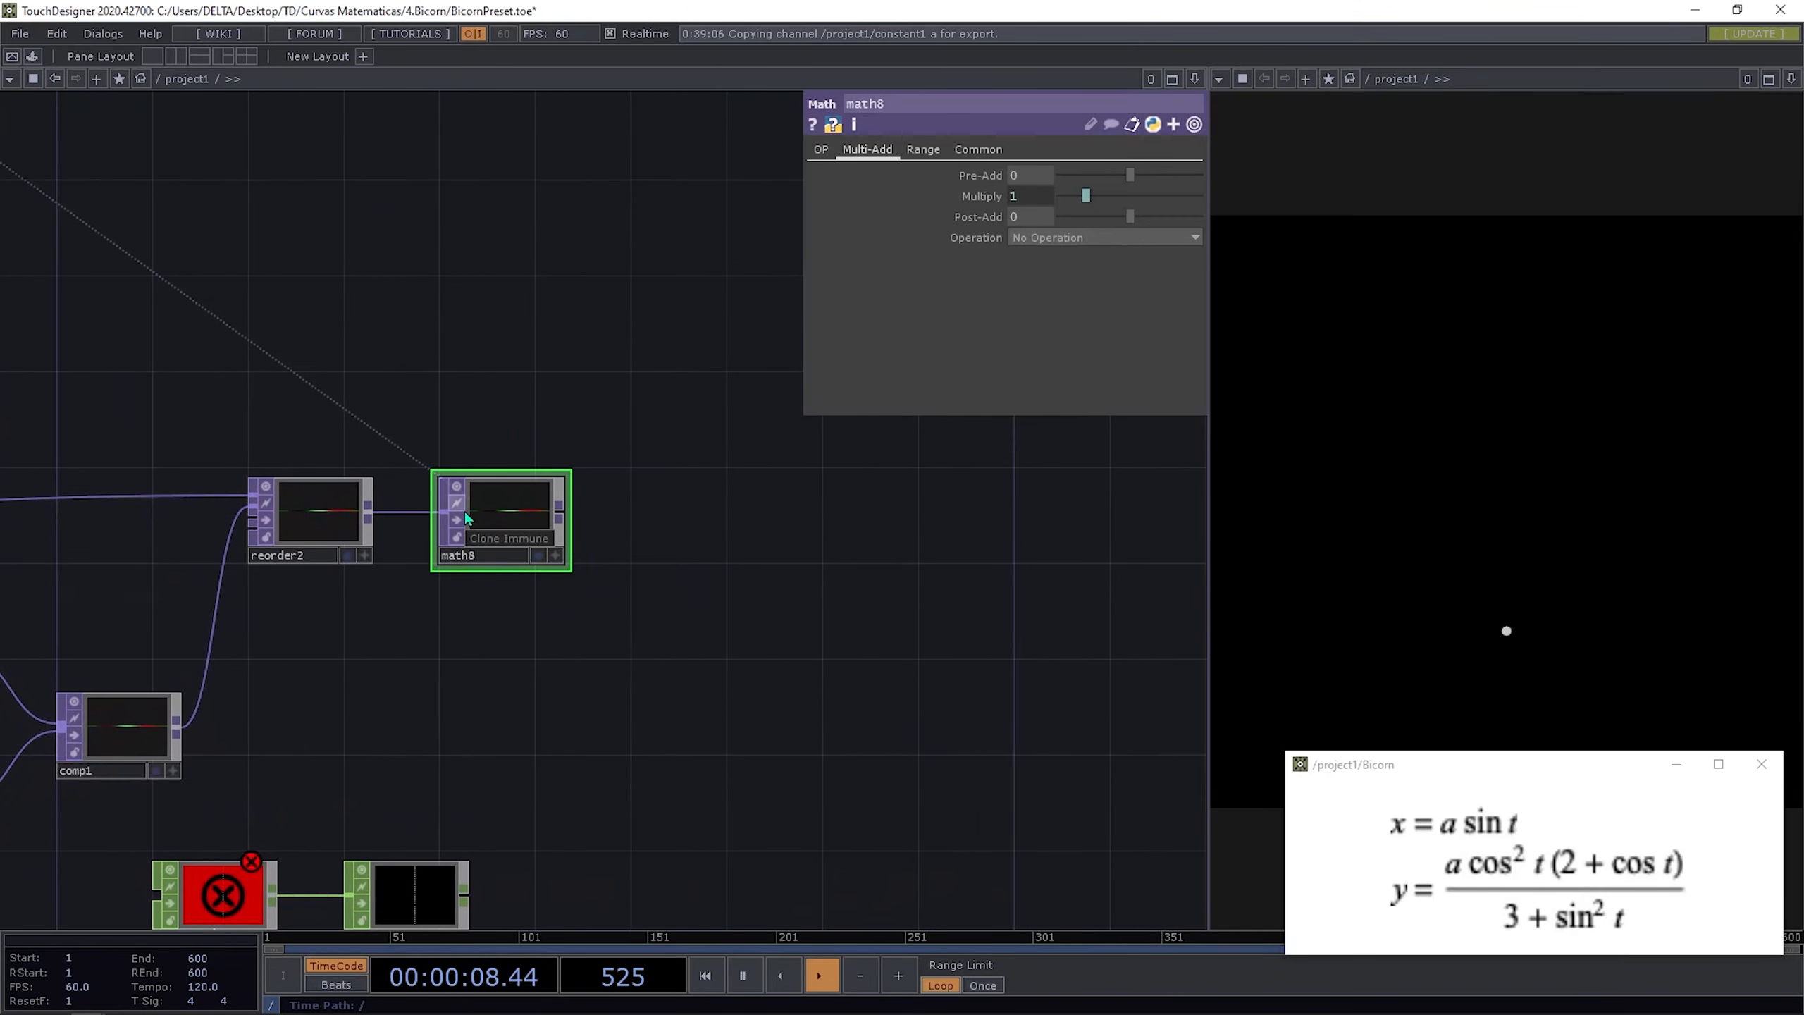
pyautogui.hotkey('ctrl', 'alt', 'n')
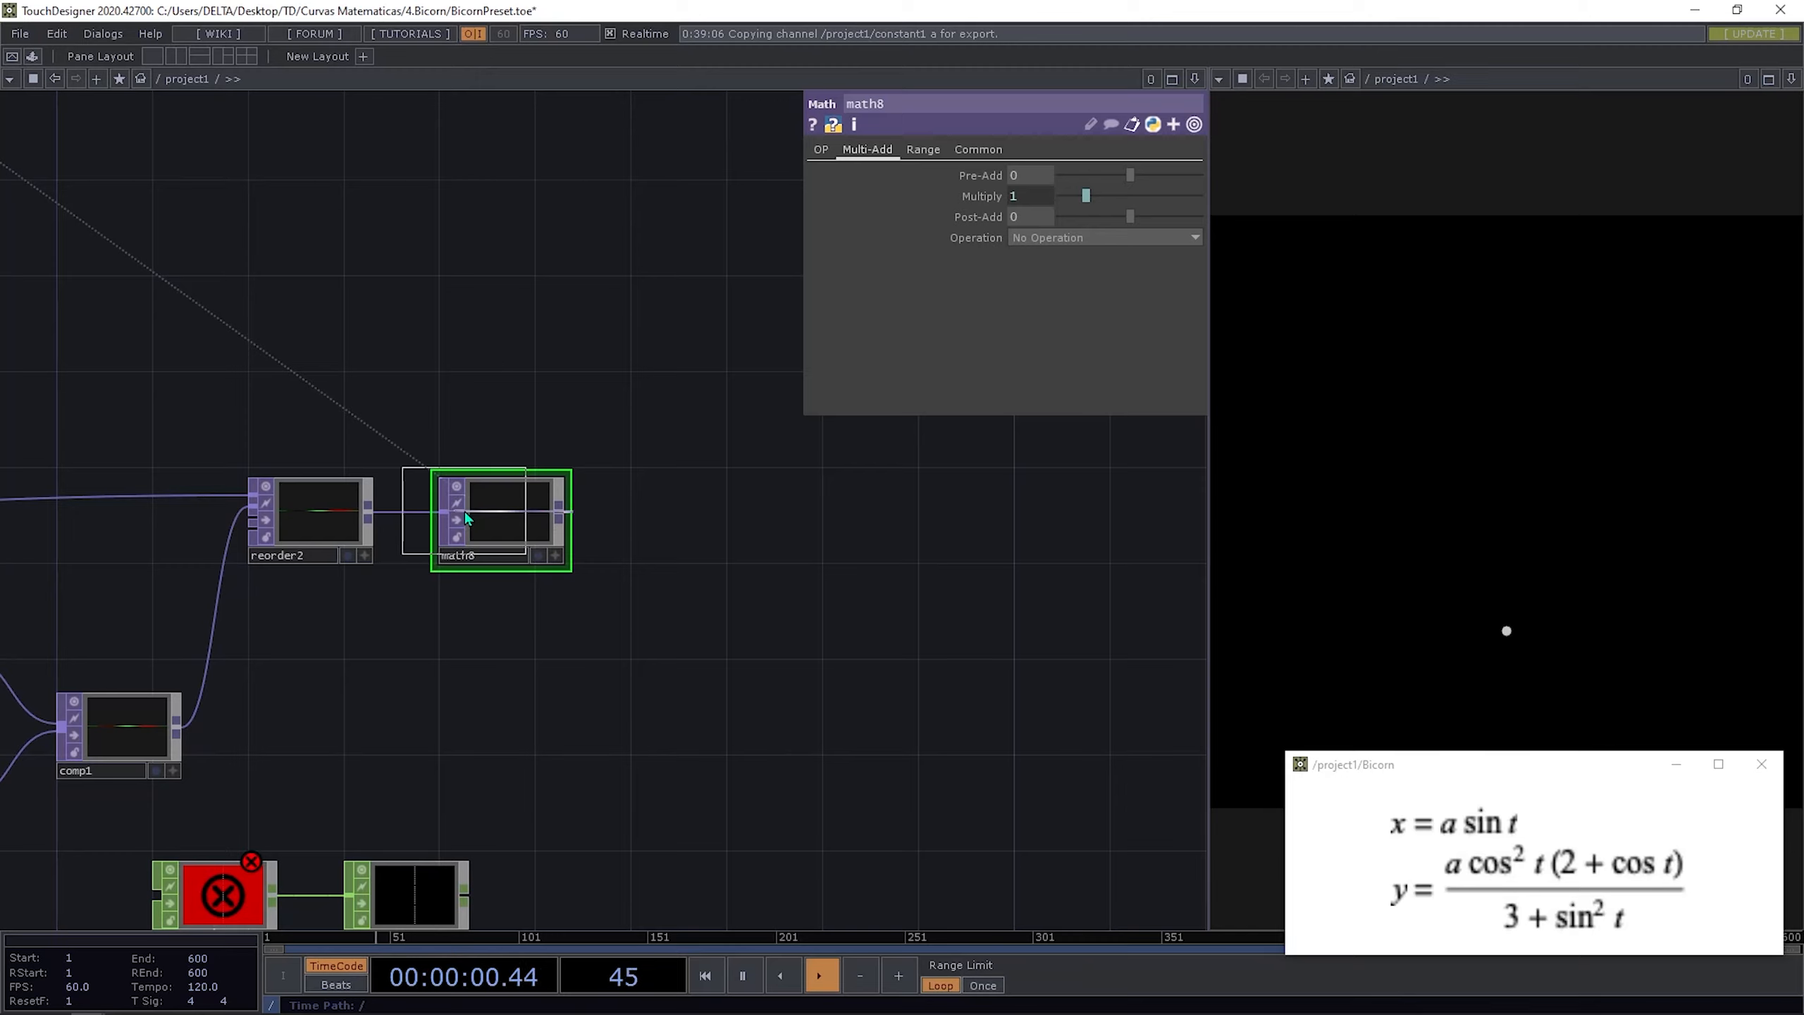
pyautogui.click(668, 522)
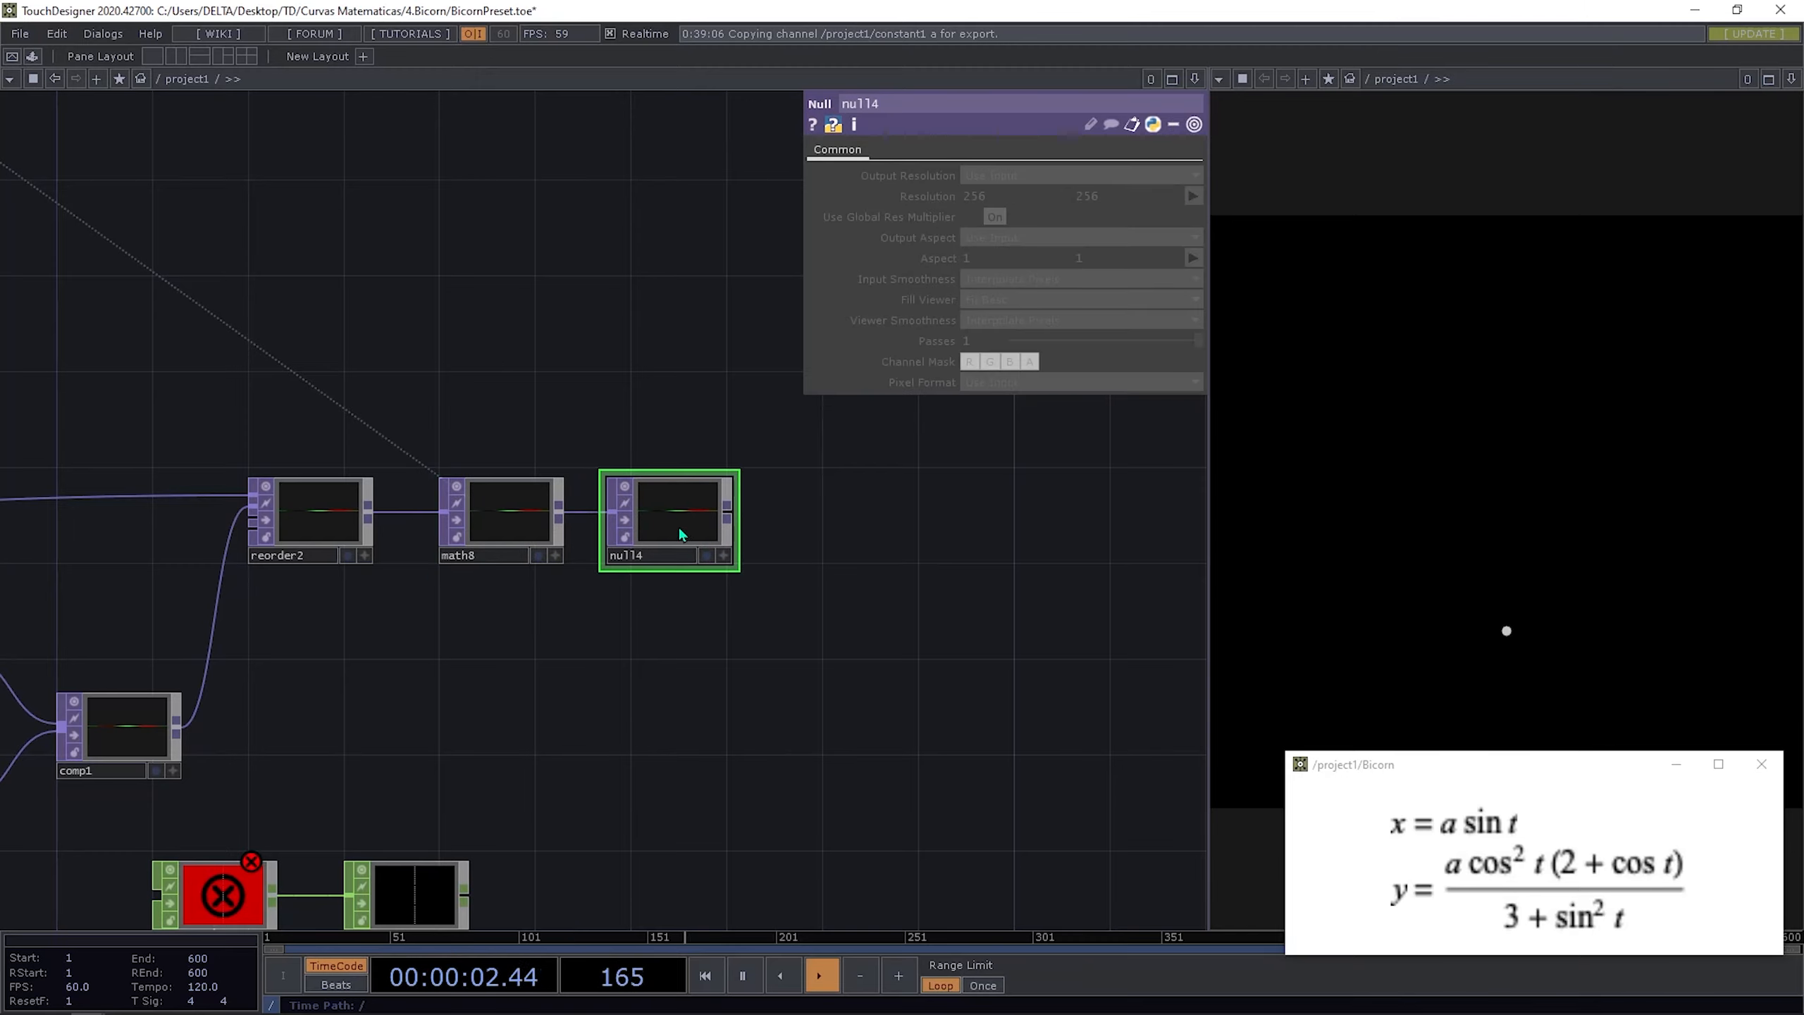
# Step: Create a TOP to CHOP from null4 and place it just above that operator
pyautogui.rightClick(735, 525)
pyautogui.click(554, 293)
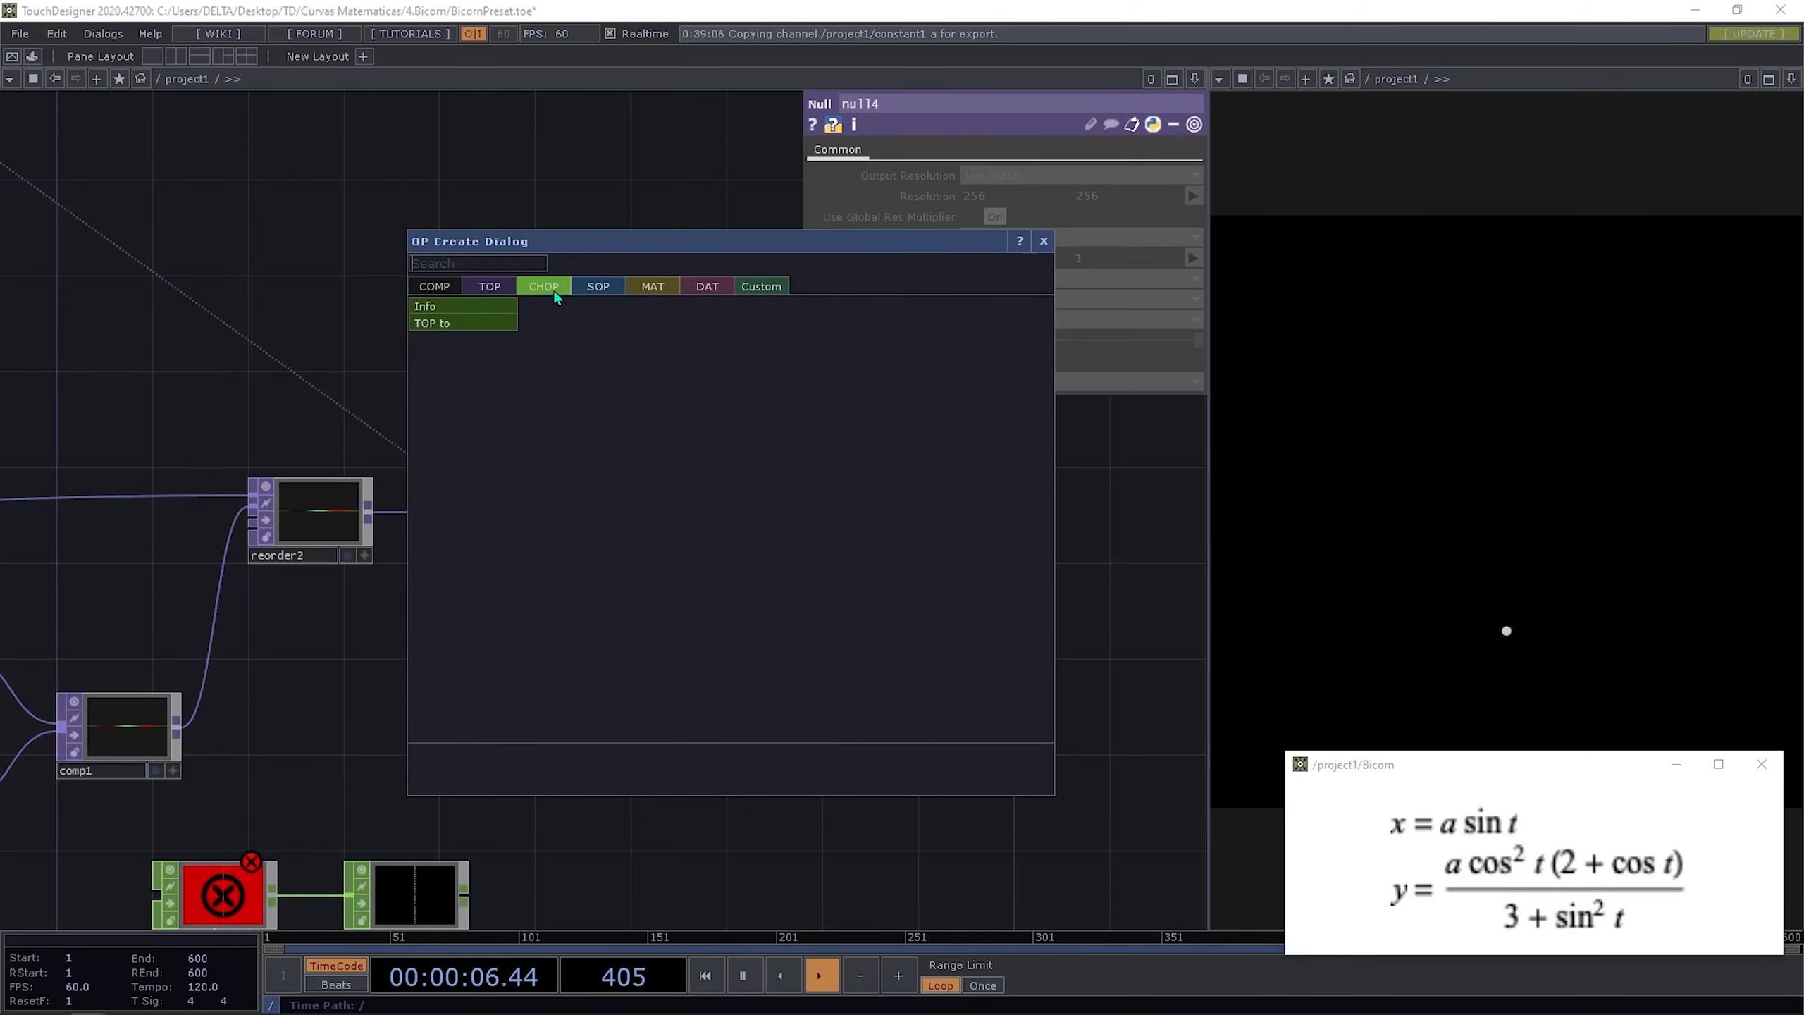
pyautogui.click(466, 325)
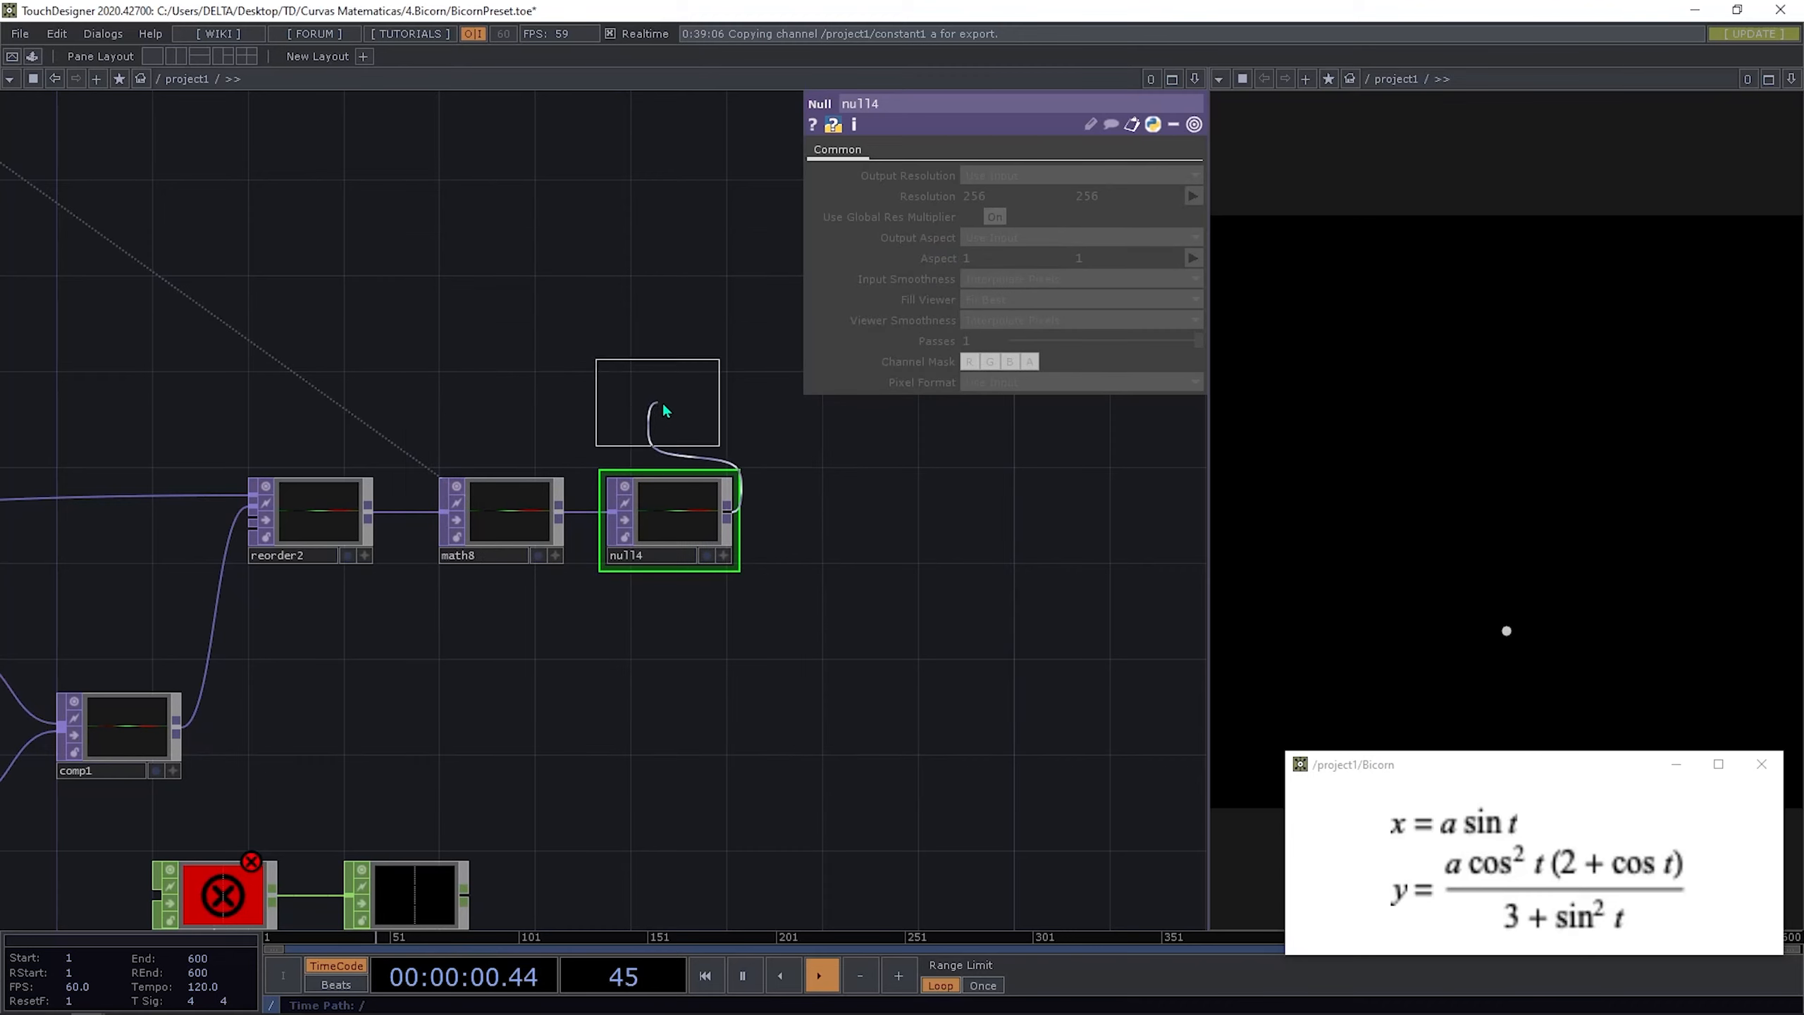
pyautogui.click(664, 398)
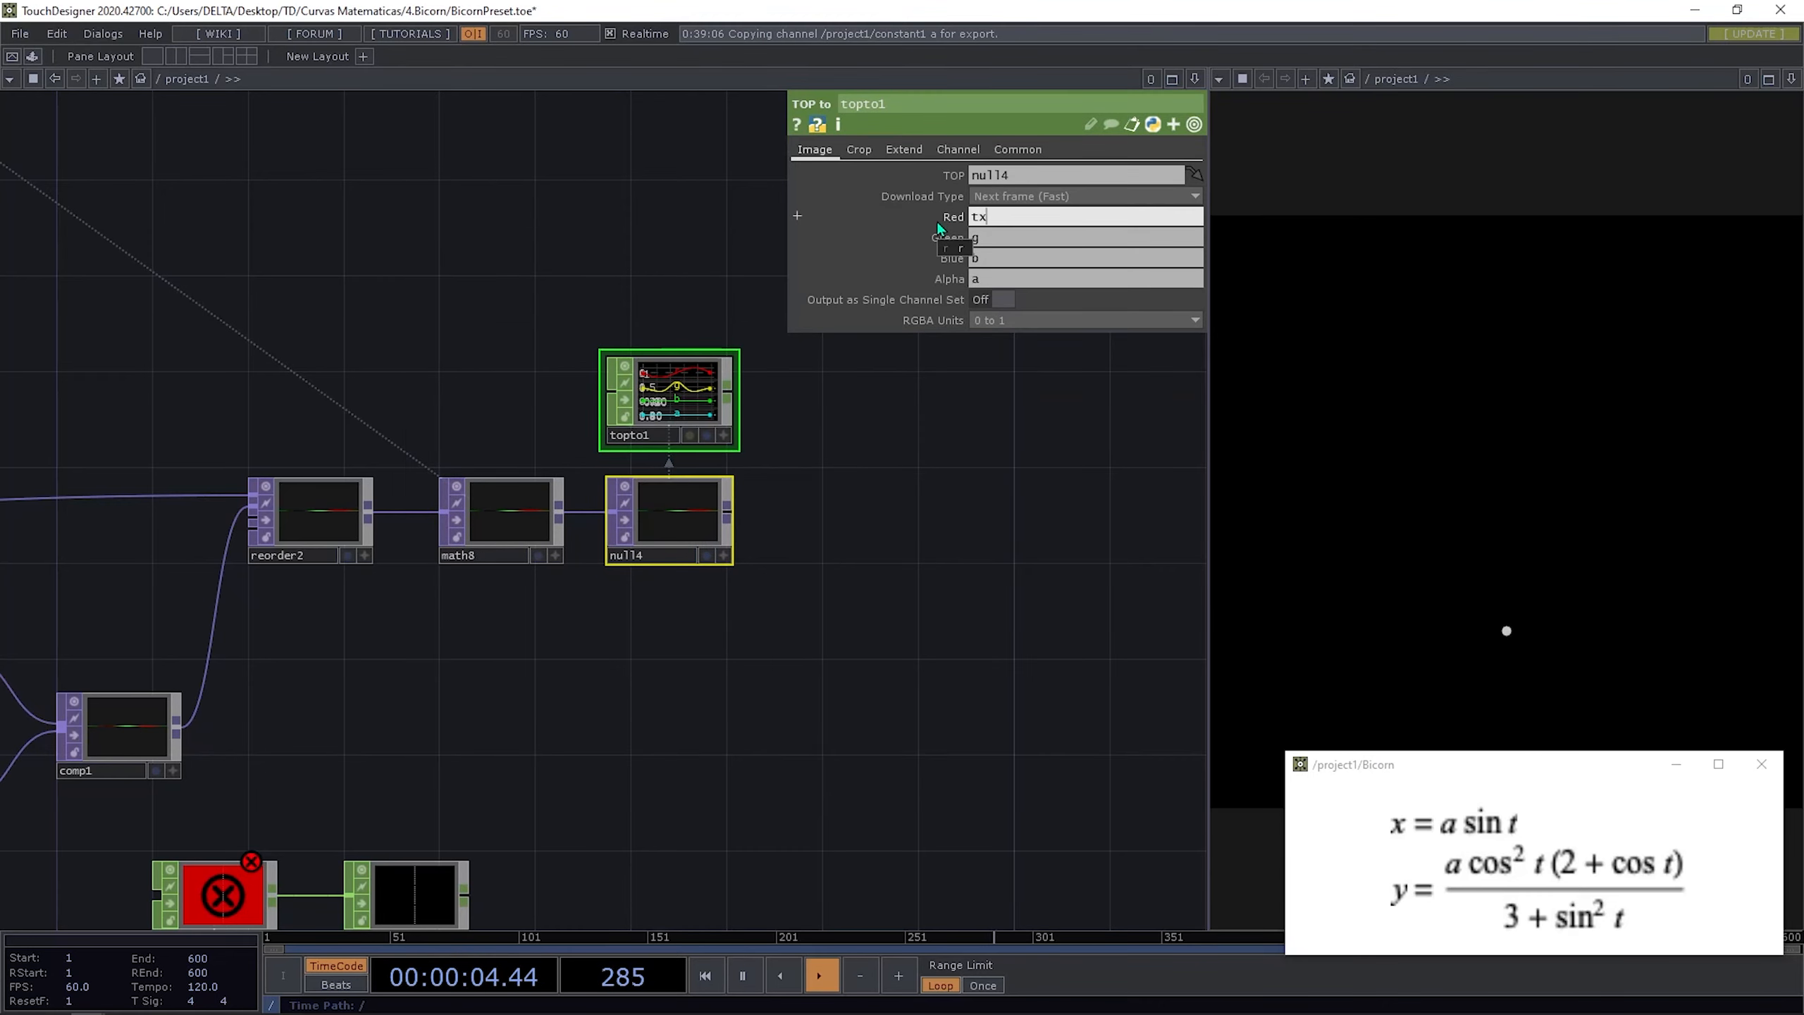
# Step: Name the TOP to CHOP's red, green and blue channels tx, ty and tz, and clear the alpha name
pyautogui.press('Tab')
pyautogui.write('ty')
pyautogui.press('Tab')
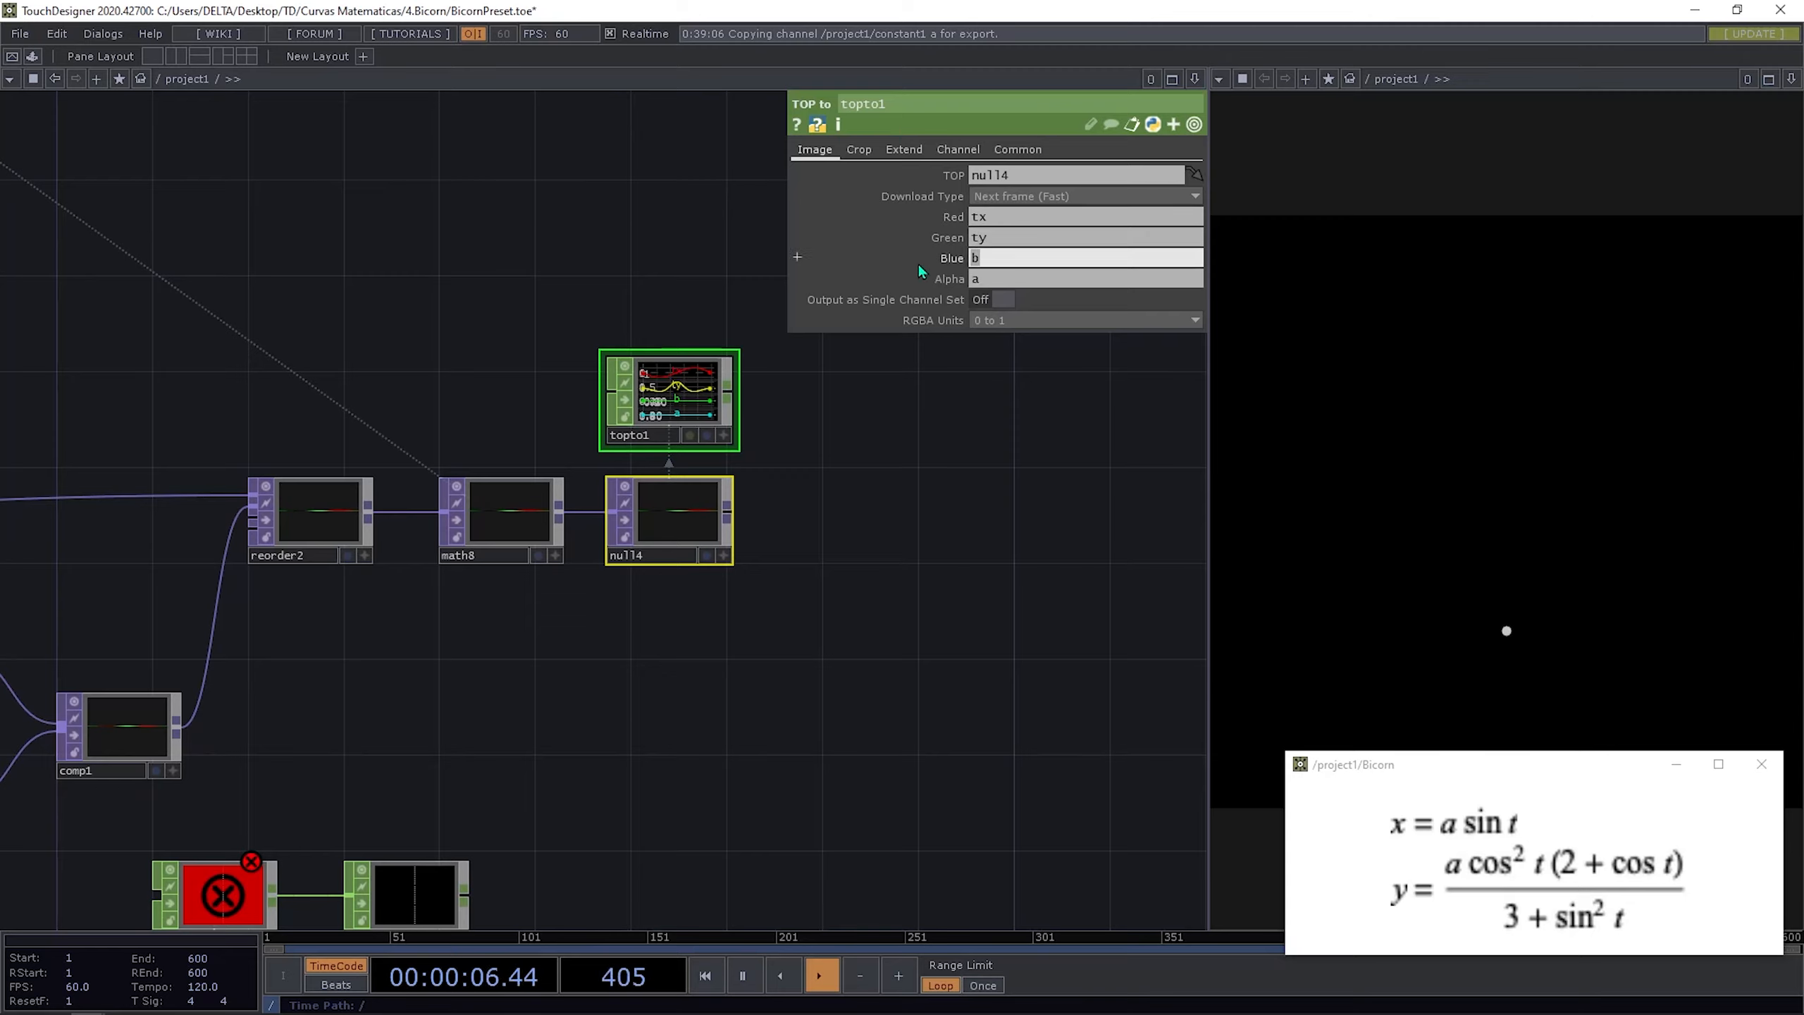
pyautogui.write('tz')
pyautogui.press('Tab')
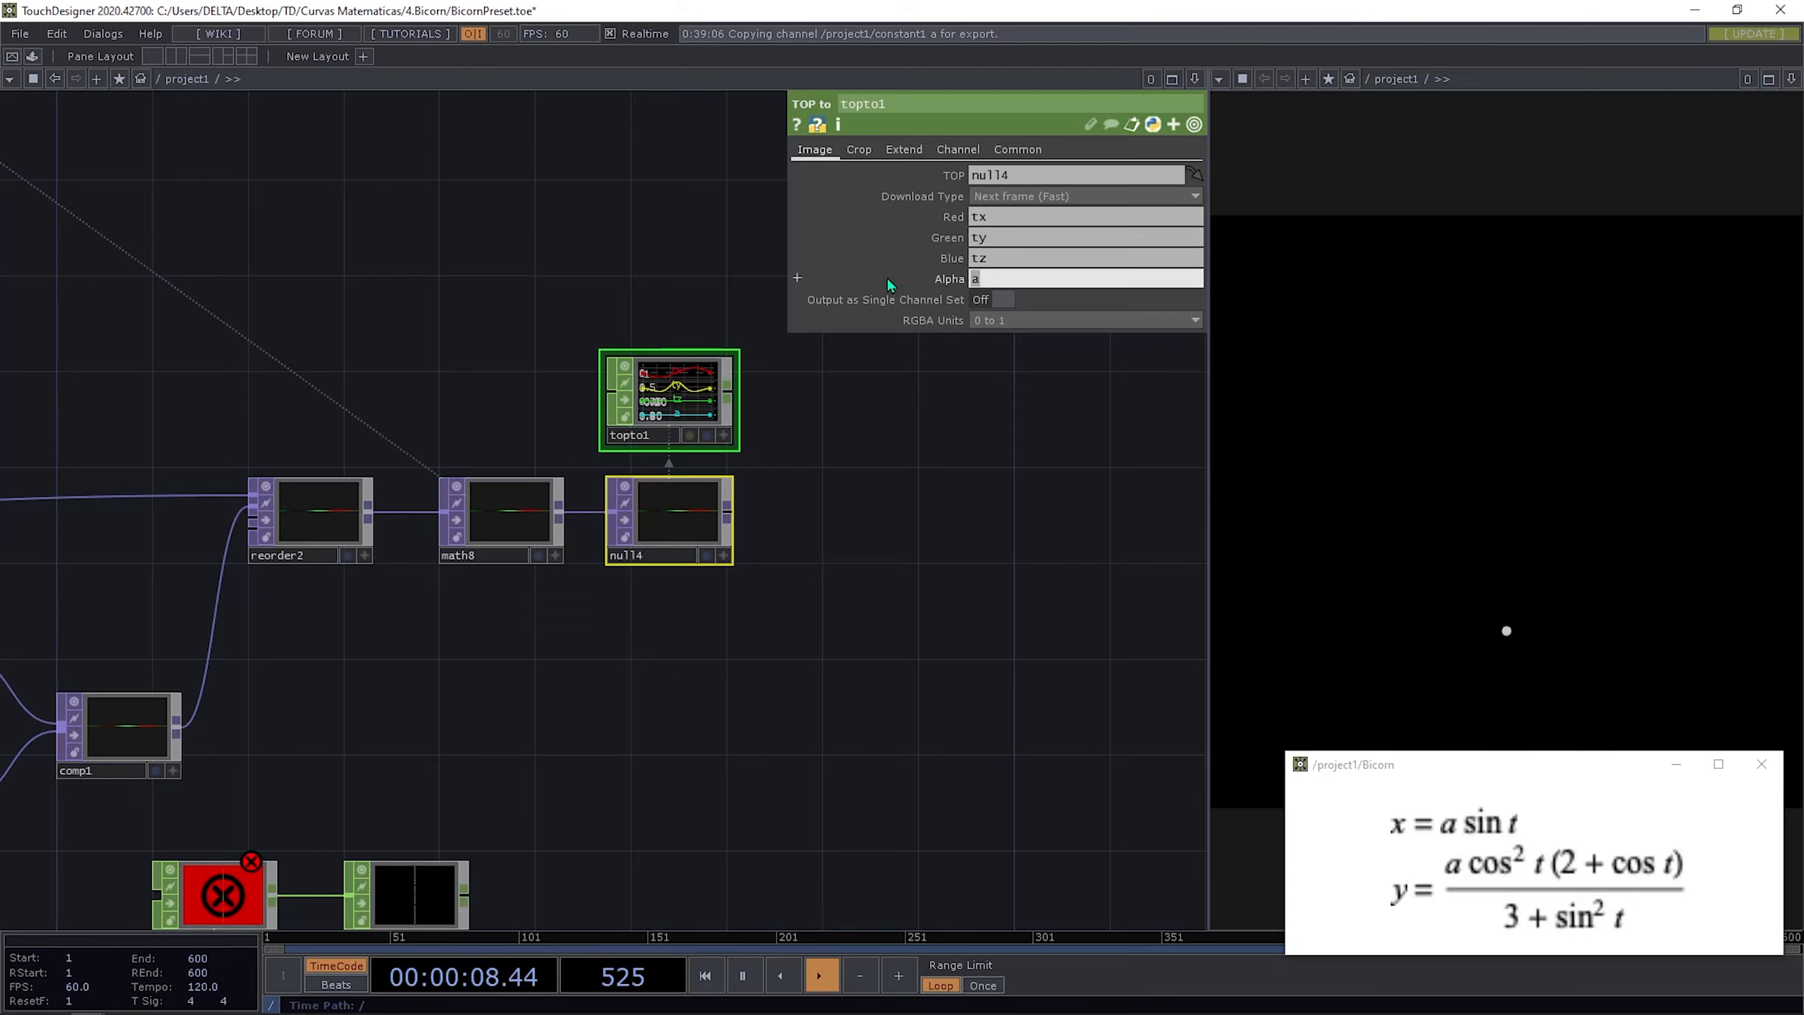
pyautogui.write('0')
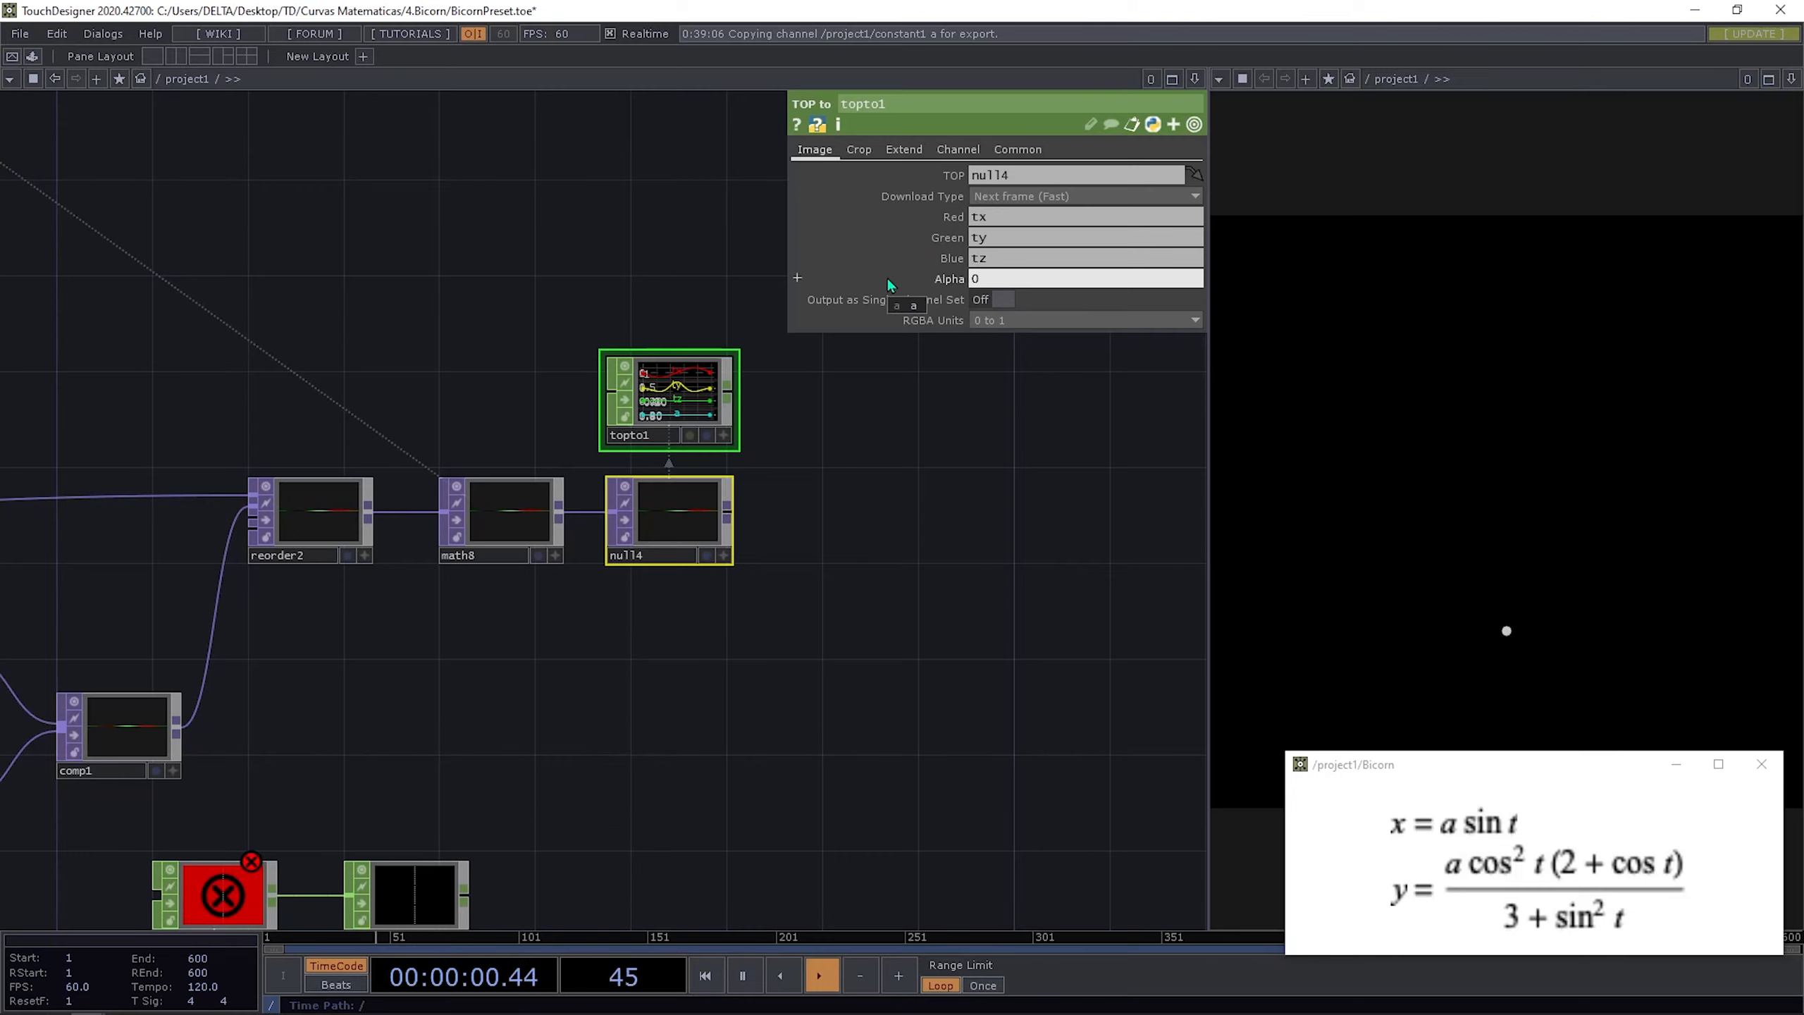
pyautogui.press('BackSpace')
pyautogui.click(701, 250)
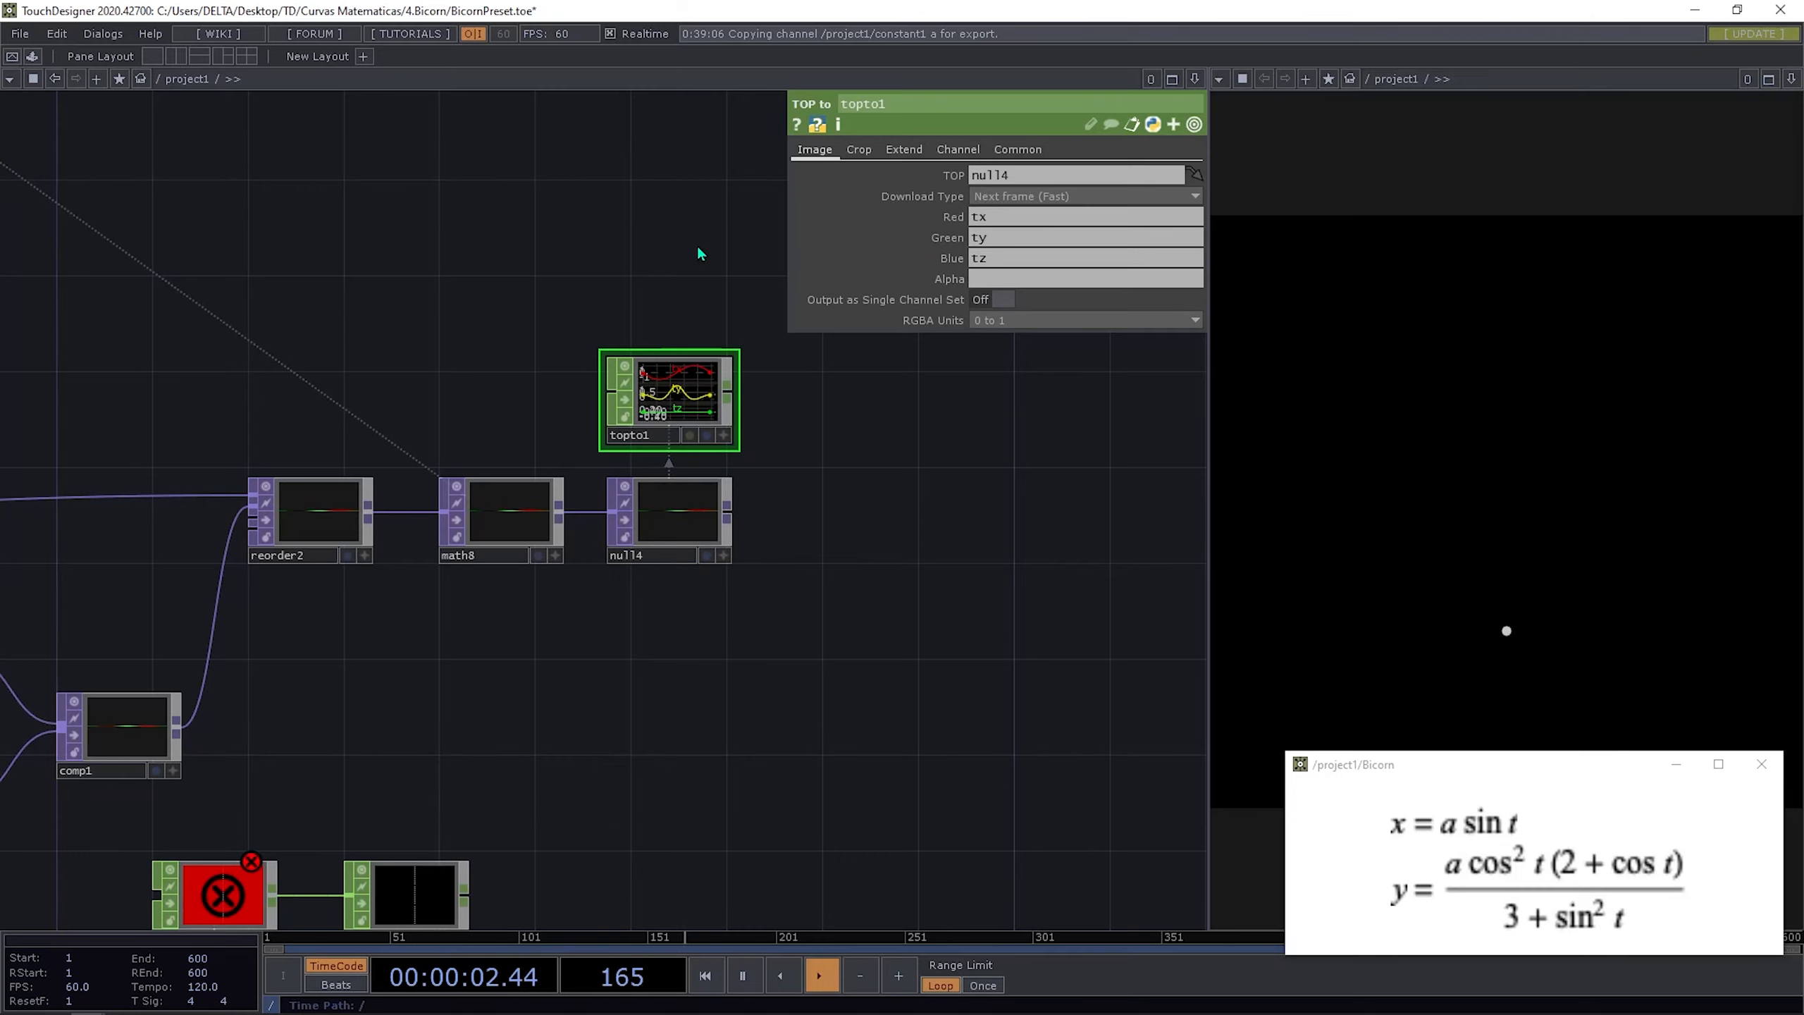
# Step: Create a CHOP to SOP from topto1 and place it above that operator
pyautogui.moveTo(583, 295); pyautogui.dragTo(499, 316)
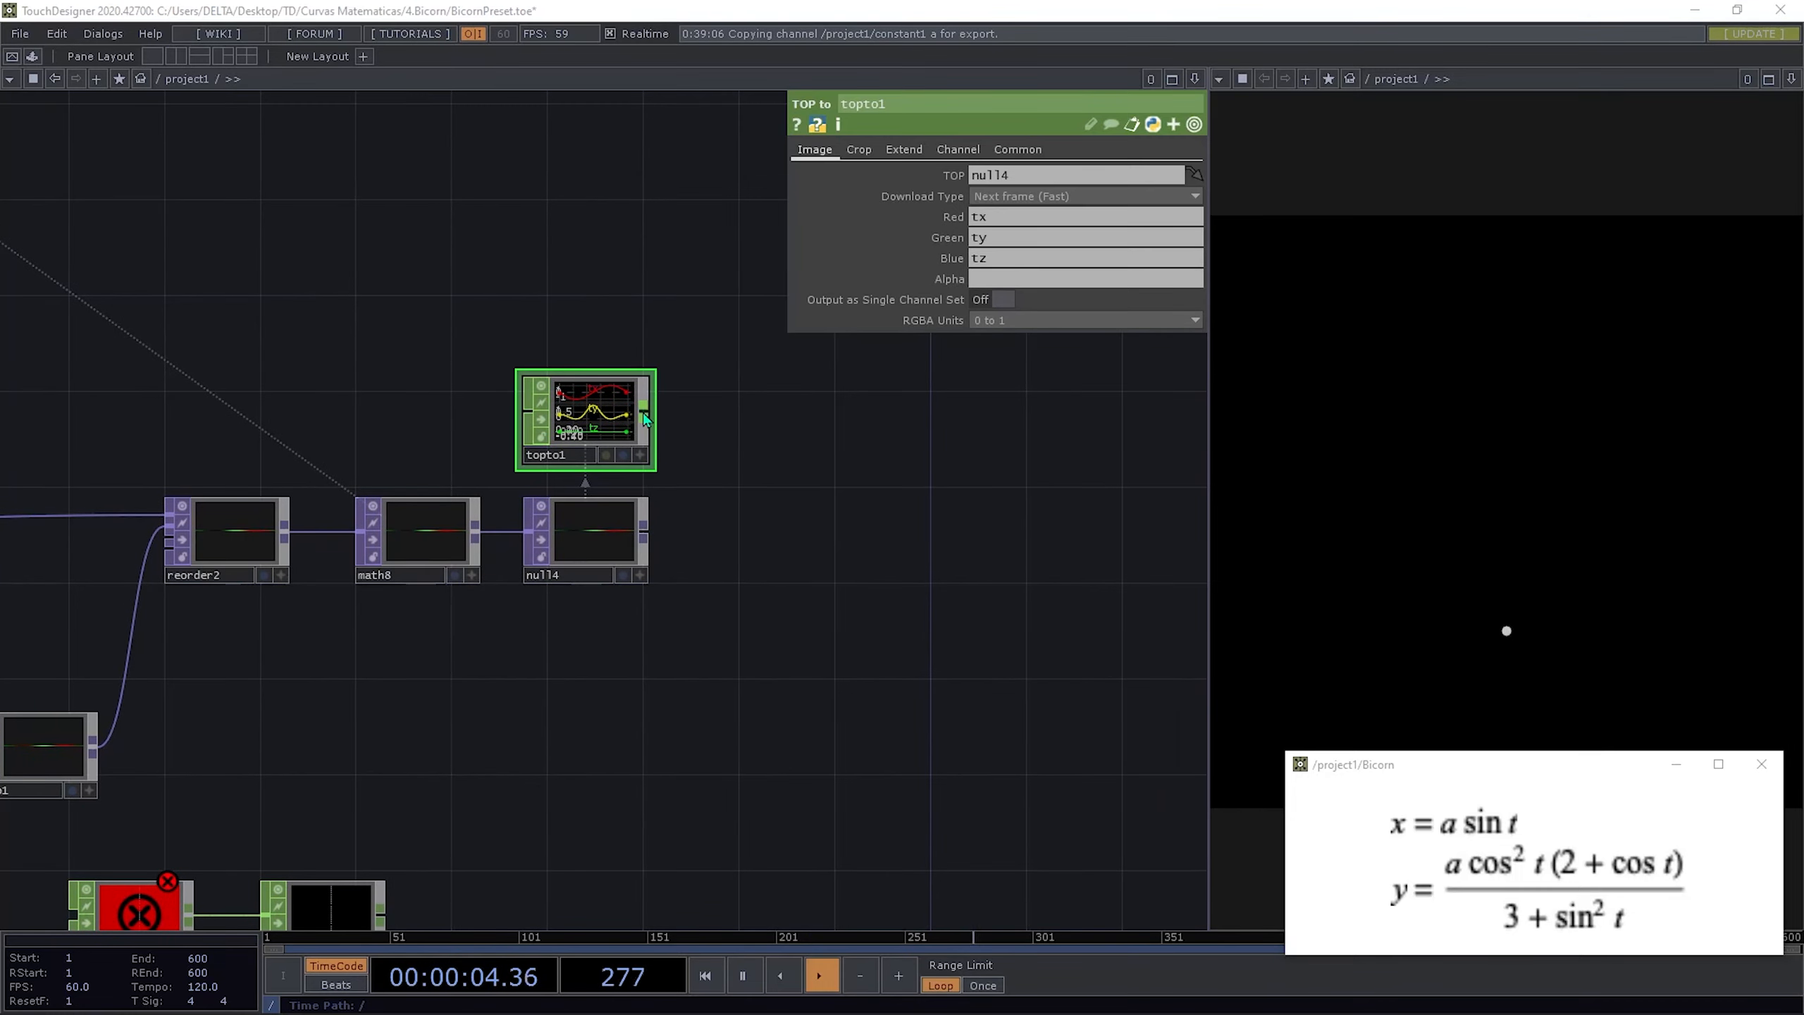
pyautogui.rightClick(642, 411)
pyautogui.click(510, 190)
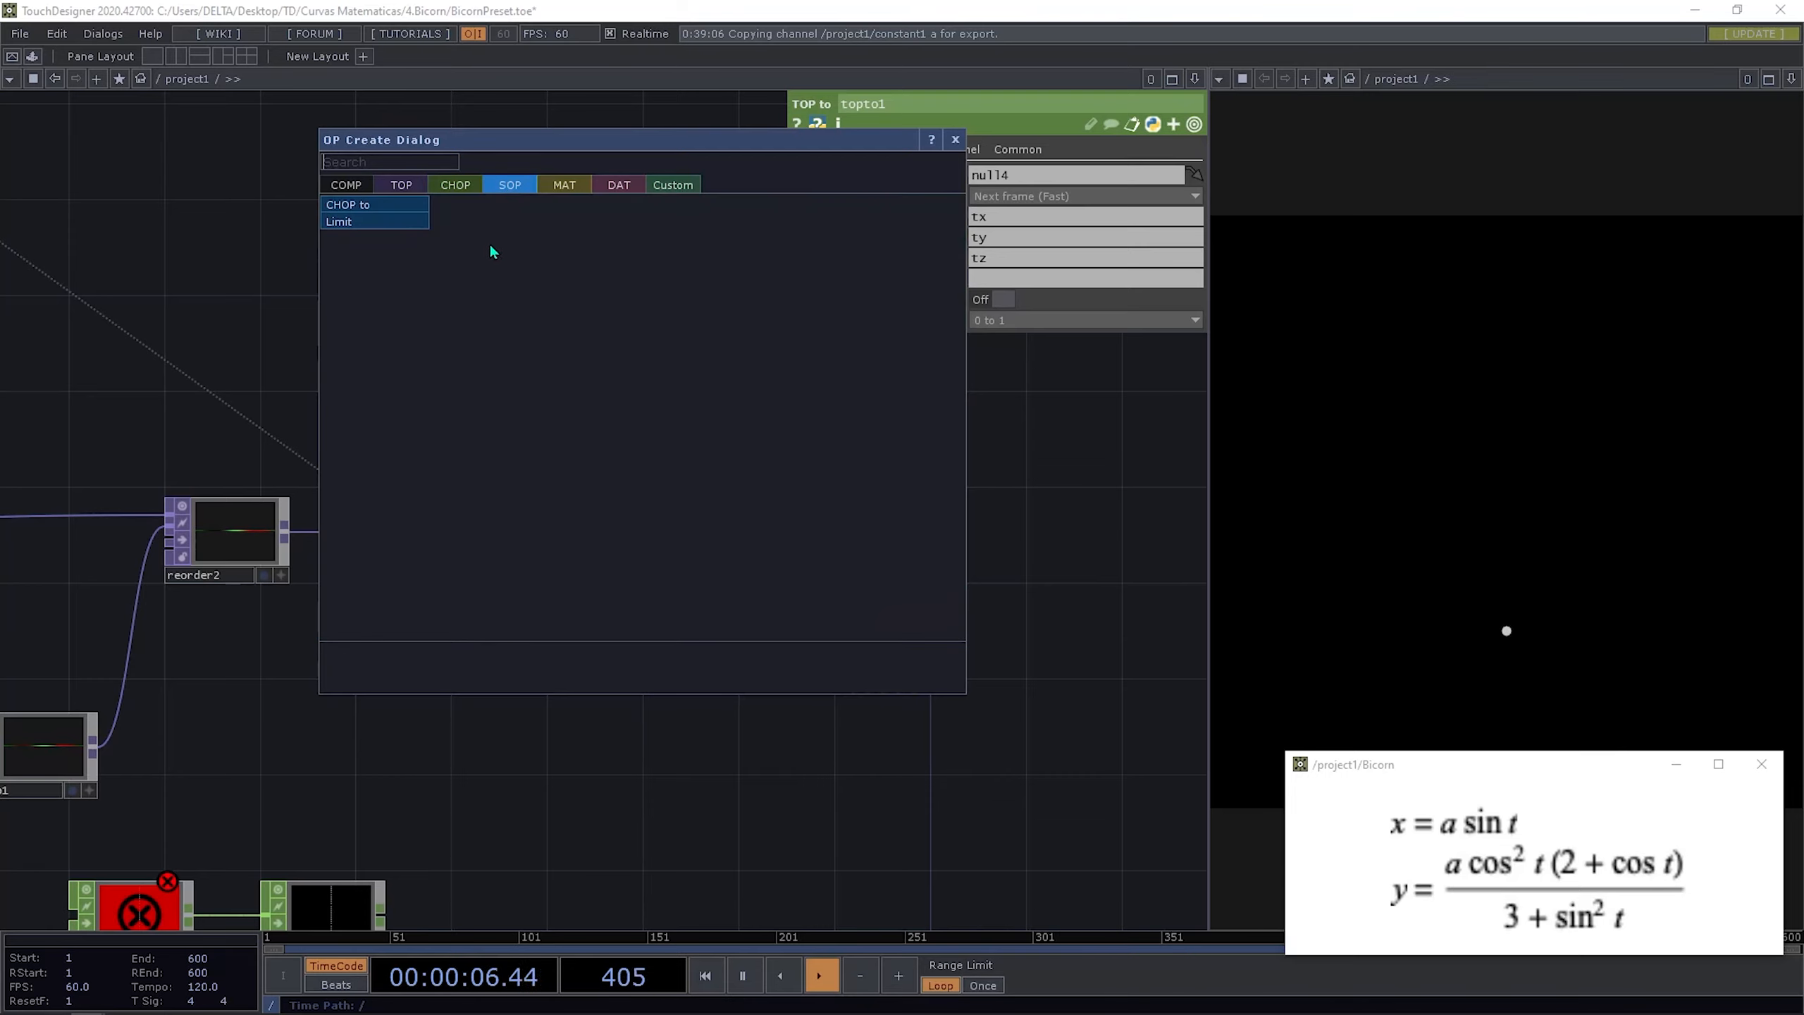
pyautogui.click(348, 204)
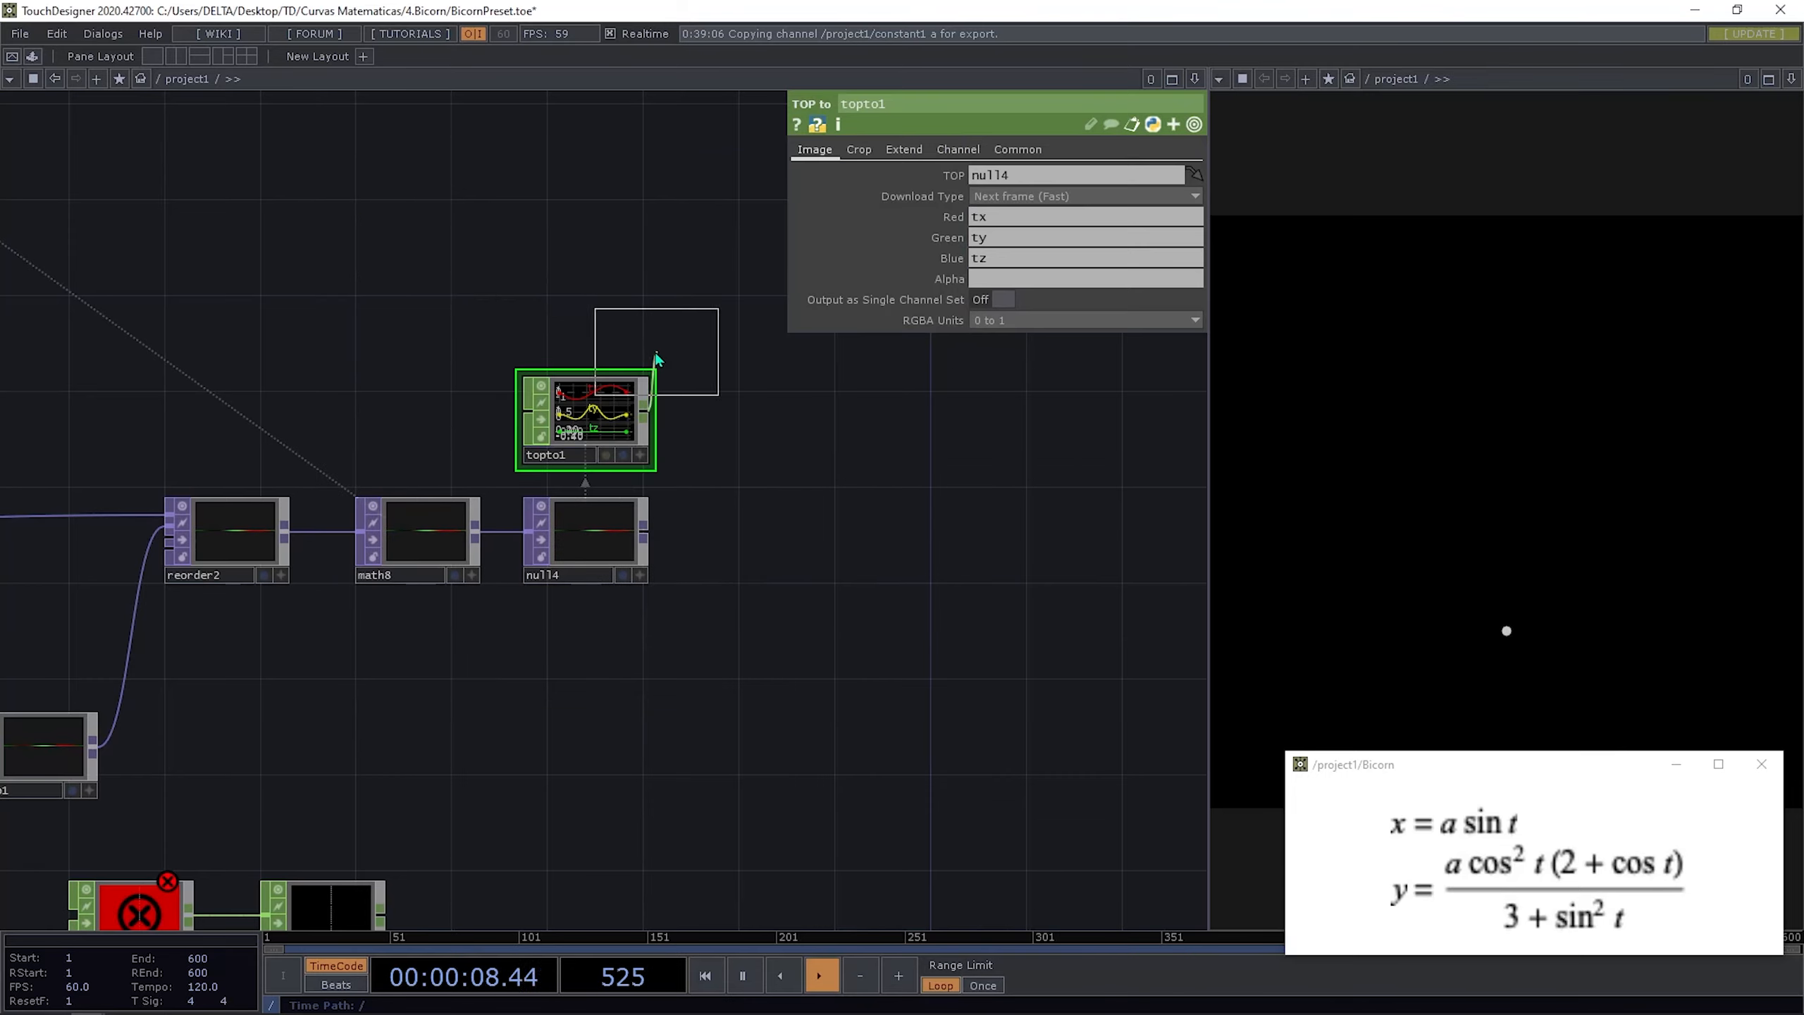
pyautogui.click(592, 323)
# Step: Examine the curve drawn by the CHOP to SOP and the TOP operator chain that feeds it
pyautogui.scroll(5, 592, 322)
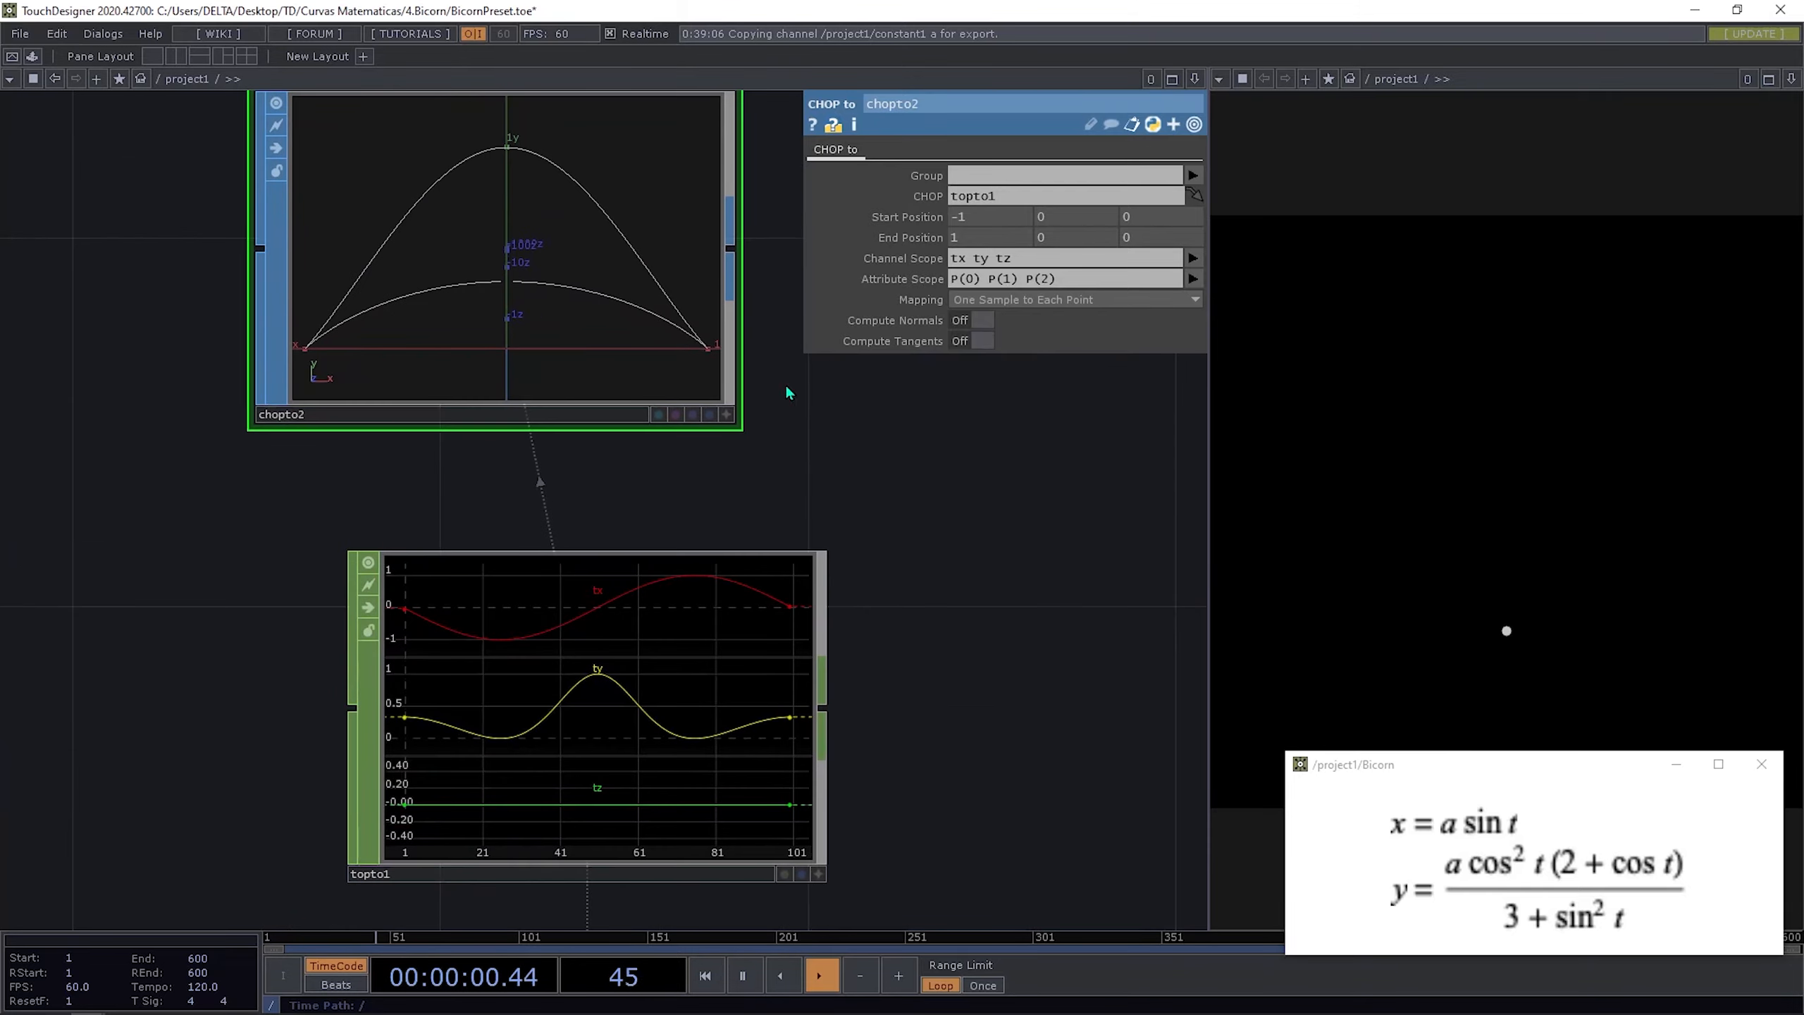
pyautogui.scroll(-6, 582, 487)
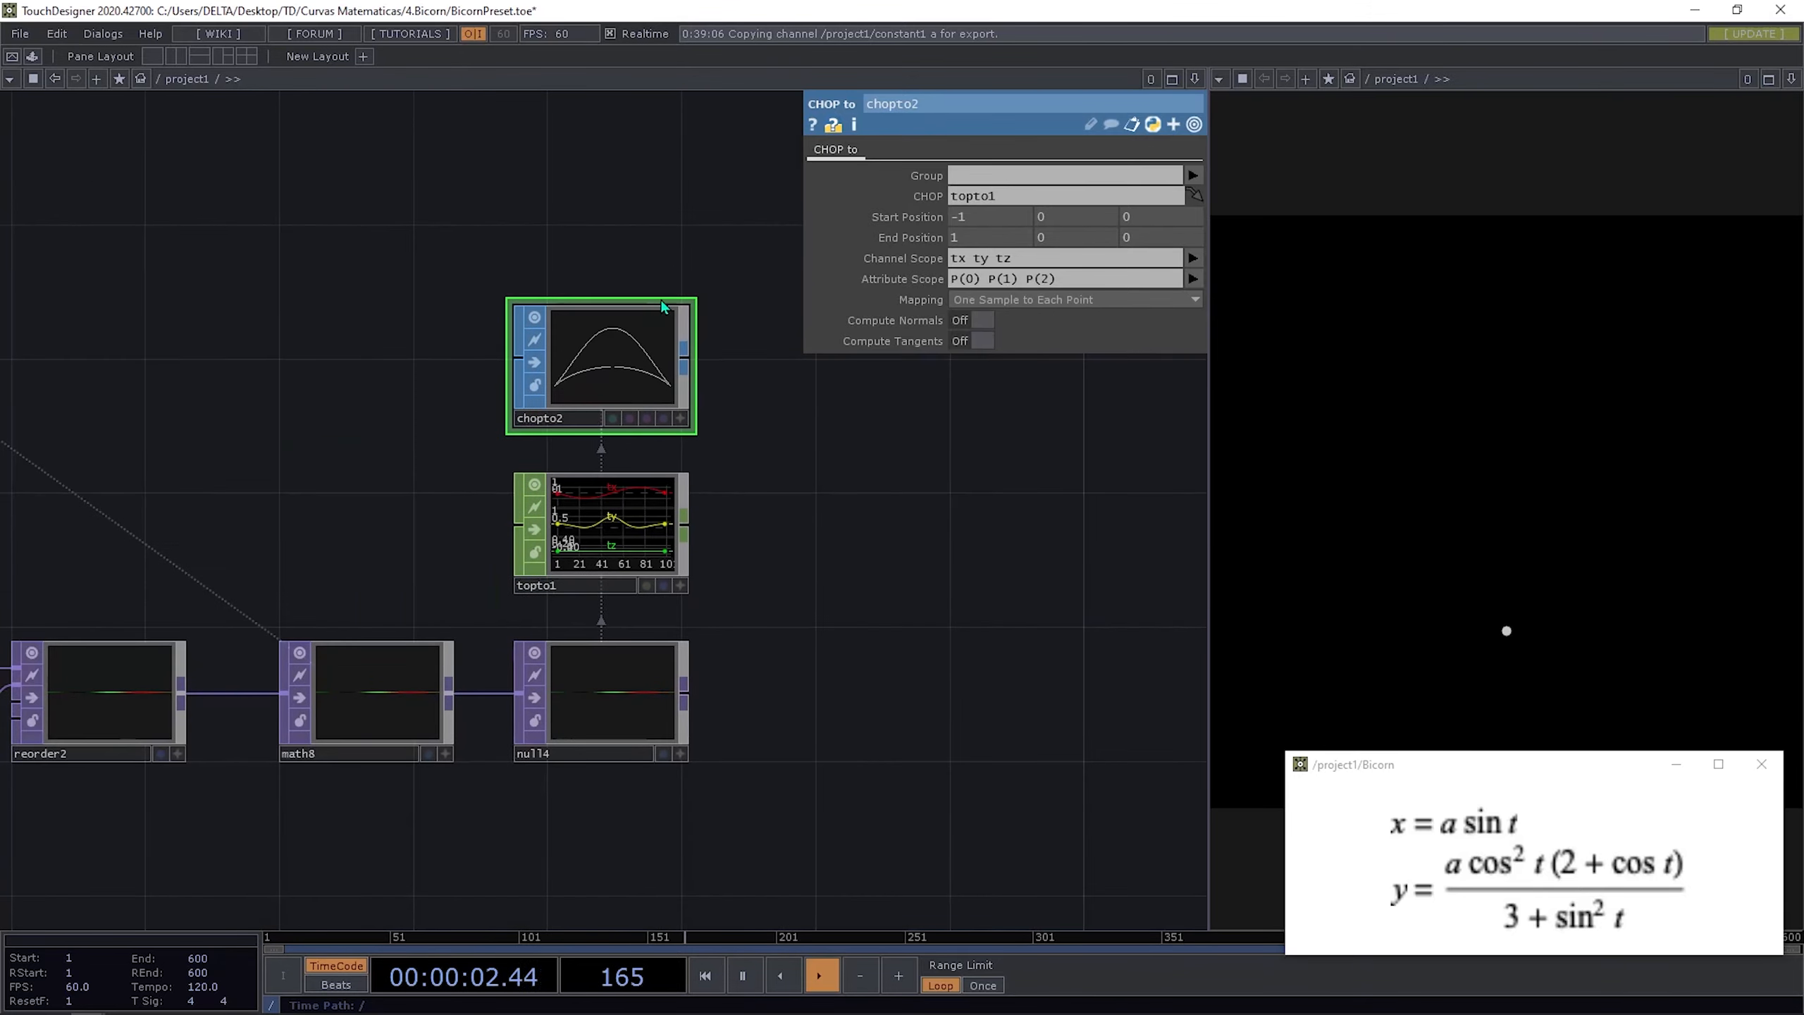
pyautogui.scroll(4, 539, 491)
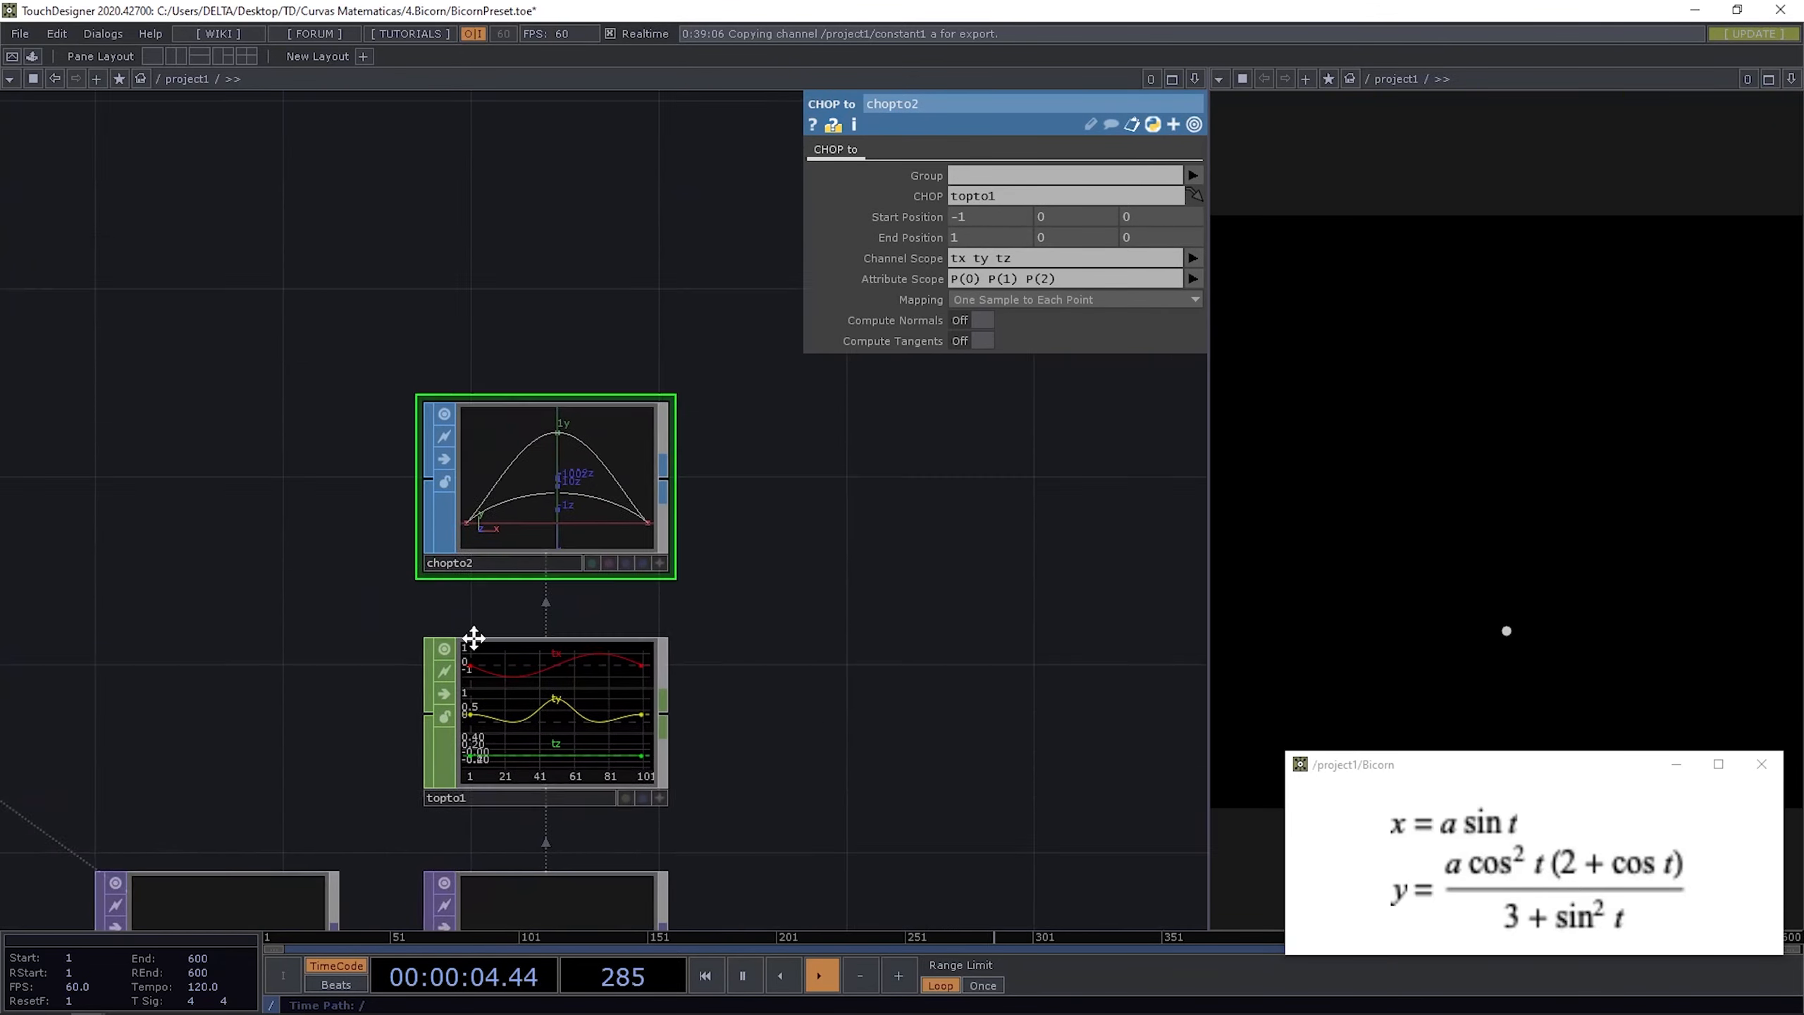
pyautogui.scroll(-5, 465, 498)
pyautogui.scroll(2, 355, 167)
pyautogui.scroll(3, 357, 167)
pyautogui.moveTo(668, 562); pyautogui.dragTo(503, 352)
pyautogui.scroll(-5, 546, 492)
pyautogui.moveTo(606, 484); pyautogui.dragTo(680, 322)
pyautogui.moveTo(362, 467); pyautogui.dragTo(740, 370)
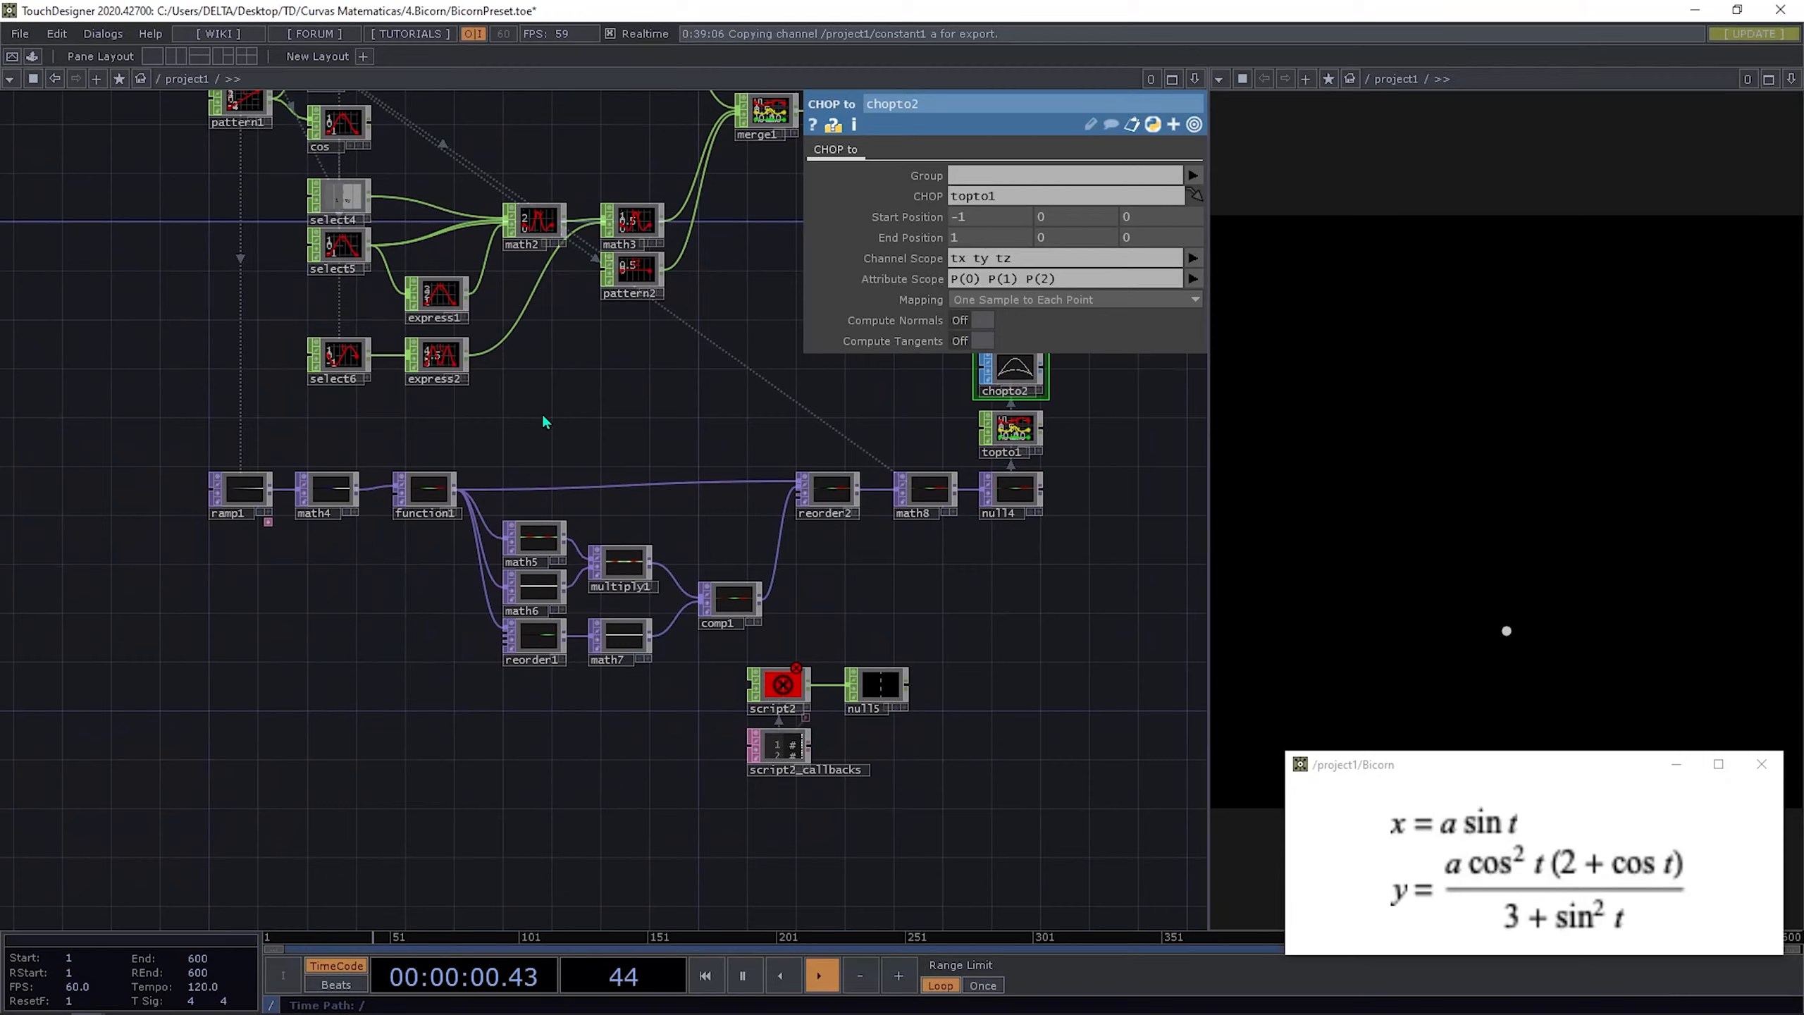
pyautogui.moveTo(639, 419); pyautogui.dragTo(415, 415)
pyautogui.scroll(5, 824, 466)
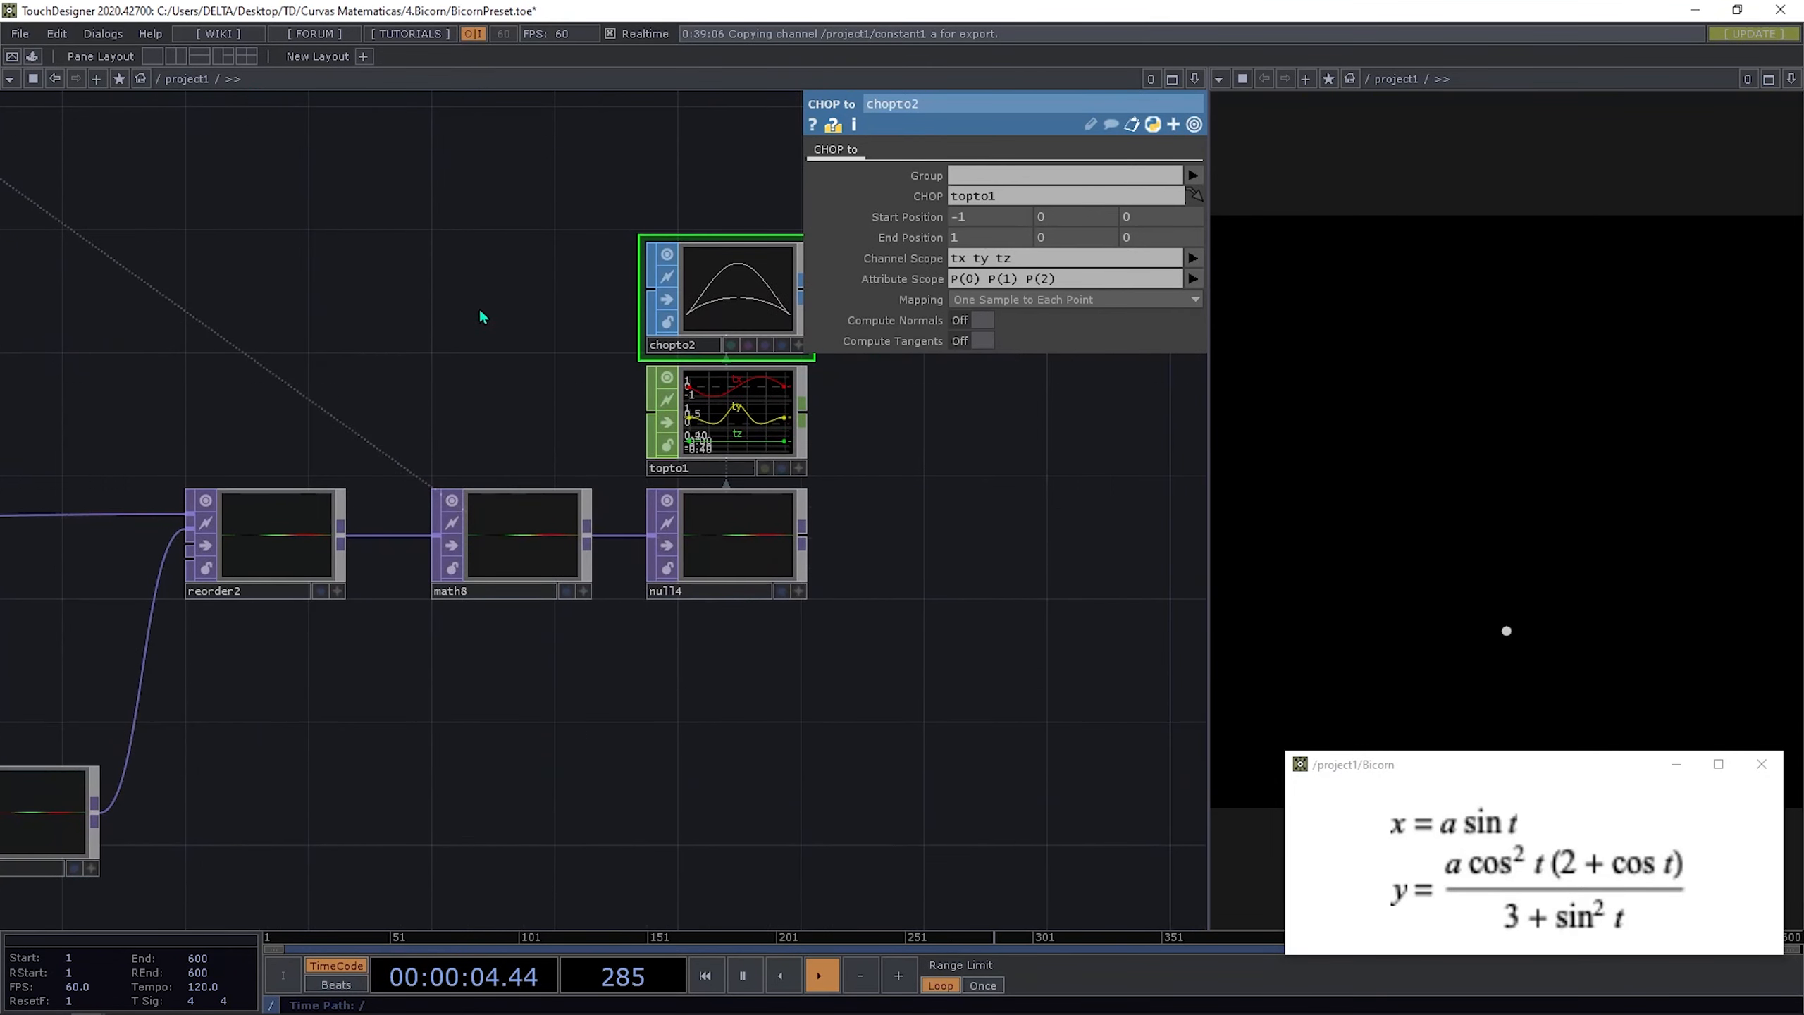
pyautogui.scroll(-5, 516, 331)
# Step: Open the script2_callbacks DAT in the external code editor, replacing the editing session that may already be open
pyautogui.moveTo(561, 243); pyautogui.dragTo(640, 229)
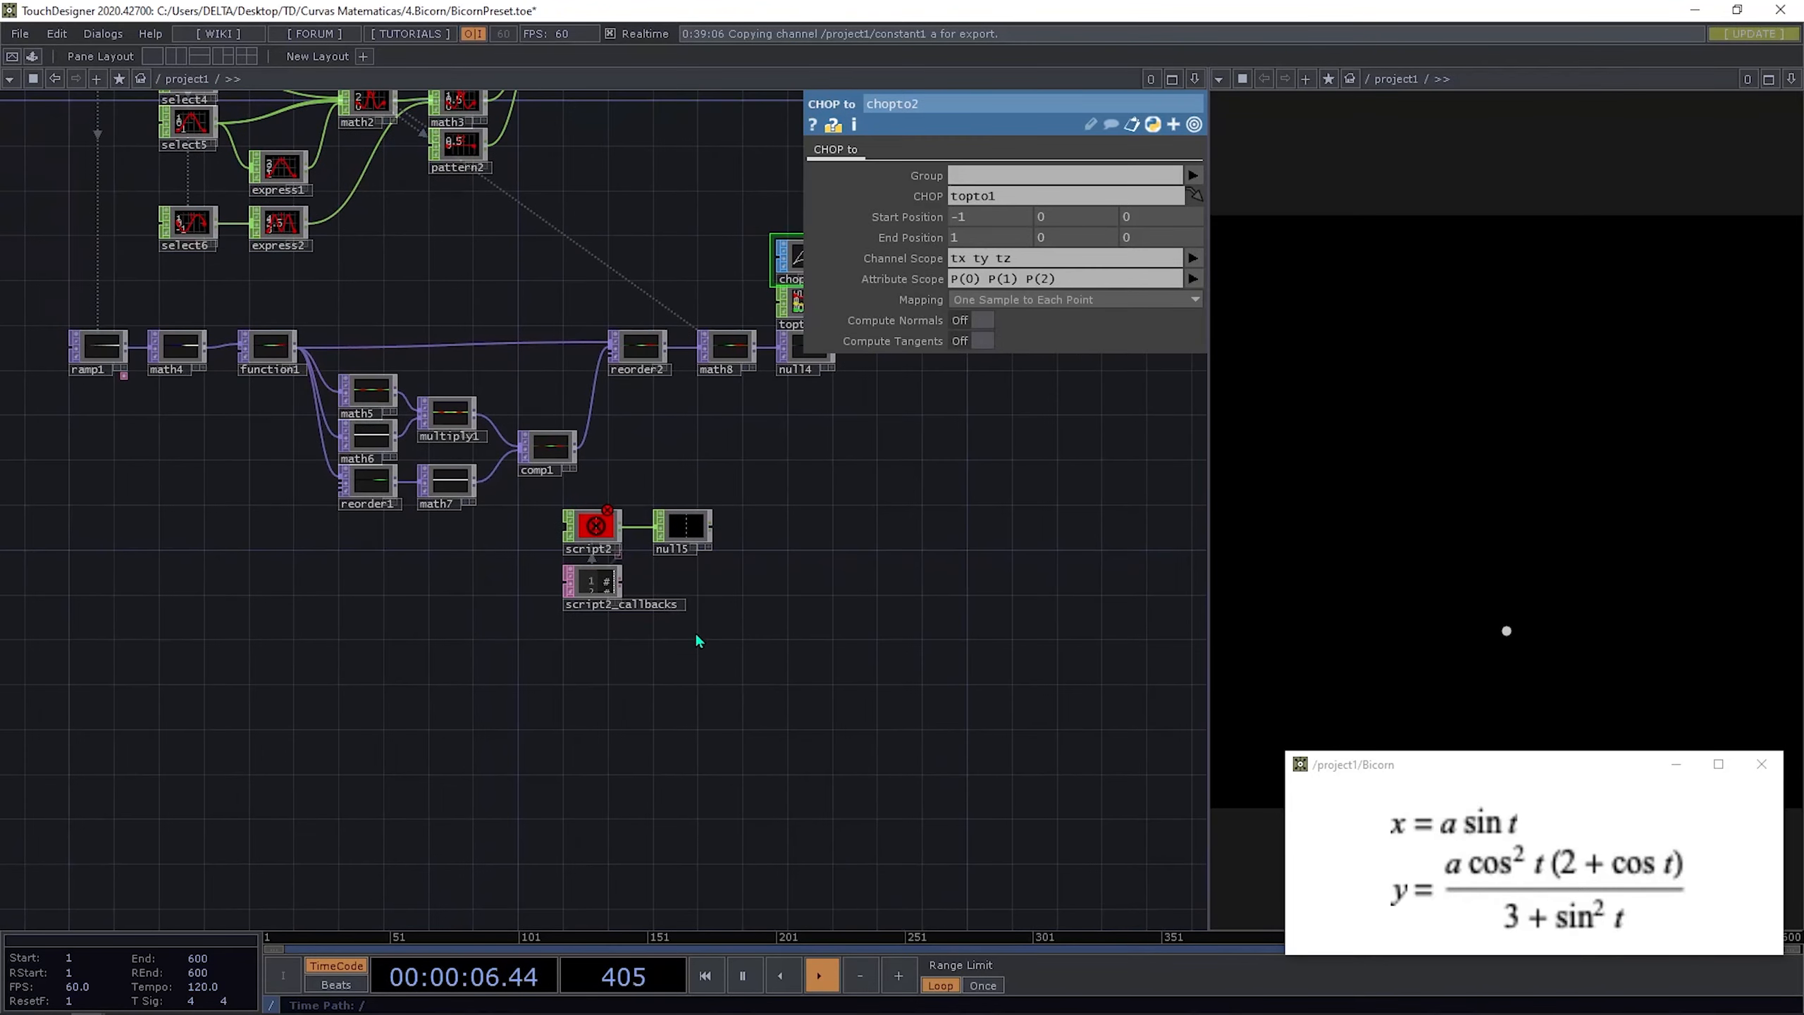
pyautogui.scroll(4, 697, 641)
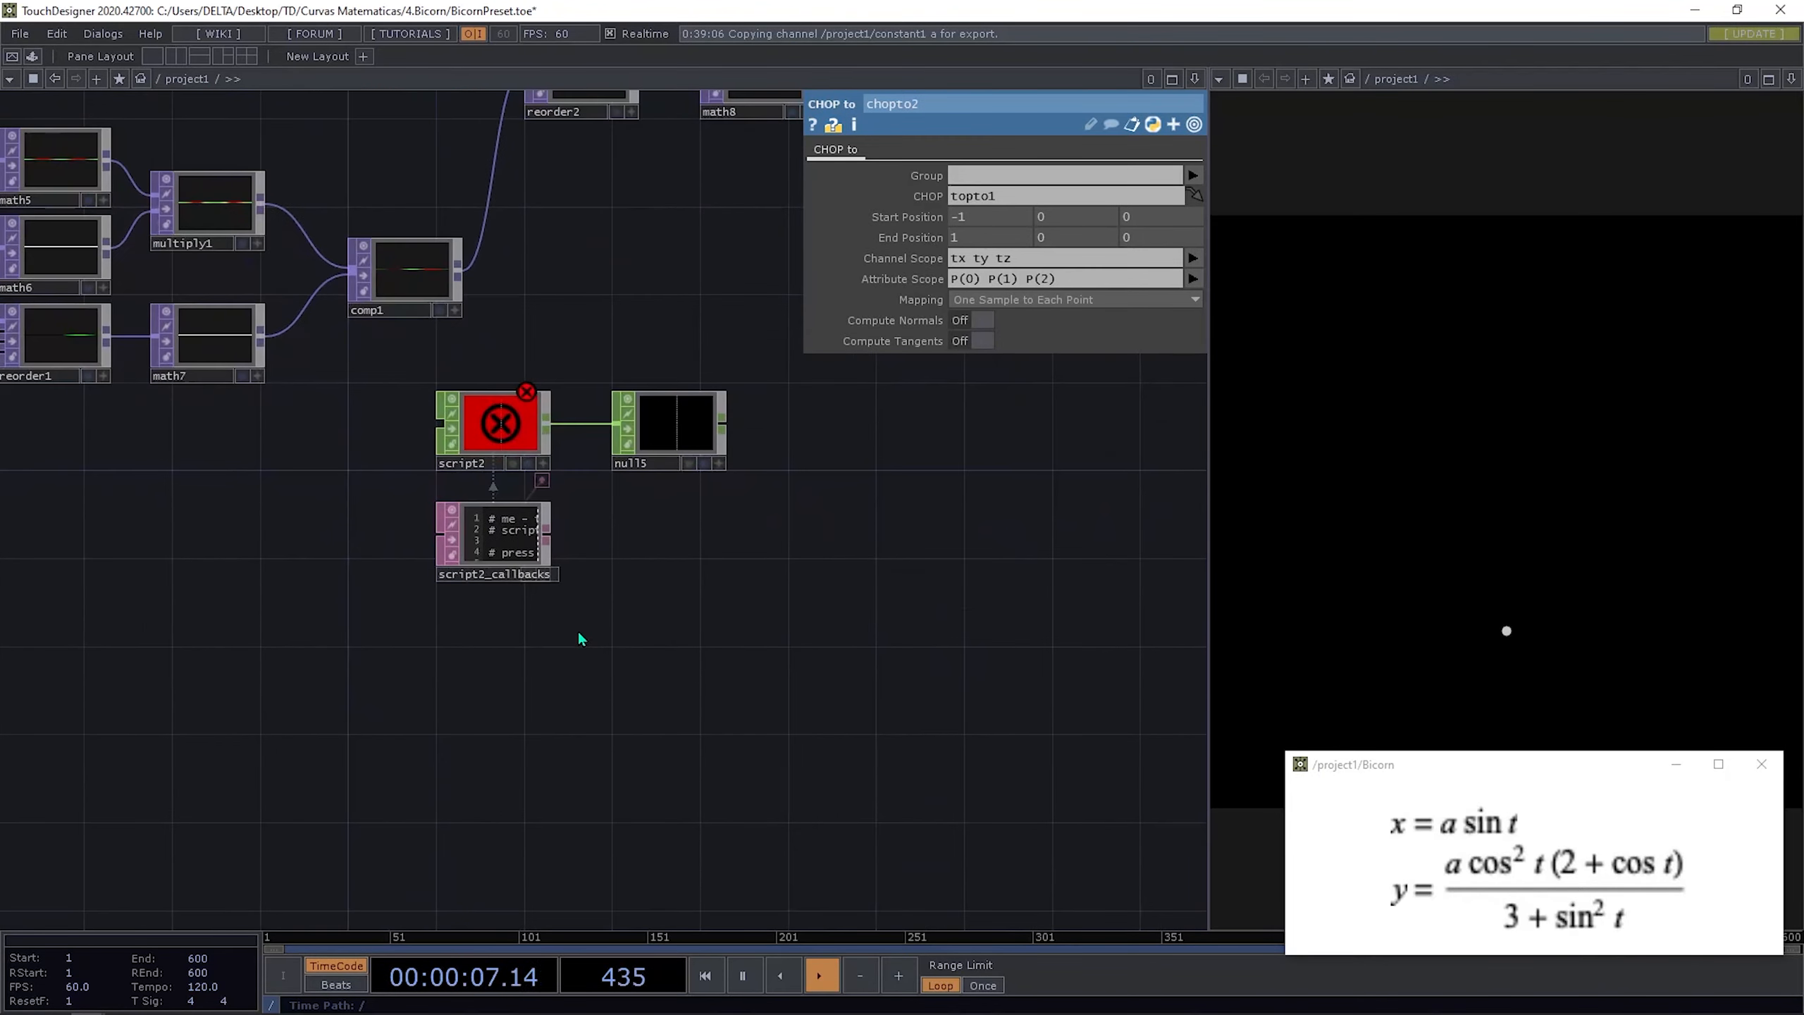
pyautogui.click(507, 435)
pyautogui.click(511, 555)
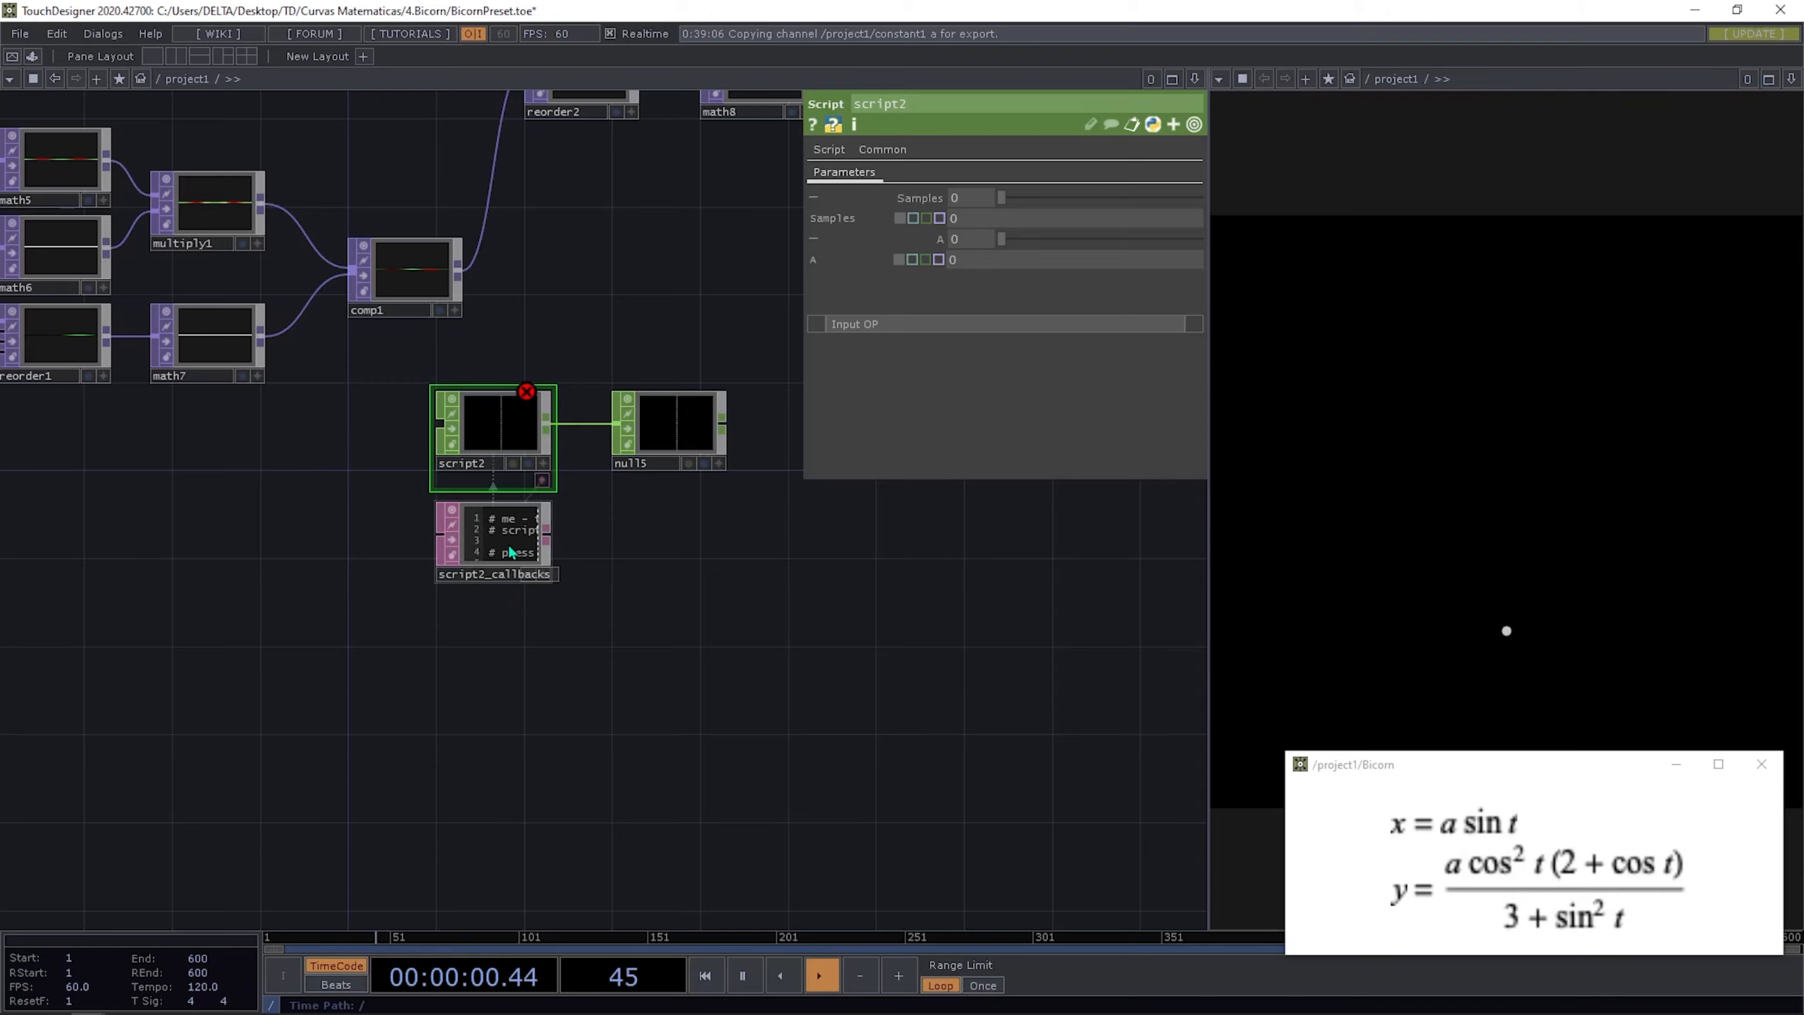
pyautogui.moveTo(761, 568); pyautogui.dragTo(886, 546)
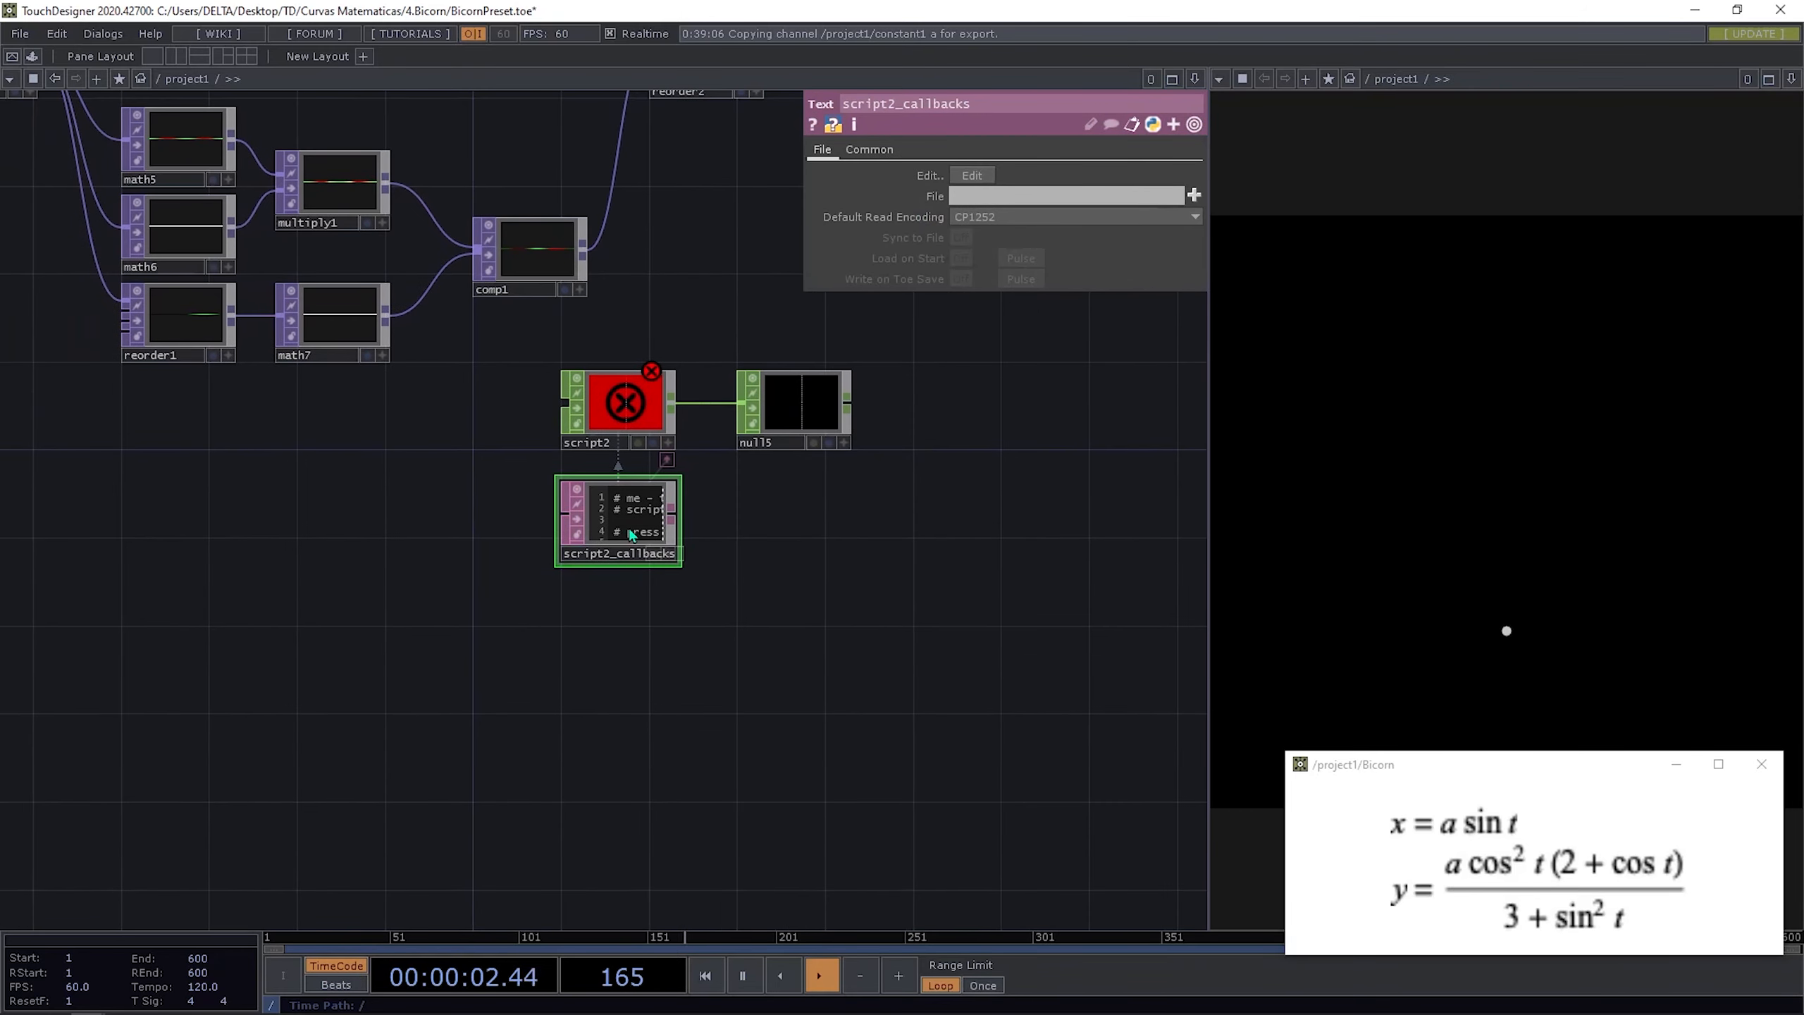
pyautogui.hotkey('ctrl', 'e')
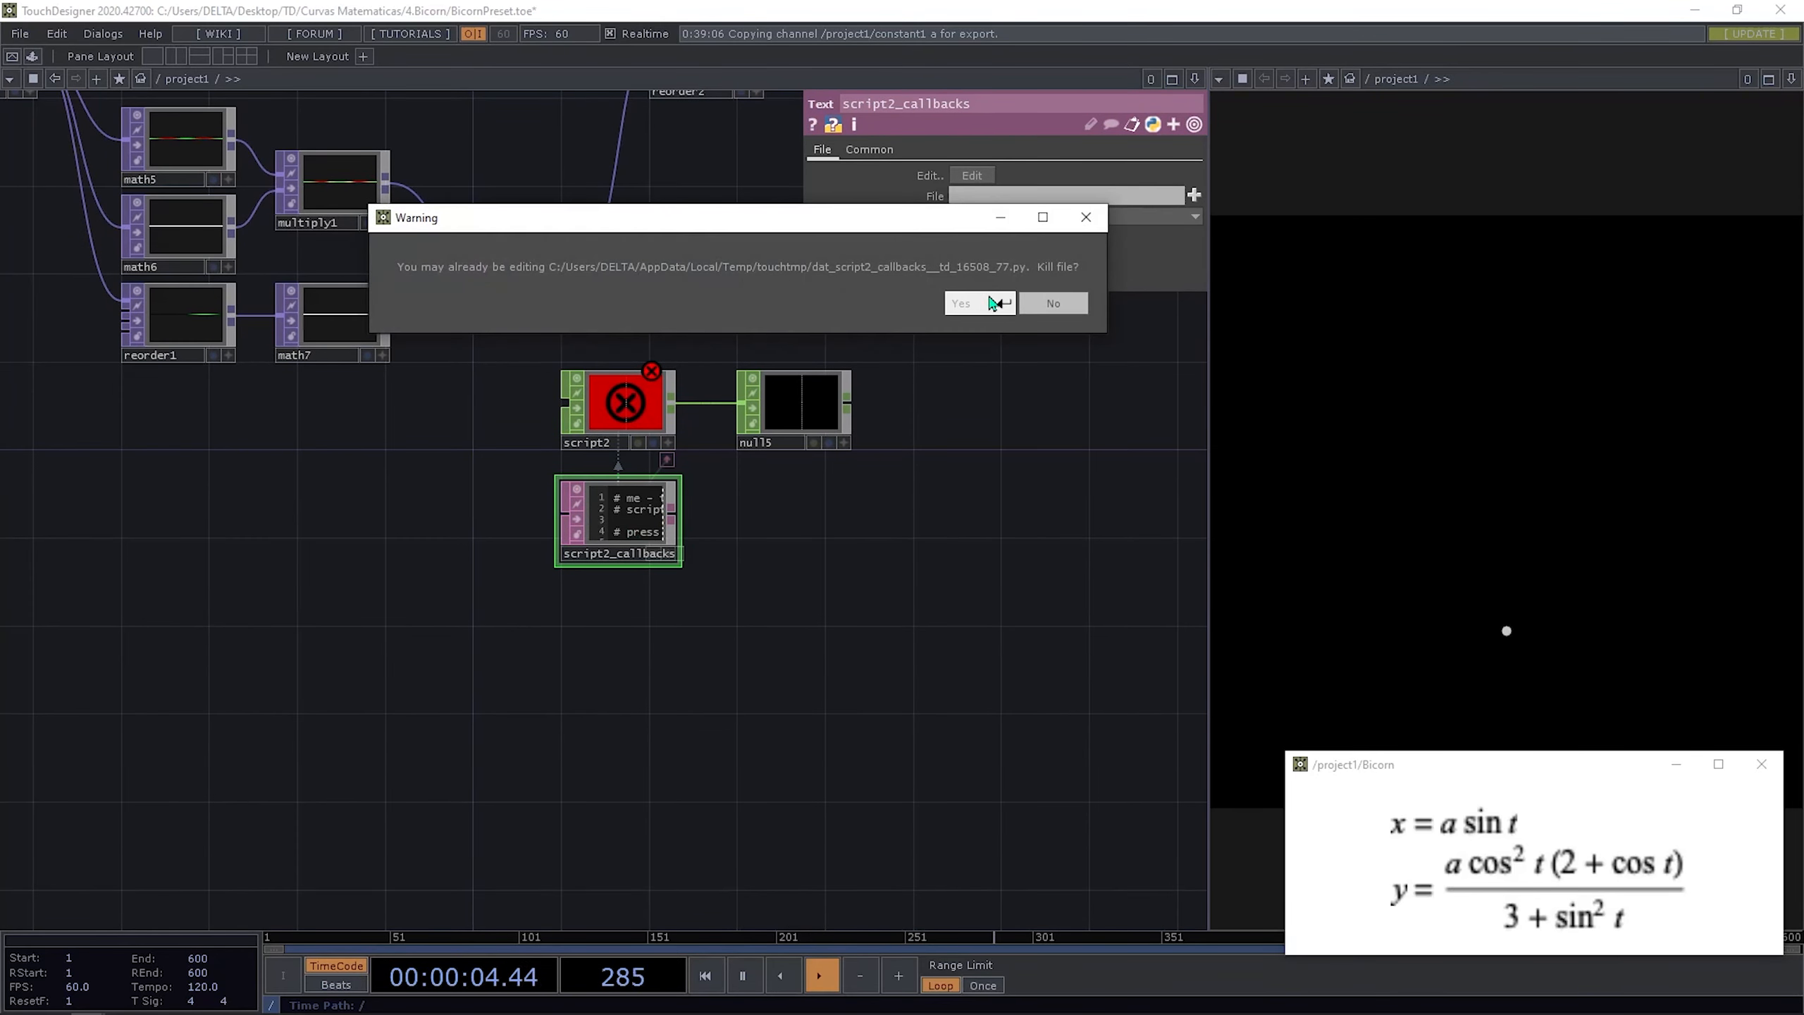
pyautogui.click(996, 303)
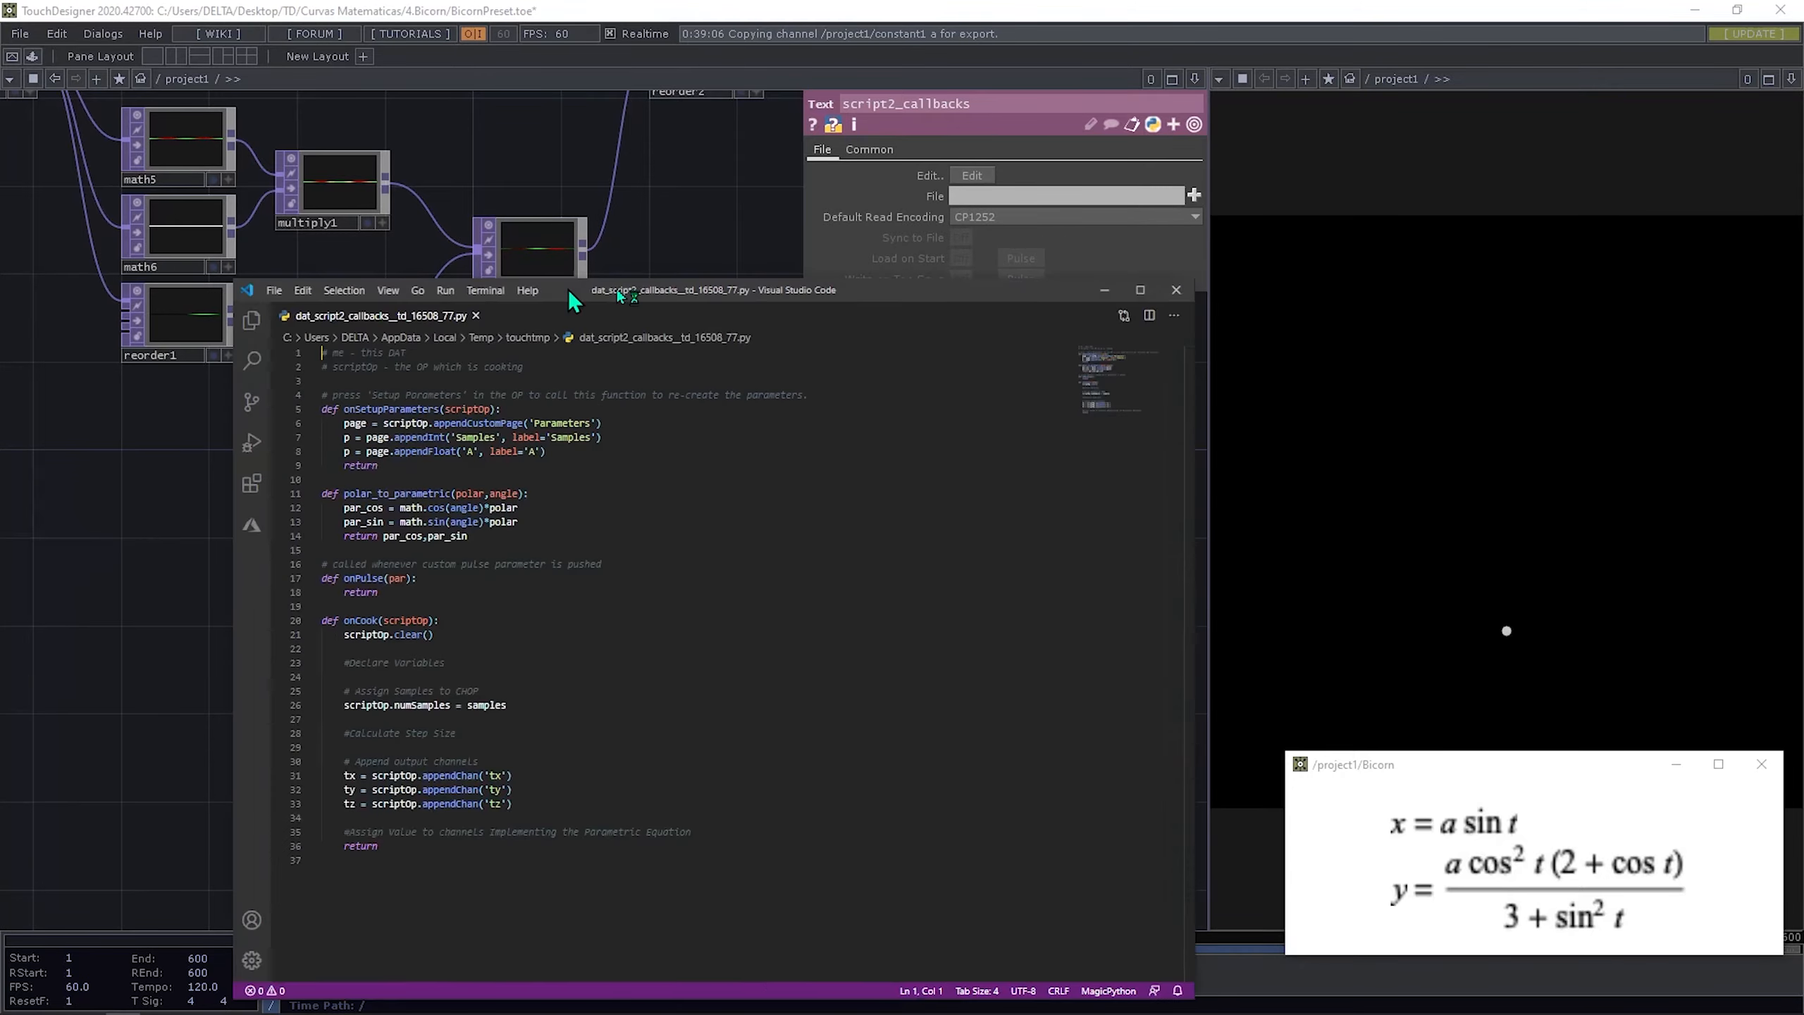
# Step: Arrange the Visual Studio Code window beside the TouchDesigner network so that script2 and its callbacks code can be seen together
pyautogui.moveTo(570, 294); pyautogui.dragTo(1173, 119)
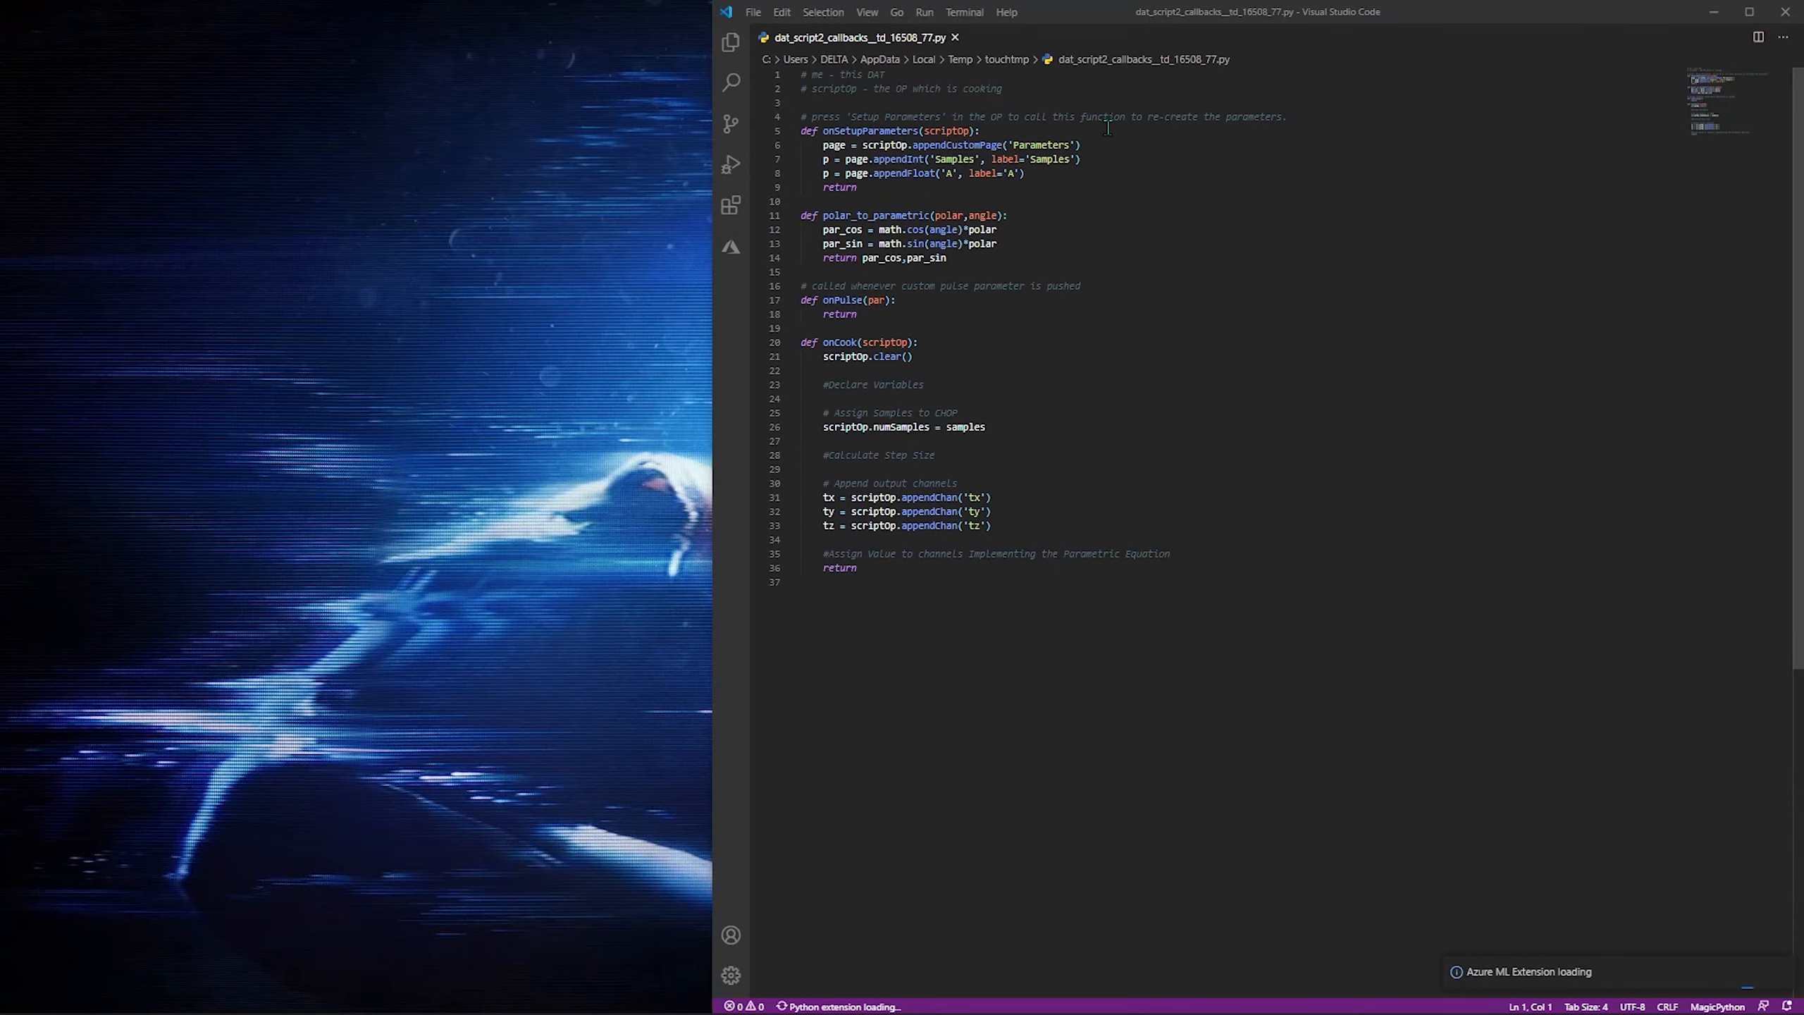
pyautogui.hotkey('alt', 'Tab')
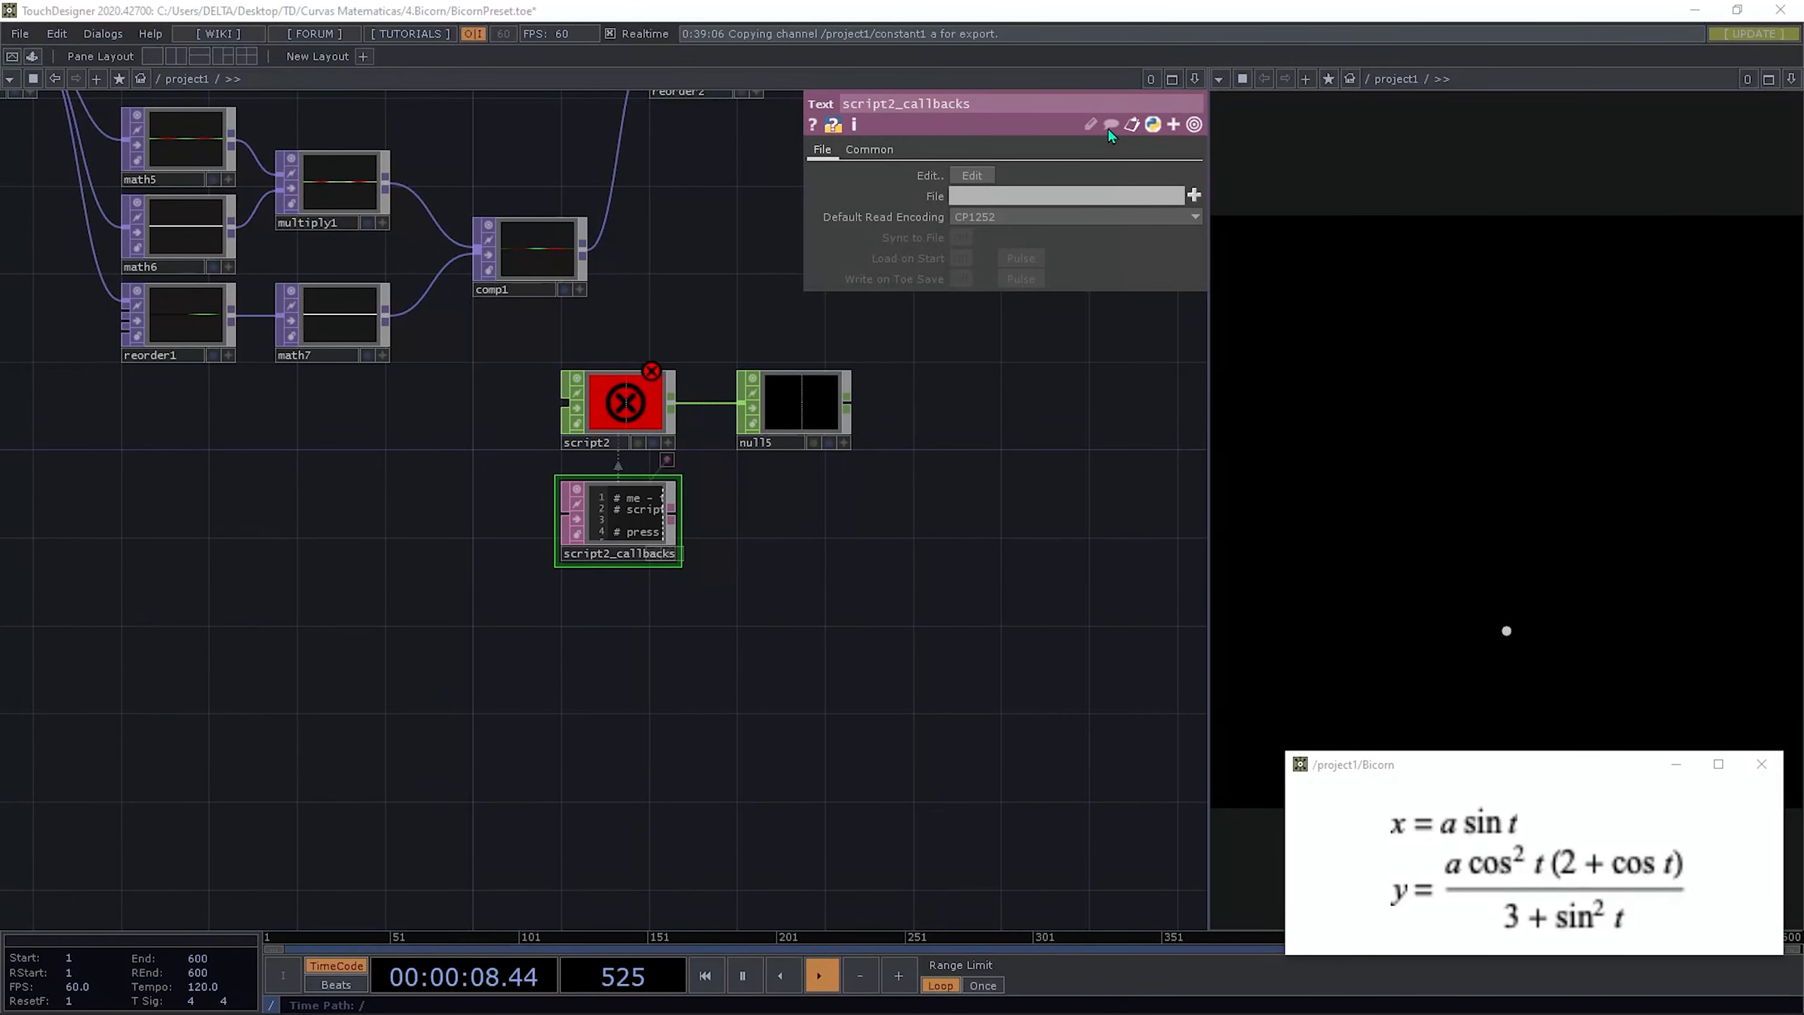
pyautogui.click(1110, 126)
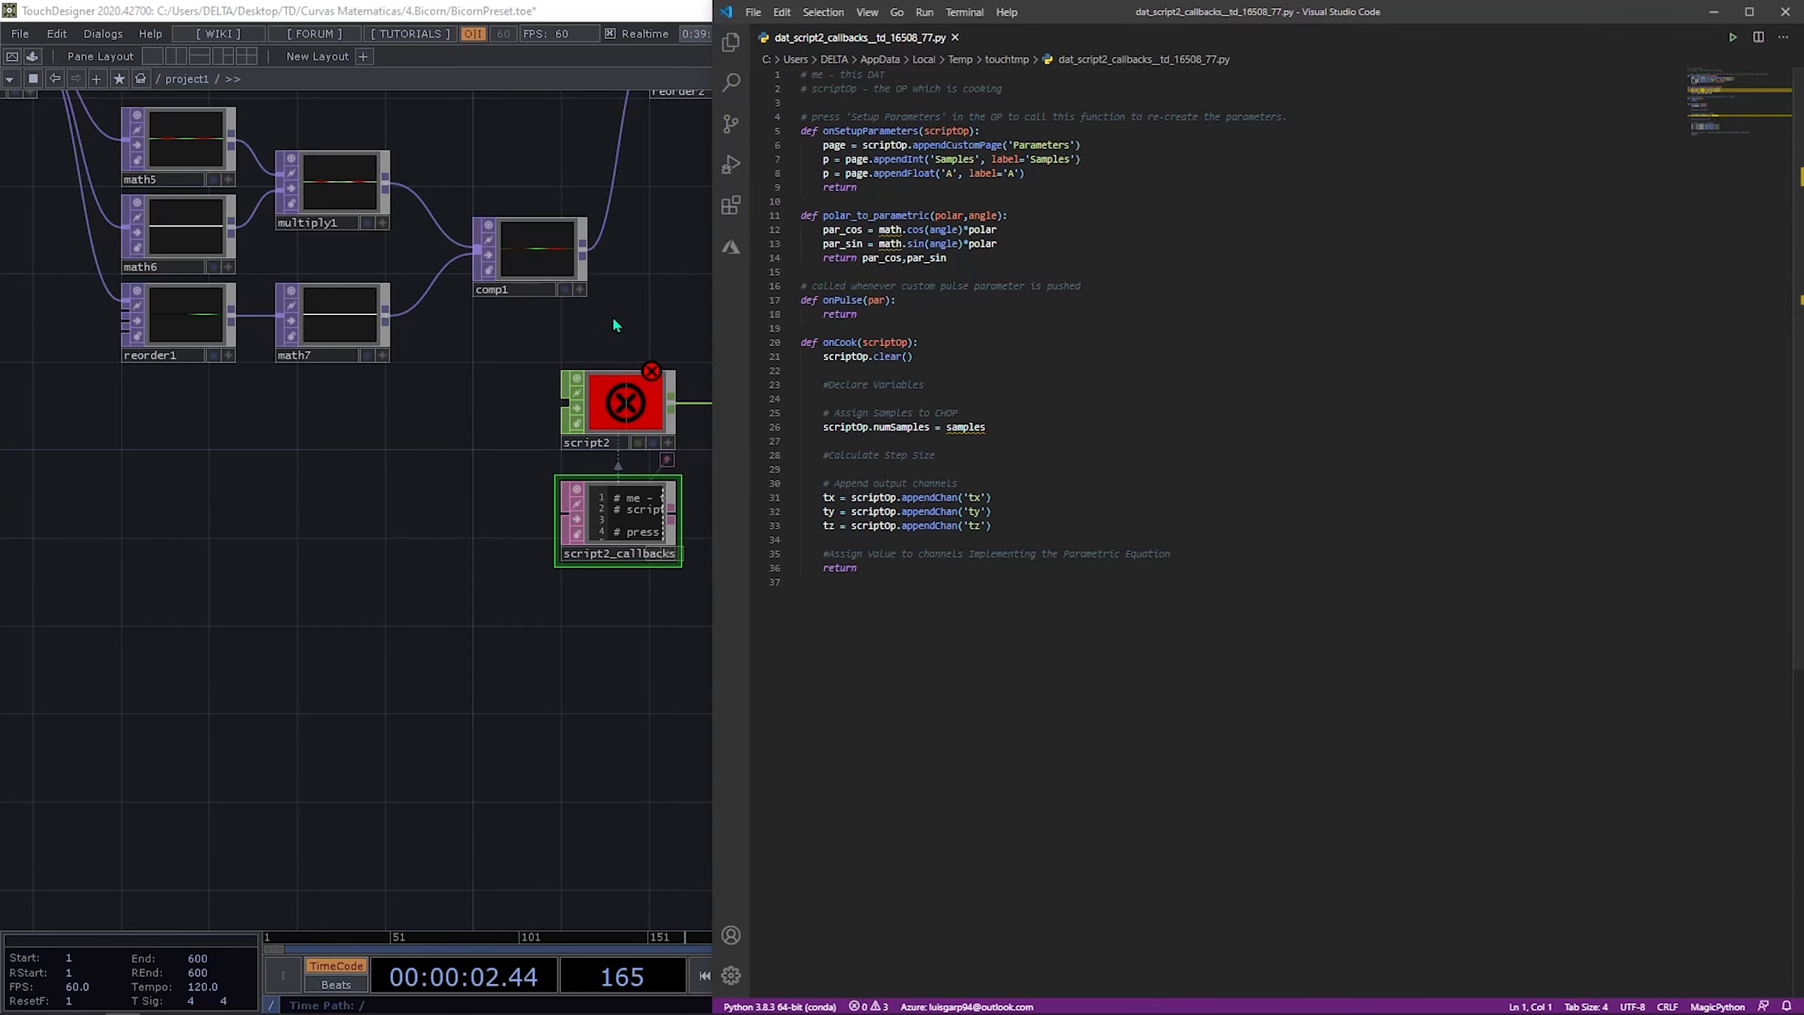
pyautogui.moveTo(552, 333); pyautogui.dragTo(401, 376)
pyautogui.moveTo(589, 388); pyautogui.dragTo(505, 493)
pyautogui.hotkey('alt', 'Tab')
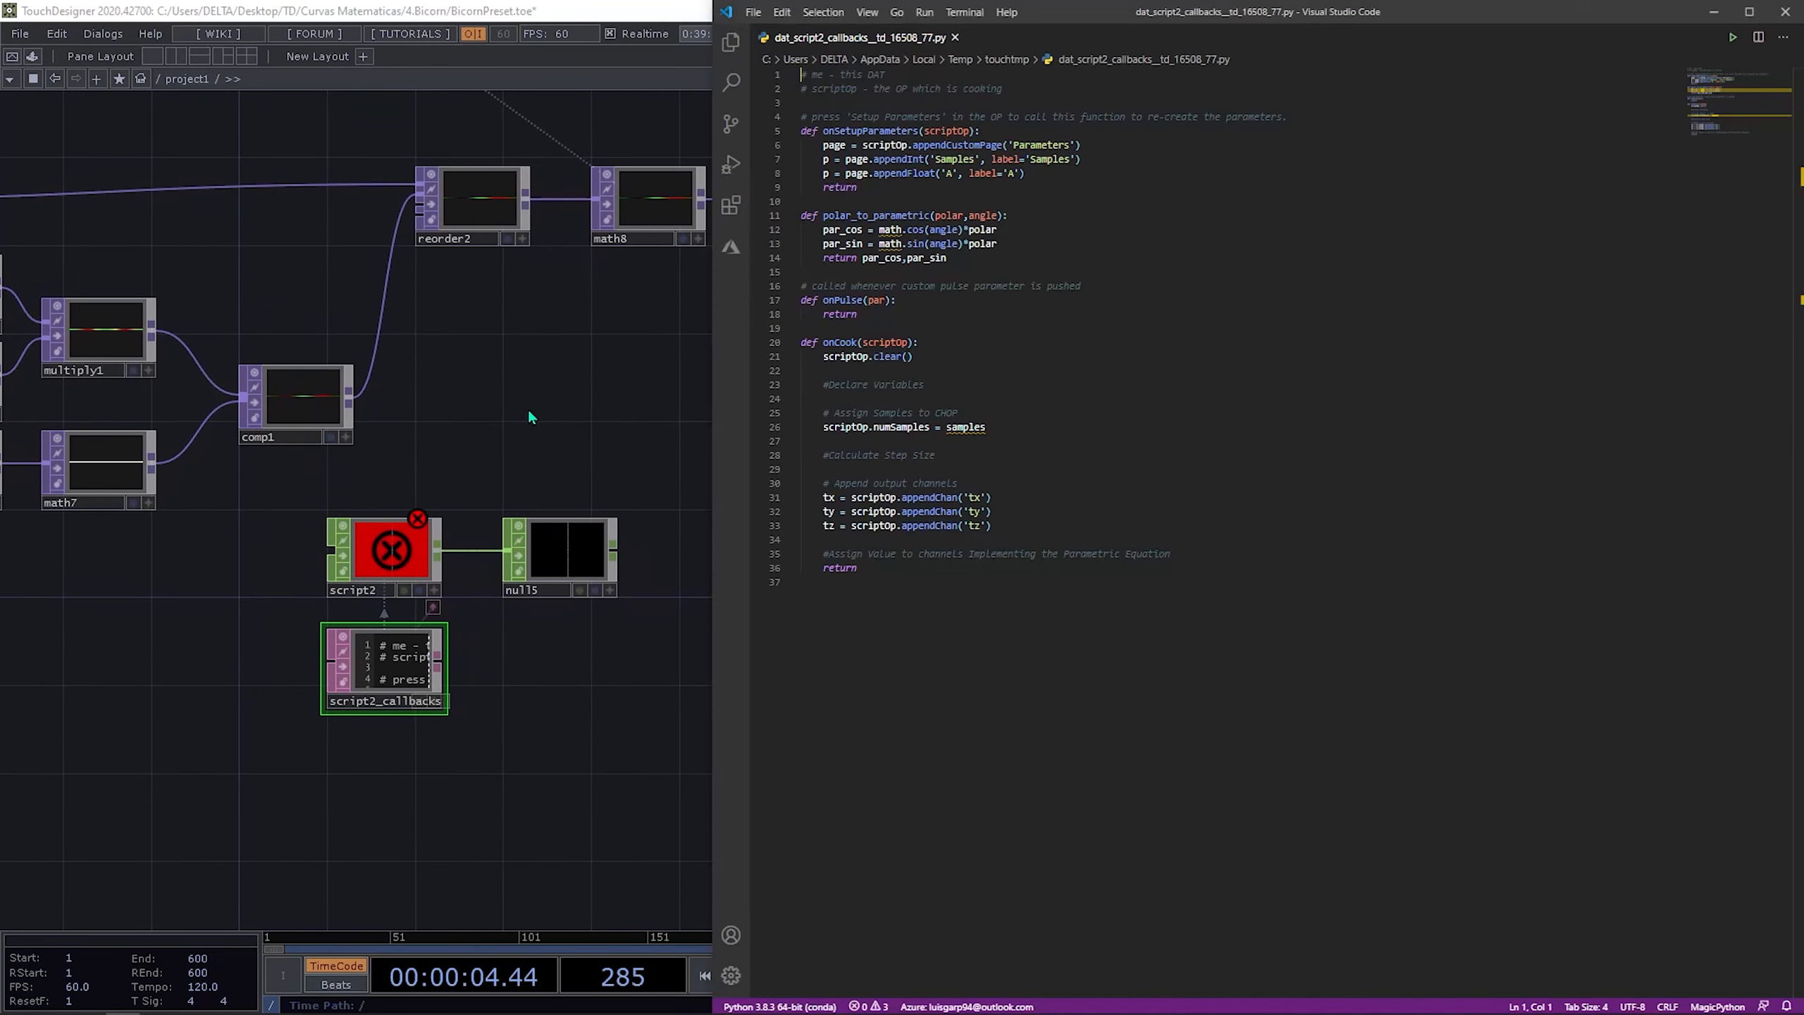
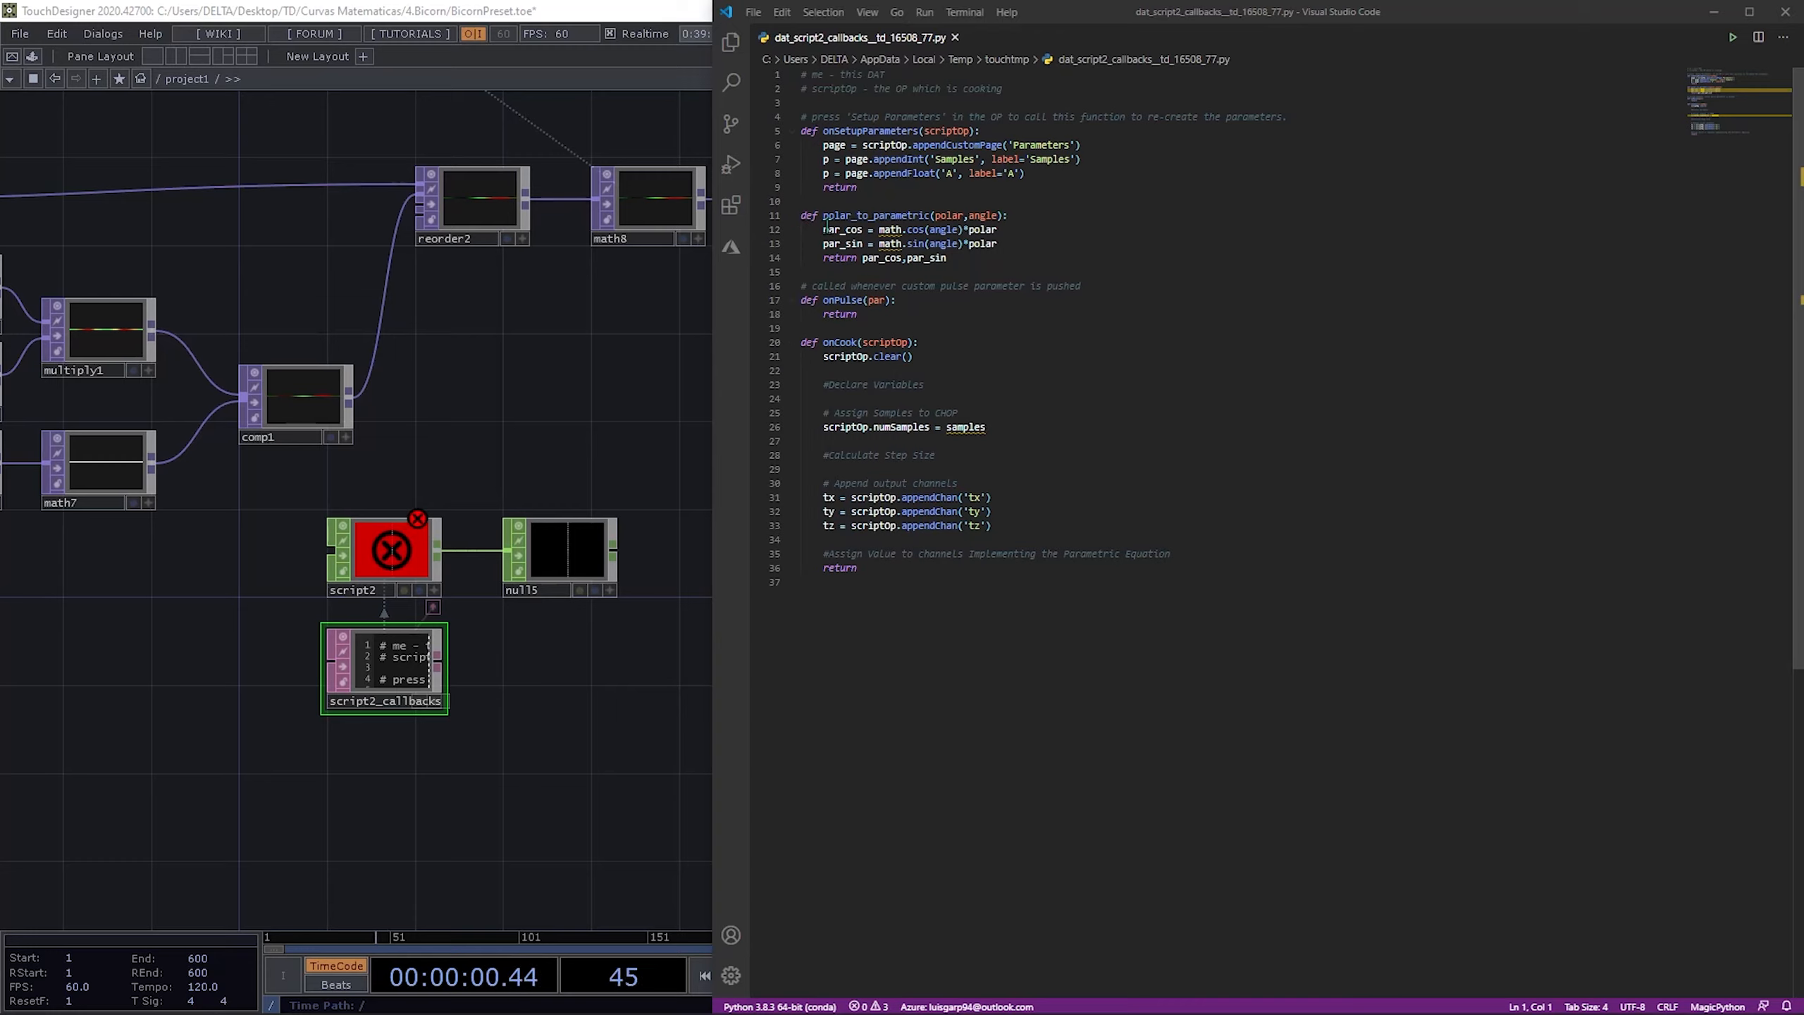
# Step: Collapse the polar_to_parametric function and declare samples = scriptOp.par.Samples under the Declare Variables comment in onCook
pyautogui.click(792, 217)
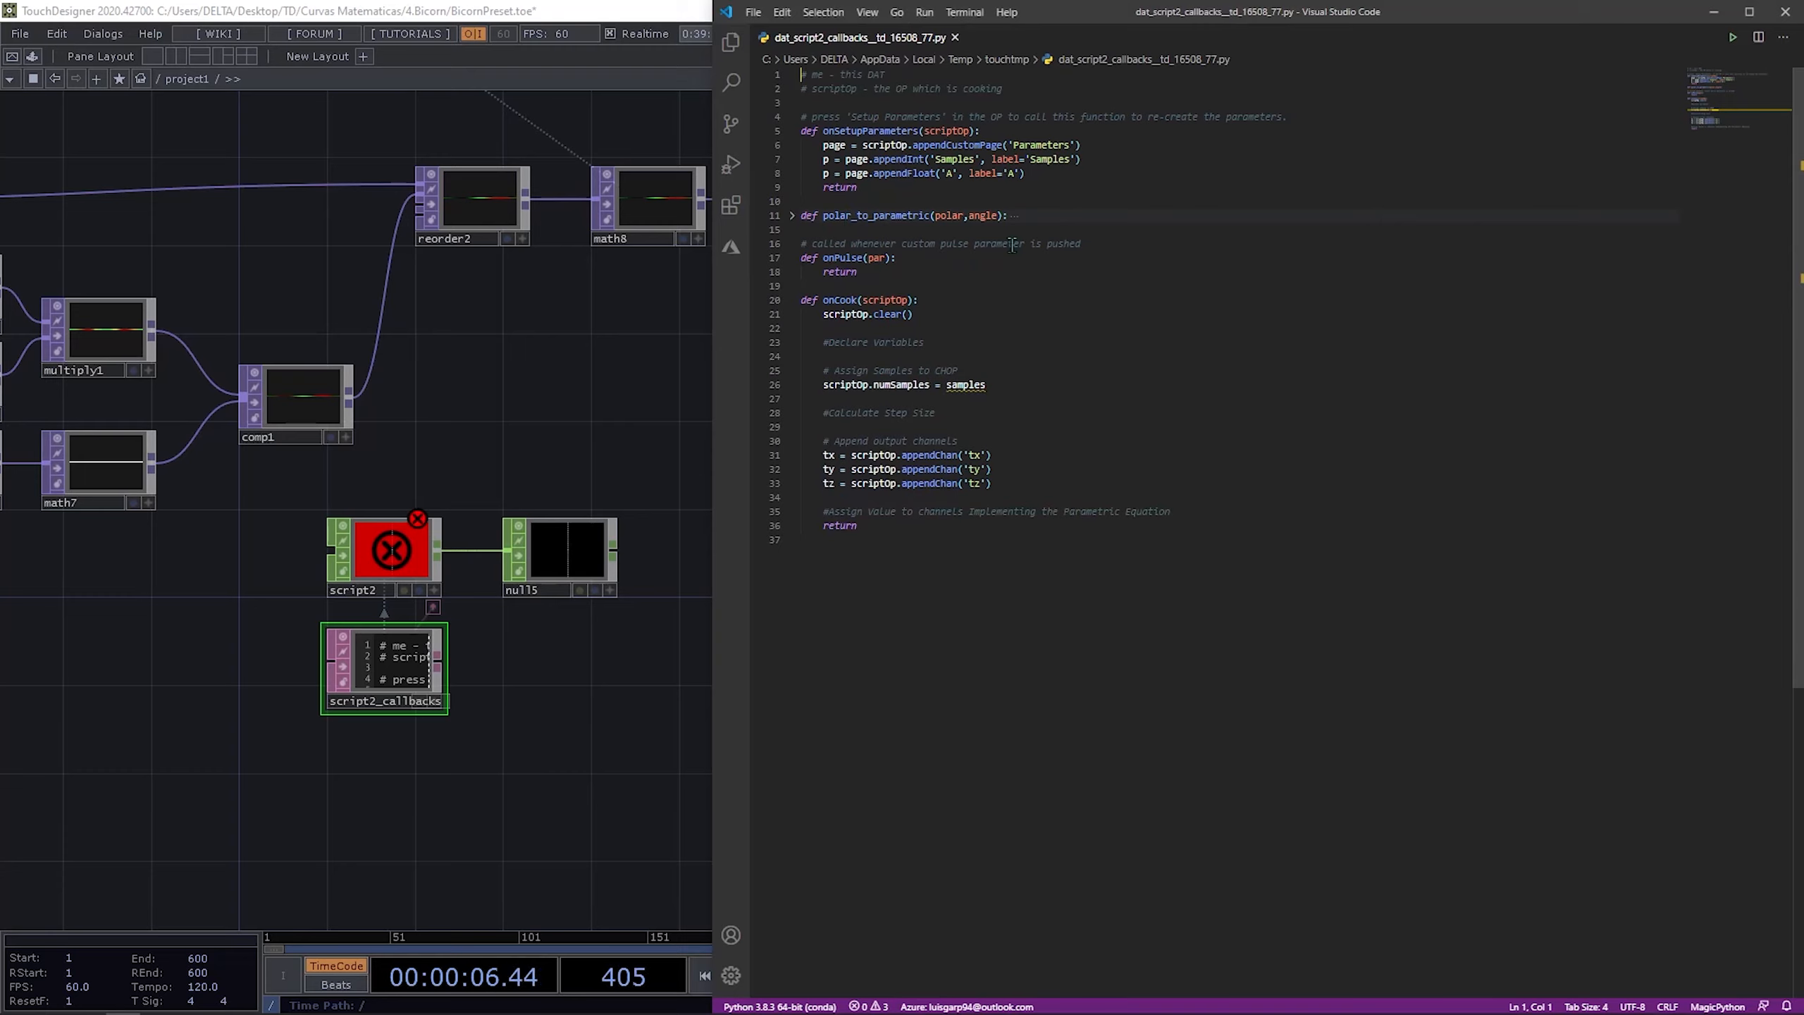
pyautogui.click(942, 344)
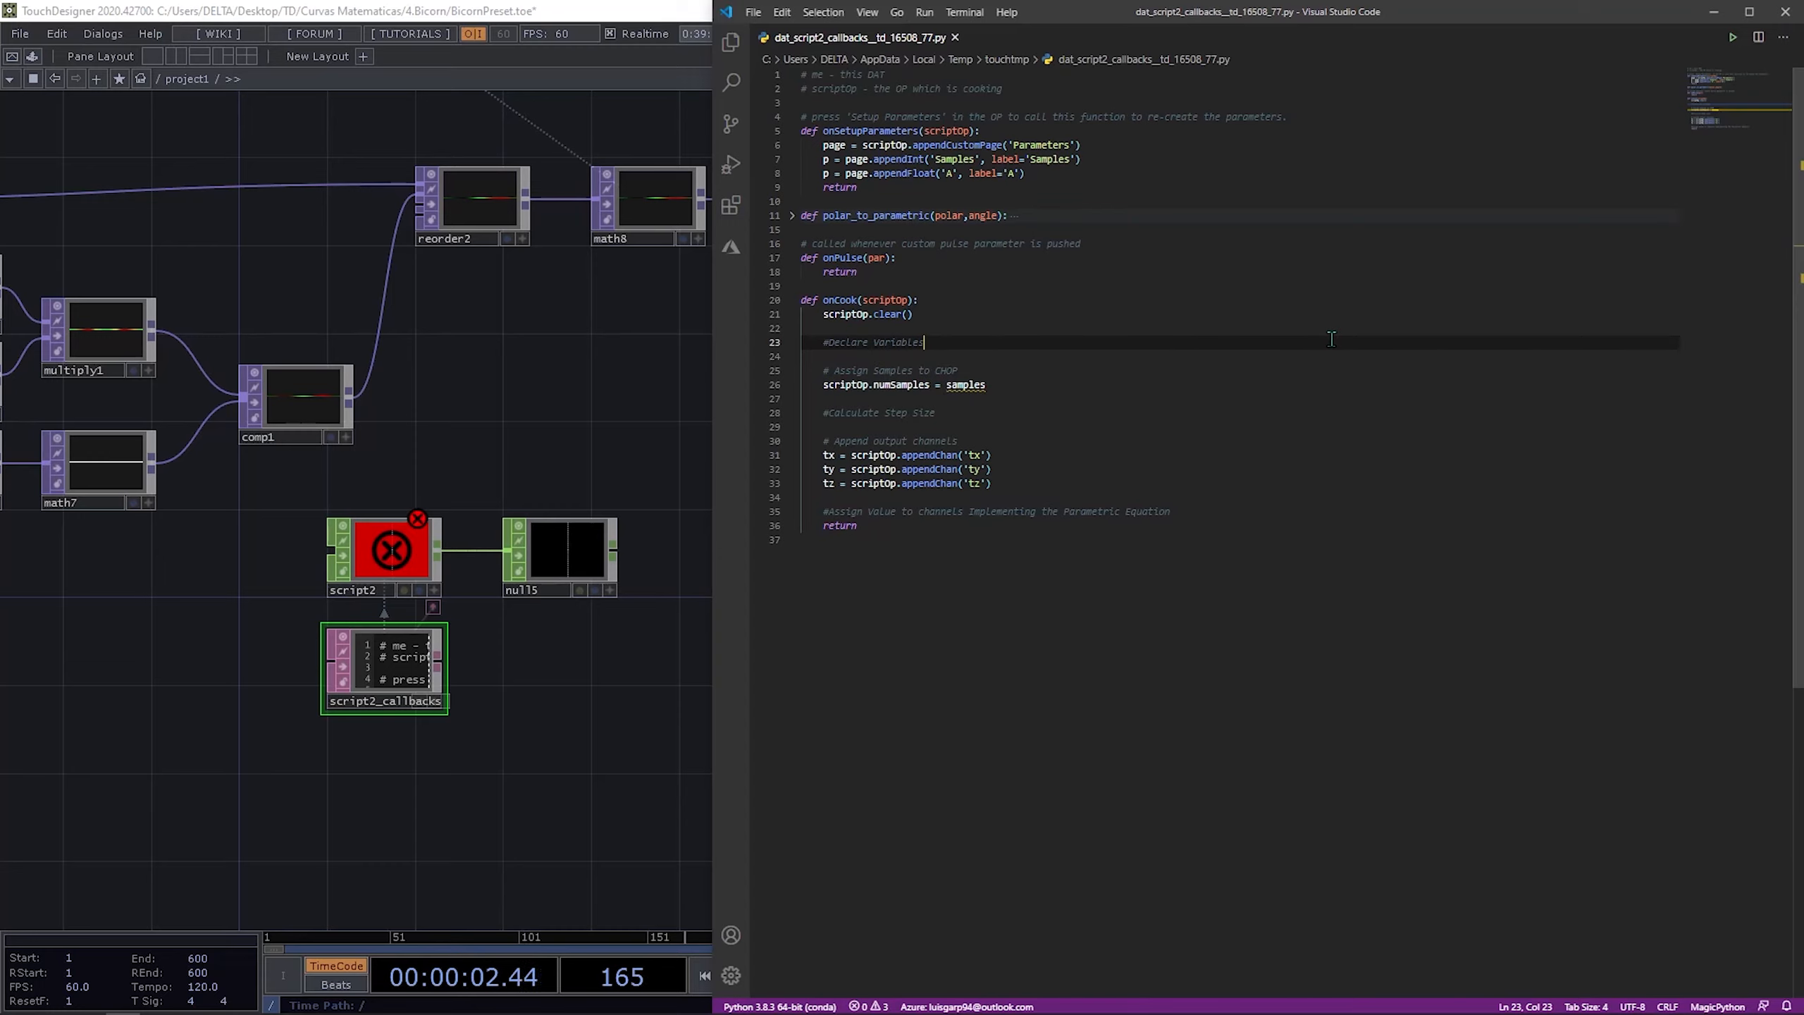
pyautogui.press('Return')
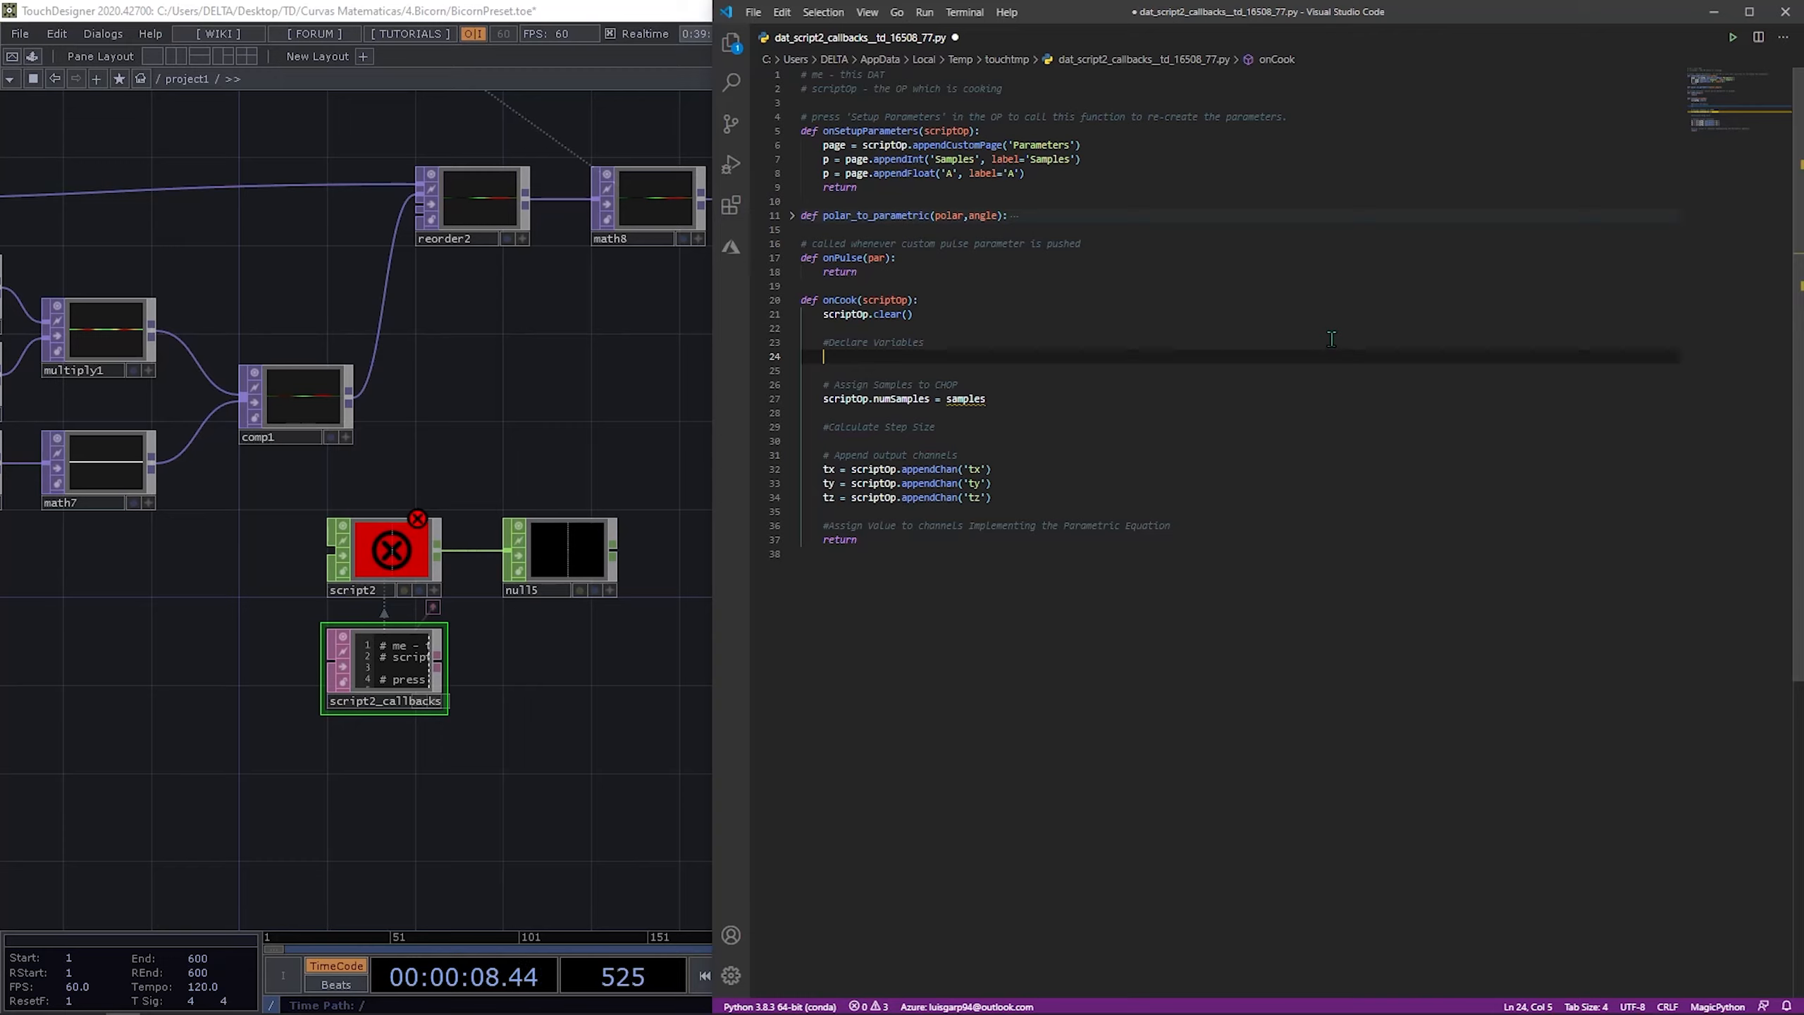
pyautogui.write('amples = ')
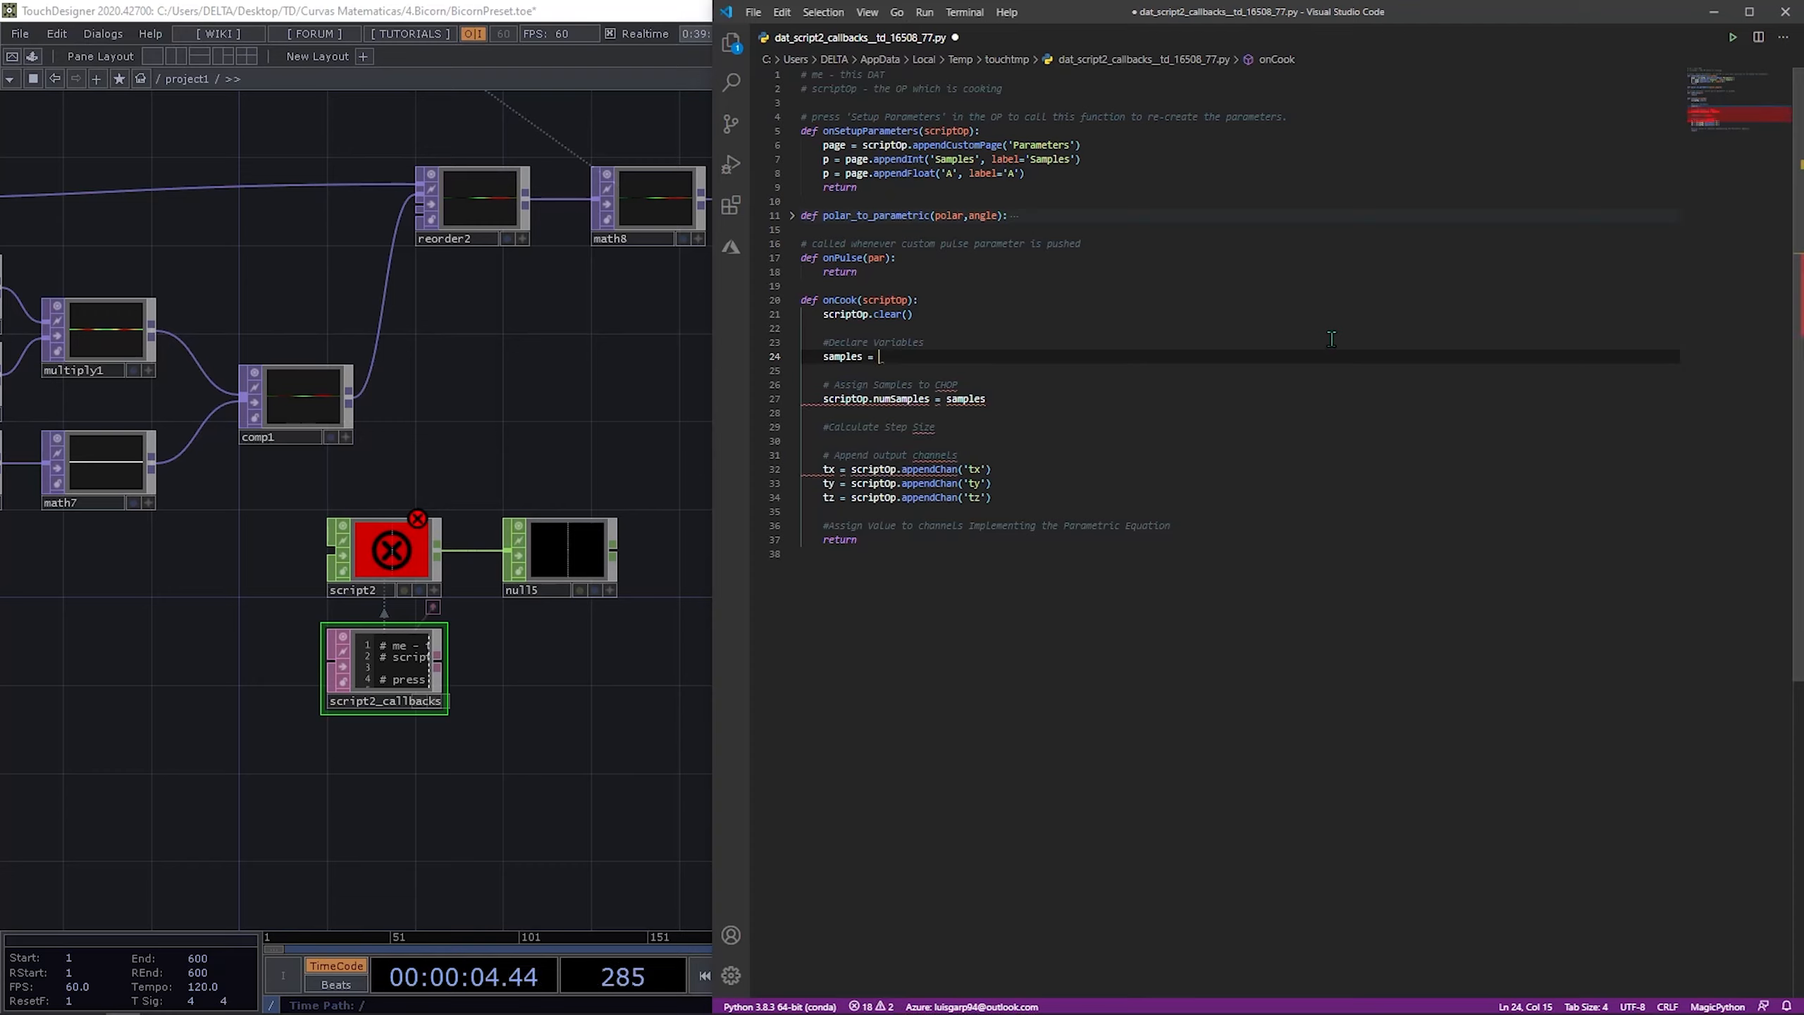
pyautogui.write('op')
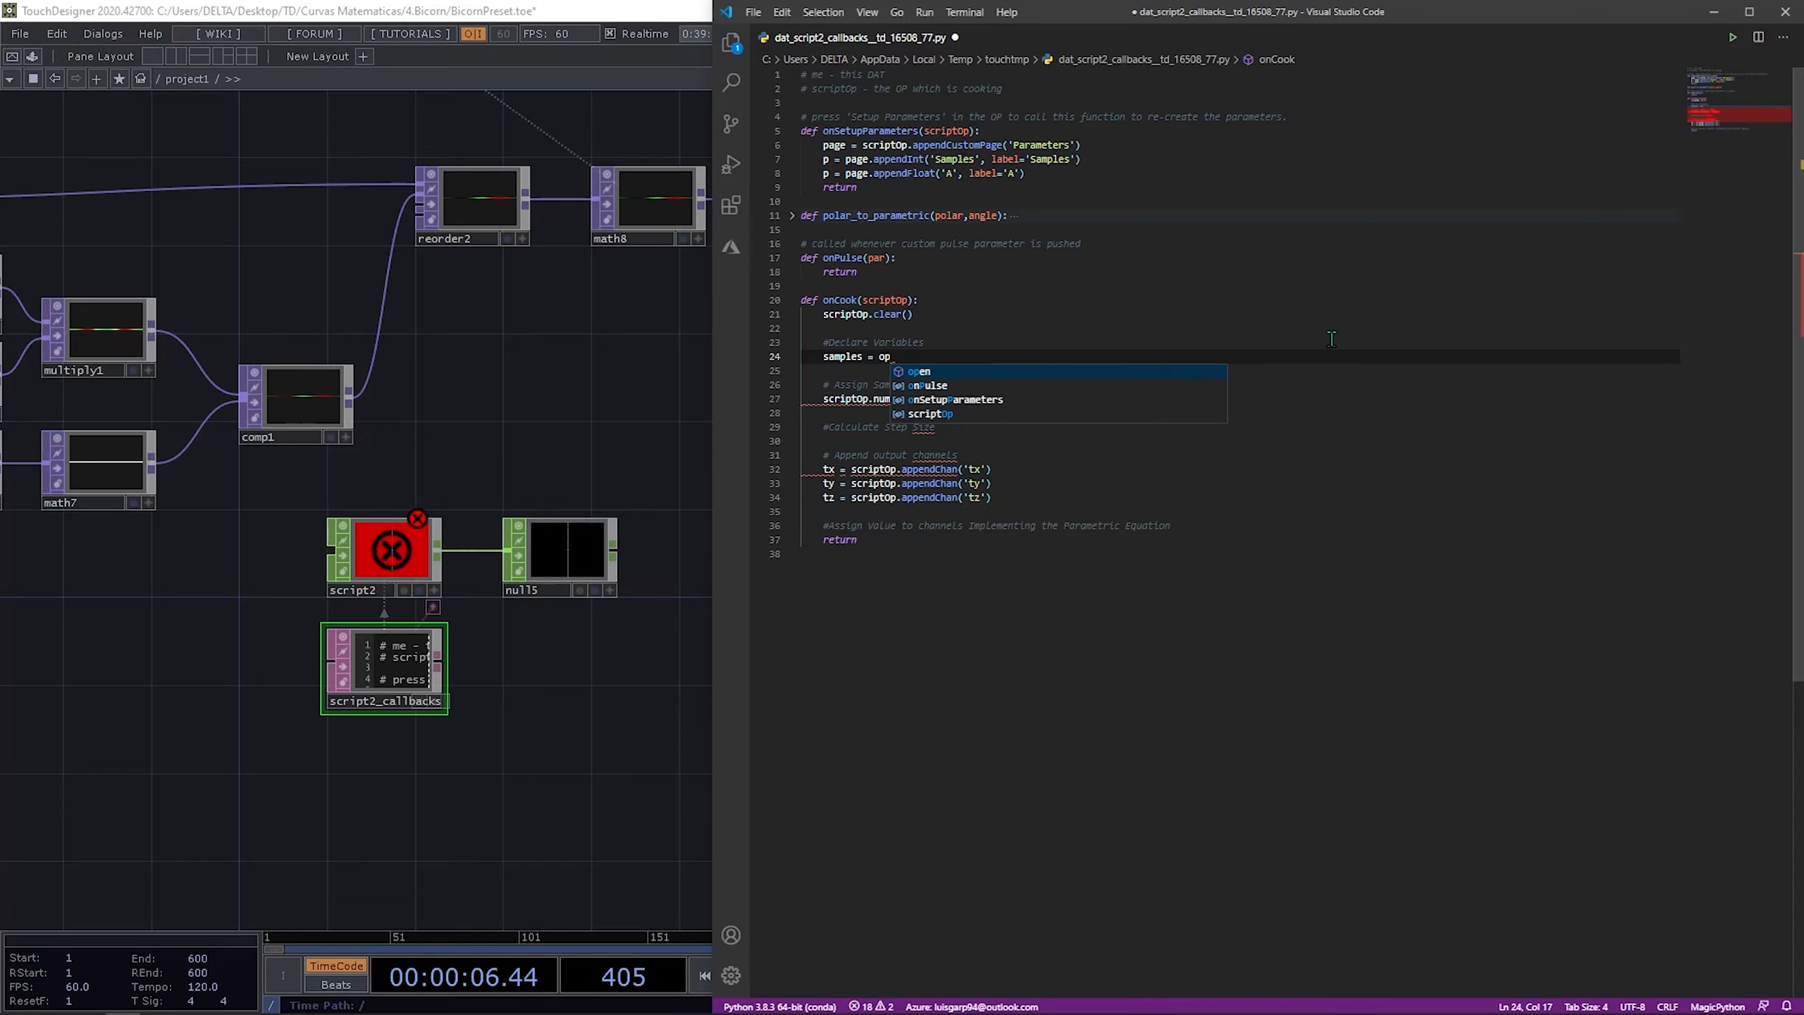
pyautogui.press('BackSpace')
pyautogui.press('BackSpace')
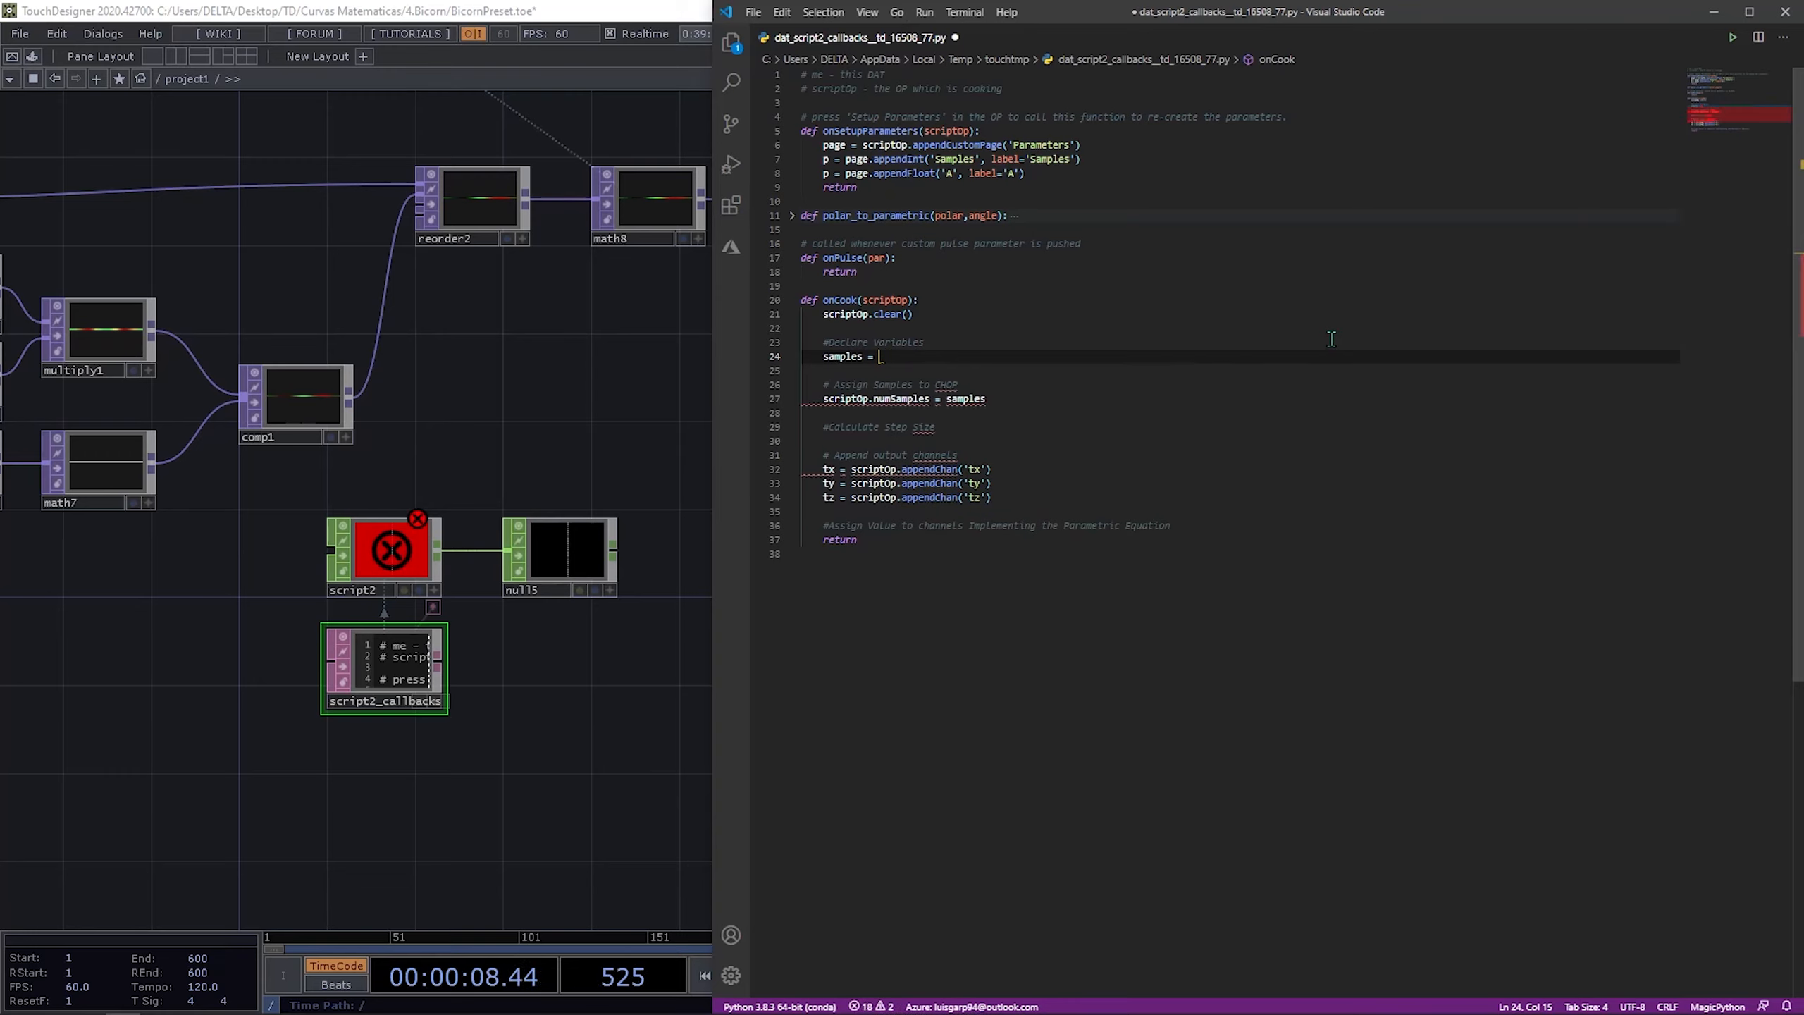
pyautogui.write('scriptOp.par.')
pyautogui.press('BackSpace')
pyautogui.press('BackSpace')
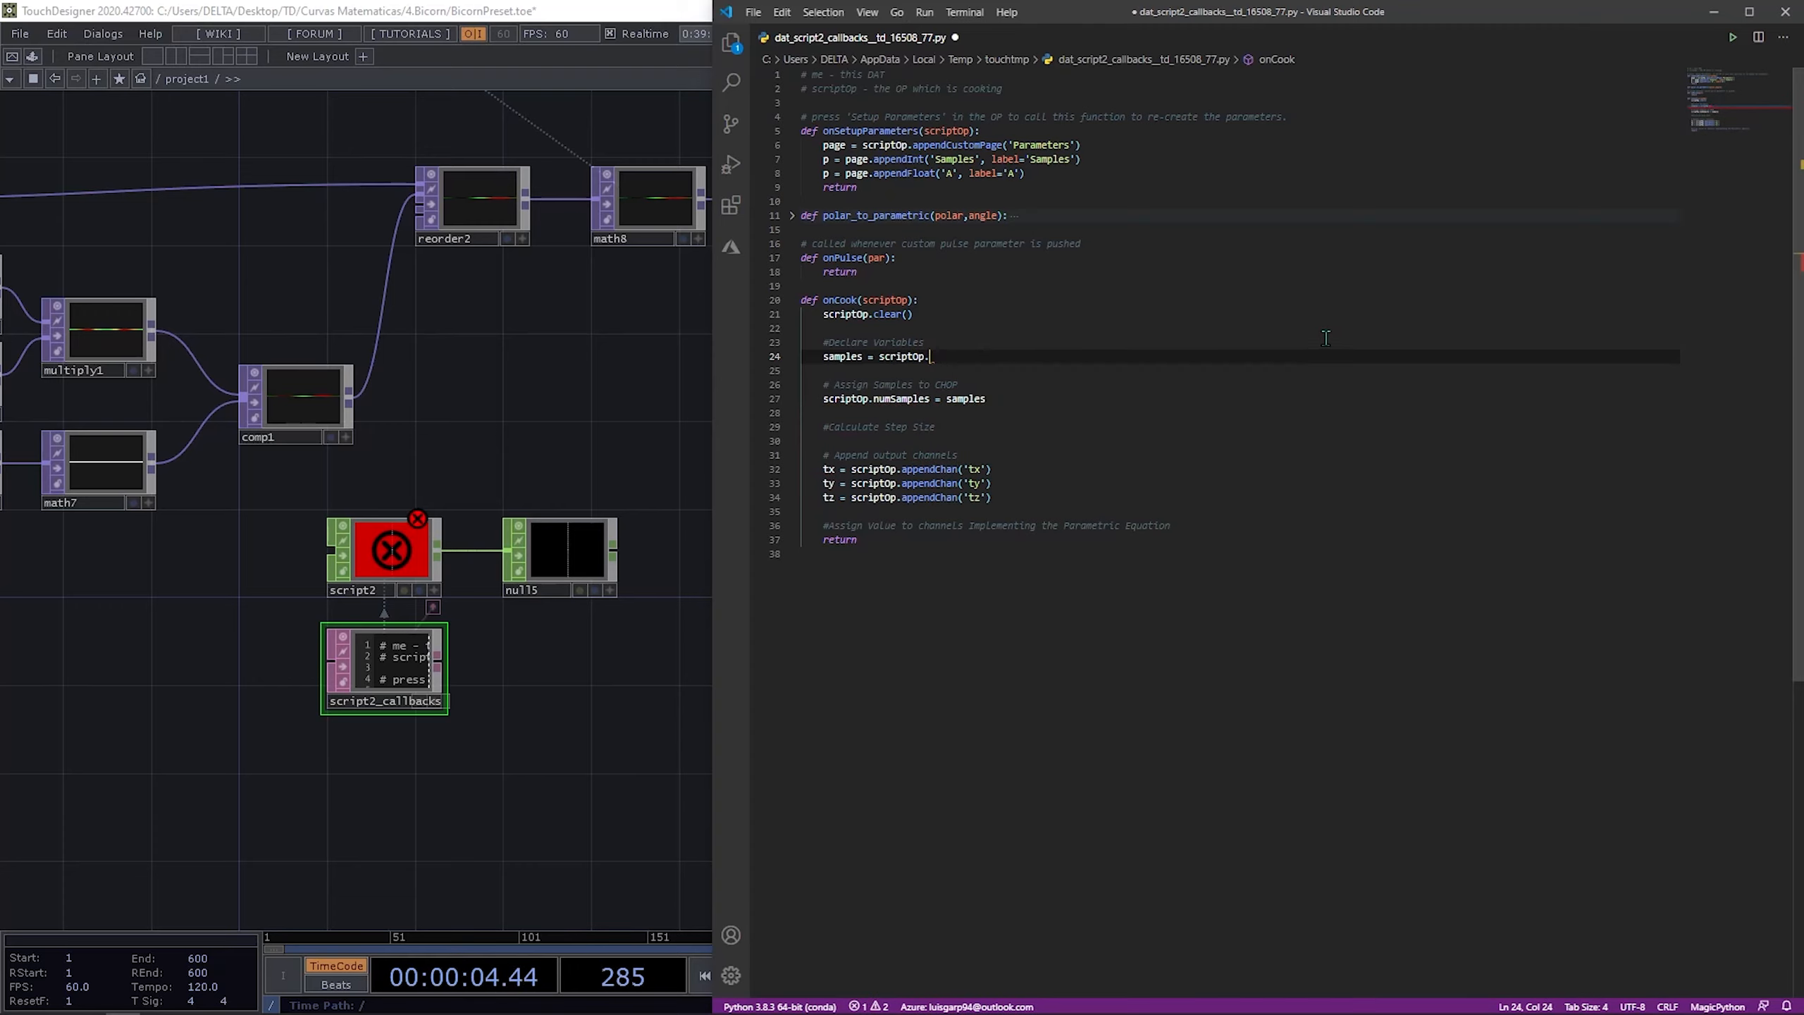
pyautogui.write('r.Sa,')
pyautogui.press('BackSpace')
pyautogui.write('mples')
# Step: Declare a = scriptOp.par.A on the line below the samples variable
pyautogui.press('Return')
pyautogui.write('a ')
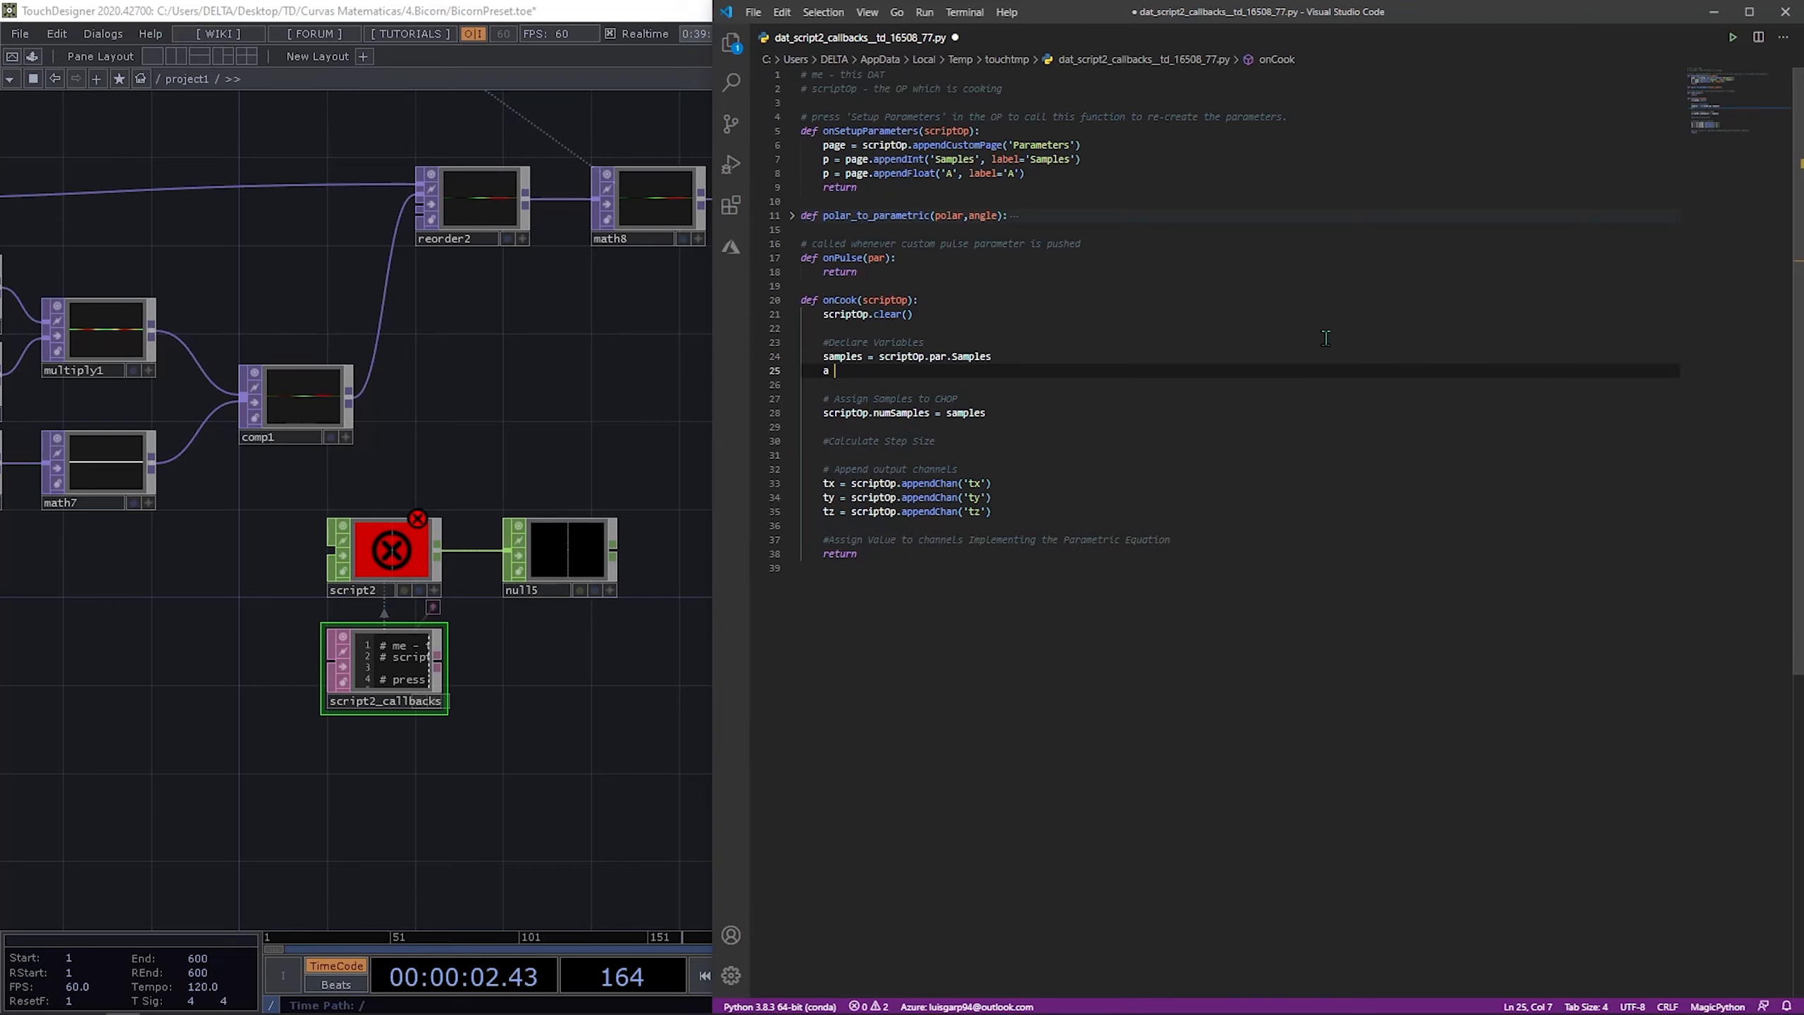
pyautogui.write('+')
pyautogui.write('= ')
pyautogui.write('s')
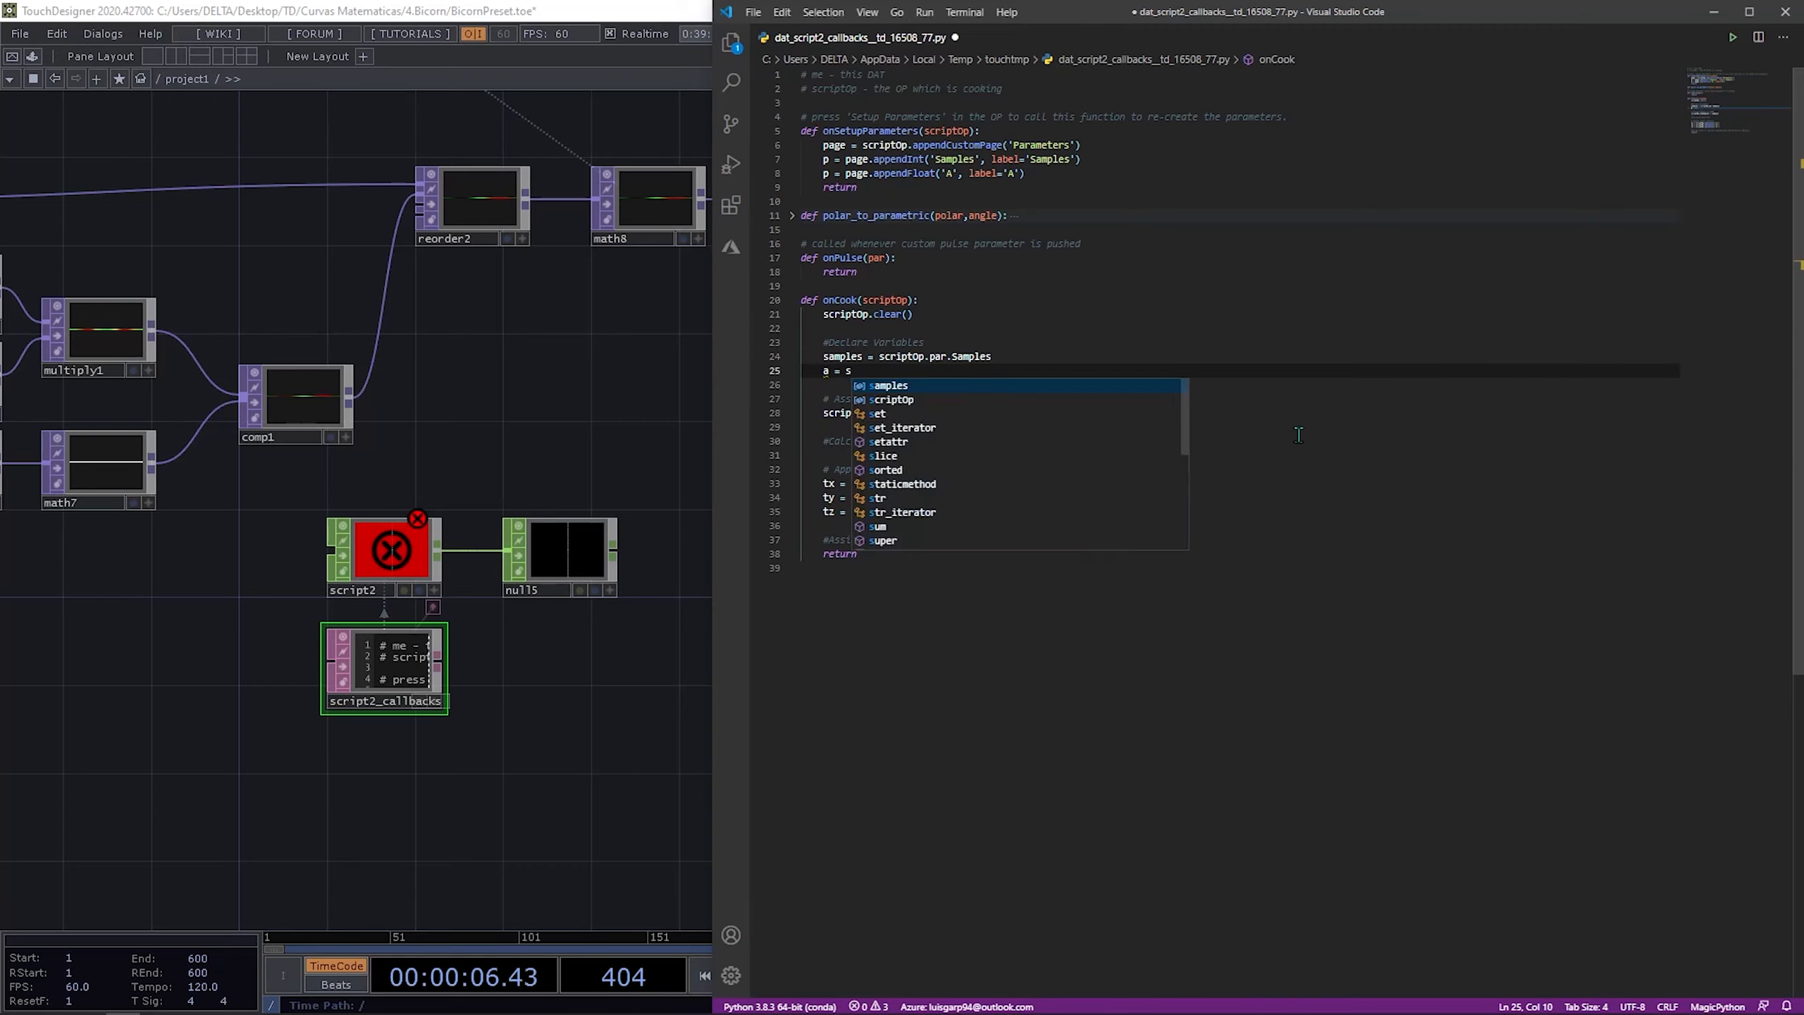
pyautogui.write('criptOp.p')
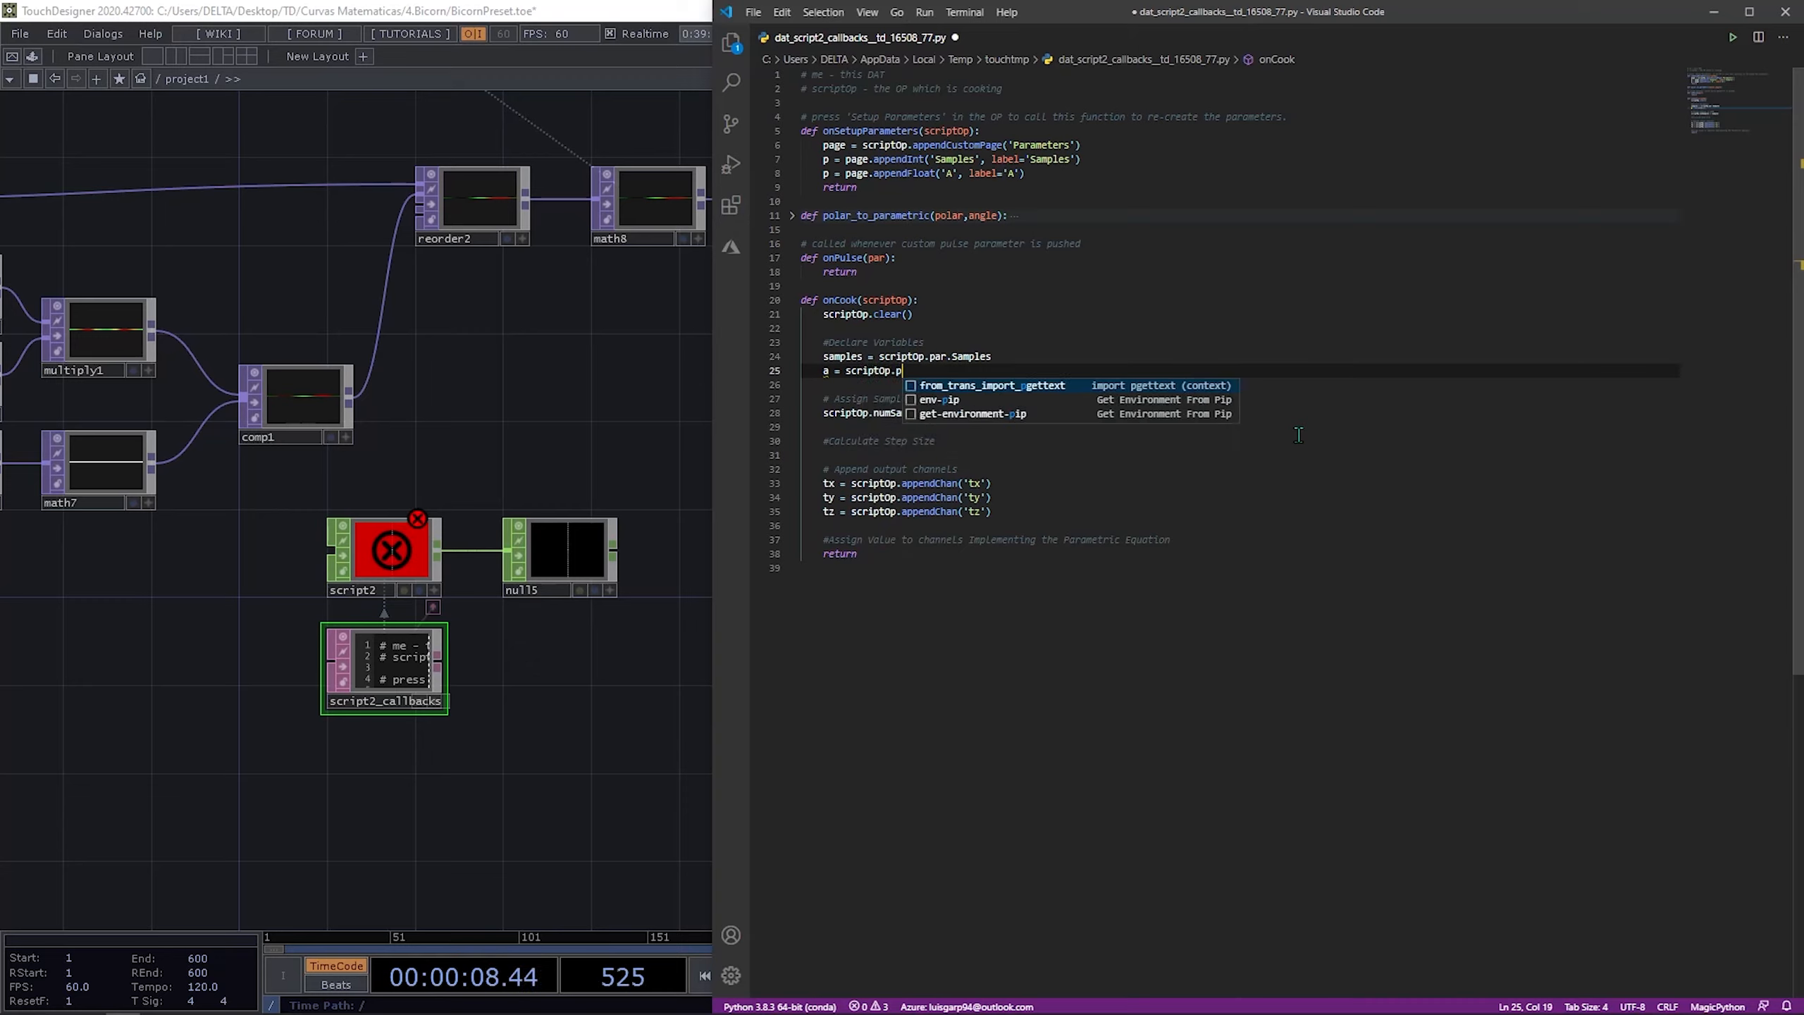
pyautogui.write('ar.*args')
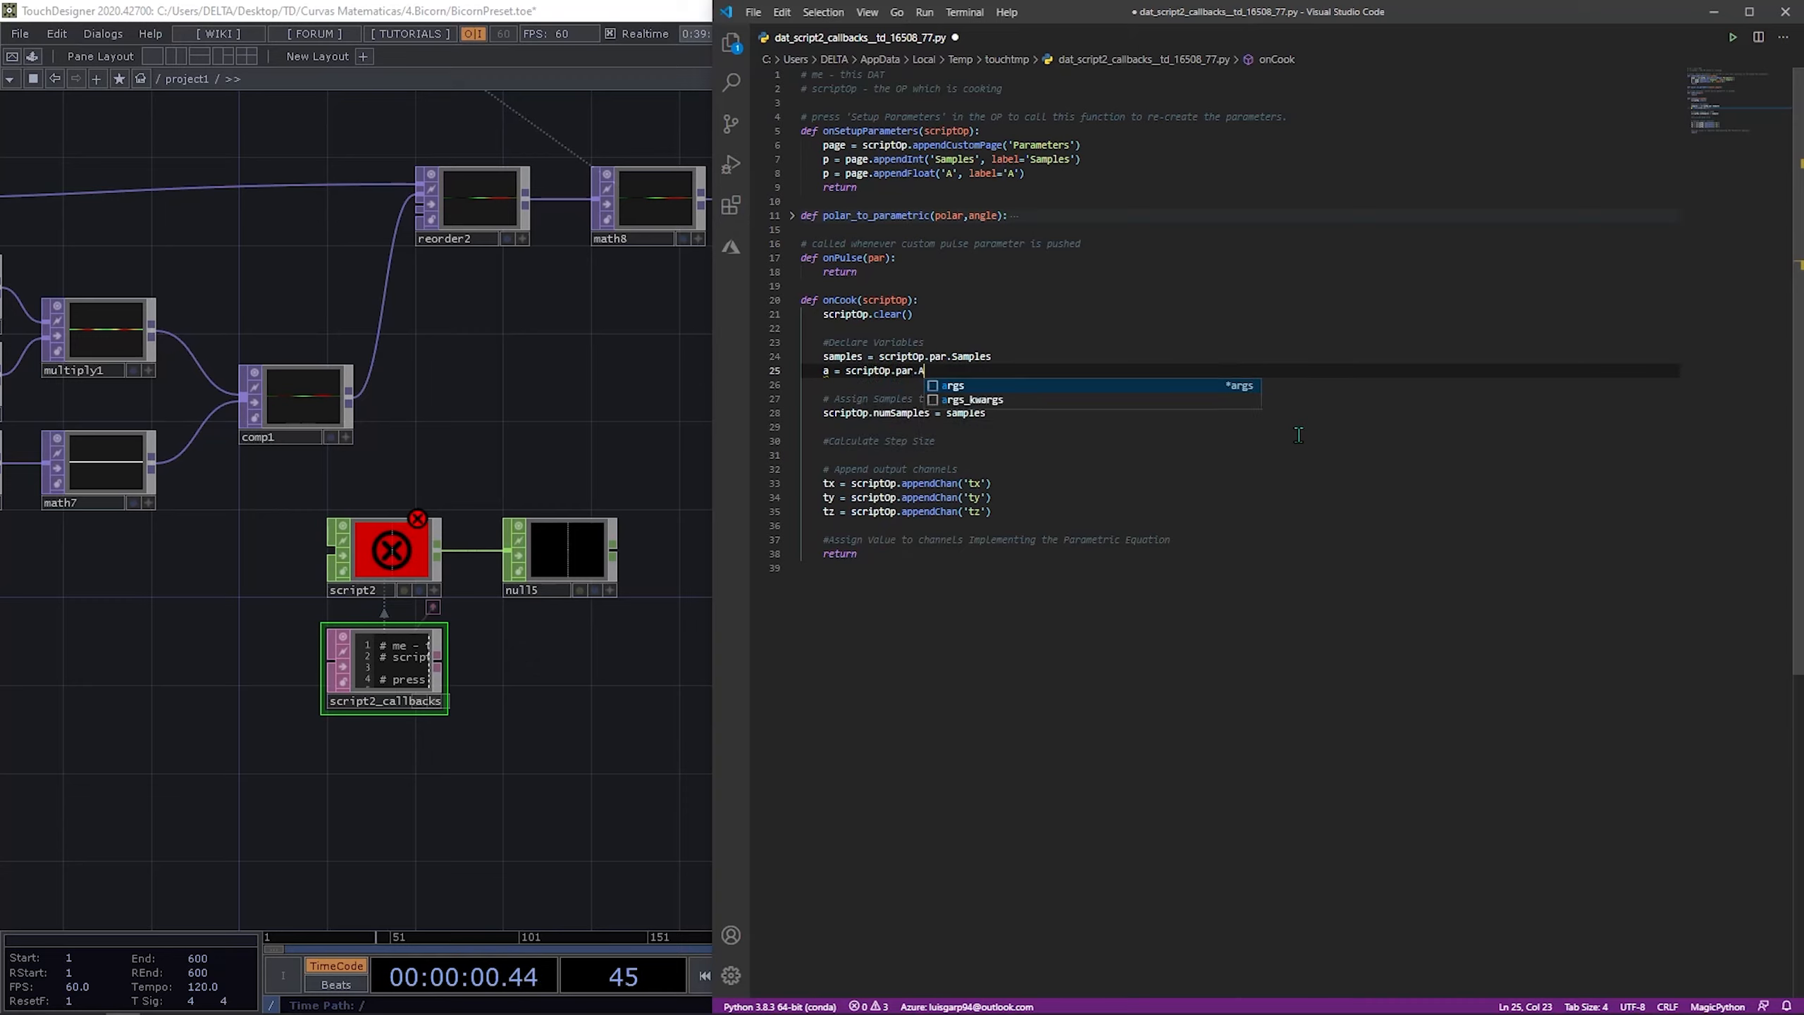
pyautogui.press('Return')
pyautogui.press('BackSpace')
pyautogui.press('BackSpace')
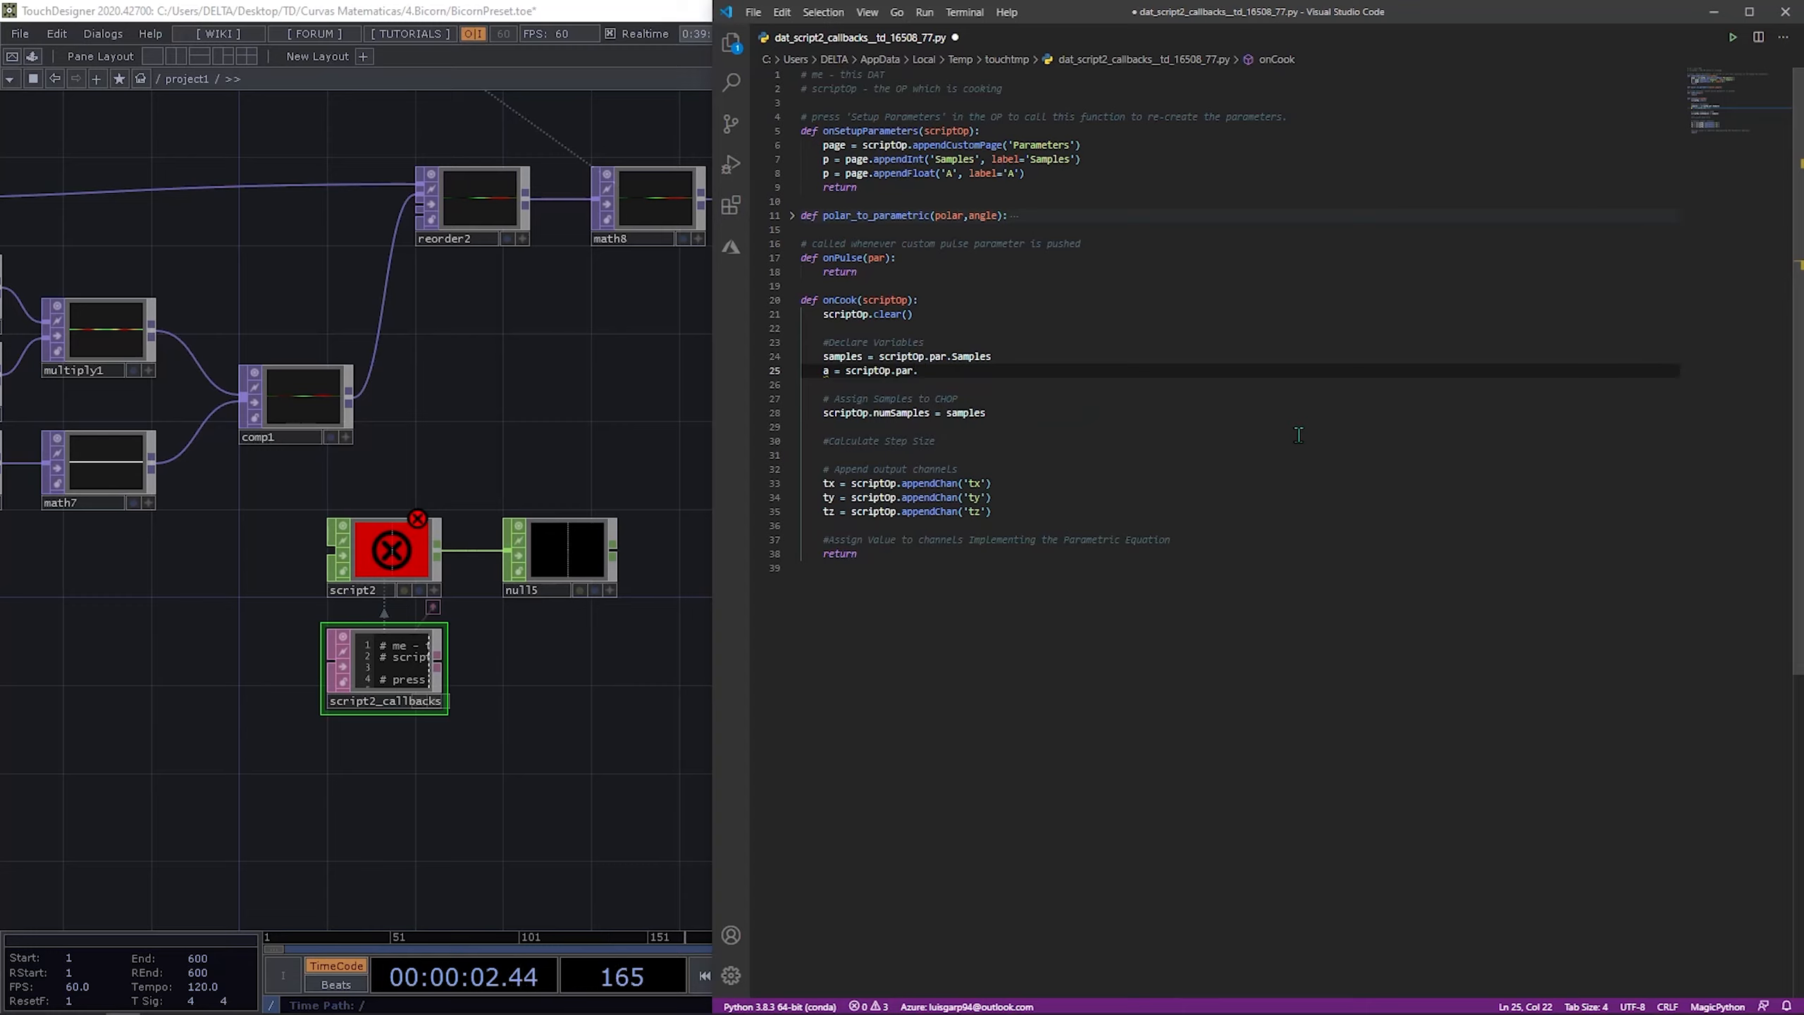
pyautogui.write('*args')
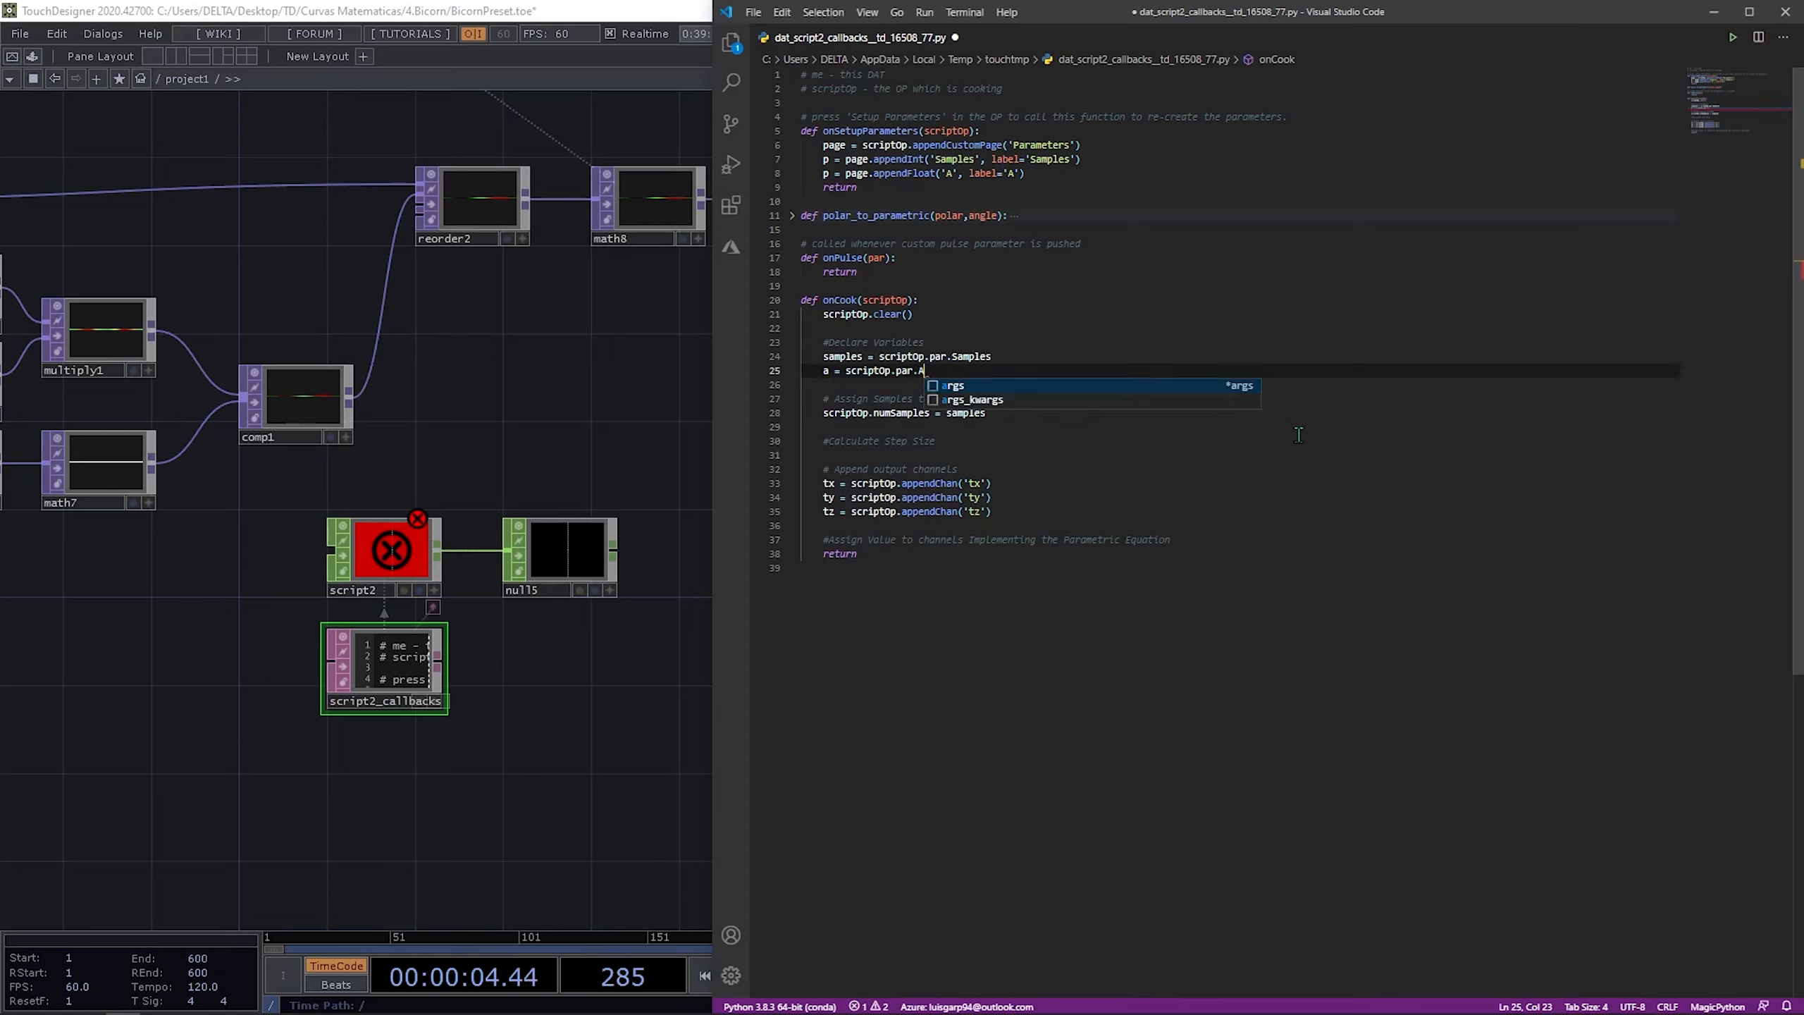
pyautogui.press('Return')
pyautogui.press('BackSpace')
pyautogui.press('BackSpace')
pyautogui.press('BackSpace')
pyautogui.press('BackSpace')
pyautogui.press('BackSpace')
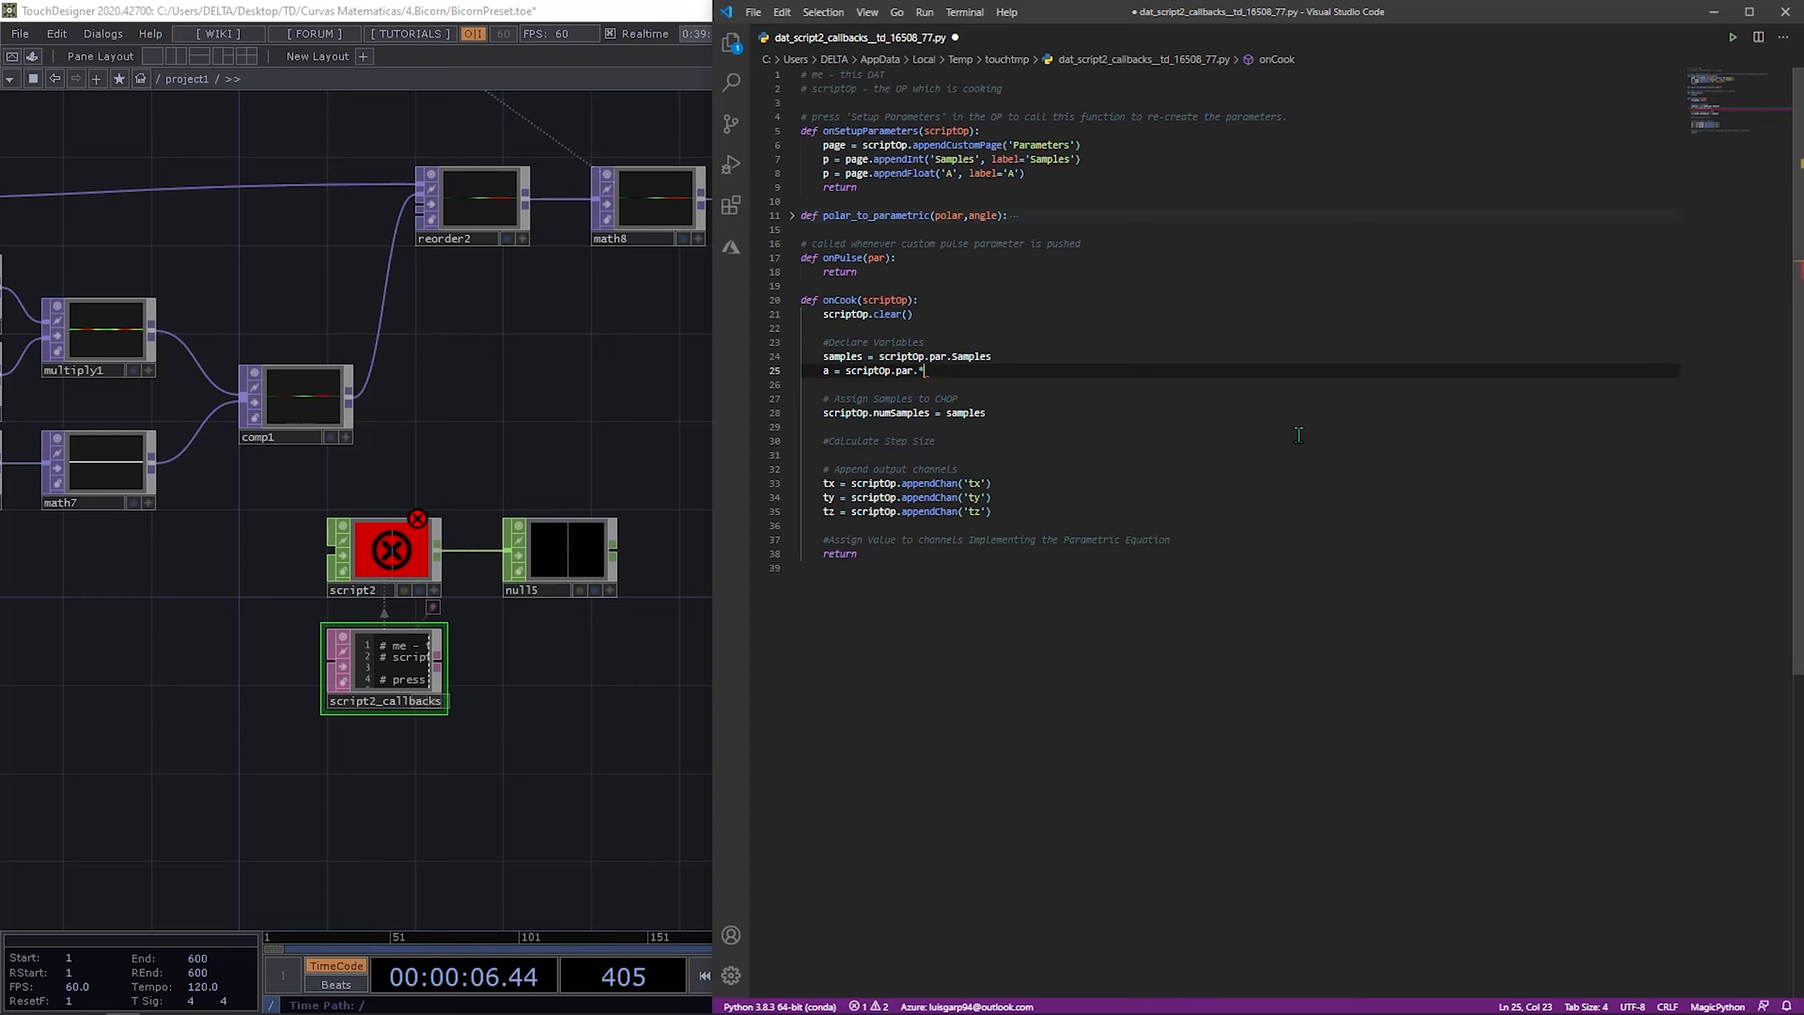
pyautogui.write('A')
pyautogui.press('Escape')
pyautogui.press('Return')
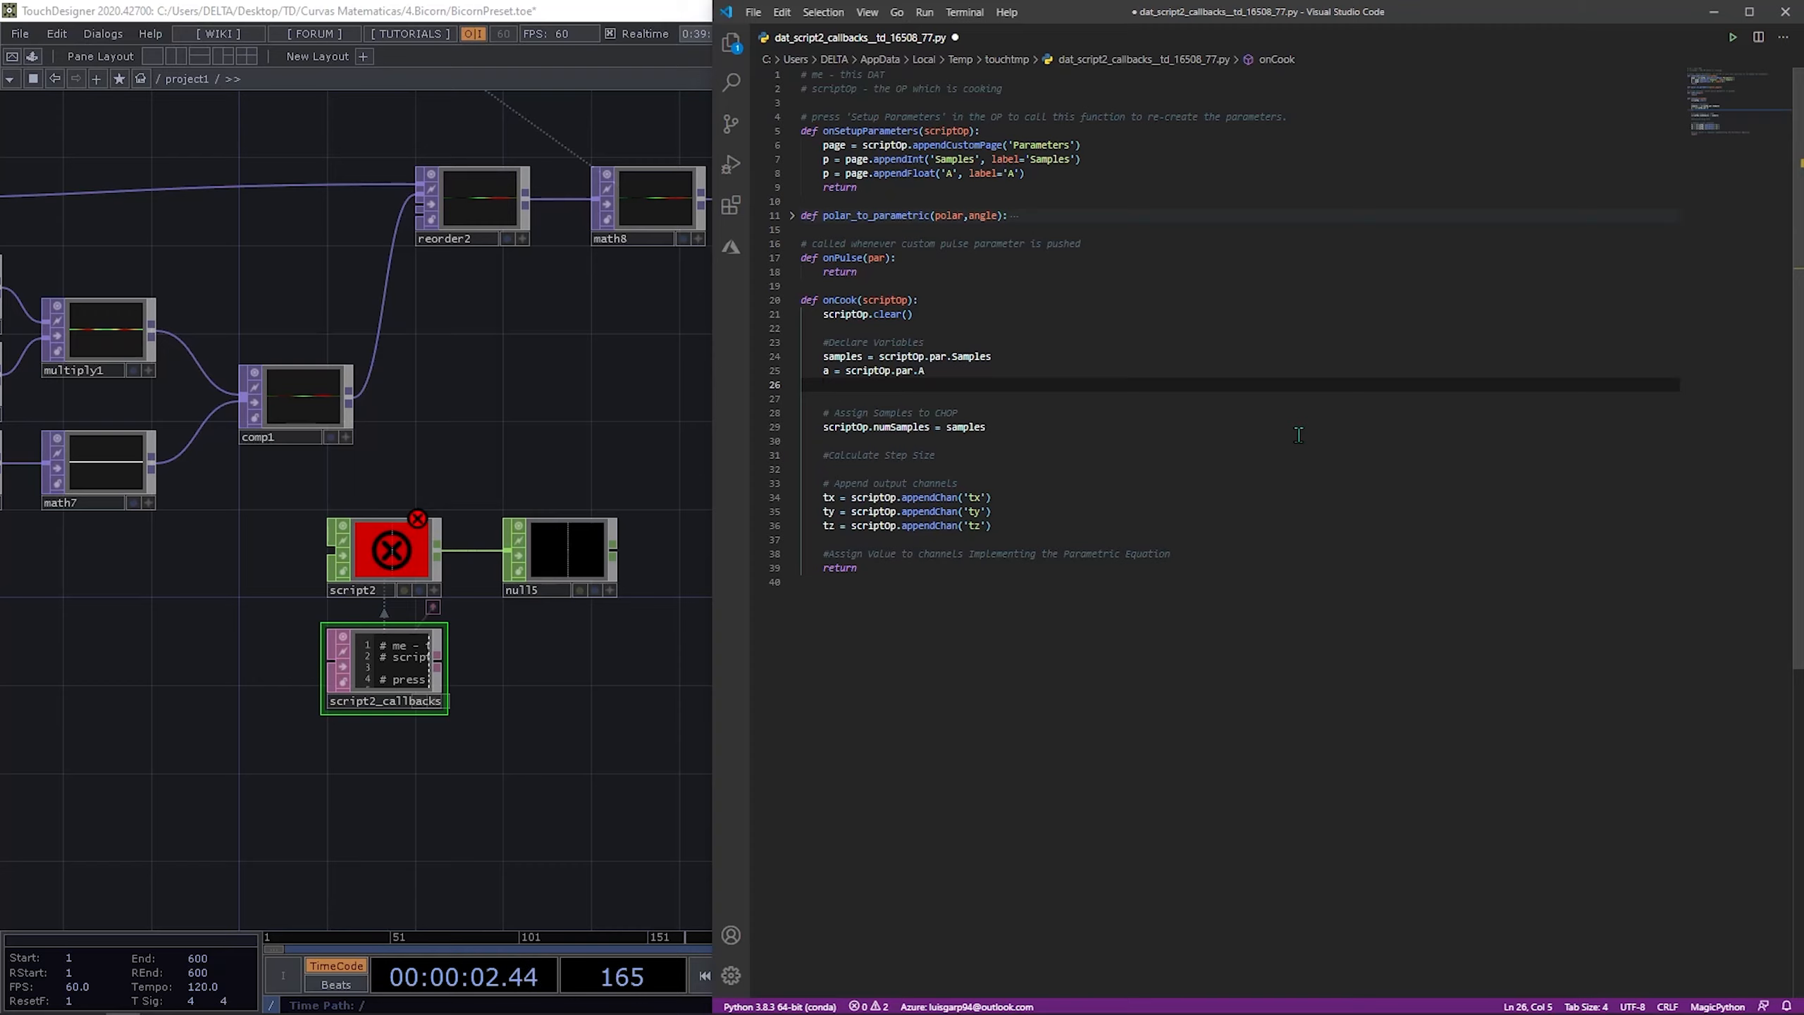
# Step: Declare cycle = math.pi below the a variable and save the callbacks script
pyautogui.write('cycle = math.pi')
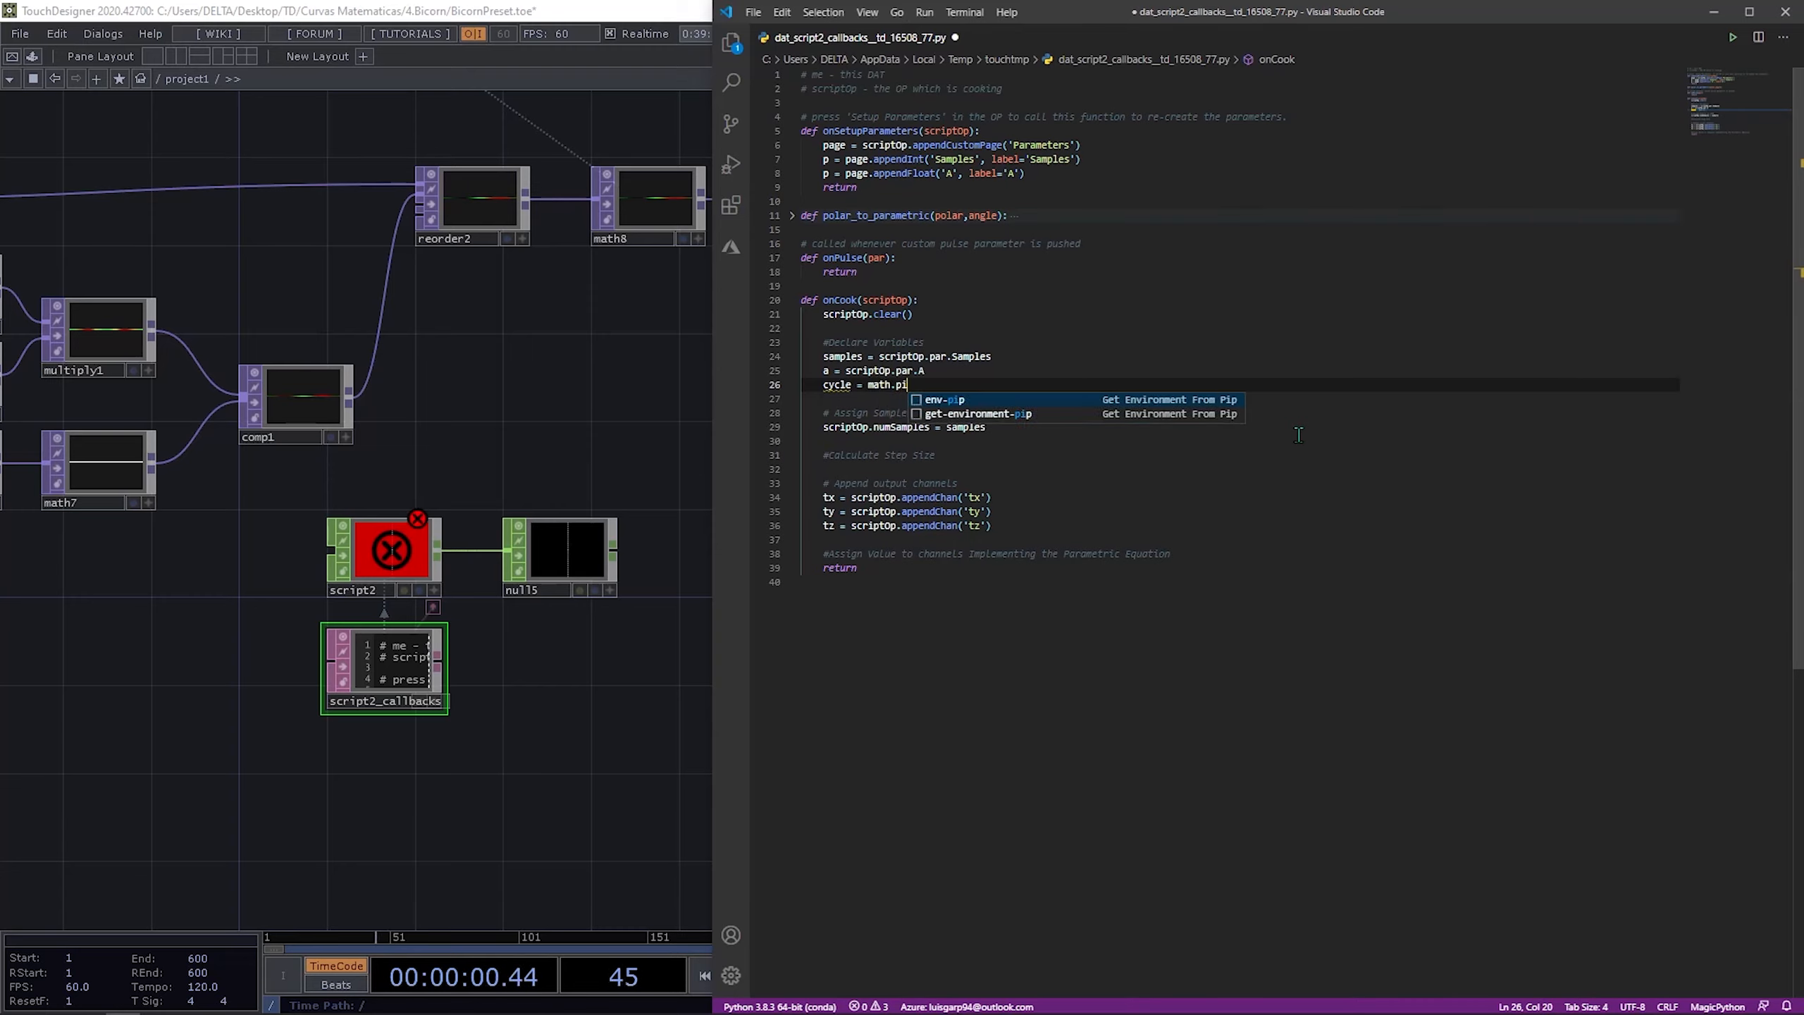
pyautogui.hotkey('ctrl', 's')
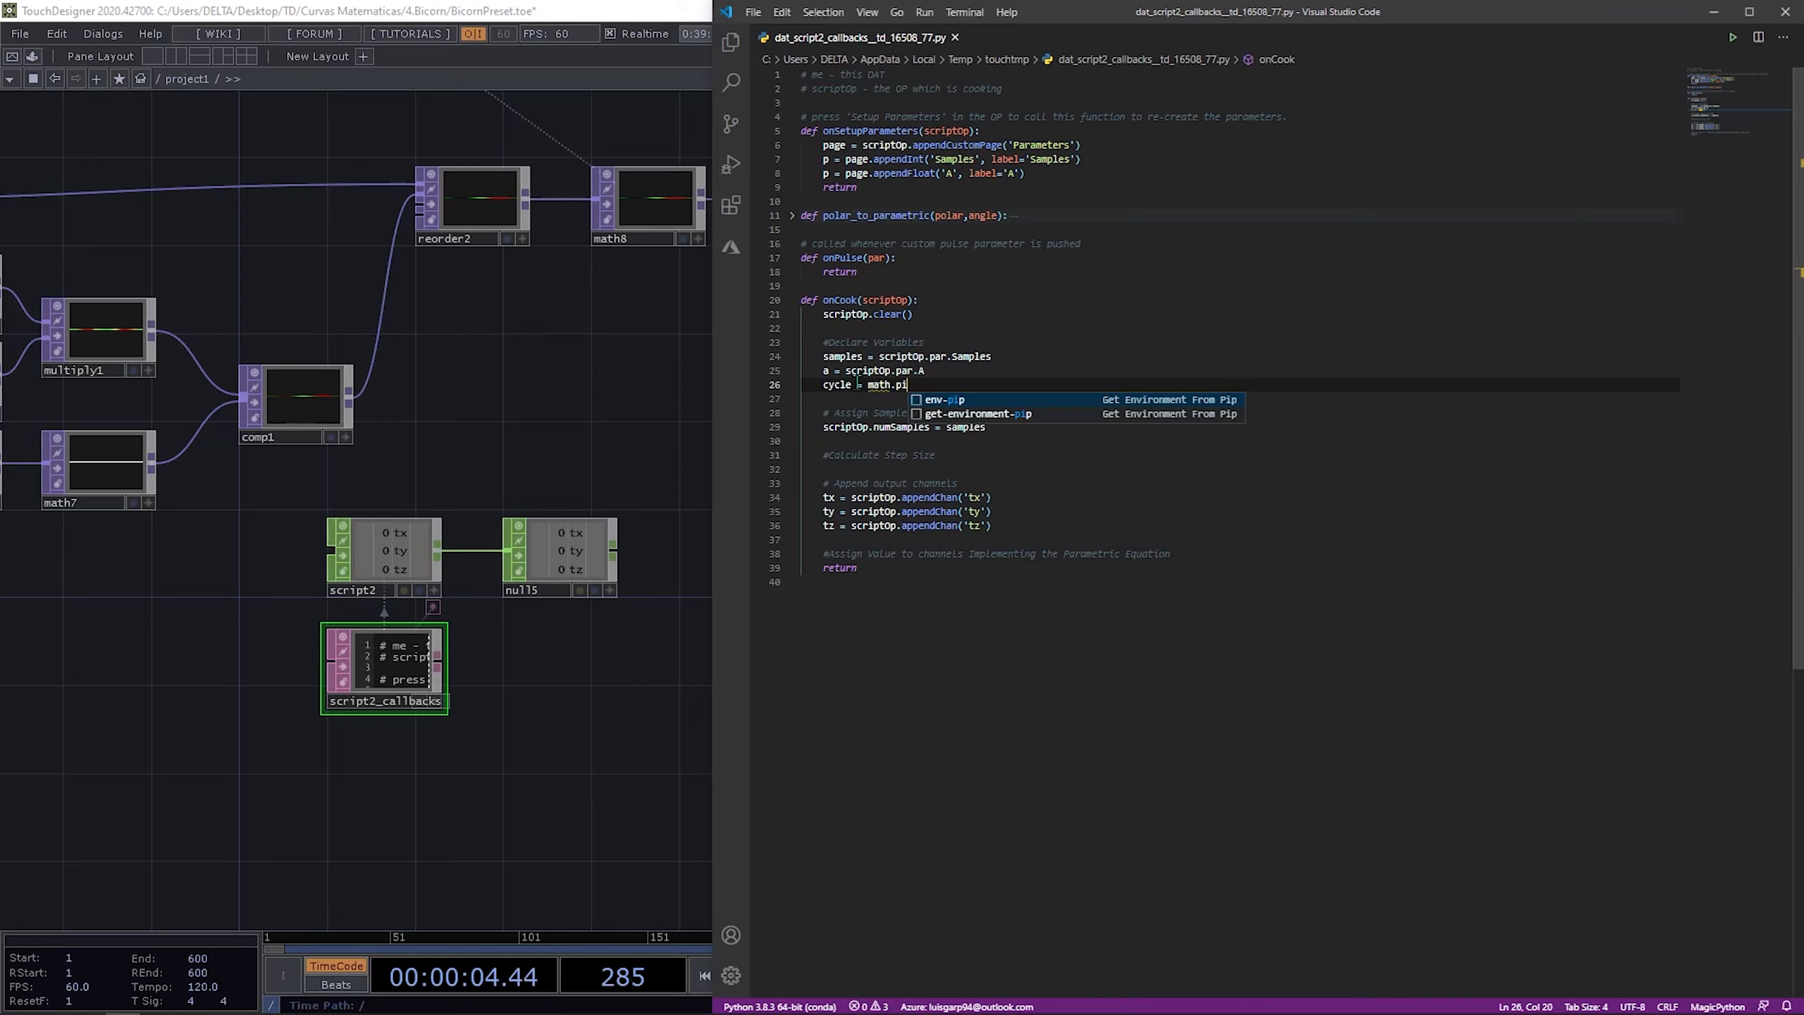
pyautogui.click(855, 428)
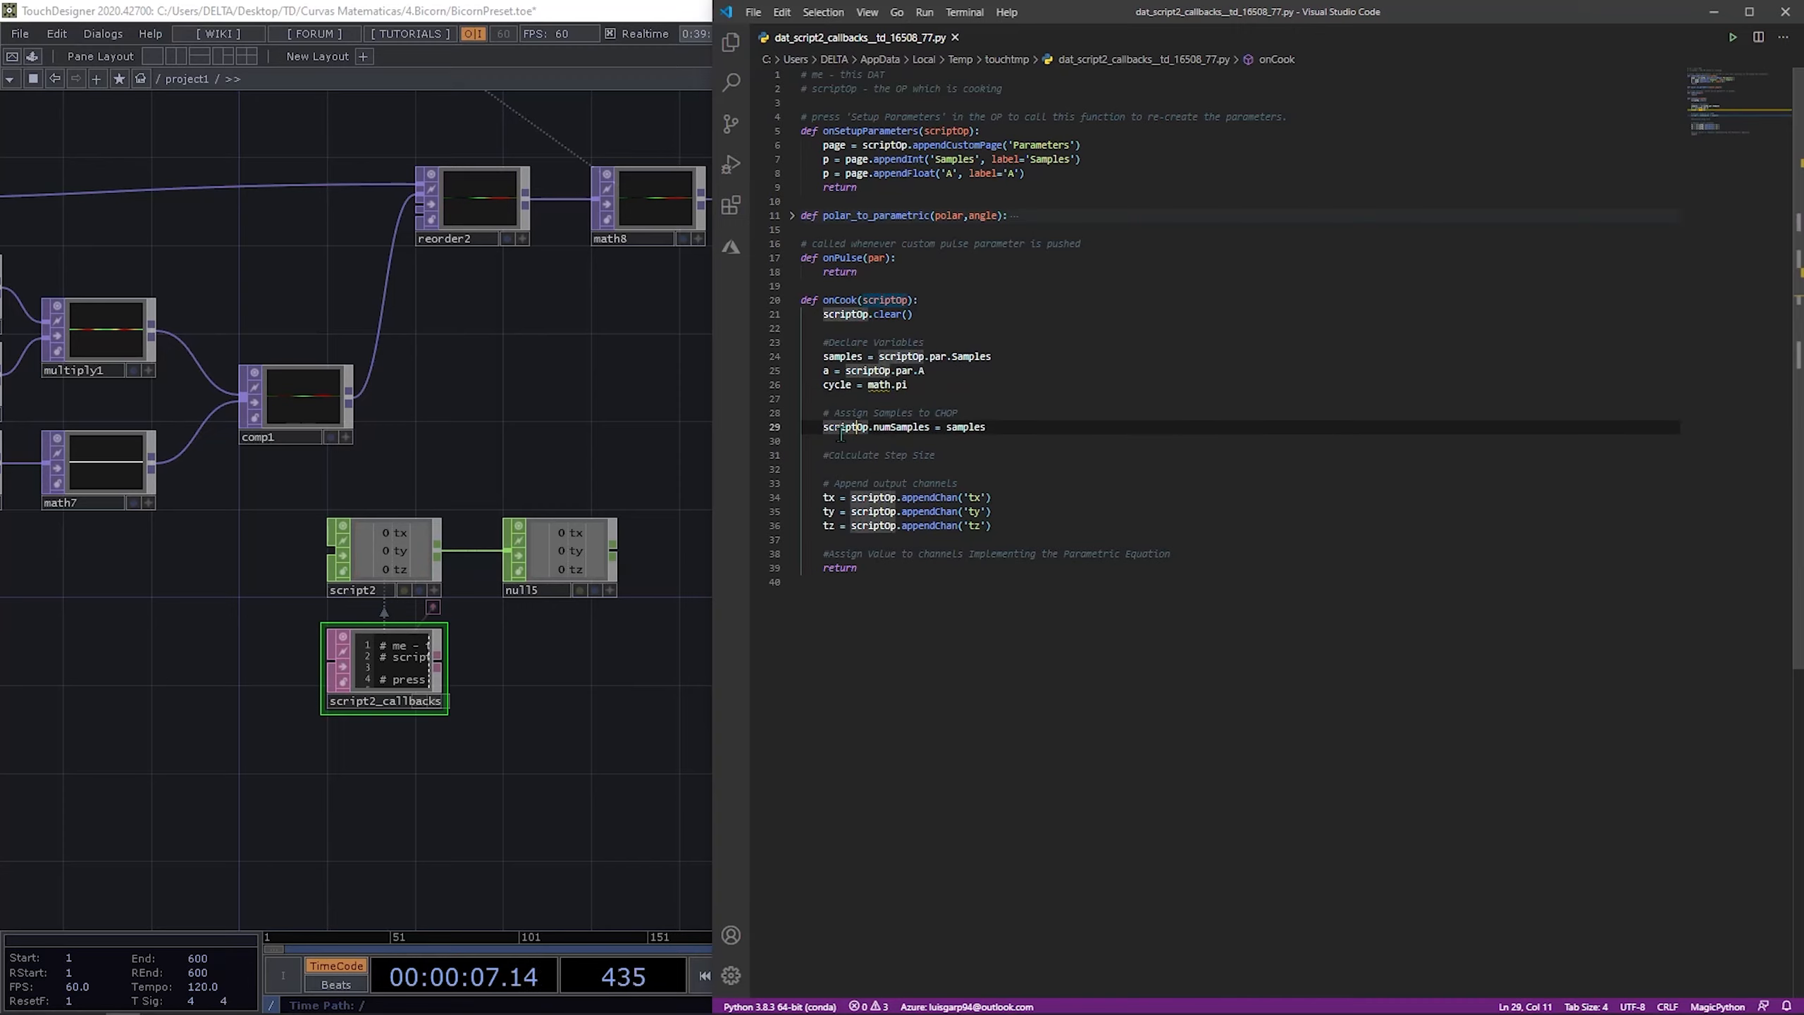
pyautogui.click(1014, 428)
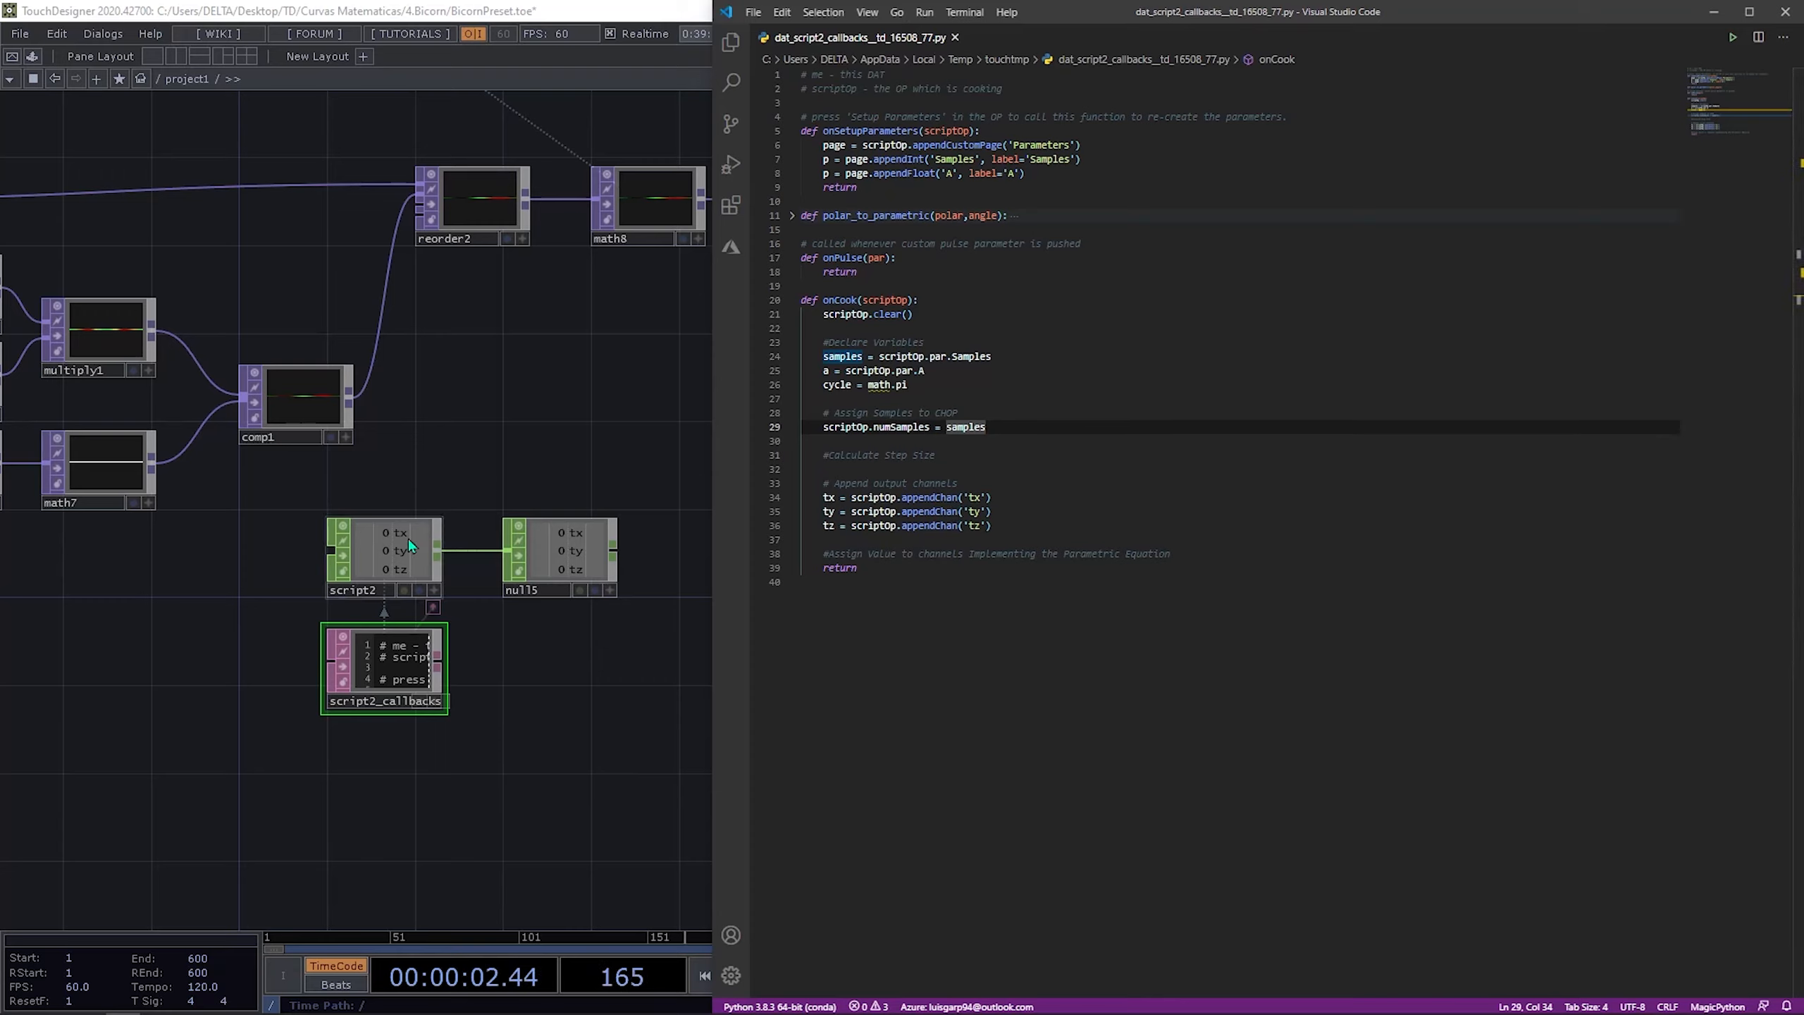
# Step: Switch to TouchDesigner and link script2's Samples parameter to the samples channel of constant1 with a CHOP reference
pyautogui.click(475, 491)
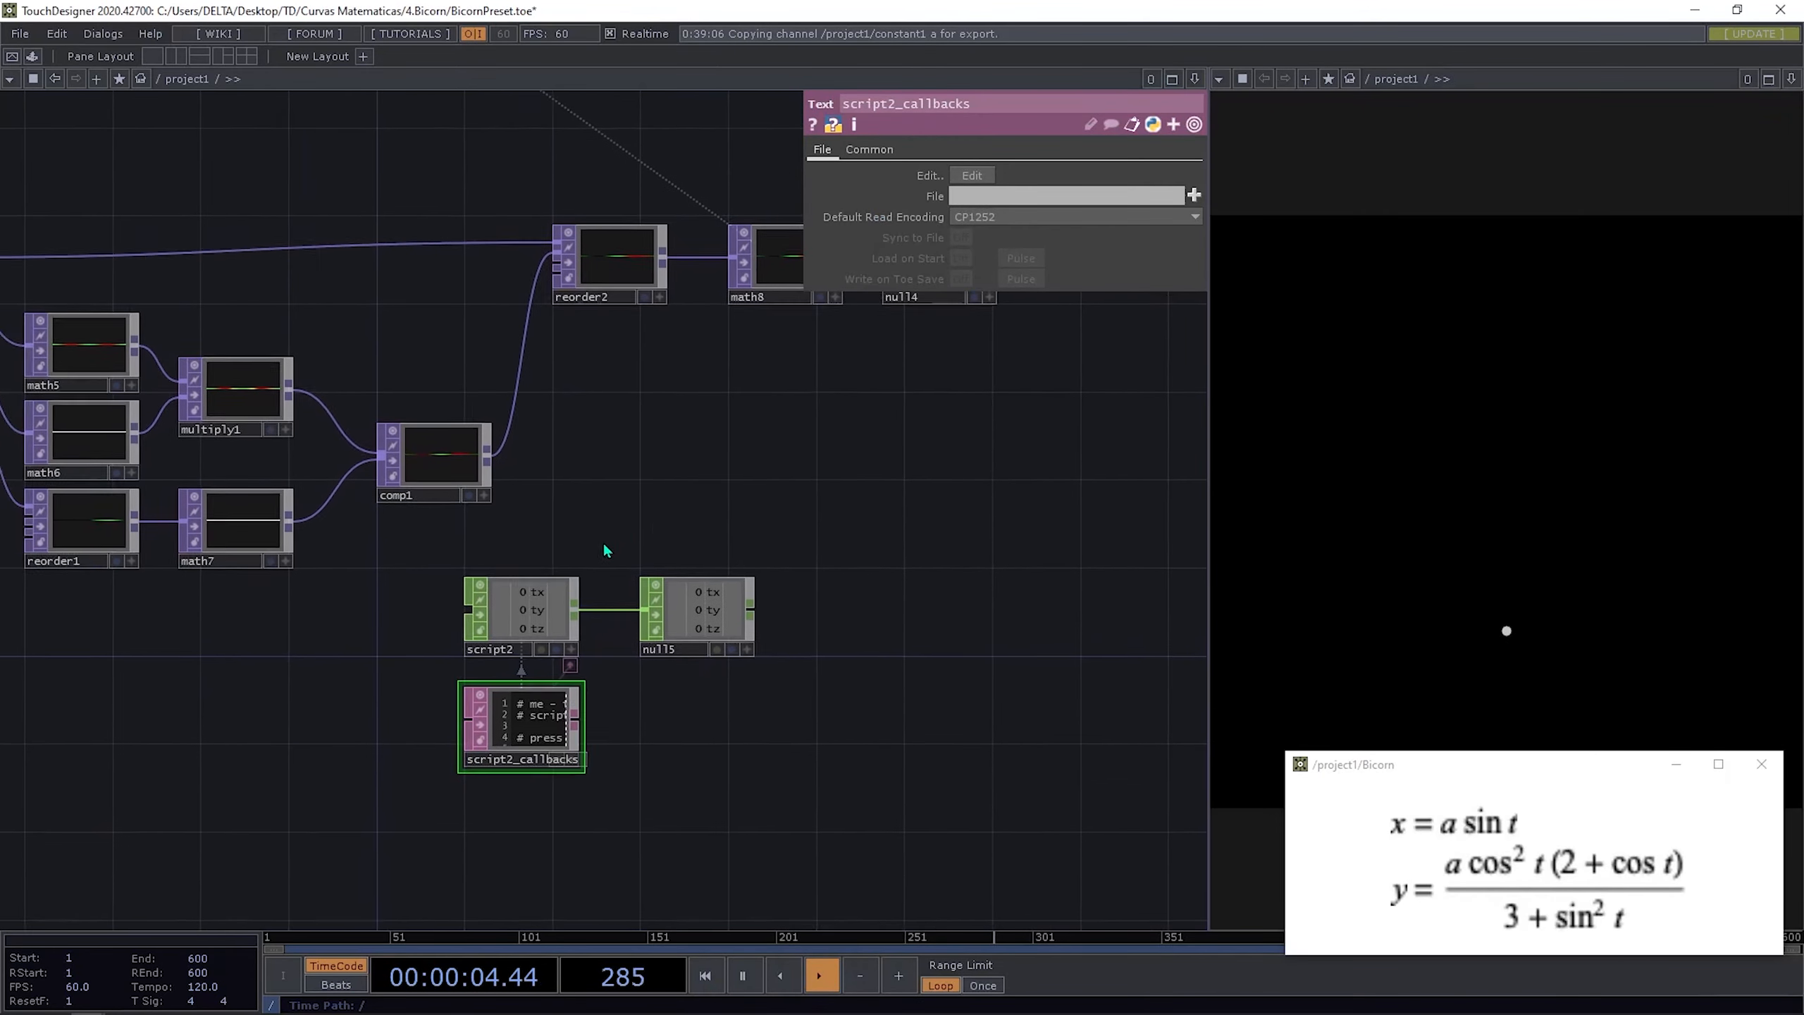
pyautogui.moveTo(604, 551); pyautogui.dragTo(627, 555)
pyautogui.click(561, 613)
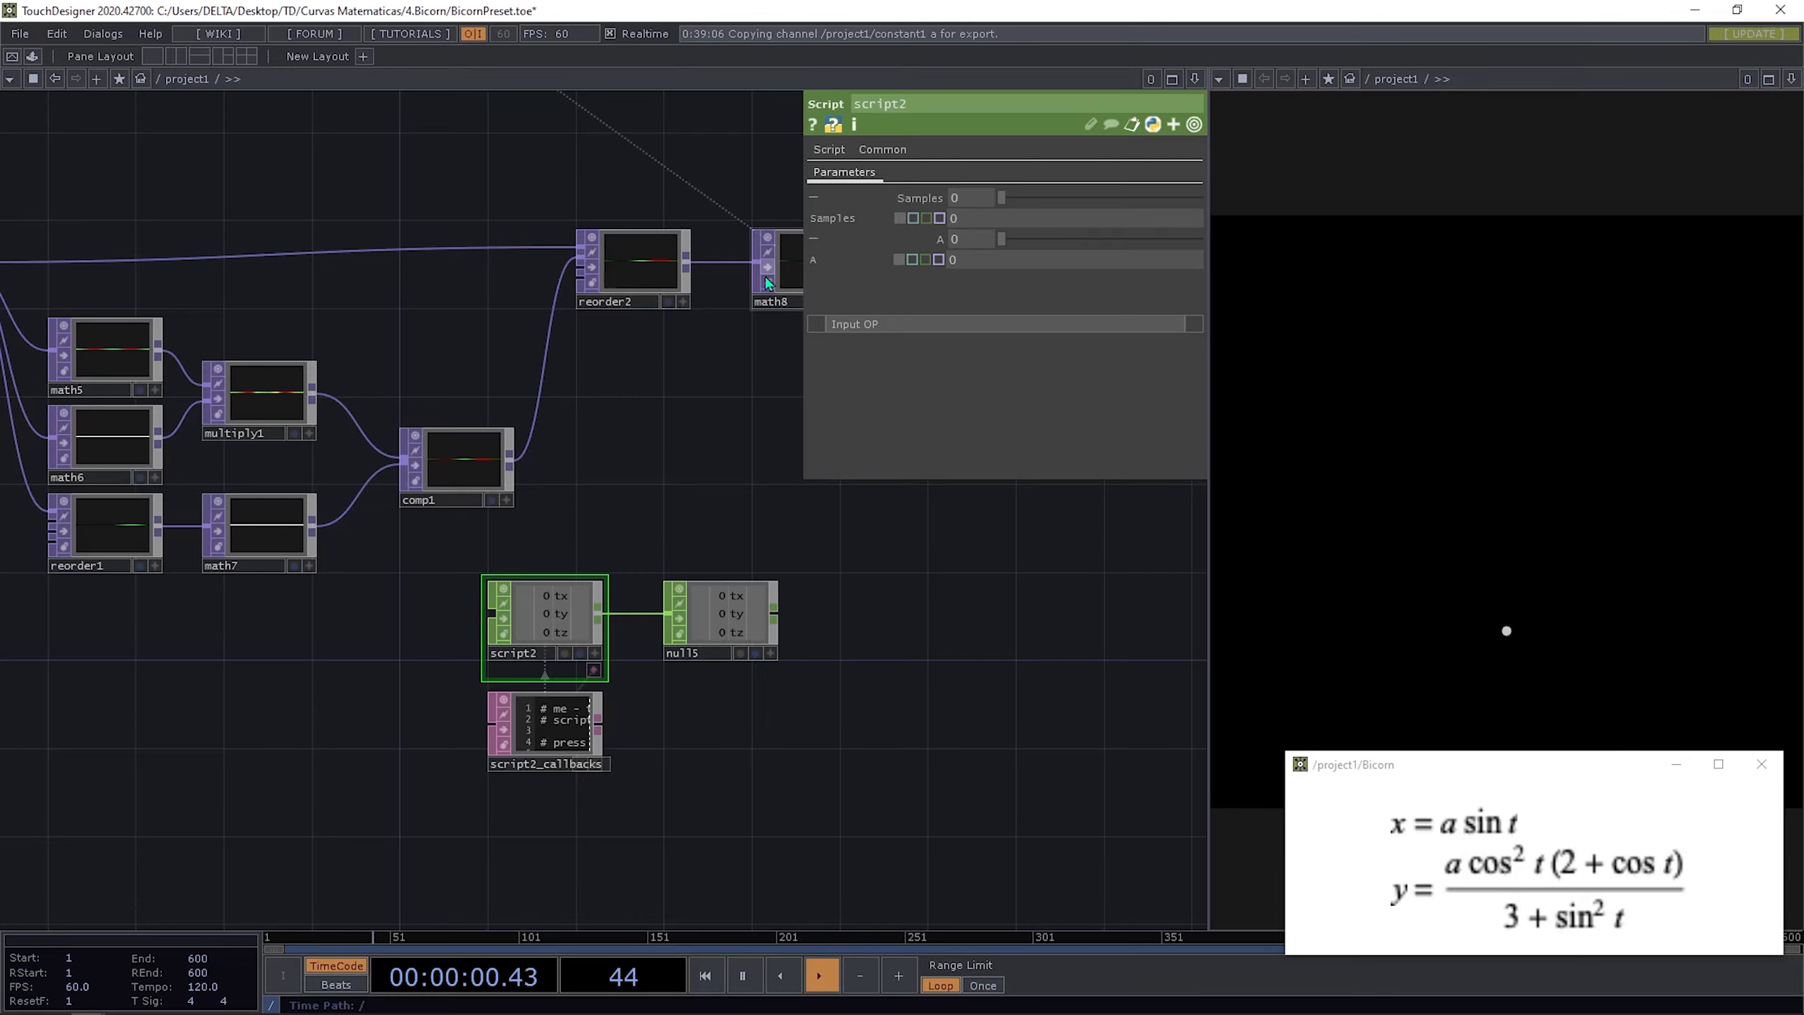
pyautogui.scroll(-6, 596, 435)
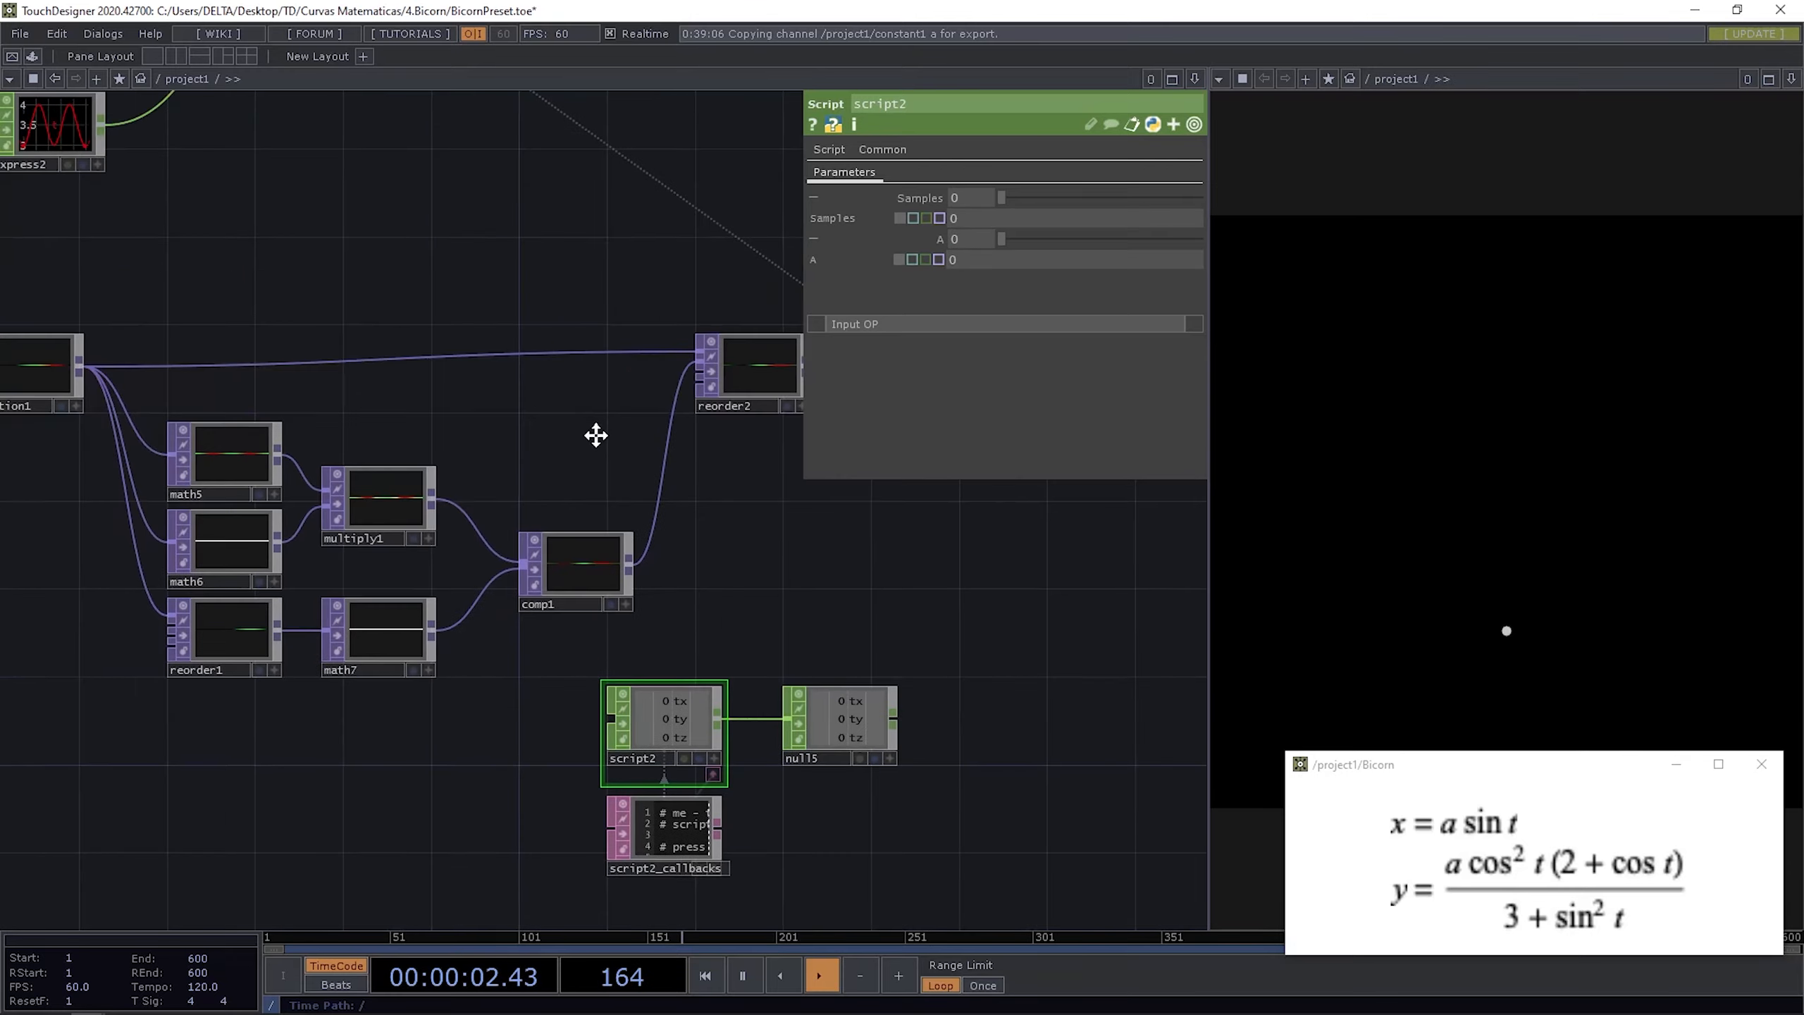
pyautogui.scroll(8, 487, 353)
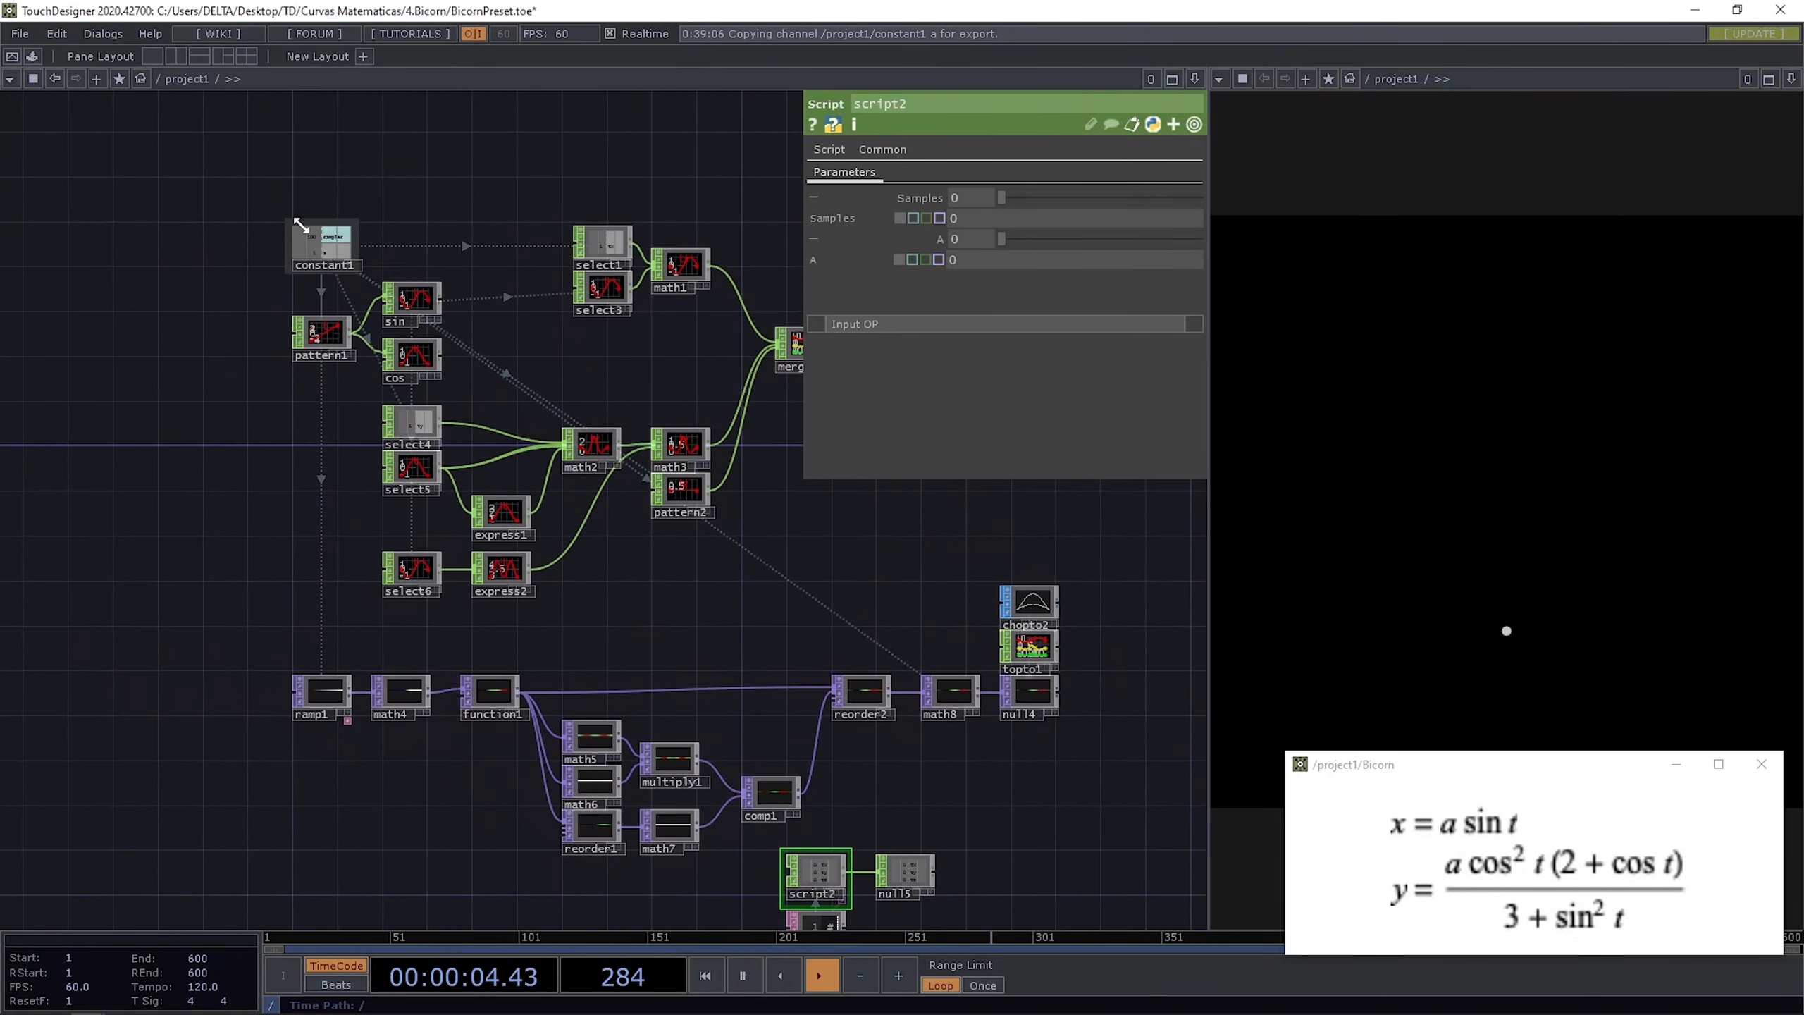
pyautogui.moveTo(403, 251); pyautogui.dragTo(520, 320)
pyautogui.moveTo(369, 303); pyautogui.dragTo(977, 195)
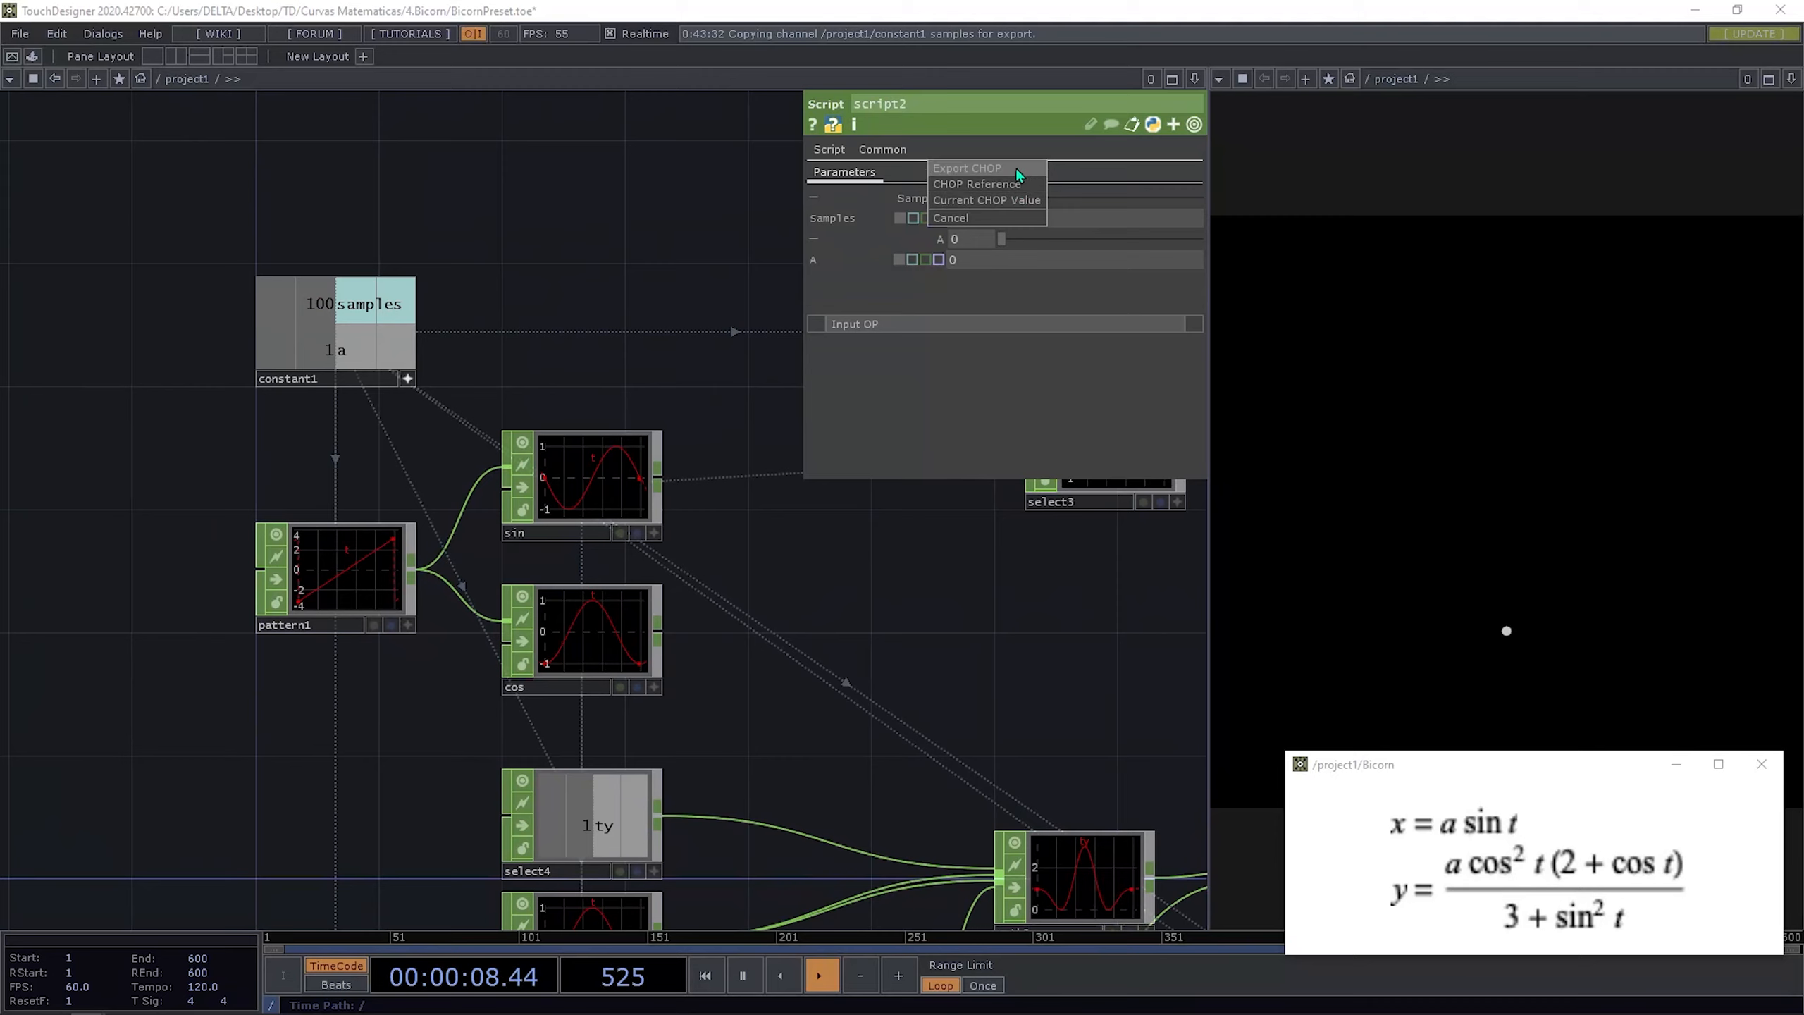
pyautogui.click(994, 170)
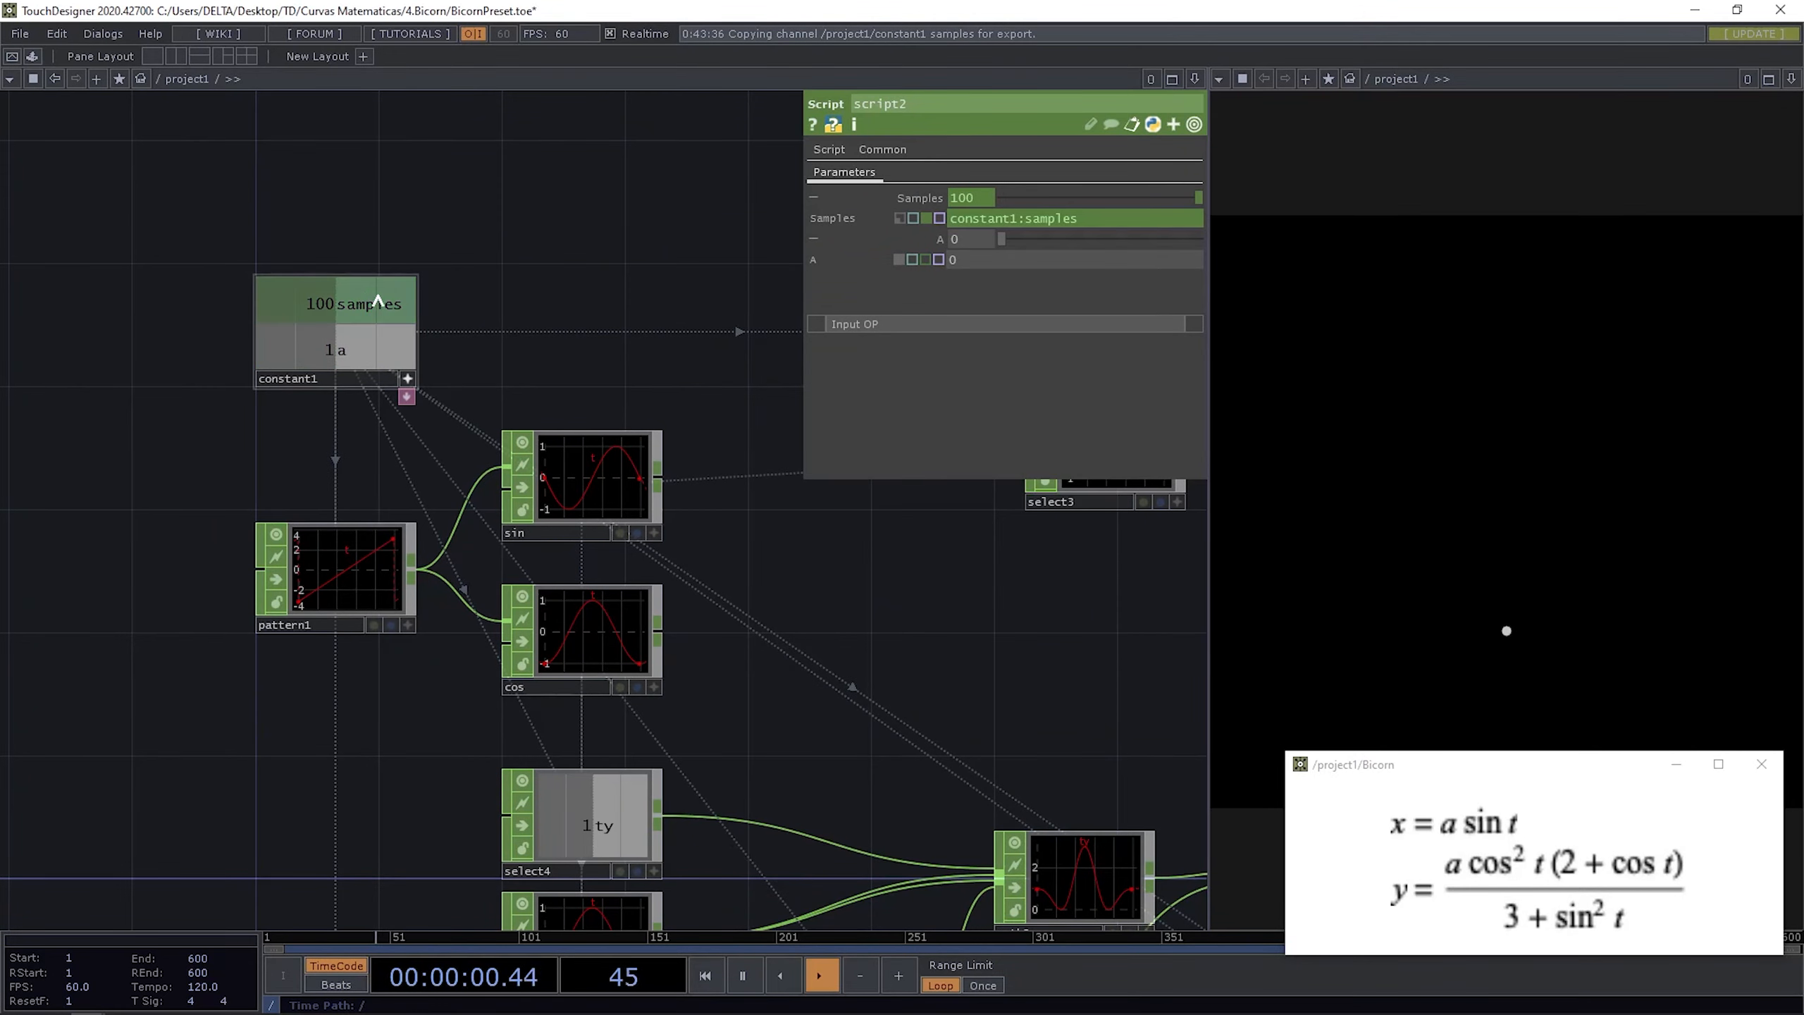
pyautogui.moveTo(986, 196); pyautogui.dragTo(985, 195)
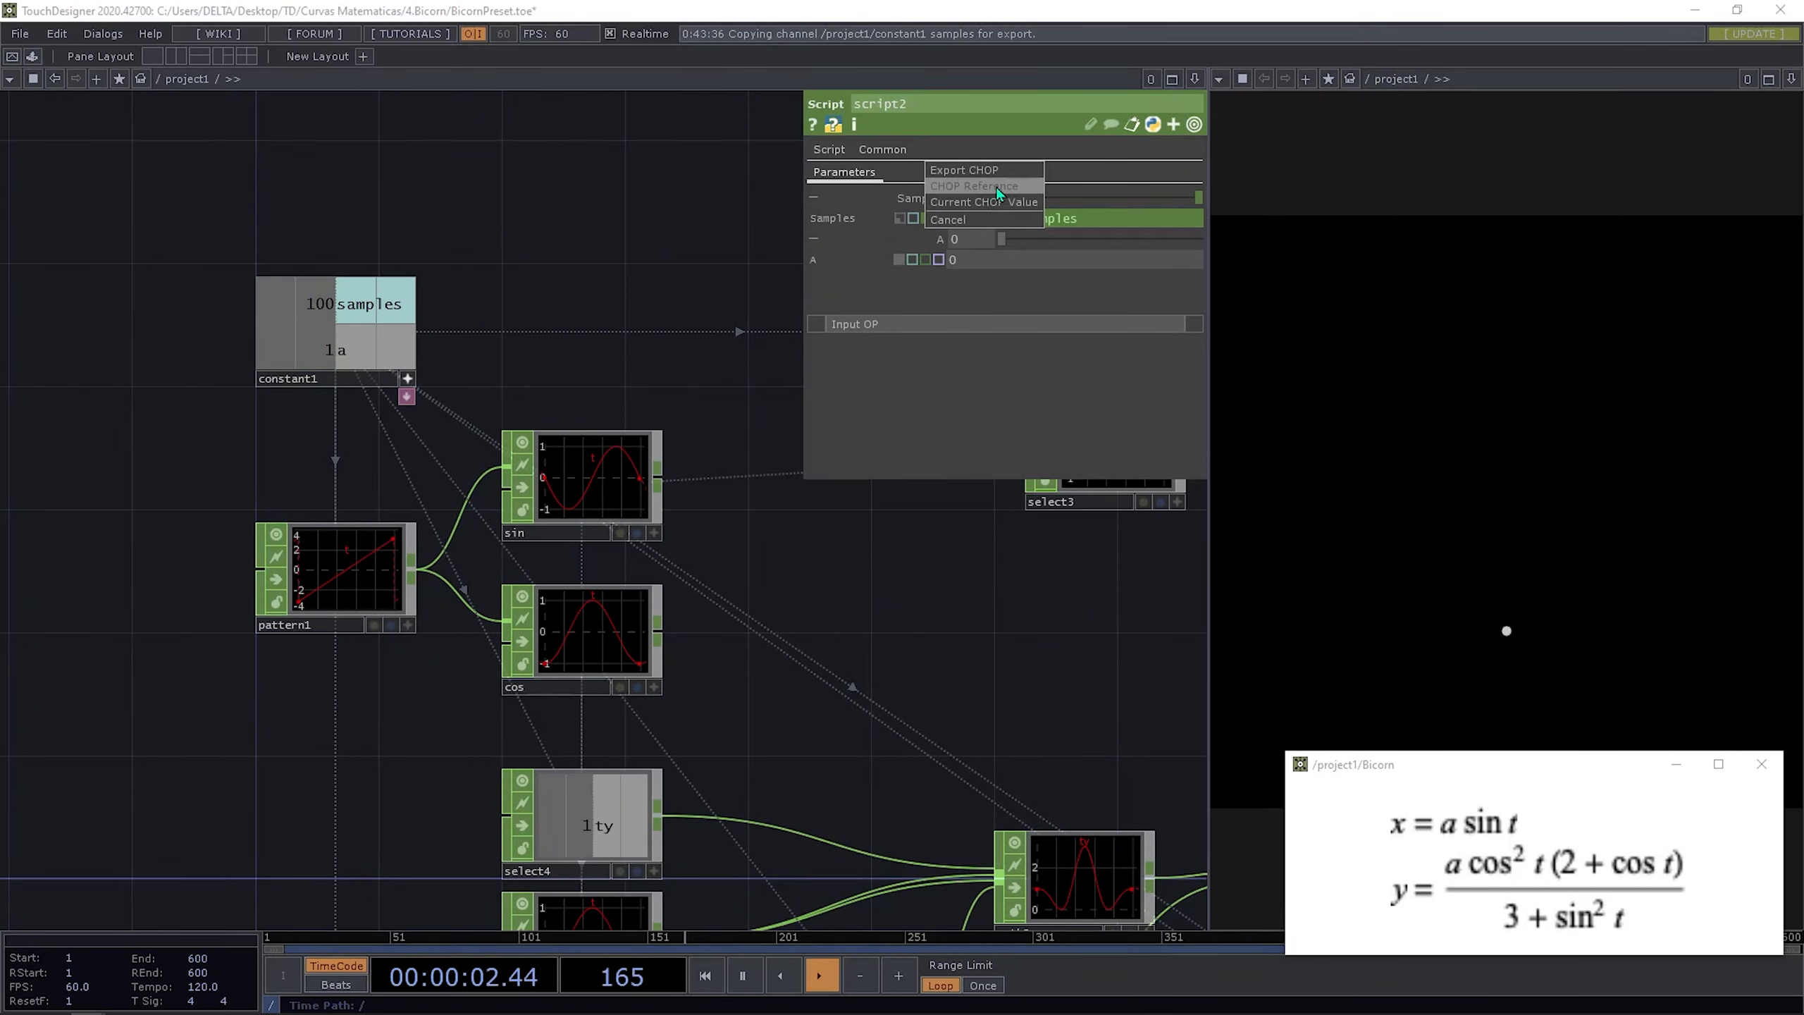
pyautogui.click(996, 187)
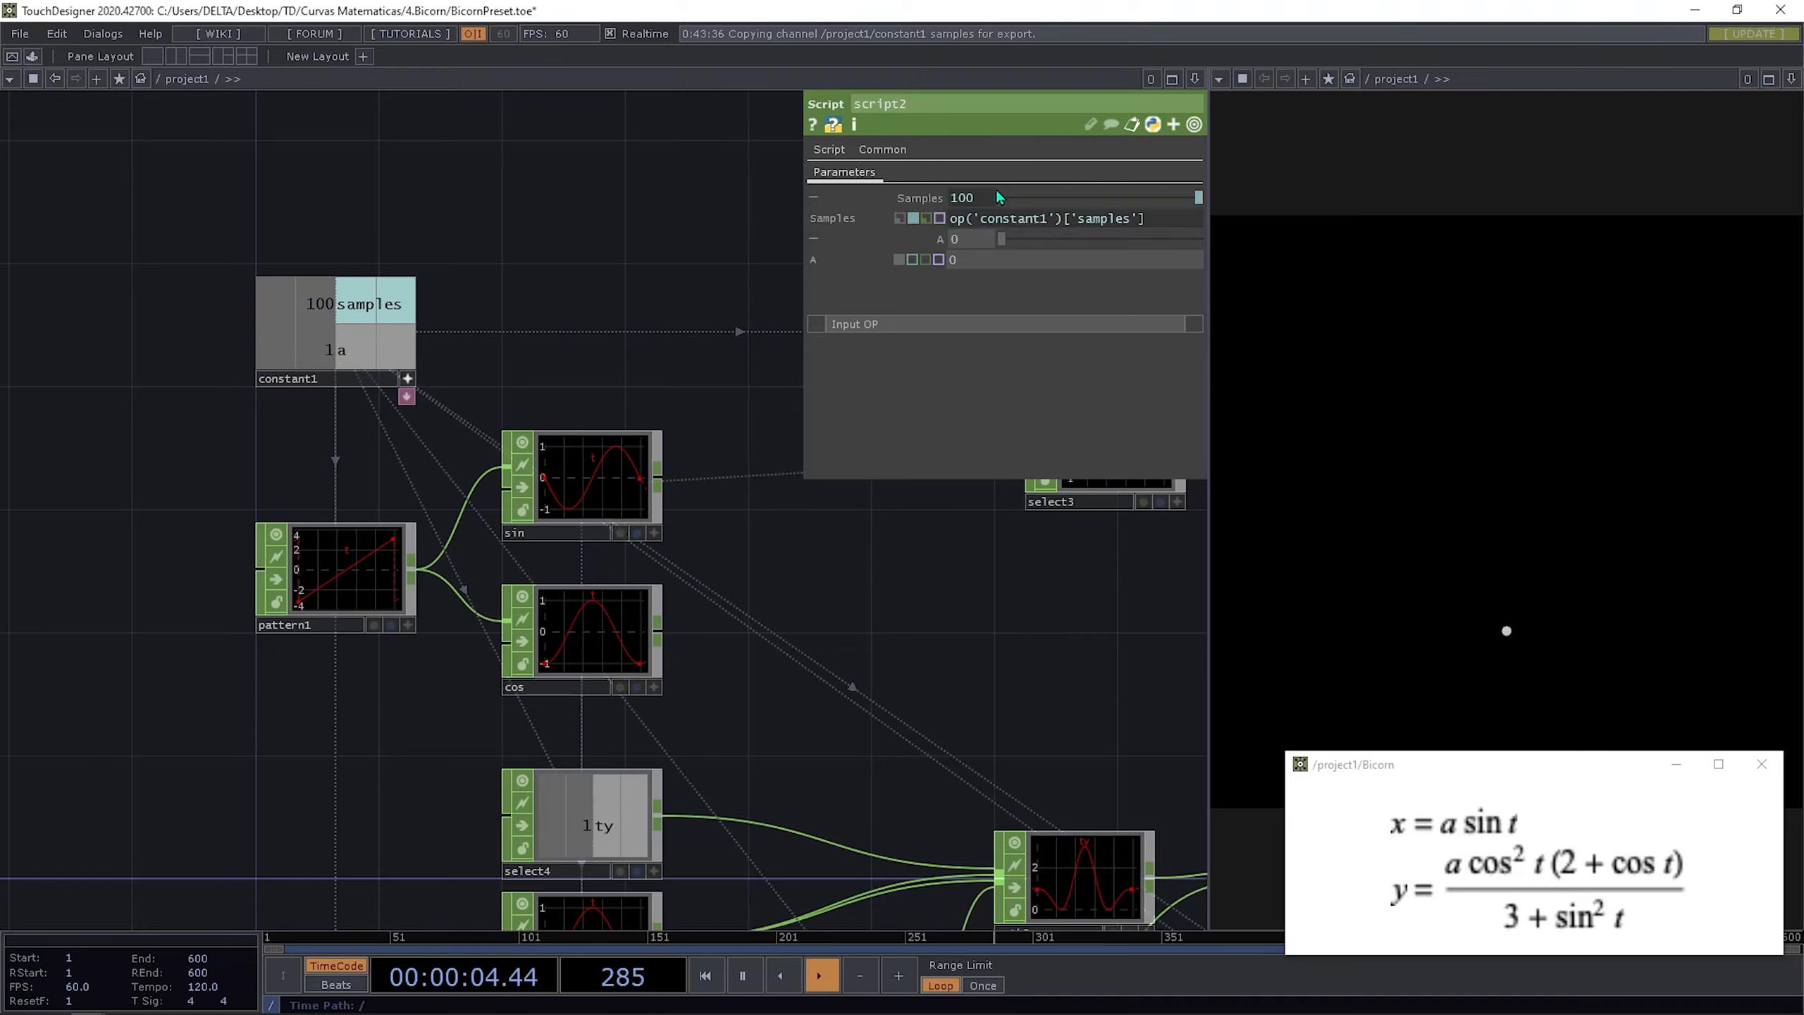
# Step: Link script2's A parameter to the a channel of constant1 with a CHOP reference and view script2's output channels
pyautogui.moveTo(413, 349); pyautogui.dragTo(1008, 249)
pyautogui.click(1012, 236)
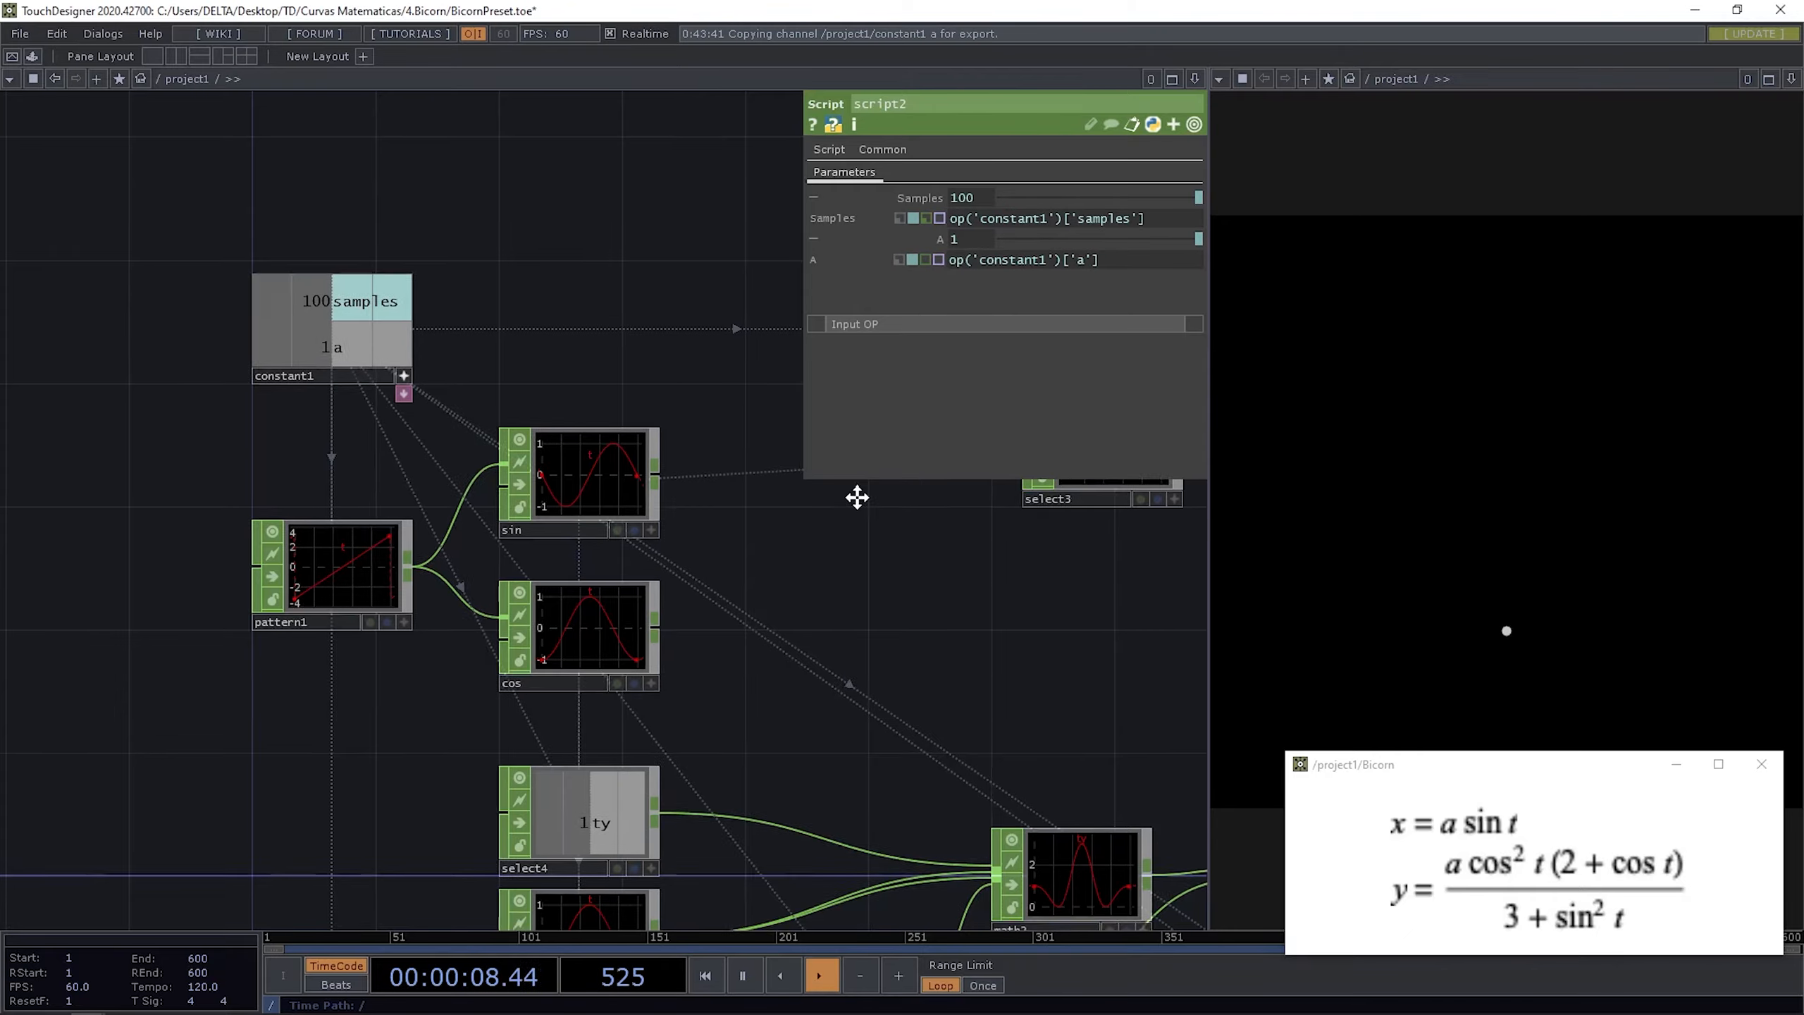
pyautogui.scroll(-5, 366, 274)
pyautogui.scroll(8, 568, 540)
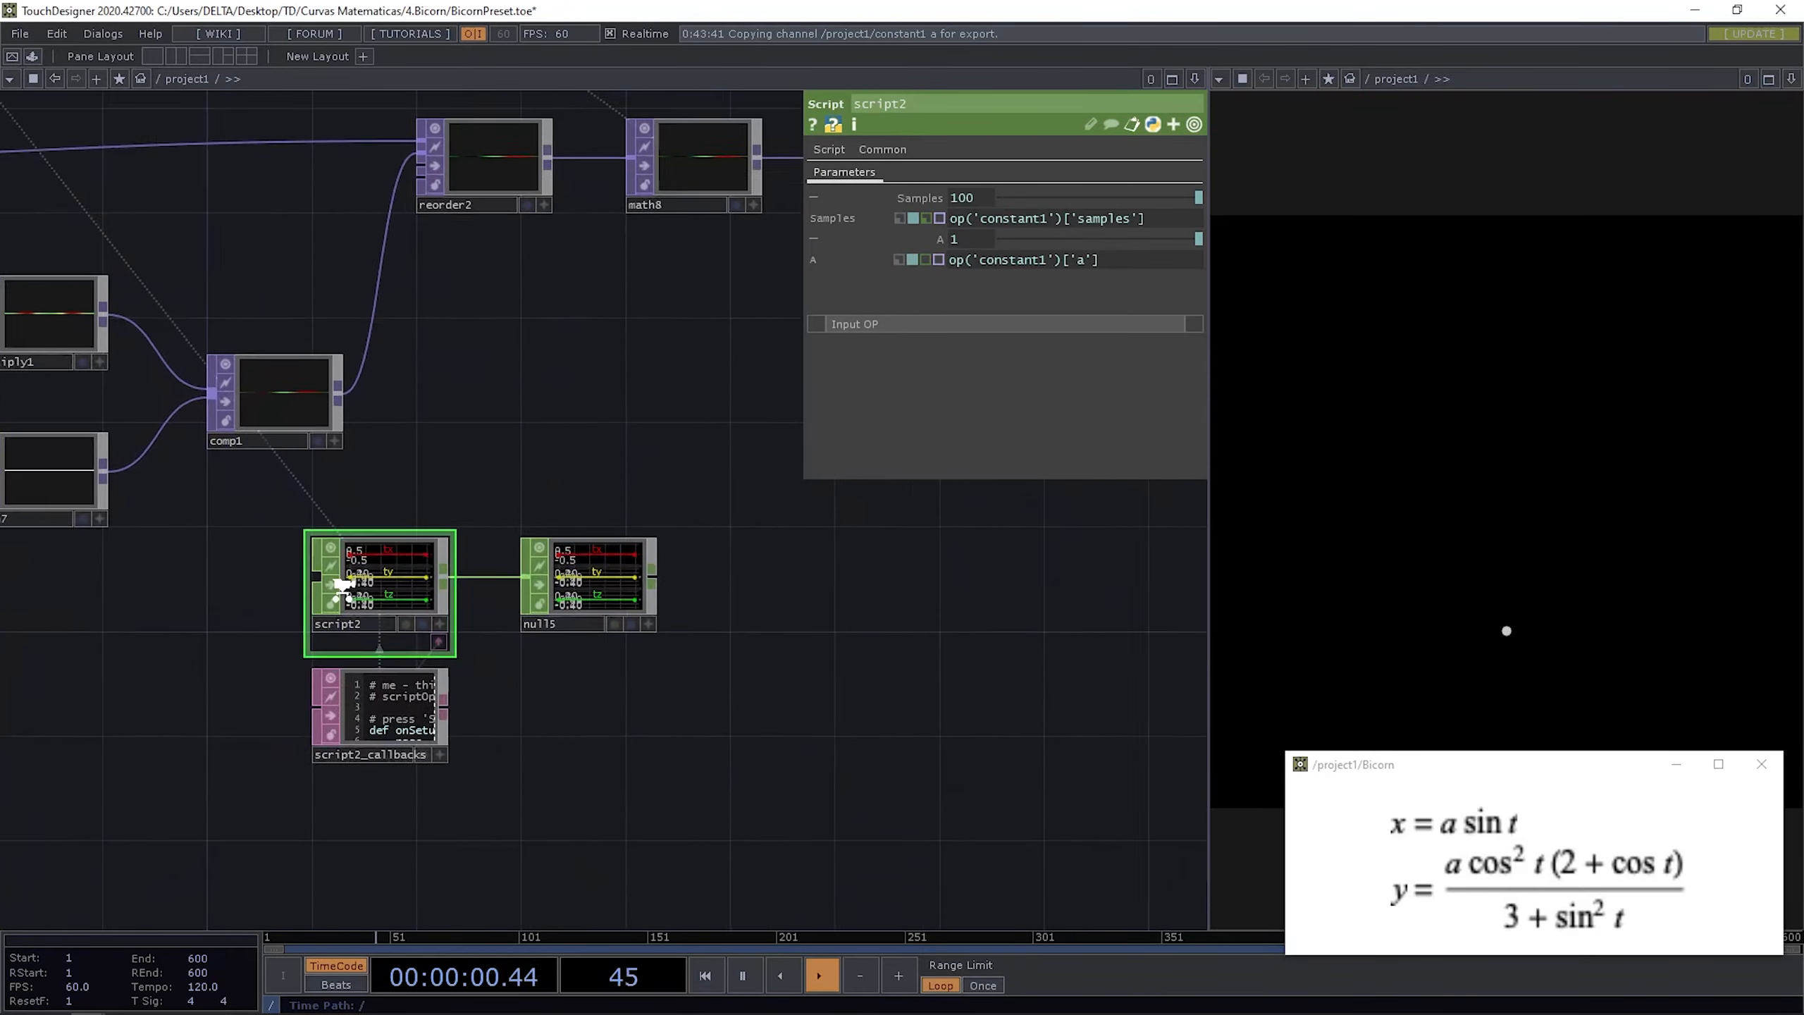
pyautogui.scroll(3, 498, 600)
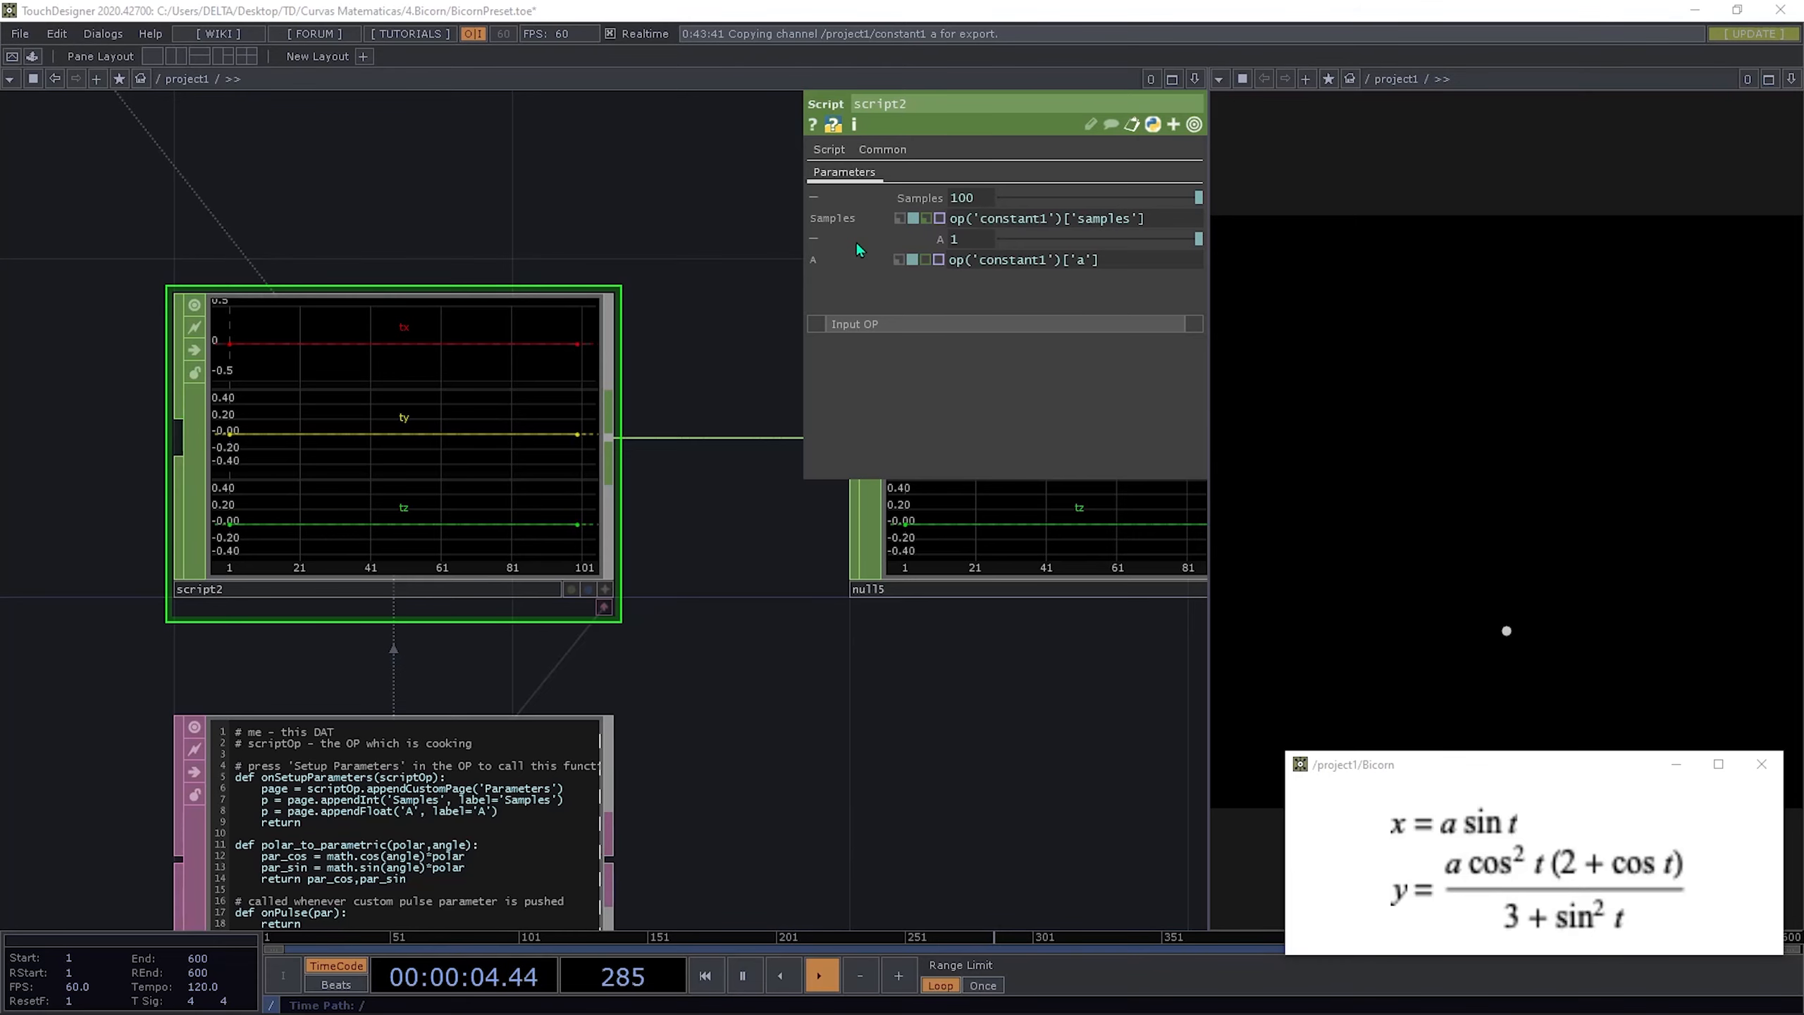
# Step: Switch to Visual Studio Code, add step = (2*cycle)/(samples-1) under the Calculate Step Size comment, and save the callbacks script
pyautogui.hotkey('alt', 'Tab')
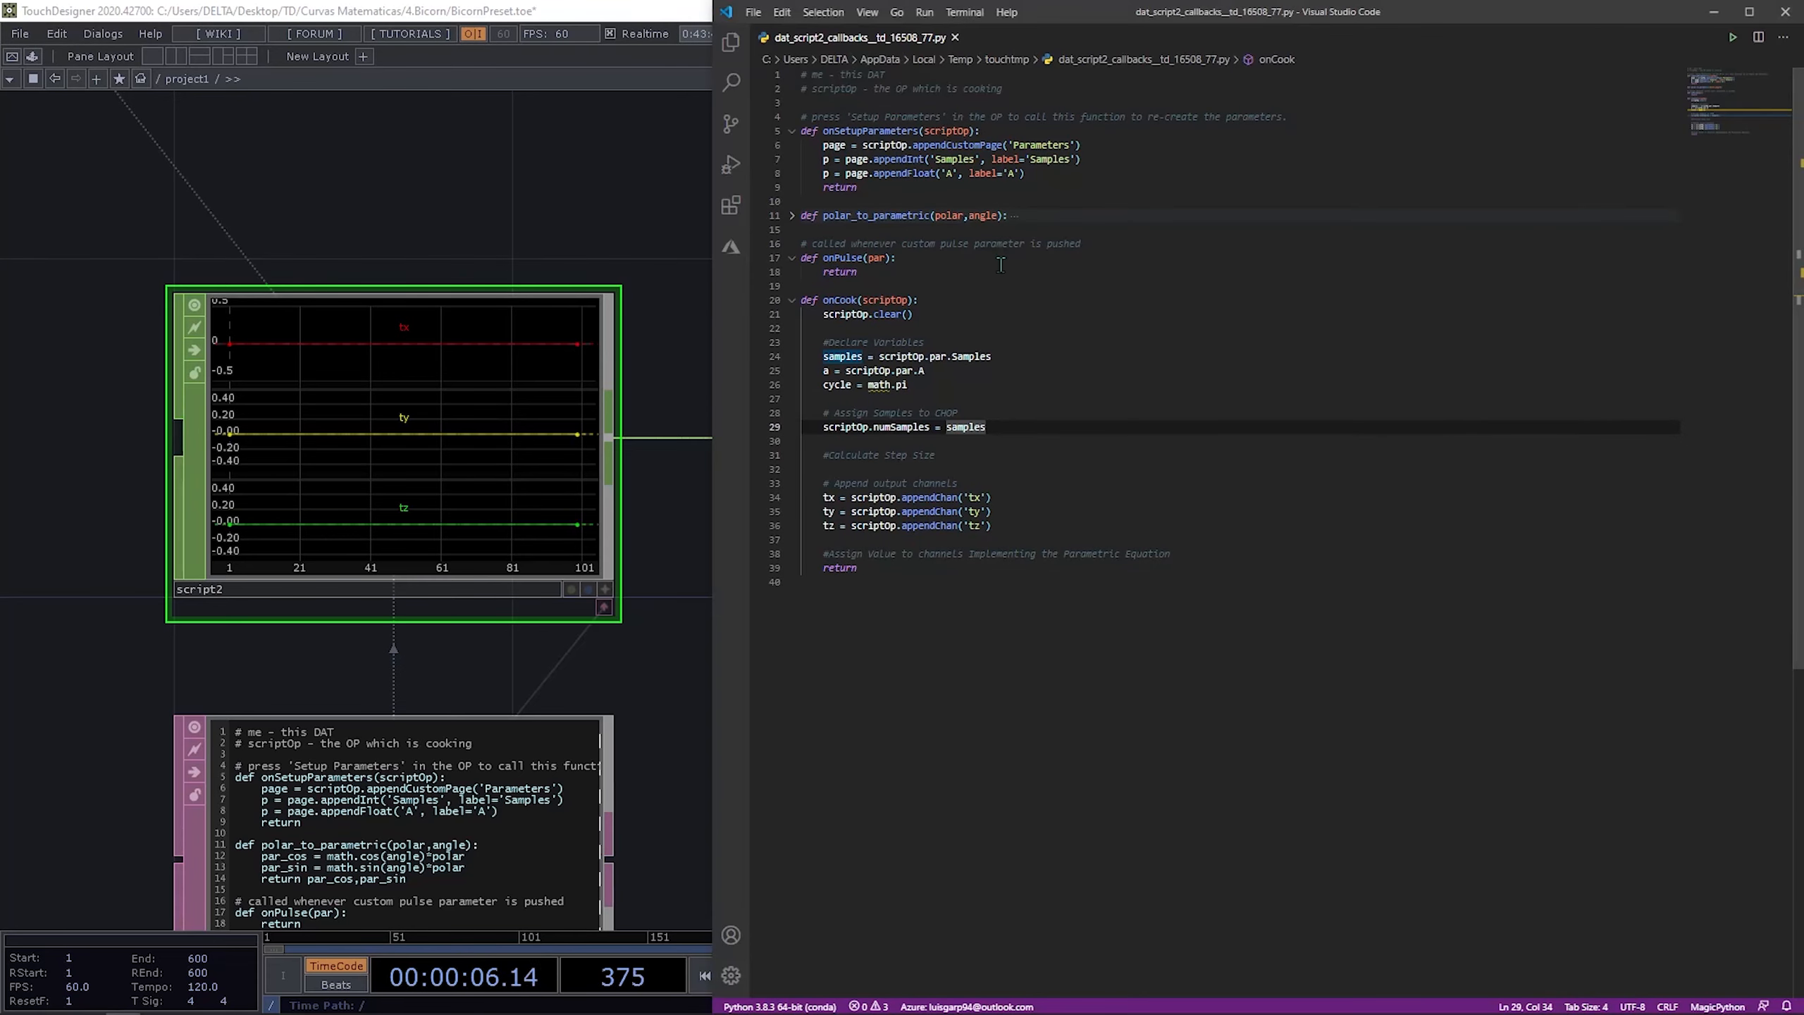
pyautogui.click(956, 456)
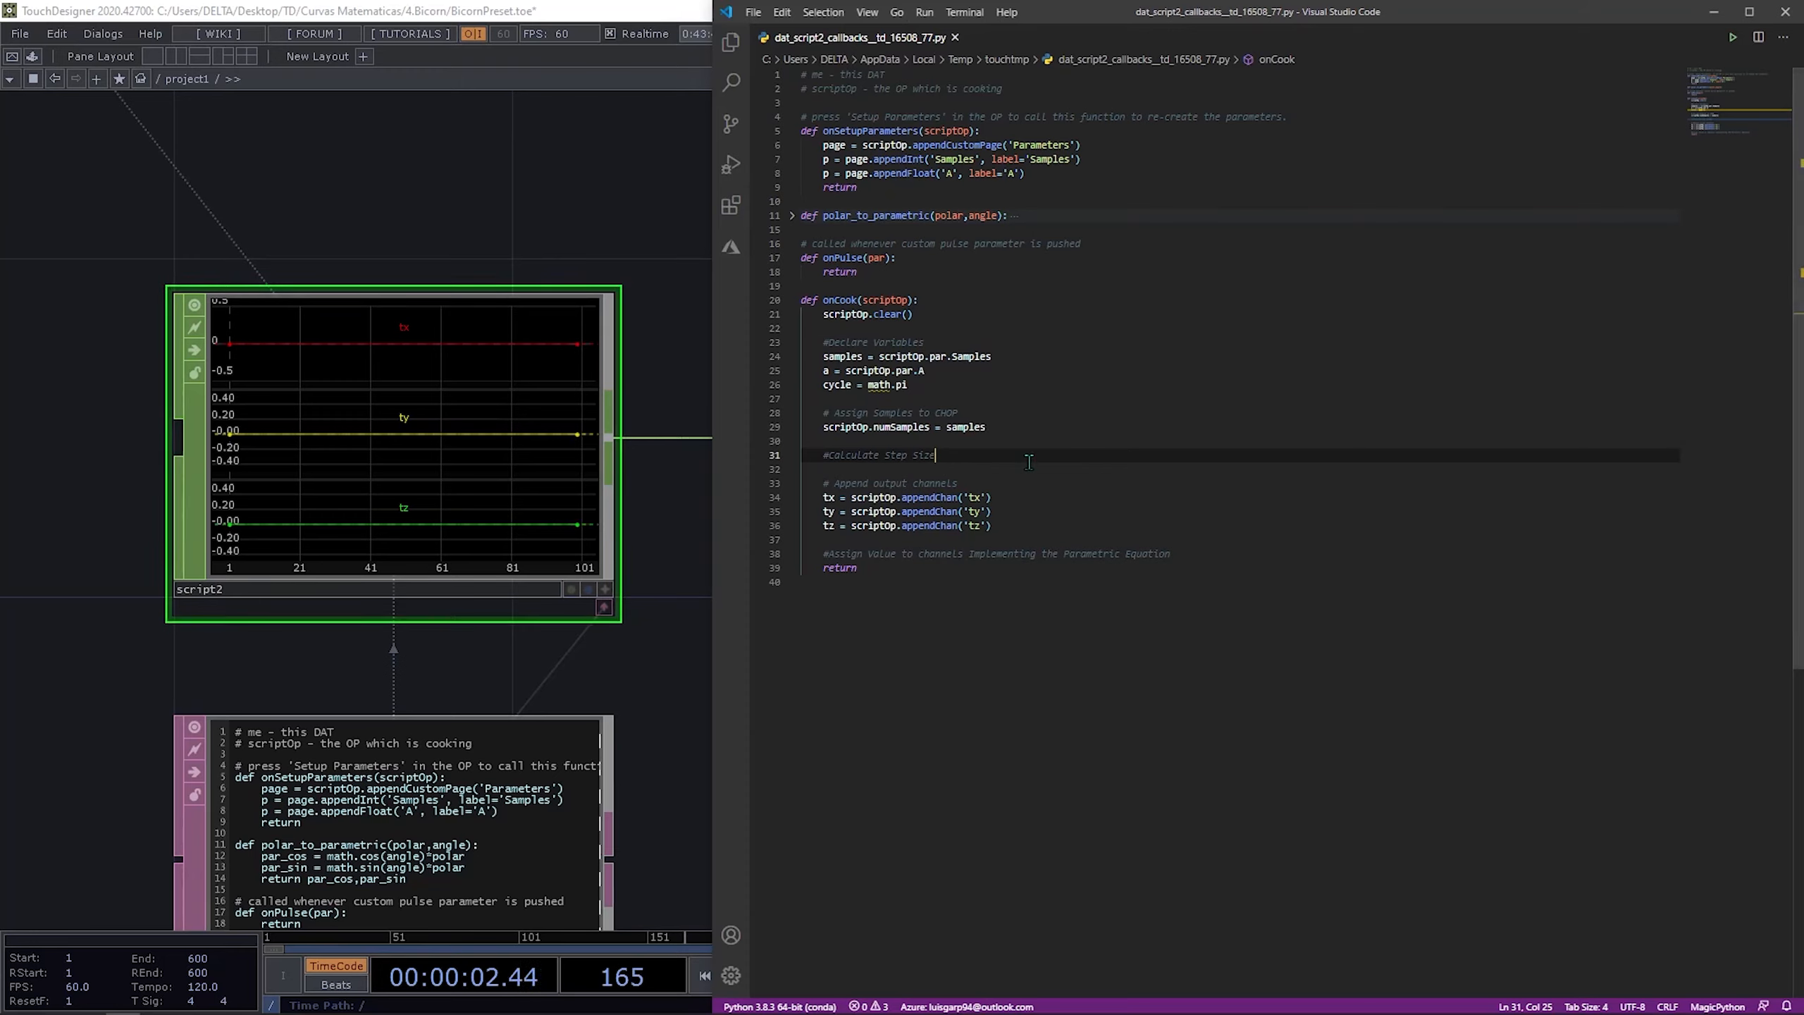
pyautogui.press('Return')
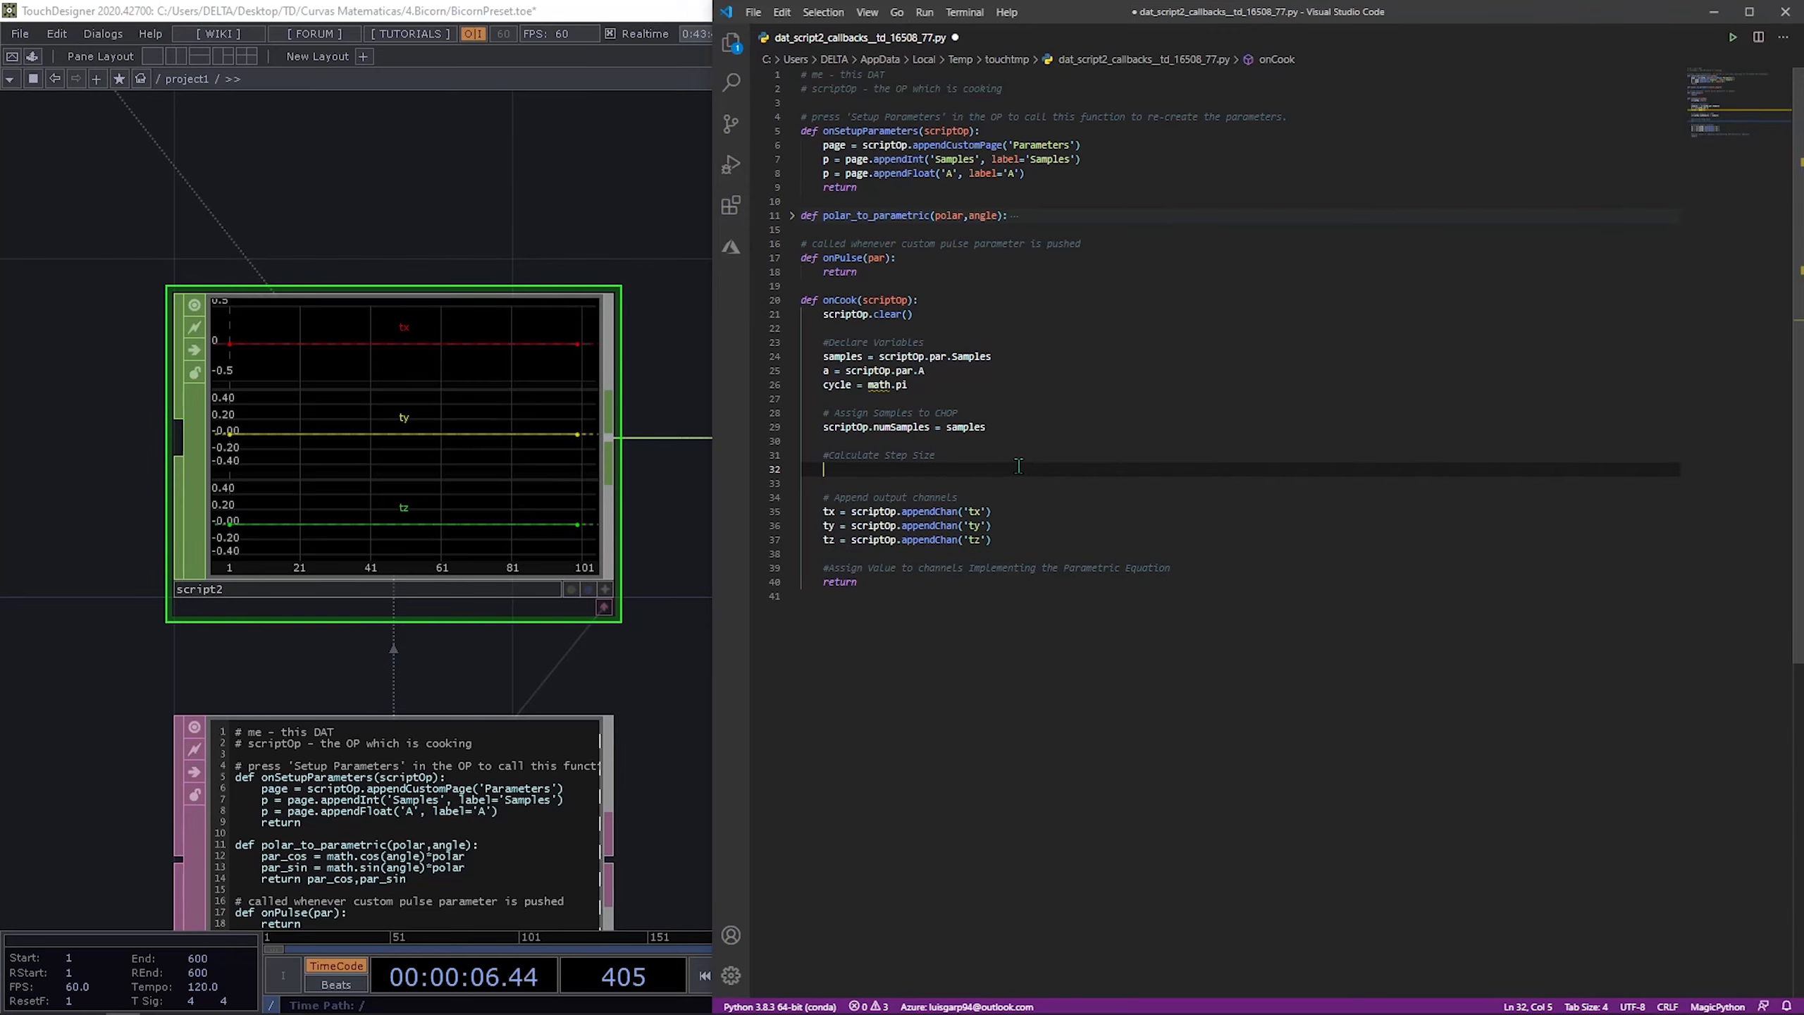
pyautogui.write('step = (')
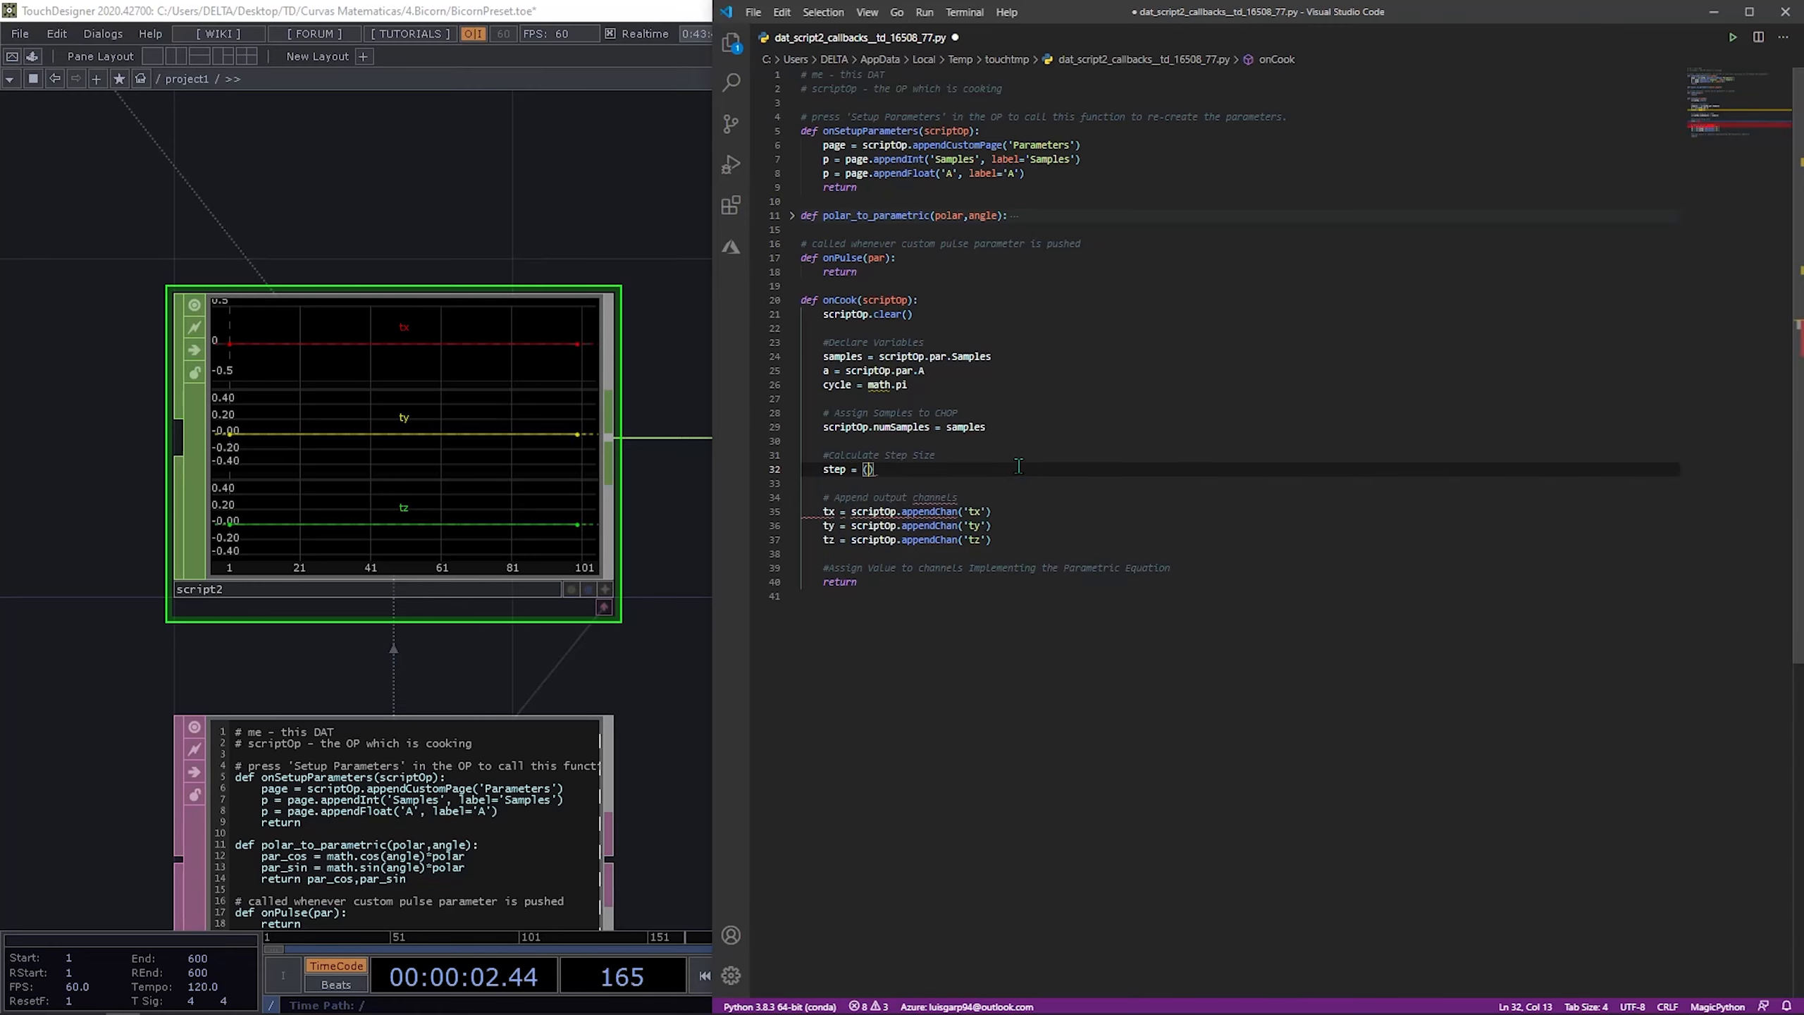
pyautogui.write('2')
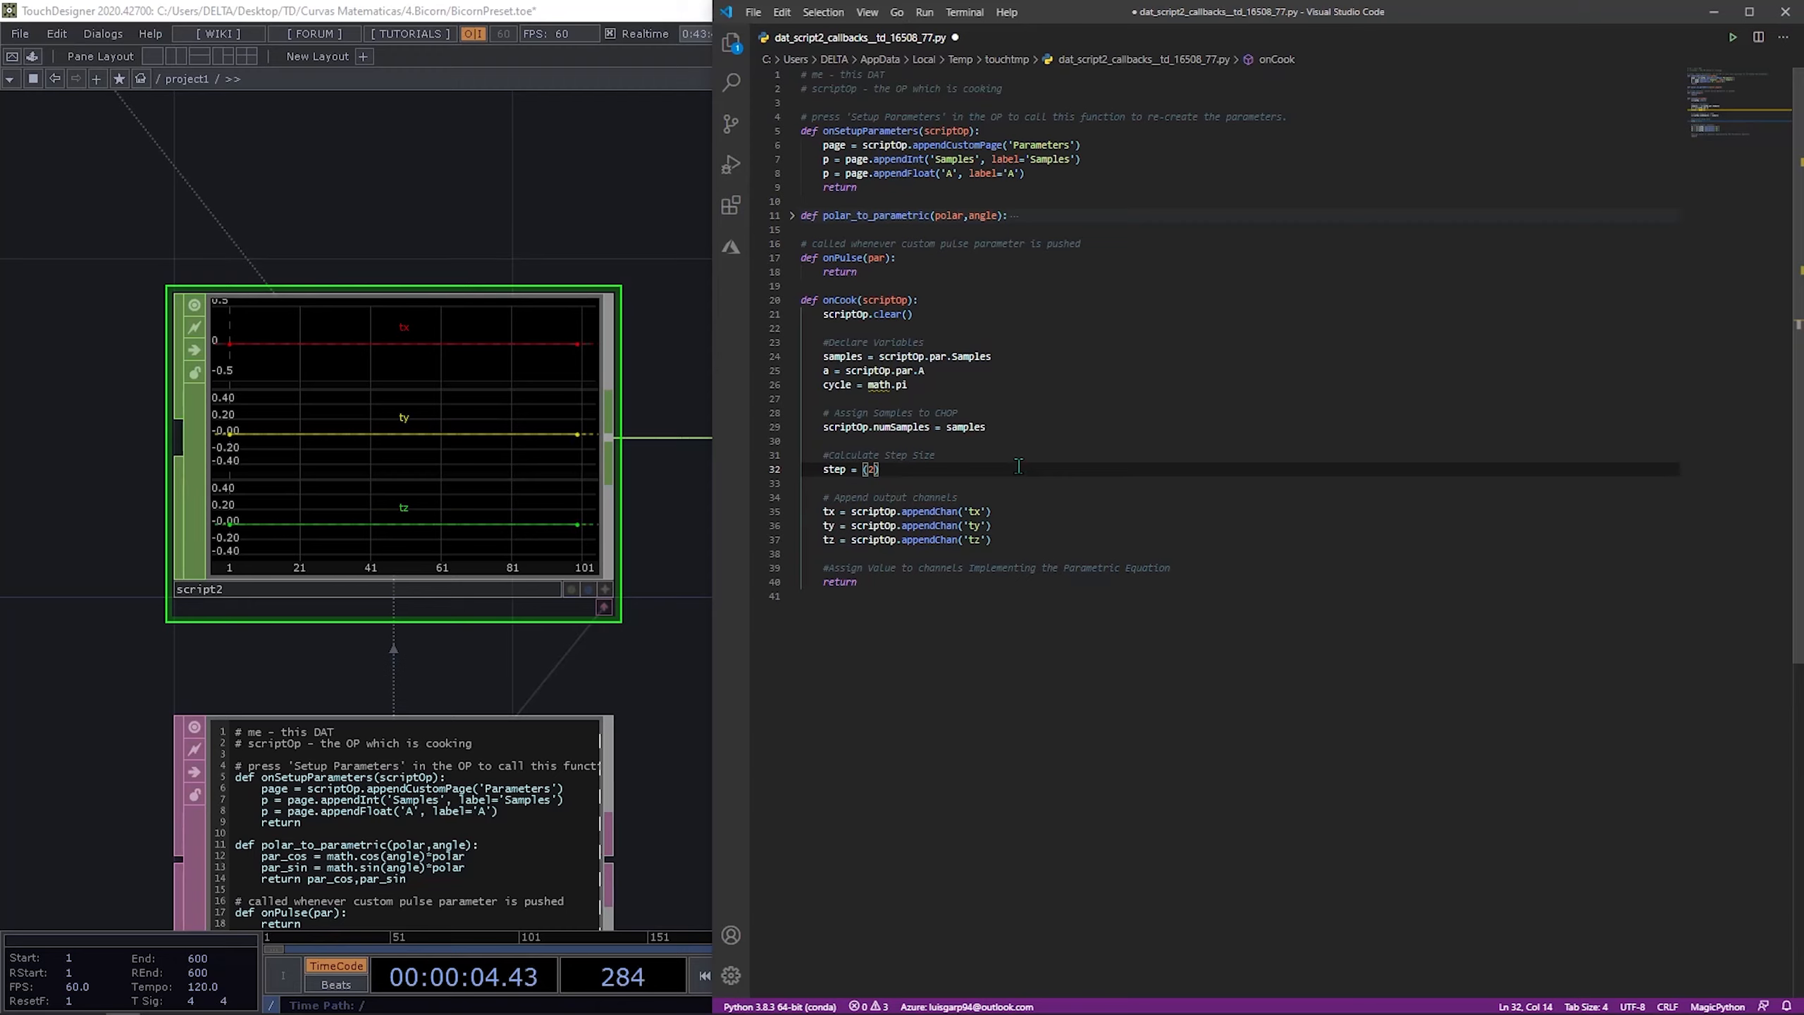
pyautogui.write('*cycle')
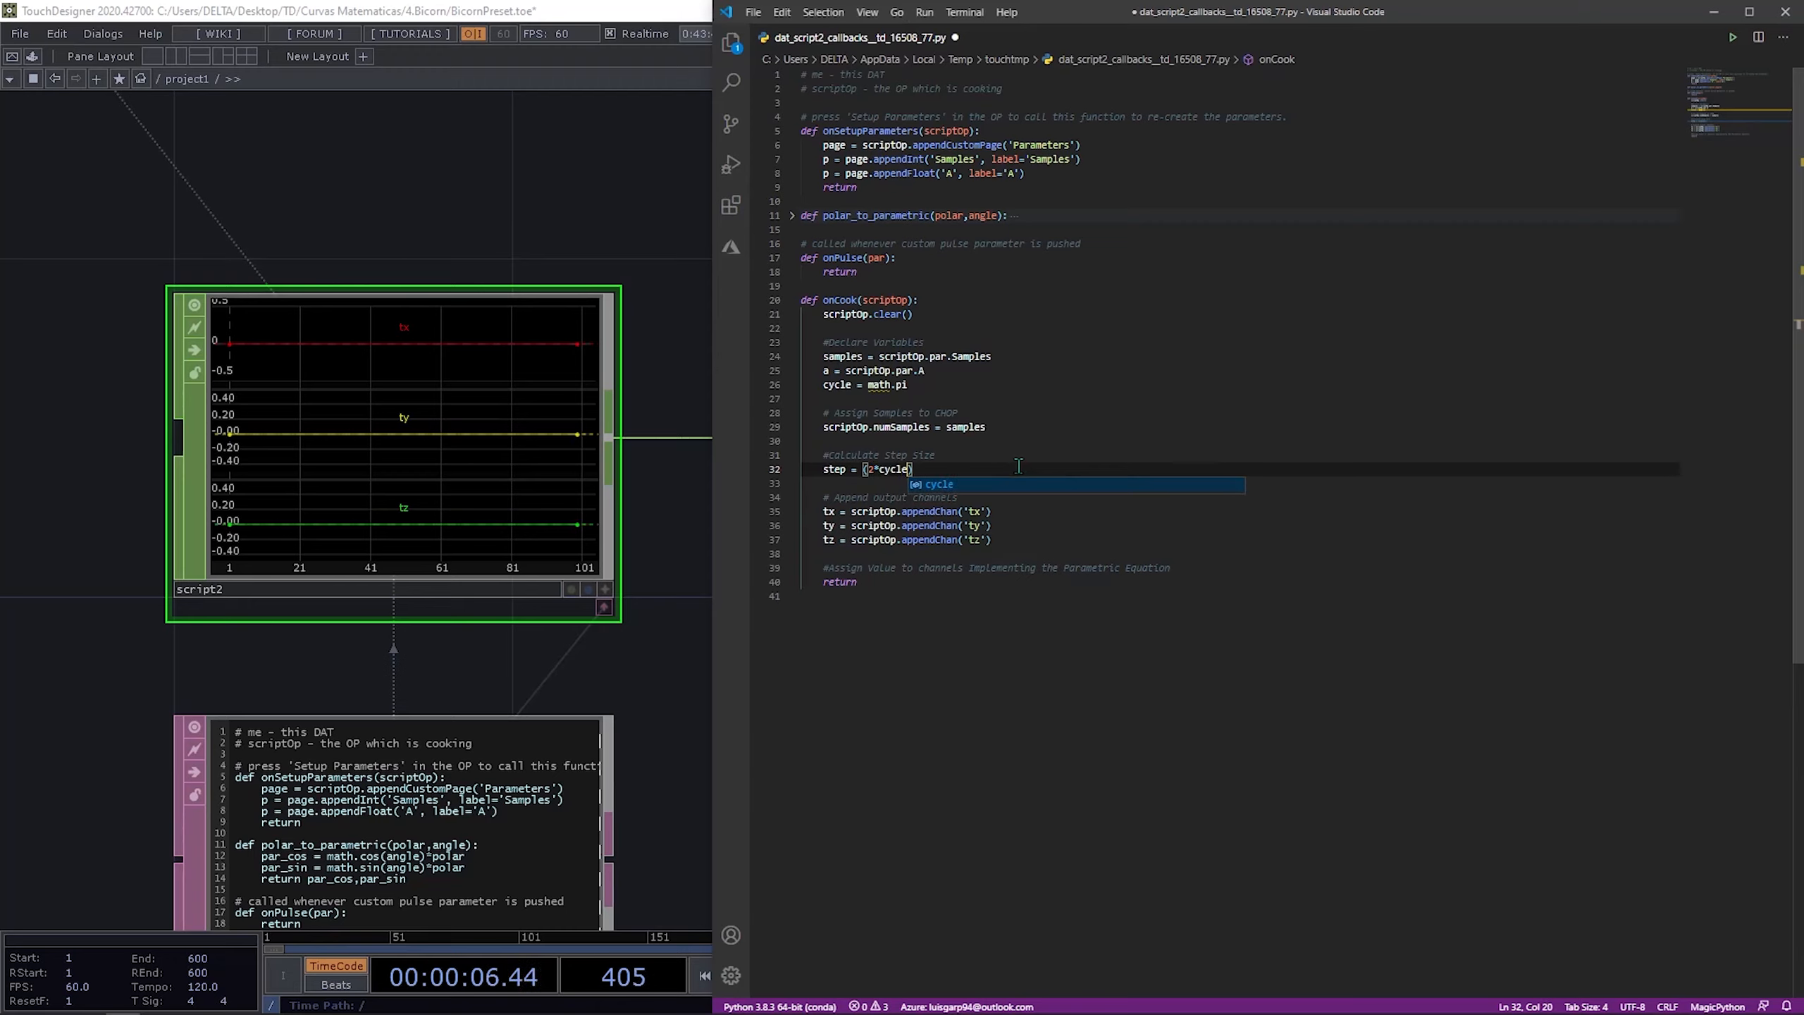
pyautogui.press('Right')
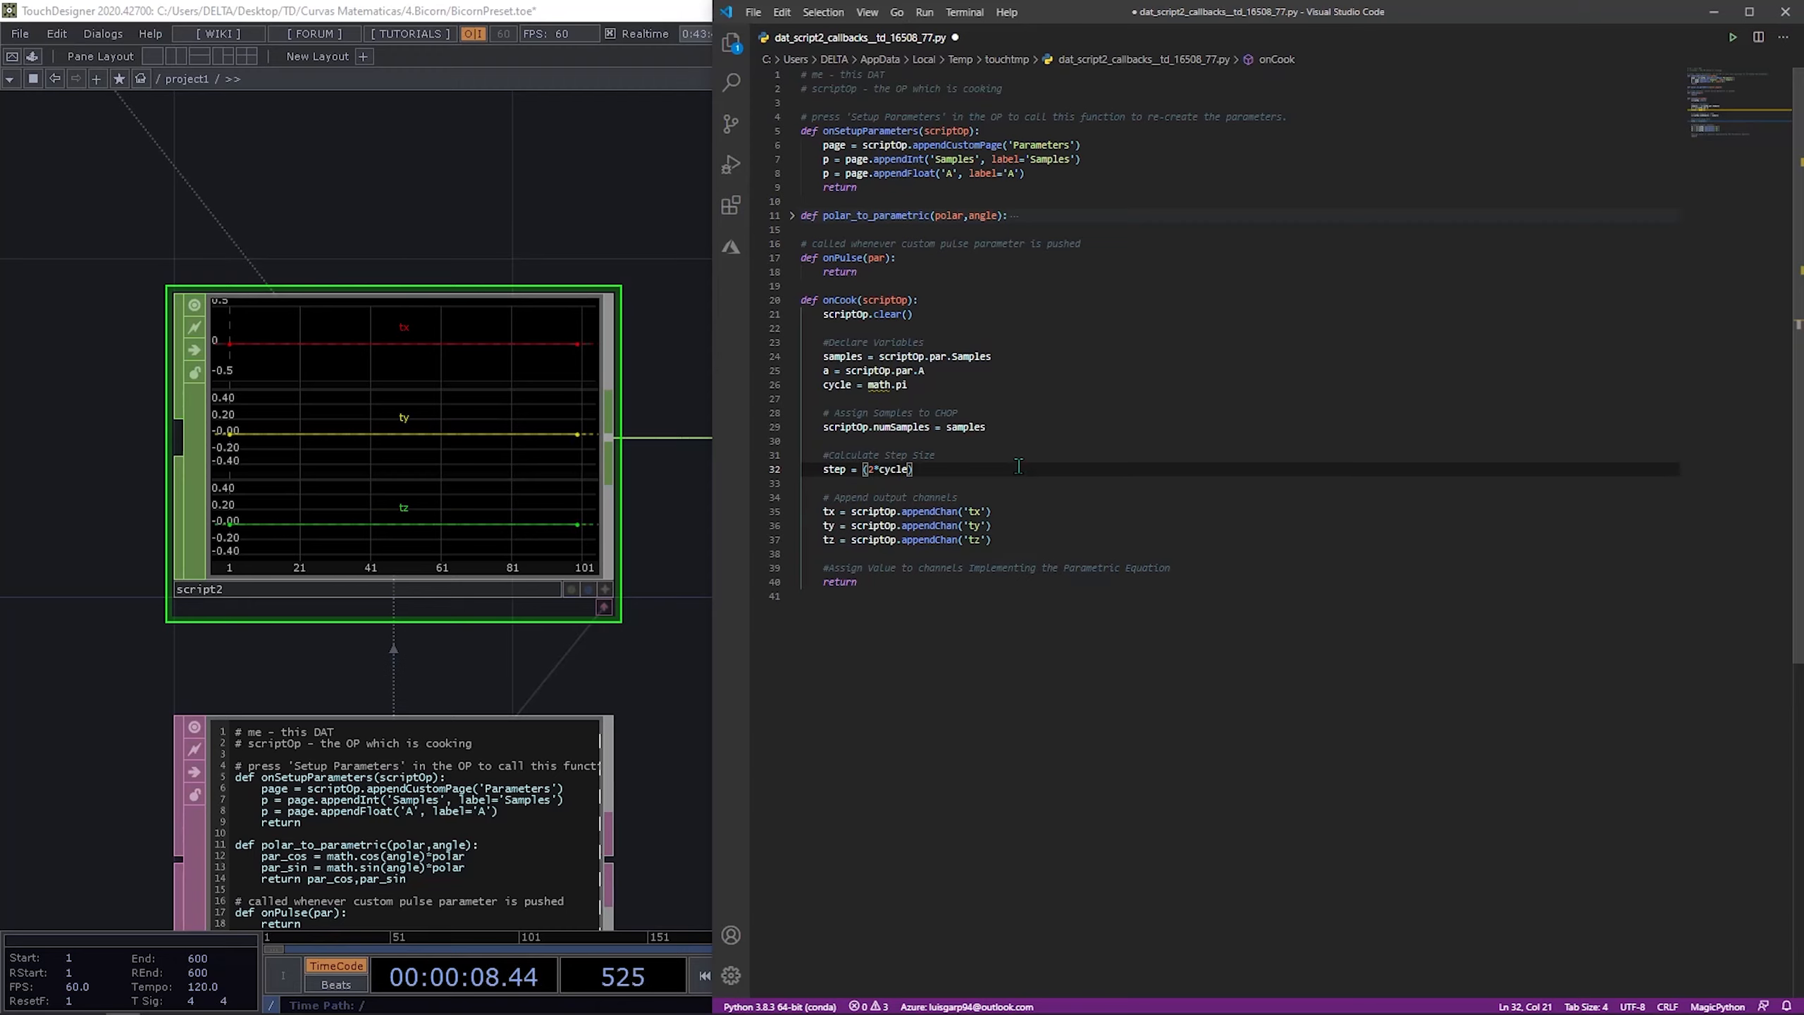
pyautogui.write('/')
pyautogui.write('*')
pyautogui.write('(samples')
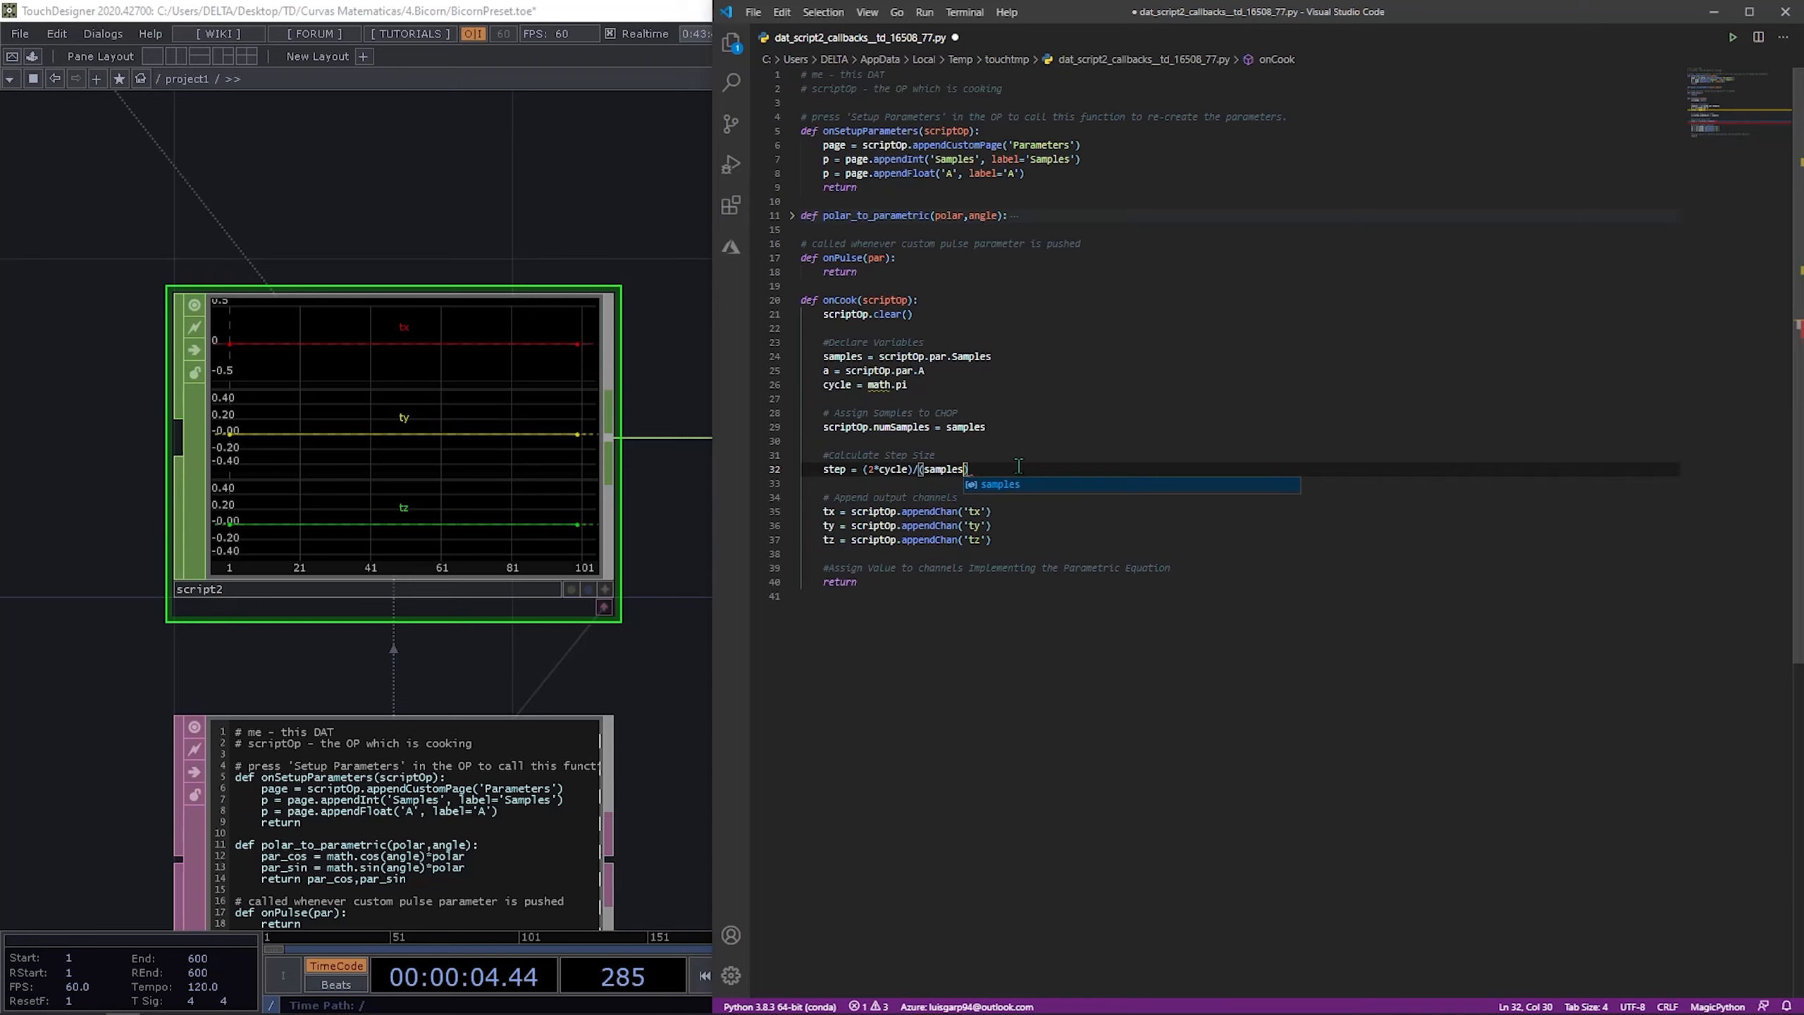
pyautogui.write('-1')
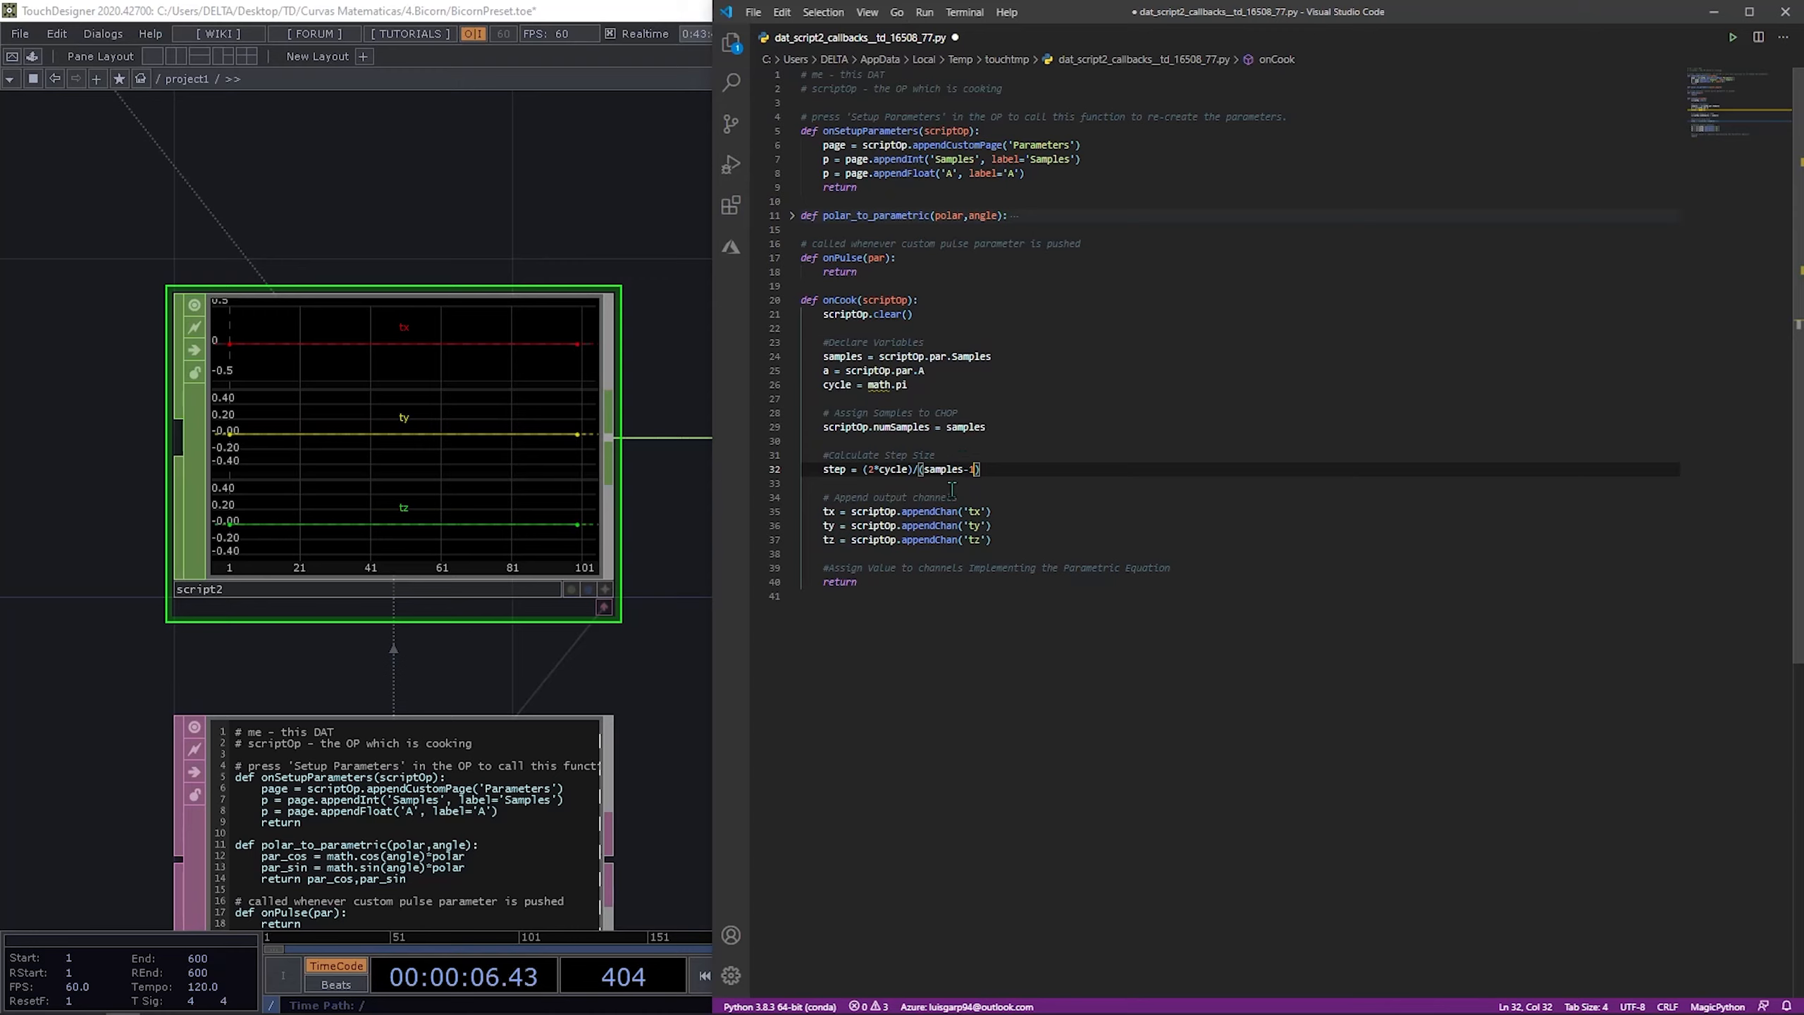
pyautogui.hotkey('ctrl', 's')
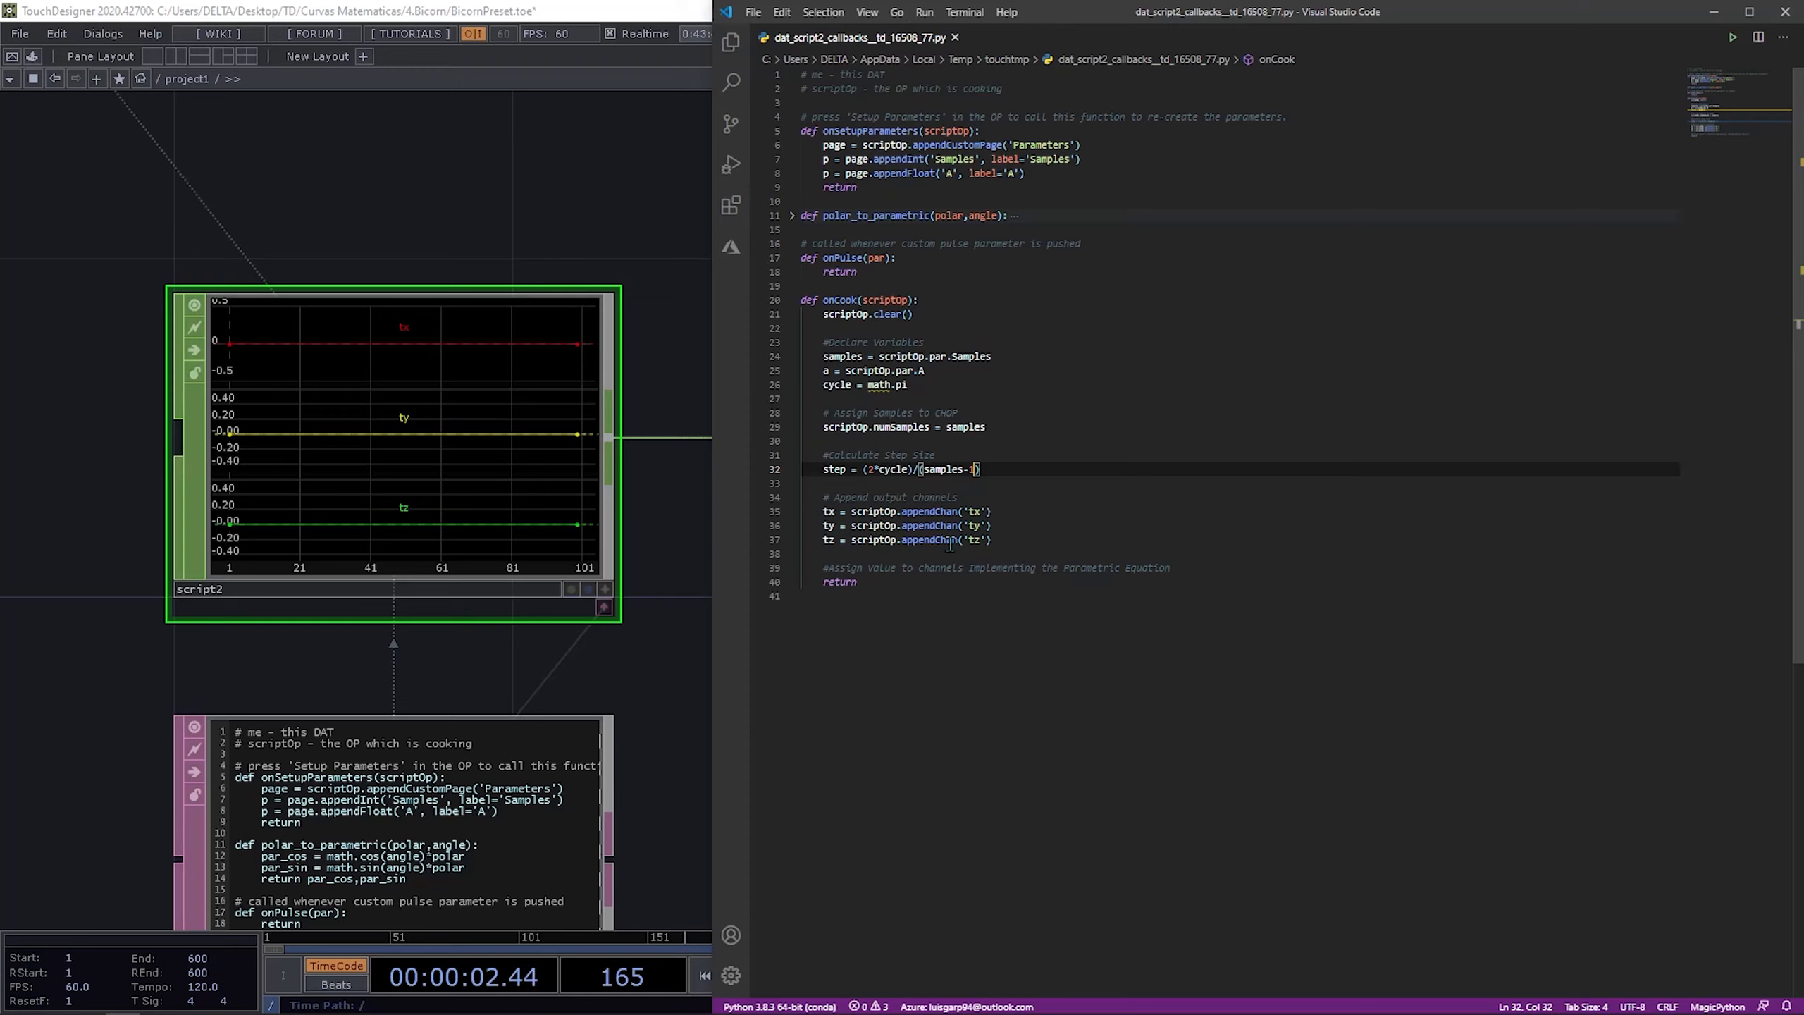
# Step: Add the loop header for i in range(samples): under the comment about assigning values with the parametric equation
pyautogui.click(1228, 556)
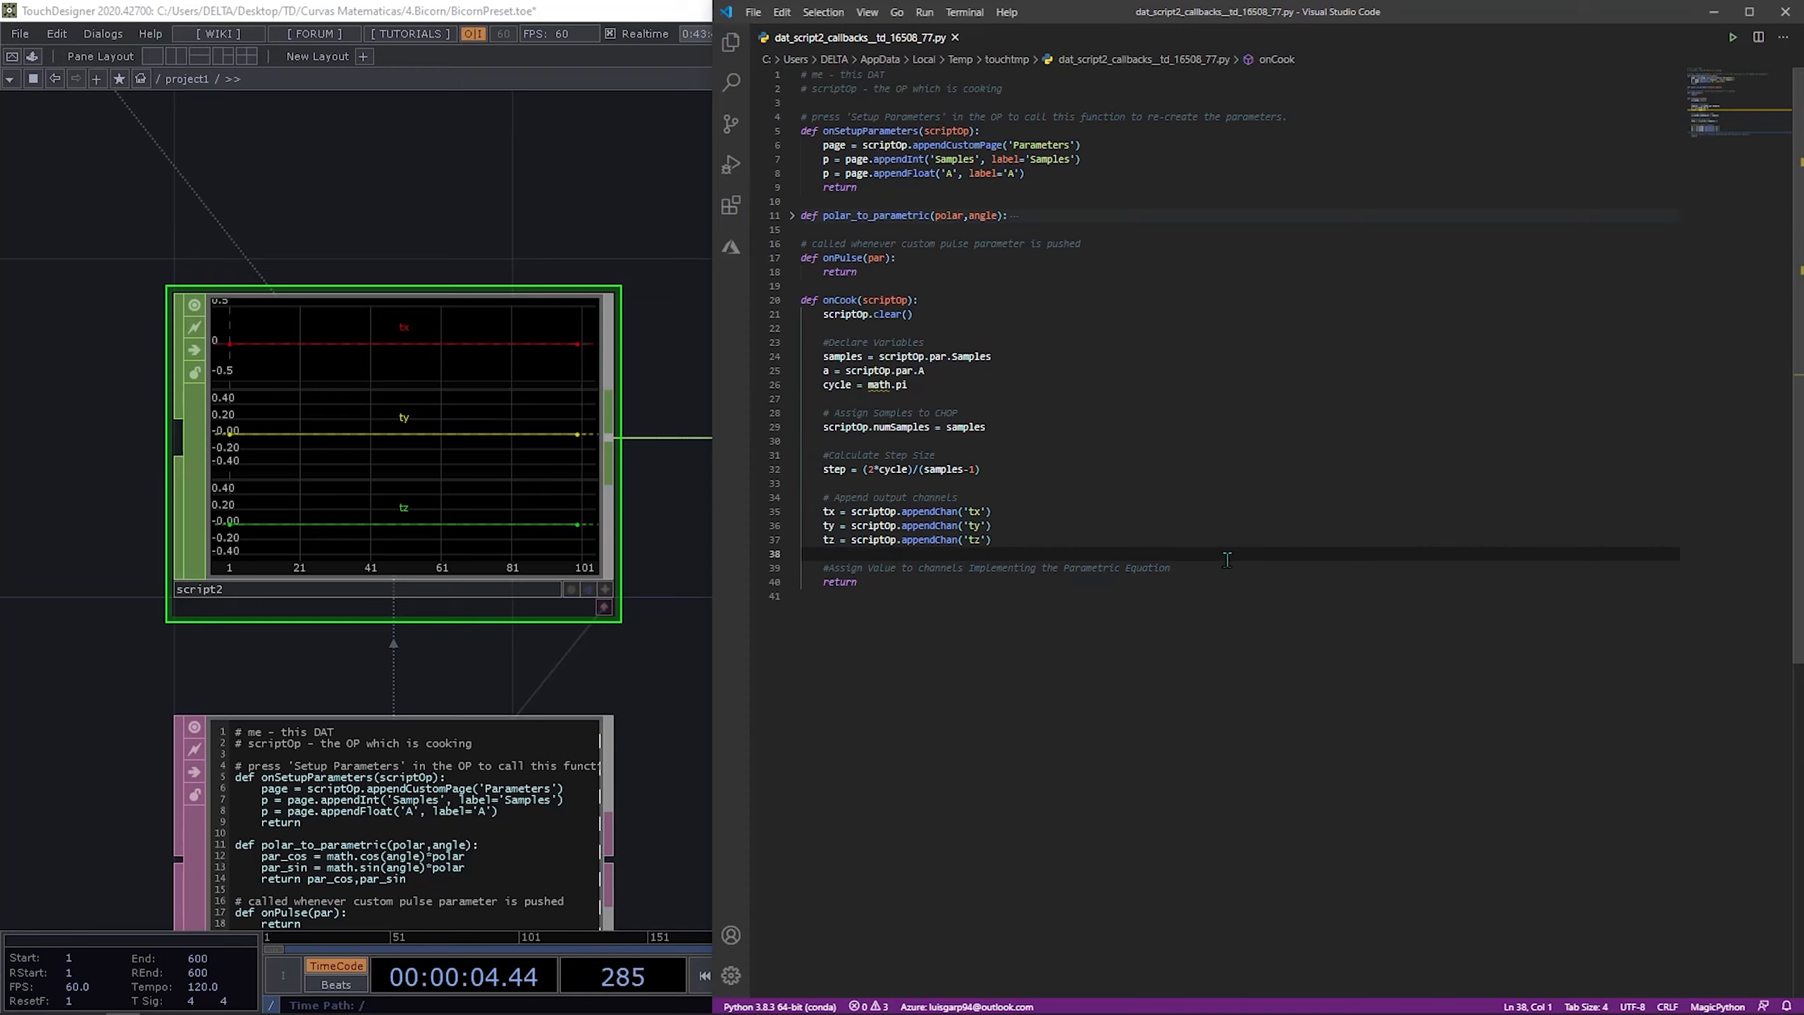
pyautogui.click(1224, 570)
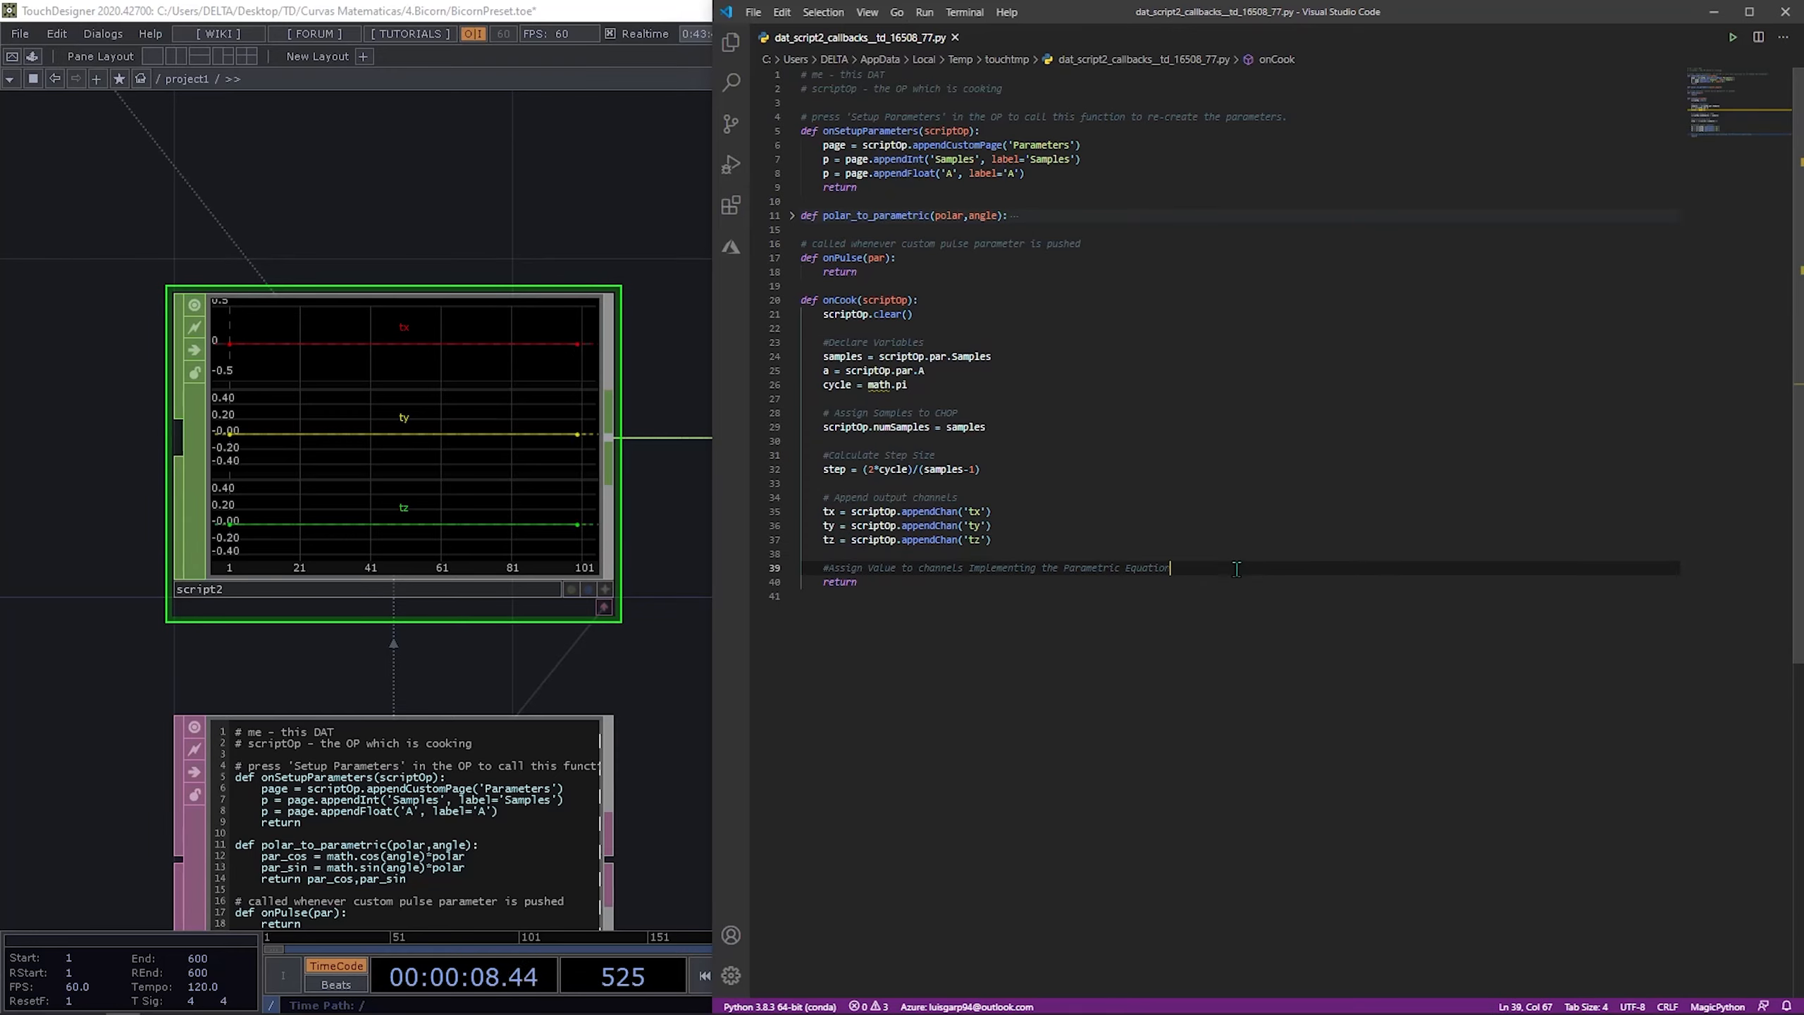
pyautogui.press('Return')
pyautogui.write('for')
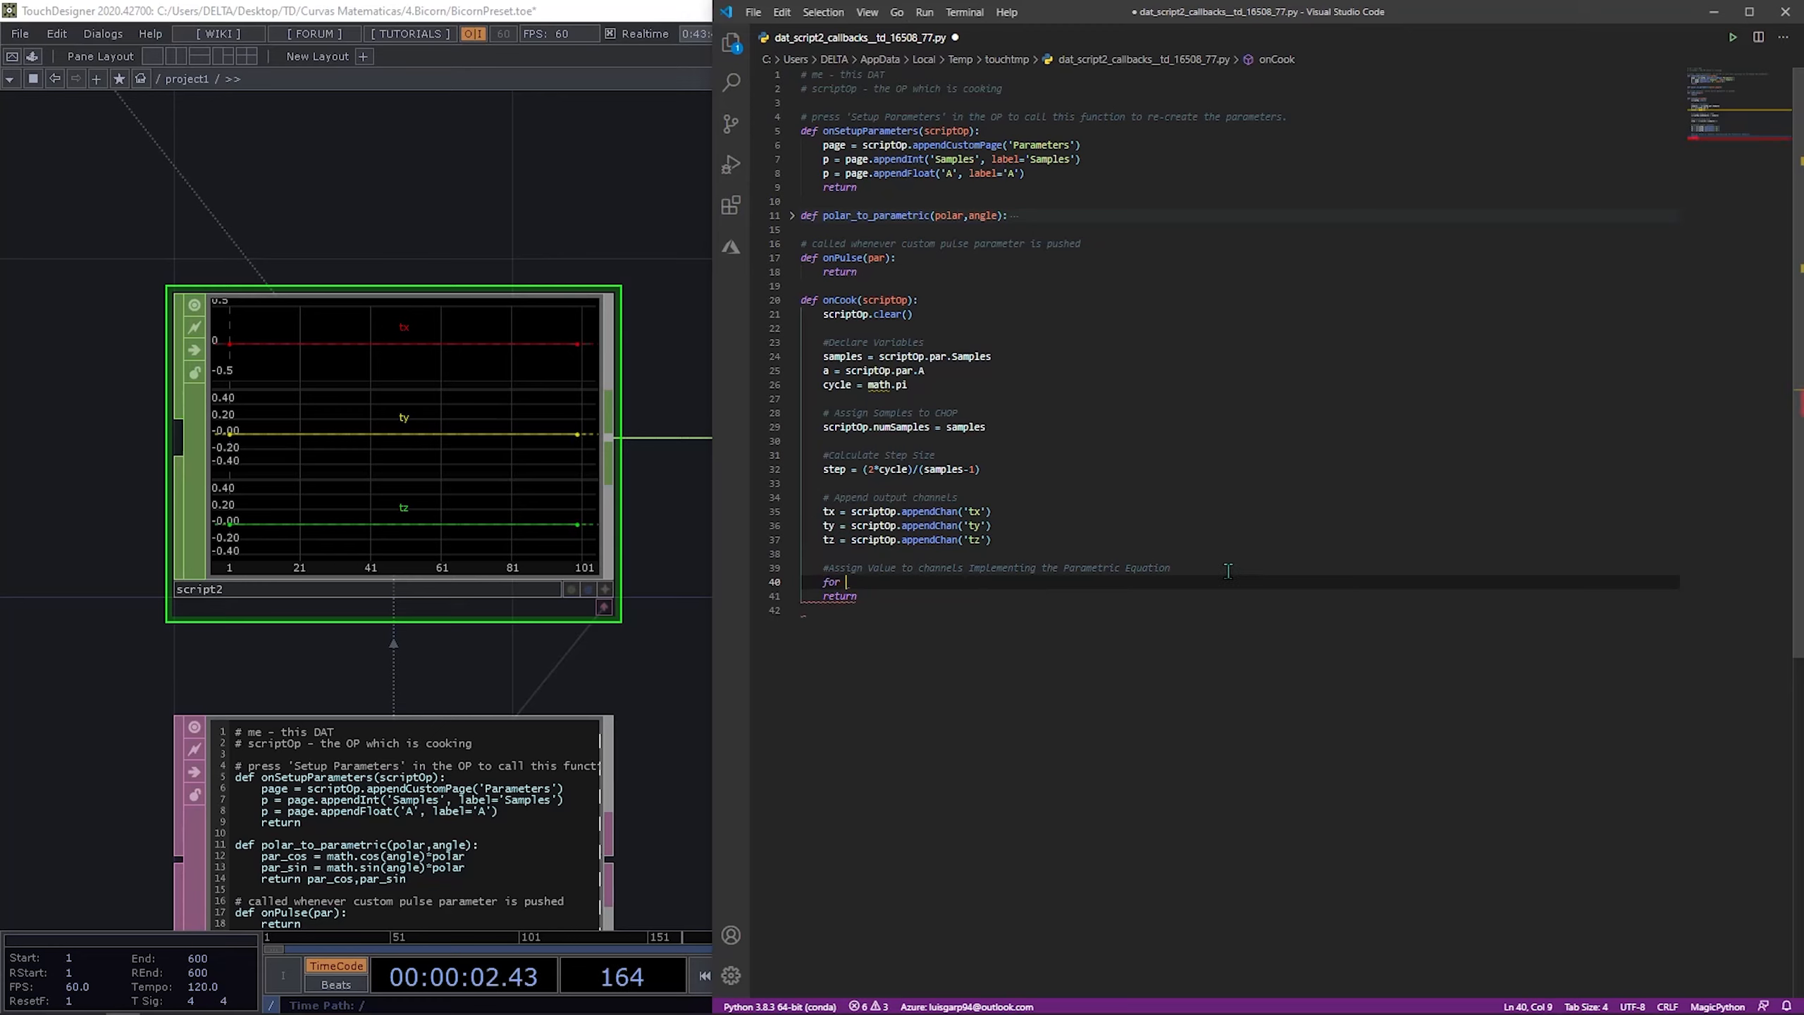
pyautogui.write('in range(')
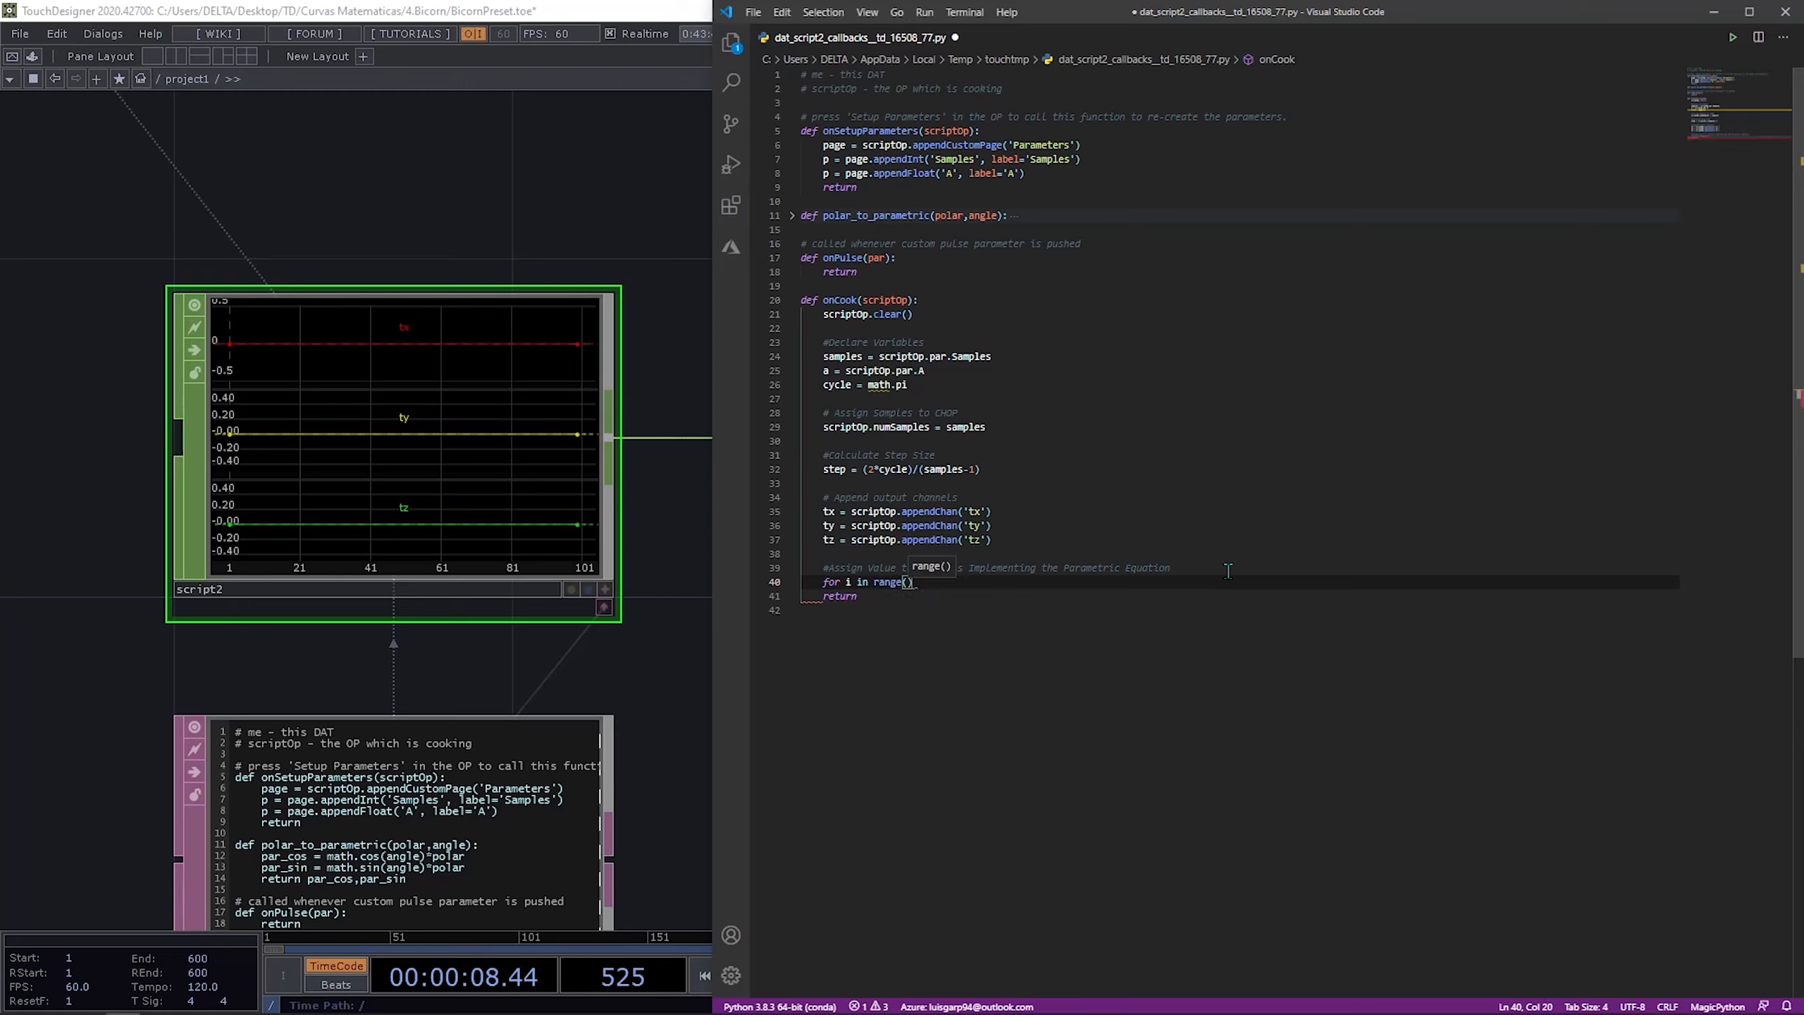
pyautogui.write('samples')
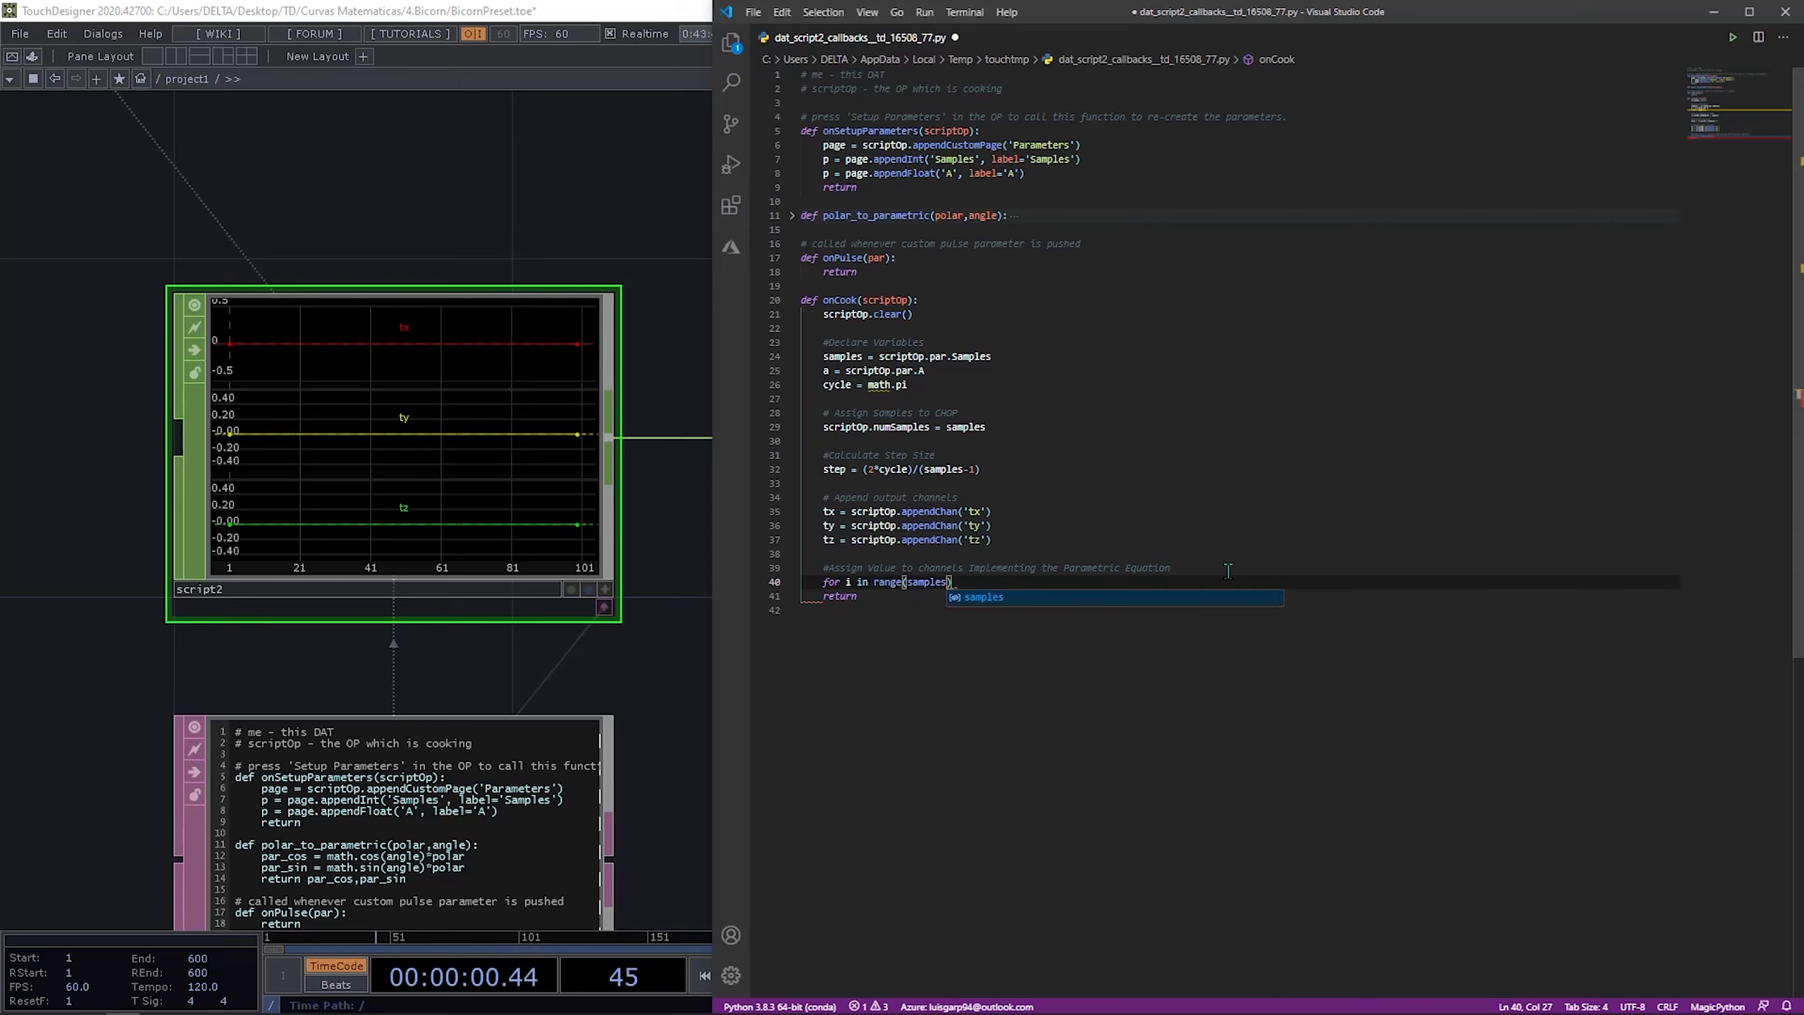
pyautogui.write('):')
pyautogui.press('Return')
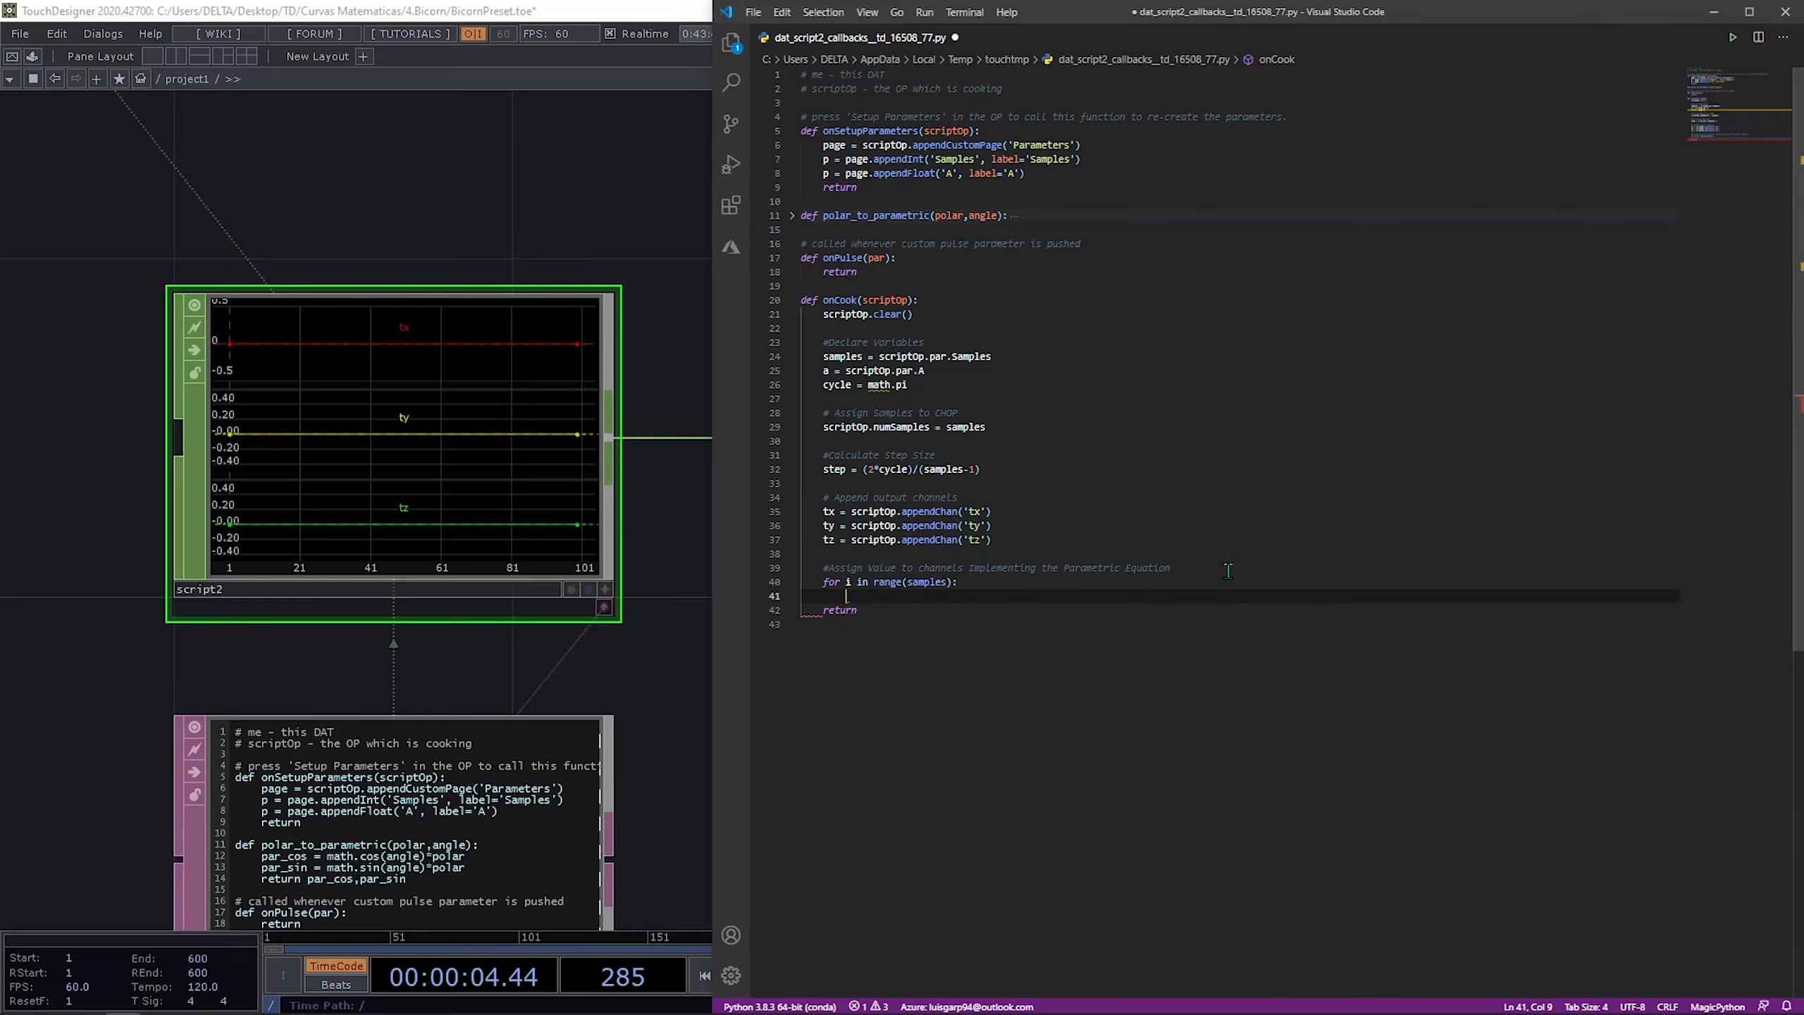
# Step: Define angle = cycle*i as the first line inside the for loop and save the callbacks script
pyautogui.write('a')
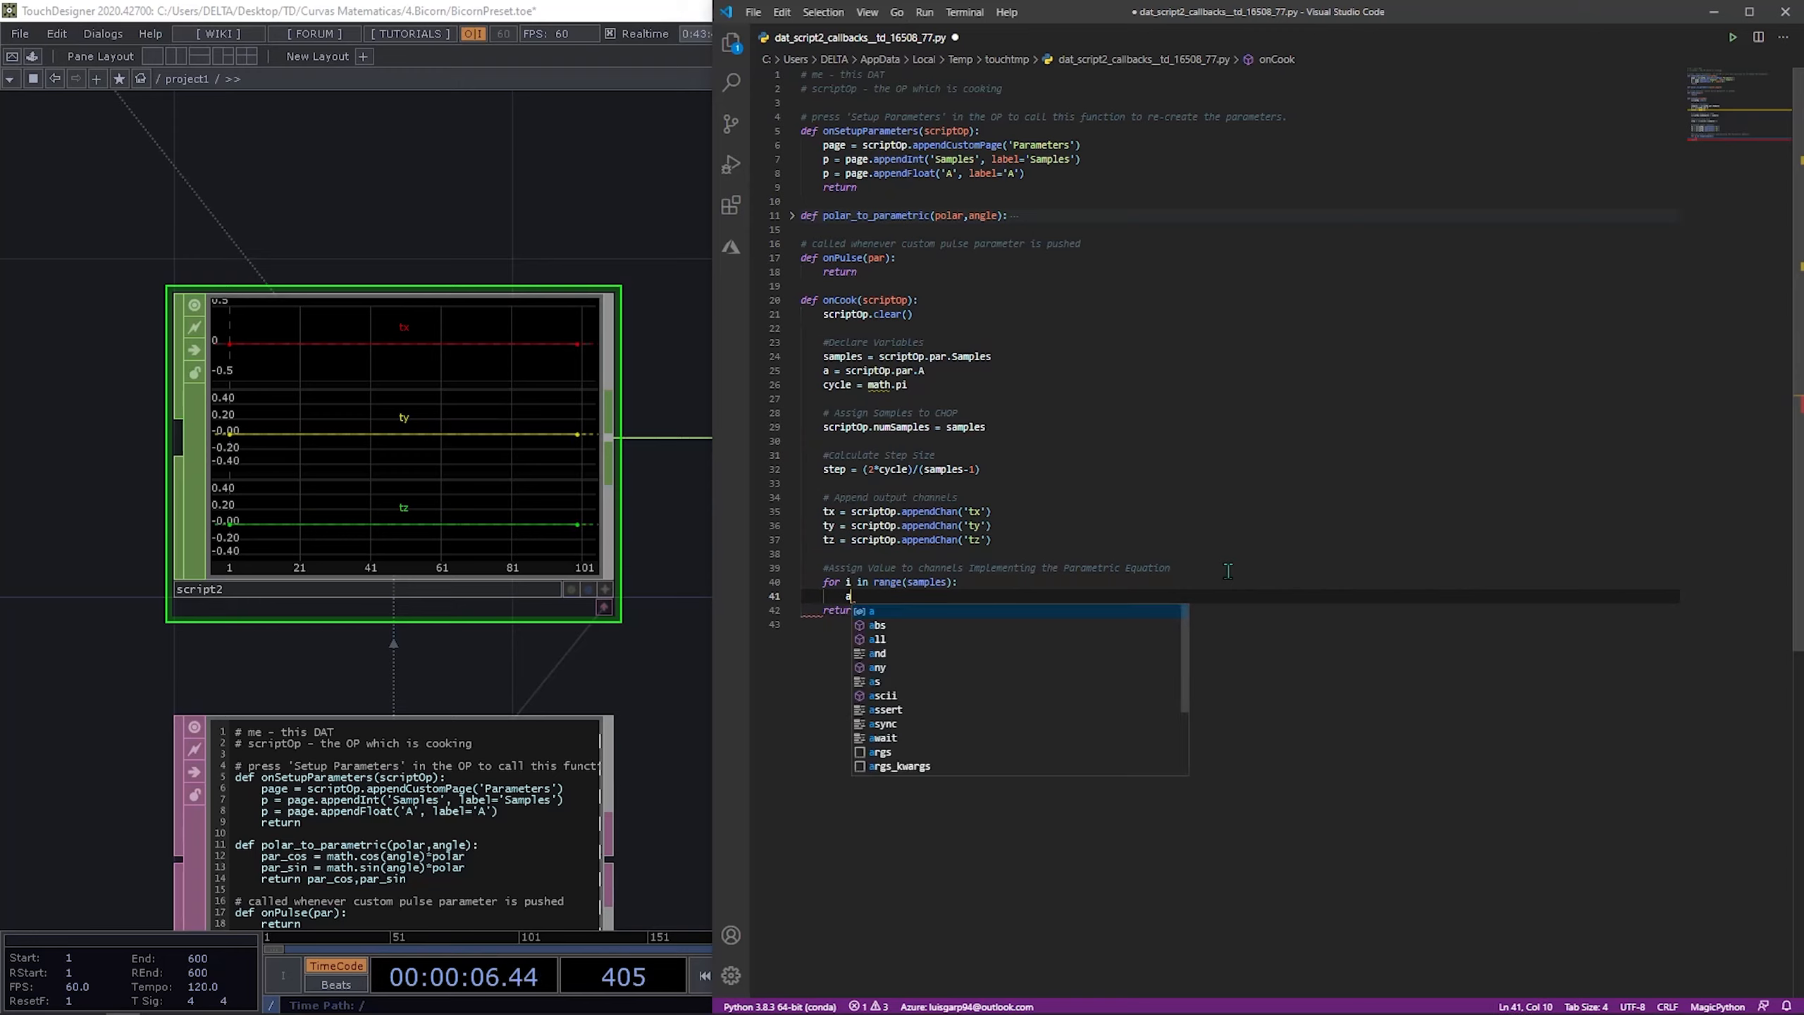
pyautogui.write('ngle')
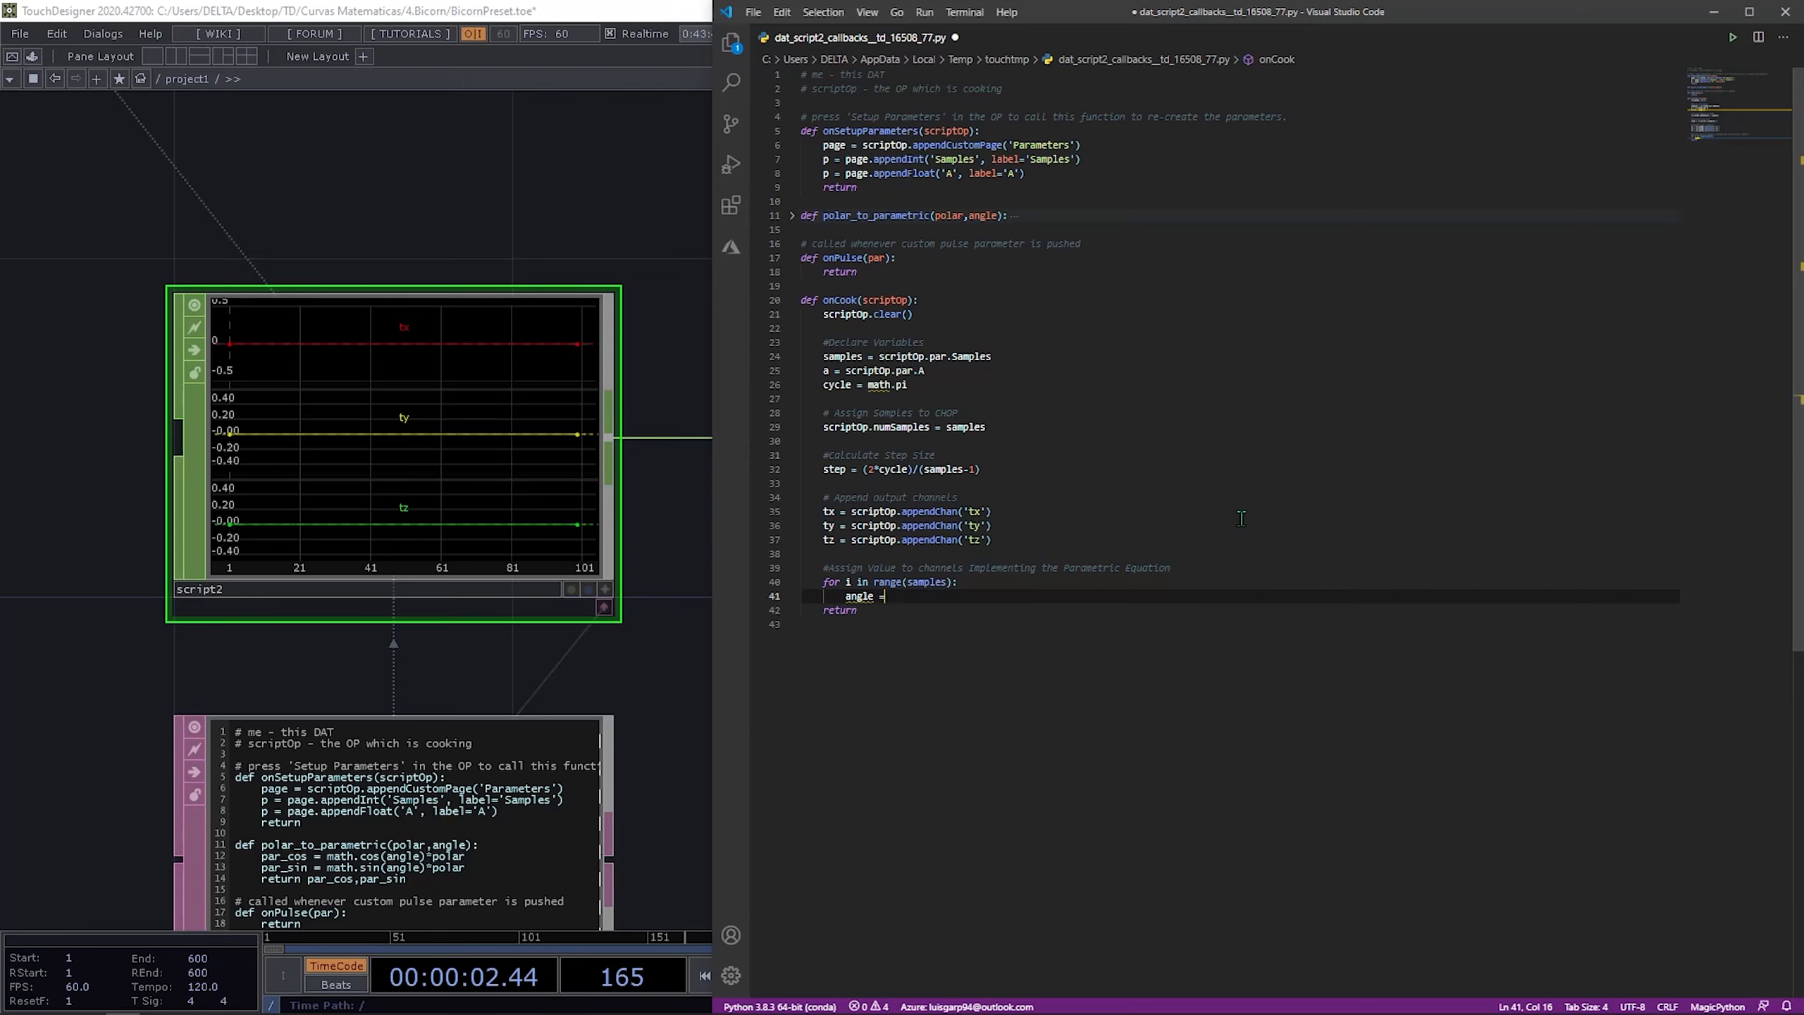
pyautogui.write(' = cyc')
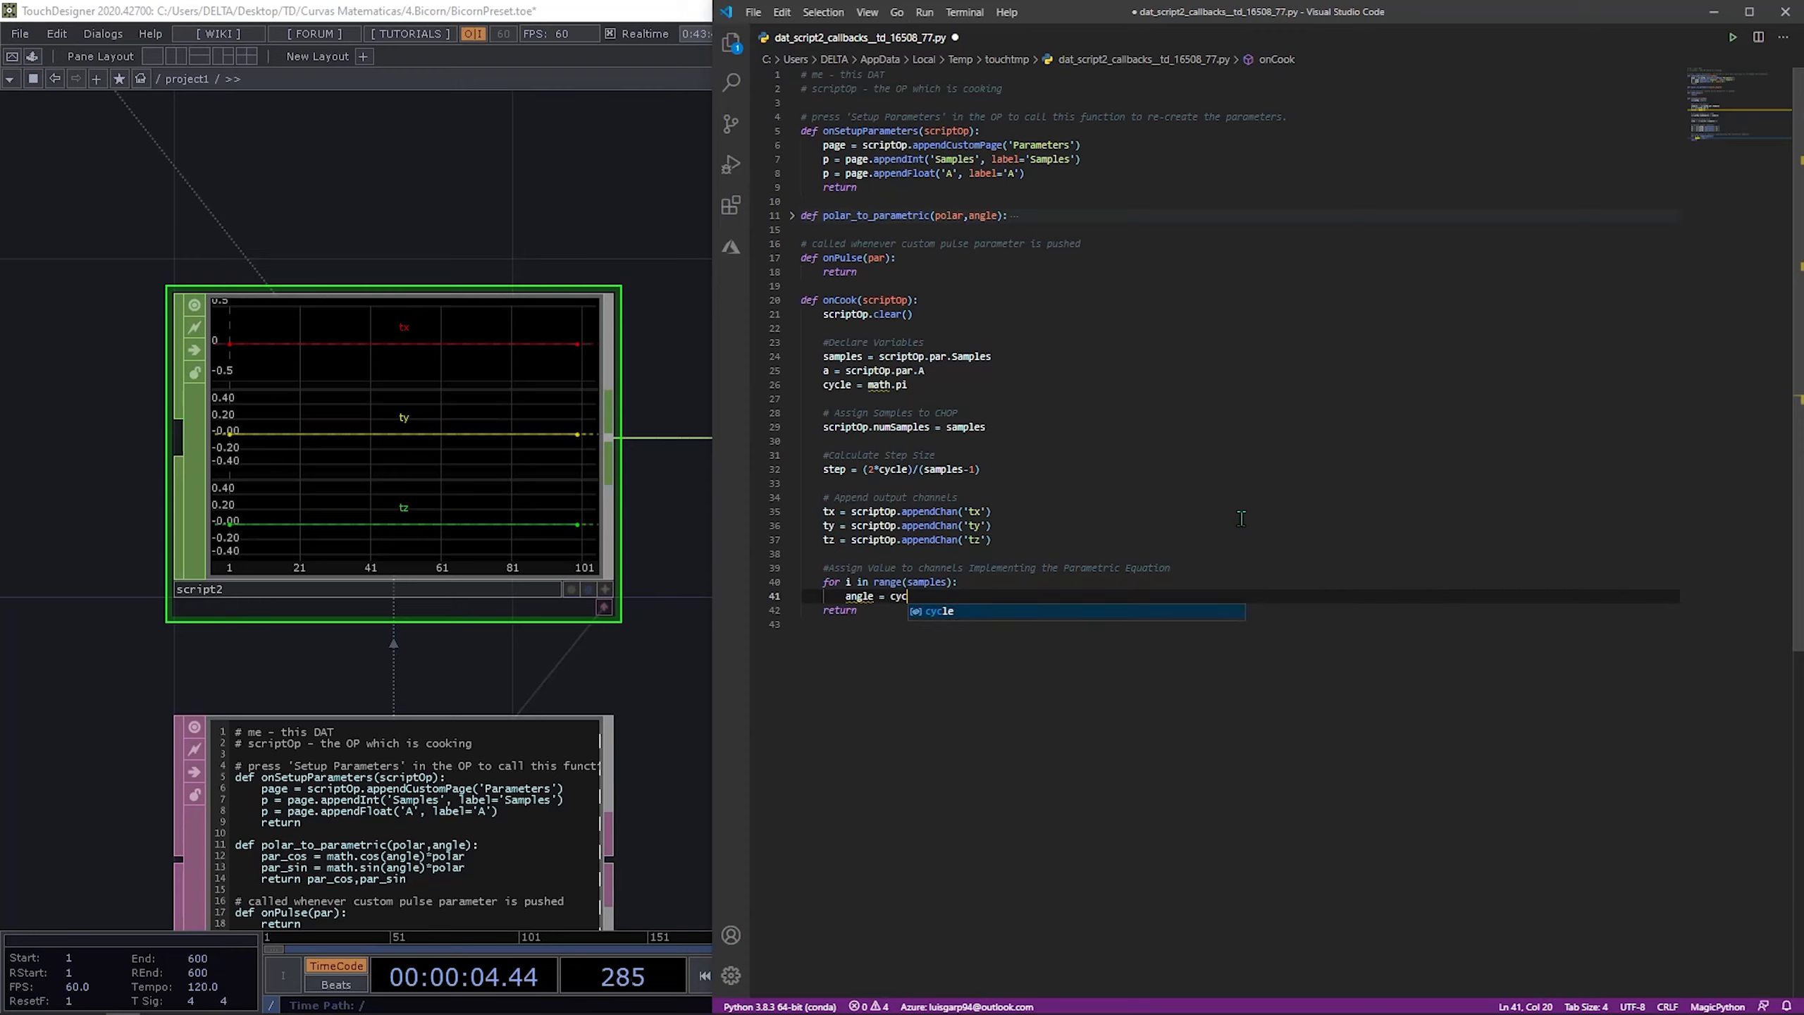
pyautogui.write('le*')
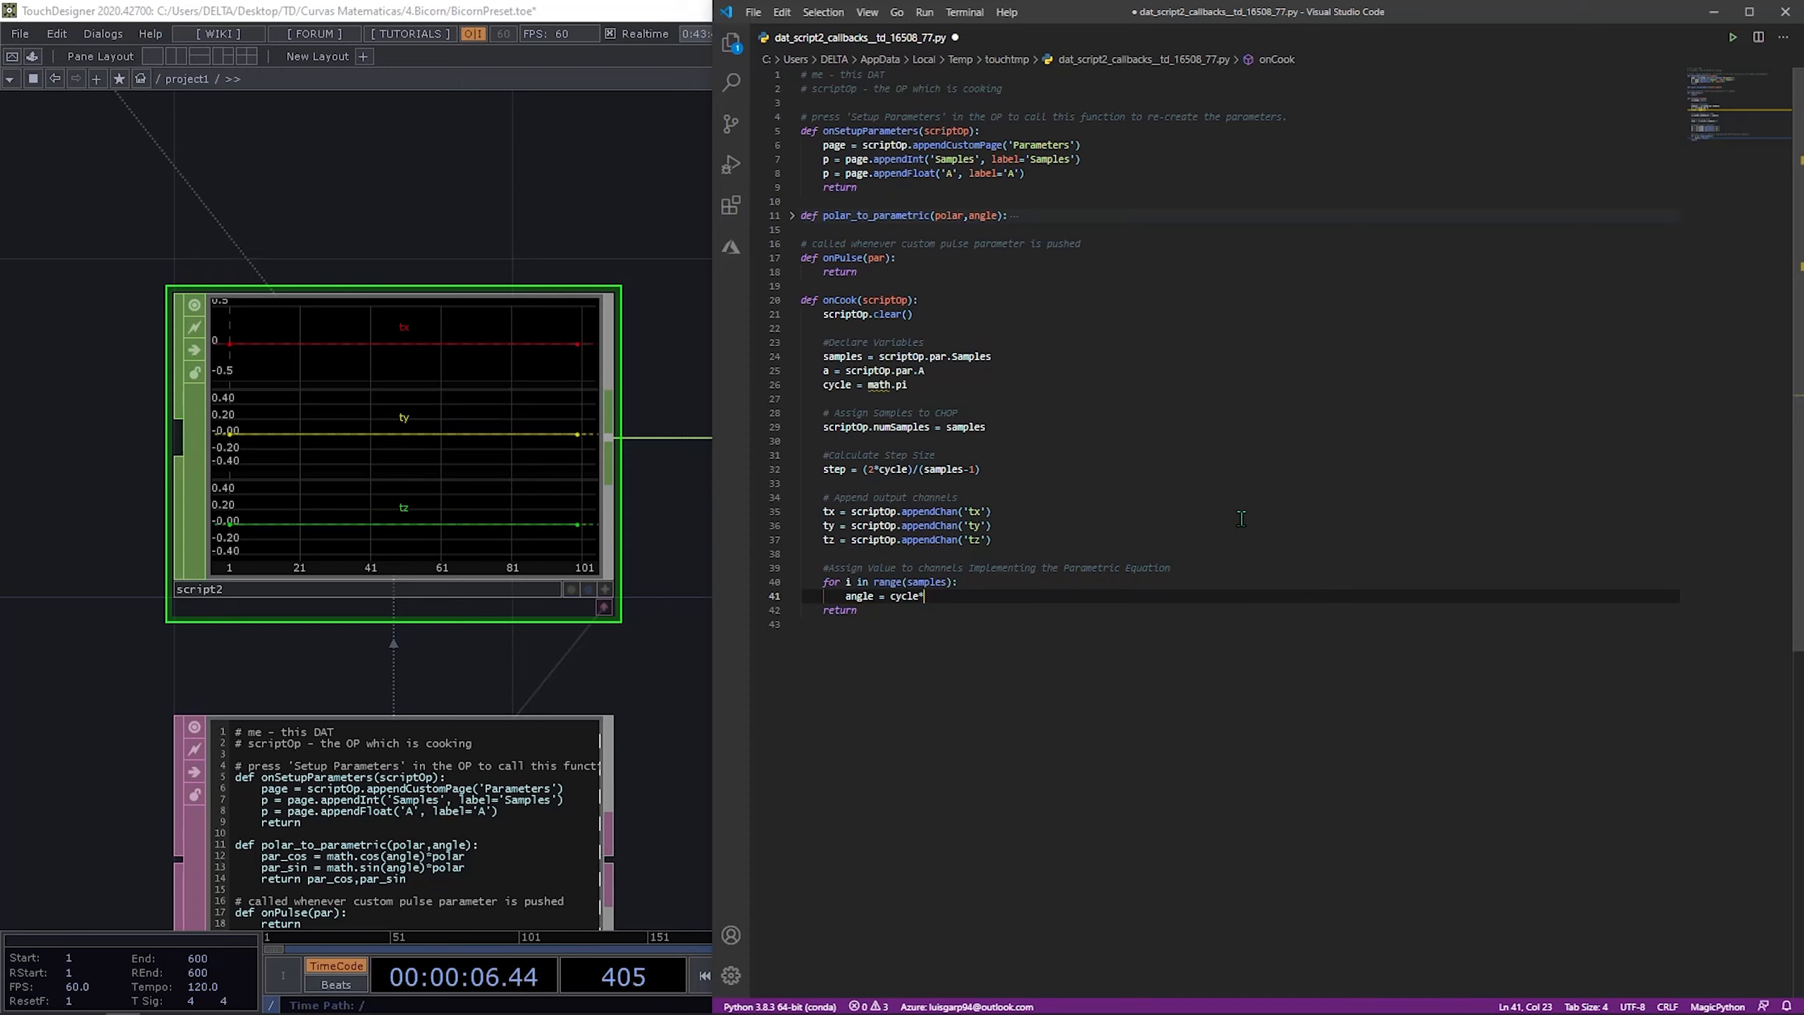
pyautogui.write('i')
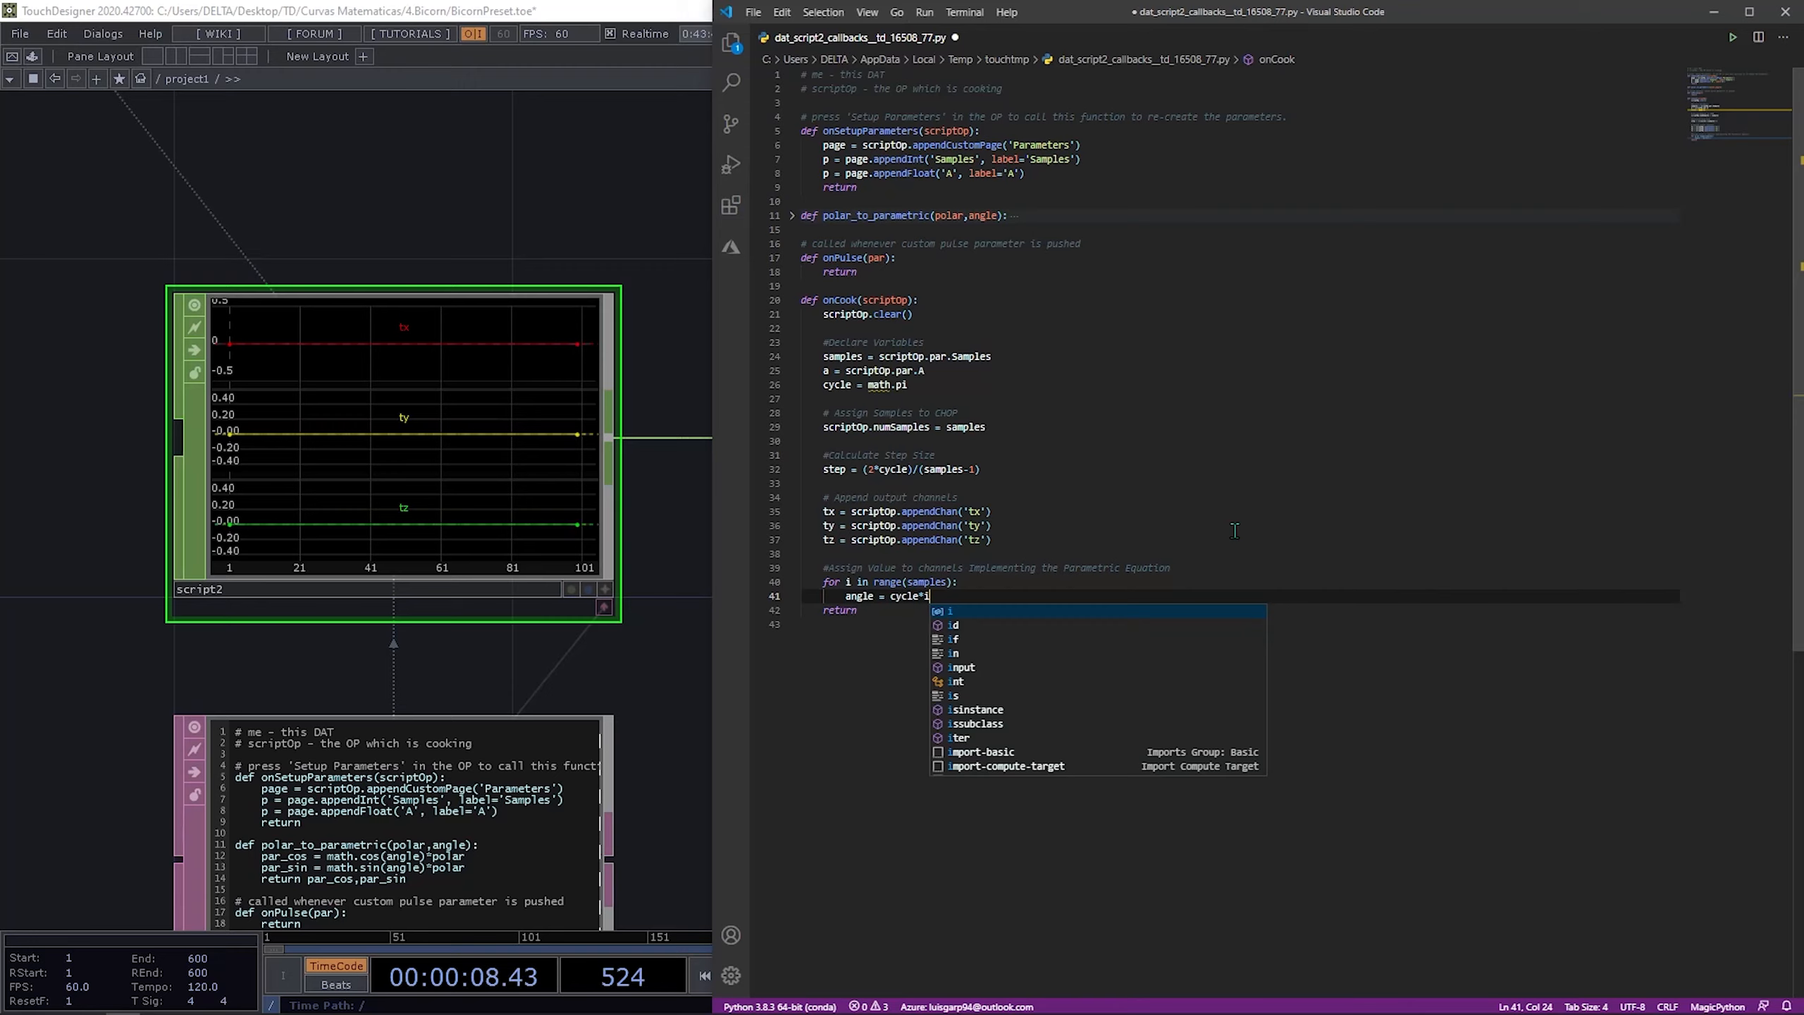
pyautogui.hotkey('ctrl', 's')
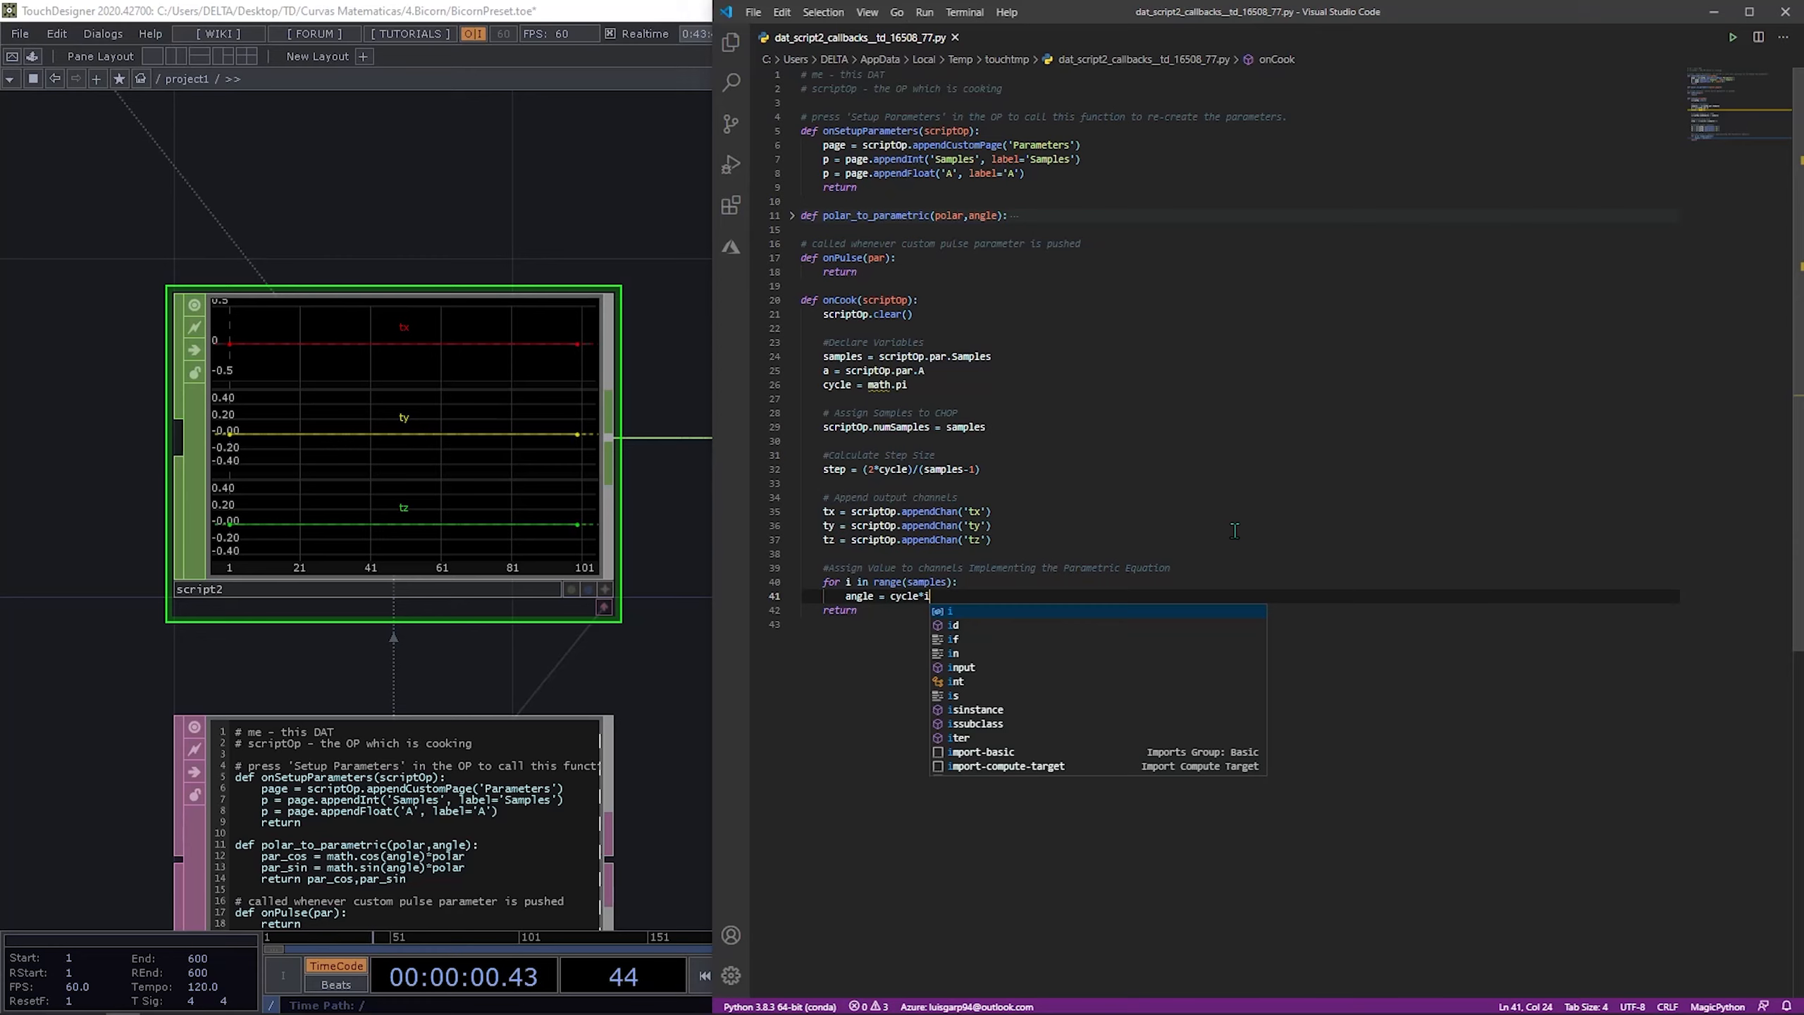
pyautogui.press('Return')
# Step: Begin a tx[i] = assignment below the angle line, and restore and move the editor window so the Bicorn formula is visible
pyautogui.press('Return')
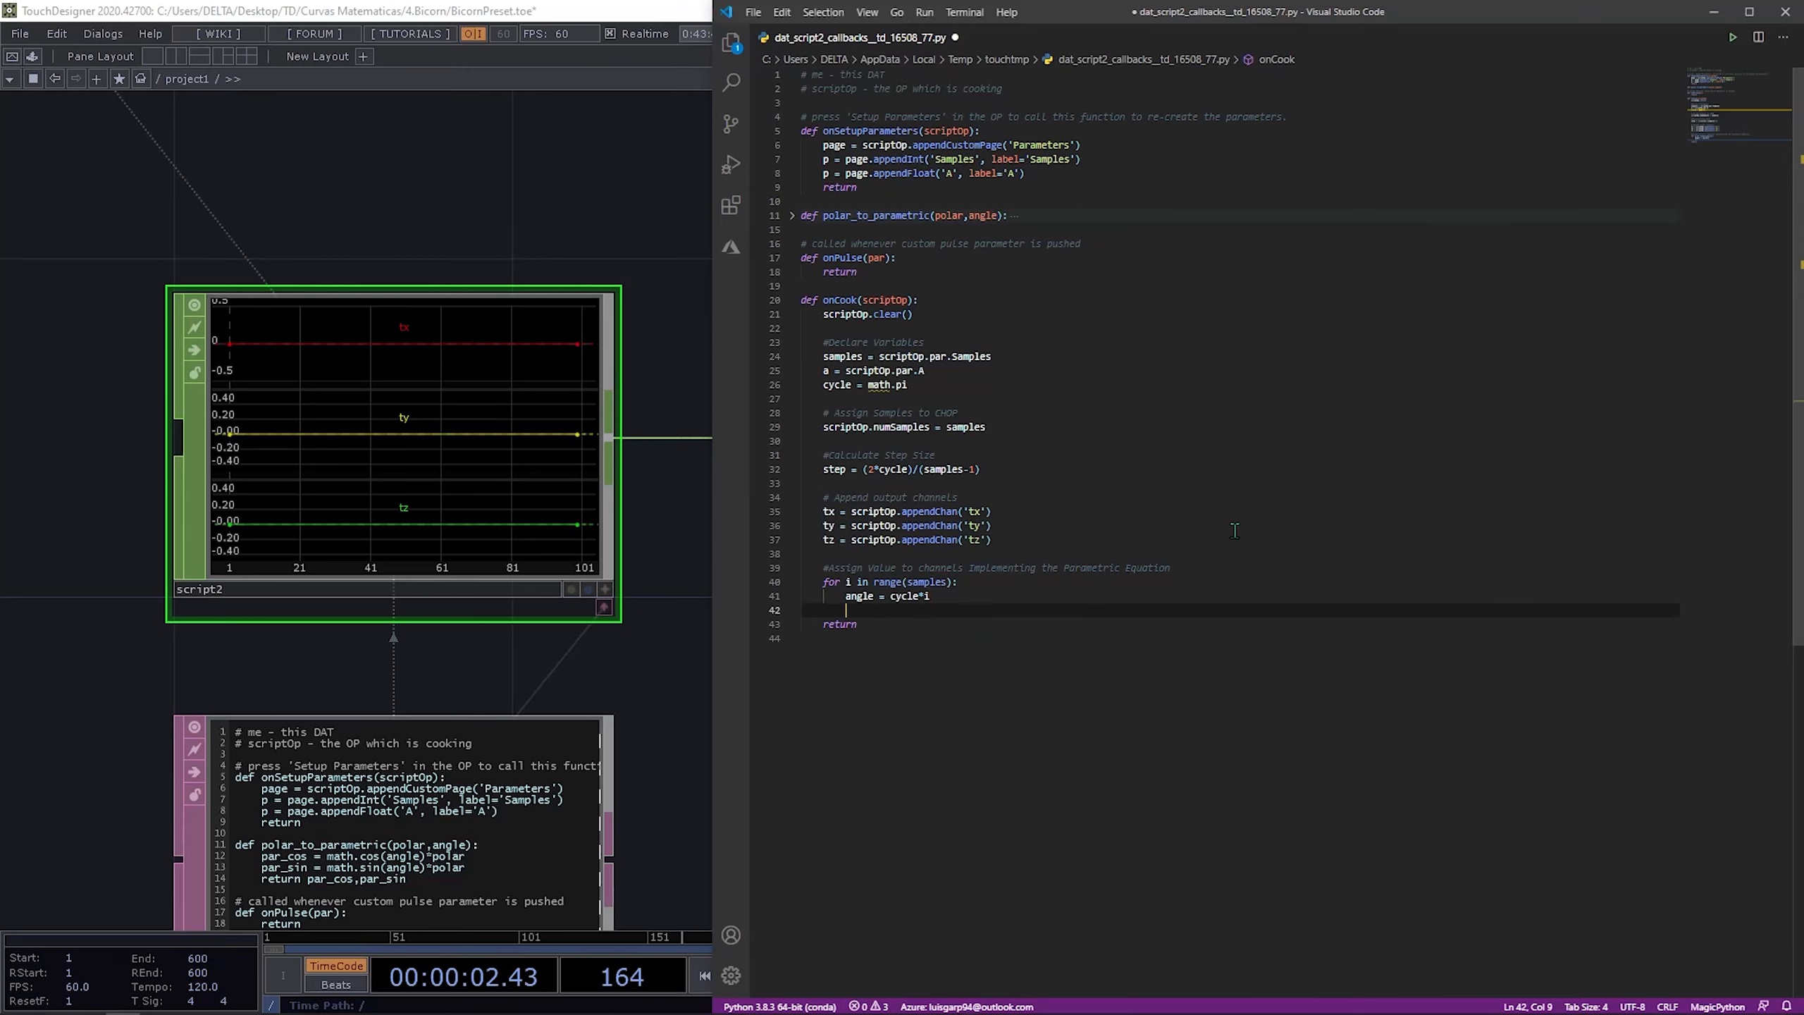
pyautogui.write('tx')
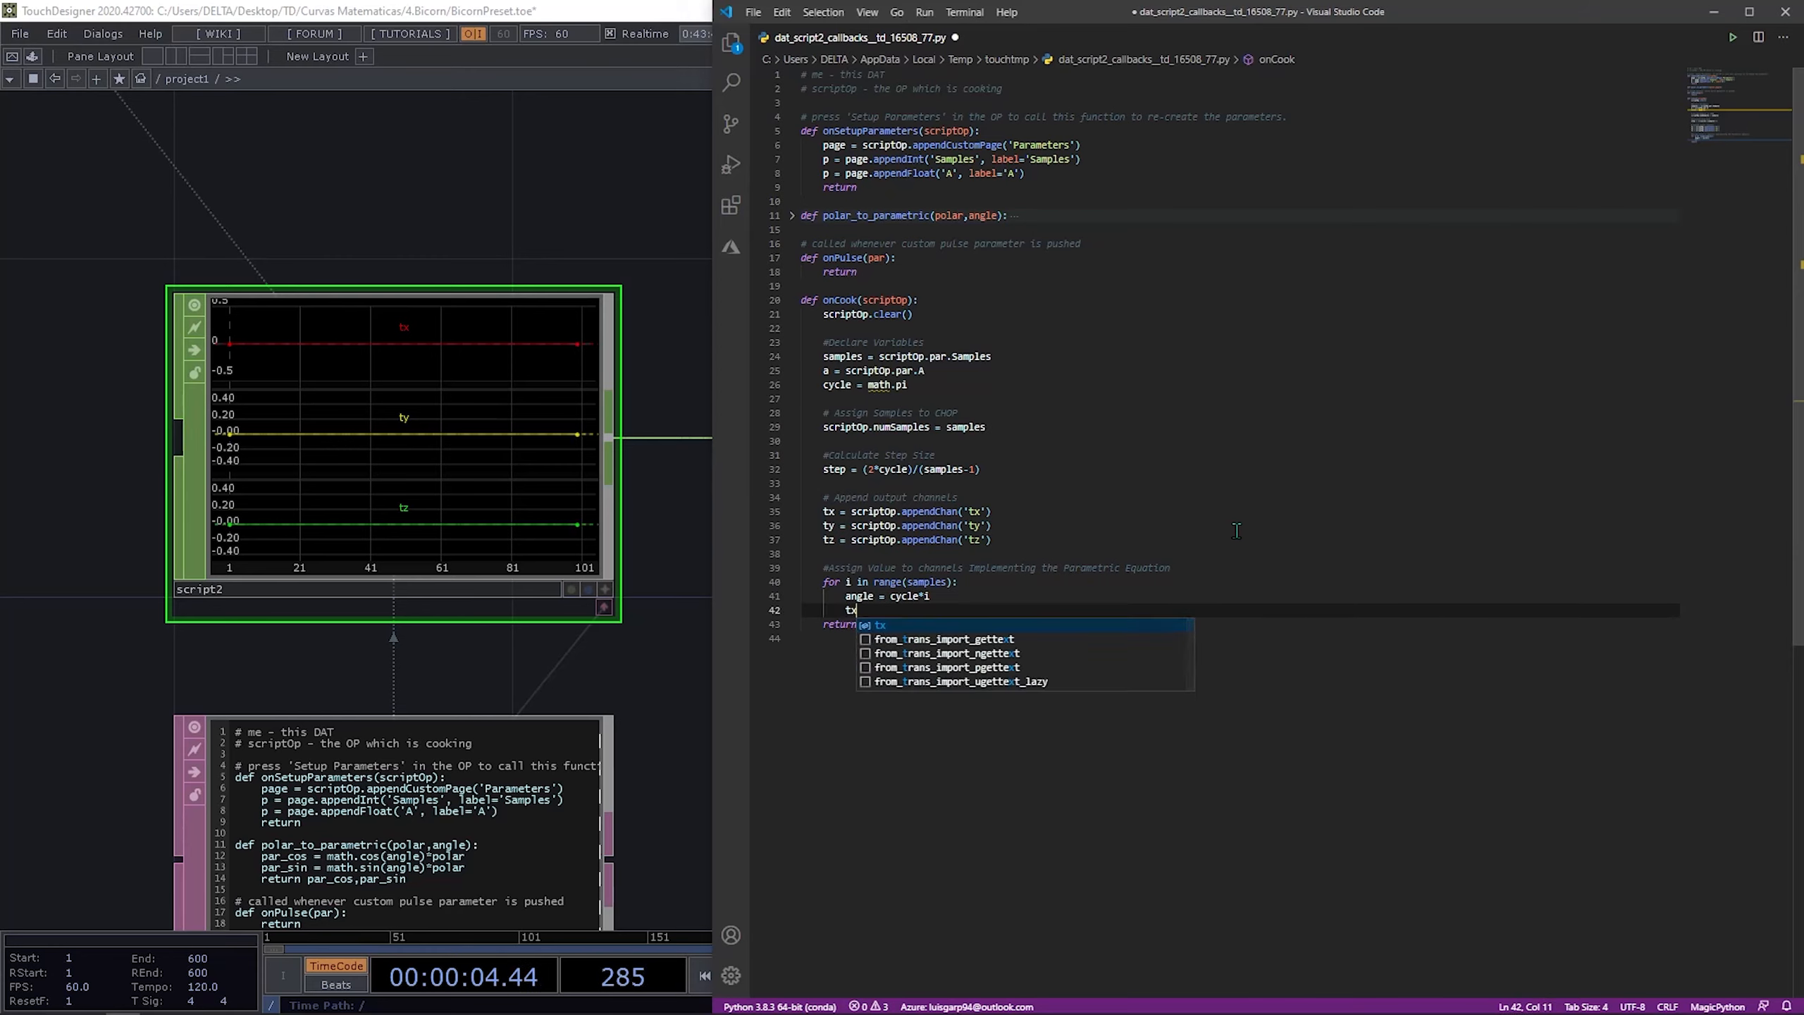
pyautogui.write('[i')
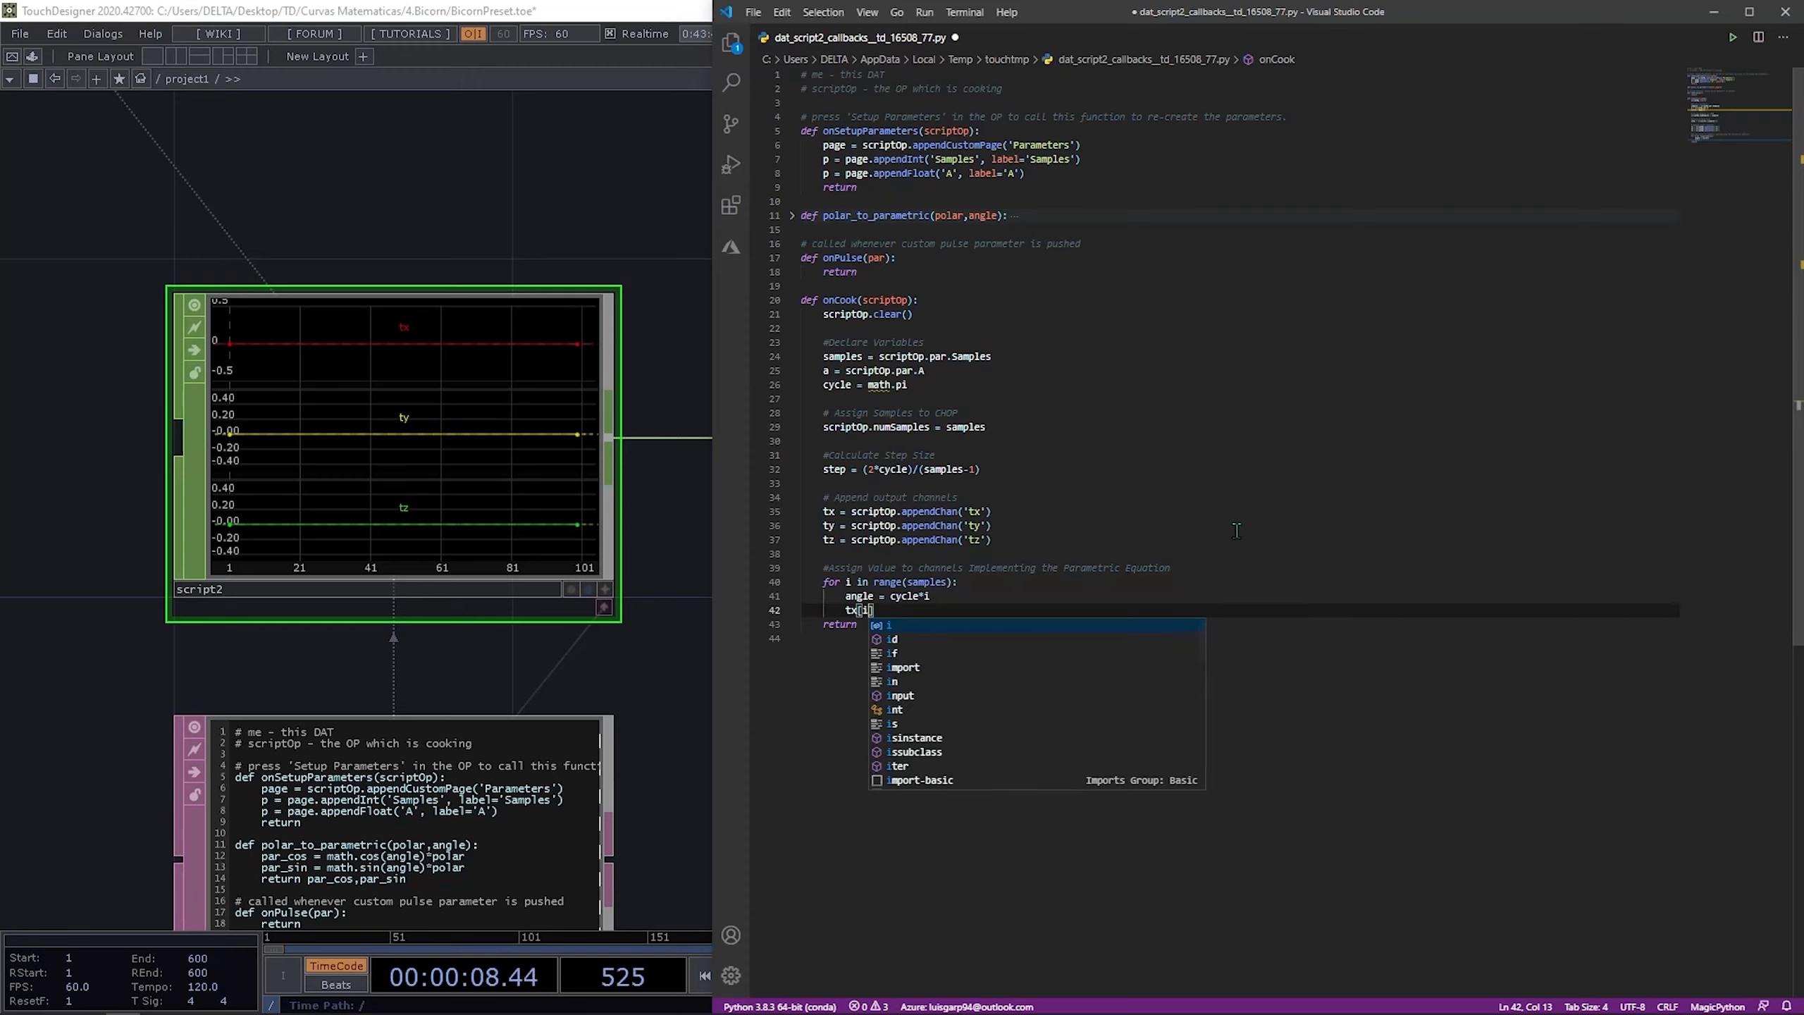
pyautogui.write(']=')
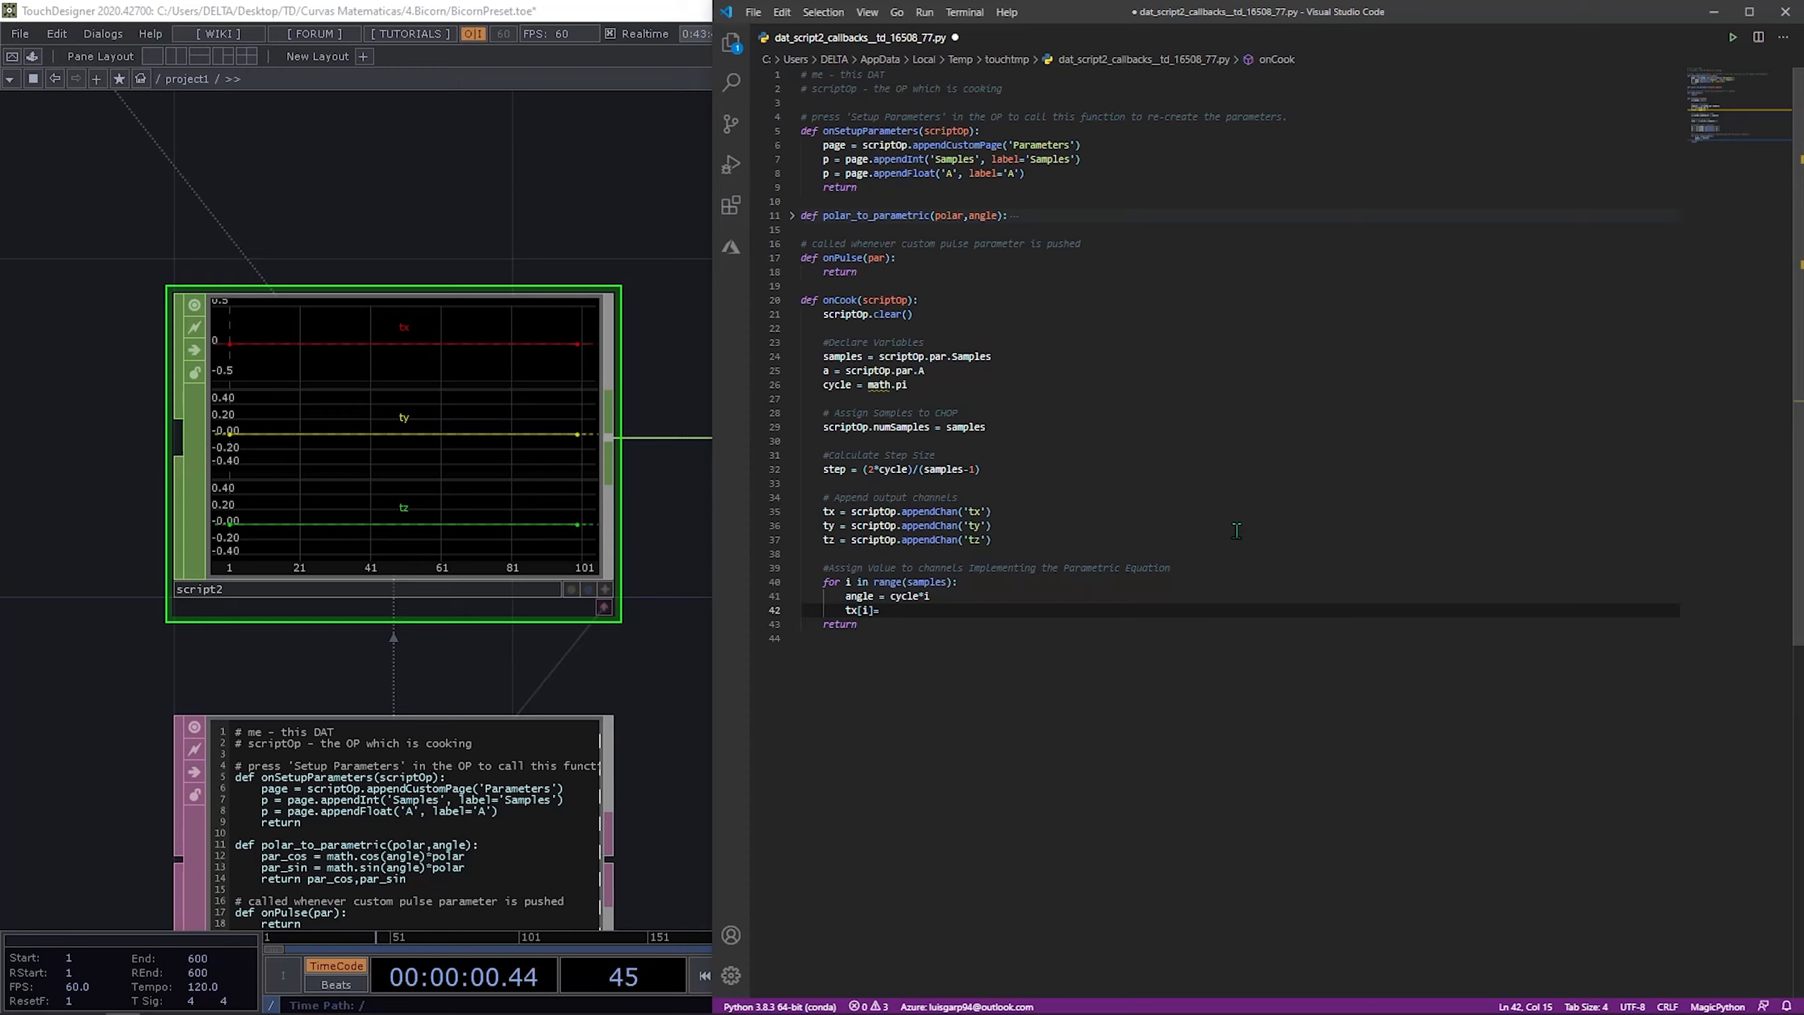
pyautogui.press('Left')
pyautogui.click(1749, 12)
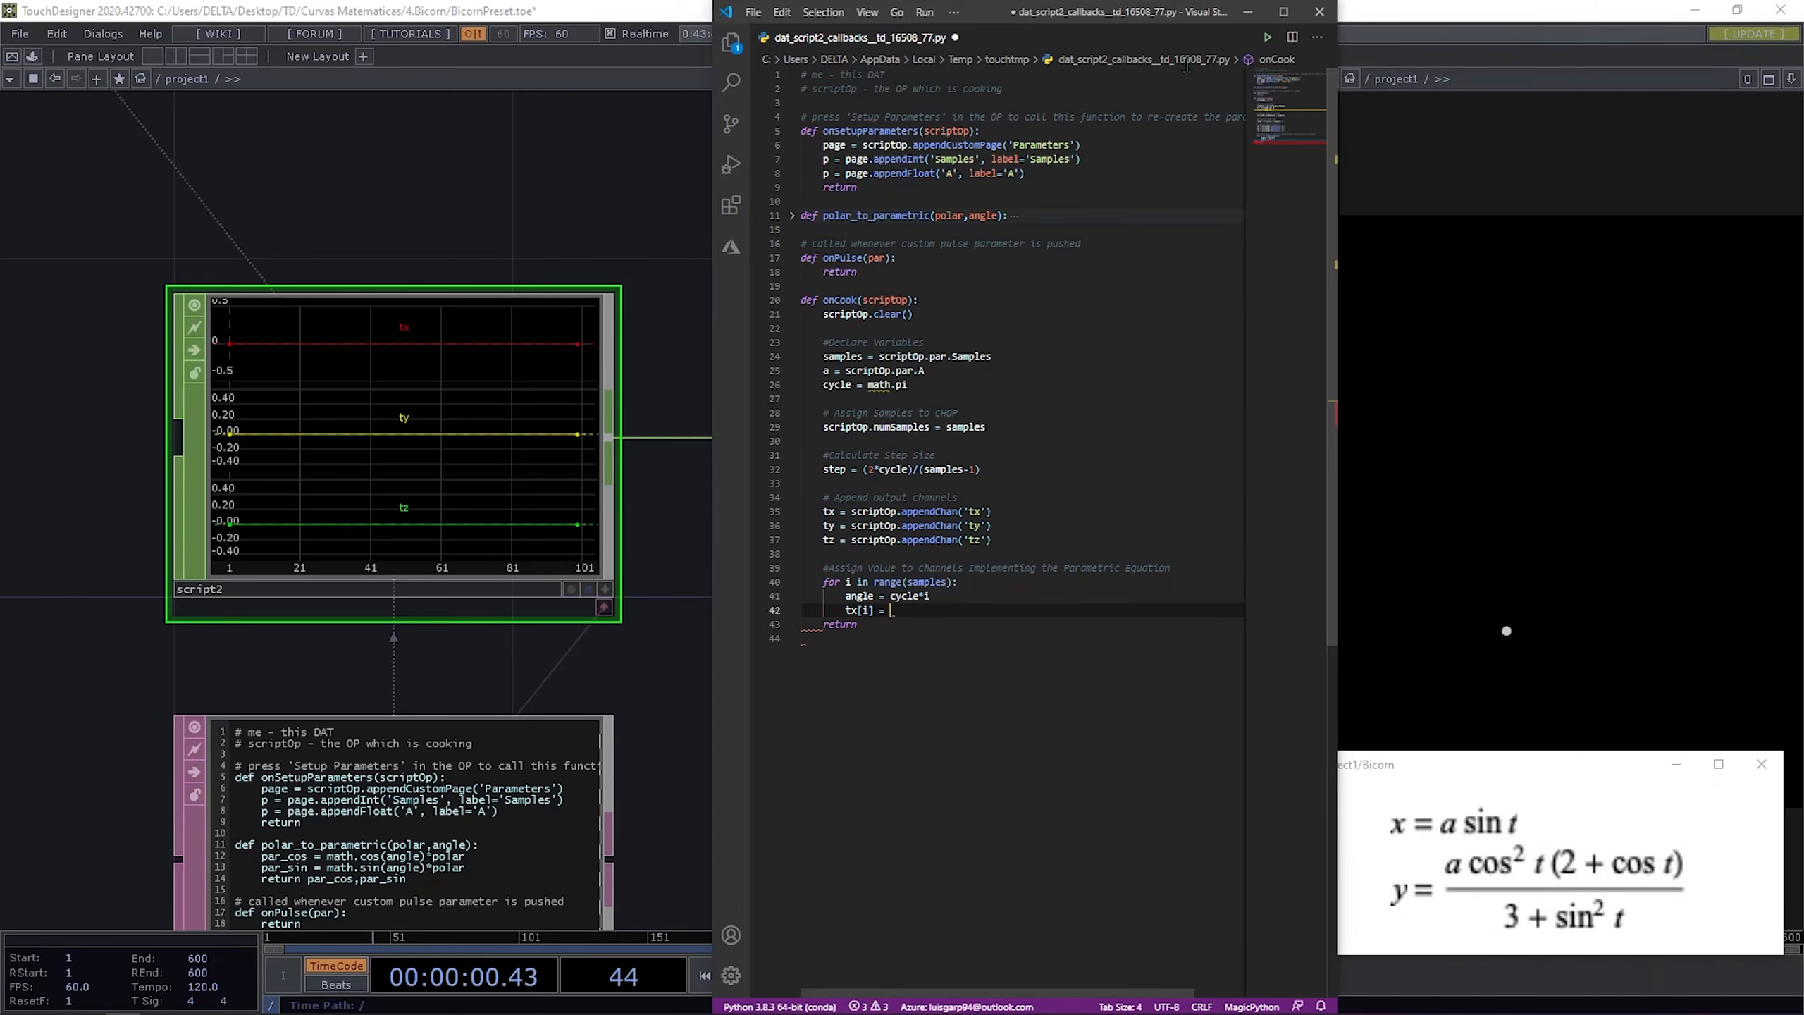
pyautogui.moveTo(1111, 18); pyautogui.dragTo(964, 32)
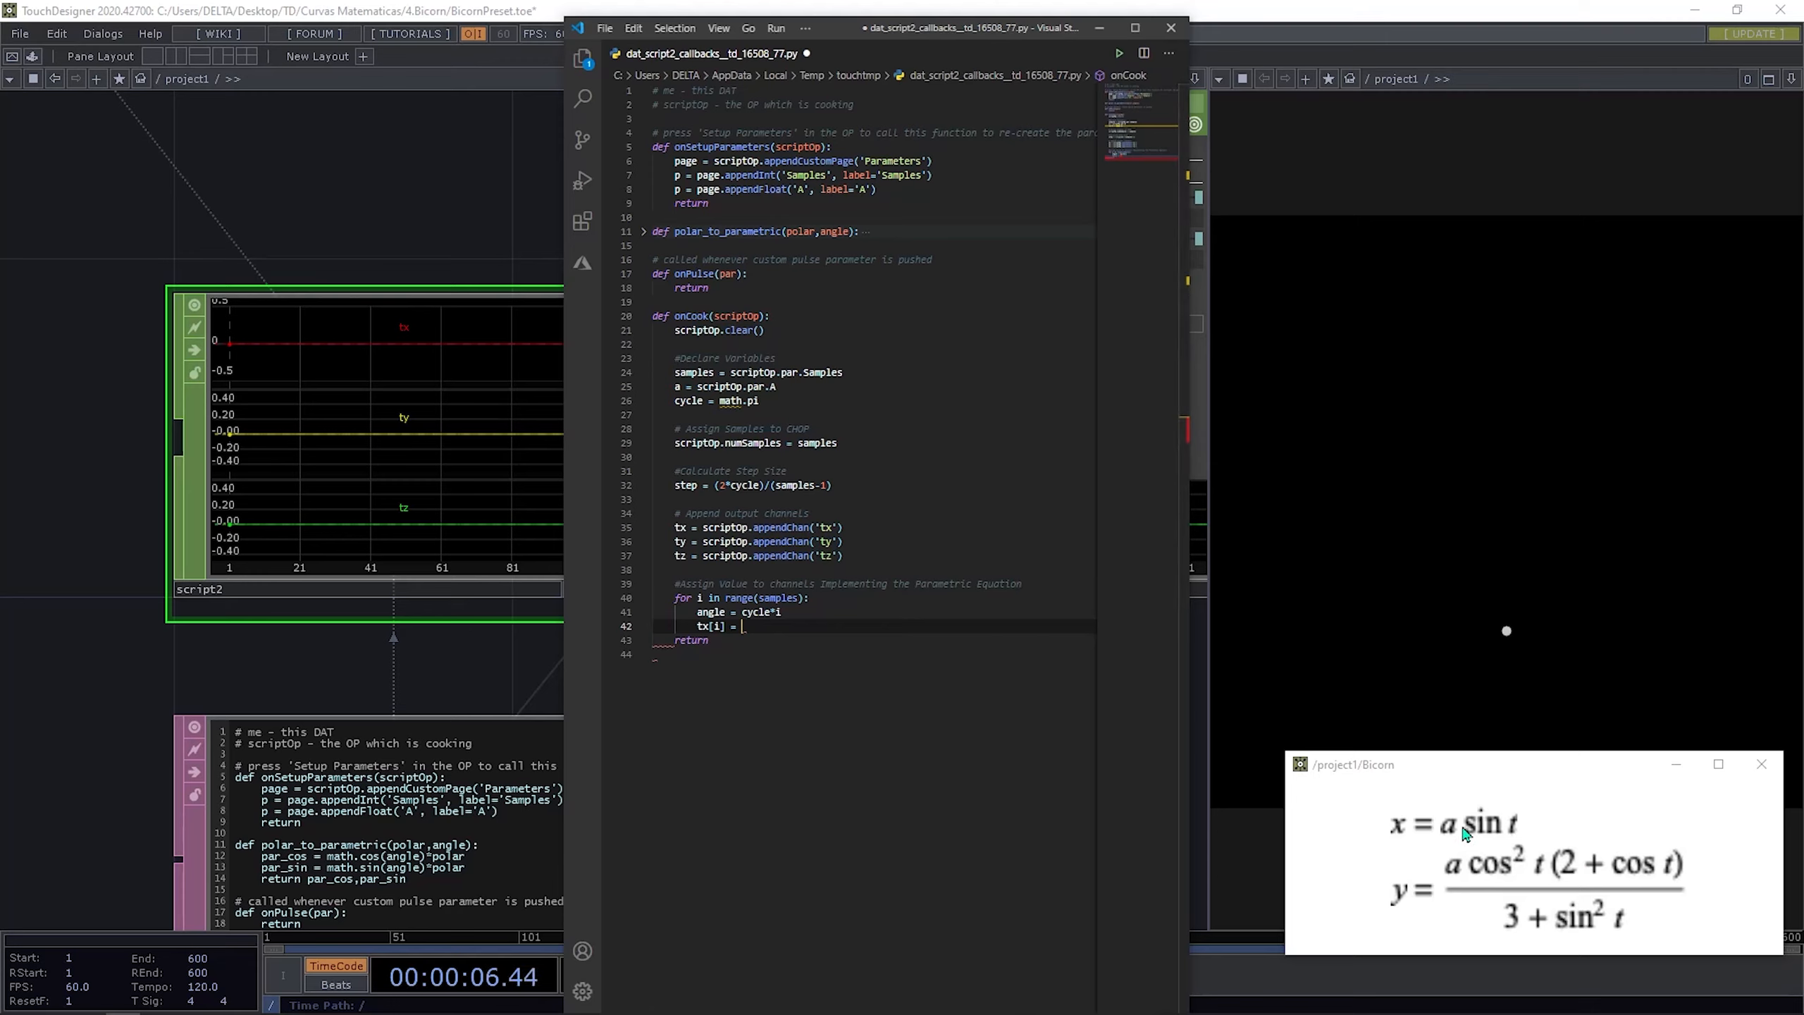
# Step: Complete the tx[i] assignment with a*math.sin(angle) and save the callbacks script
pyautogui.write('a*math.sin')
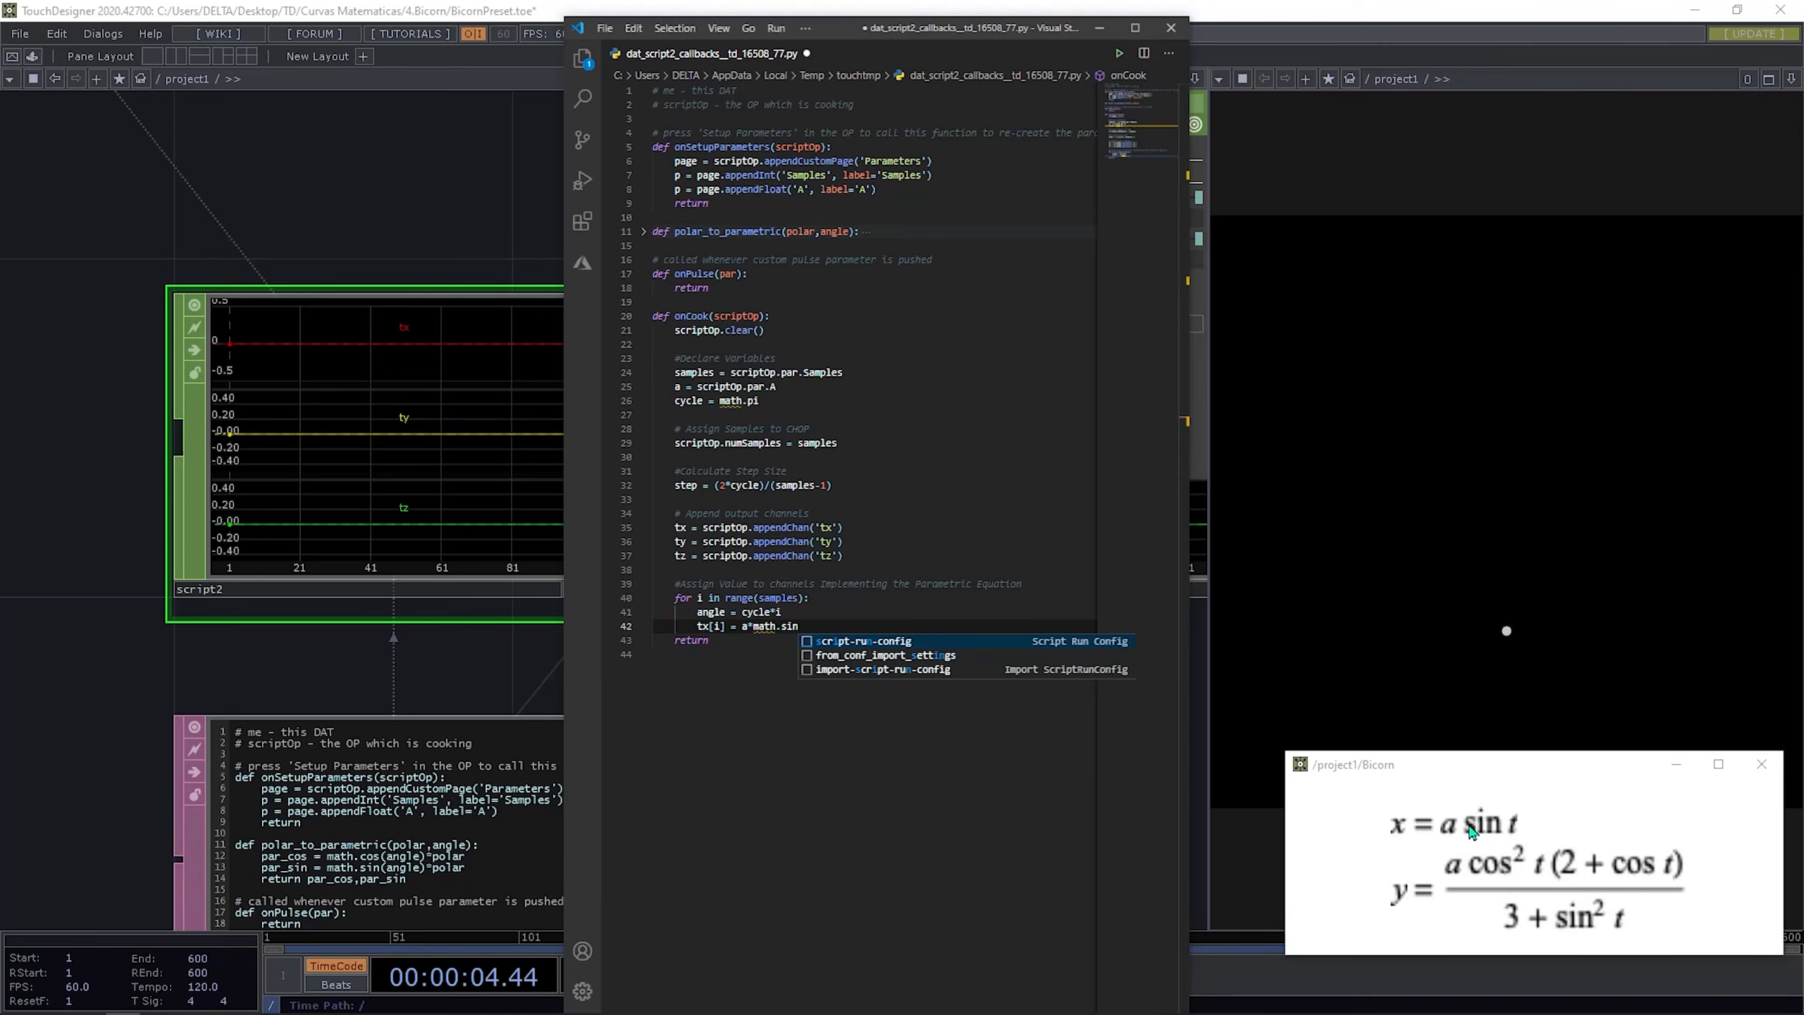
pyautogui.write('(')
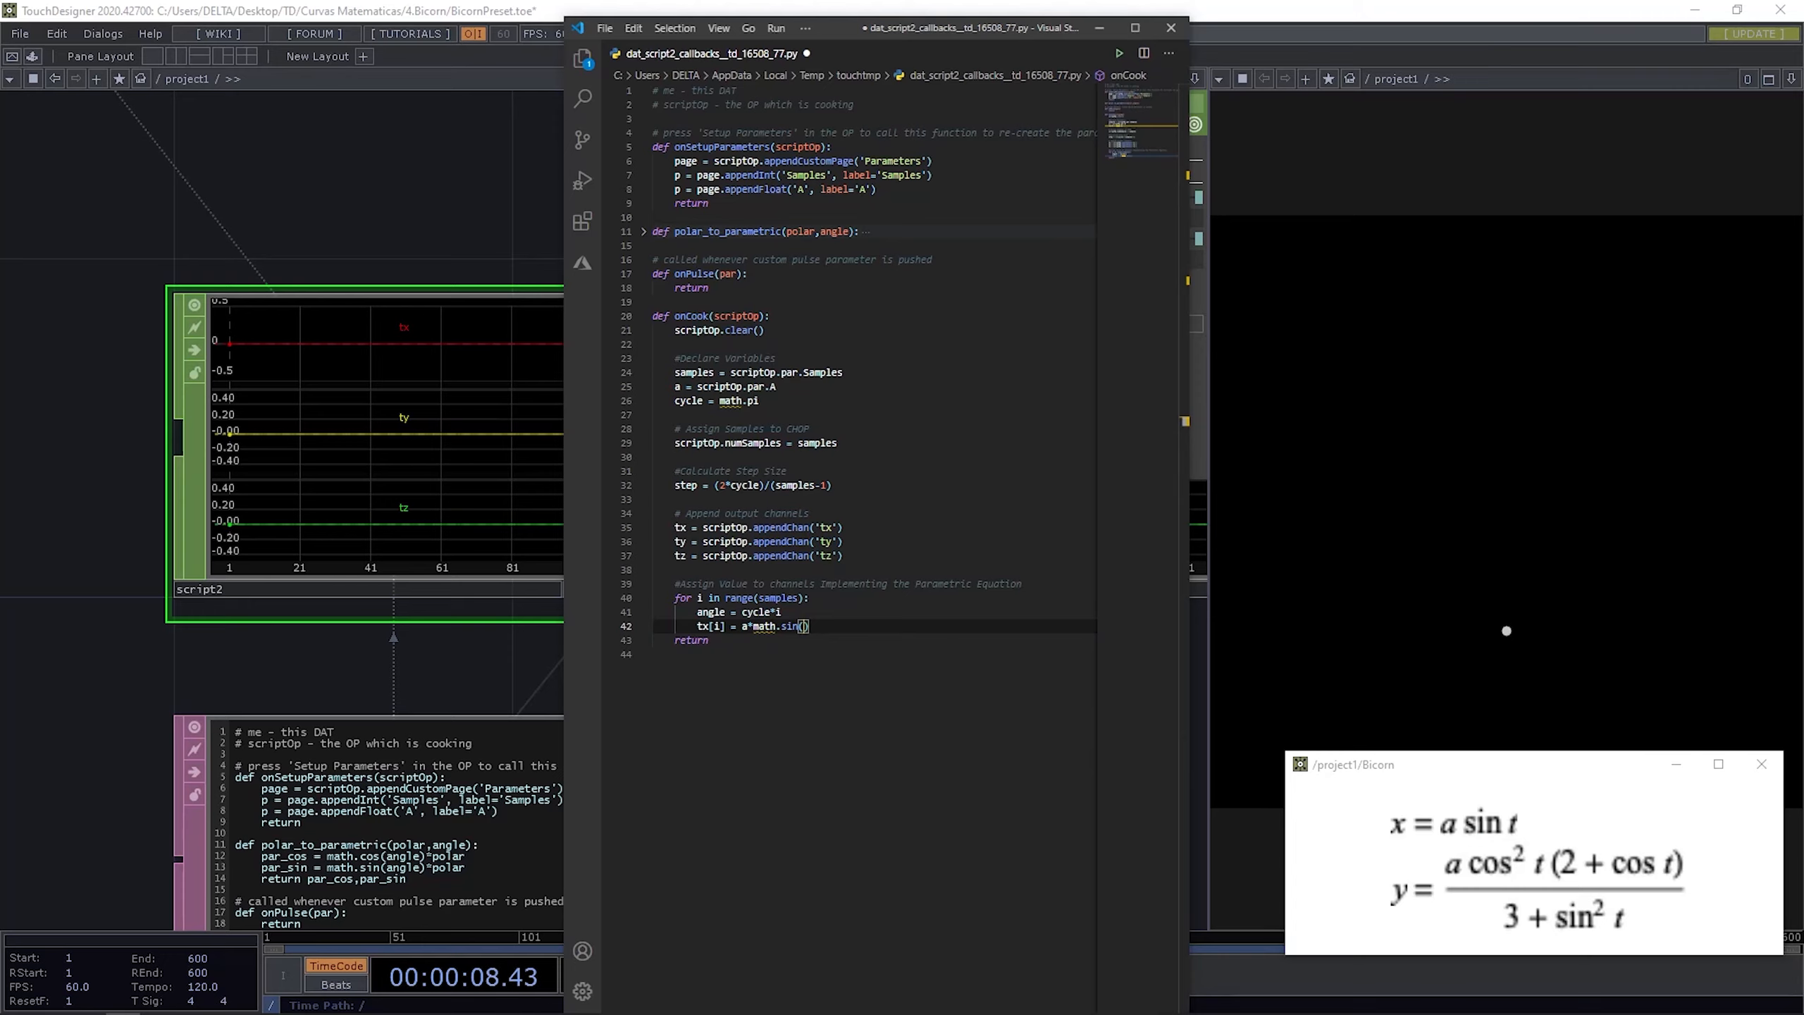
pyautogui.write('angle')
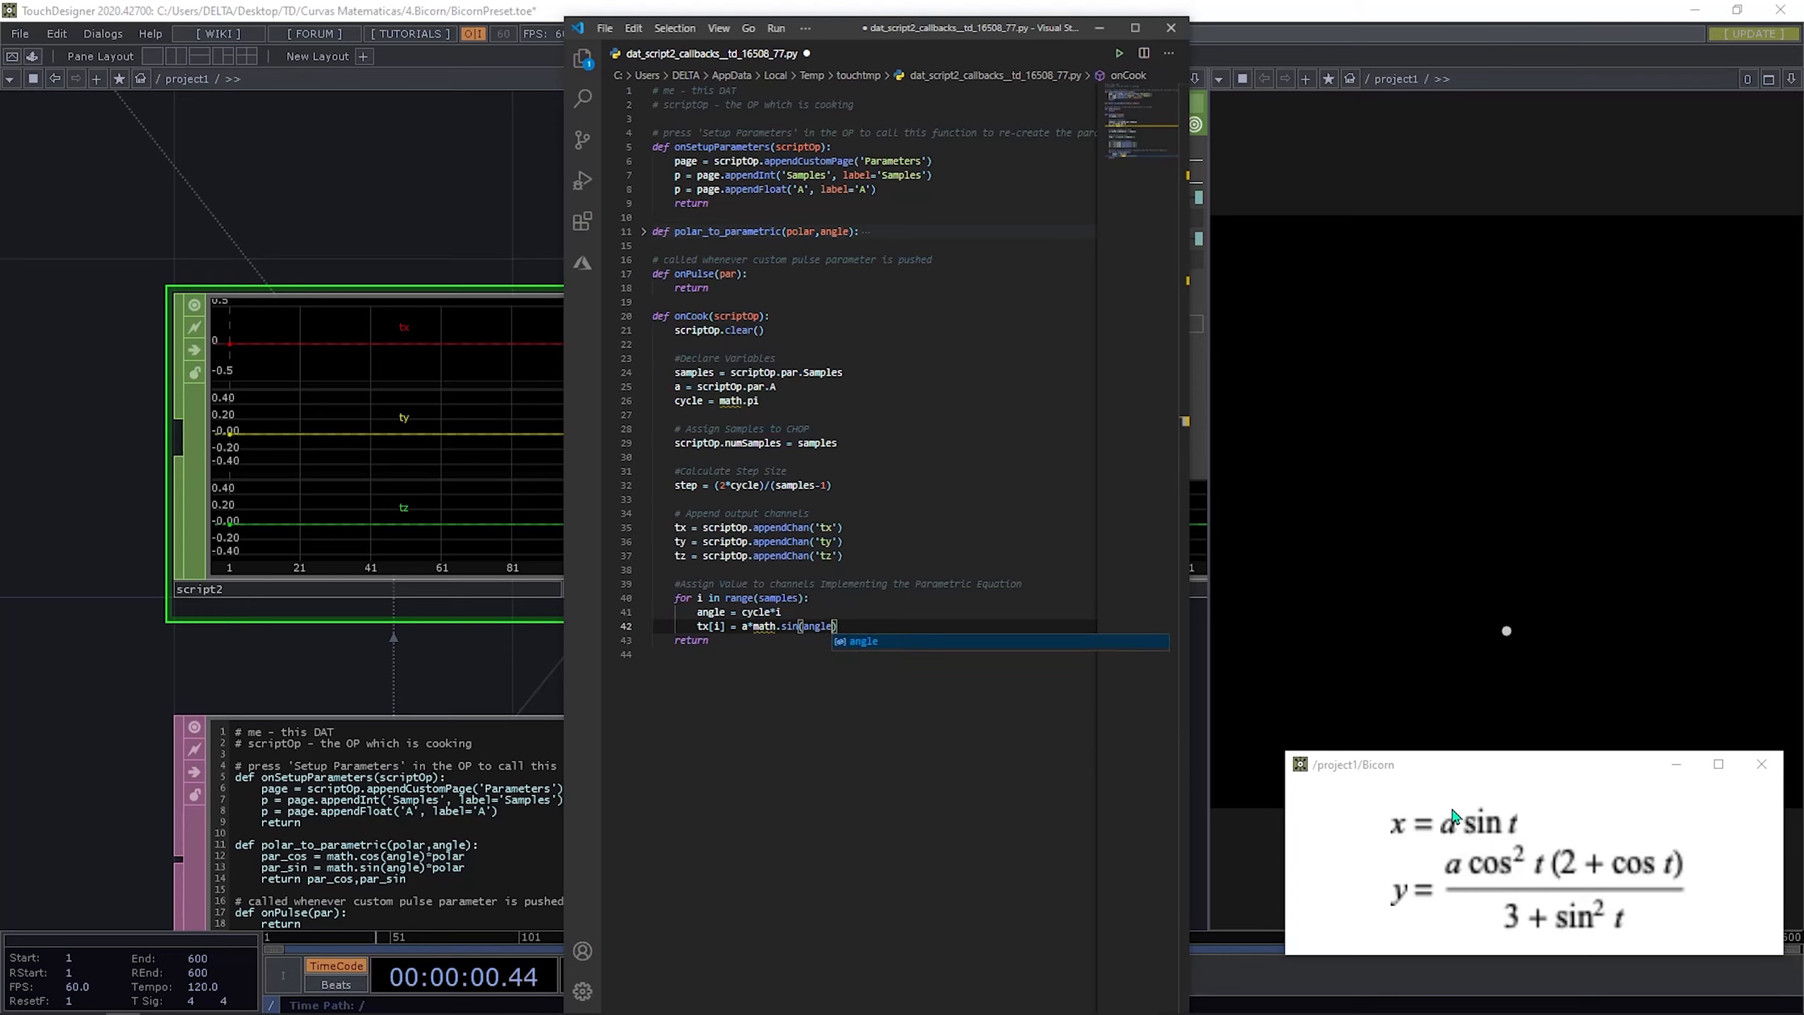
pyautogui.hotkey('ctrl', 's')
pyautogui.click(918, 624)
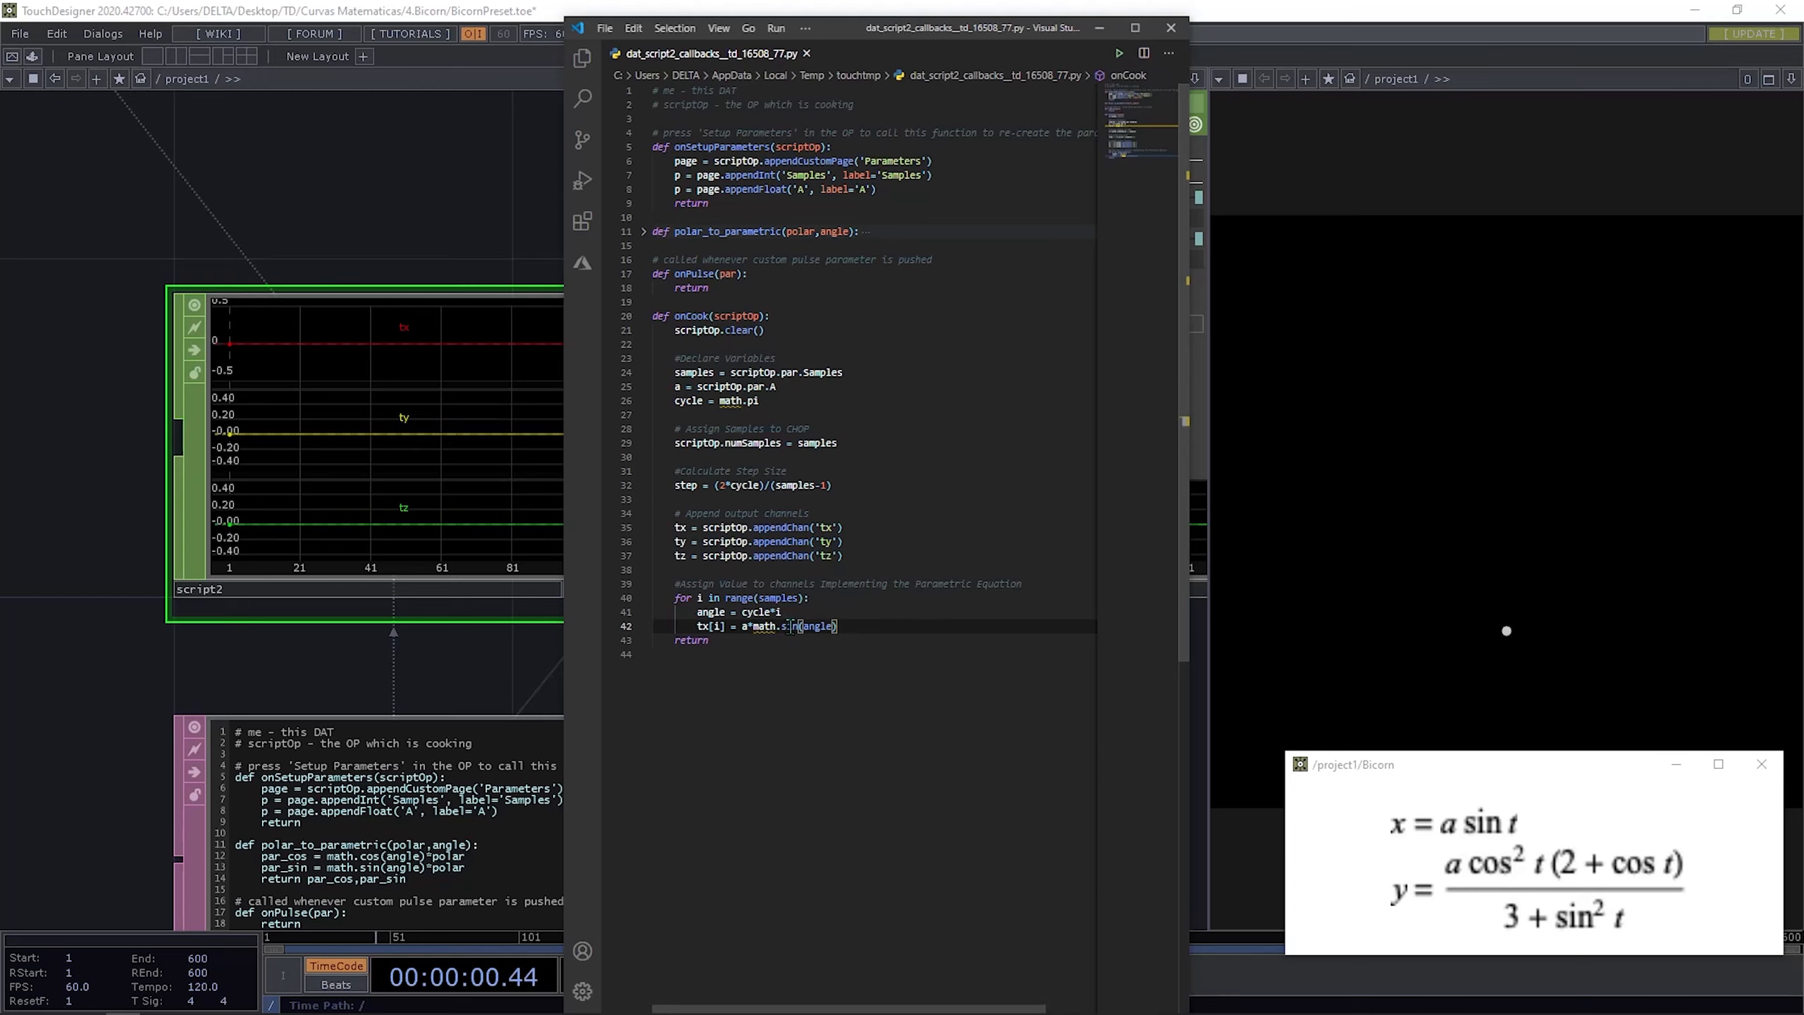
# Step: Replace cycle with step in the angle line so it reads angle = step*i, and save the callbacks script
pyautogui.click(743, 610)
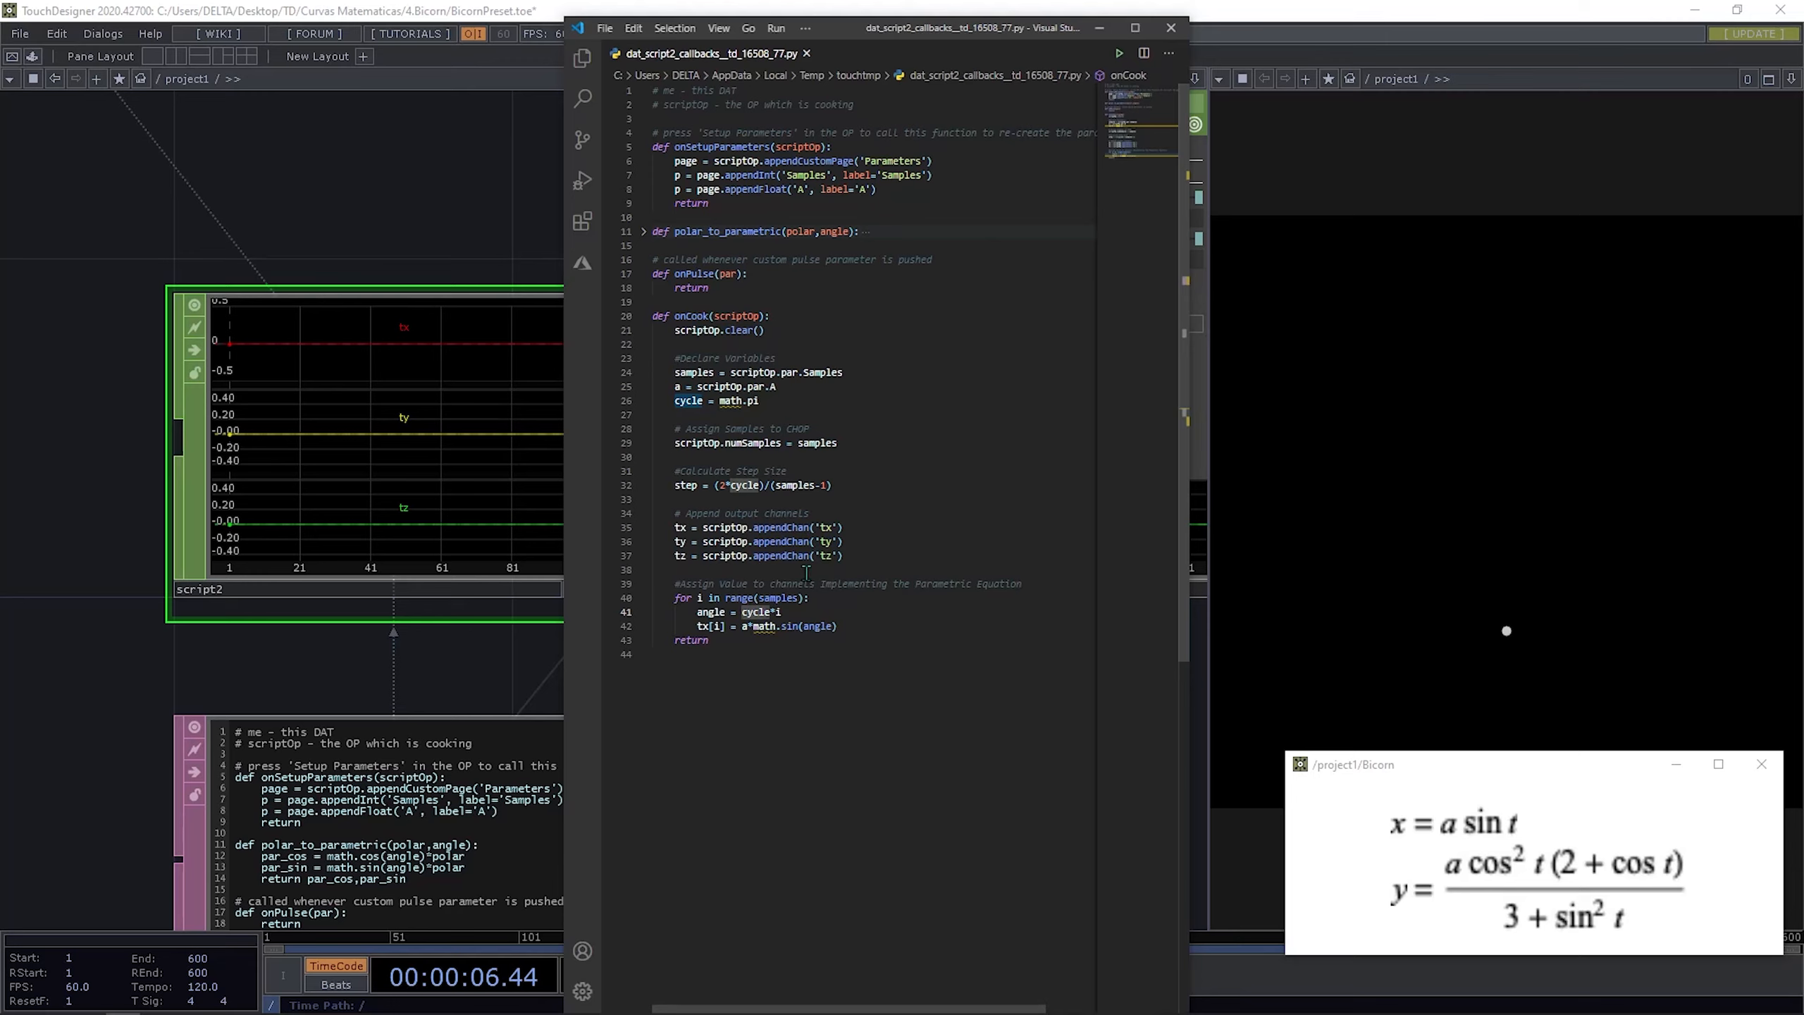
pyautogui.hotkey('ctrl', 'Delete')
pyautogui.write('step')
pyautogui.hotkey('ctrl', 's')
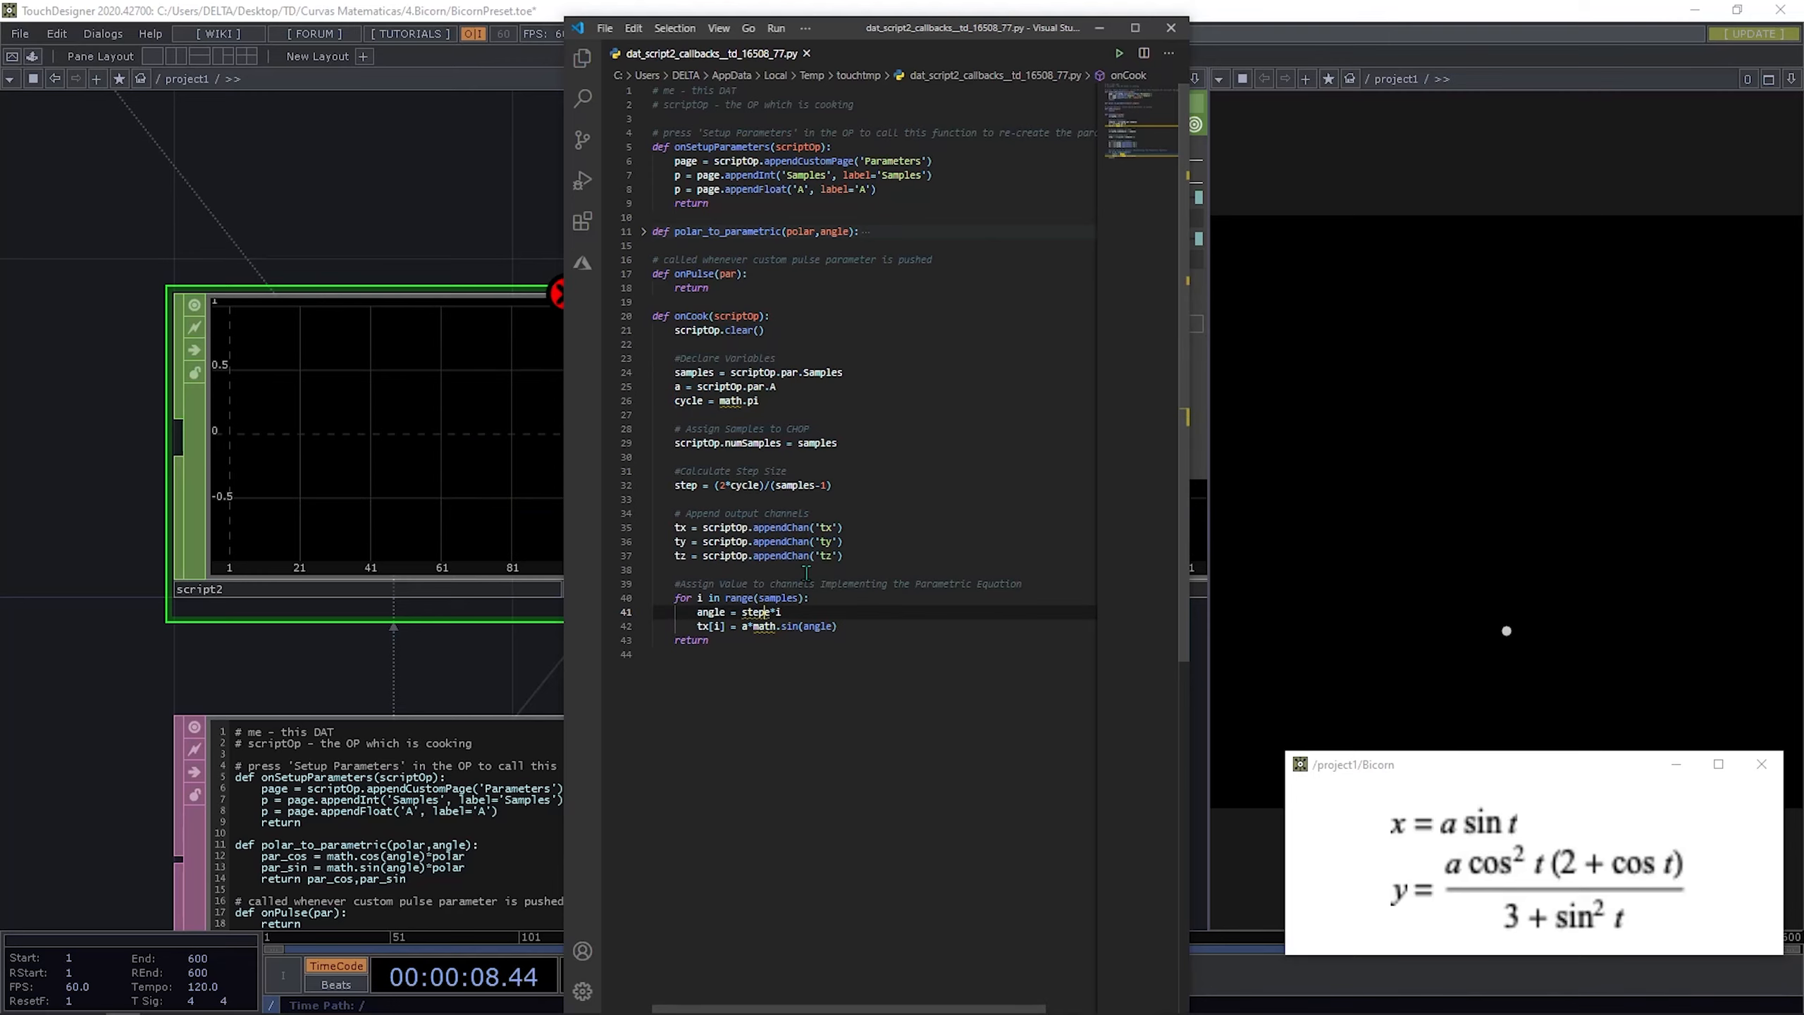
pyautogui.press('Delete')
pyautogui.hotkey('ctrl', 's')
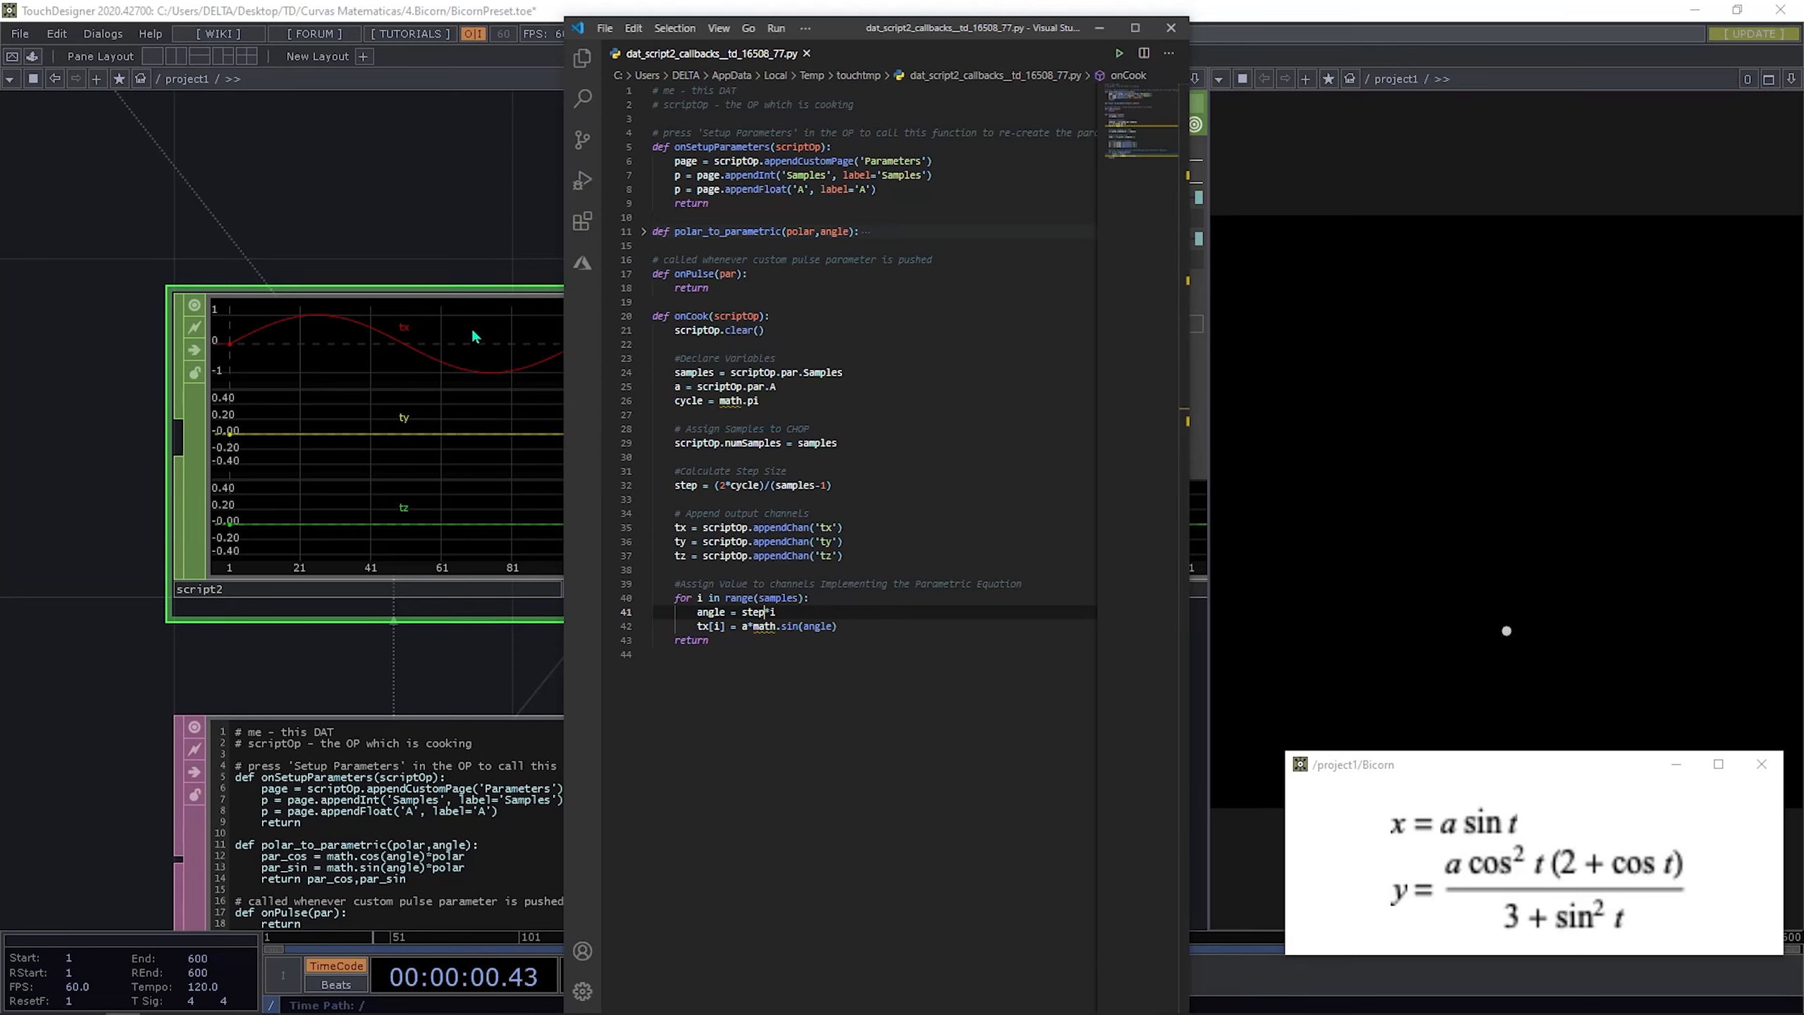
# Step: Add the line ty[i] = (a*math.cons(angle)**2) below the tx[i] assignment and save the callbacks script
pyautogui.click(887, 630)
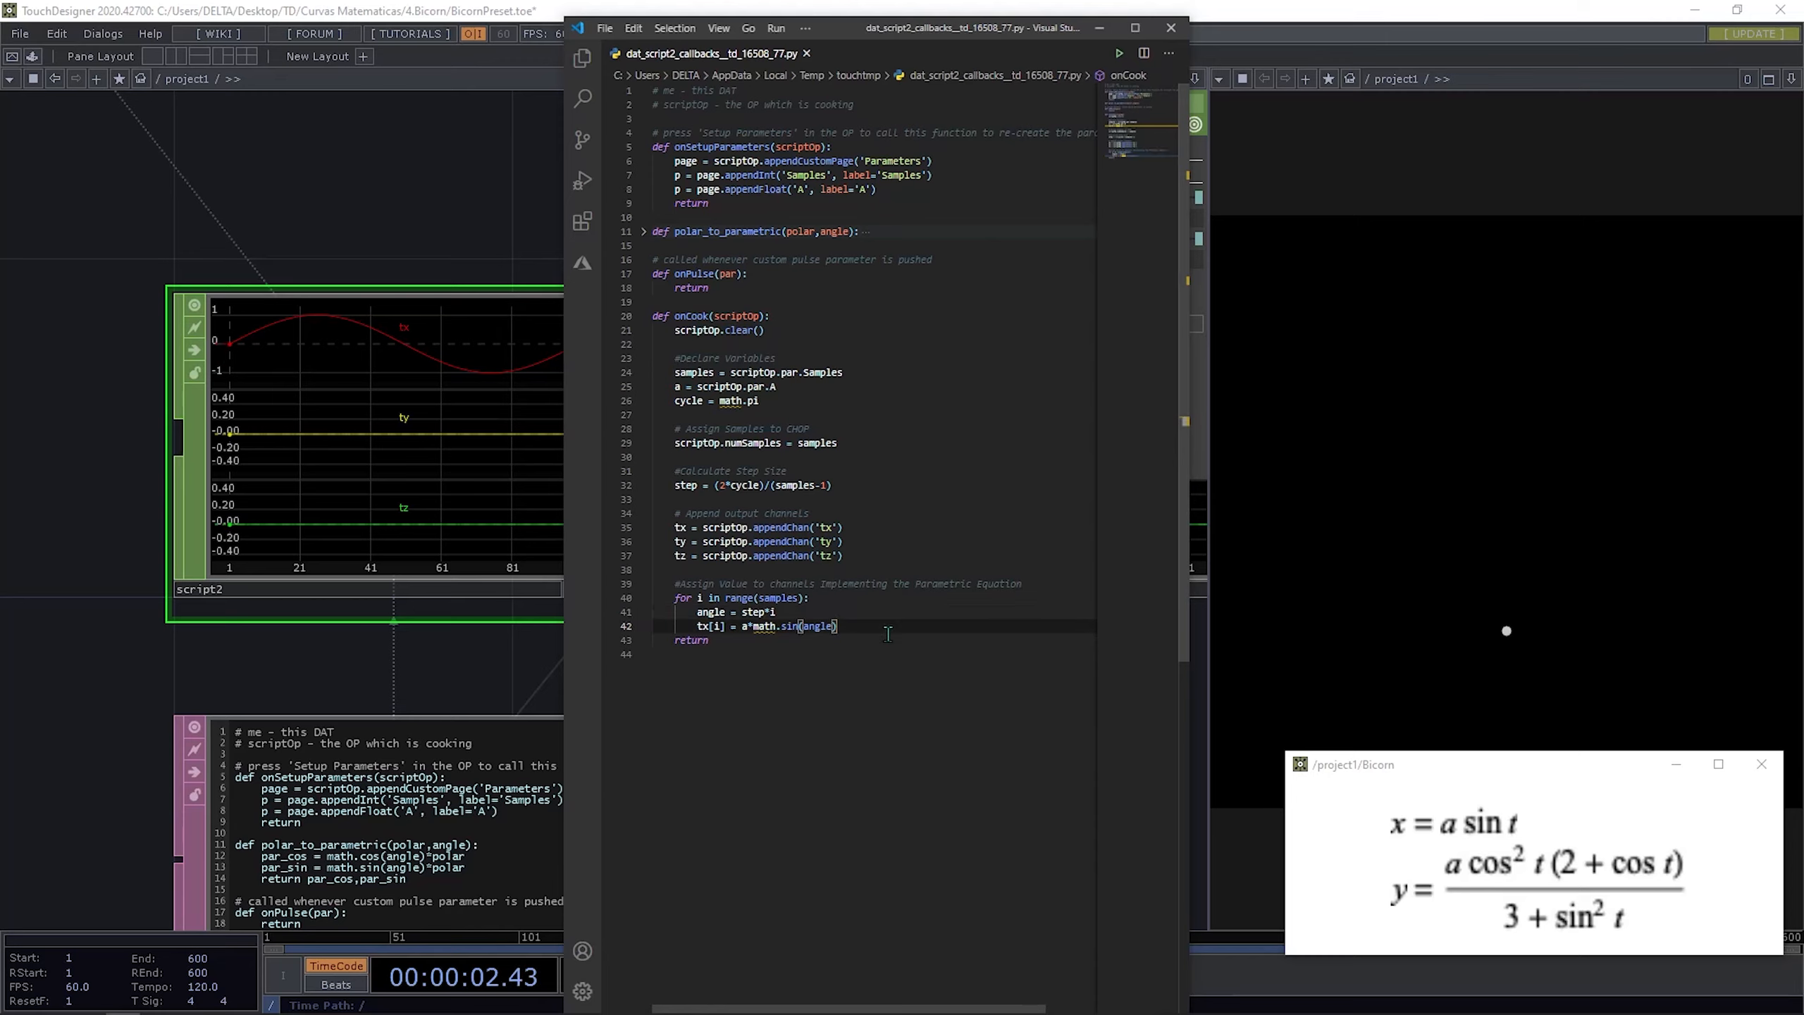
pyautogui.press('Return')
pyautogui.write('ty')
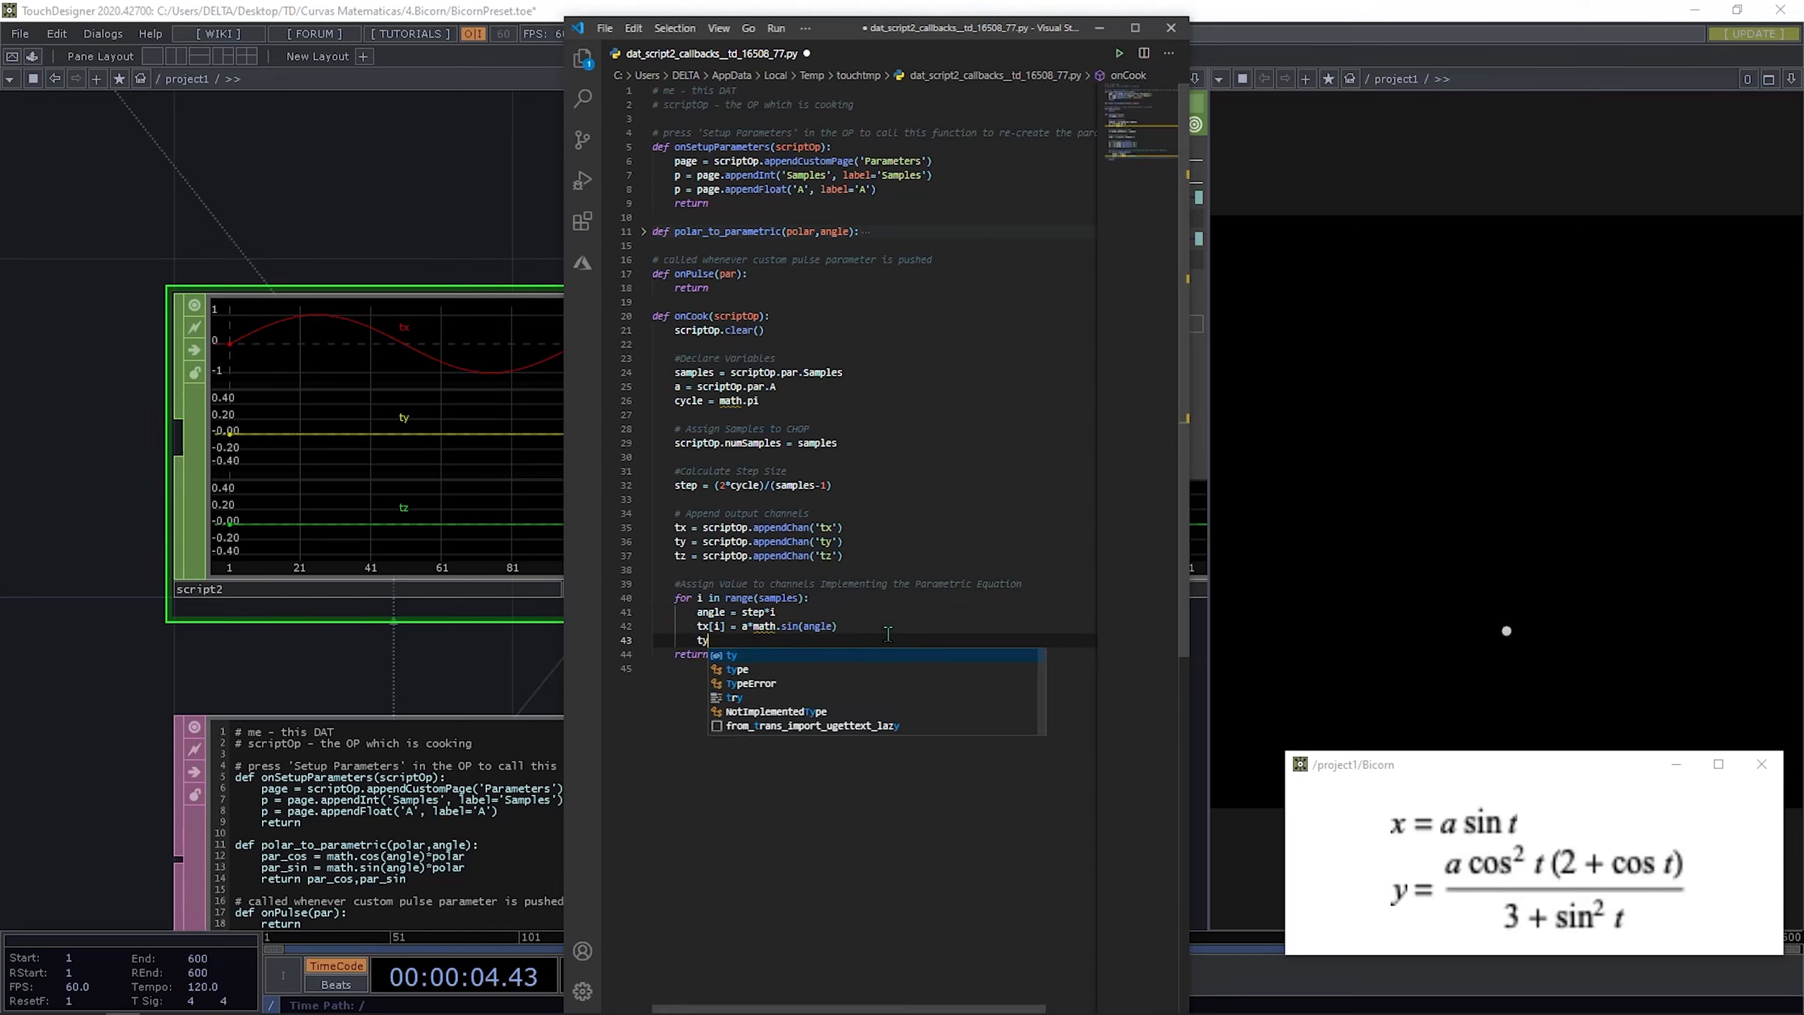
pyautogui.write('[i]')
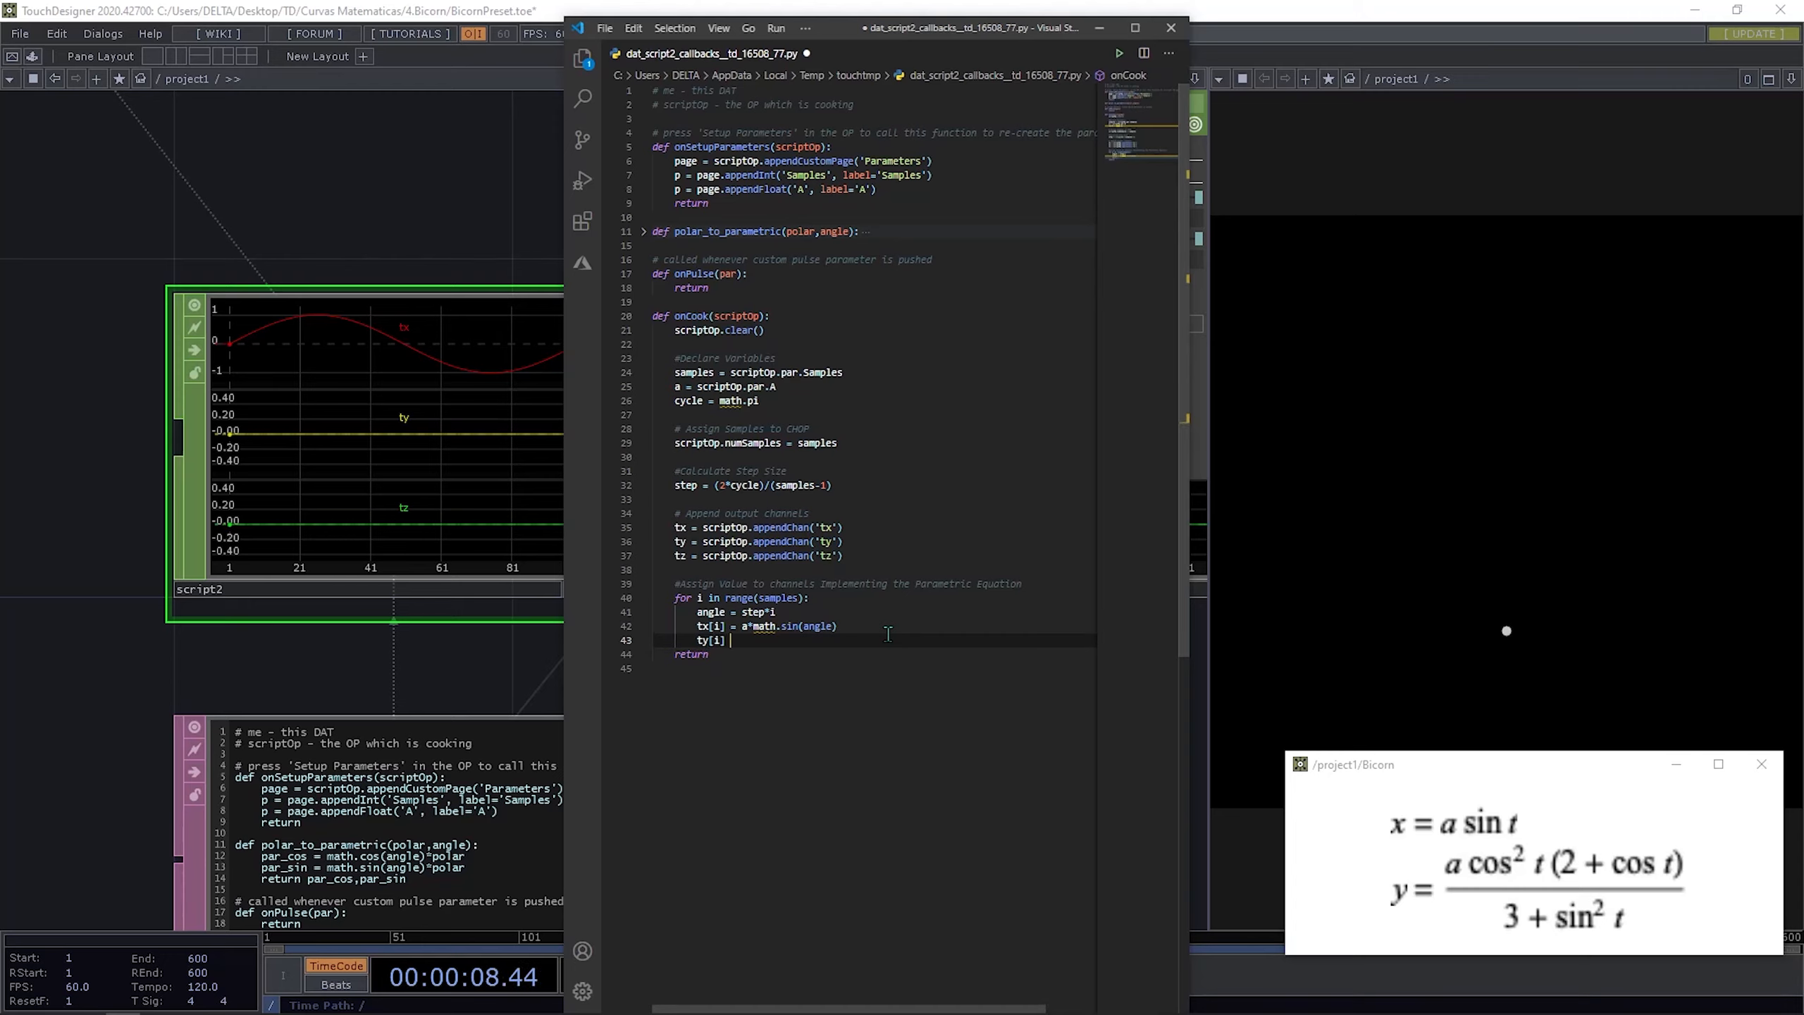
pyautogui.write(' =')
pyautogui.write('(')
pyautogui.write('a*')
pyautogui.write('math')
pyautogui.write('.cons(an')
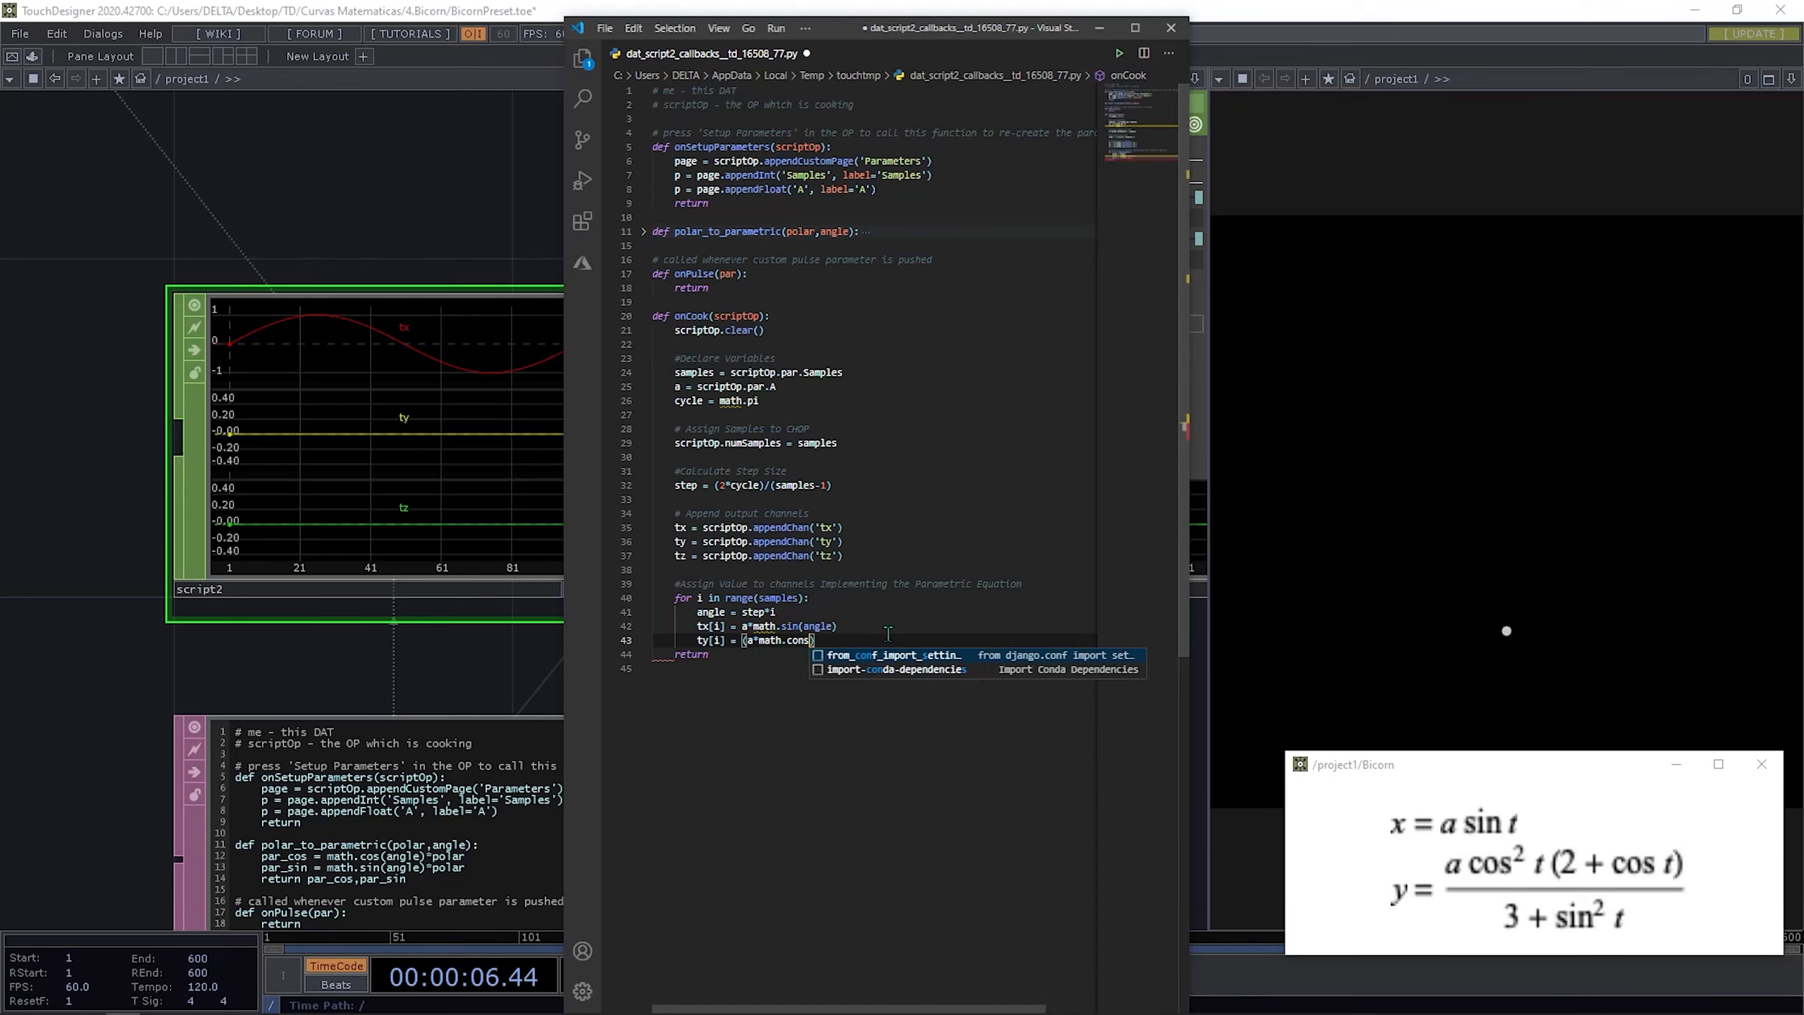
pyautogui.write('gle')
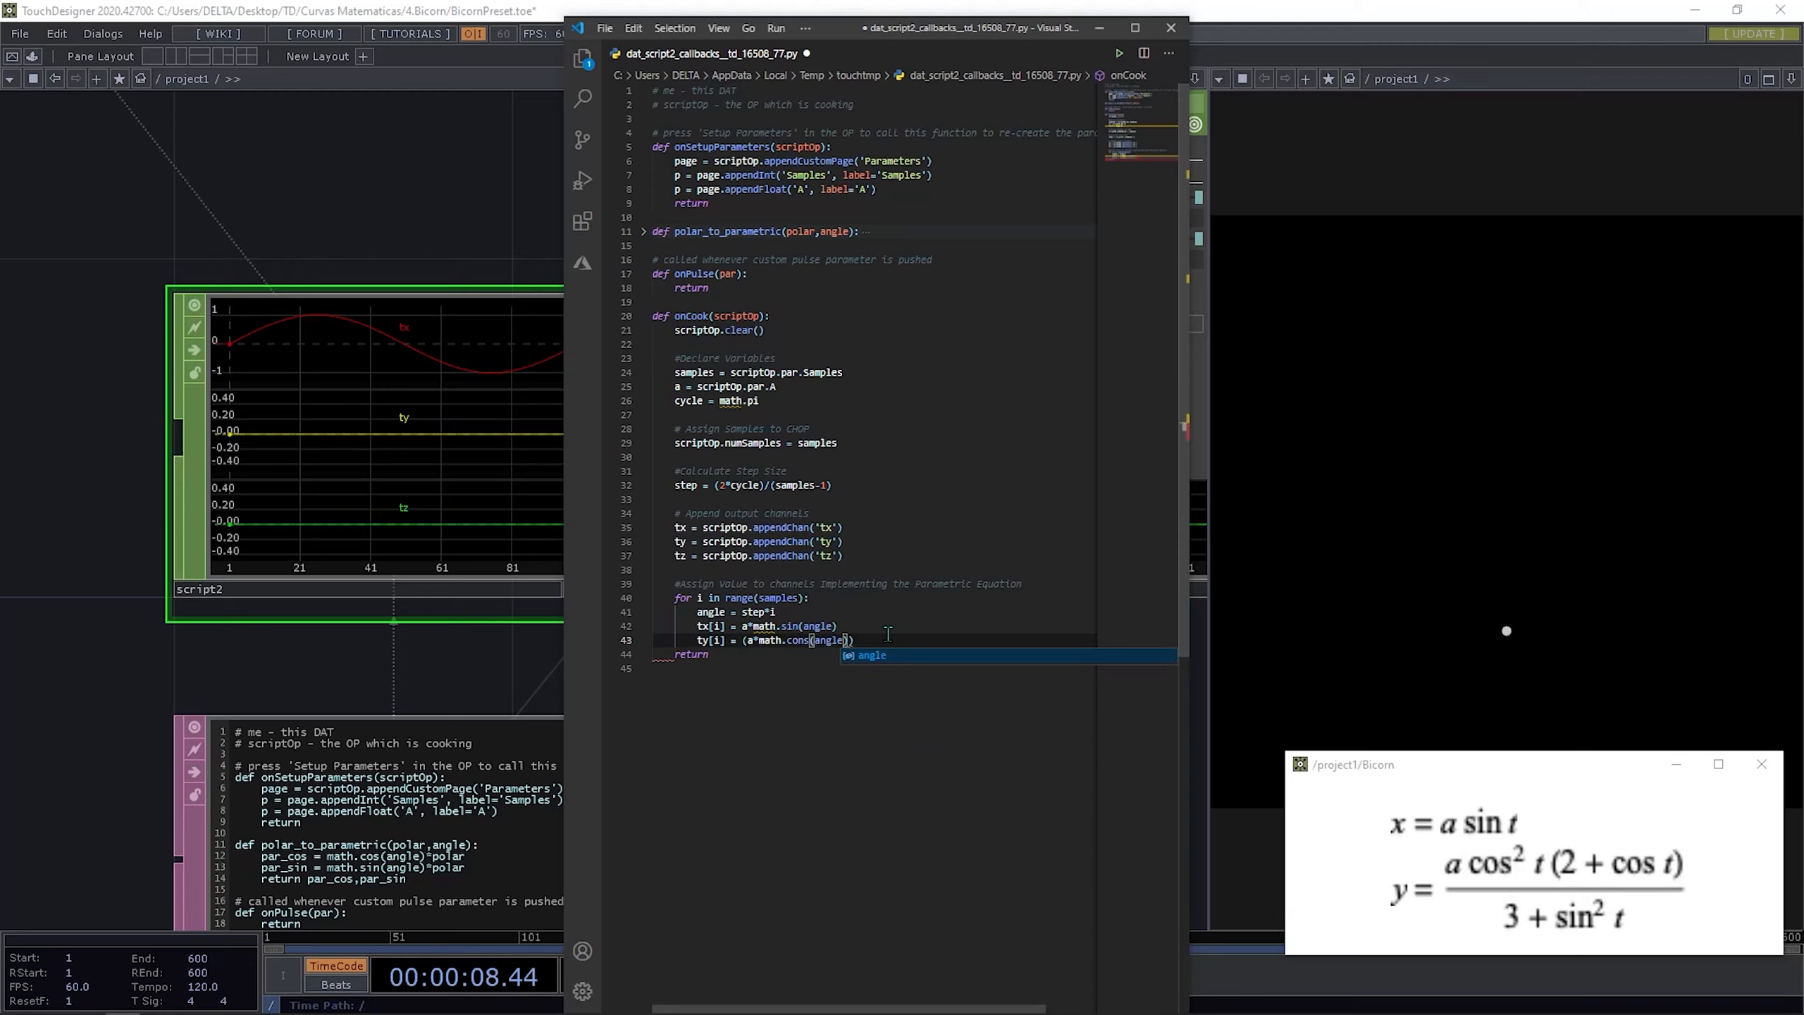
pyautogui.press('Escape')
pyautogui.press('Right')
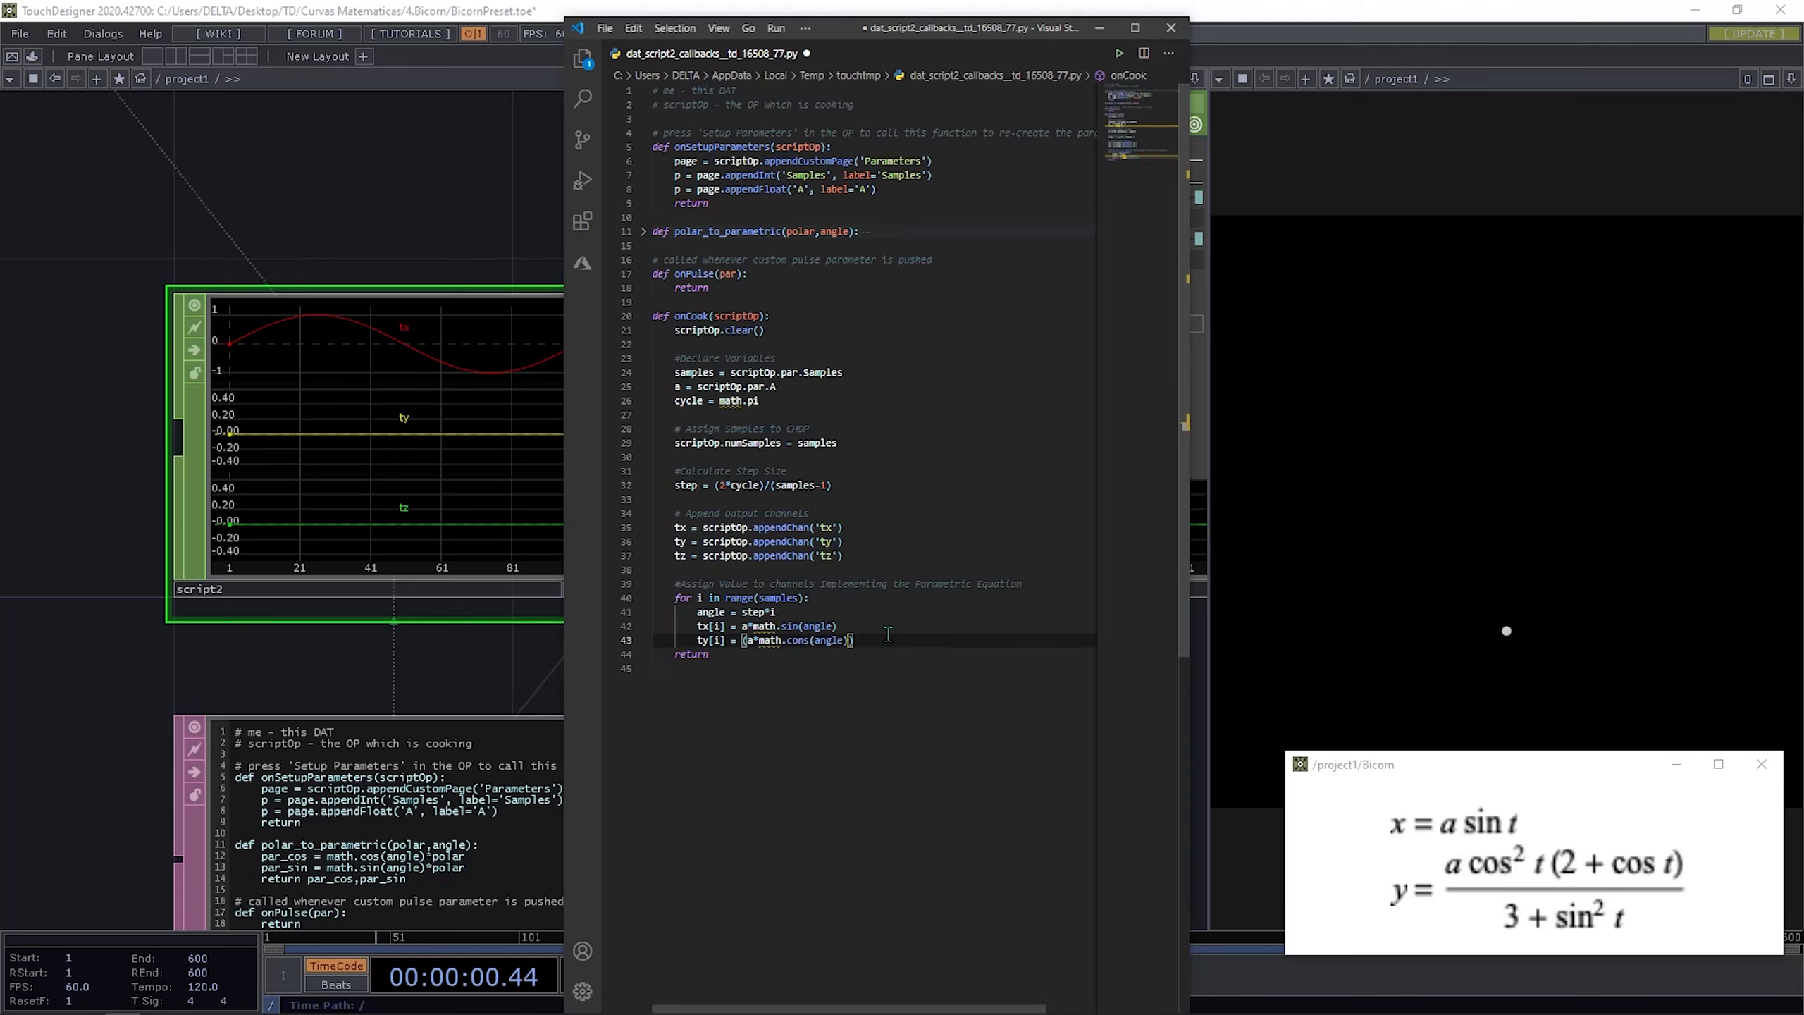
pyautogui.write('**2')
pyautogui.hotkey('ctrl', 's')
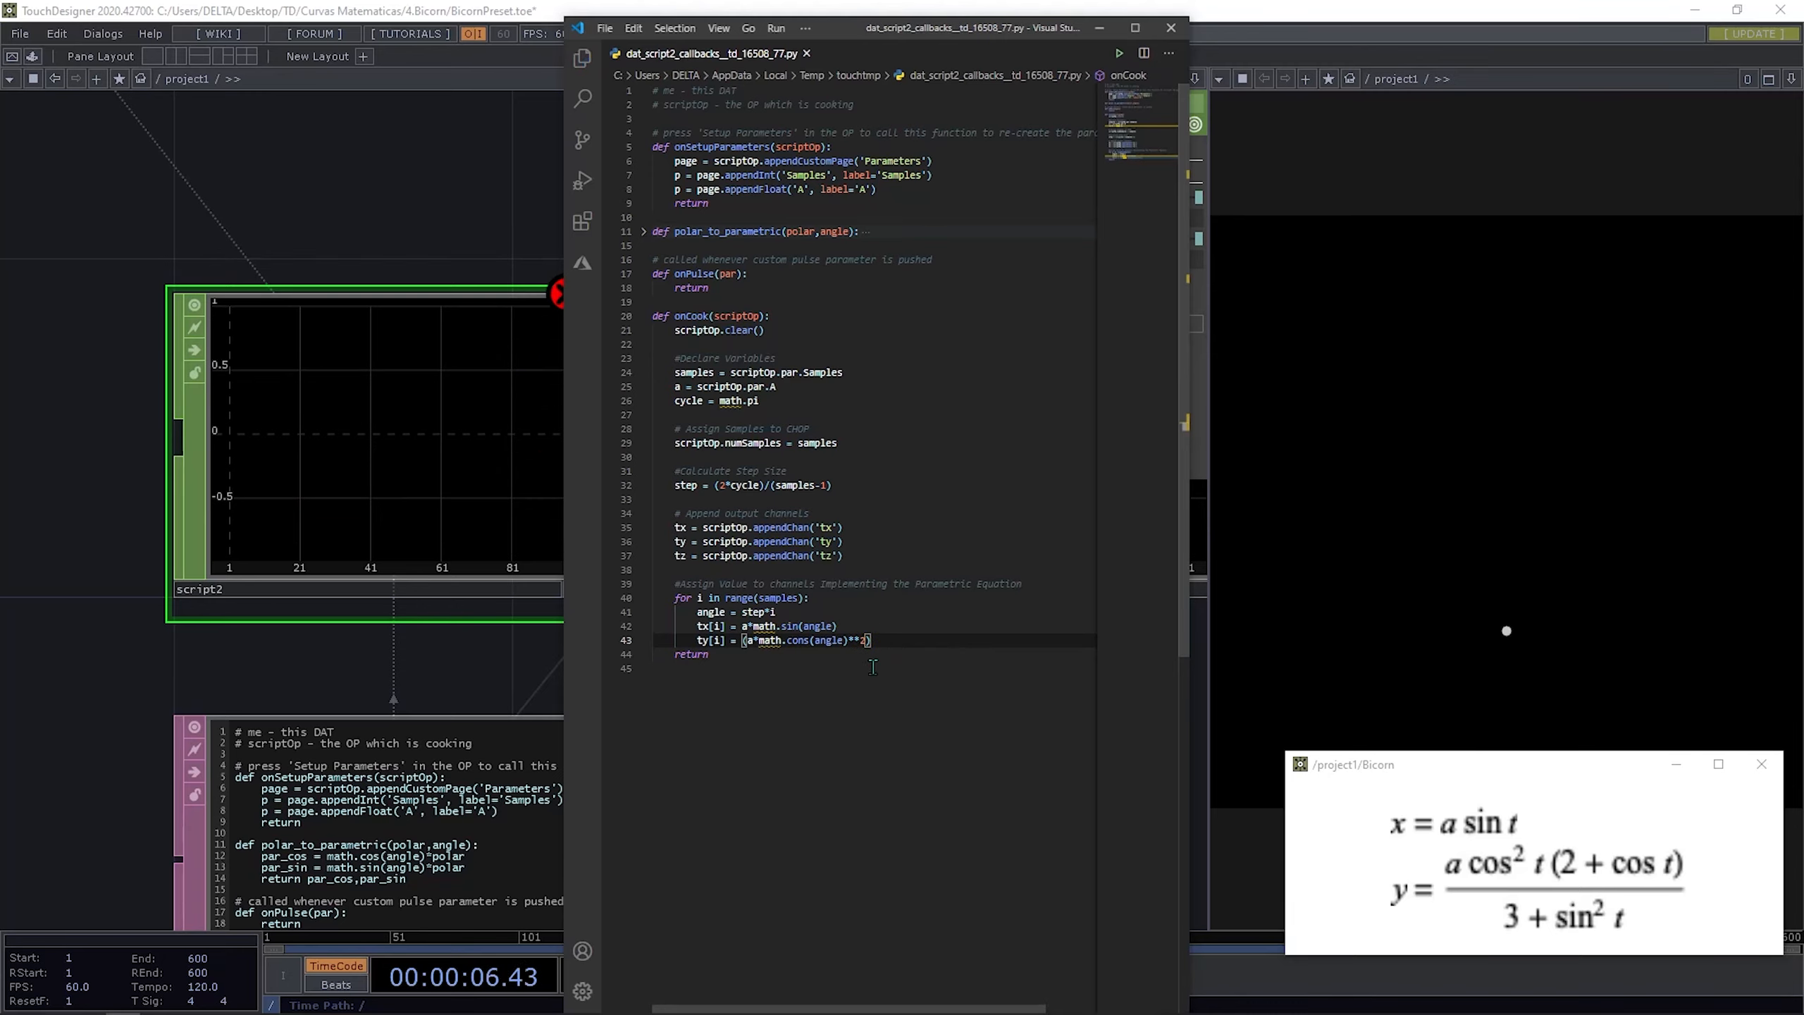
# Step: Correct math.cons to math.cos in the ty[i] line and save the callbacks script
pyautogui.click(810, 641)
pyautogui.press('Left')
pyautogui.press('BackSpace')
pyautogui.hotkey('ctrl', 's')
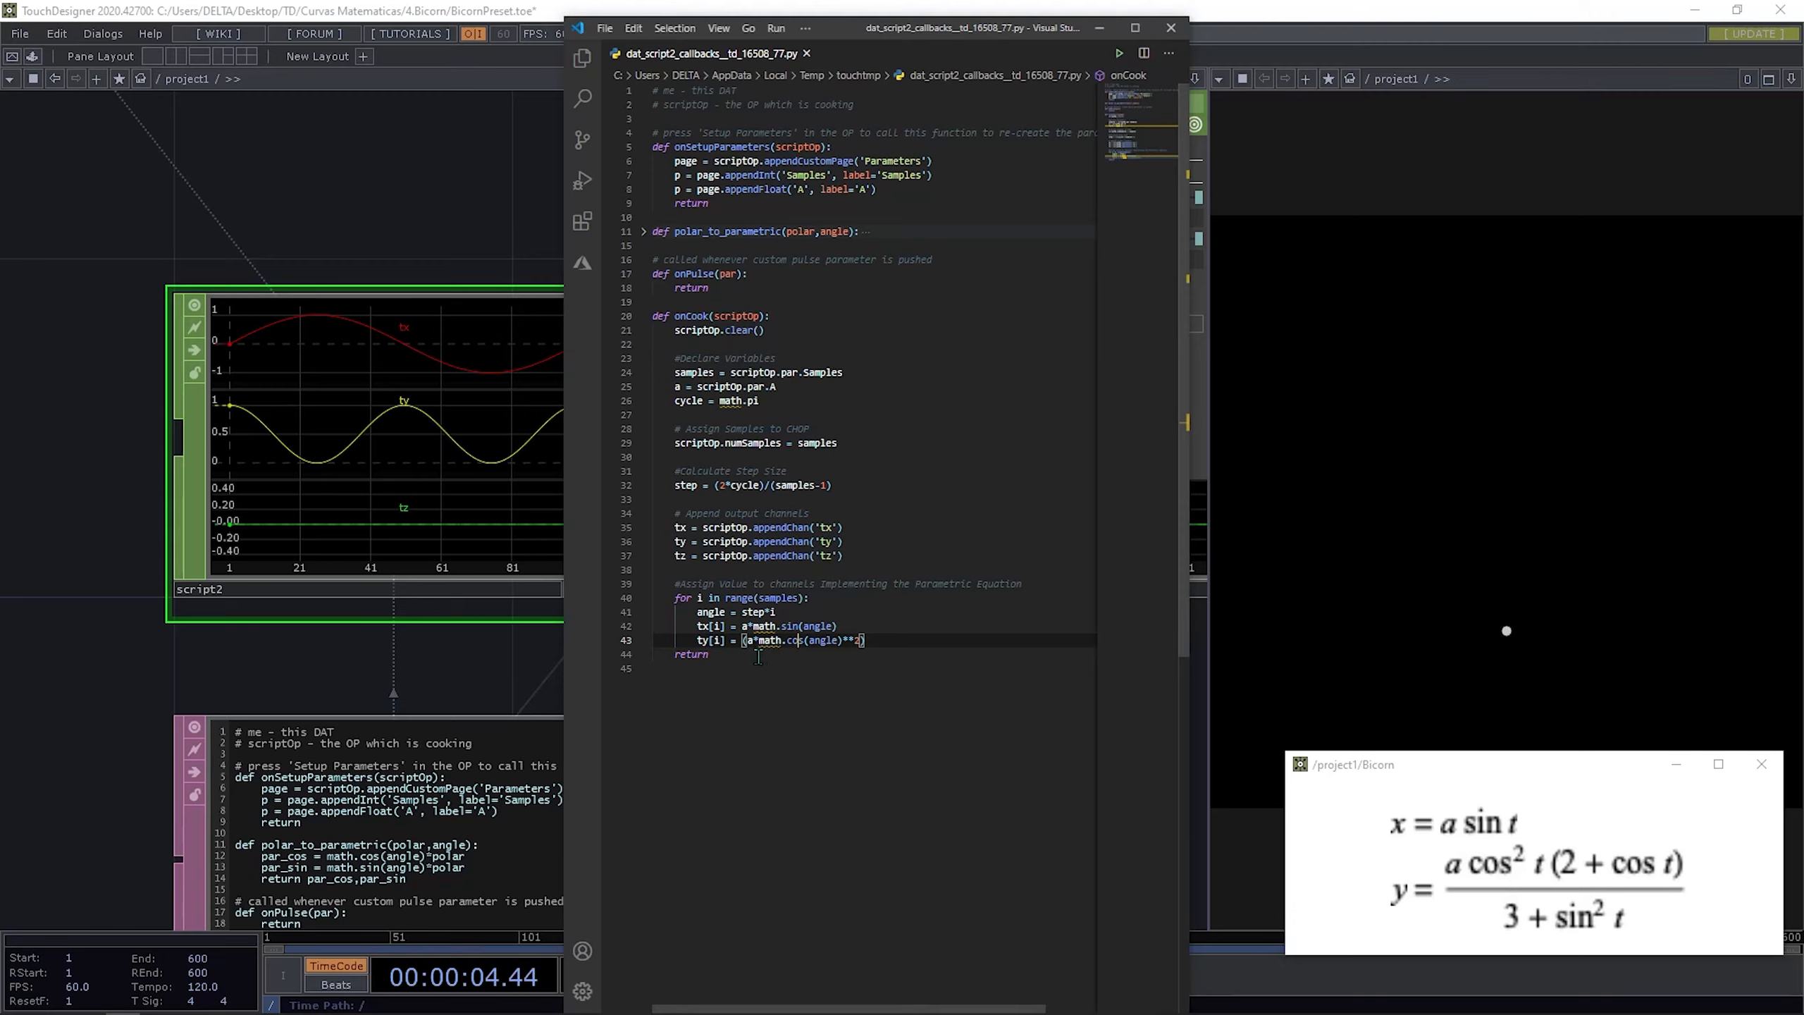
# Step: Multiply the ty[i] expression by (2+math.cos(angle)) and save the callbacks script
pyautogui.click(893, 650)
pyautogui.click(742, 640)
pyautogui.click(943, 640)
pyautogui.write('(')
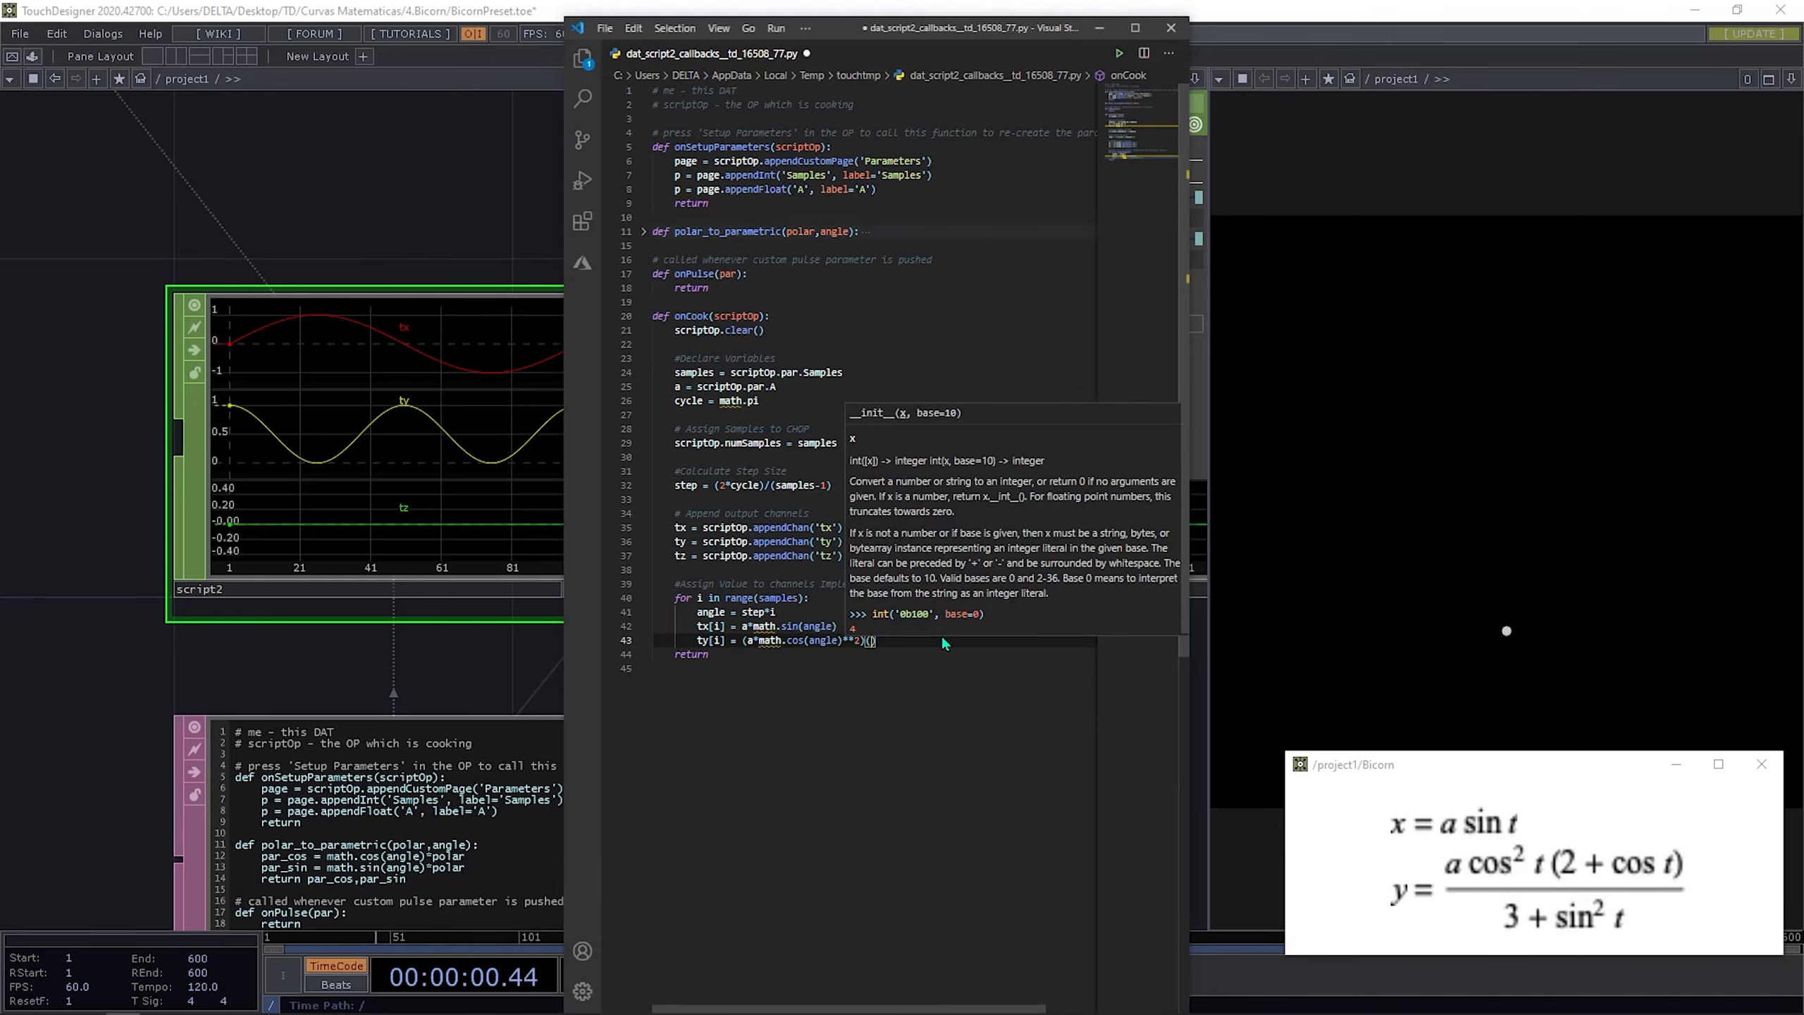
pyautogui.press('Escape')
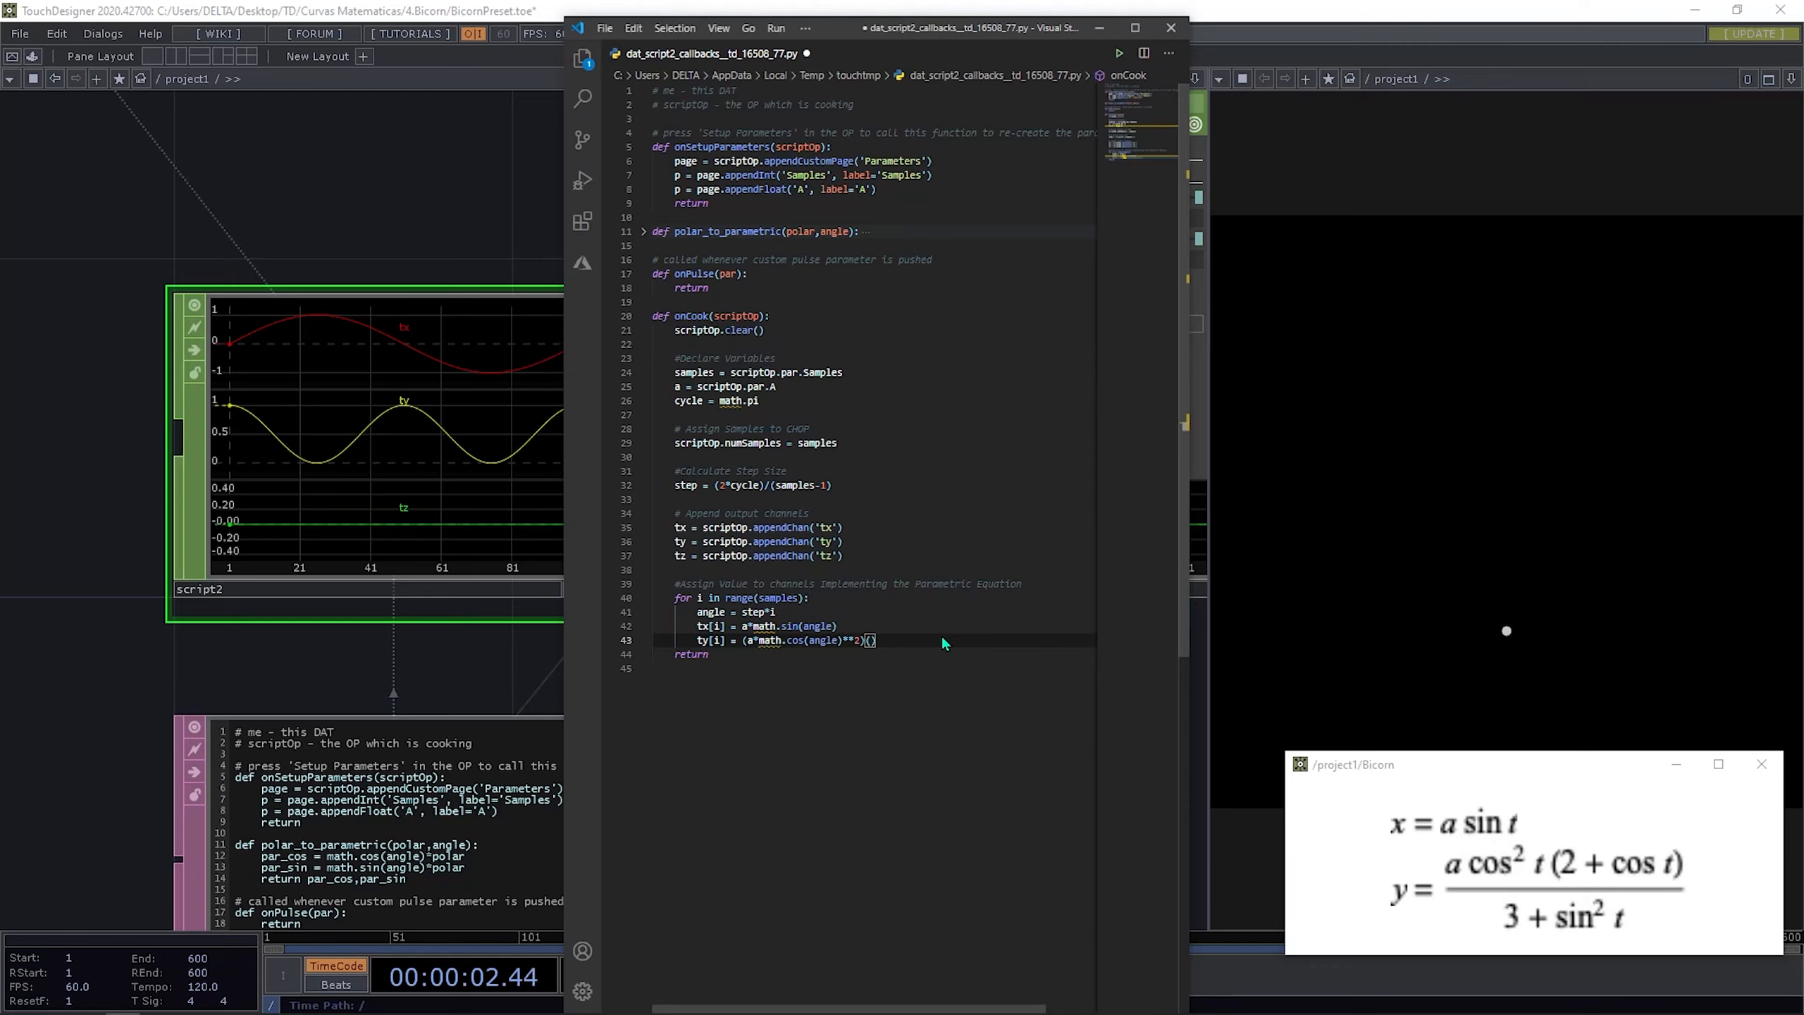
pyautogui.press('Left')
pyautogui.write('*(2+math.cos(angle')
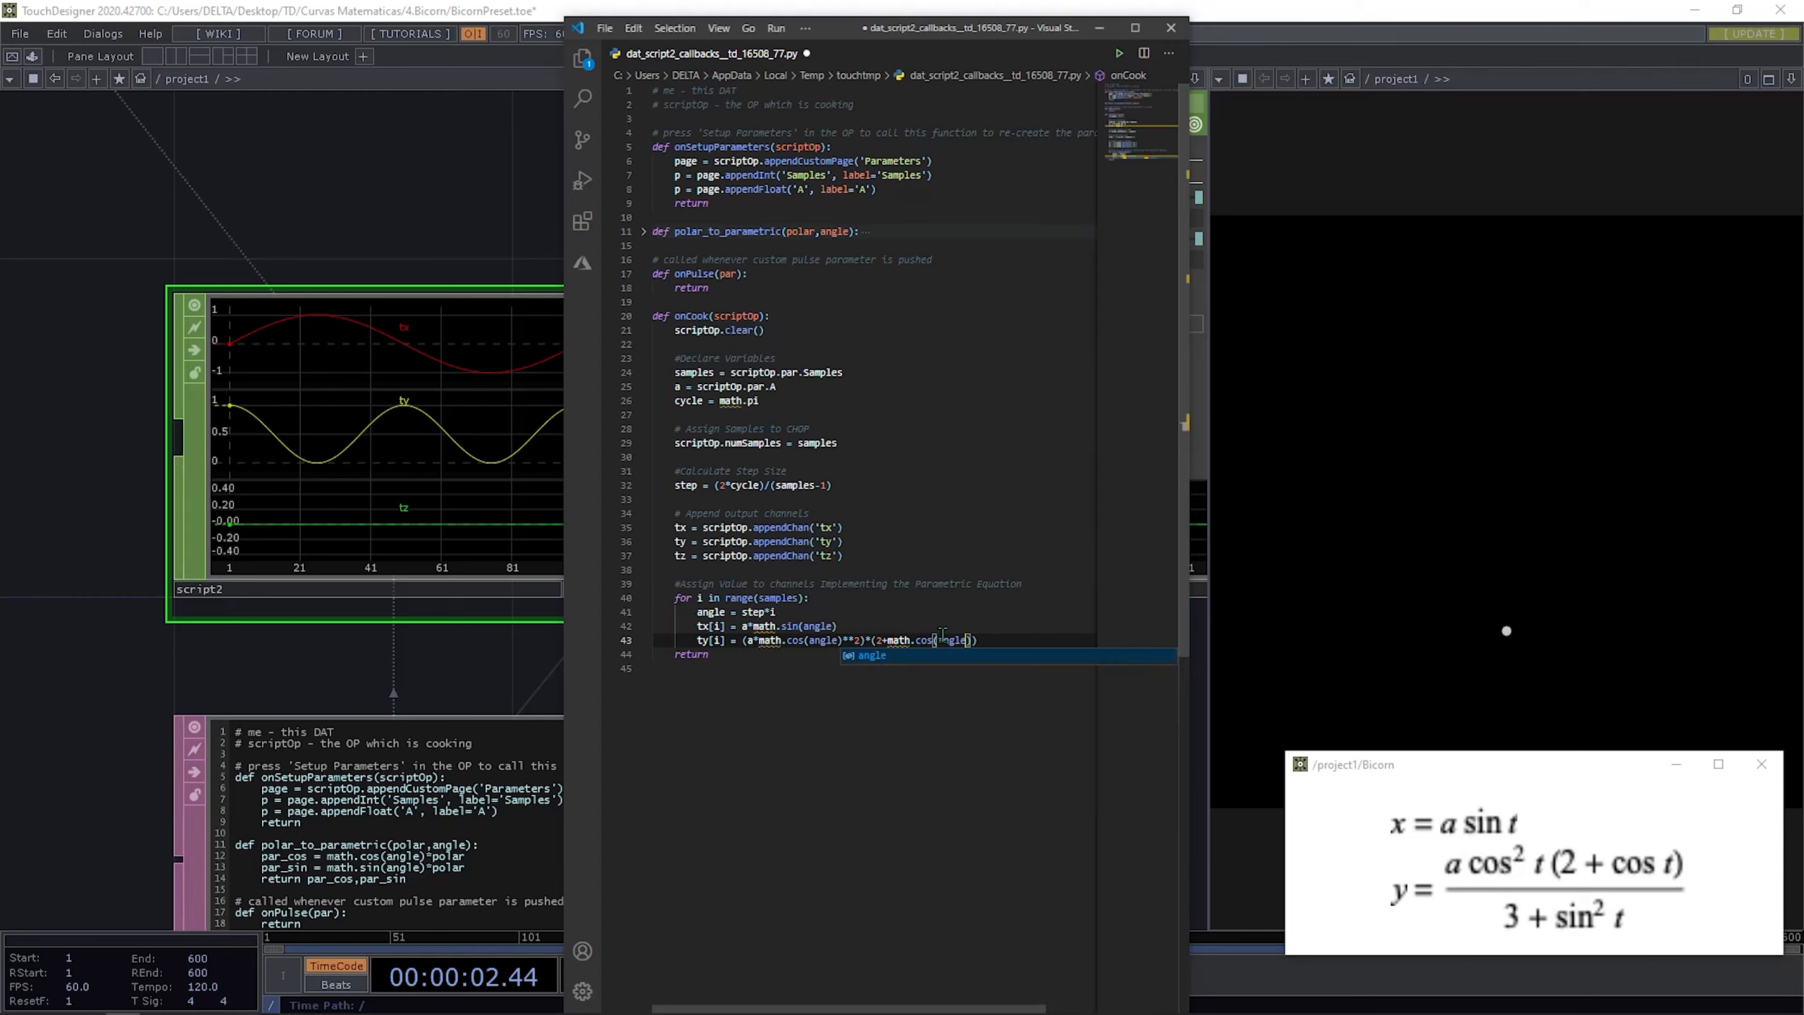
pyautogui.hotkey('ctrl', 's')
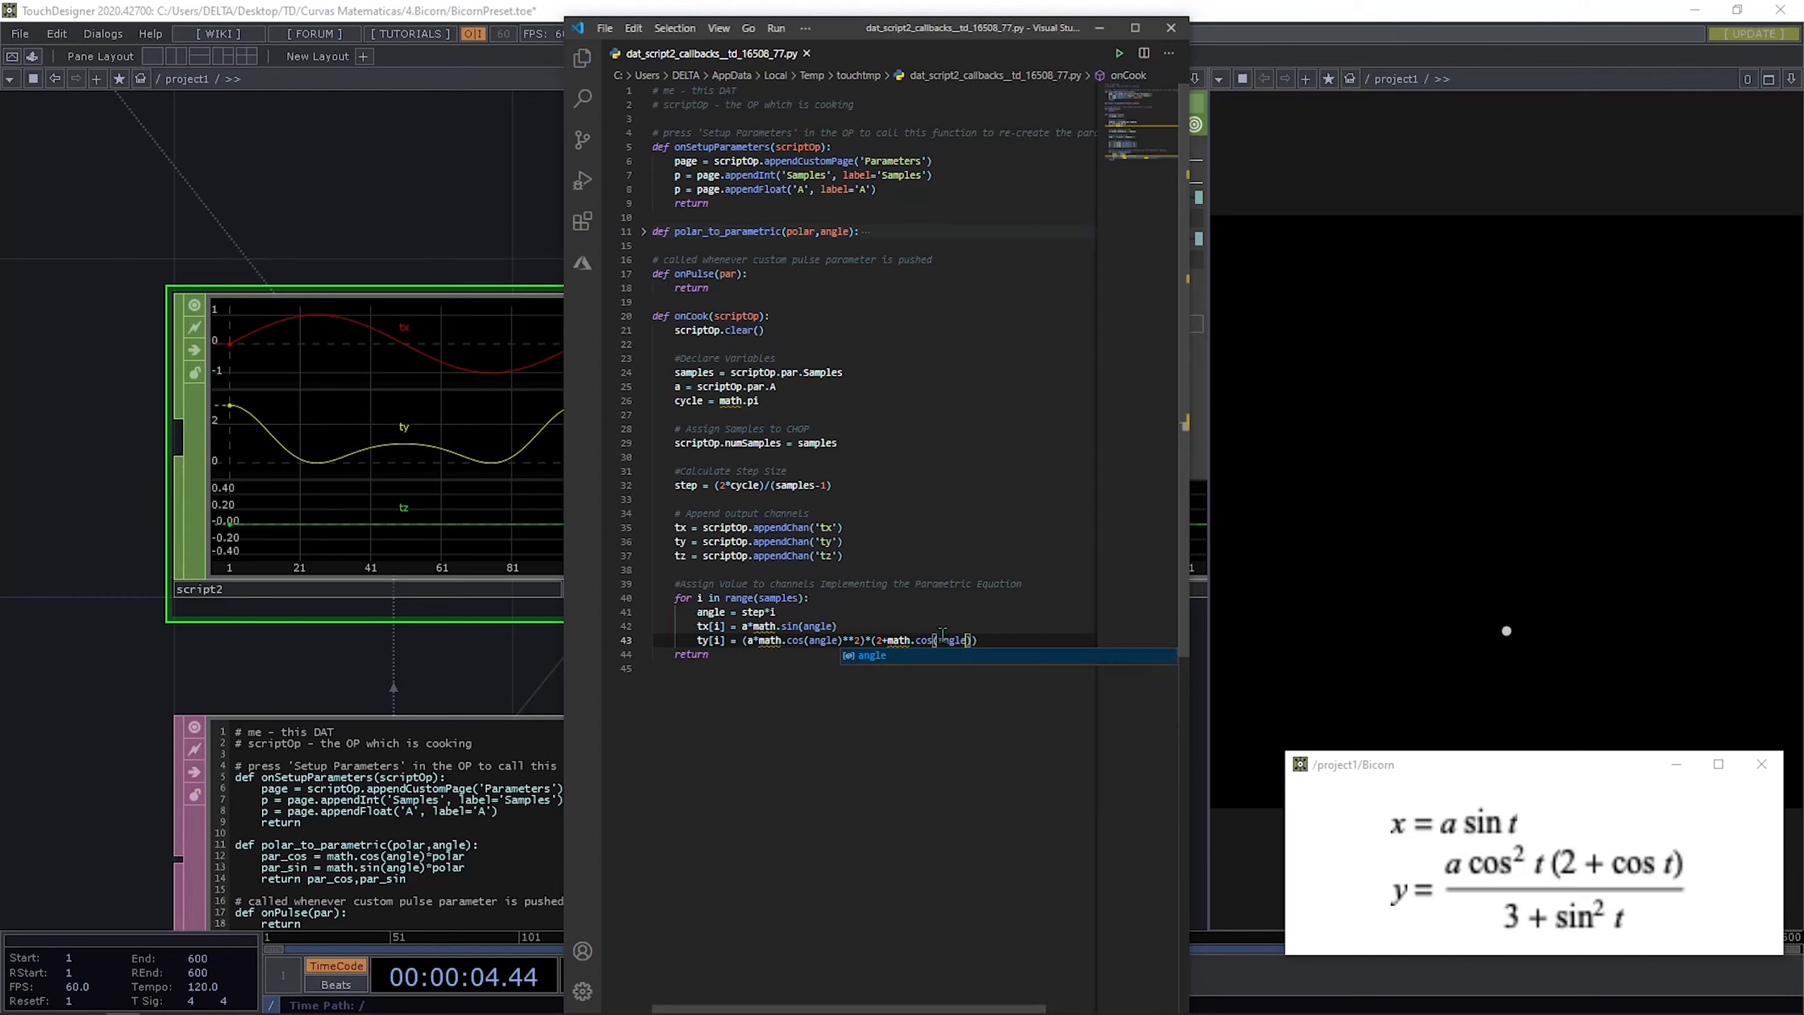
# Step: Enclose the whole product in the ty[i] line in an outer pair of parentheses to form the numerator
pyautogui.click(733, 644)
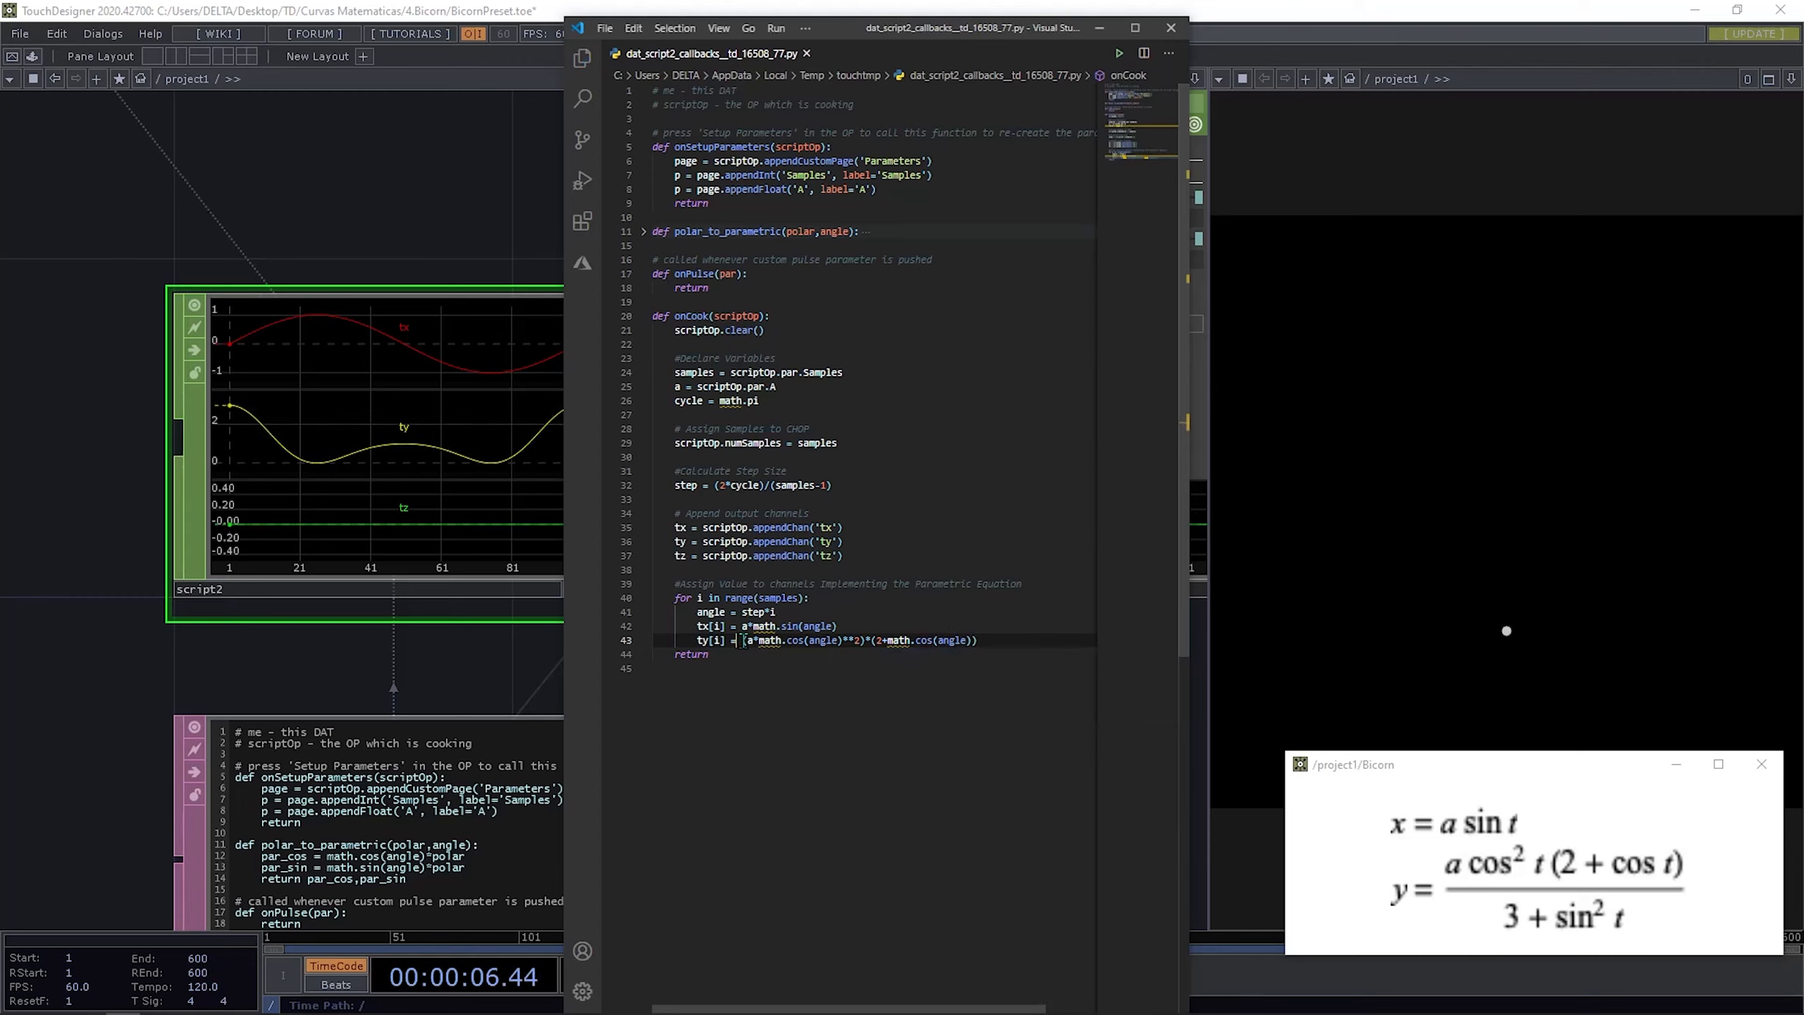
pyautogui.moveTo(1016, 640); pyautogui.dragTo(738, 643)
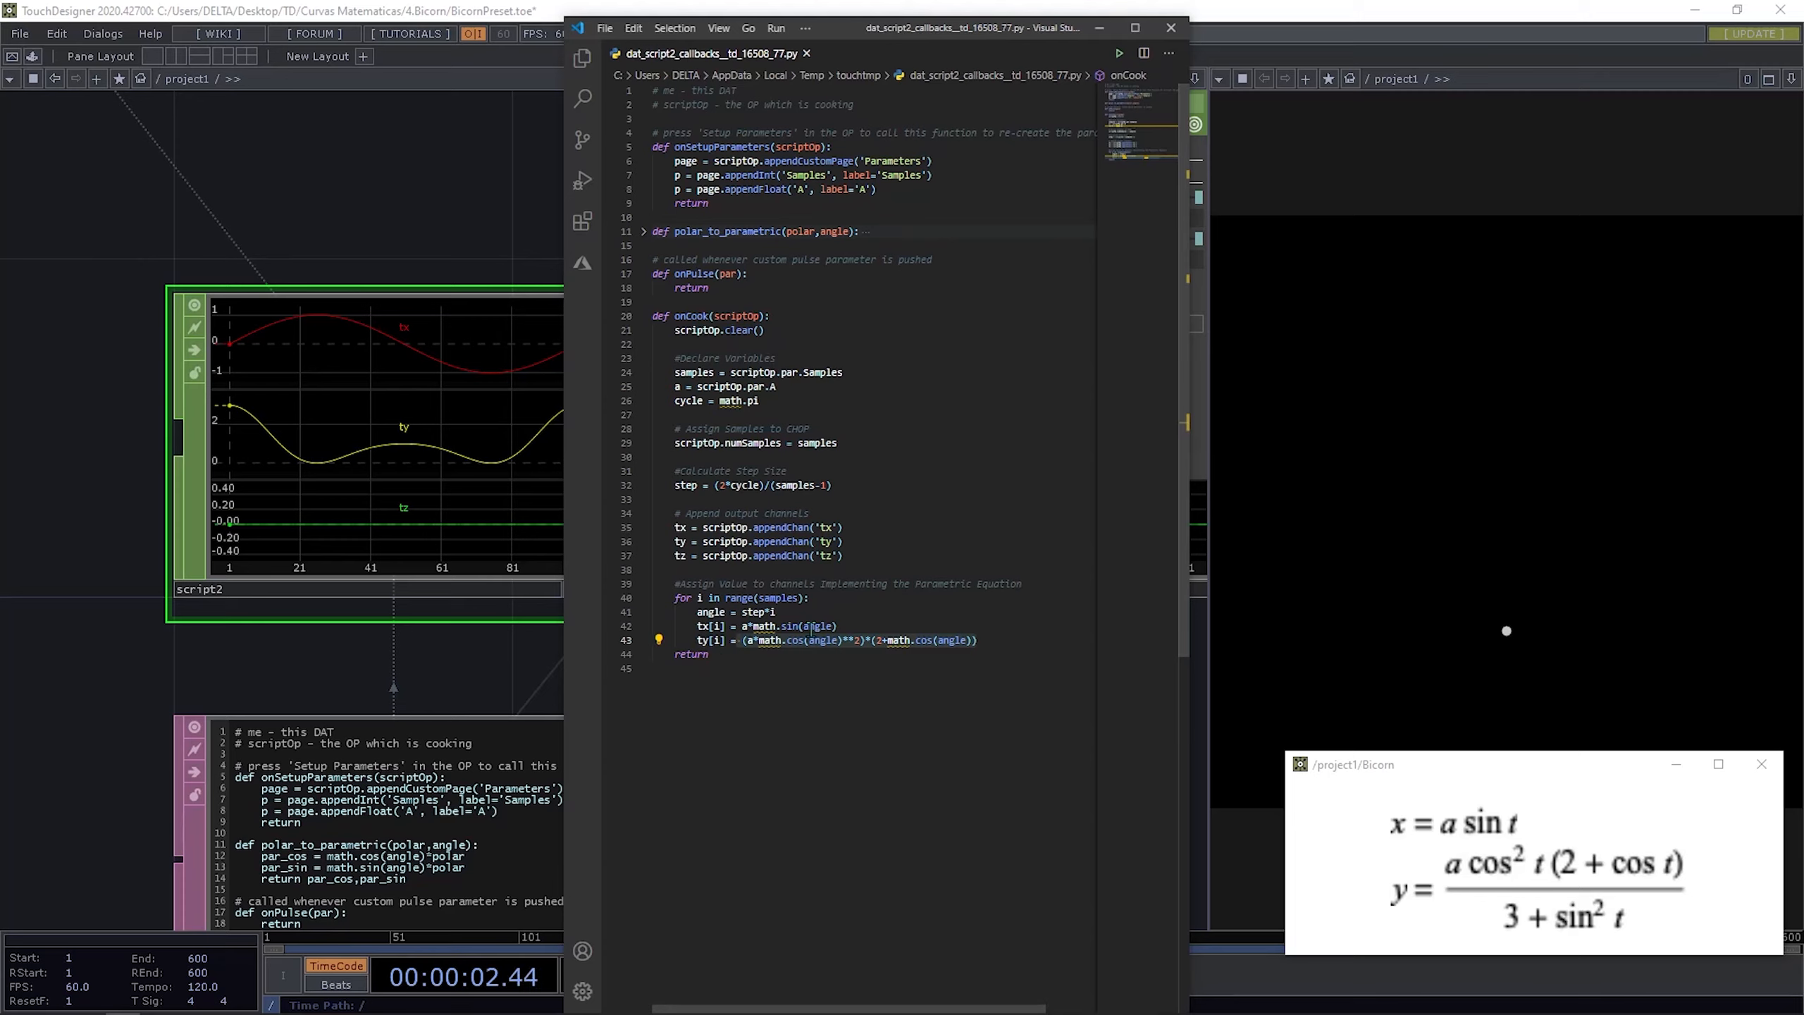
pyautogui.click(1015, 636)
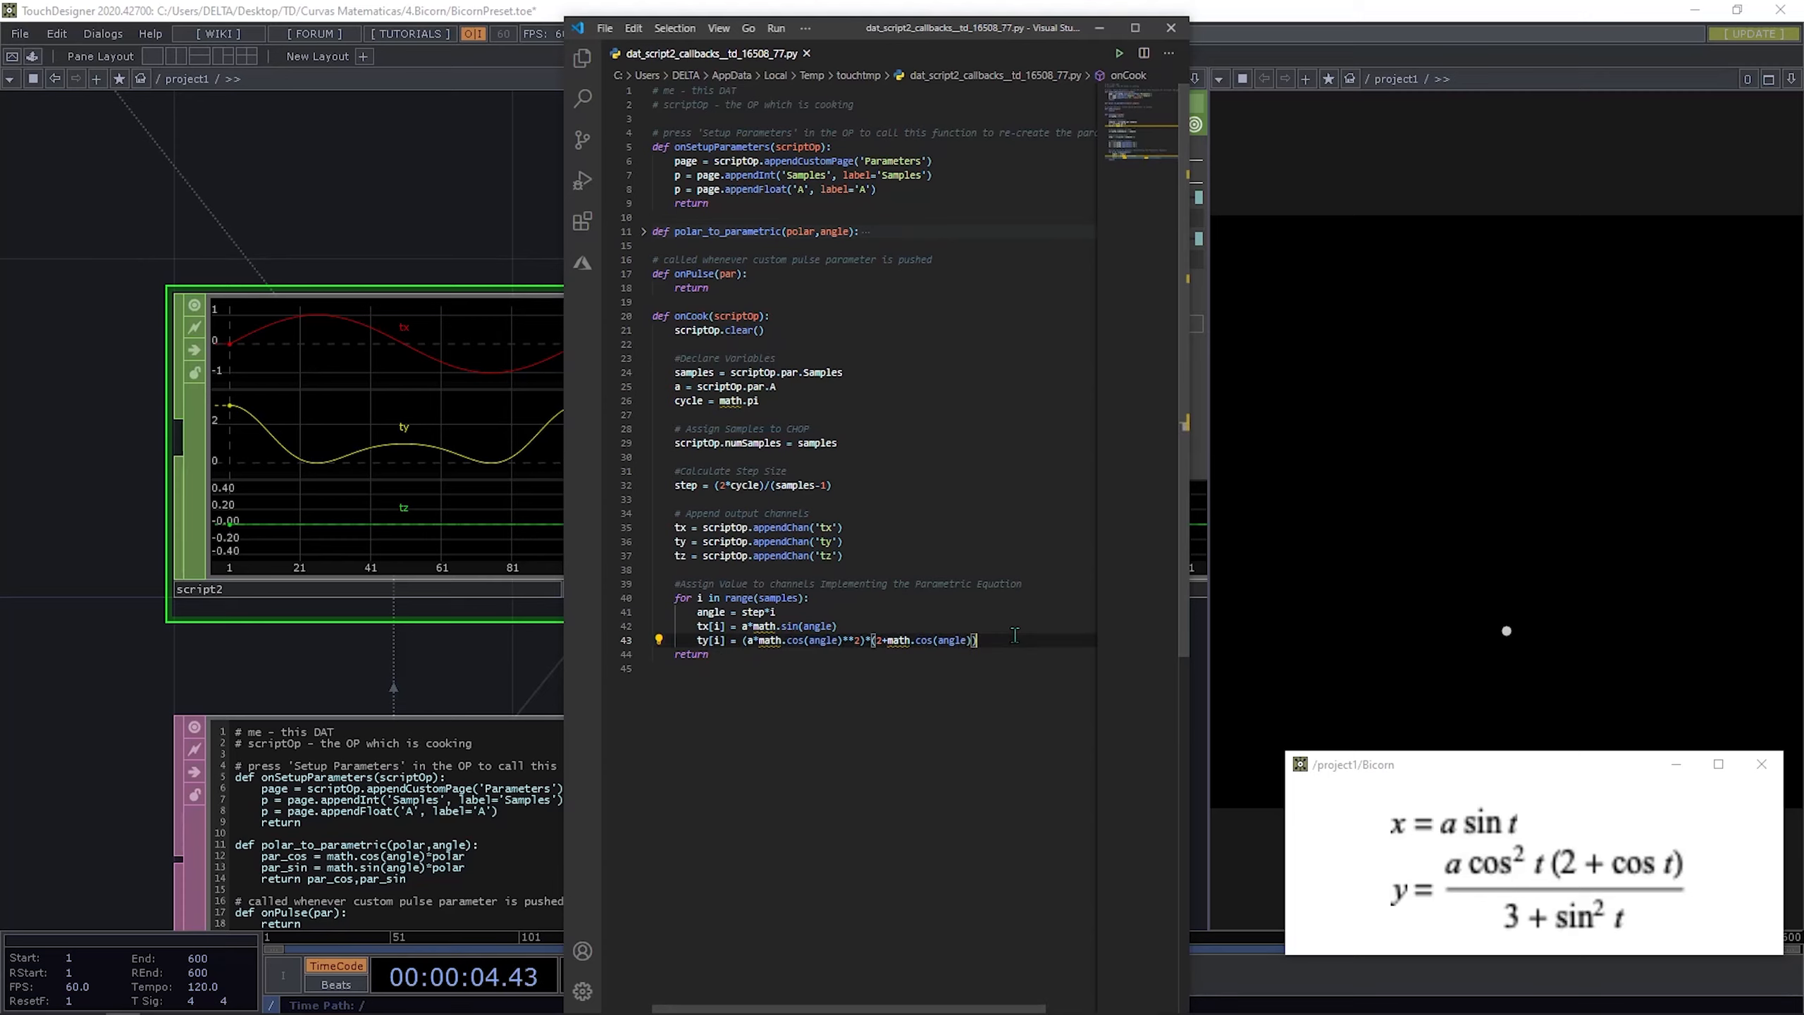
pyautogui.write(')')
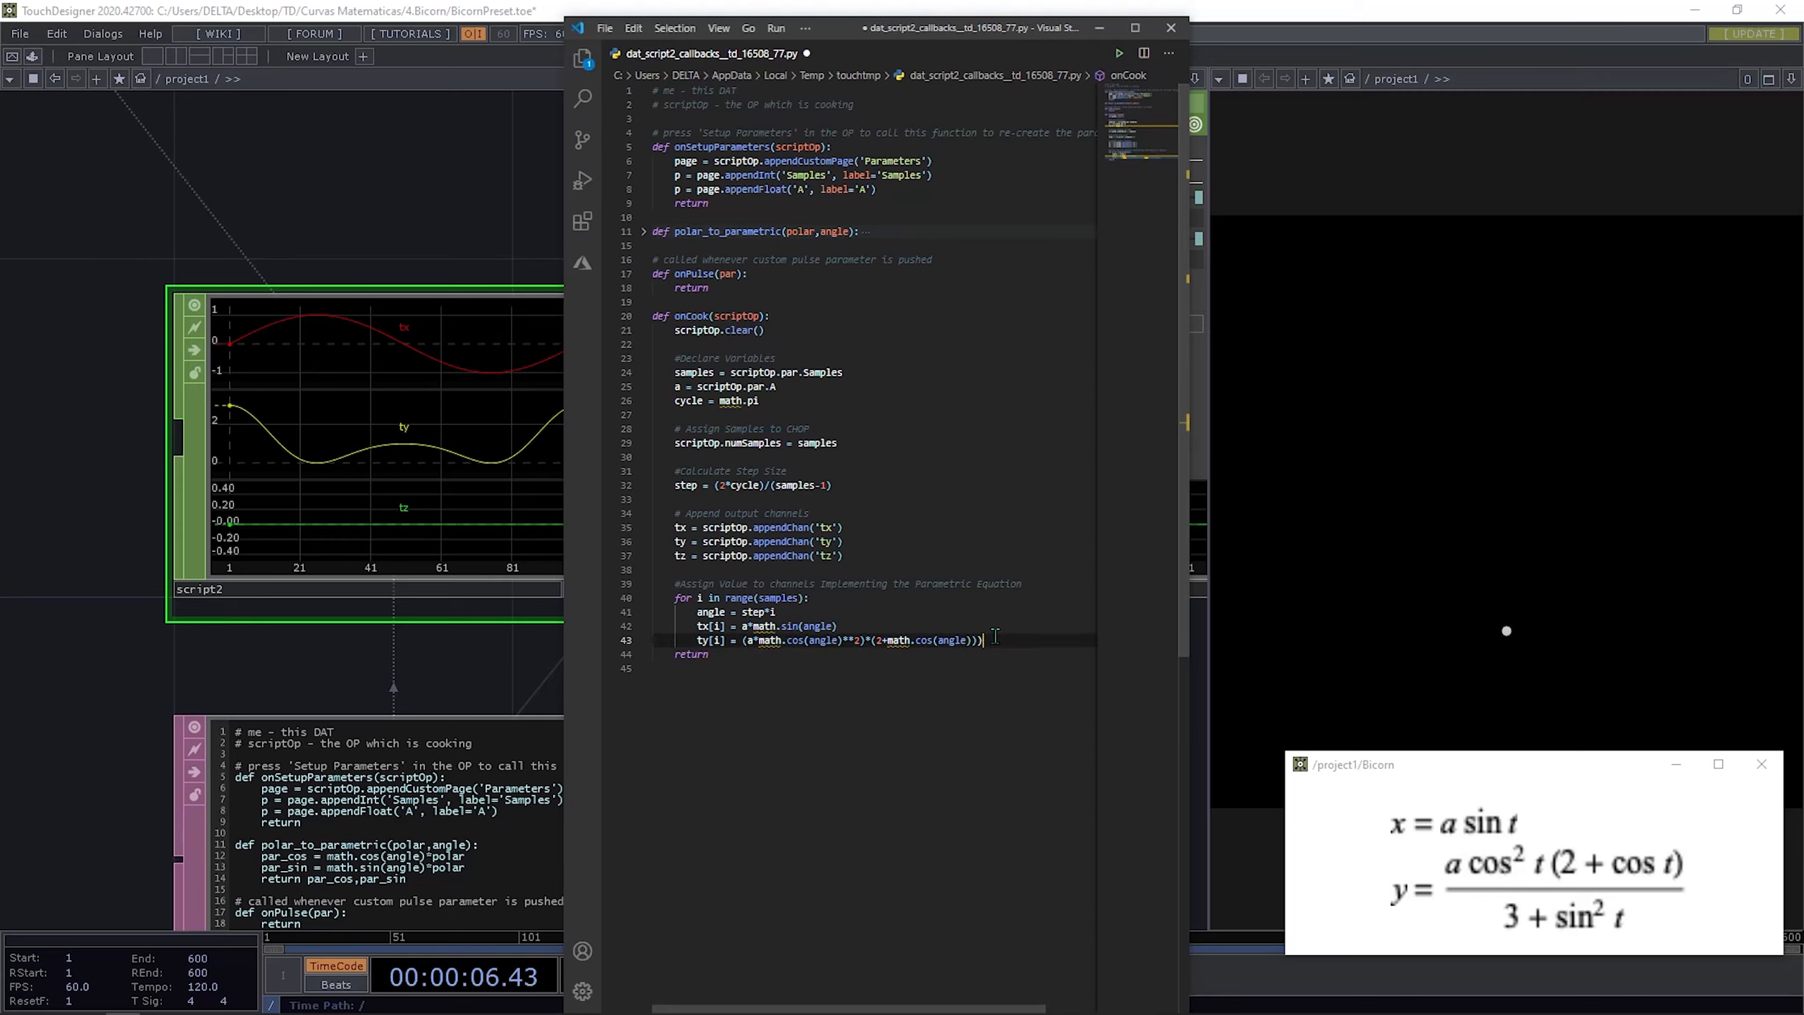
pyautogui.click(744, 640)
pyautogui.write('(')
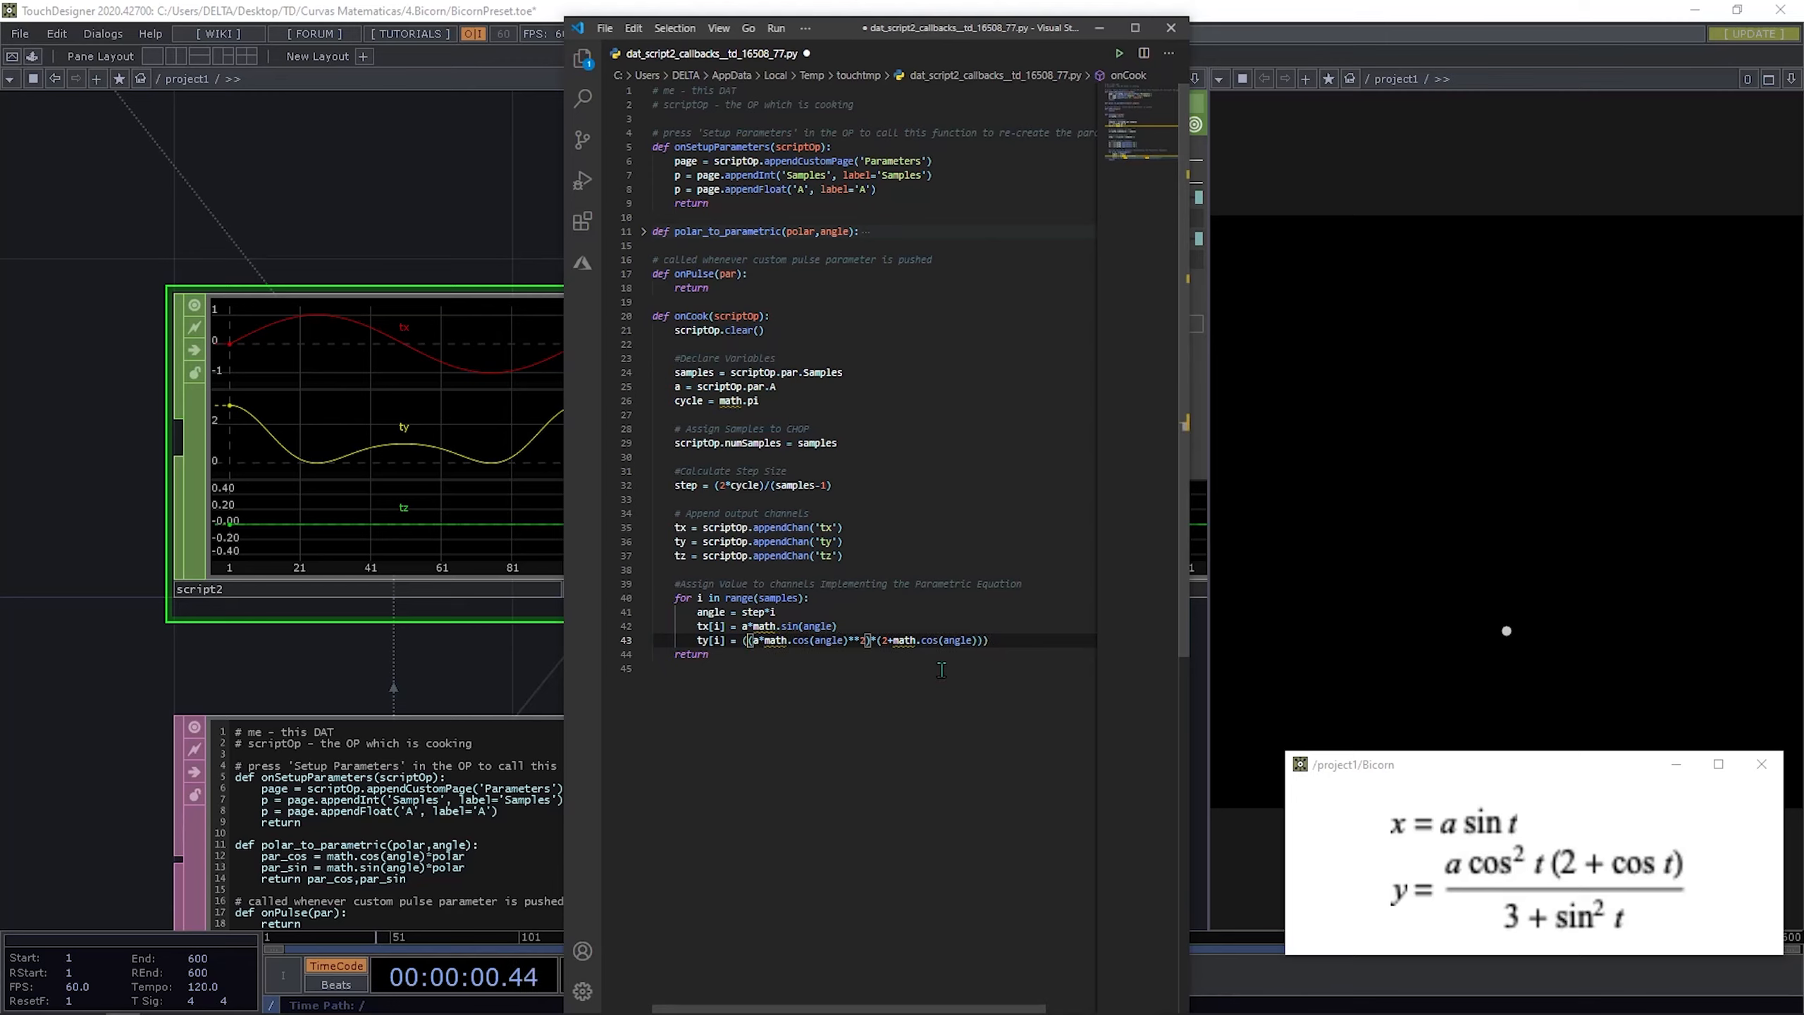
# Step: Divide the ty[i] numerator by (3+math.sin(angle)**2) and save the callbacks script
pyautogui.click(1034, 642)
pyautogui.write('/(3+math')
pyautogui.write('.sin(angle')
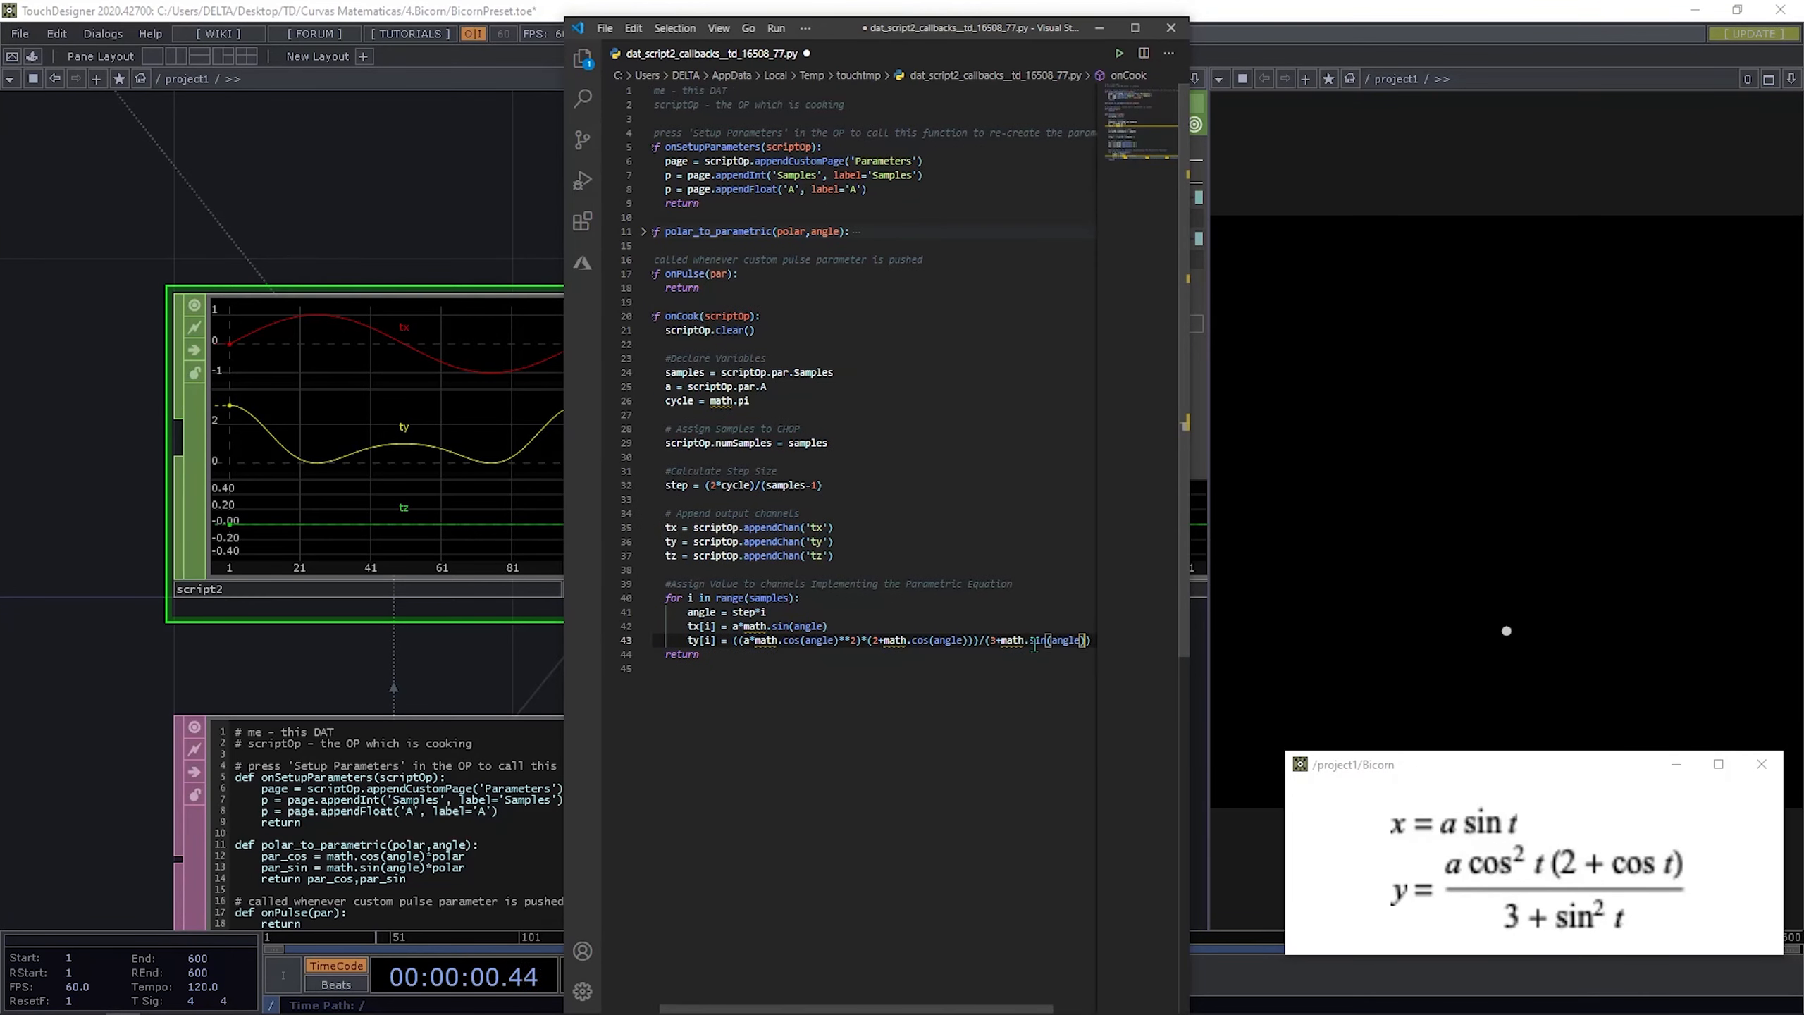
pyautogui.write(')**')
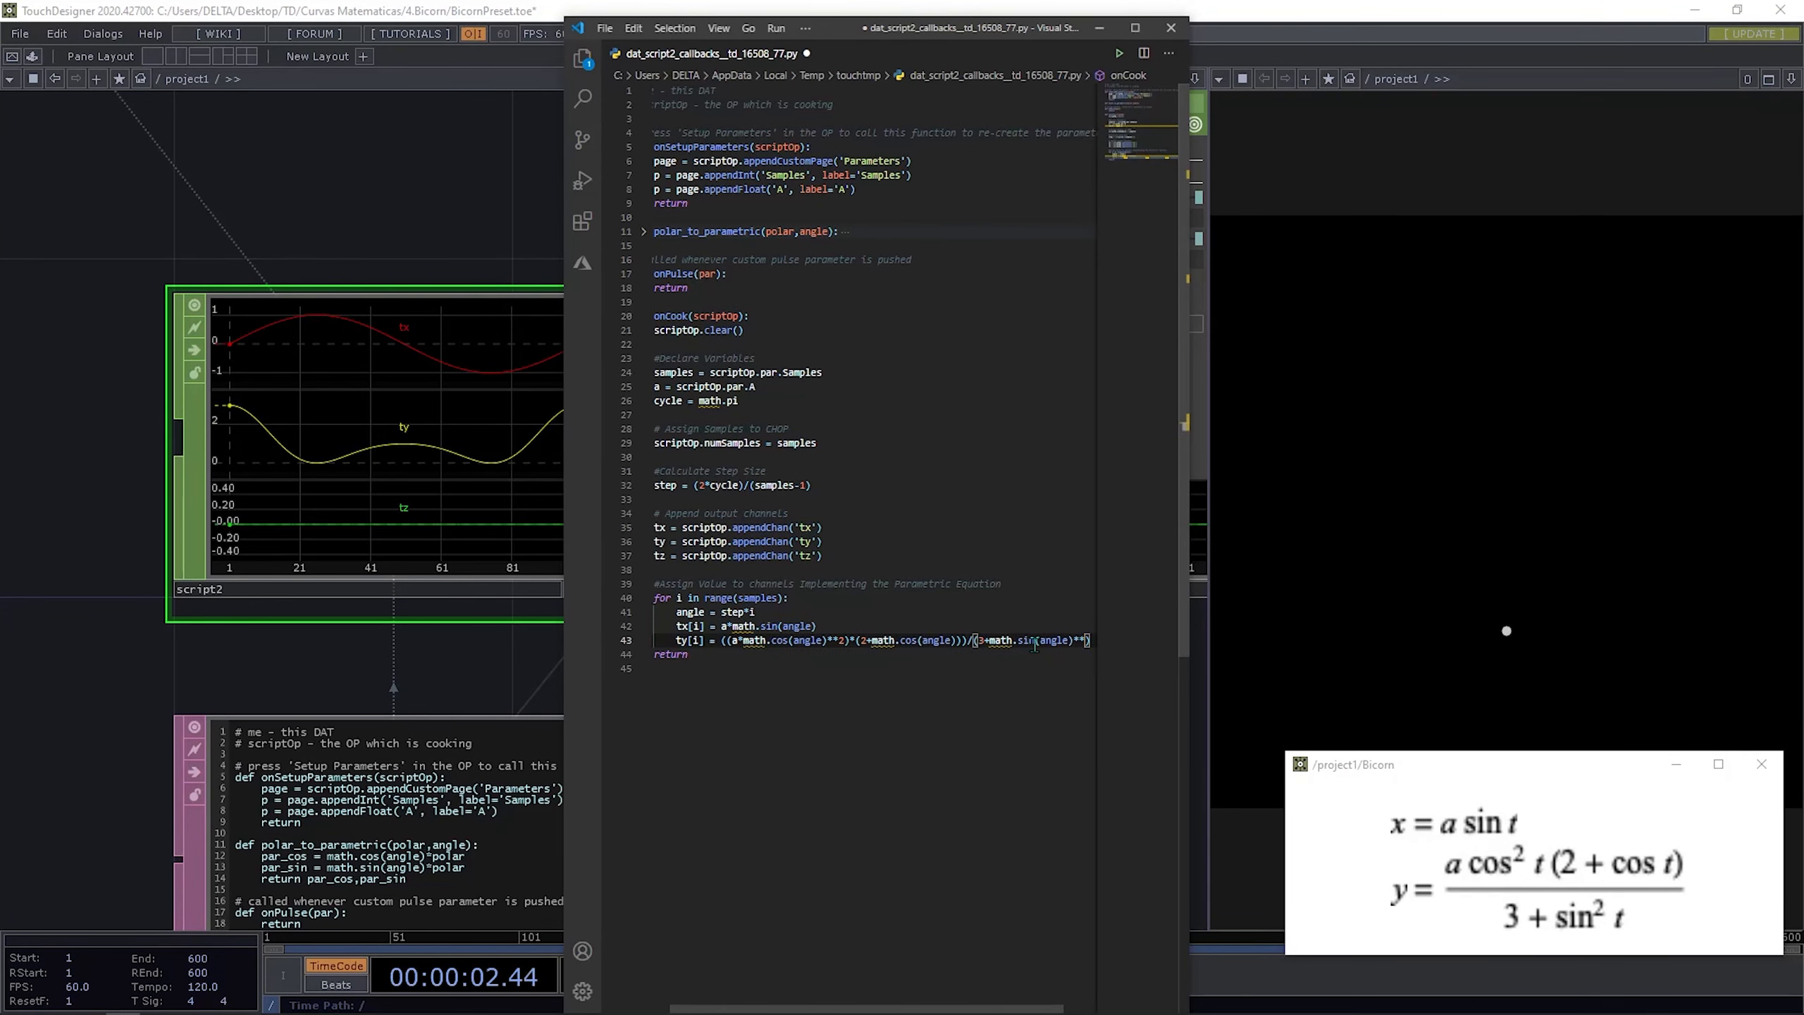
pyautogui.write('2')
pyautogui.hotkey('ctrl', 's')
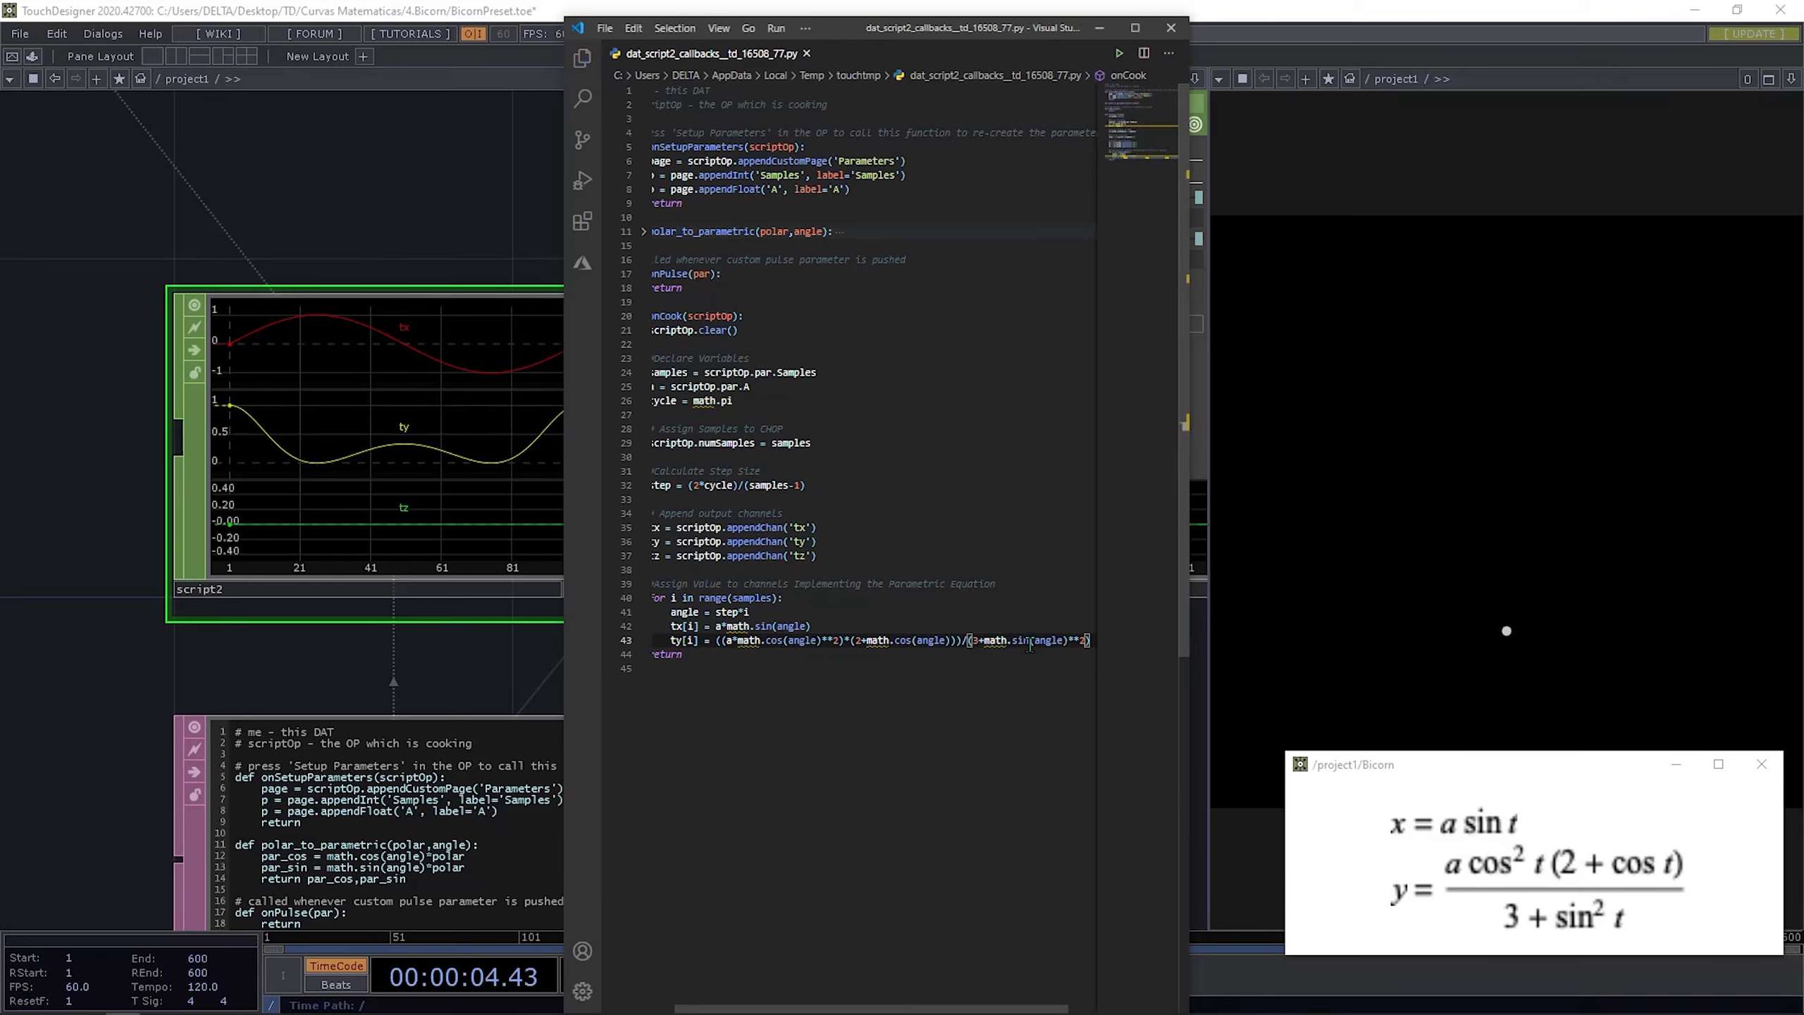
# Step: Switch to TouchDesigner and examine script2's channels and the downstream chopto2, topto1 and null4 nodes
pyautogui.scroll(-5, 313, 516)
pyautogui.scroll(5, 313, 513)
pyautogui.scroll(-4, 312, 513)
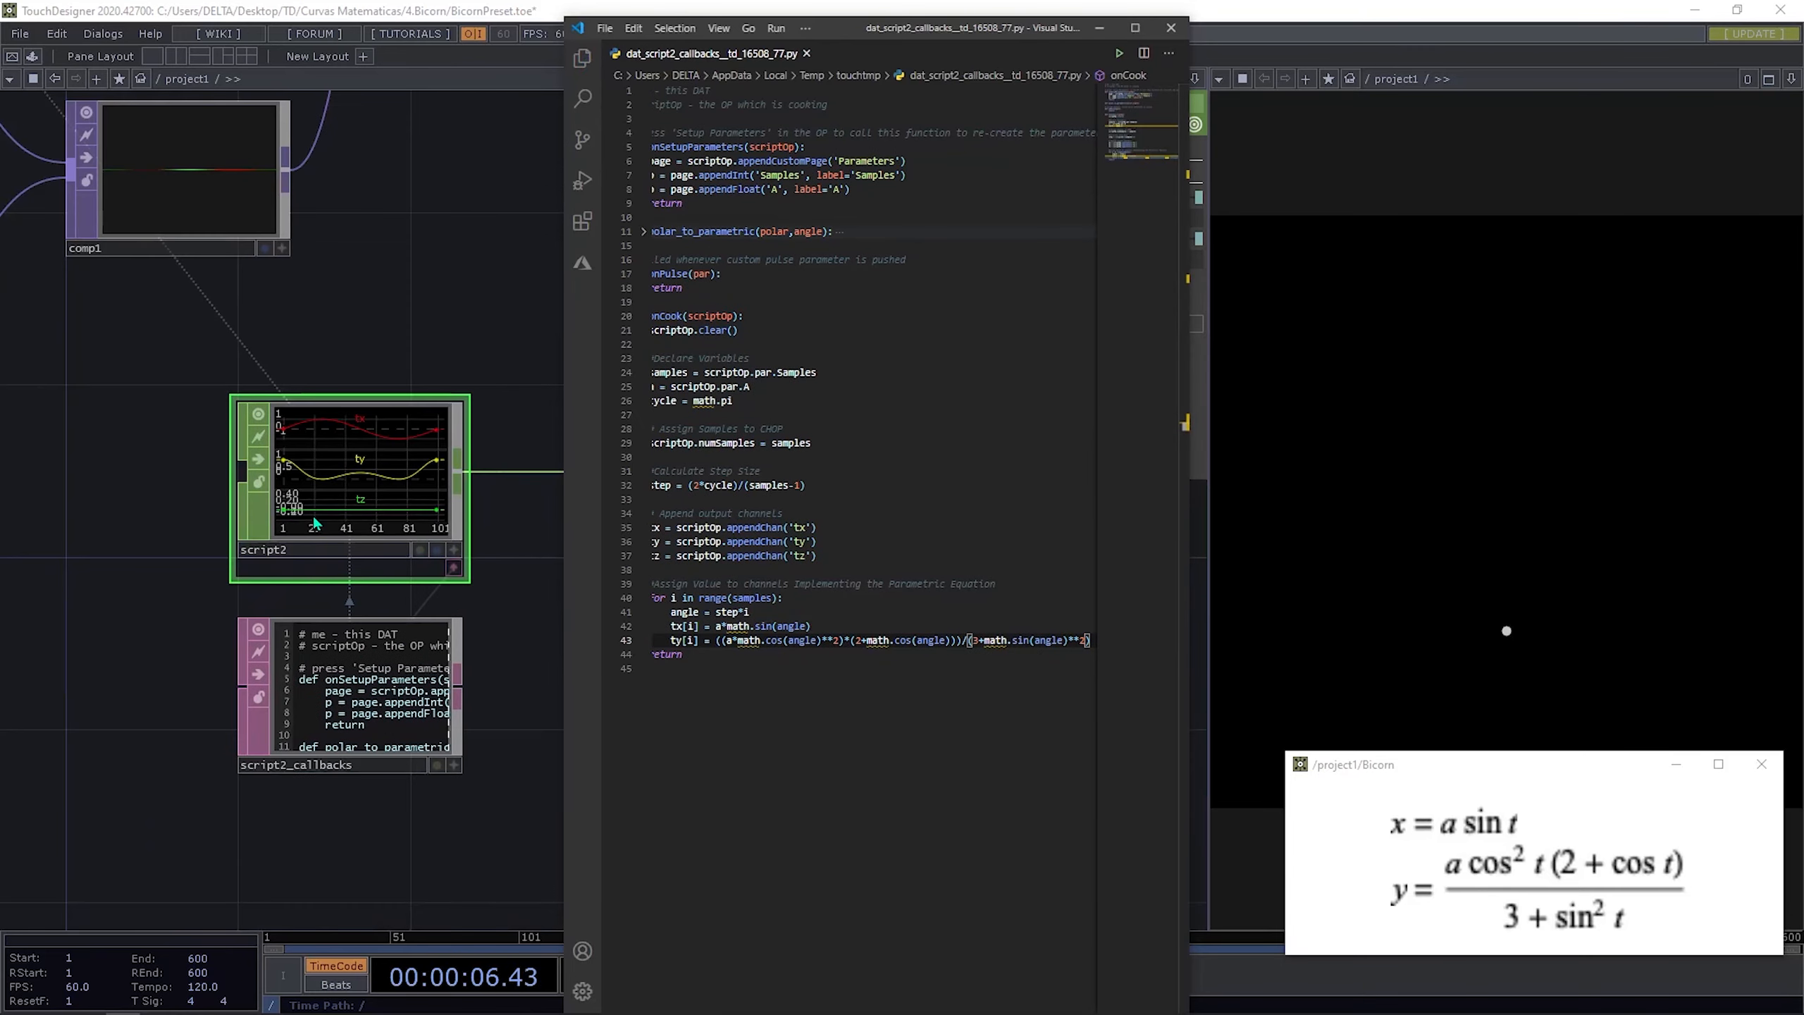
pyautogui.scroll(-2, 324, 376)
pyautogui.scroll(-4, 324, 379)
pyautogui.scroll(6, 398, 205)
pyautogui.moveTo(305, 424); pyautogui.dragTo(165, 436)
pyautogui.scroll(-5, 213, 427)
pyautogui.moveTo(291, 463); pyautogui.dragTo(390, 421)
pyautogui.scroll(5, 604, 254)
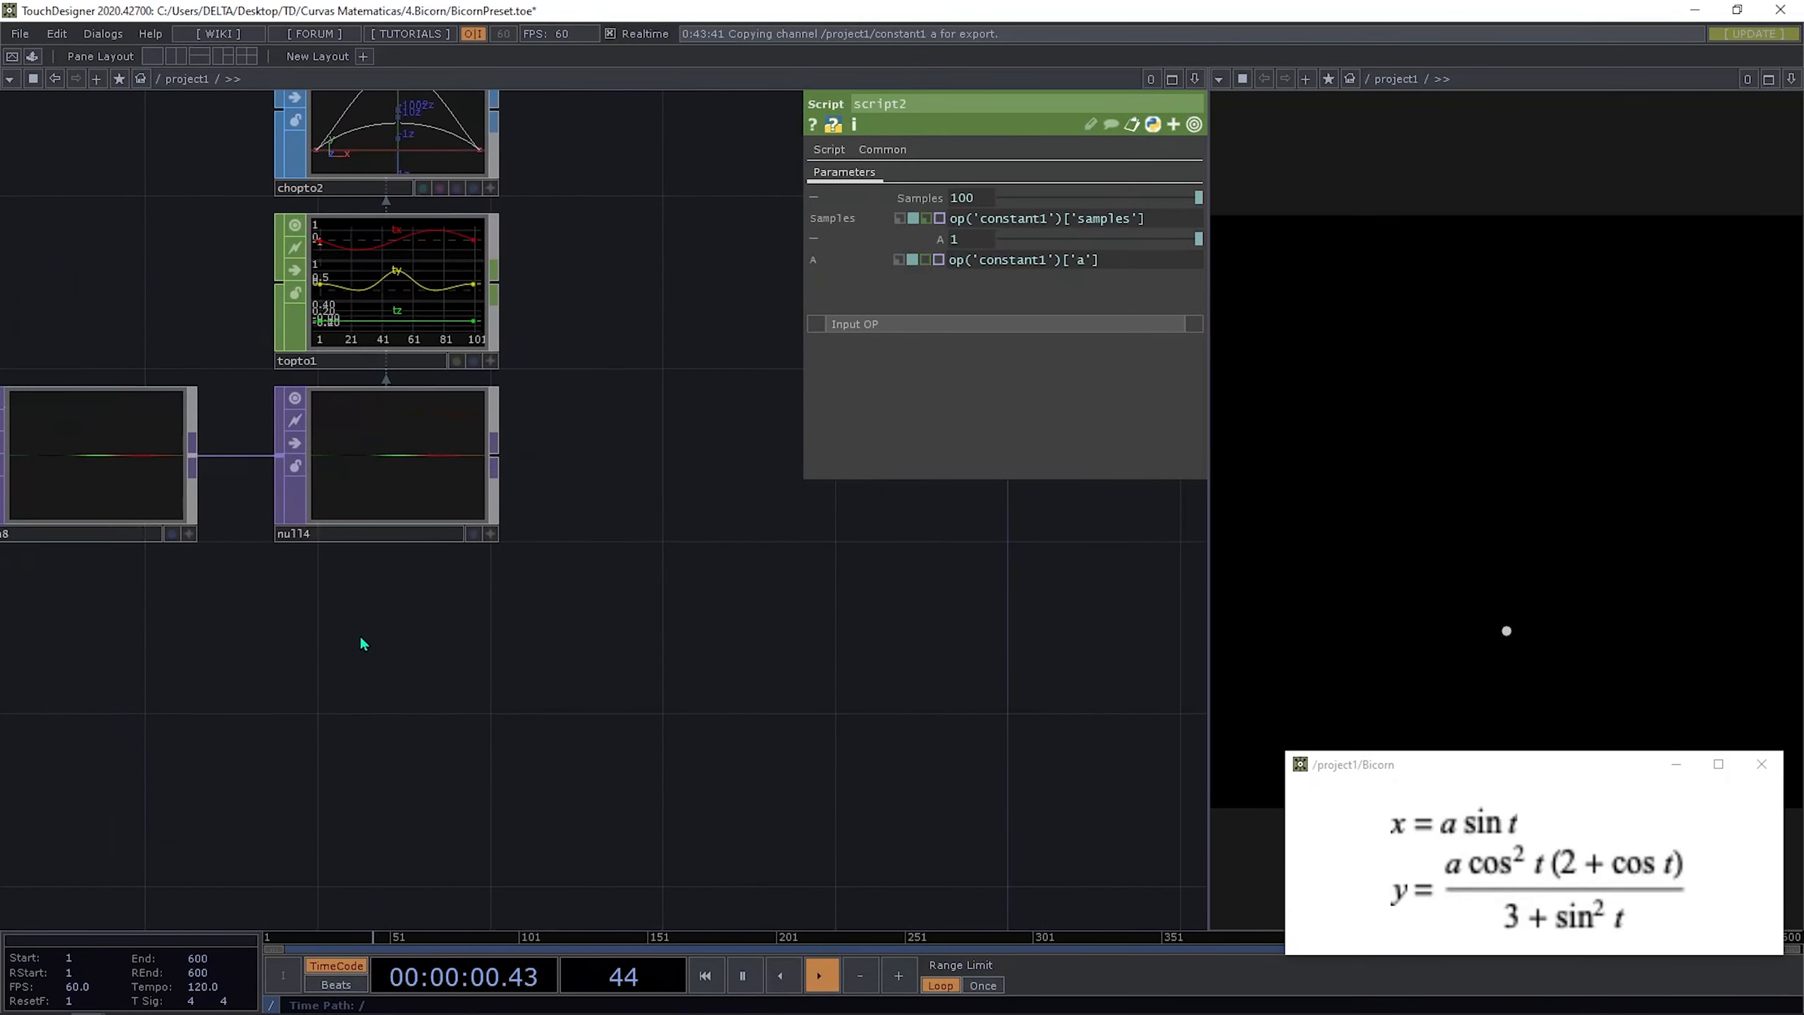
# Step: Convert null5 to geometry with a CHOP to SOP and place it directly above null5
pyautogui.moveTo(359, 635); pyautogui.dragTo(745, 331)
pyautogui.moveTo(451, 524); pyautogui.dragTo(671, 402)
pyautogui.scroll(-6, 362, 435)
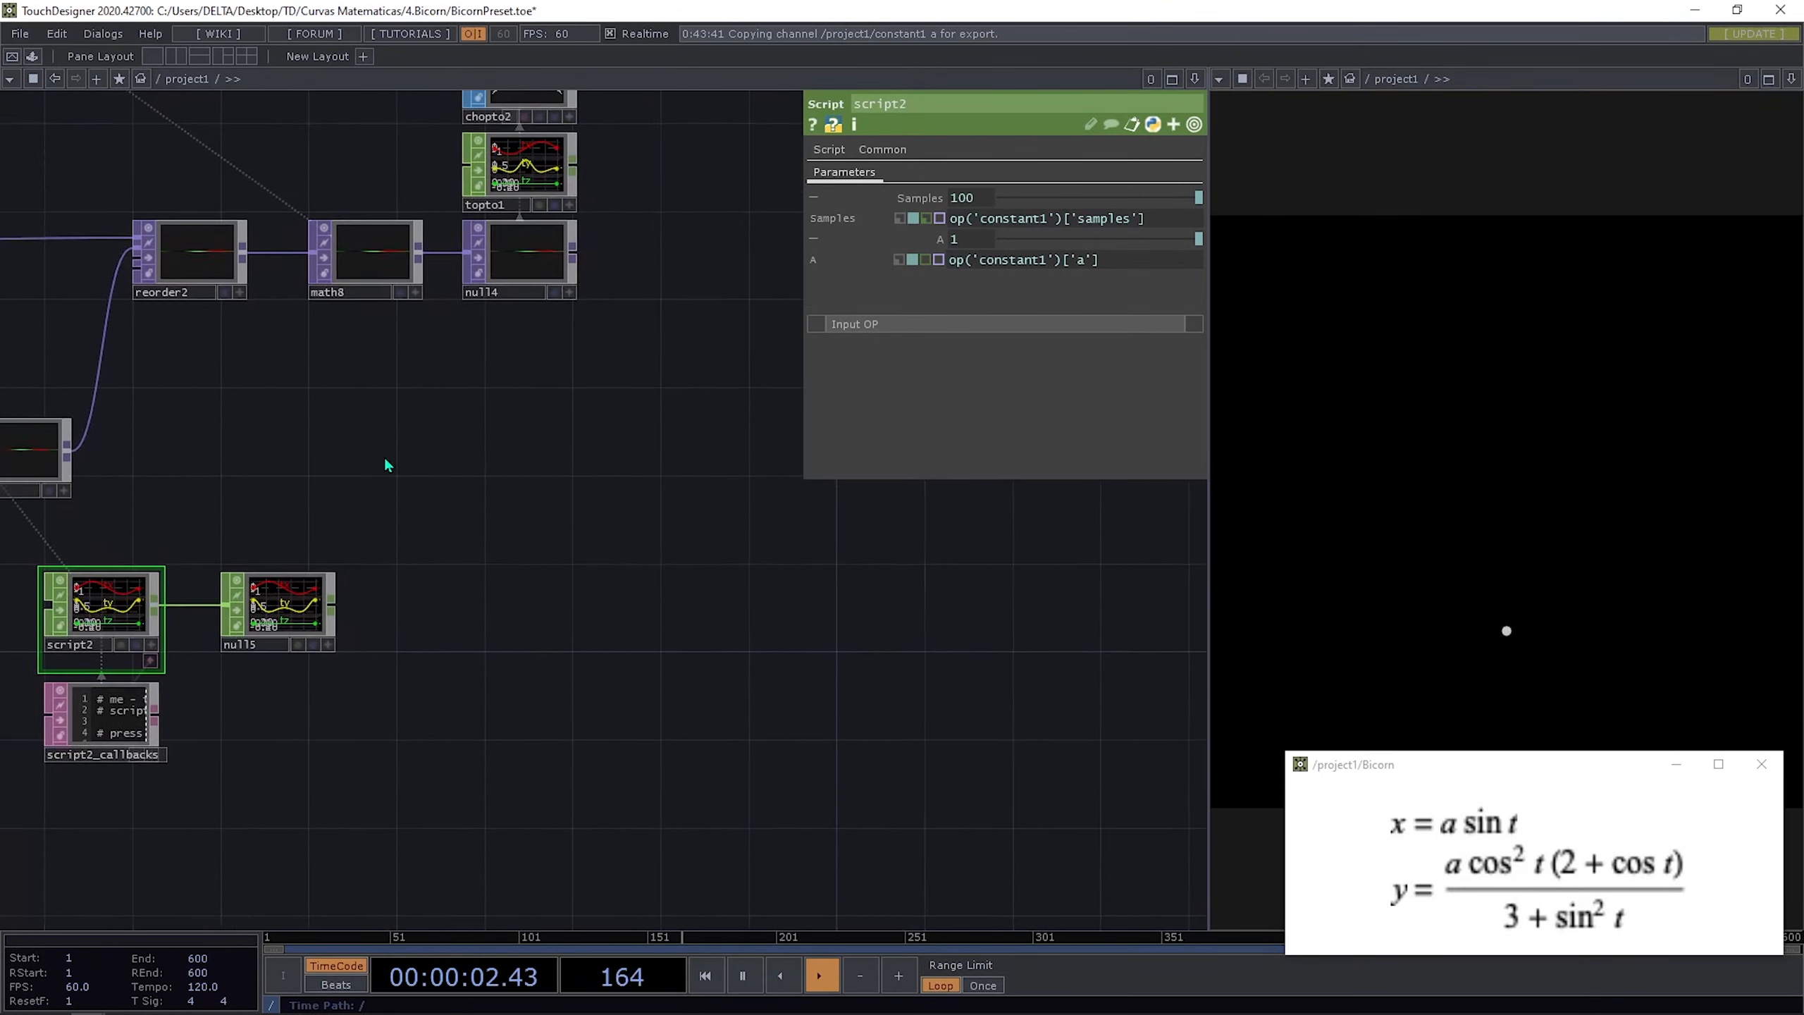
pyautogui.hotkey('alt', 'Tab')
pyautogui.moveTo(480, 412); pyautogui.dragTo(570, 377)
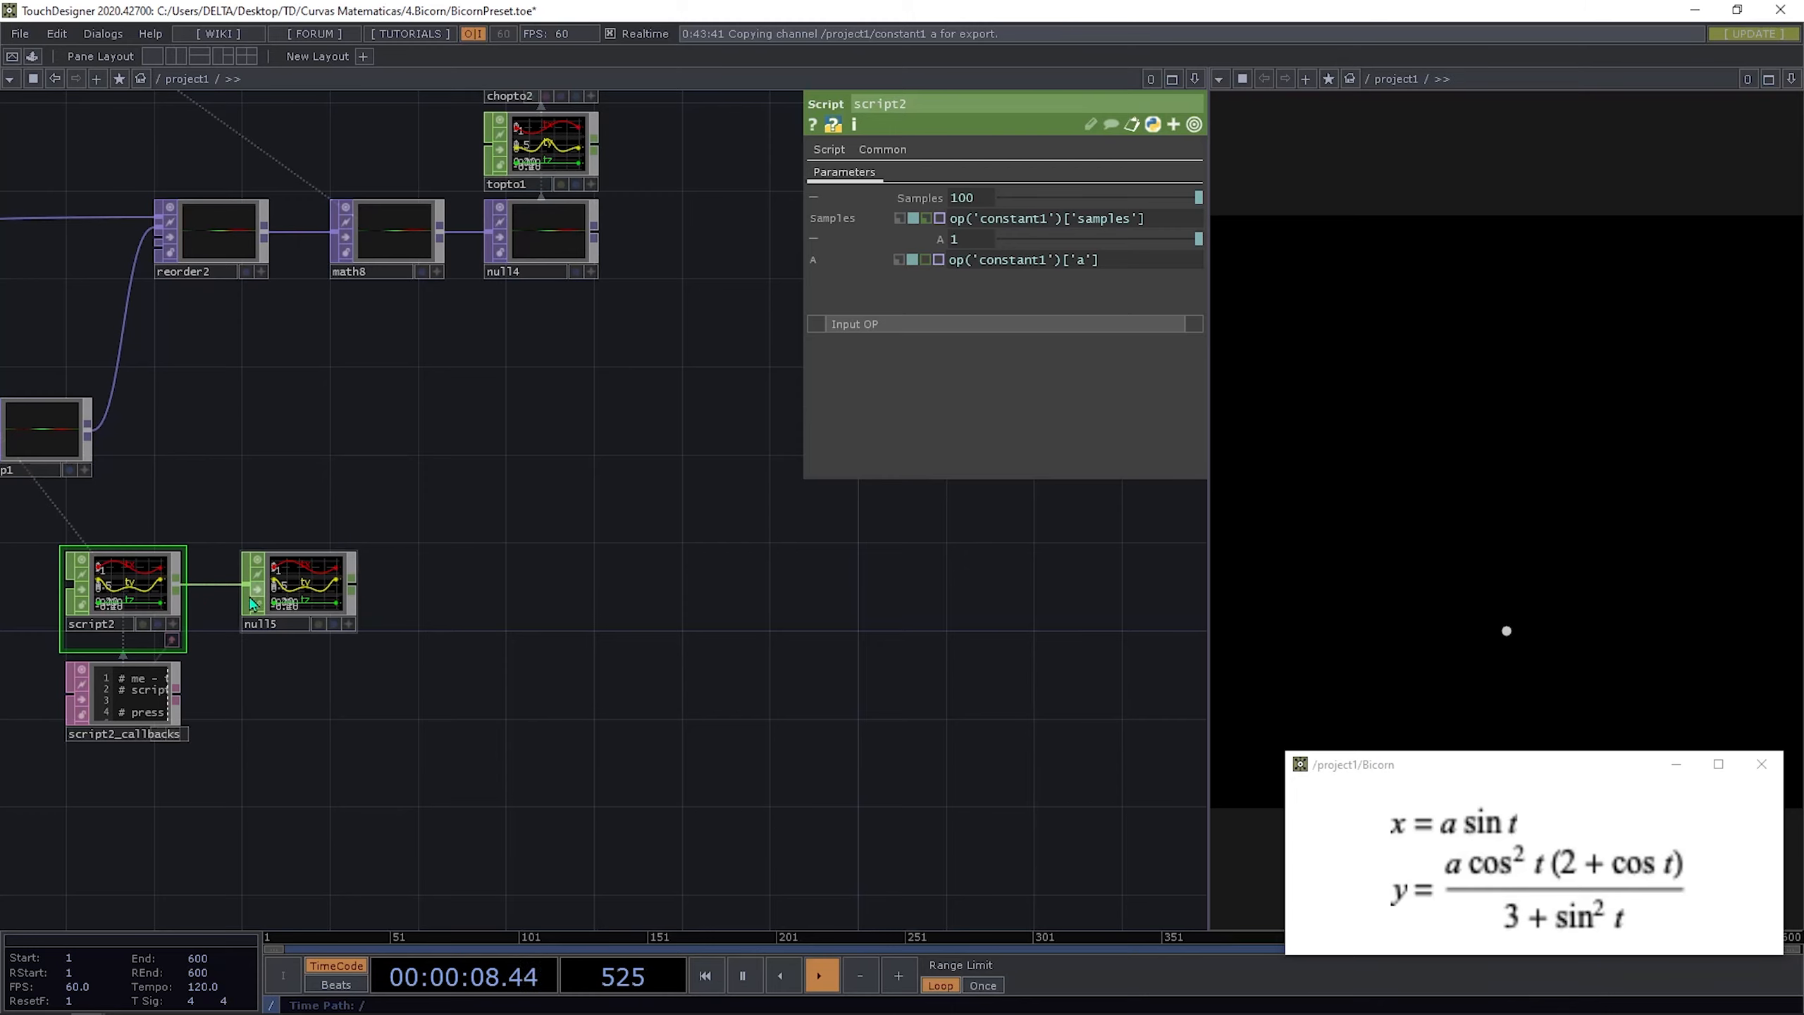
pyautogui.rightClick(353, 587)
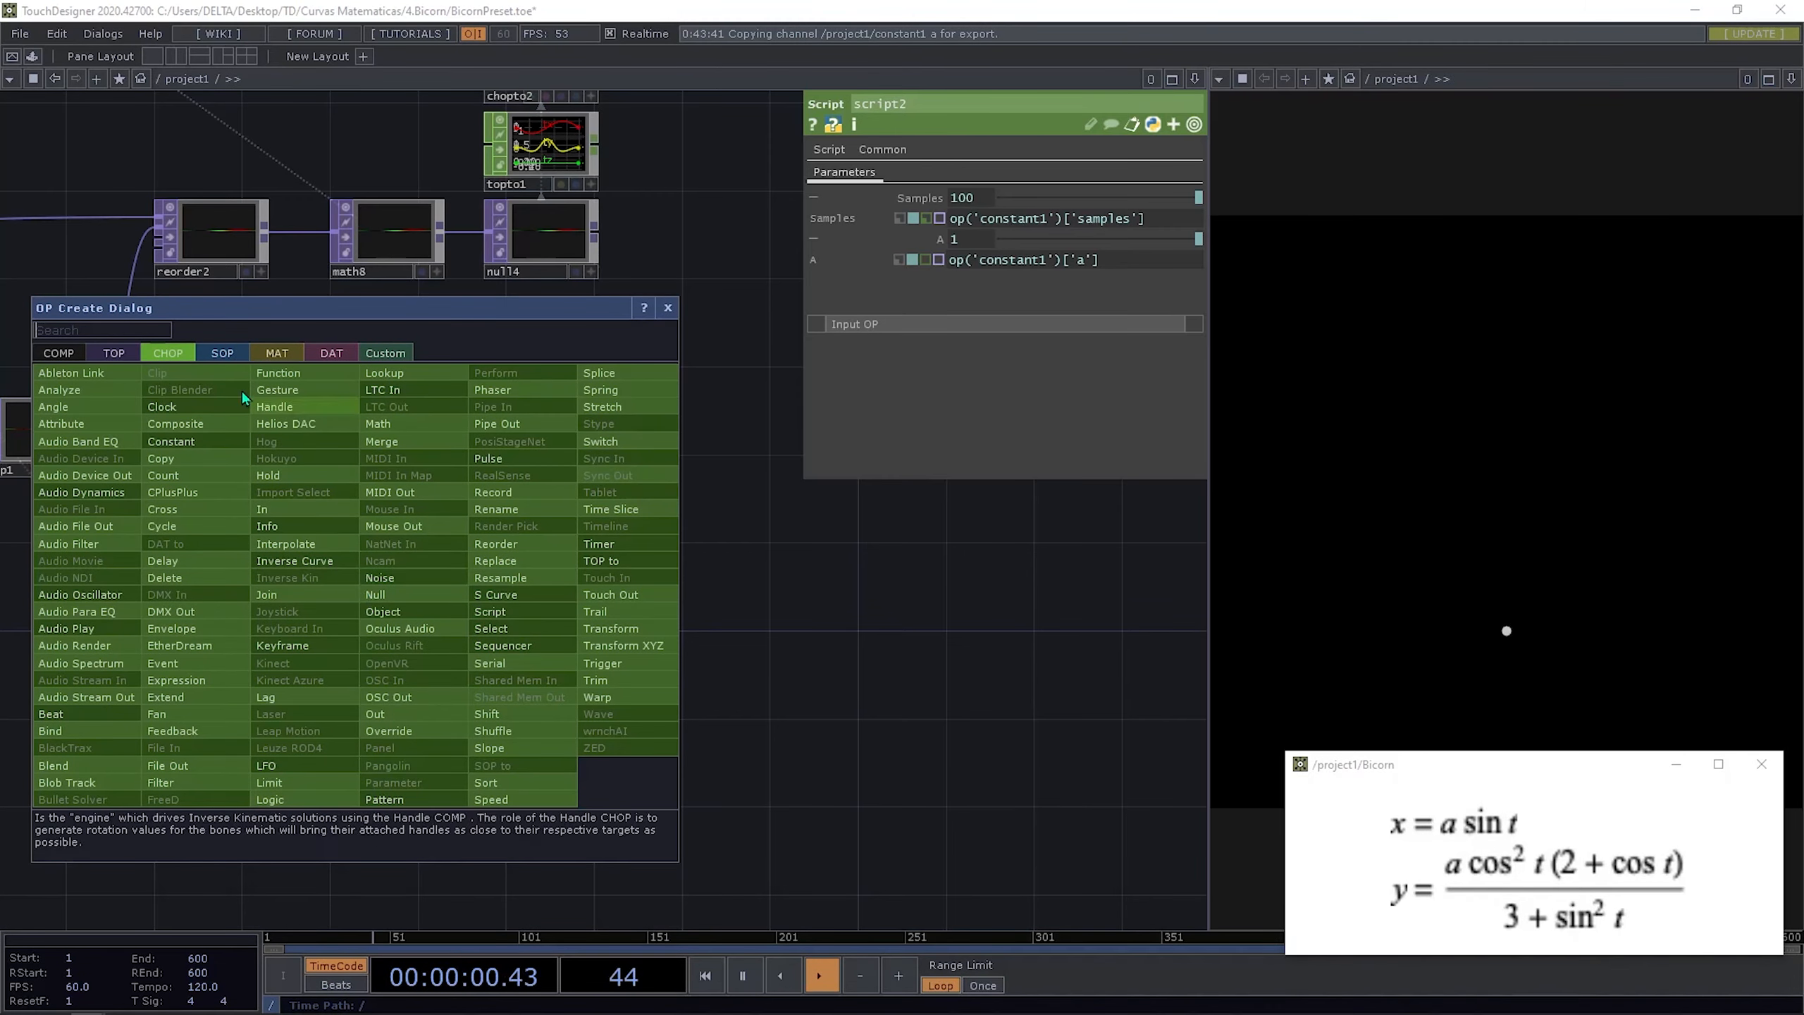
pyautogui.click(222, 353)
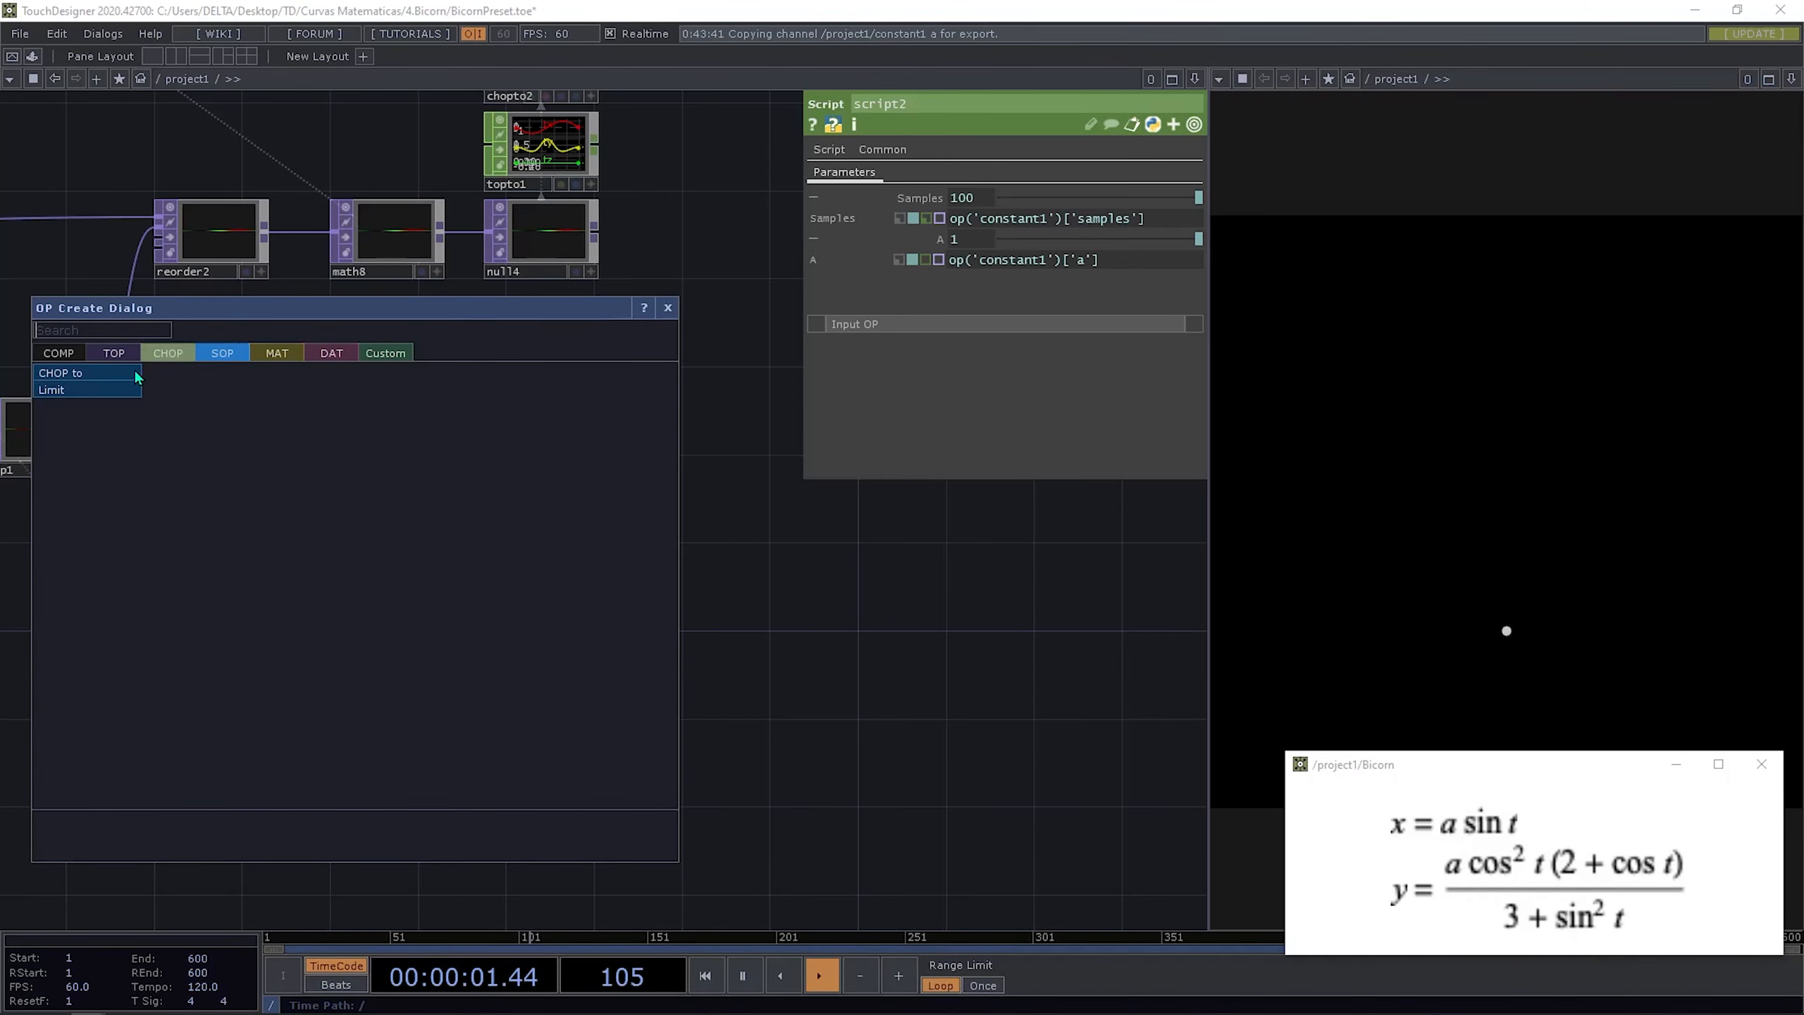
pyautogui.click(82, 375)
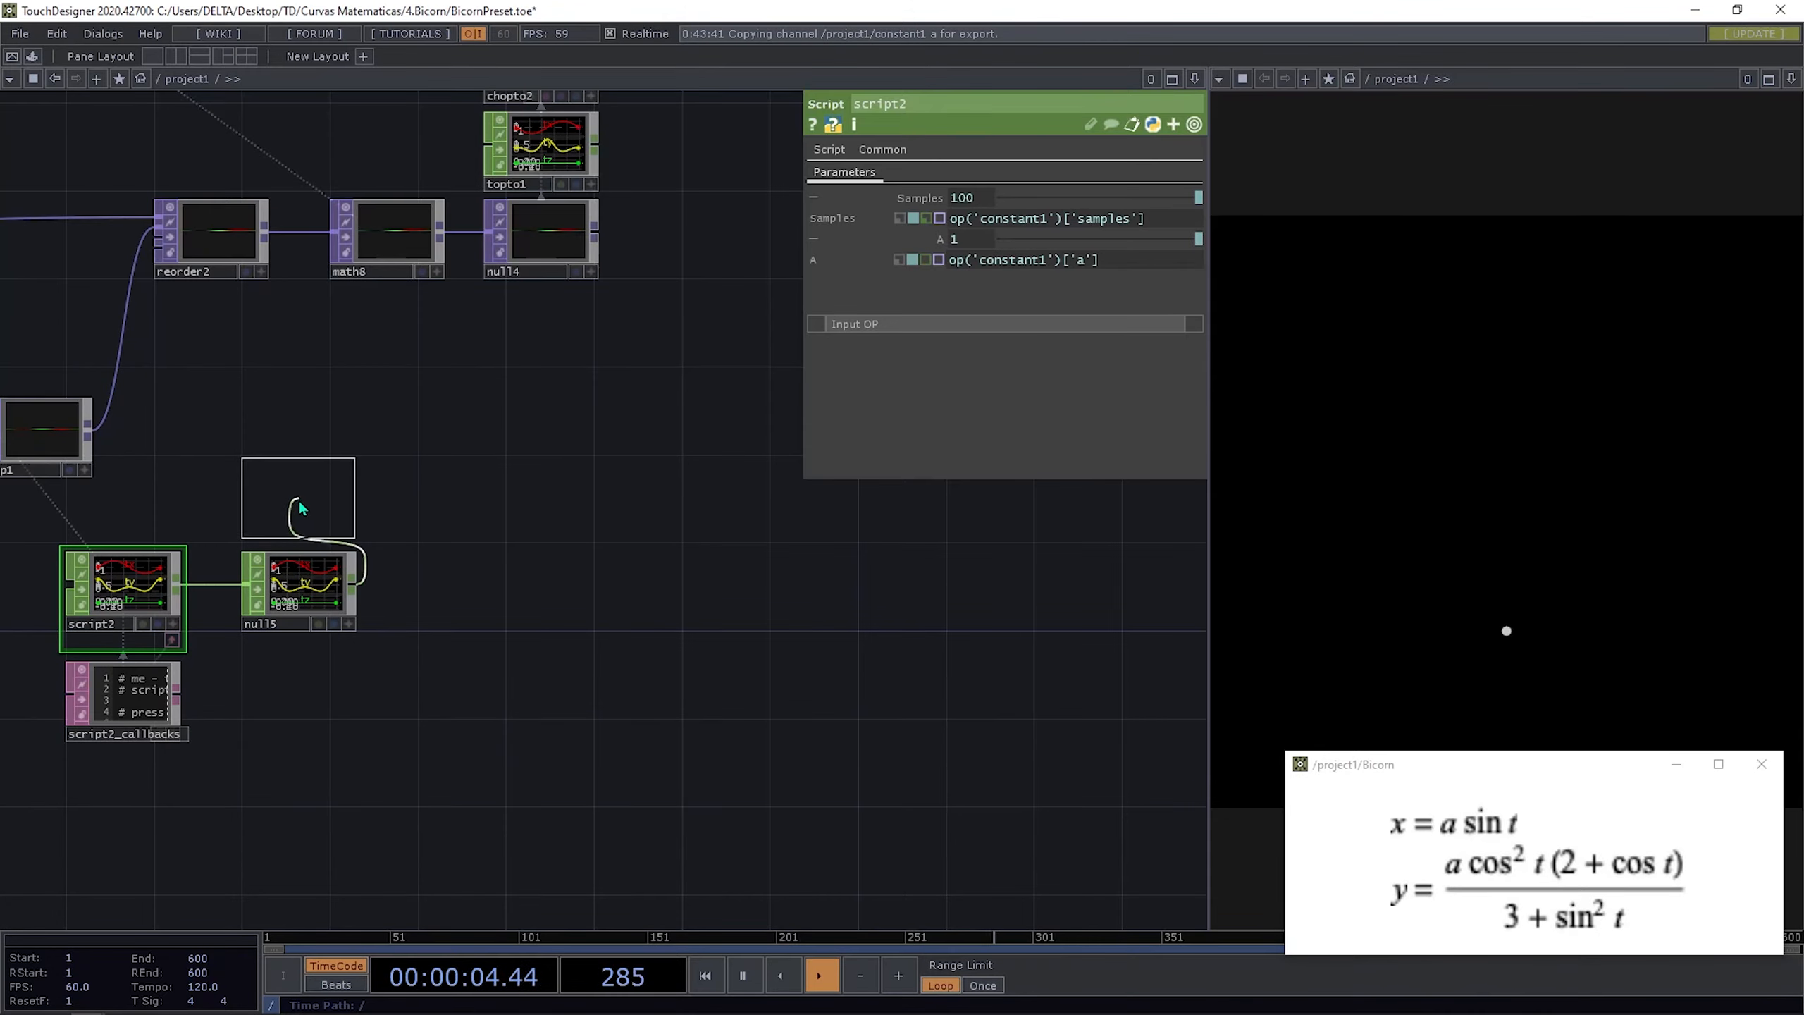
pyautogui.click(299, 499)
# Step: Examine the curve in chopto3, the channels of script2 and null5, and the script2_callbacks code
pyautogui.scroll(5, 497, 526)
pyautogui.moveTo(288, 462); pyautogui.dragTo(742, 517)
pyautogui.scroll(4, 403, 531)
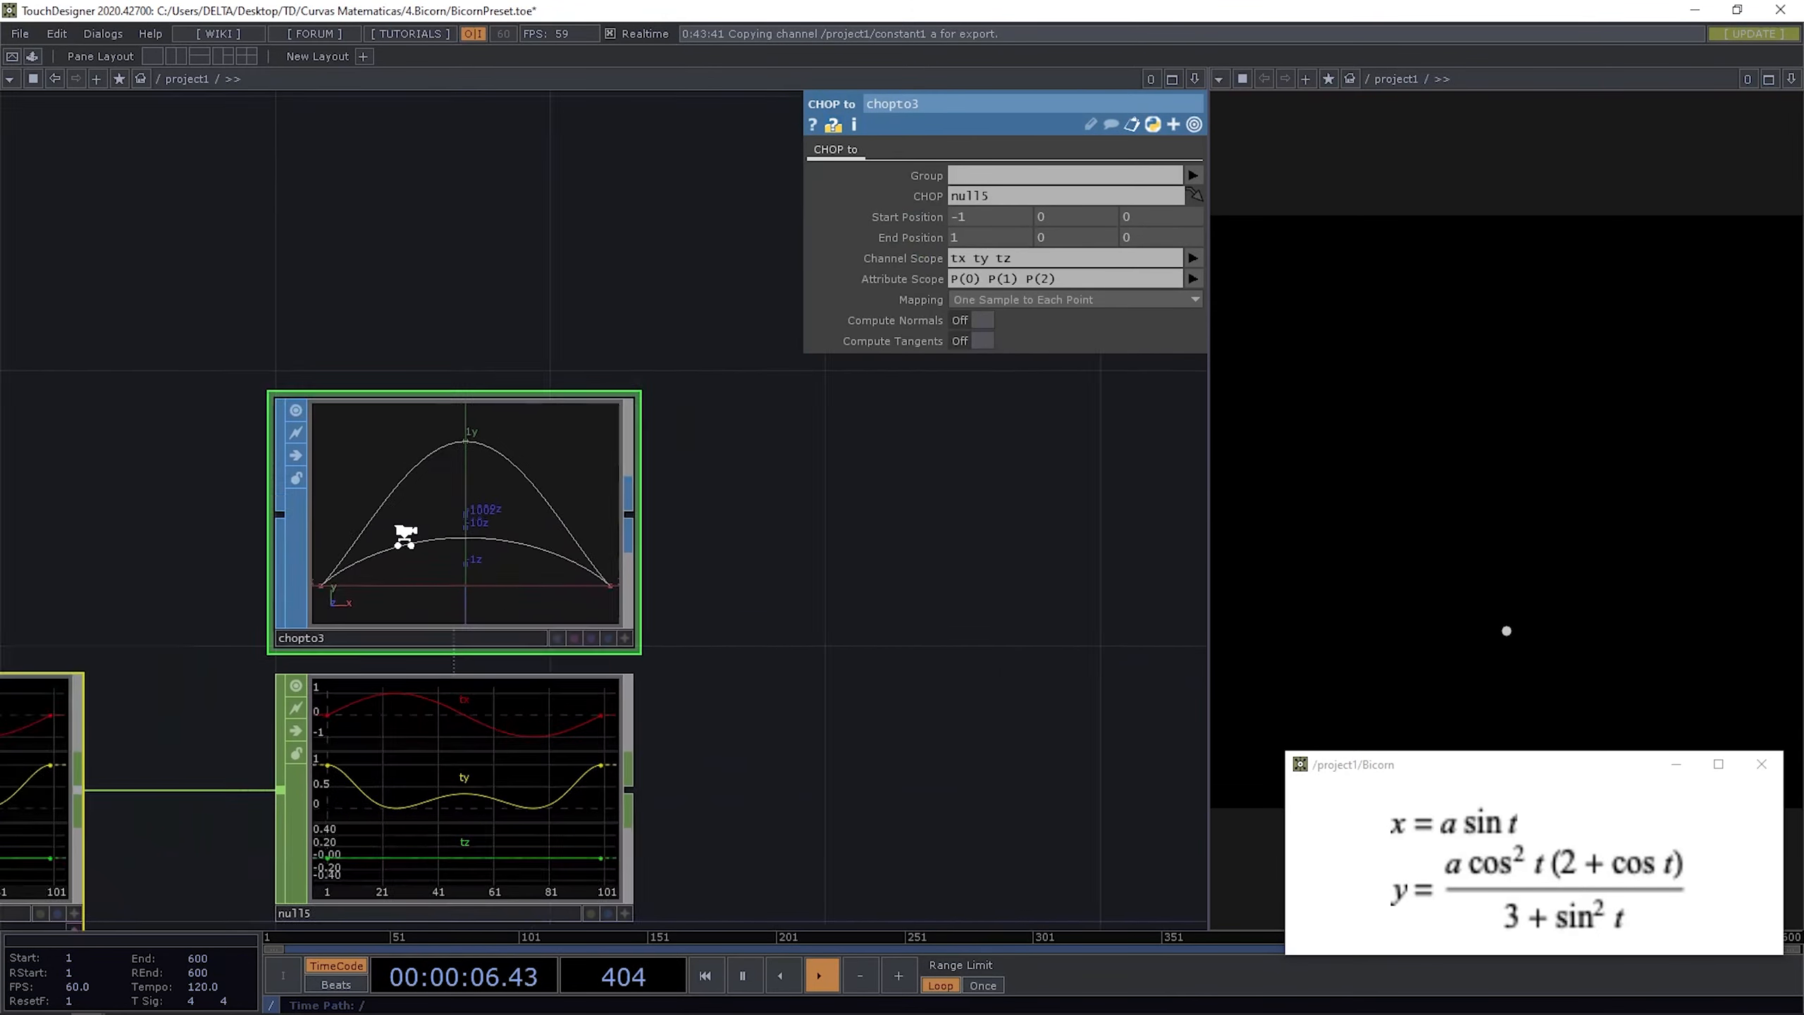
pyautogui.scroll(-9, 459, 532)
pyautogui.moveTo(699, 399); pyautogui.dragTo(614, 475)
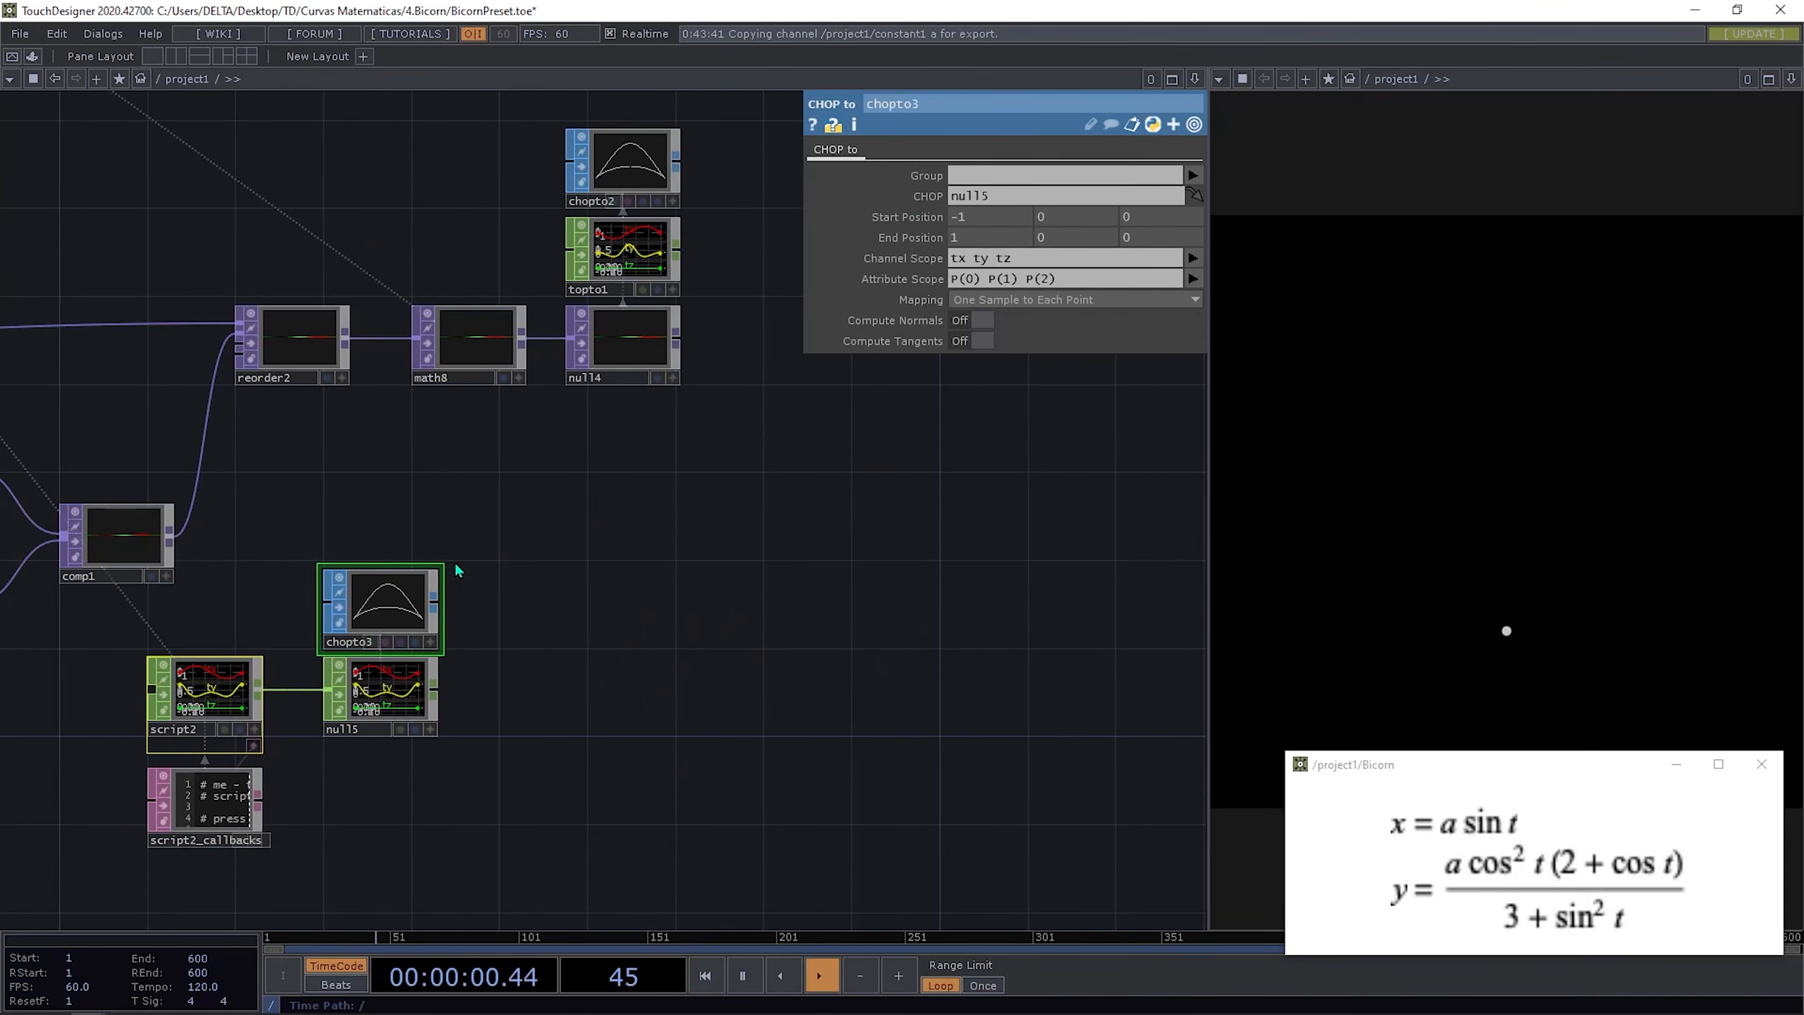
pyautogui.moveTo(577, 582); pyautogui.dragTo(612, 550)
pyautogui.moveTo(588, 712); pyautogui.dragTo(258, 597)
pyautogui.moveTo(231, 656); pyautogui.dragTo(477, 659)
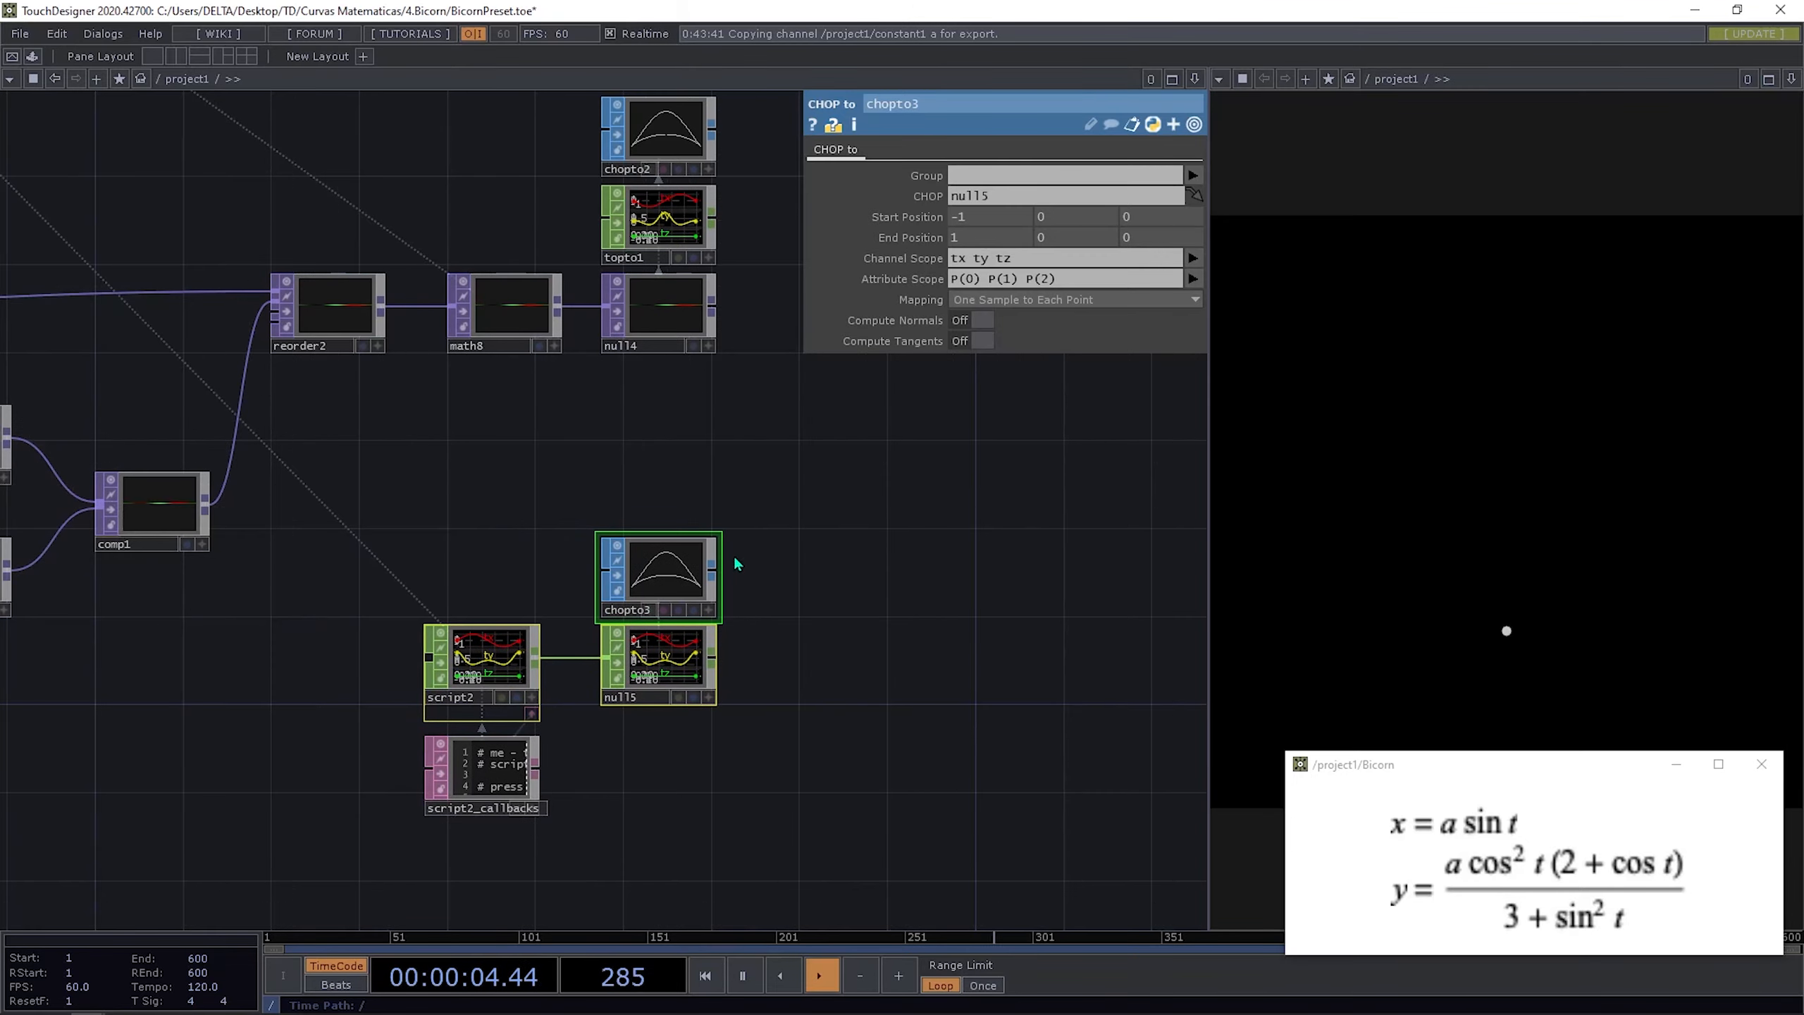
pyautogui.scroll(4, 817, 569)
pyautogui.moveTo(410, 380); pyautogui.dragTo(310, 584)
pyautogui.scroll(-4, 310, 584)
pyautogui.moveTo(398, 543); pyautogui.dragTo(382, 471)
pyautogui.click(337, 725)
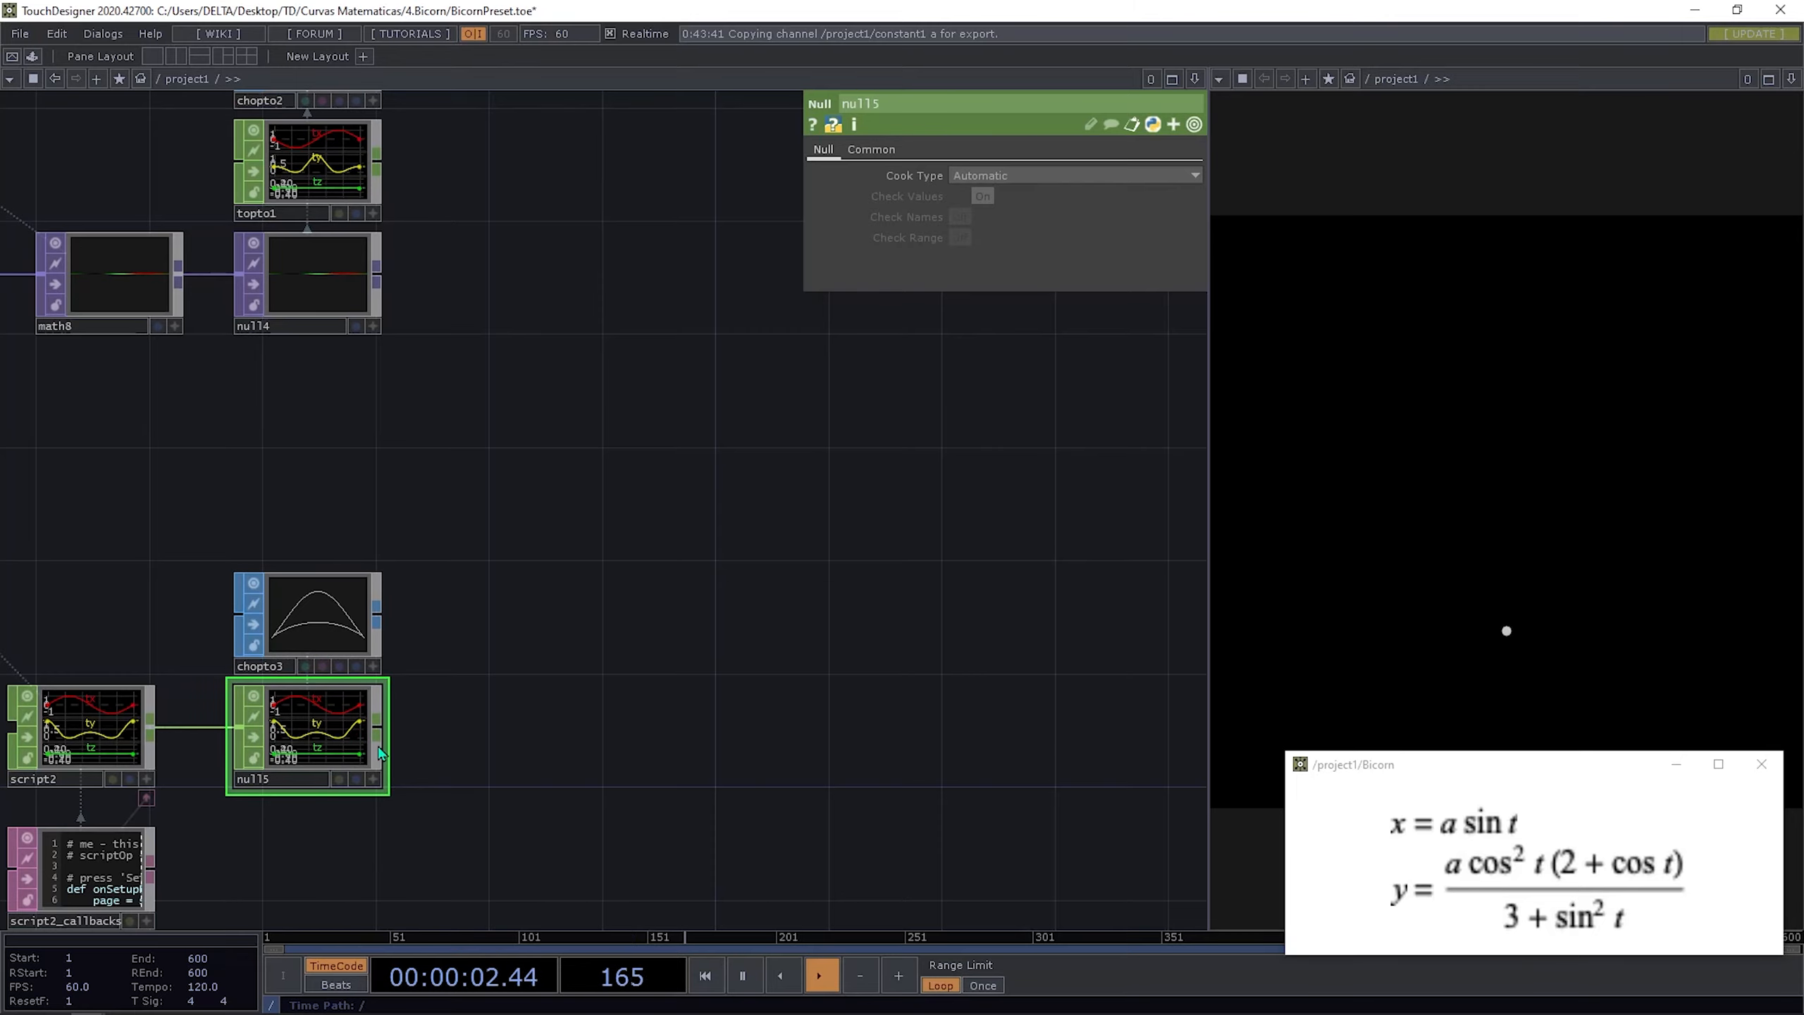
pyautogui.moveTo(523, 680); pyautogui.dragTo(814, 455)
pyautogui.moveTo(598, 665); pyautogui.dragTo(643, 606)
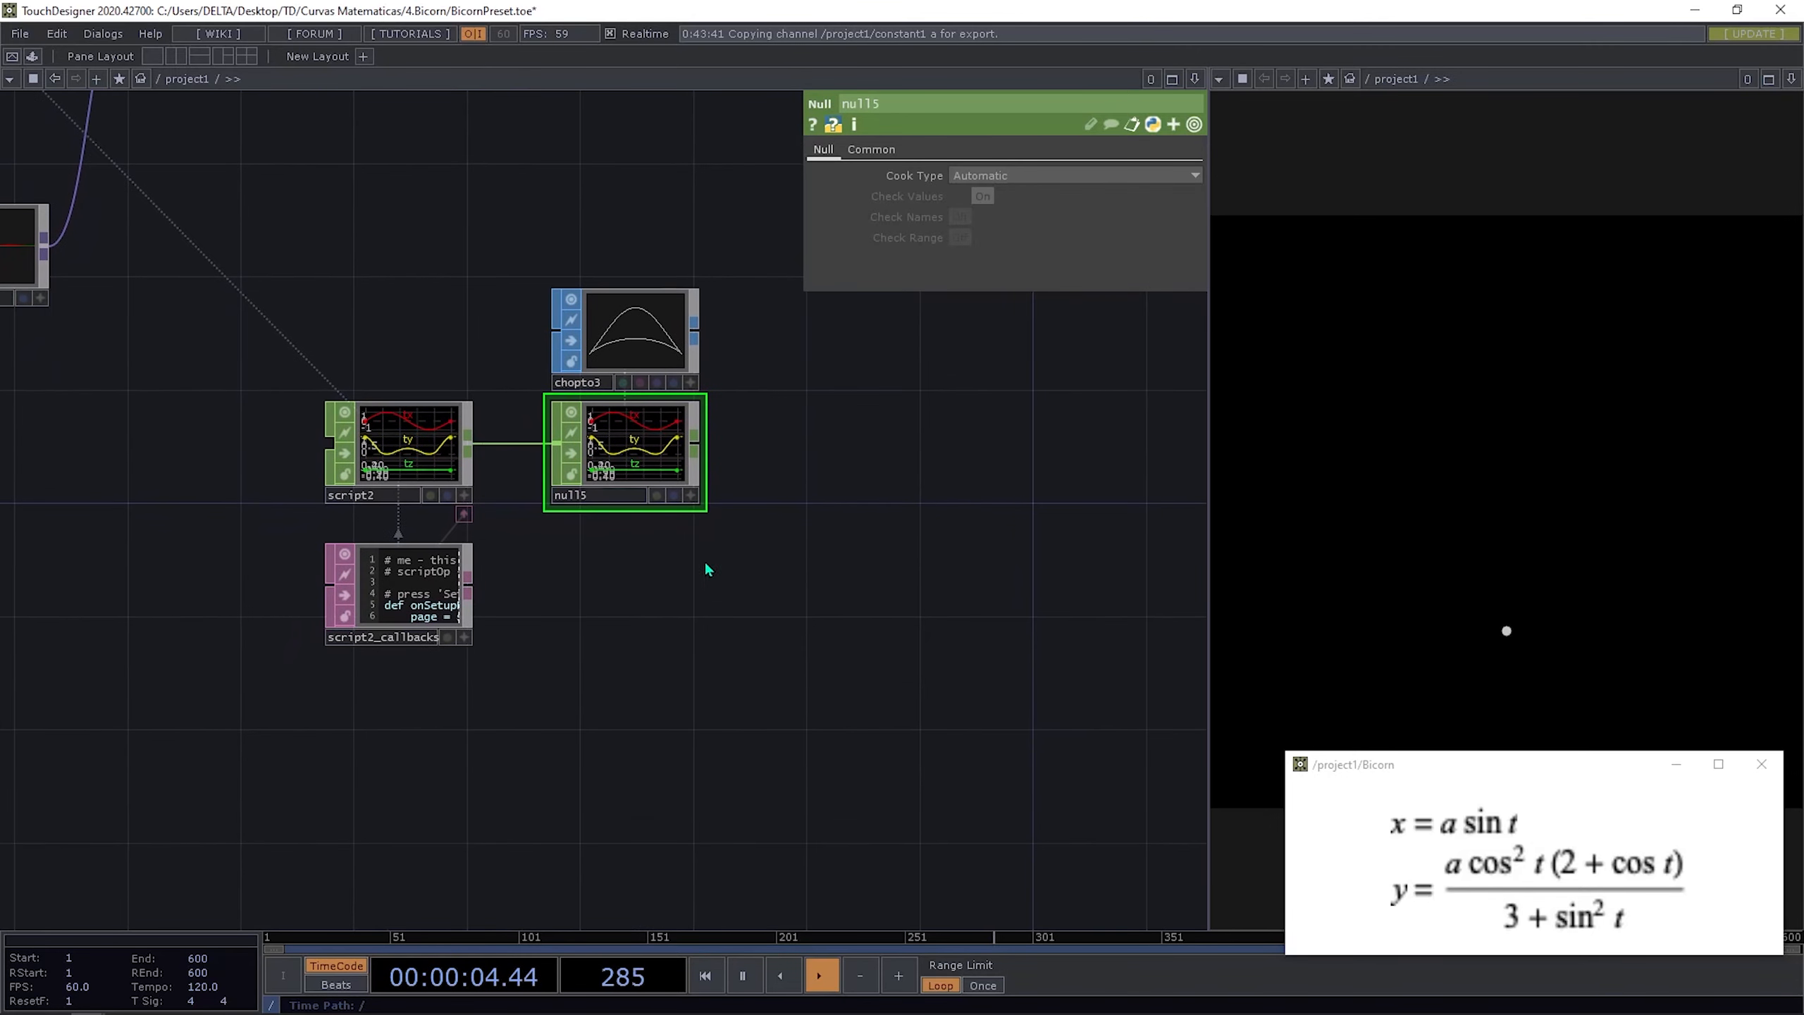
pyautogui.moveTo(522, 636); pyautogui.dragTo(796, 534)
pyautogui.scroll(6, 558, 526)
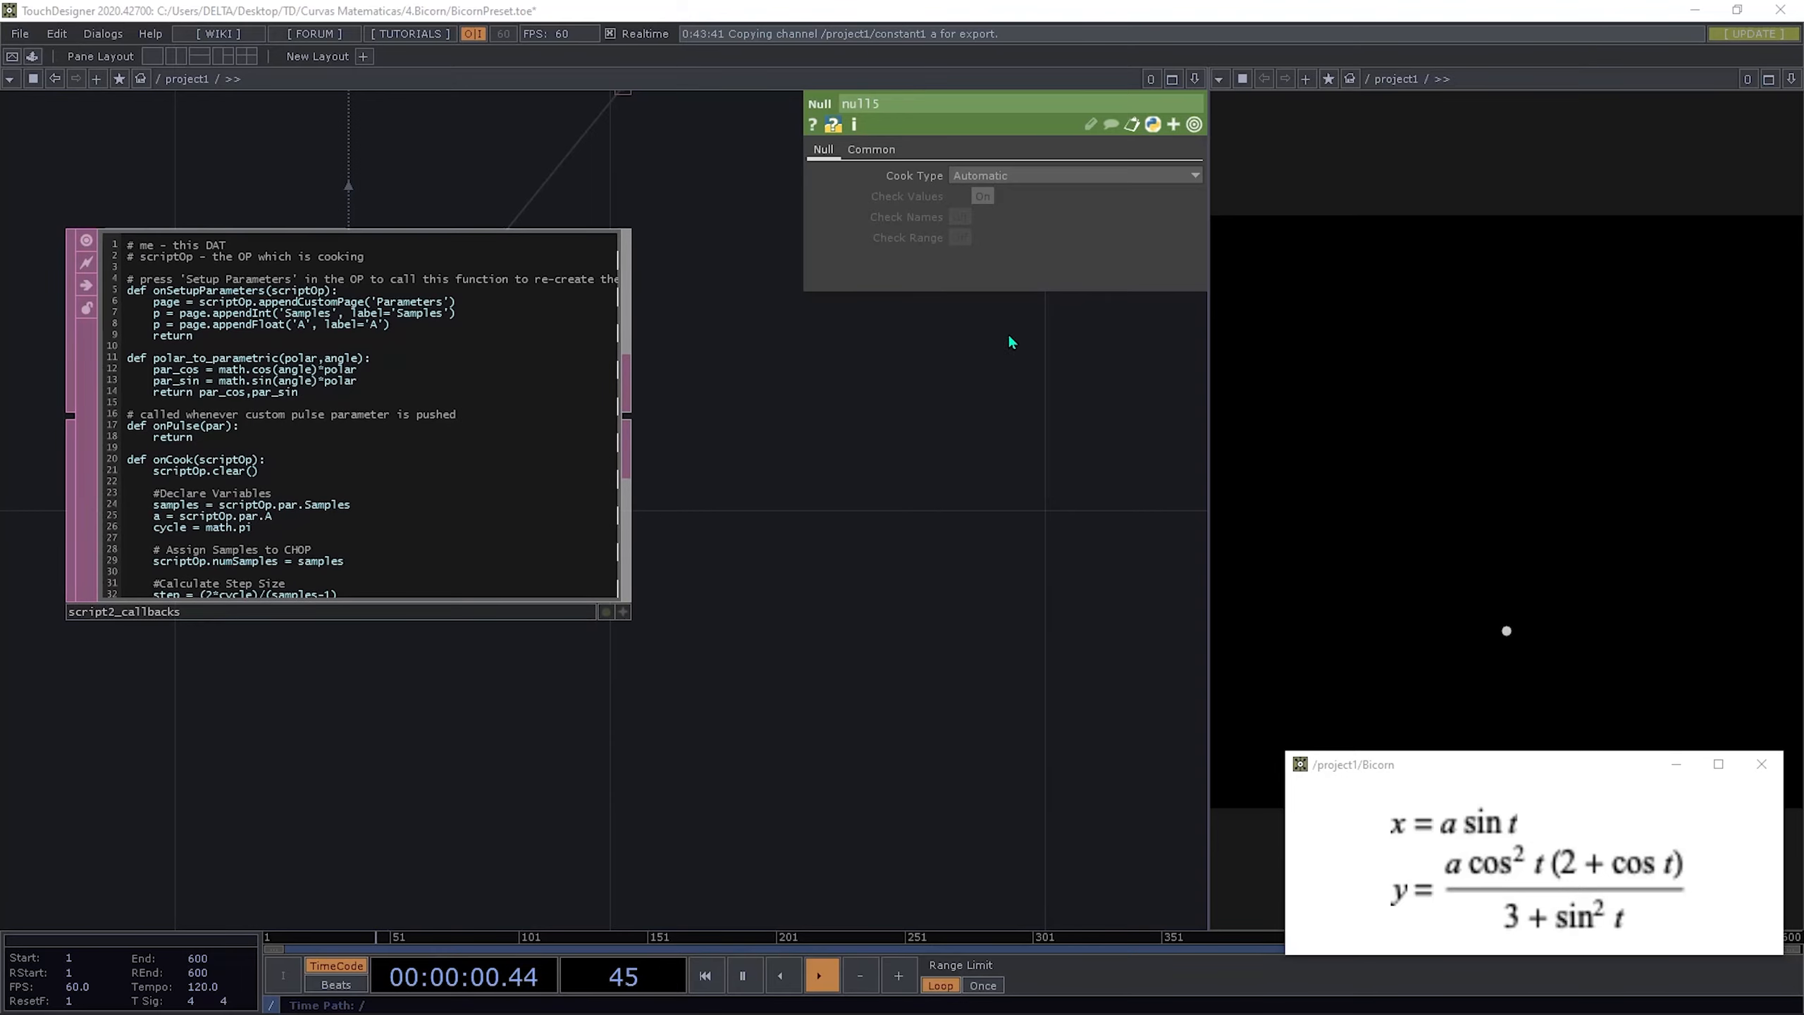
pyautogui.moveTo(781, 579); pyautogui.dragTo(640, 844)
pyautogui.moveTo(675, 397); pyautogui.dragTo(391, 579)
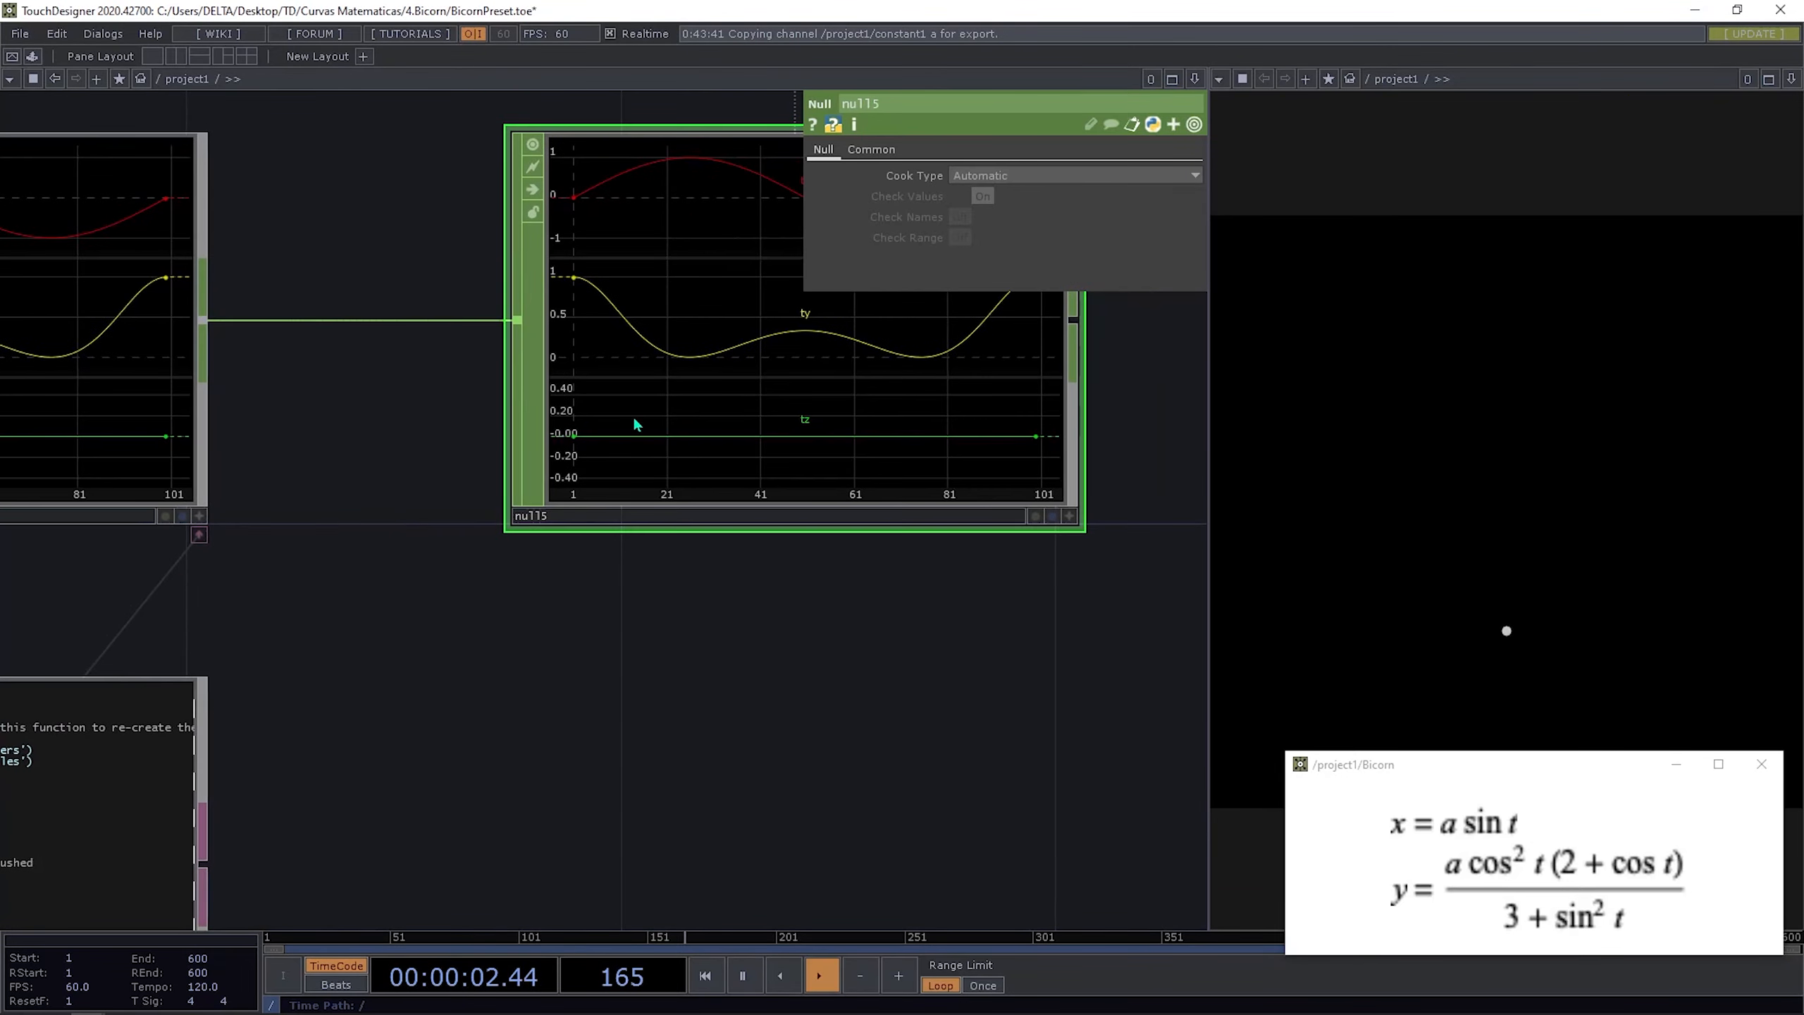
pyautogui.scroll(-5, 507, 463)
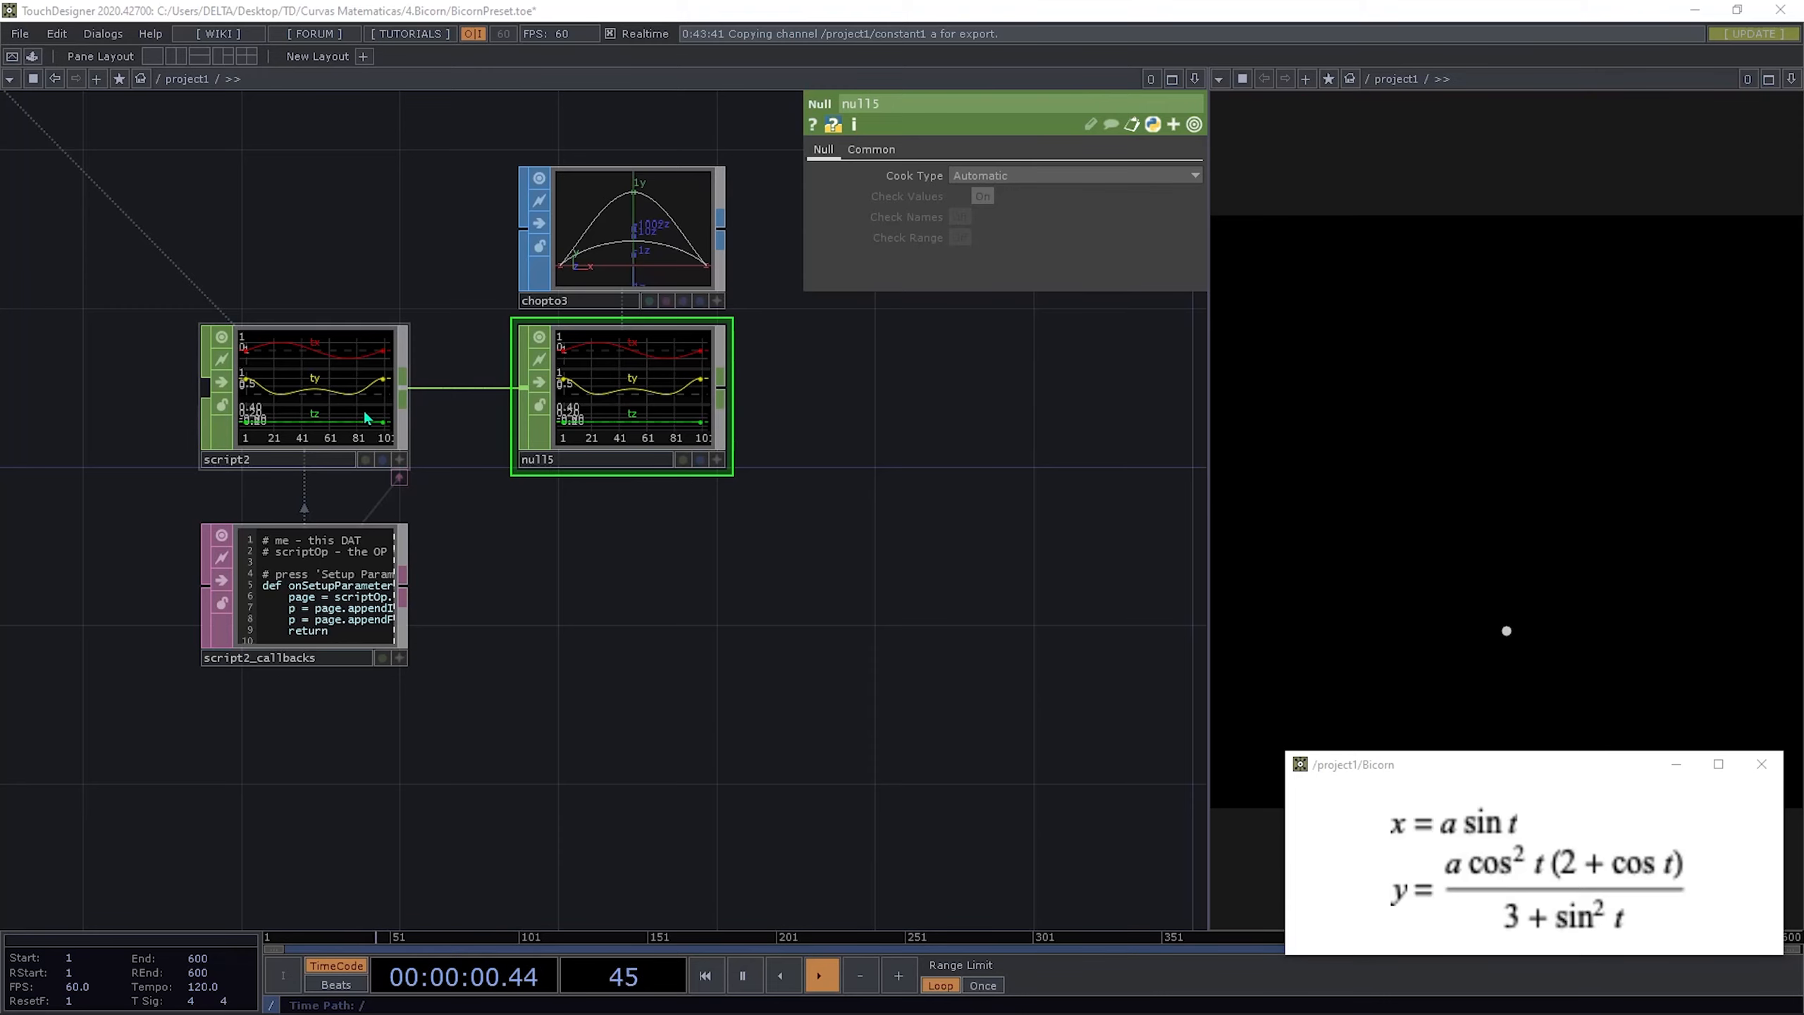
# Step: Switch to Visual Studio Code and add an empty line between the angle = step*i and tx[i] lines
pyautogui.hotkey('alt', 'Tab')
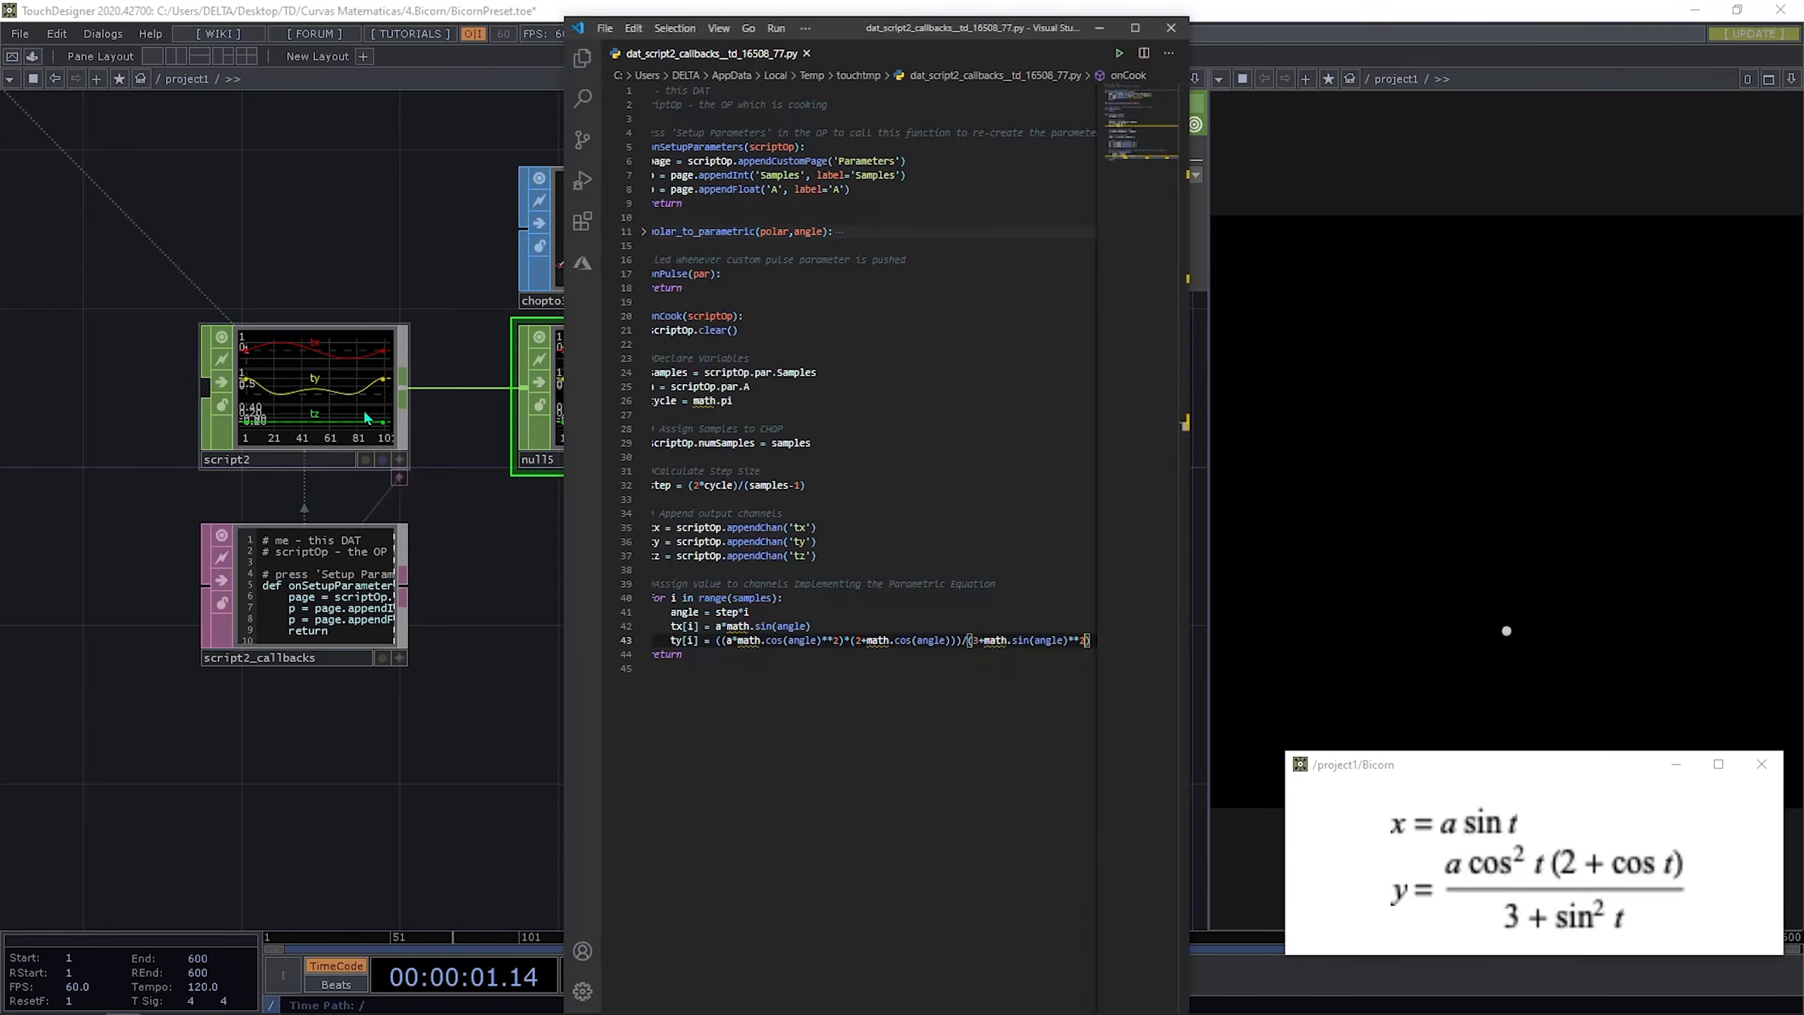
pyautogui.click(816, 616)
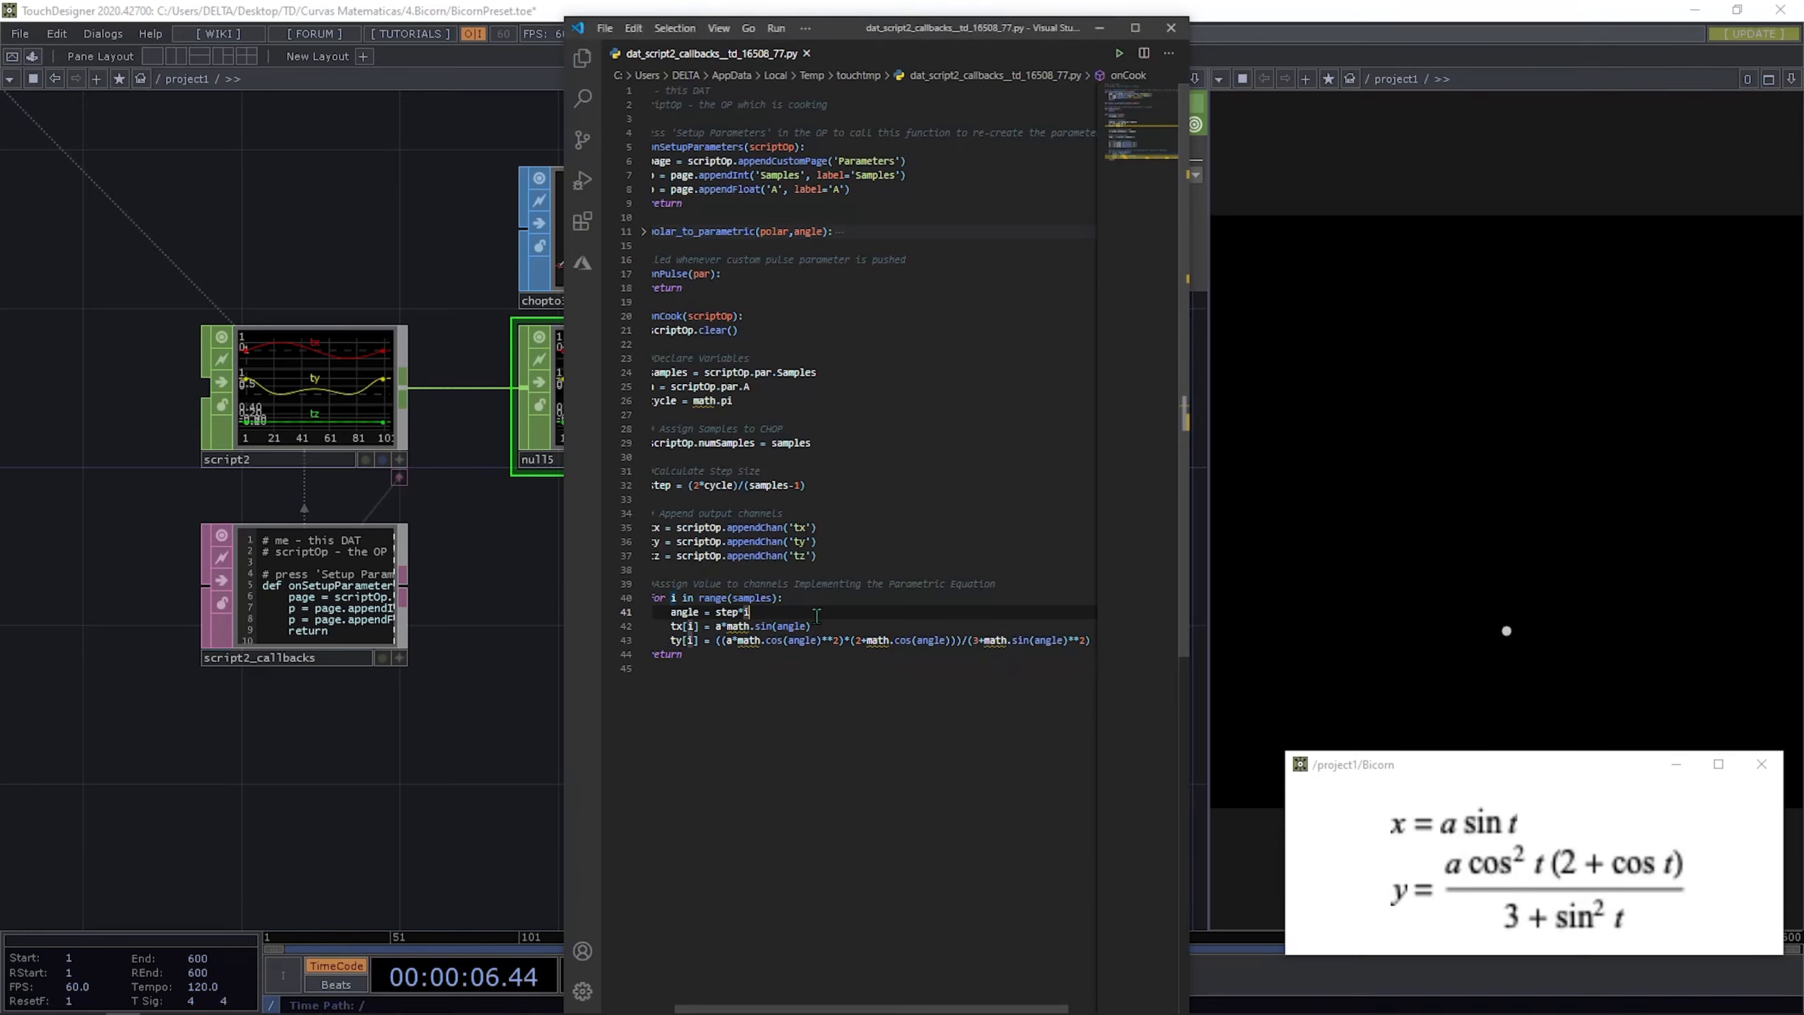
pyautogui.press('Return')
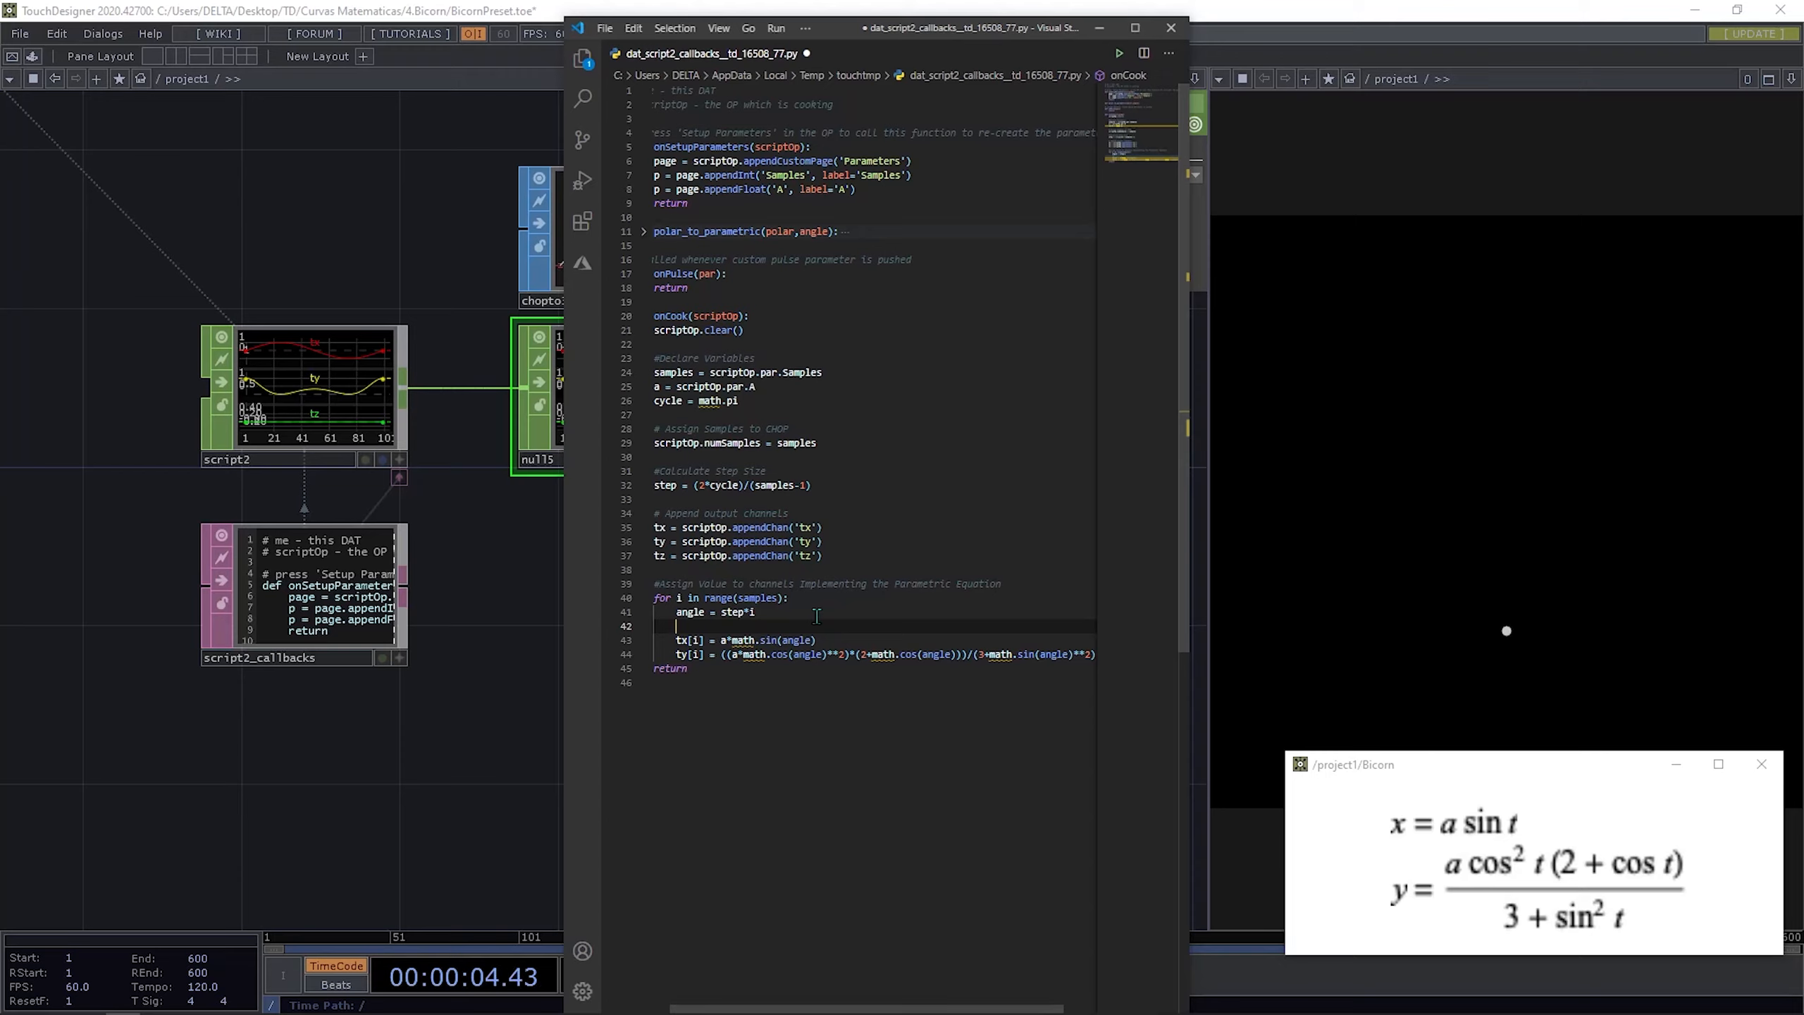
pyautogui.click(817, 615)
pyautogui.click(816, 587)
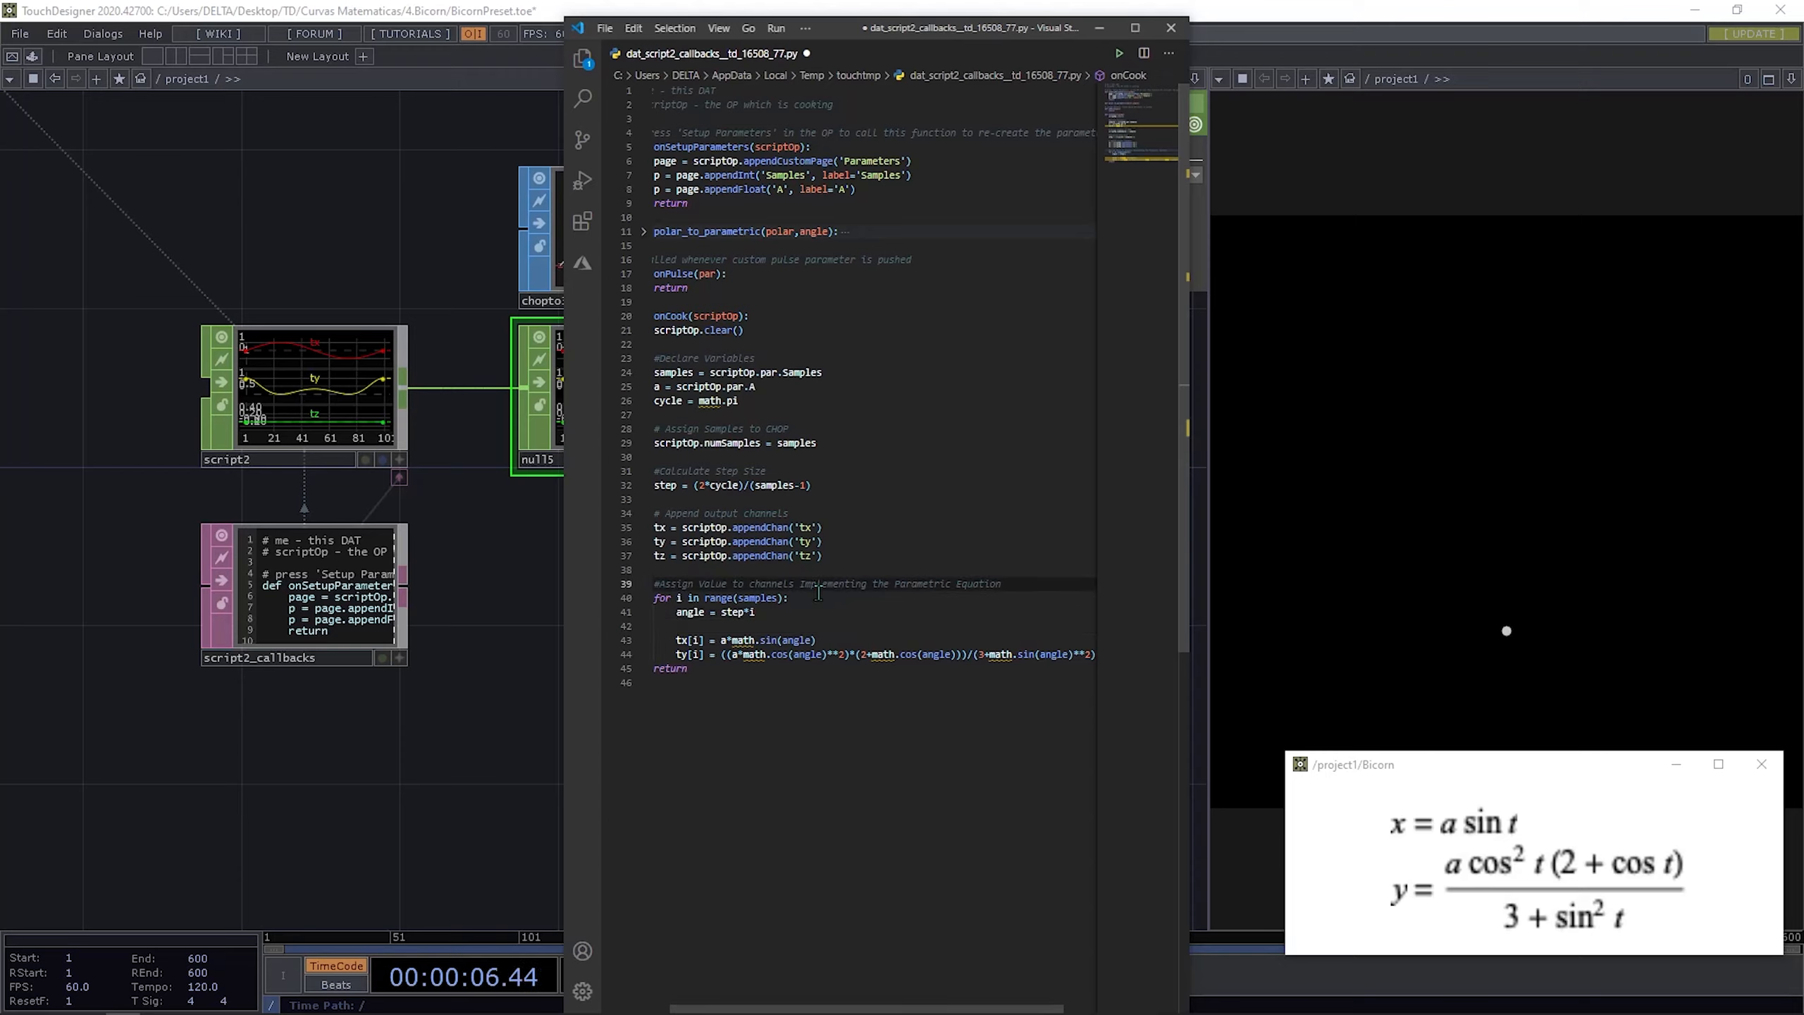
# Step: Insert the condition if i <= (samples/2): as the first line inside the for loop
pyautogui.click(818, 594)
pyautogui.press('Return')
pyautogui.write('if')
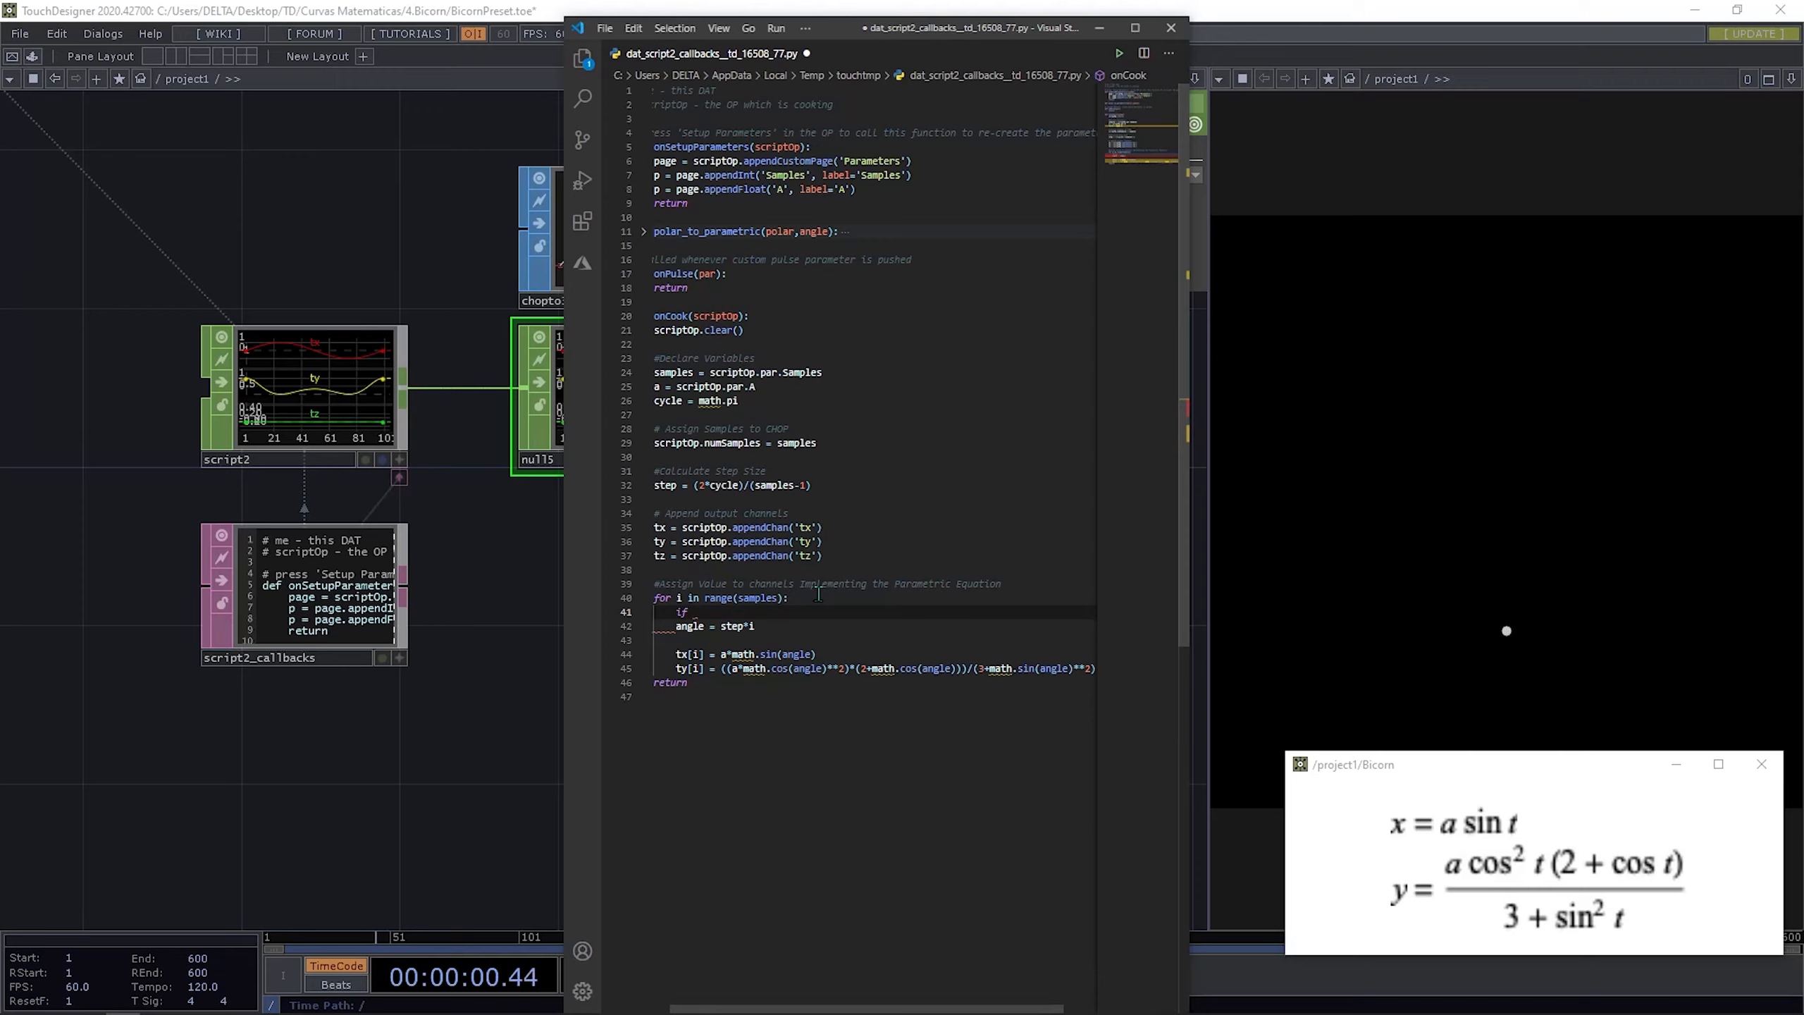
pyautogui.write('i')
pyautogui.write('= (samples')
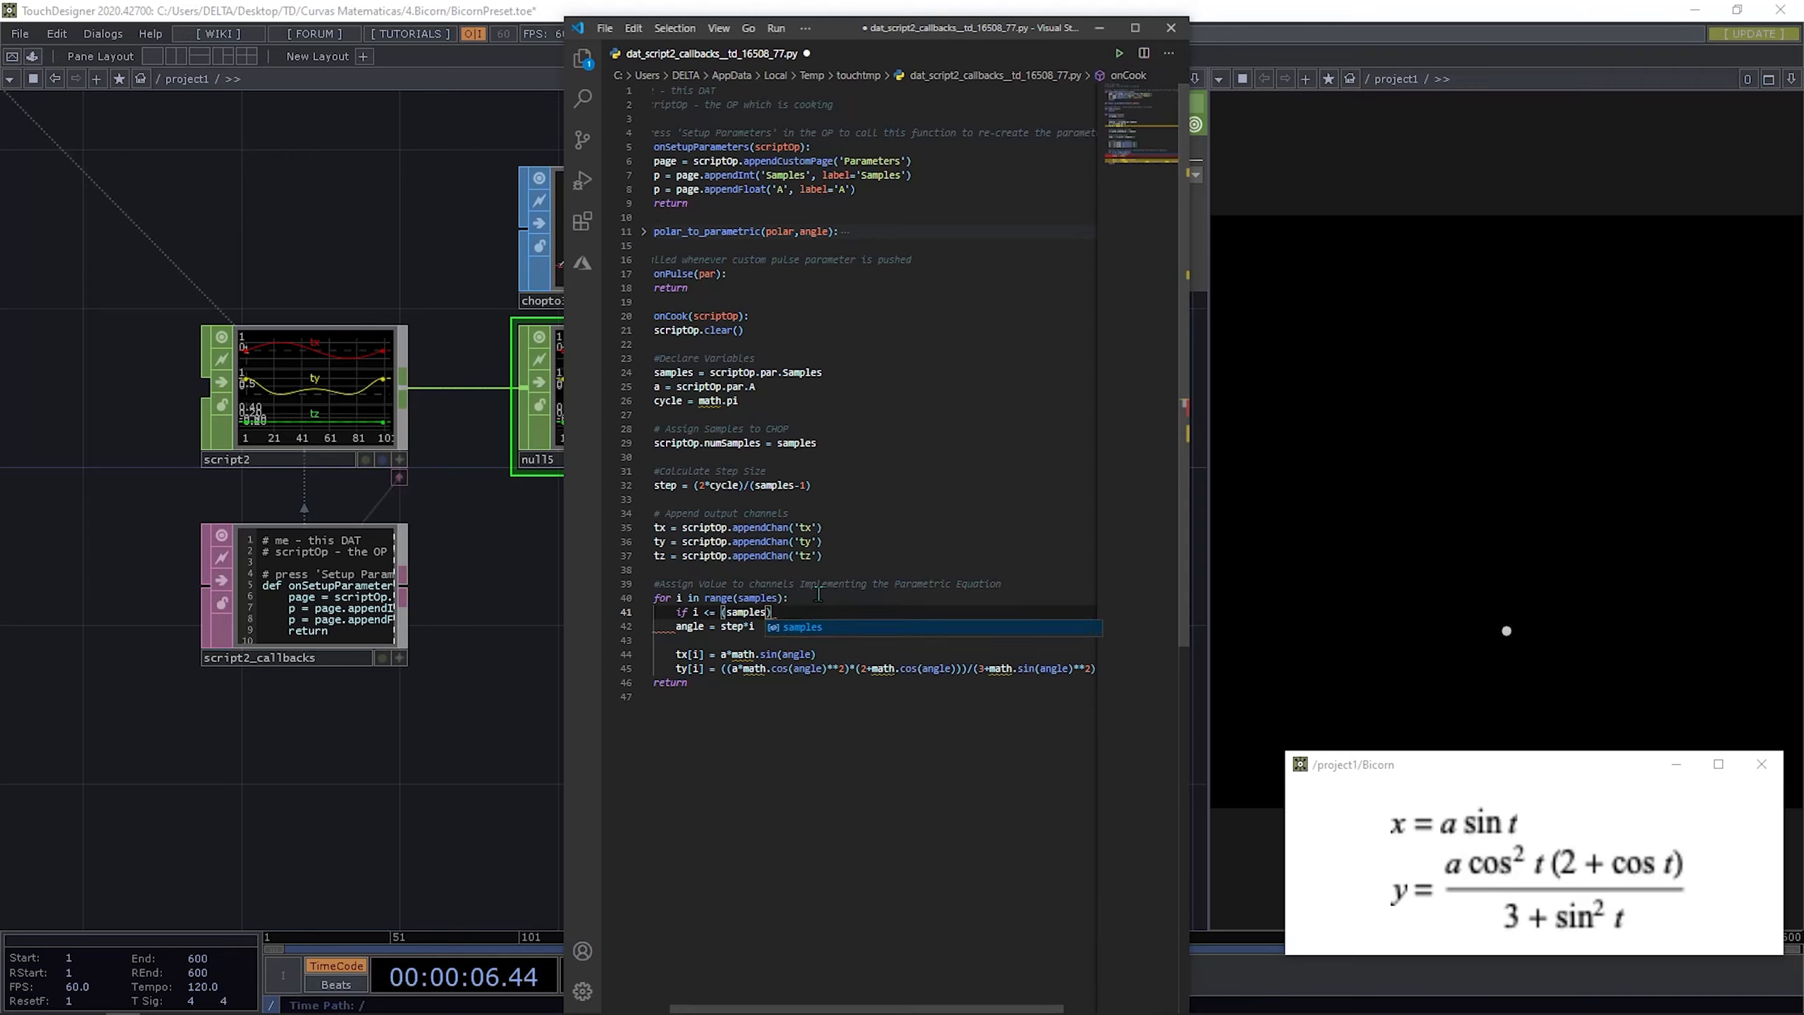
pyautogui.write('/2')
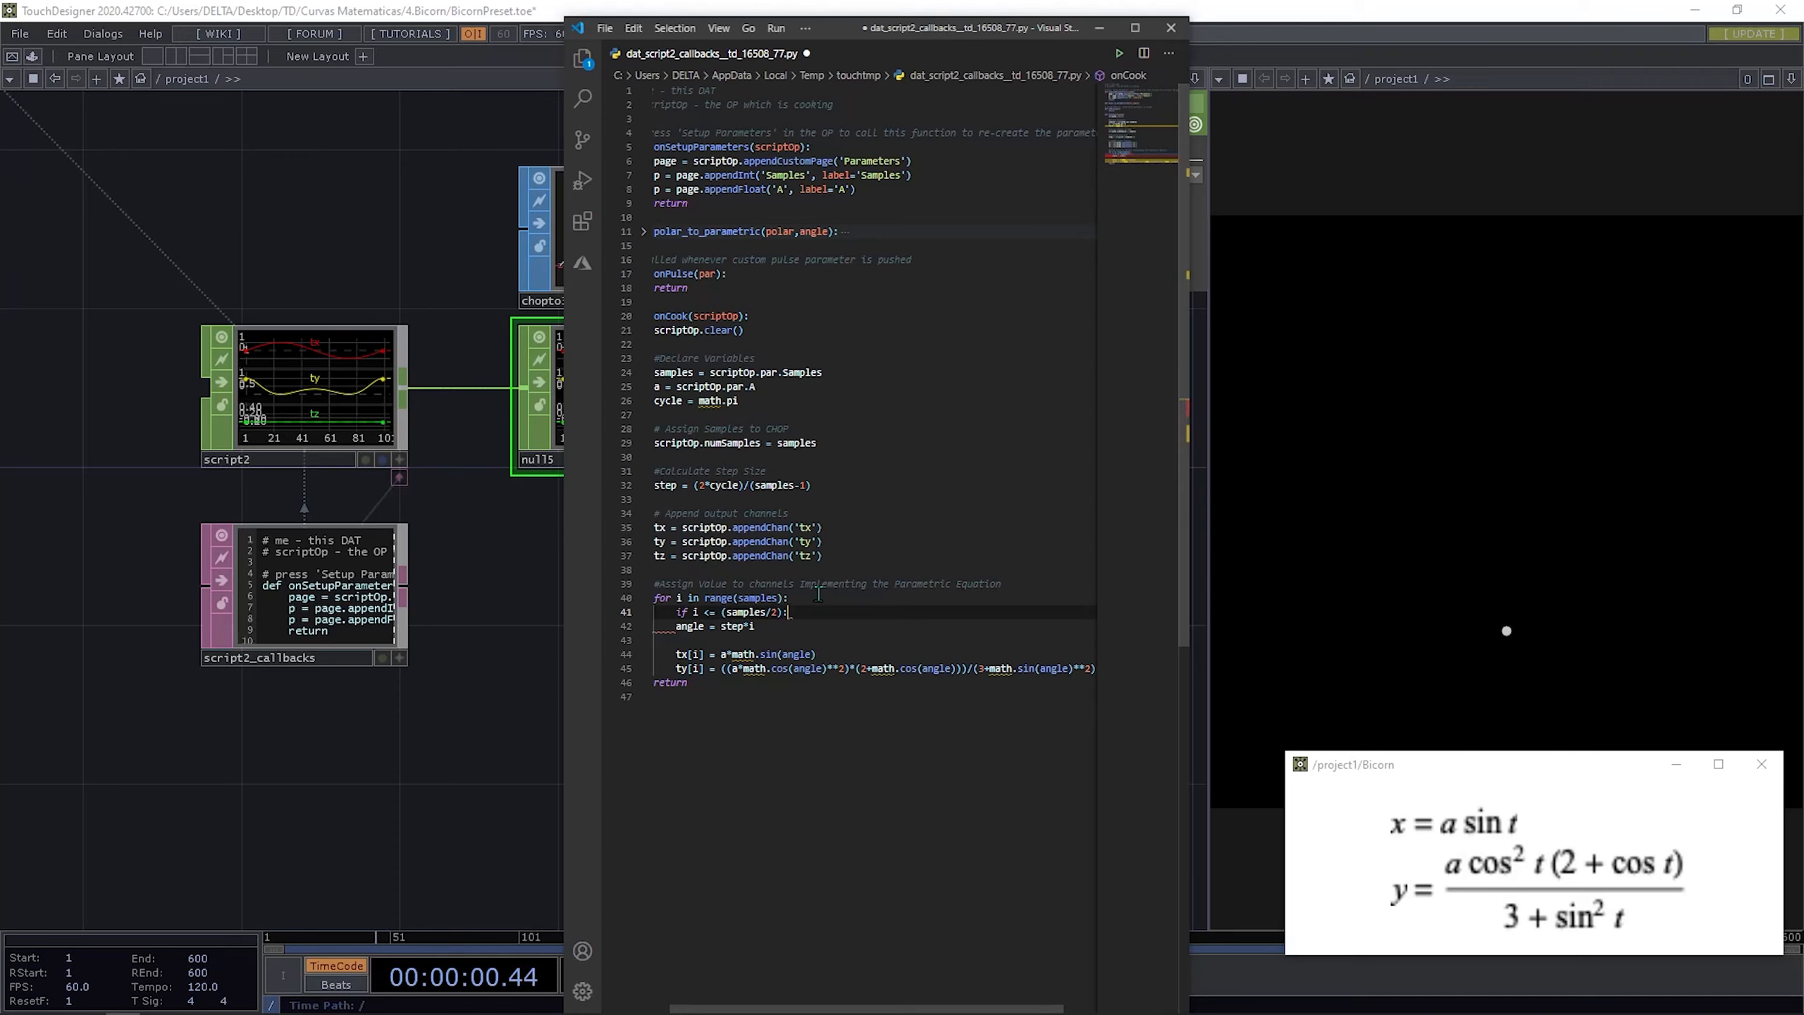
pyautogui.write('):')
pyautogui.press('Return')
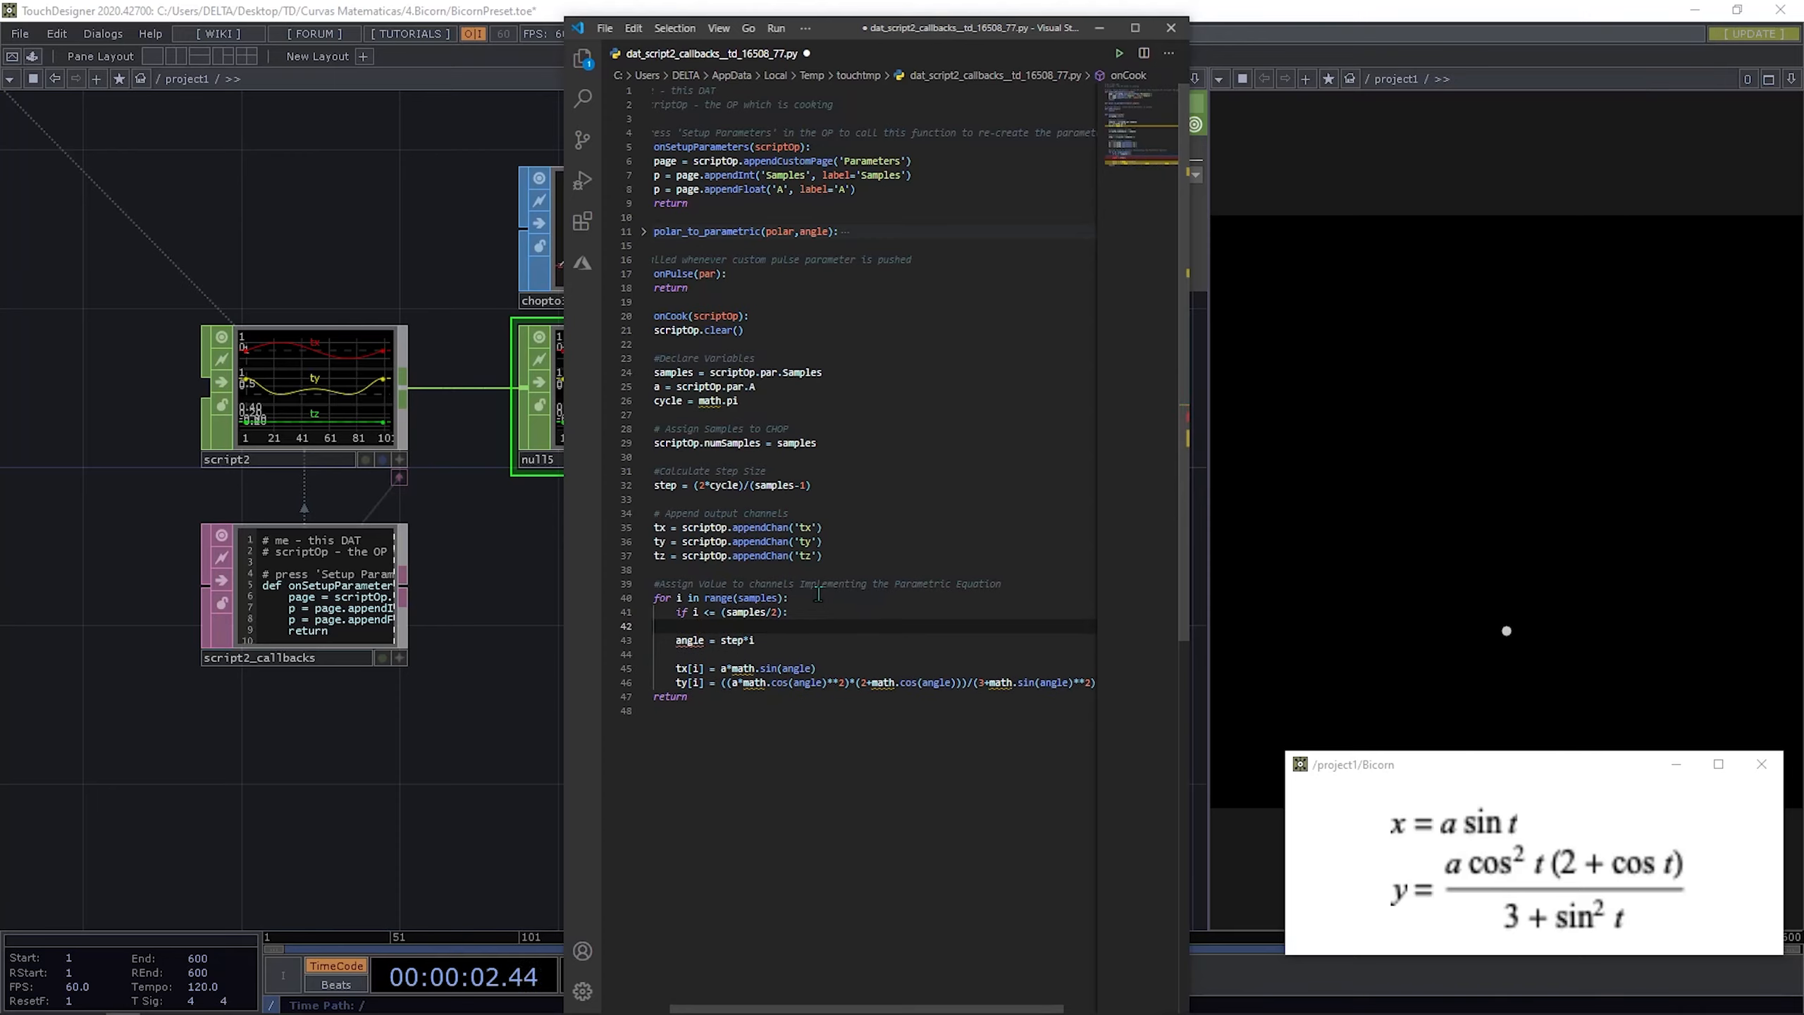
# Step: Nest the existing angle = step*i assignment under the new if condition
pyautogui.write('an')
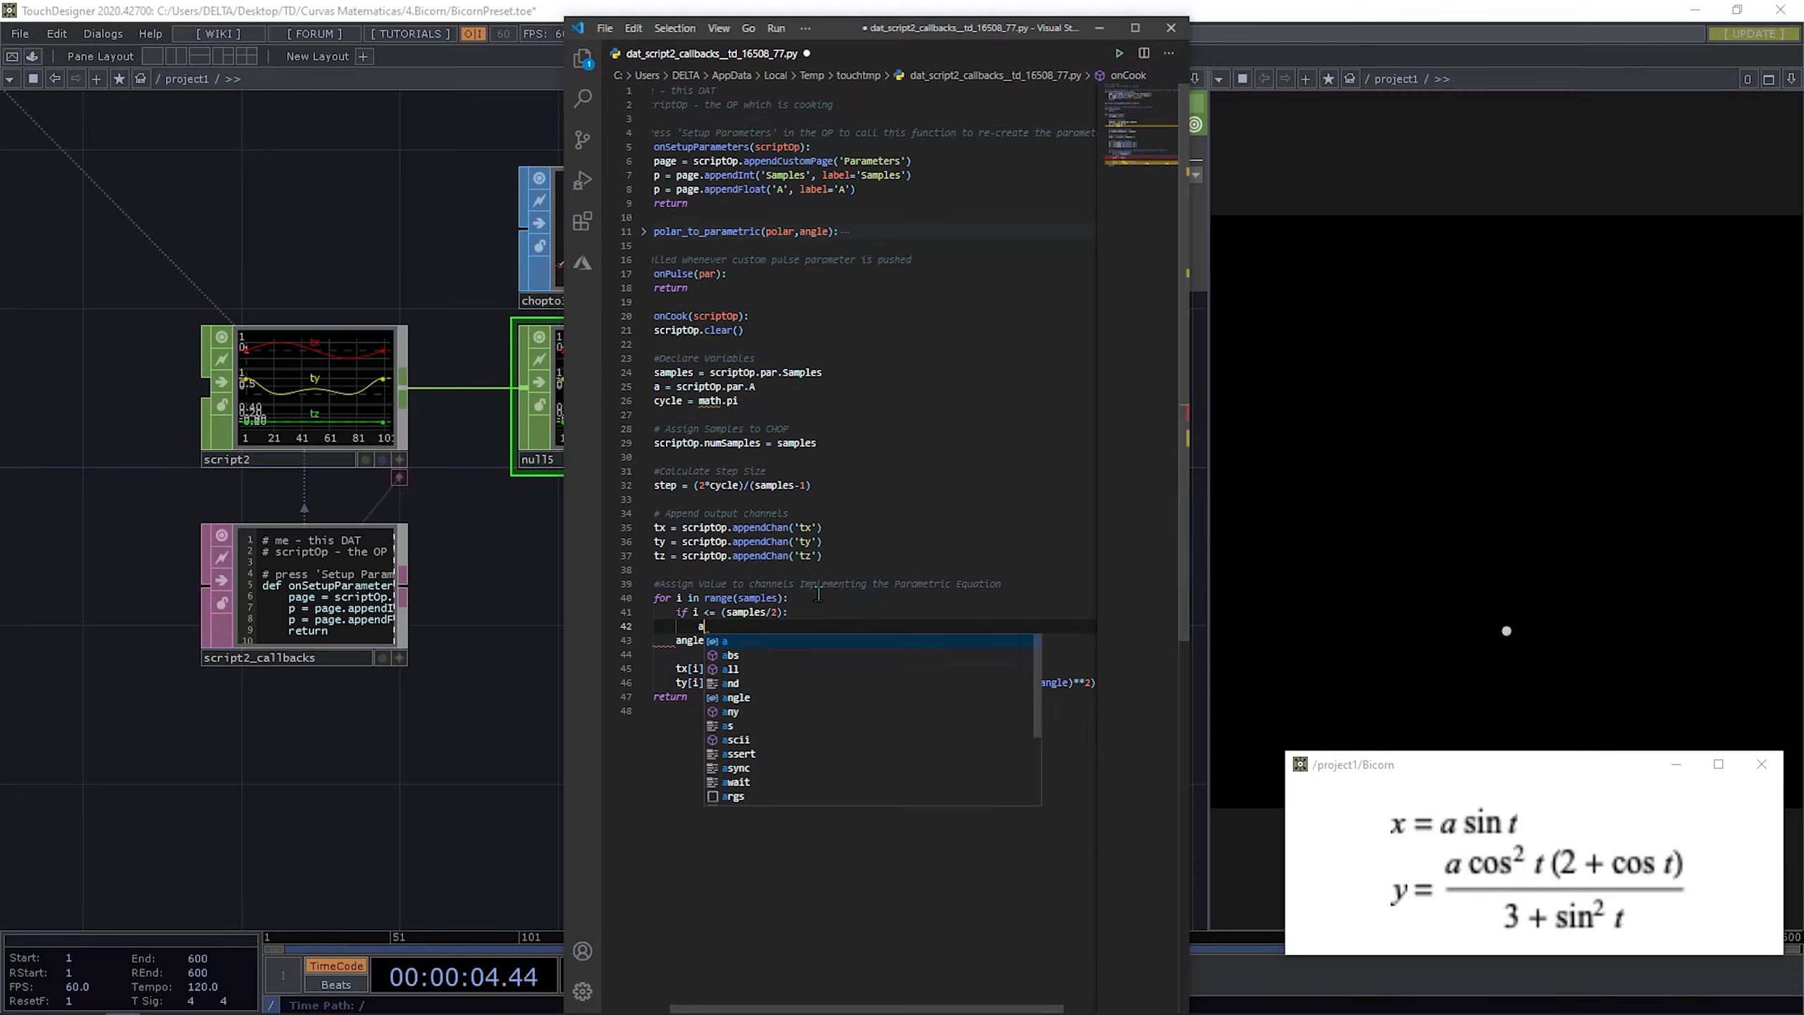
pyautogui.press('BackSpace')
pyautogui.press('BackSpace')
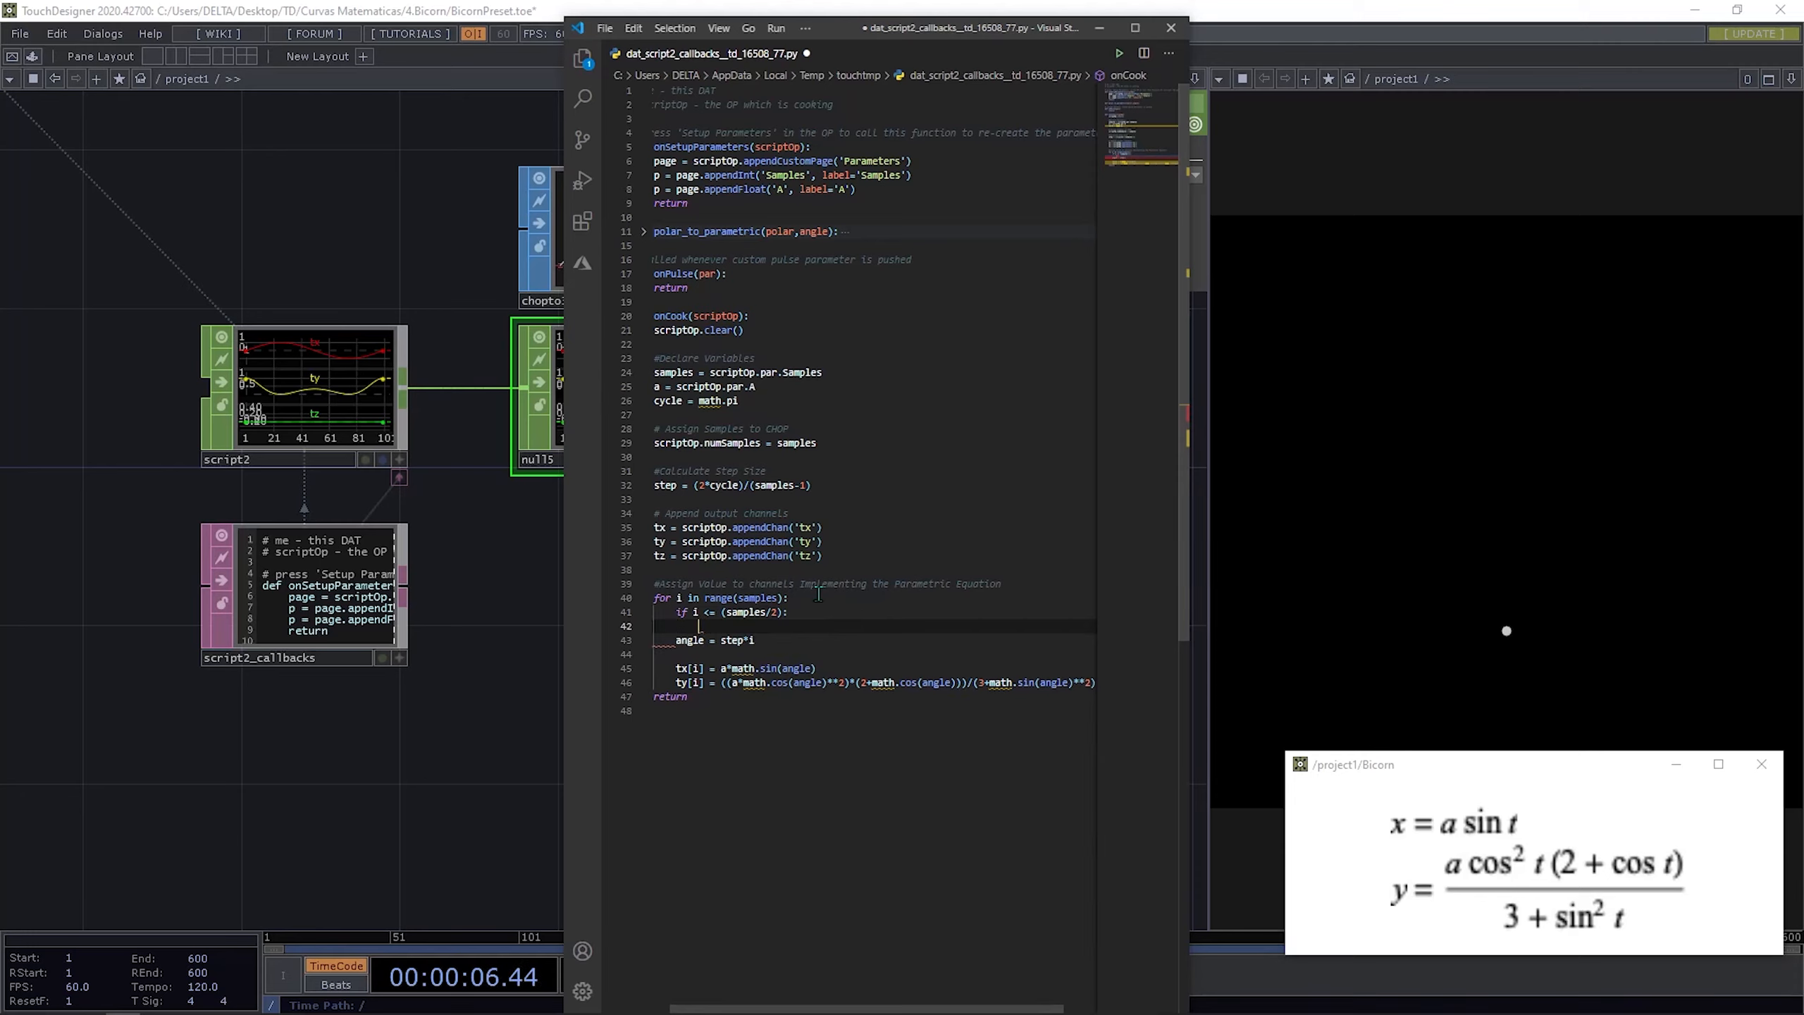
pyautogui.press('Delete')
pyautogui.press('Delete')
pyautogui.press('Delete')
pyautogui.press('Delete')
pyautogui.press('Delete')
pyautogui.press('Delete')
pyautogui.press('Delete')
pyautogui.press('Delete')
pyautogui.press('Delete')
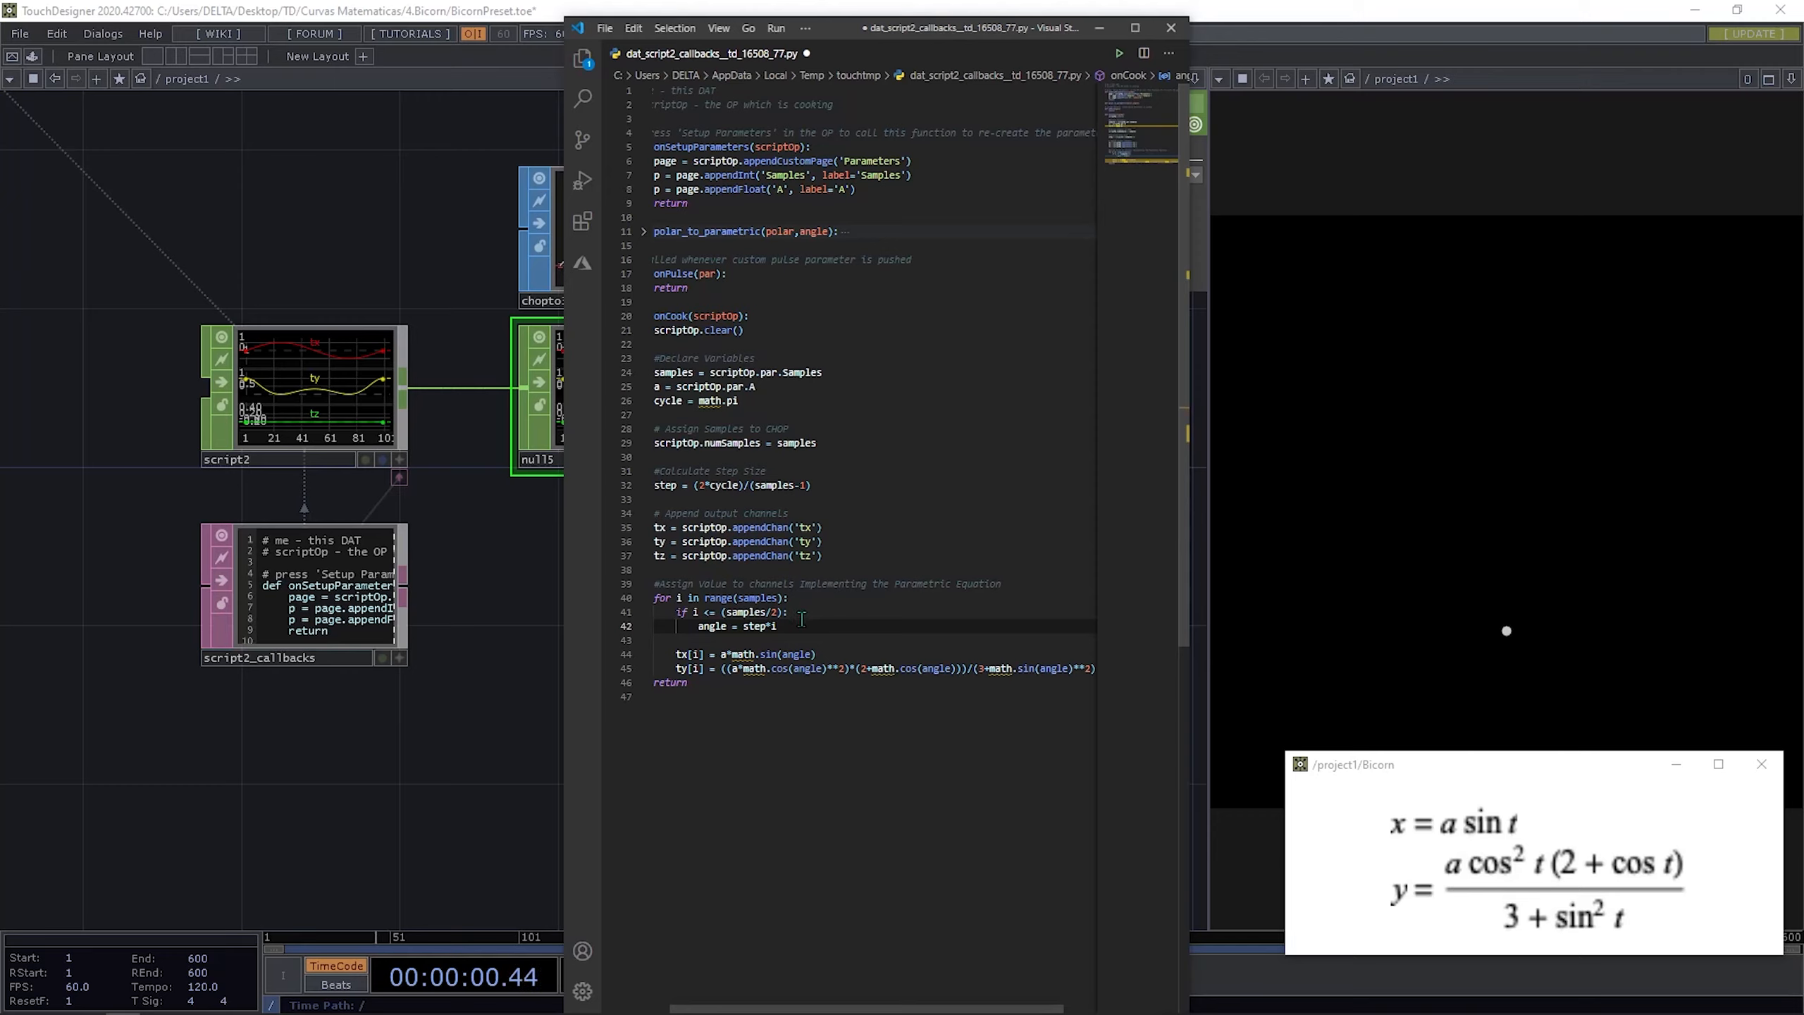
# Step: Replace the i multiplier in the angle assignment with a parenthesised negative group, starting the expression step*(-())
pyautogui.doubleClick(774, 625)
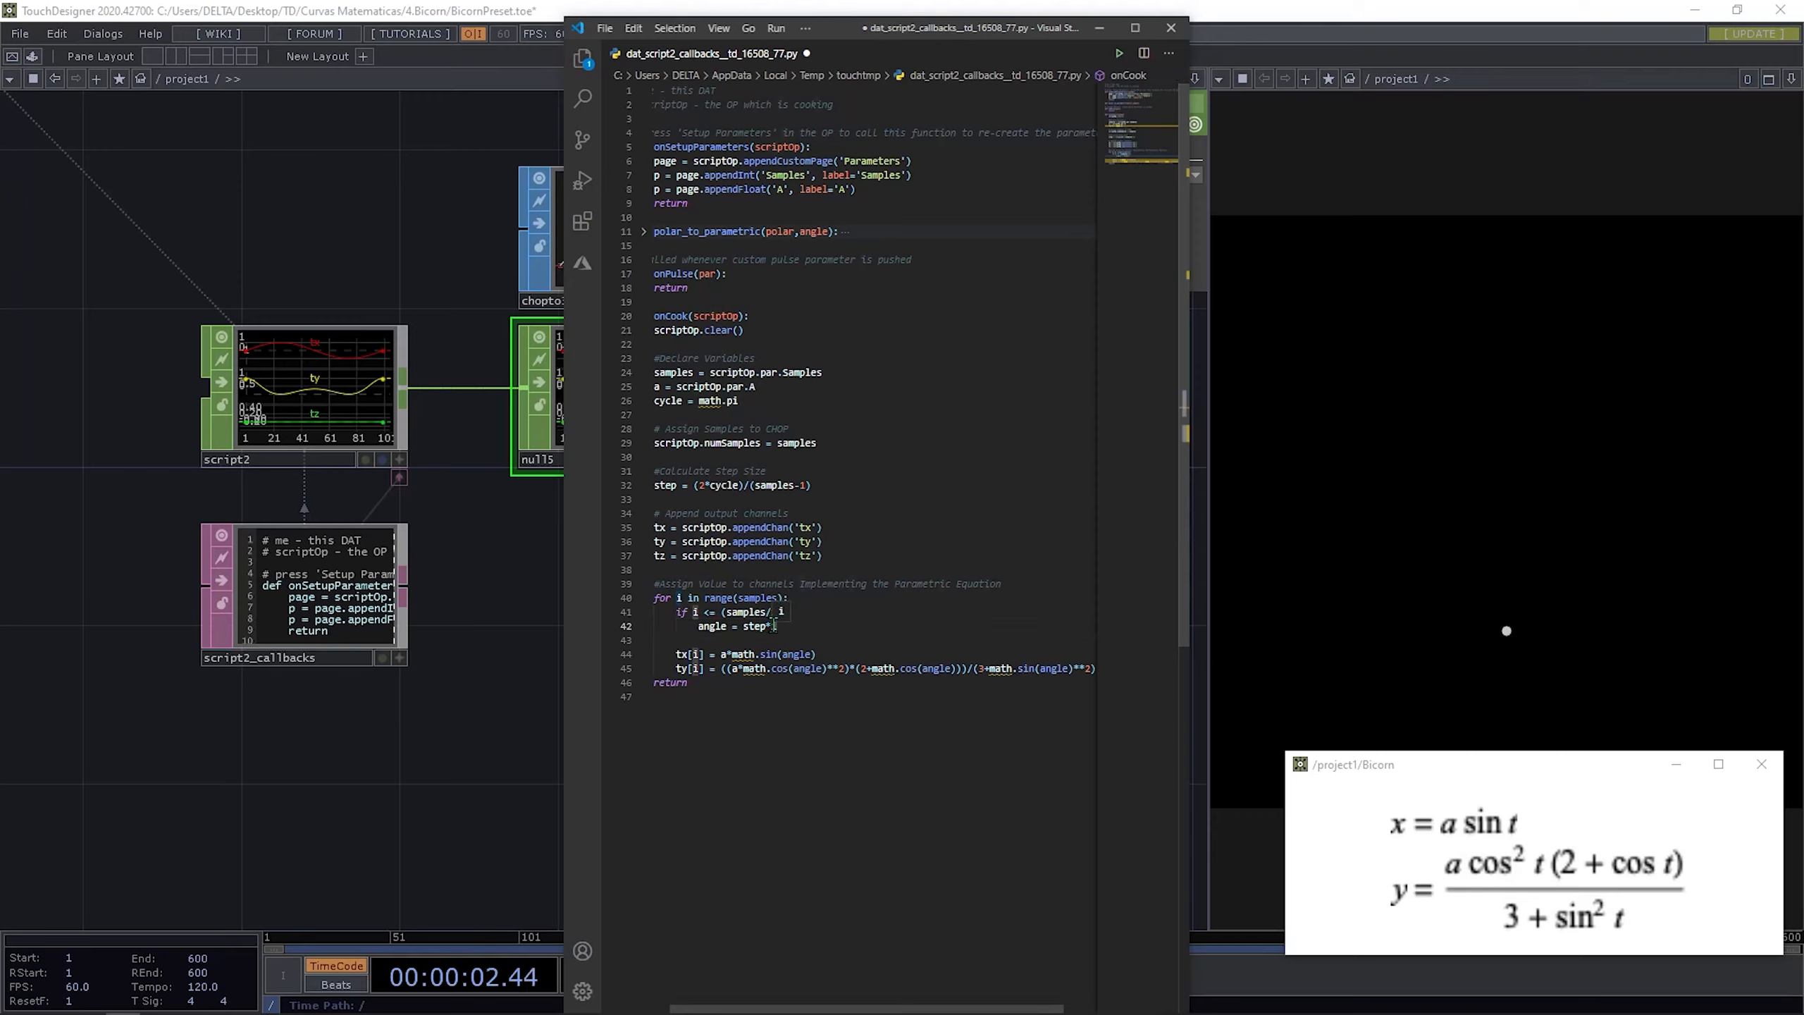
pyautogui.write('(')
pyautogui.press('BackSpace')
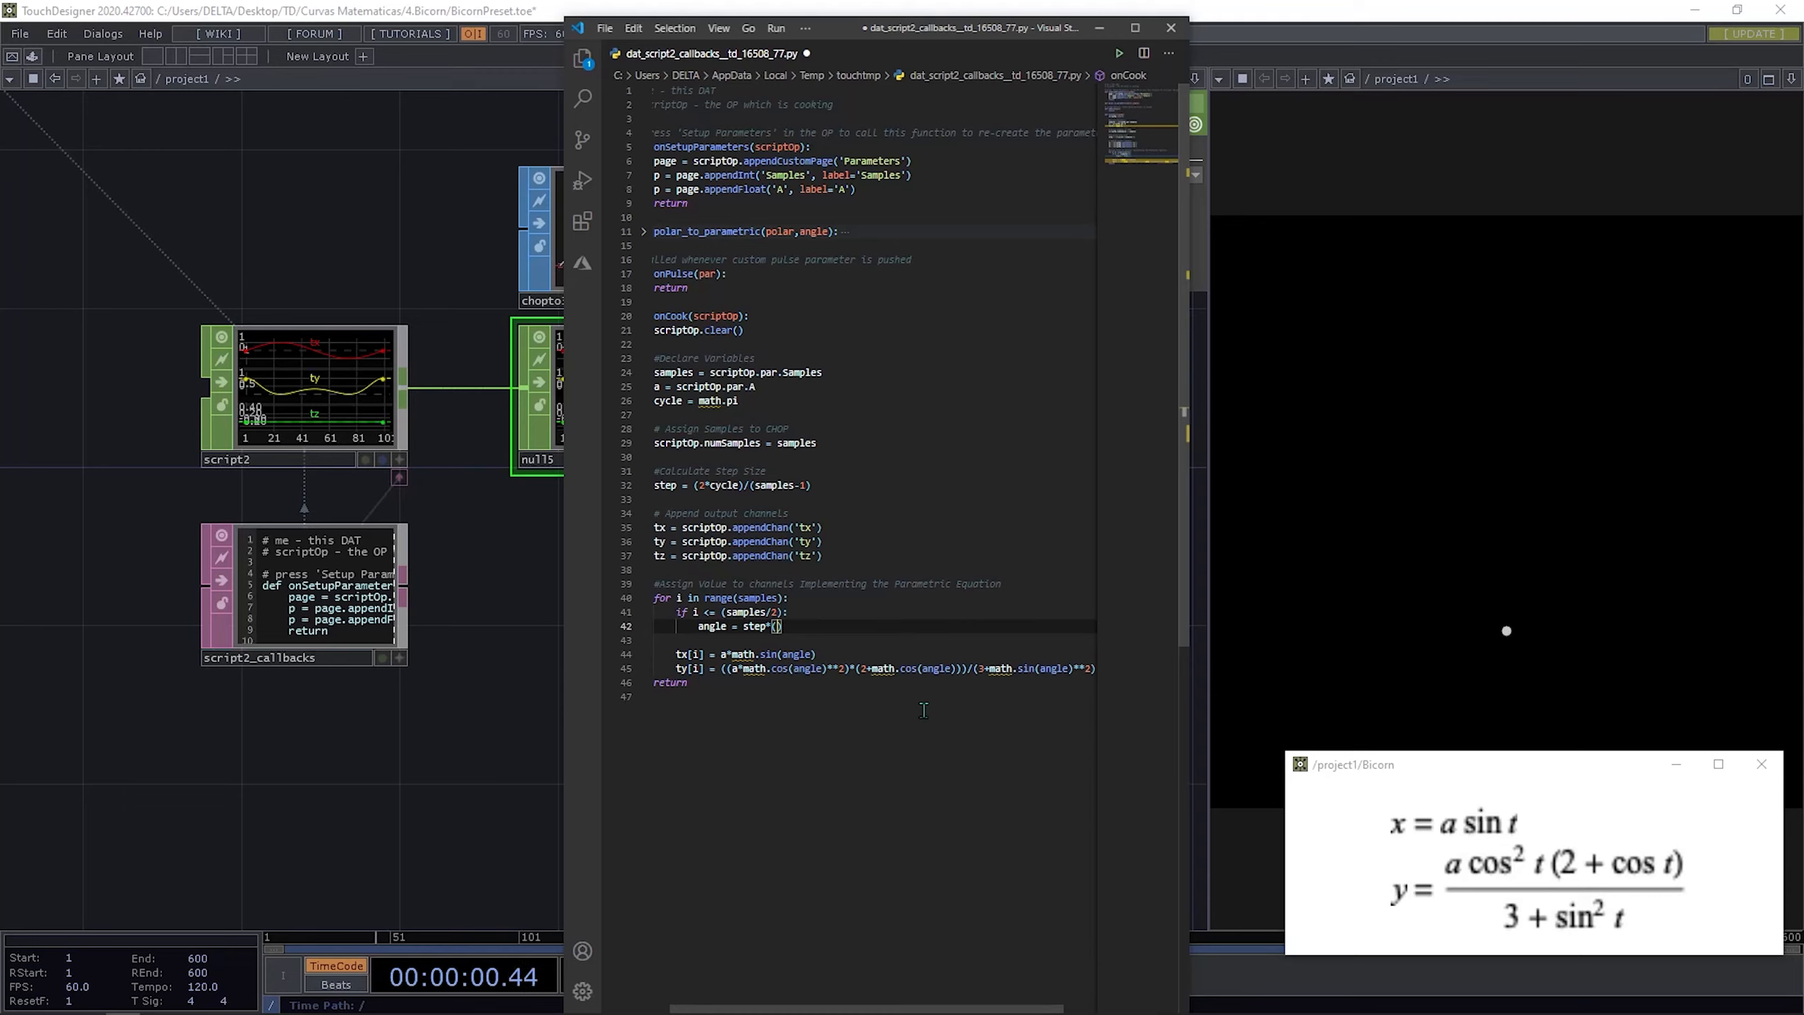
pyautogui.write('-(')
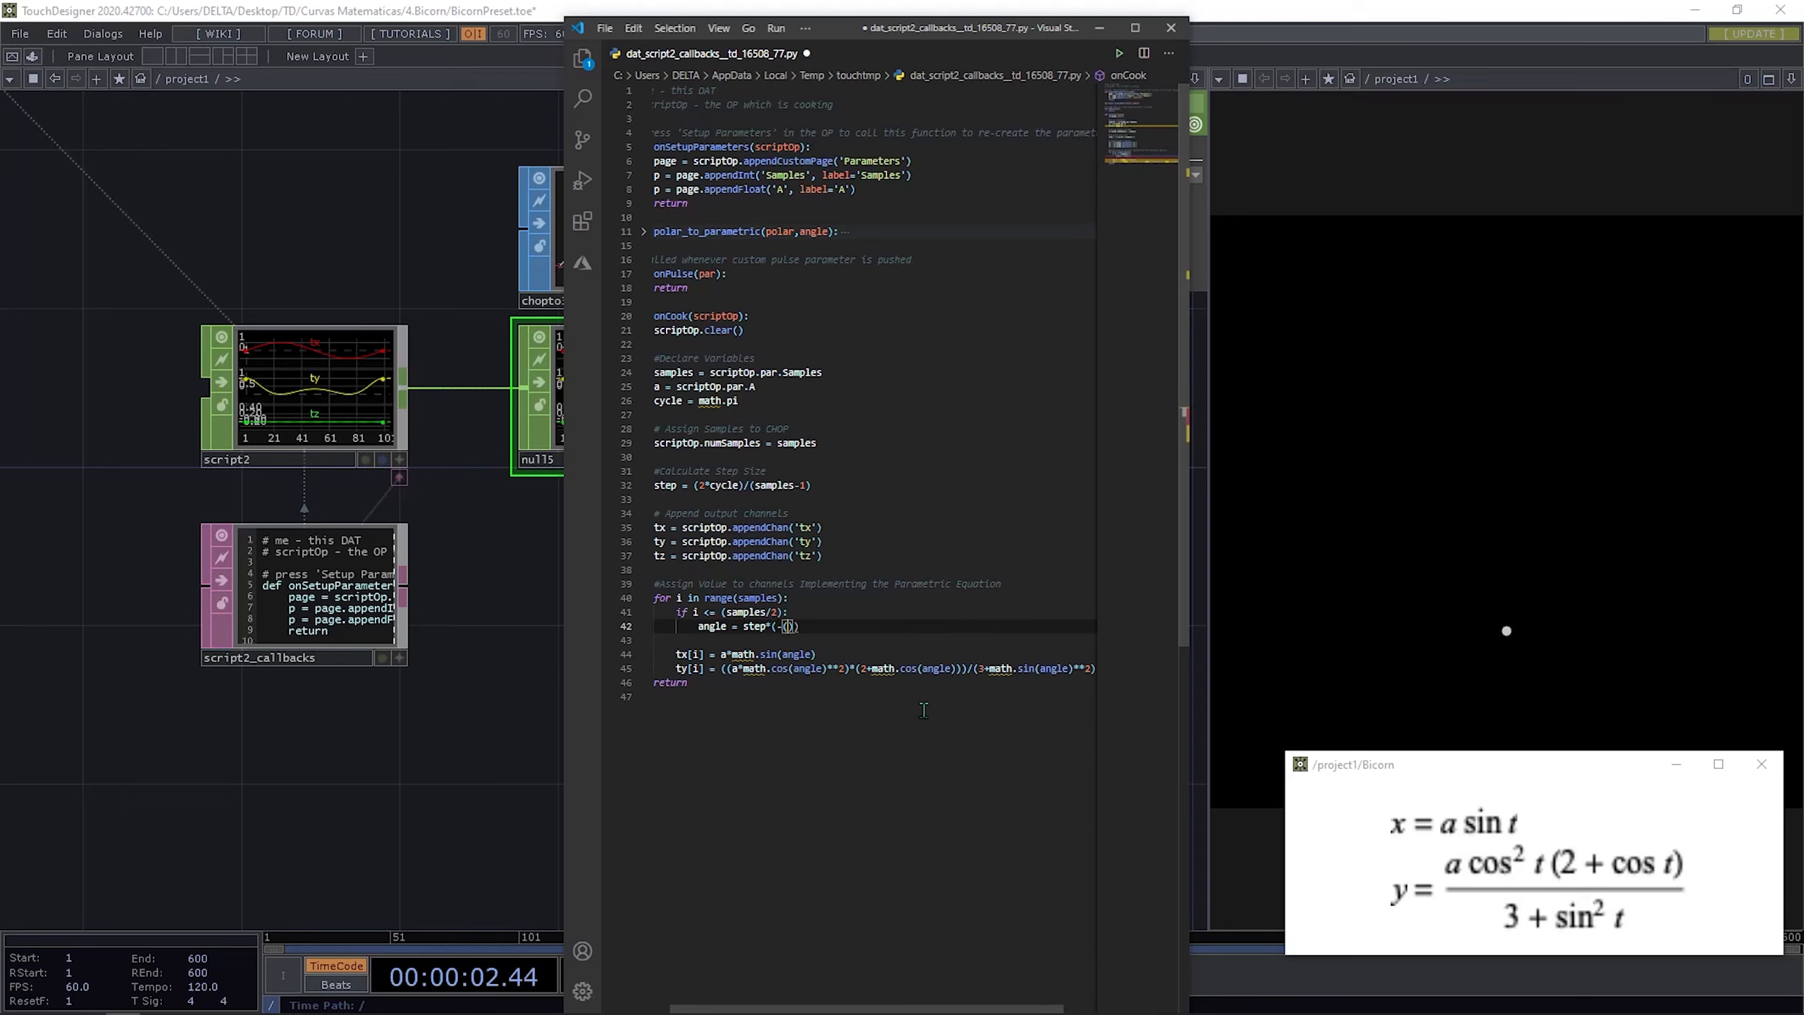
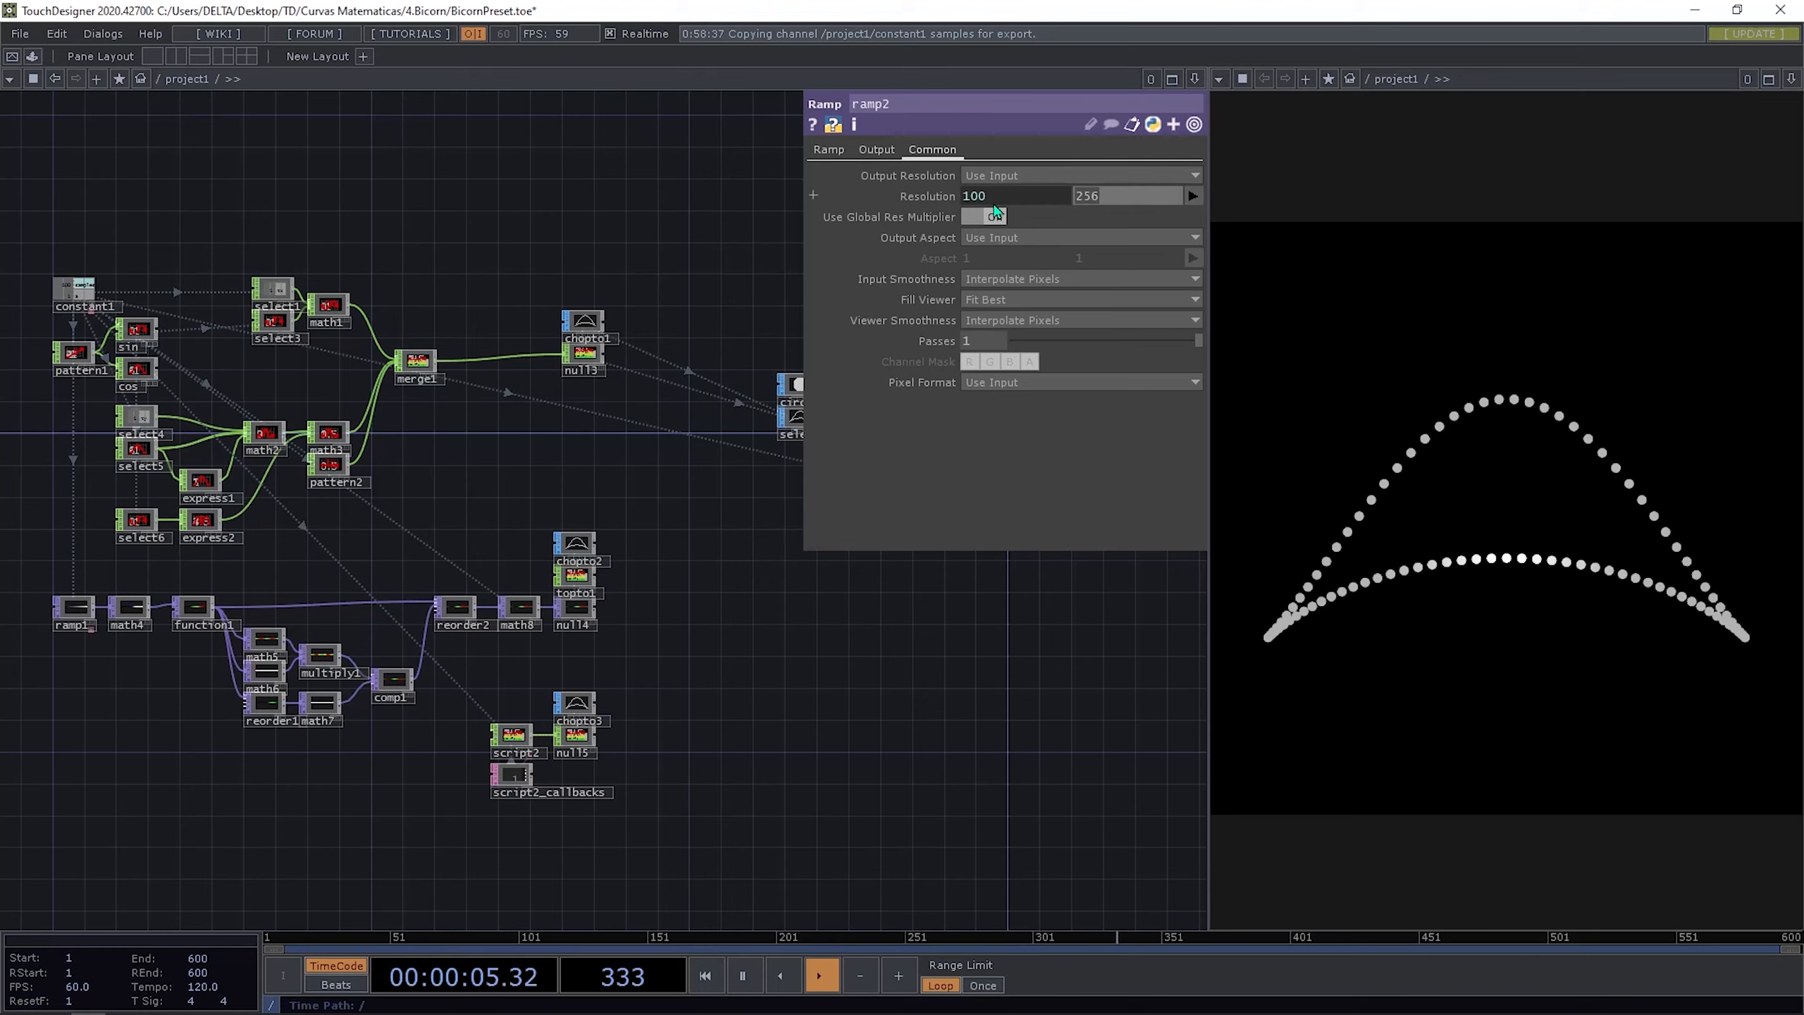
# Step: Set ramp2's resolution height to 1 and its pixel format to 32-bit float (RGB)
pyautogui.write('1')
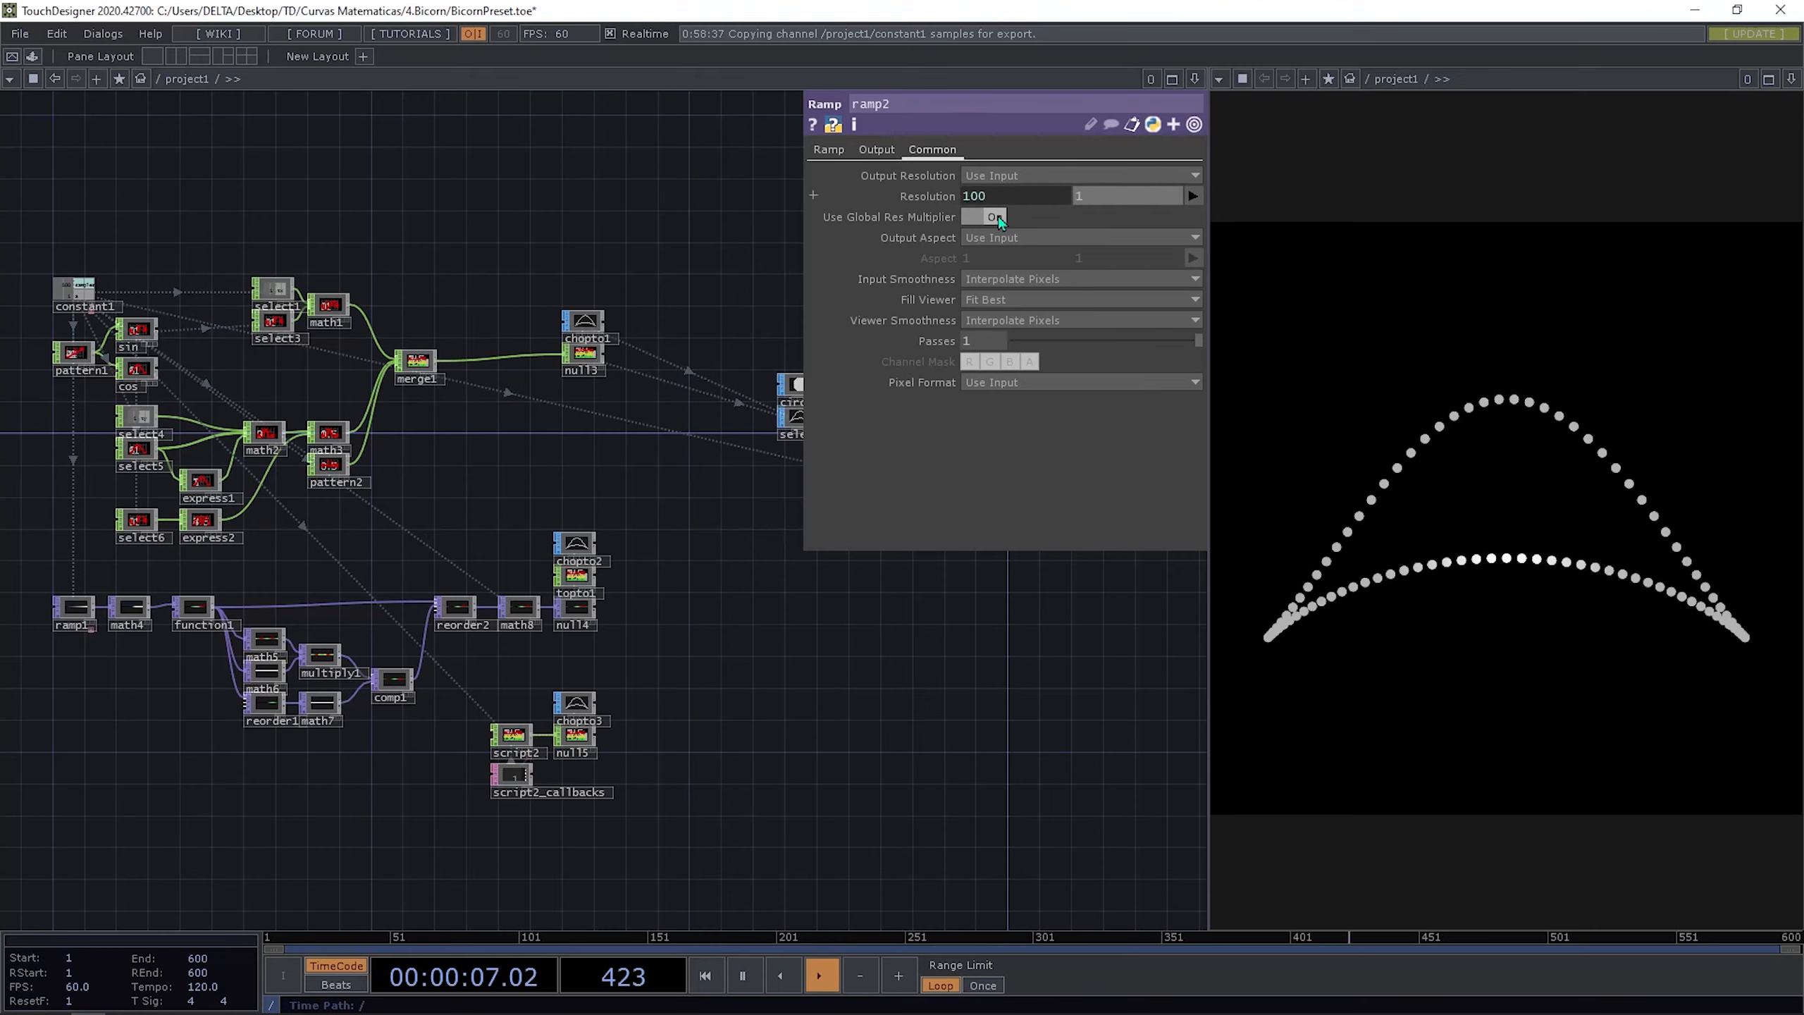
pyautogui.click(1084, 384)
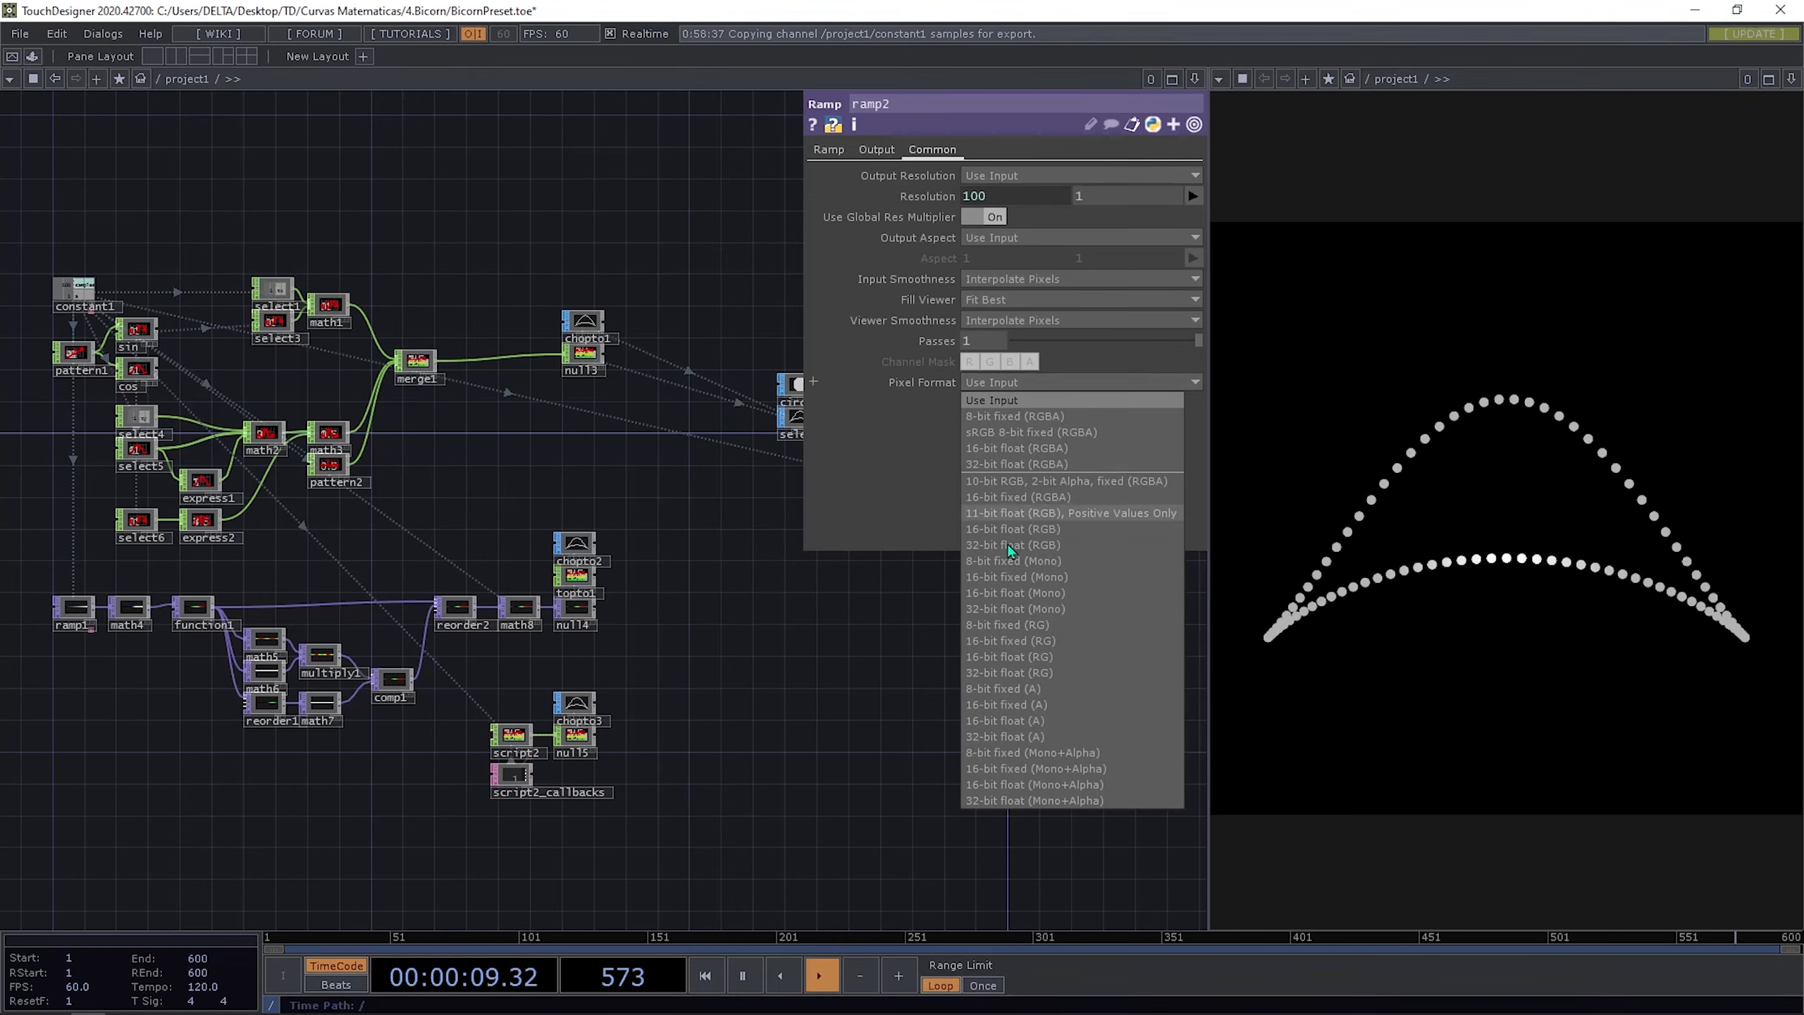
pyautogui.click(1047, 611)
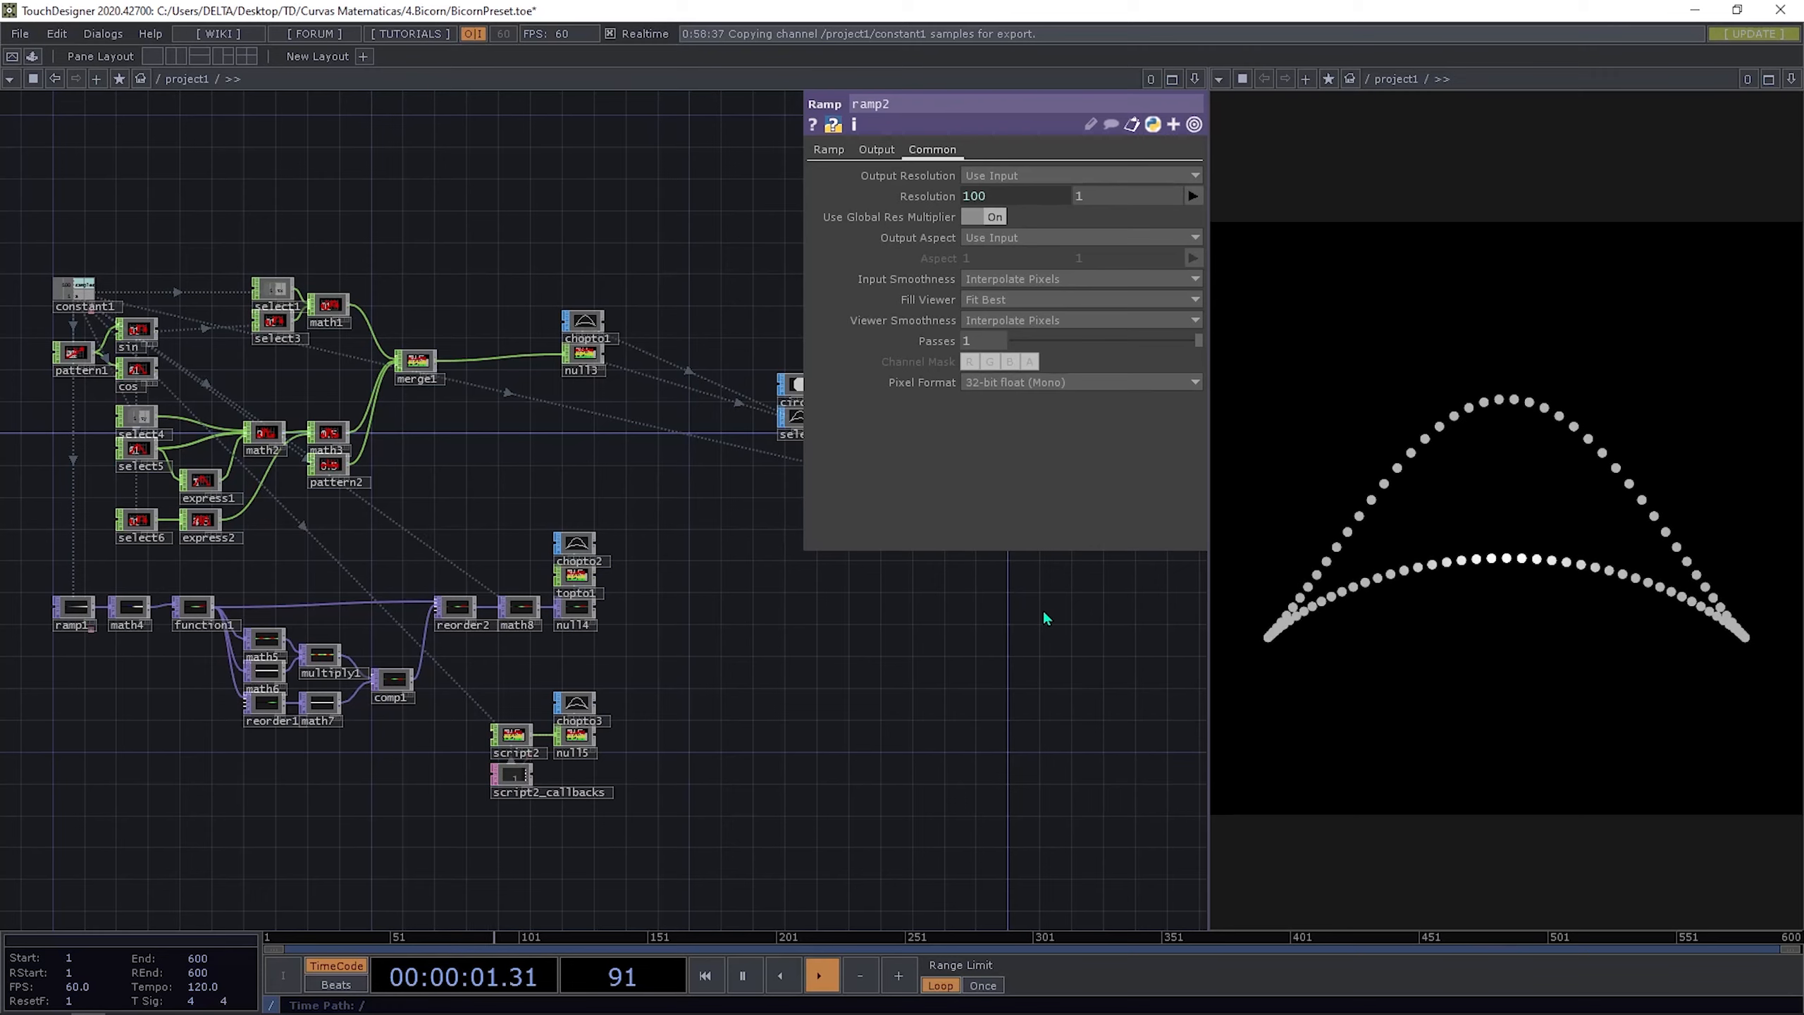
pyautogui.click(1047, 383)
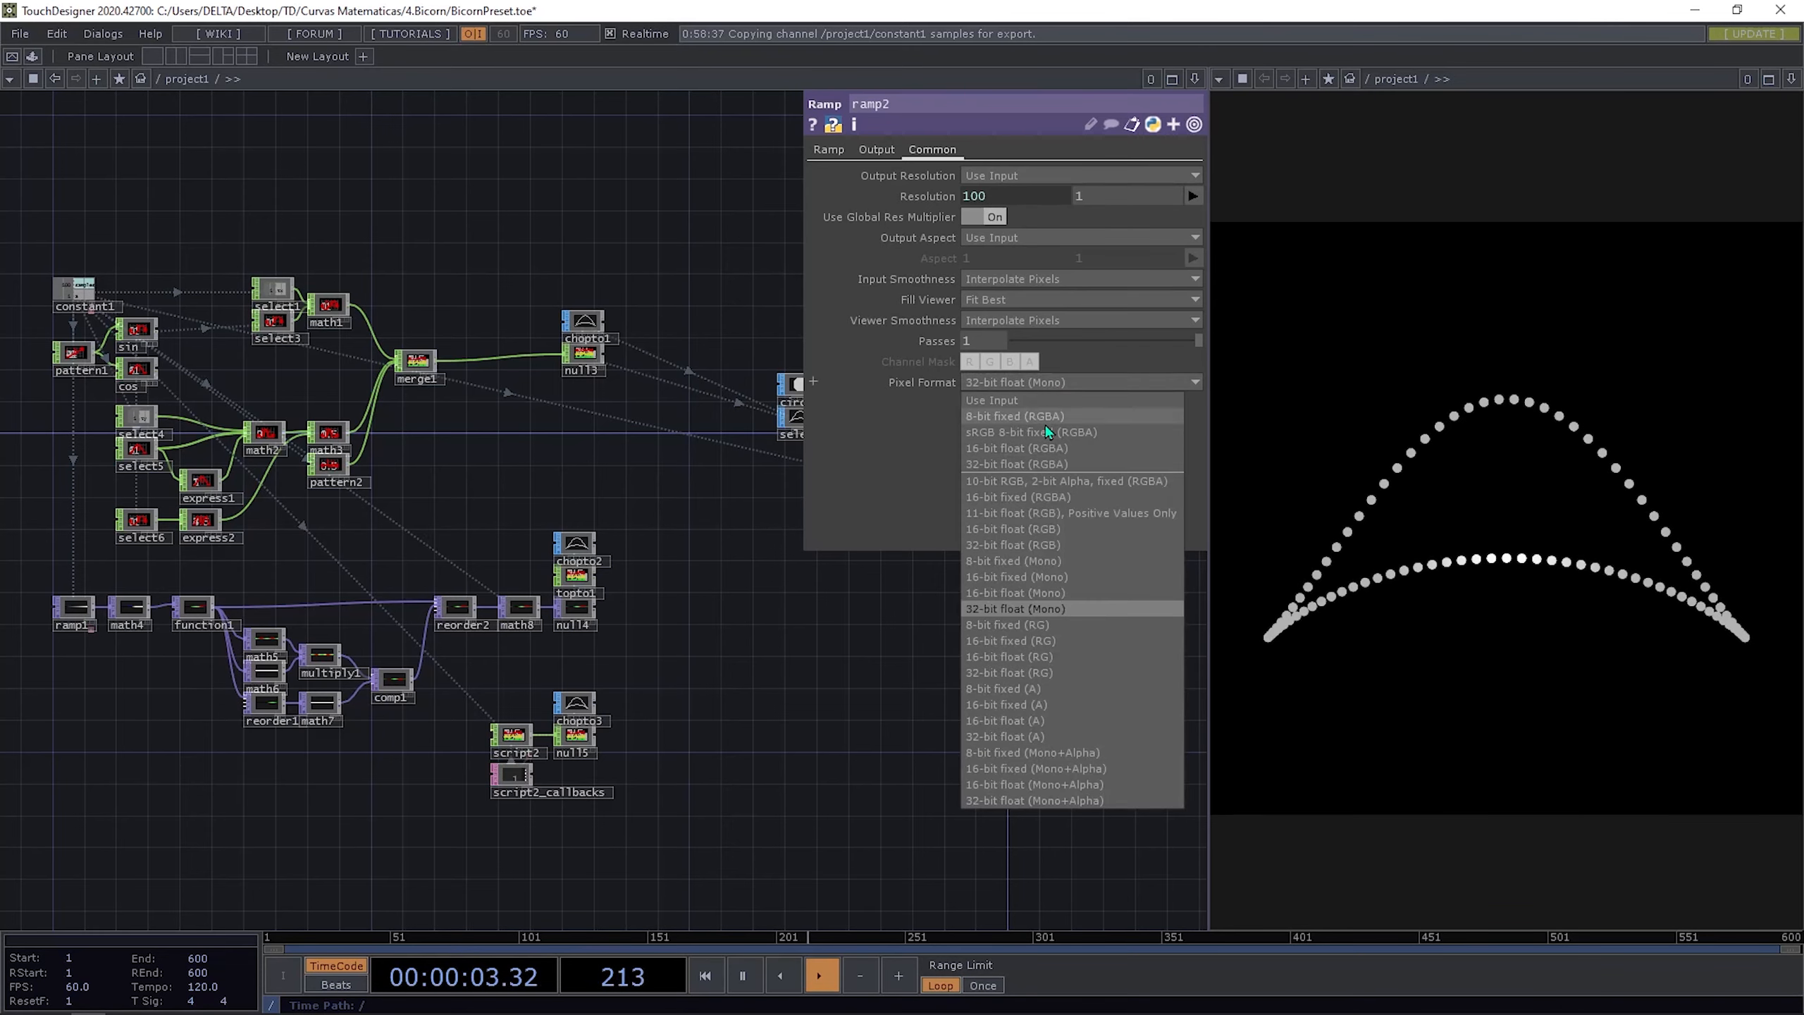
pyautogui.click(1059, 547)
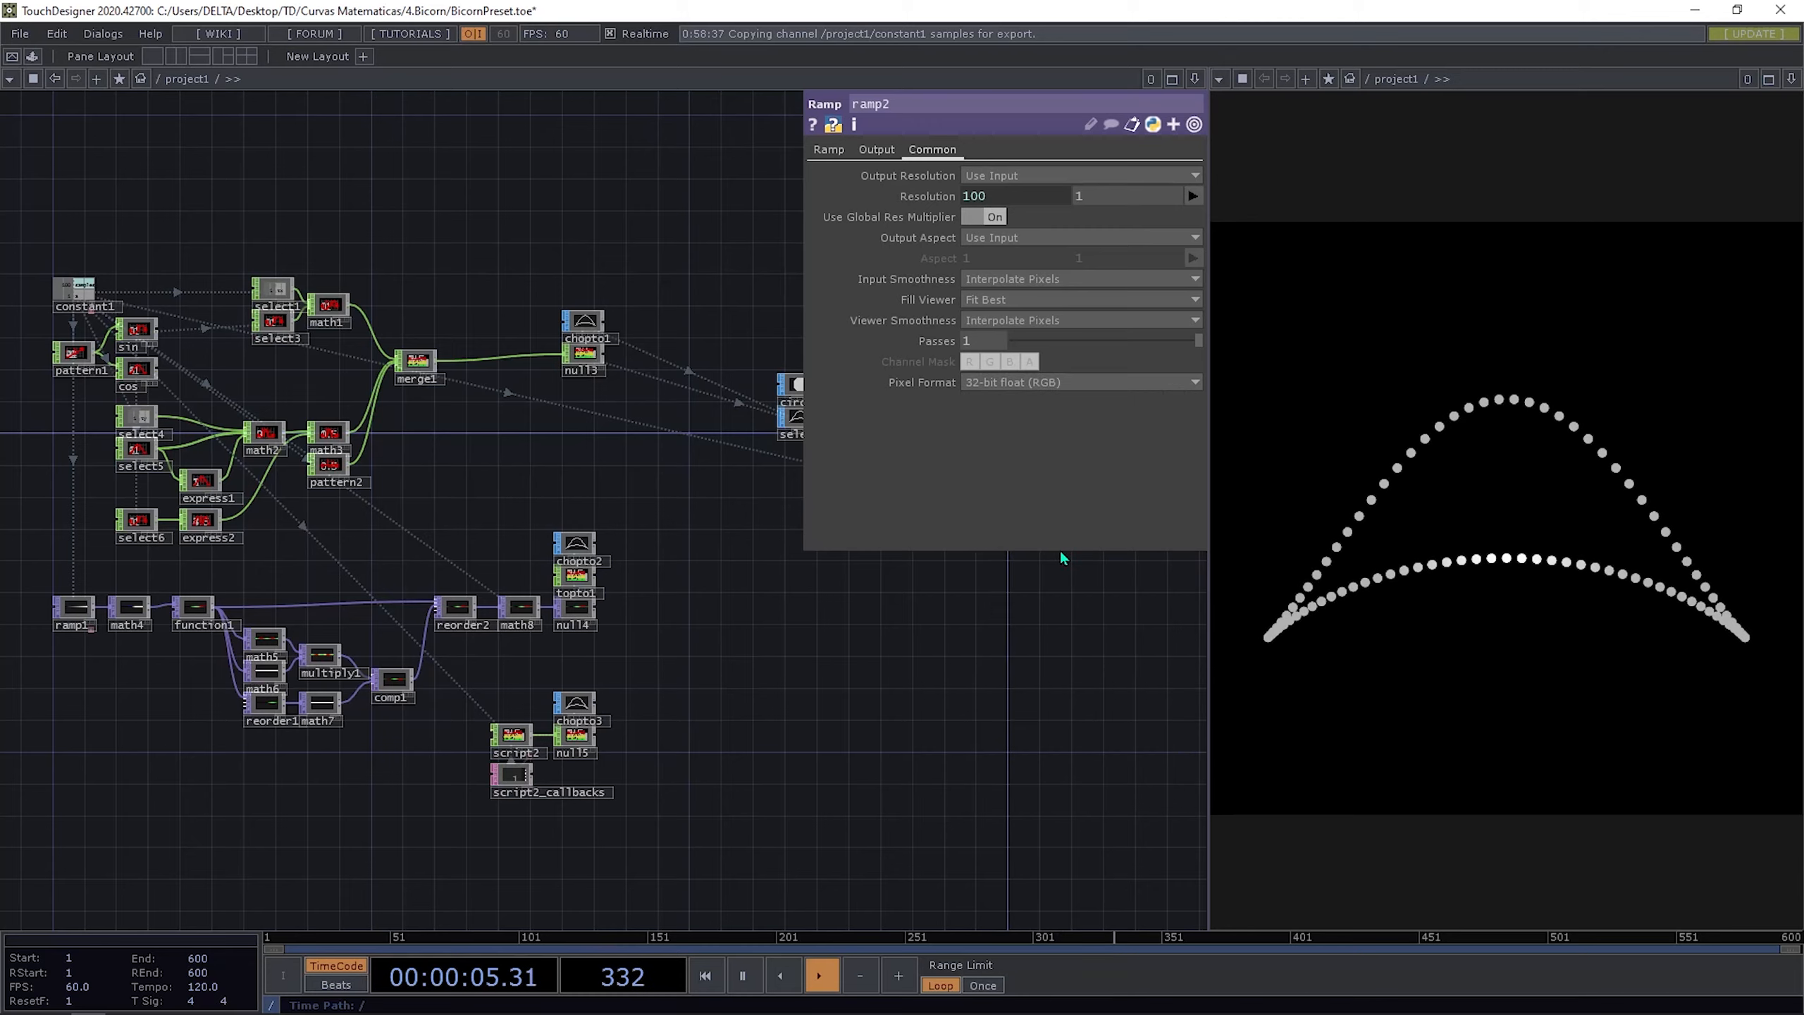
# Step: Colour the end key of ramp2 magenta with hue 298 and saturation 1
pyautogui.moveTo(829, 620); pyautogui.dragTo(455, 594)
pyautogui.scroll(4, 474, 560)
pyautogui.scroll(3, 512, 484)
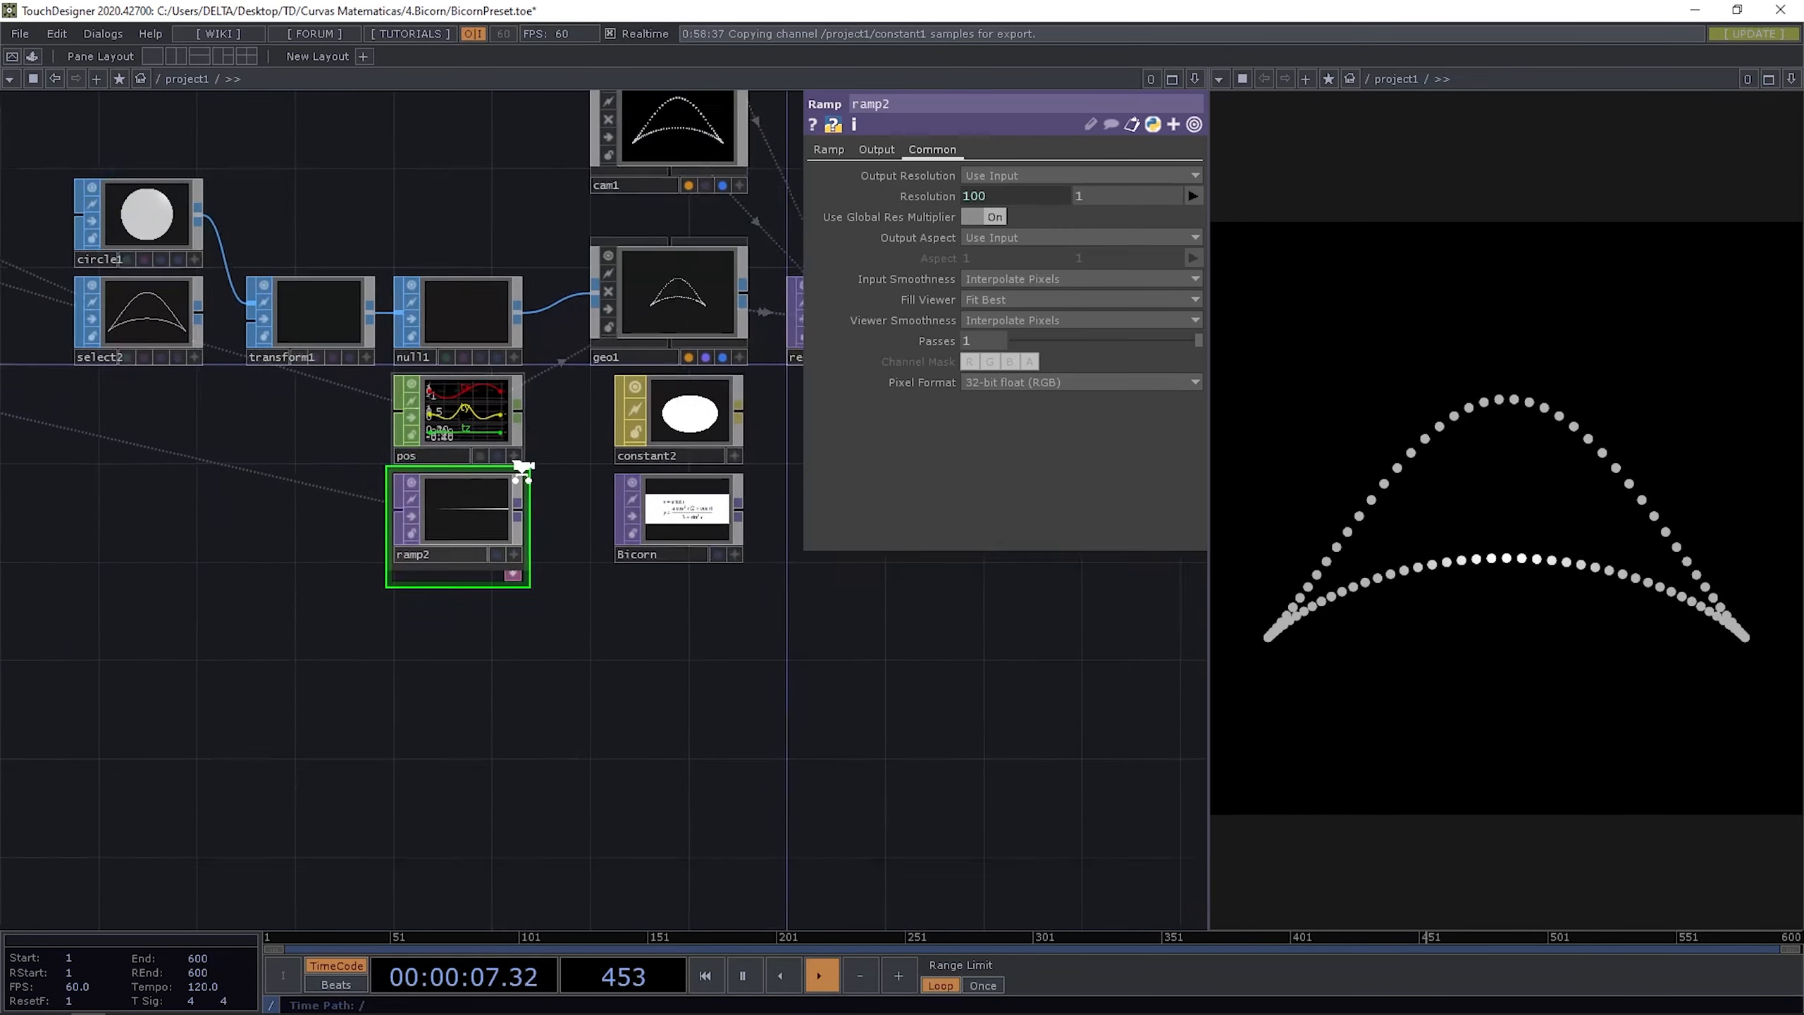
pyautogui.click(832, 152)
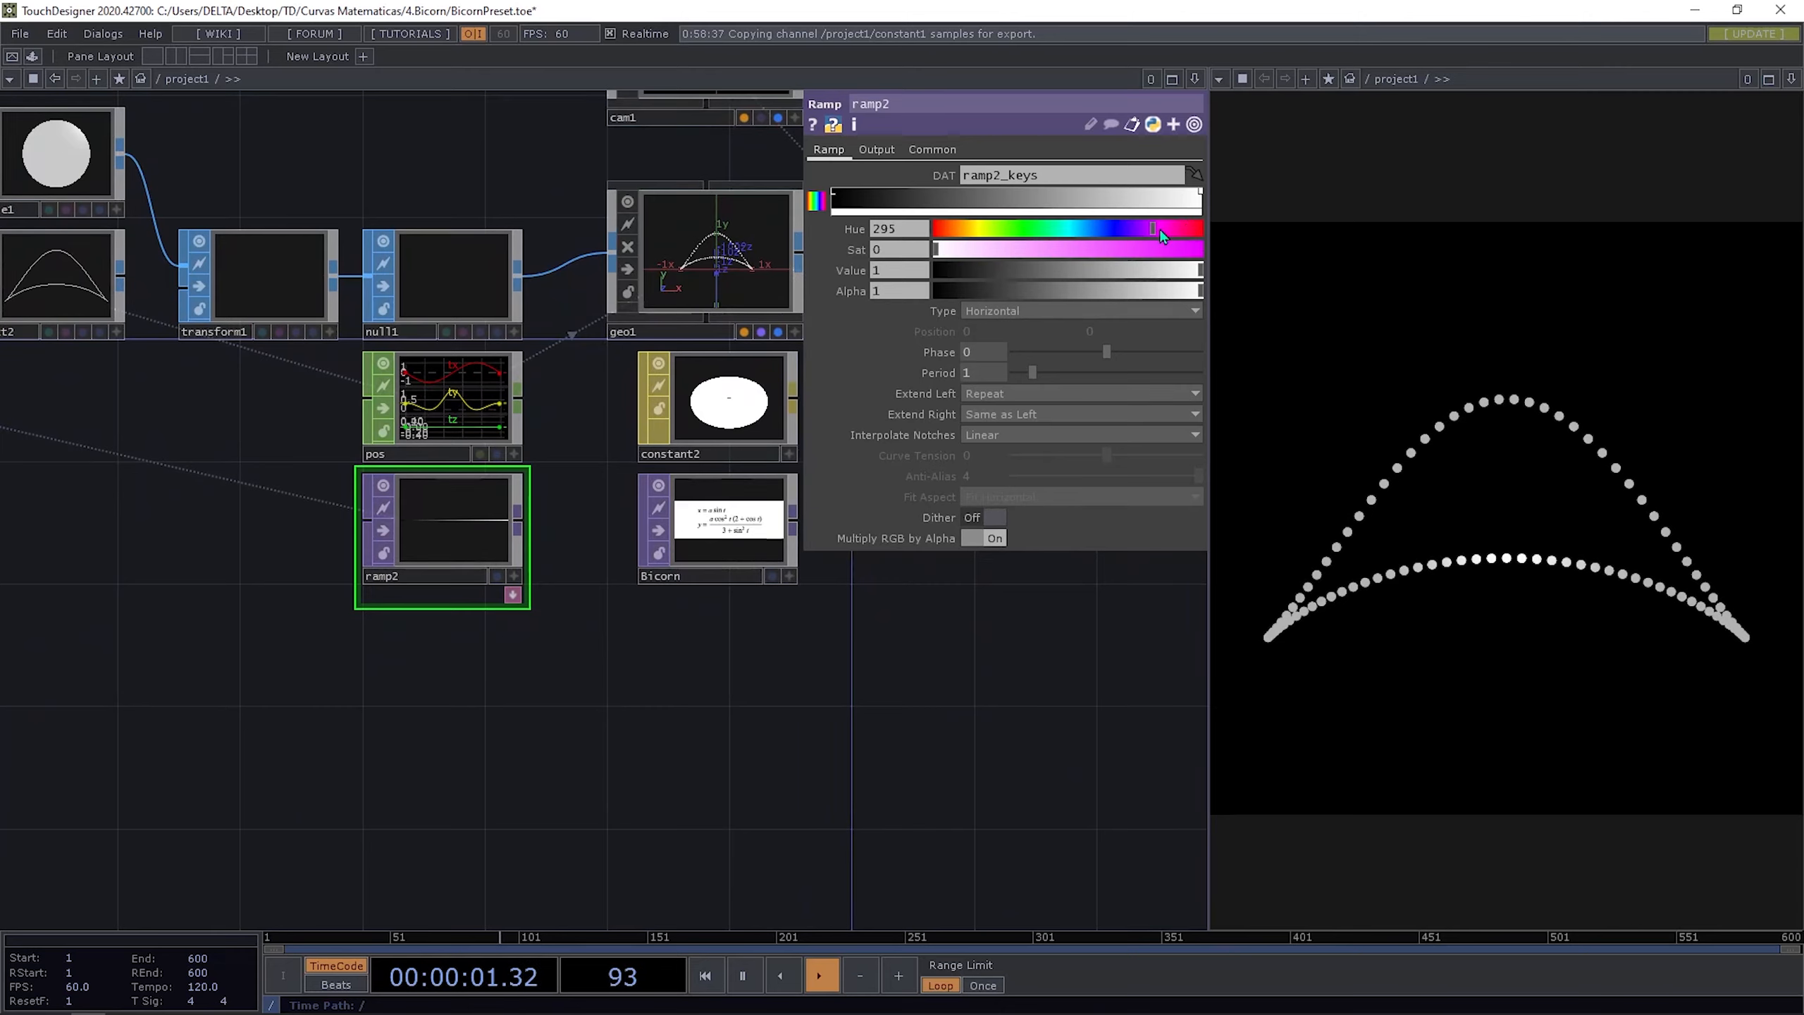
pyautogui.moveTo(1155, 231); pyautogui.dragTo(1199, 250)
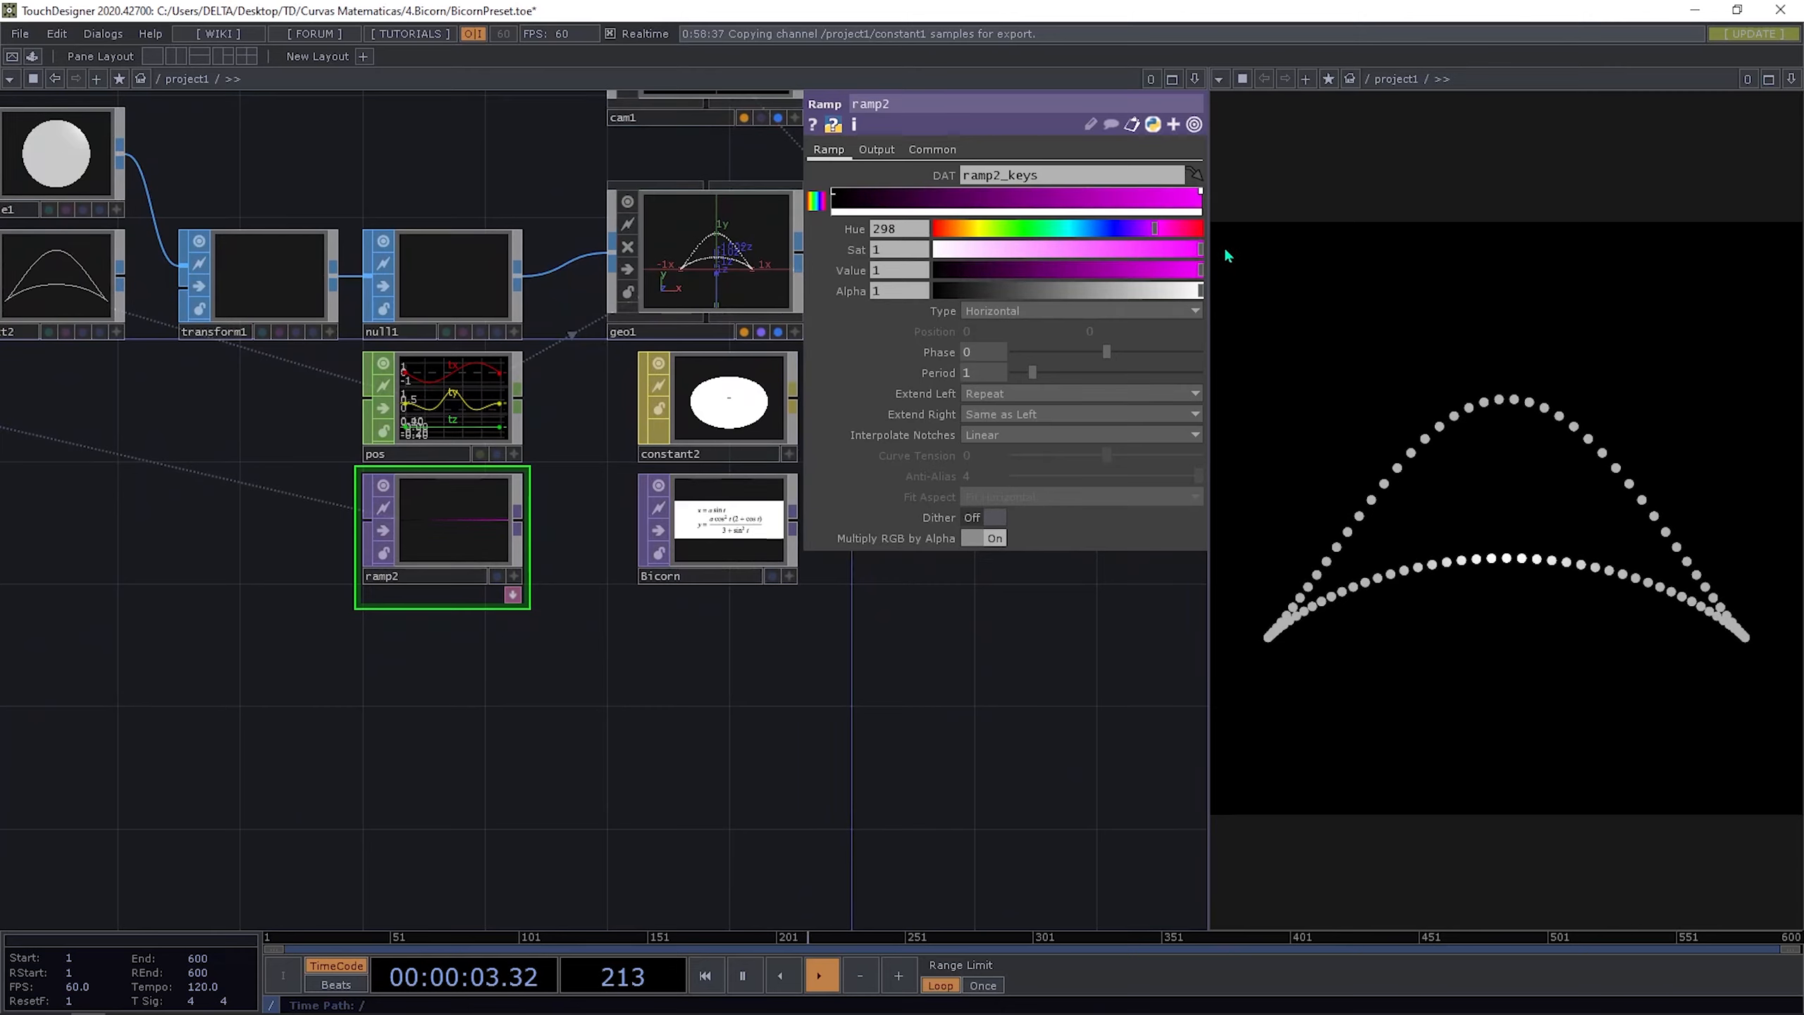
# Step: Colour the start key of ramp2 cyan with hue 186, saturation 1 and value 1
pyautogui.click(833, 195)
pyautogui.click(1150, 231)
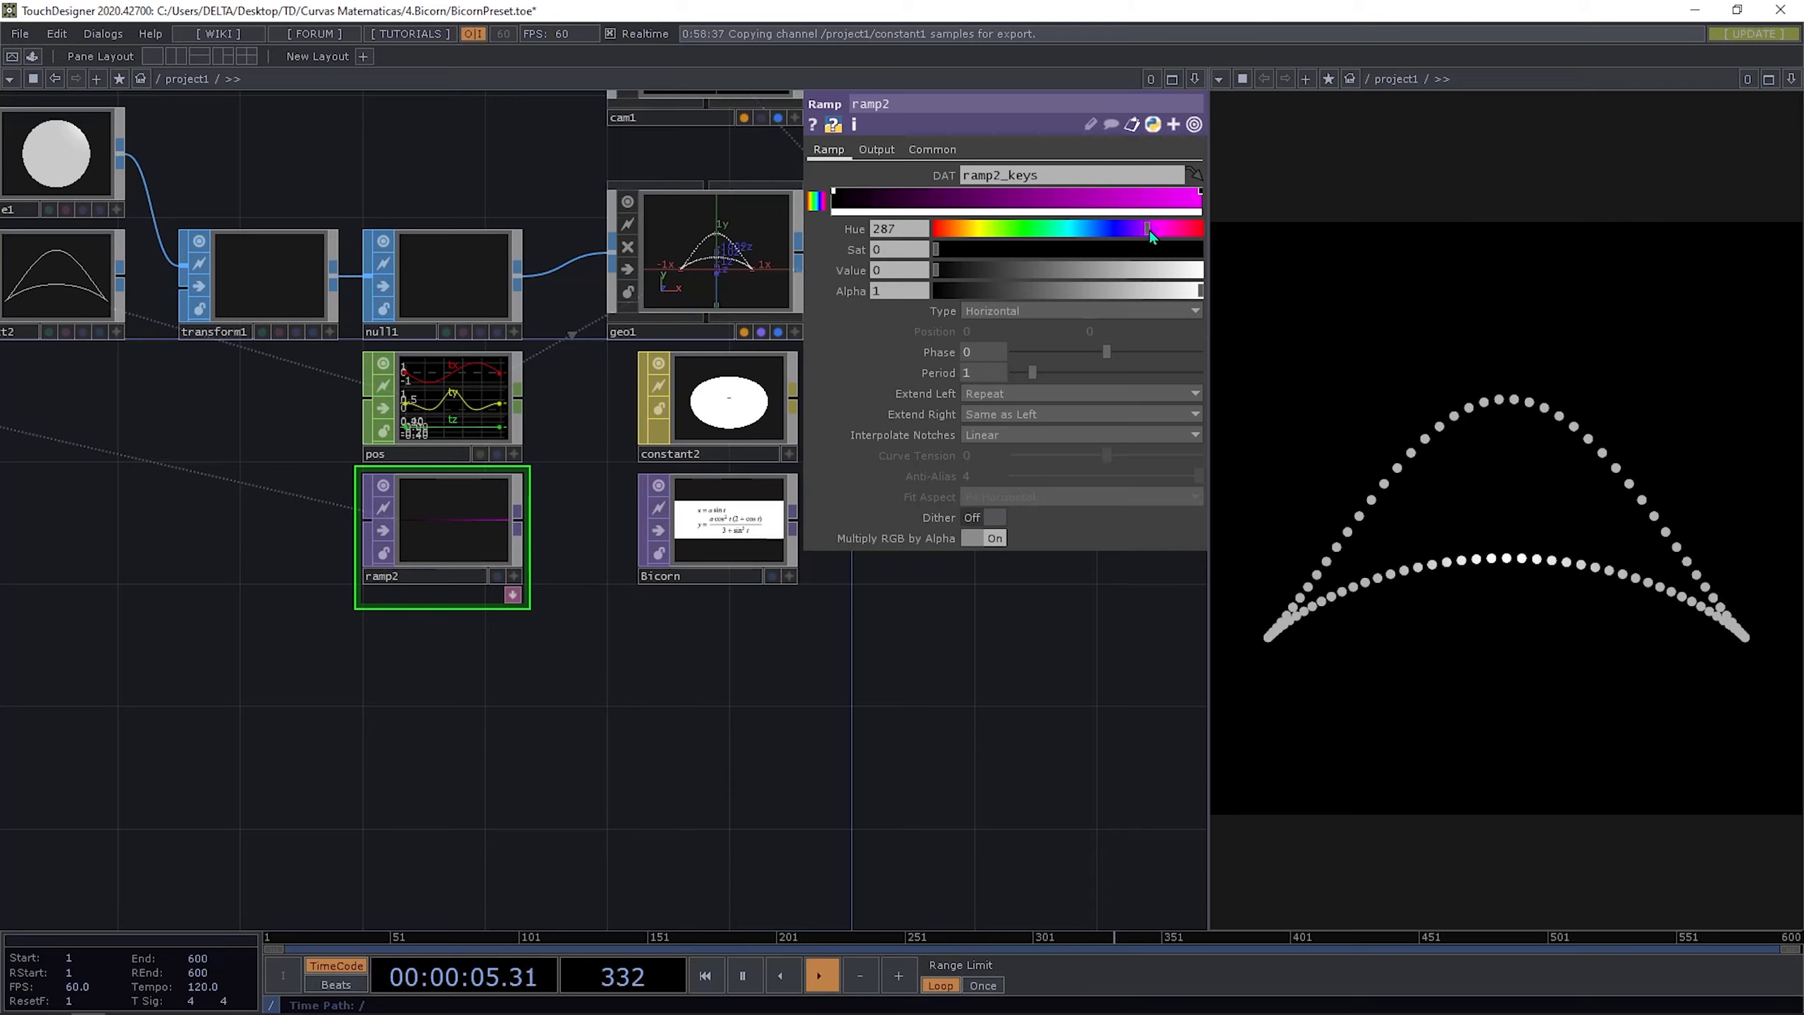
pyautogui.moveTo(1150, 230); pyautogui.dragTo(1088, 230)
pyautogui.moveTo(970, 267); pyautogui.dragTo(1279, 262)
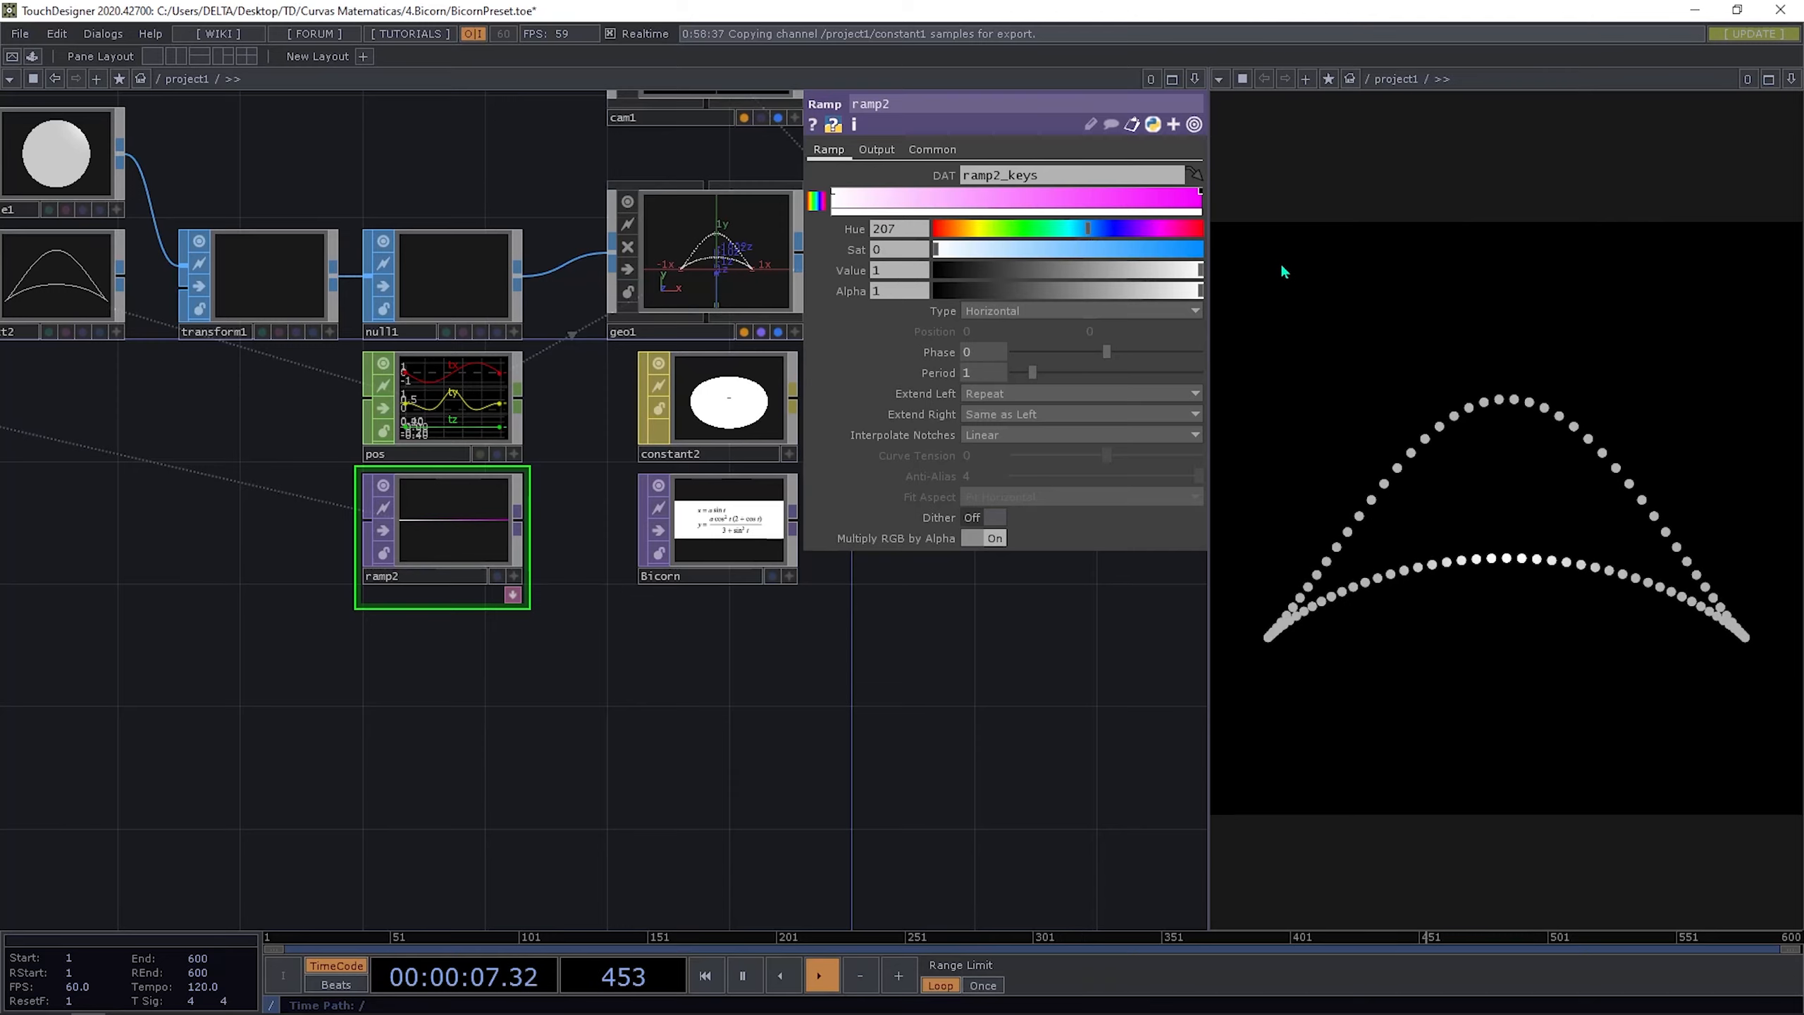
pyautogui.moveTo(1144, 250); pyautogui.dragTo(1302, 246)
pyautogui.moveTo(1087, 233); pyautogui.dragTo(1076, 239)
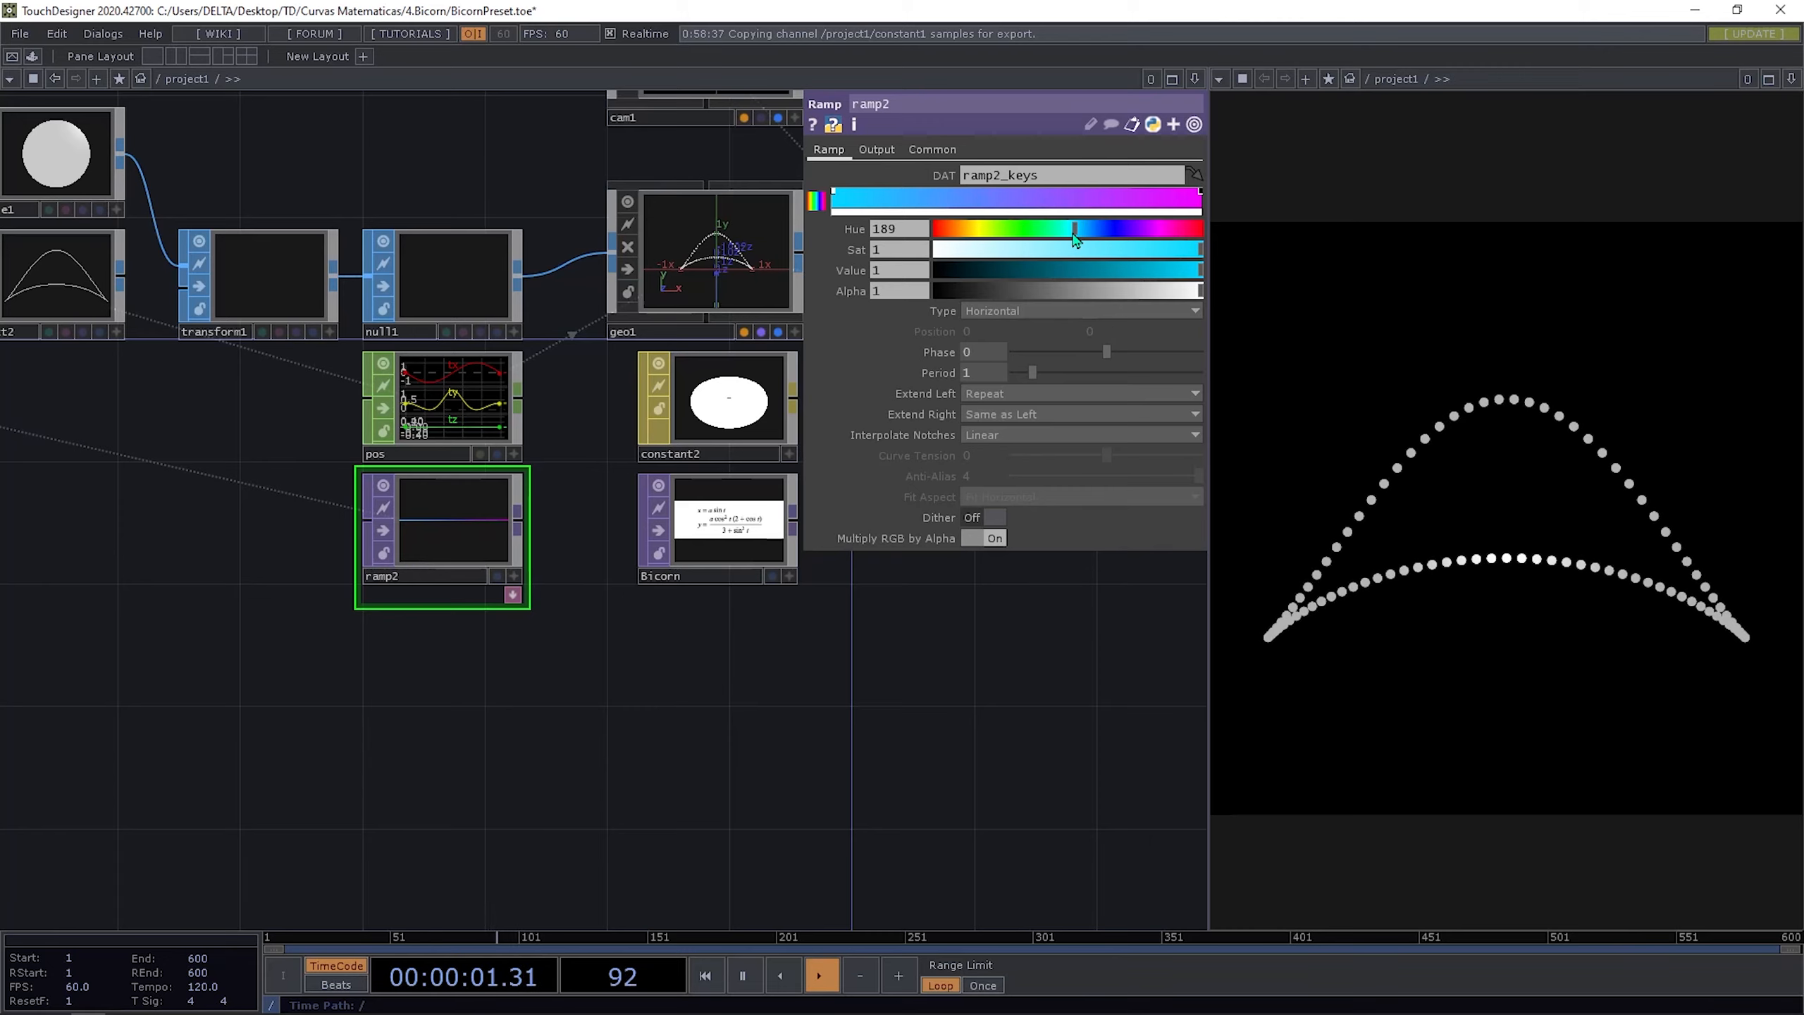
# Step: Bring up geo1's instance colour parameters and rename the ramp2 operator as color
pyautogui.click(668, 230)
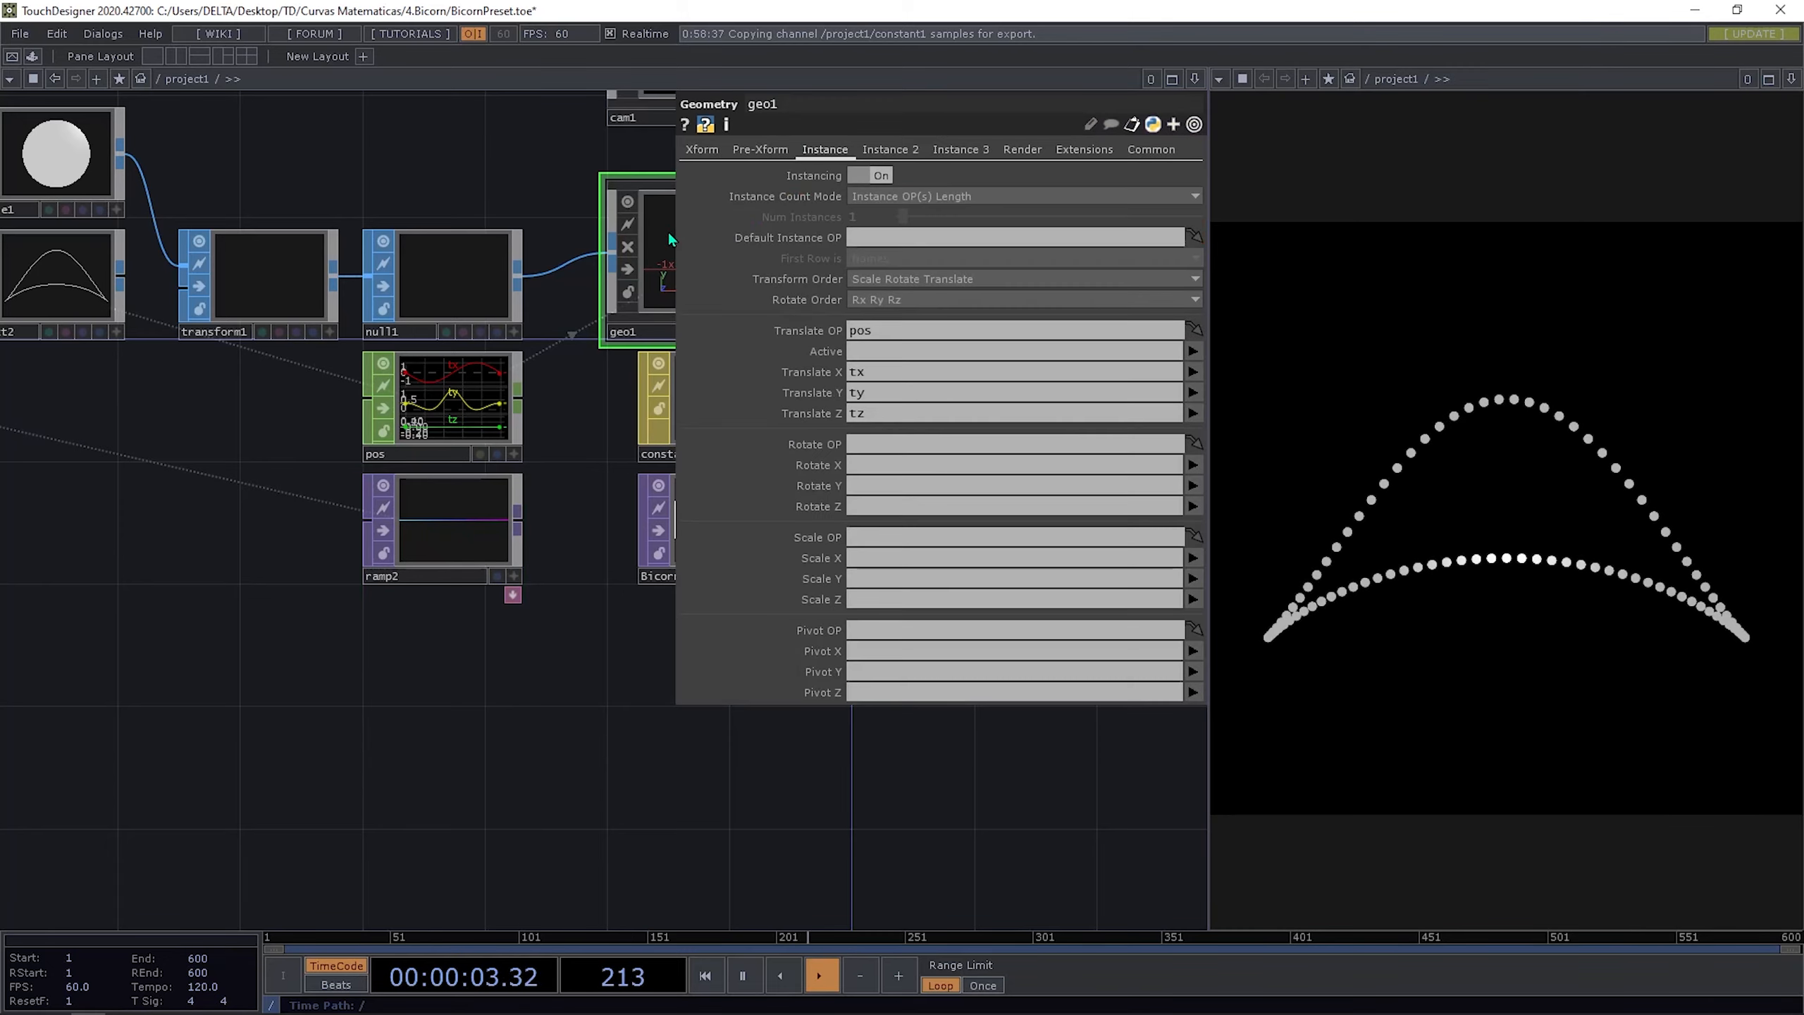
pyautogui.moveTo(551, 425); pyautogui.dragTo(373, 427)
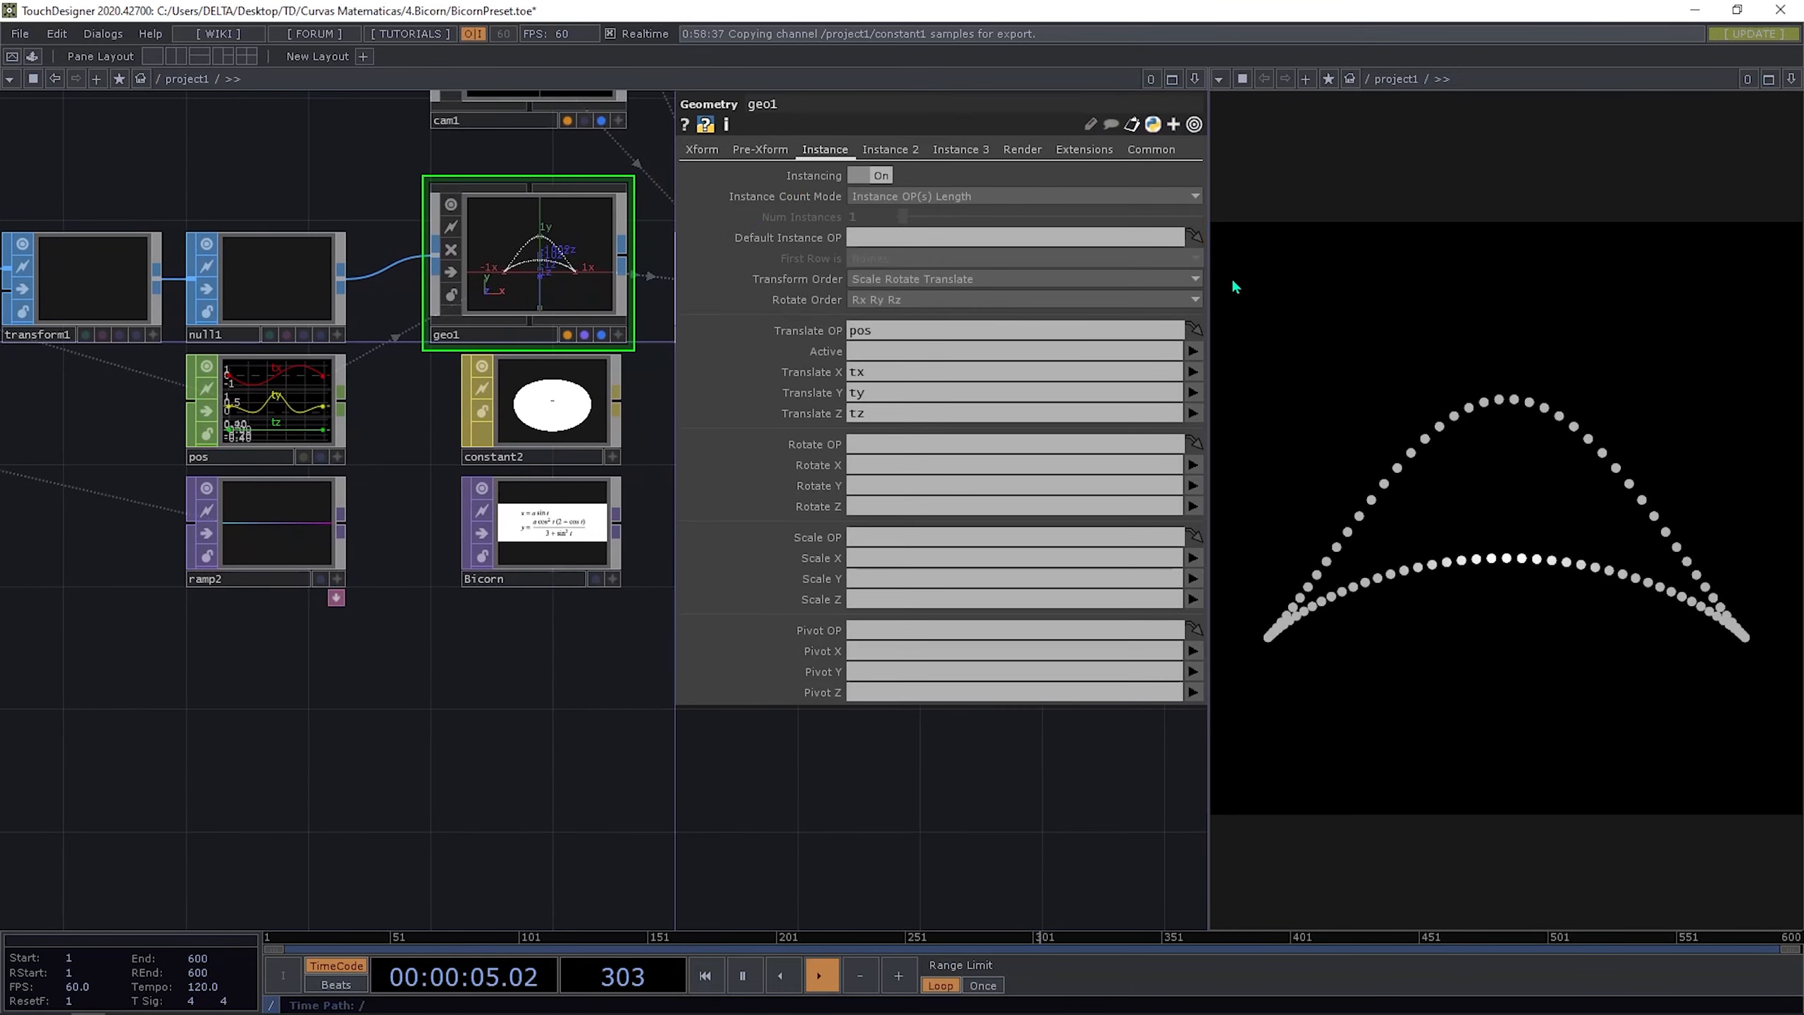
pyautogui.click(898, 157)
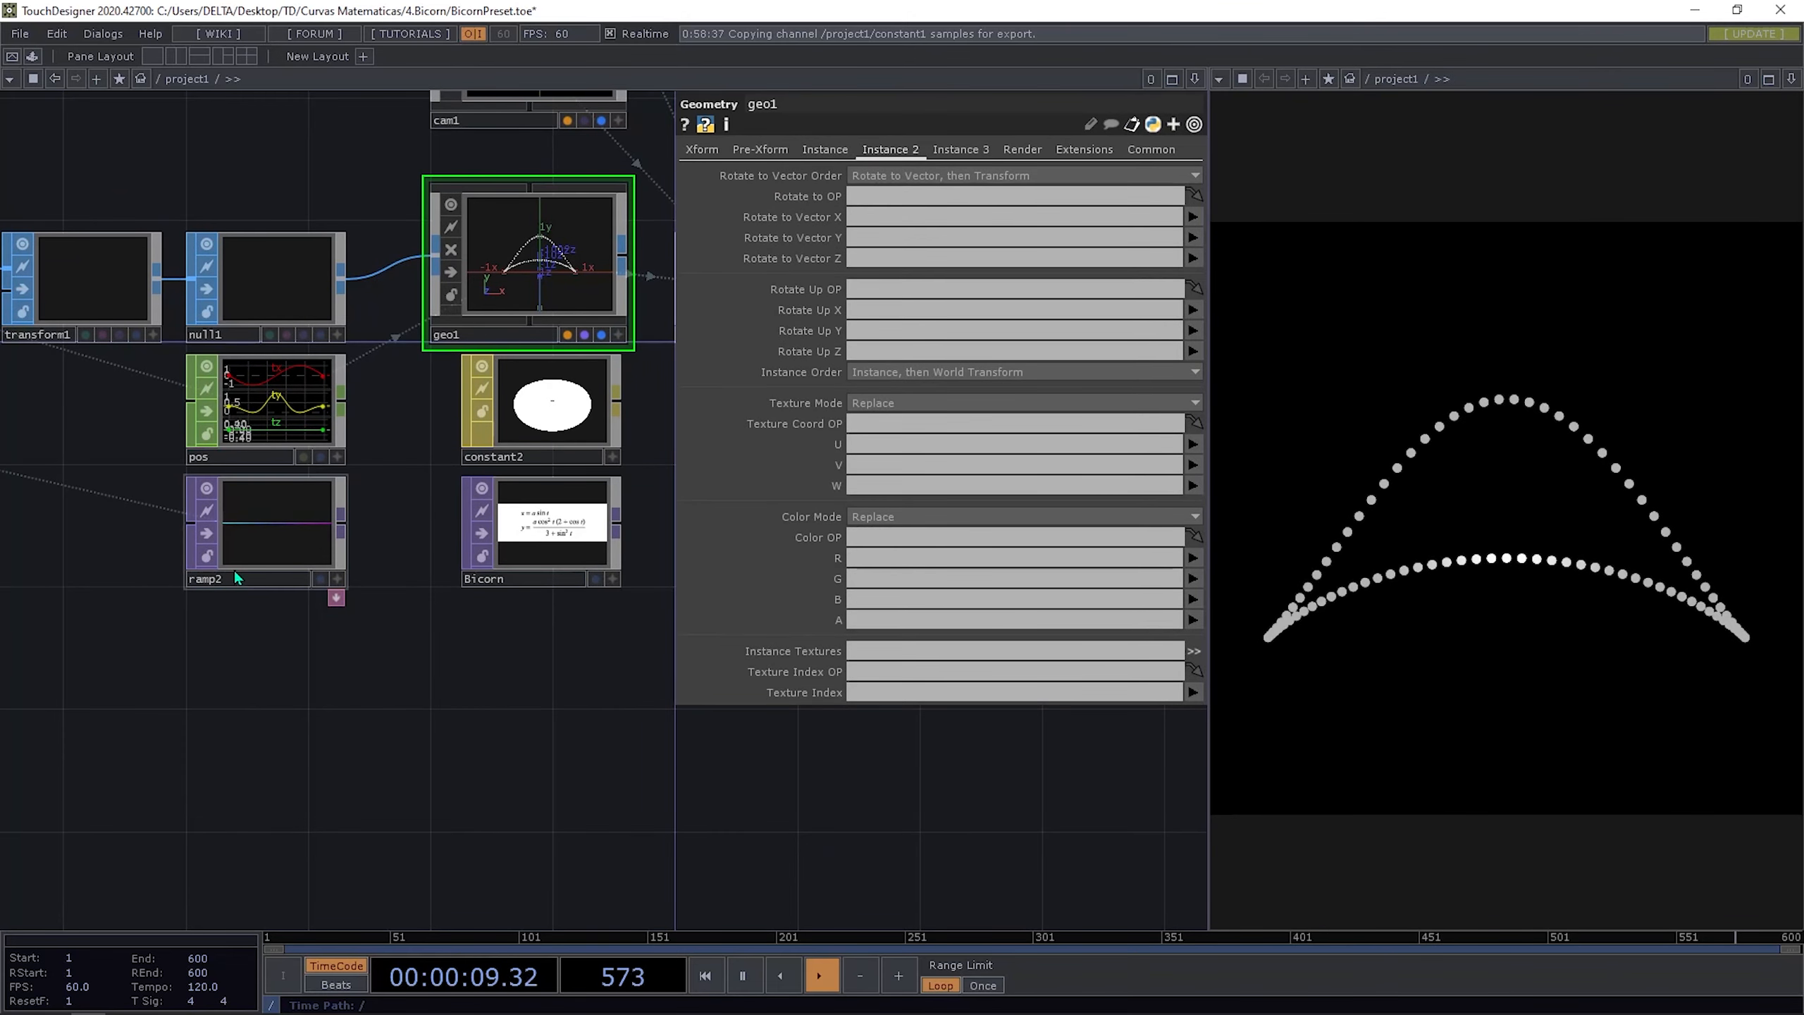
pyautogui.moveTo(259, 560)
pyautogui.mouseDown()
pyautogui.moveTo(899, 547)
pyautogui.moveTo(233, 548)
pyautogui.mouseUp()
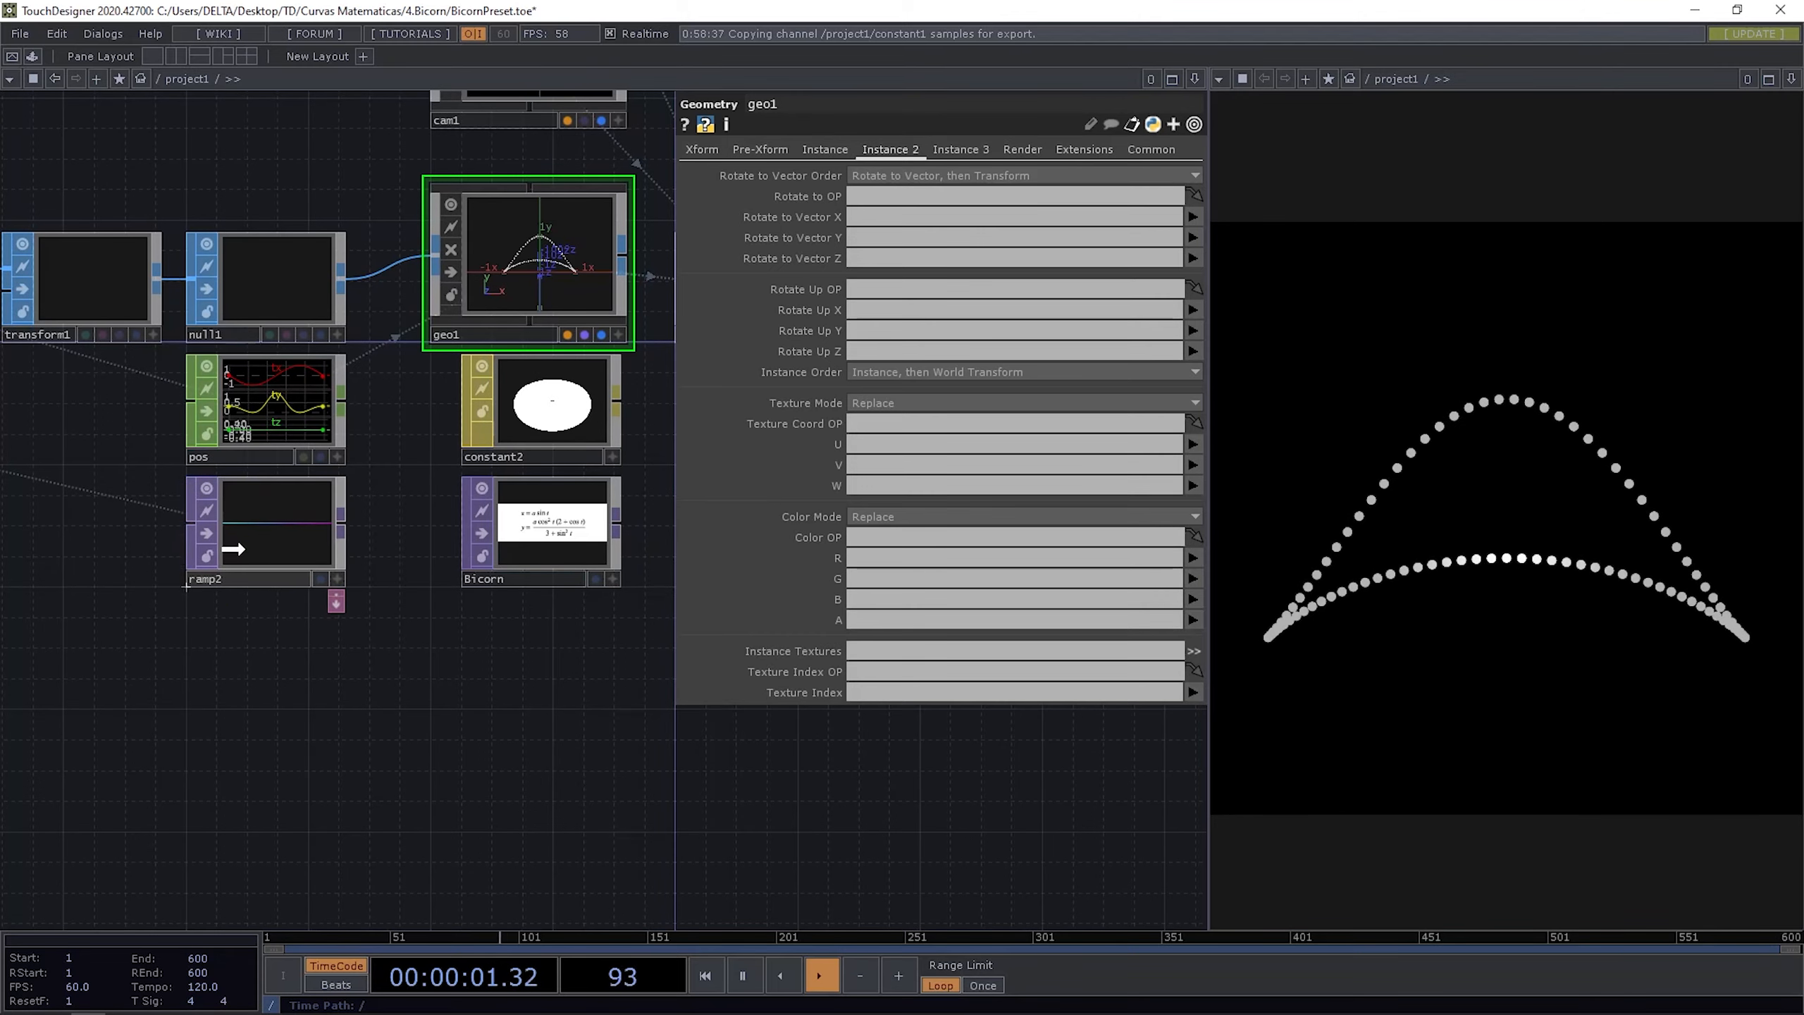
pyautogui.click(221, 580)
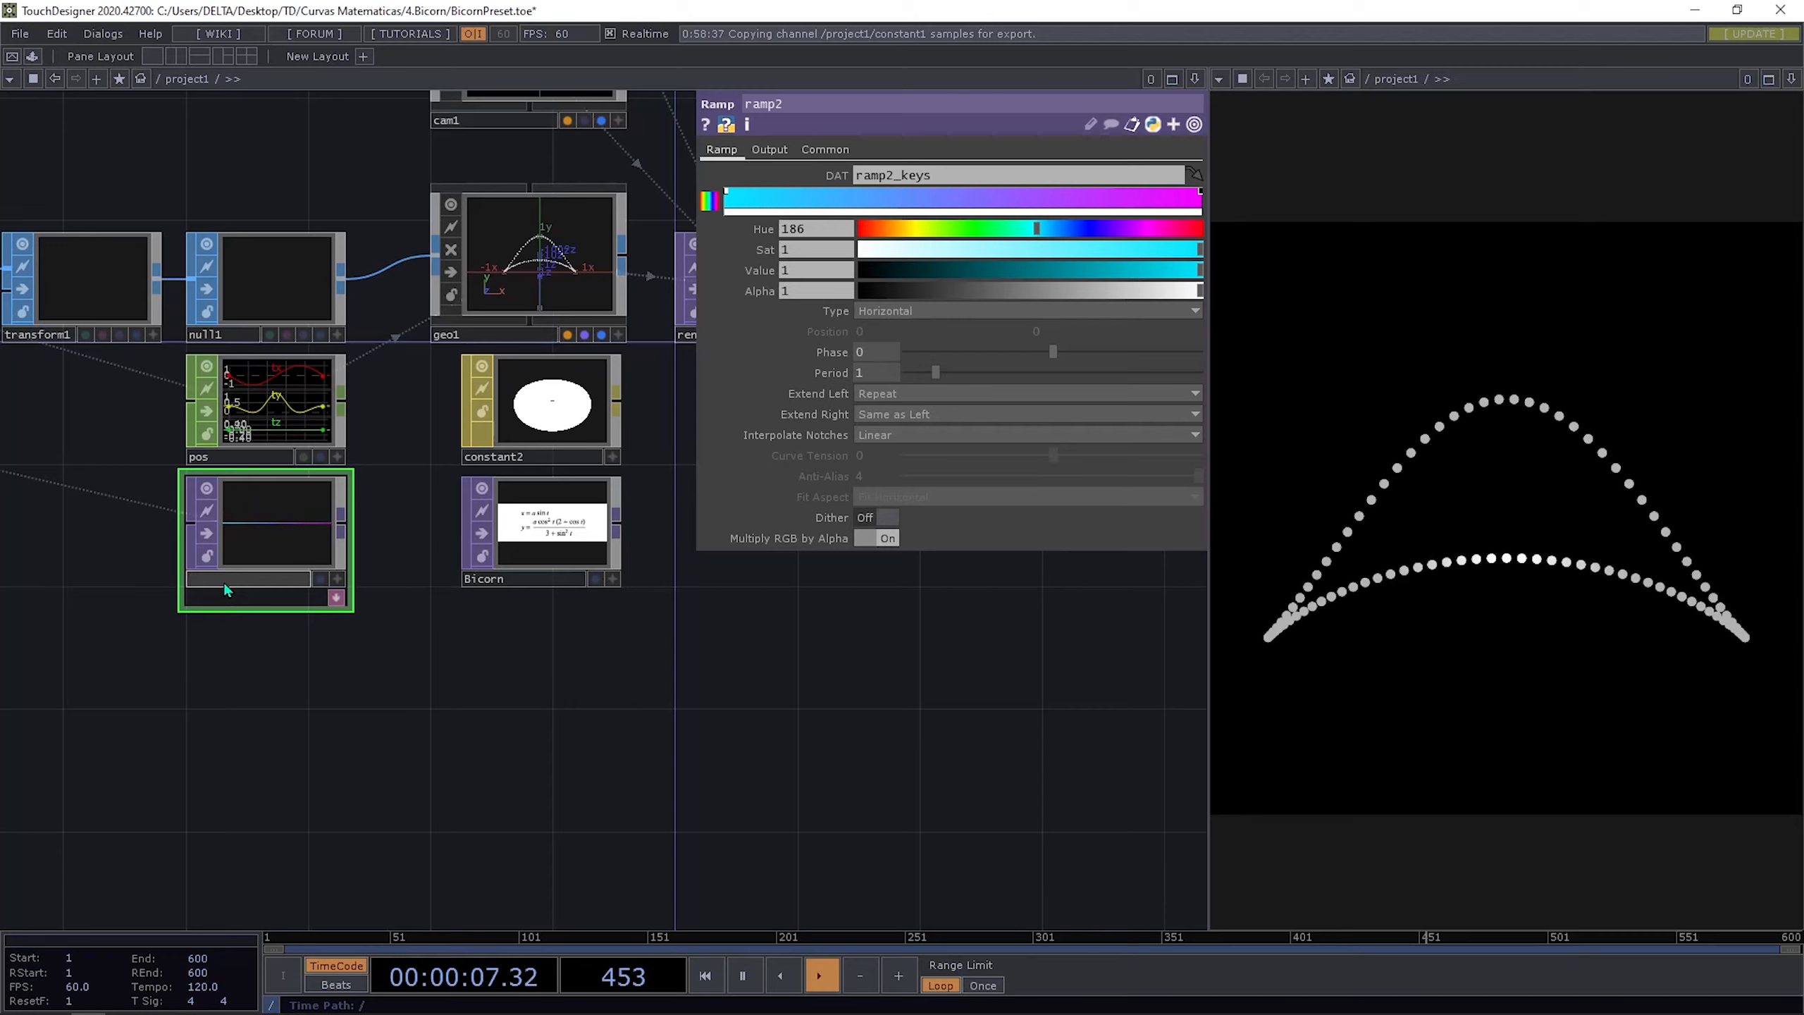
pyautogui.write('color')
pyautogui.press('Return')
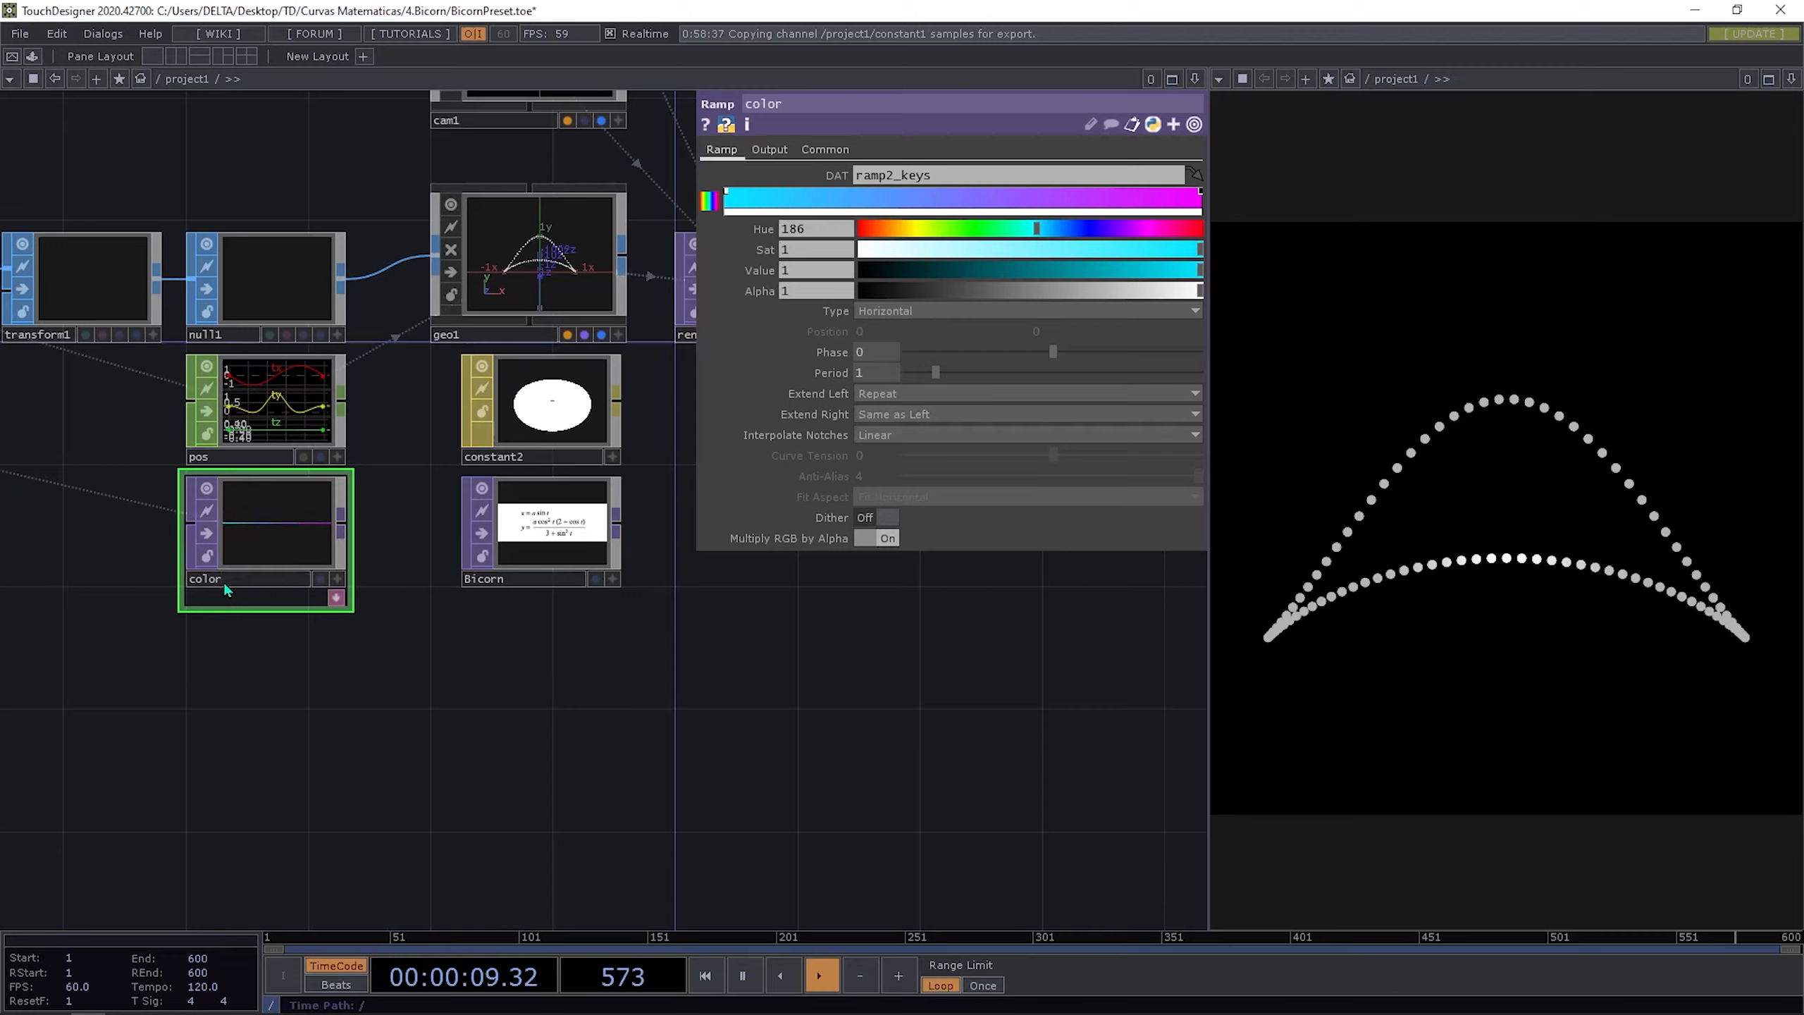
# Step: Assign color as geo1's instance Color OP and map its r, g and b channels to R, G and B
pyautogui.click(465, 505)
pyautogui.click(540, 312)
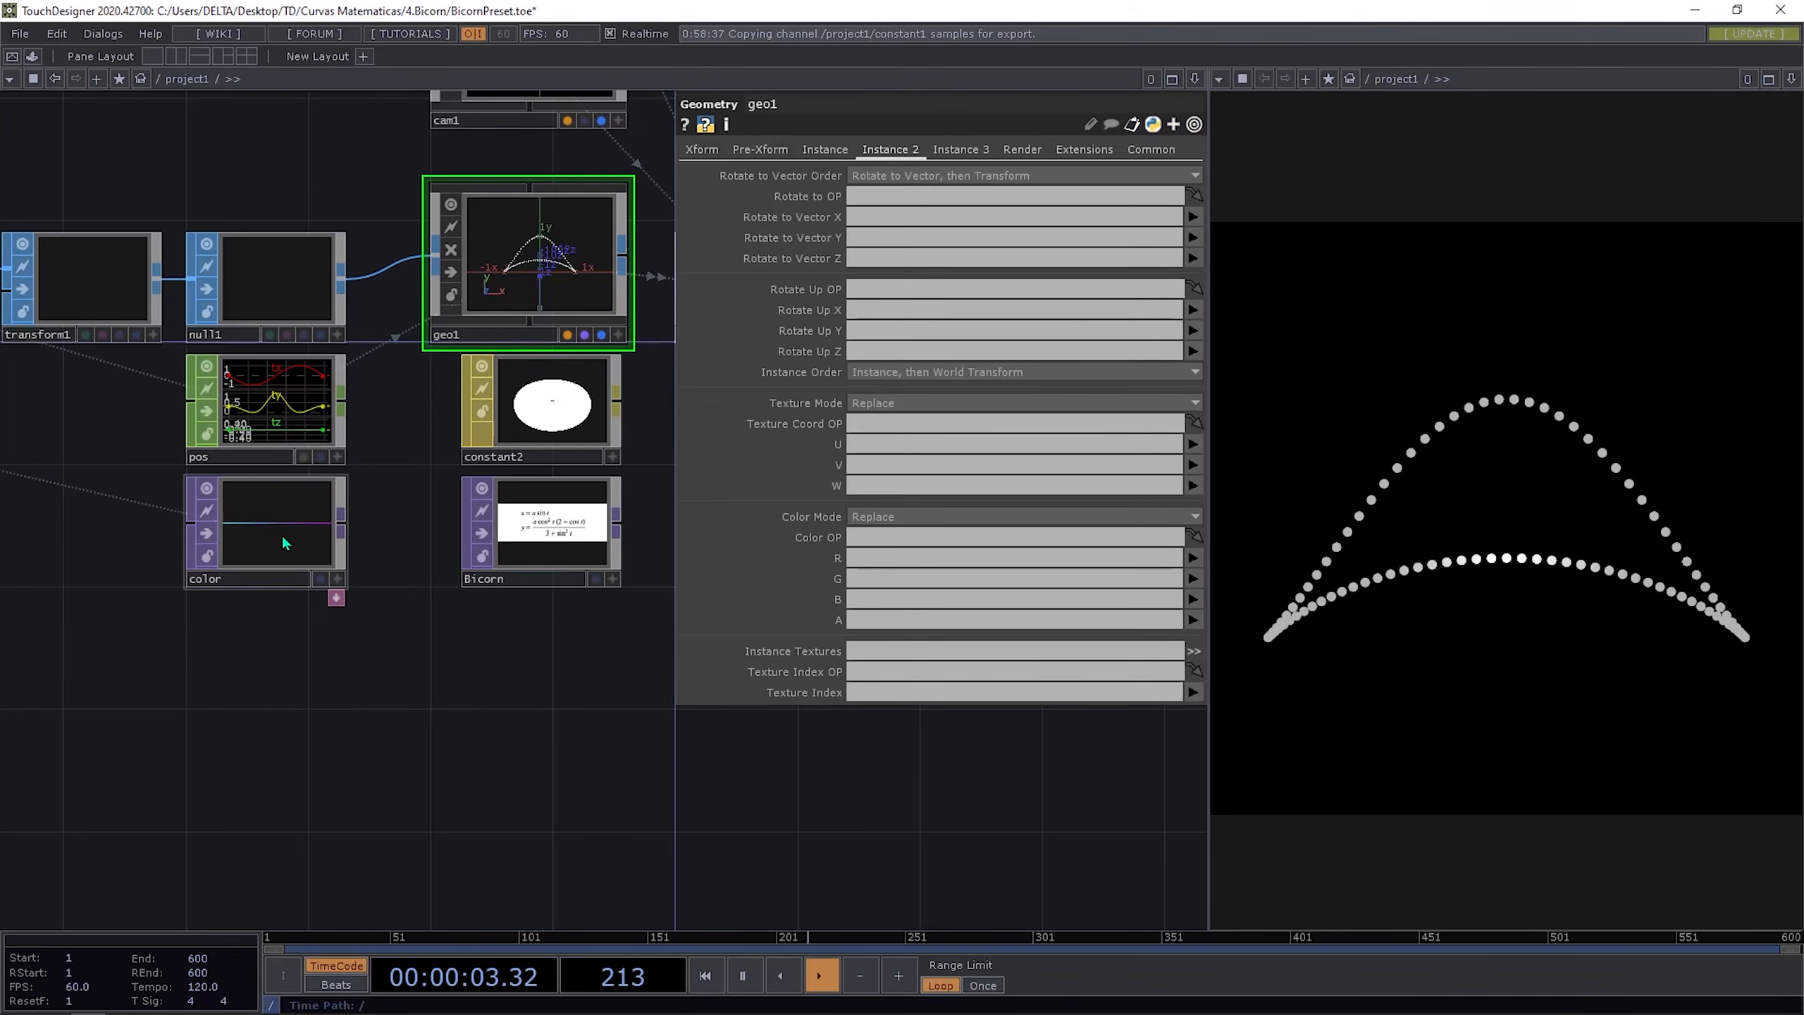
pyautogui.moveTo(283, 534); pyautogui.dragTo(909, 536)
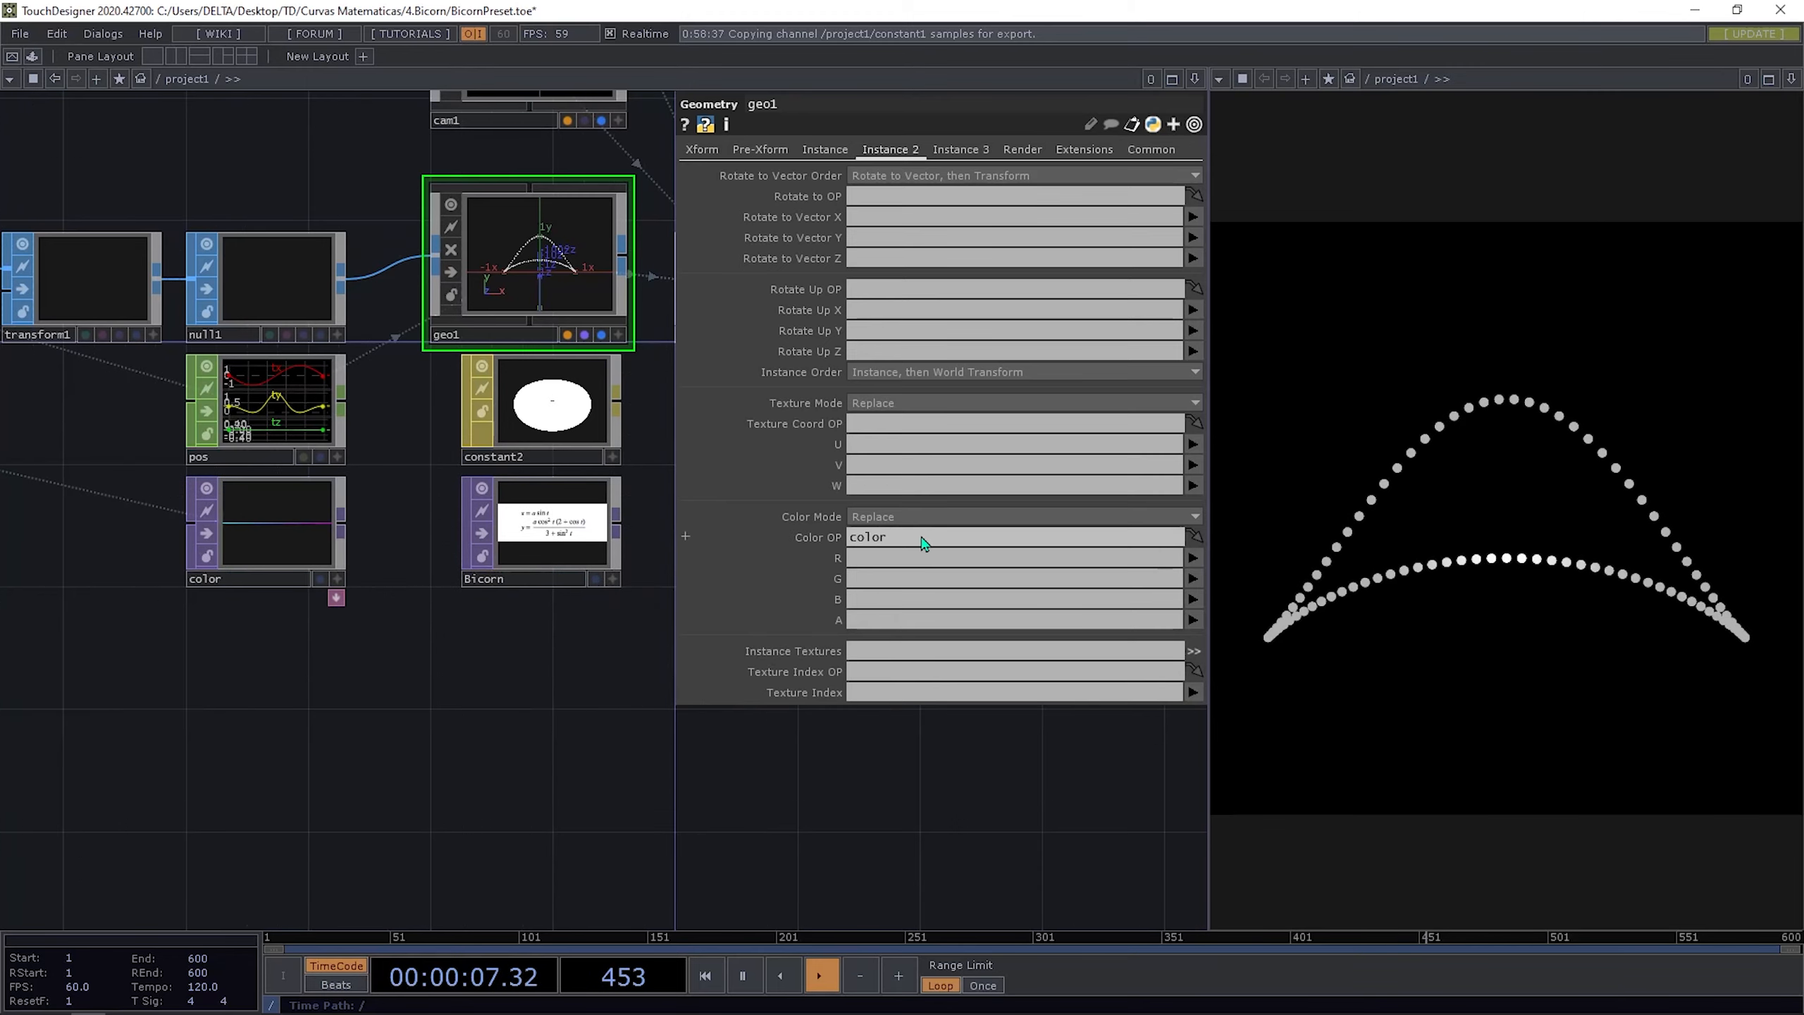
pyautogui.click(1193, 559)
pyautogui.click(1196, 581)
pyautogui.click(1193, 580)
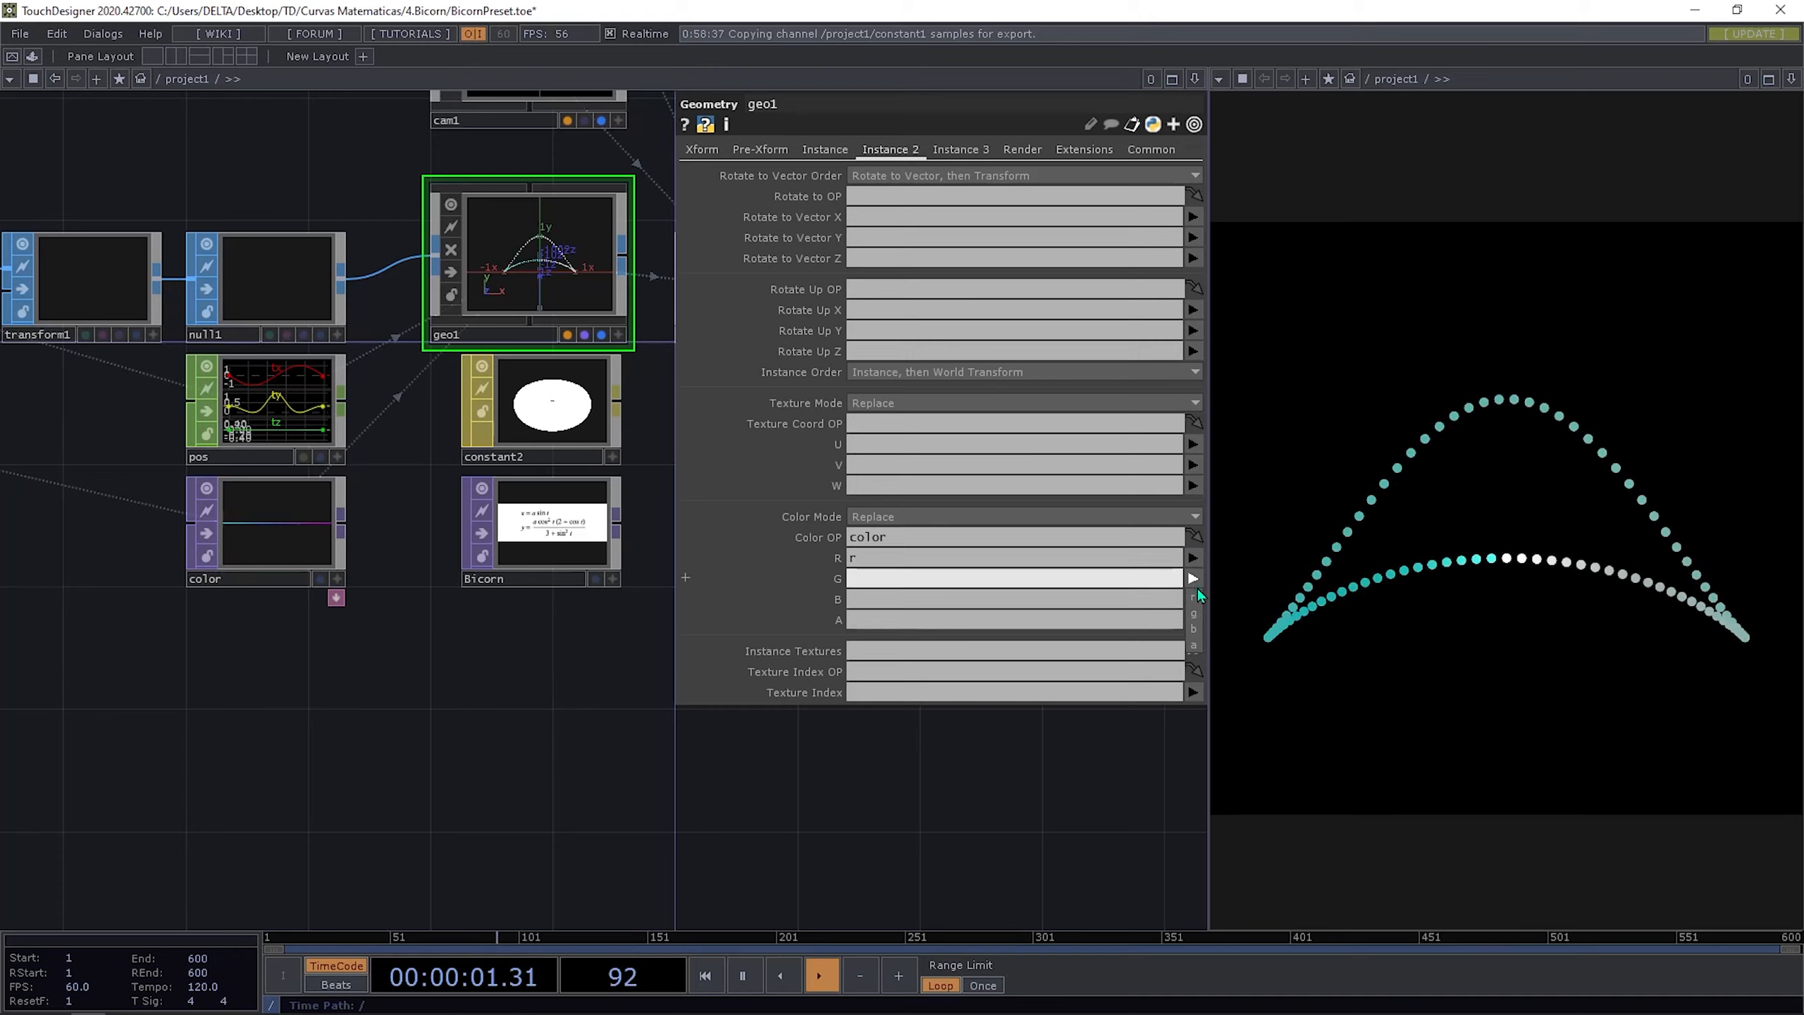
pyautogui.click(1195, 612)
pyautogui.click(1194, 604)
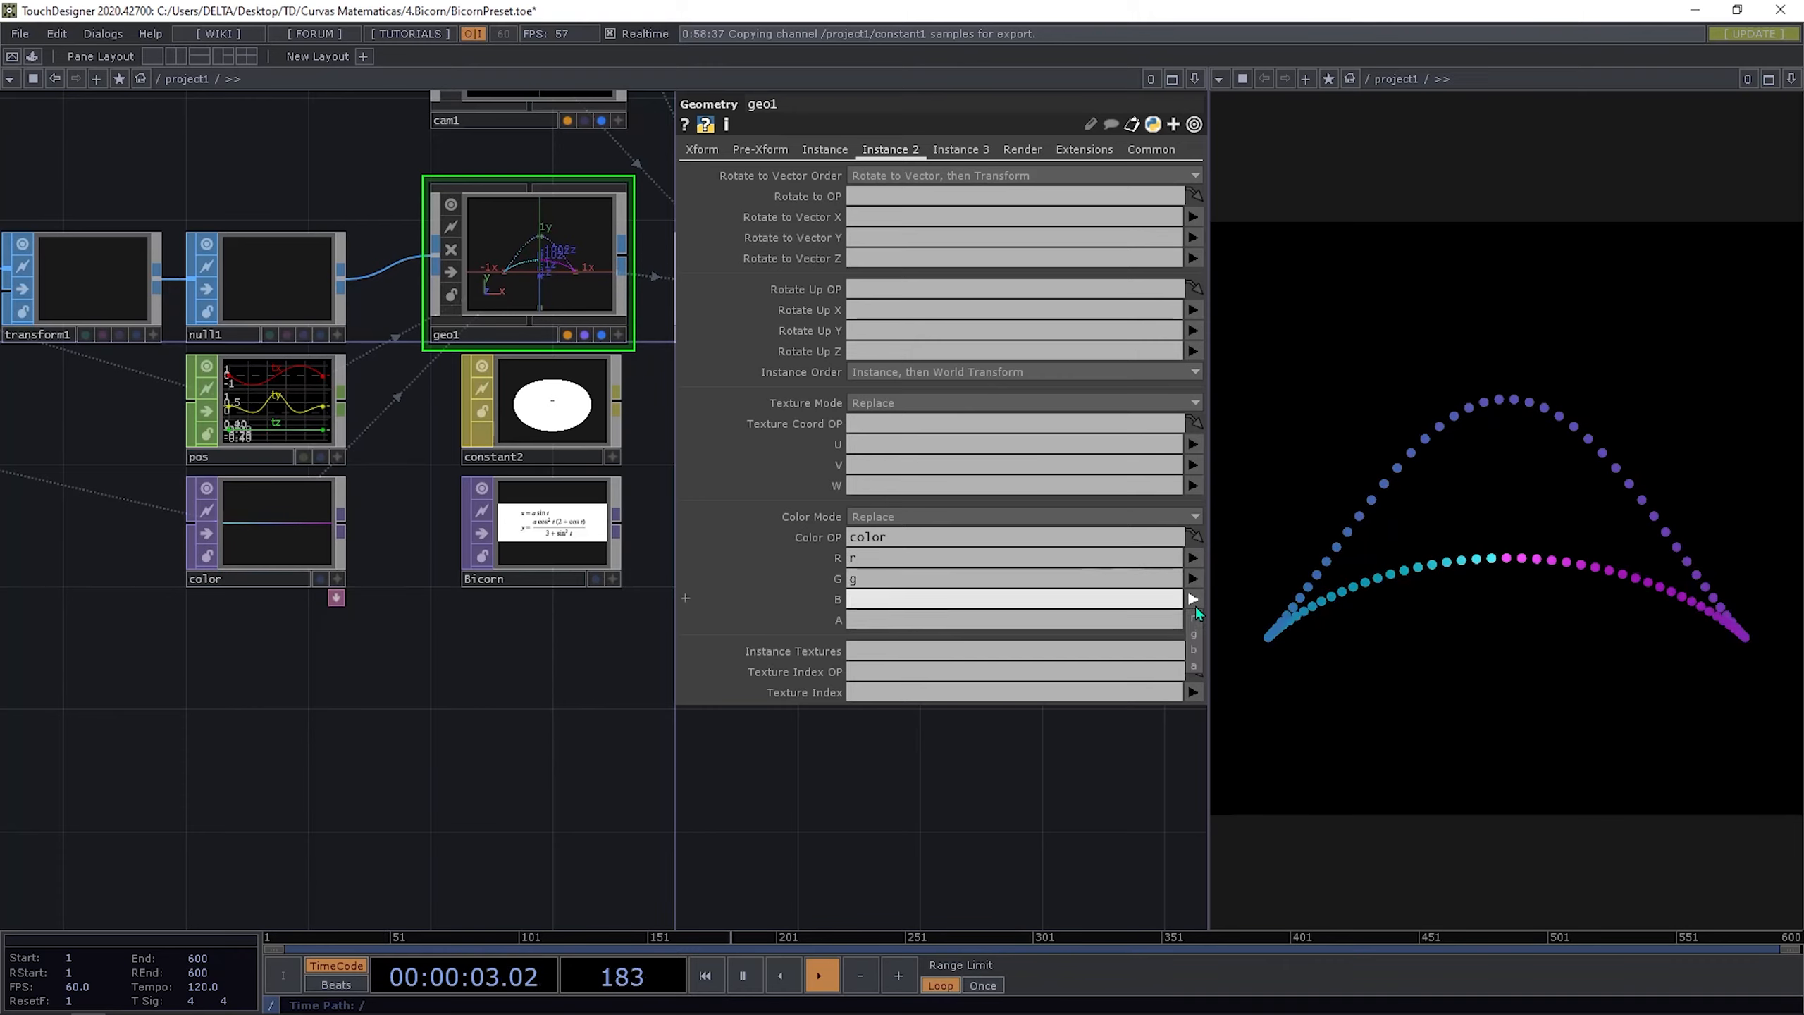
pyautogui.click(1196, 652)
# Step: Shift the color ramp's phase to -0.01
pyautogui.moveTo(470, 721)
pyautogui.mouseDown()
pyautogui.moveTo(550, 712)
pyautogui.moveTo(491, 712)
pyautogui.mouseUp()
pyautogui.moveTo(129, 718); pyautogui.dragTo(212, 725)
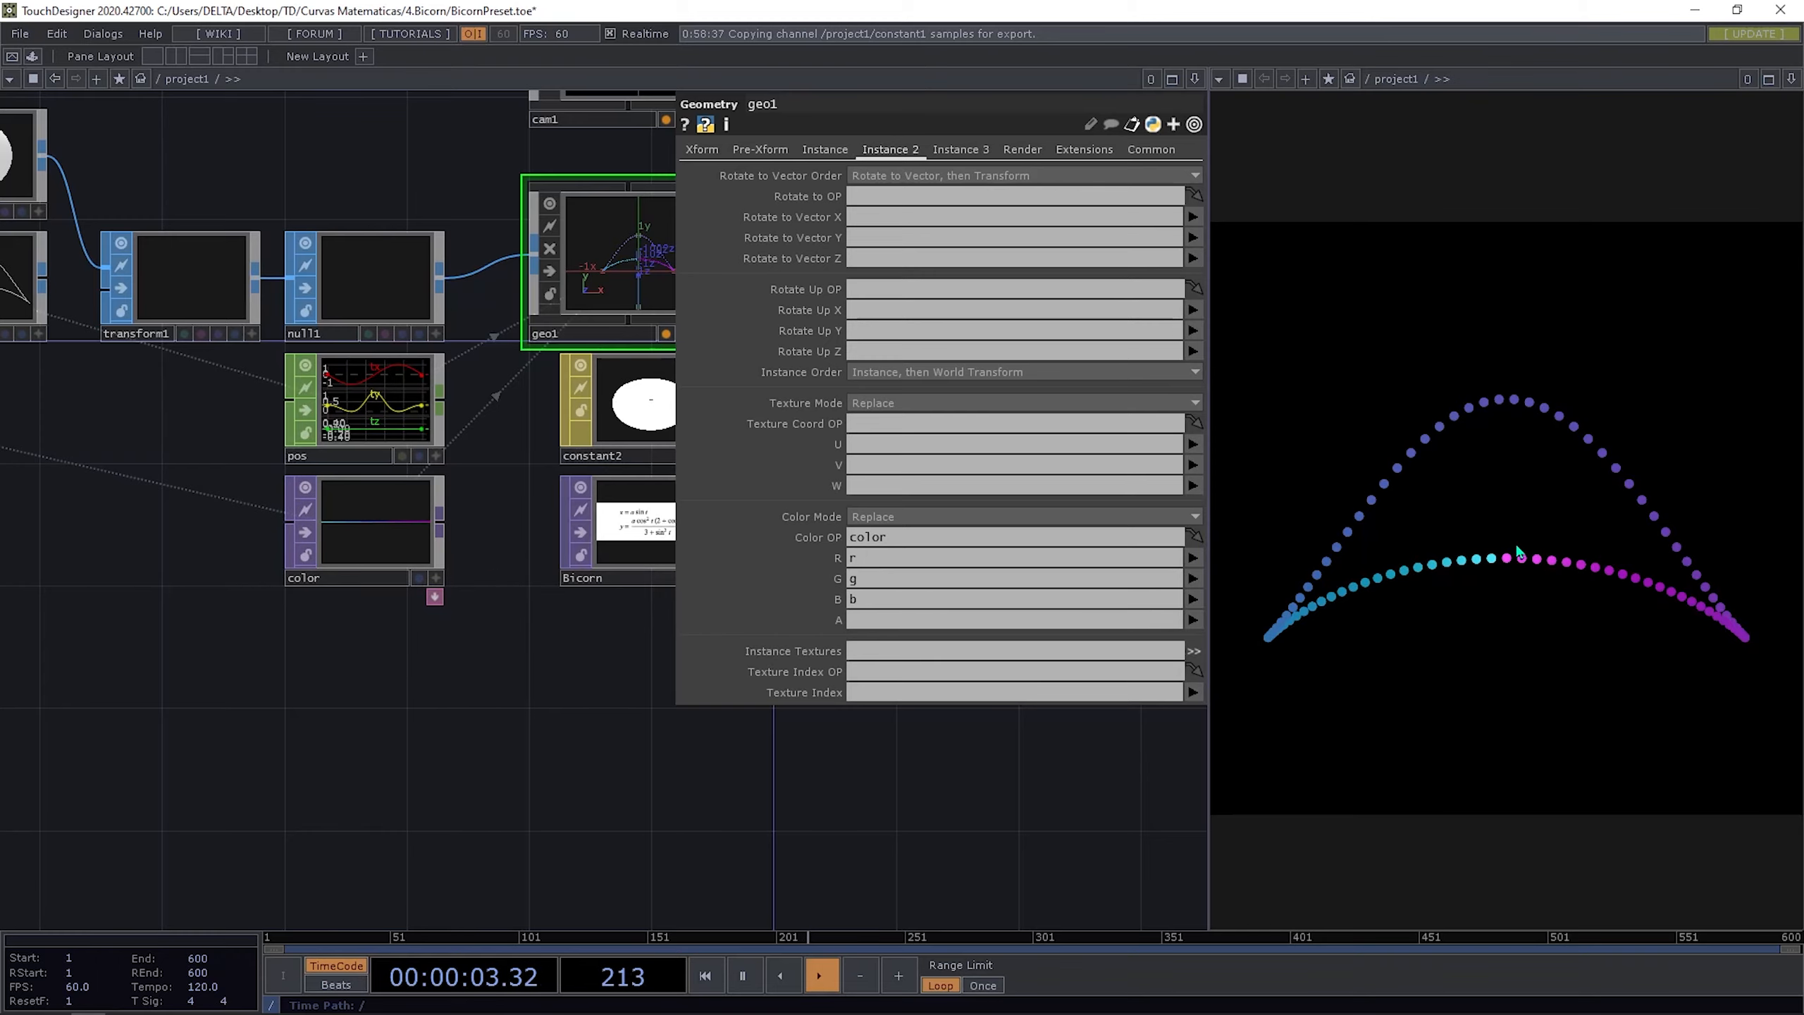
pyautogui.click(378, 548)
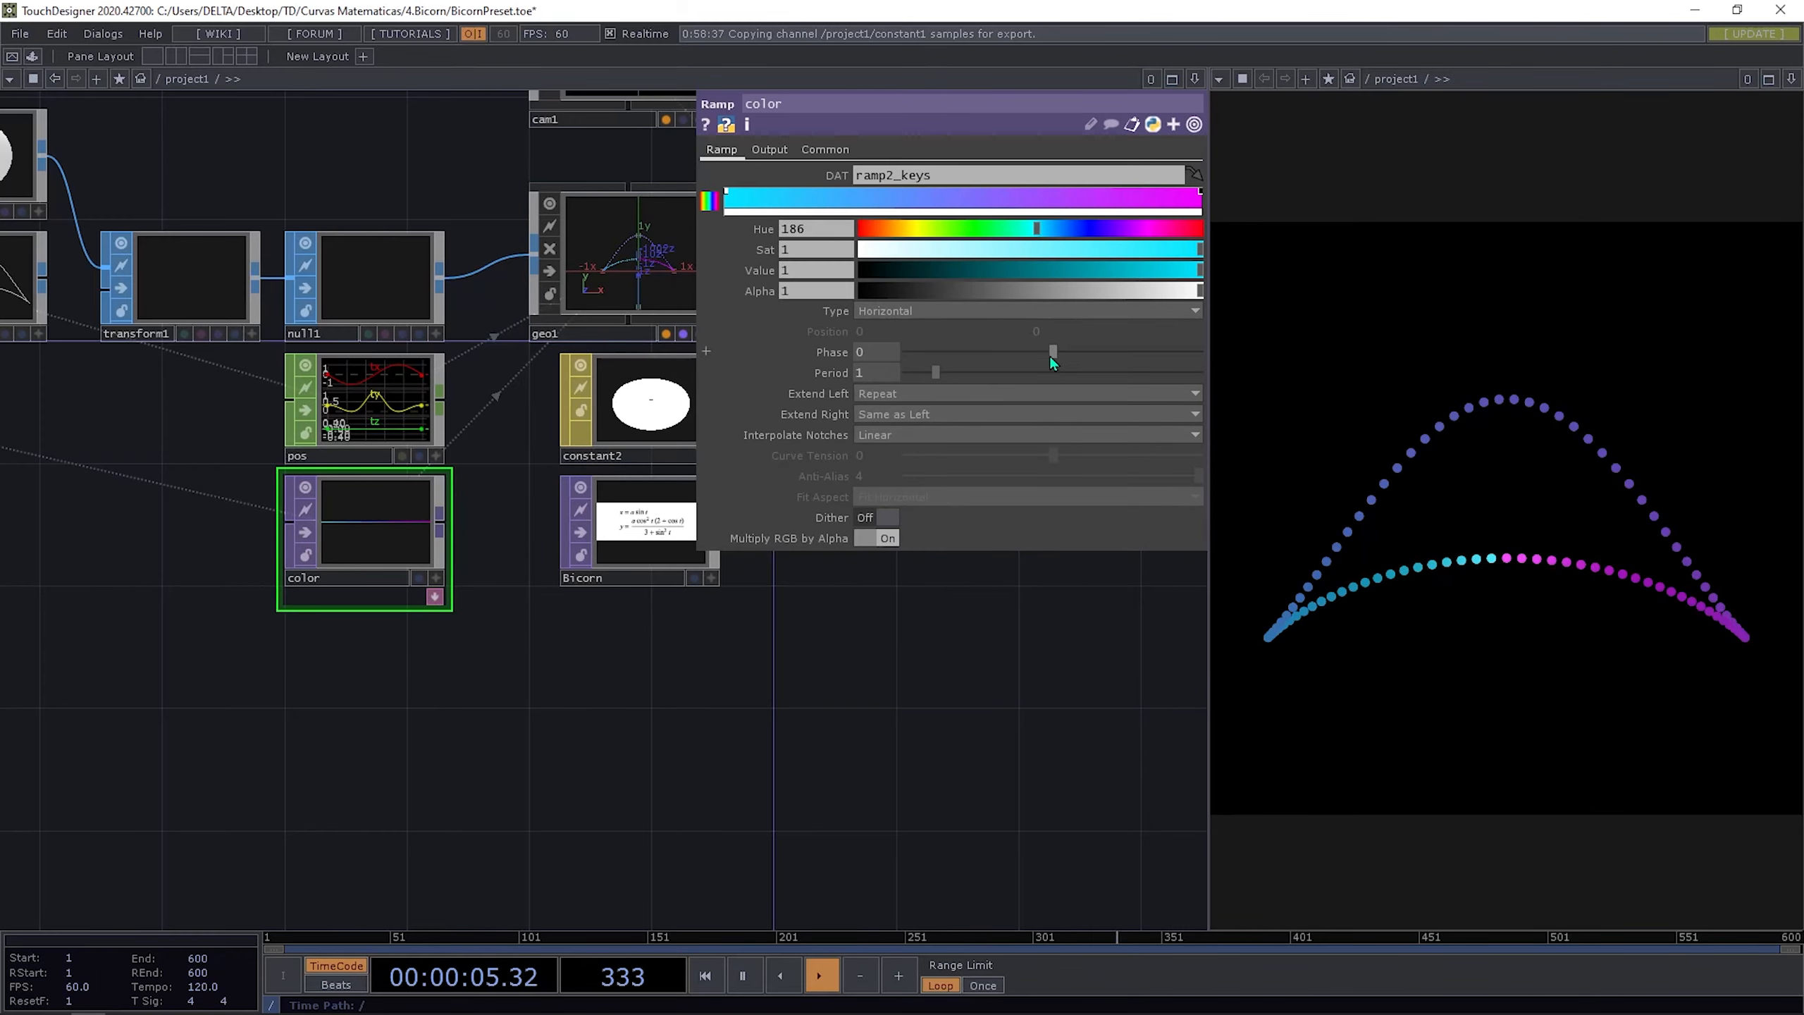
pyautogui.moveTo(1050, 353)
pyautogui.mouseDown()
pyautogui.moveTo(1159, 358)
pyautogui.moveTo(974, 349)
pyautogui.moveTo(1202, 353)
pyautogui.moveTo(1036, 356)
pyautogui.moveTo(1124, 355)
pyautogui.moveTo(1060, 356)
pyautogui.mouseUp()
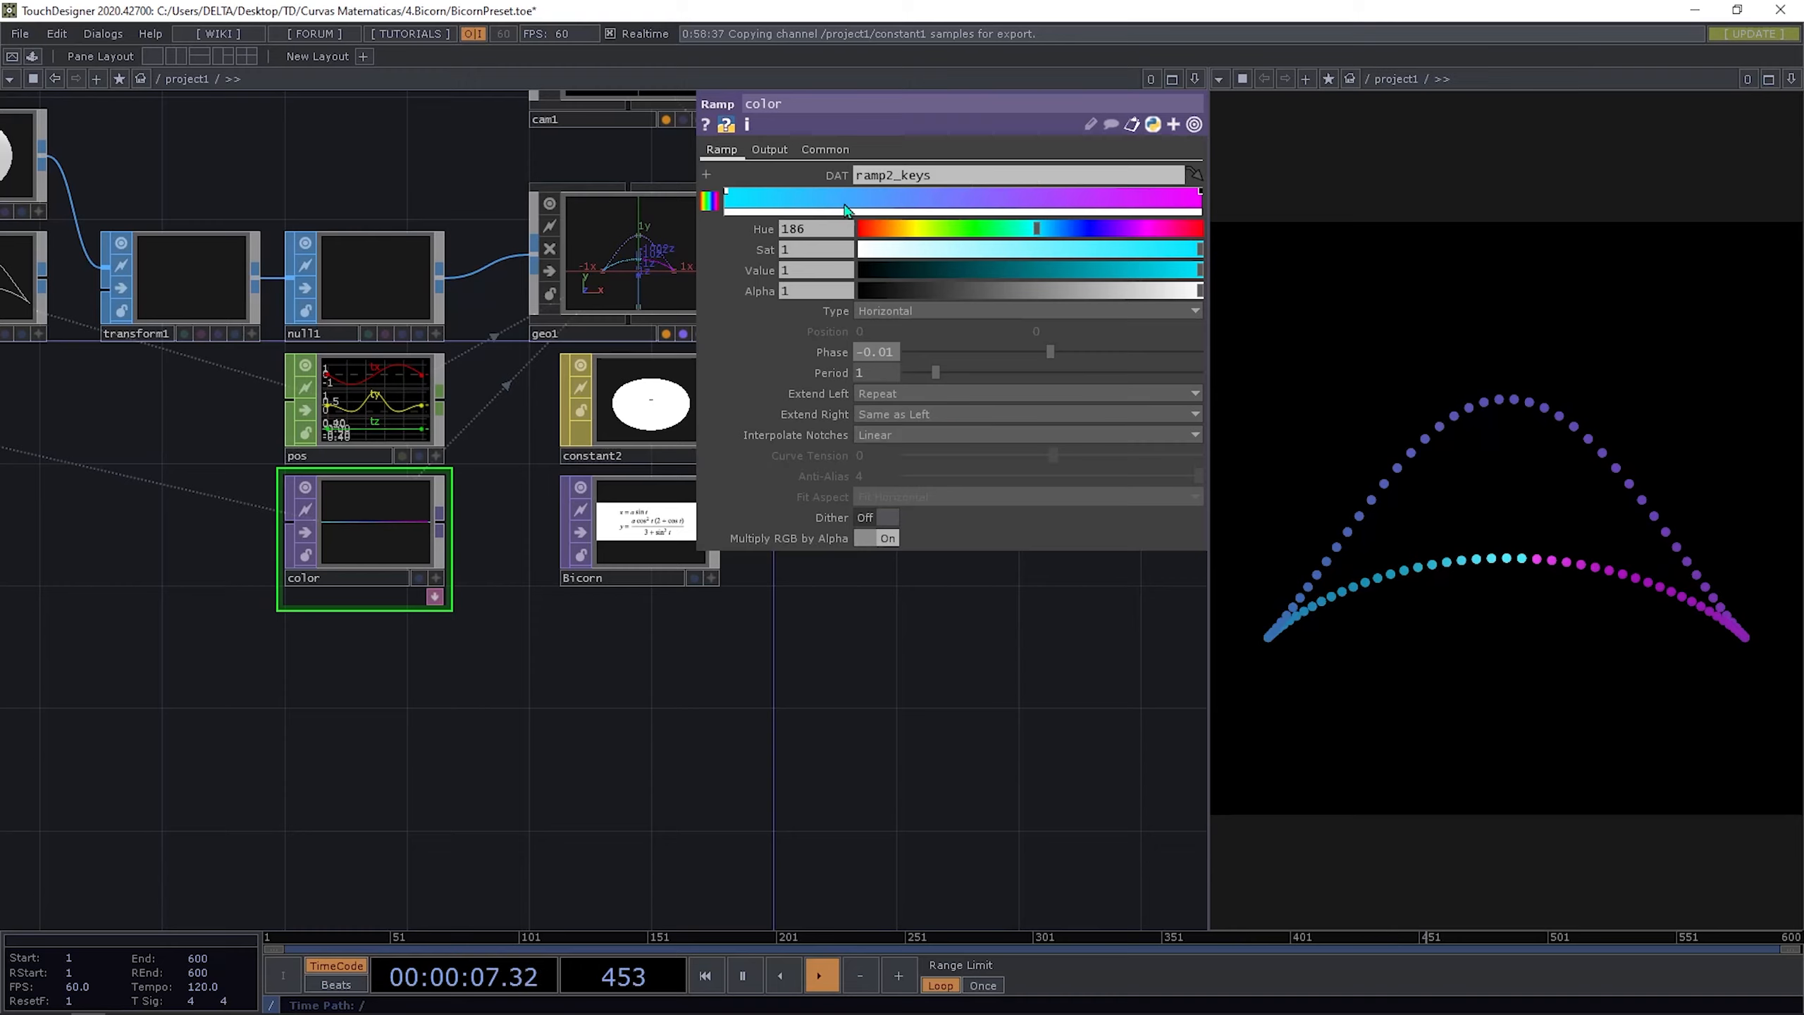
# Step: Move the color ramp's magenta key to the middle of the gradient and try a phase of 0.588
pyautogui.click(1201, 193)
pyautogui.moveTo(1201, 193); pyautogui.dragTo(975, 207)
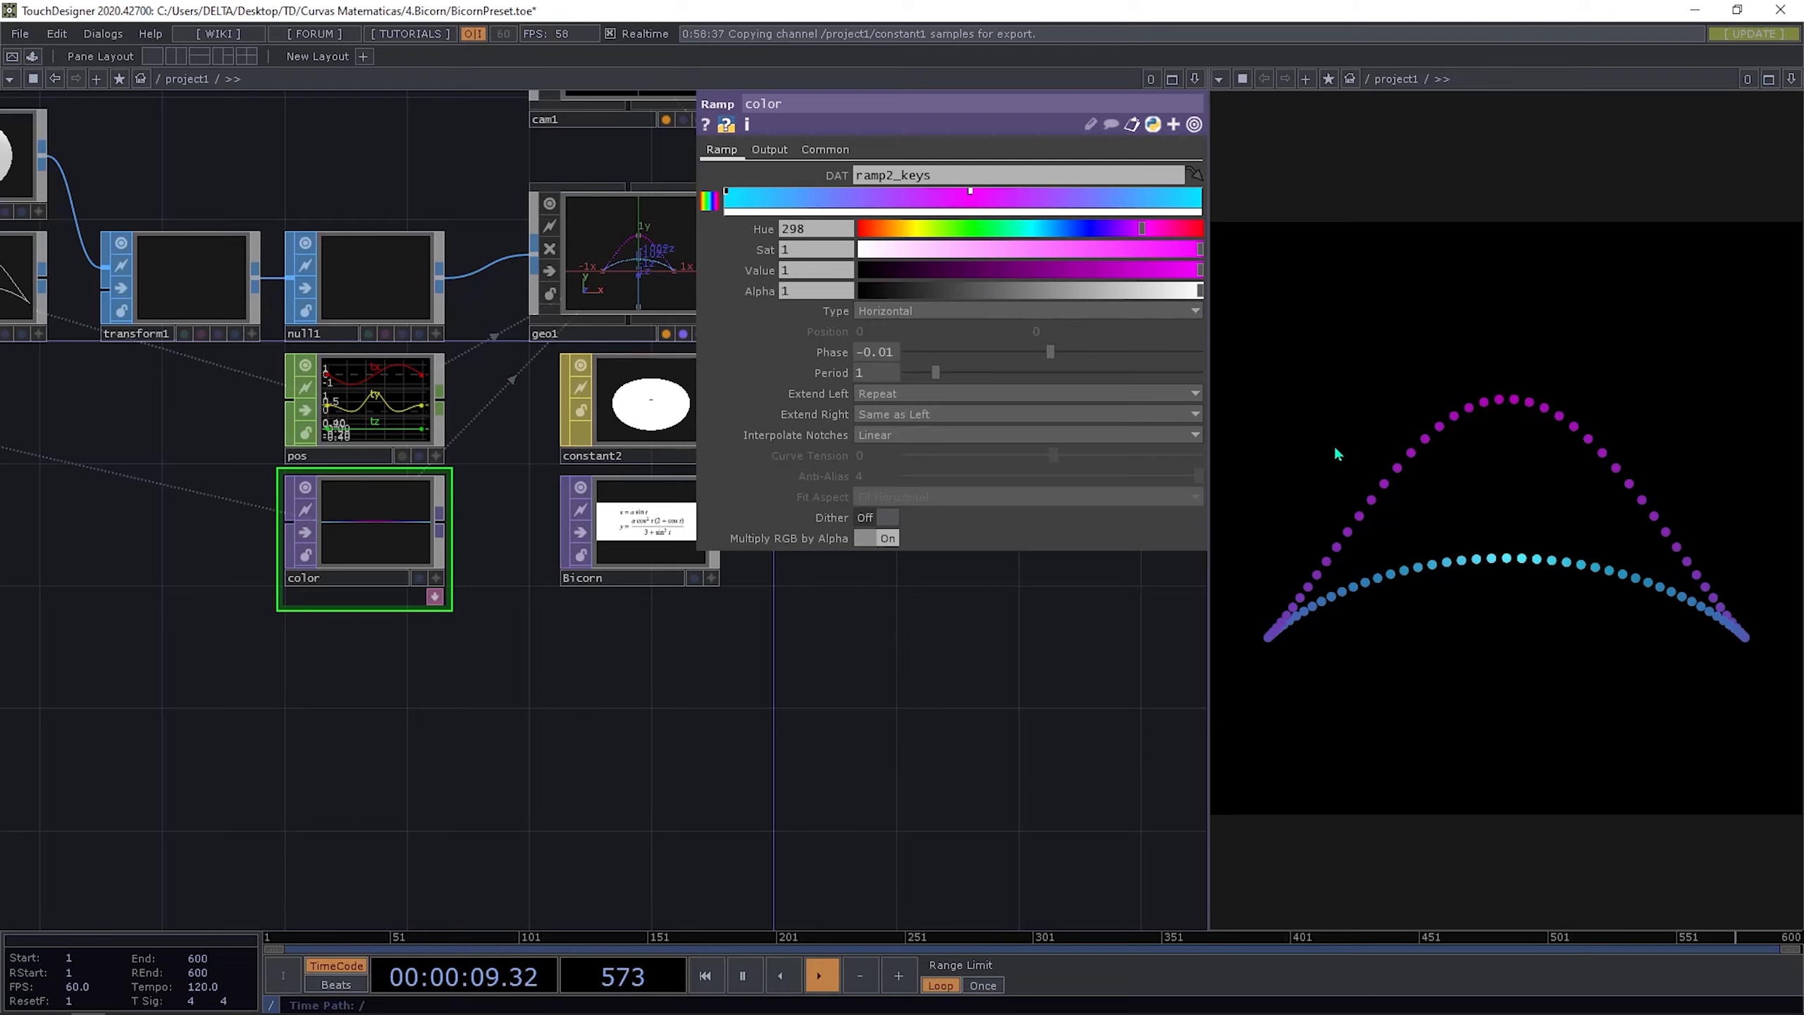
pyautogui.moveTo(1050, 361); pyautogui.dragTo(1142, 359)
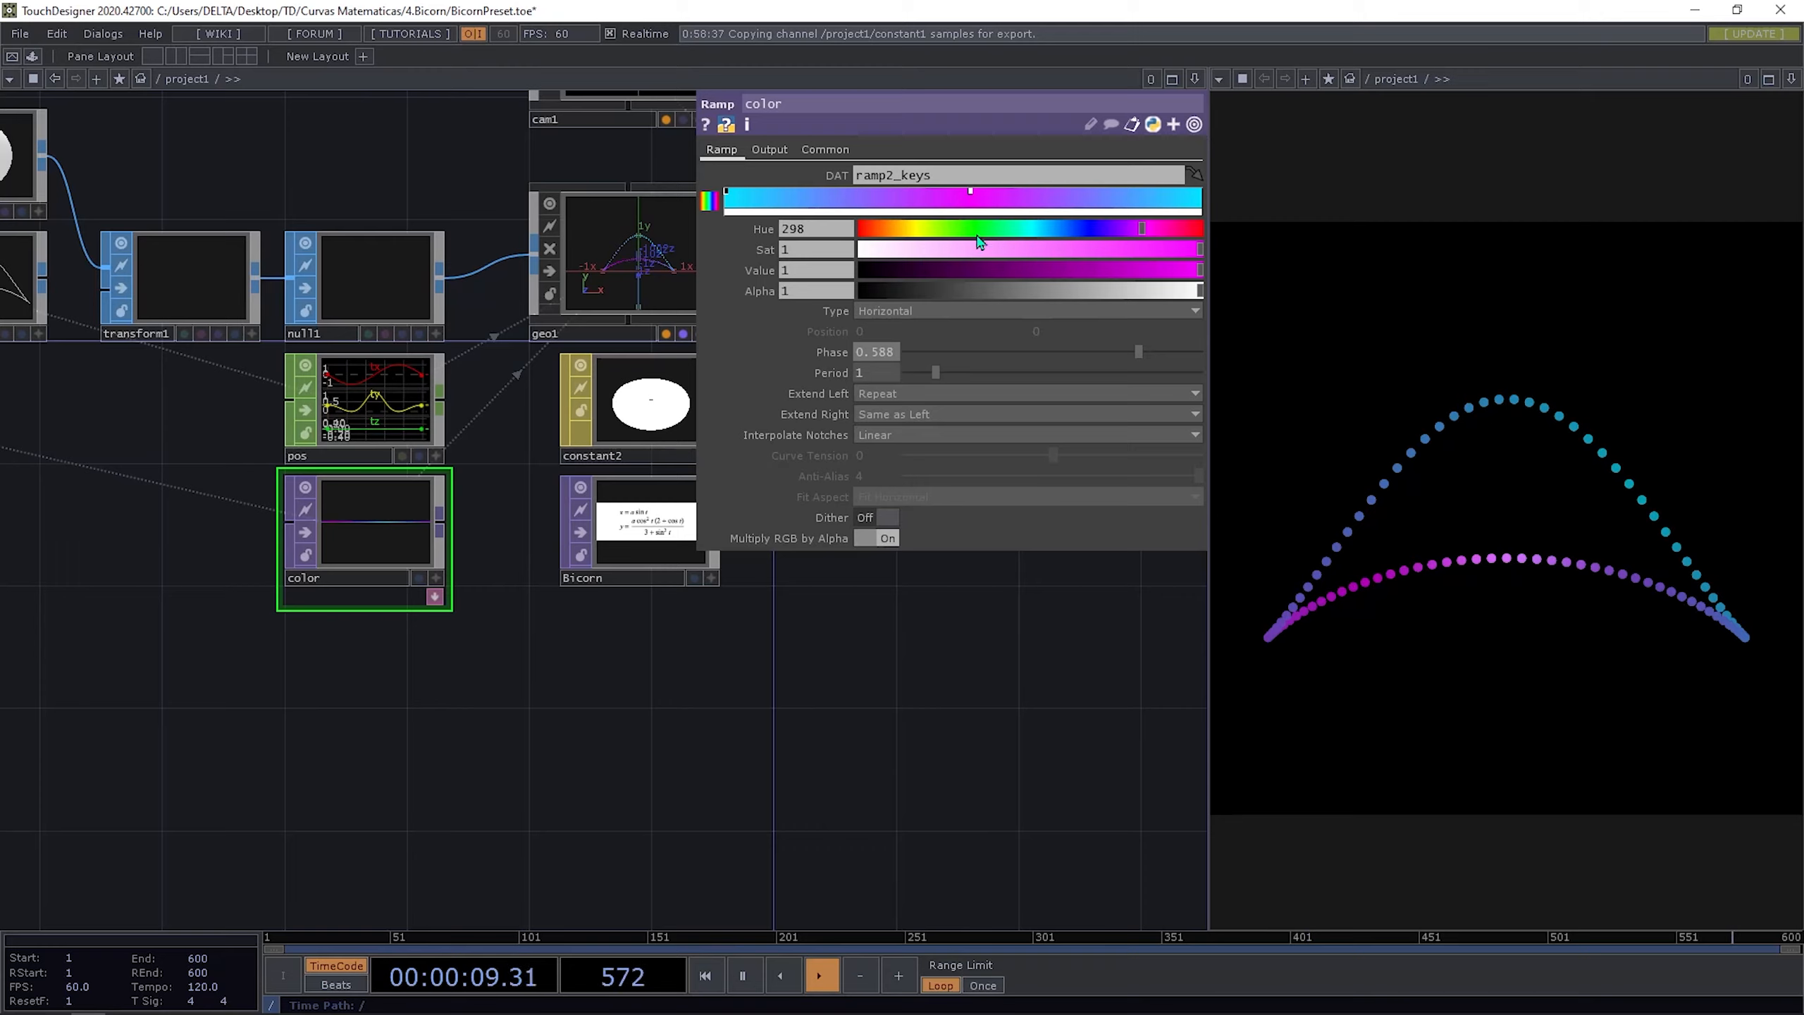
pyautogui.moveTo(984, 202); pyautogui.dragTo(1214, 204)
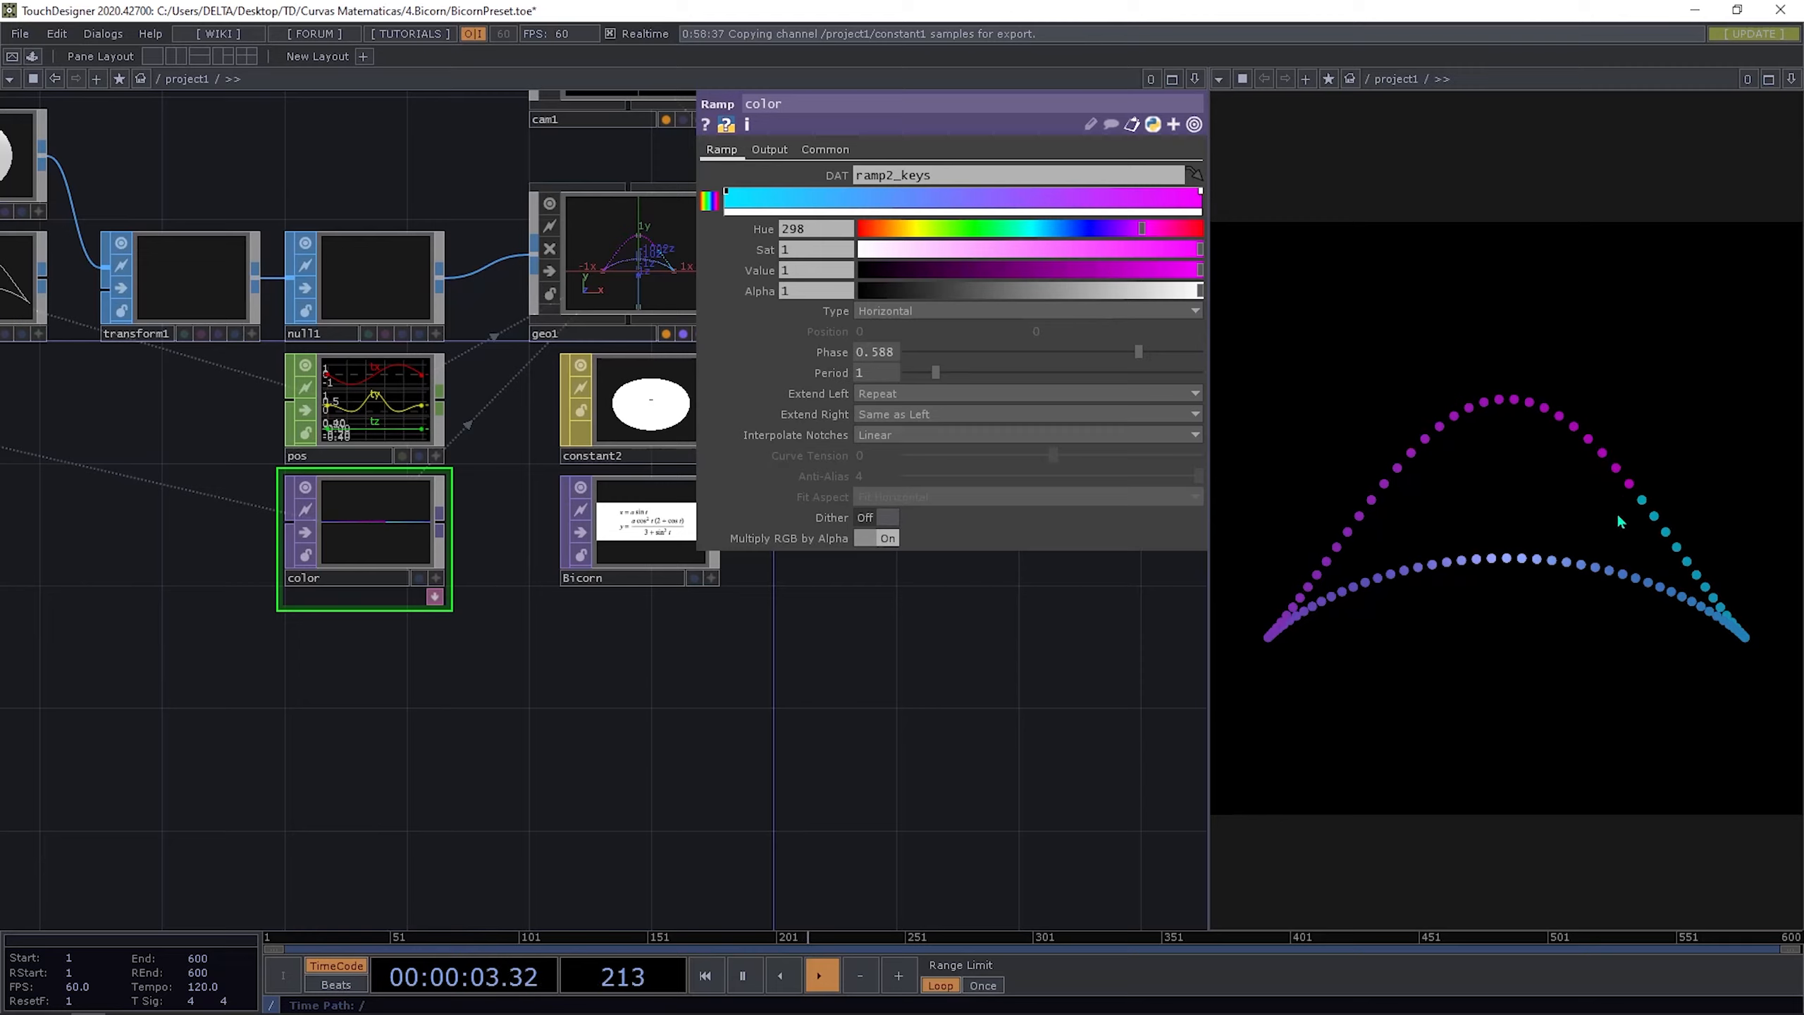
pyautogui.moveTo(1202, 197); pyautogui.dragTo(967, 203)
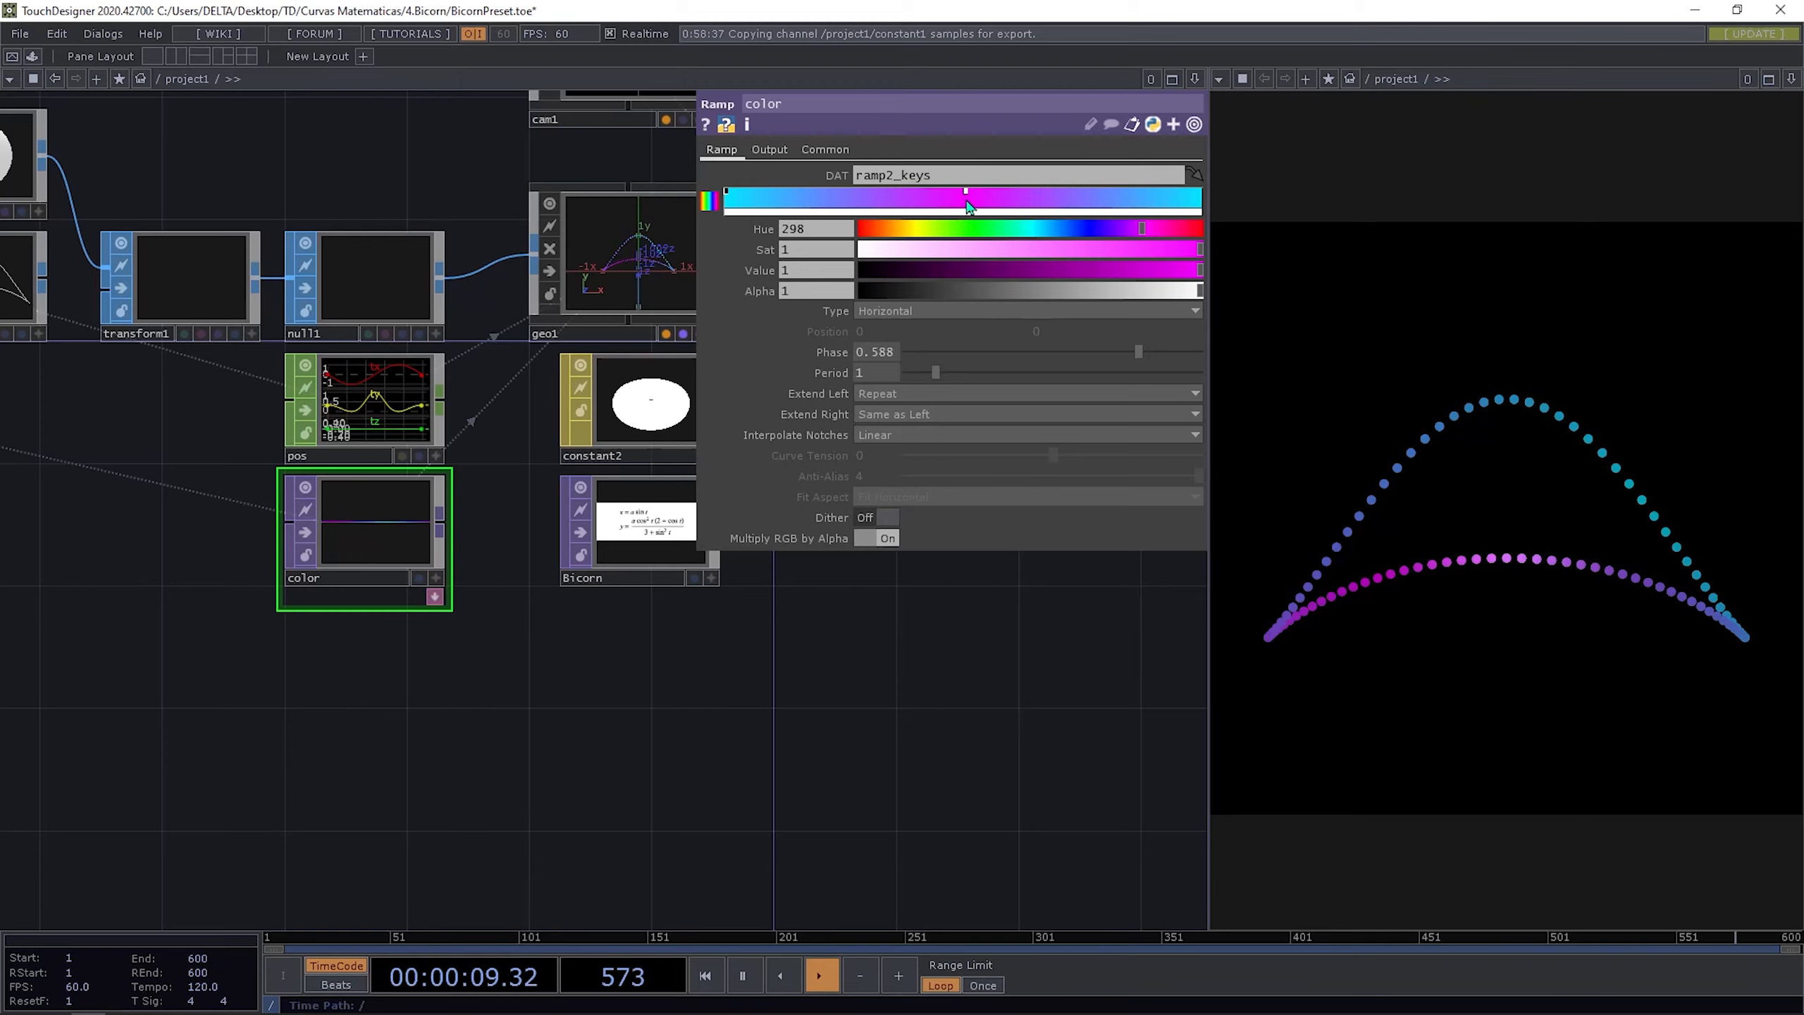
# Step: Animate the color ramp by setting its phase to the expression absTime.seconds
pyautogui.moveTo(694, 708); pyautogui.dragTo(575, 725)
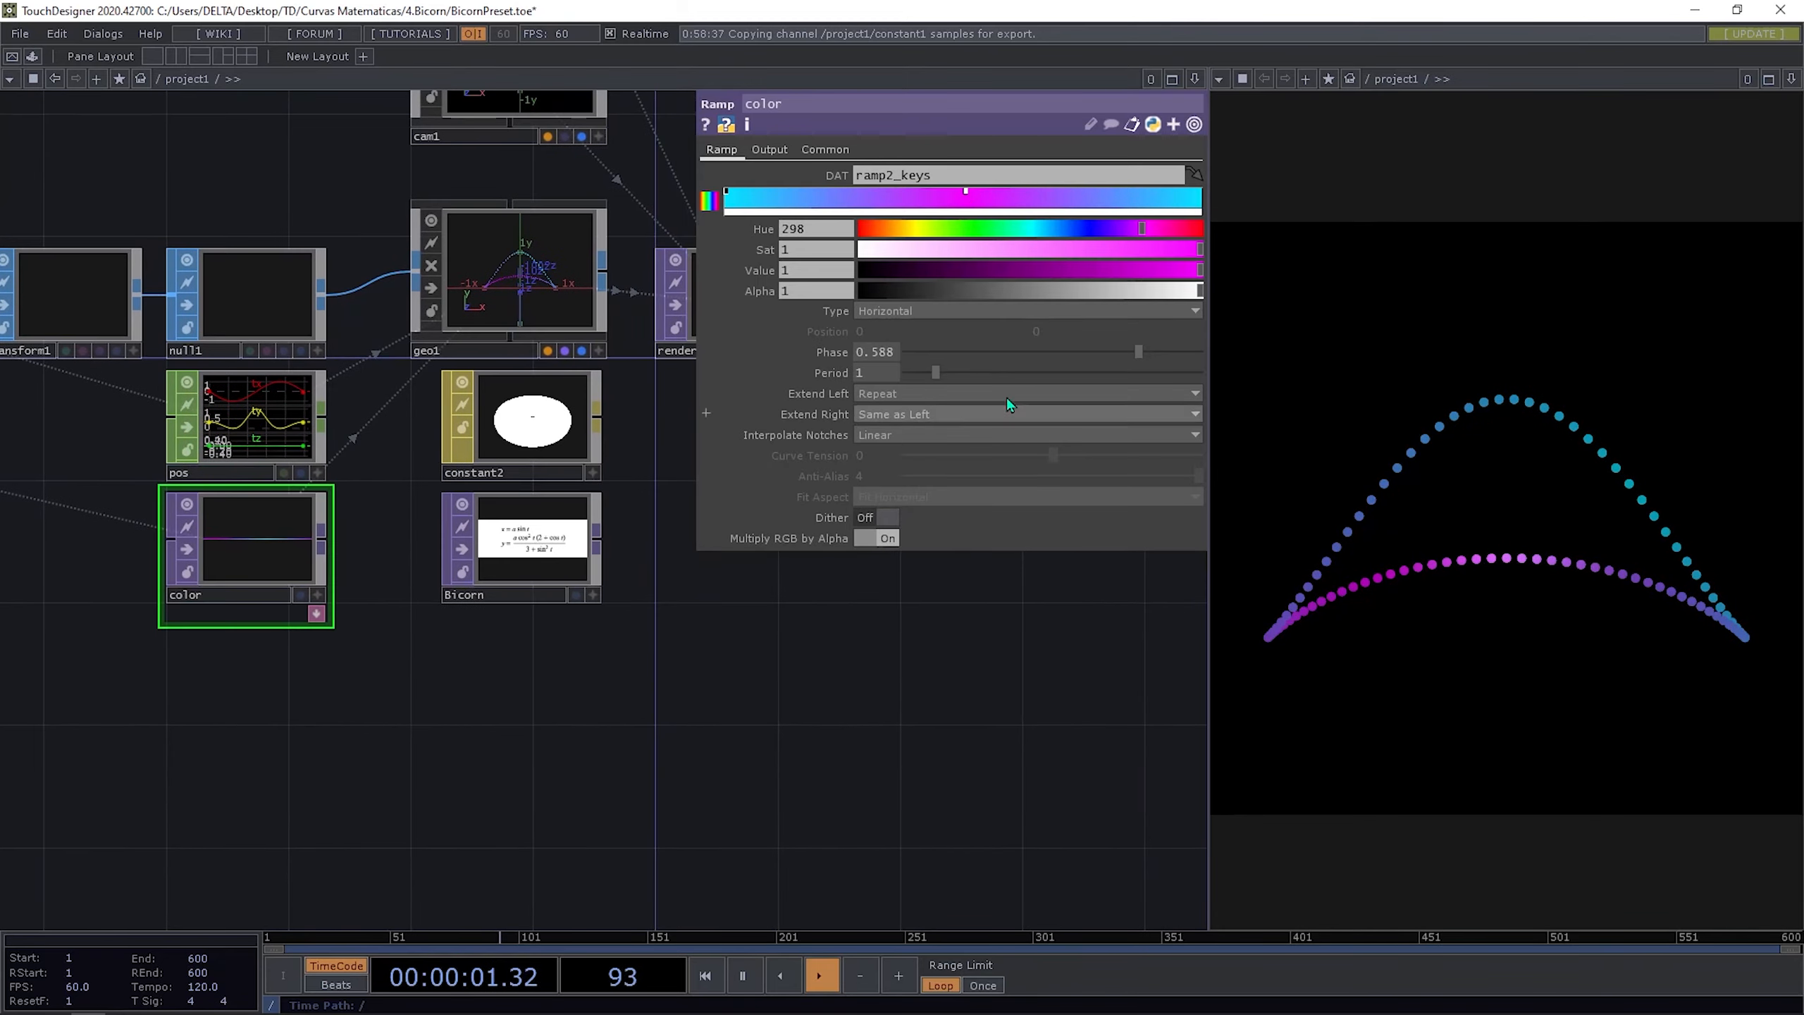
pyautogui.moveTo(1105, 353); pyautogui.dragTo(1038, 355)
pyautogui.scroll(-6, 475, 704)
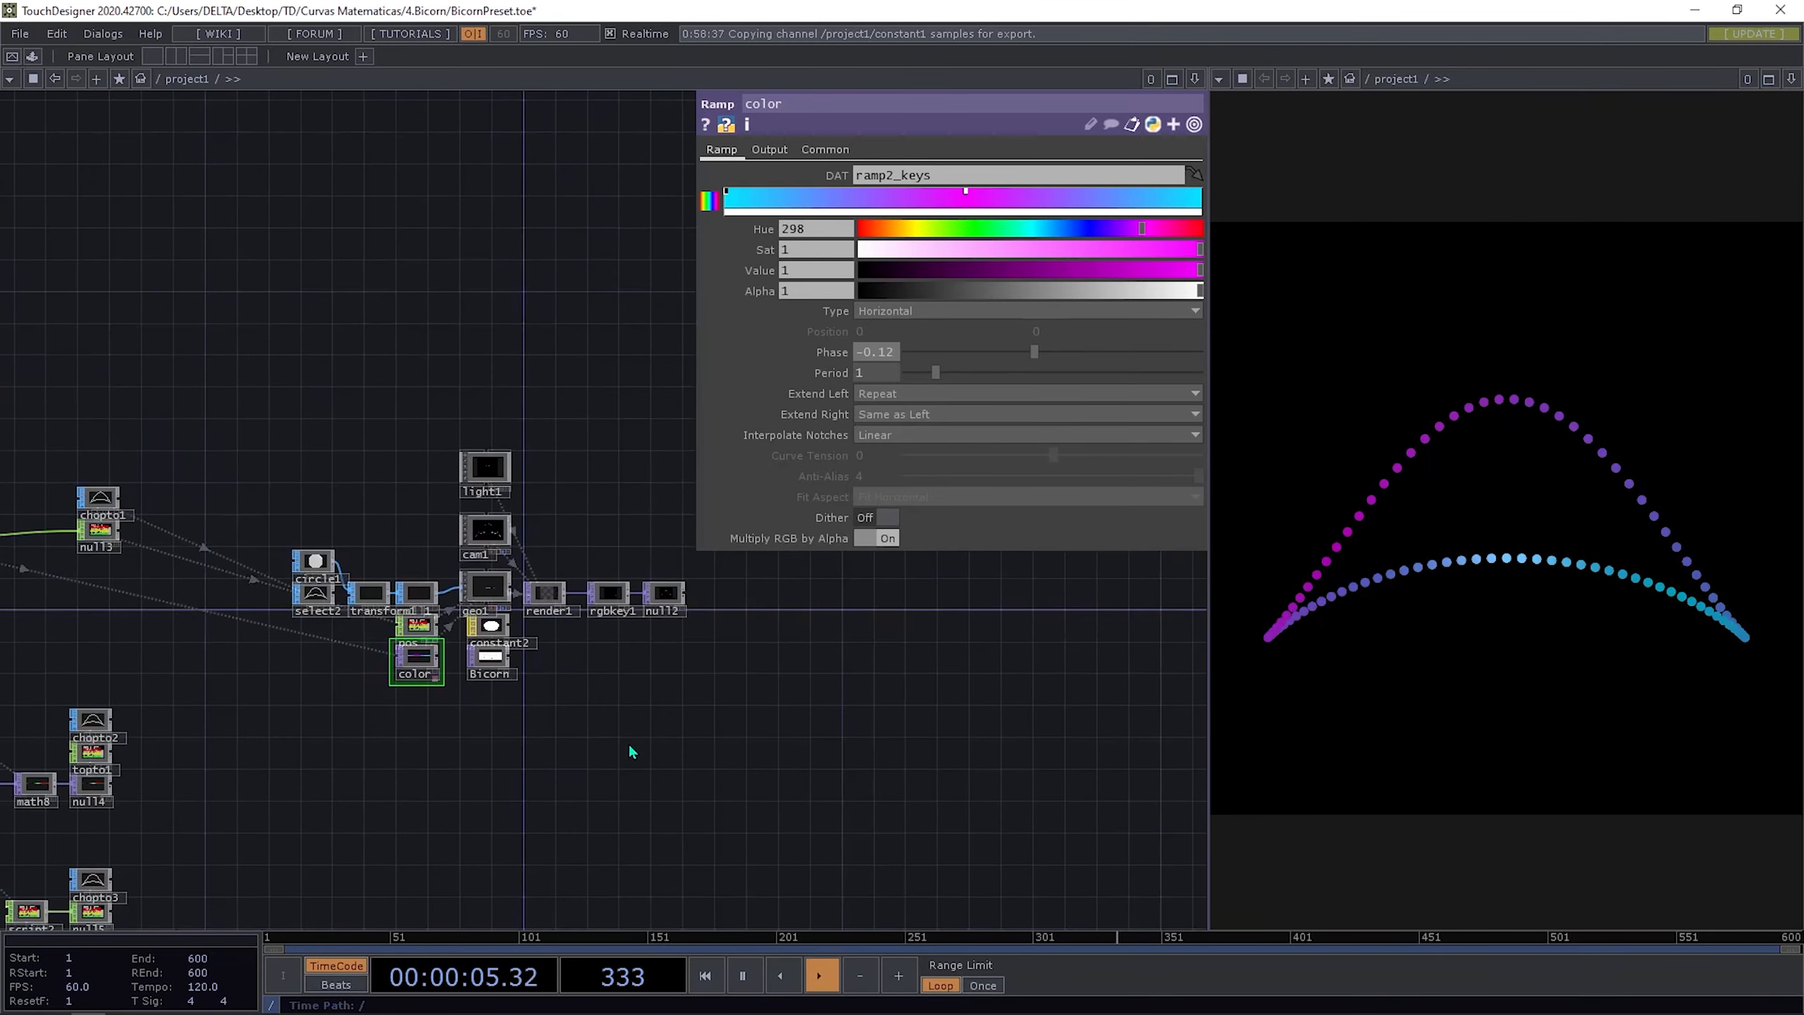
pyautogui.moveTo(378, 630); pyautogui.dragTo(555, 631)
pyautogui.moveTo(647, 675); pyautogui.dragTo(499, 684)
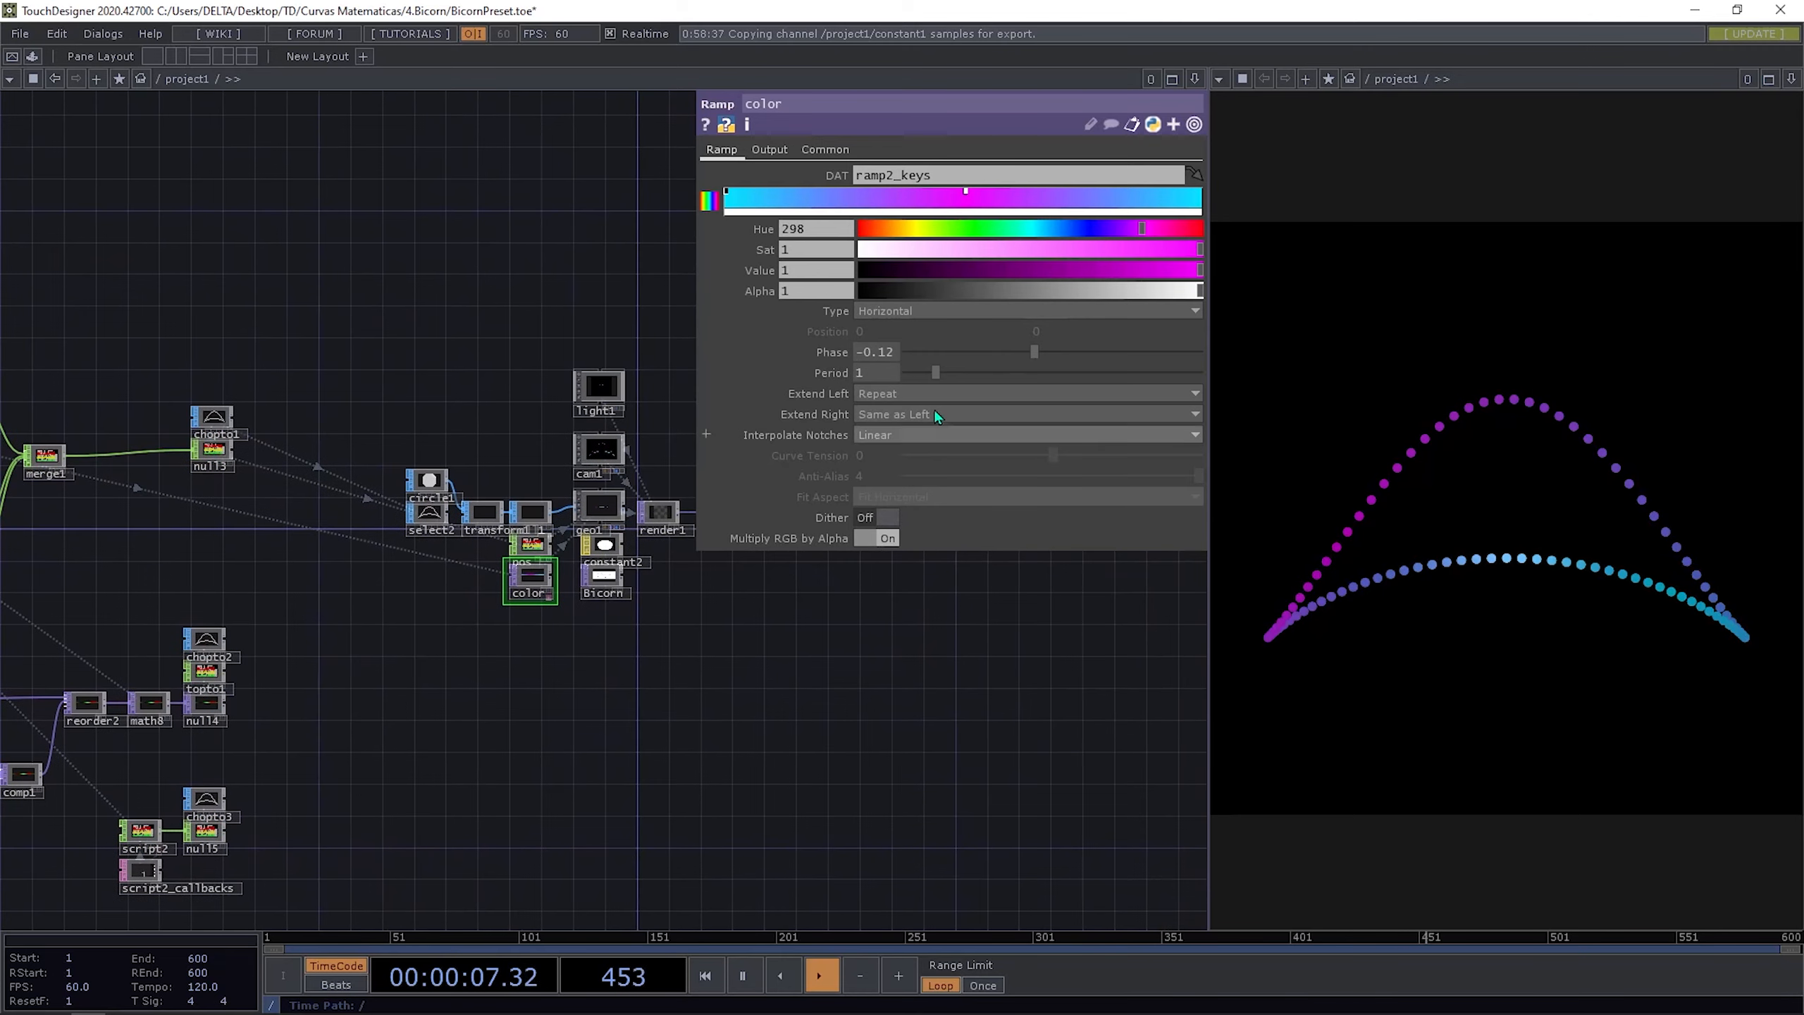
pyautogui.moveTo(894, 352); pyautogui.dragTo(732, 352)
pyautogui.write('ab')
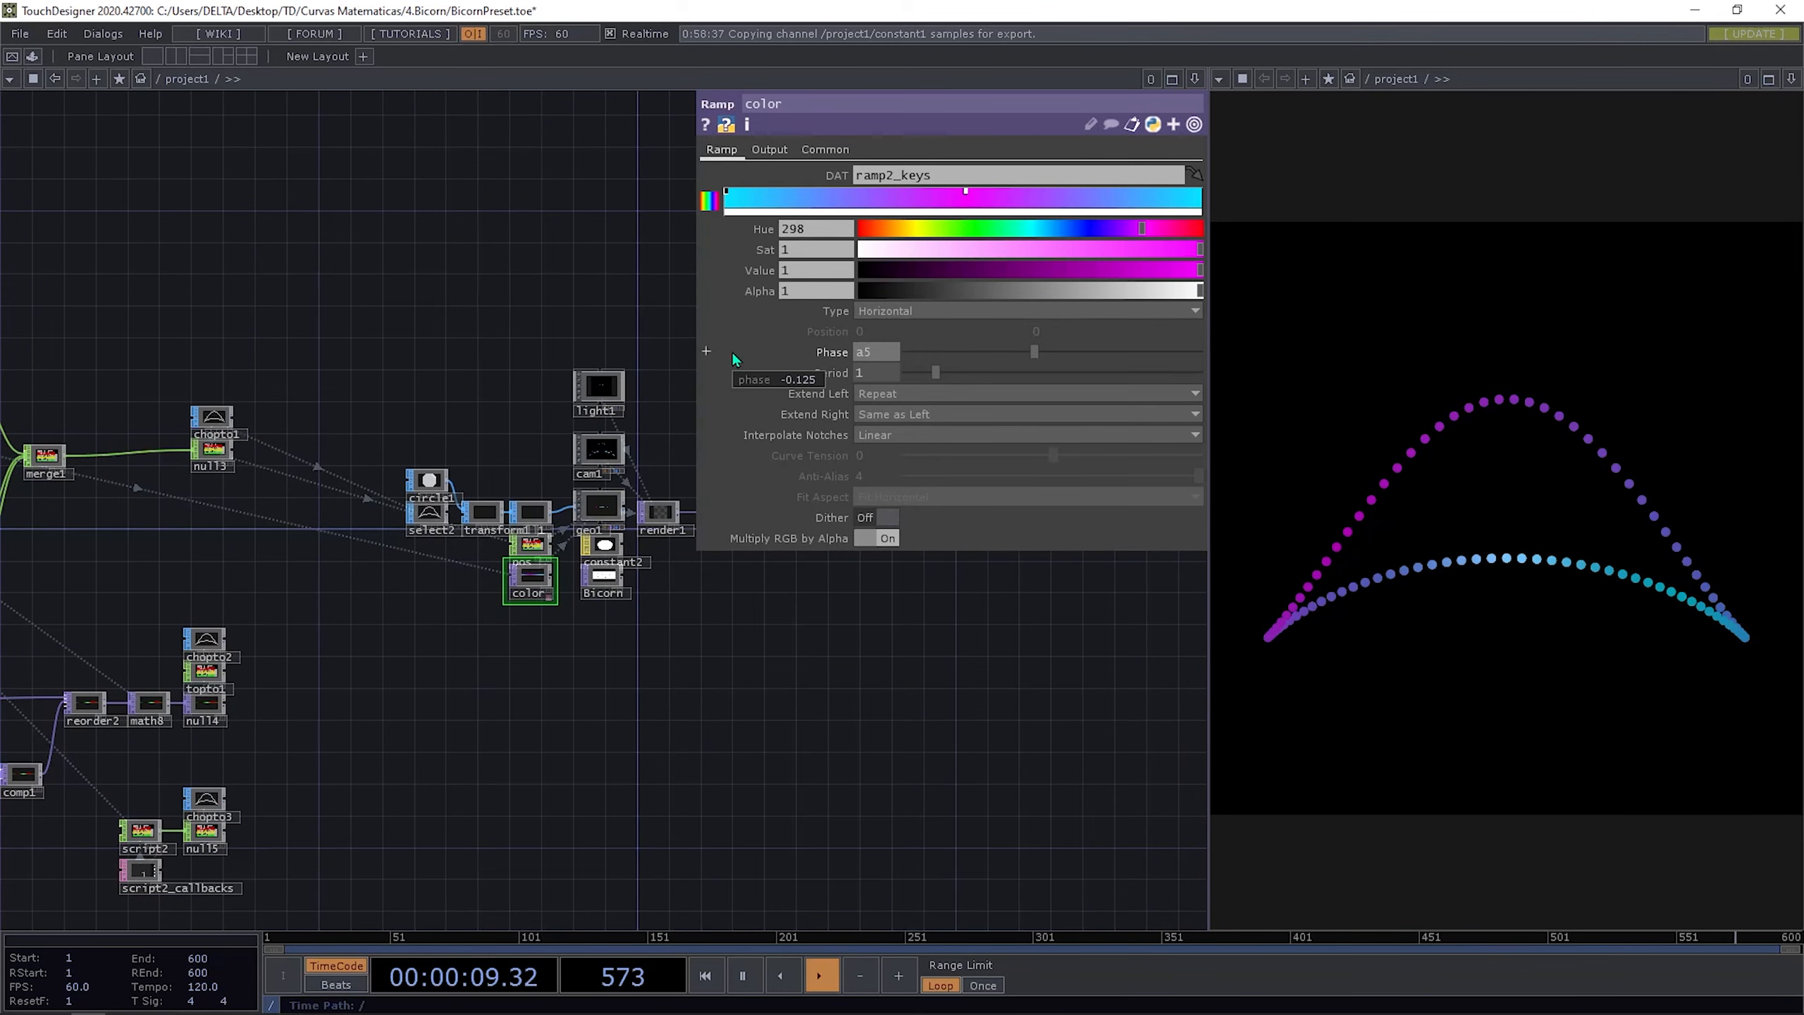
pyautogui.write('sTime/.')
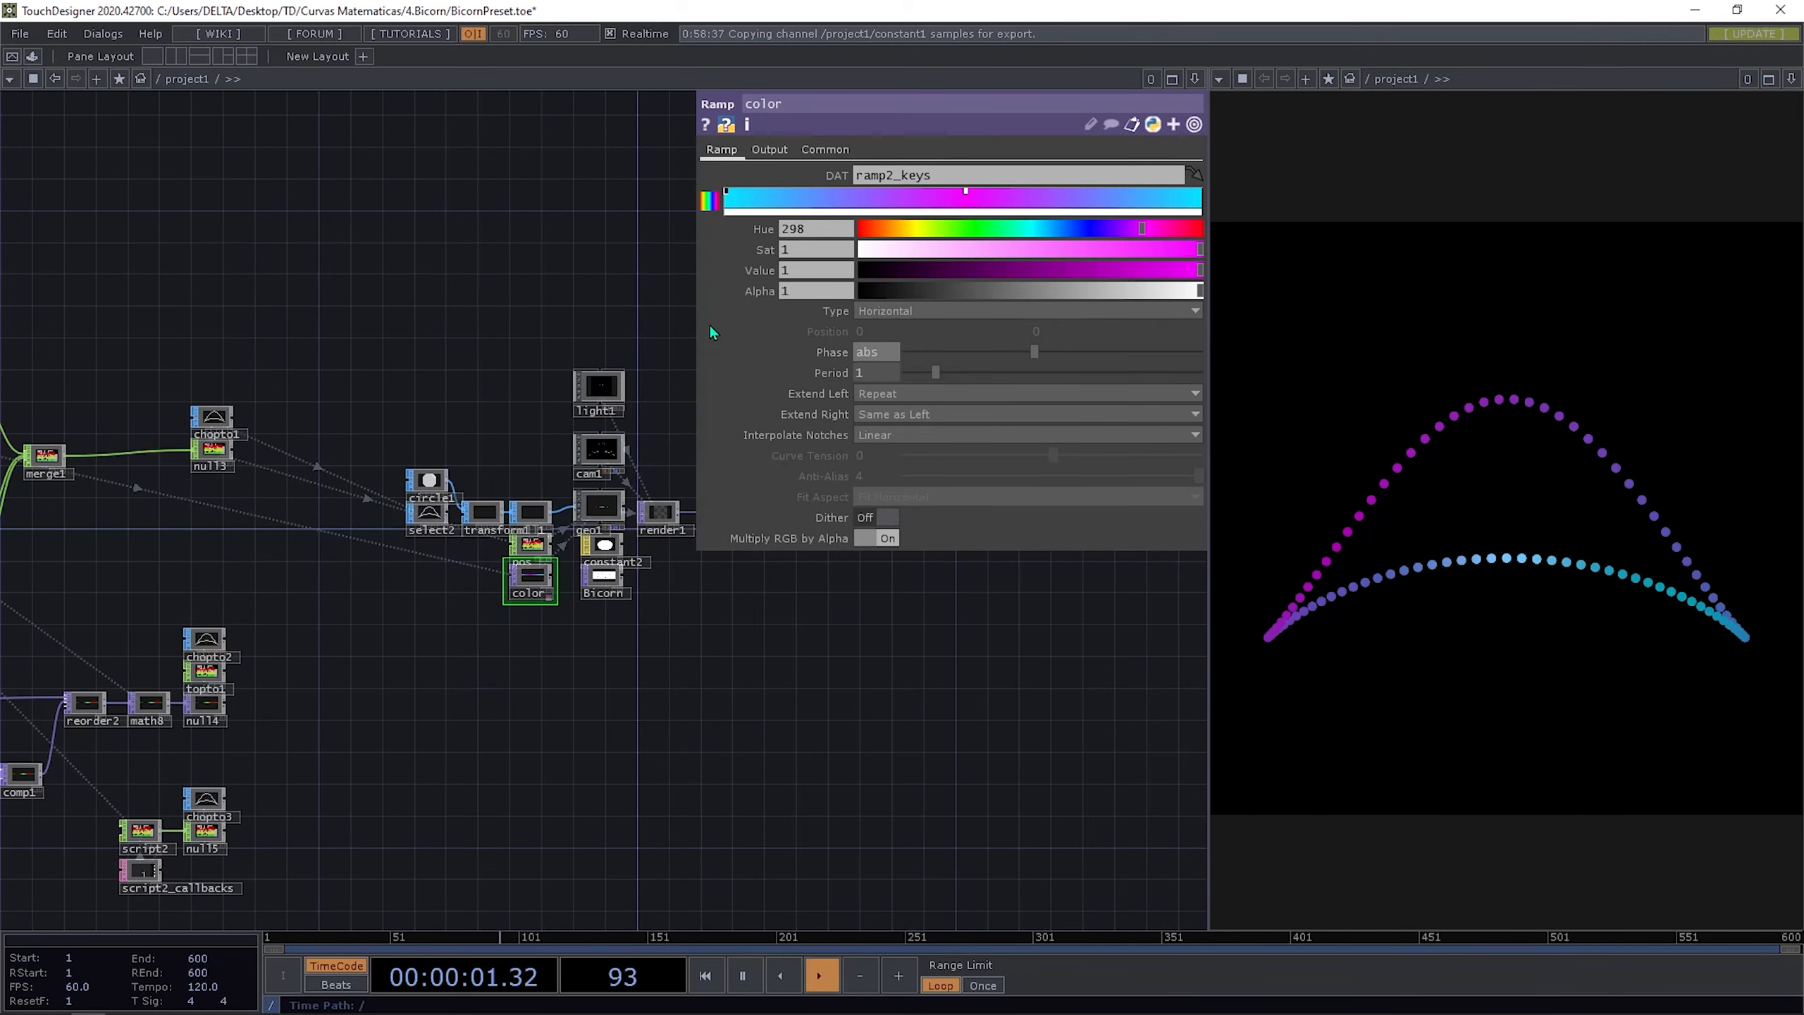
pyautogui.press('BackSpace')
pyautogui.write('.sec')
pyautogui.press('Return')
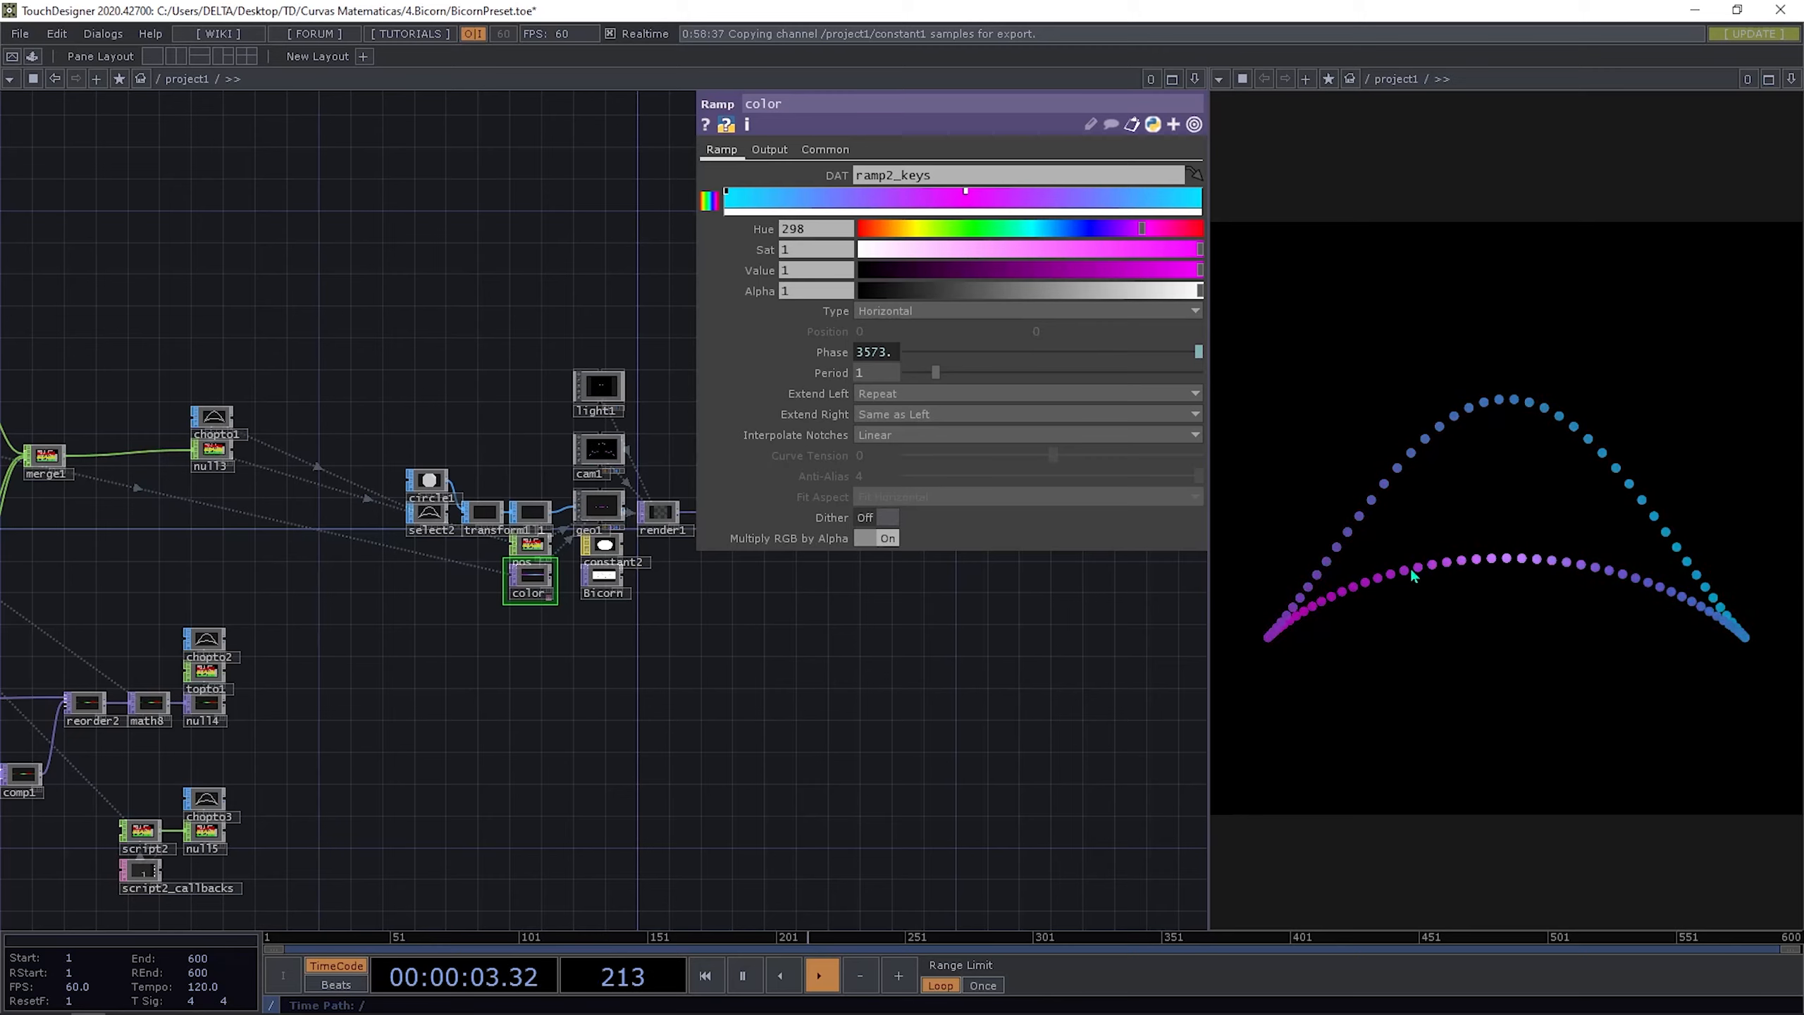
# Step: Slow the color ramp's animation by changing the phase expression to absTime.seconds*0.5
pyautogui.click(832, 352)
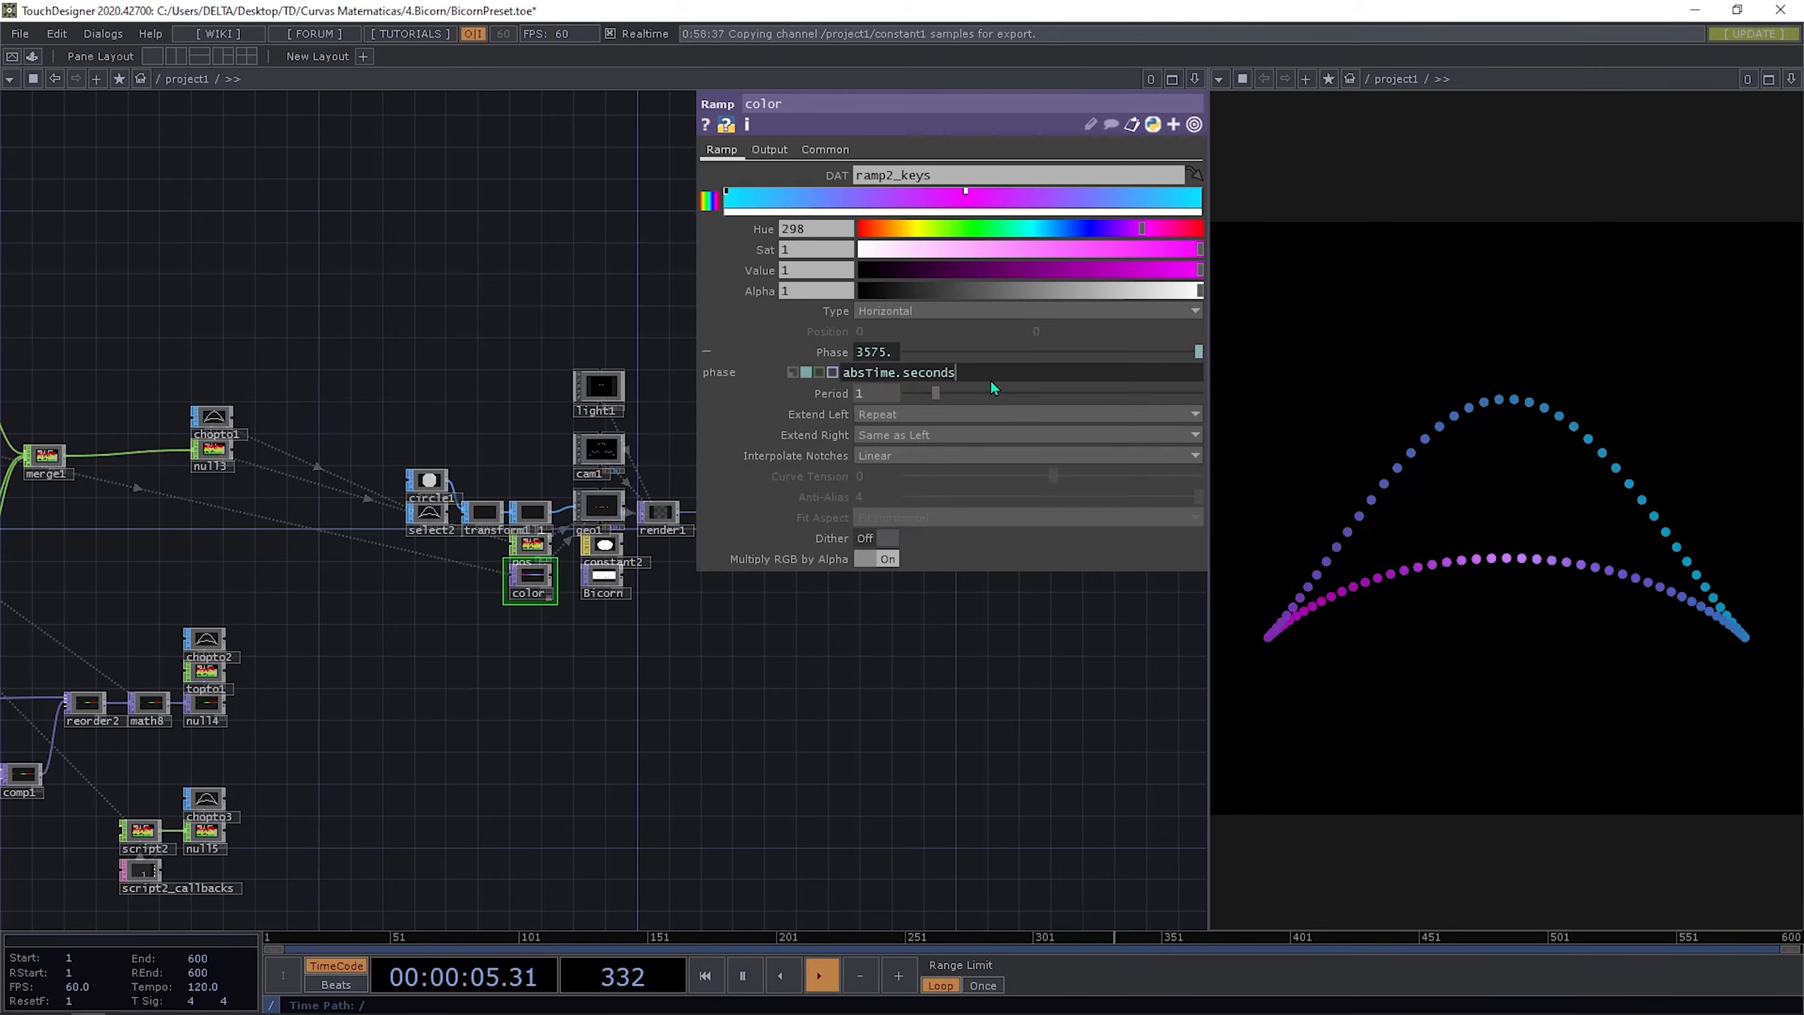
pyautogui.write('*0.5')
pyautogui.press('Return')
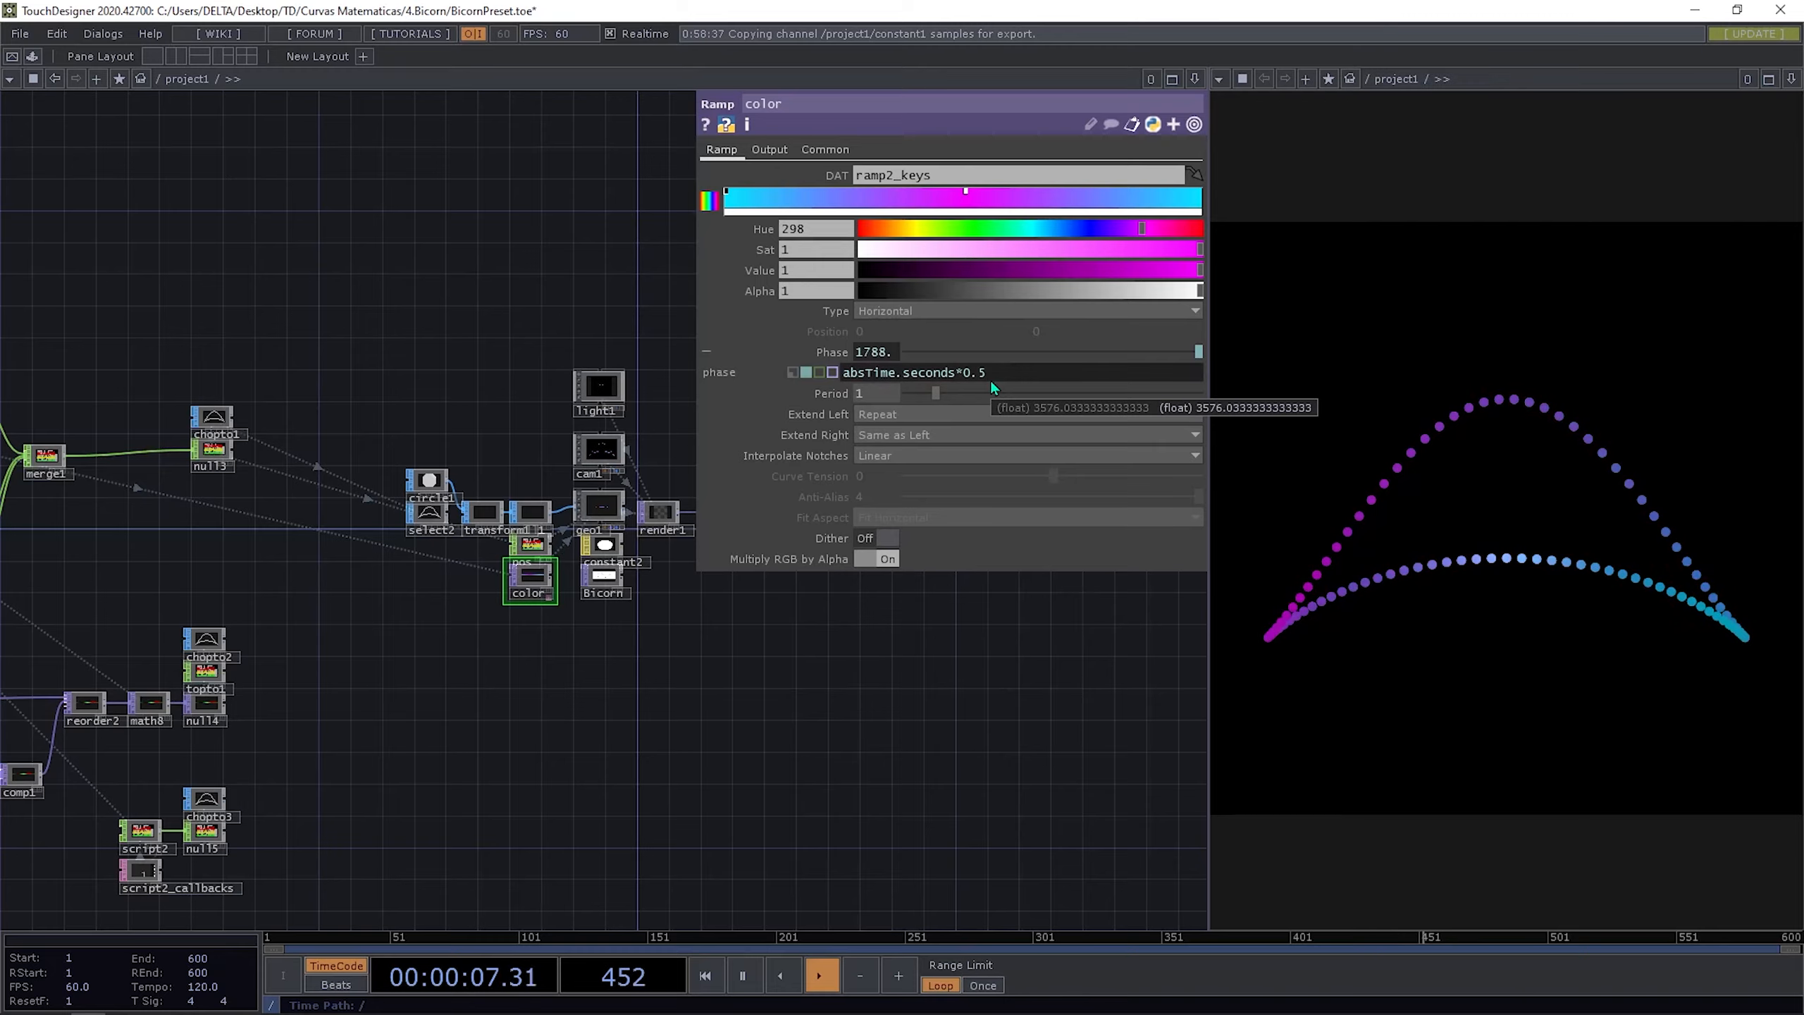
# Step: Set the phase of the pattern1 CHOP to 1
pyautogui.moveTo(864, 682); pyautogui.dragTo(1154, 671)
pyautogui.moveTo(548, 548); pyautogui.dragTo(454, 611)
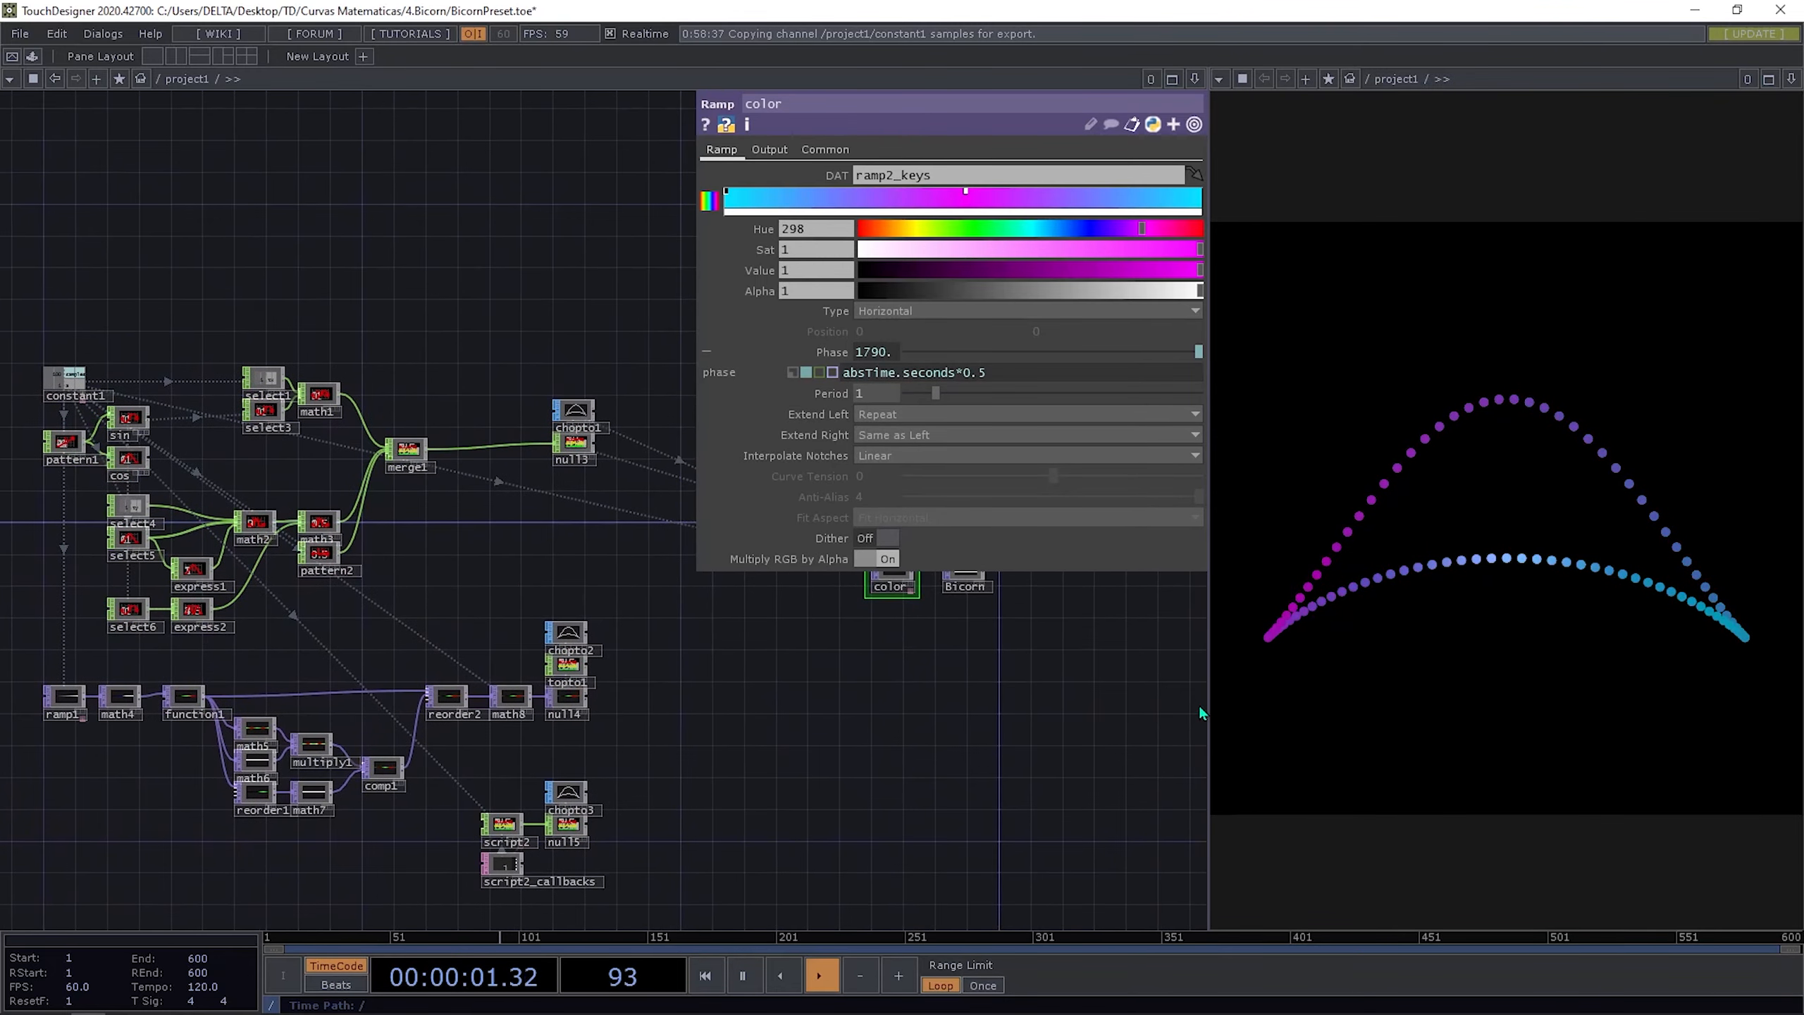
pyautogui.moveTo(1180, 706); pyautogui.dragTo(1007, 708)
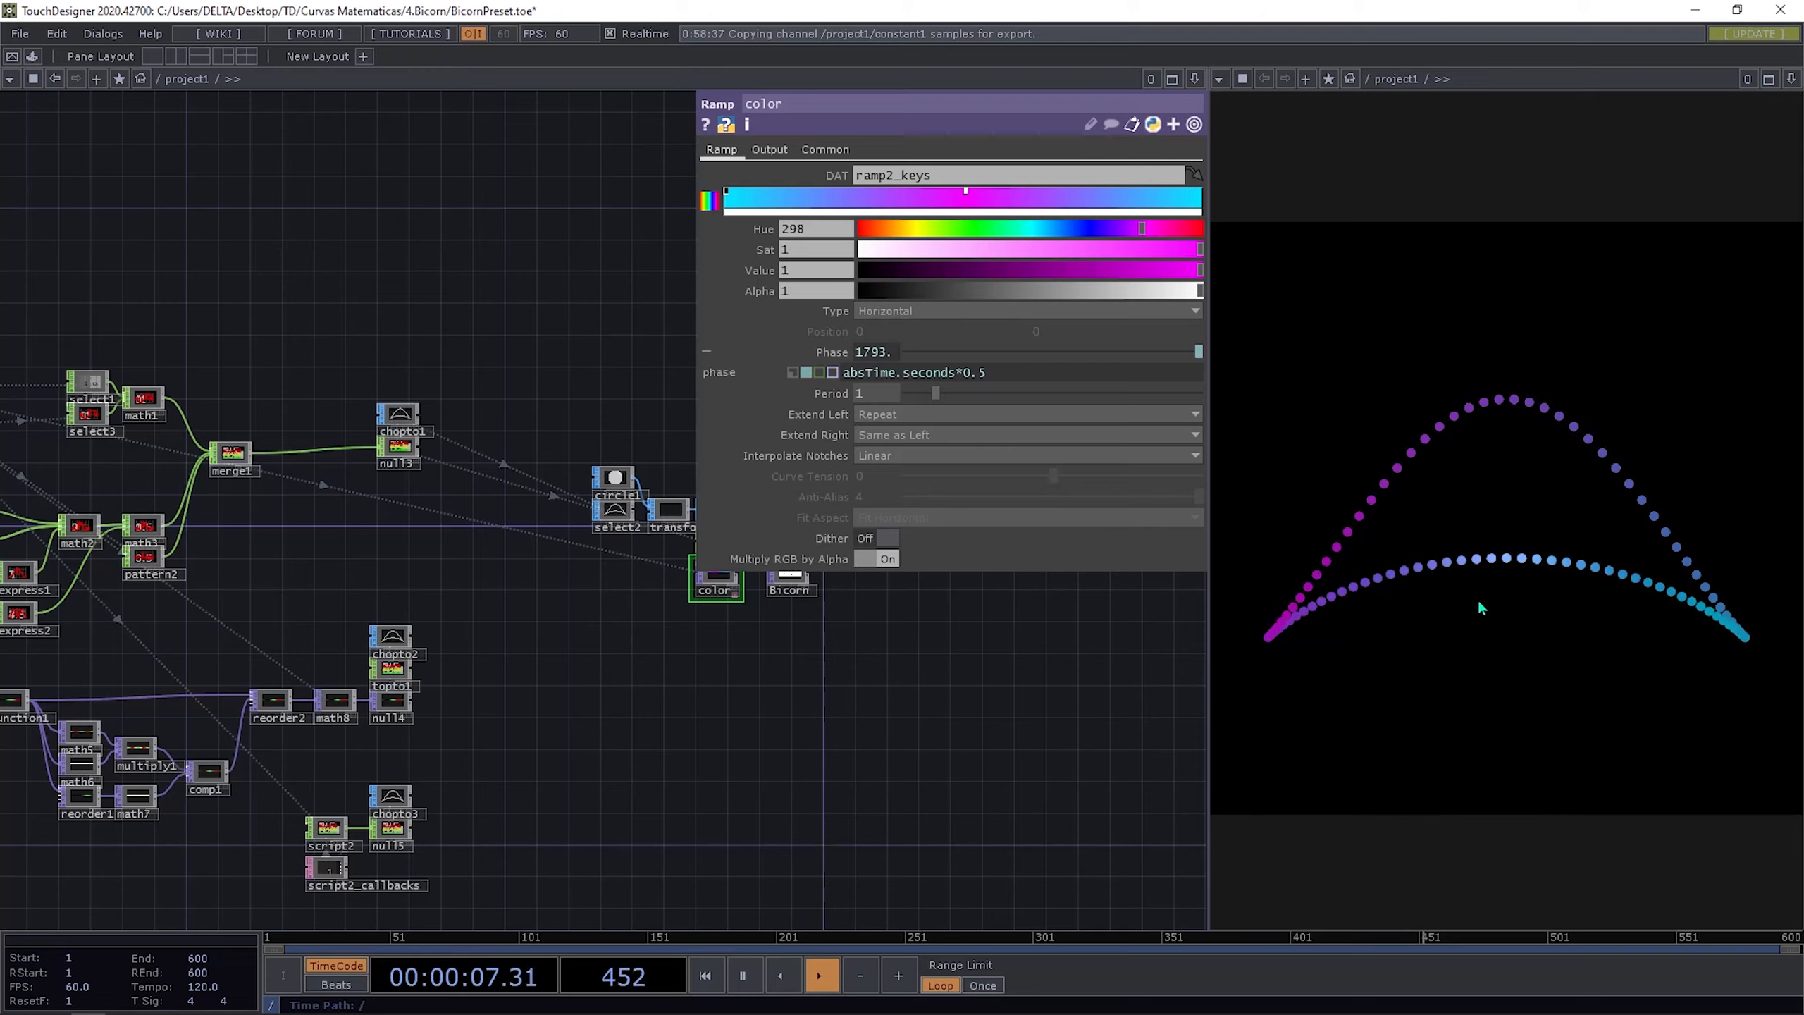
pyautogui.moveTo(557, 693); pyautogui.dragTo(928, 709)
pyautogui.scroll(6, 260, 442)
pyautogui.click(265, 490)
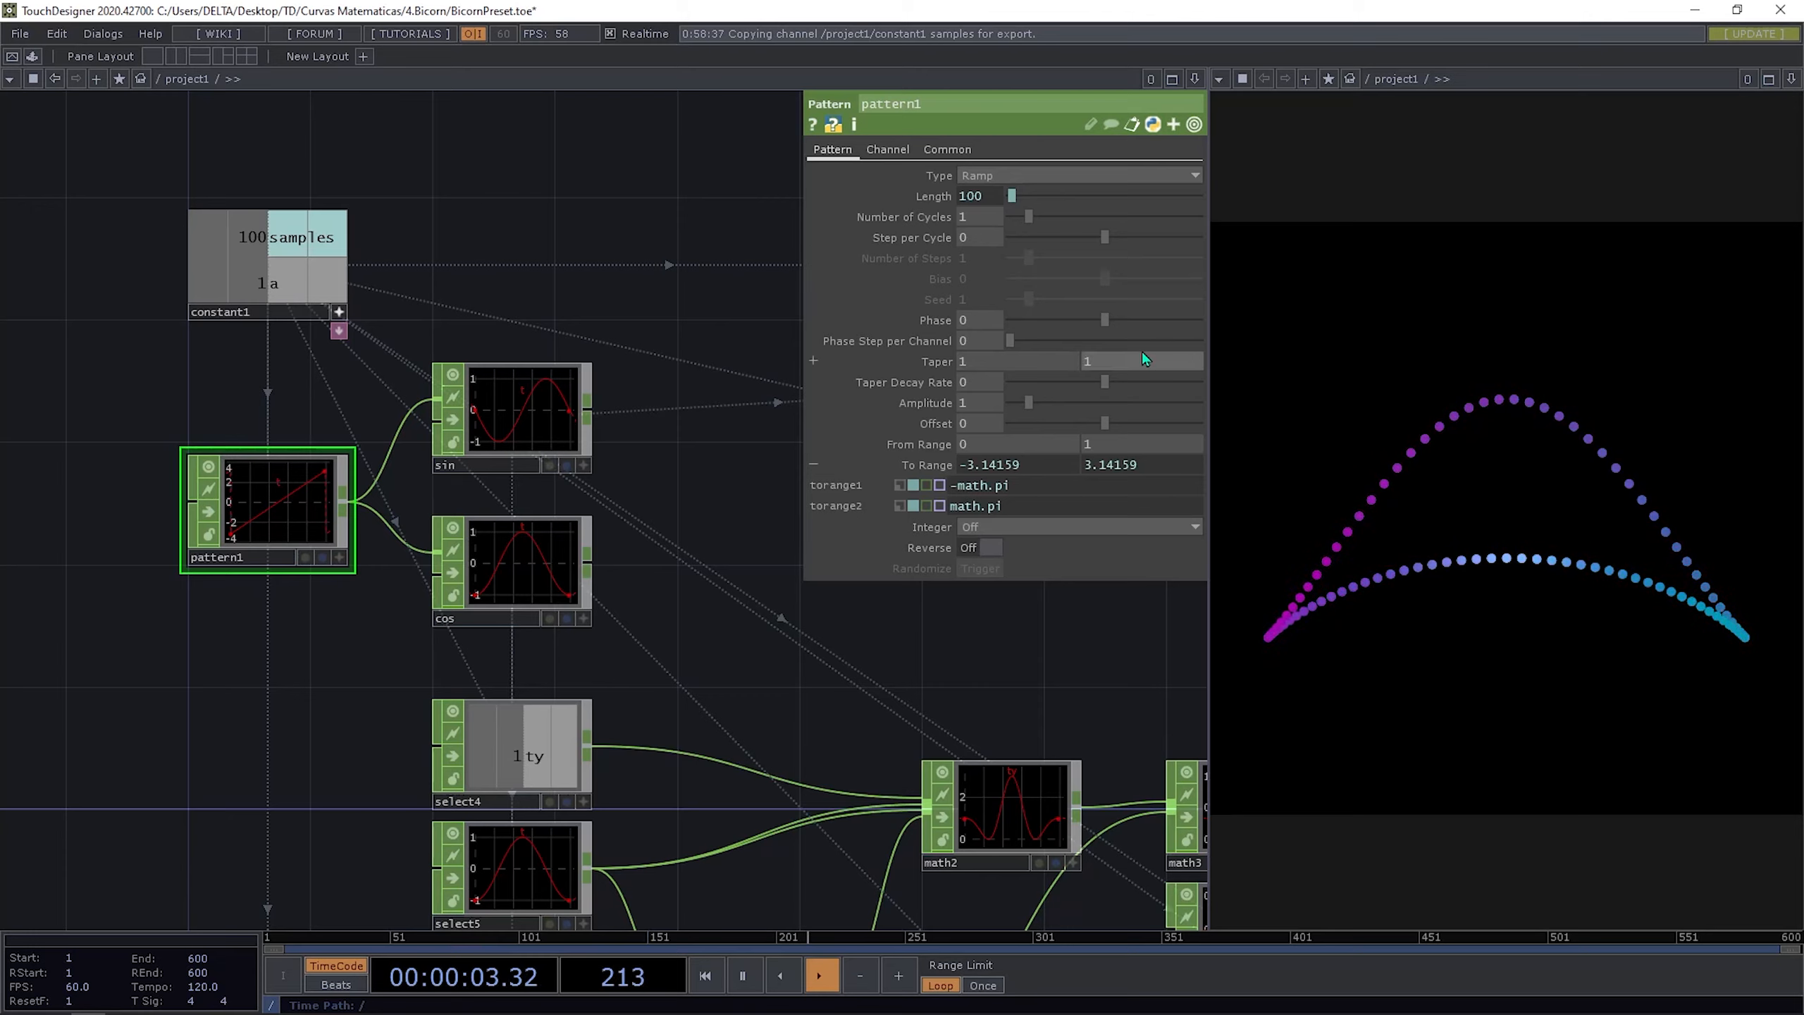
pyautogui.moveTo(1105, 324); pyautogui.dragTo(1252, 343)
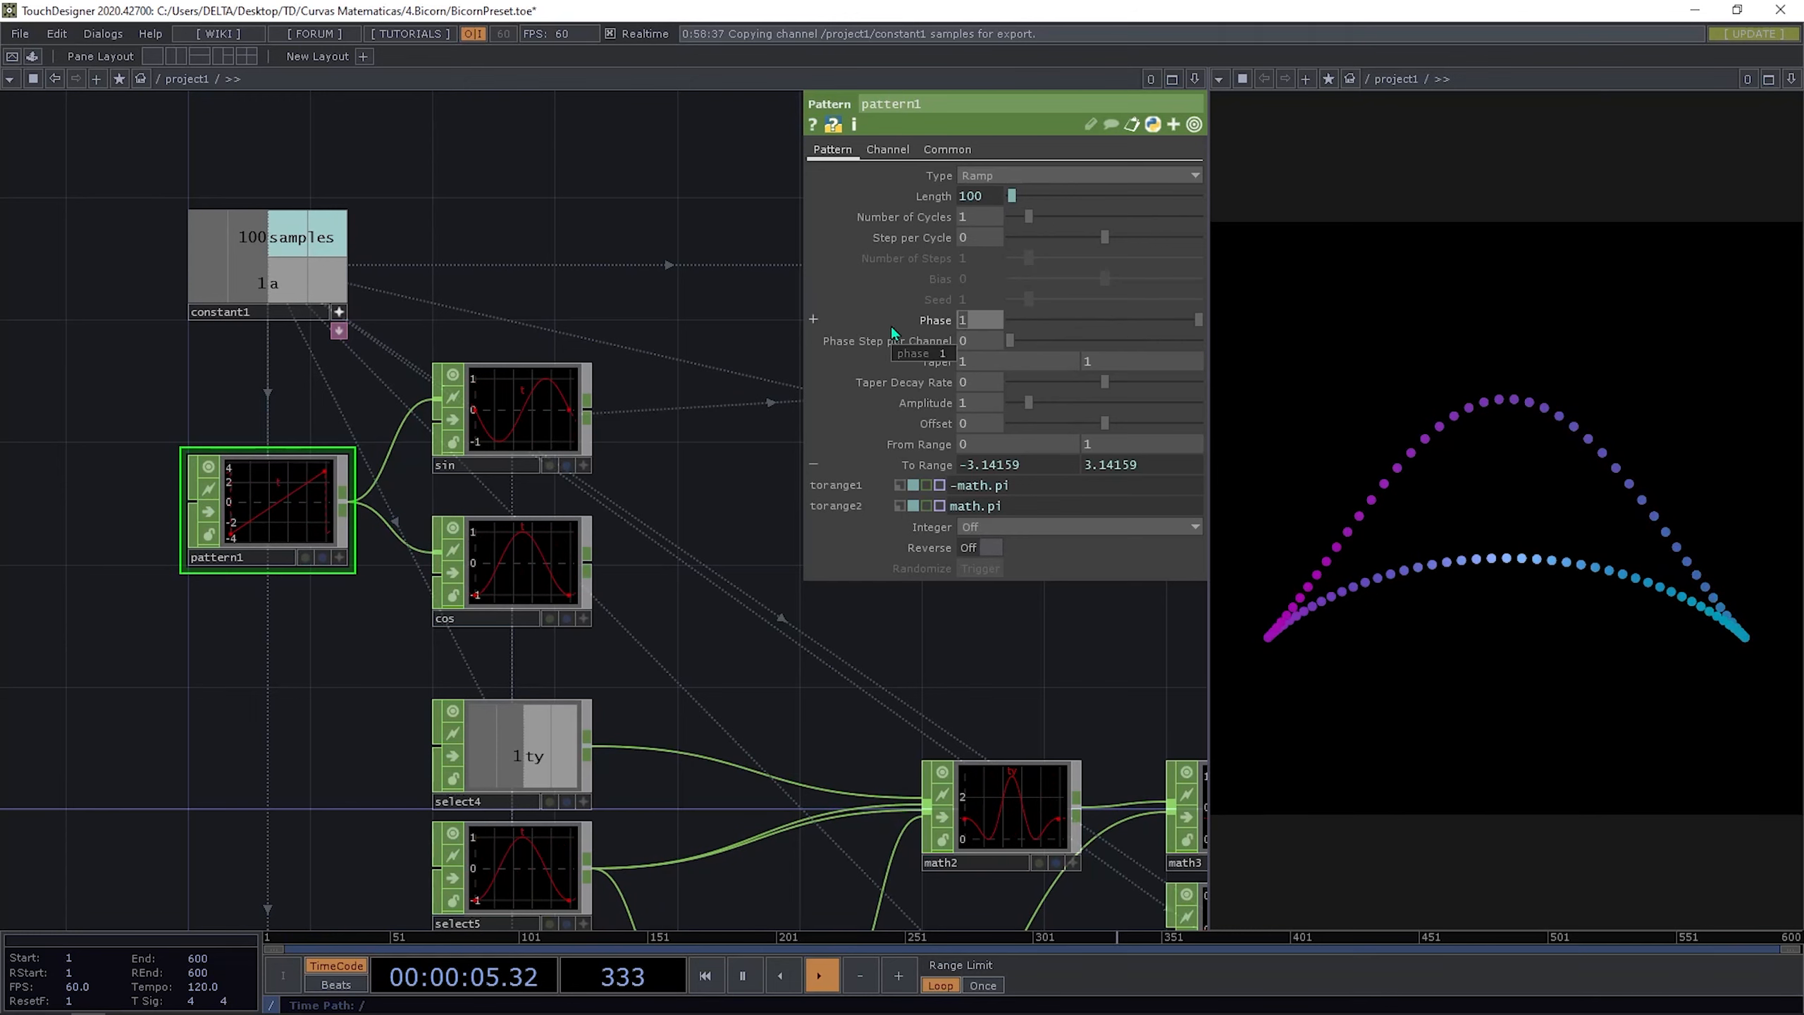
# Step: Animate the pattern1 CHOP by setting its phase to the expression absTime.seconds*0.5
pyautogui.write('absTime.seconds')
pyautogui.press('Return')
pyautogui.click(903, 321)
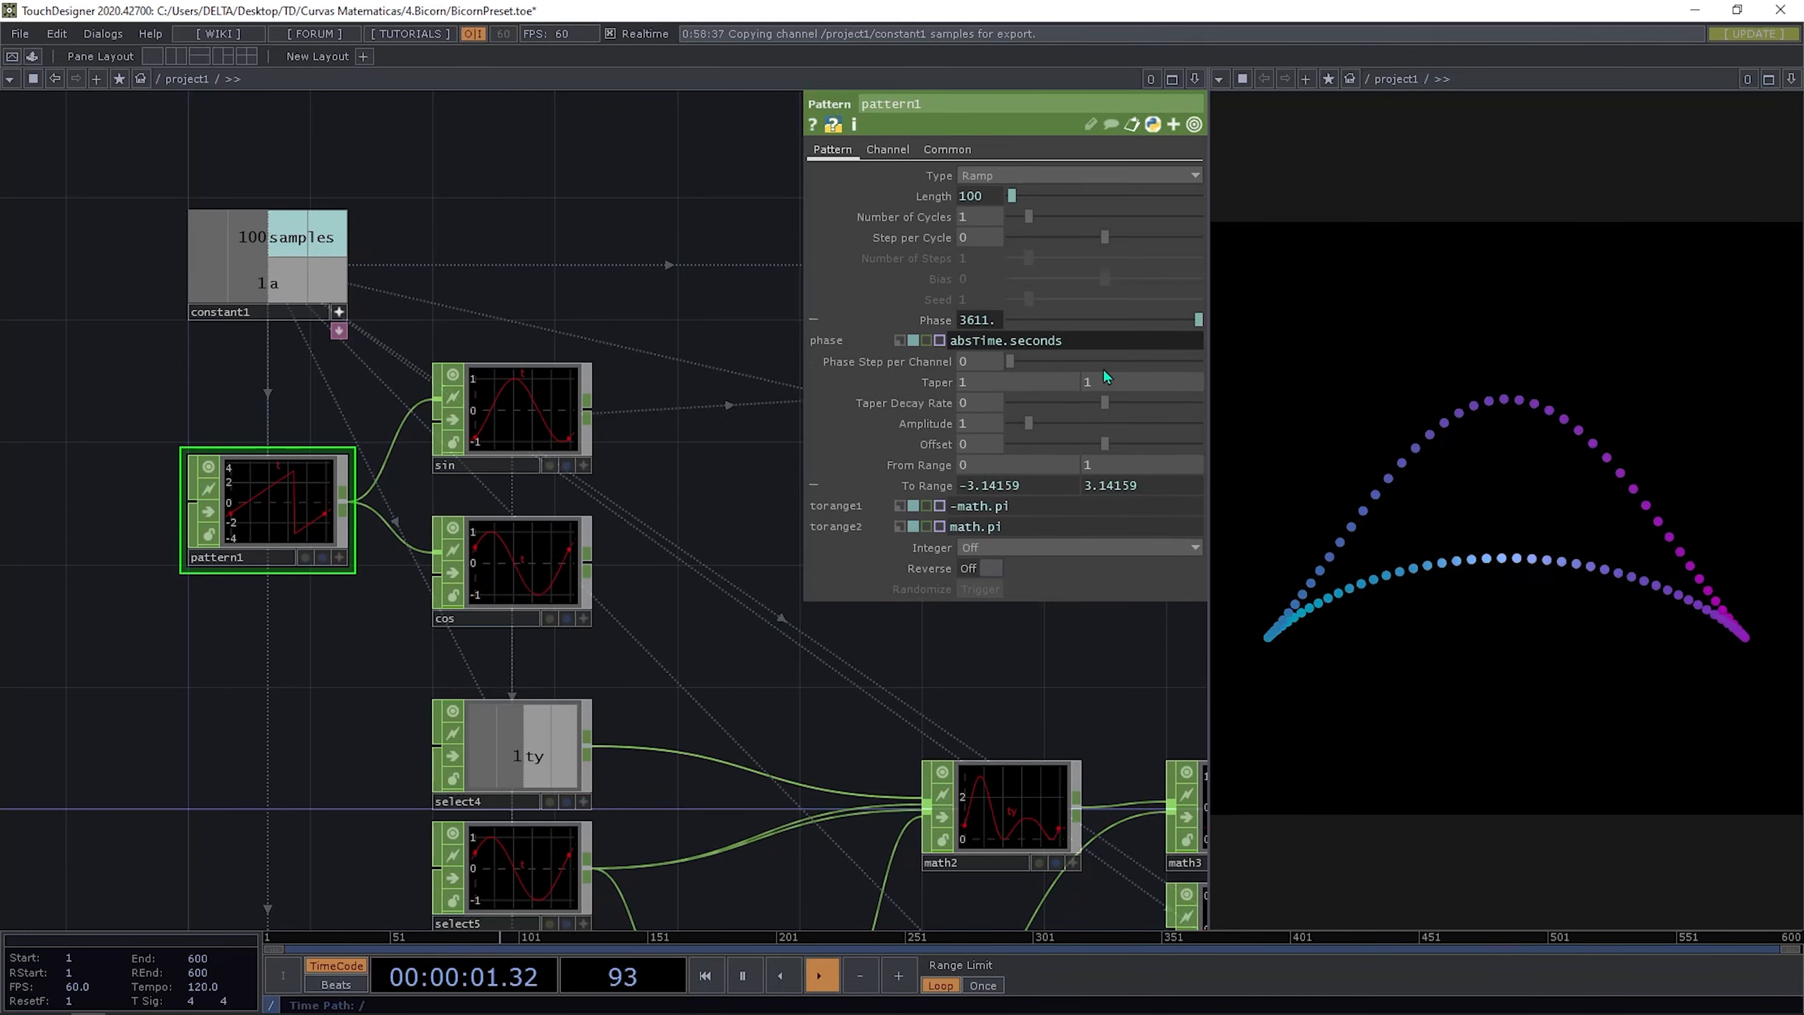
pyautogui.moveTo(1114, 346)
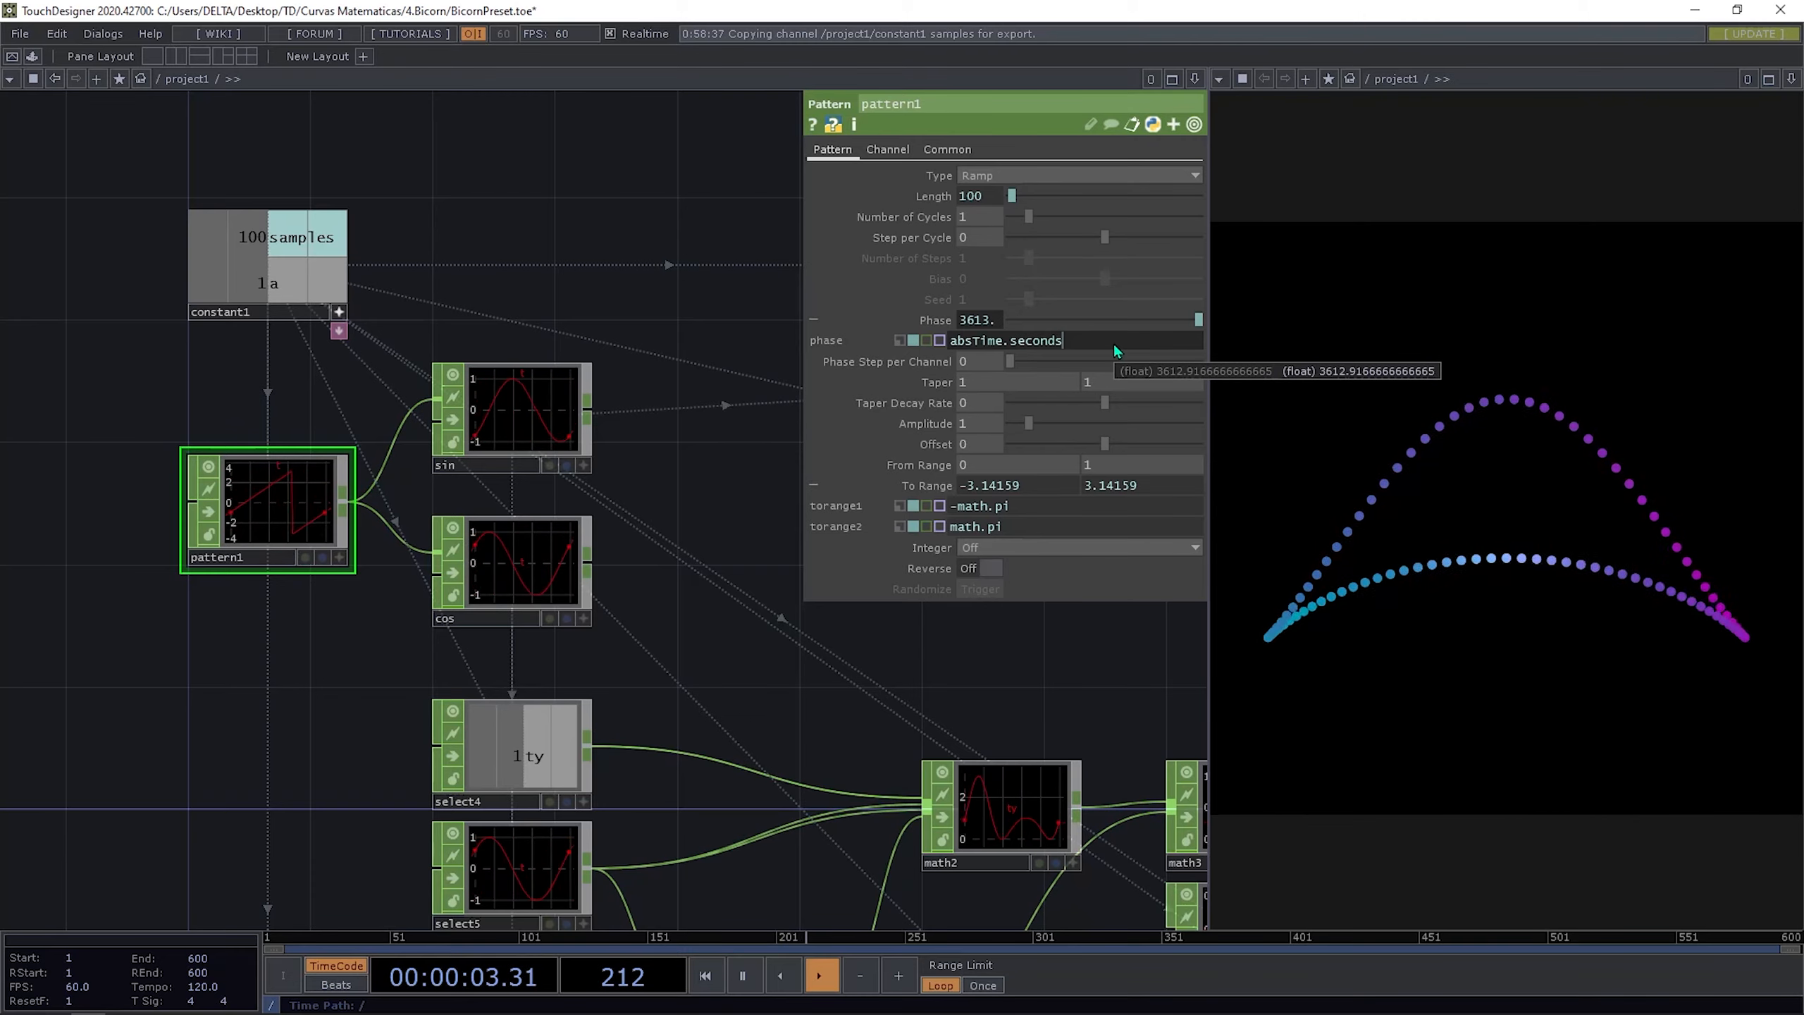
pyautogui.write('*0.5')
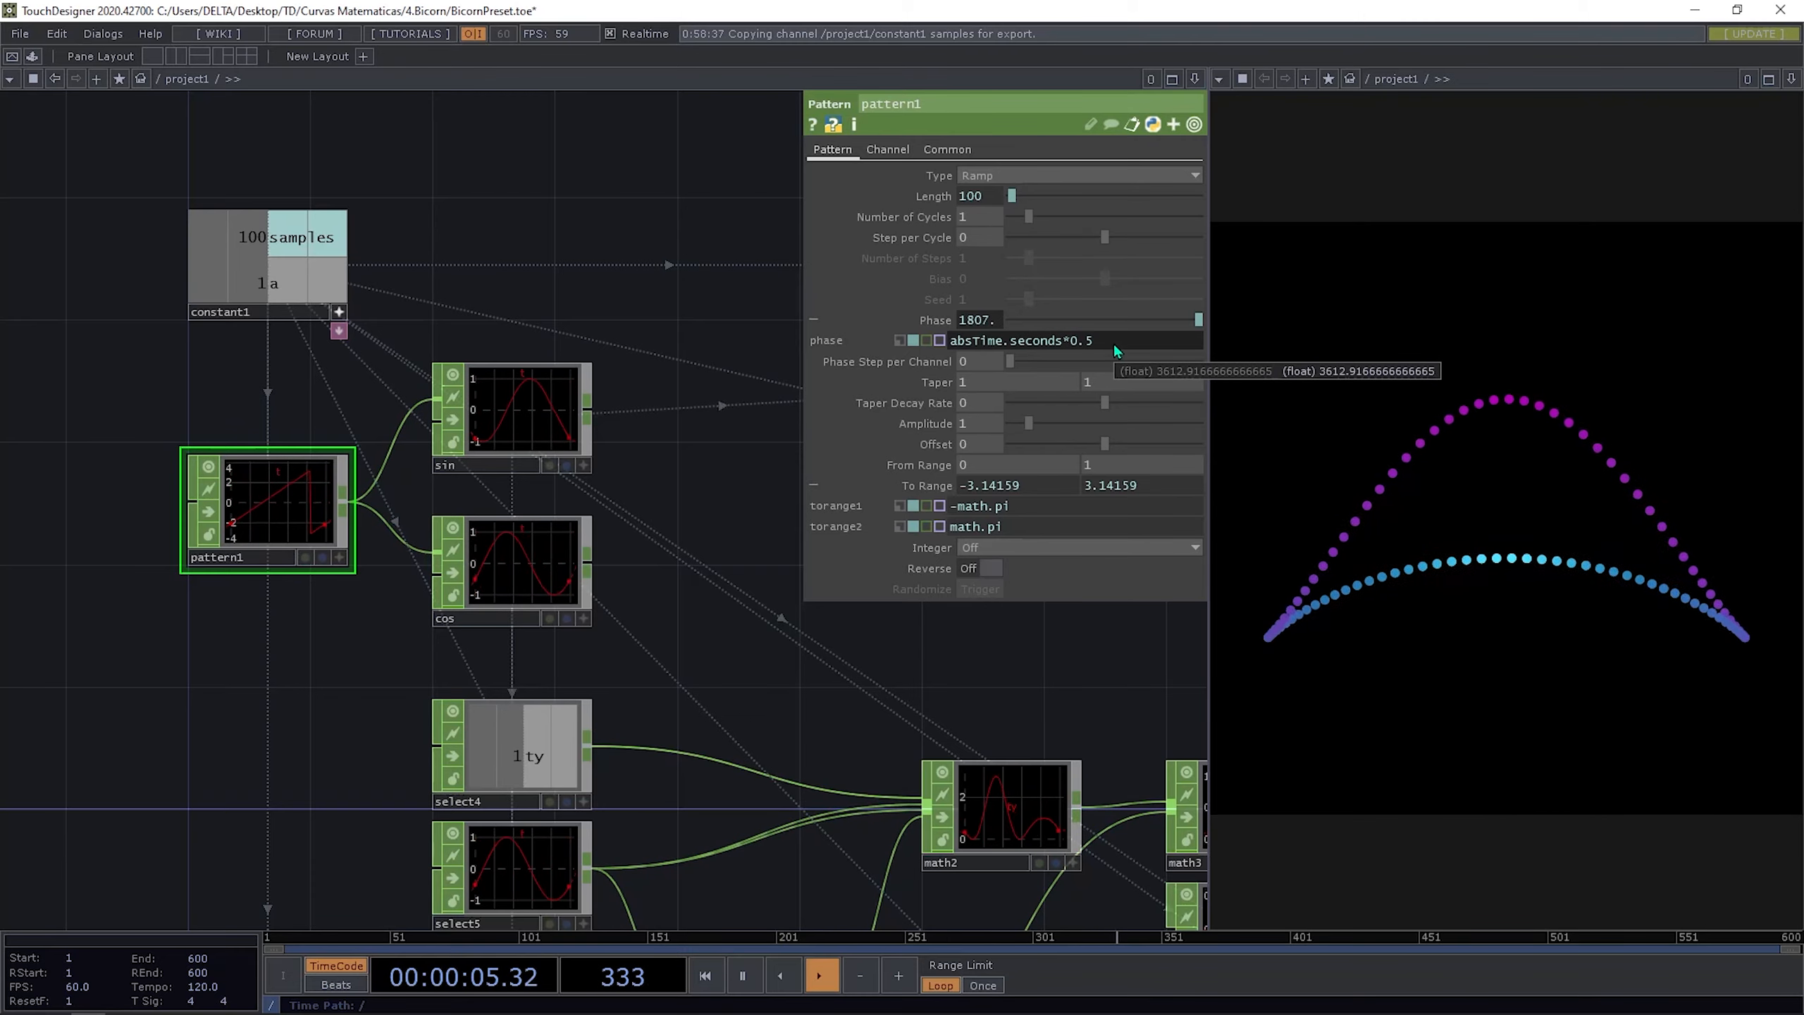
pyautogui.press('Return')
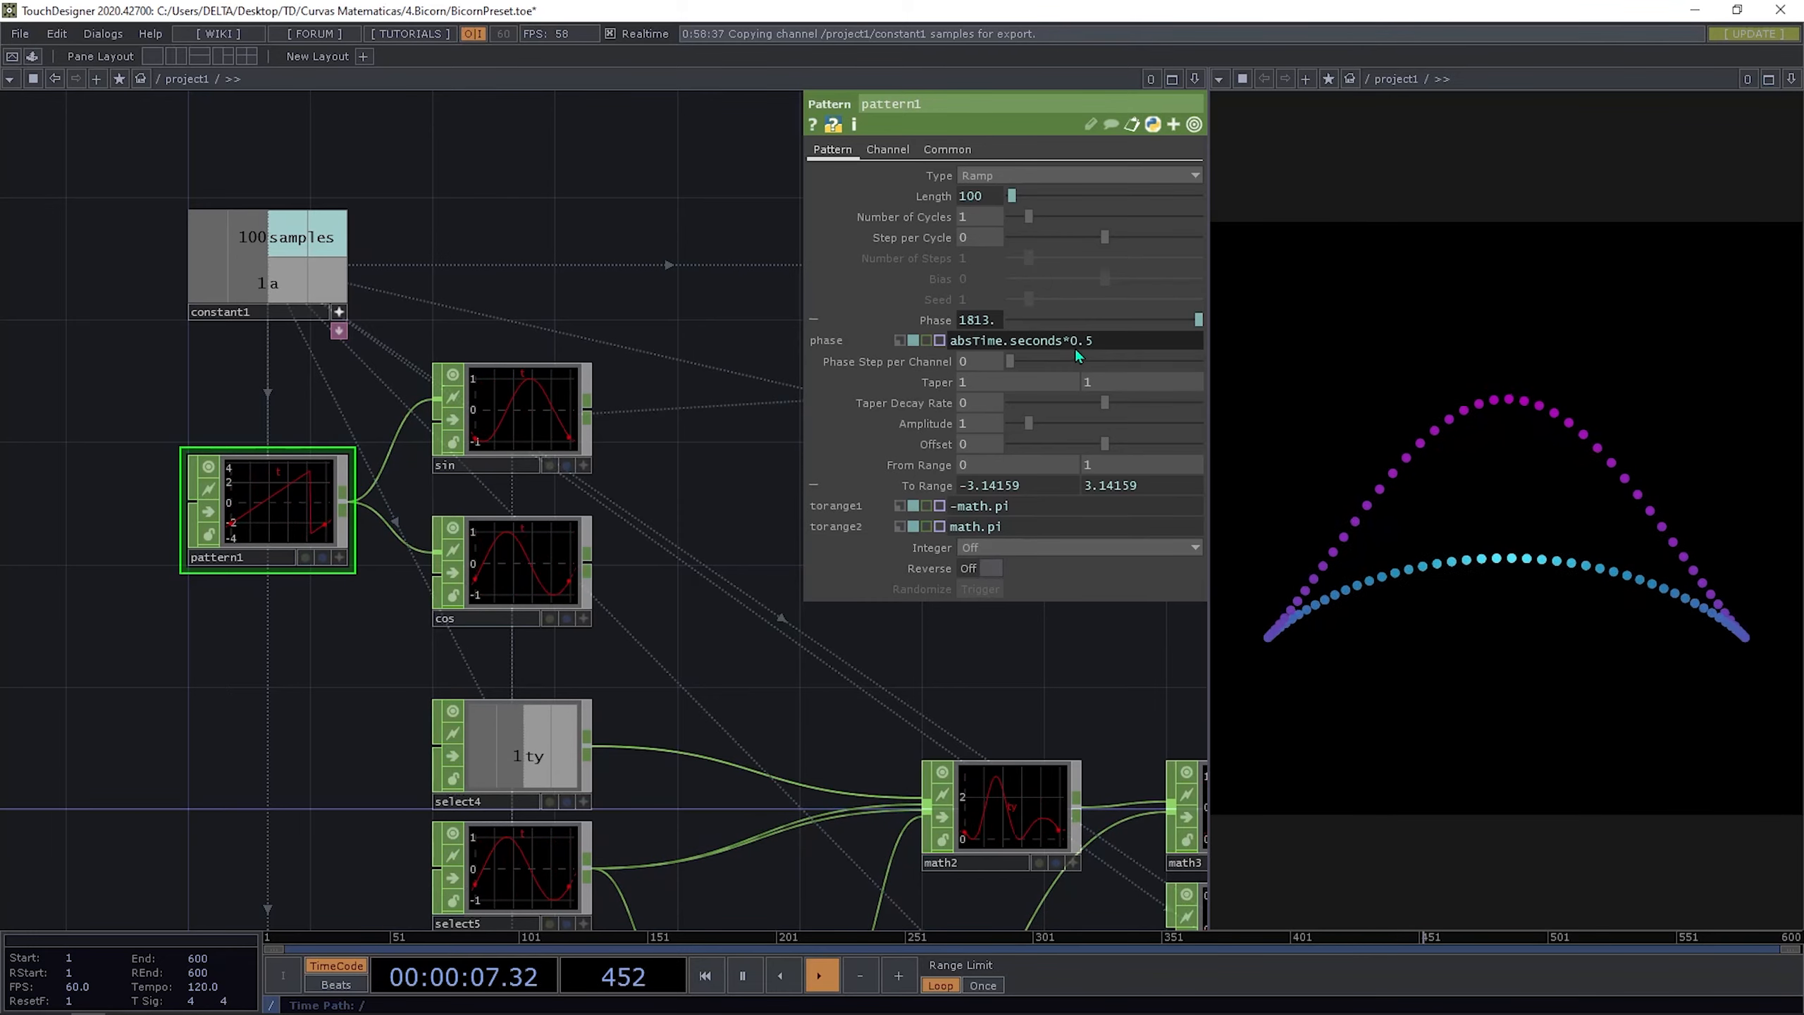
# Step: Reverse the pattern1 animation by changing its phase expression to -absTime.seconds*0.5
pyautogui.moveTo(952, 346)
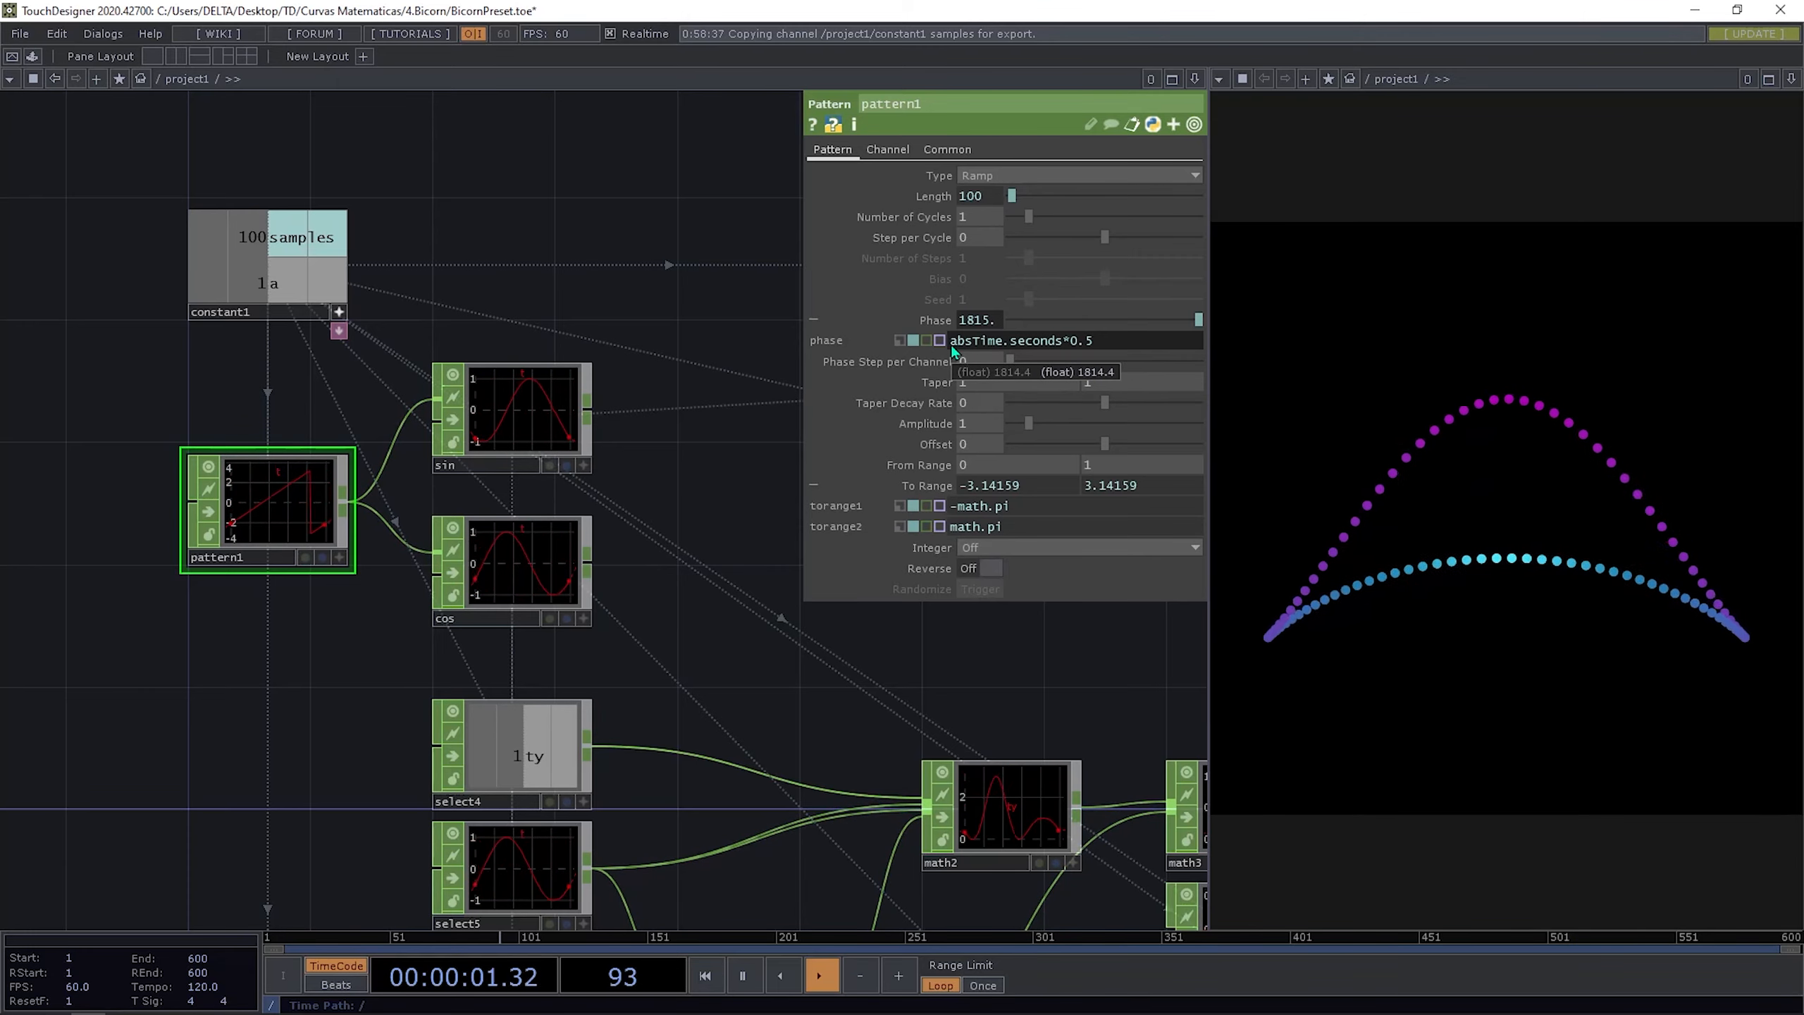
pyautogui.click(952, 342)
pyautogui.write('-')
pyautogui.press('Return')
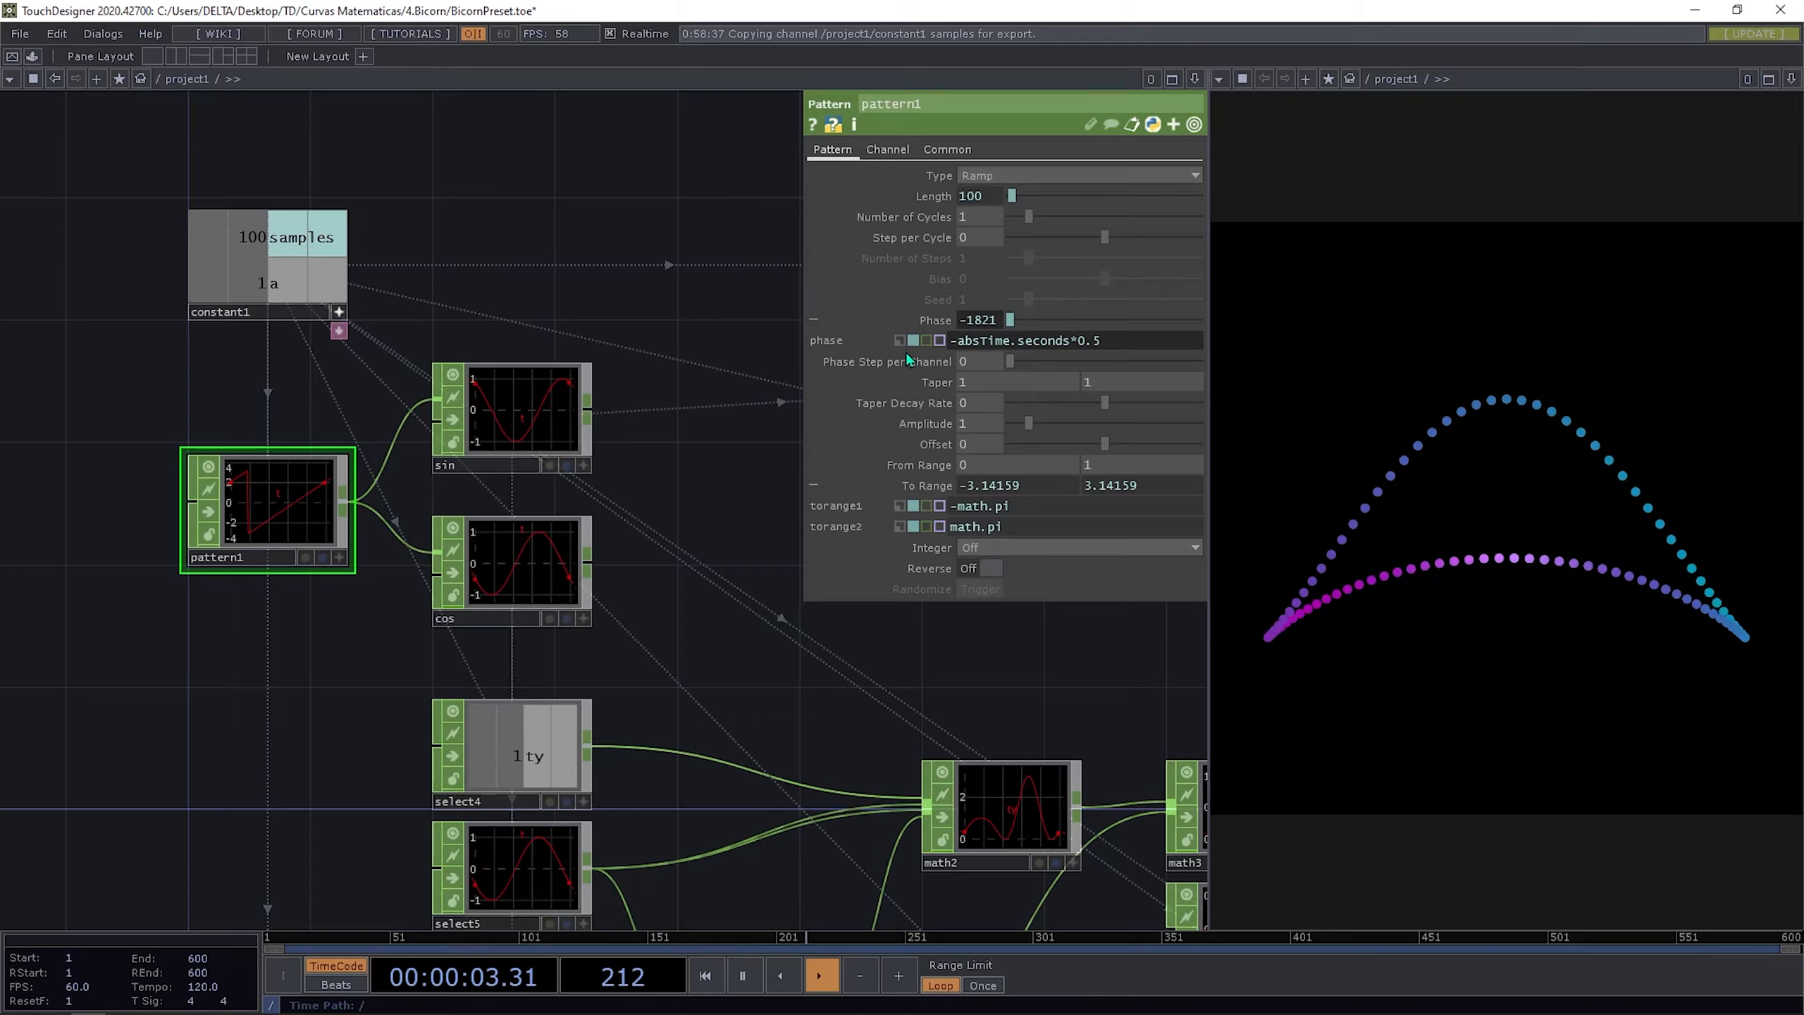
# Step: Set the samples value of the constant1 CHOP to 60
pyautogui.scroll(-5, 657, 332)
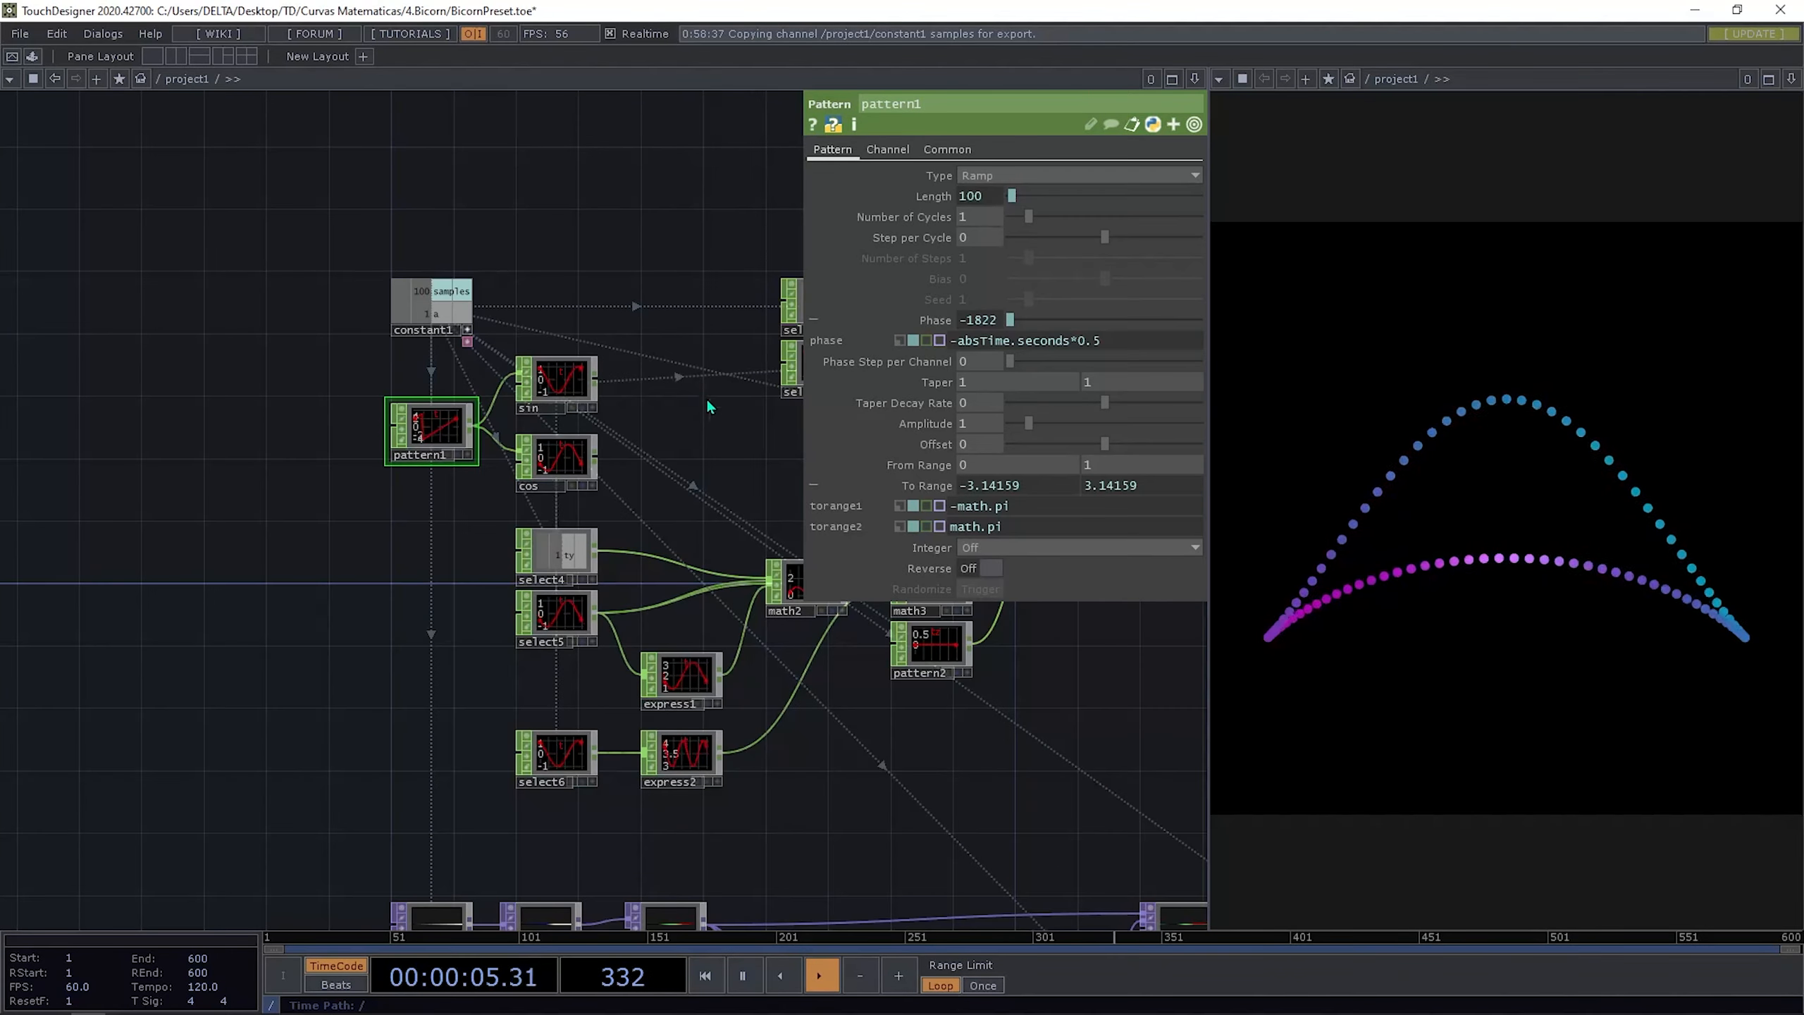
pyautogui.moveTo(505, 314); pyautogui.dragTo(484, 314)
pyautogui.click(446, 330)
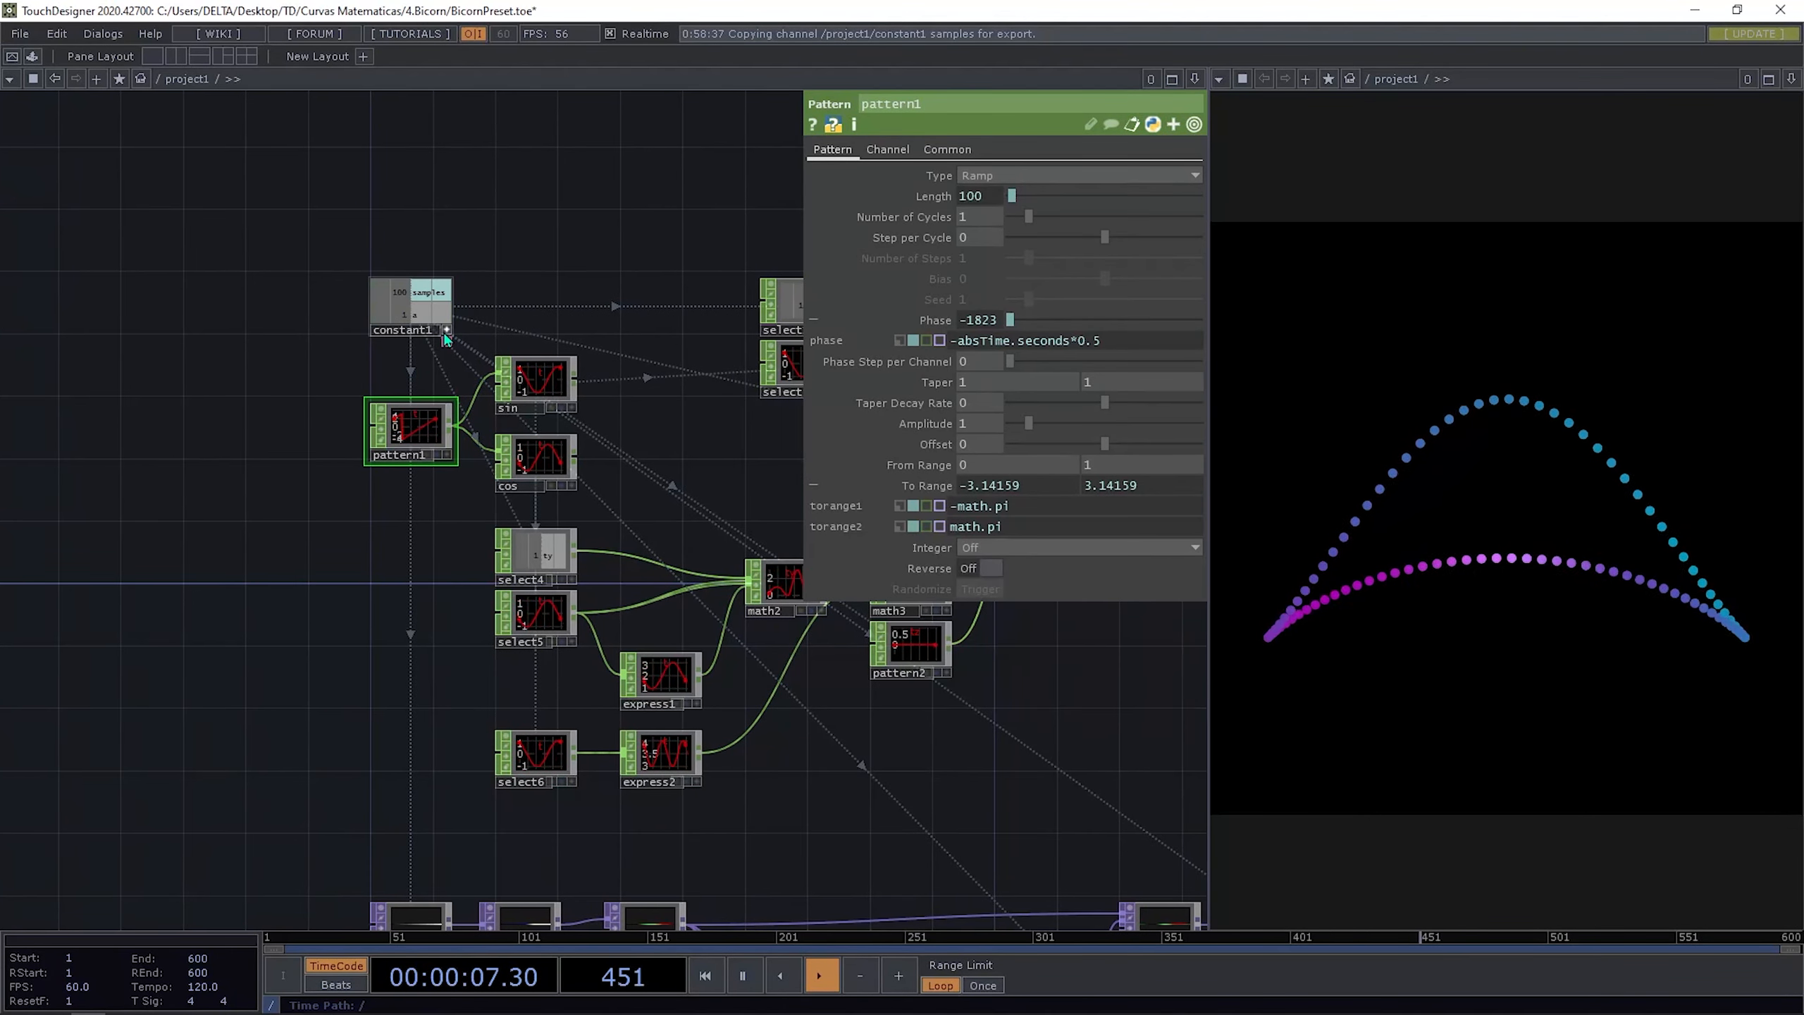
pyautogui.click(438, 307)
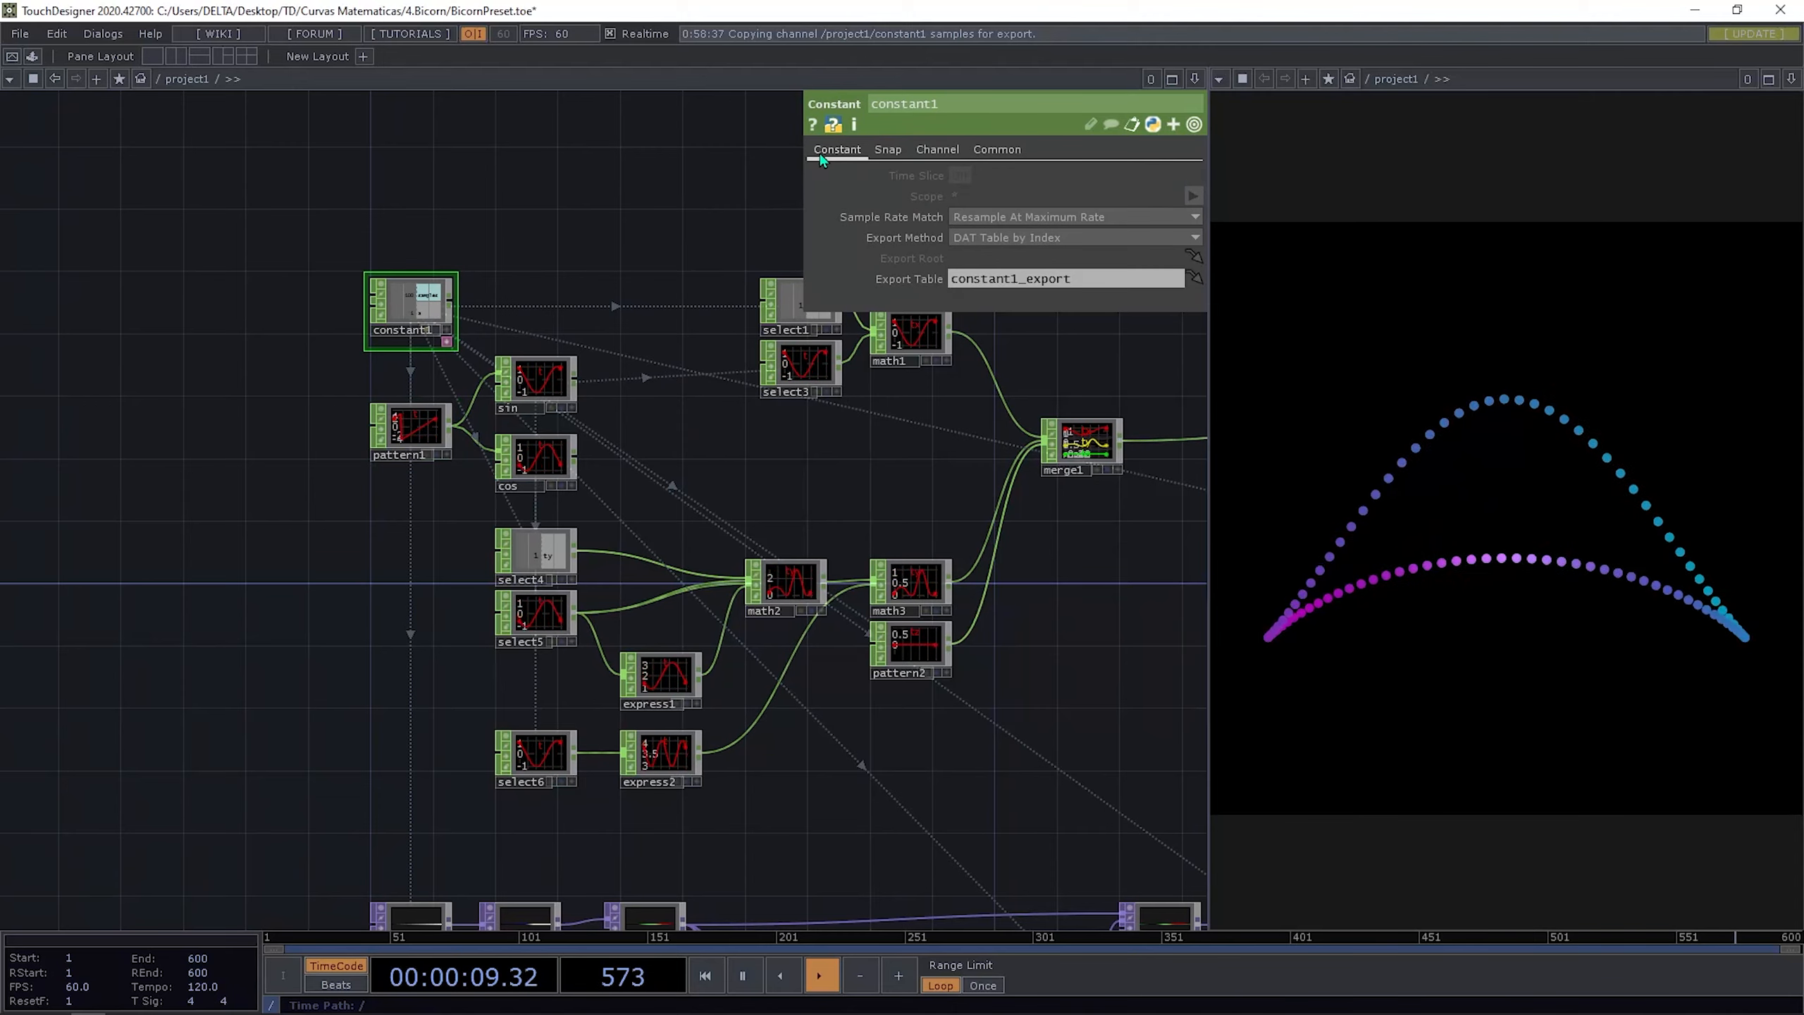
pyautogui.moveTo(1094, 175)
pyautogui.mouseDown(button='middle')
pyautogui.moveTo(1097, 132)
pyautogui.moveTo(1085, 143)
pyautogui.mouseUp(button='middle')
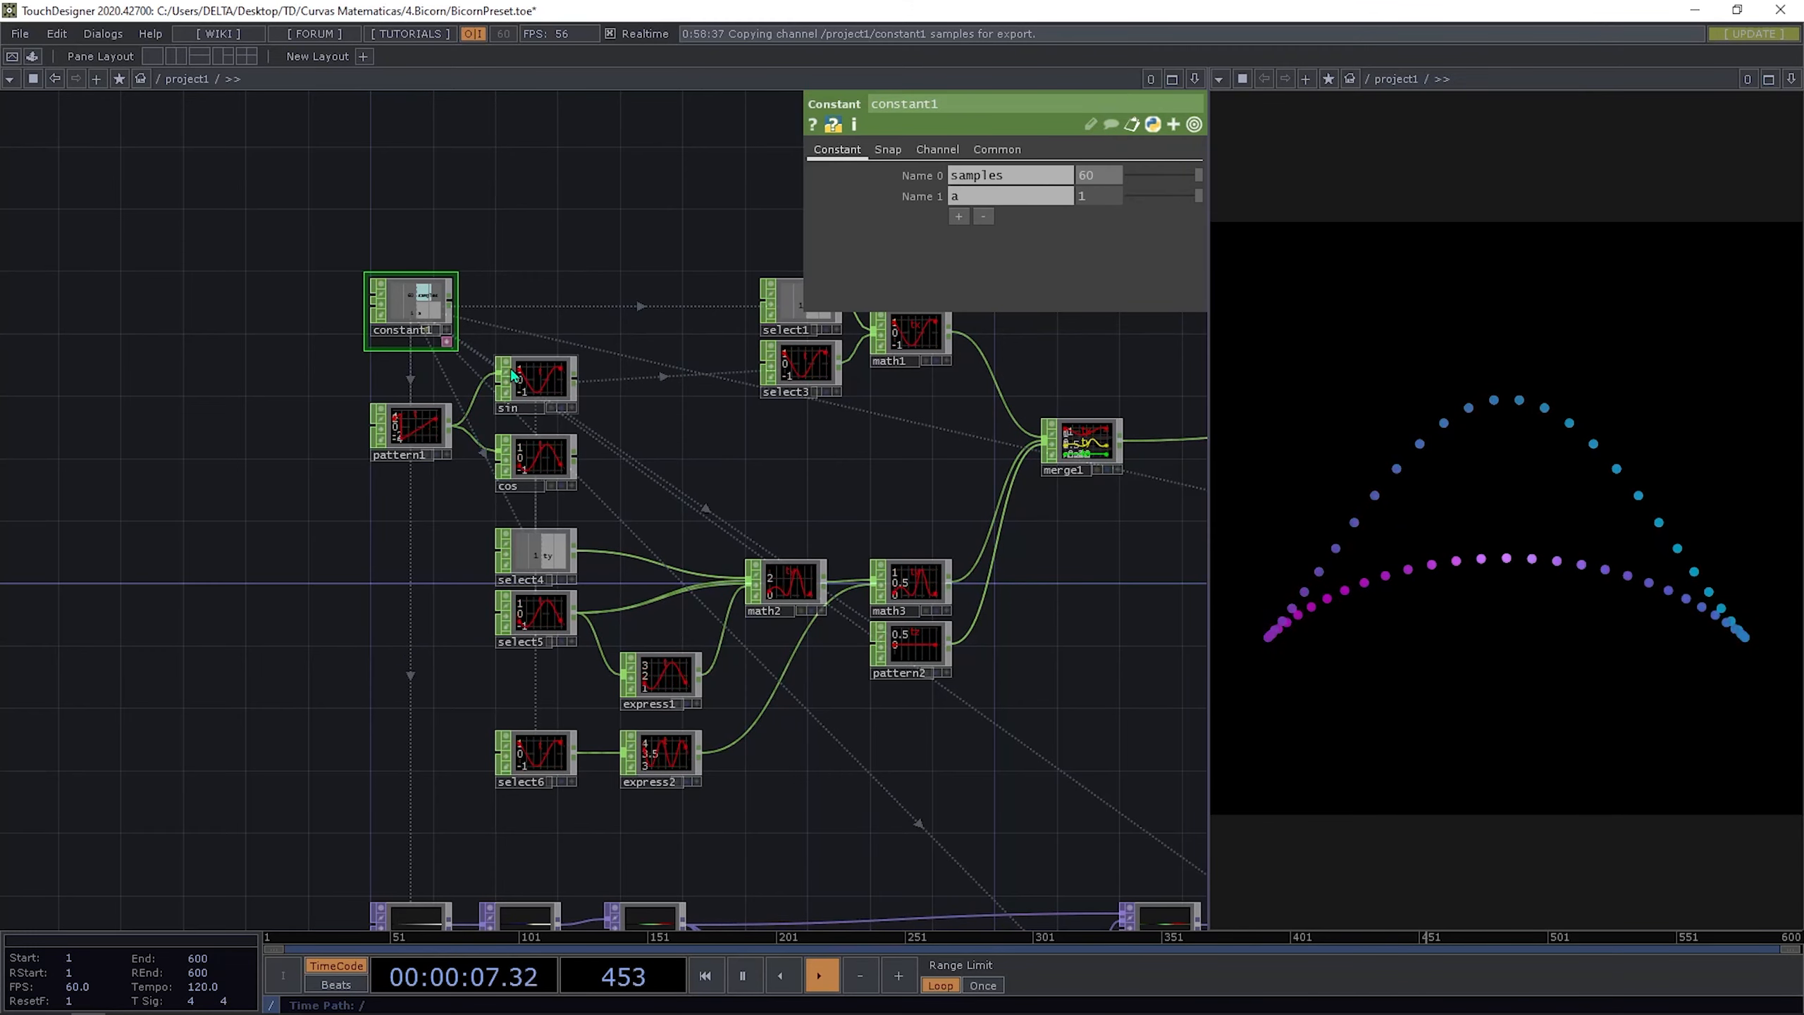
# Step: Slow the pattern1 animation by changing its phase expression to -absTime.seconds*0.1
pyautogui.click(415, 426)
pyautogui.moveTo(1100, 341); pyautogui.dragTo(1092, 341)
pyautogui.write('1')
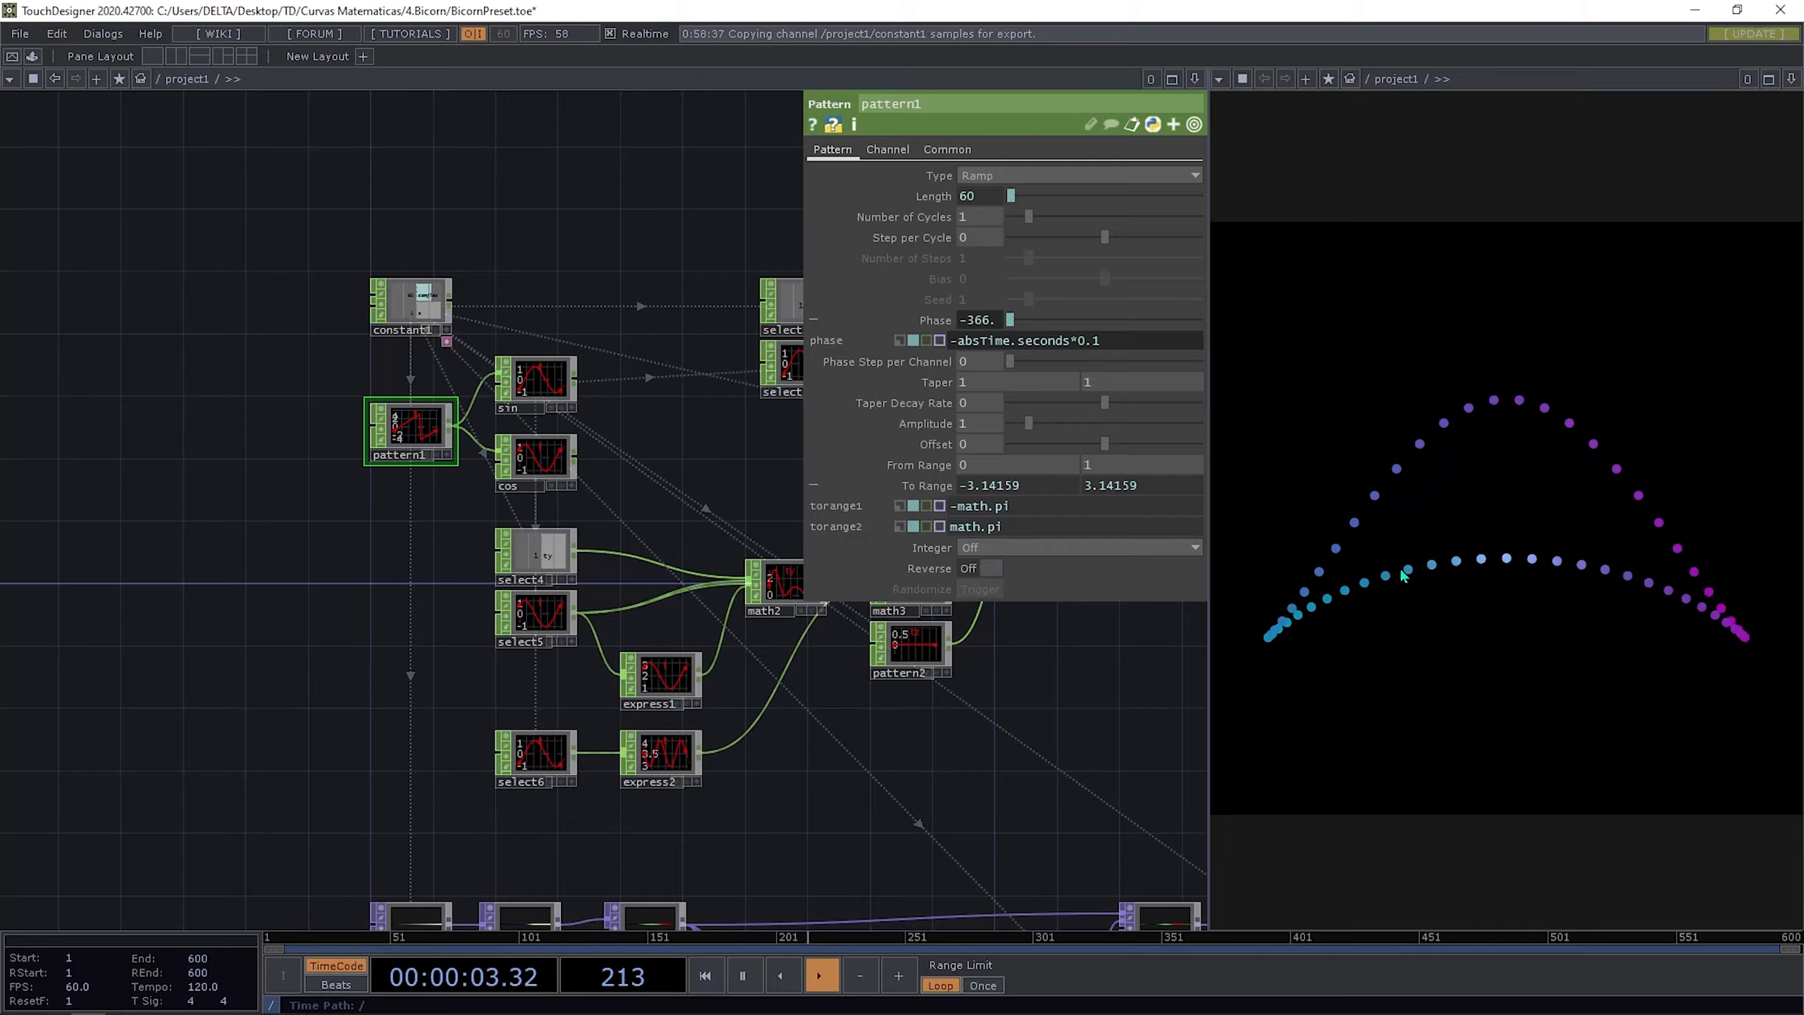
# Step: Add a Noise TOP to the network directly below the color ramp
pyautogui.moveTo(1040, 673)
pyautogui.mouseDown()
pyautogui.moveTo(858, 668)
pyautogui.moveTo(705, 601)
pyautogui.moveTo(142, 520)
pyautogui.mouseUp()
pyautogui.moveTo(530, 519); pyautogui.dragTo(262, 530)
pyautogui.moveTo(762, 634); pyautogui.dragTo(441, 623)
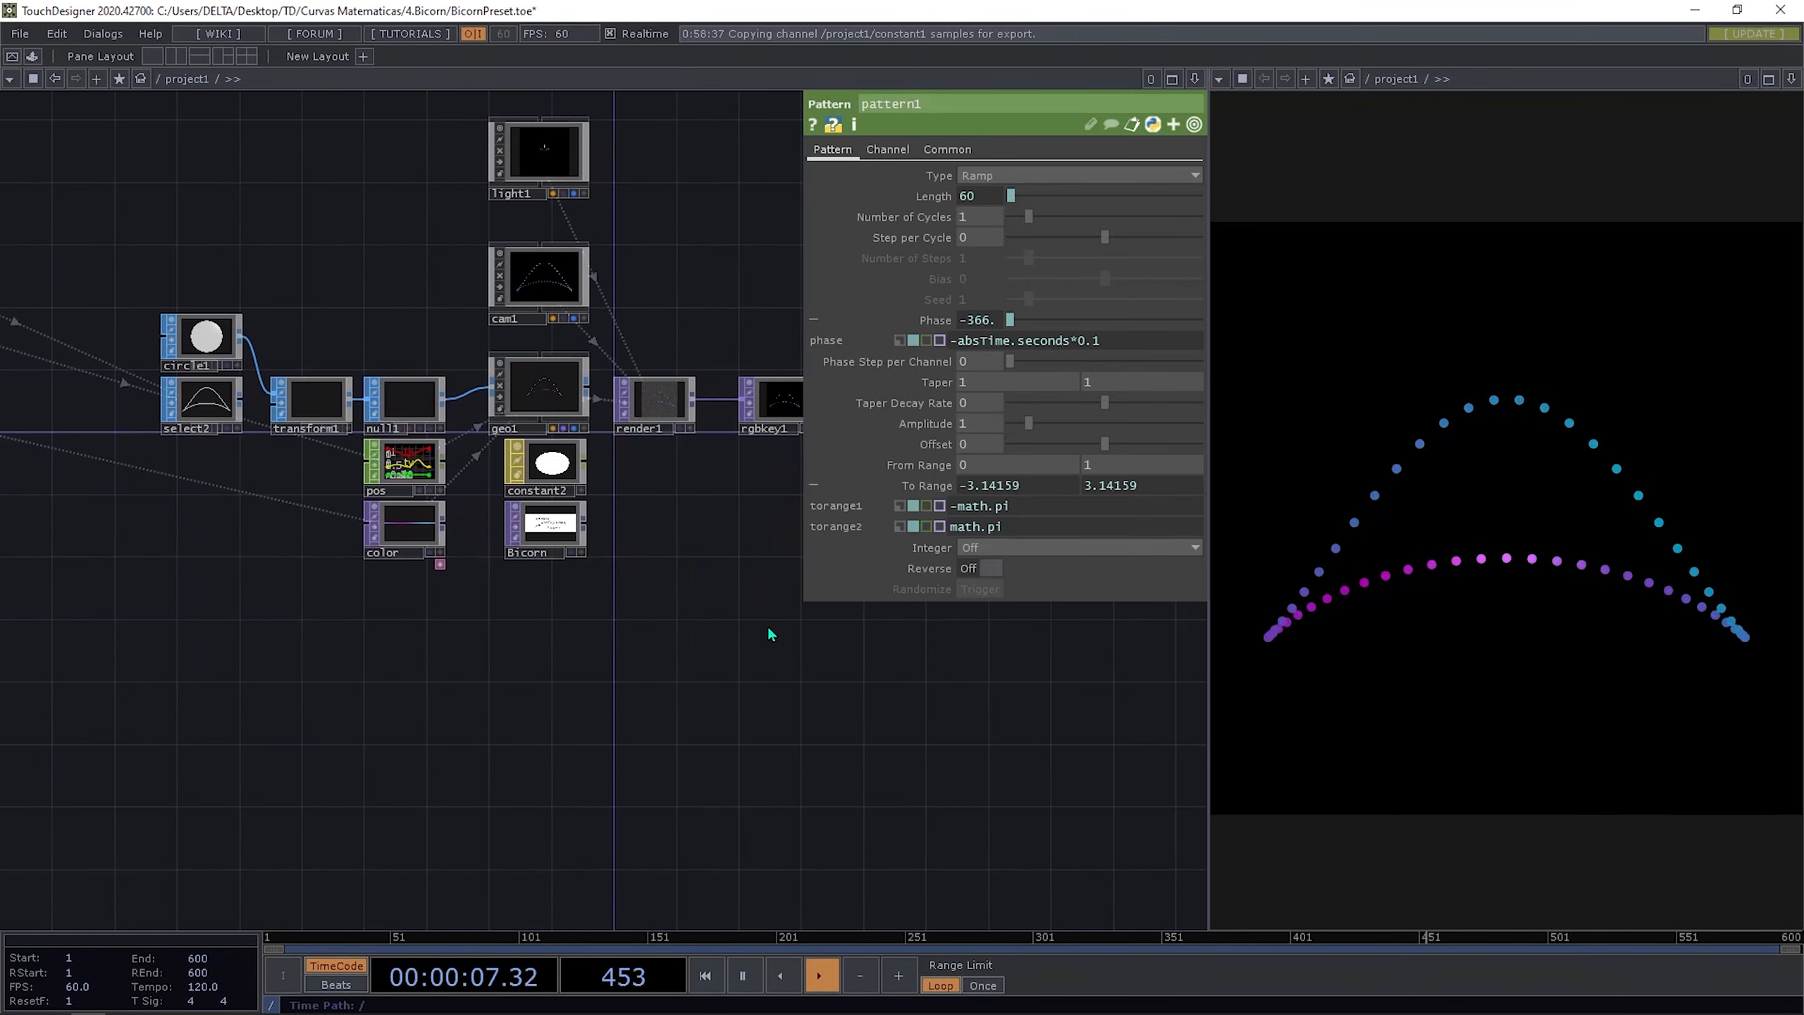
pyautogui.moveTo(642, 614); pyautogui.dragTo(738, 585)
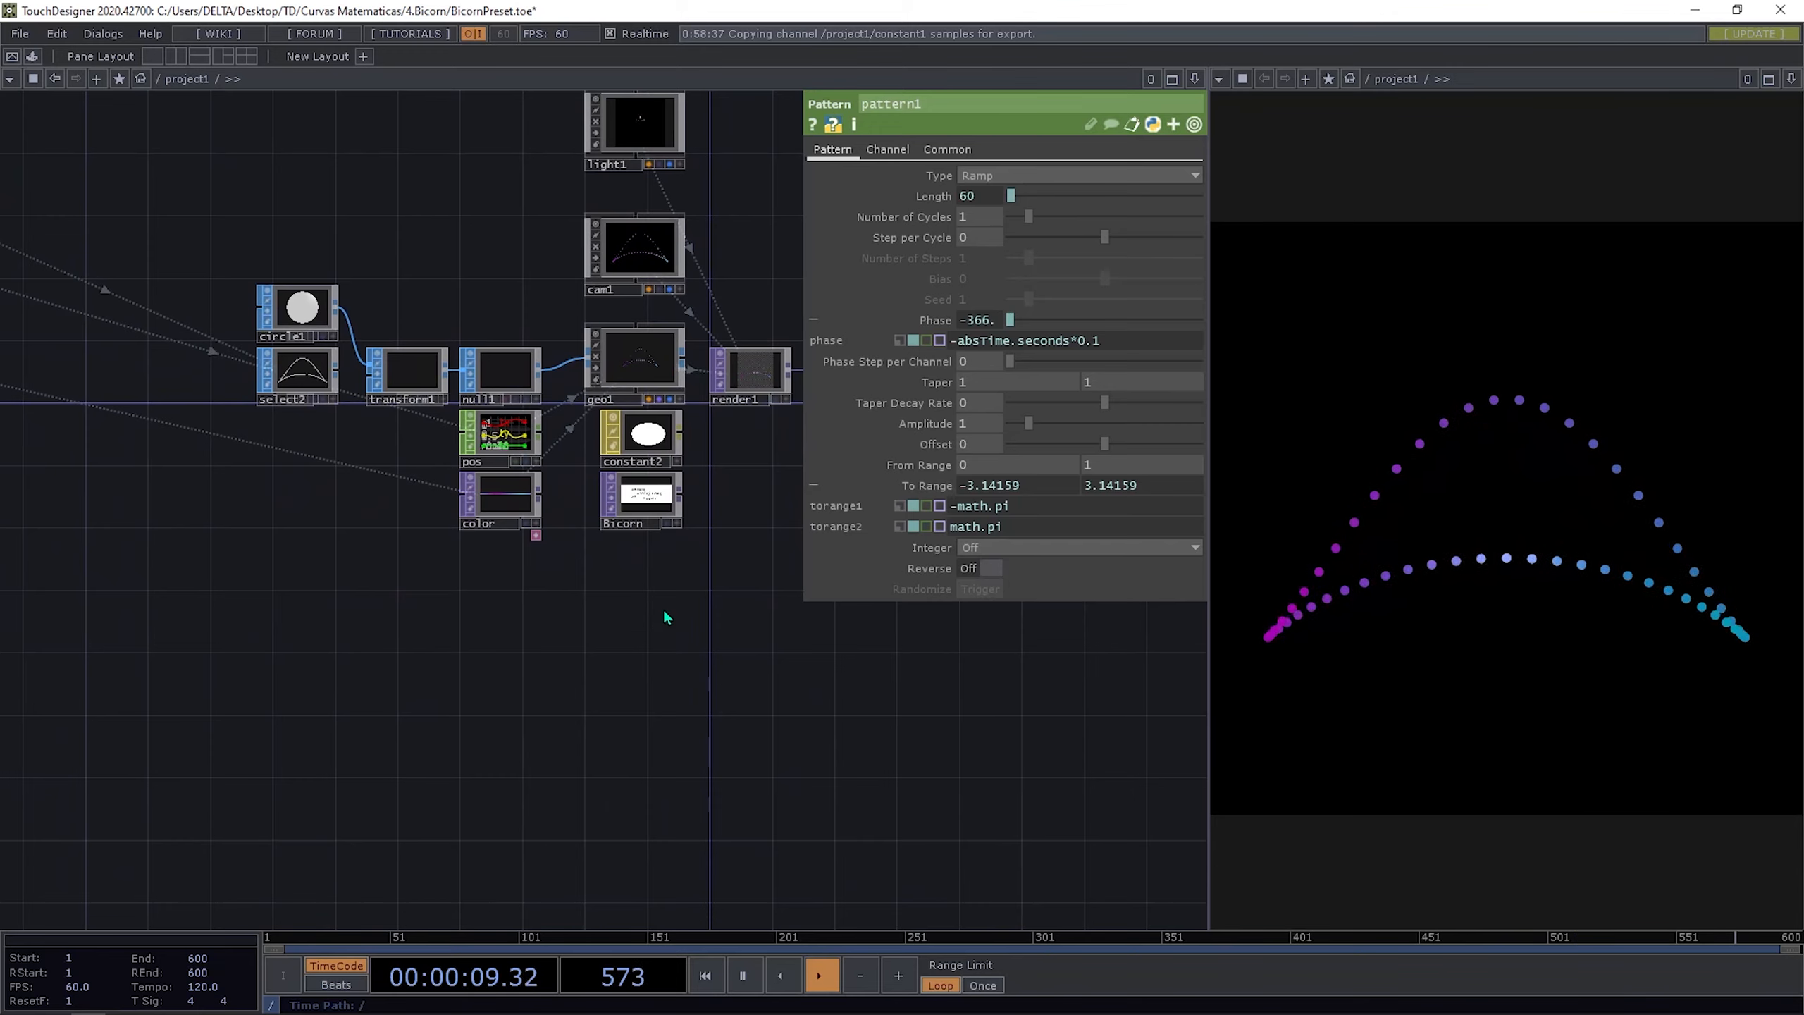
pyautogui.press('Tab')
pyautogui.write('noi')
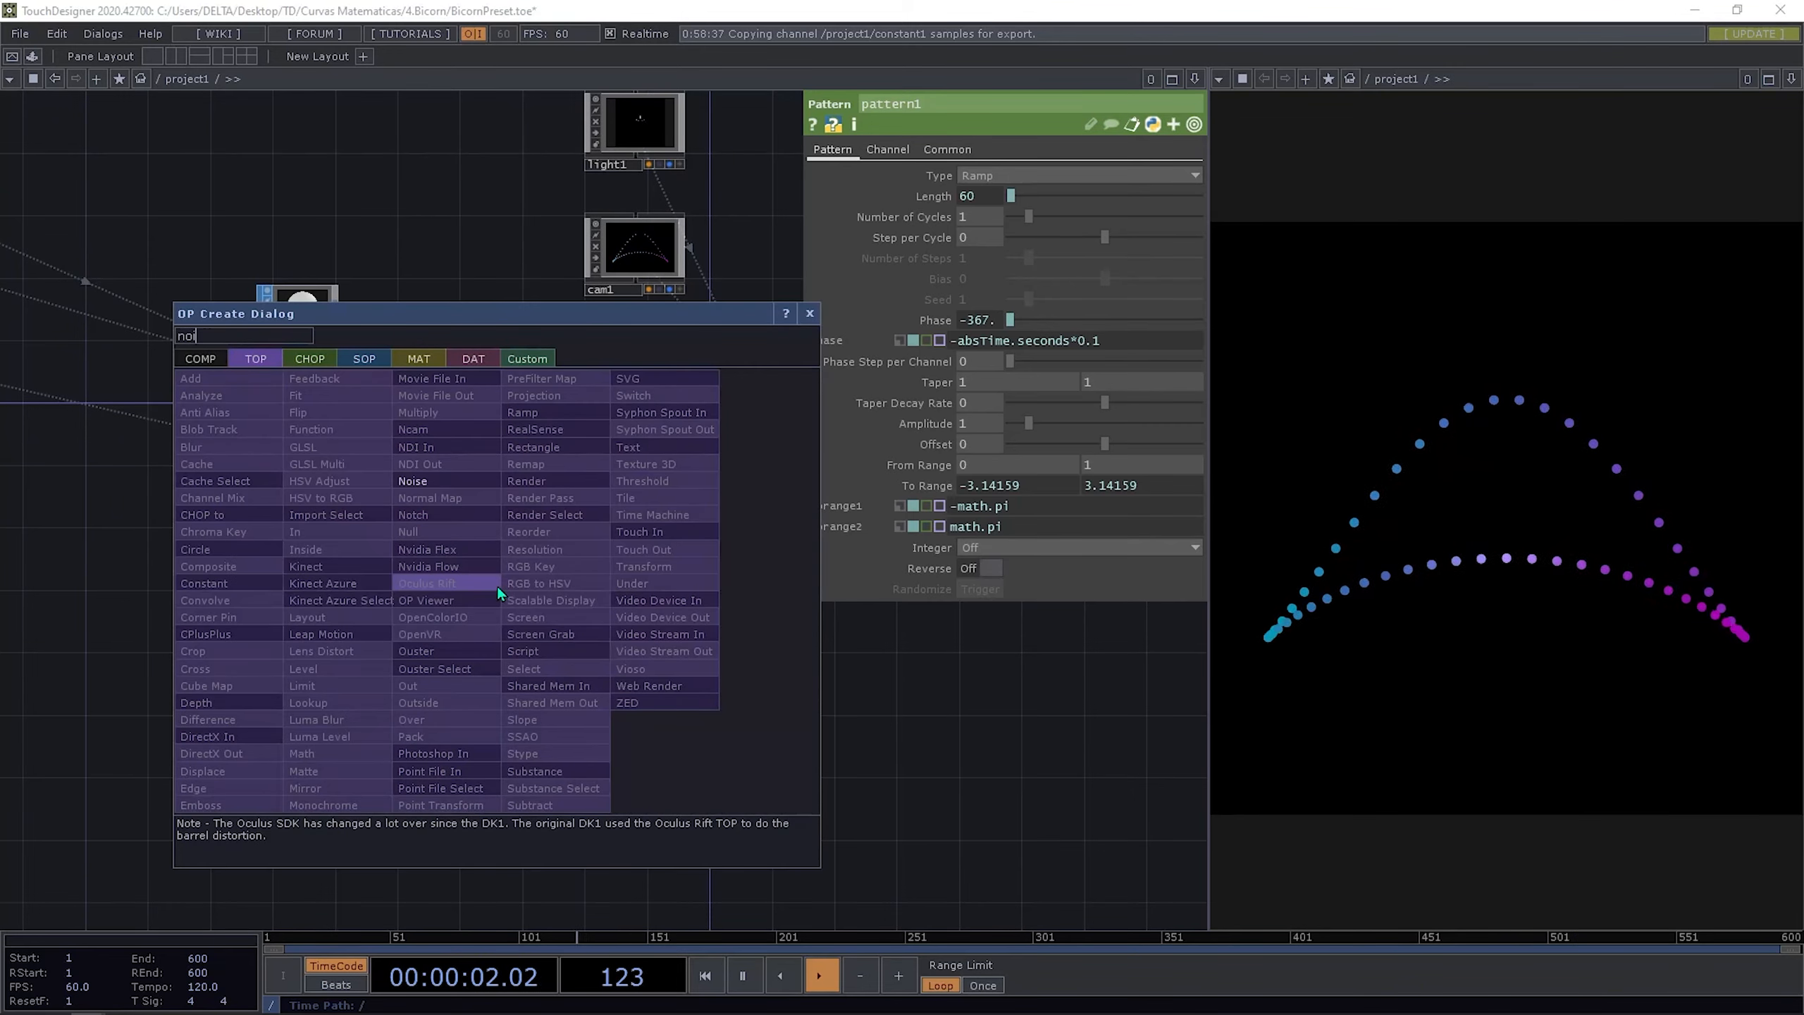
pyautogui.click(427, 481)
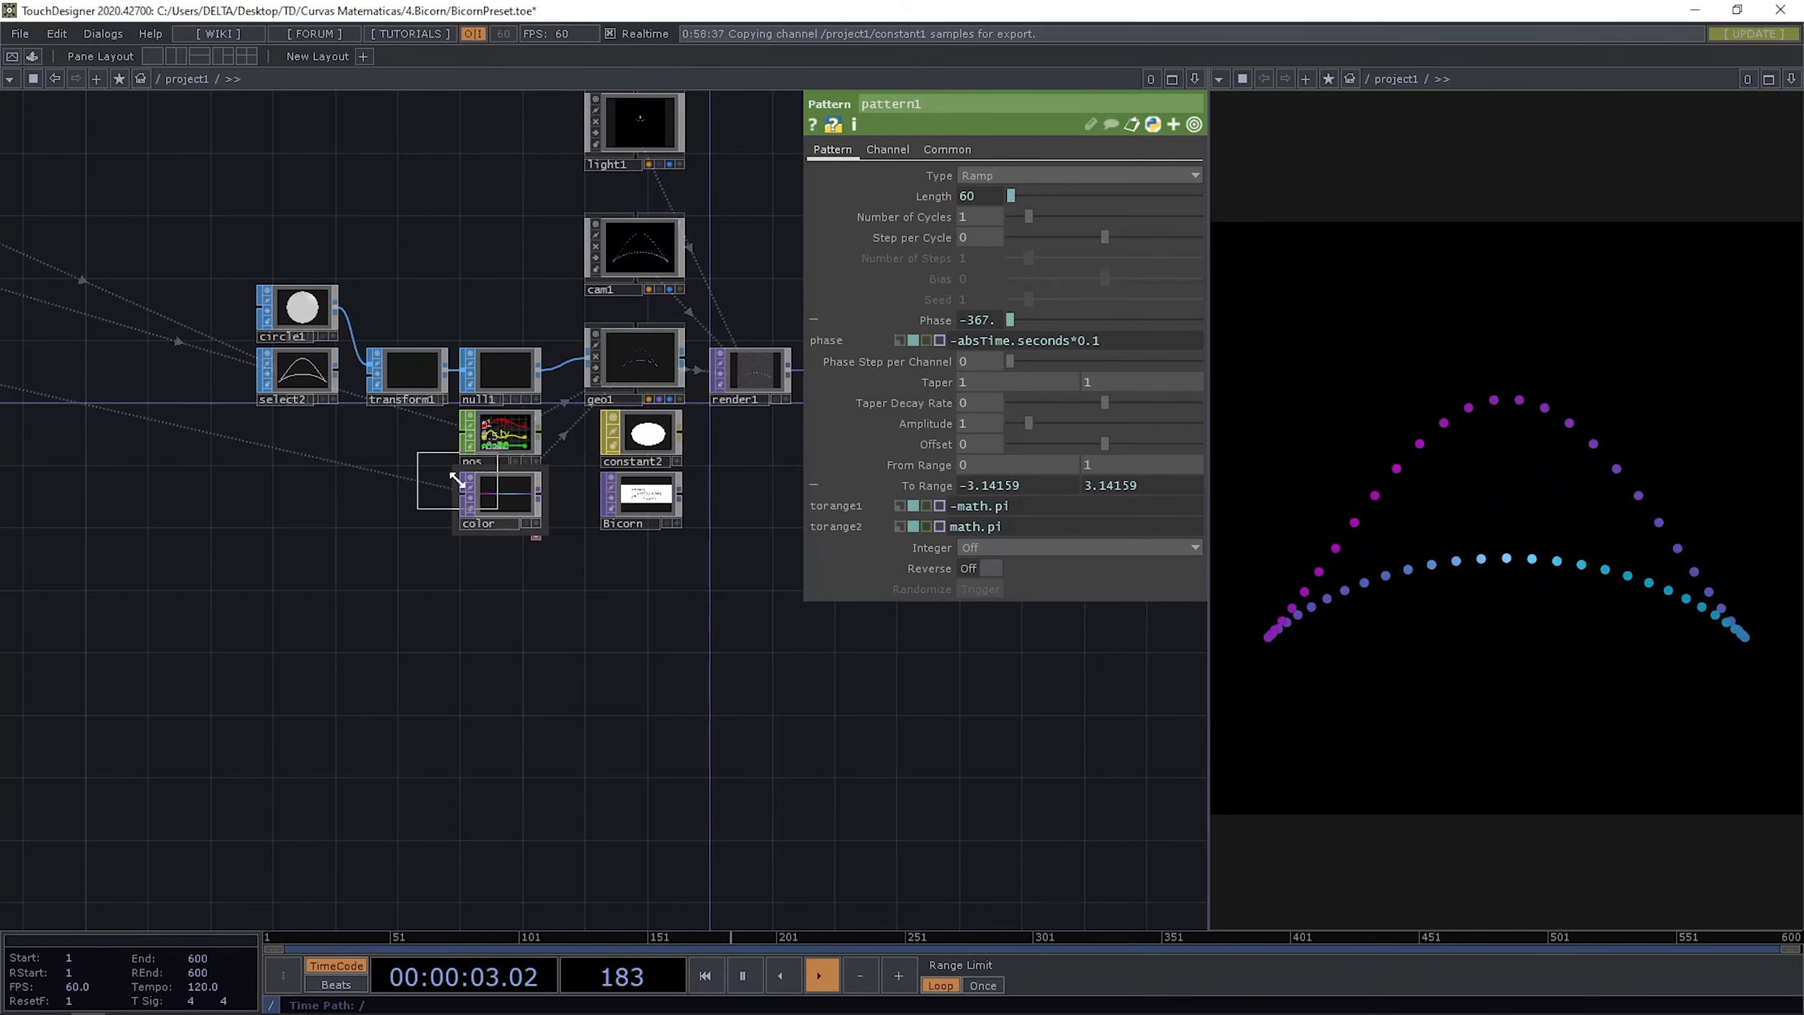
pyautogui.click(499, 580)
# Step: Copy the resolution width expression op('constant1')['samples'] from the color ramp
pyautogui.scroll(3, 512, 590)
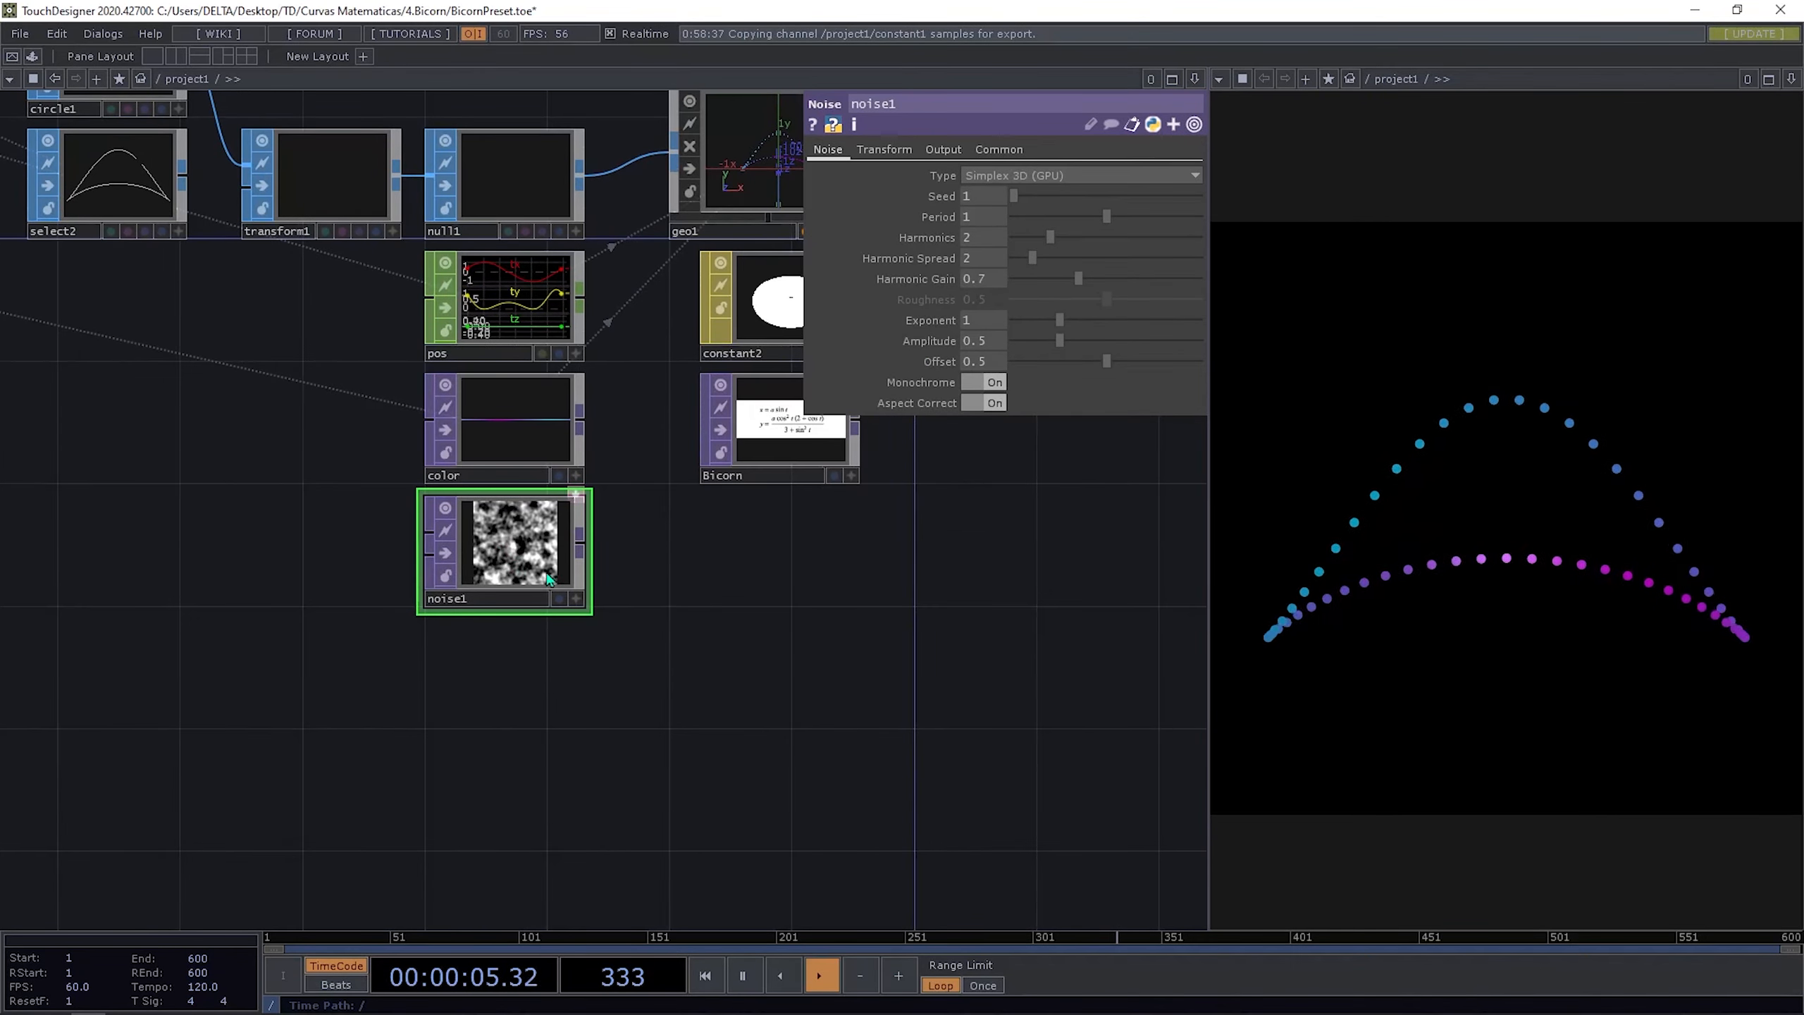
pyautogui.scroll(2, 561, 636)
pyautogui.moveTo(563, 633); pyautogui.dragTo(518, 646)
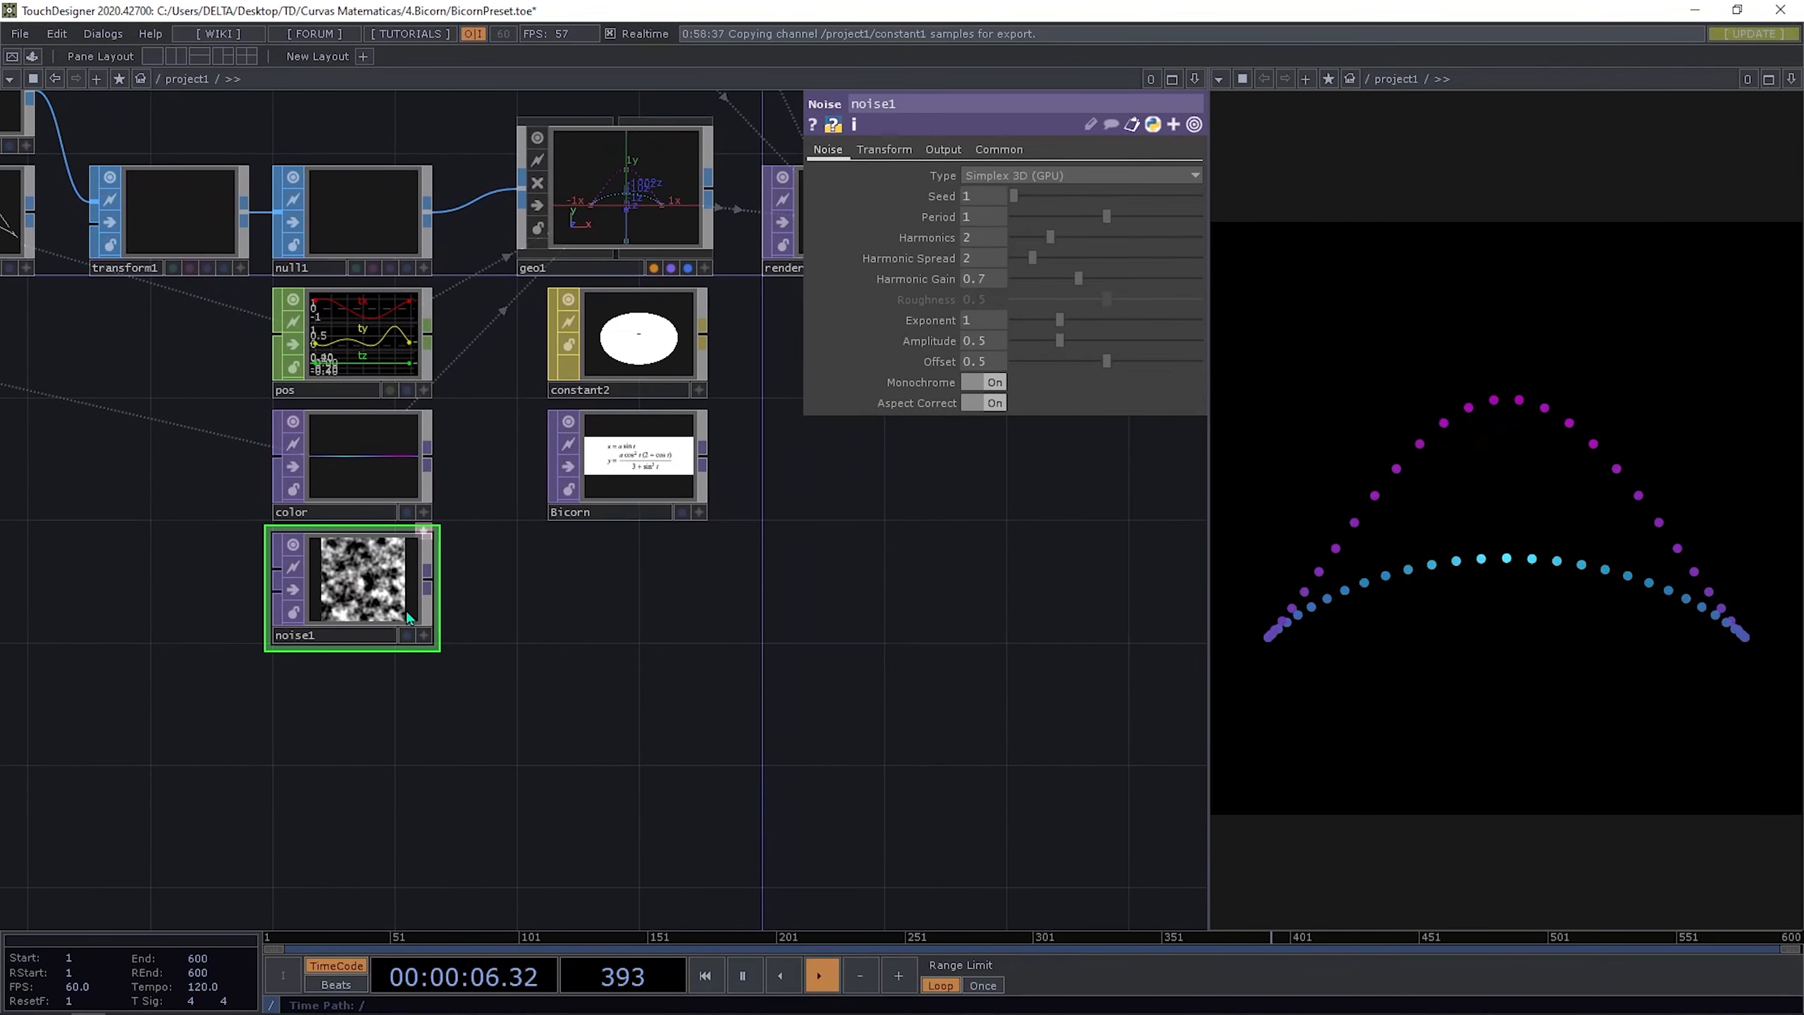
pyautogui.click(424, 445)
pyautogui.click(943, 147)
pyautogui.click(933, 196)
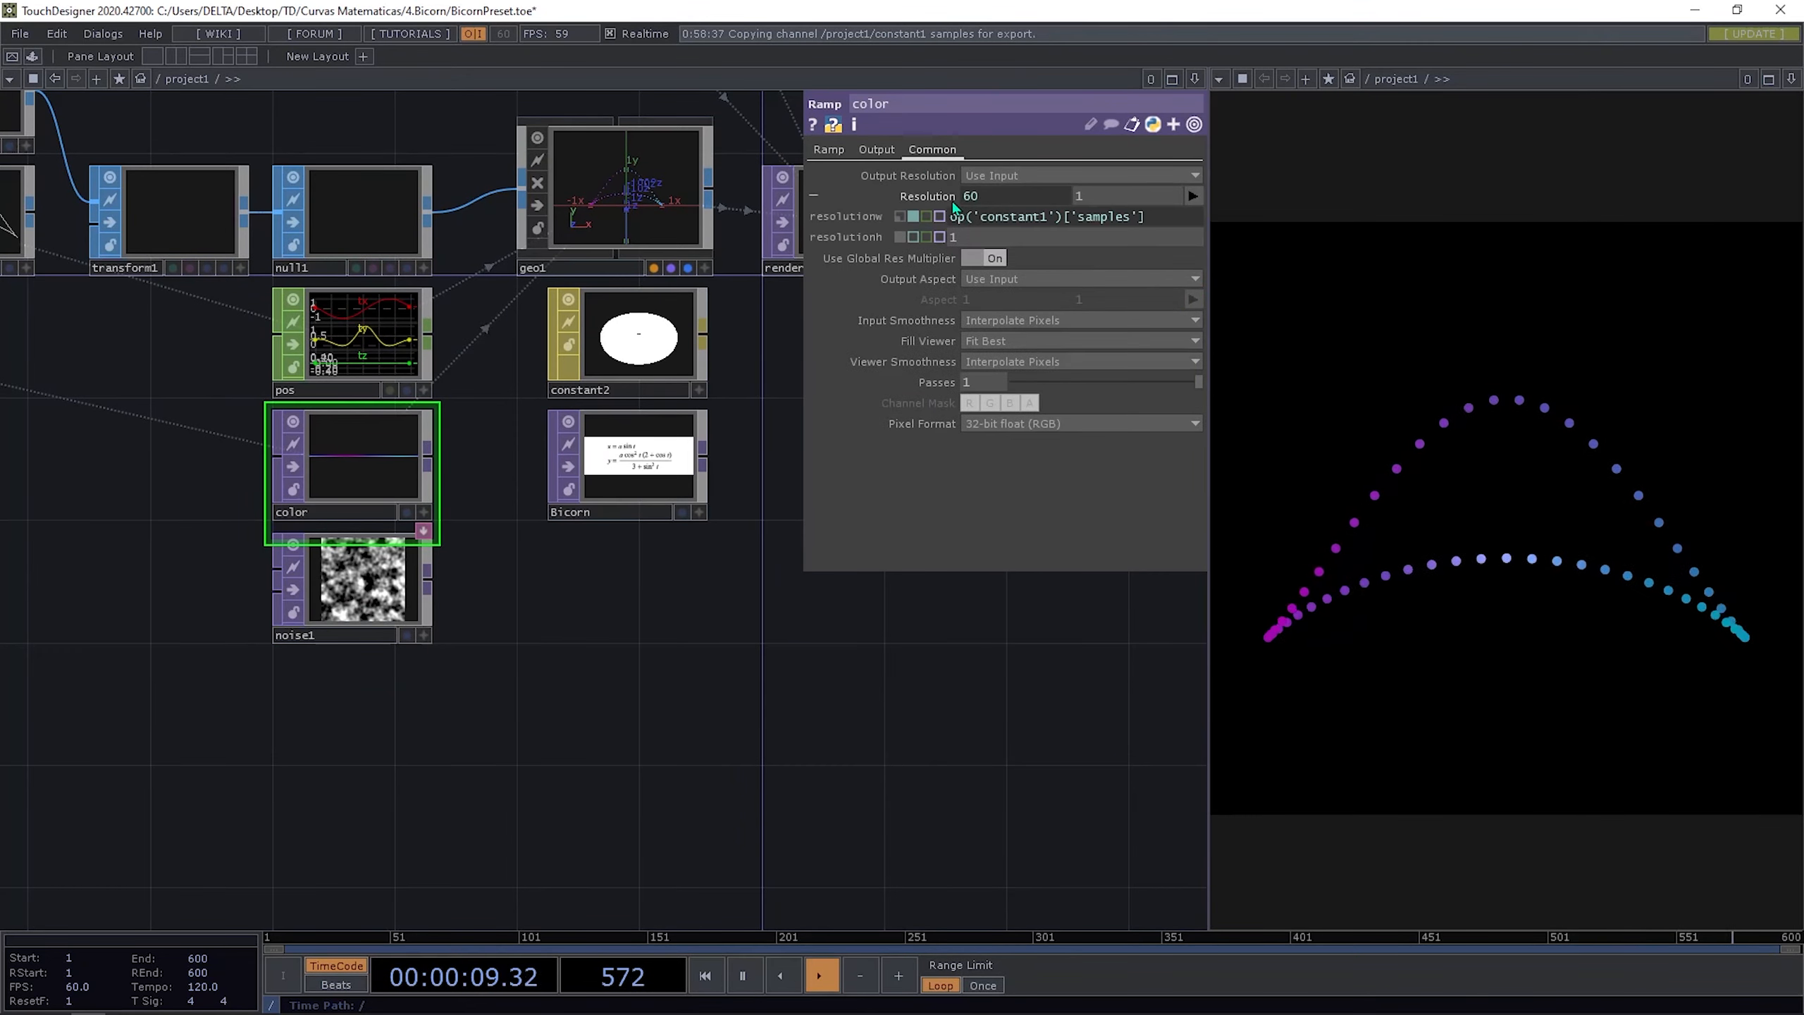
pyautogui.moveTo(1155, 219); pyautogui.dragTo(726, 231)
pyautogui.hotkey('ctrl', 'c')
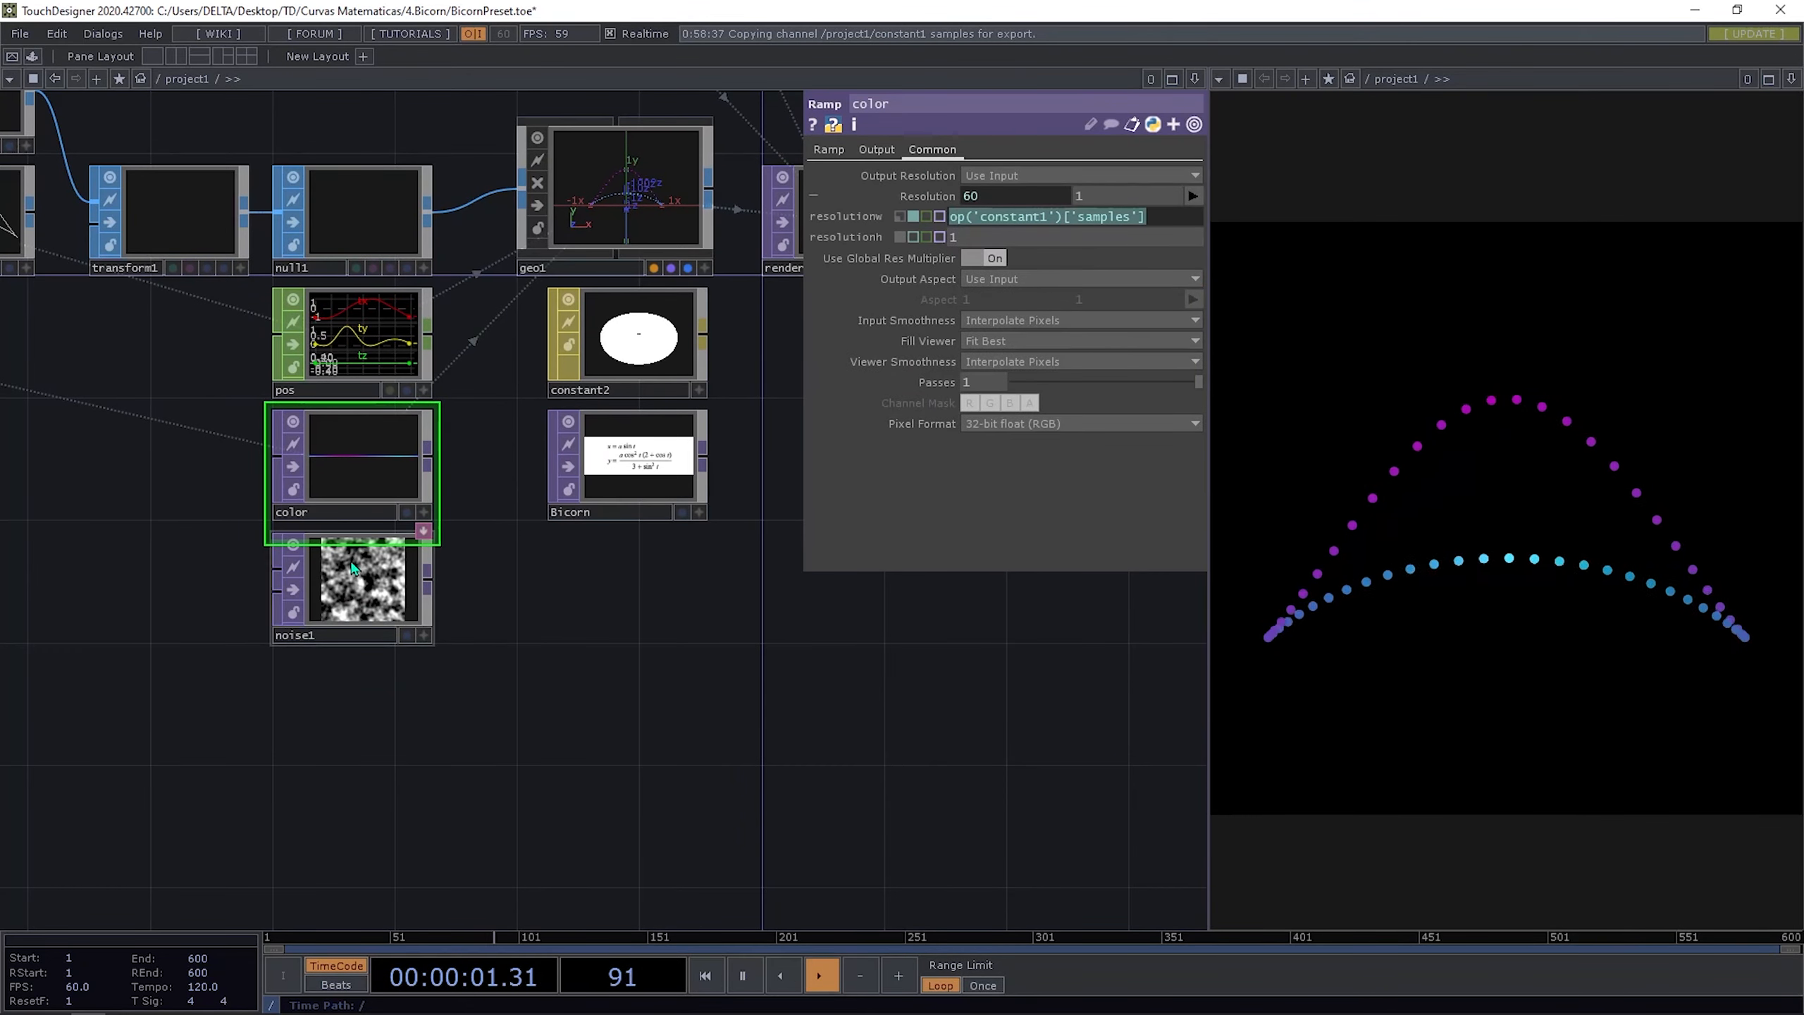
# Step: Set the noise TOP's resolution to the copied expression op('constant1')['samples'] for the width and 1 for the height
pyautogui.click(362, 590)
pyautogui.click(998, 150)
pyautogui.hotkey('ctrl', 'v')
pyautogui.moveTo(1016, 193); pyautogui.dragTo(904, 240)
pyautogui.click(909, 199)
pyautogui.write('1')
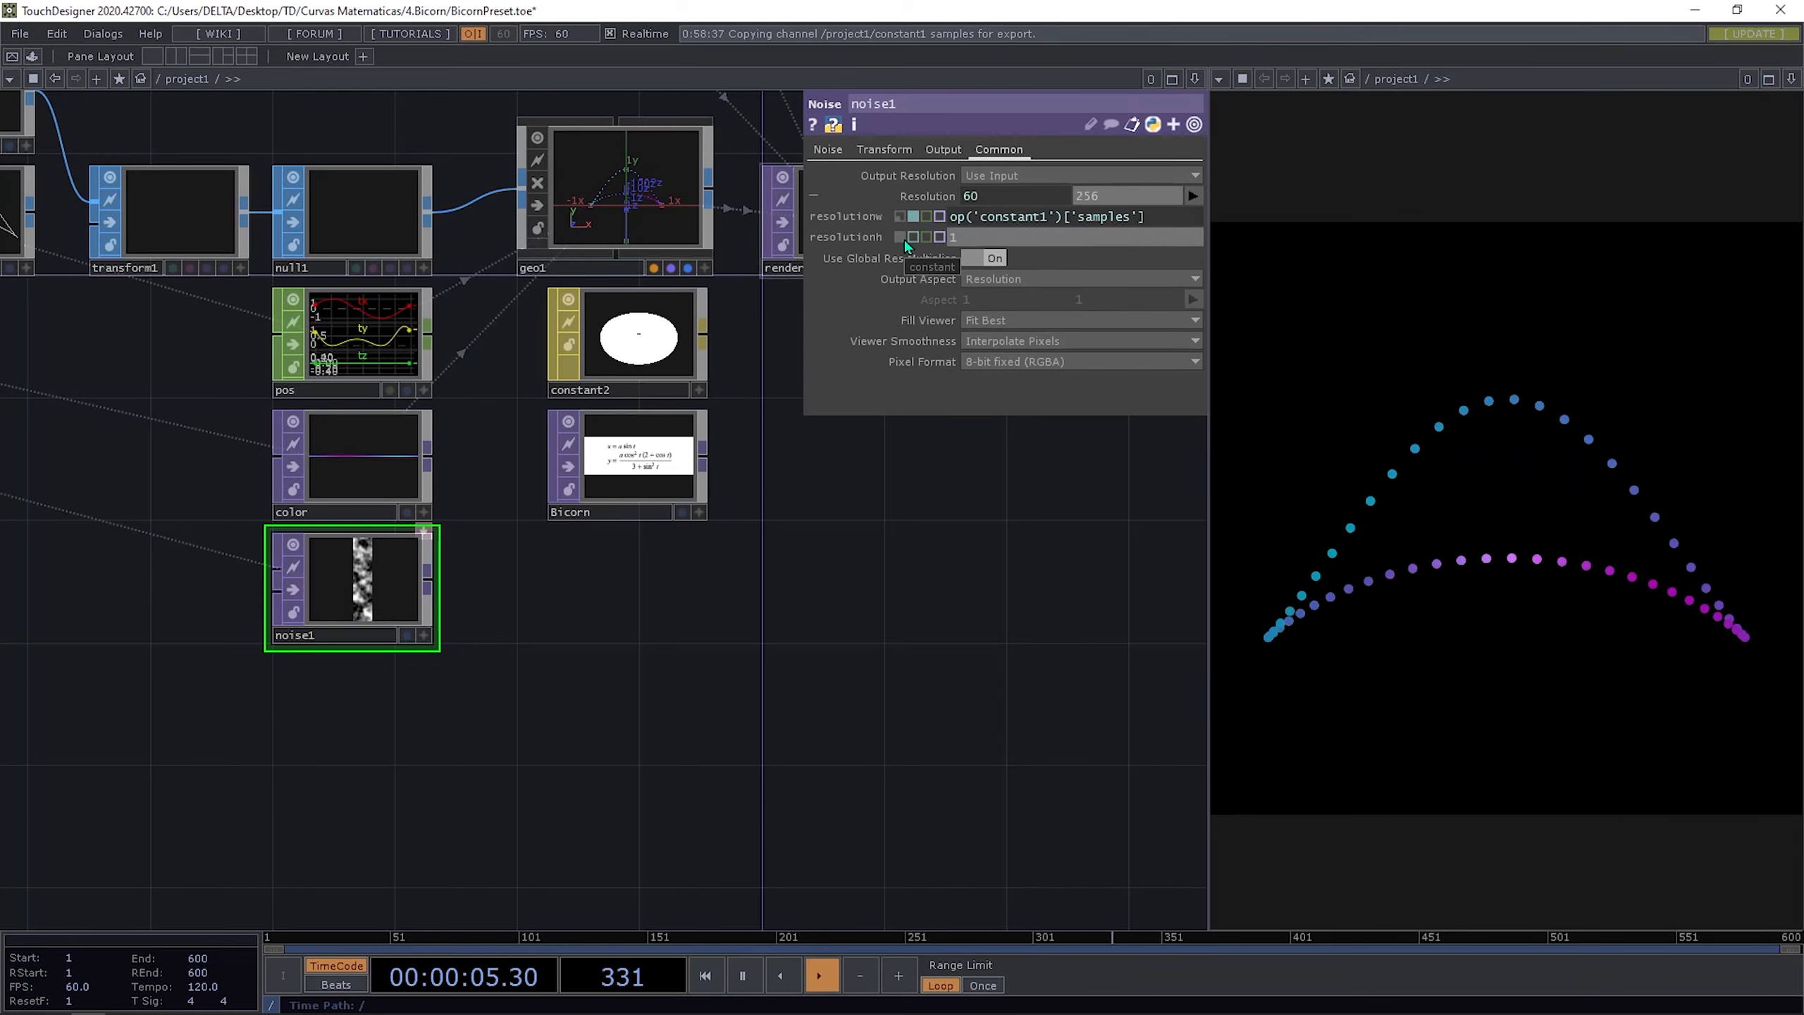
pyautogui.press('Return')
# Step: Change the noise TOP's pixel format to 32-bit float (Mono) and return to its noise parameters
pyautogui.click(1012, 362)
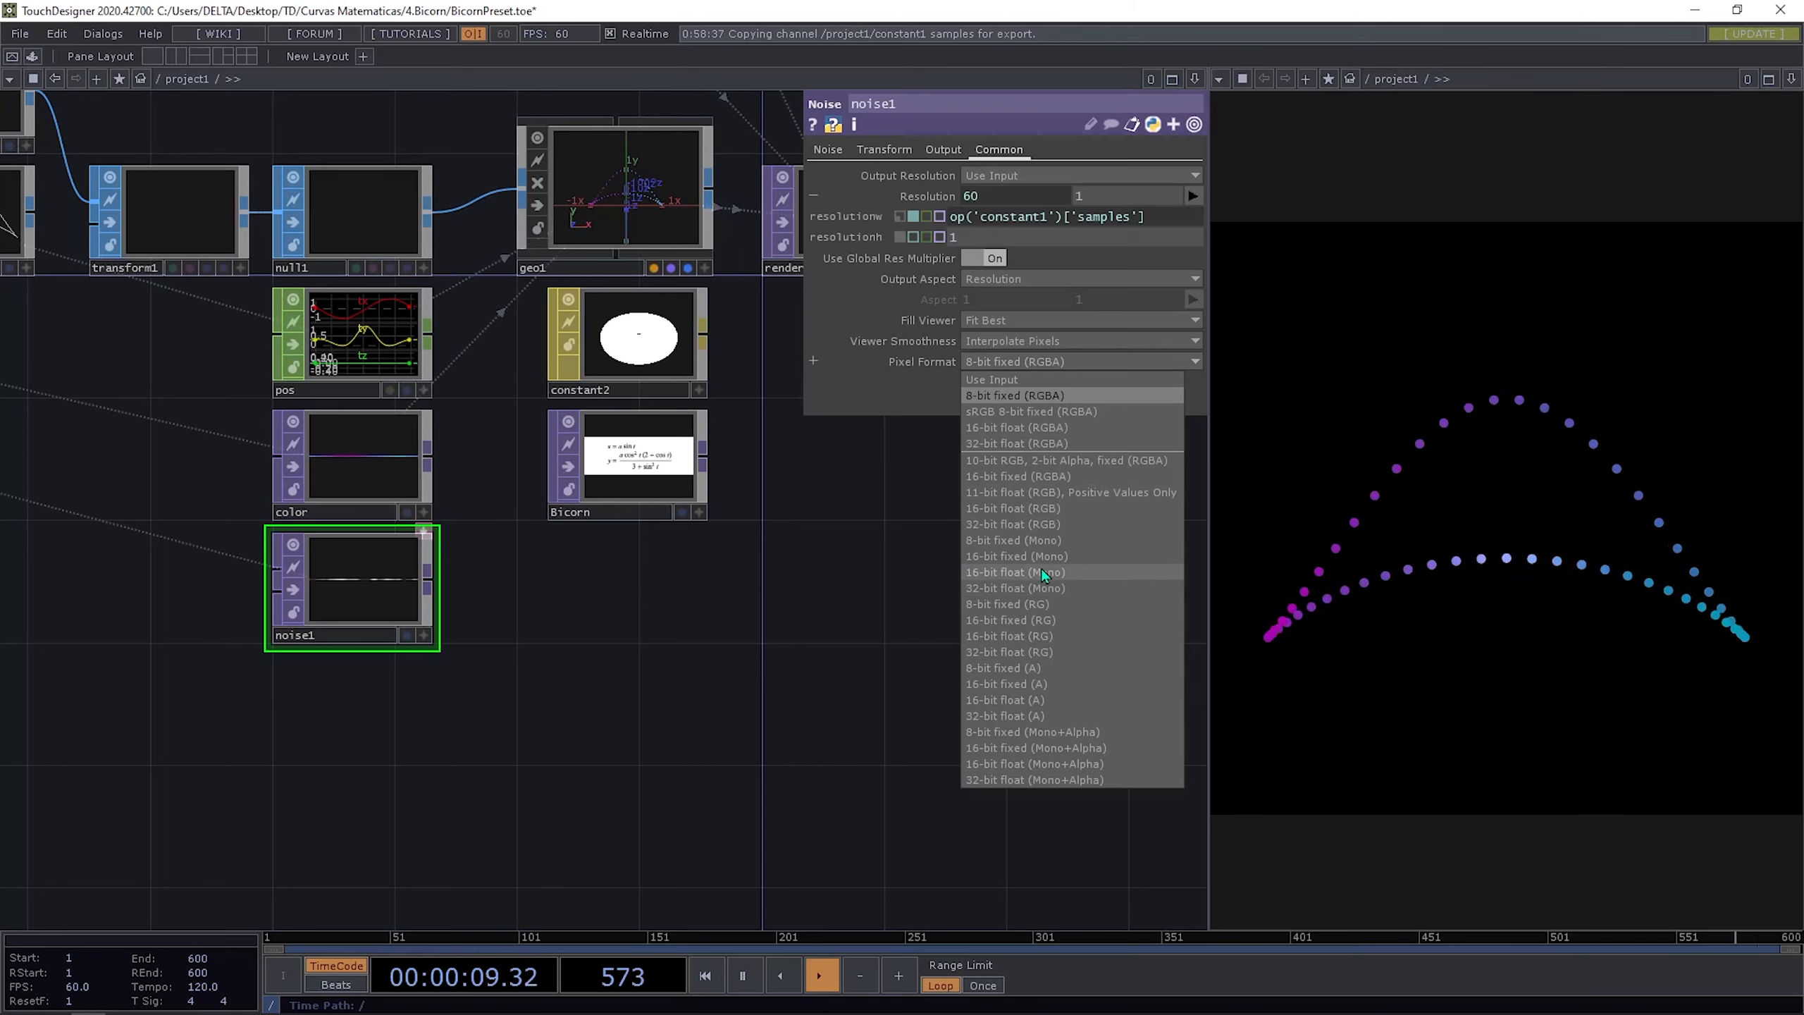
pyautogui.click(1053, 588)
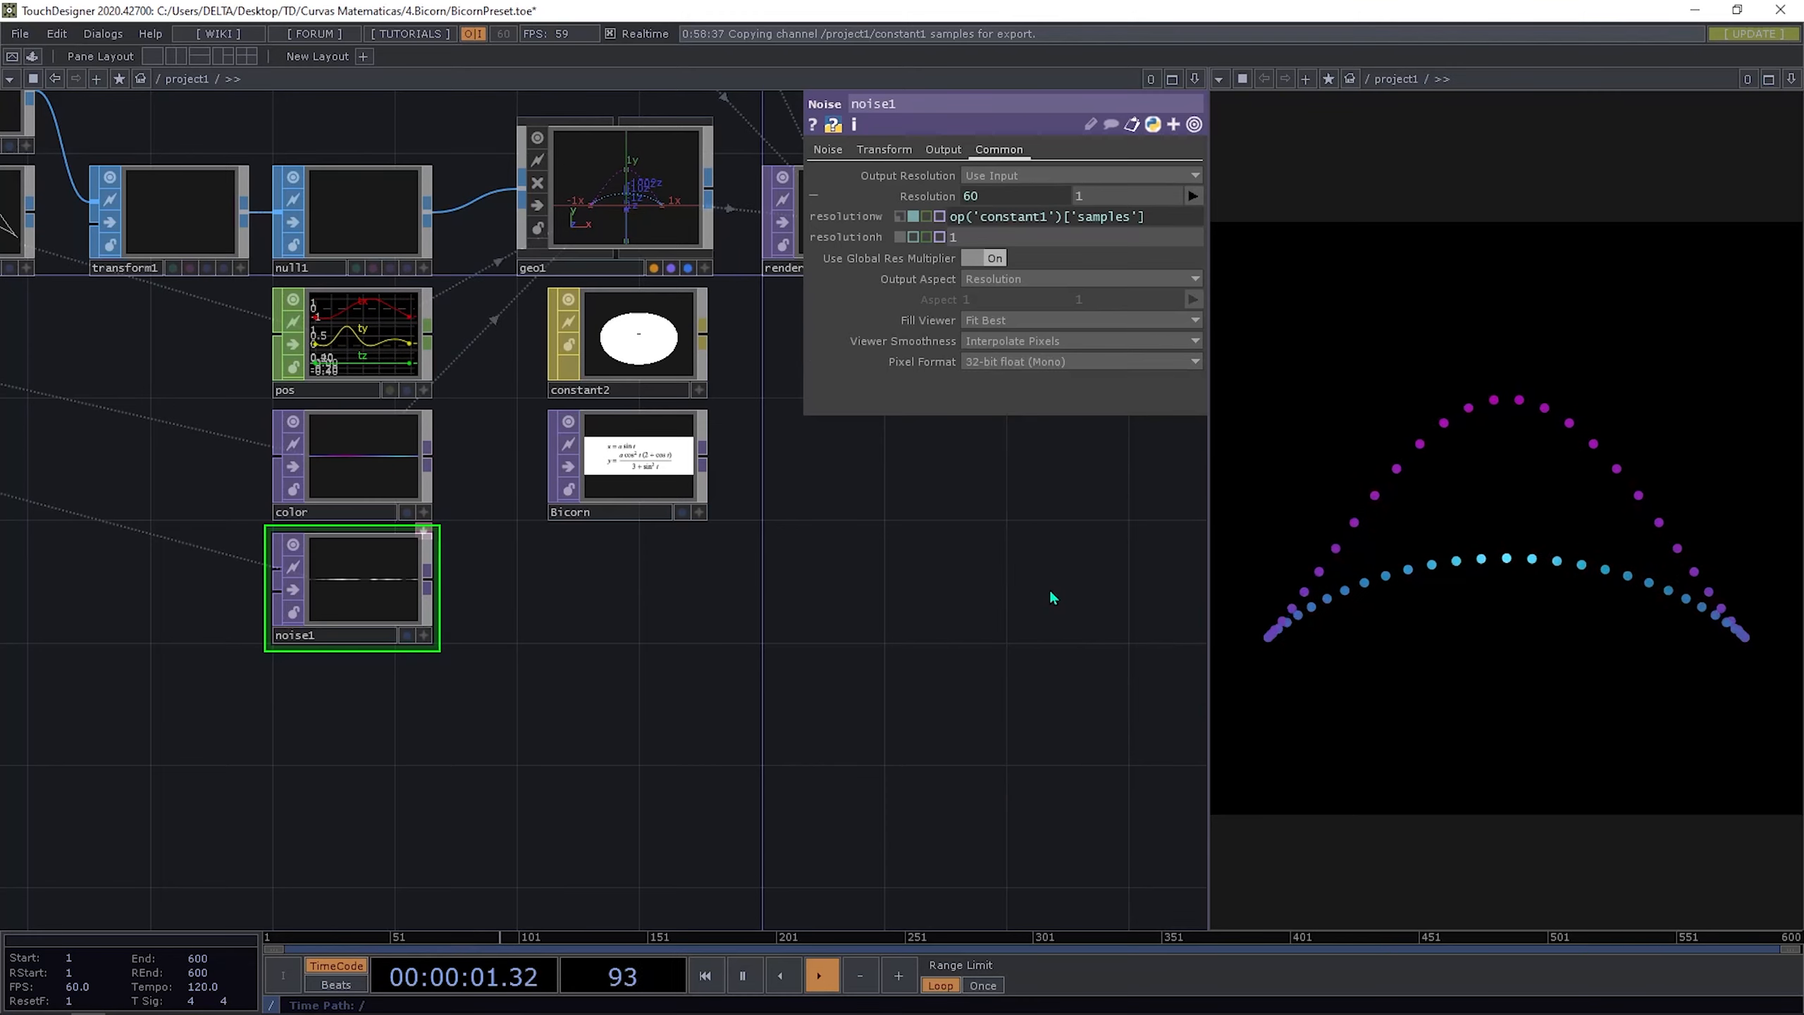
pyautogui.click(828, 150)
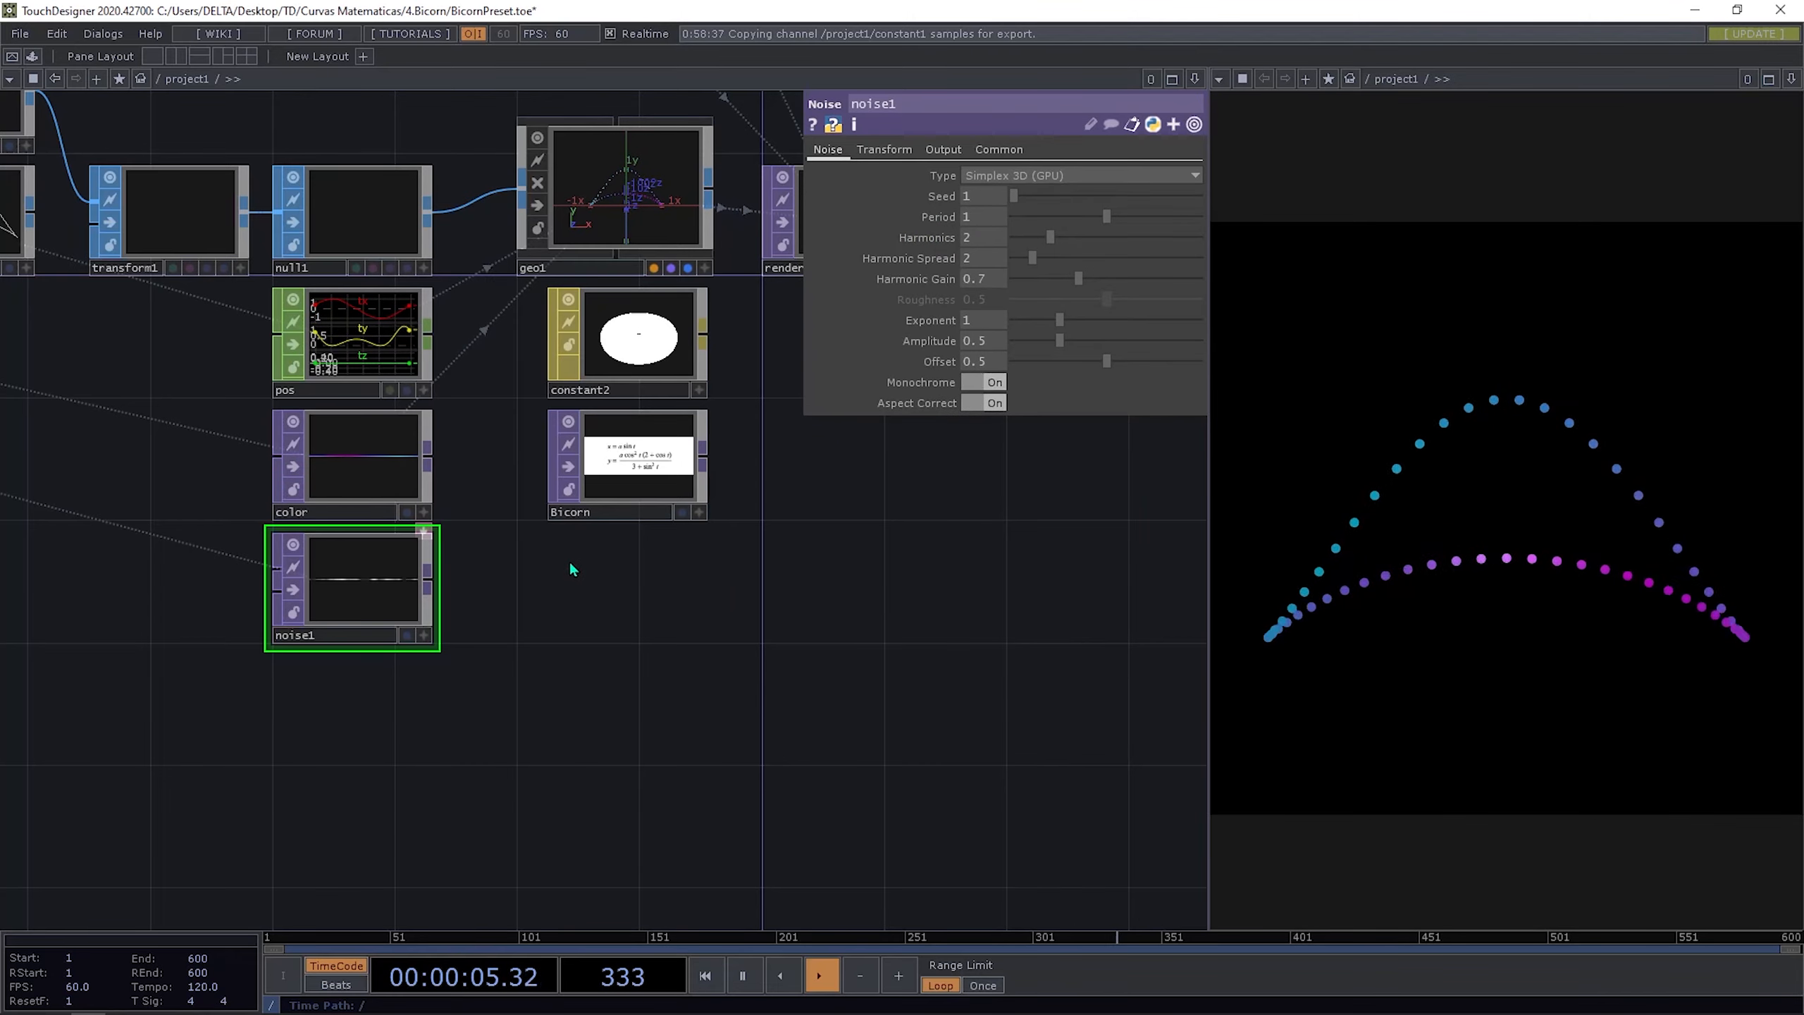
# Step: Rename the noise TOP as scale
pyautogui.moveTo(570, 569); pyautogui.dragTo(697, 601)
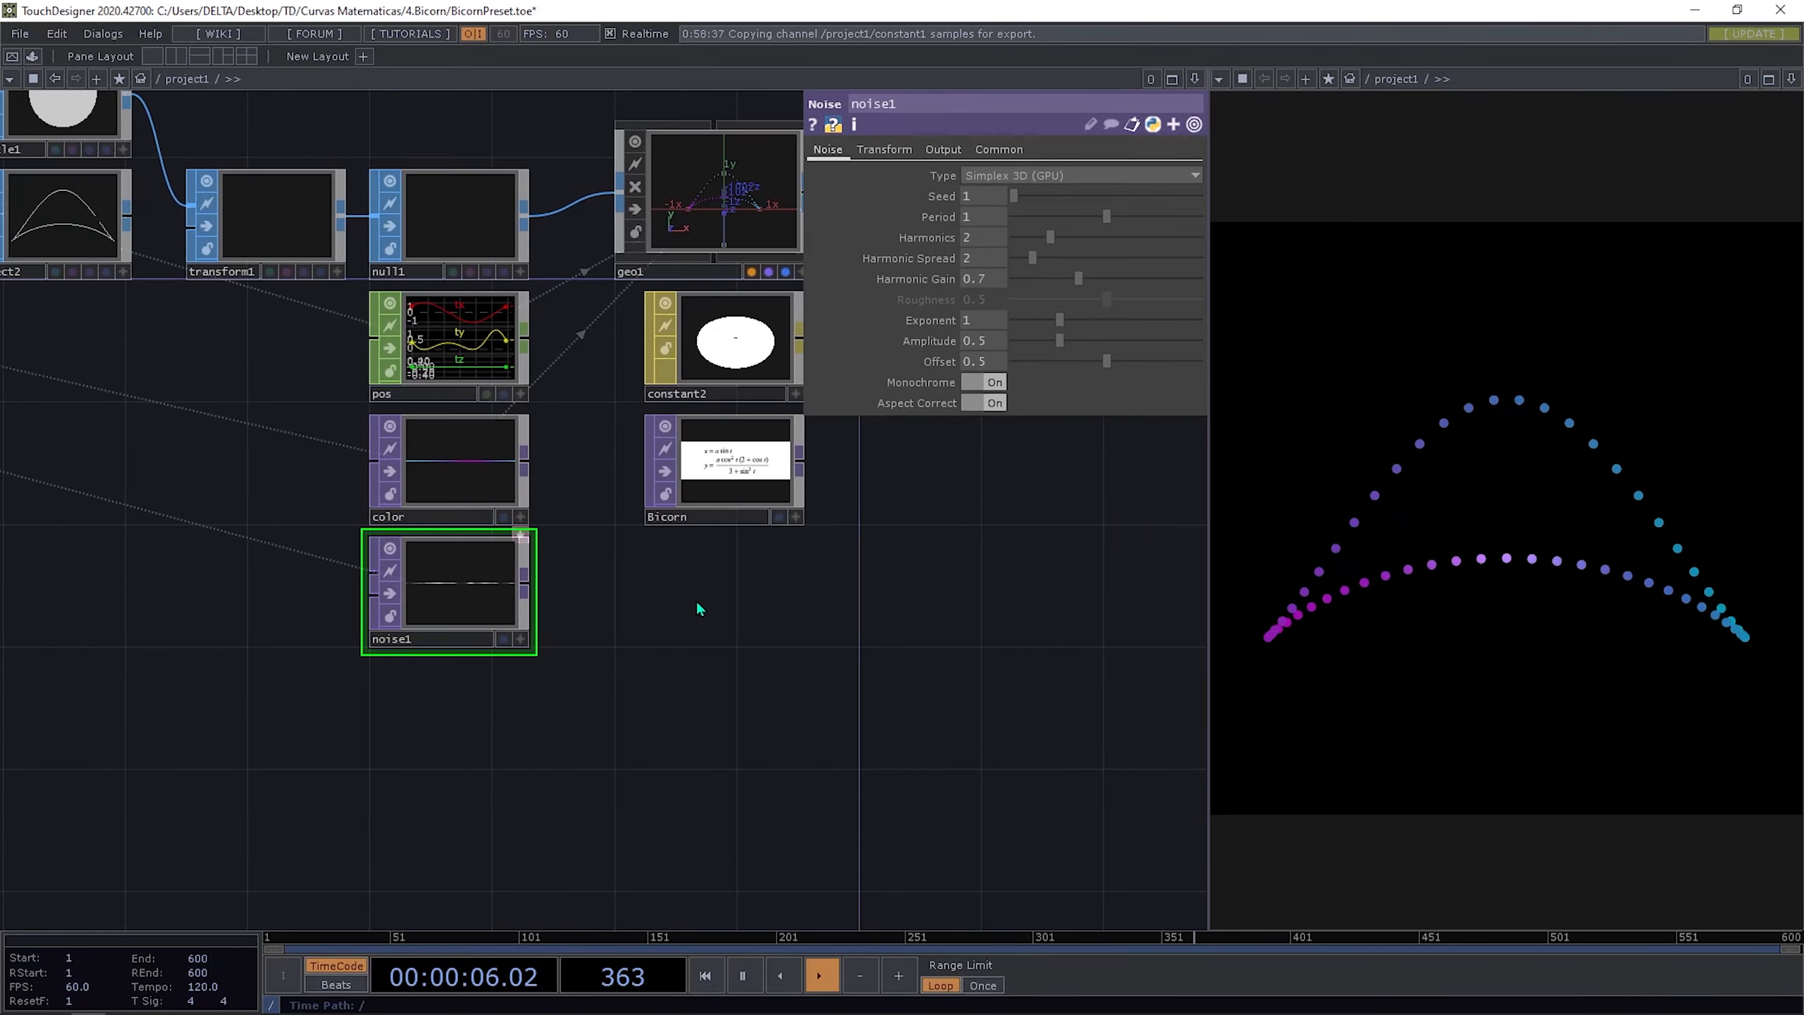
pyautogui.click(467, 649)
pyautogui.write('scale')
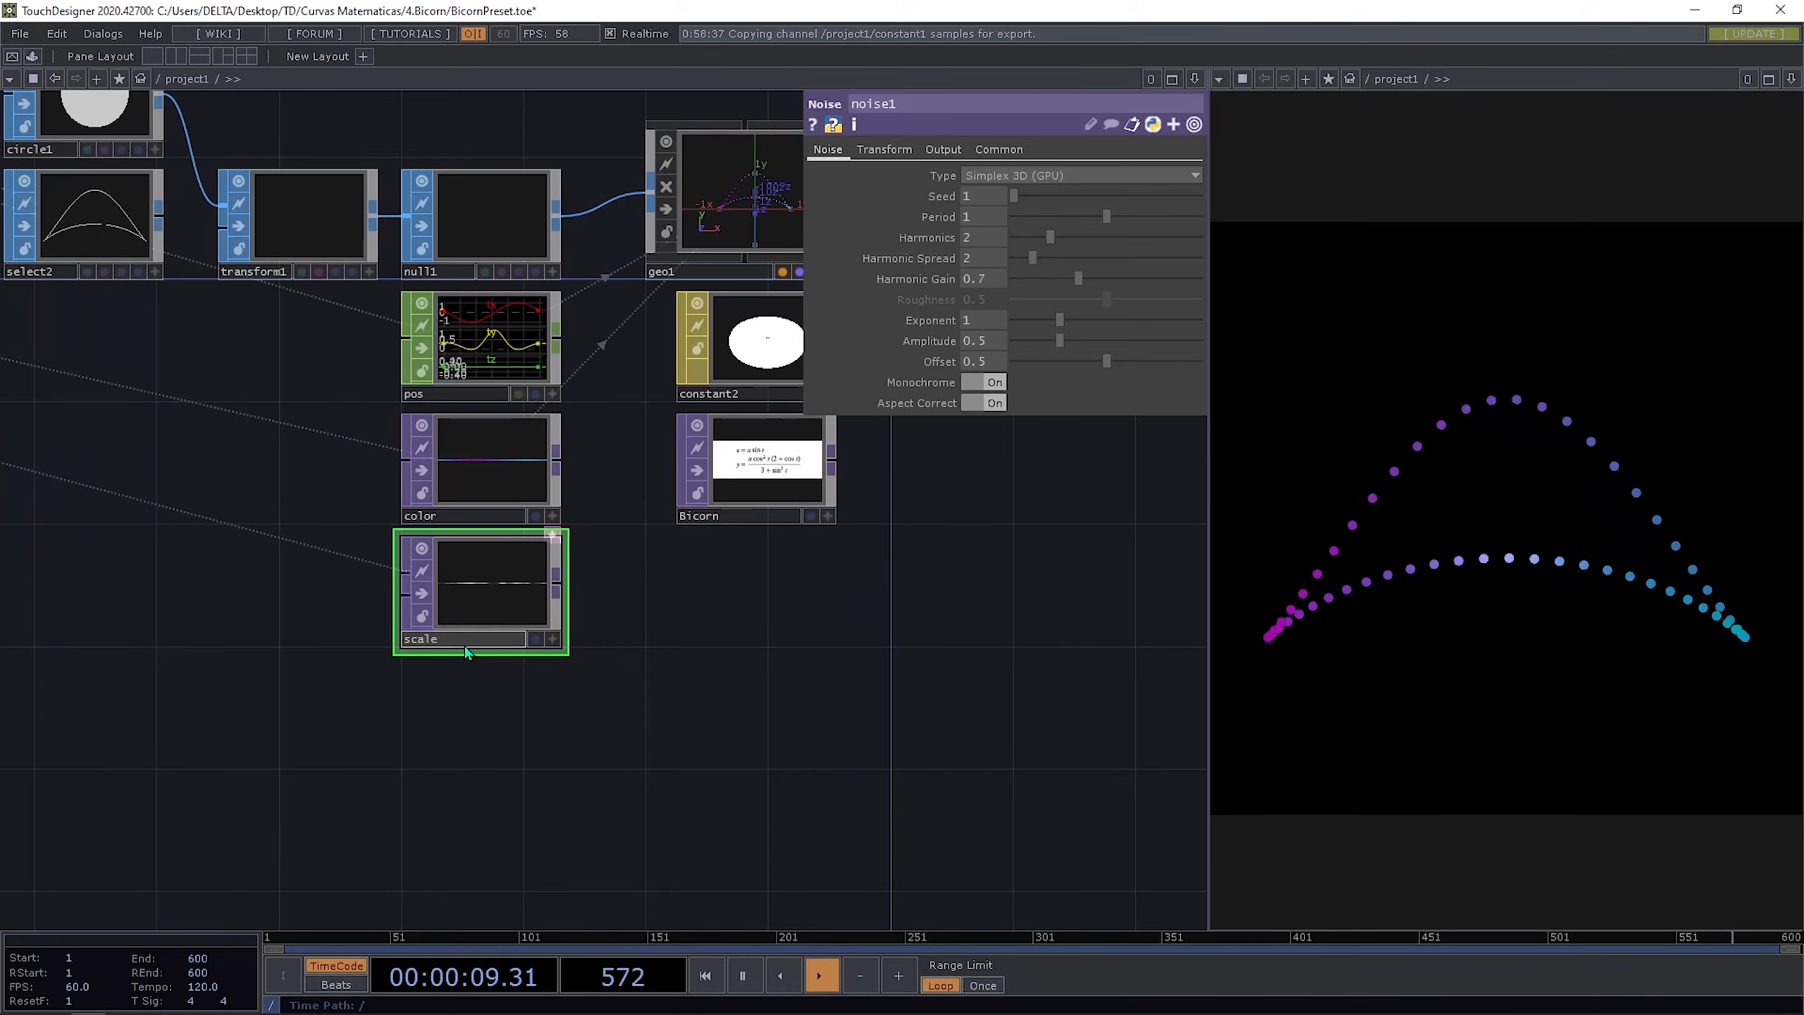
pyautogui.press('Return')
# Step: Assign the scale noise TOP as the Scale OP in the instancing parameters of geo1
pyautogui.moveTo(664, 589); pyautogui.dragTo(637, 600)
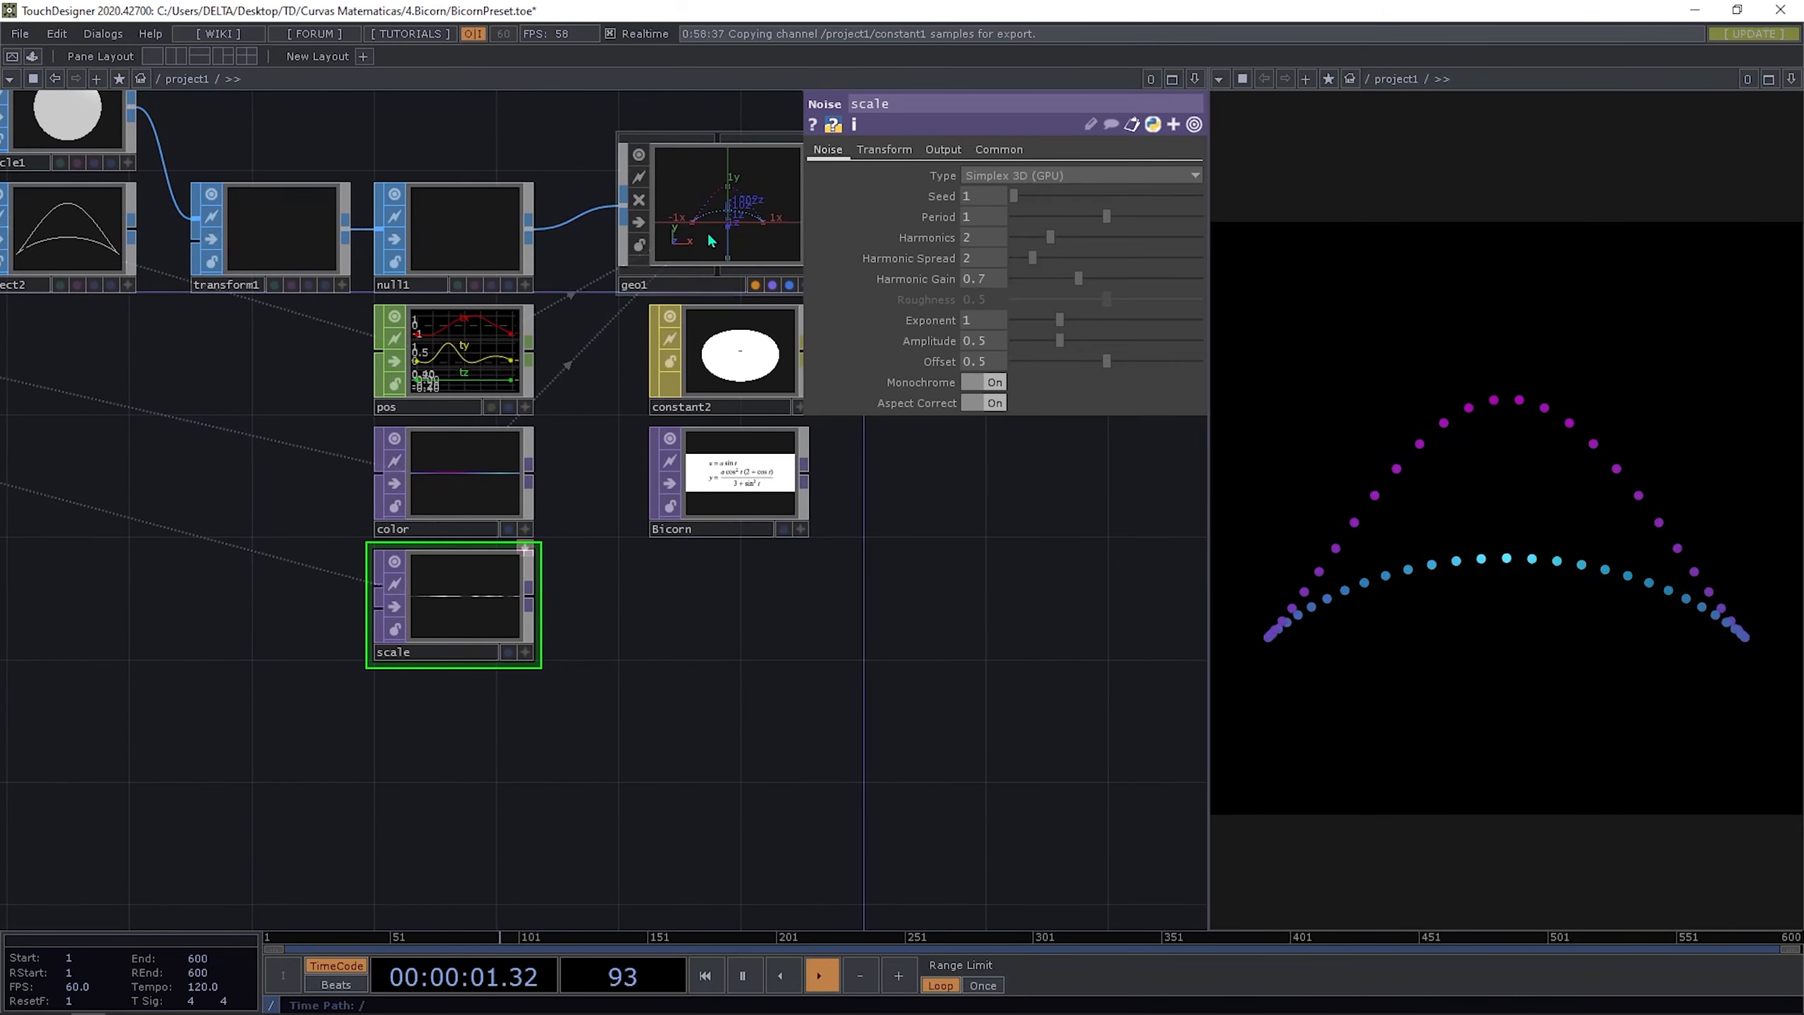
pyautogui.click(708, 231)
pyautogui.click(826, 150)
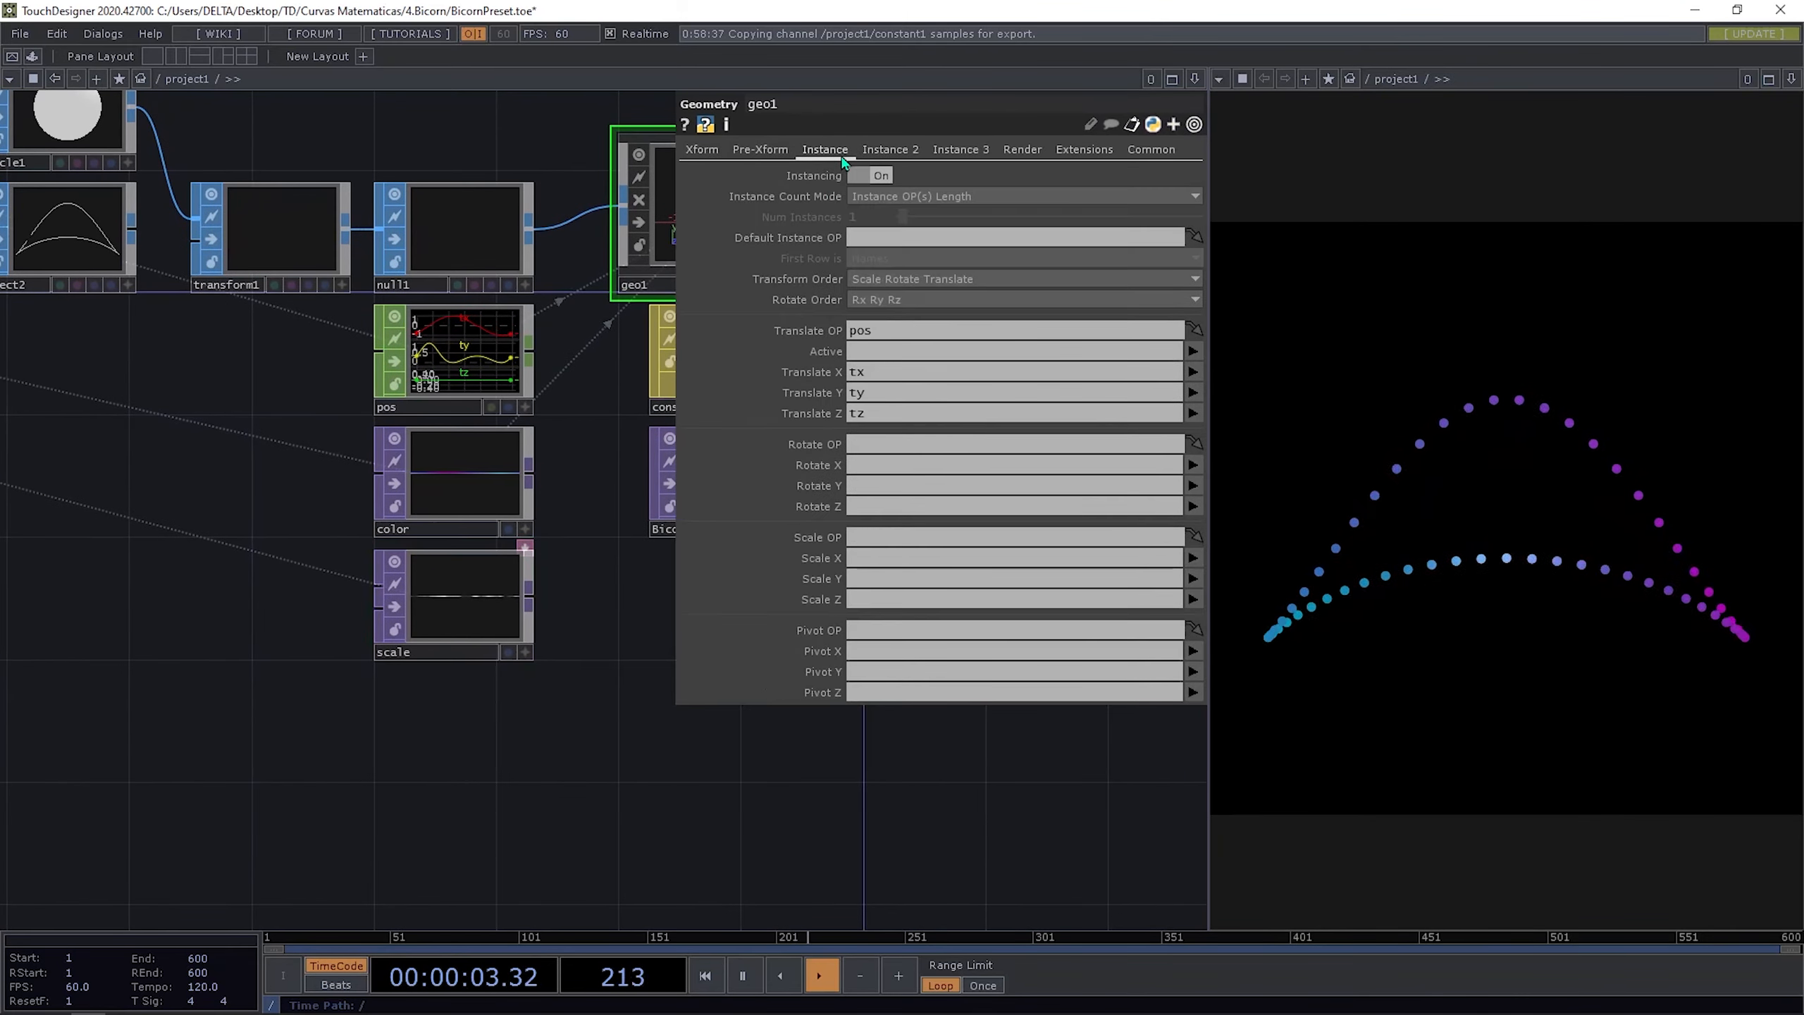
pyautogui.moveTo(529, 604); pyautogui.dragTo(934, 544)
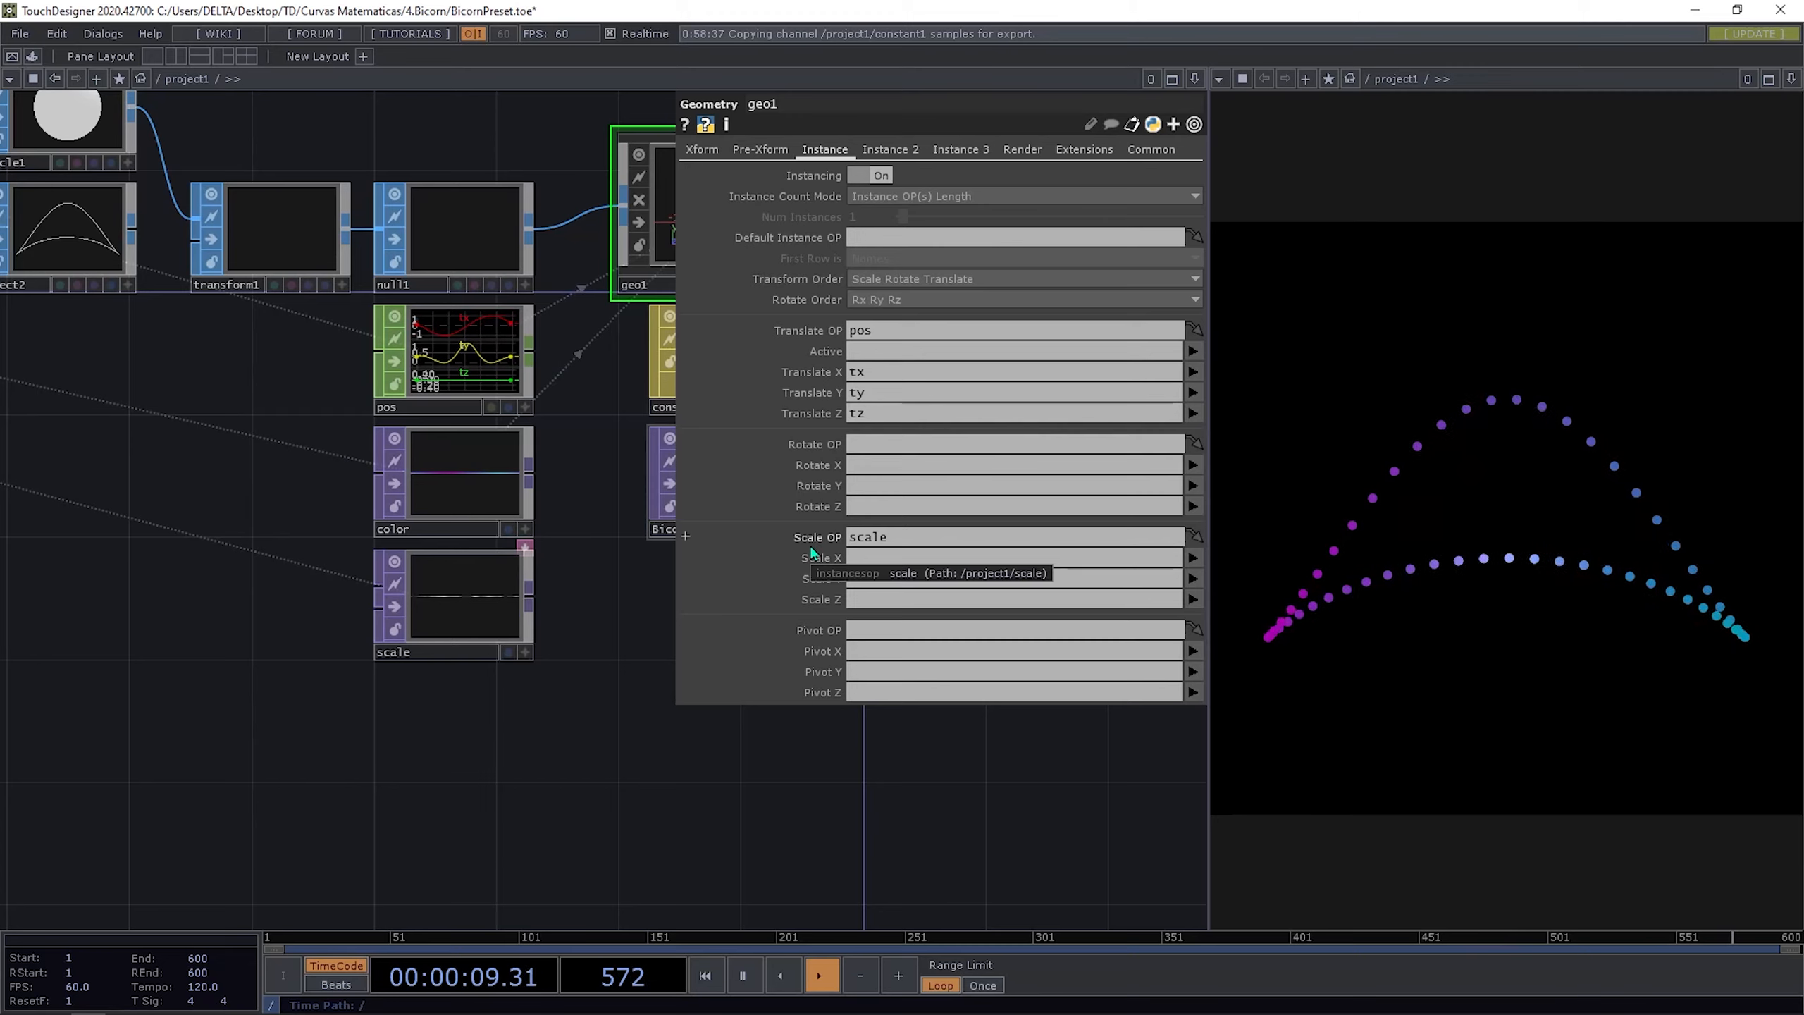
# Step: Map the instance Scale X, Scale Y and Scale Z of geo1 to the r channel
pyautogui.click(1192, 558)
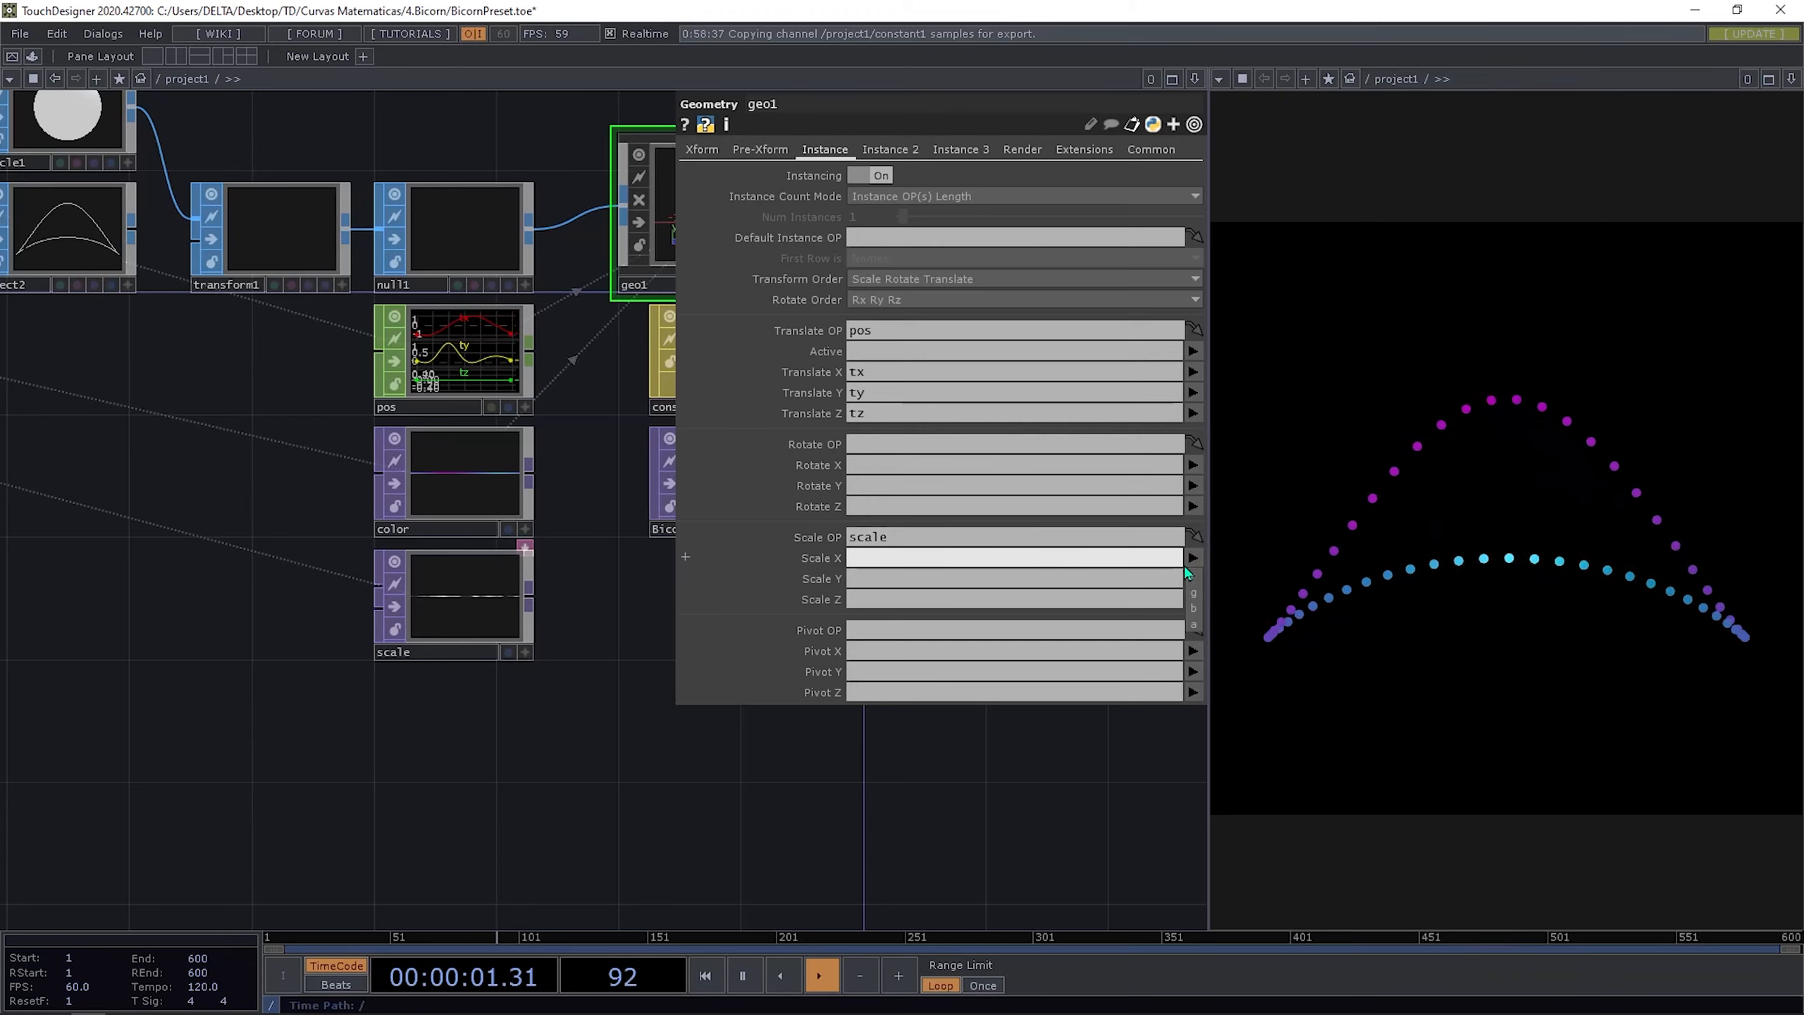
pyautogui.click(1192, 581)
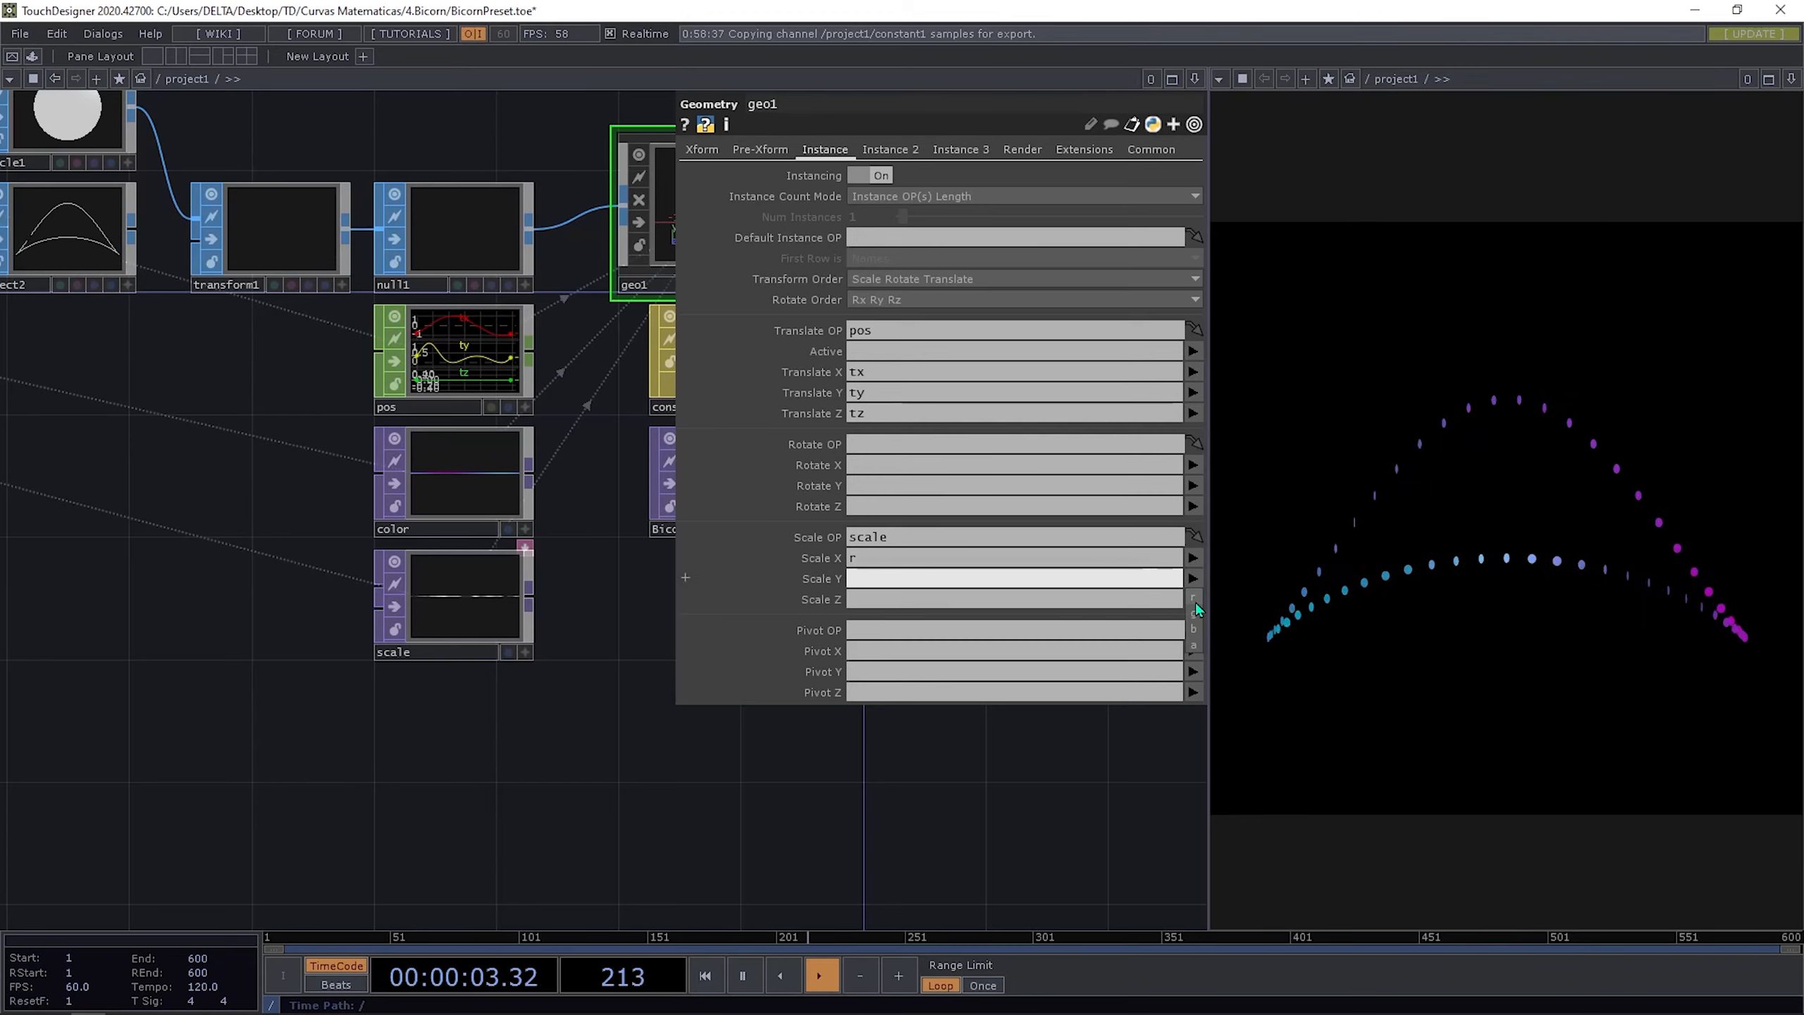
pyautogui.click(1195, 600)
pyautogui.click(1193, 617)
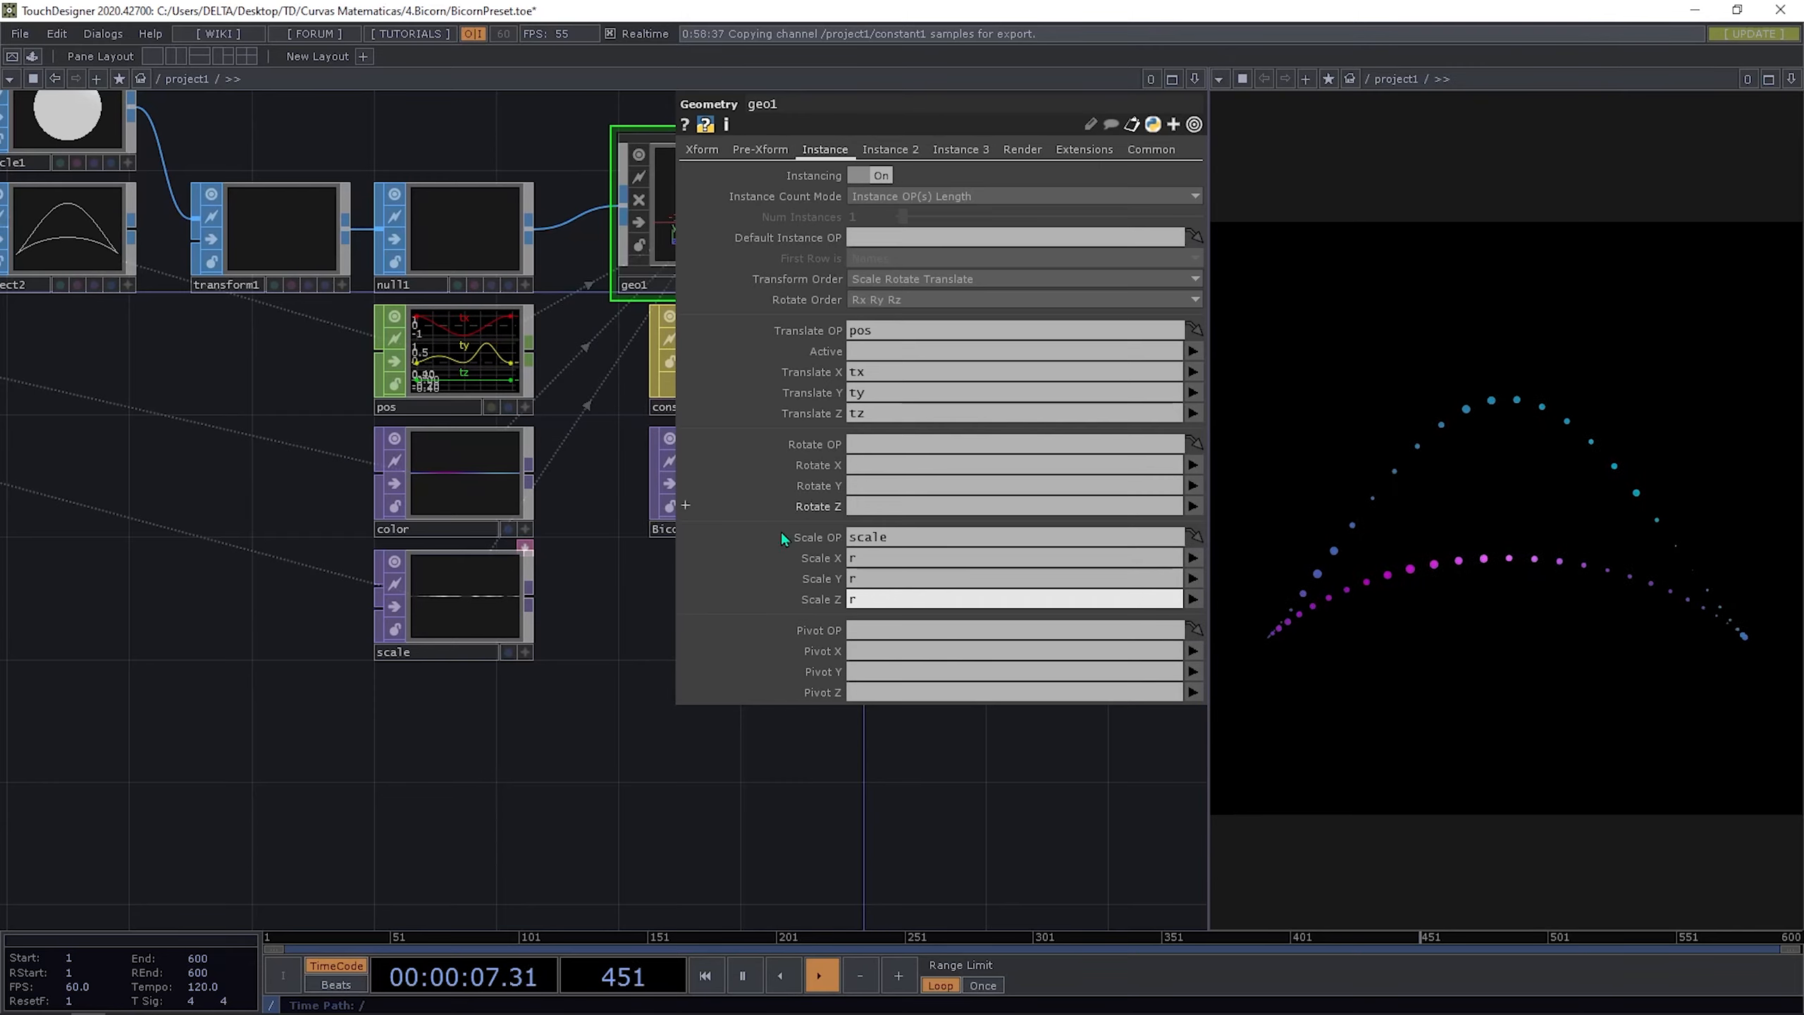
# Step: Adjust the scale noise to an amplitude of 0.643, an offset of 1 and a period of 0.219
pyautogui.scroll(6, 338, 627)
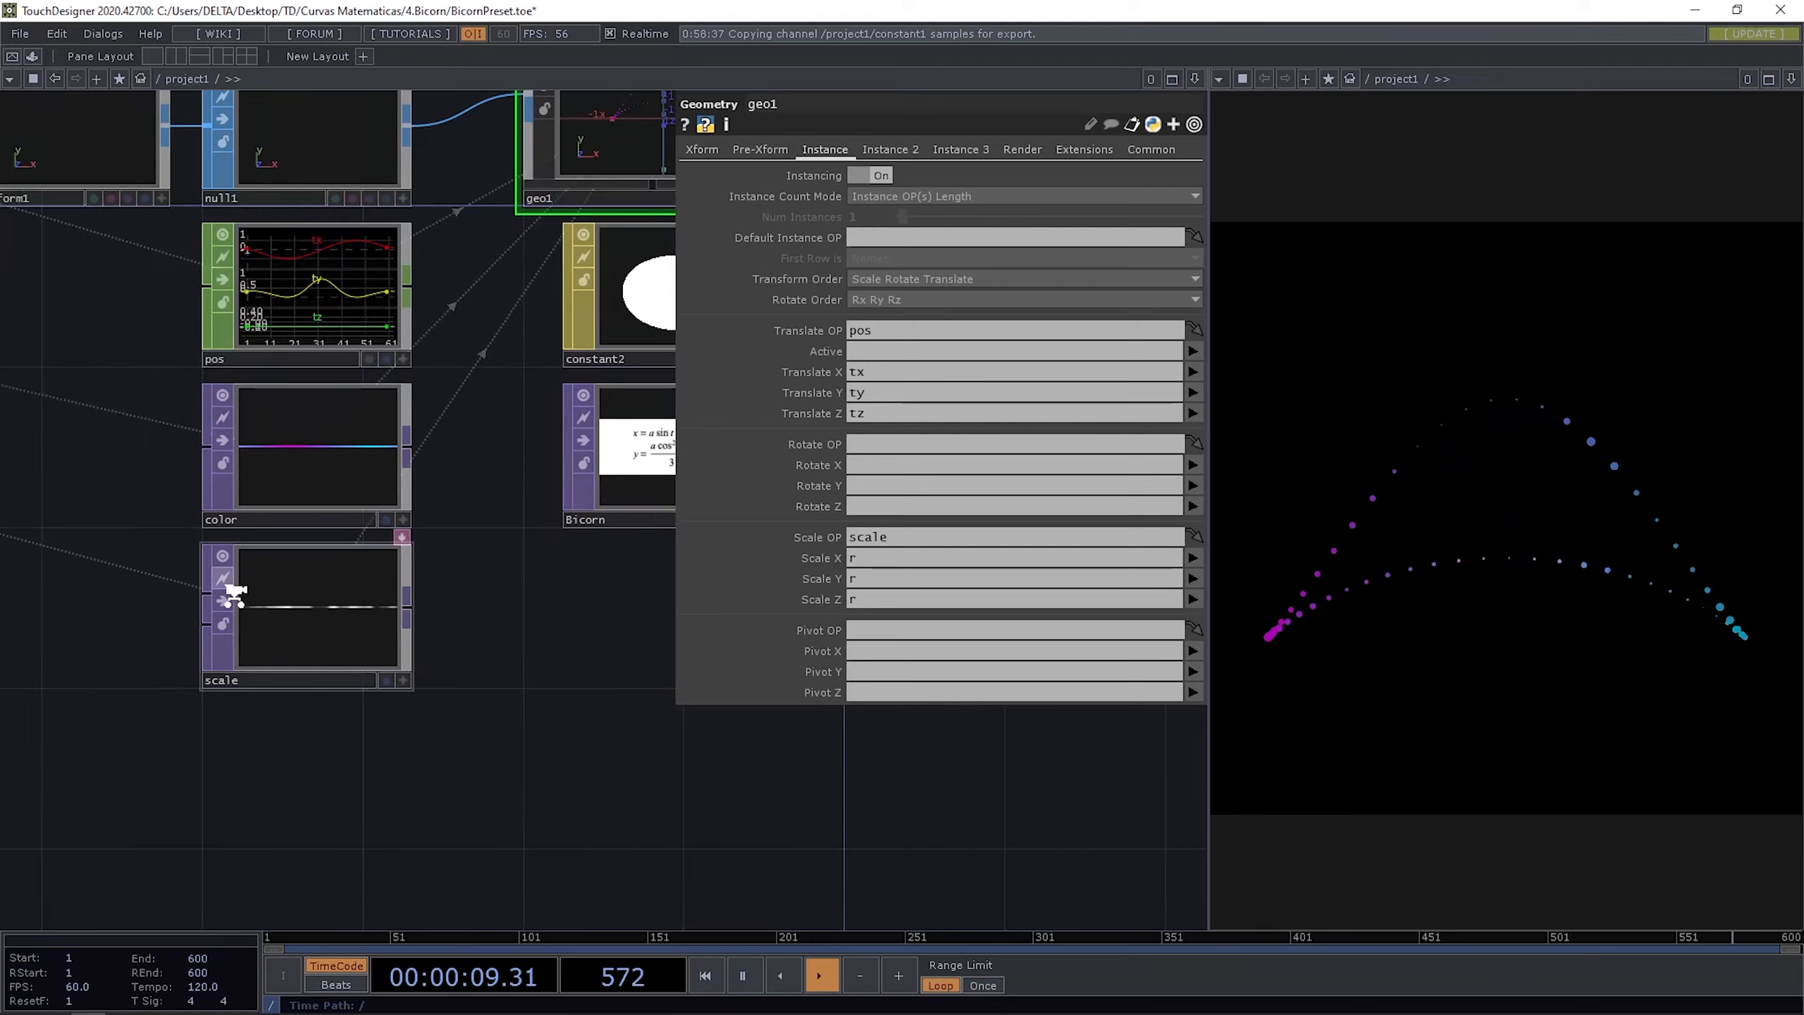
pyautogui.click(299, 633)
pyautogui.moveTo(1010, 657); pyautogui.dragTo(891, 606)
pyautogui.moveTo(980, 340); pyautogui.dragTo(1292, 338)
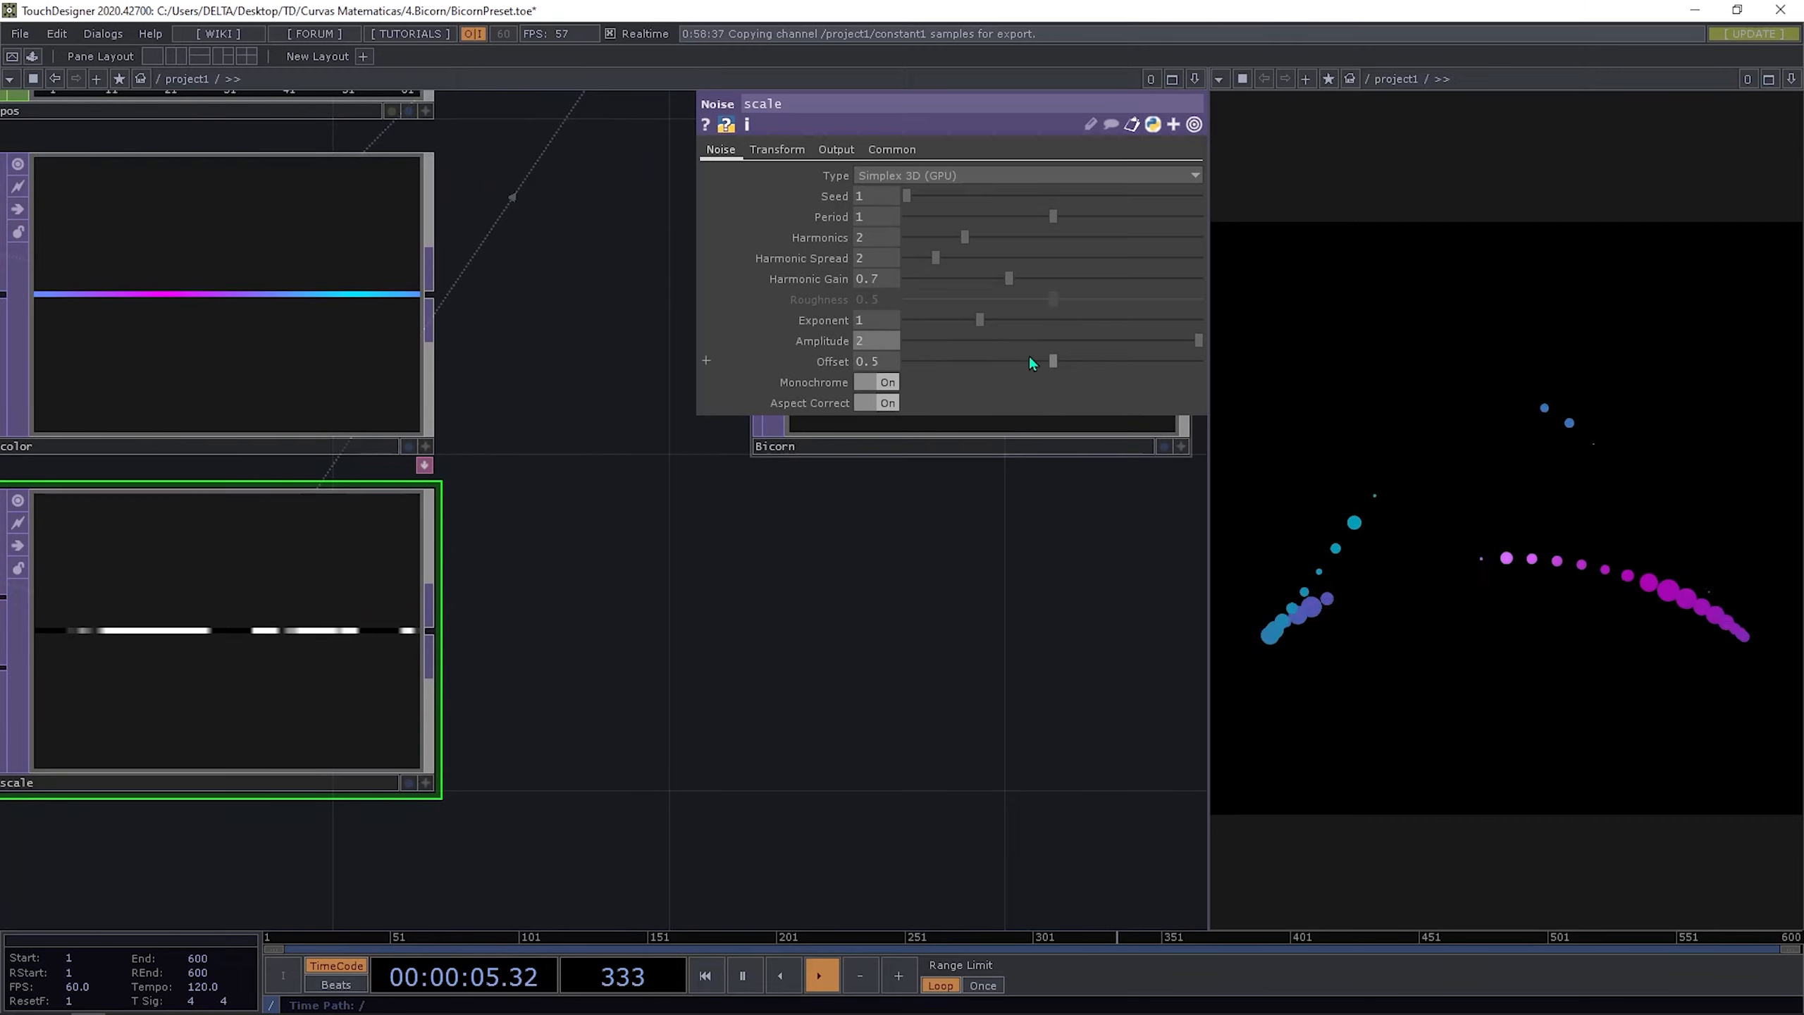
pyautogui.moveTo(1054, 361); pyautogui.dragTo(1002, 343)
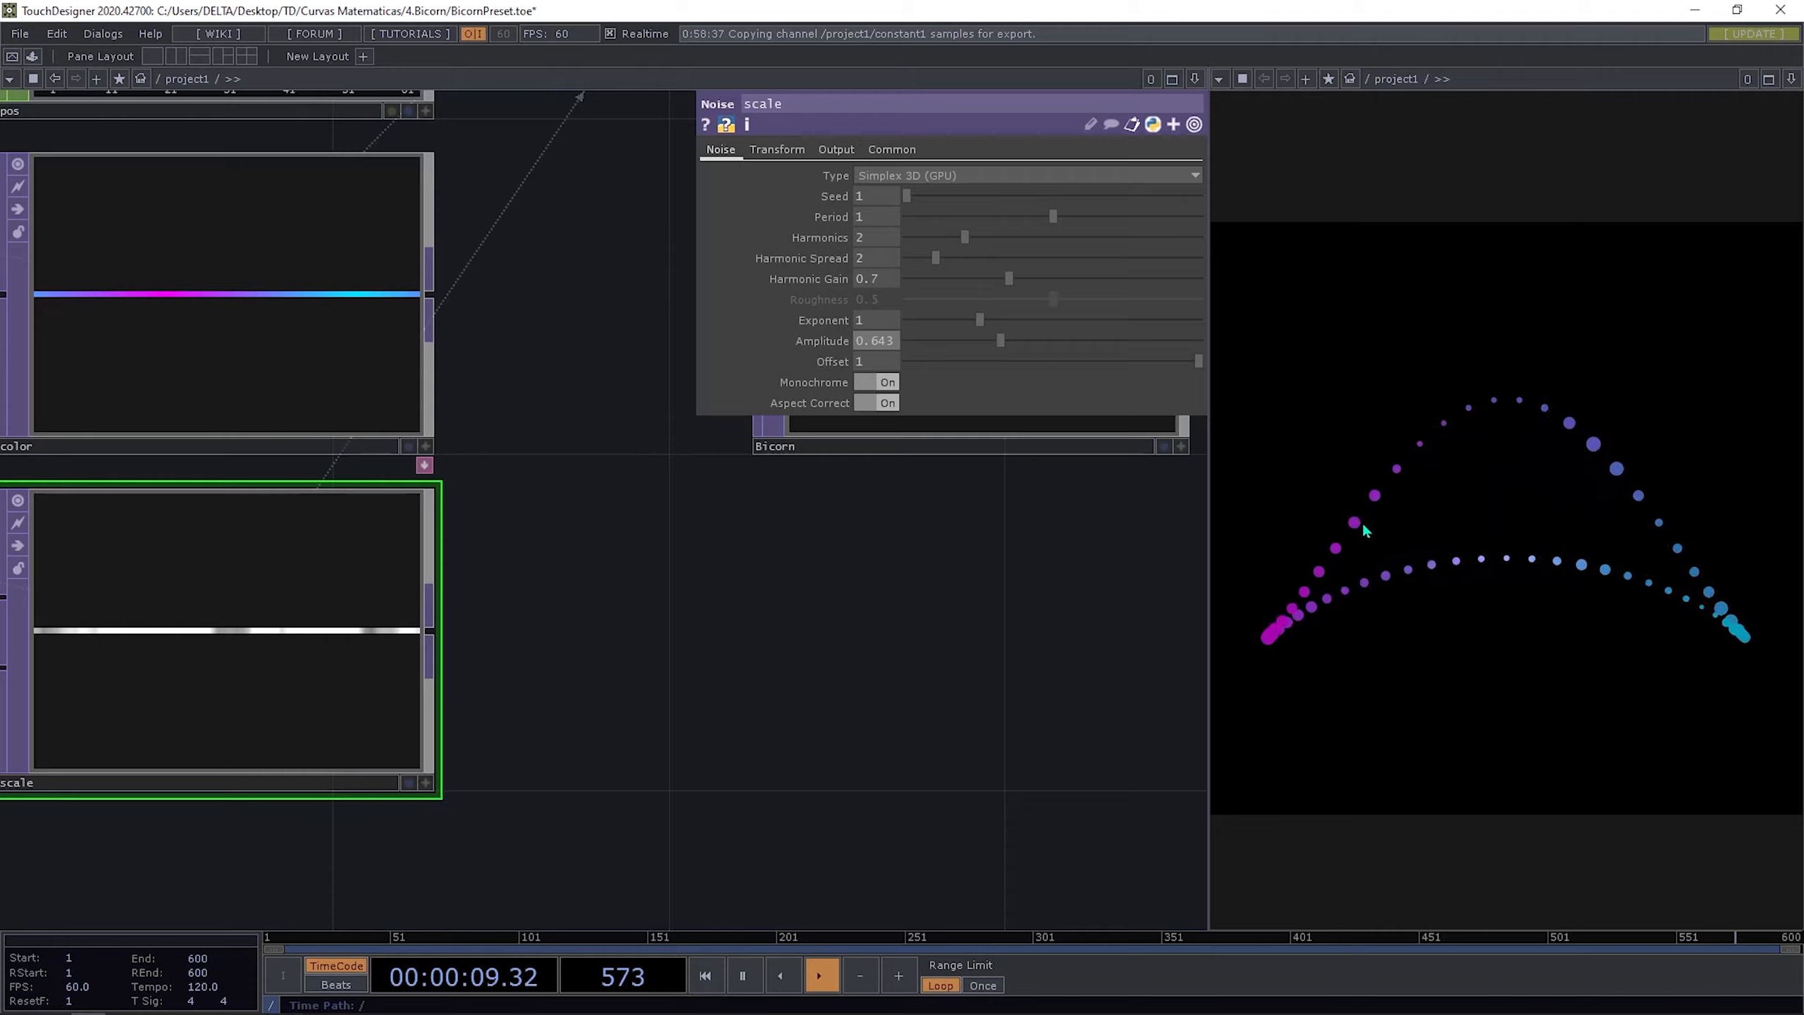
pyautogui.moveTo(1066, 214); pyautogui.dragTo(940, 221)
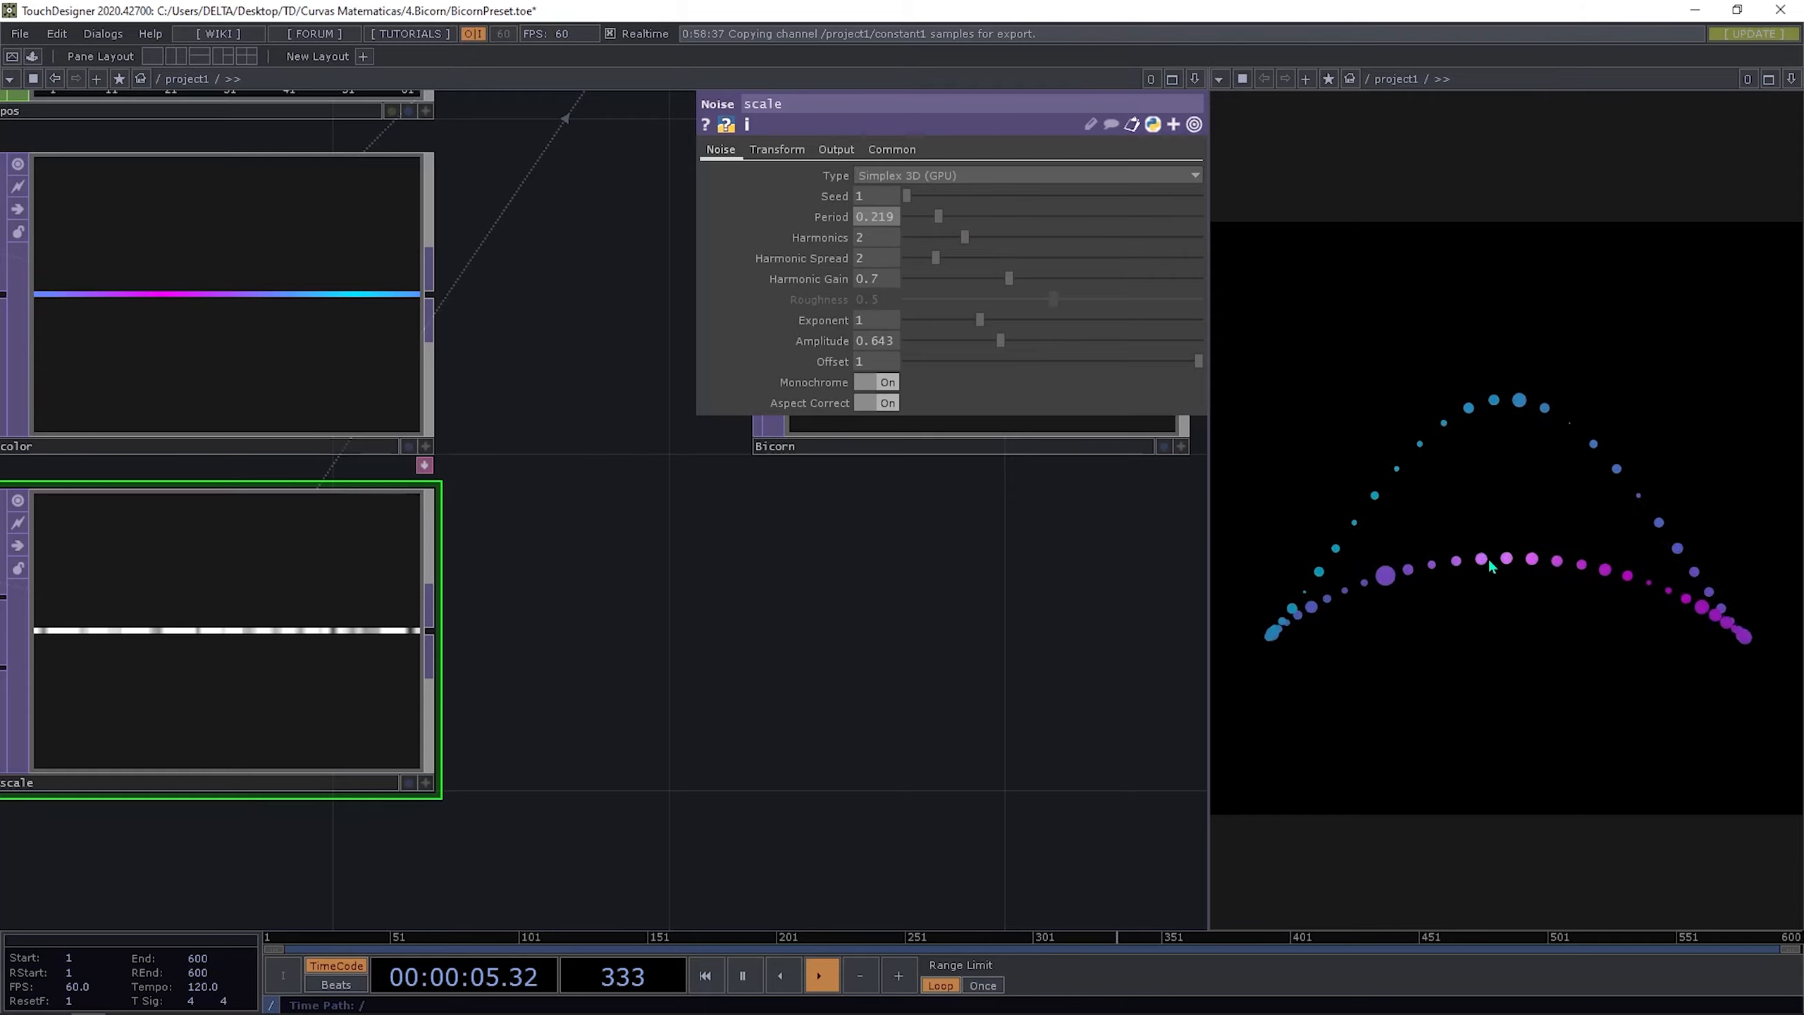
# Step: Adjust the scale noise to a period of 0.109, an amplitude of 1.762 and an offset of 2
pyautogui.moveTo(937, 224); pyautogui.dragTo(924, 221)
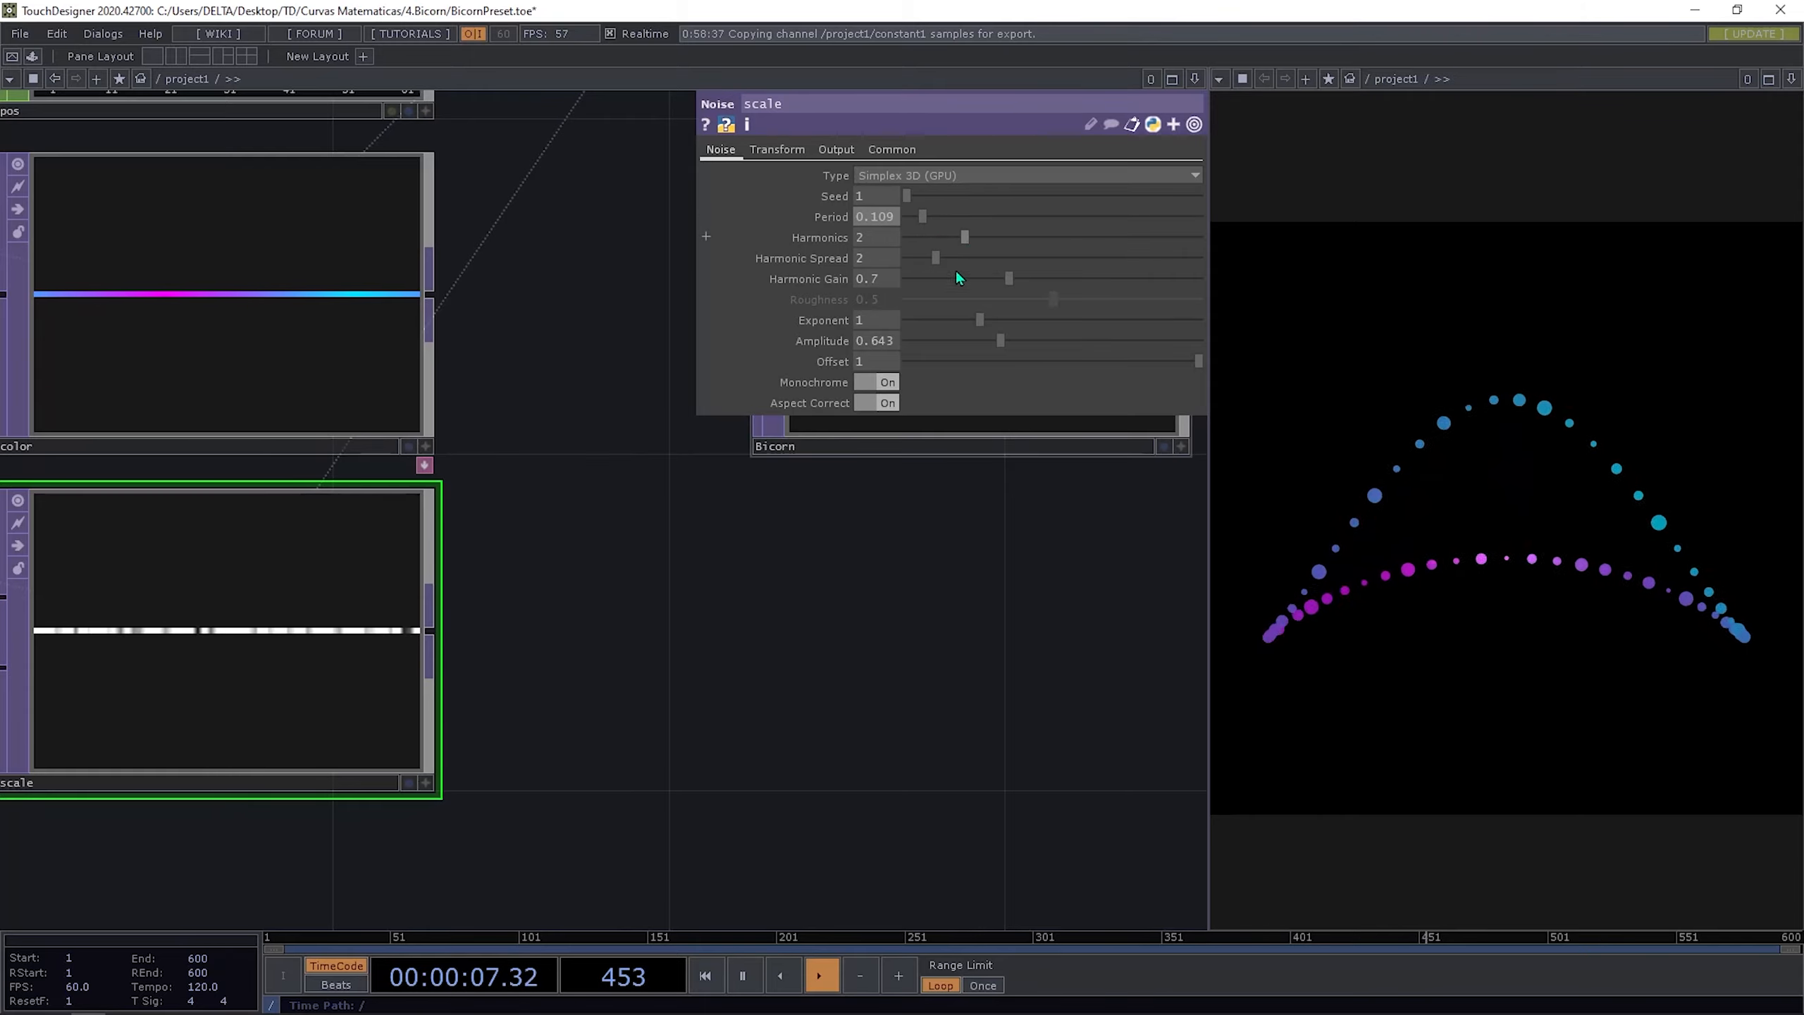
pyautogui.click(1009, 342)
pyautogui.moveTo(1009, 340); pyautogui.dragTo(1051, 340)
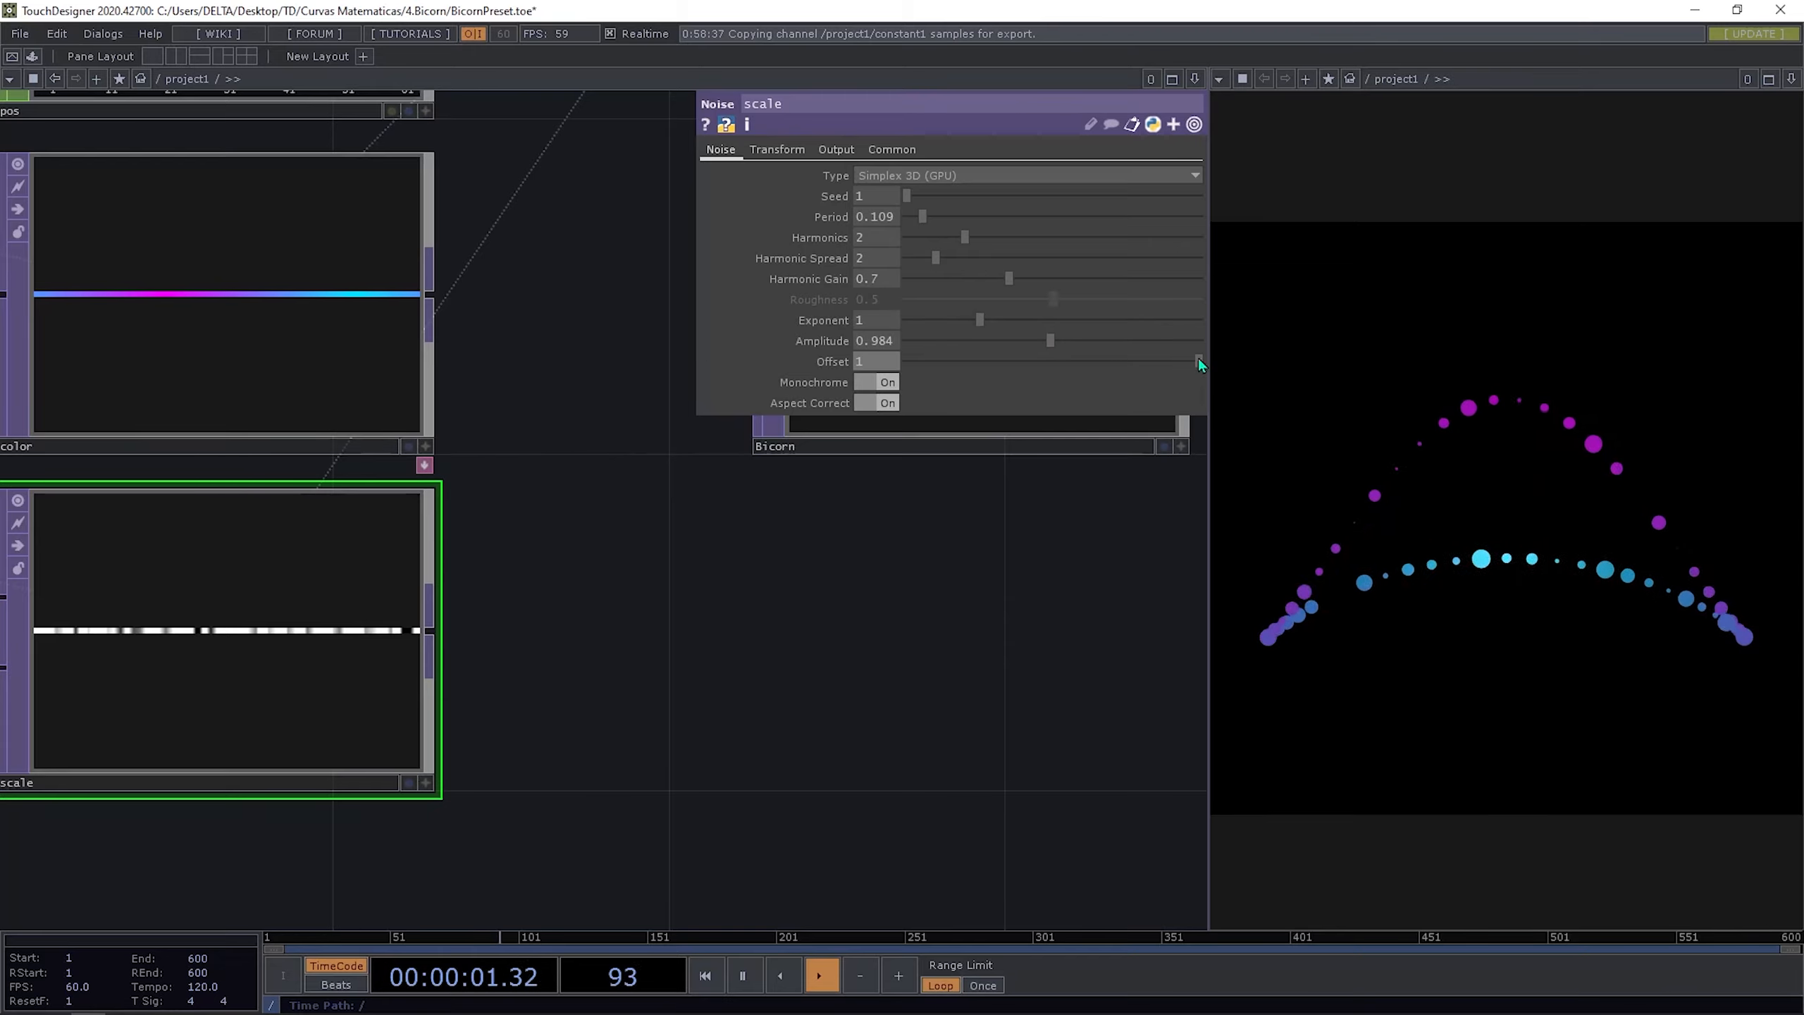
pyautogui.write('2')
pyautogui.press('Return')
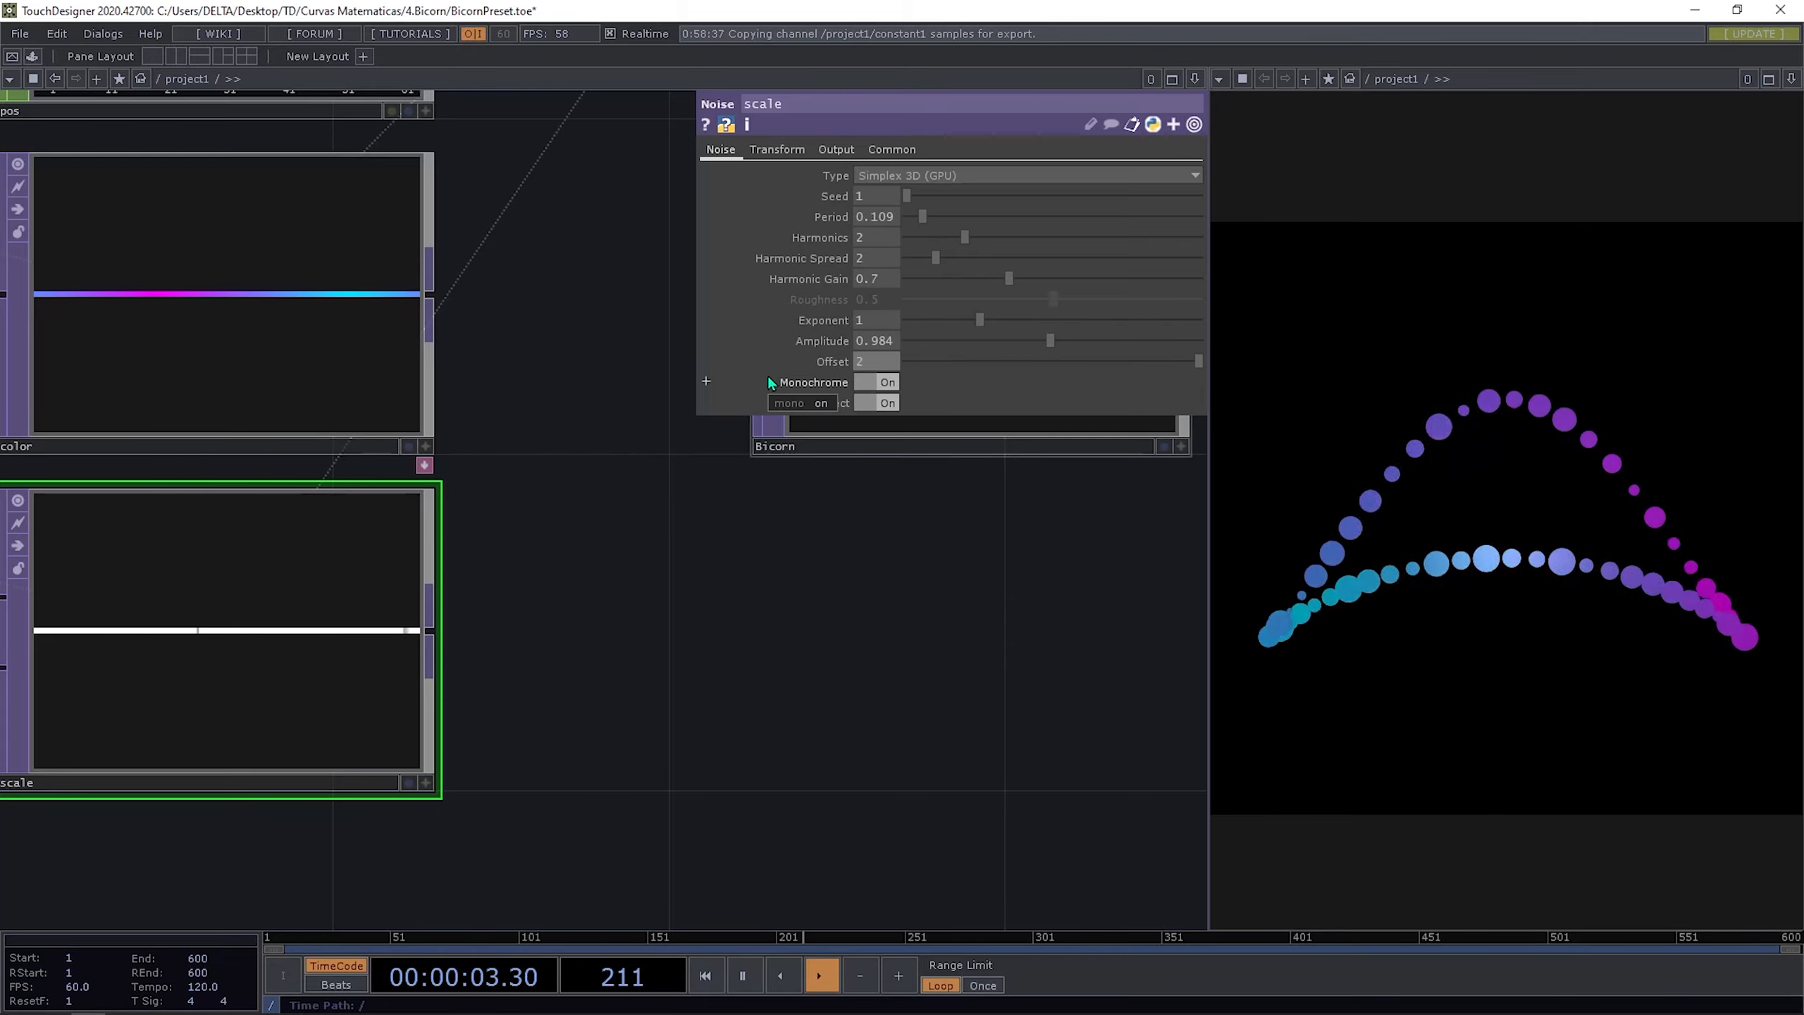
pyautogui.moveTo(1049, 342); pyautogui.dragTo(1179, 351)
pyautogui.scroll(-5, 718, 665)
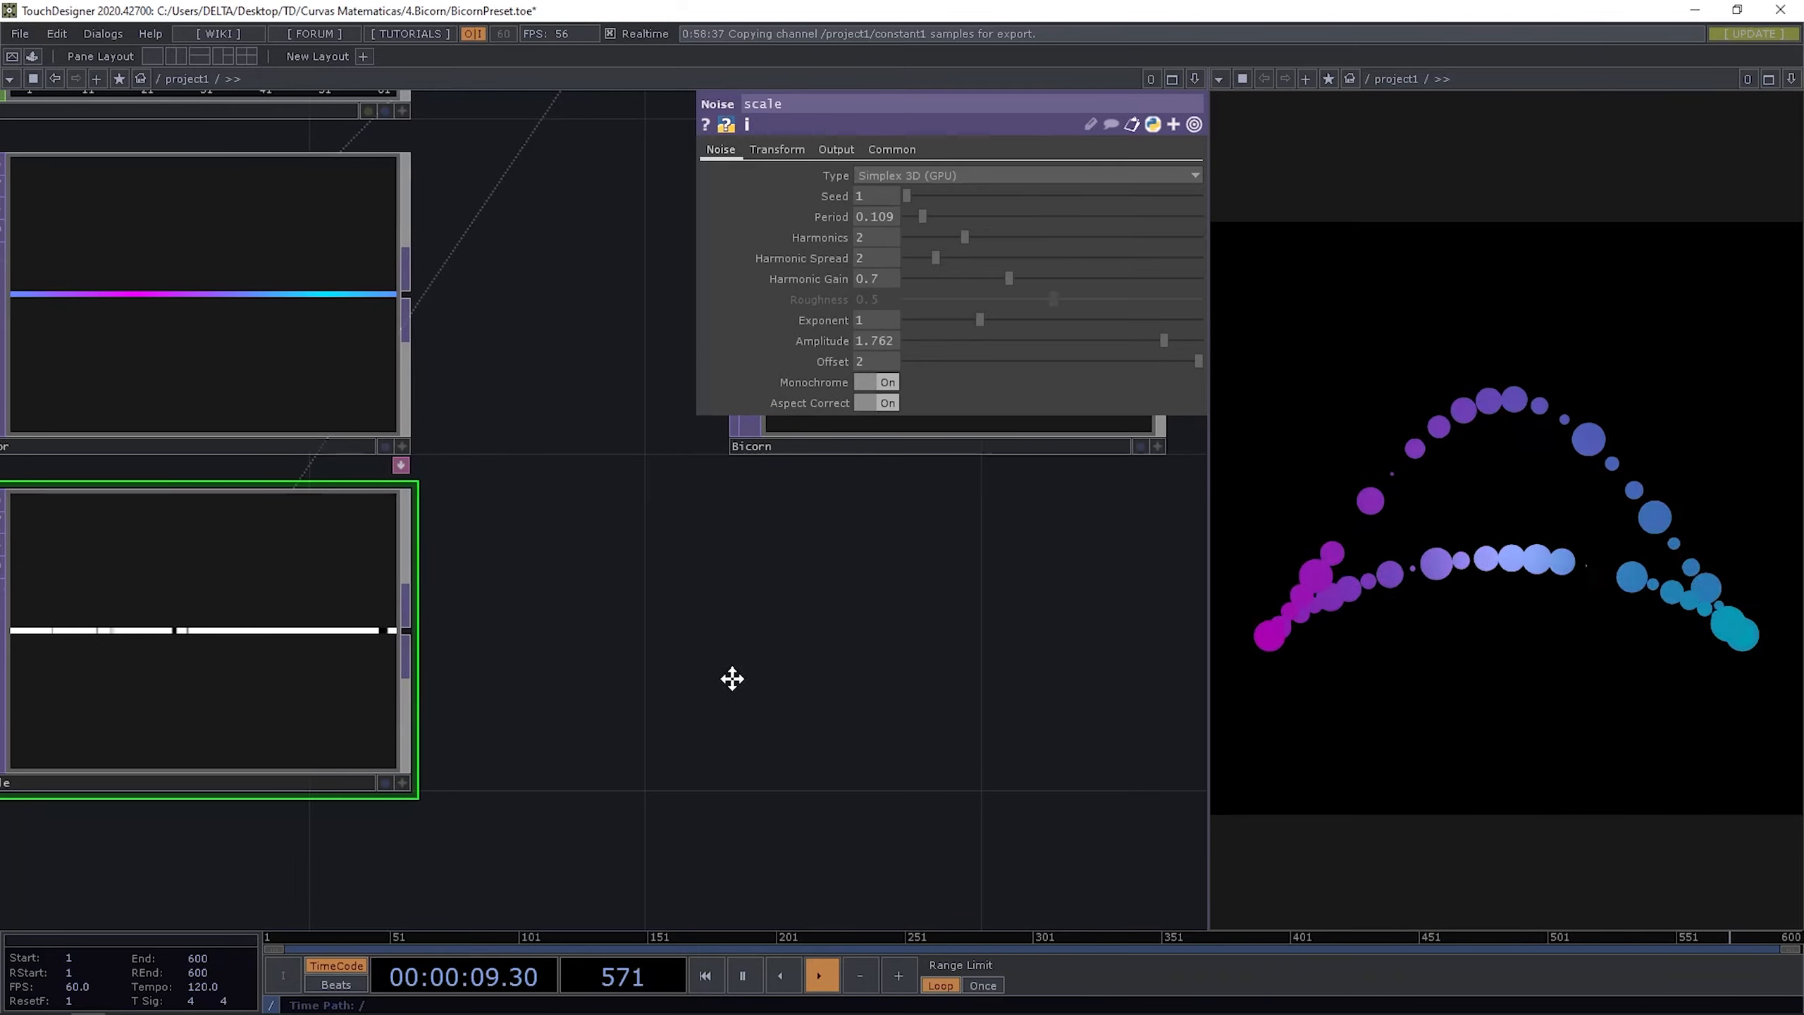
pyautogui.scroll(3, 882, 673)
pyautogui.scroll(-5, 794, 617)
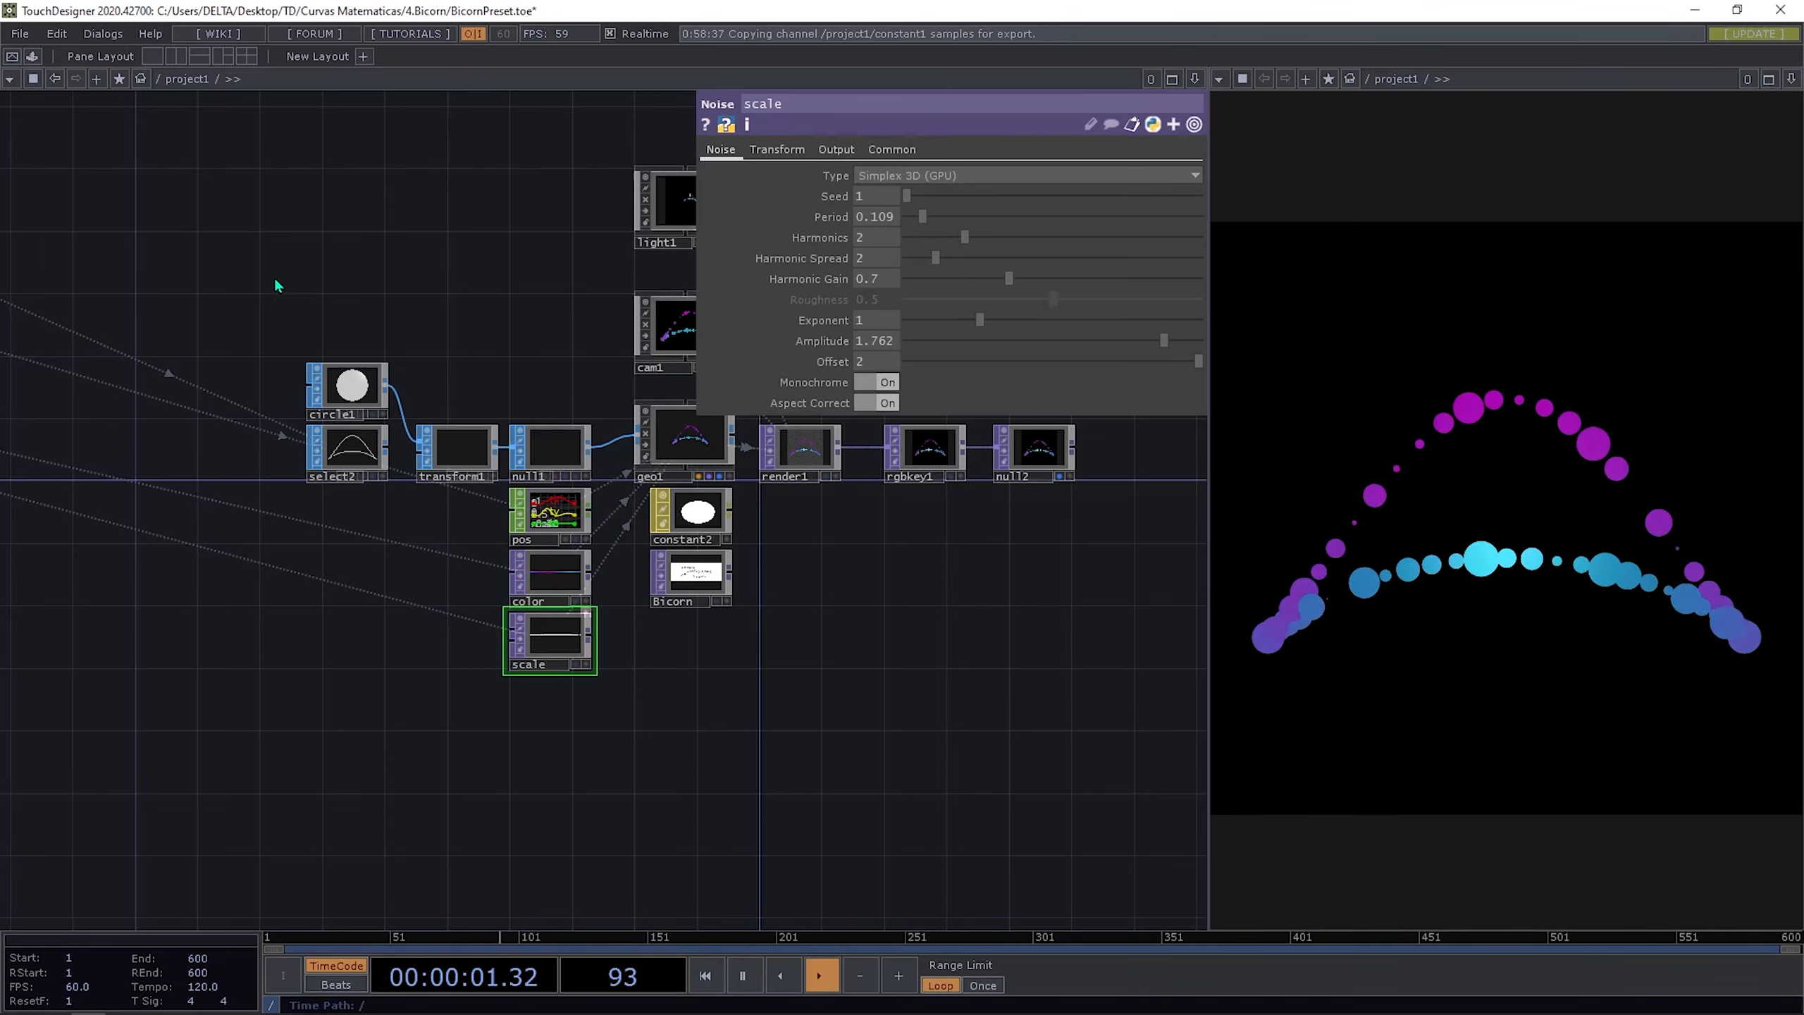
pyautogui.press('Tab')
pyautogui.click(210, 80)
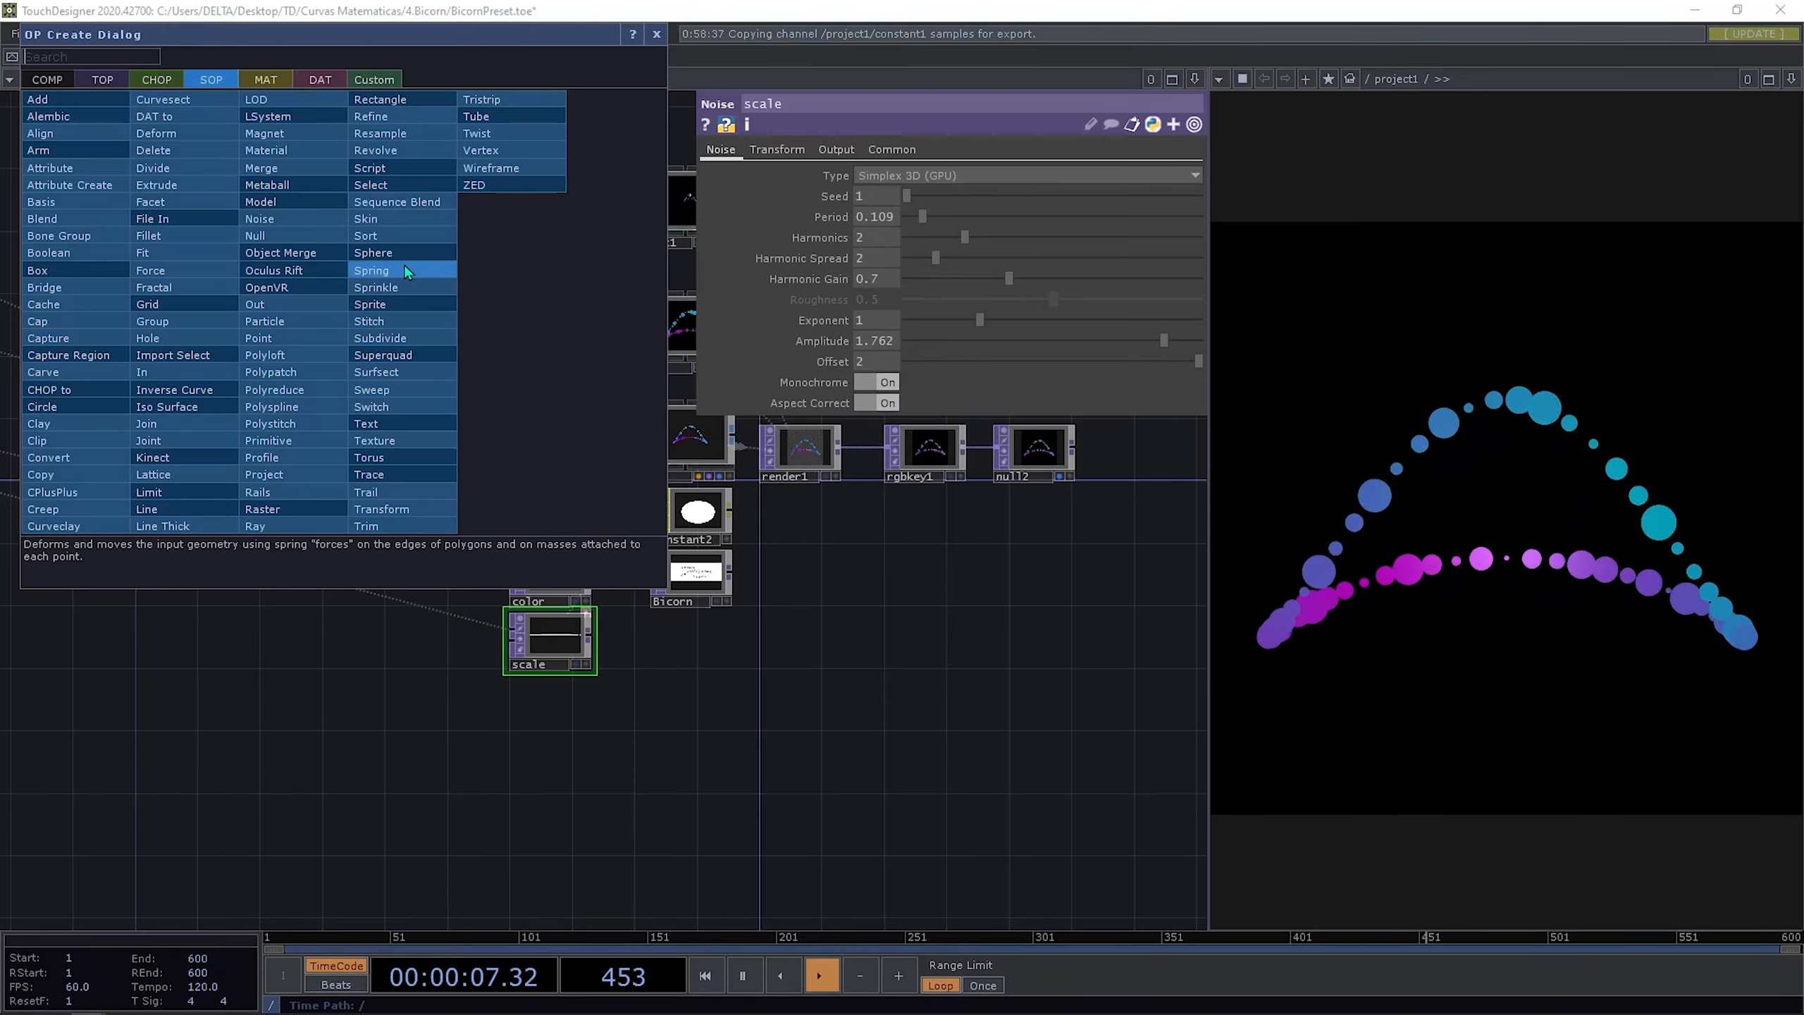
pyautogui.click(271, 272)
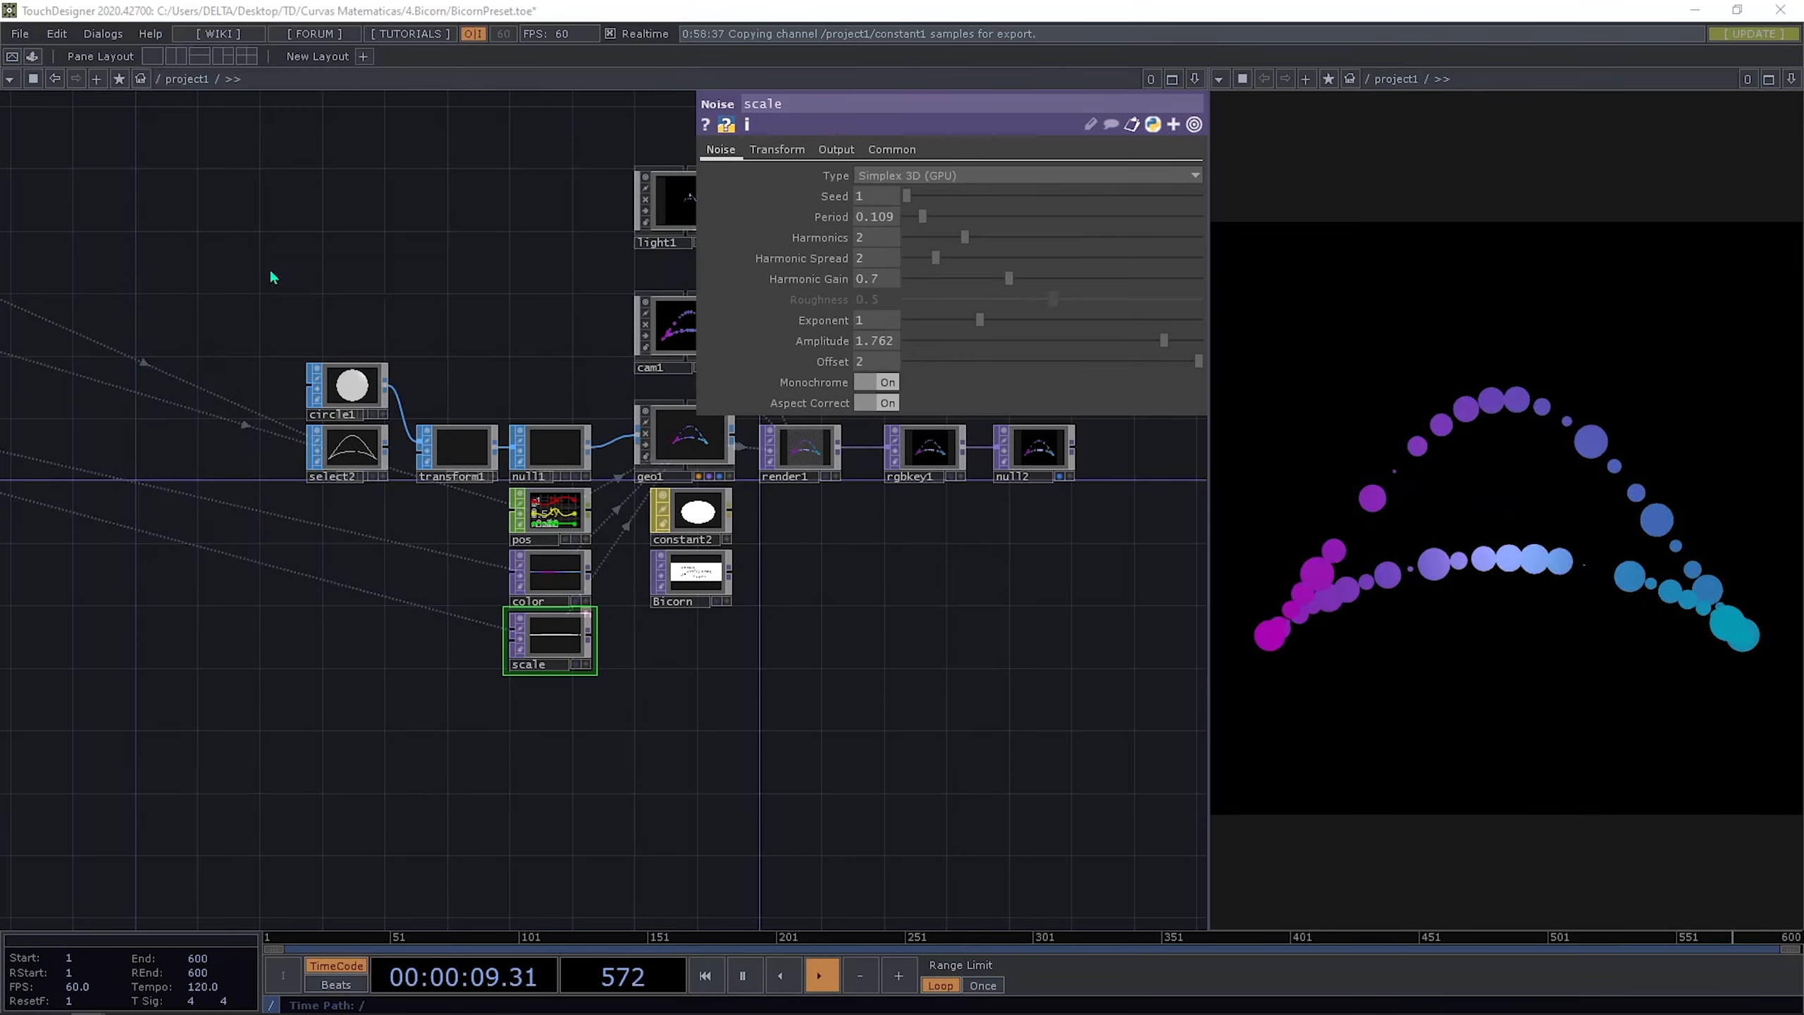
pyautogui.press('Escape')
# Step: Add a Box SOP above circle1 and a Sphere SOP above the box
pyautogui.press('Tab')
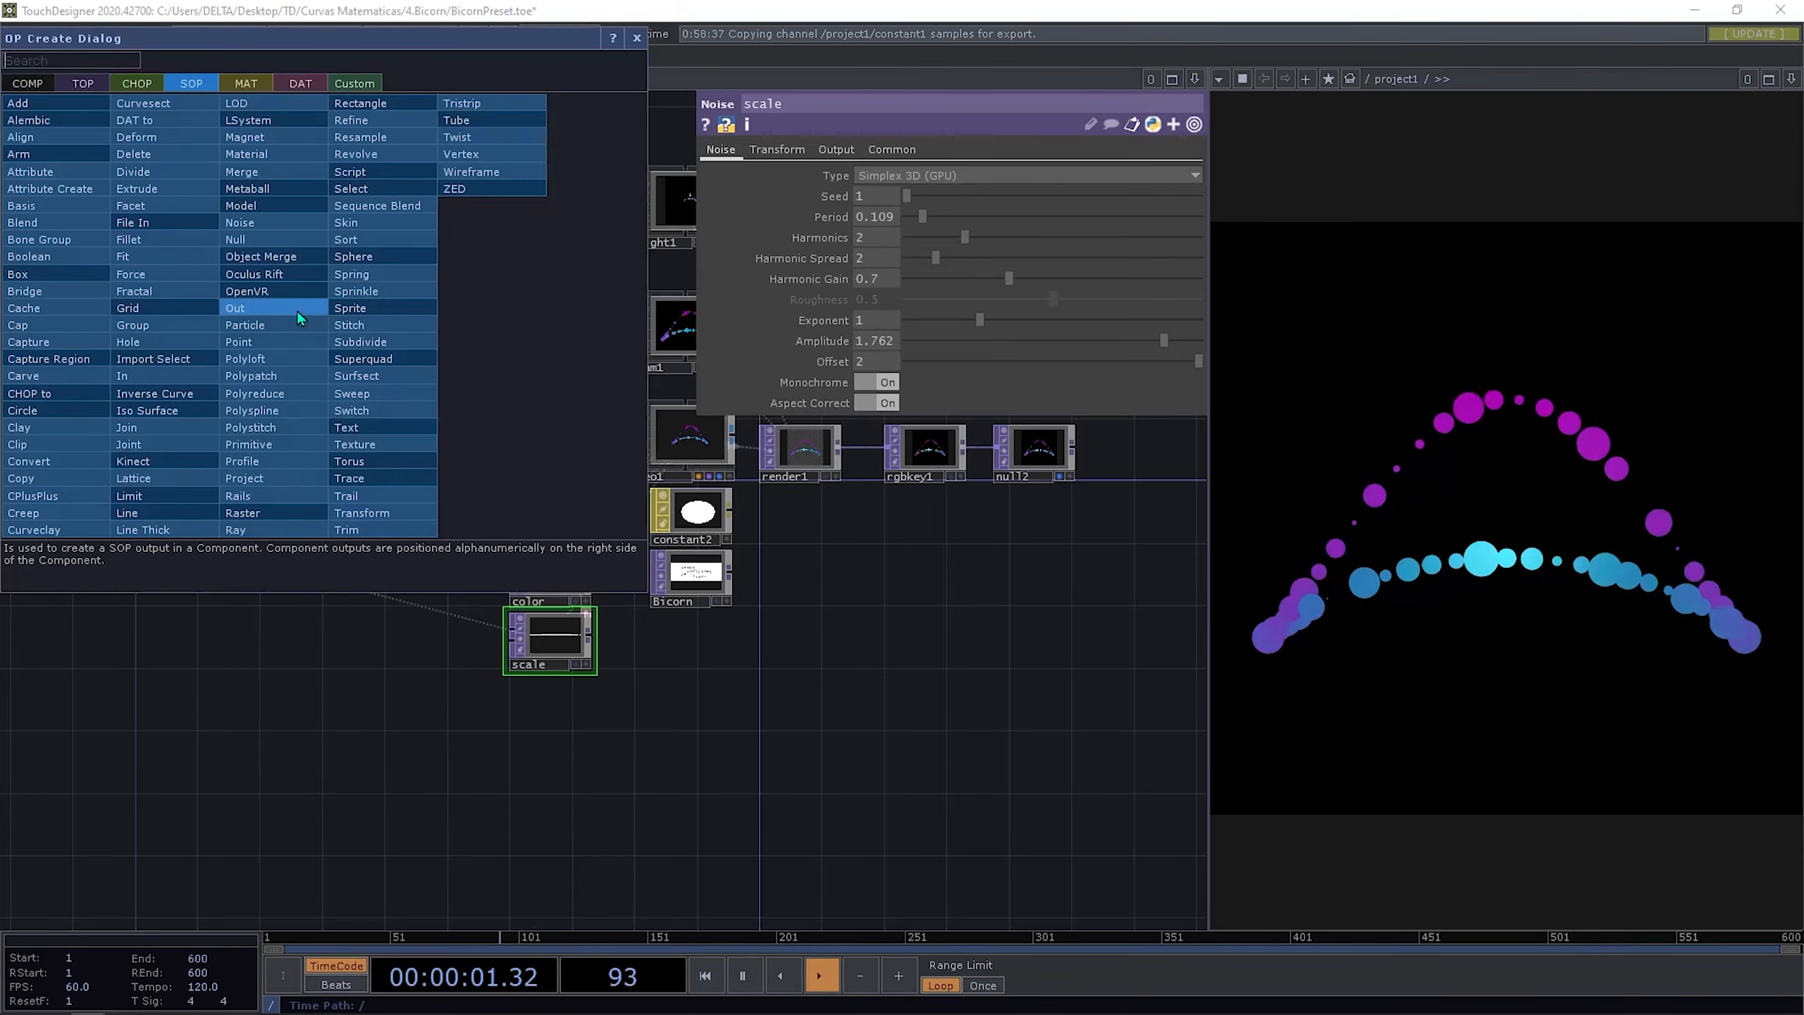
pyautogui.write('box')
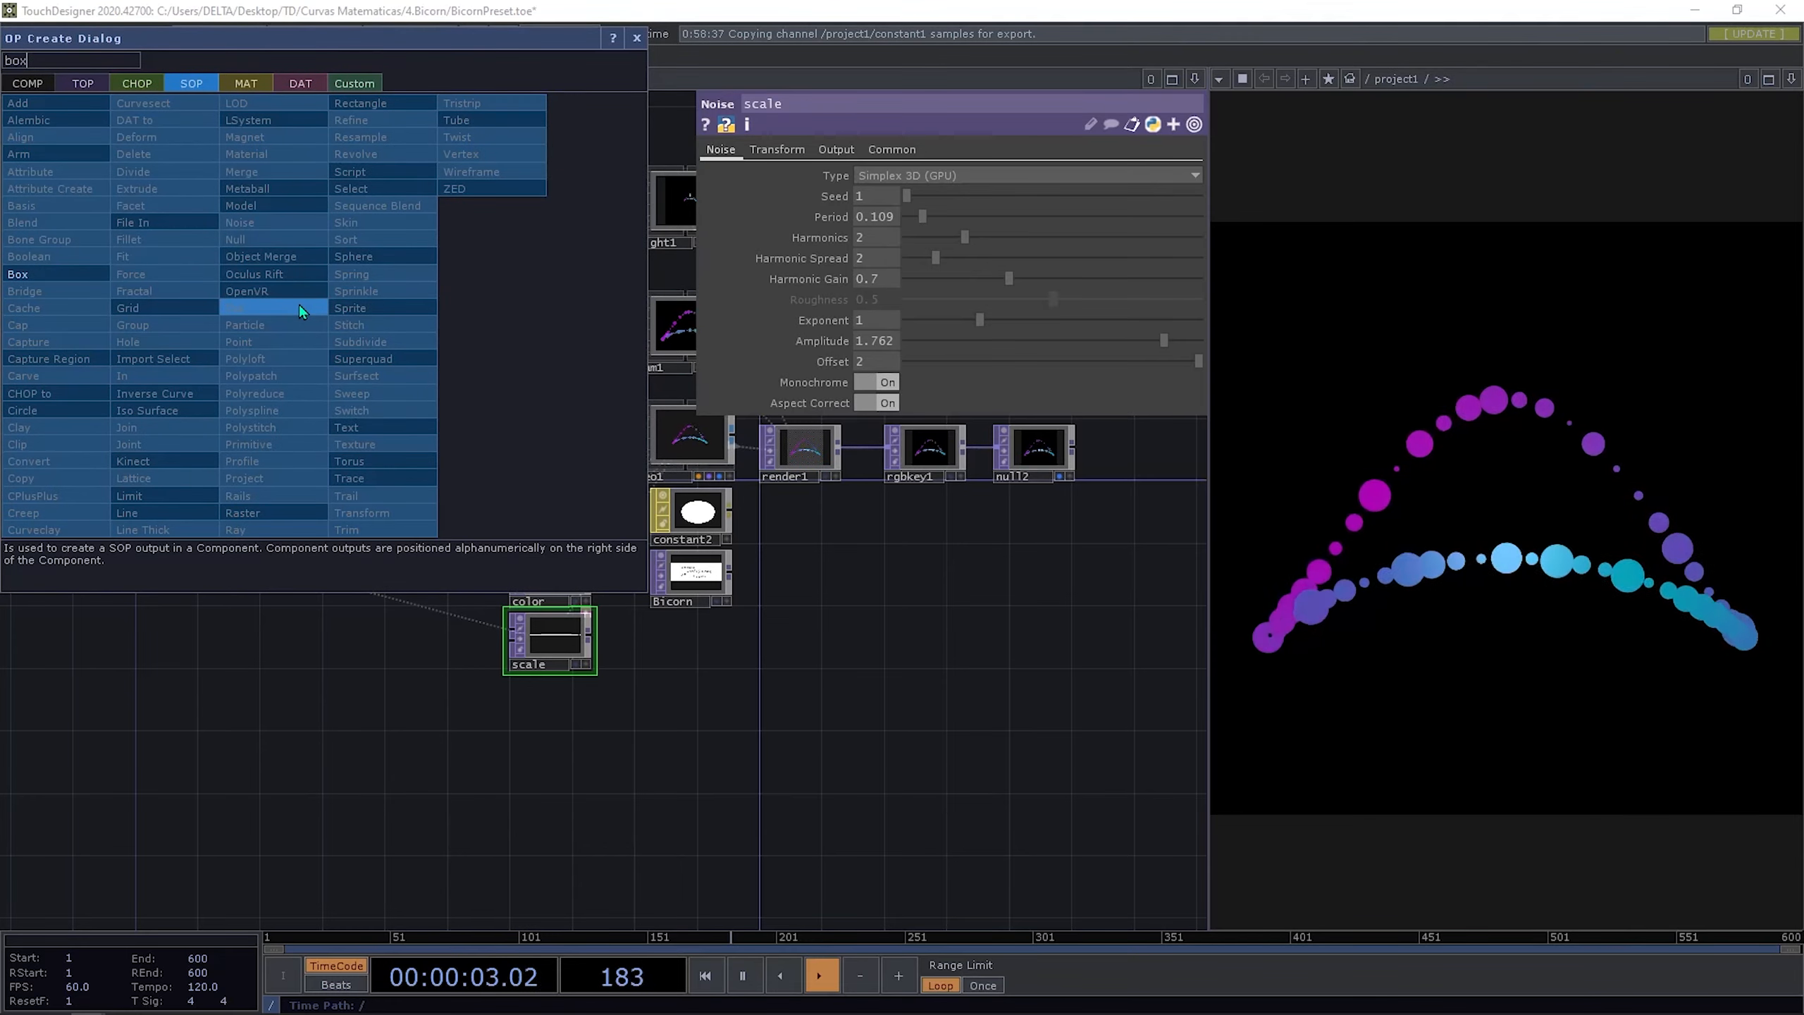
pyautogui.click(66, 271)
pyautogui.click(343, 322)
pyautogui.press('Tab')
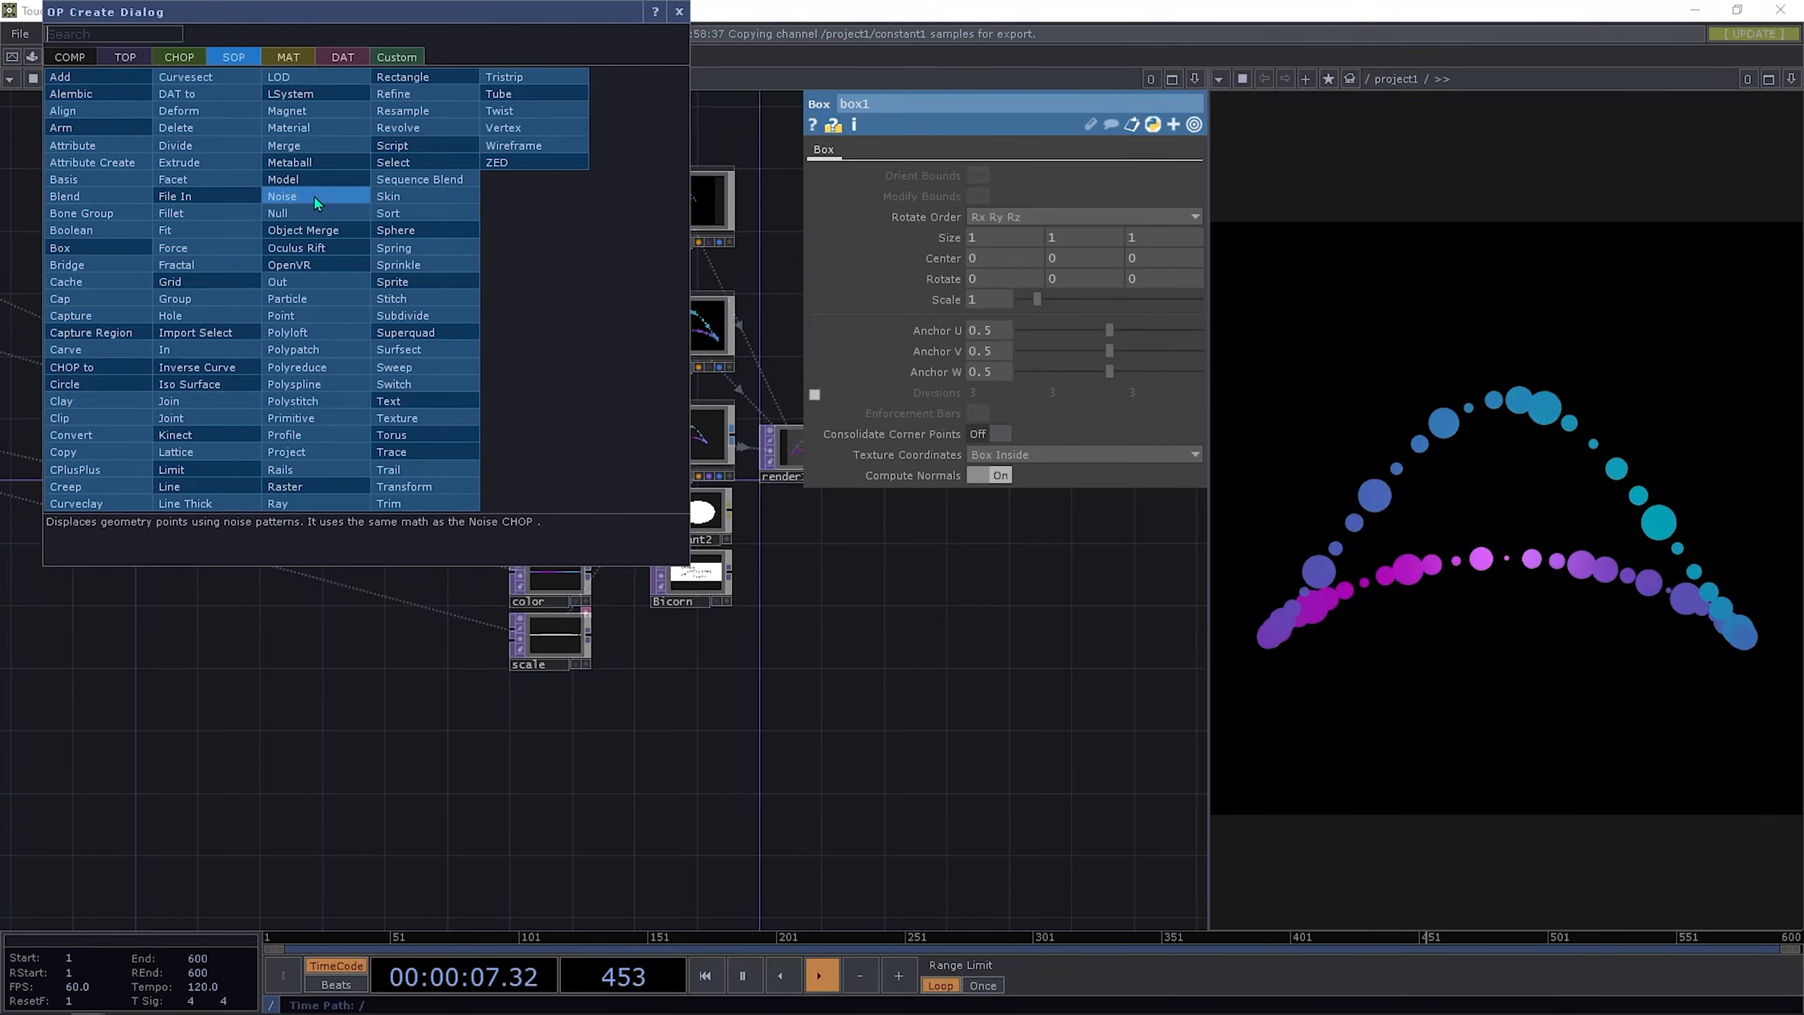
pyautogui.write('sp')
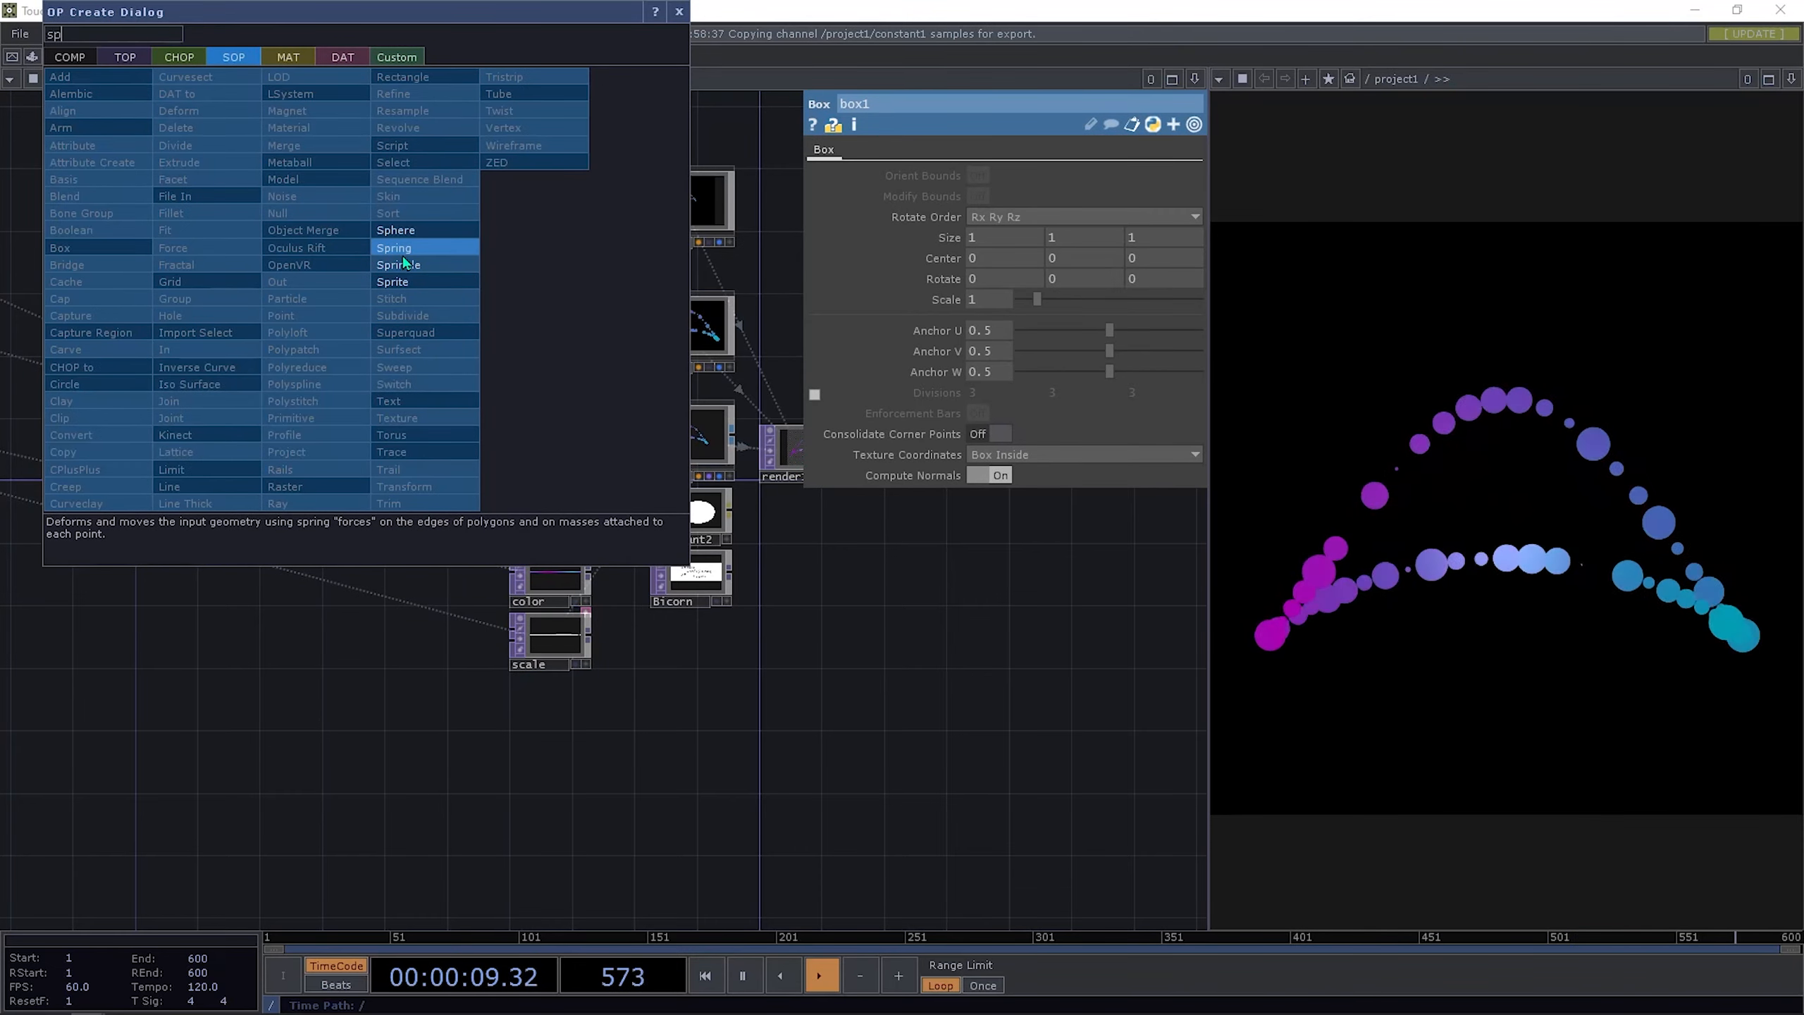
pyautogui.click(397, 230)
pyautogui.click(350, 245)
# Step: Try sphere1 as the input of transform1, and replace it with box1
pyautogui.moveTo(357, 242); pyautogui.dragTo(434, 435)
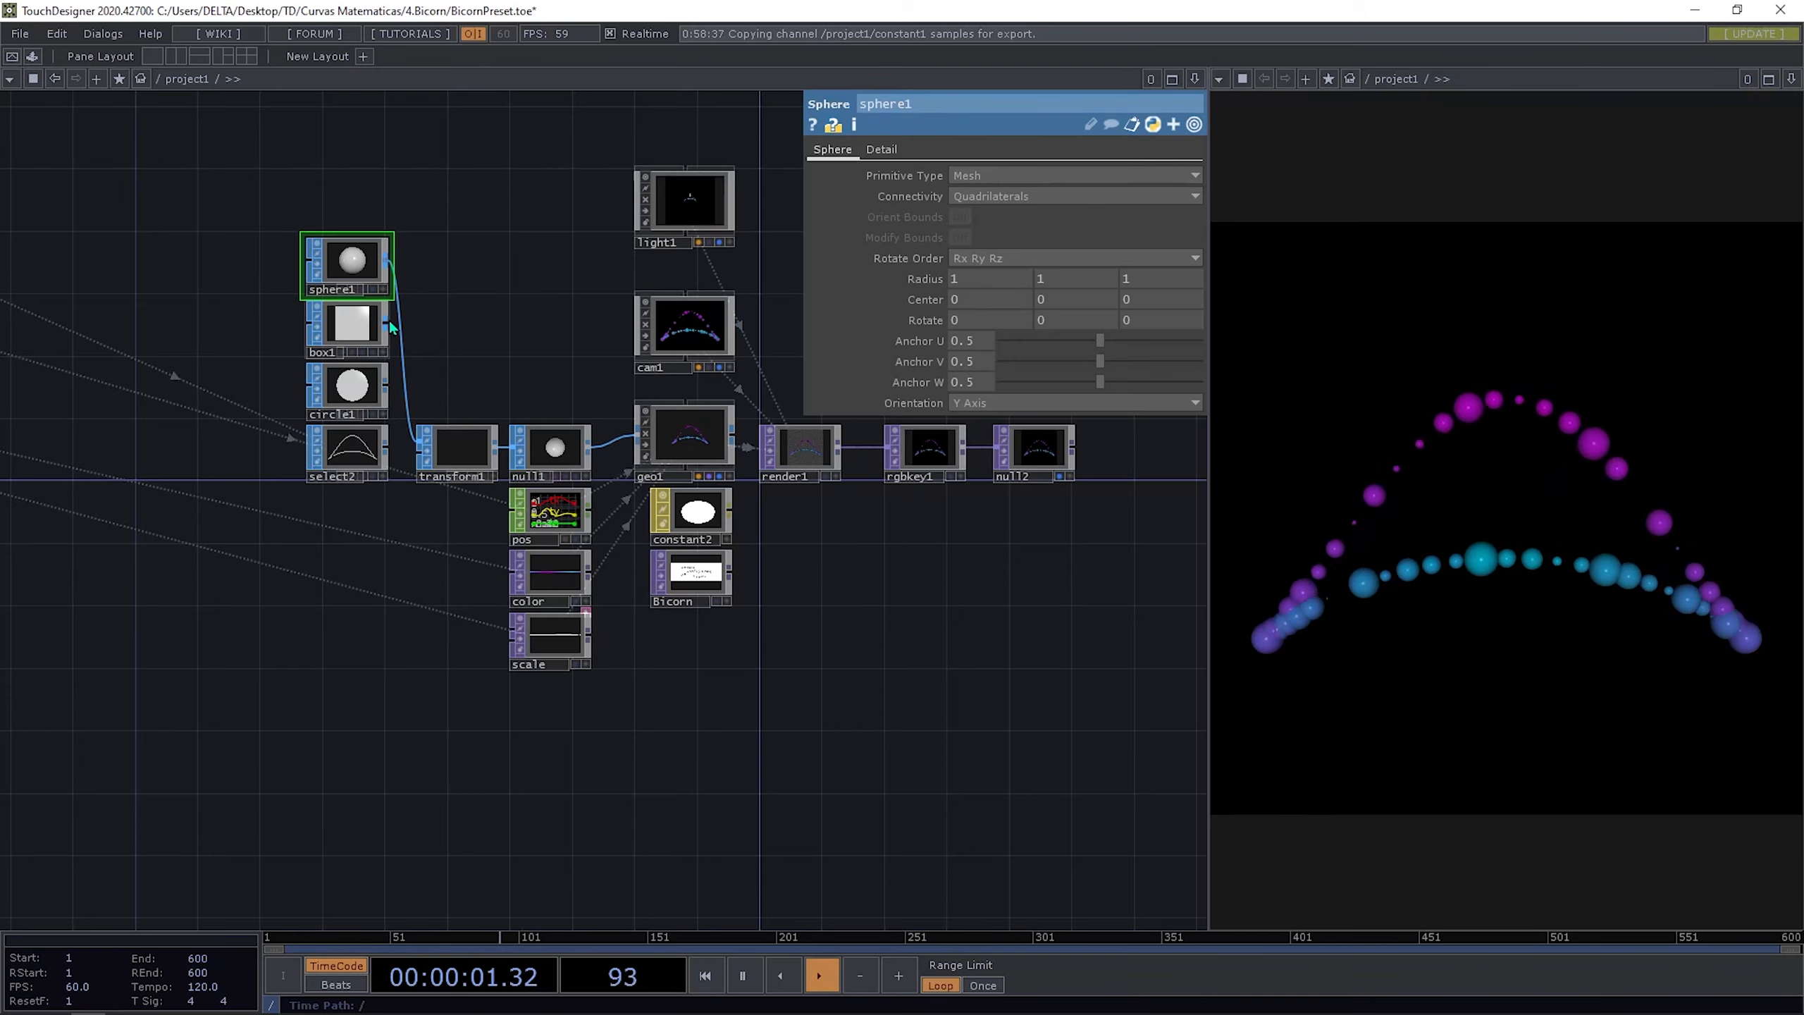
pyautogui.moveTo(385, 324); pyautogui.dragTo(421, 449)
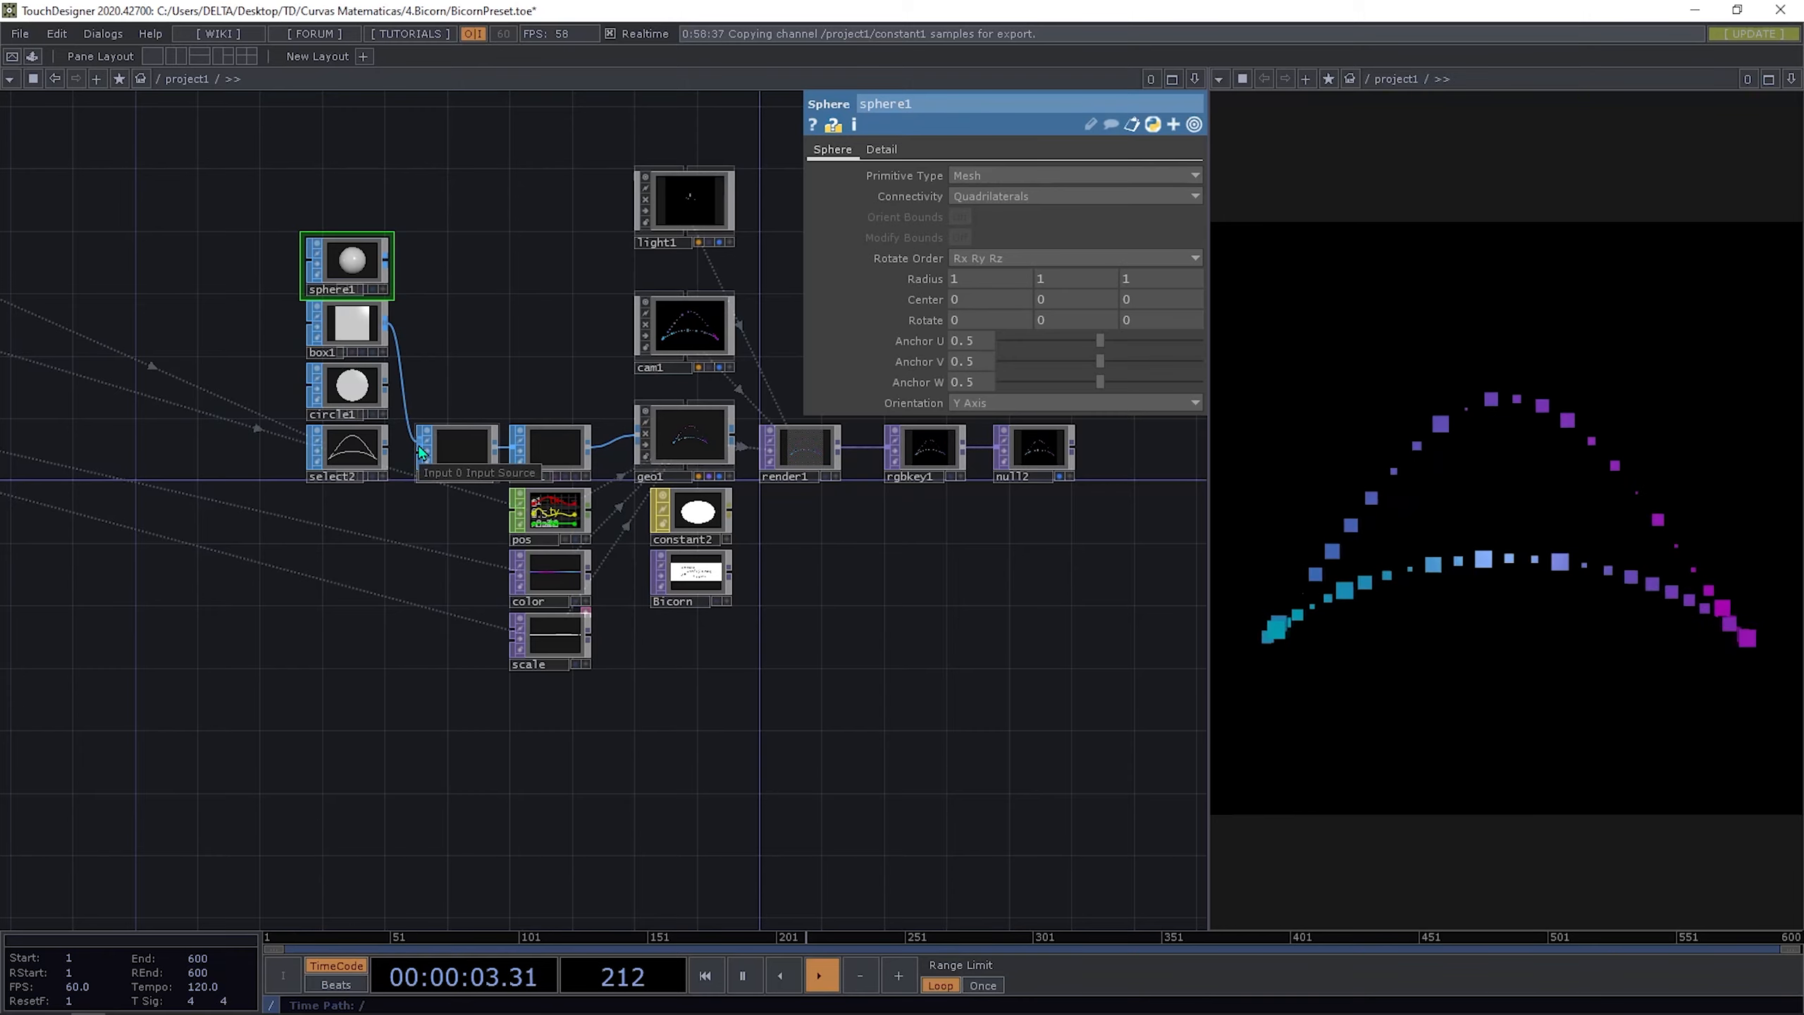
# Step: Duplicate the scale noise TOP directly below the original and rename the copy as rot
pyautogui.moveTo(697, 717); pyautogui.dragTo(615, 594)
pyautogui.click(475, 530)
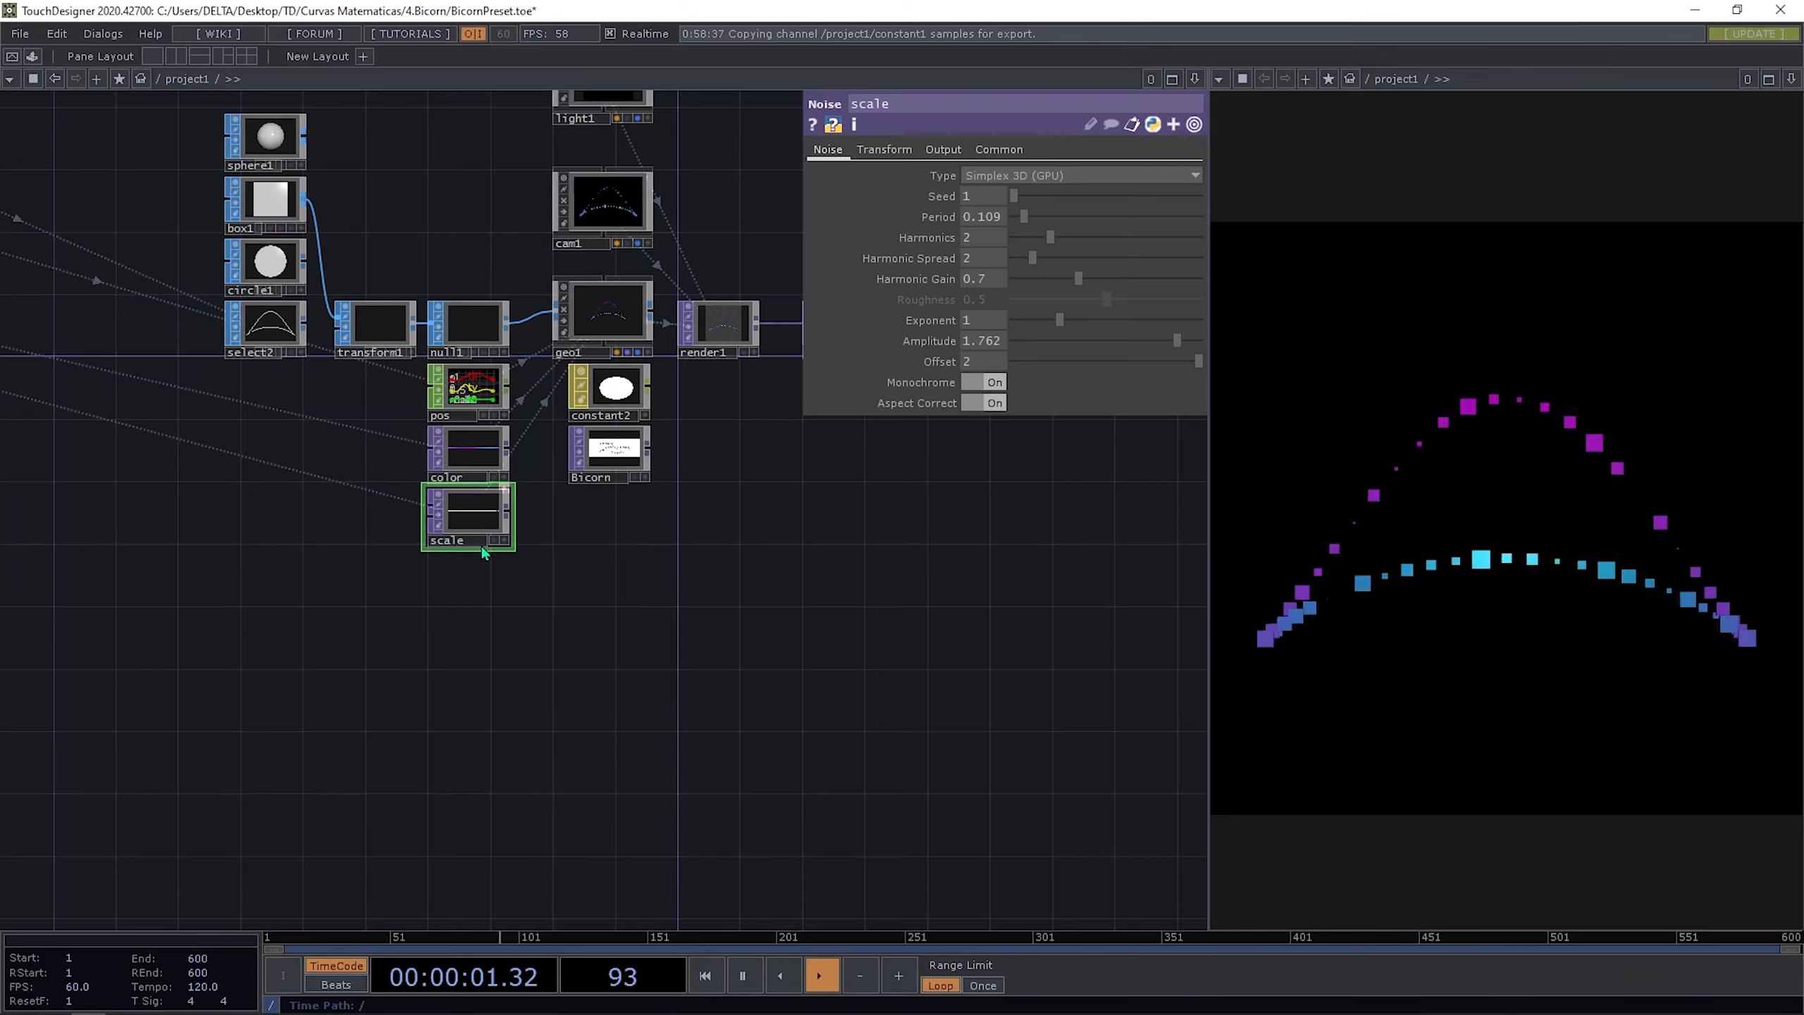
pyautogui.hotkey('ctrl', 'v')
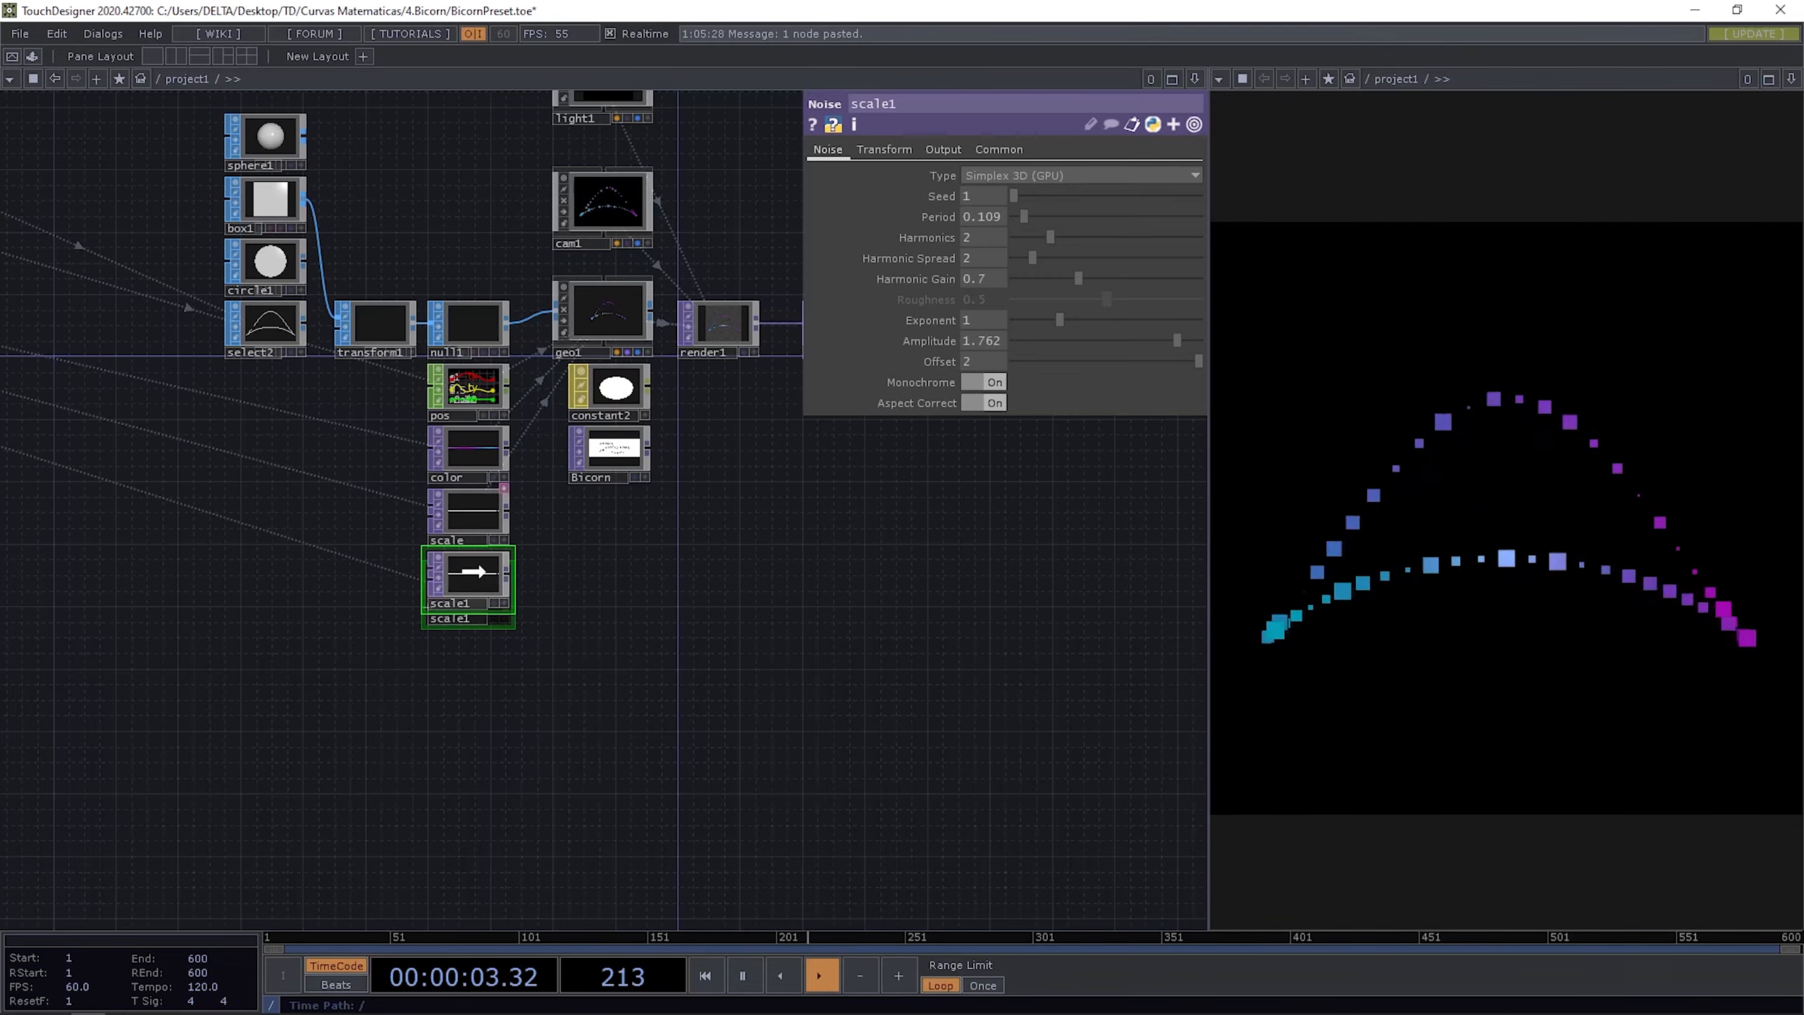
pyautogui.press('BackSpace')
pyautogui.press('BackSpace')
pyautogui.press('BackSpace')
pyautogui.press('BackSpace')
pyautogui.press('BackSpace')
pyautogui.press('BackSpace')
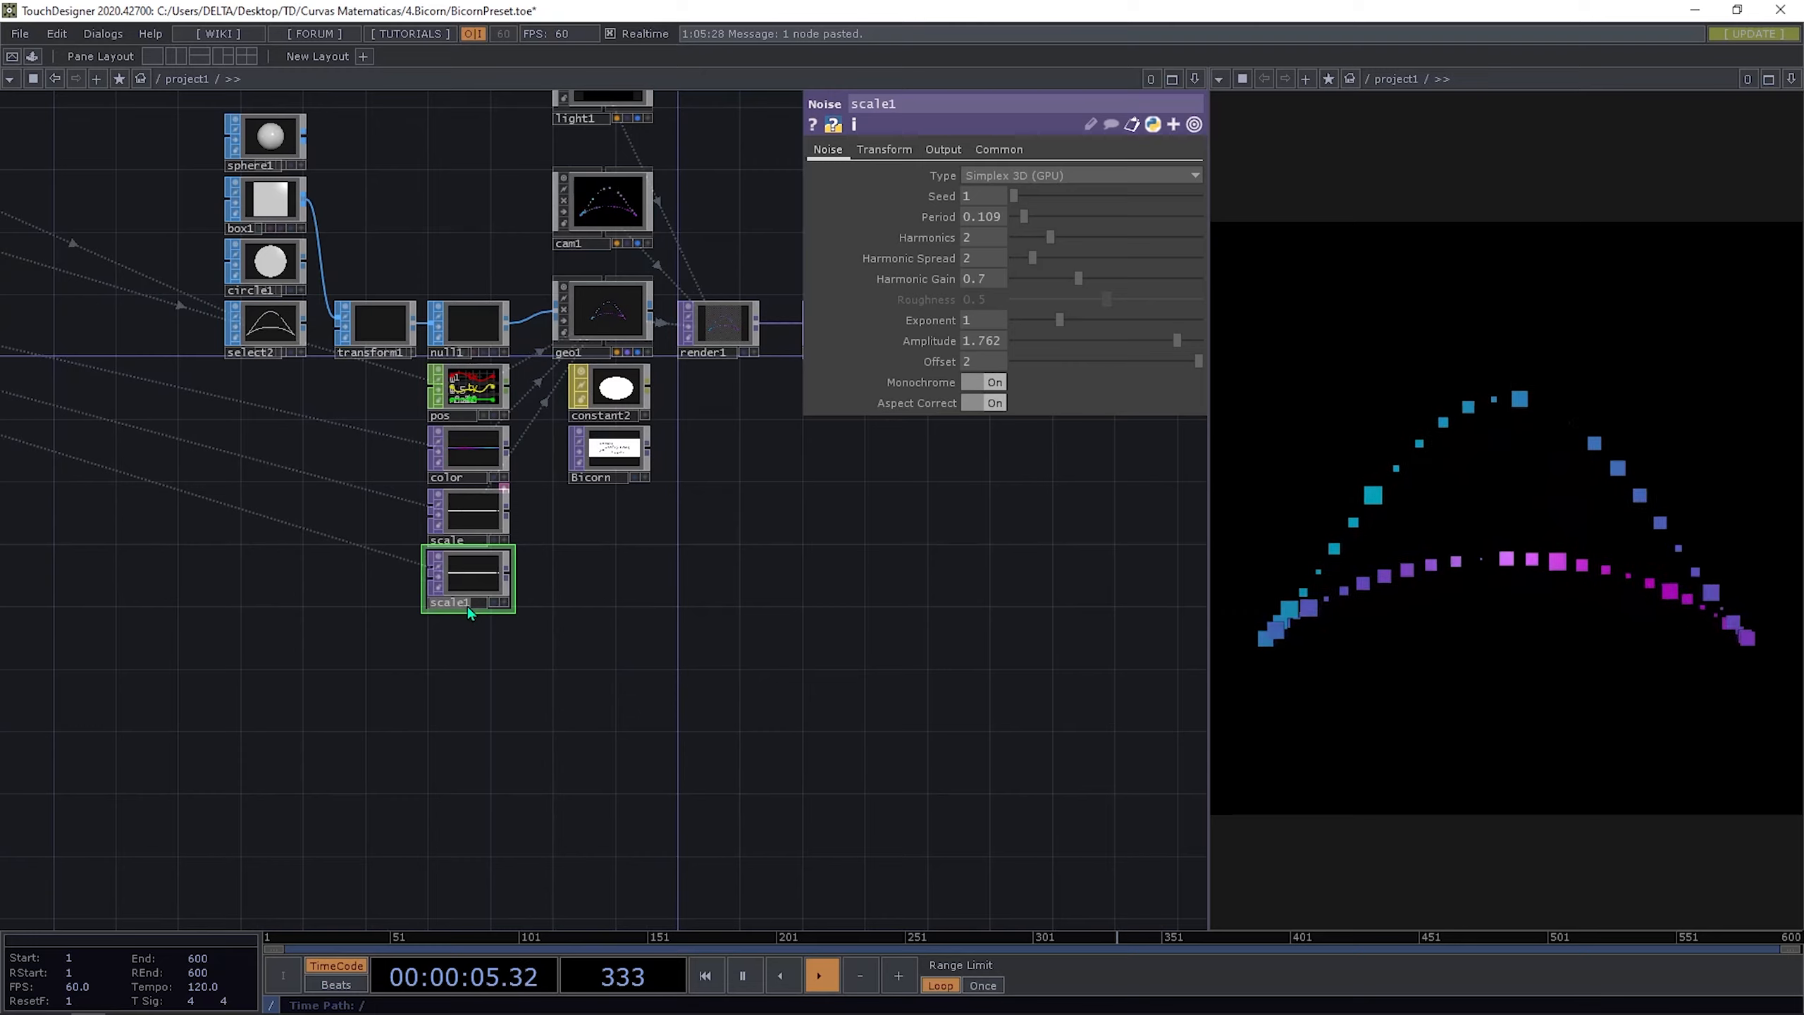
pyautogui.write('rot')
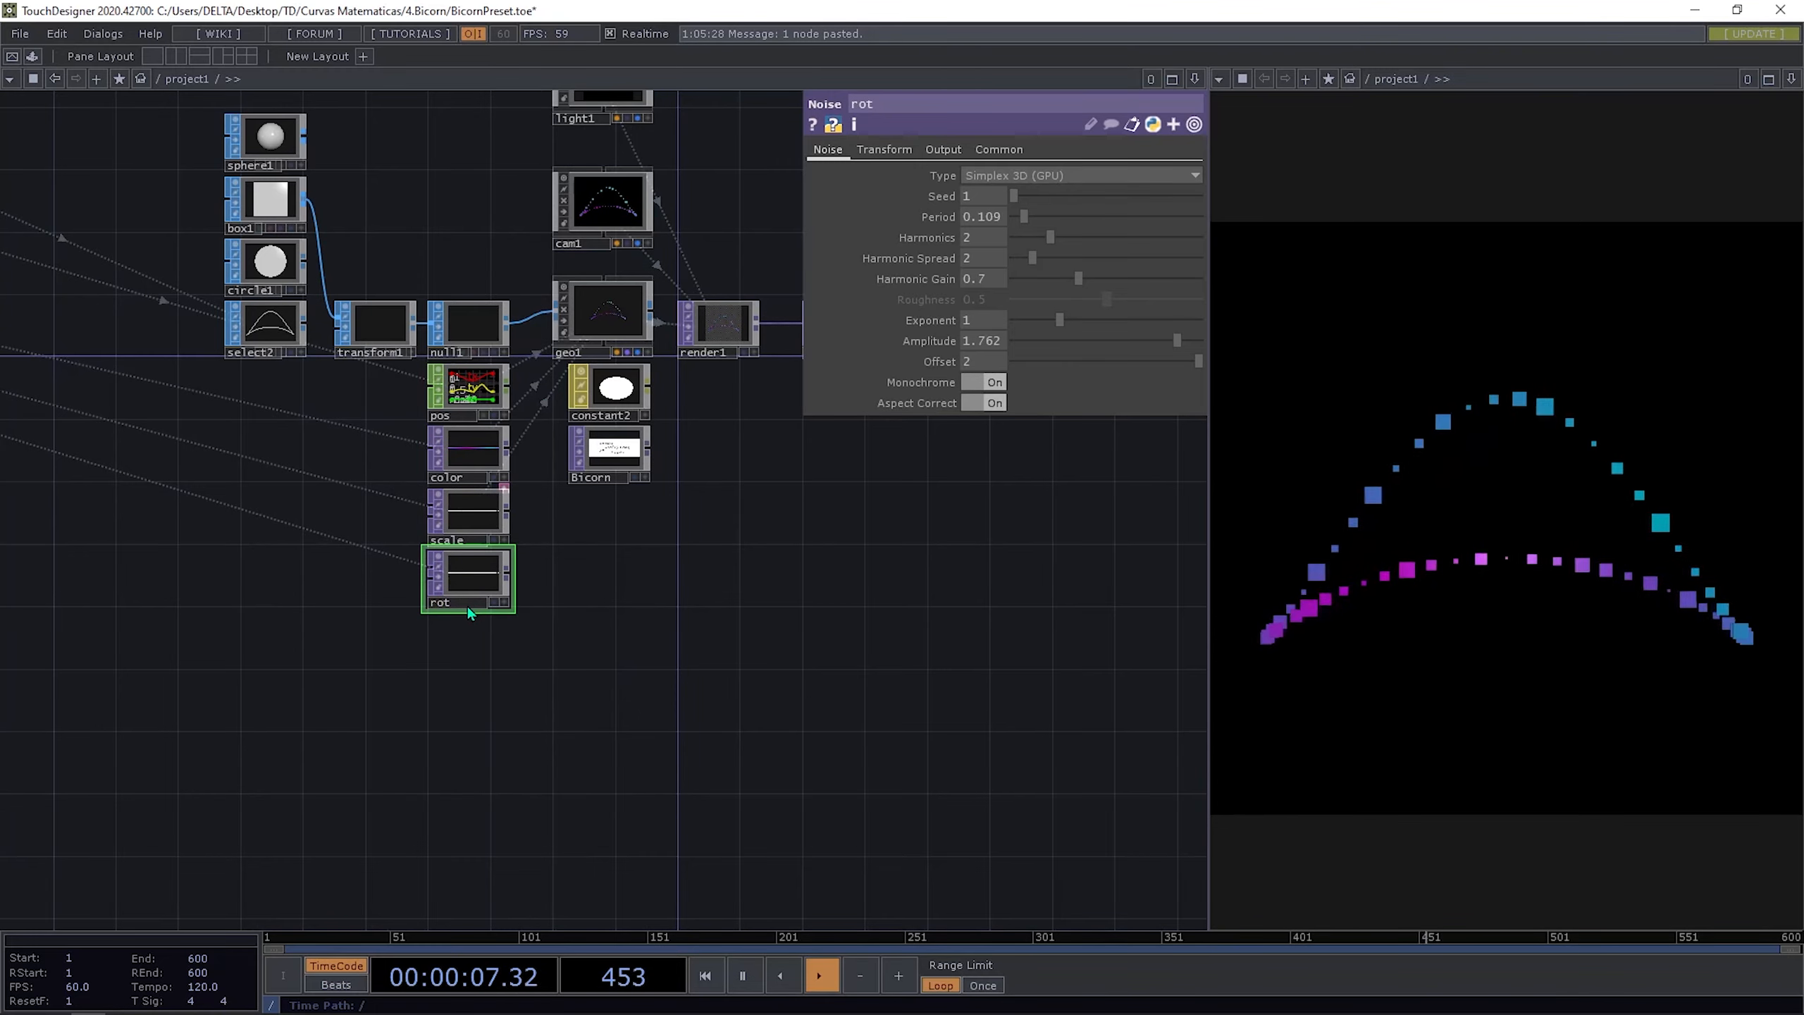
# Step: Assign rot as the Rotate OP of geo1 and map Rotate X, Y and Z to the r, g and b channels
pyautogui.click(602, 317)
pyautogui.moveTo(479, 578); pyautogui.dragTo(904, 452)
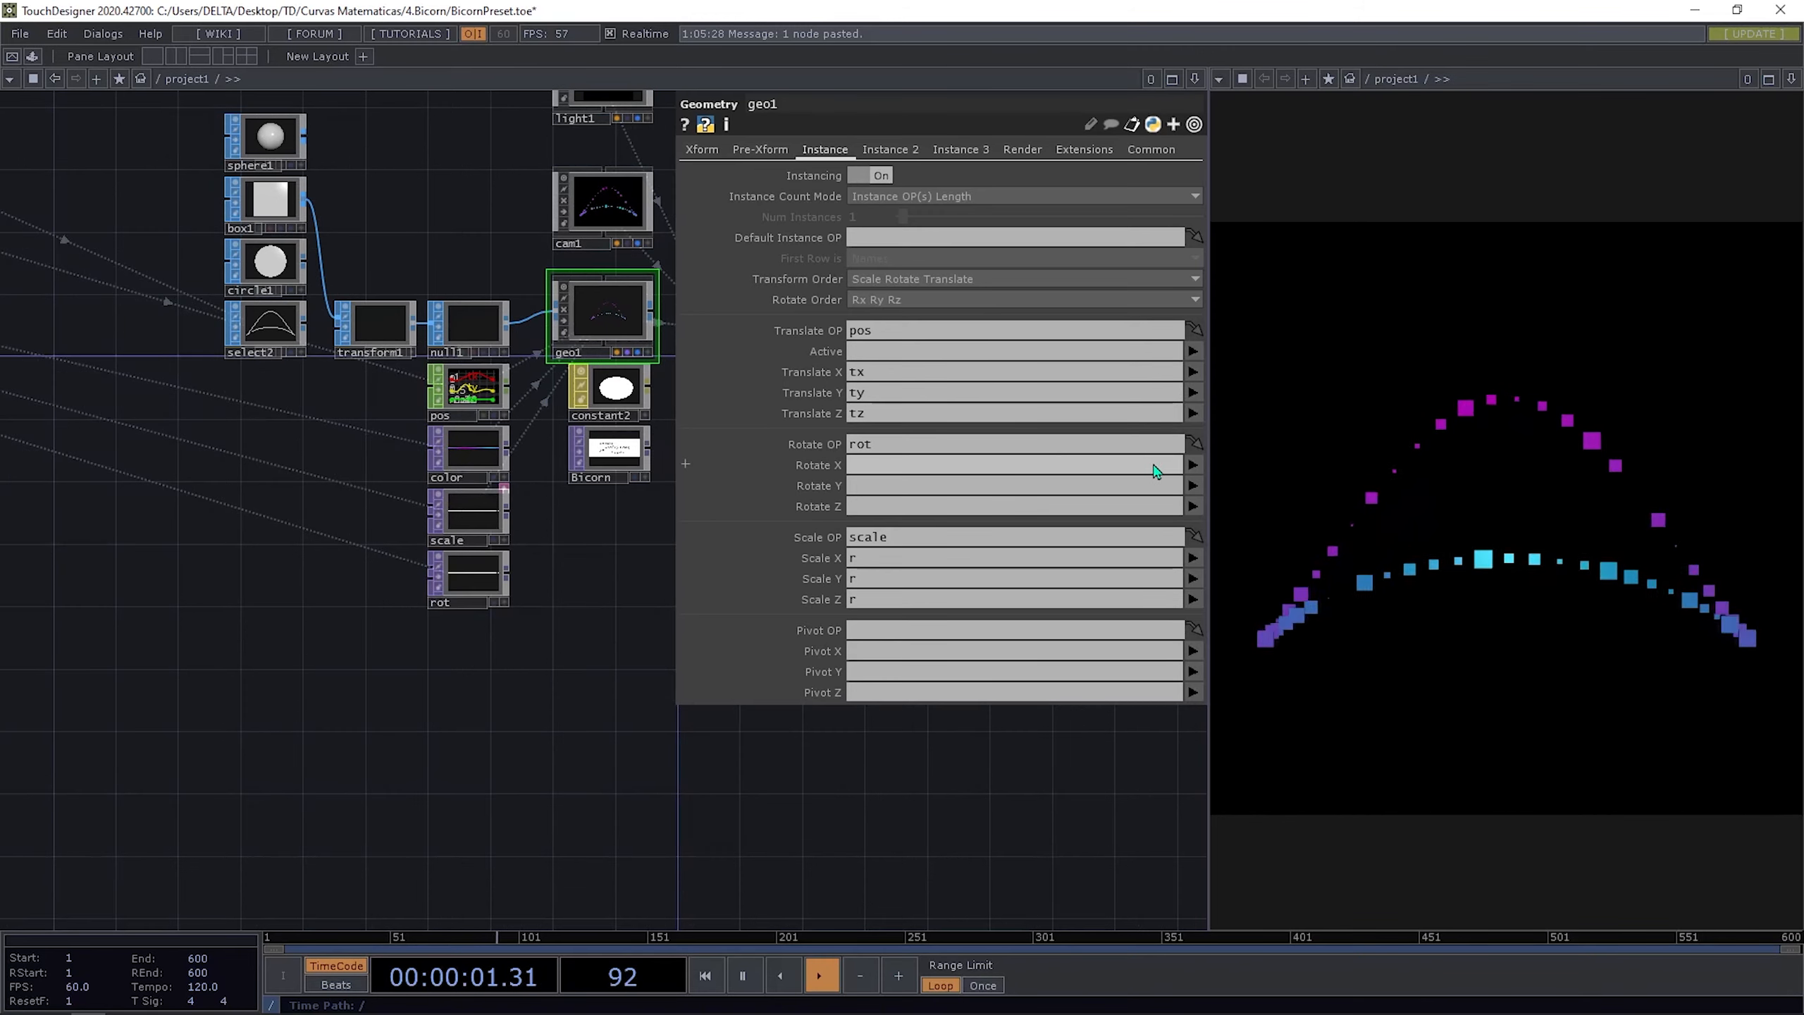
pyautogui.click(1193, 466)
pyautogui.click(1193, 486)
pyautogui.click(1192, 486)
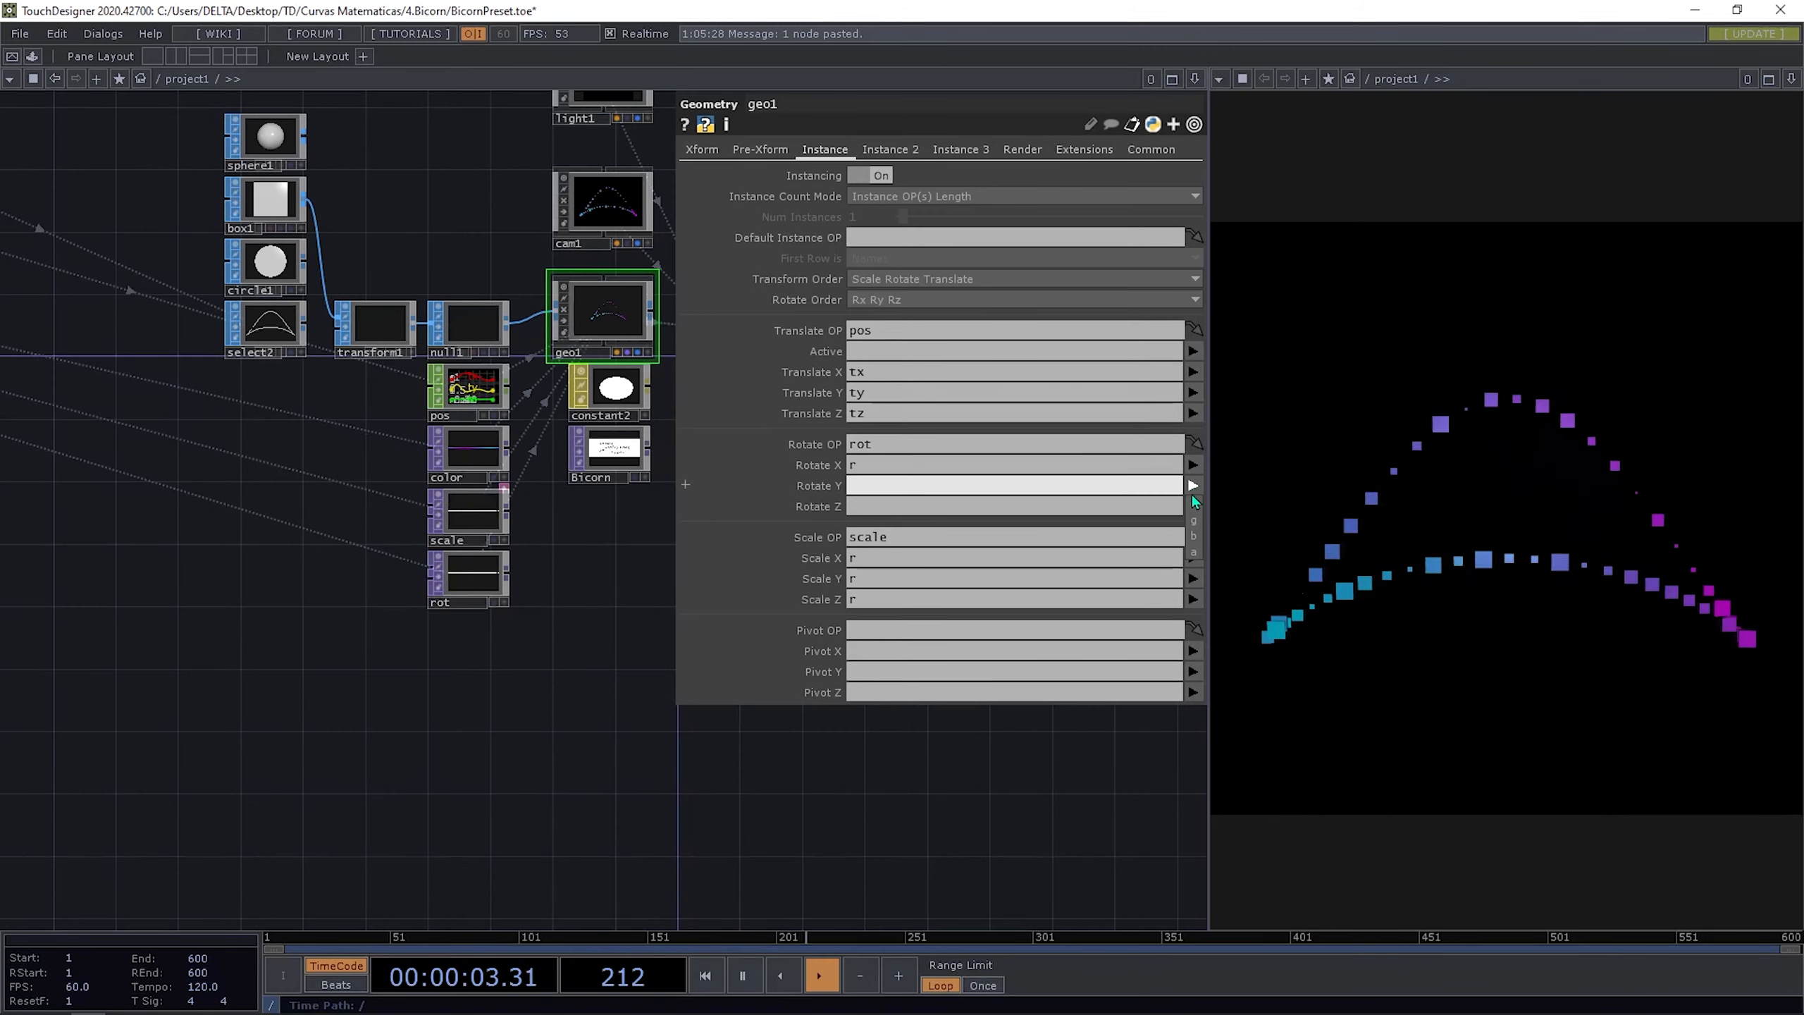
pyautogui.click(1193, 507)
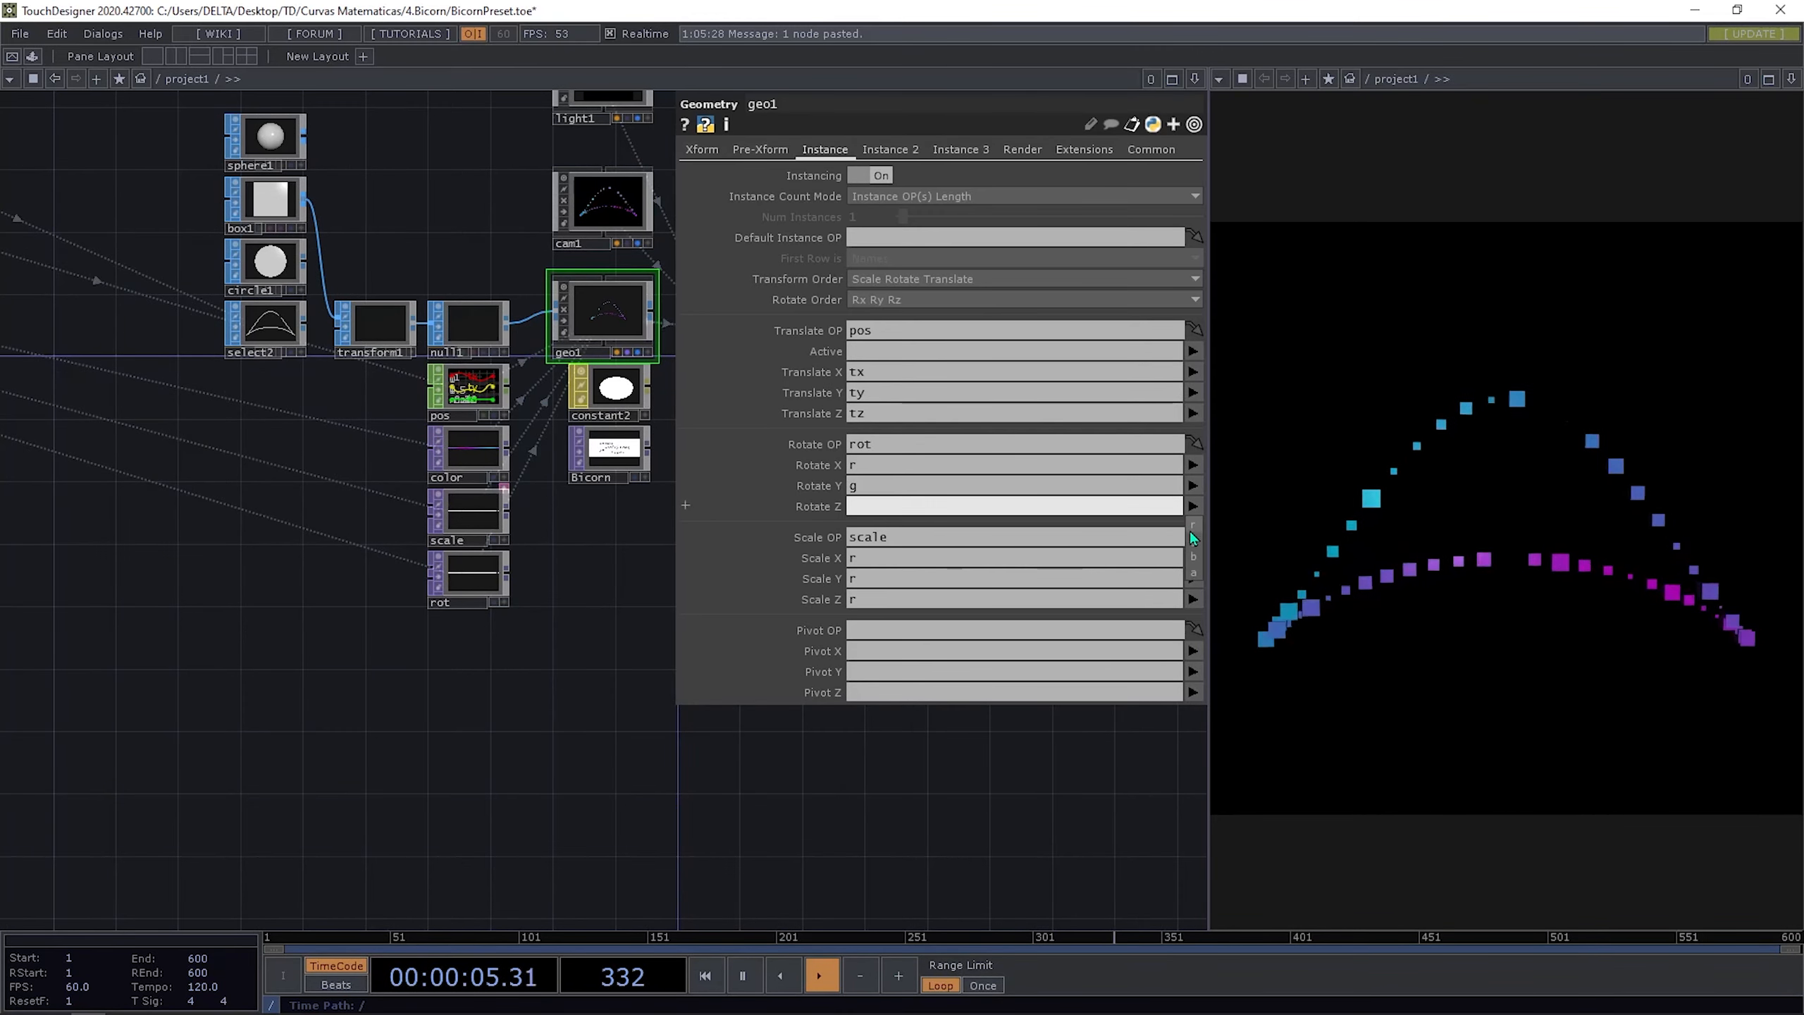
pyautogui.click(1192, 562)
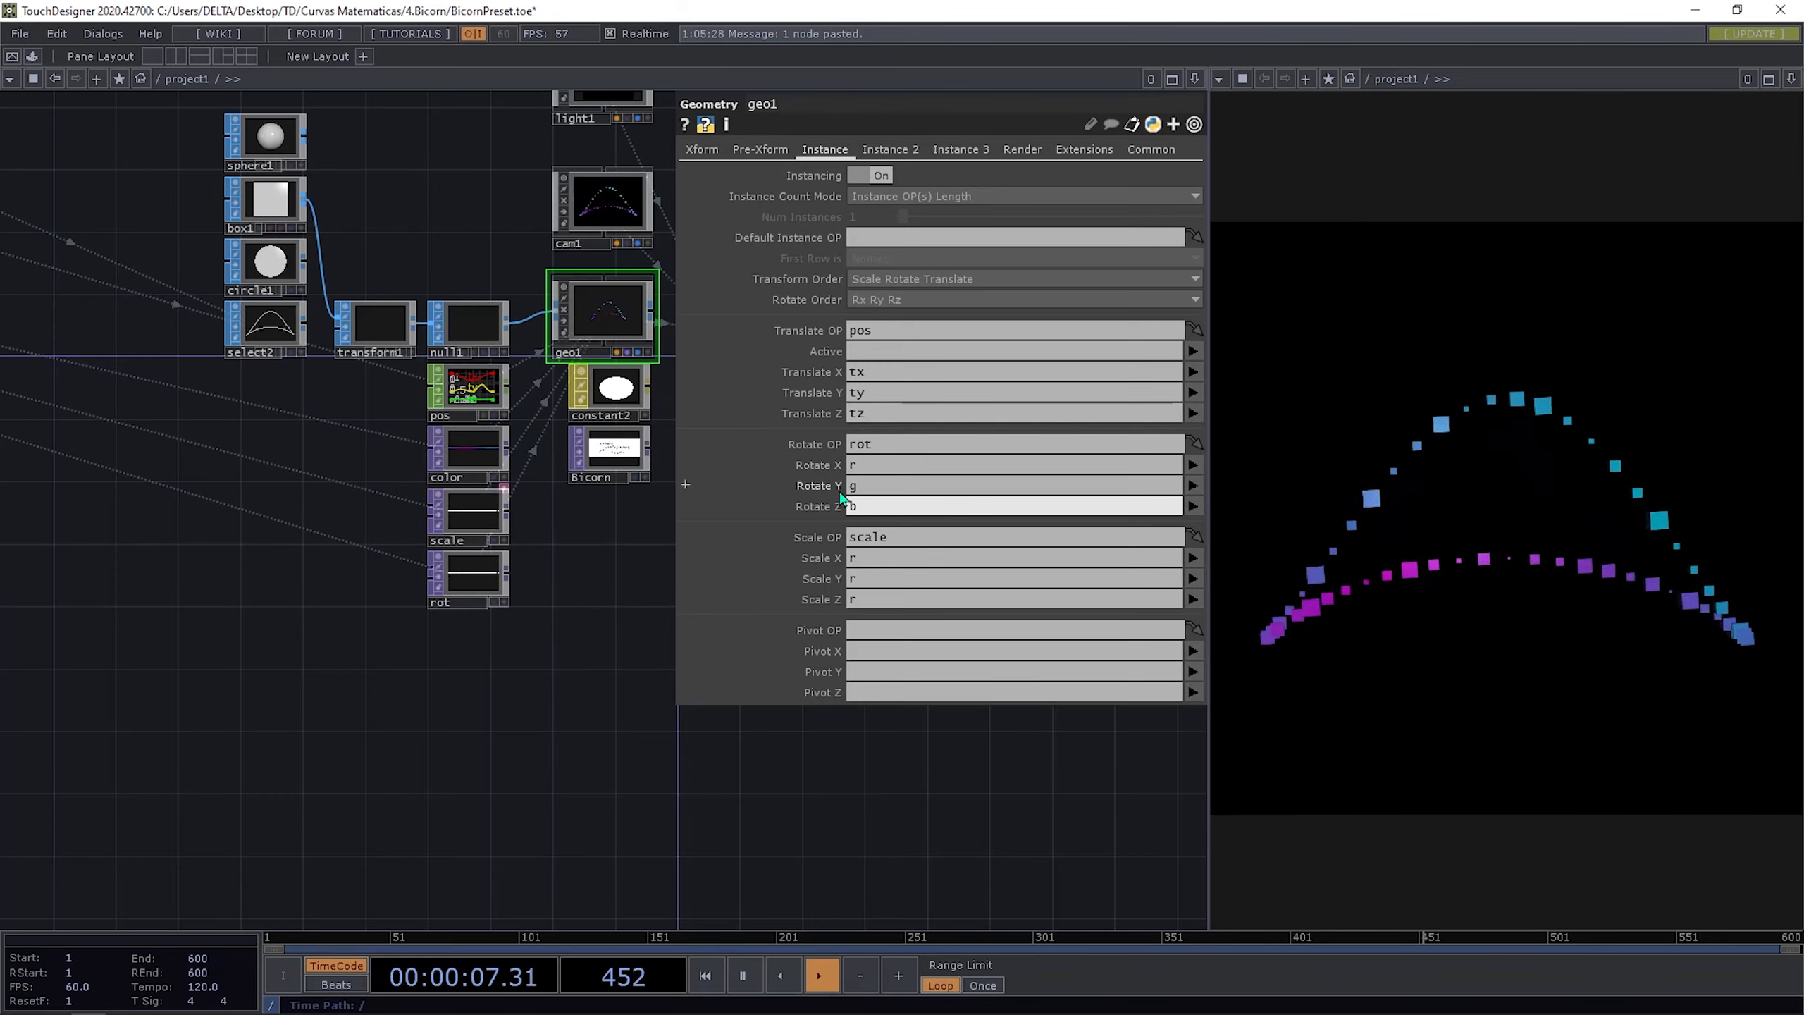
# Step: Turn off Monochrome for the rot noise and set its pixel format to 32-bit float (RGB)
pyautogui.click(457, 588)
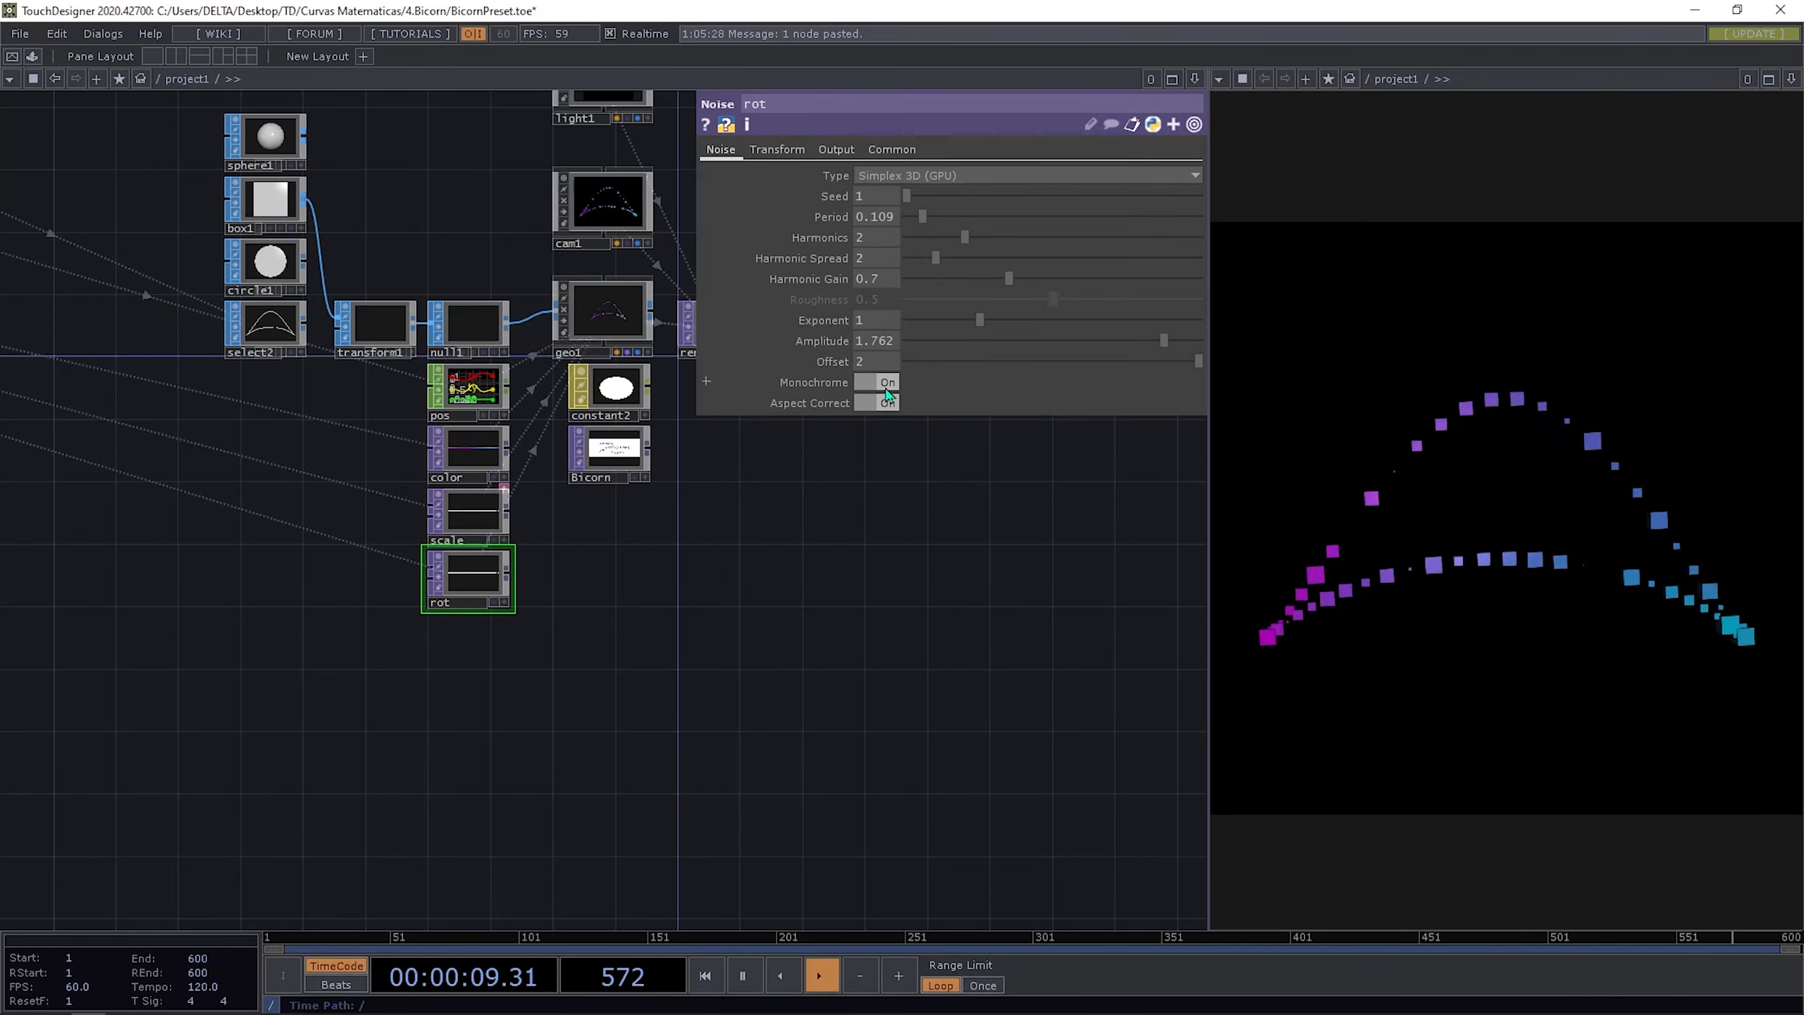
pyautogui.scroll(5, 509, 658)
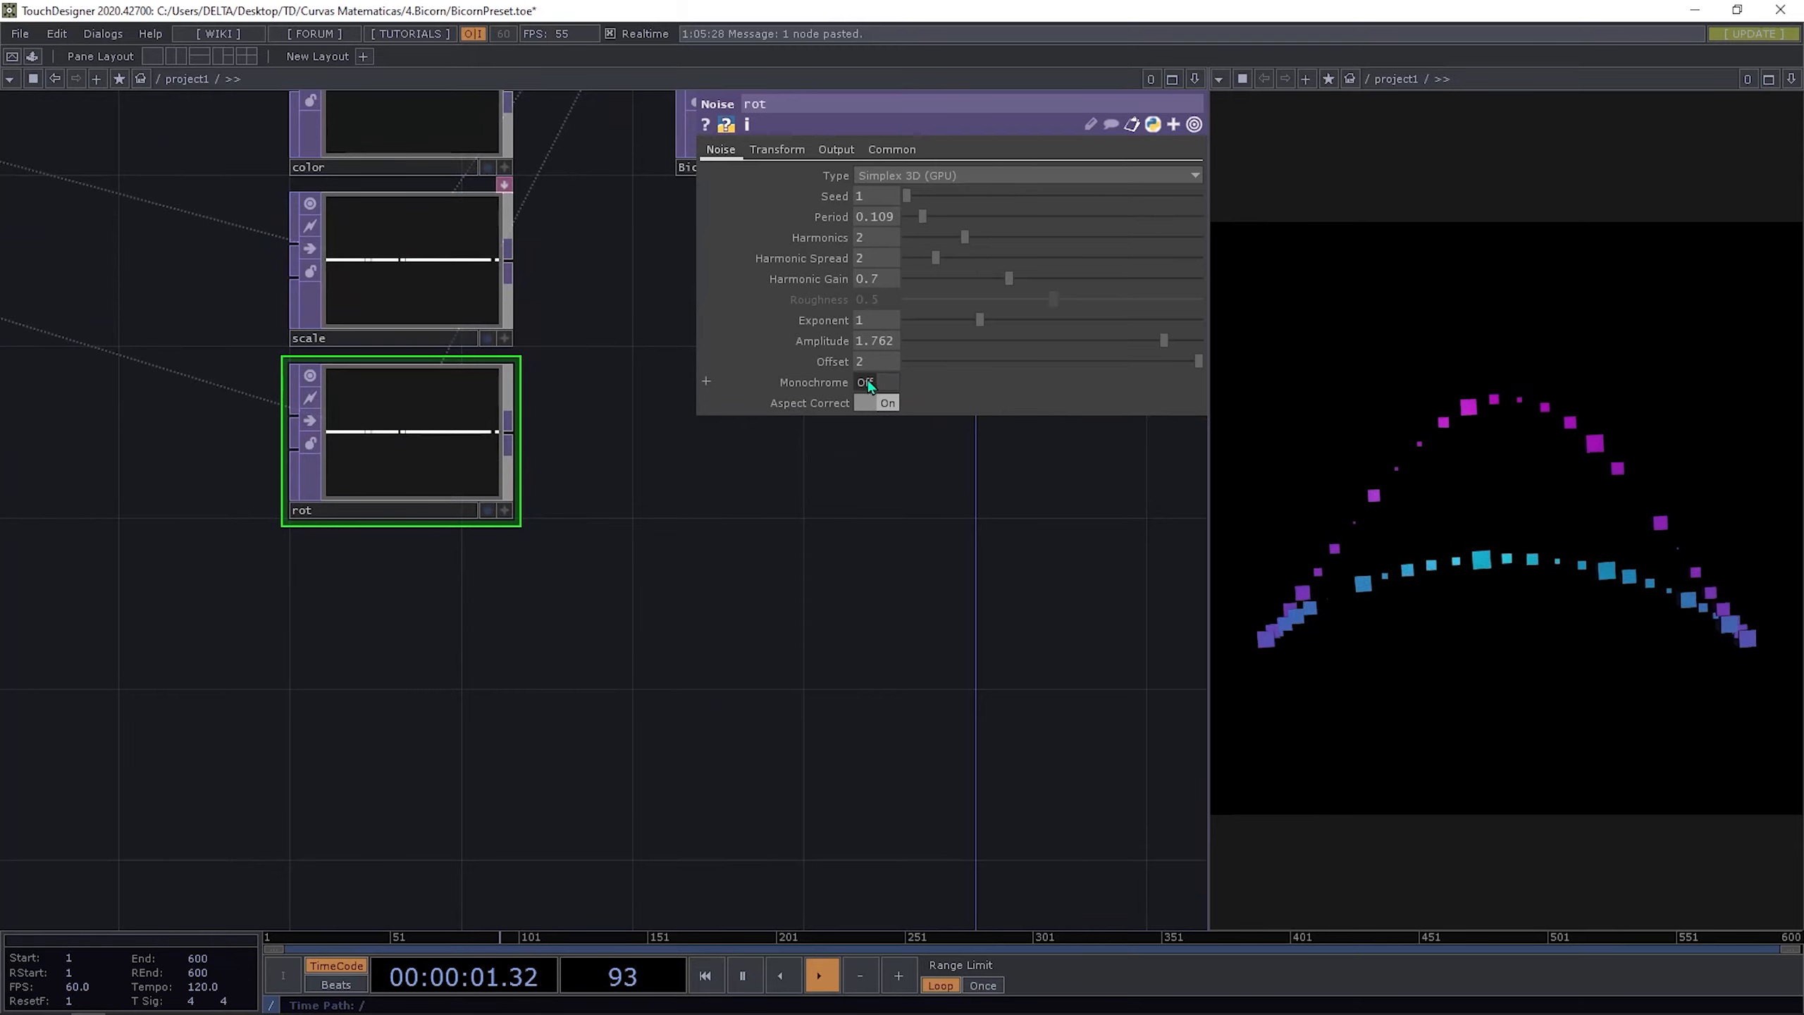
pyautogui.click(888, 150)
pyautogui.click(980, 361)
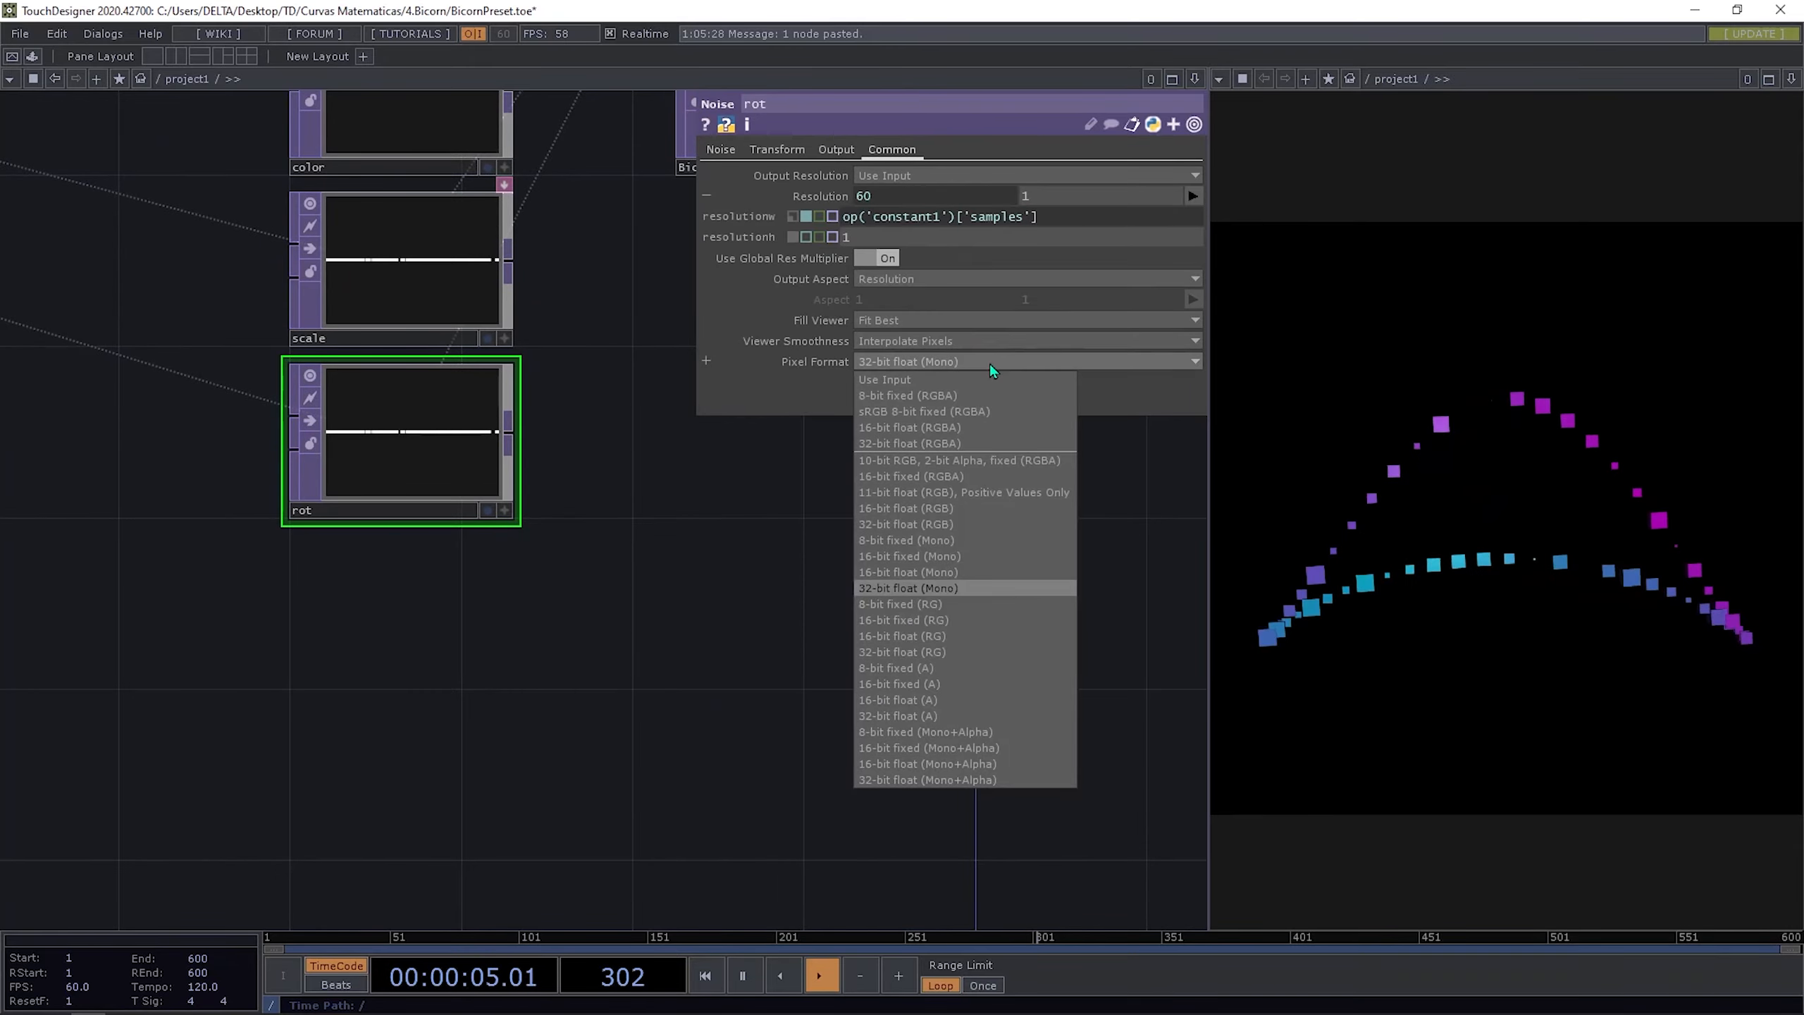
pyautogui.click(938, 525)
# Step: Set both the amplitude and the offset of the rot noise to 180
pyautogui.click(720, 150)
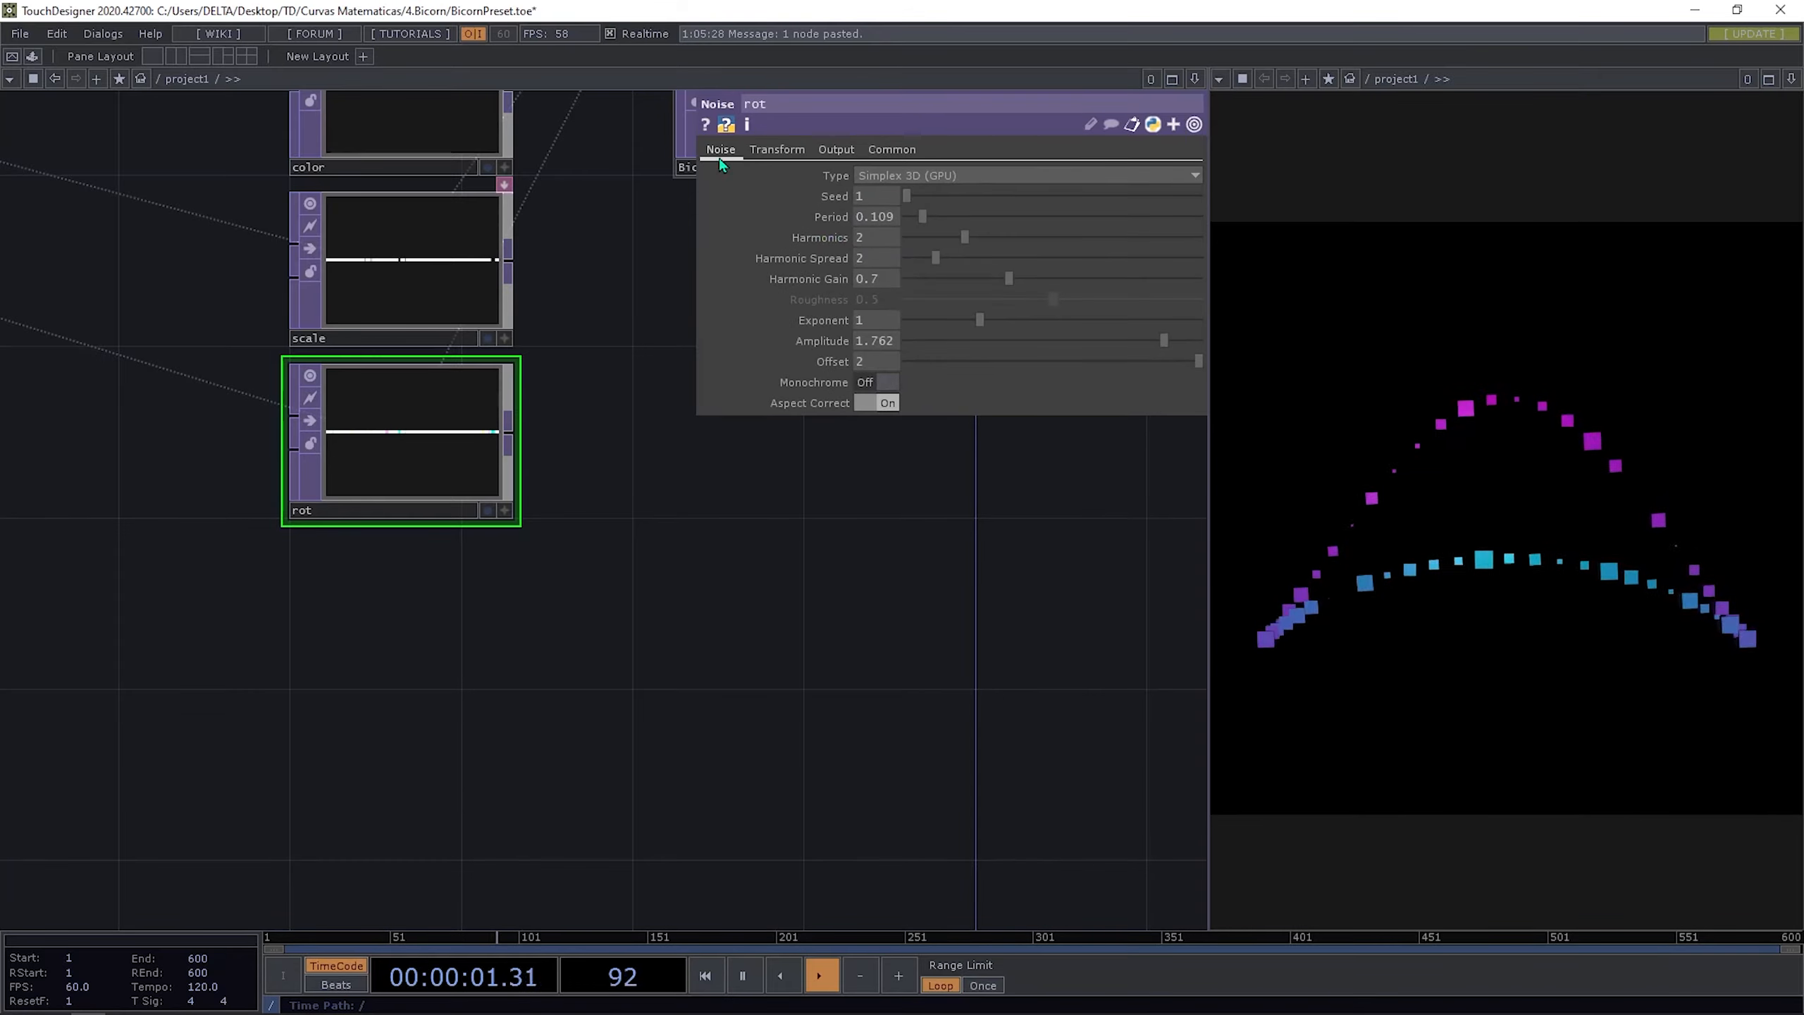
pyautogui.scroll(5, 377, 429)
pyautogui.scroll(-5, 218, 523)
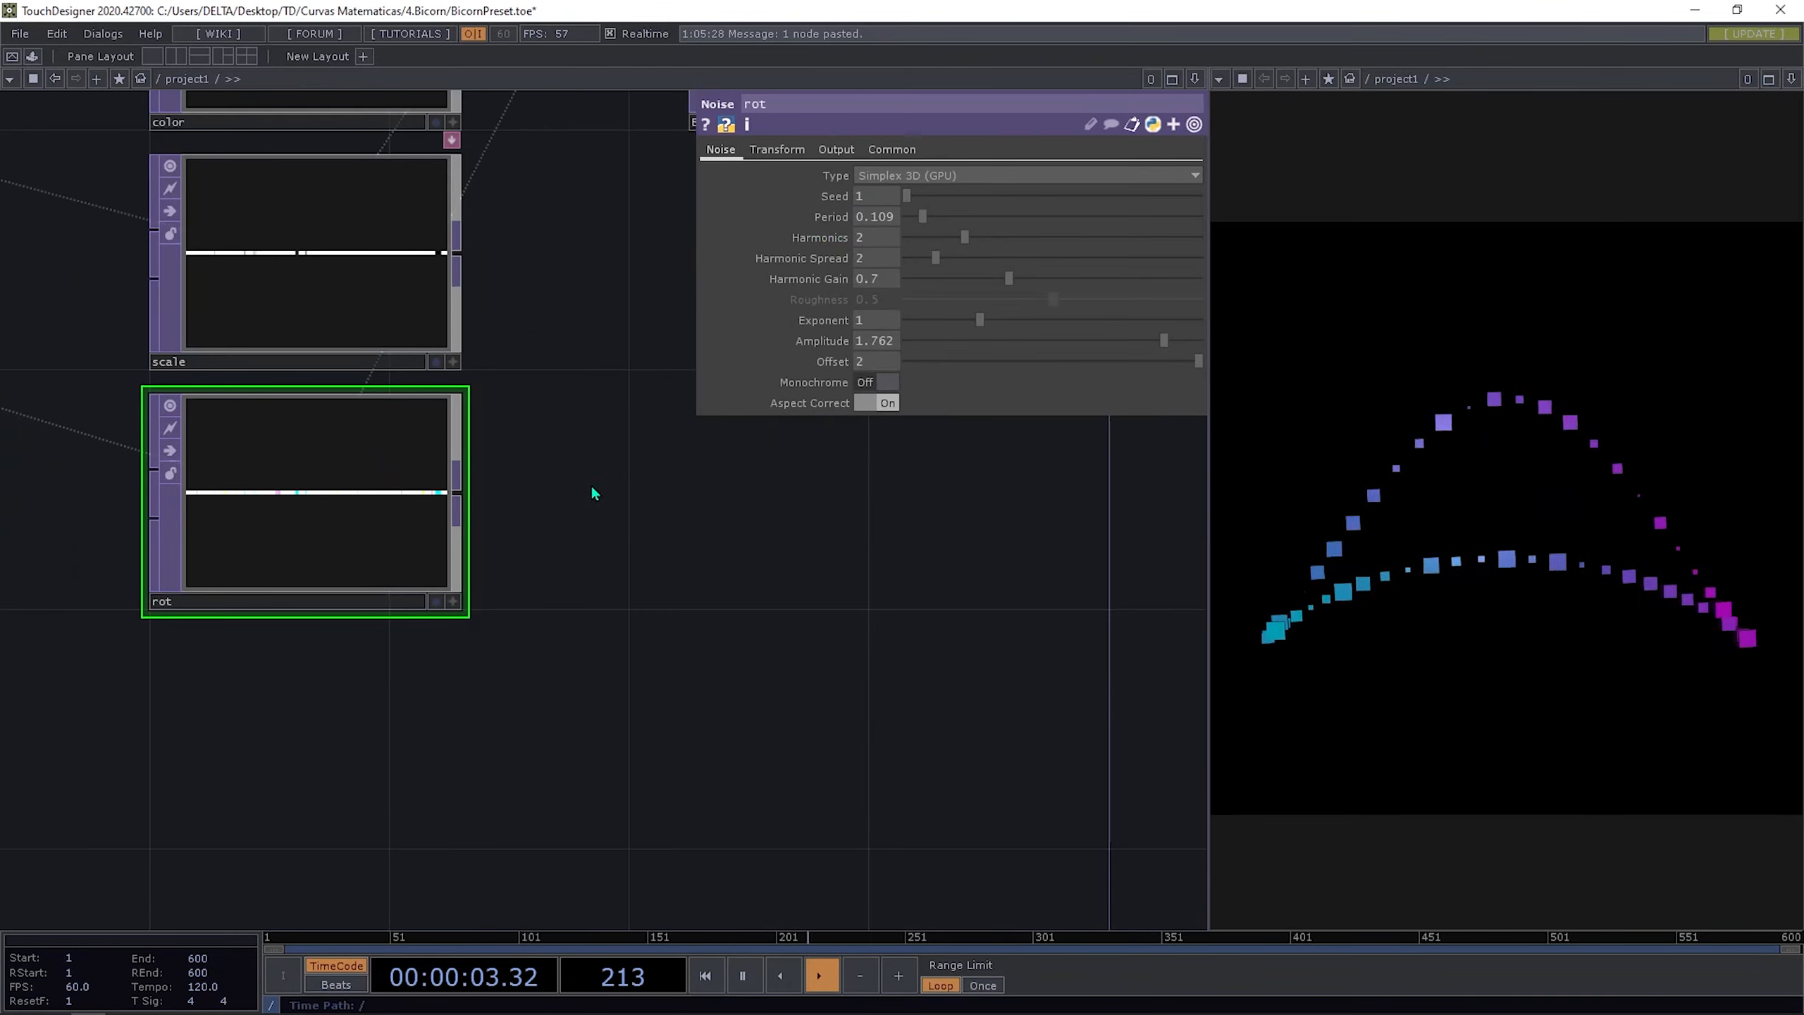
pyautogui.scroll(-3, 570, 498)
pyautogui.scroll(3, 438, 498)
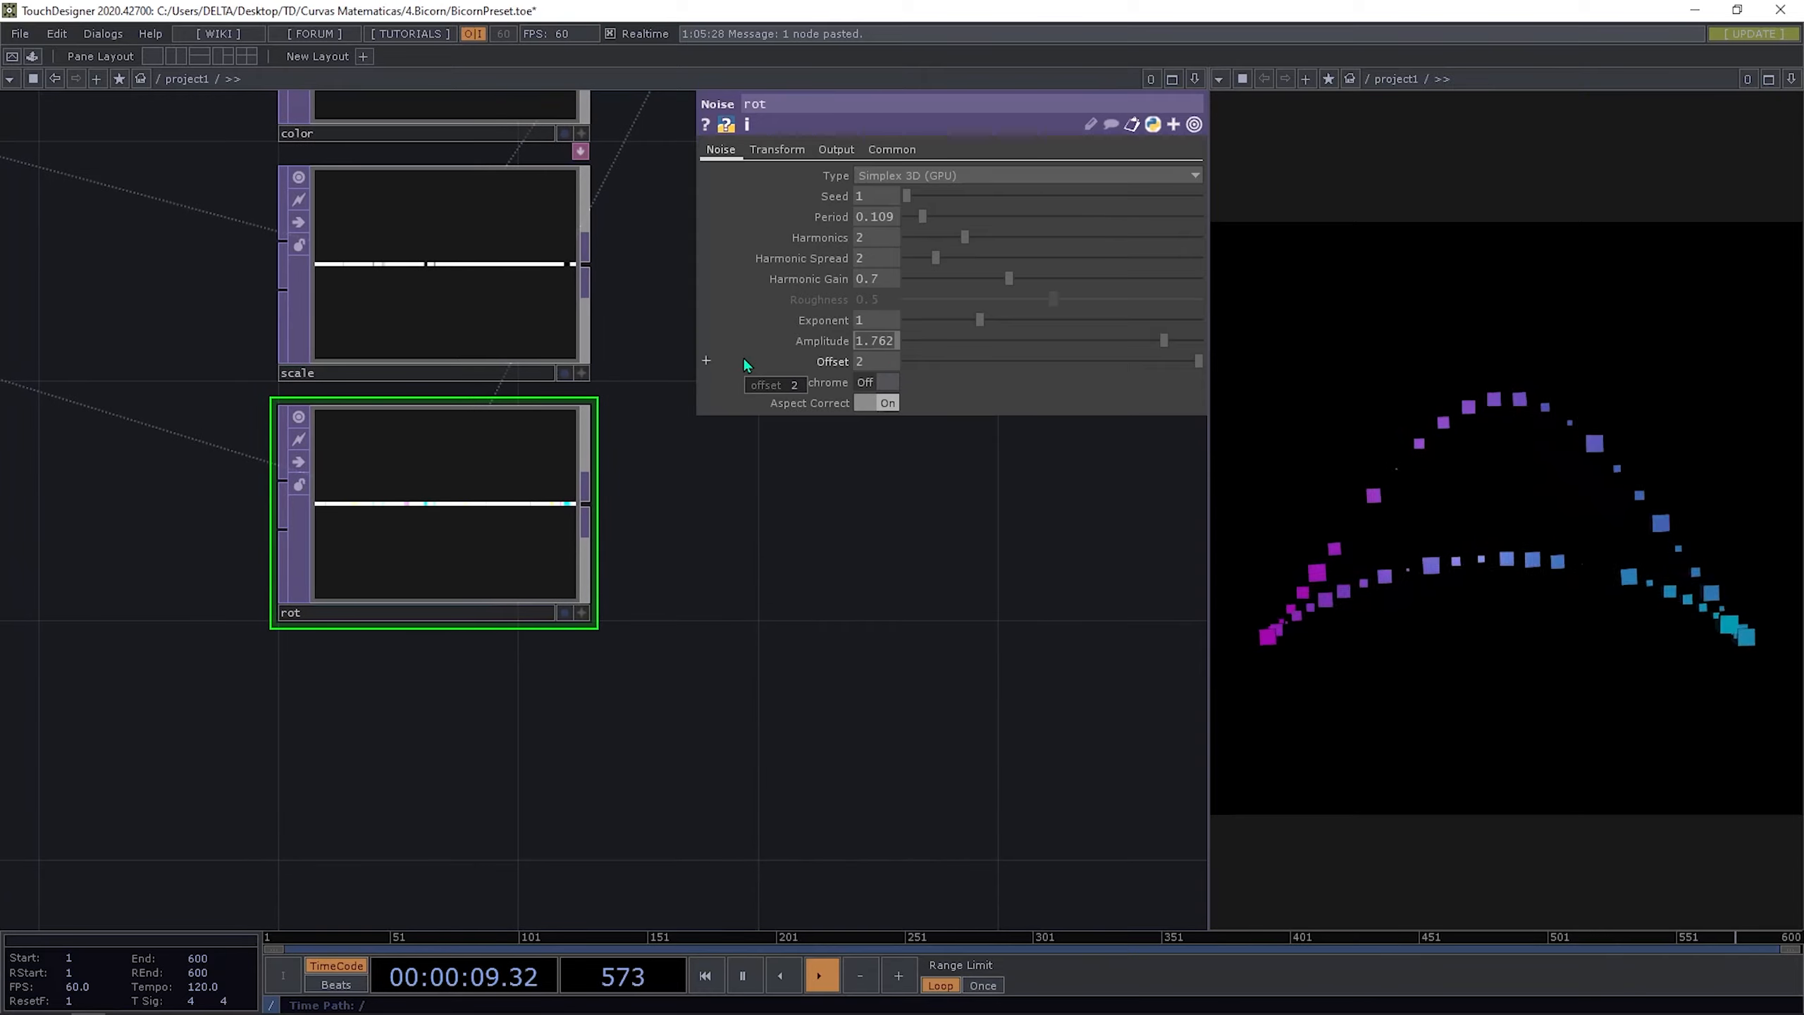
pyautogui.click(887, 348)
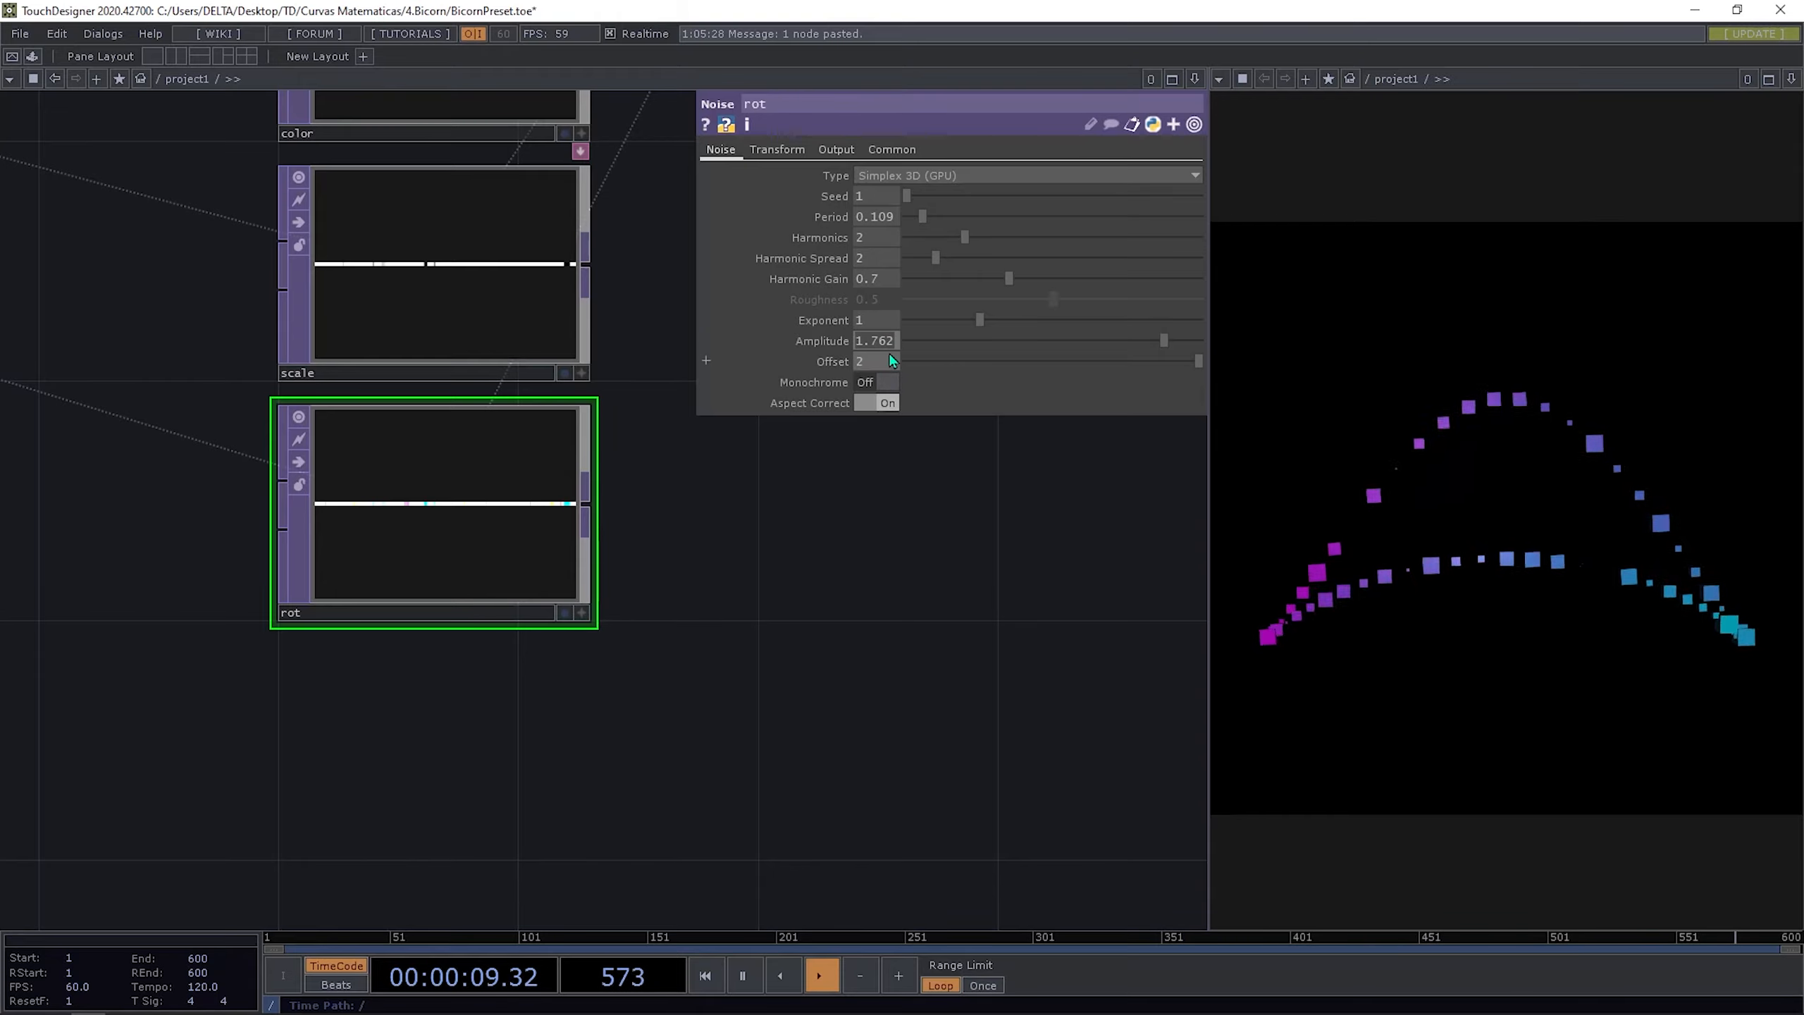
pyautogui.write('18')
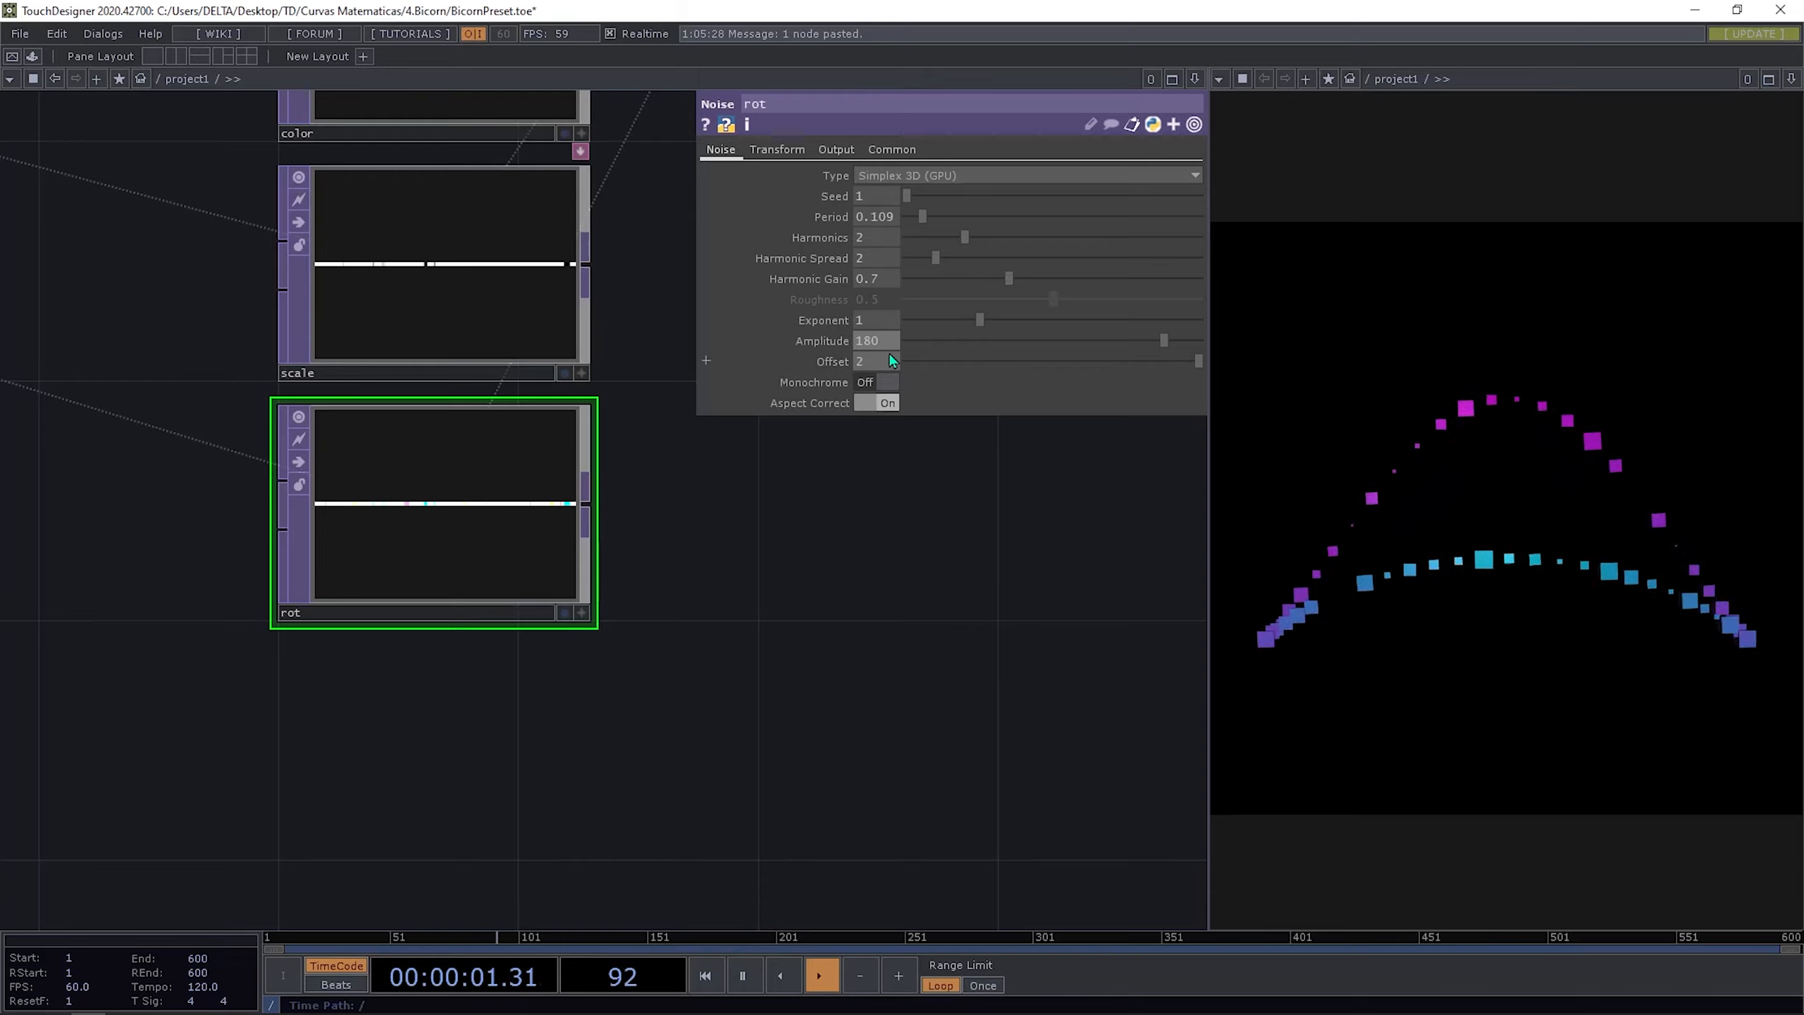
pyautogui.write('0')
pyautogui.press('Return')
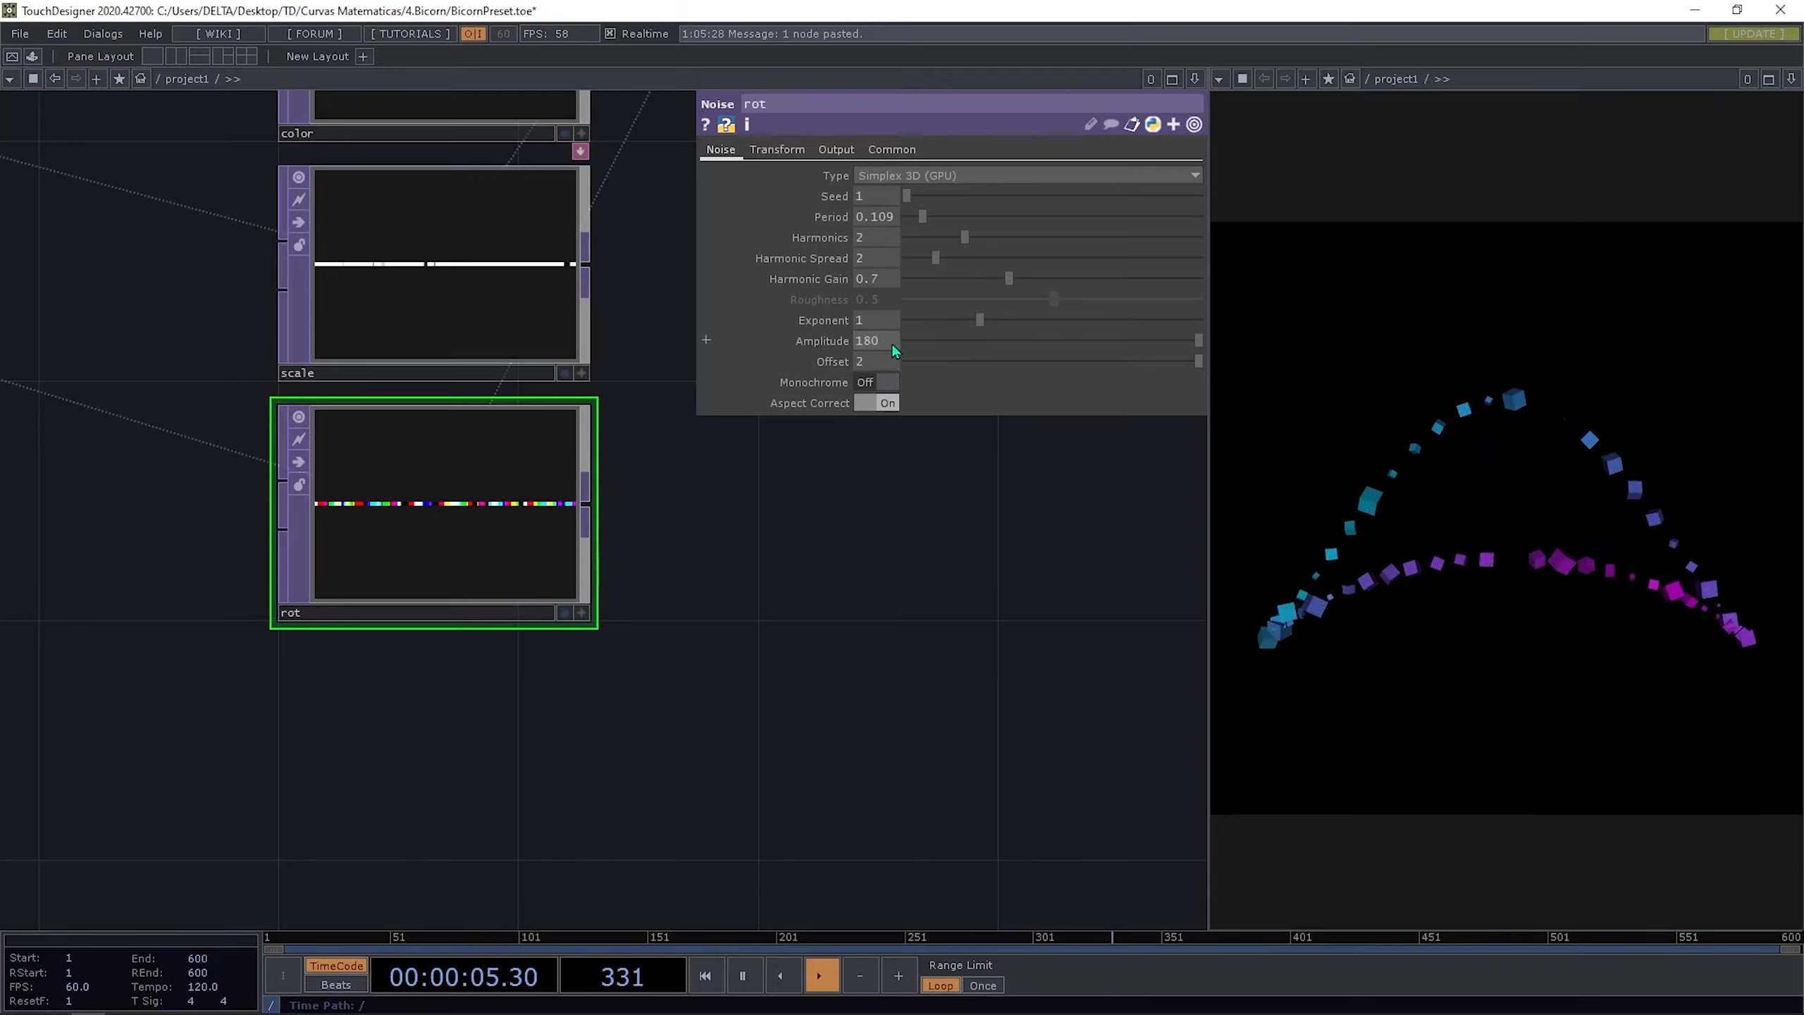
pyautogui.write('180')
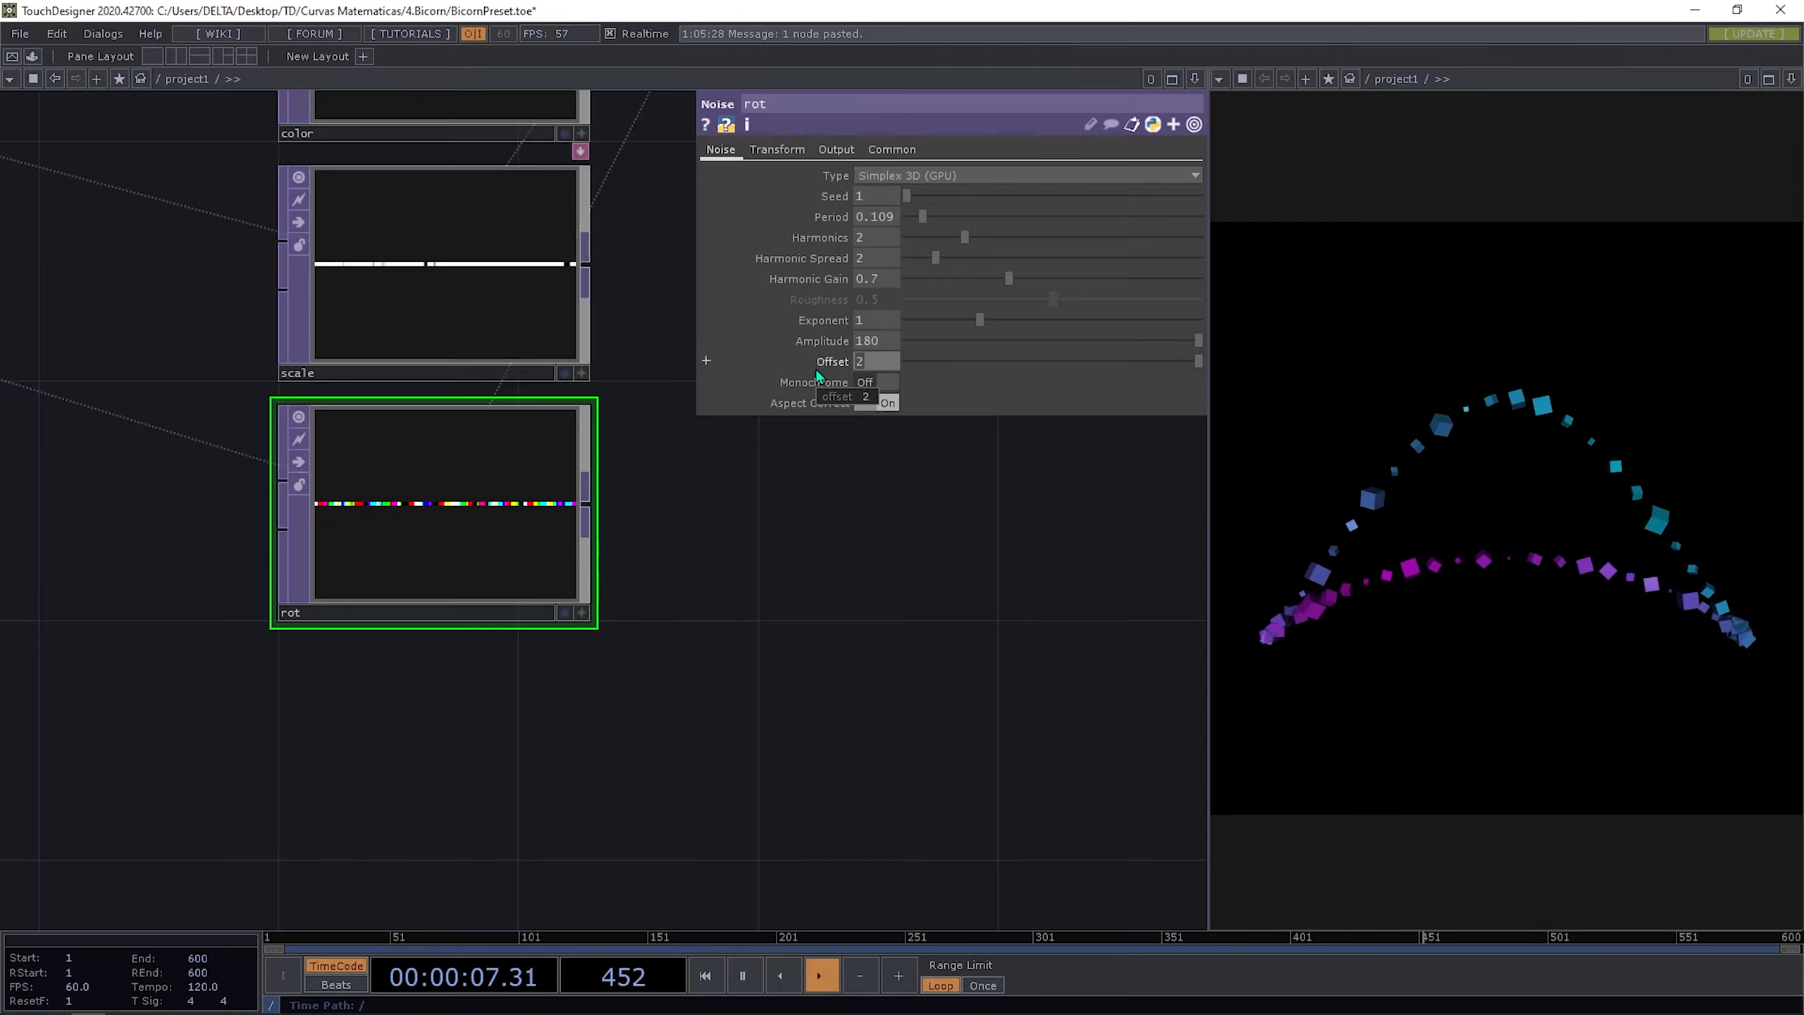
pyautogui.press('Return')
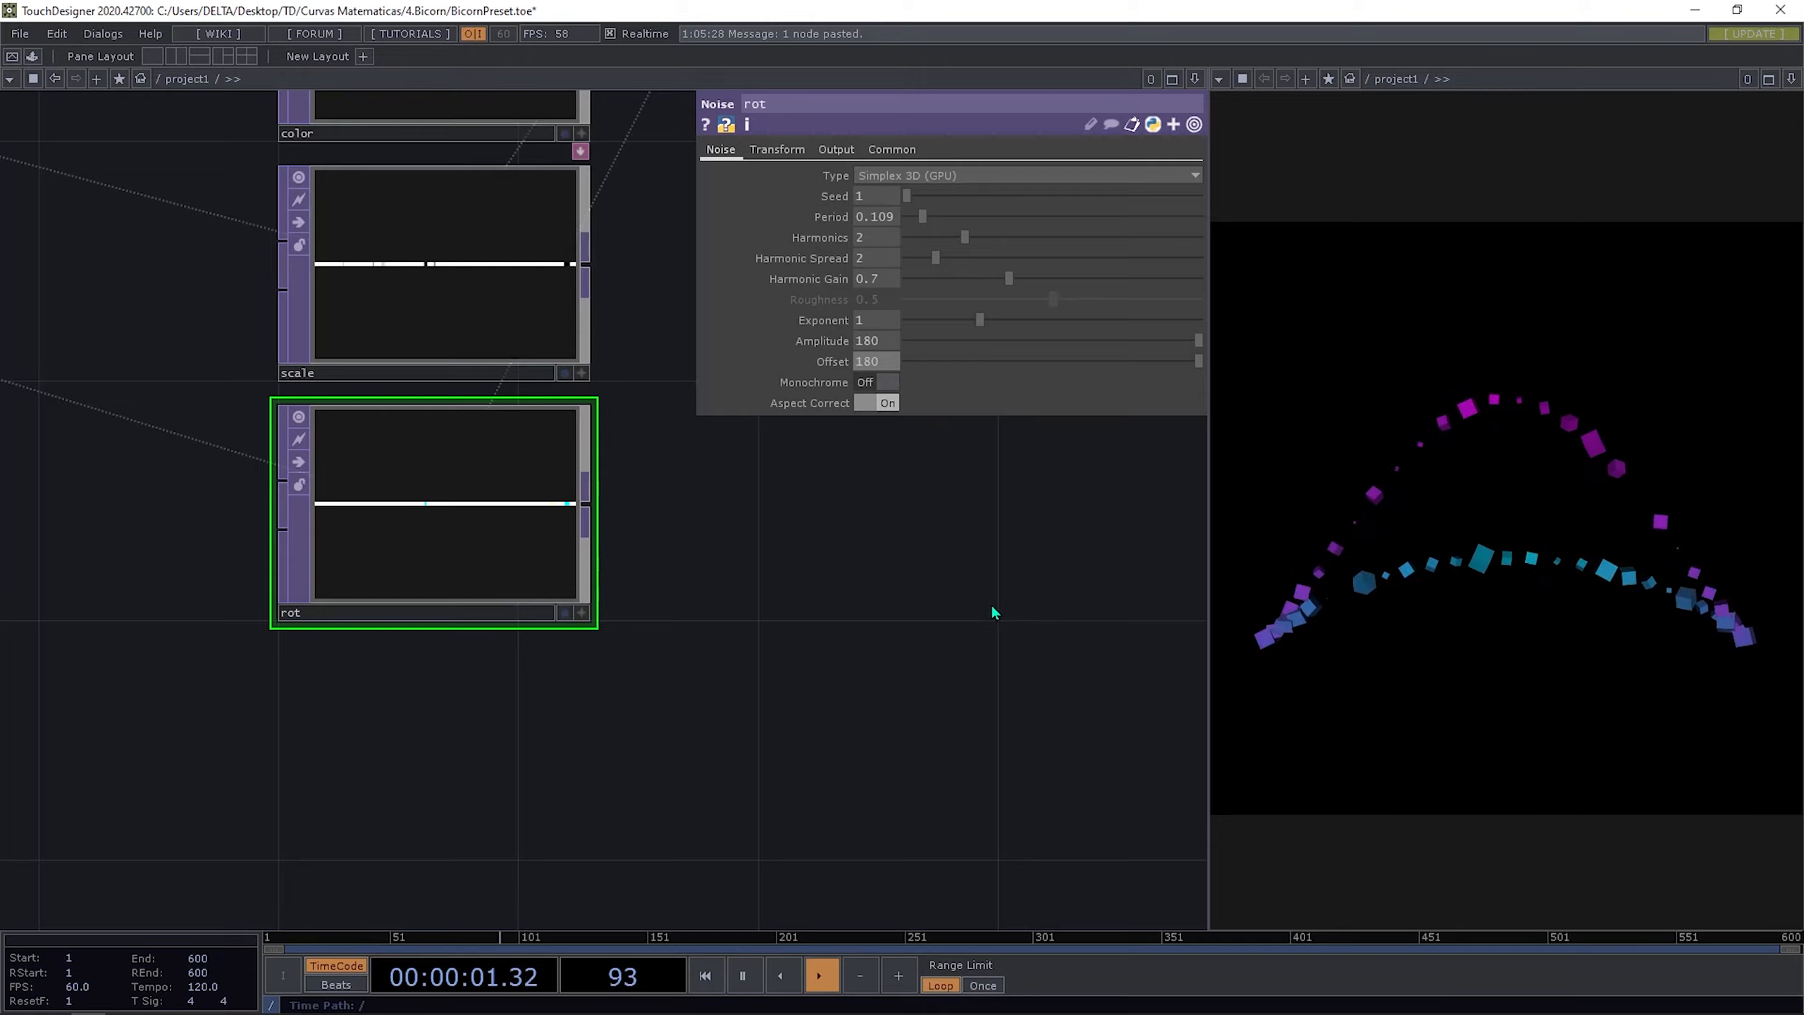
# Step: Animate the rot noise by setting its Translate Z to the expression absTime.seconds
pyautogui.moveTo(993, 610); pyautogui.dragTo(958, 652)
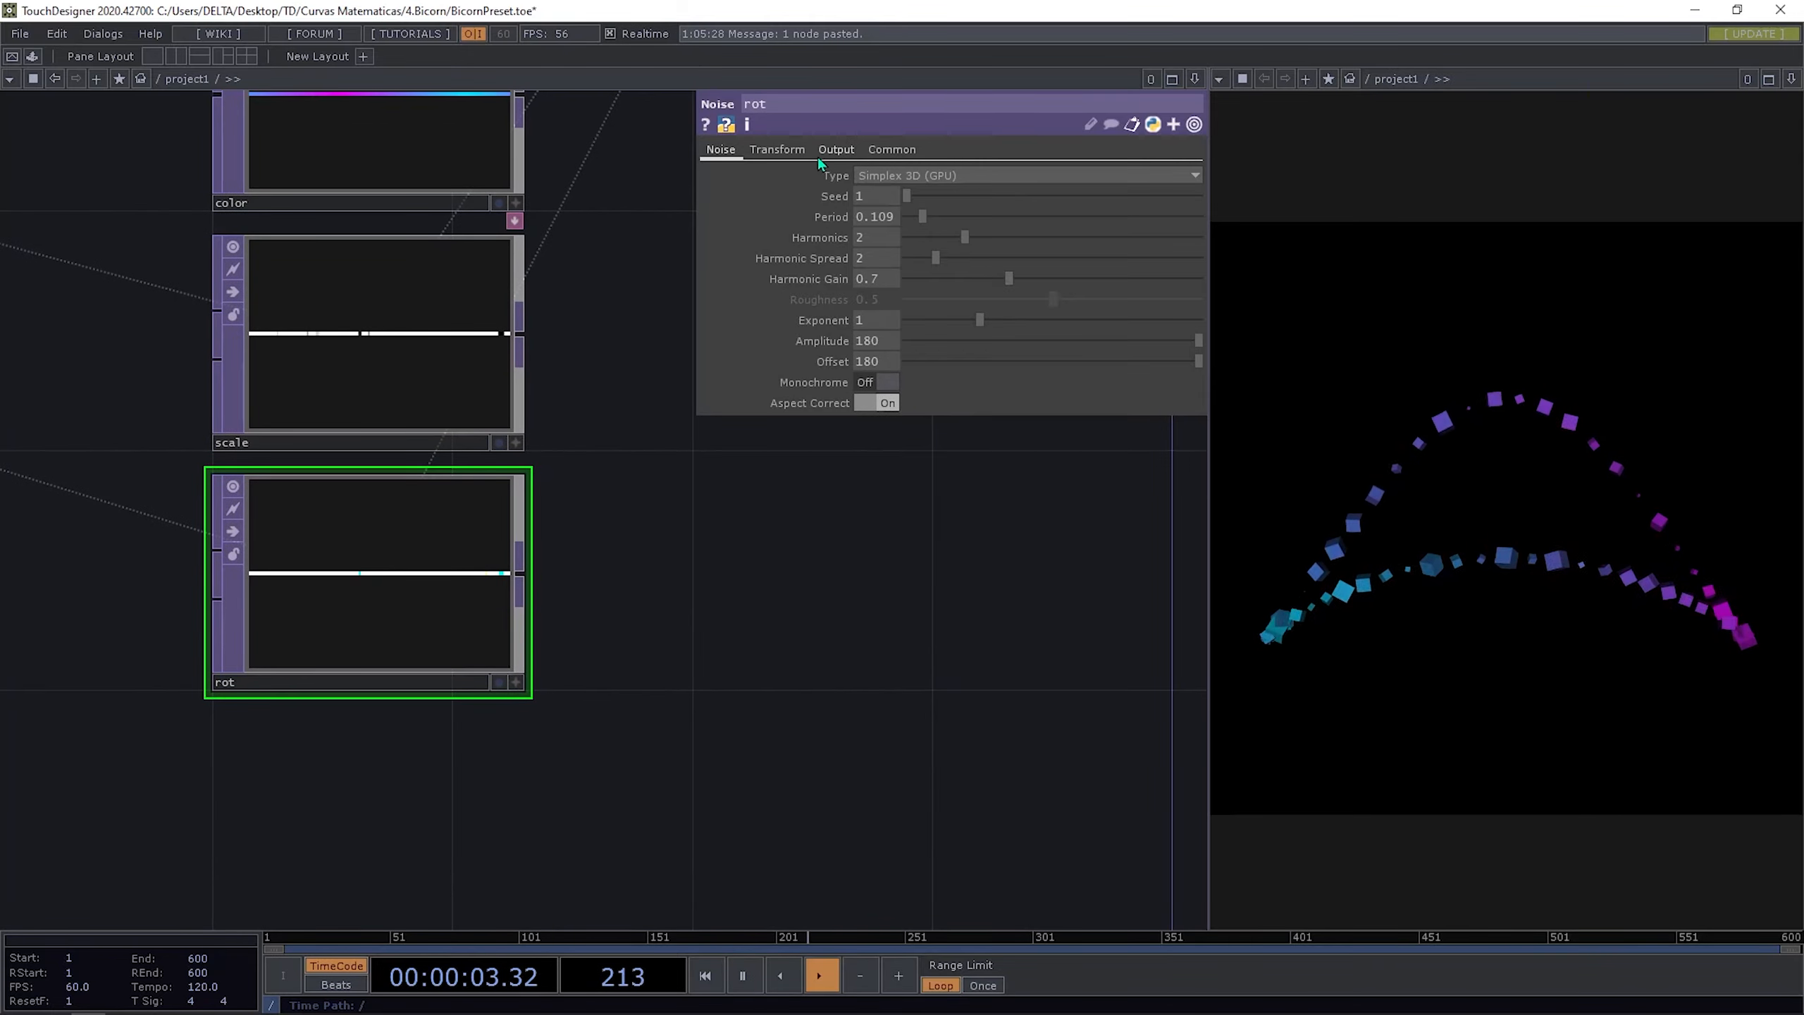
pyautogui.click(785, 151)
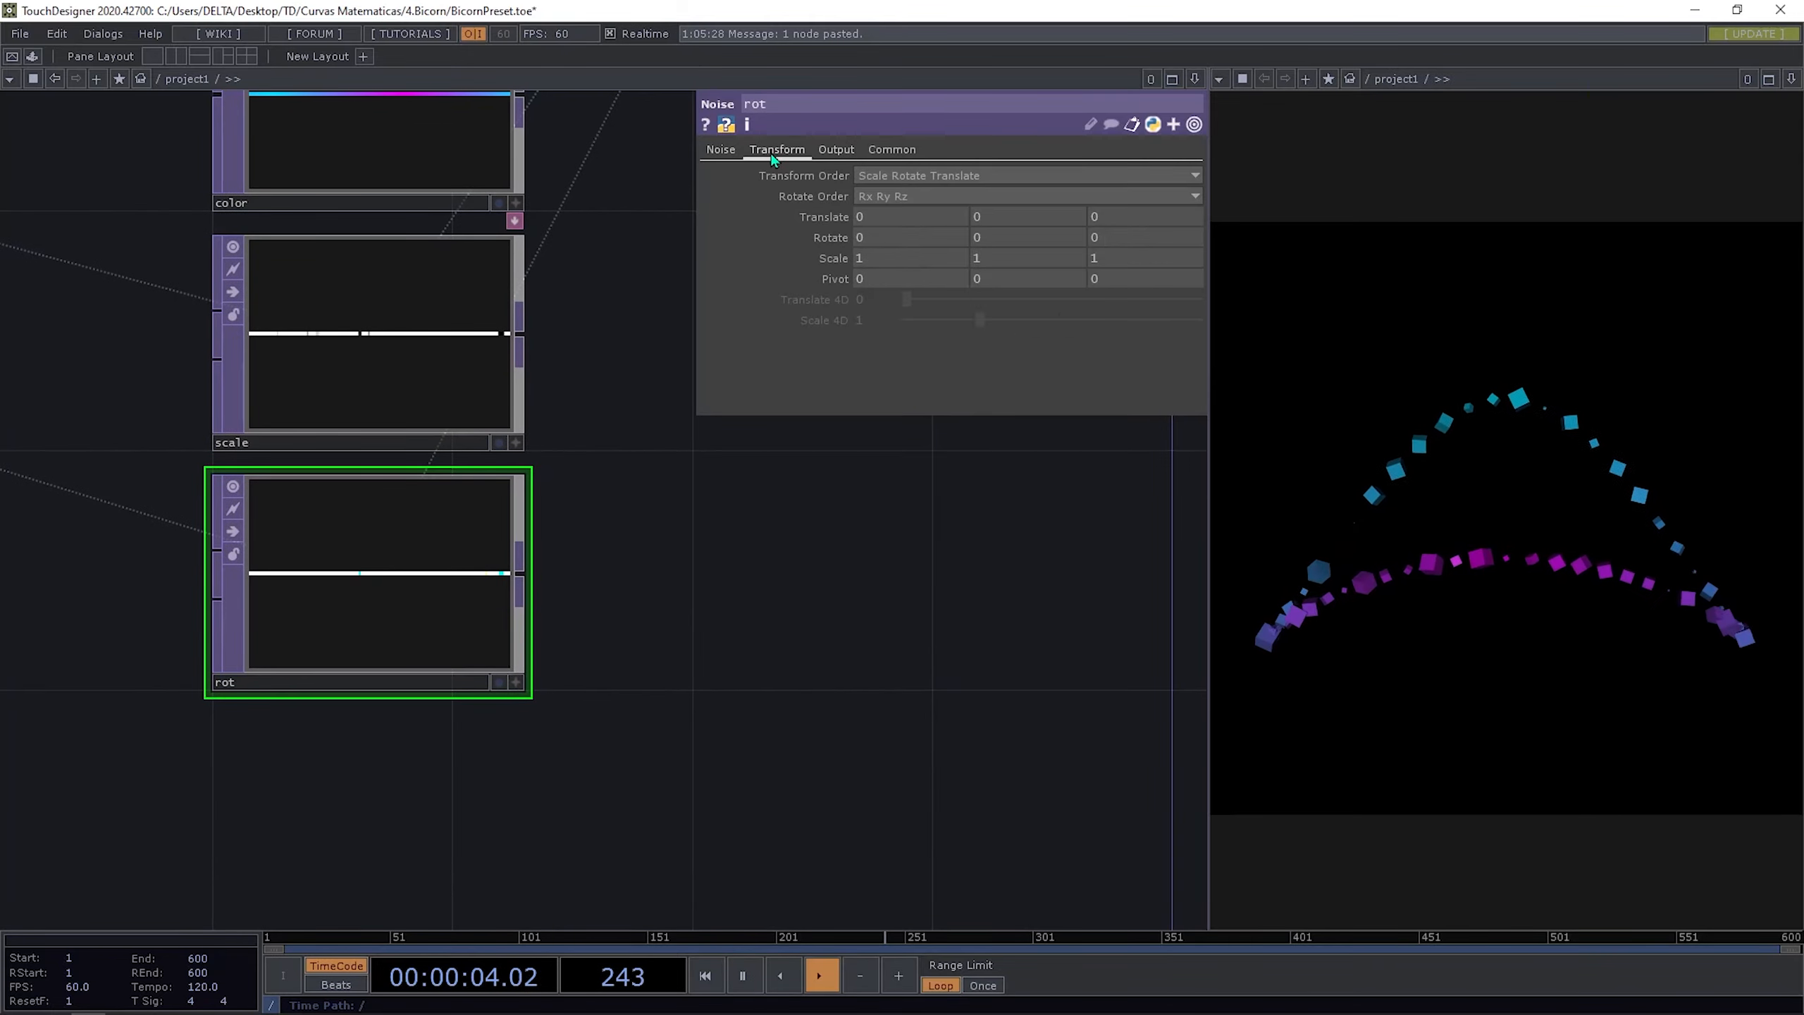
pyautogui.click(1152, 224)
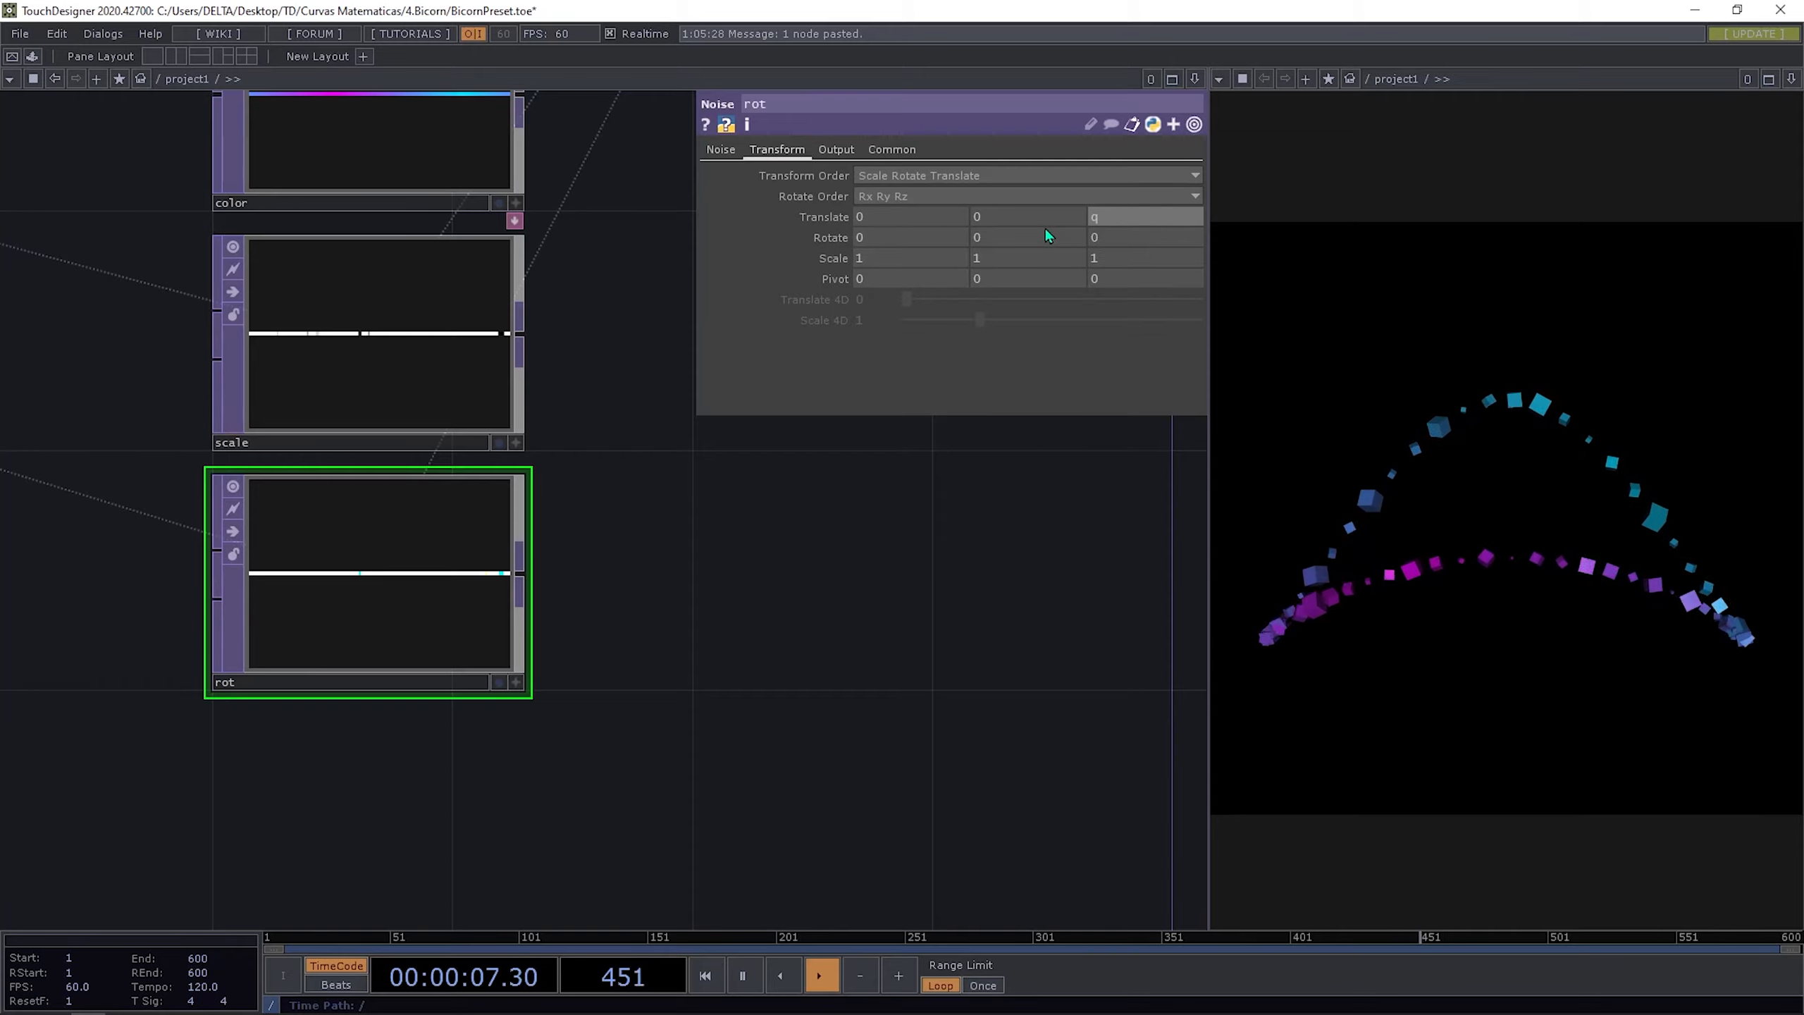
pyautogui.write('abs')
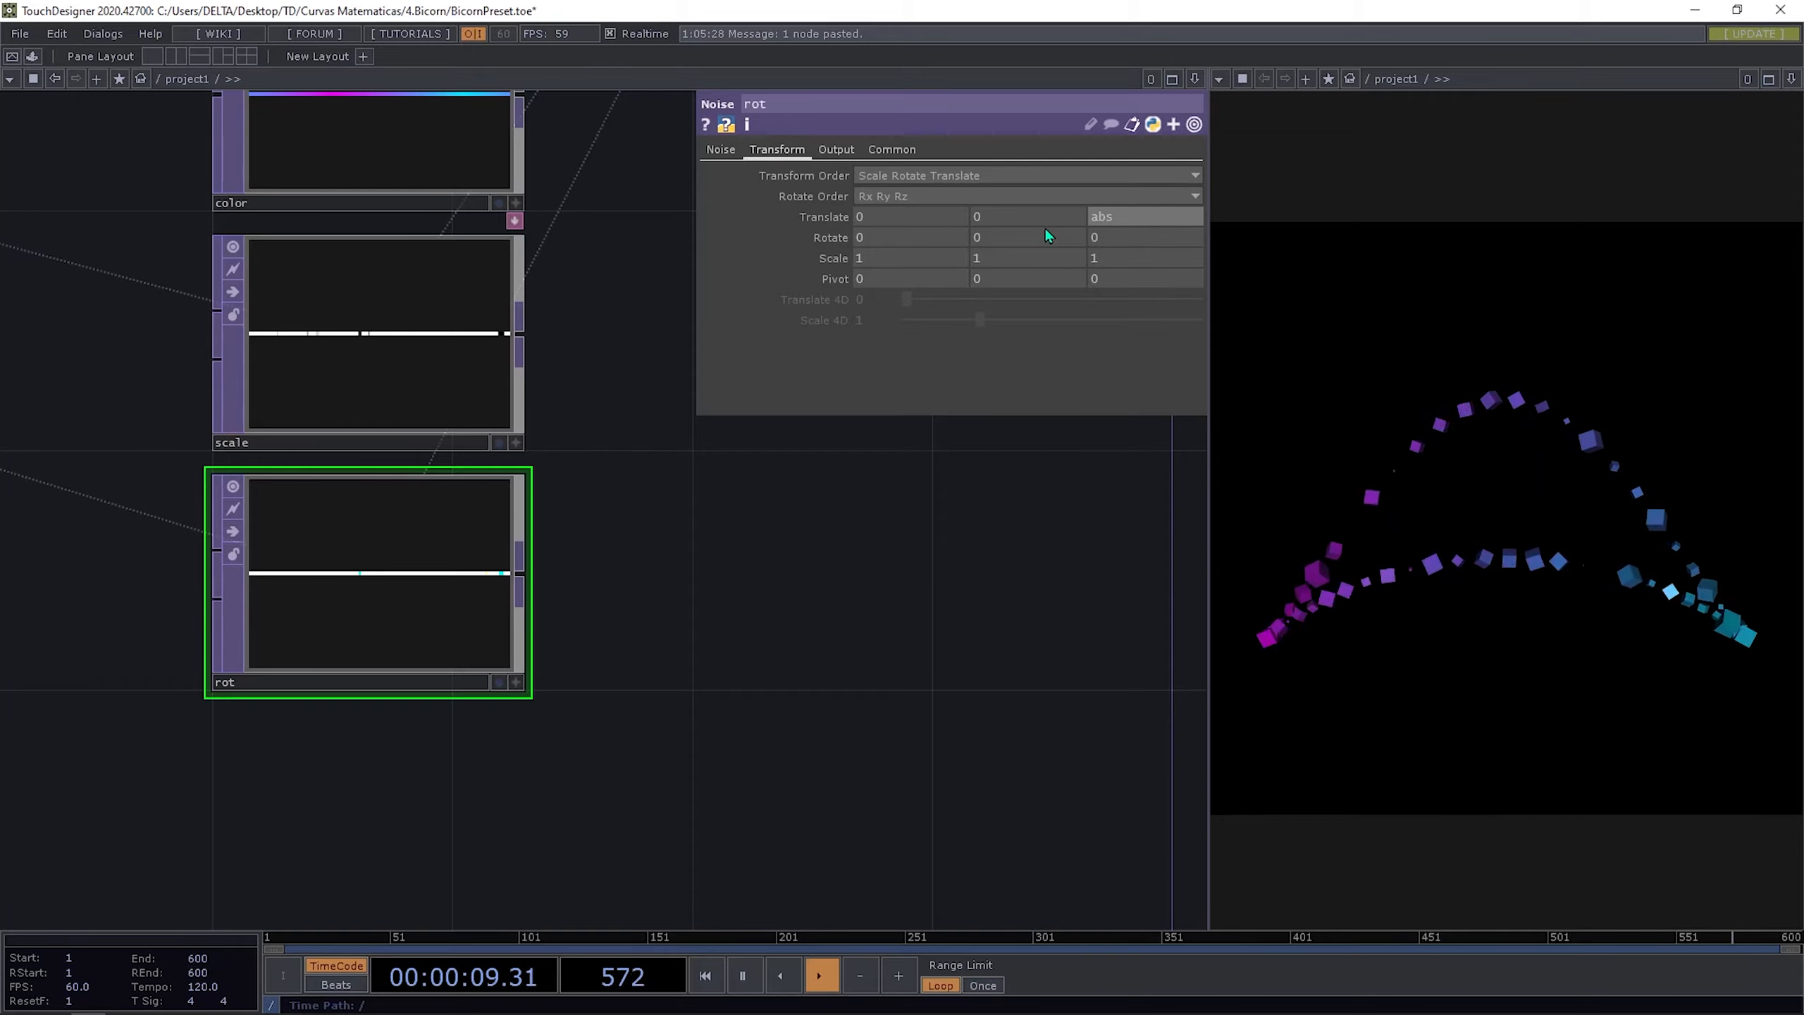
pyautogui.write('Time')
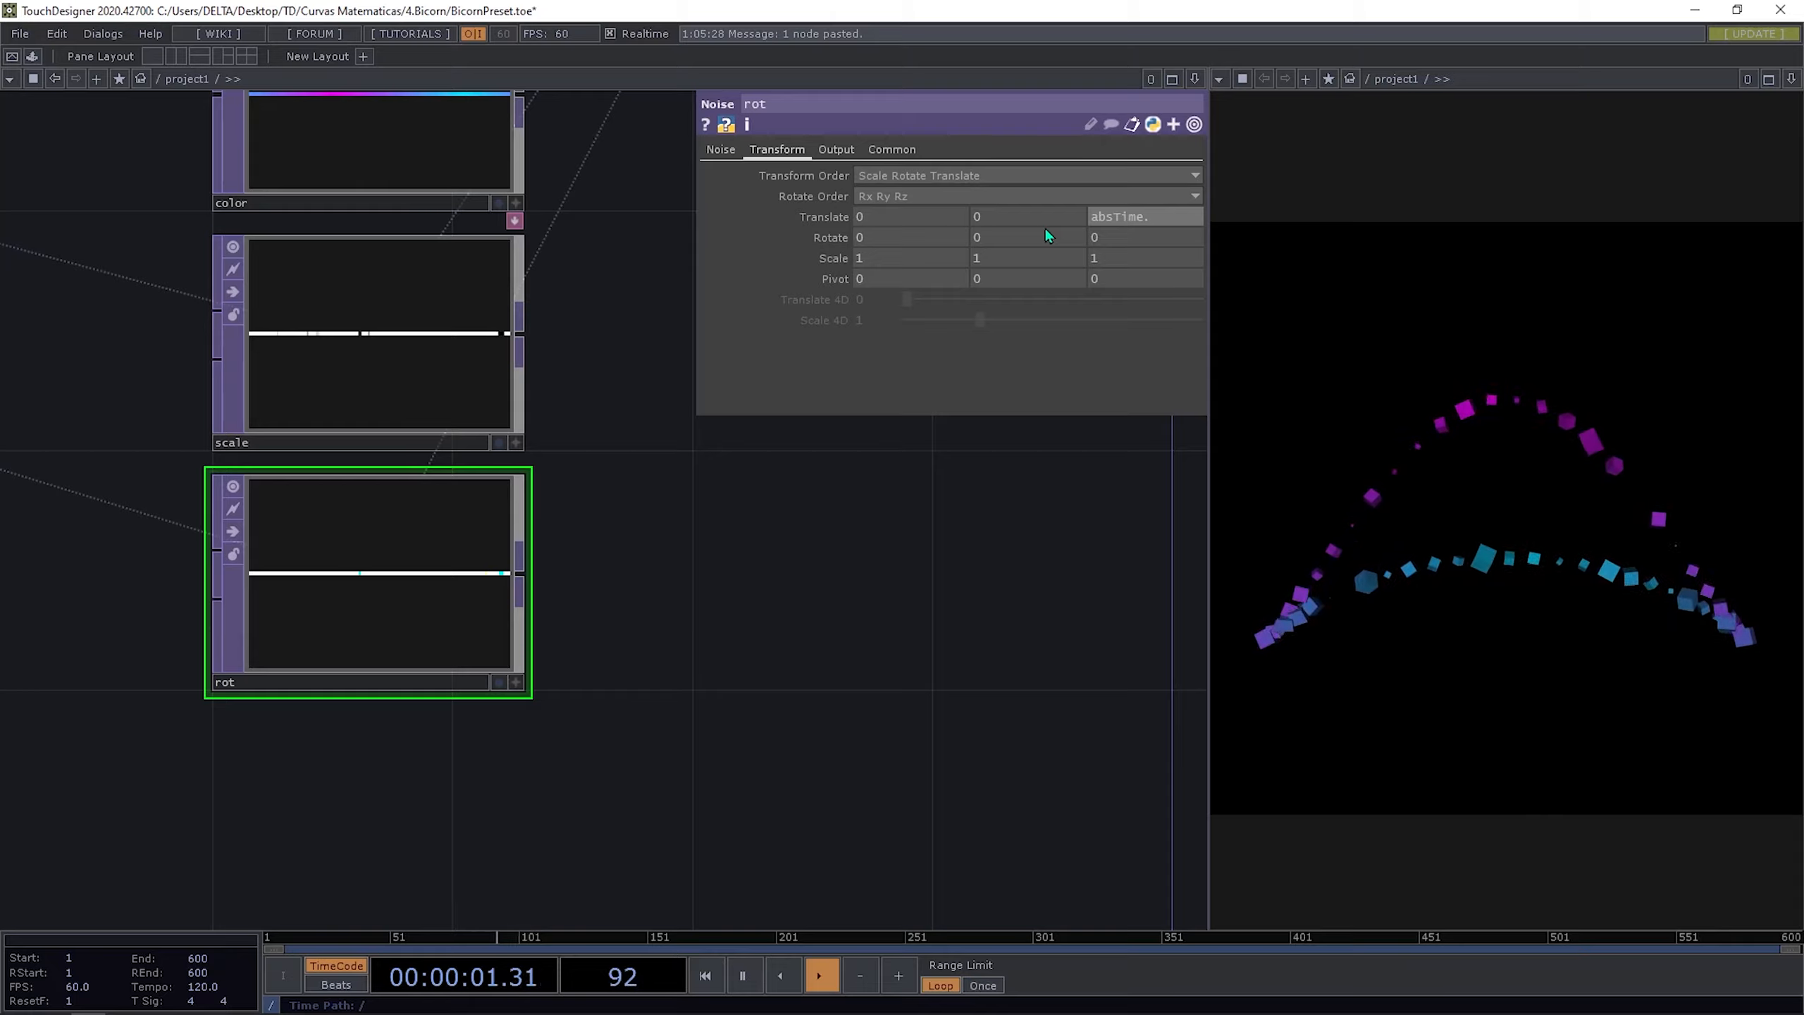
pyautogui.write('.')
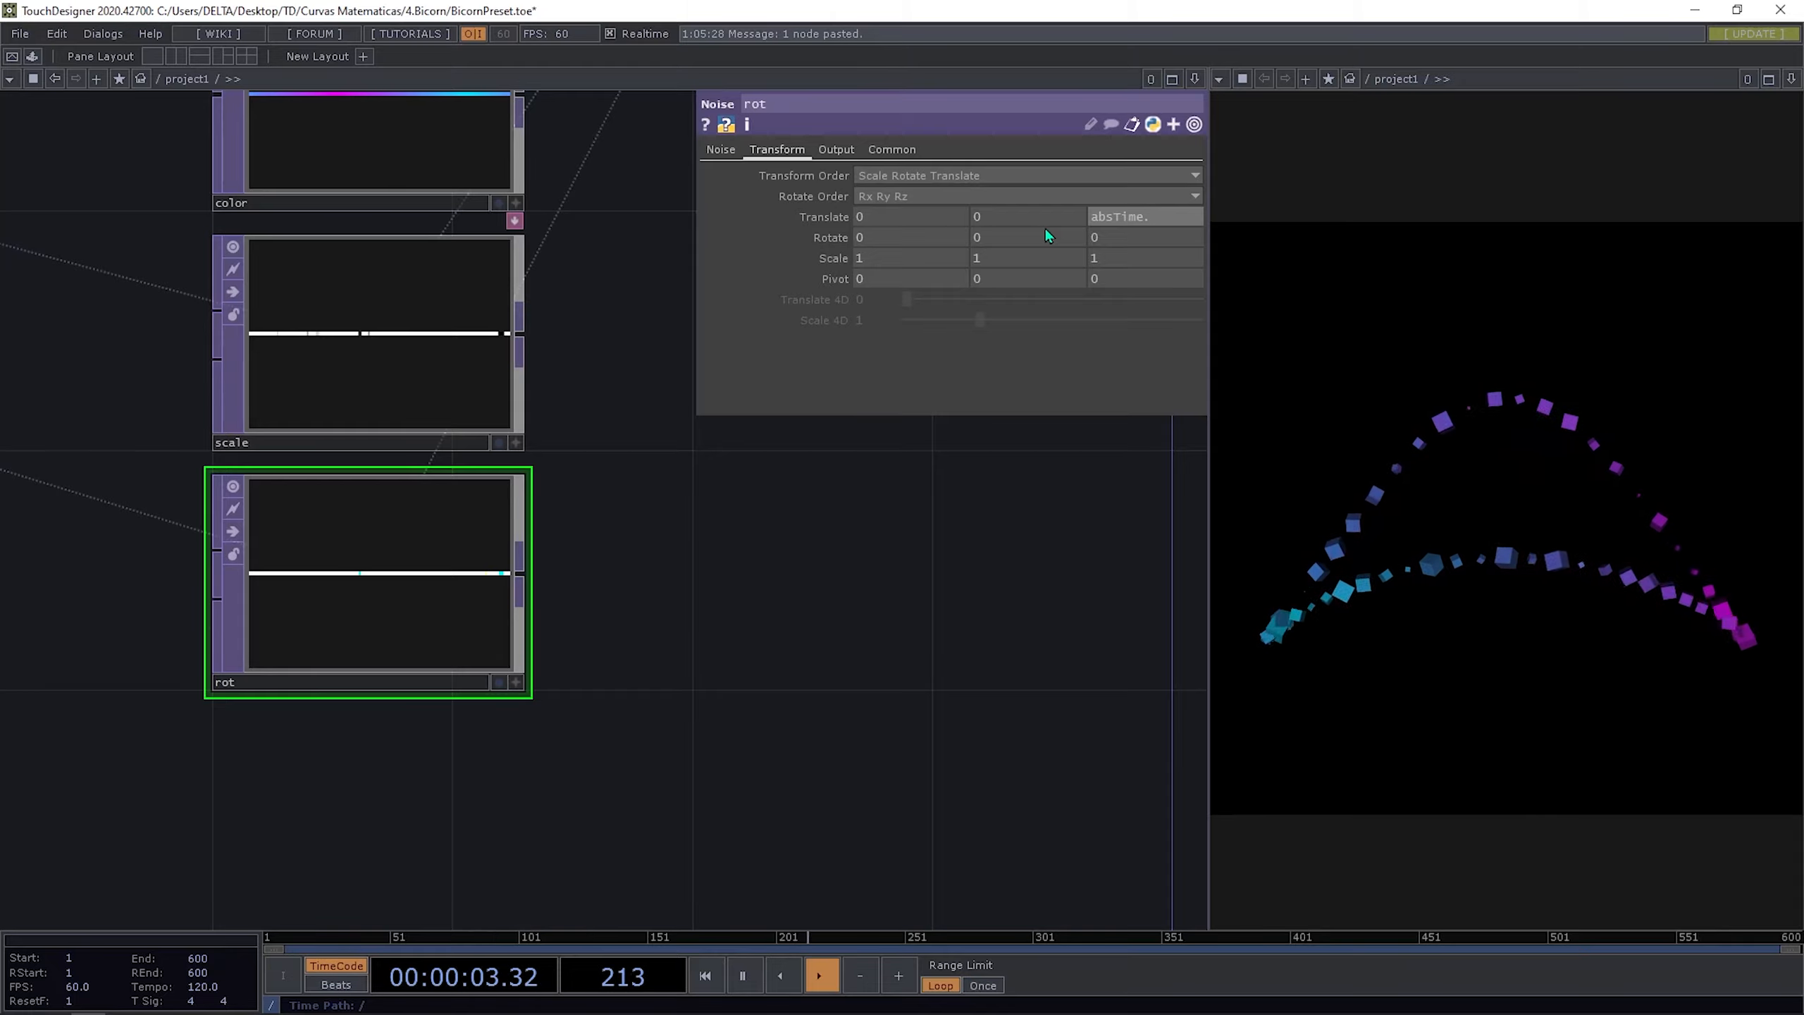
pyautogui.write('seconds')
pyautogui.press('Return')
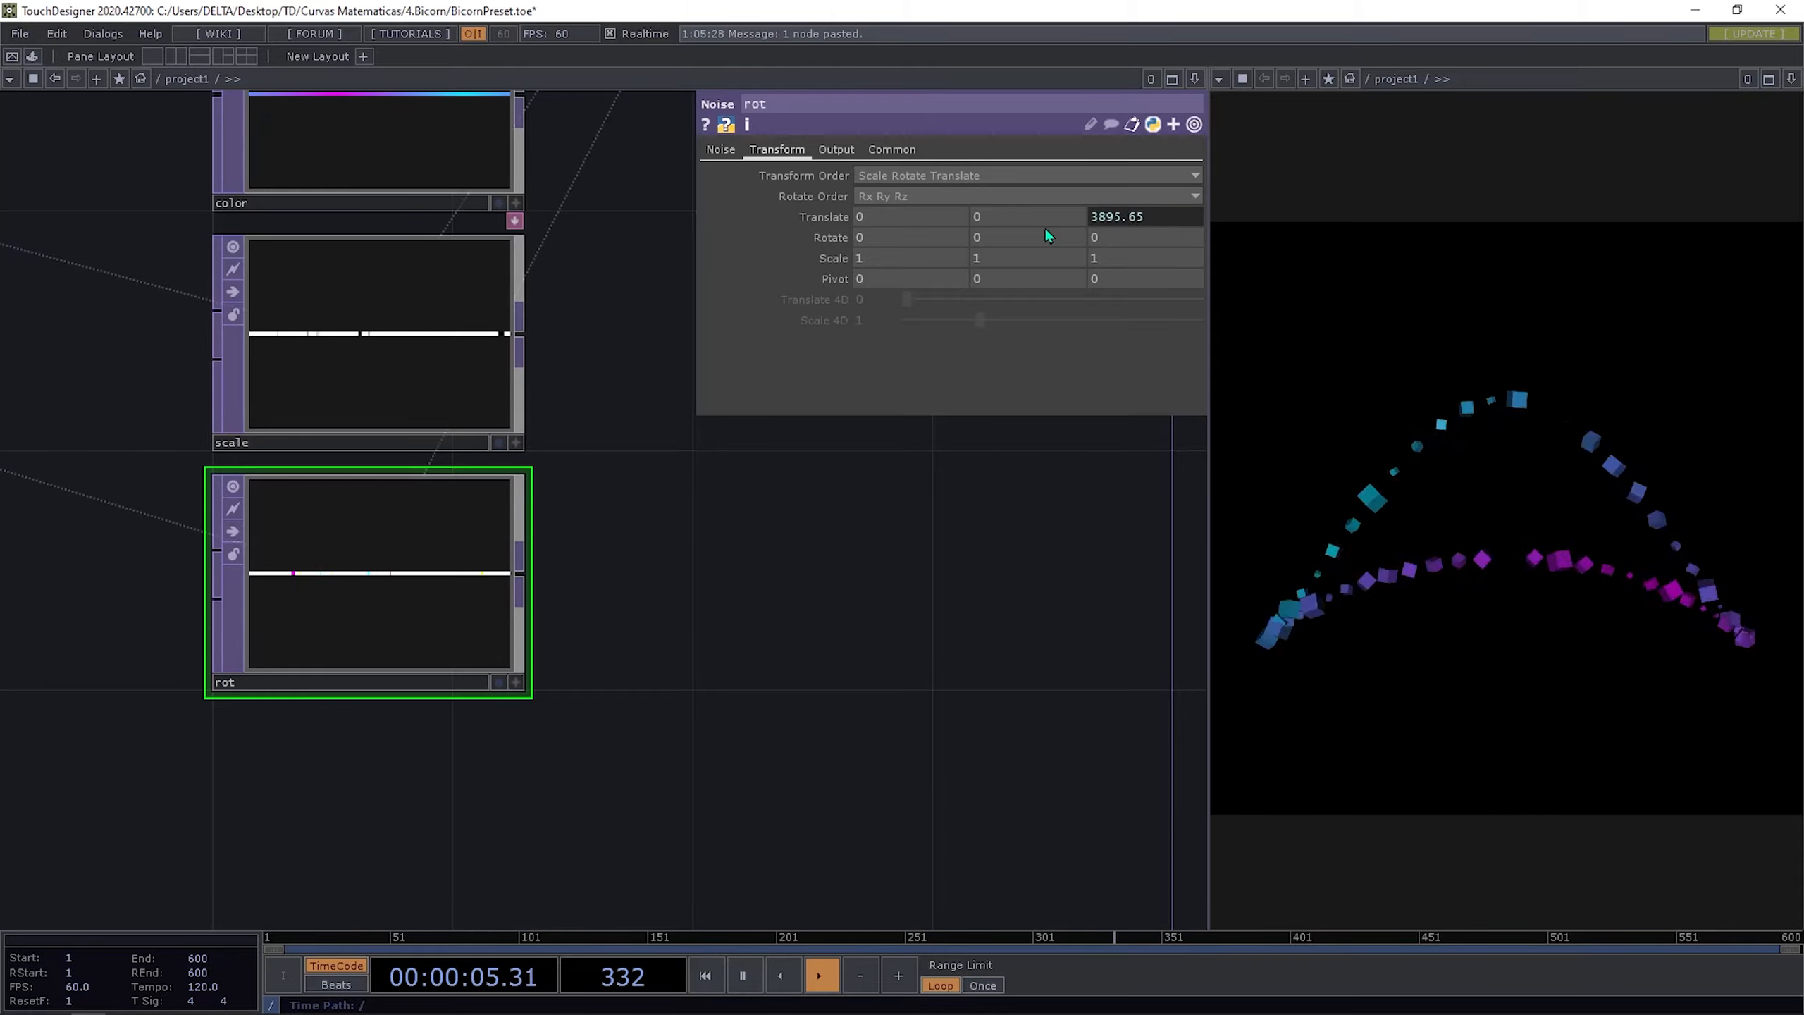
# Step: Slow the rot noise's animation by changing its Translate Z expression to absTime.seconds*.1
pyautogui.click(1140, 216)
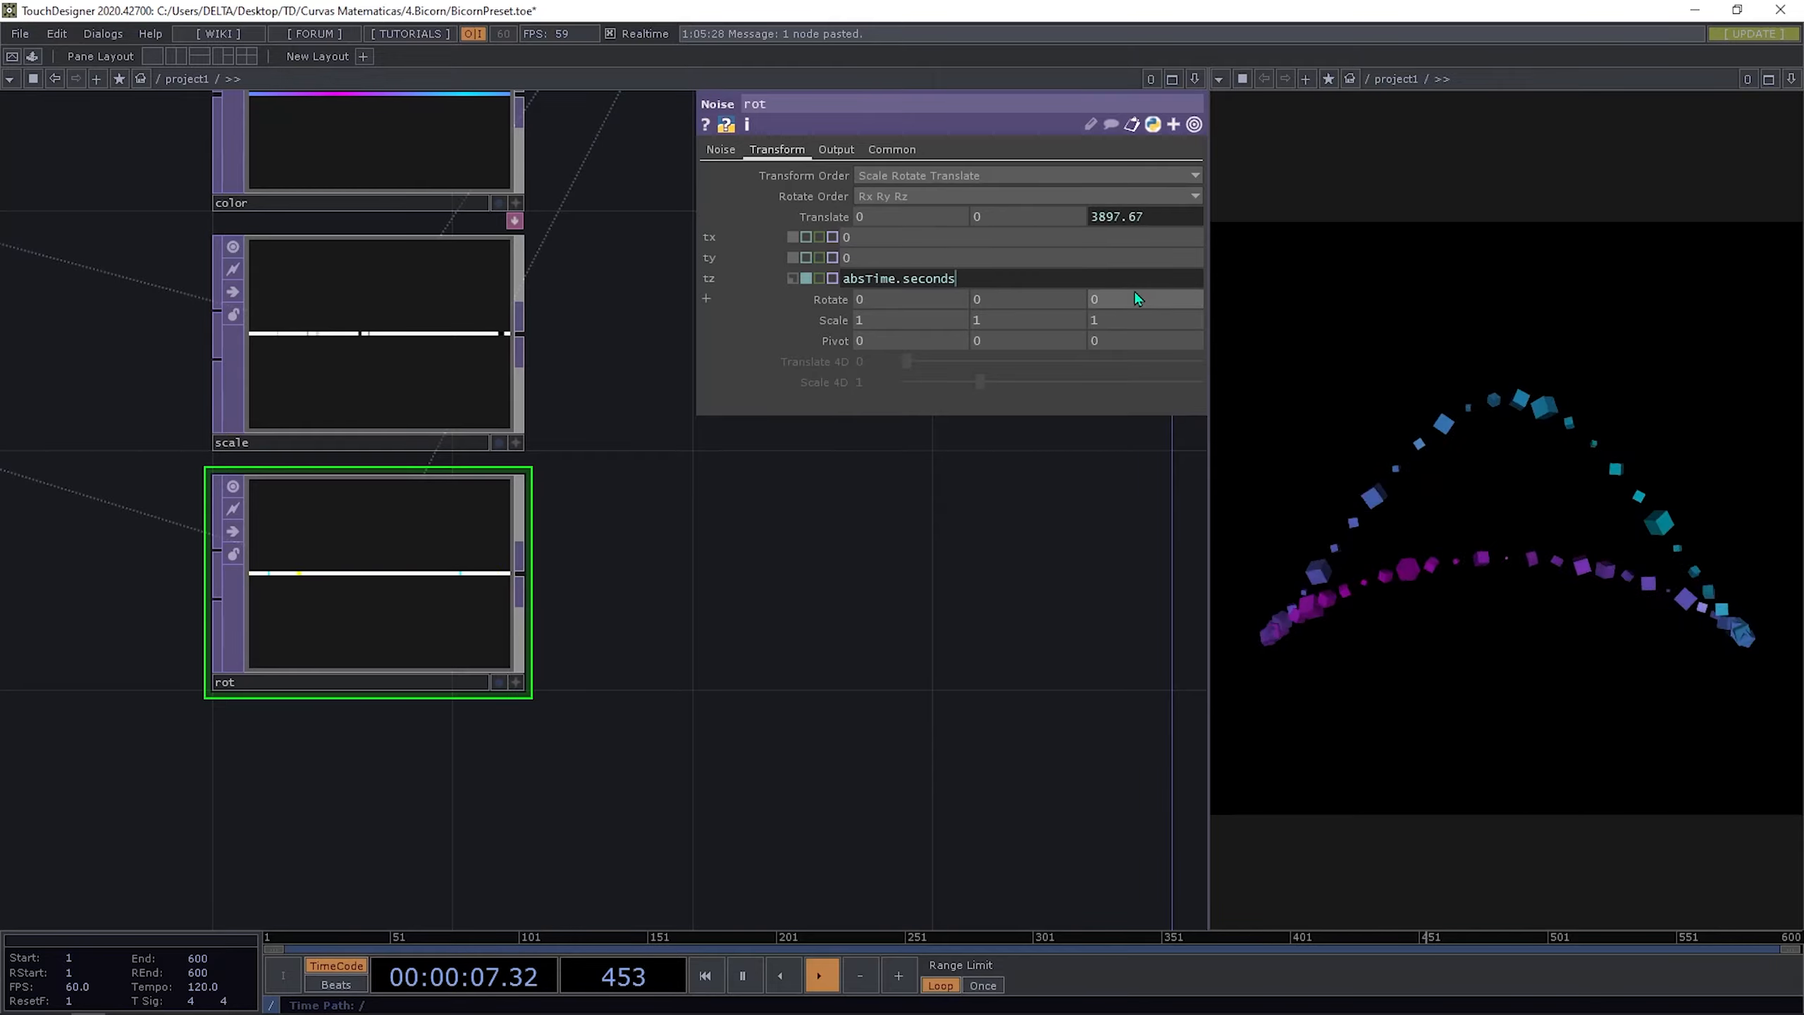
pyautogui.write('*.')
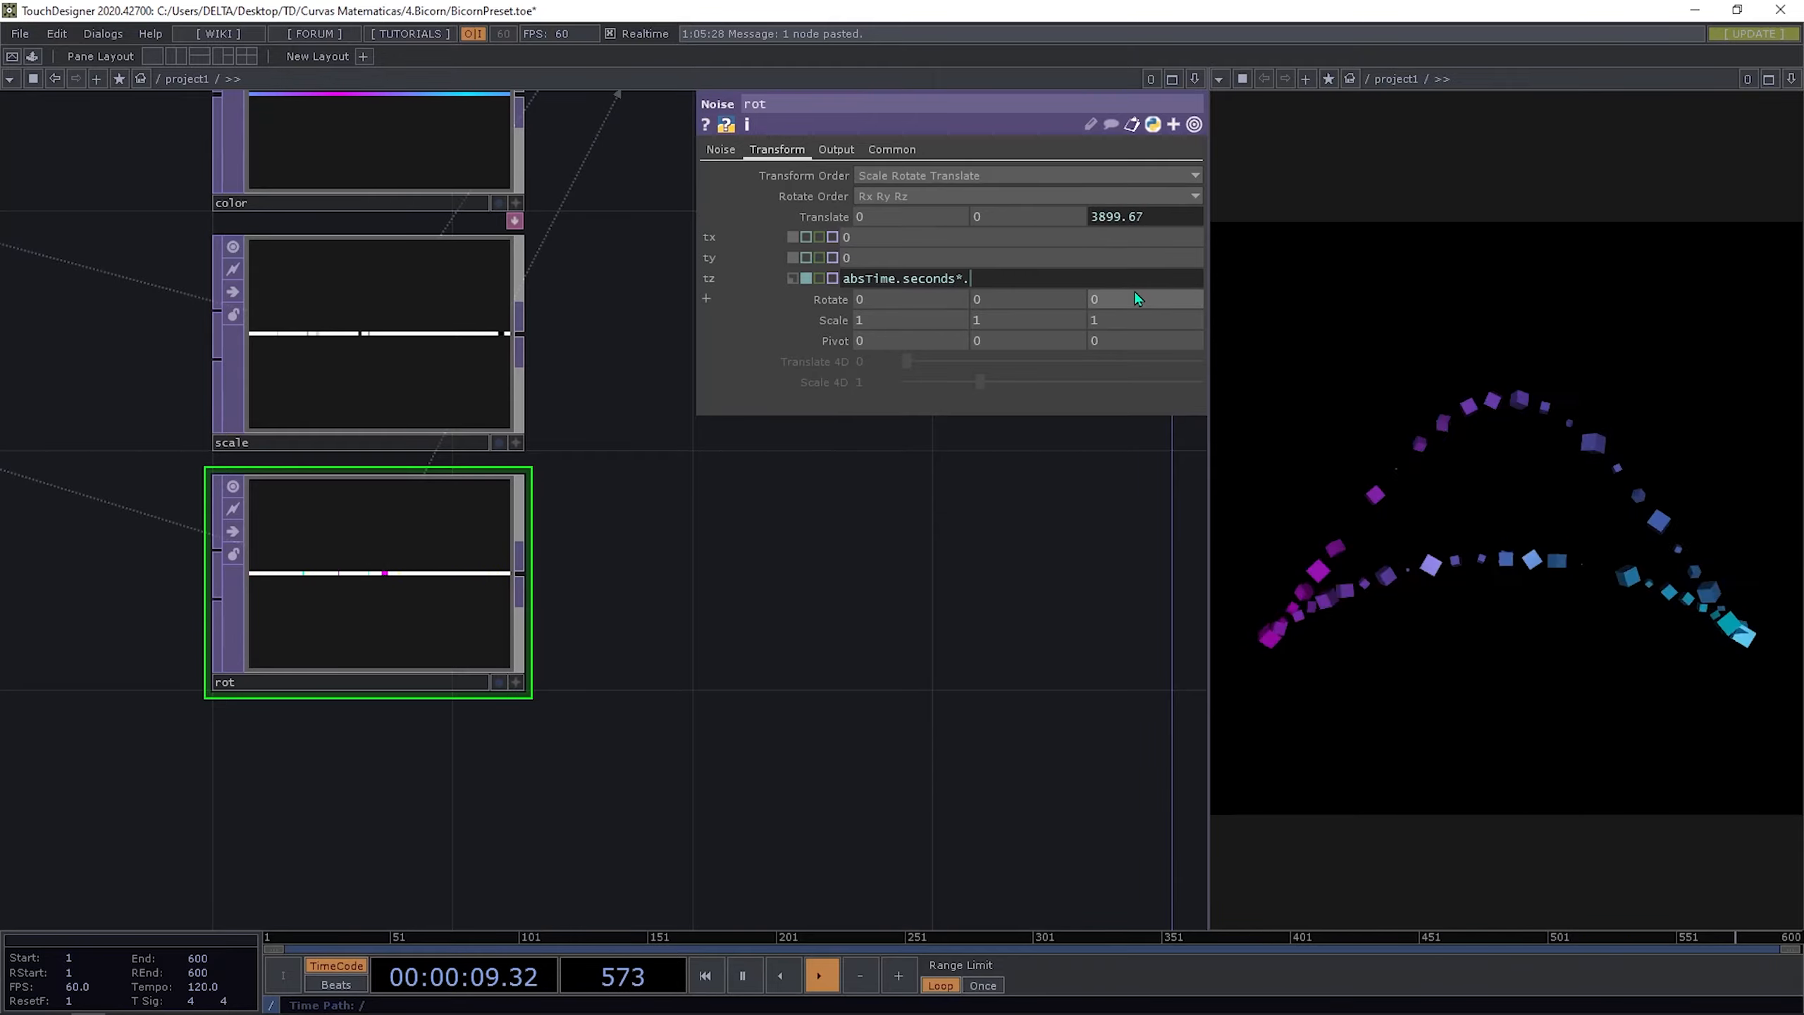
pyautogui.write('1')
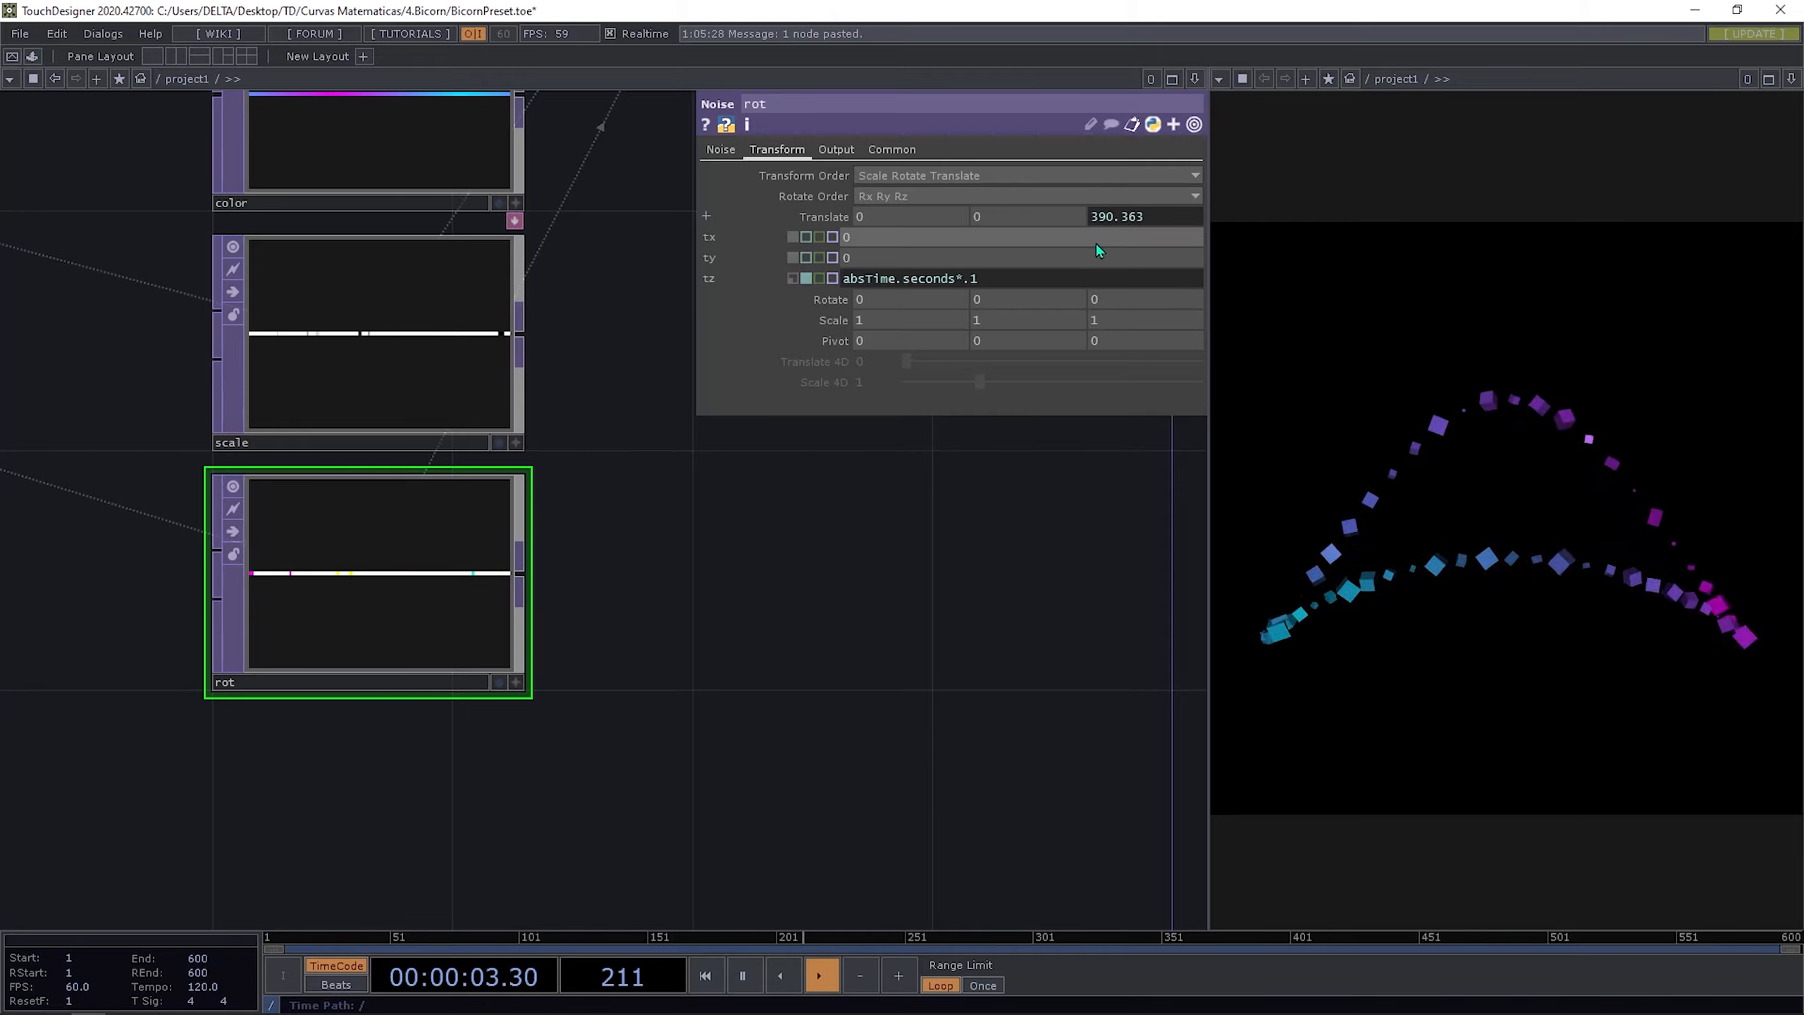
# Step: Copy the rot noise's Translate Z expression absTime.seconds*.1 into the scale noise's Translate Z
pyautogui.doubleClick(1059, 277)
pyautogui.hotkey('ctrl', 'c')
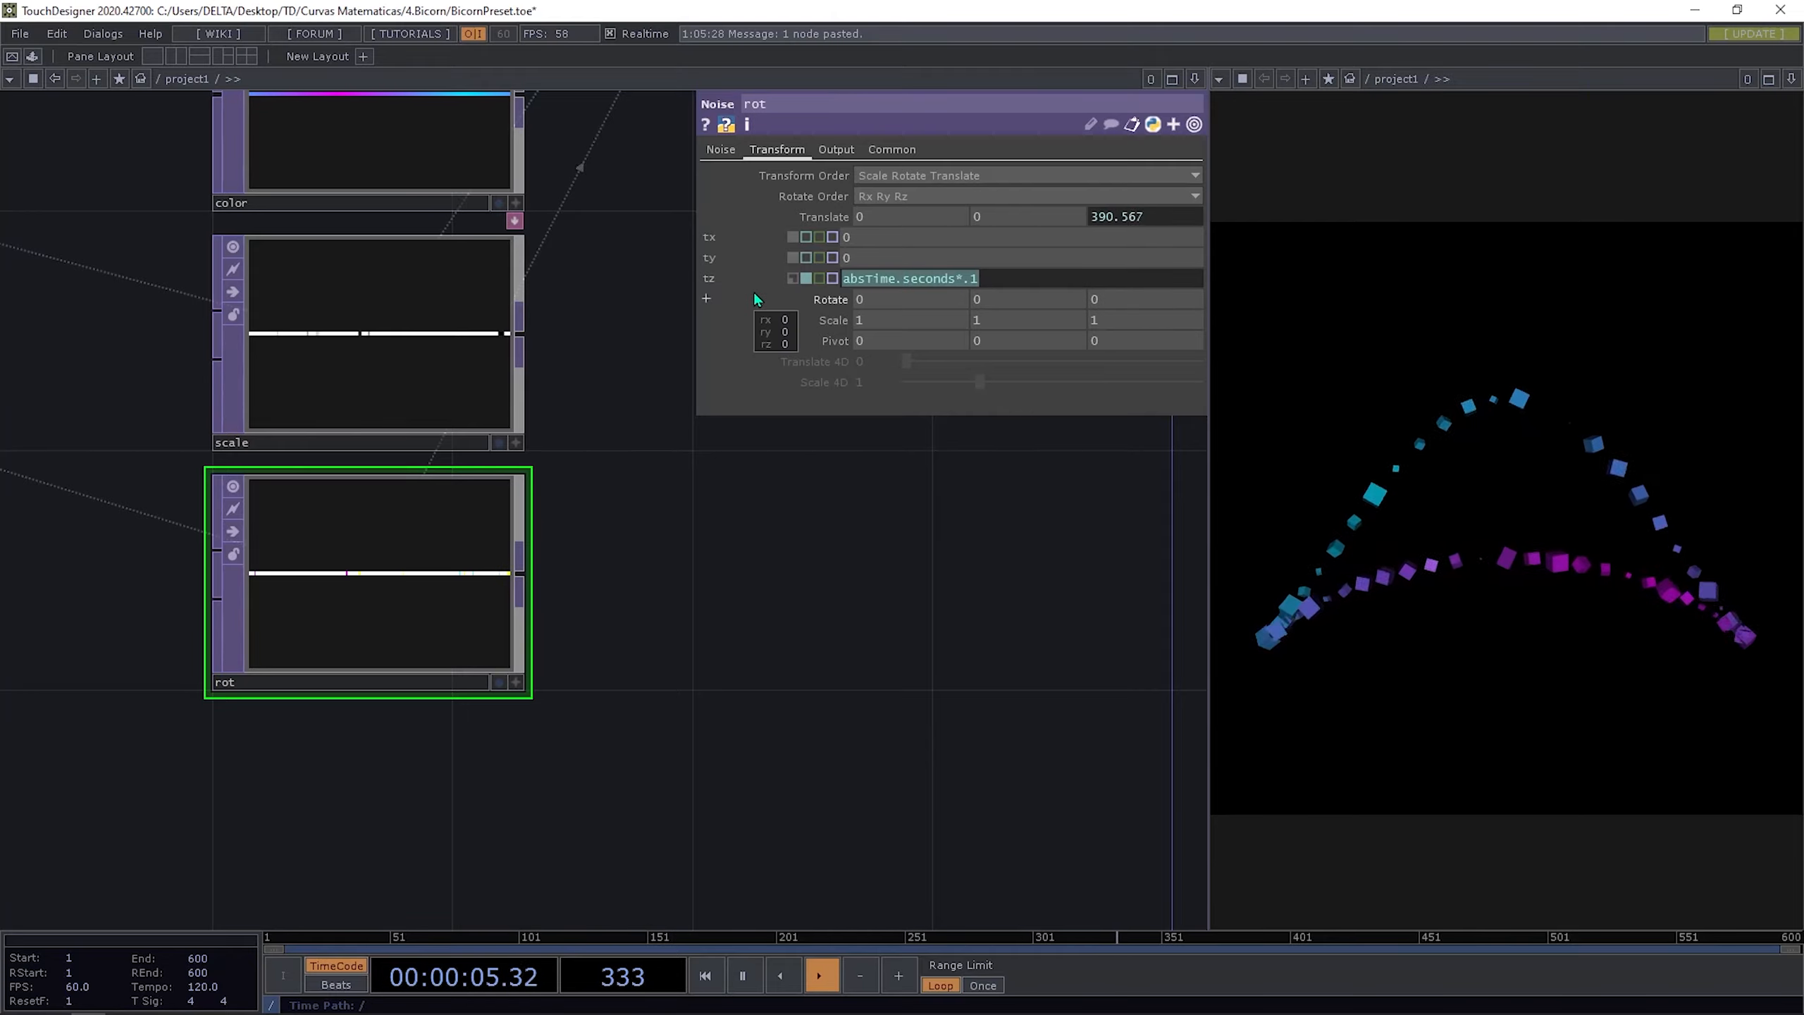
pyautogui.click(398, 364)
pyautogui.click(808, 149)
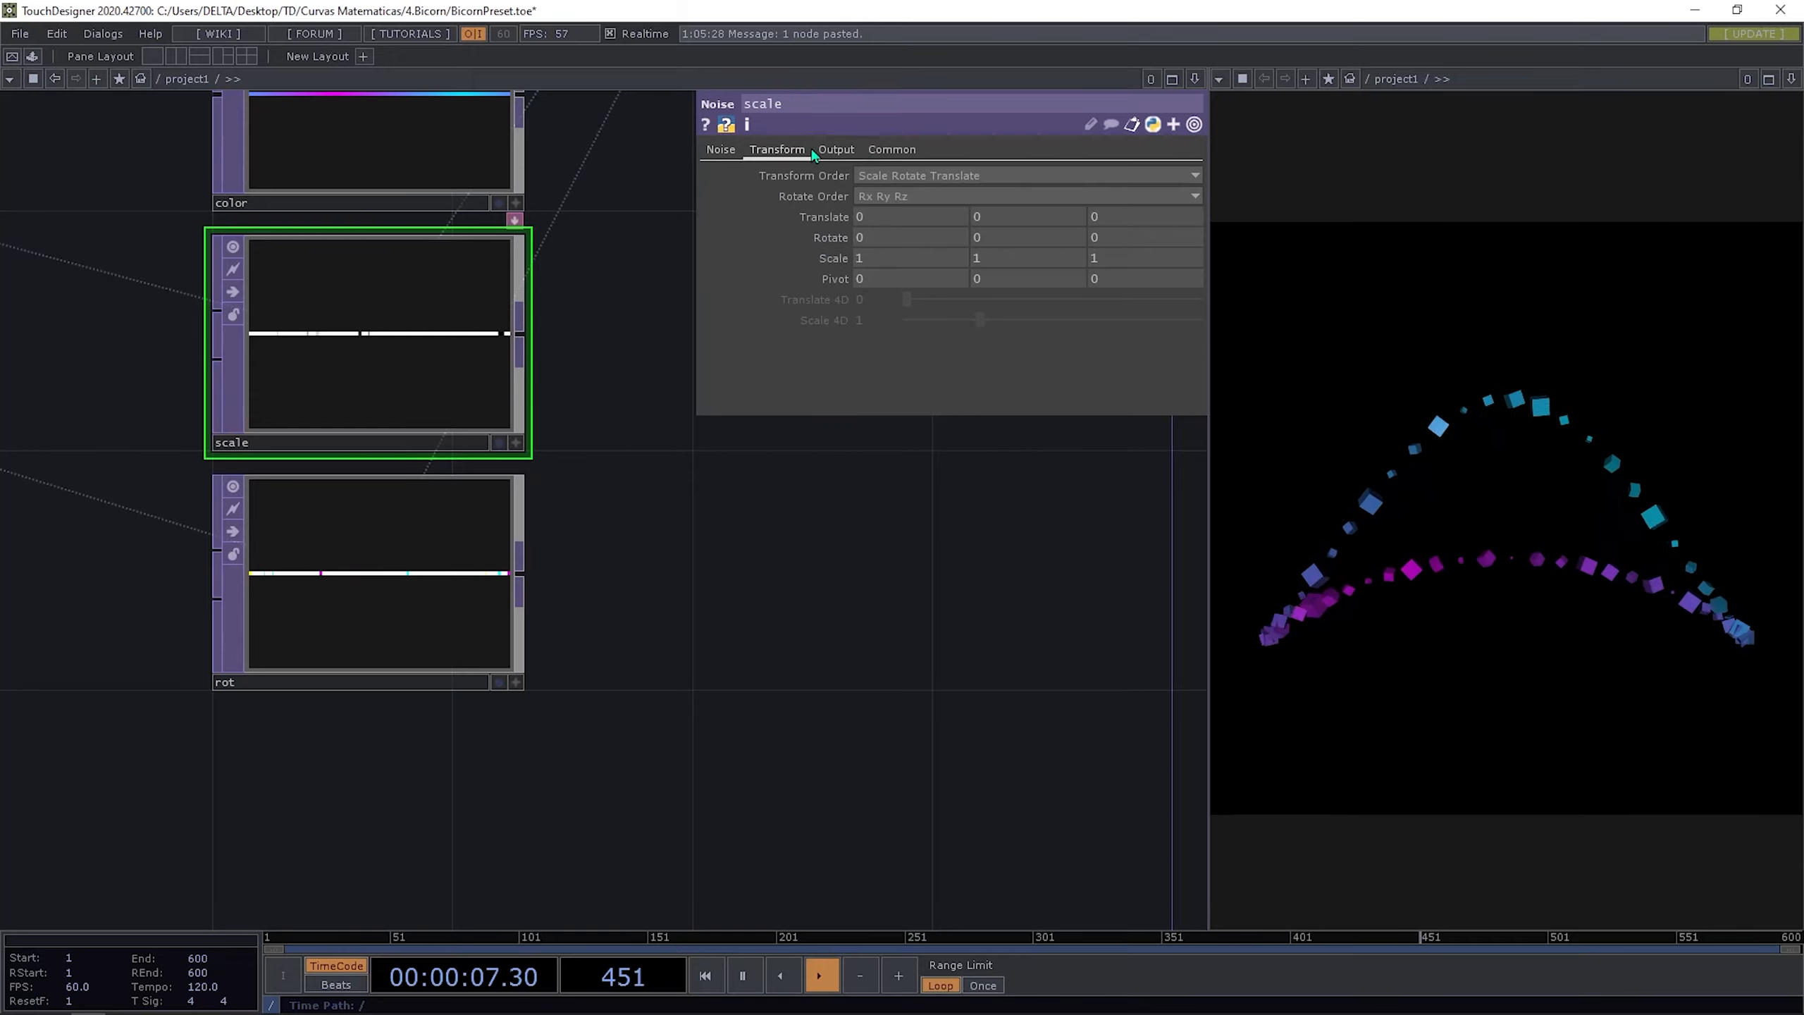
pyautogui.click(1150, 216)
pyautogui.hotkey('ctrl', 'v')
pyautogui.press('Return')
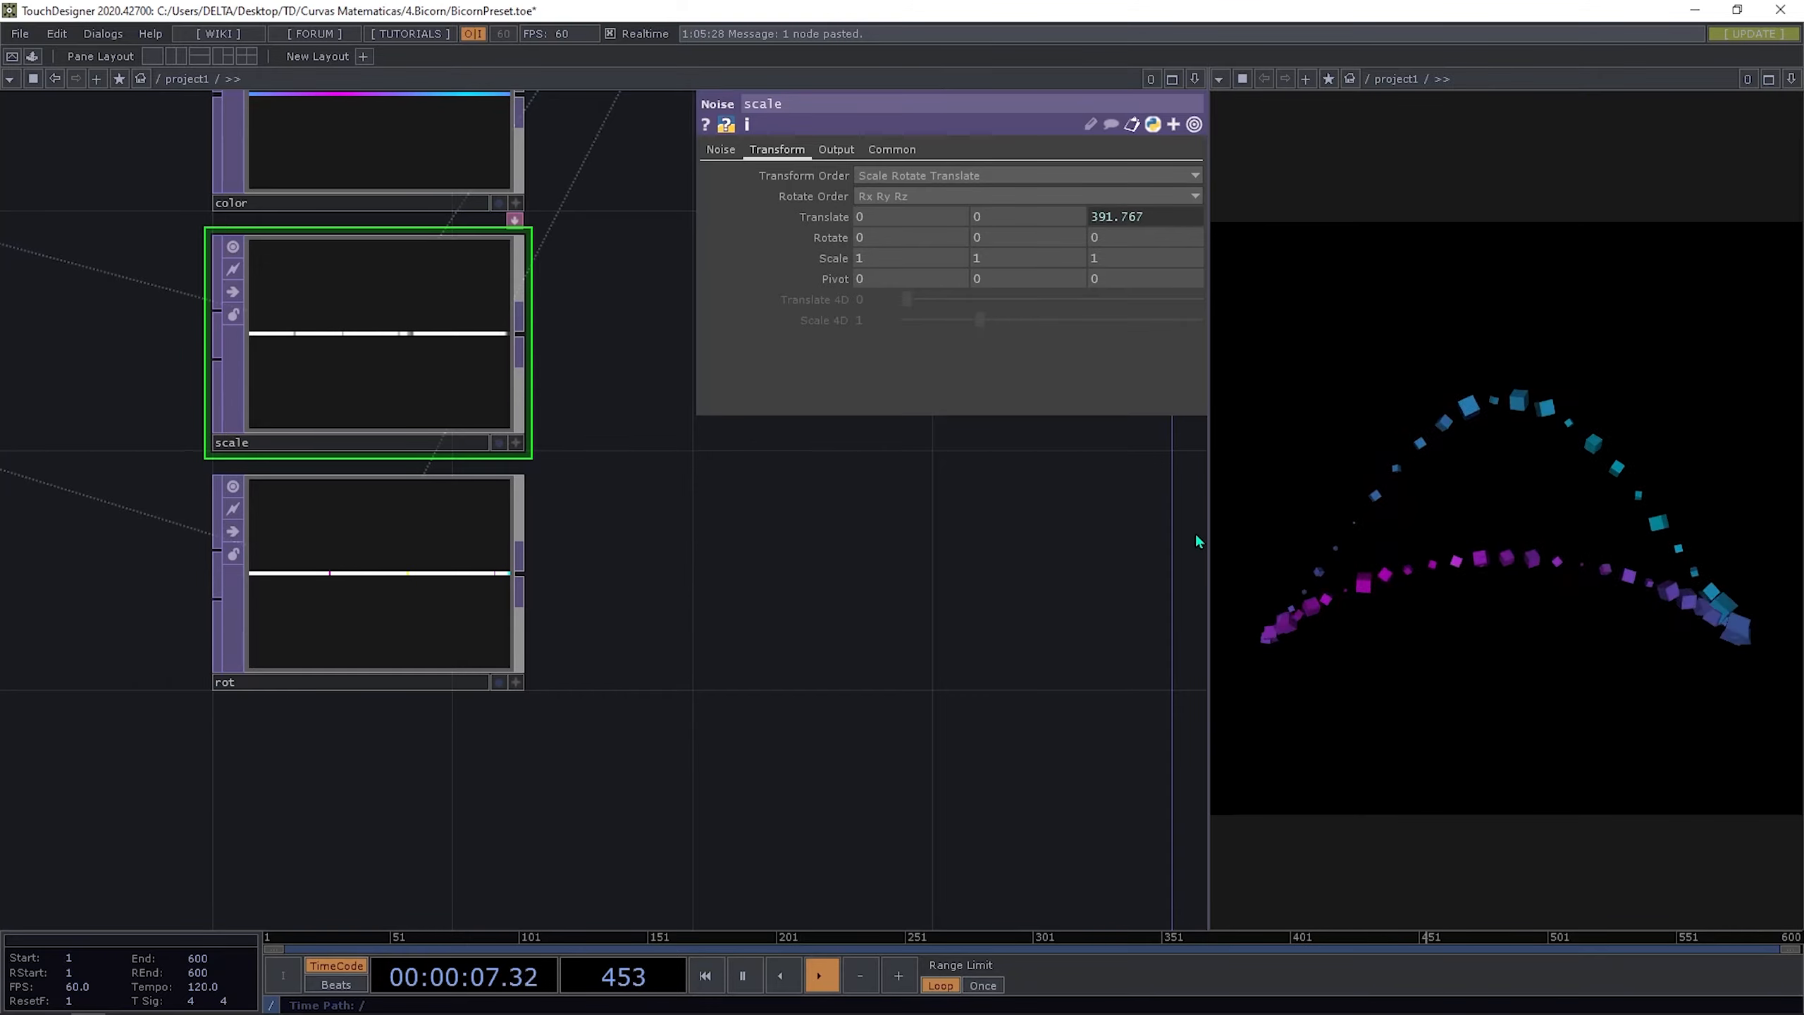
# Step: Try sphere1 as the instance geometry by wiring it into transform1, and reconnect box1 as the input
pyautogui.scroll(-5, 681, 557)
pyautogui.moveTo(770, 558); pyautogui.dragTo(695, 609)
pyautogui.moveTo(901, 594); pyautogui.dragTo(956, 602)
pyautogui.scroll(4, 583, 555)
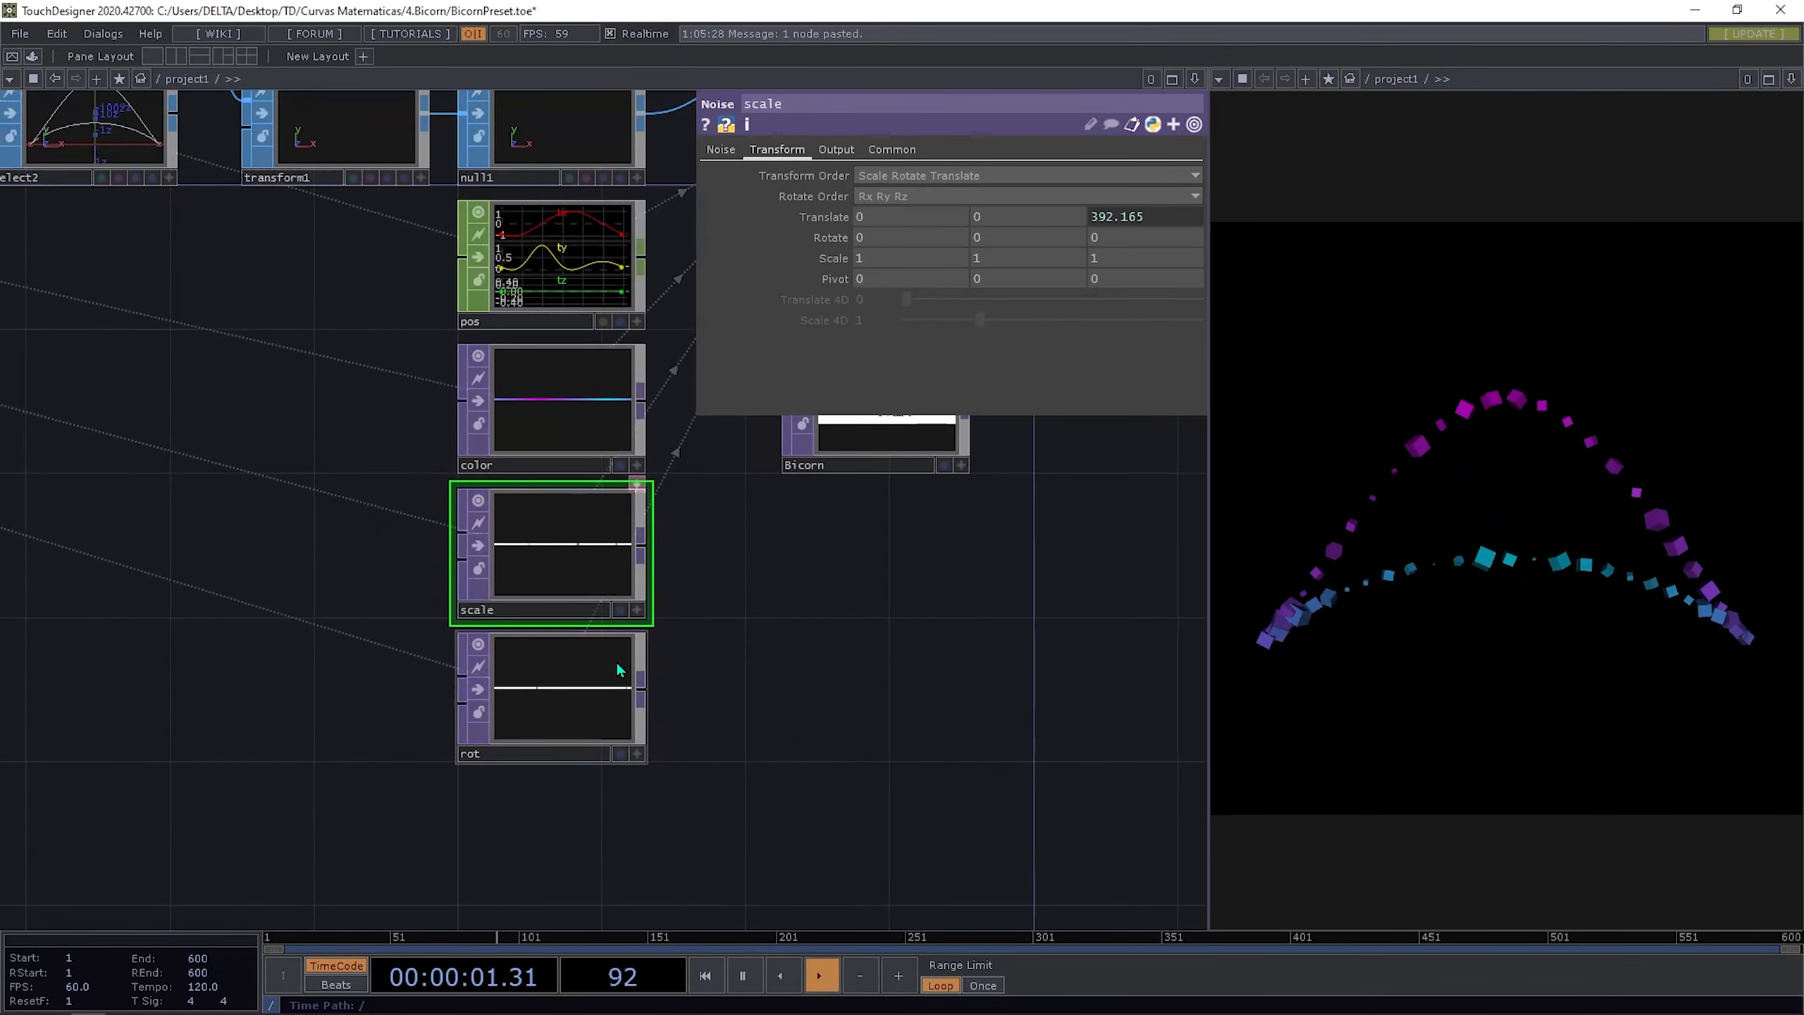
pyautogui.moveTo(369, 355); pyautogui.dragTo(530, 881)
pyautogui.moveTo(333, 208); pyautogui.dragTo(404, 626)
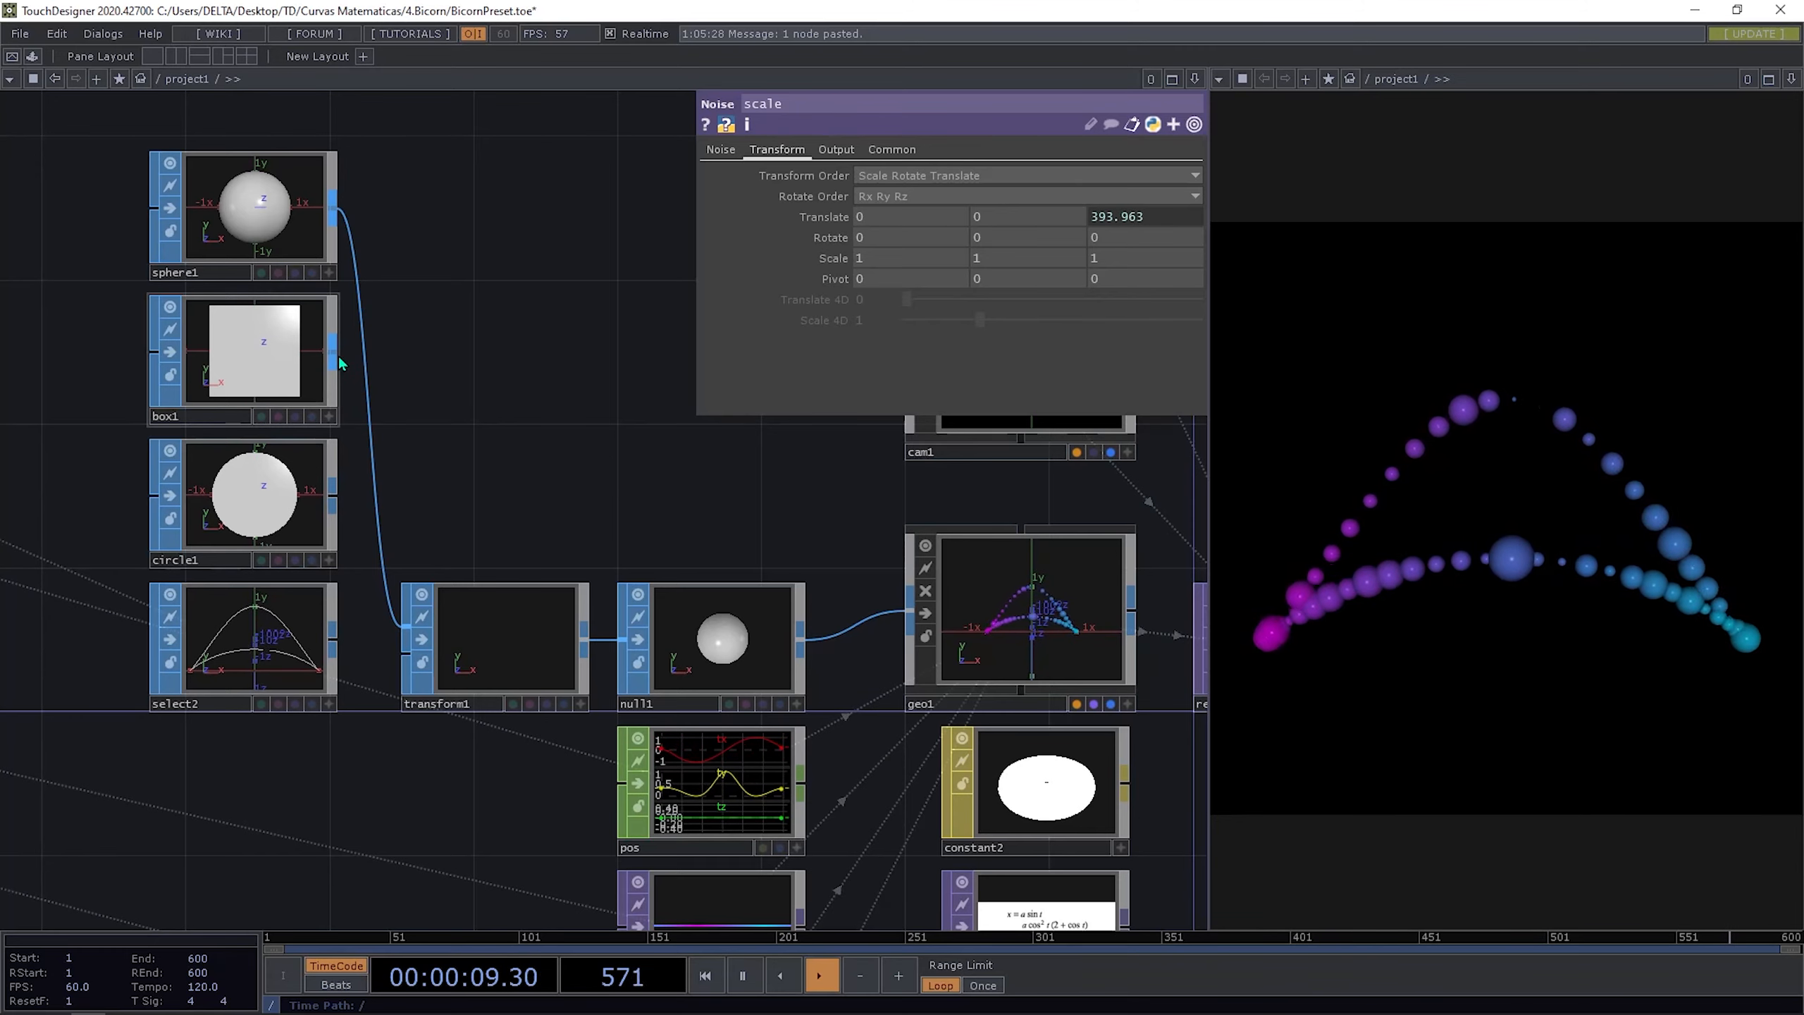
pyautogui.moveTo(334, 356); pyautogui.dragTo(412, 625)
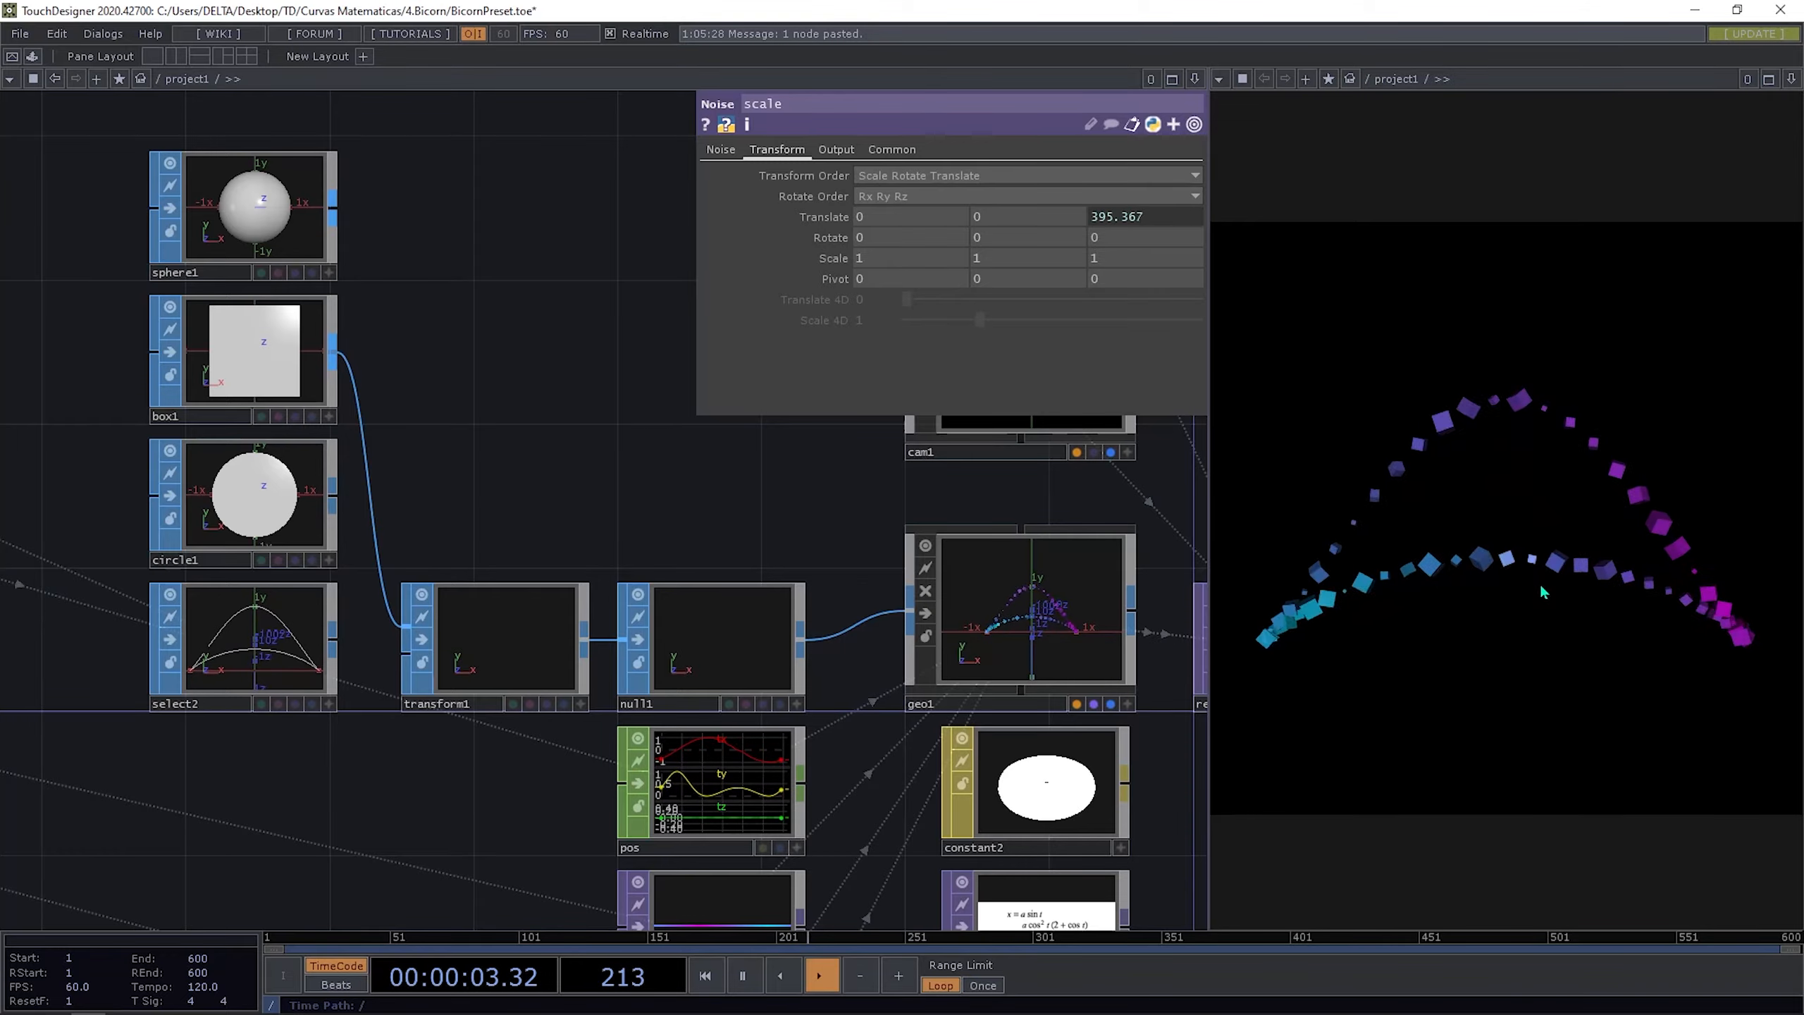
# Step: Examine the complete network, from the constant, pattern and ramp chains through merge1 to the geometry and render nodes
pyautogui.scroll(-7, 493, 609)
pyautogui.moveTo(407, 719); pyautogui.dragTo(876, 573)
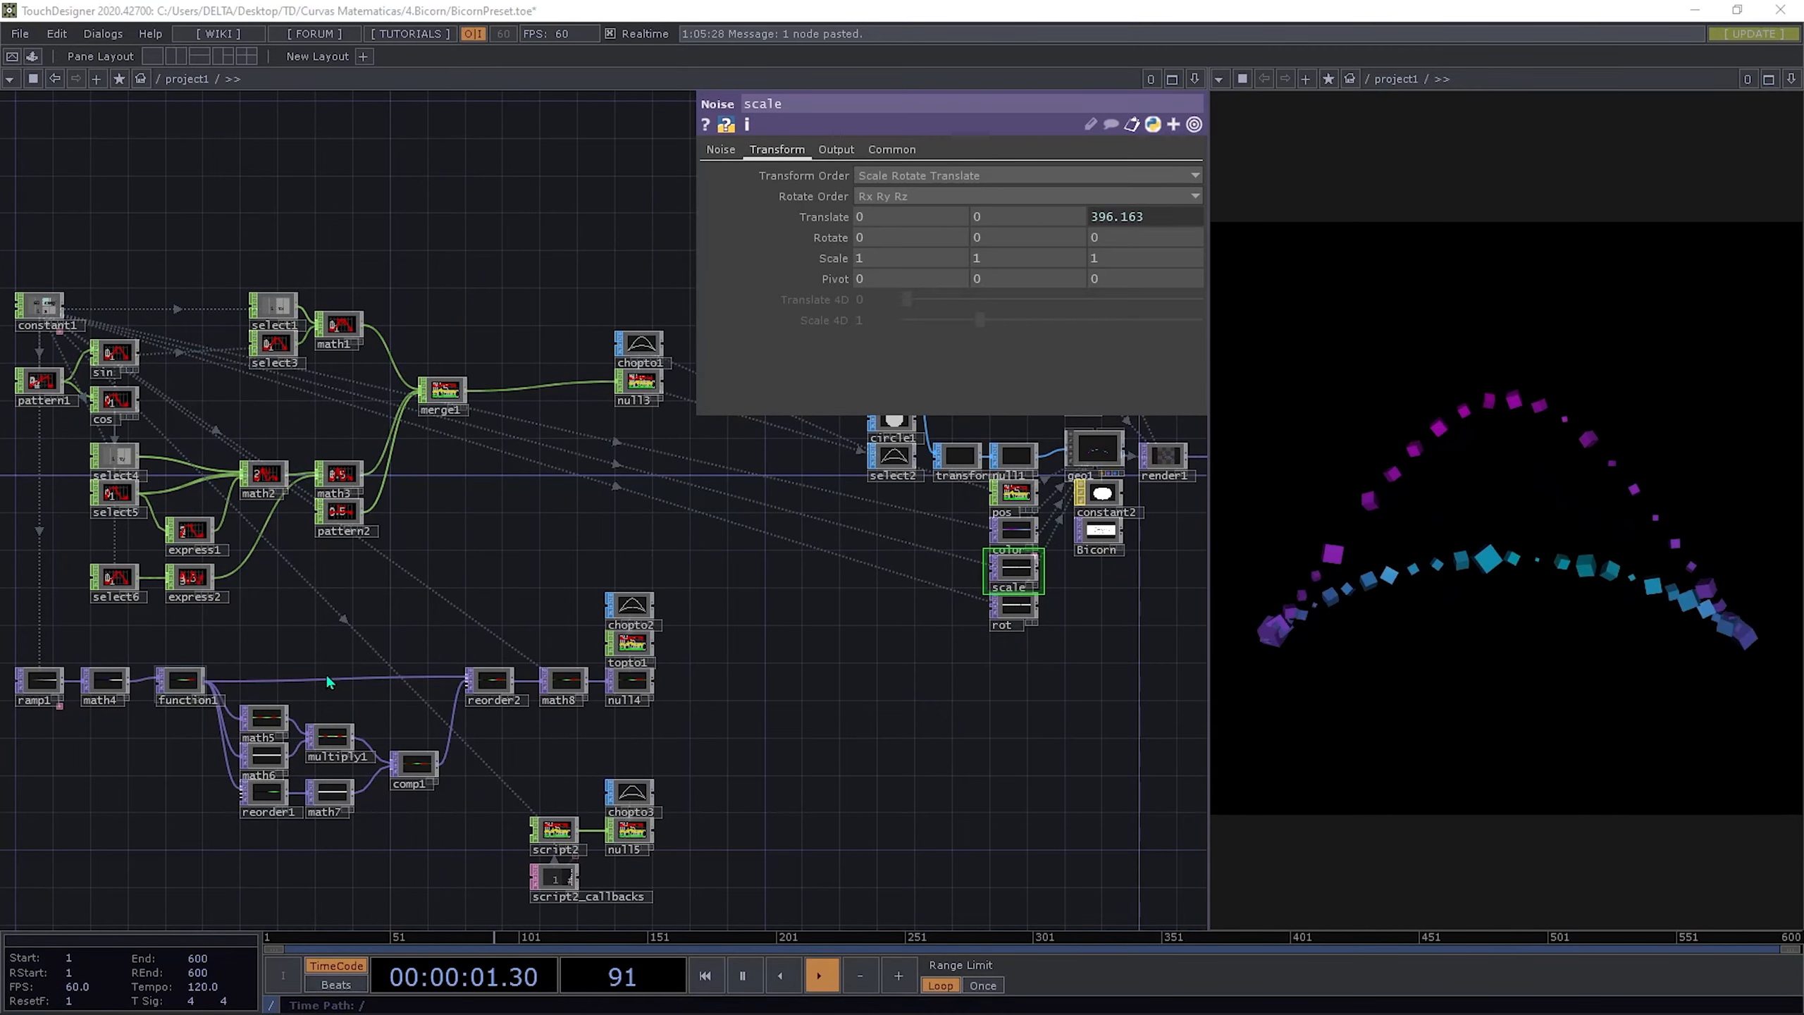
pyautogui.moveTo(743, 706); pyautogui.dragTo(963, 670)
pyautogui.moveTo(665, 520); pyautogui.dragTo(641, 661)
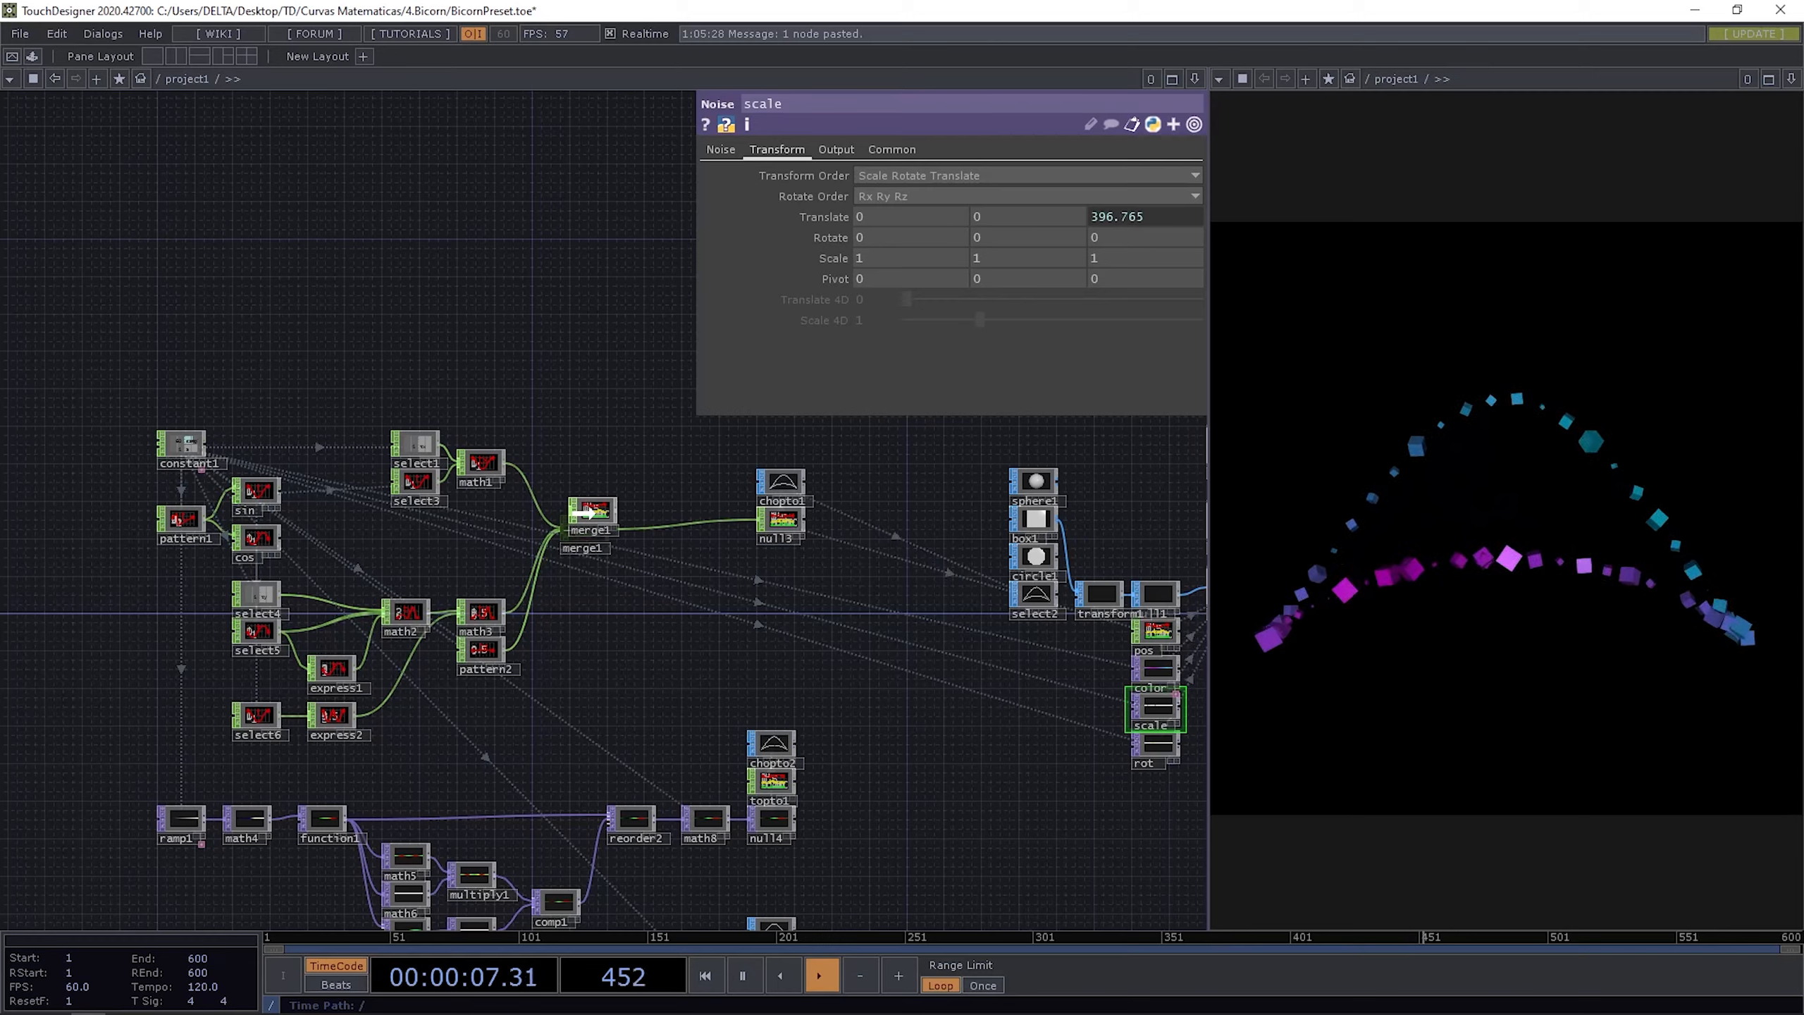
pyautogui.click(583, 521)
pyautogui.moveTo(801, 614); pyautogui.dragTo(506, 580)
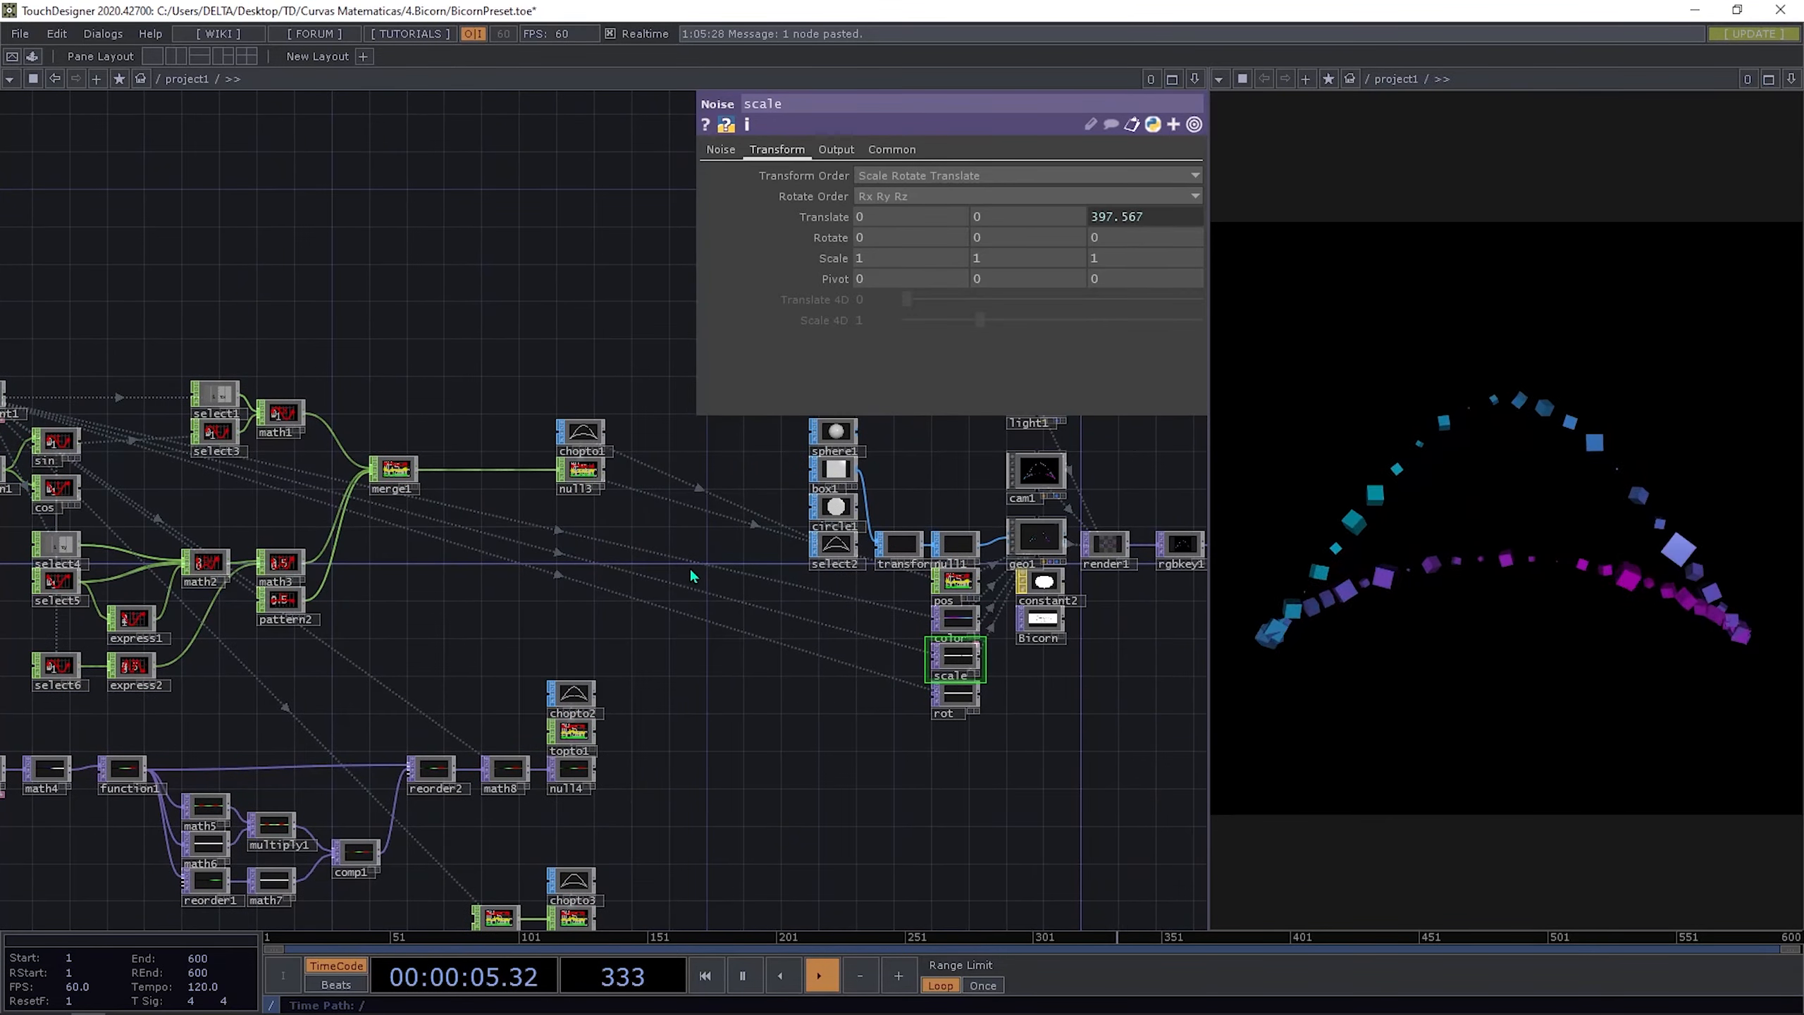
pyautogui.moveTo(693, 573); pyautogui.dragTo(555, 573)
pyautogui.scroll(-5, 552, 564)
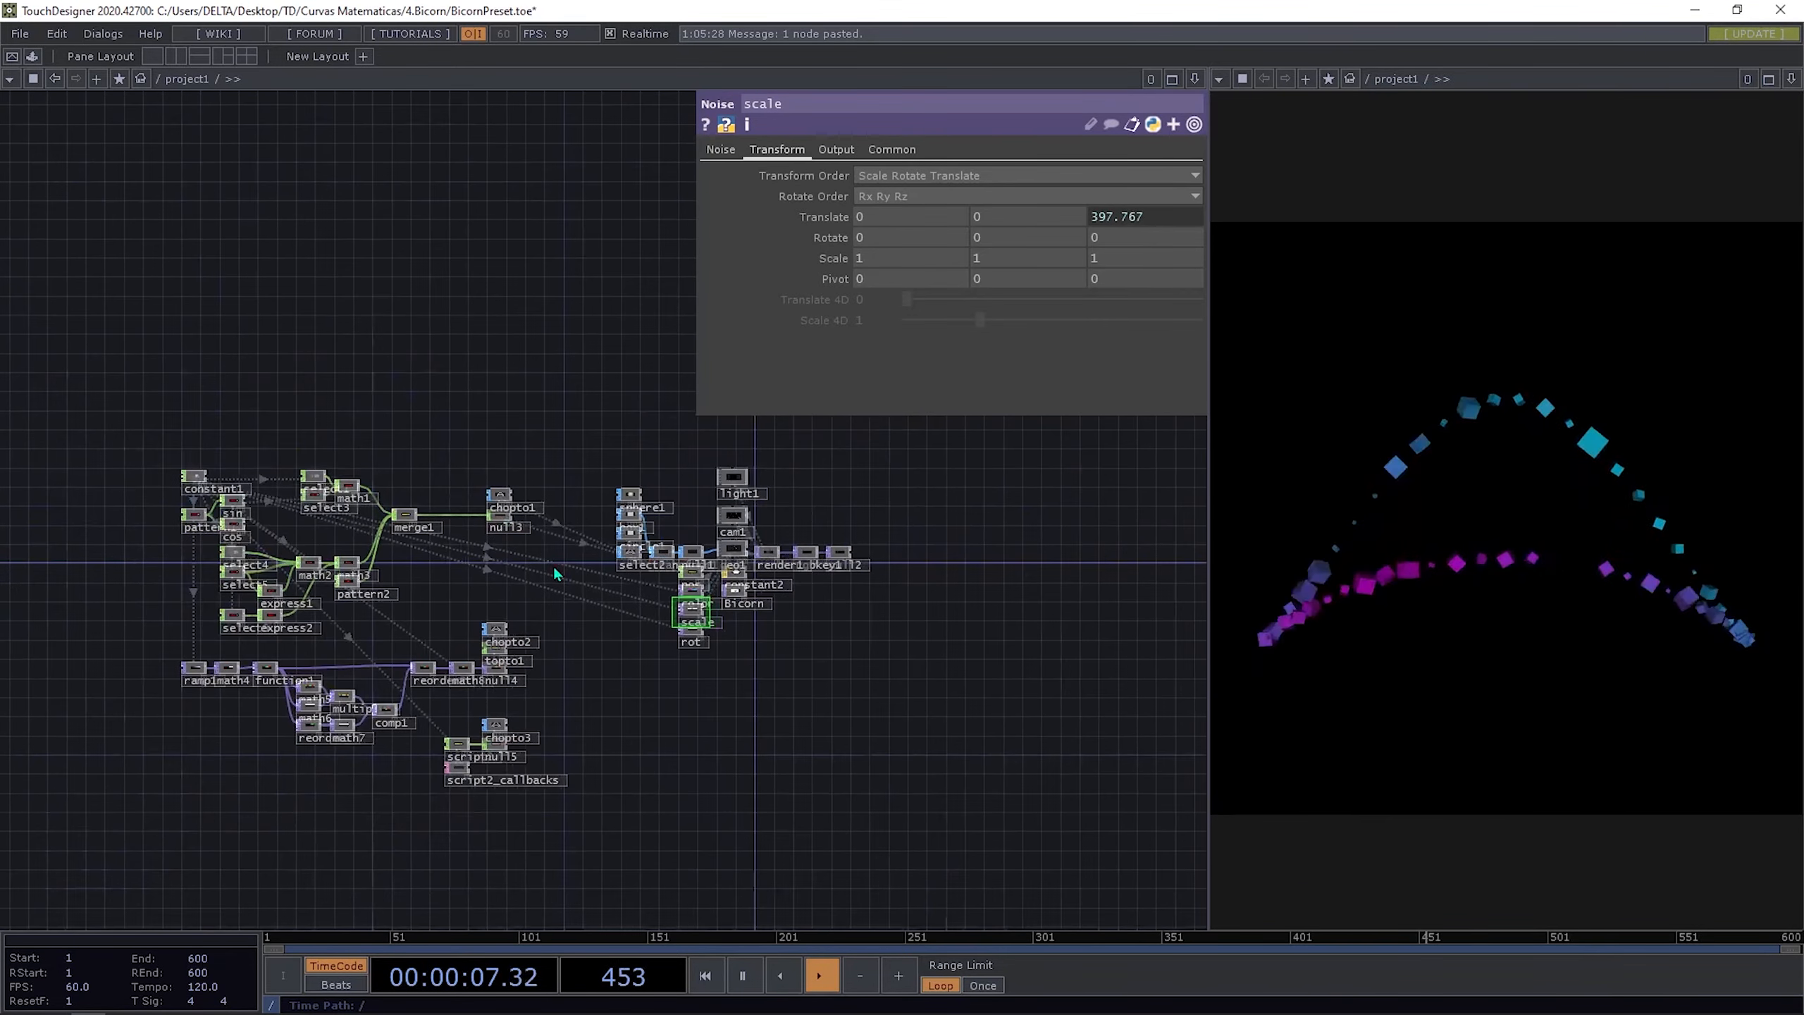
pyautogui.scroll(2, 580, 555)
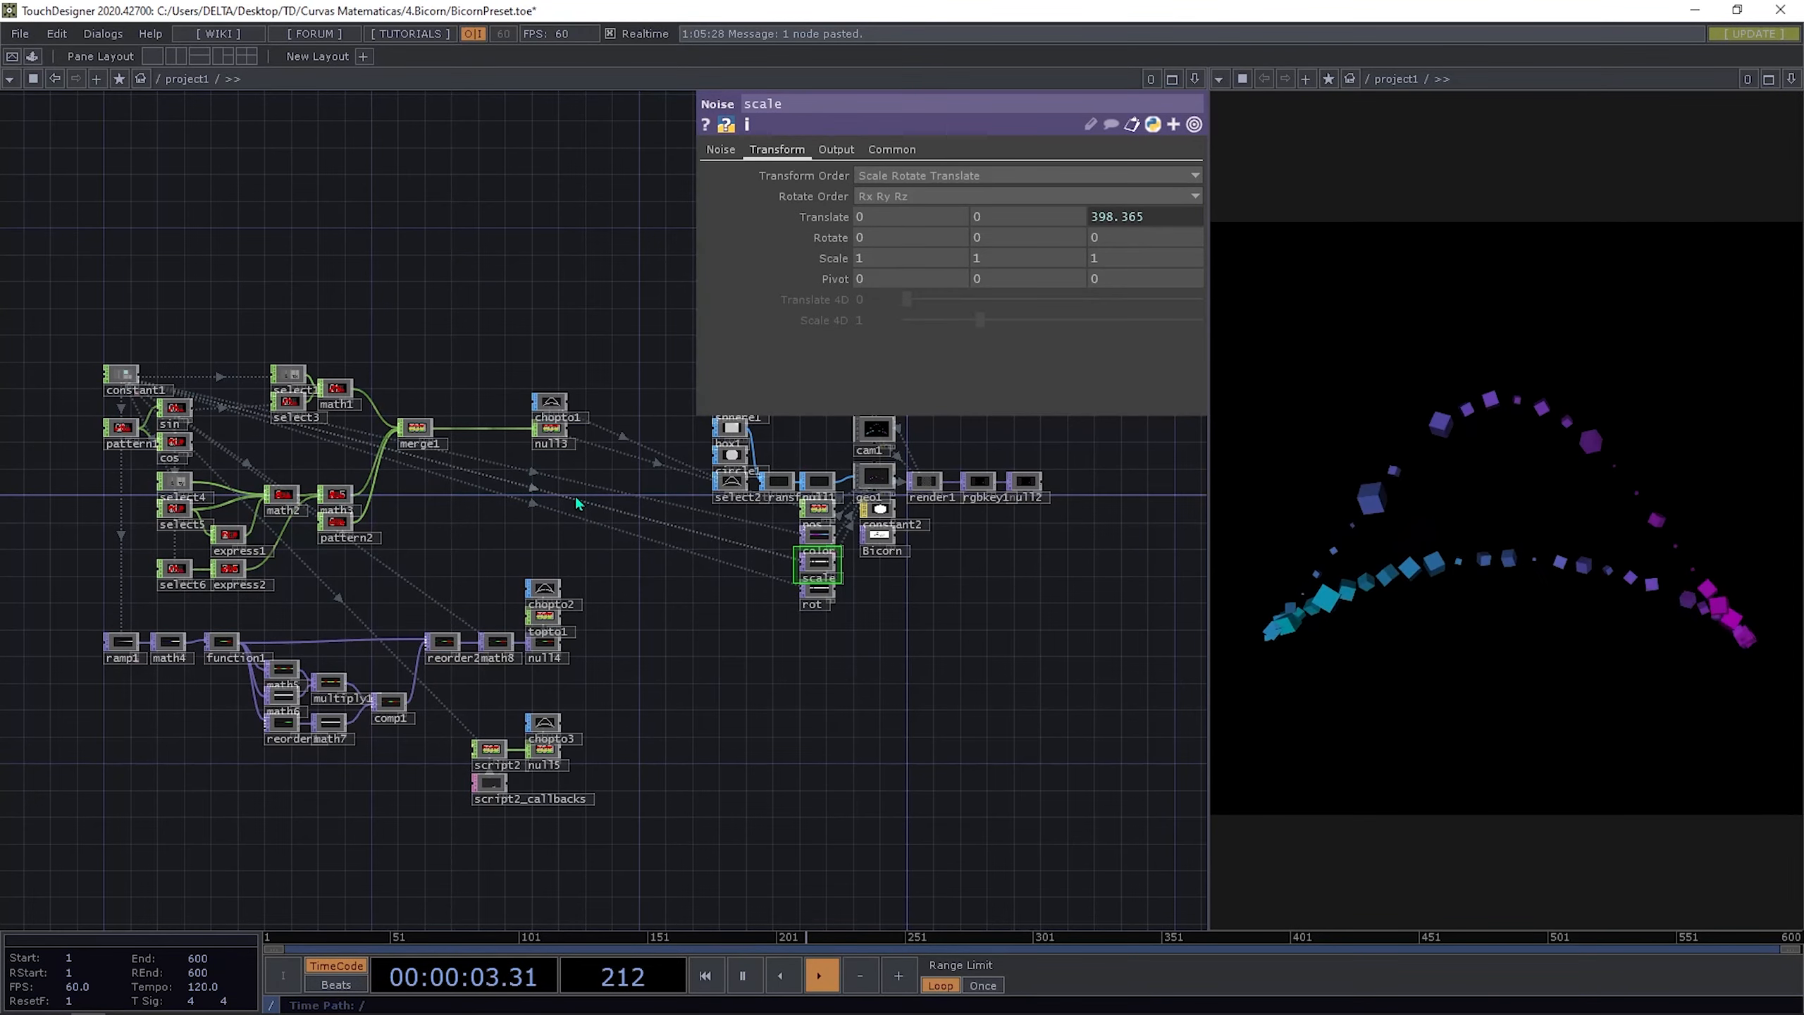
pyautogui.moveTo(574, 514); pyautogui.dragTo(571, 549)
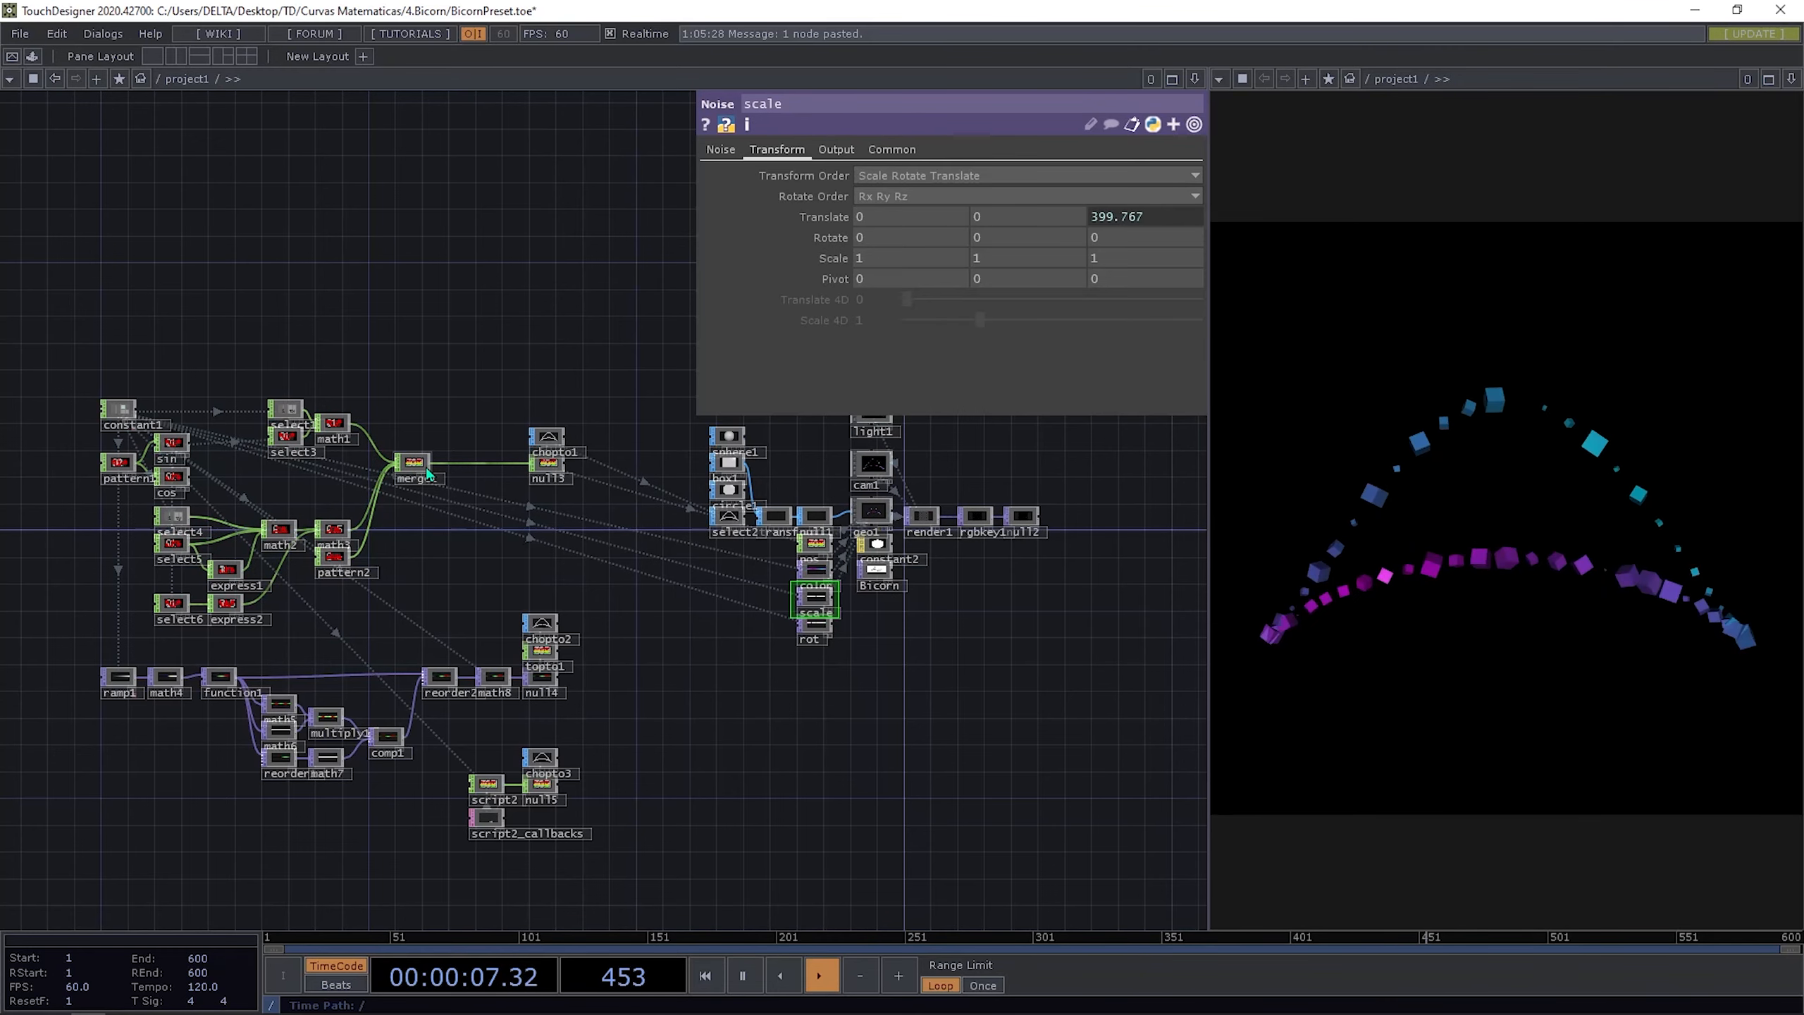
pyautogui.moveTo(503, 485); pyautogui.dragTo(567, 559)
pyautogui.moveTo(568, 563); pyautogui.dragTo(665, 552)
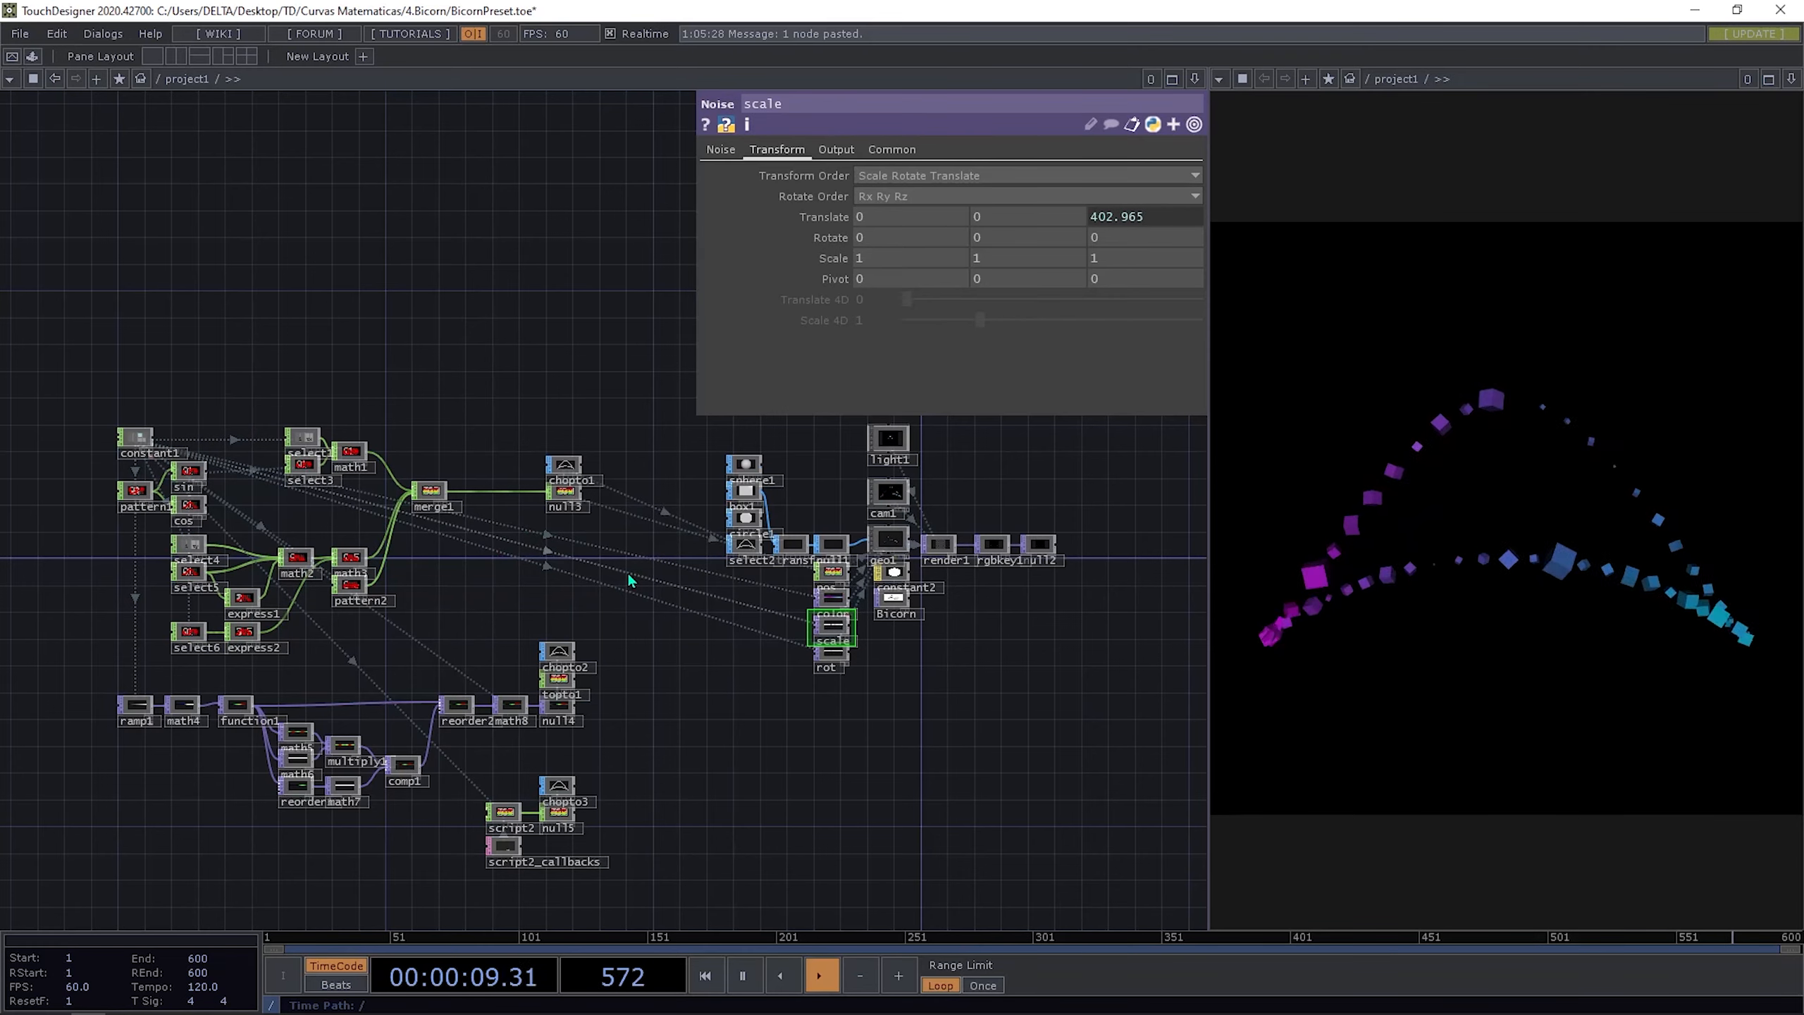